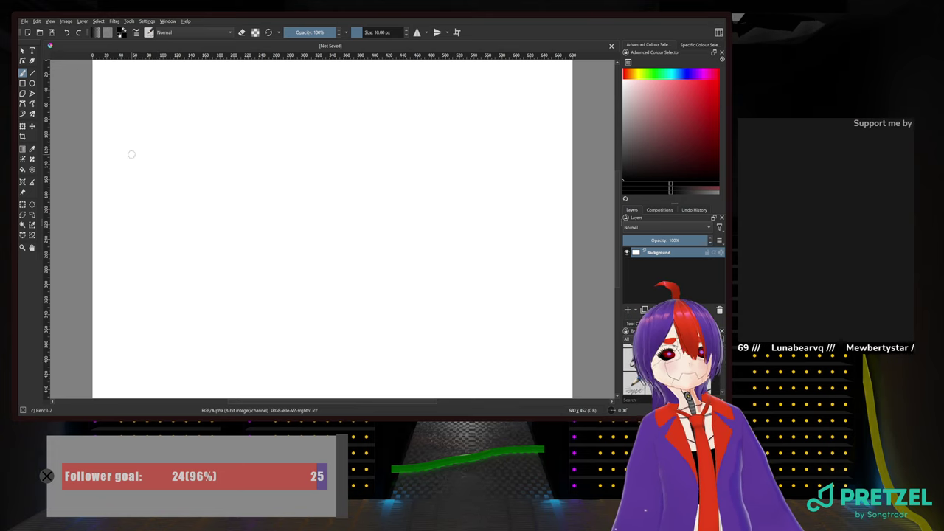
Switch the brush to the Pixel Art preset at 1 px
scroll(132, 155, up, 1)
scroll(131, 155, down, 2)
right_click(260, 190)
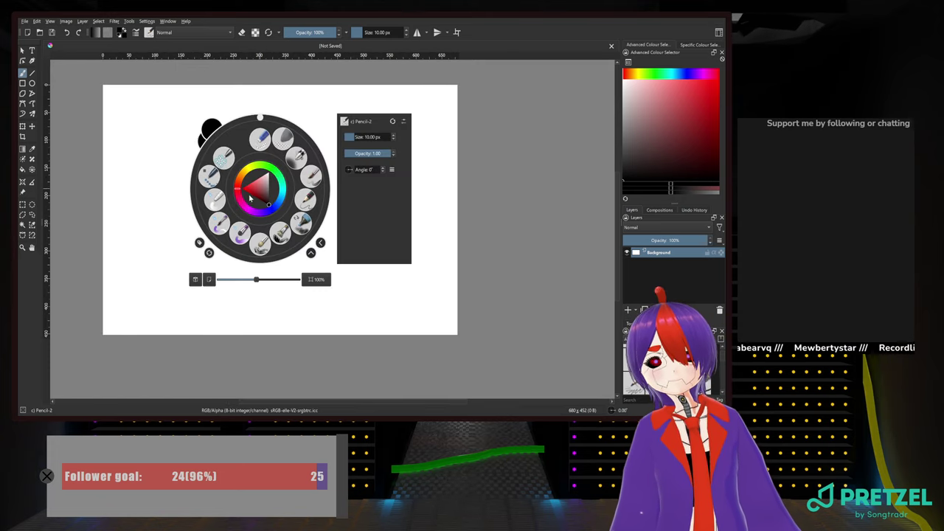
click(210, 177)
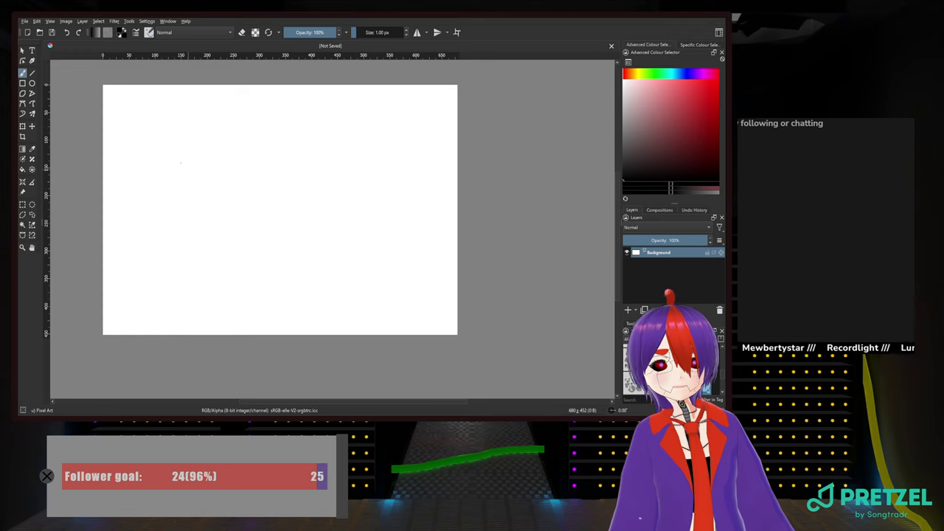
drag(120, 89, 222, 155)
scroll(207, 152, up, 9)
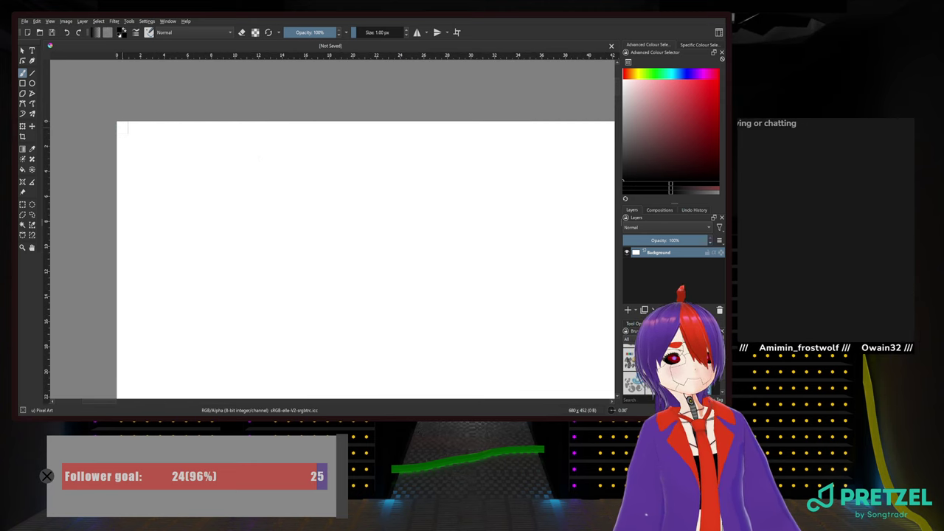
click(122, 128)
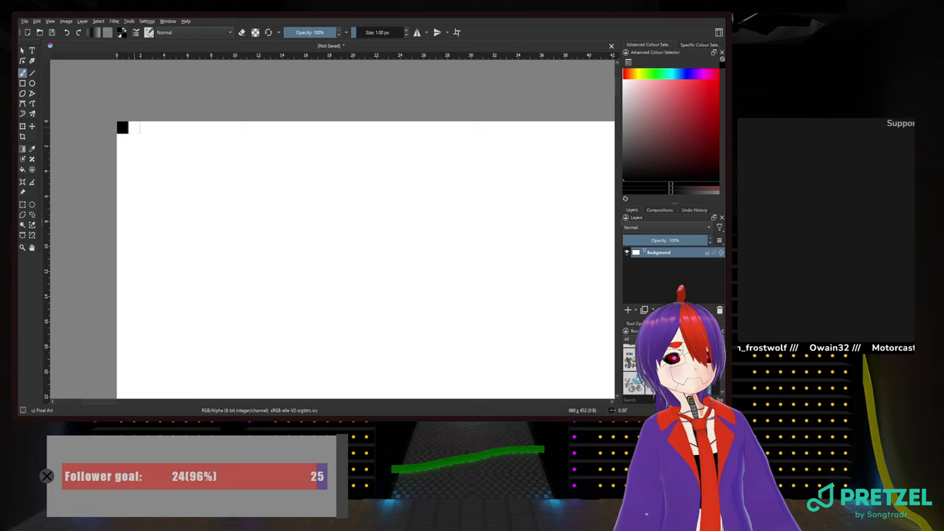
key(ctrl+z)
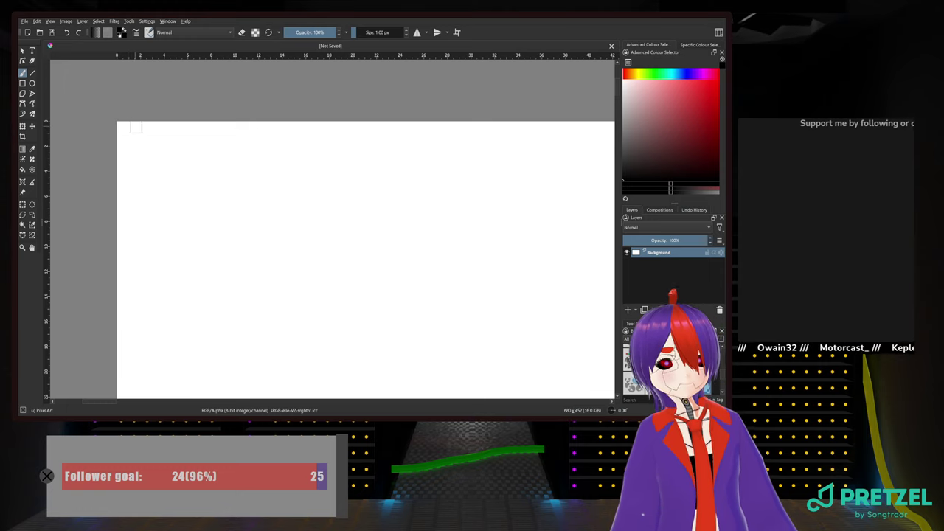
Paint four adjacent black pixels along the canvas's top edge, from x 224 to 228 on the ruler
scroll(138, 127, down, 6)
scroll(138, 127, down, 4)
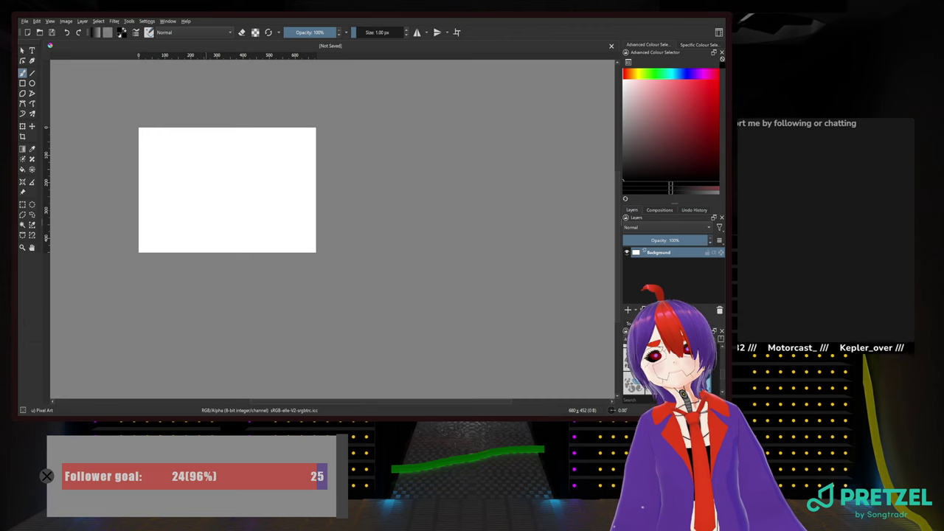
scroll(184, 125, up, 5)
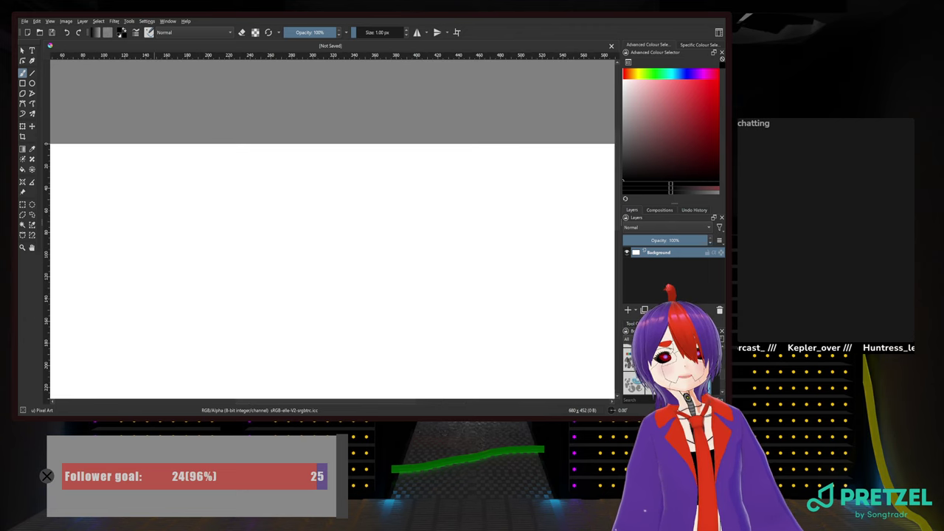
scroll(219, 124, up, 1)
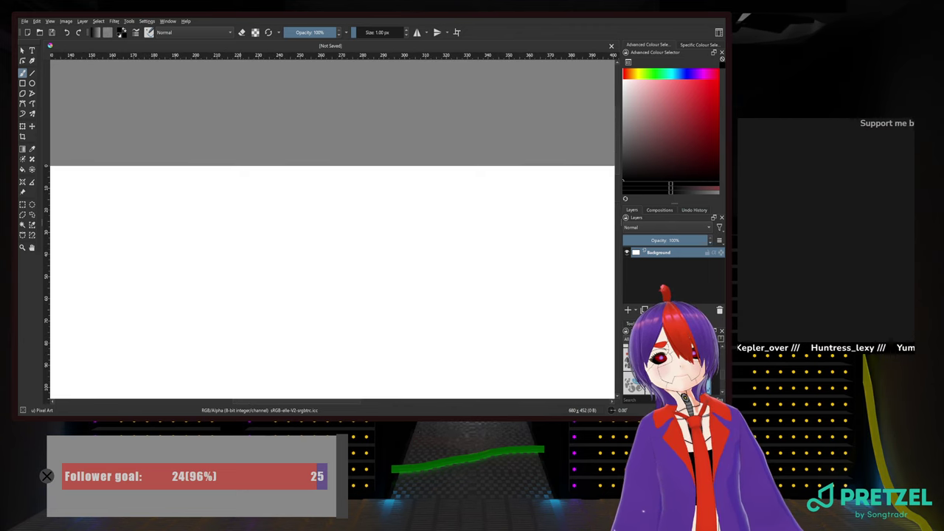
scroll(219, 124, up, 1)
scroll(249, 124, up, 3)
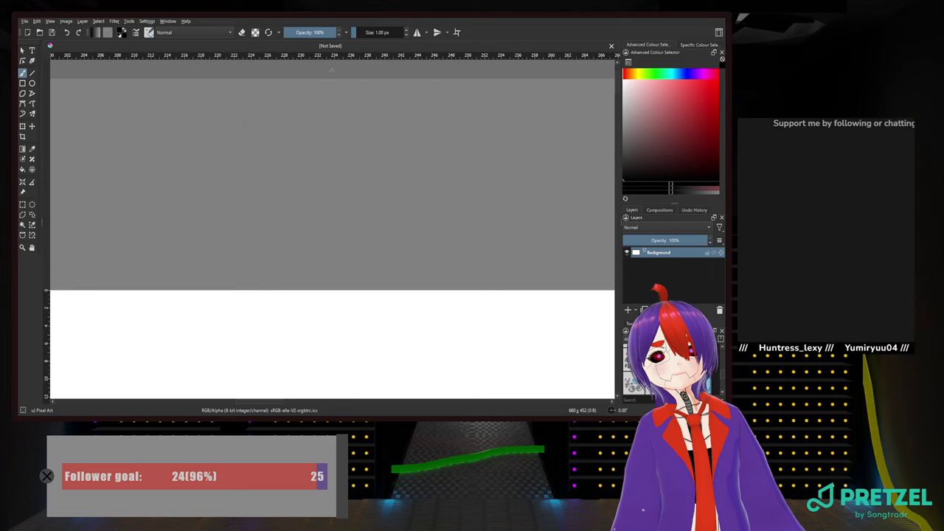
scroll(258, 152, down, 5)
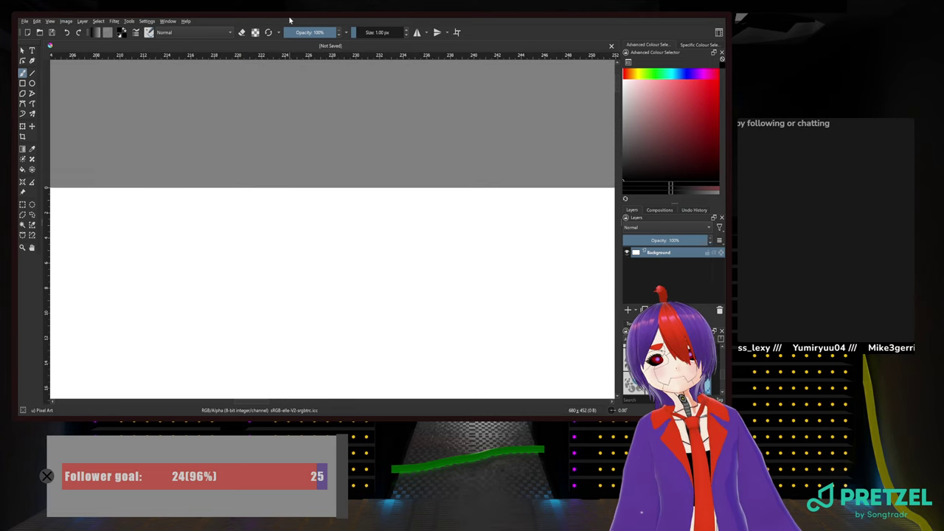
scroll(288, 151, down, 1)
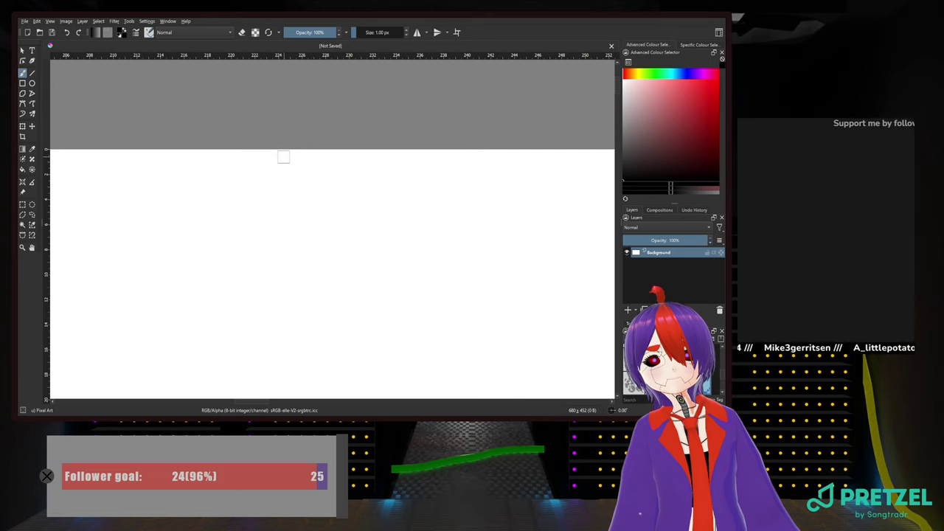
click(283, 155)
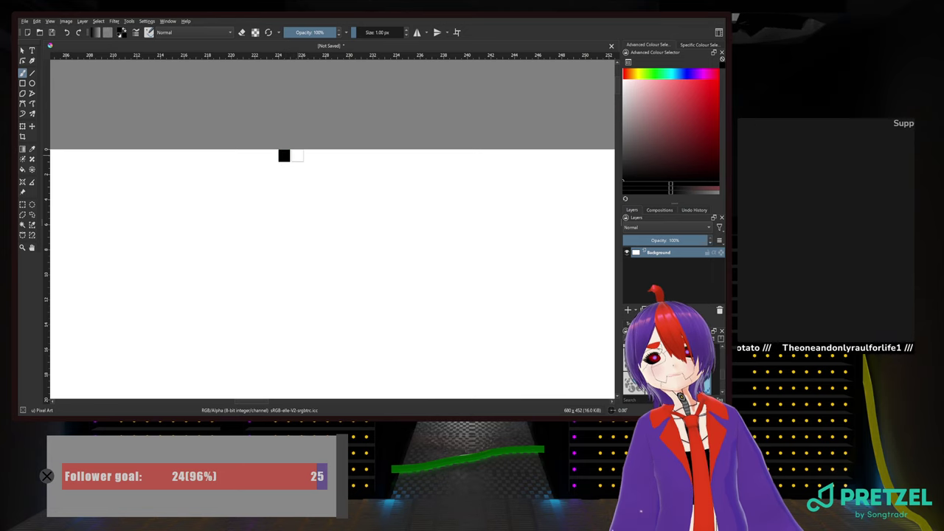
click(296, 155)
click(307, 155)
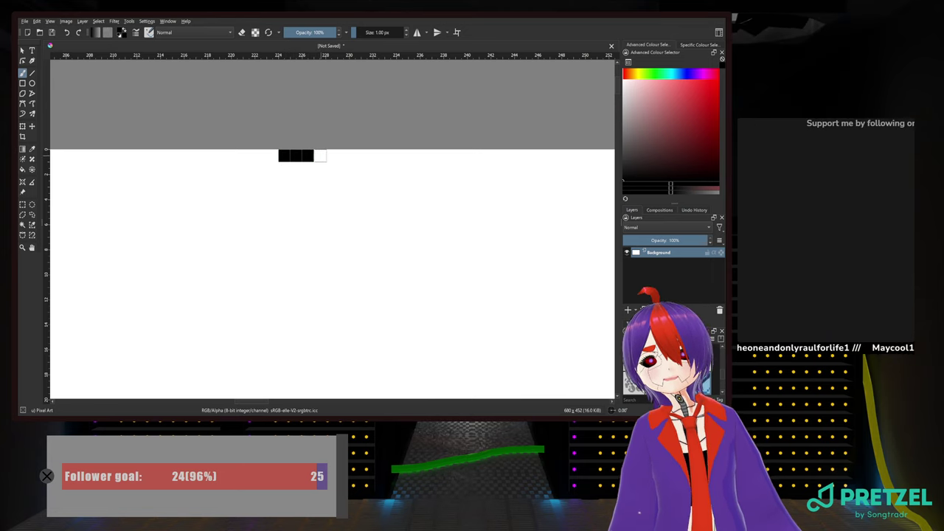
click(319, 156)
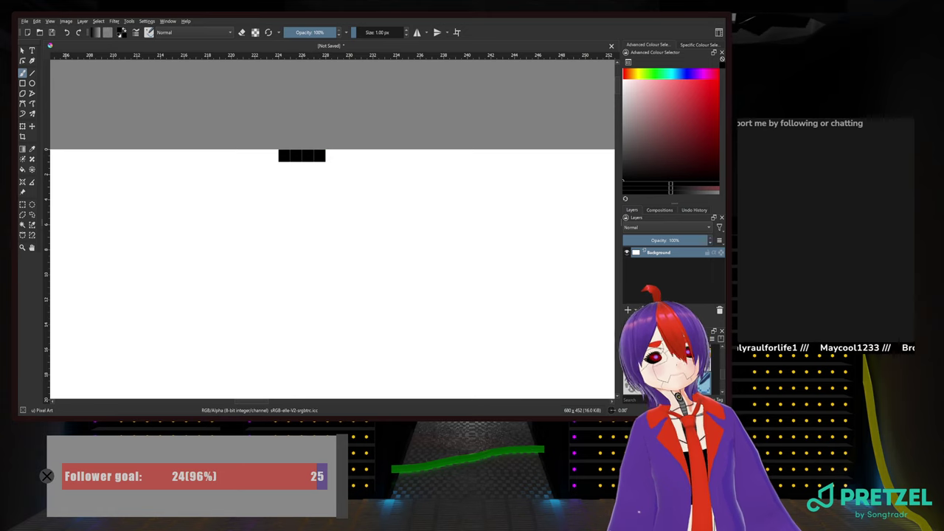
Set the brush size to 4 px and draw a straight vertical line from the four-pixel mark to the canvas's bottom edge
scroll(389, 32, up, 4)
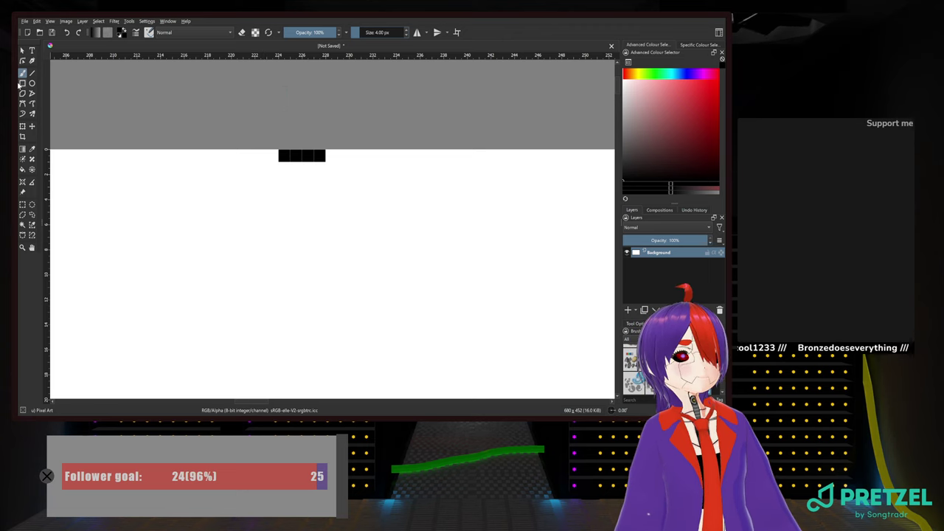
click(32, 73)
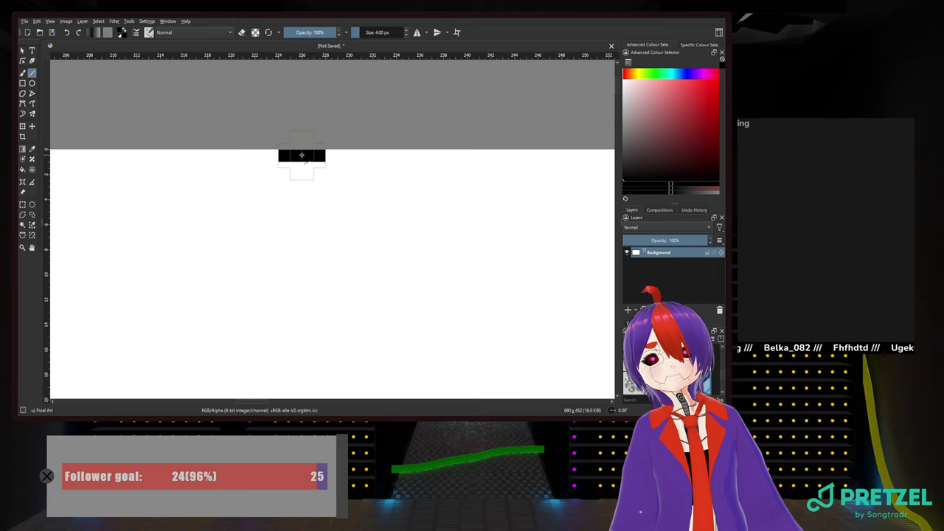
drag(302, 153, 302, 94)
scroll(298, 383, down, 3)
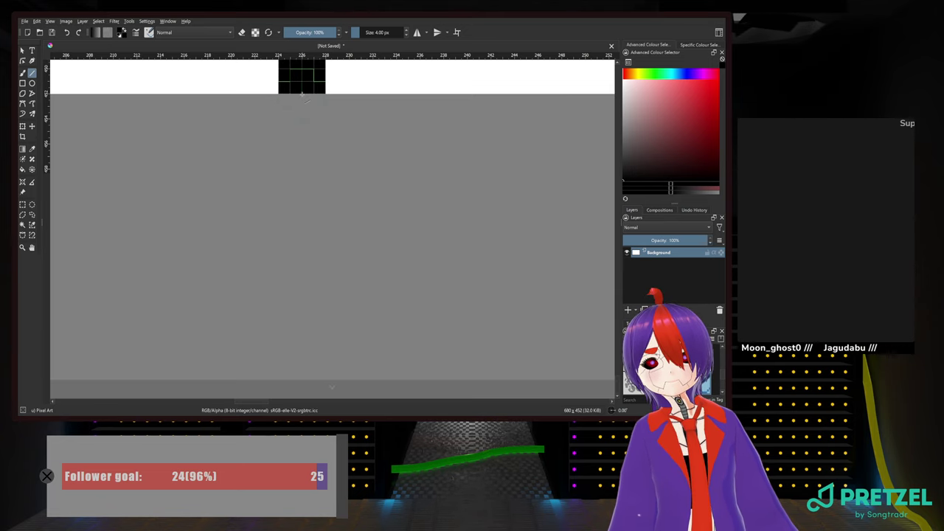
Stamp a 4 px black mark on the canvas's top edge, from x 452 to 456 on the ruler
scroll(302, 95, down, 10)
scroll(288, 295, up, 8)
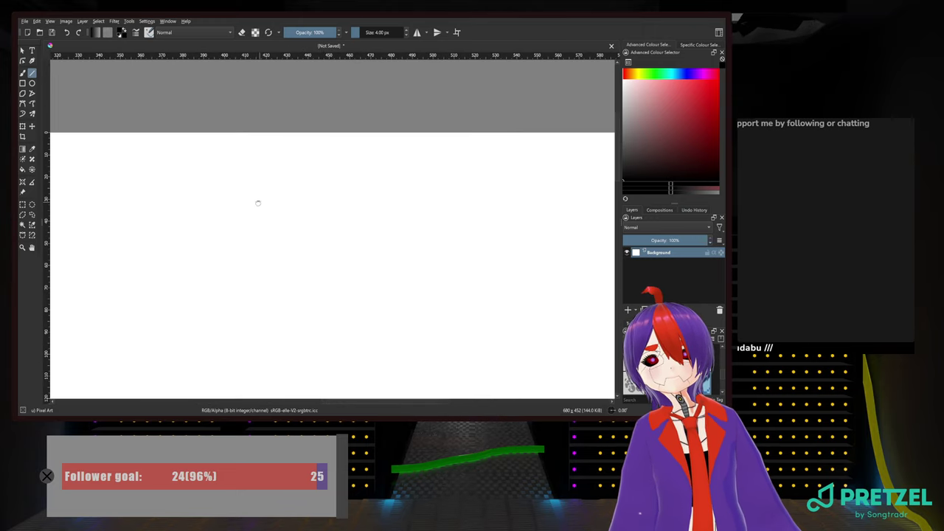
drag(256, 202, 523, 253)
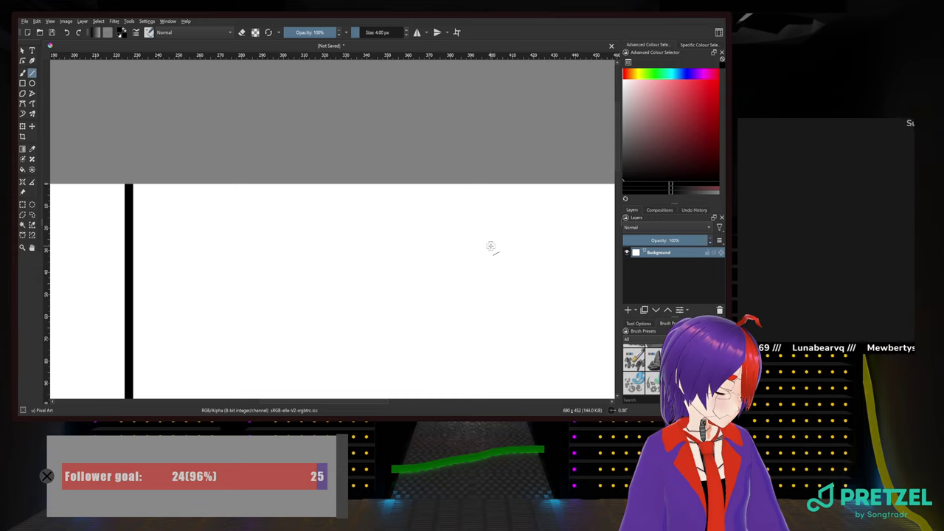
drag(469, 212, 222, 234)
scroll(411, 210, up, 4)
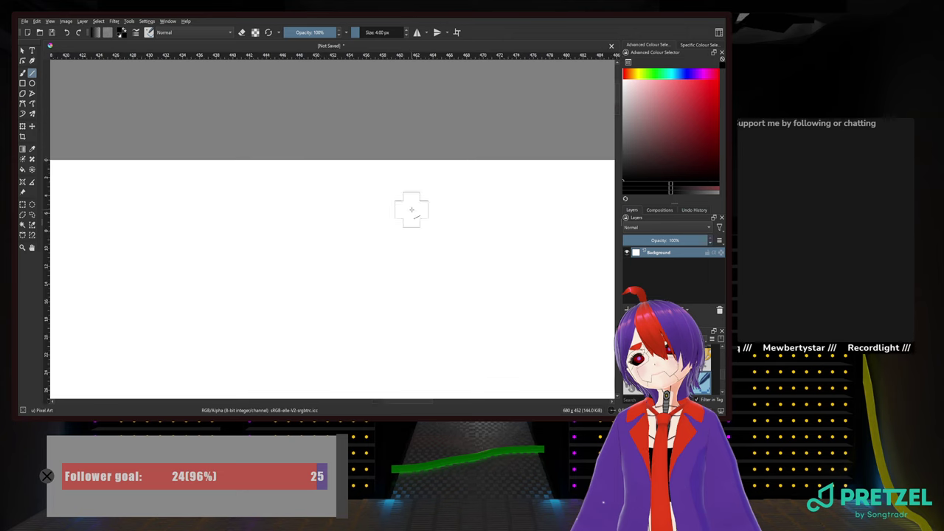
scroll(320, 199, up, 2)
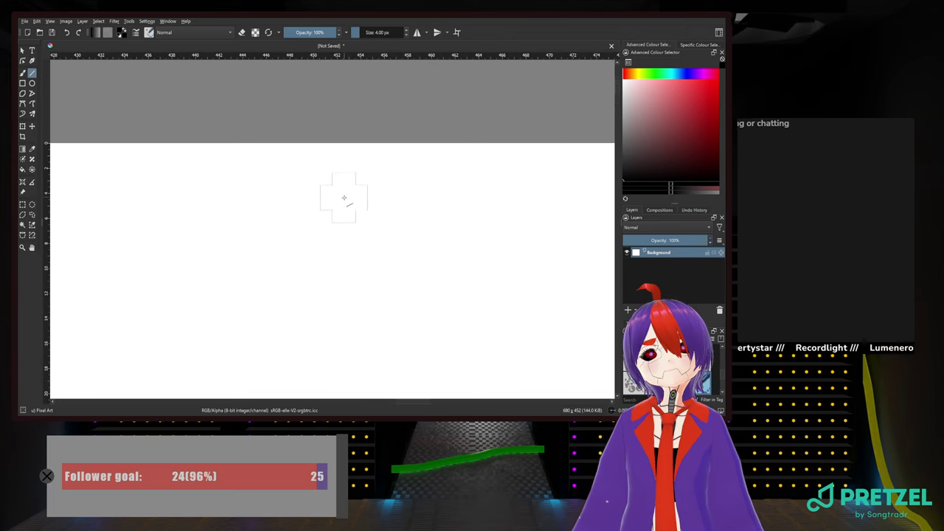
click(360, 145)
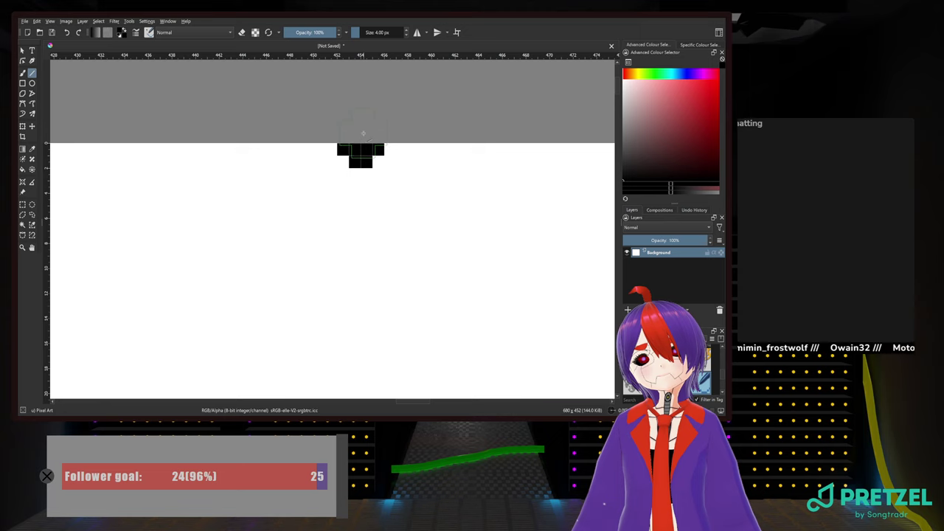
Draw a second 4 px vertical line from the new mark straight down to the canvas's bottom edge
mouse_move(401, 232)
mouse_down()
mouse_move(398, 133)
mouse_move(354, 175)
mouse_up()
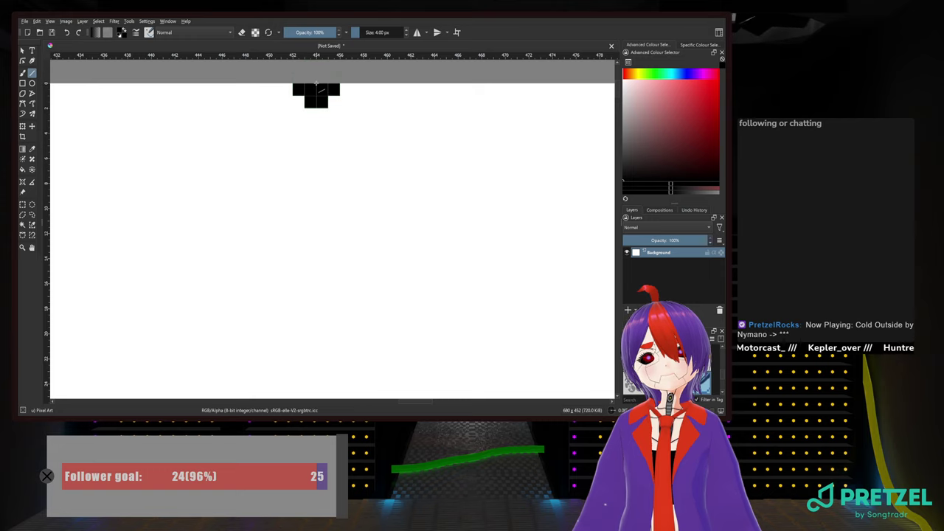
mouse_move(317, 84)
mouse_down()
mouse_move(344, 398)
mouse_move(319, 96)
mouse_up()
key(ctrl+z)
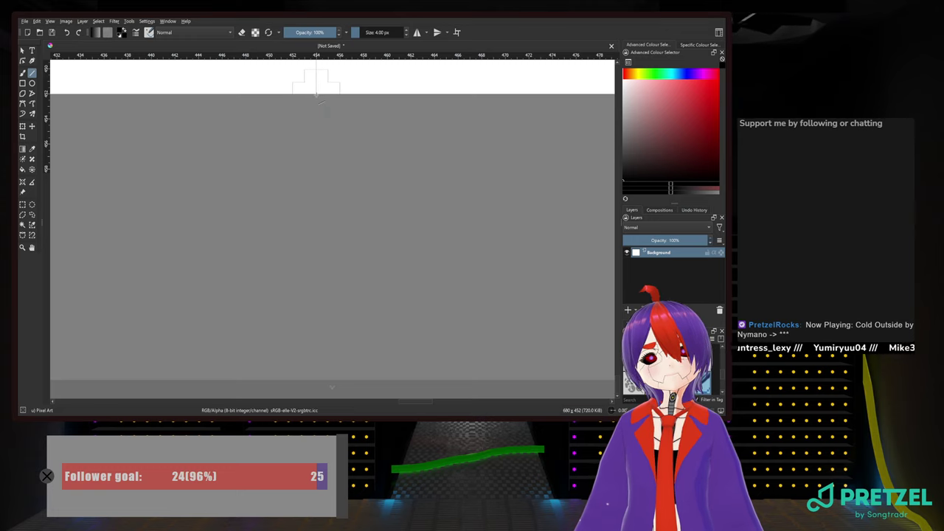
click(317, 95)
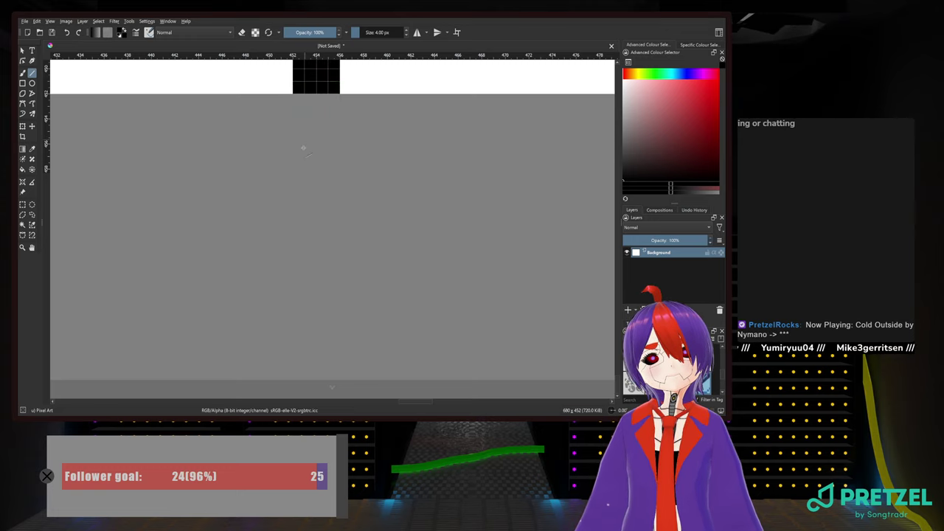
Draw a 4 px horizontal line across the full canvas width, from y 224 to 228 on the ruler
scroll(317, 95, down, 6)
drag(232, 134, 318, 225)
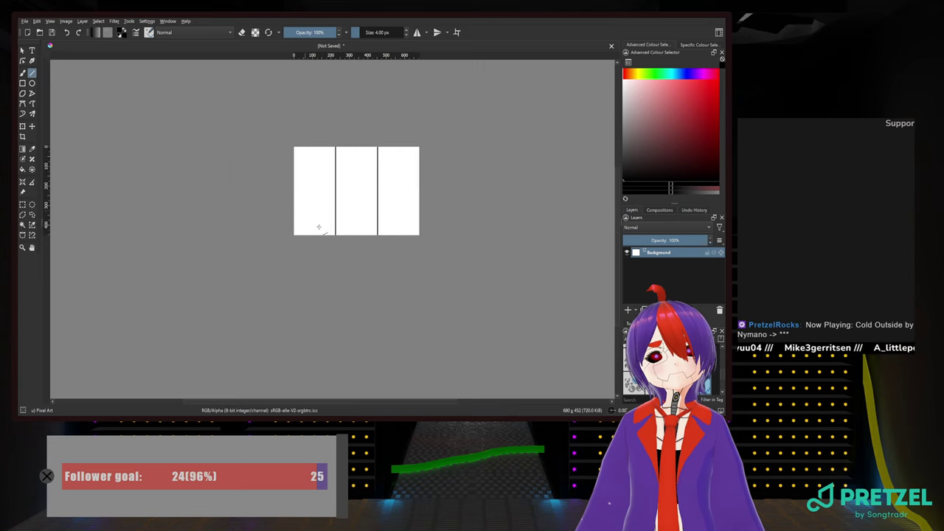
scroll(295, 202, up, 4)
scroll(251, 102, up, 3)
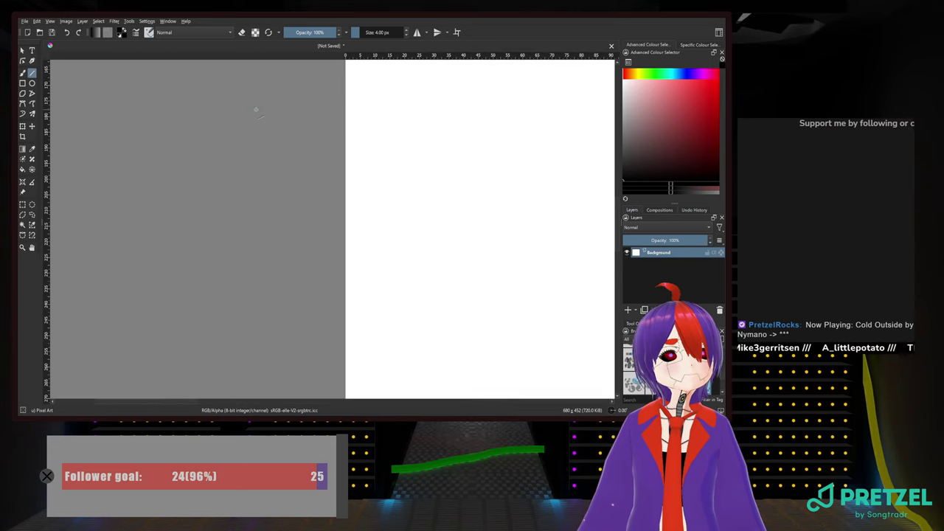
scroll(345, 243, up, 4)
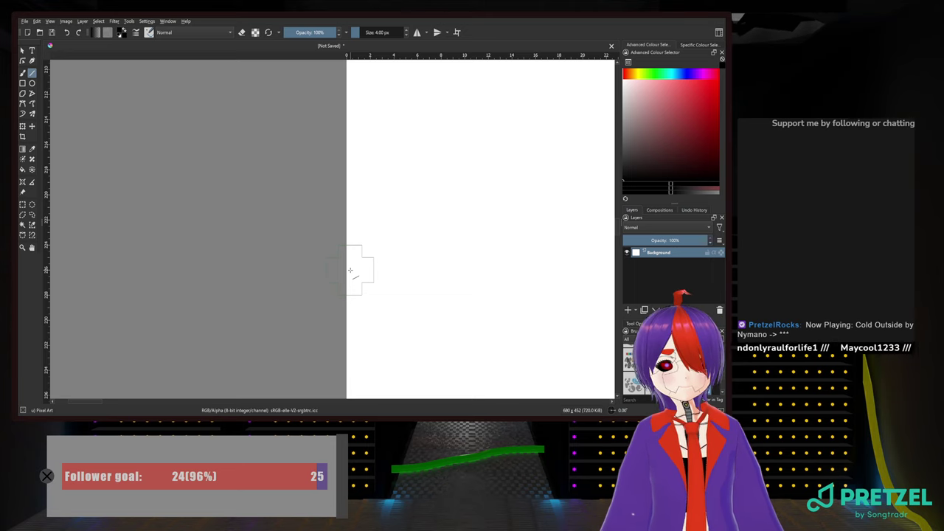
mouse_move(351, 271)
mouse_down()
mouse_move(621, 273)
mouse_move(230, 280)
mouse_move(118, 267)
mouse_up()
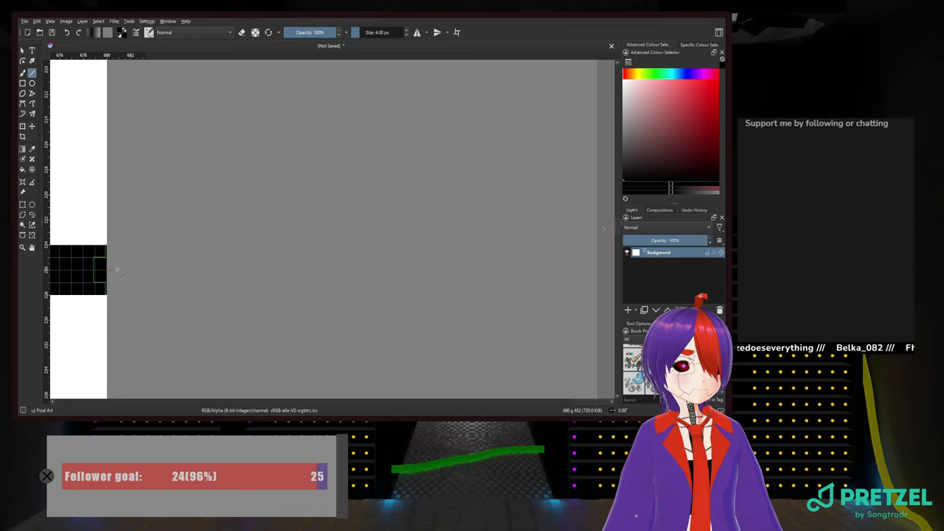
scroll(273, 290, down, 10)
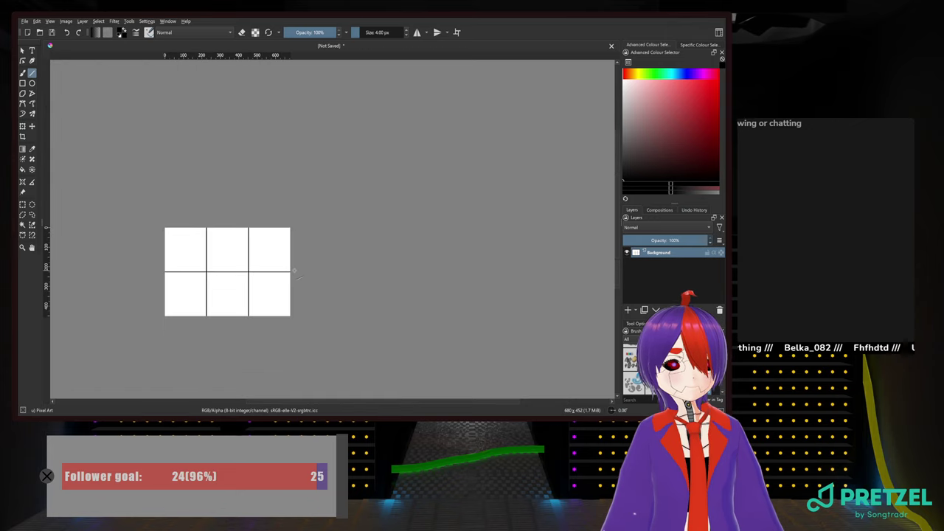
Return to the freehand brush and switch to the Pencil-2 preset at 10 px for the first grid cell
drag(361, 233, 401, 211)
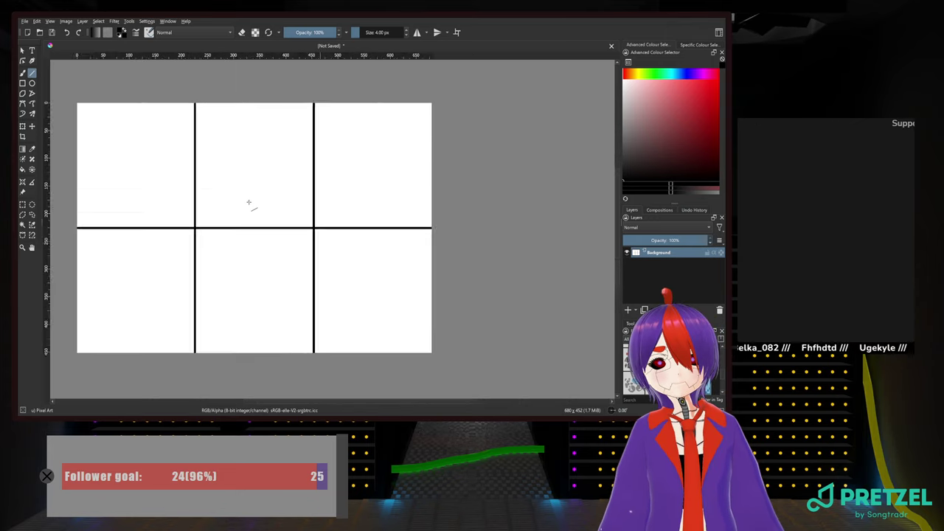
drag(261, 204, 420, 230)
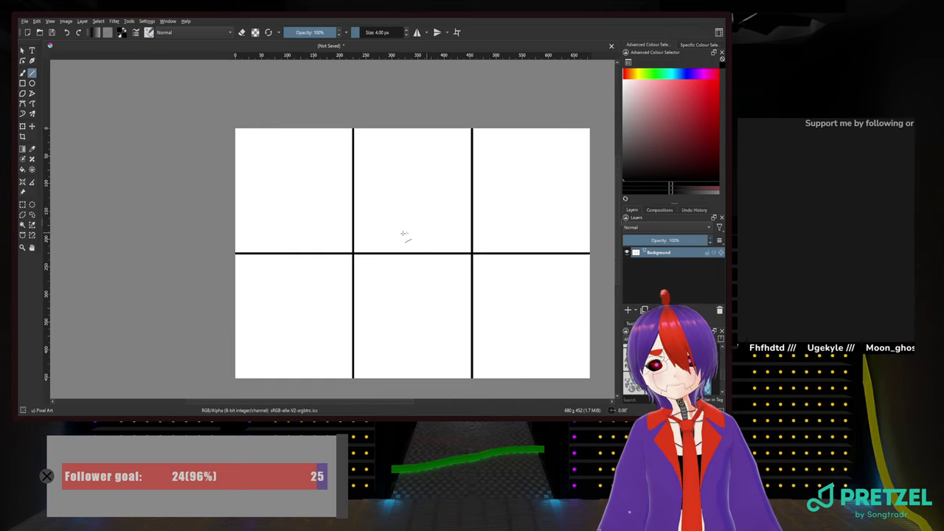
scroll(283, 221, up, 2)
drag(305, 213, 331, 297)
click(23, 72)
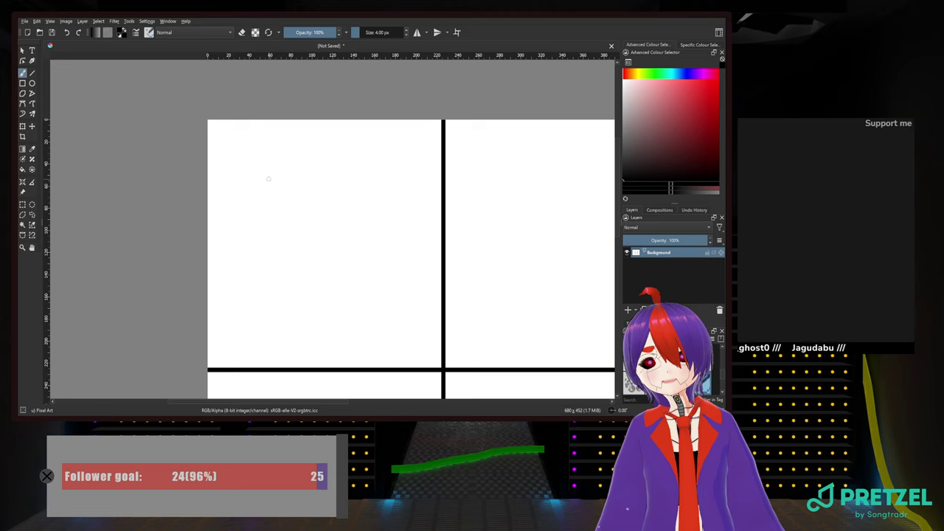
right_click(268, 179)
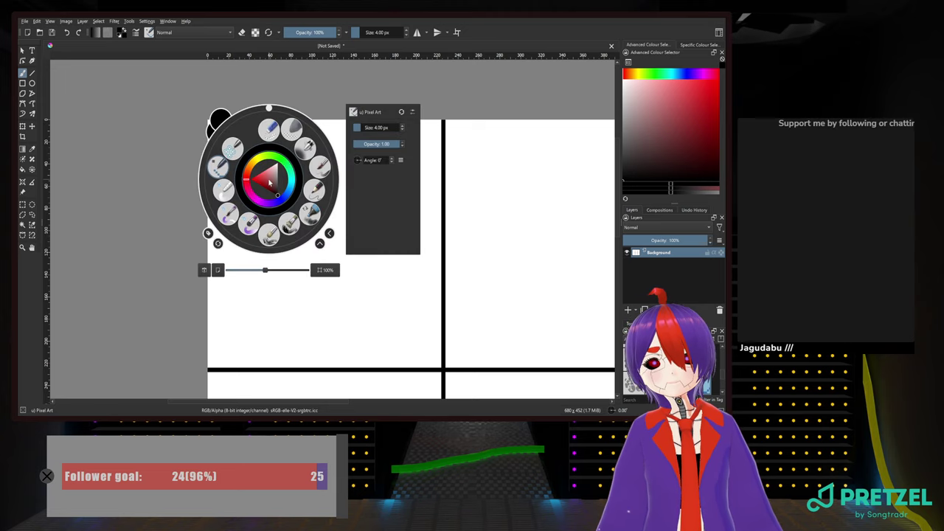
click(218, 166)
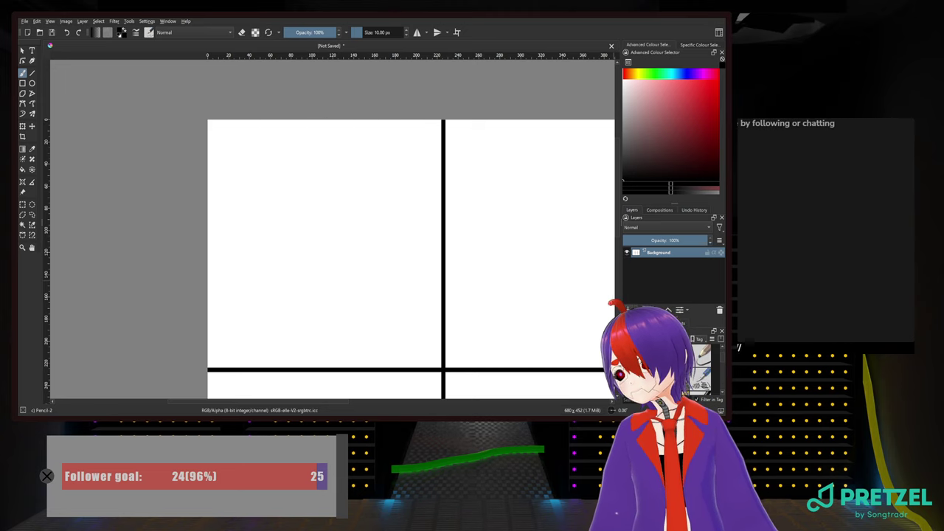
Add a new paint layer above the Background layer for drawing in the first grid cell
click(628, 310)
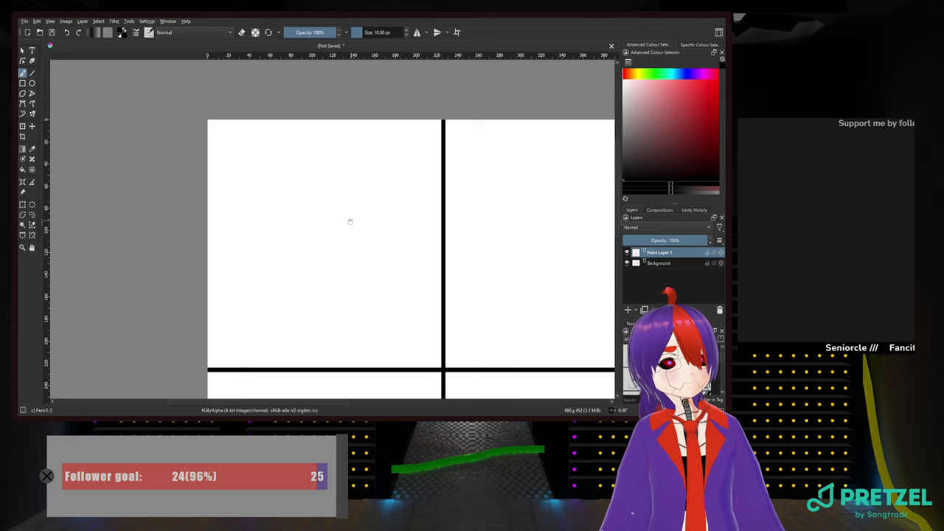
mouse_move(350, 221)
mouse_down()
mouse_move(189, 137)
mouse_move(305, 180)
mouse_up()
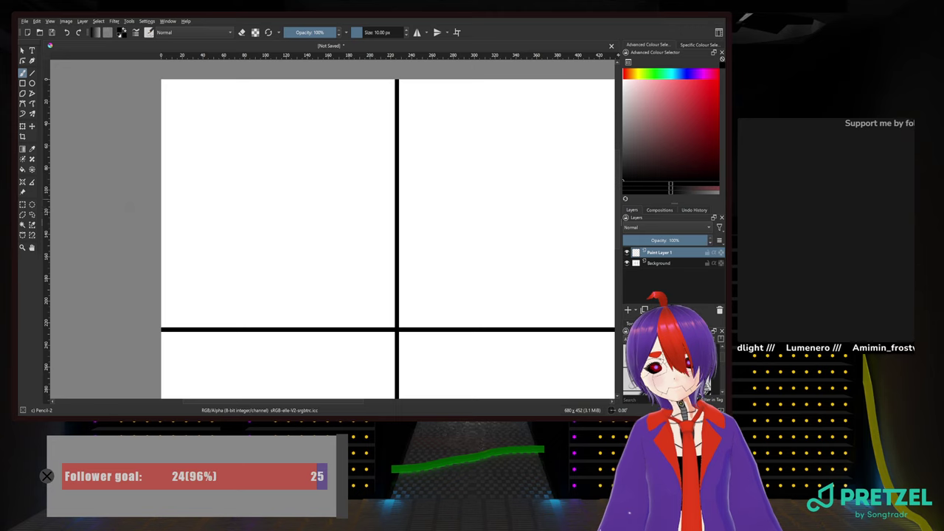
scroll(205, 140, up, 1)
scroll(207, 139, down, 1)
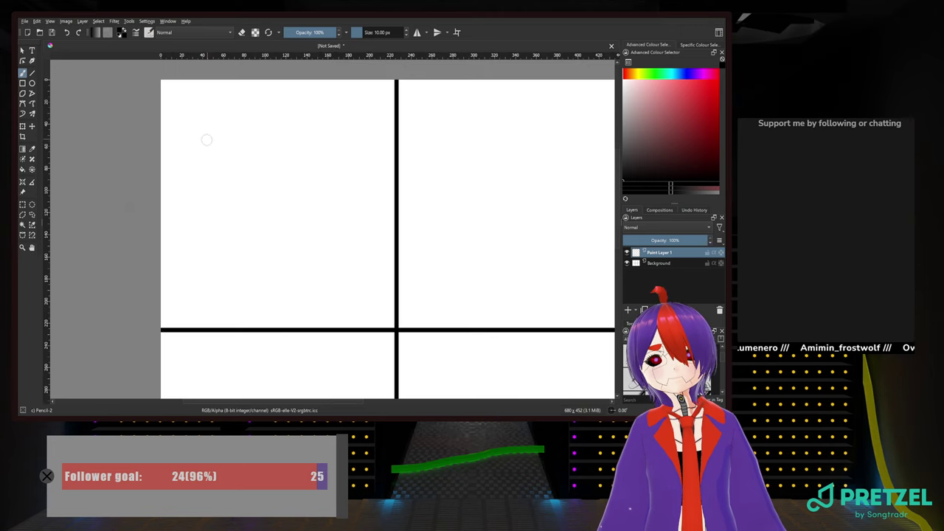
drag(209, 142, 228, 165)
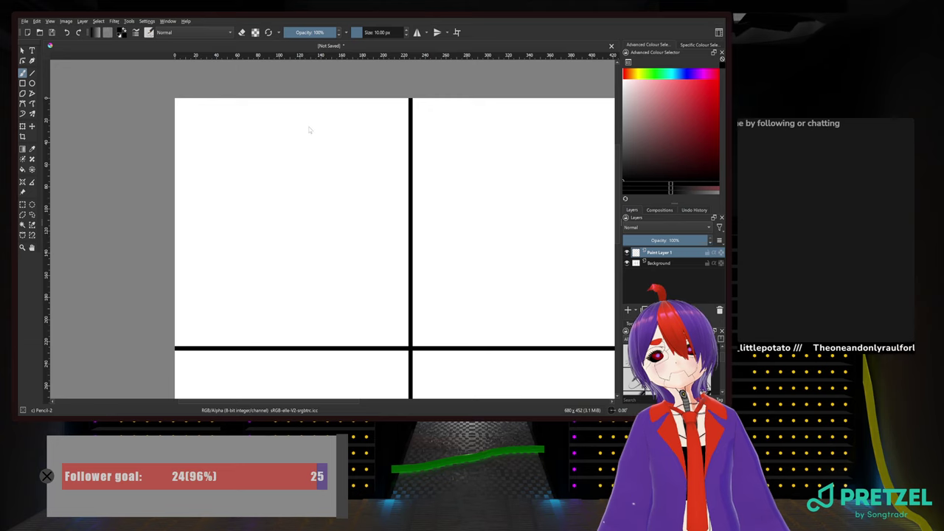
Import the MelodyError.kra image as a new layer above the empty paint layer
click(312, 211)
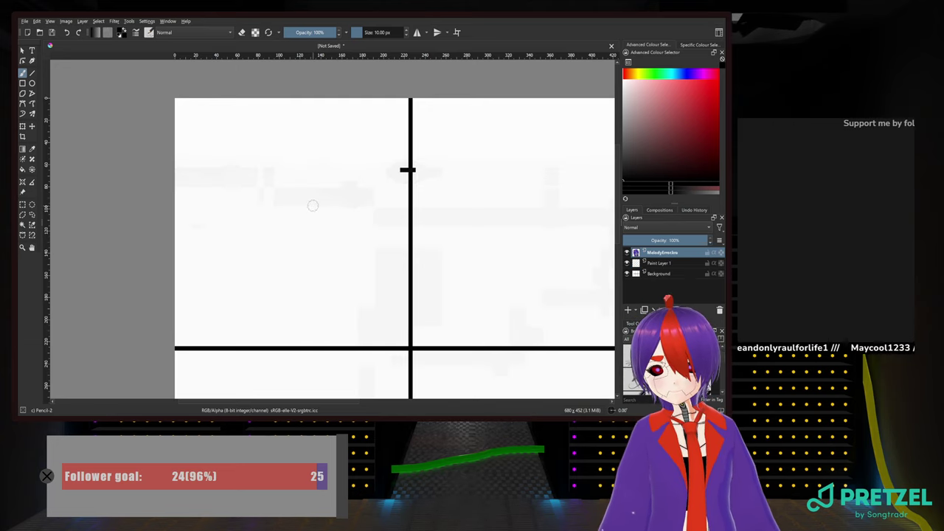
scroll(313, 204, down, 2)
scroll(338, 206, up, 1)
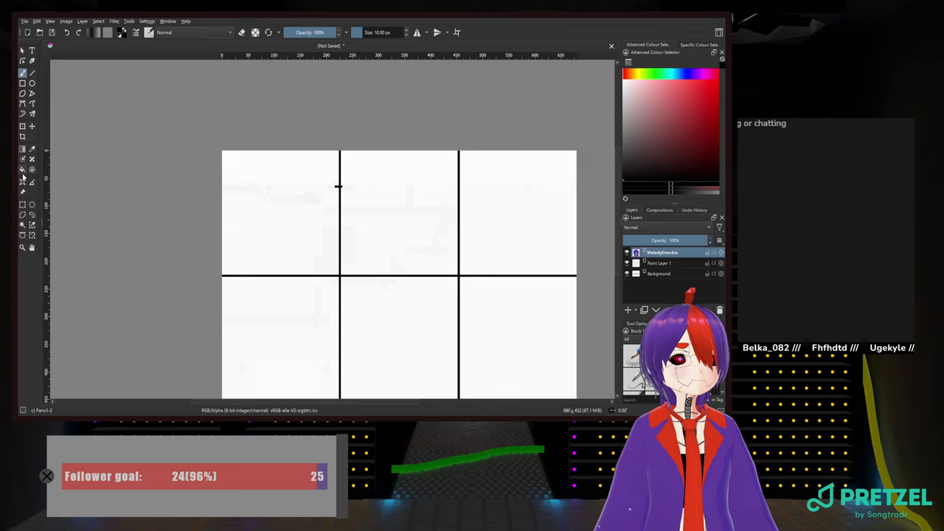
Transform the imported image layer, shrinking it from its upper-left corner and moving it up to overlap the canvas
click(22, 126)
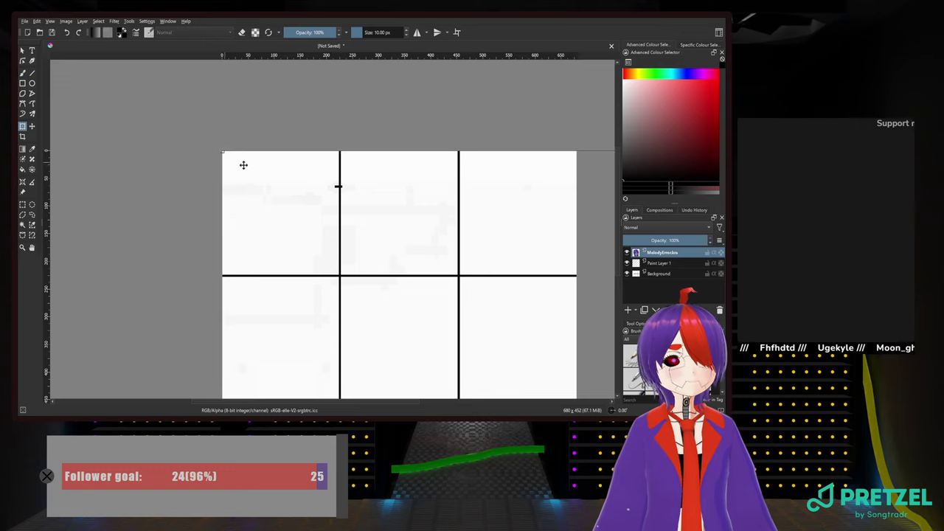
scroll(251, 167, down, 3)
scroll(245, 168, up, 1)
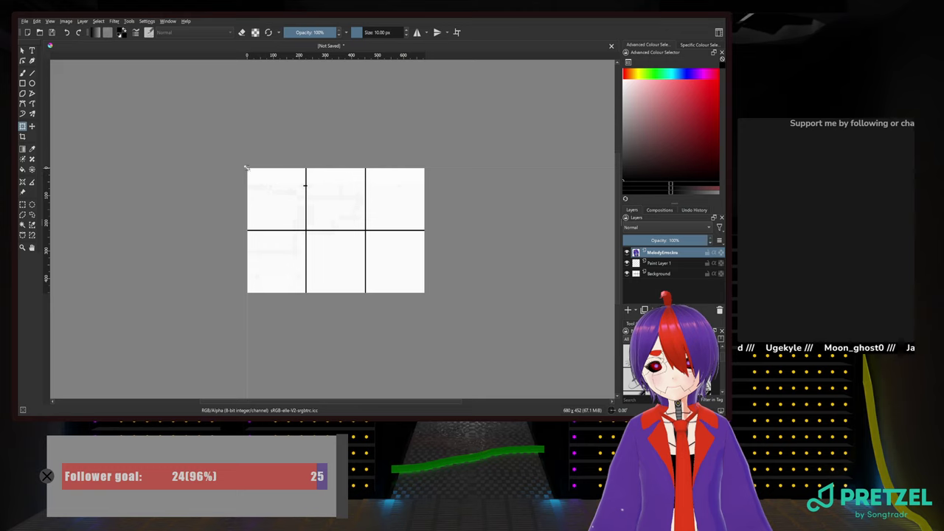
drag(247, 167, 508, 396)
scroll(475, 338, down, 5)
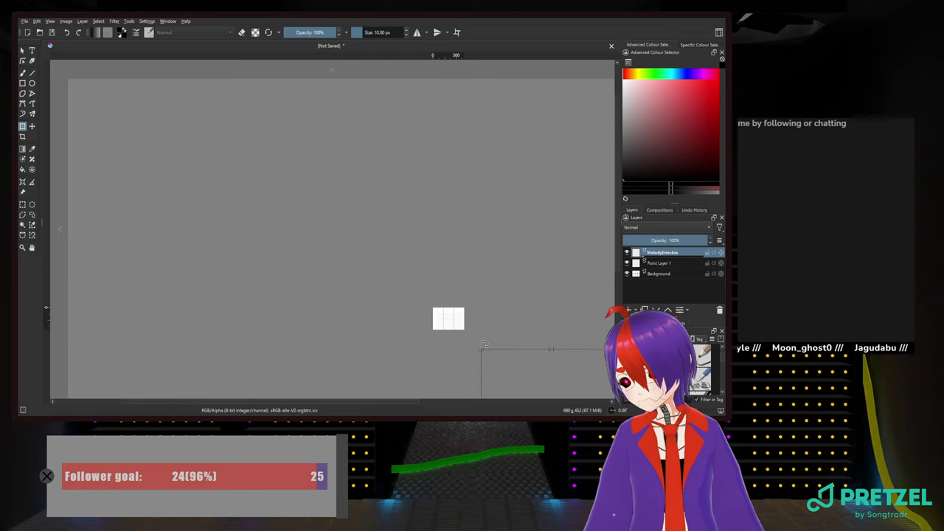
drag(472, 338, 365, 157)
key(Return)
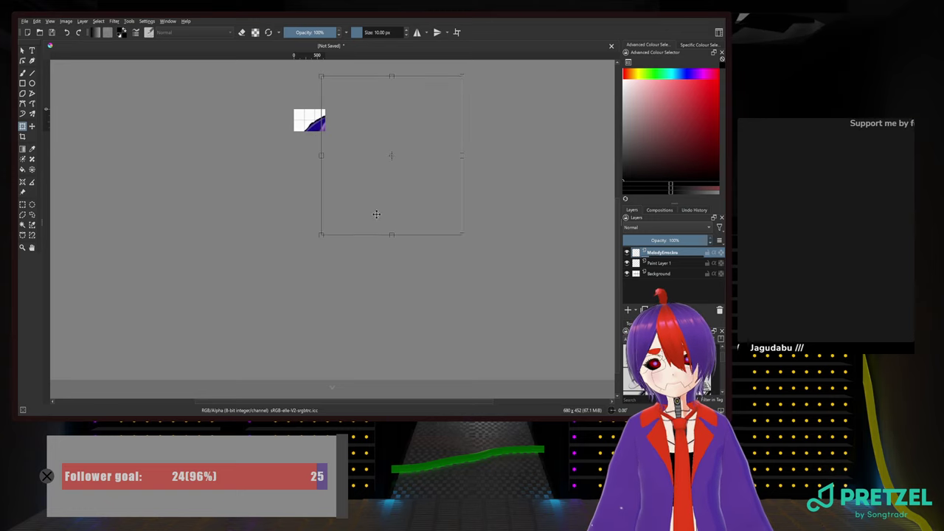
Scale the imported image down further and shift it so that it lies over the canvas
drag(319, 74, 403, 181)
drag(441, 229, 339, 276)
scroll(305, 133, up, 3)
scroll(337, 266, up, 2)
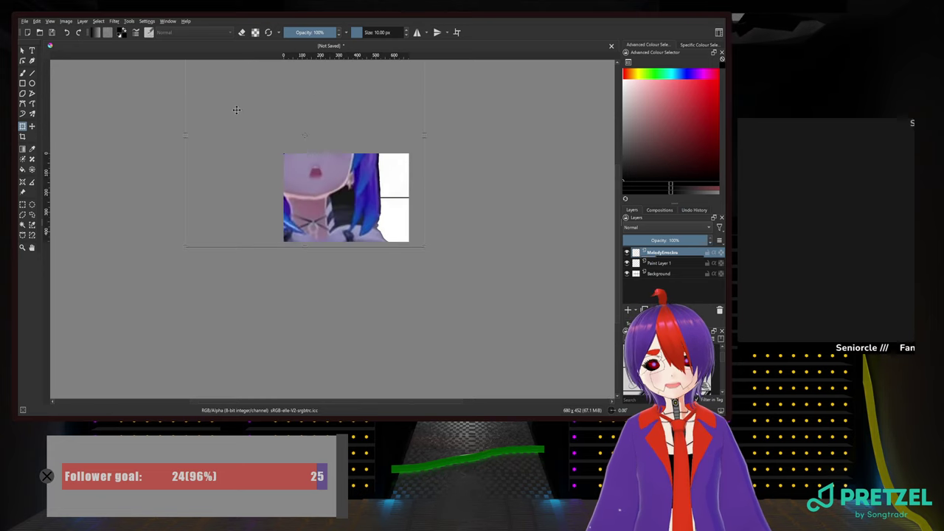
drag(235, 122, 247, 185)
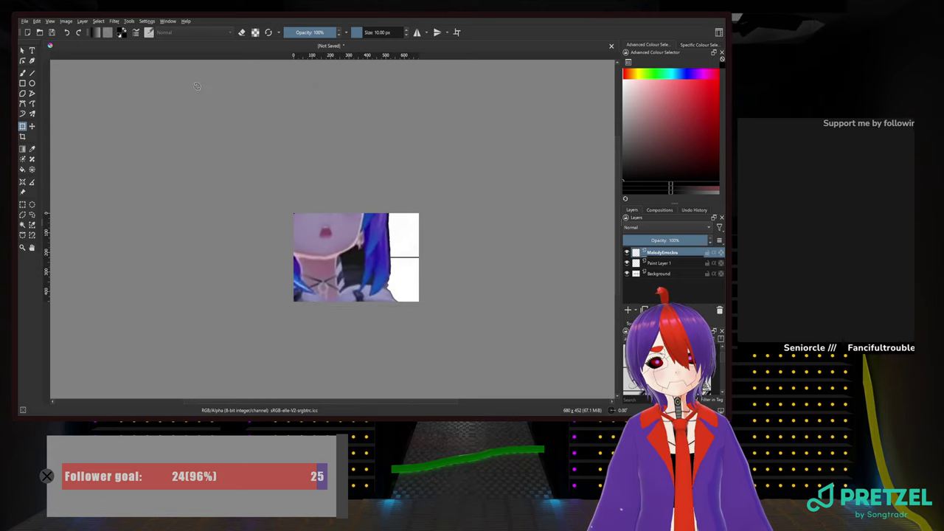
Shrink the imported portrait and place it so the head fits inside the upper-left grid cell
drag(194, 82, 305, 196)
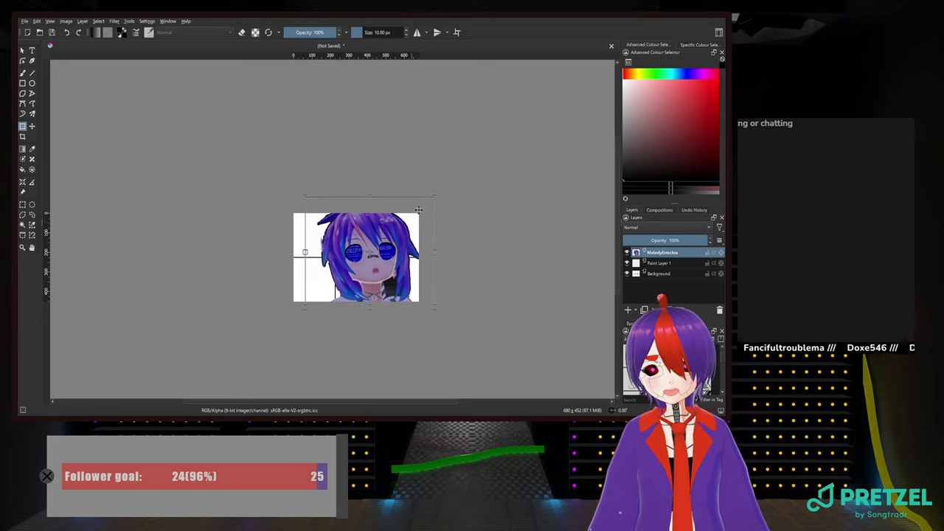
drag(433, 195, 346, 245)
scroll(317, 229, up, 2)
key(Return)
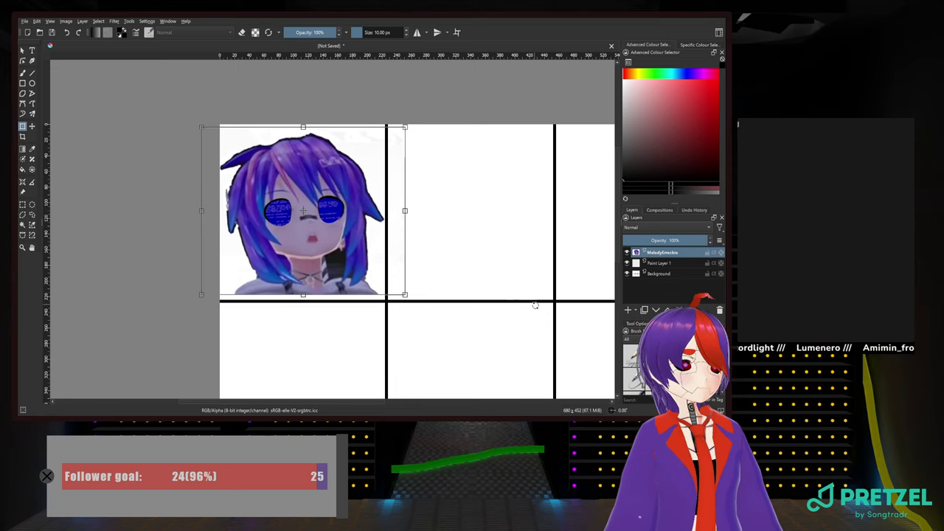
Move Paint Layer 1 above the MelodyError.kra layer in the layer stack
click(655, 267)
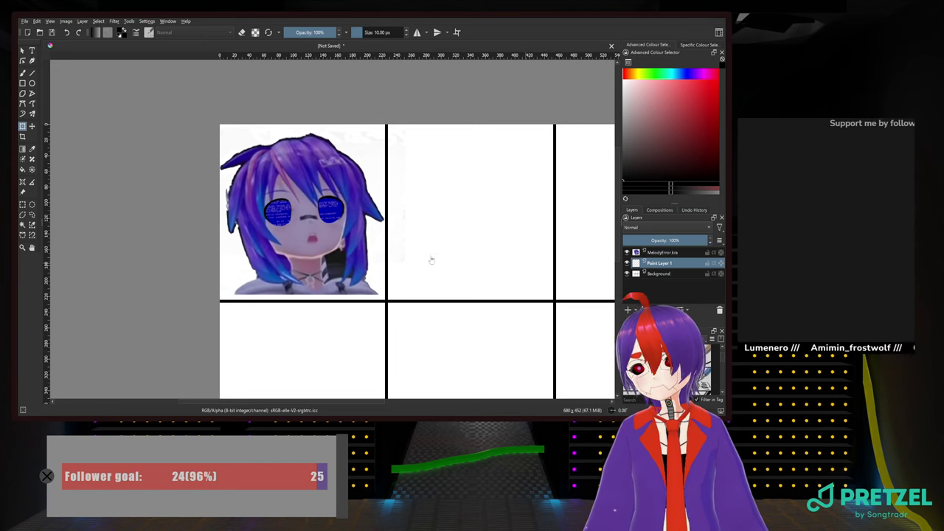
scroll(291, 243, up, 3)
scroll(291, 240, down, 2)
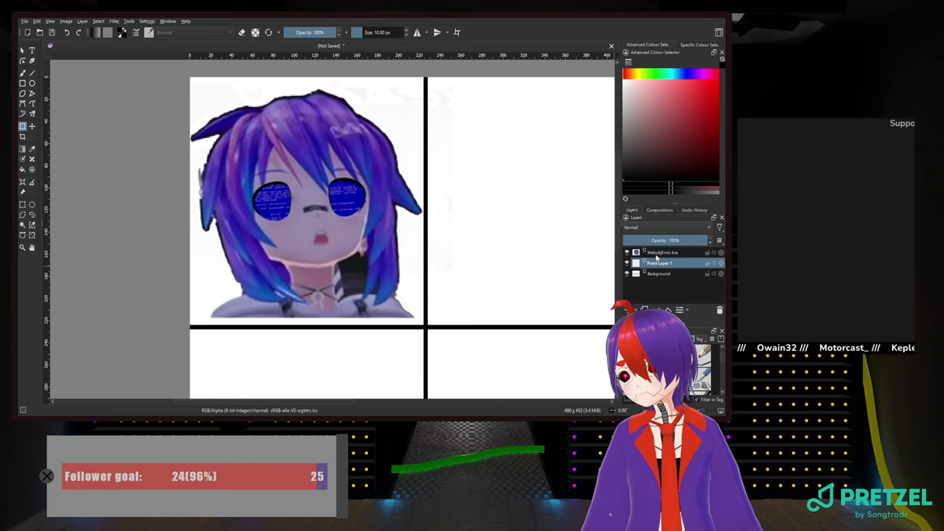
drag(658, 266, 655, 251)
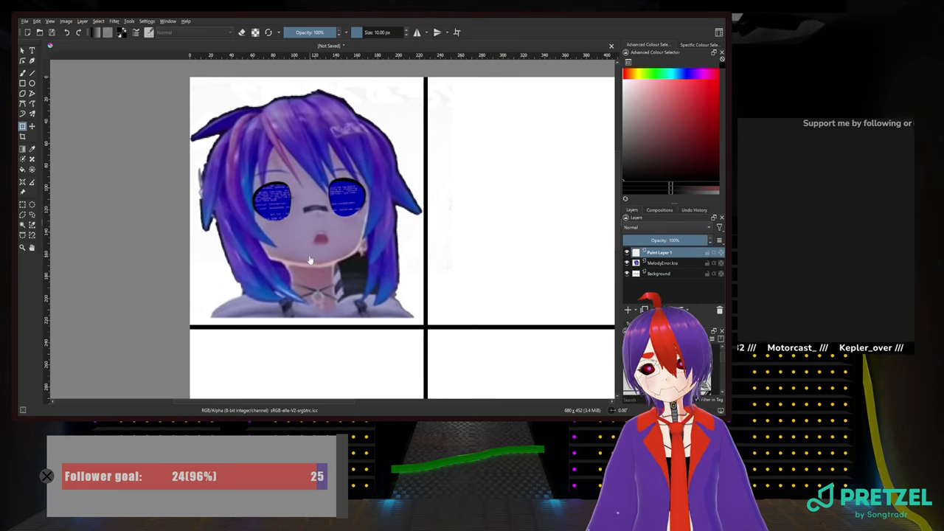
Draw a 2 px black ellipse about 150 px wide and 140 px high over the portrait's head on Paint Layer 1
scroll(310, 260, up, 1)
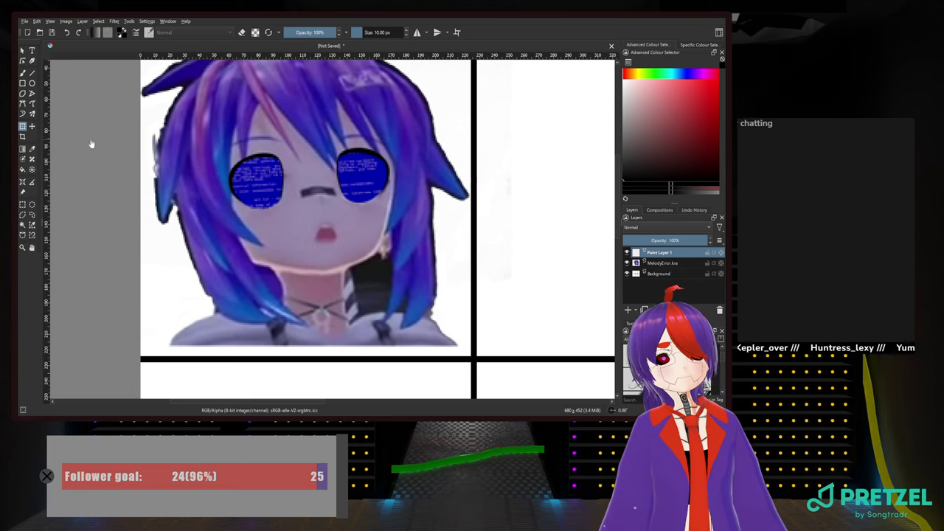
click(32, 84)
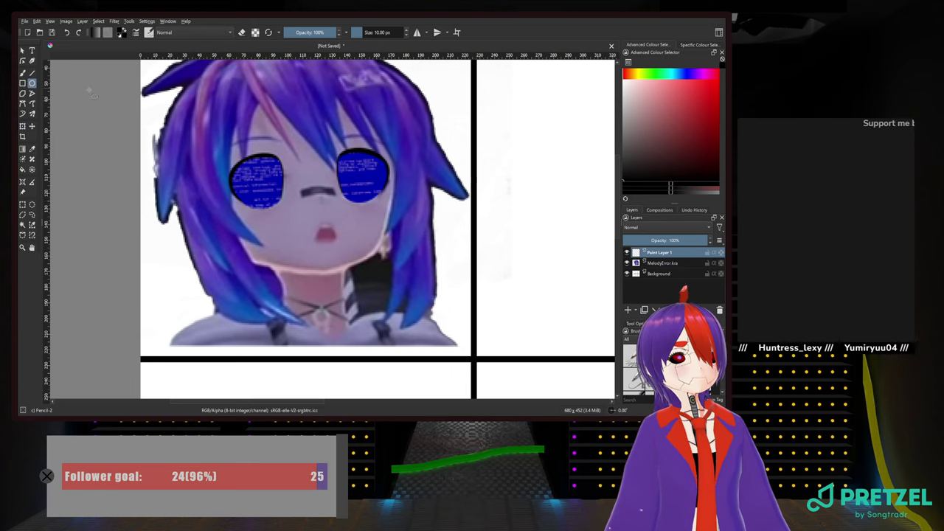
scroll(229, 103, up, 1)
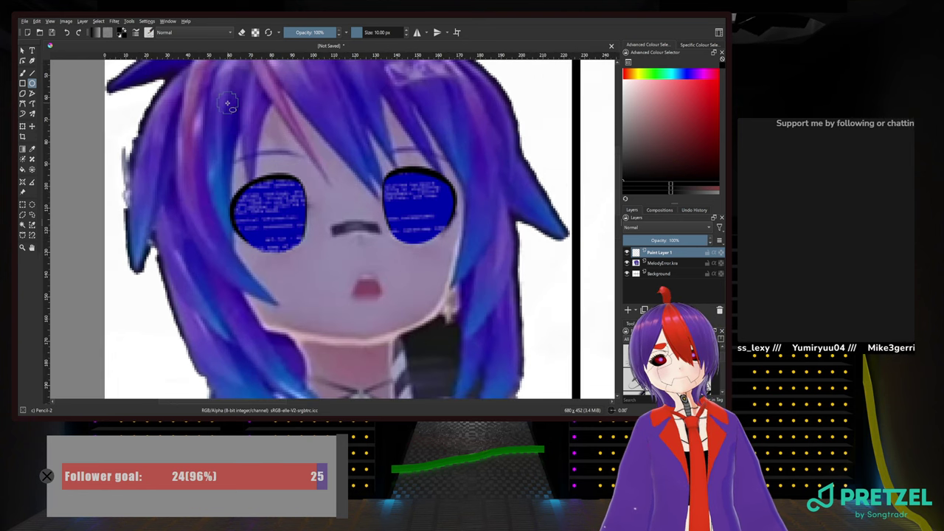
scroll(229, 103, down, 1)
drag(236, 103, 240, 145)
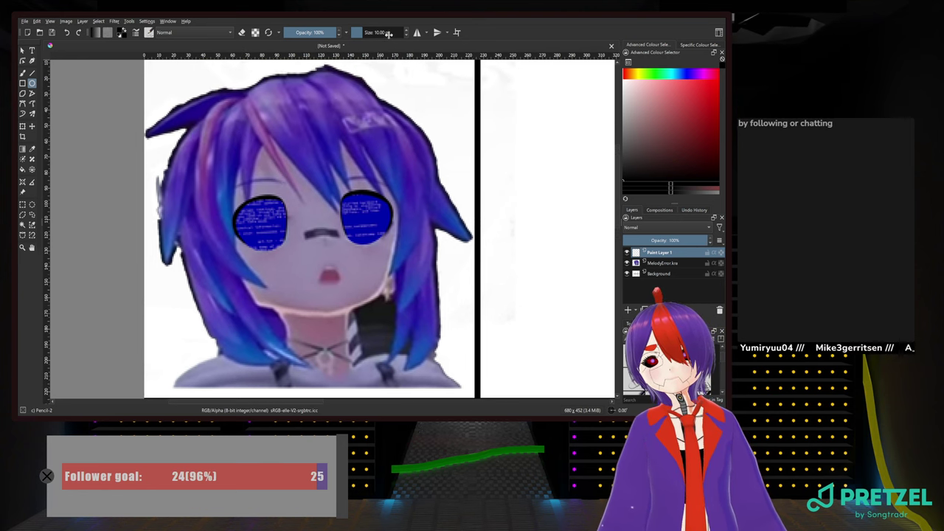
scroll(388, 34, down, 5)
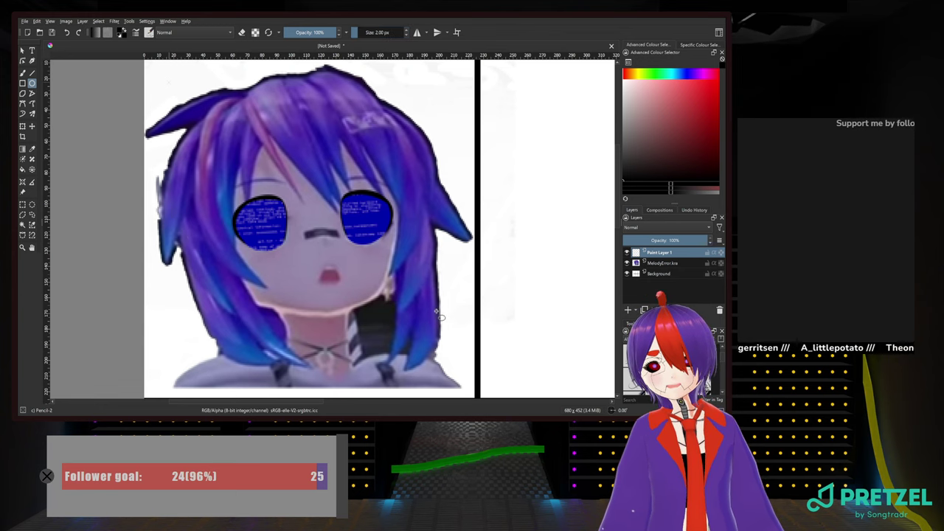
drag(394, 295, 169, 82)
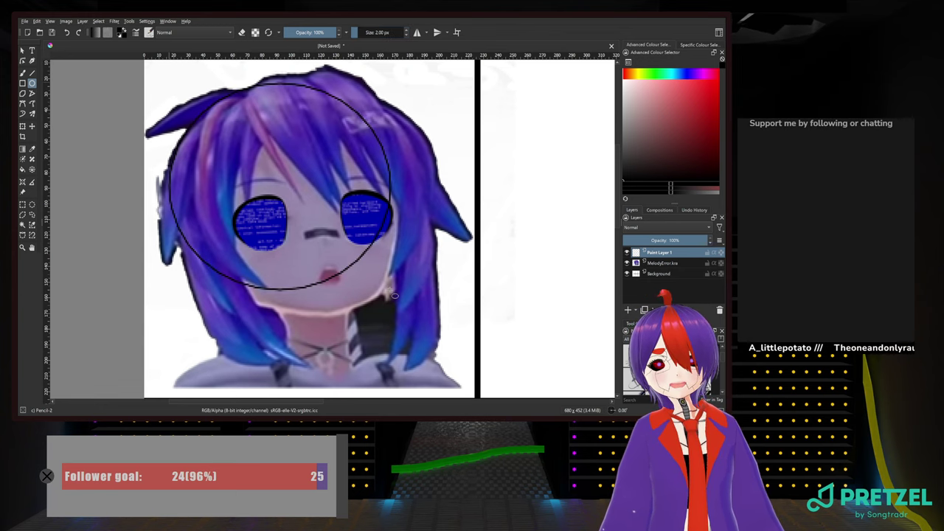
Transform the ellipse, moving it down over the face and tilting it slightly counterclockwise to match the head
click(22, 126)
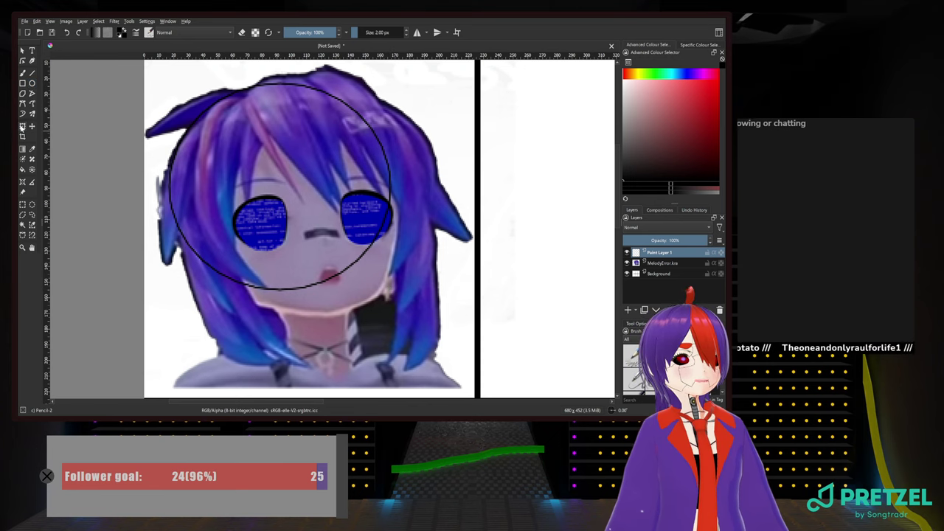
drag(265, 154, 303, 176)
drag(351, 72, 338, 77)
key(Return)
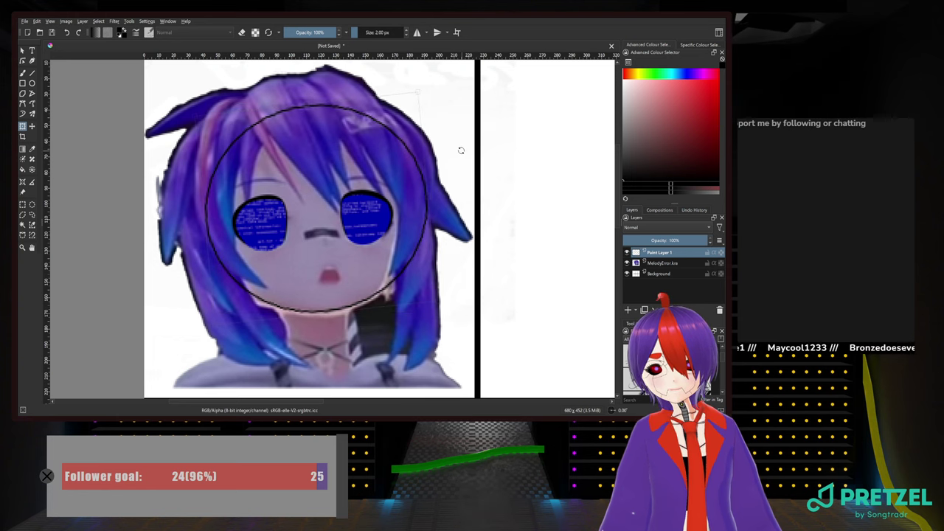
drag(461, 149, 461, 154)
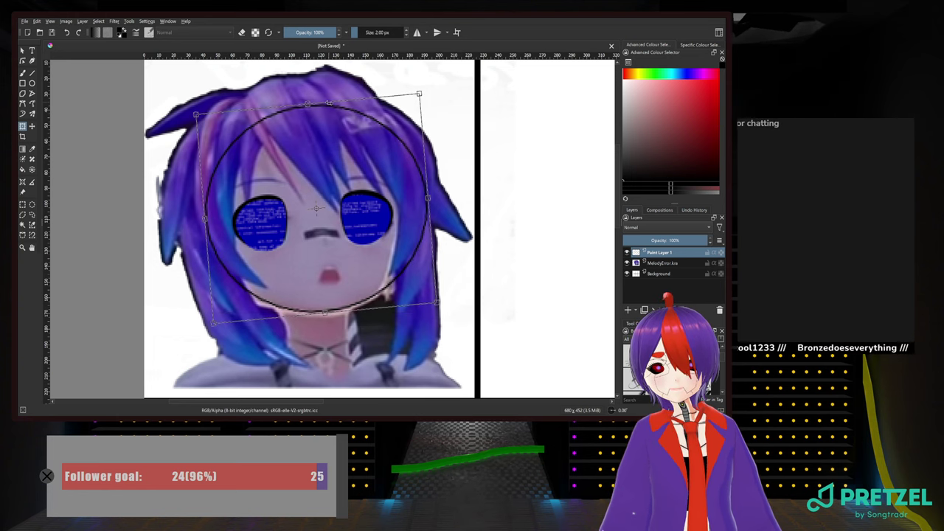
Fine-tune the ellipse's skew, position and width so its lower edge follows the portrait's chin
drag(329, 103, 332, 103)
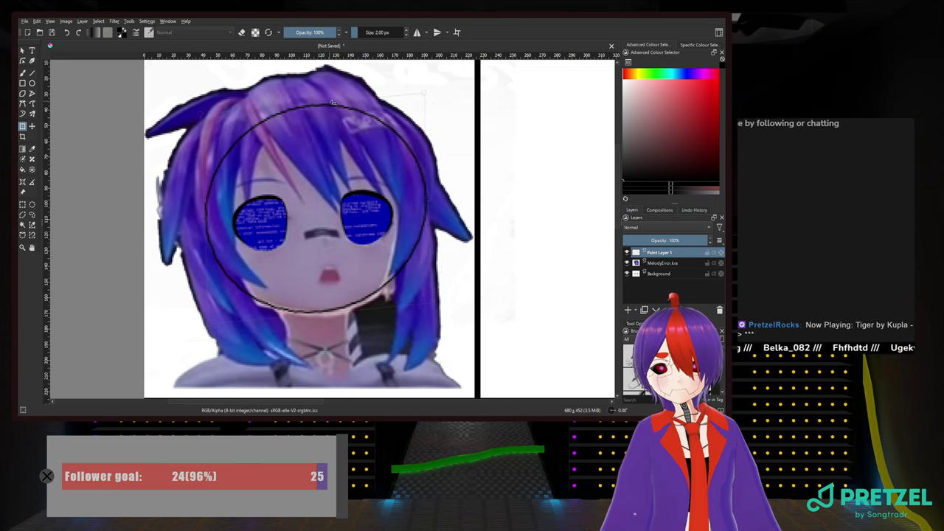
drag(333, 103, 320, 100)
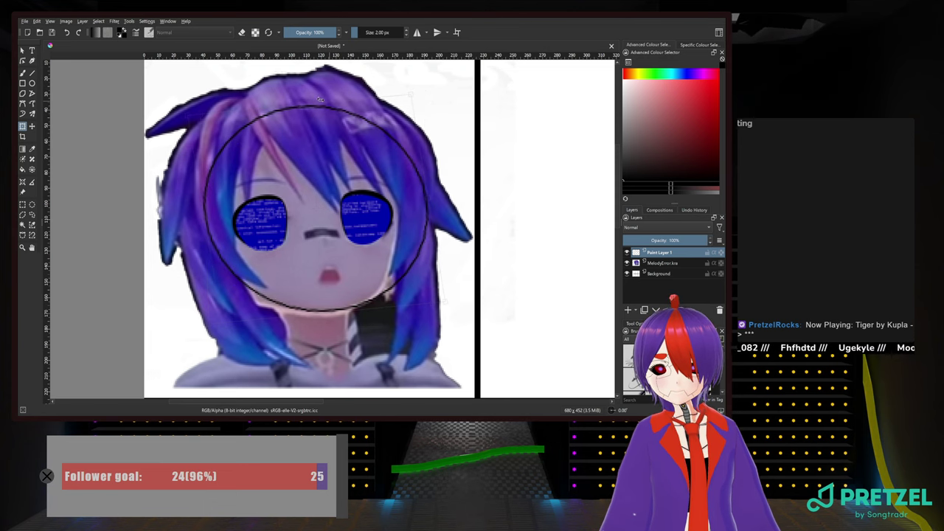
drag(347, 170, 342, 174)
drag(423, 203, 361, 205)
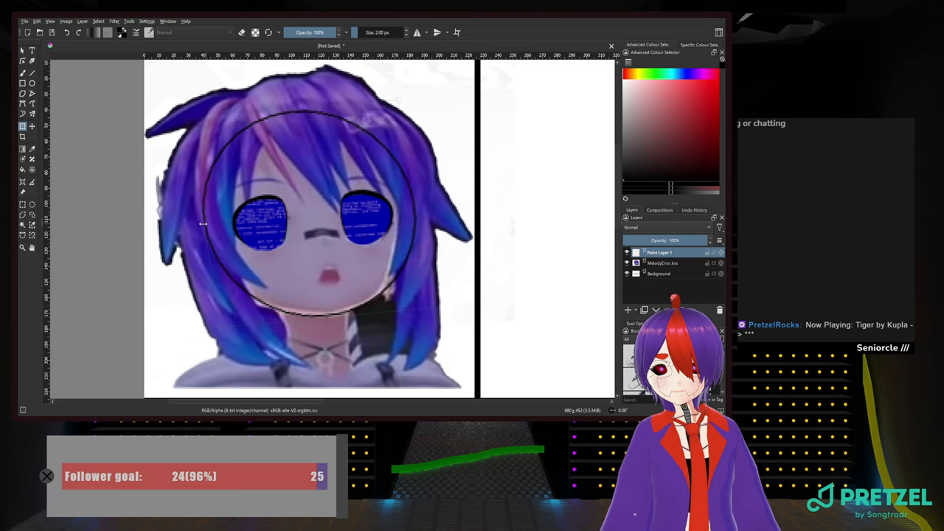
drag(203, 224, 196, 223)
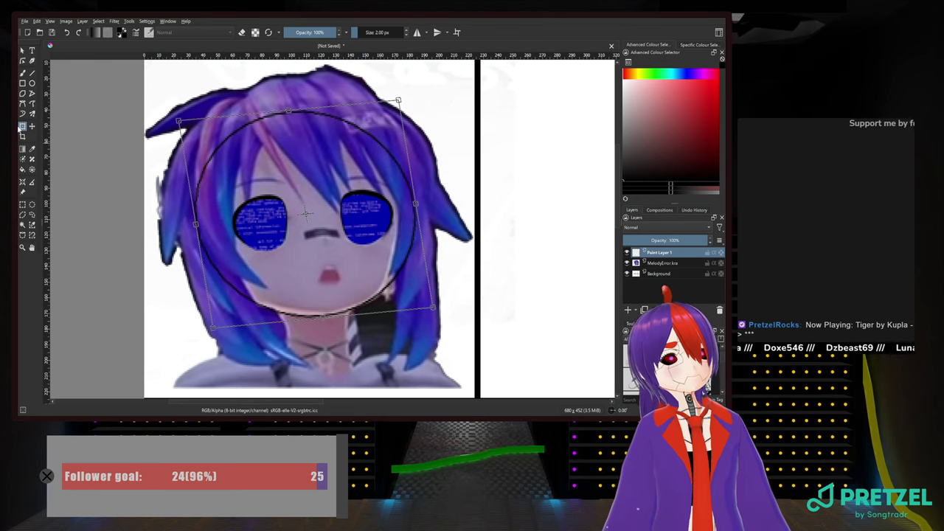
Return to the freehand brush and set the foreground colour to a dark purple, keeping black as background colour
click(22, 73)
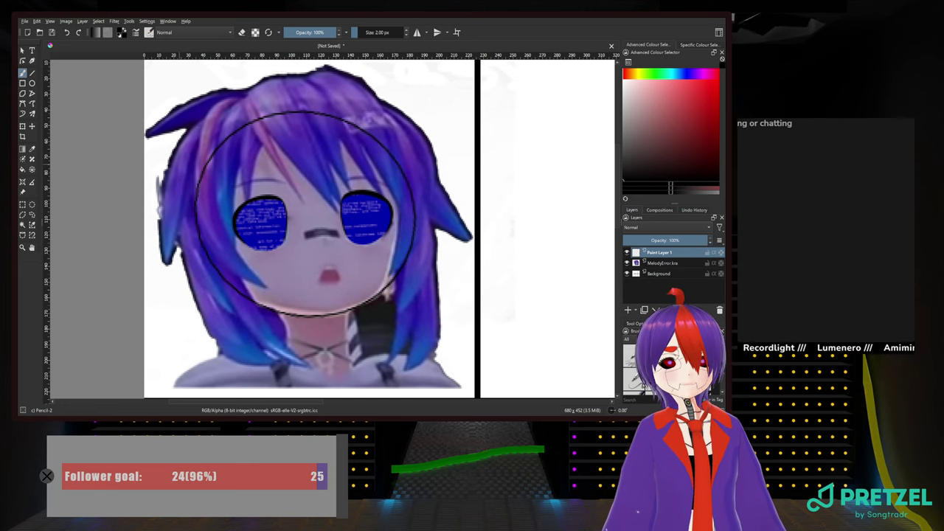
right_click(312, 168)
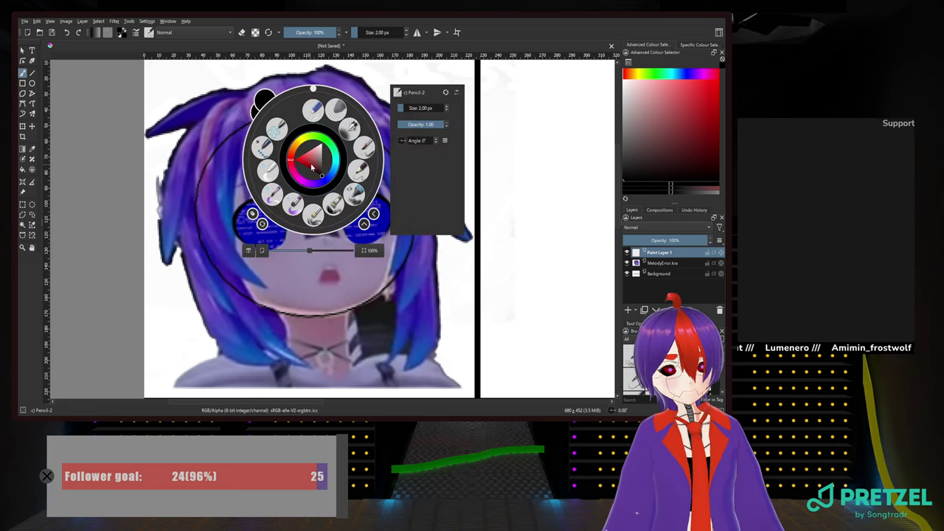
drag(316, 175, 299, 182)
click(298, 182)
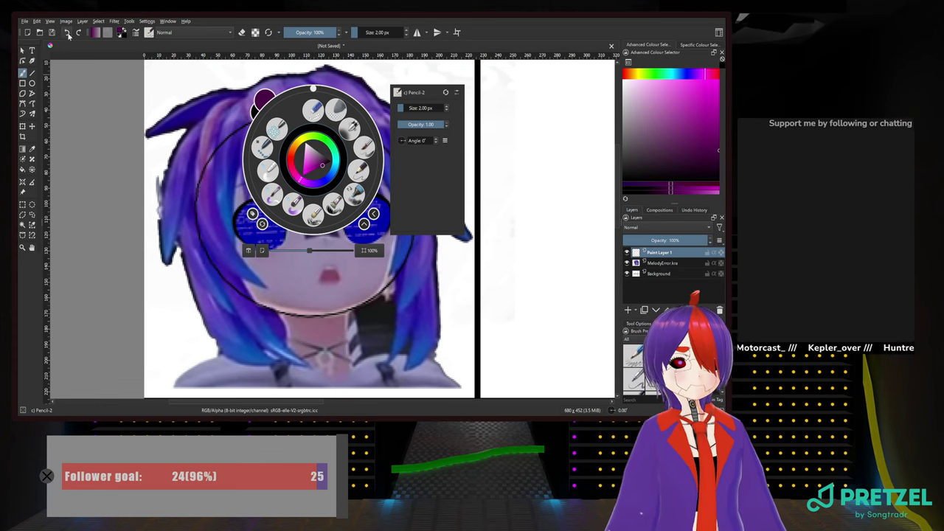
click(122, 33)
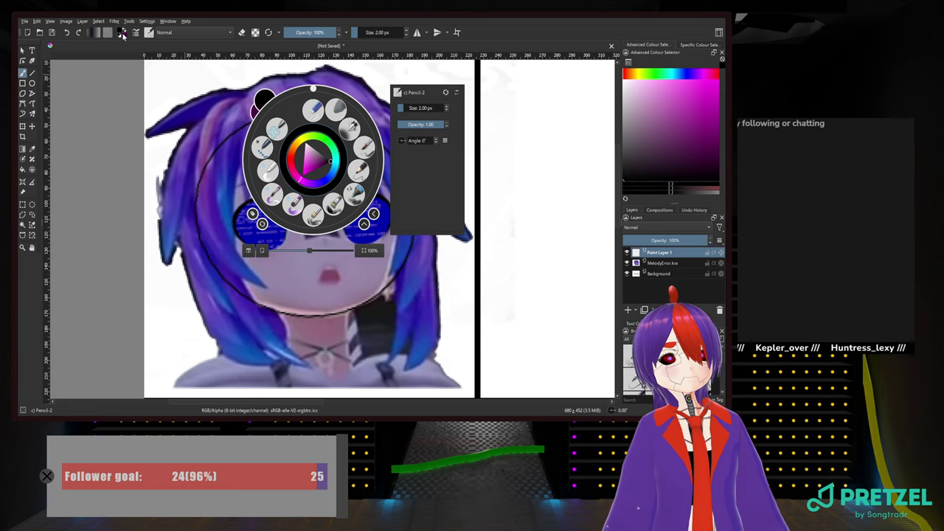
click(125, 33)
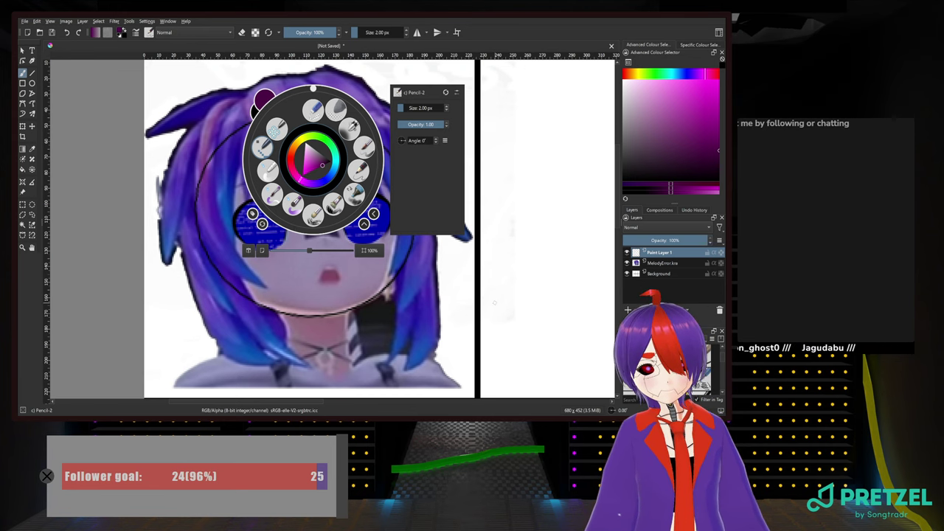
Set the foreground colour to a bright magenta-pink and restore the canvas to its unrotated view
key(4)
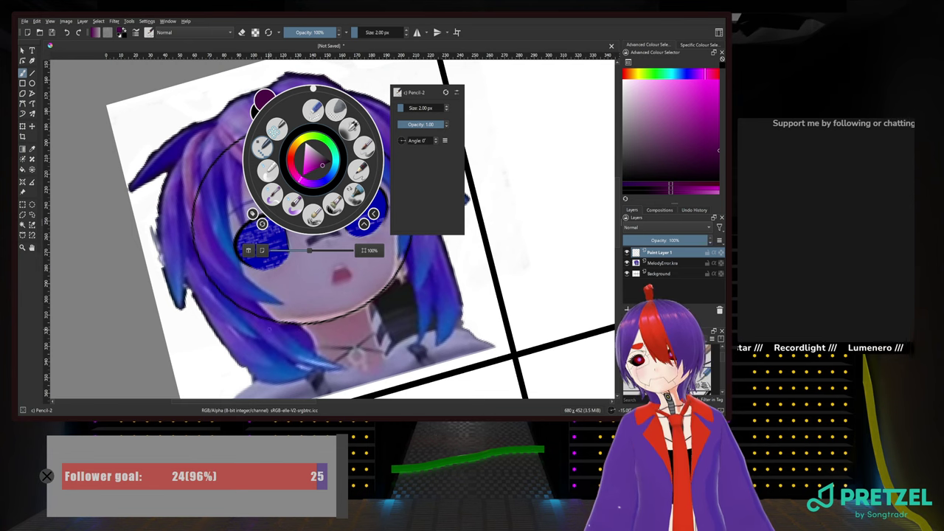
click(310, 162)
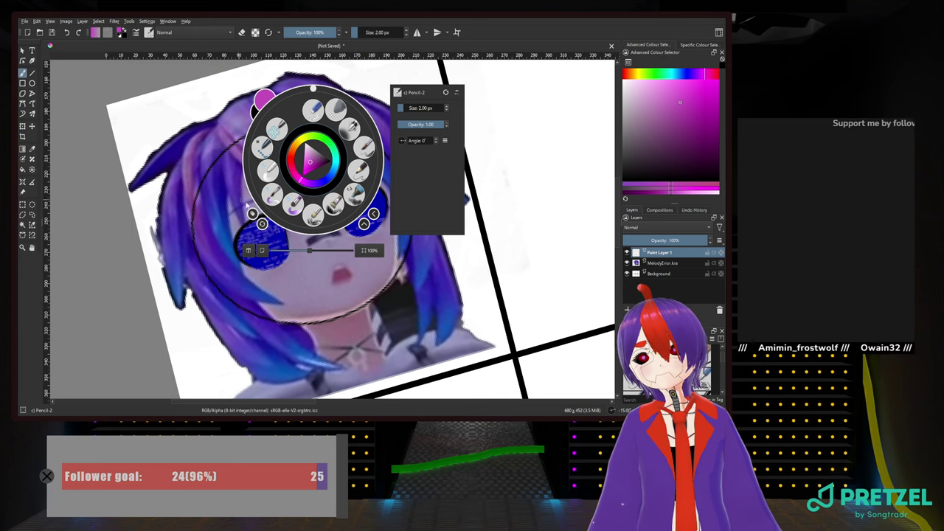
click(253, 214)
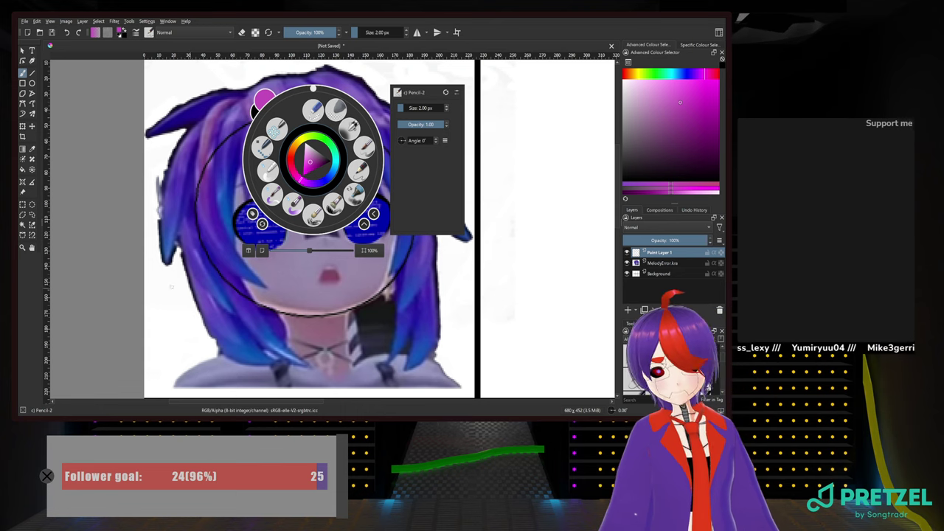
click(212, 203)
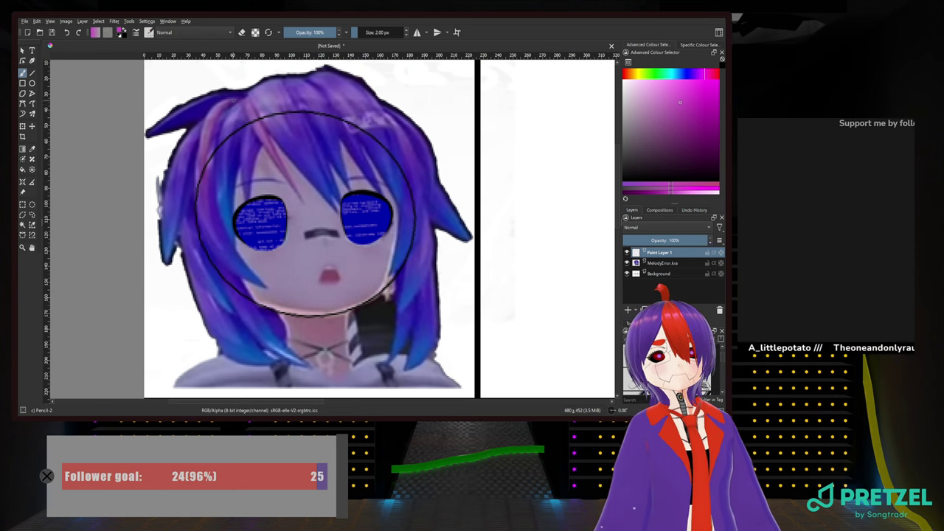
mouse_move(214, 104)
mouse_down()
mouse_move(190, 194)
mouse_move(201, 239)
mouse_move(235, 284)
mouse_up()
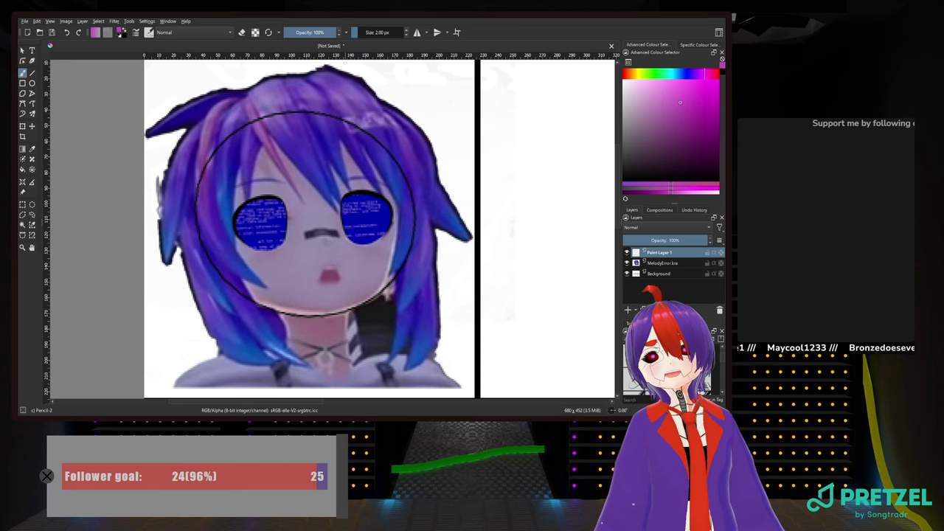
Switch to the Pixel Art brush preset and set its size to 2 px
right_click(285, 211)
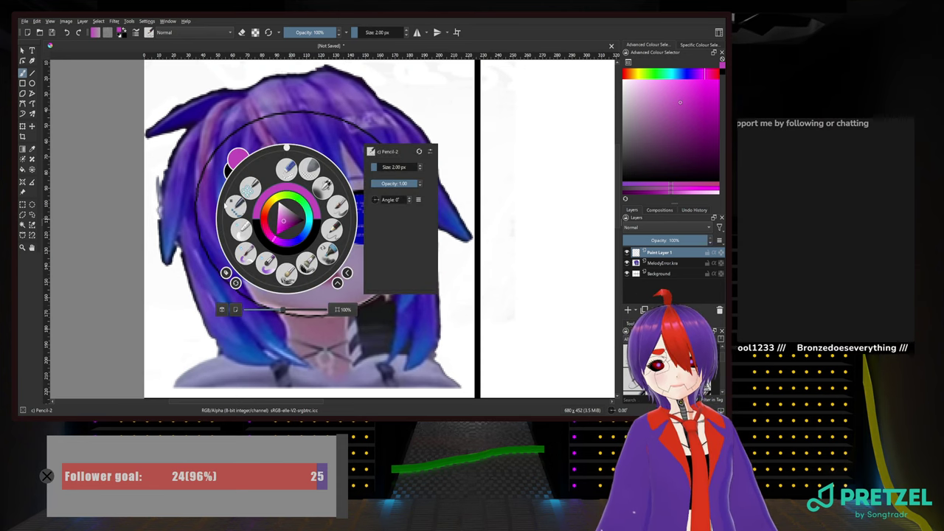
click(235, 208)
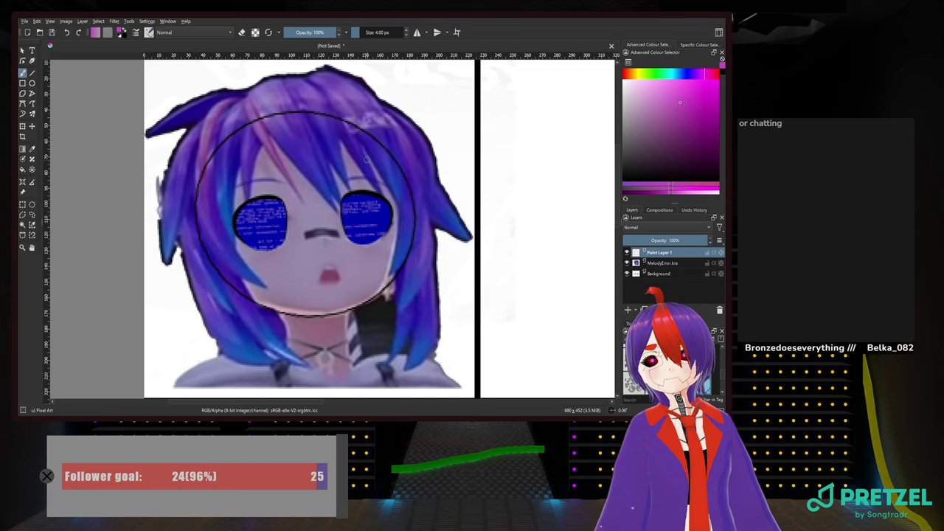
scroll(384, 33, down, 1)
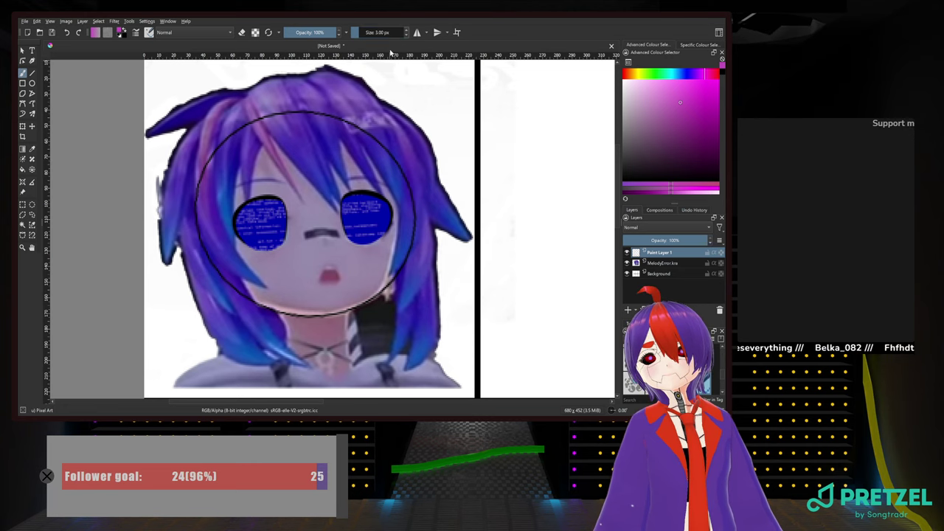
drag(394, 35, 391, 35)
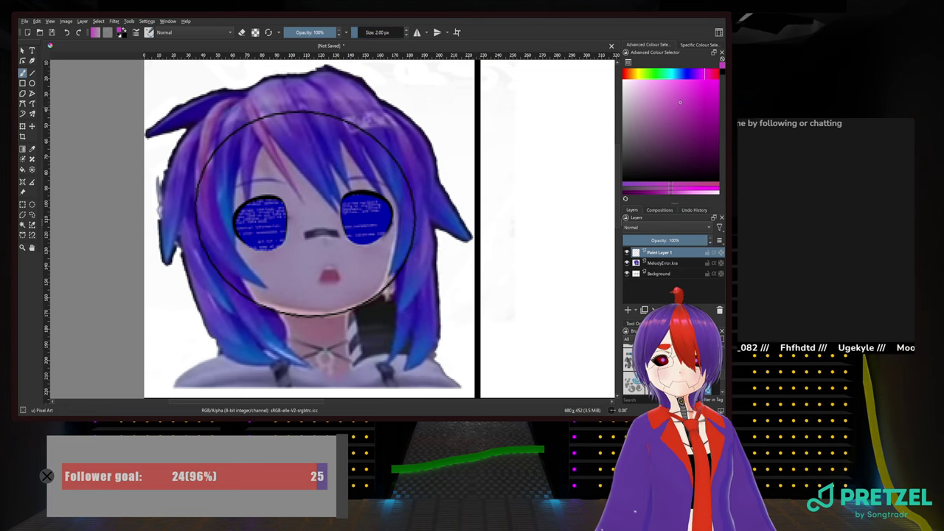
Paint two solid magenta-pink hair streaks over the reference, one through the fringe and one along the left side of the head
drag(248, 110, 300, 201)
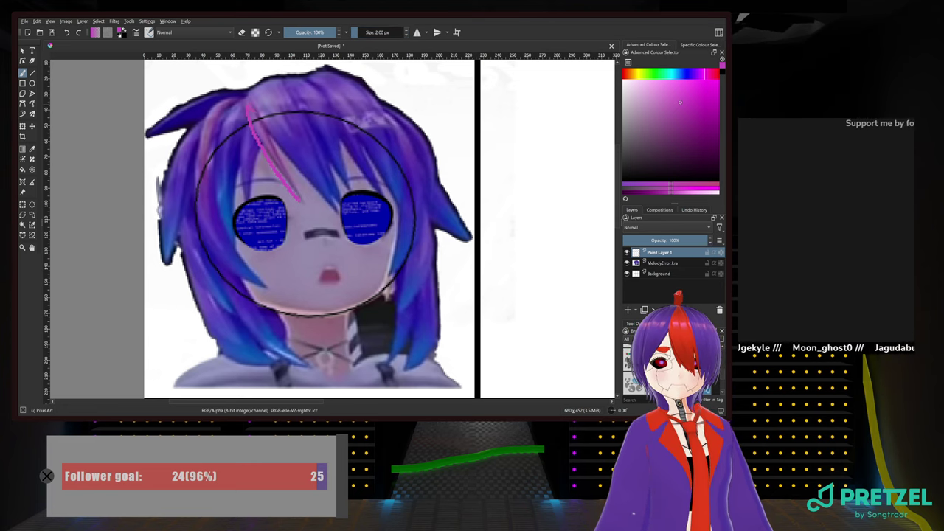
drag(255, 112, 310, 211)
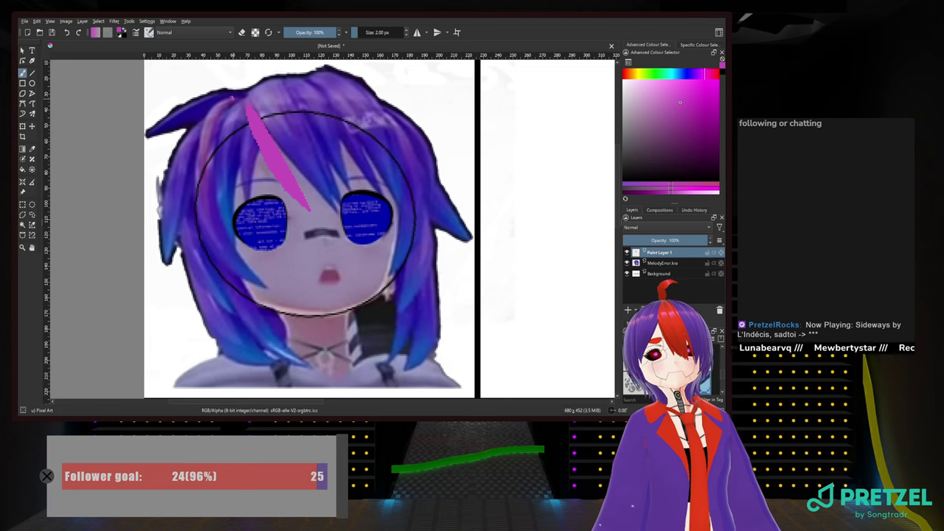
drag(221, 101, 233, 96)
mouse_move(202, 124)
mouse_down()
mouse_move(194, 212)
mouse_move(212, 258)
mouse_move(211, 171)
mouse_move(223, 119)
mouse_move(215, 141)
mouse_up()
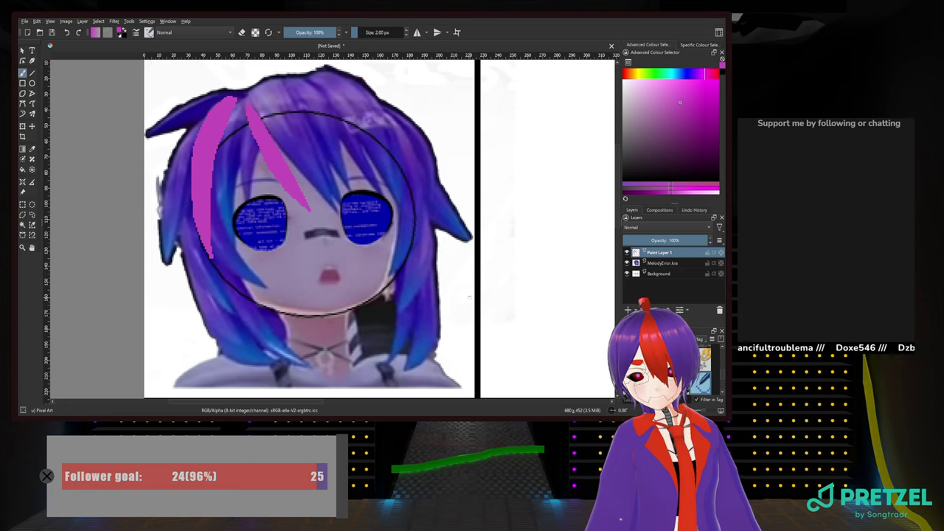
Sample a dark blue-violet from the portrait's hair and outline the pointed fringe strands across the forehead and beside the left eye
ctrl+click(391, 282)
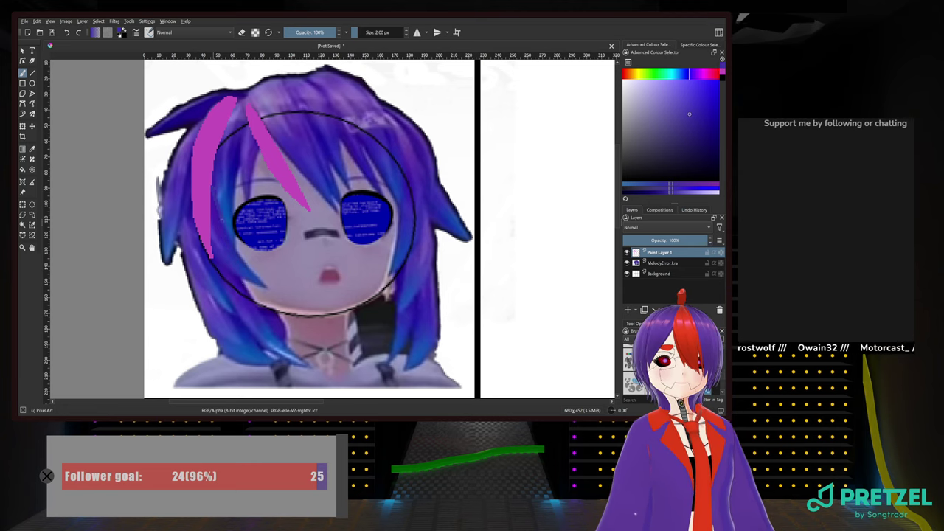
drag(235, 250, 270, 290)
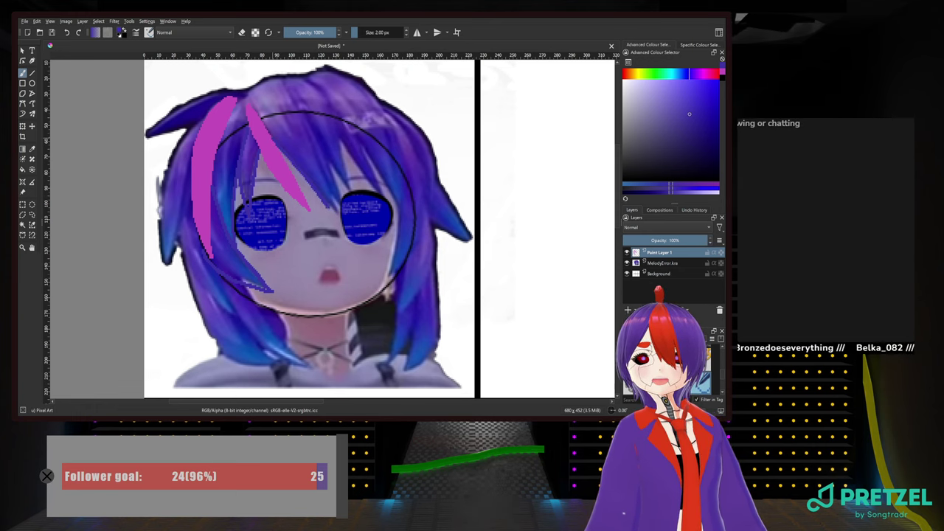
mouse_move(329, 208)
mouse_down()
mouse_move(339, 223)
mouse_move(315, 156)
mouse_up()
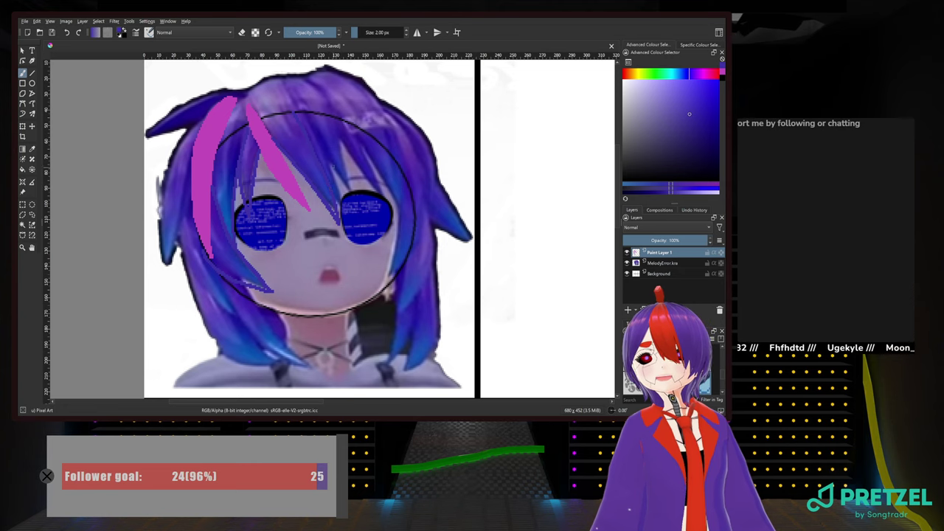
drag(327, 157, 340, 205)
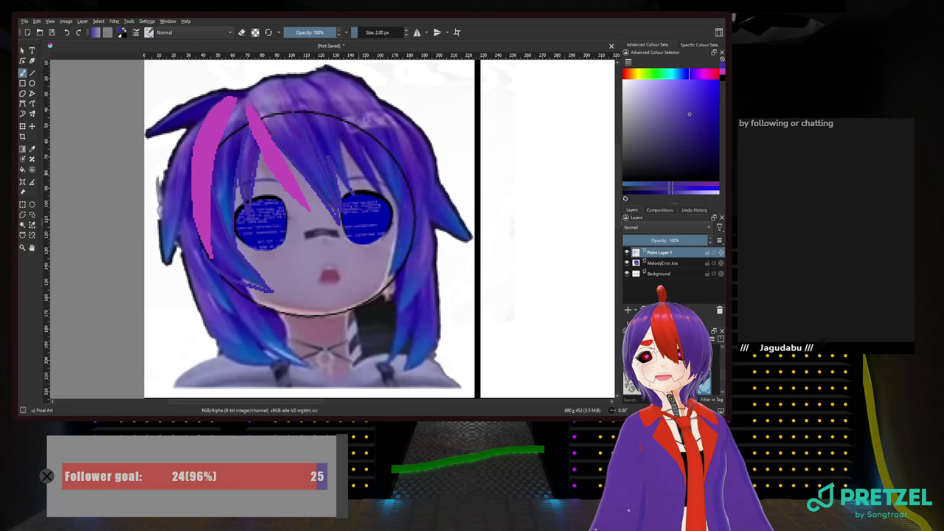
drag(340, 135, 352, 192)
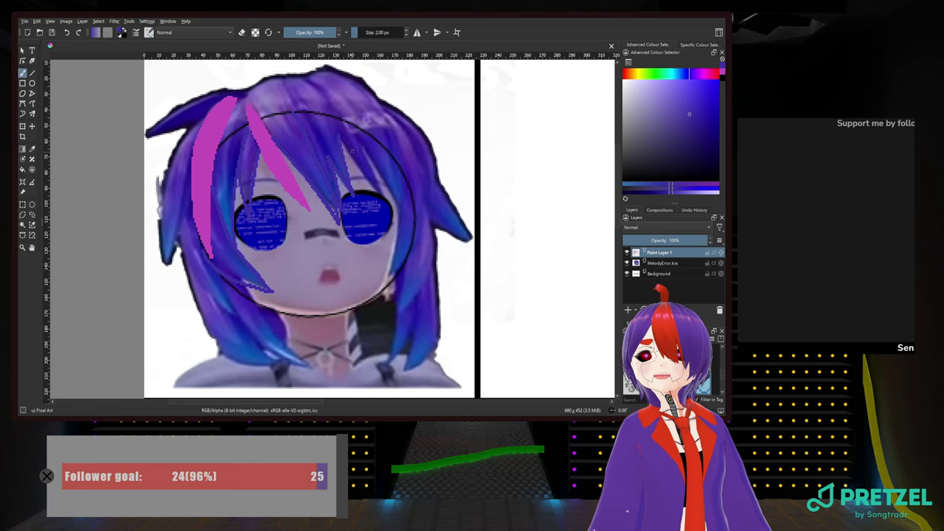
key(ctrl+z)
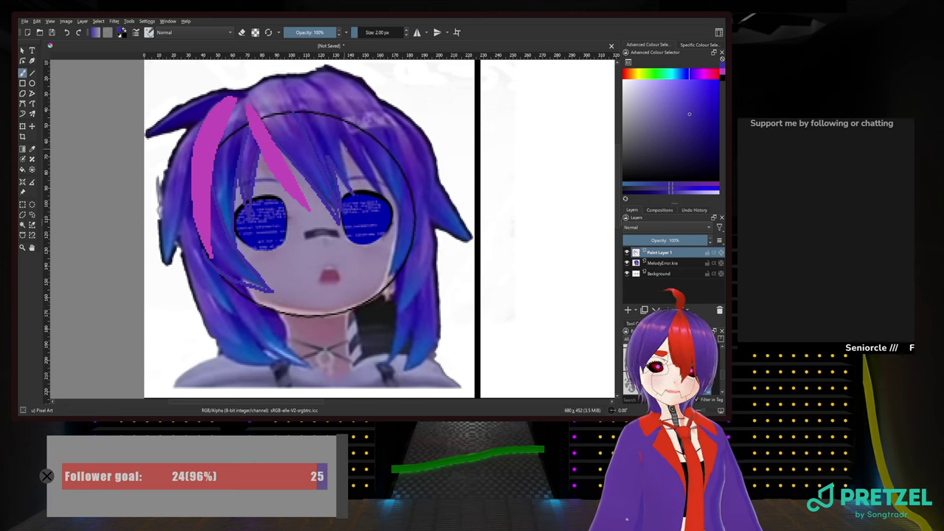
key(ctrl+shift+z)
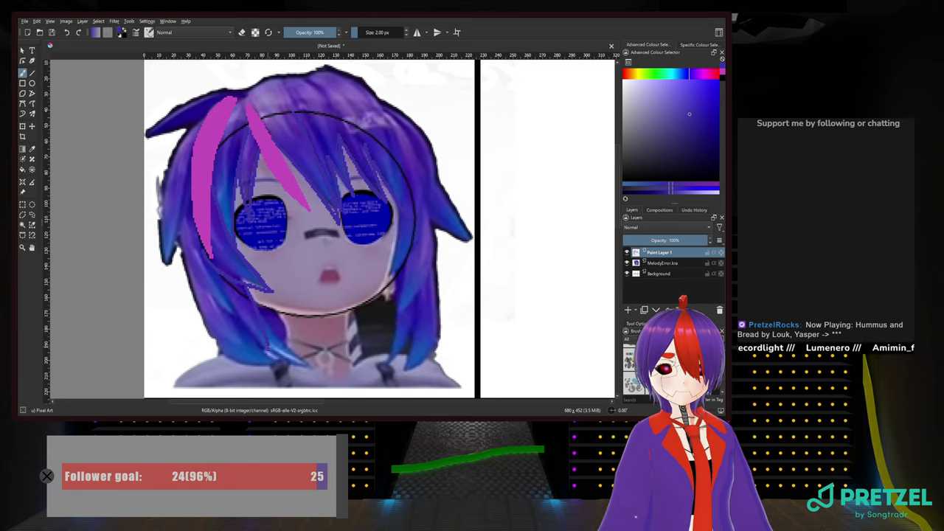
Outline the pointed side strands beside both cheeks and check the line art with the MelodyError.kra layer hidden
drag(267, 346, 230, 278)
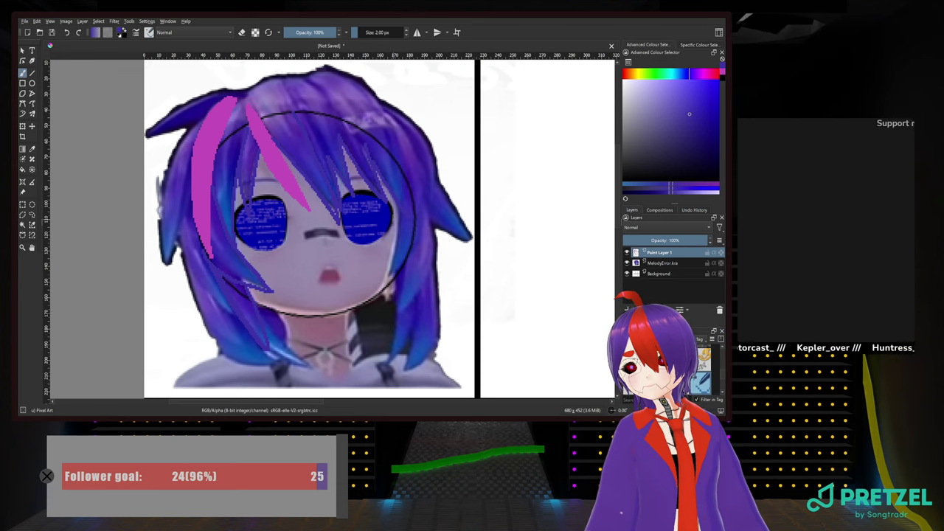
mouse_move(399, 214)
mouse_down()
mouse_move(384, 281)
mouse_move(391, 275)
mouse_up()
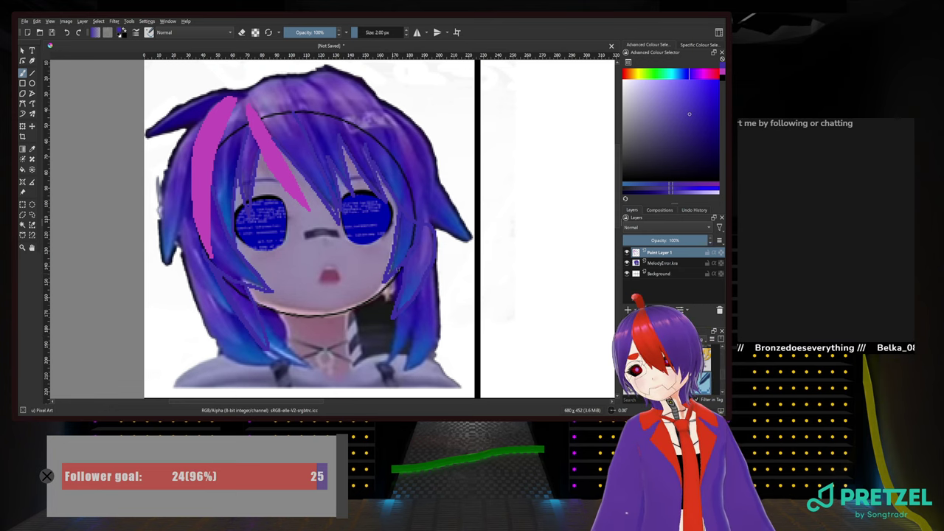
click(627, 263)
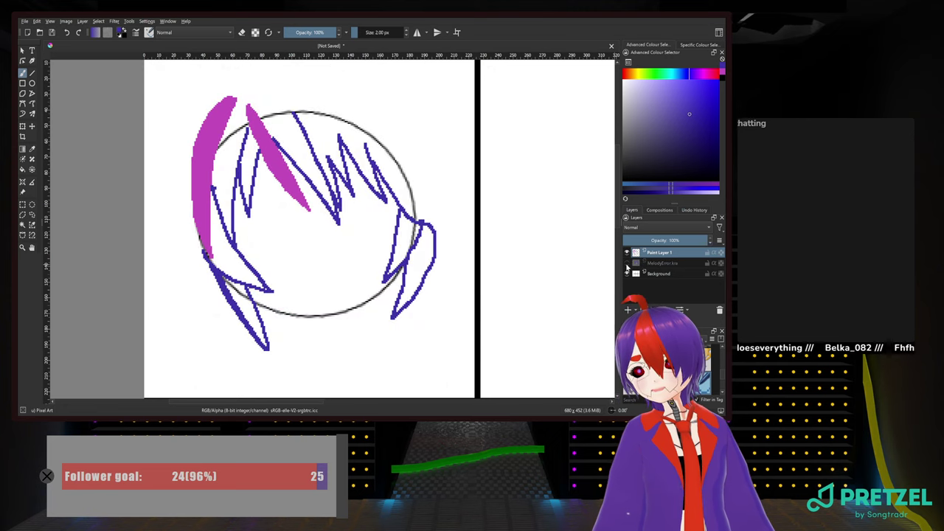
click(627, 264)
click(627, 264)
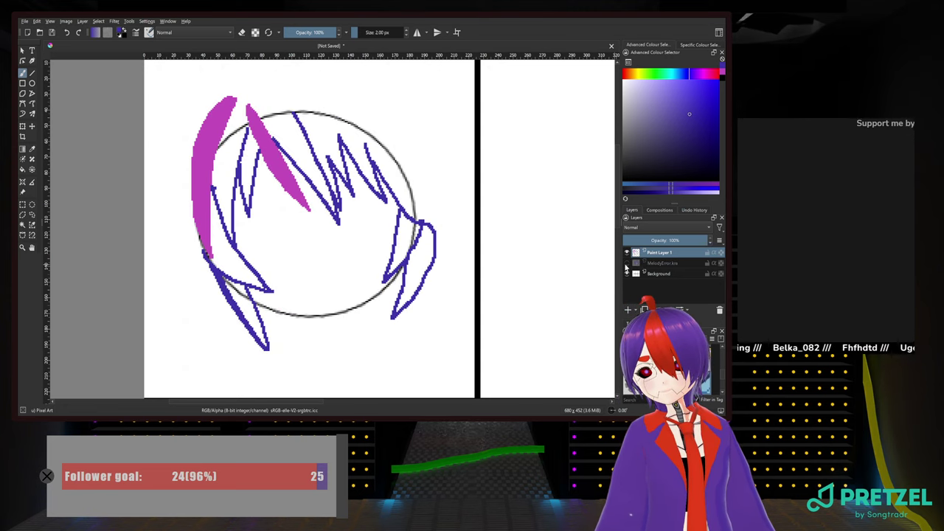
click(626, 263)
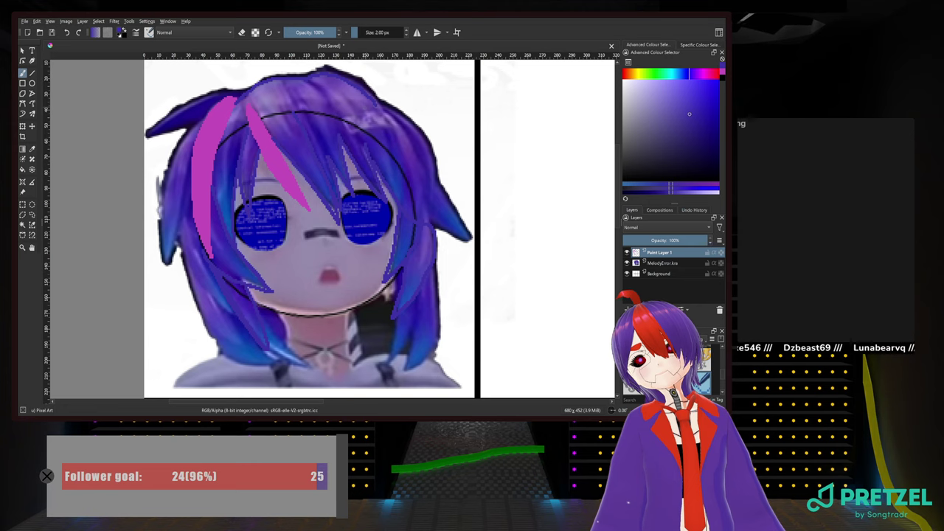
Outline the crown and the right side of the hair down to its flicked-out tip, checking the lines without the reference layer
mouse_move(380, 101)
mouse_down()
mouse_move(342, 72)
mouse_move(314, 70)
mouse_up()
key(ctrl+z)
drag(319, 72, 369, 90)
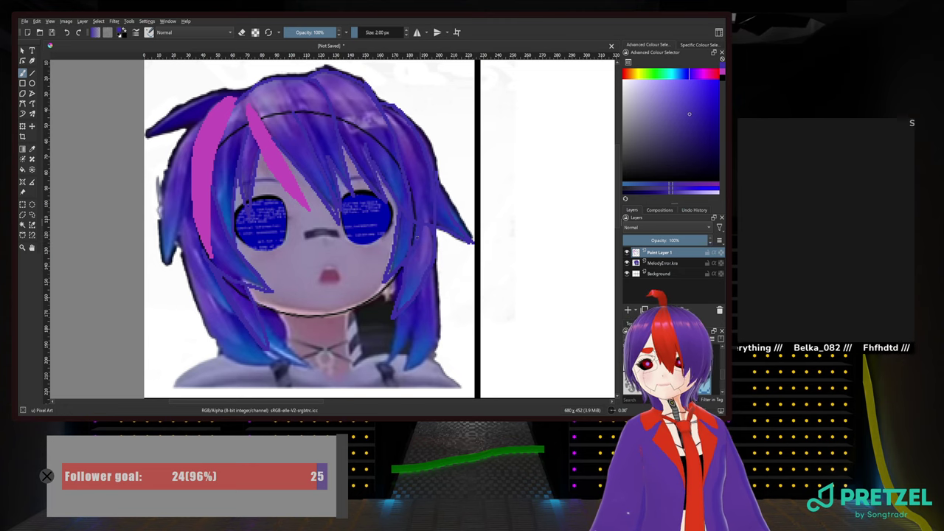
click(626, 263)
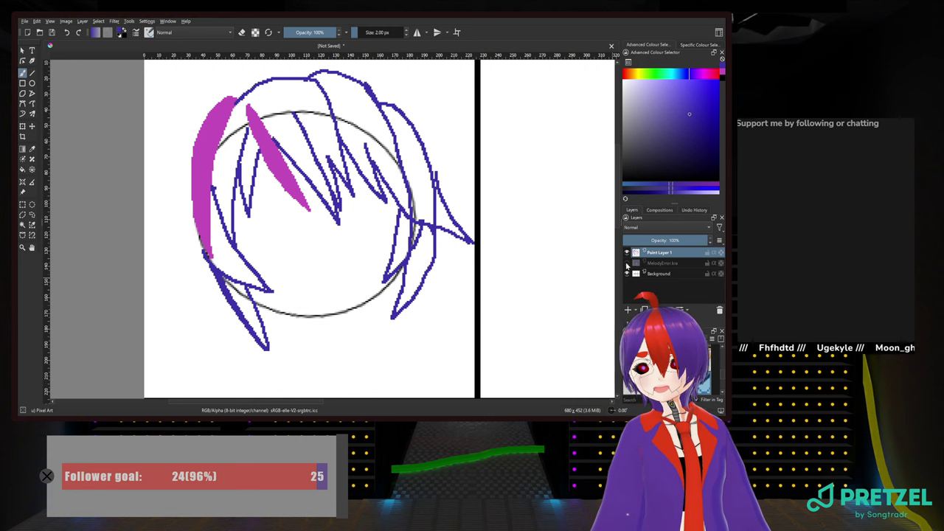
click(627, 262)
click(627, 262)
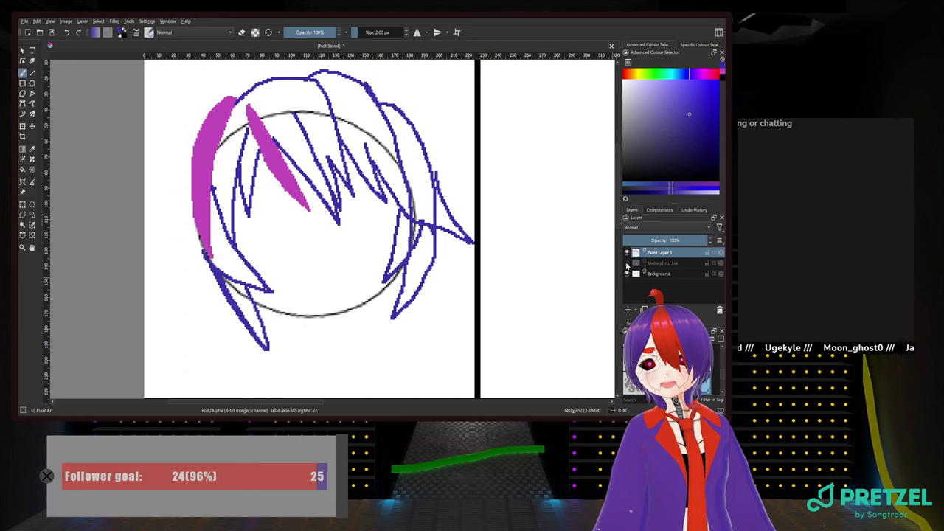
click(627, 263)
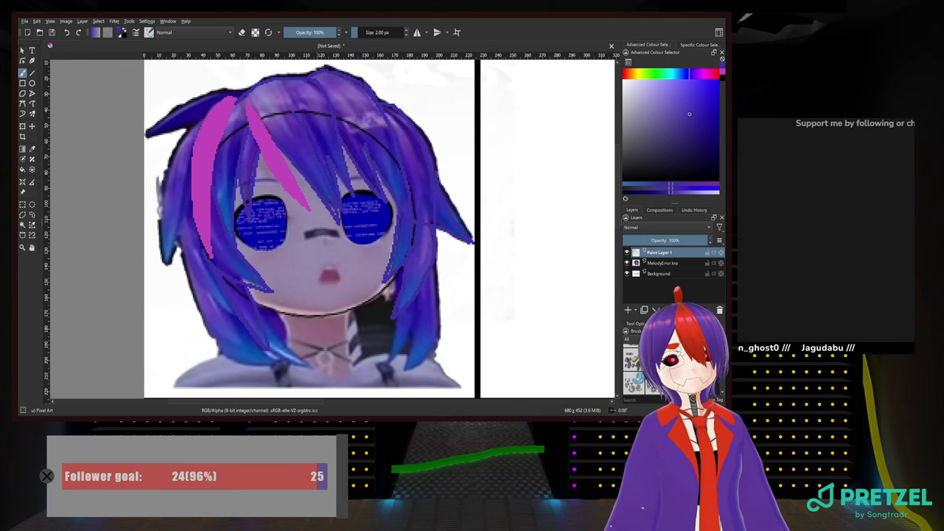
Outline the upper-left tuft and the outer strands down the left side of the hair, checking the lines without the reference layer
mouse_move(249, 90)
mouse_down()
mouse_move(201, 91)
mouse_move(146, 136)
mouse_up()
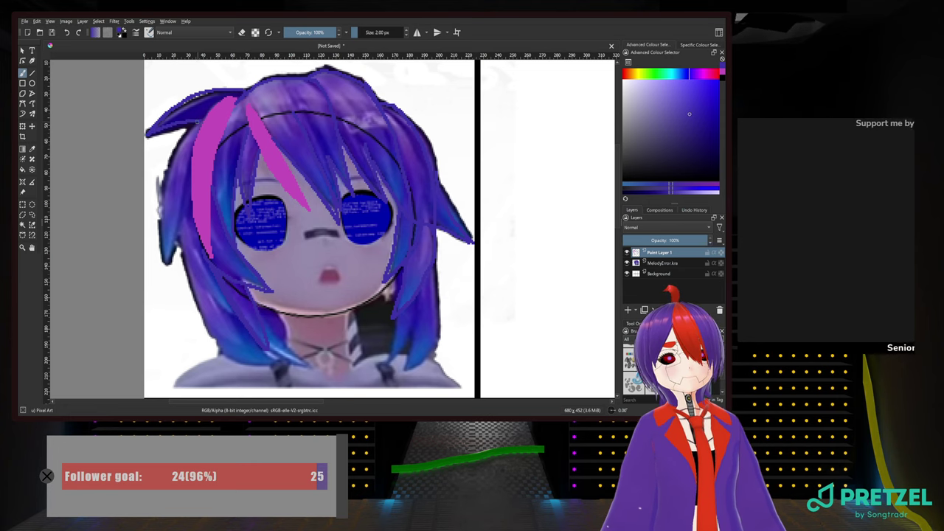
mouse_move(183, 137)
mouse_down()
mouse_move(170, 167)
mouse_move(166, 273)
mouse_up()
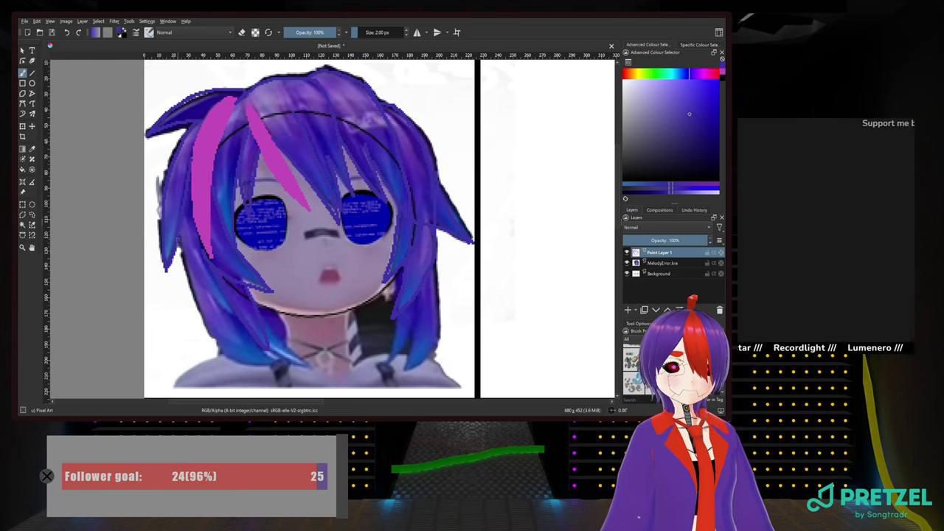
mouse_move(177, 240)
mouse_down()
mouse_move(196, 295)
mouse_move(241, 351)
mouse_up()
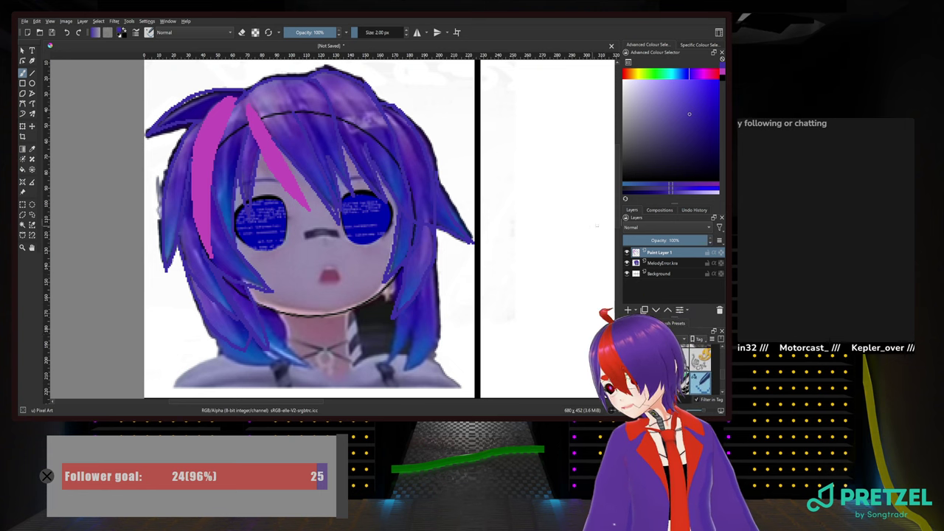
click(626, 264)
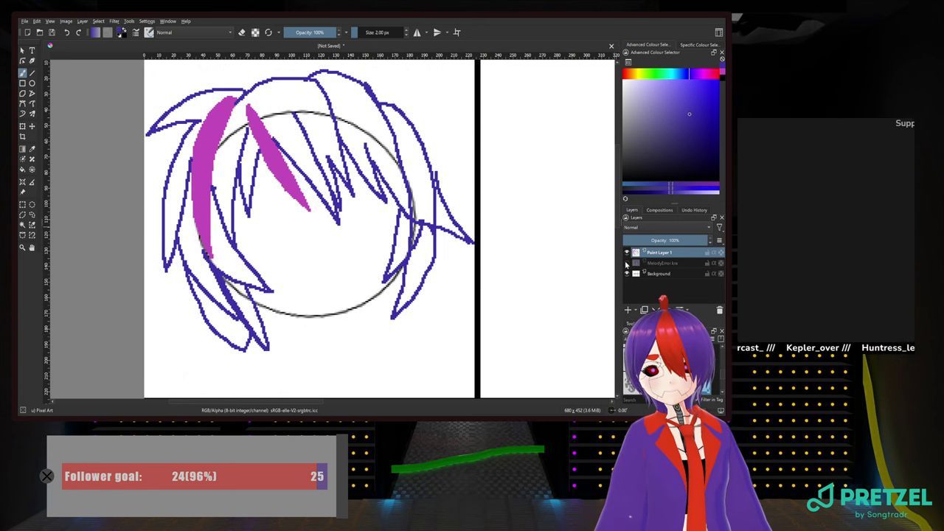
click(626, 263)
click(626, 263)
click(626, 263)
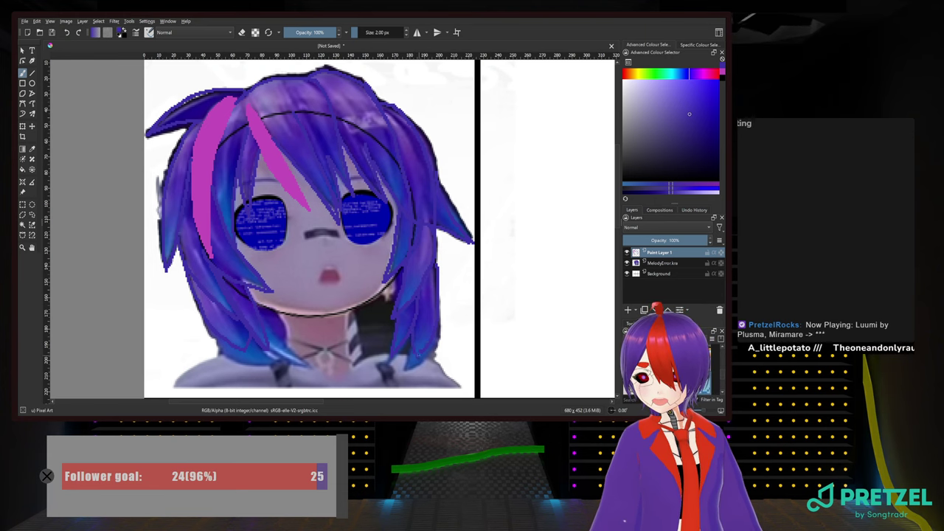
Redraw the inner line of the lowest strand on the right side of the hair and compare the line art with MelodyError.kra hidden
key(ctrl+z)
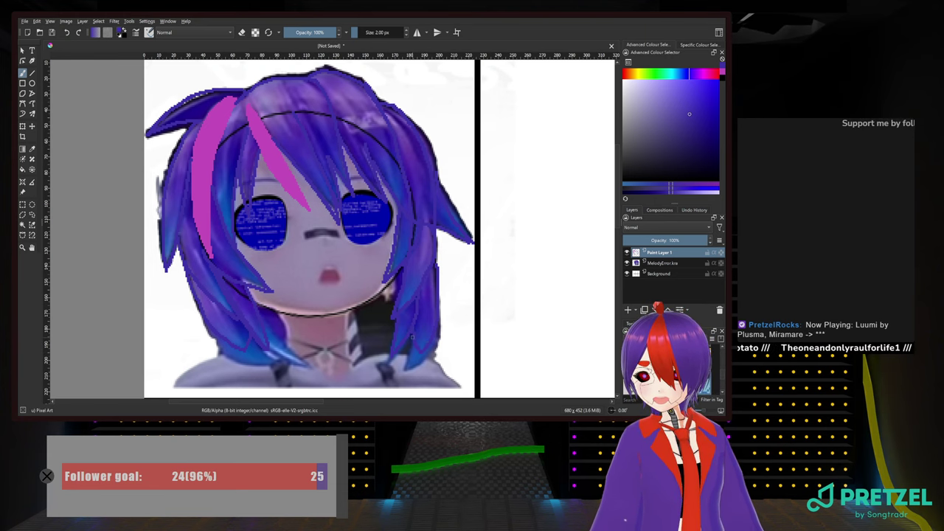
drag(412, 337, 420, 353)
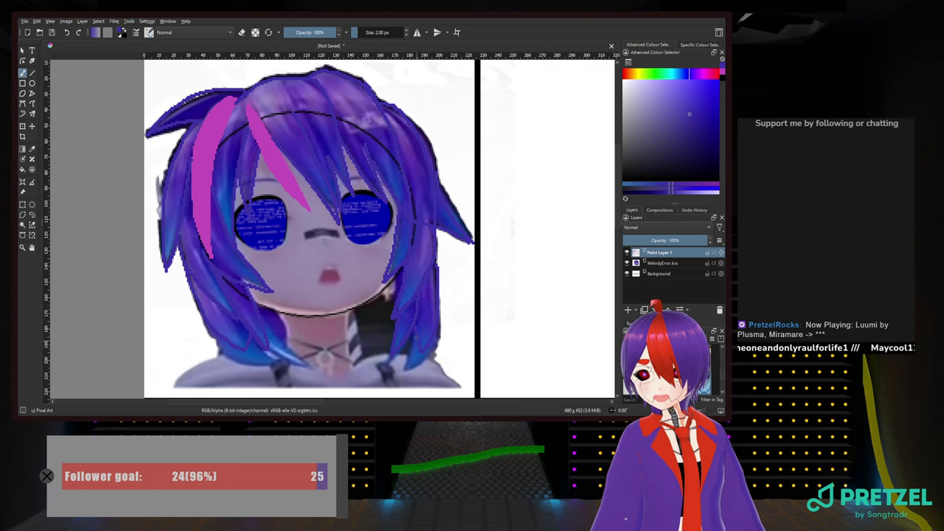
click(627, 264)
click(627, 264)
click(627, 264)
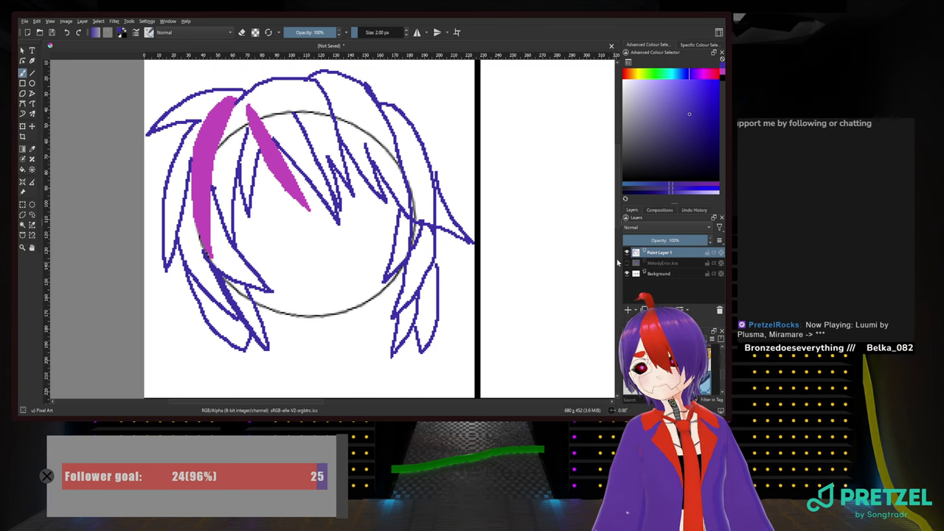
click(627, 263)
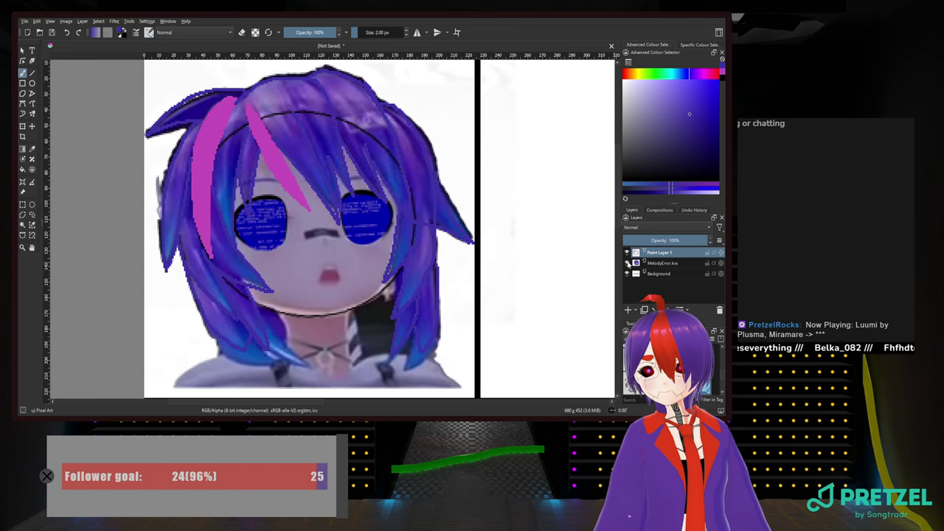
click(627, 263)
click(627, 263)
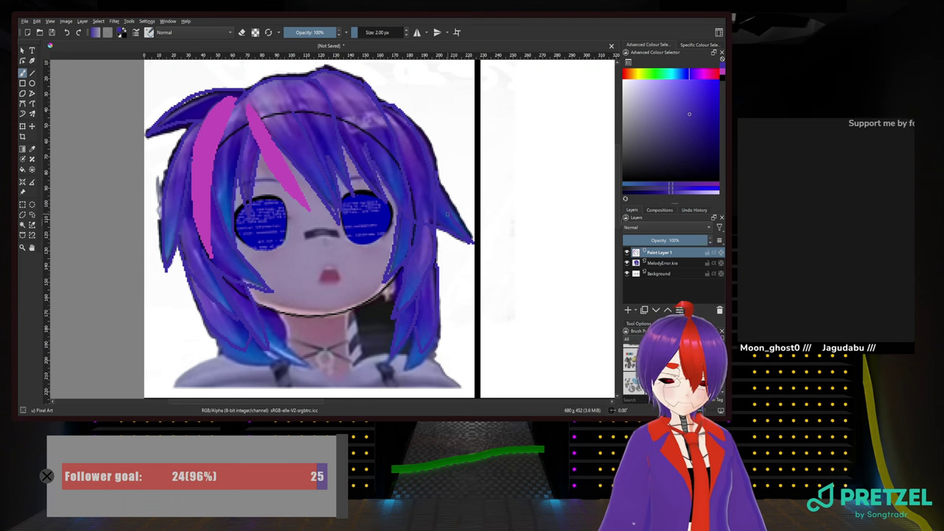
Sample the dark blue from the portrait's right eye and paint the left eye solid over its text pattern with the 2 px pixel brush
right_click(447, 213)
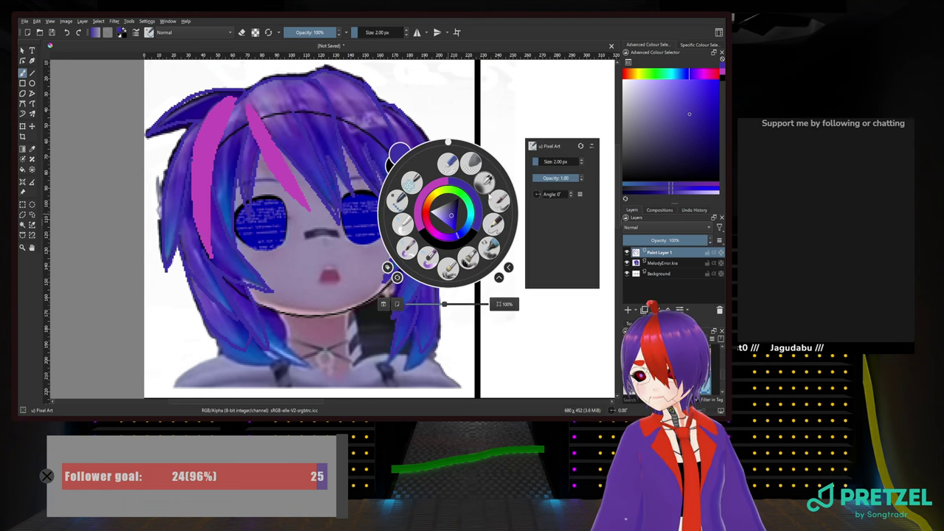
click(461, 245)
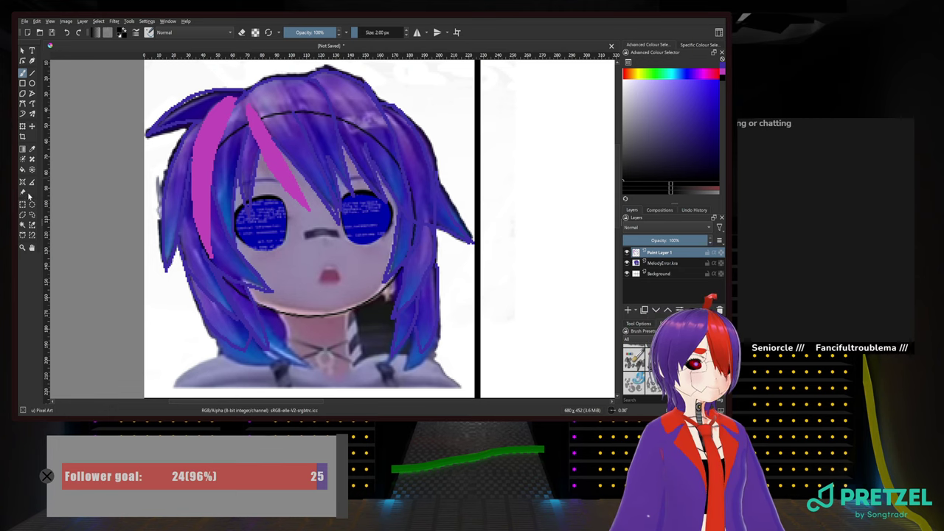
click(32, 149)
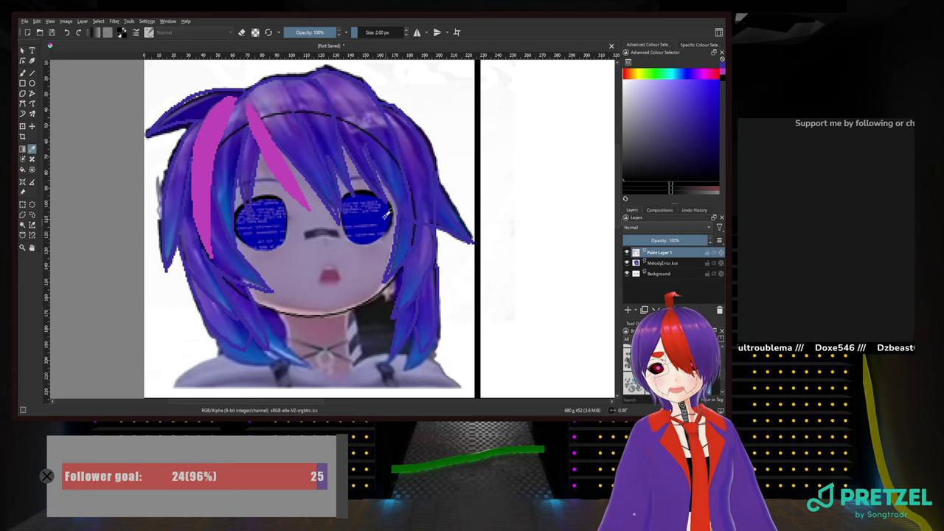
click(389, 213)
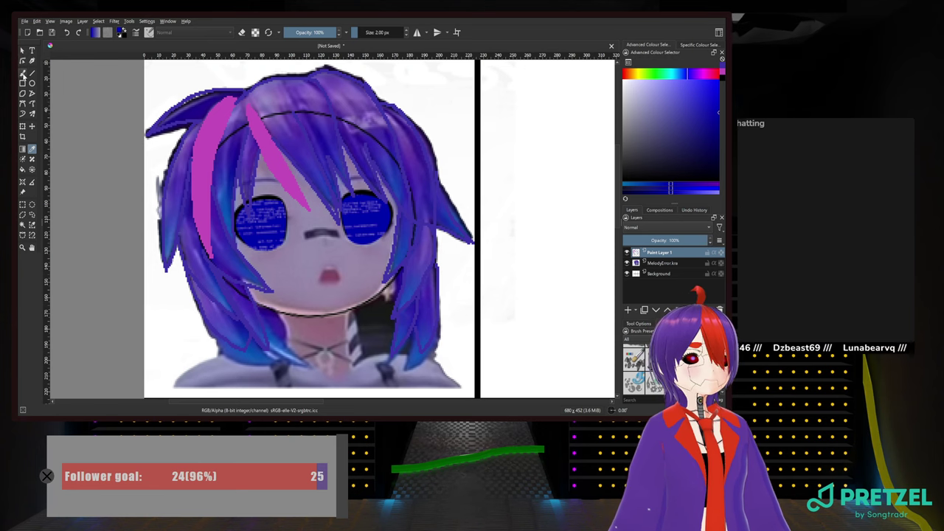
click(23, 73)
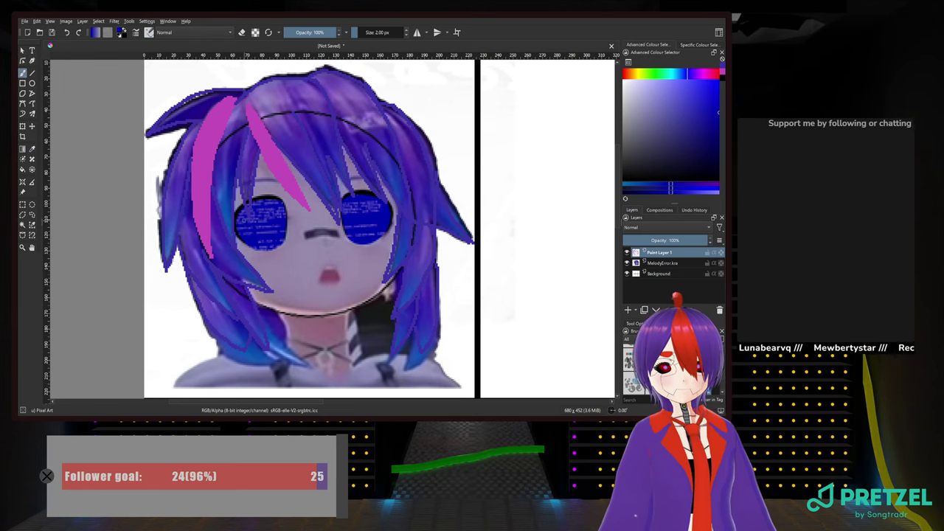
scroll(255, 246, up, 6)
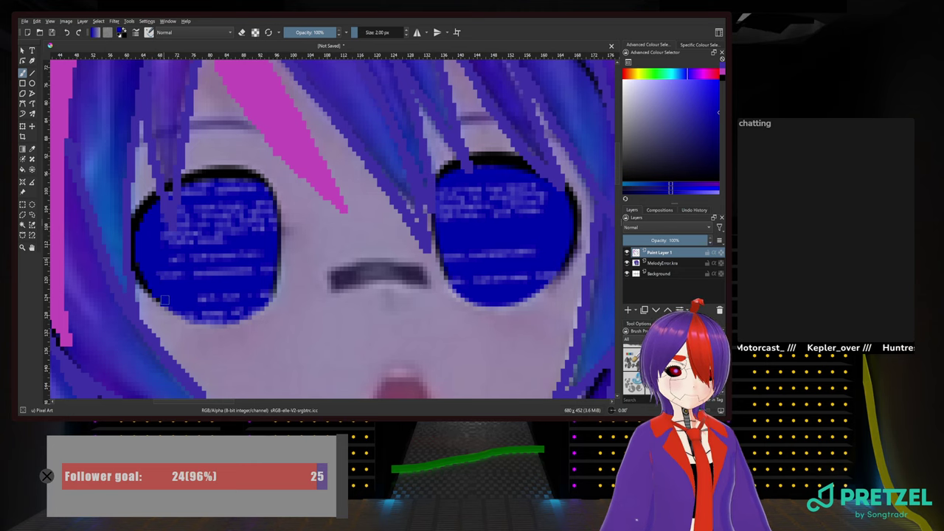
mouse_move(174, 309)
mouse_down()
mouse_move(233, 322)
mouse_move(256, 308)
mouse_move(271, 278)
mouse_move(271, 216)
mouse_move(253, 184)
mouse_move(186, 189)
mouse_move(189, 202)
mouse_move(210, 186)
mouse_move(212, 198)
mouse_move(238, 189)
mouse_move(261, 202)
mouse_move(267, 281)
mouse_move(249, 202)
mouse_move(249, 287)
mouse_move(241, 200)
mouse_move(239, 287)
mouse_up()
mouse_move(235, 200)
mouse_down()
mouse_move(234, 286)
mouse_move(227, 197)
mouse_move(226, 275)
mouse_move(215, 207)
mouse_move(211, 274)
mouse_move(208, 206)
mouse_move(207, 283)
mouse_move(204, 216)
mouse_move(204, 271)
mouse_move(196, 214)
mouse_move(197, 275)
mouse_up()
mouse_move(194, 221)
mouse_down()
mouse_move(188, 285)
mouse_move(181, 213)
mouse_move(181, 270)
mouse_move(173, 275)
mouse_move(172, 237)
mouse_move(160, 230)
mouse_move(165, 266)
mouse_move(154, 269)
mouse_move(155, 262)
mouse_up()
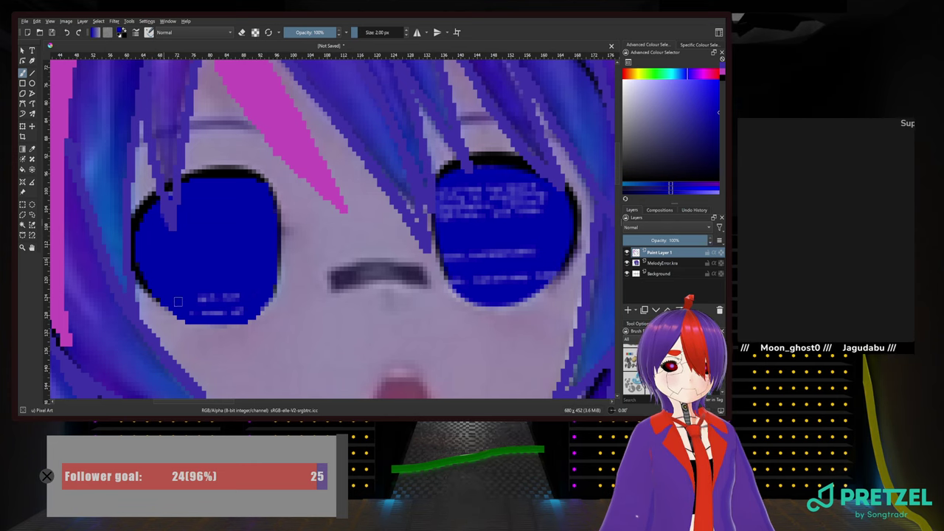
mouse_move(194, 310)
mouse_down()
mouse_move(243, 308)
mouse_move(205, 292)
mouse_up()
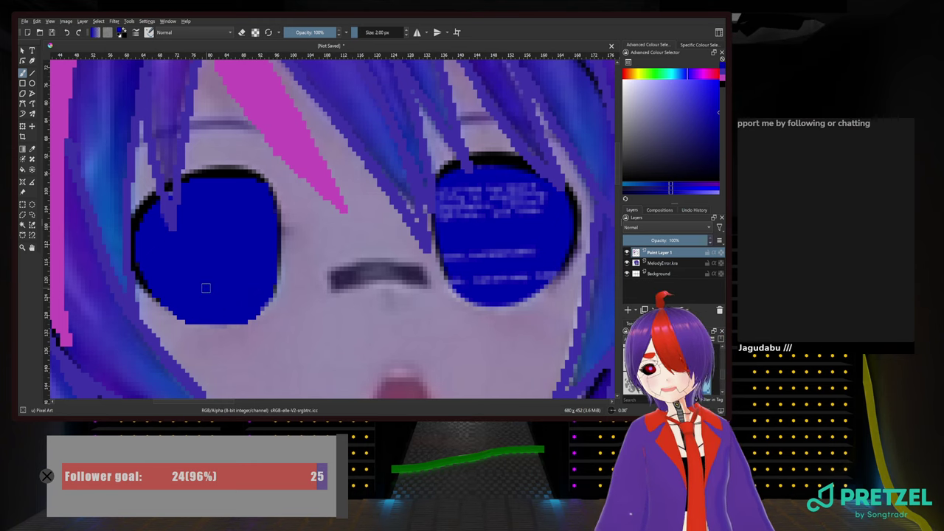
Hide the MelodyError.kra layer, fill the unpainted pixels in the left eye with dark blue, and show the layer again
click(627, 262)
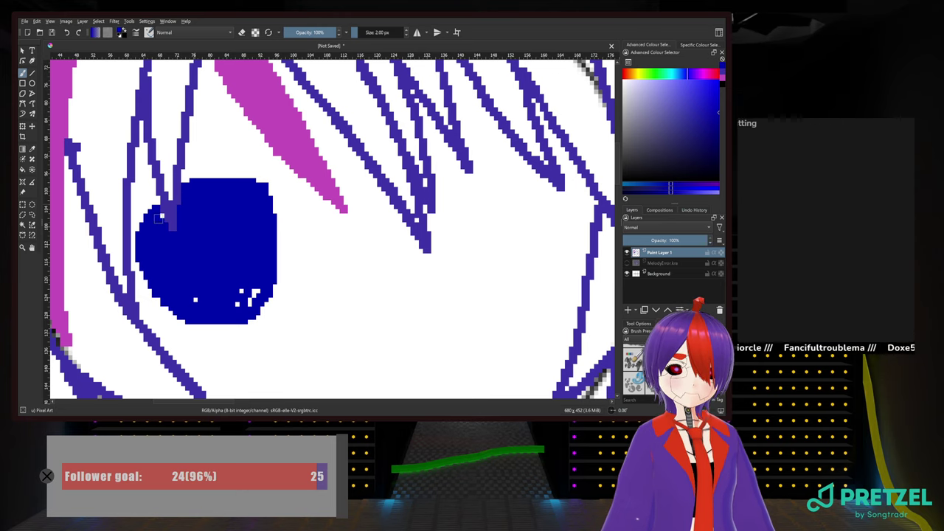
drag(196, 299, 256, 288)
click(250, 304)
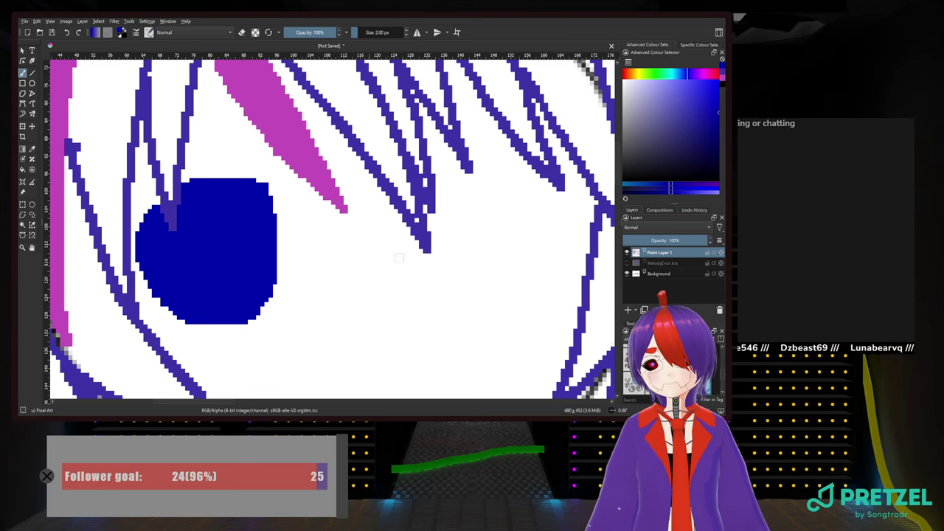
click(627, 264)
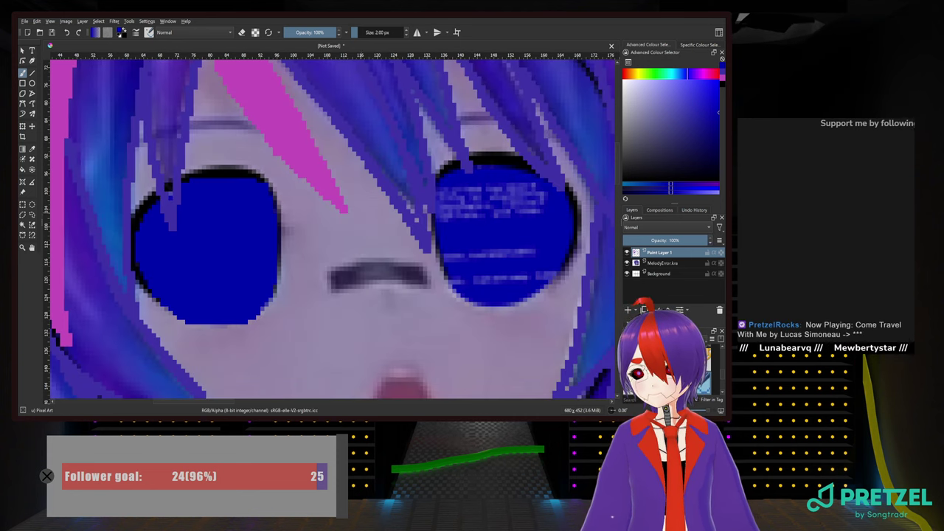
Paint the right eye solid dark blue, fill its missed pixels with the reference hidden, and compare both eyes with the MelodyError.kra portrait
drag(343, 221, 229, 219)
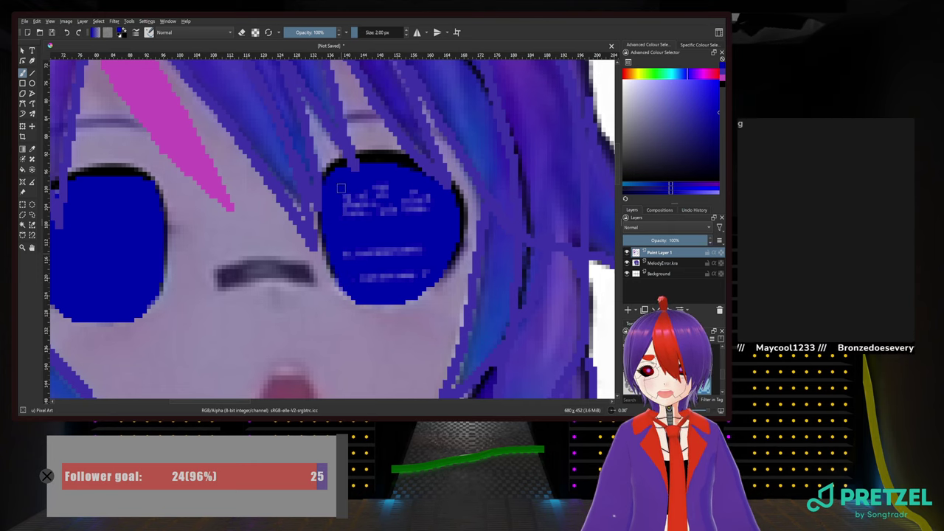
mouse_move(341, 188)
mouse_down()
mouse_move(341, 226)
mouse_move(349, 184)
mouse_move(349, 234)
mouse_move(356, 181)
mouse_move(360, 222)
mouse_move(374, 183)
mouse_move(380, 222)
mouse_move(386, 180)
mouse_move(419, 205)
mouse_move(433, 200)
mouse_move(440, 235)
mouse_move(414, 255)
mouse_move(417, 221)
mouse_move(401, 252)
mouse_move(387, 231)
mouse_move(386, 259)
mouse_move(384, 236)
mouse_move(367, 232)
mouse_move(359, 262)
mouse_move(352, 219)
mouse_move(338, 238)
mouse_move(359, 281)
mouse_move(354, 261)
mouse_move(371, 284)
mouse_move(385, 266)
mouse_move(412, 277)
mouse_move(420, 251)
mouse_up()
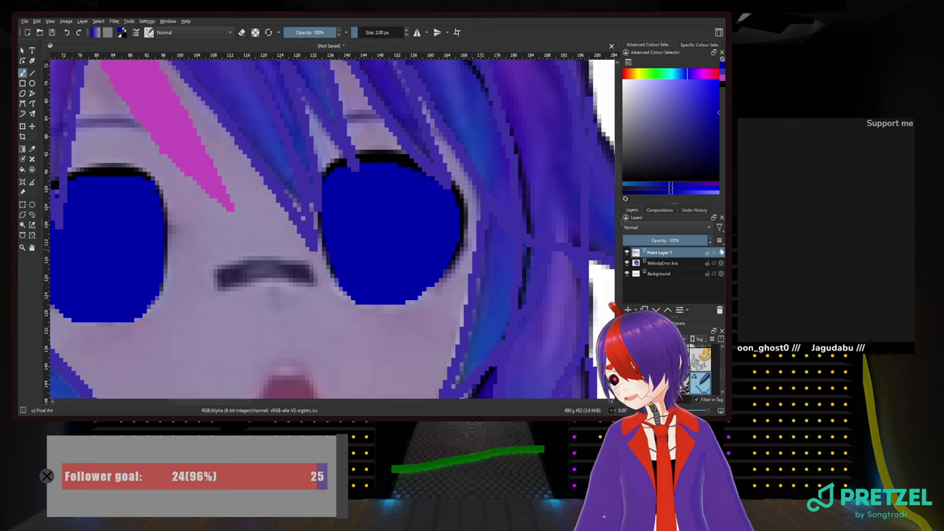
click(627, 264)
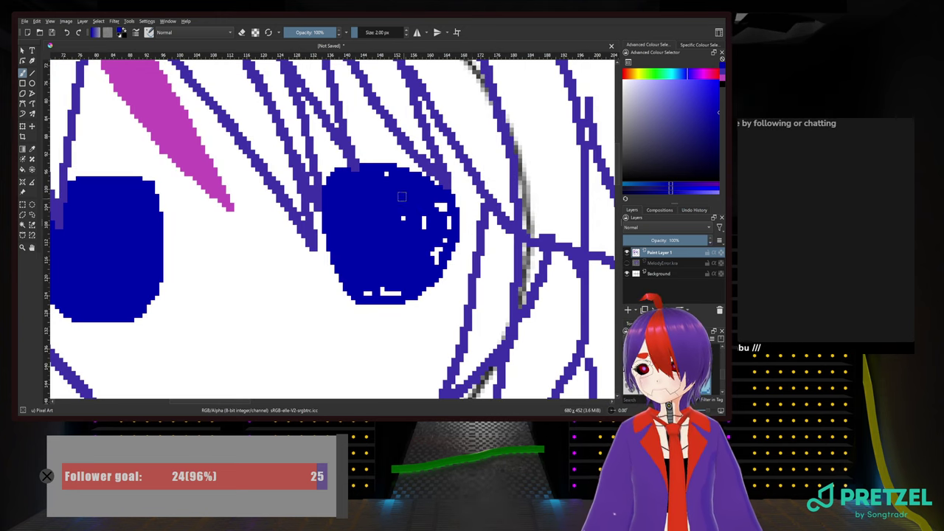
click(407, 222)
mouse_move(422, 227)
mouse_down()
mouse_move(448, 208)
mouse_move(449, 227)
mouse_move(428, 268)
mouse_move(399, 290)
mouse_move(371, 292)
mouse_move(377, 244)
mouse_up()
scroll(318, 265, down, 3)
click(627, 263)
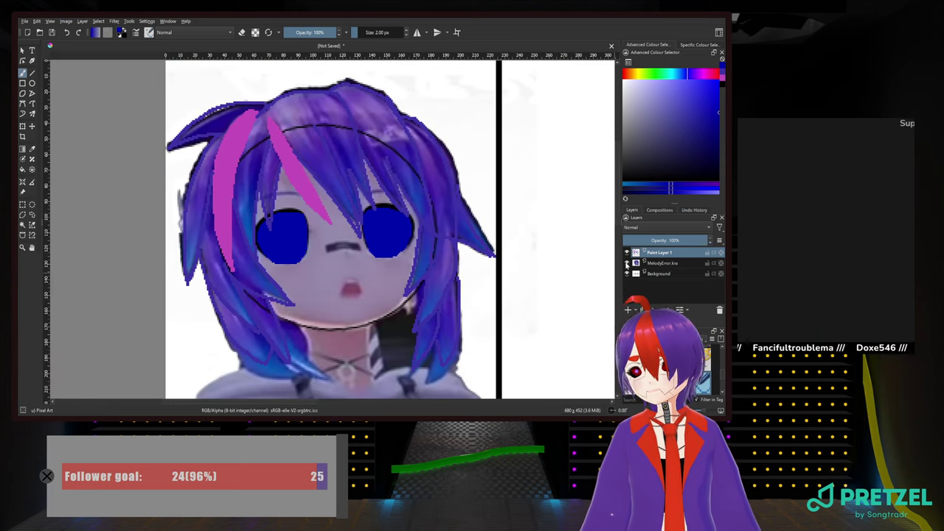
click(627, 263)
click(627, 263)
click(627, 263)
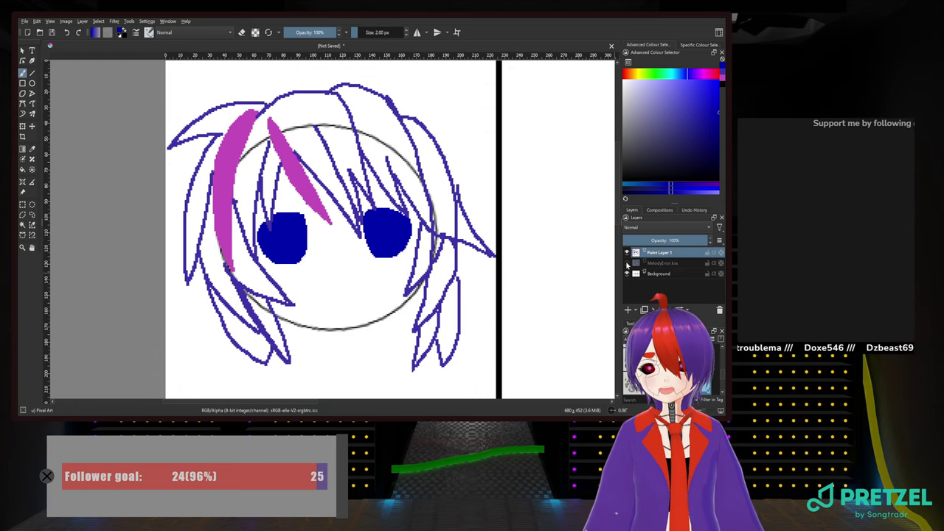
click(626, 264)
click(627, 264)
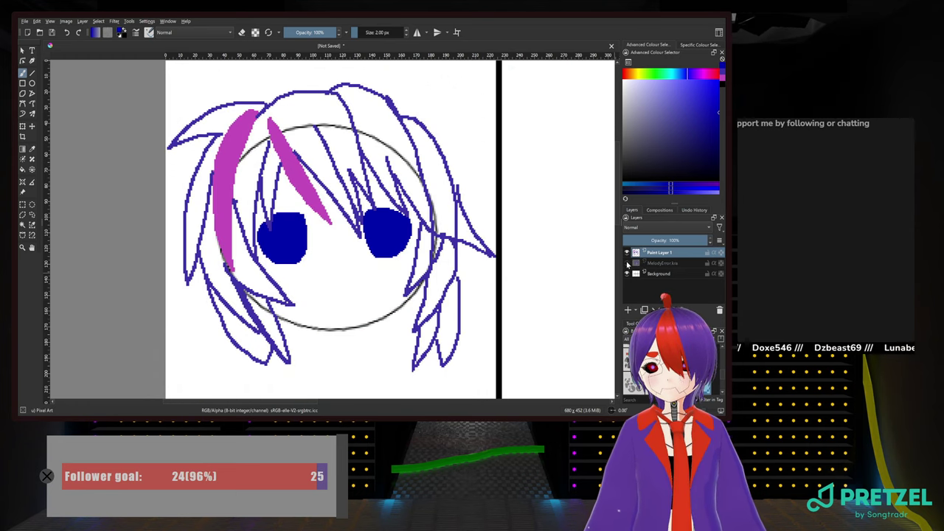
click(627, 263)
Erase the lower edge of both painted eyes with the 2 px brush and check their shapes with the MelodyError.kra layer hidden
scroll(375, 254, up, 4)
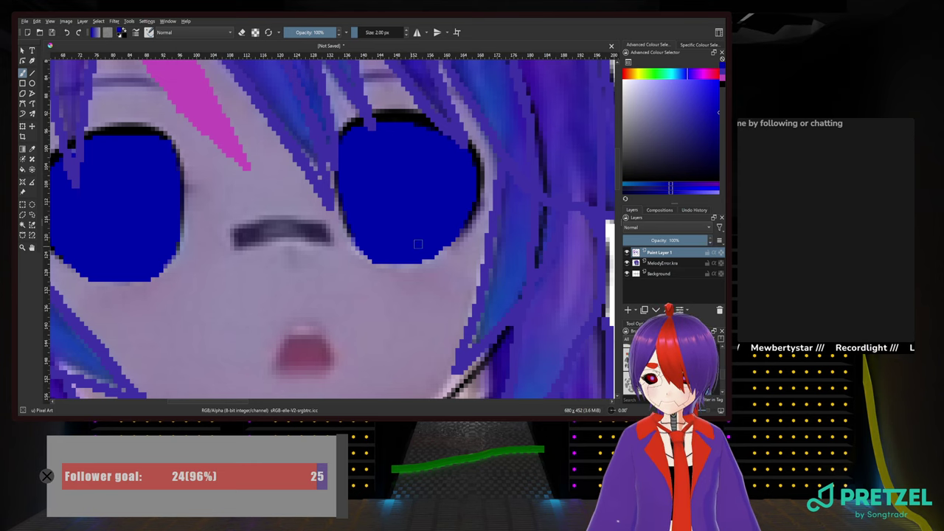
key(e)
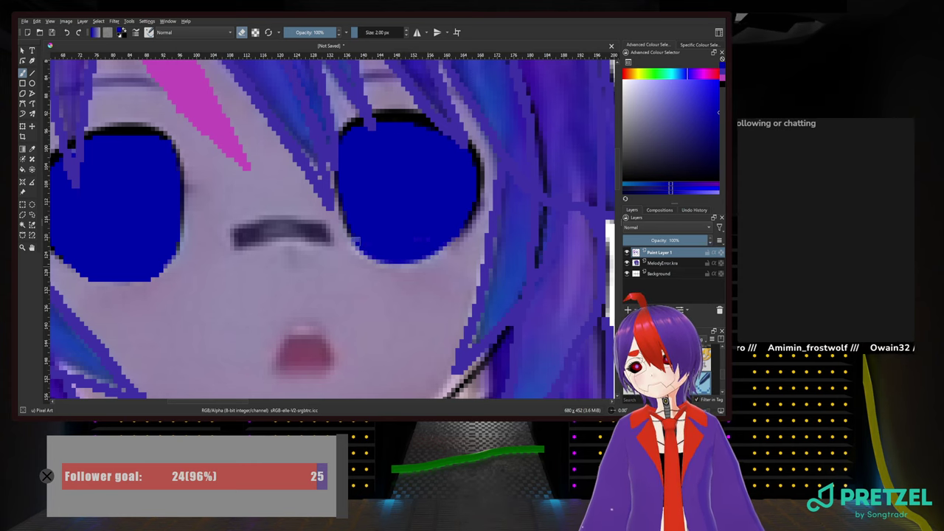
drag(354, 240, 438, 239)
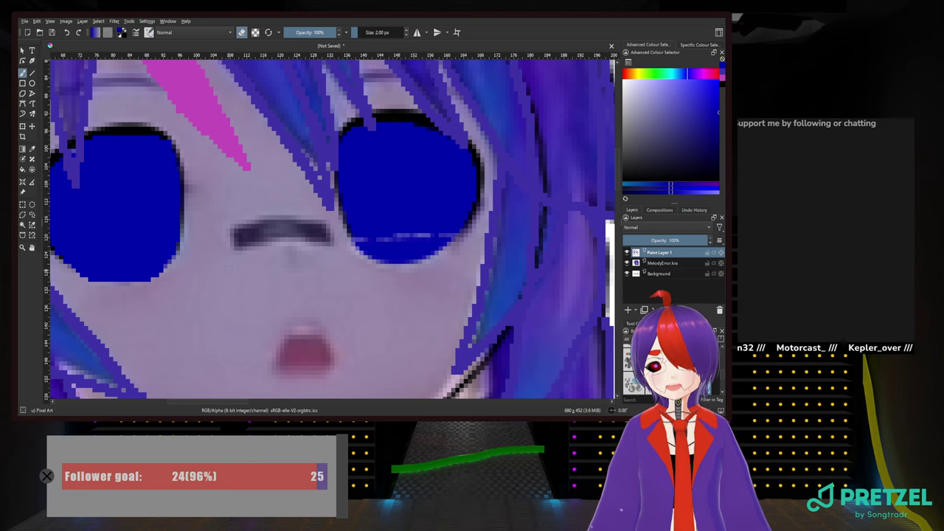
drag(110, 289, 275, 295)
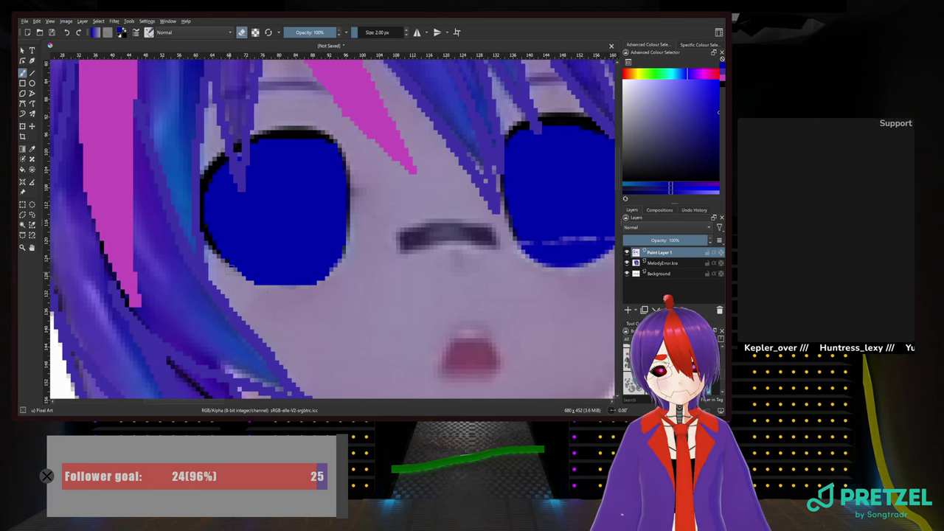
mouse_move(273, 262)
mouse_down()
mouse_move(334, 263)
mouse_move(255, 278)
mouse_up()
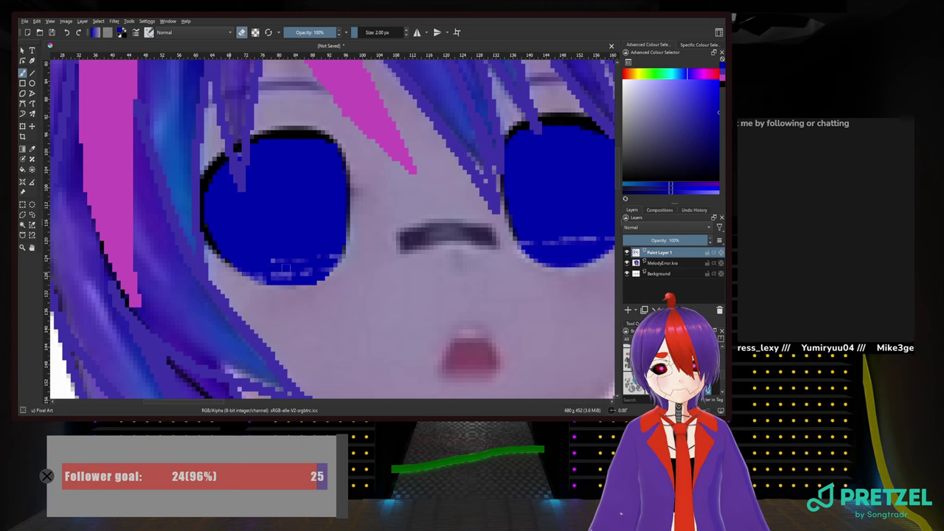
mouse_move(329, 274)
mouse_down()
mouse_move(268, 281)
mouse_move(316, 283)
mouse_up()
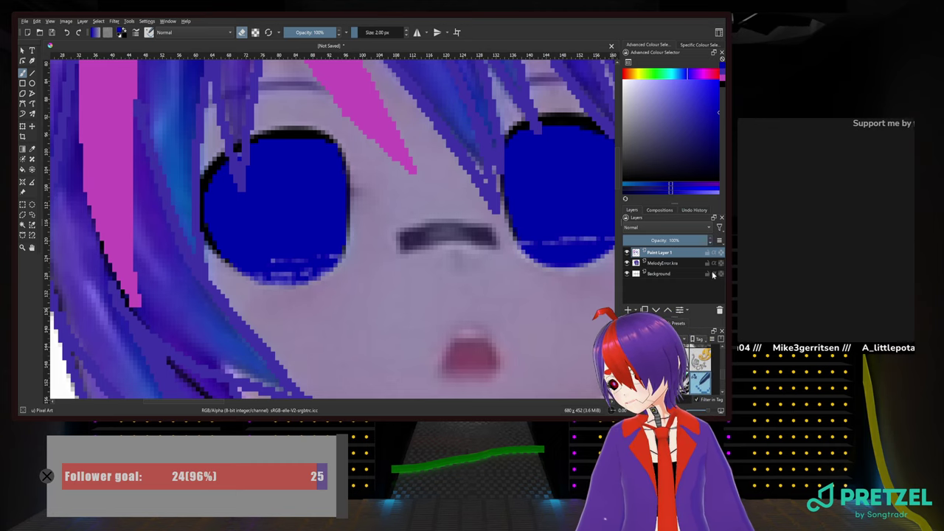
click(627, 264)
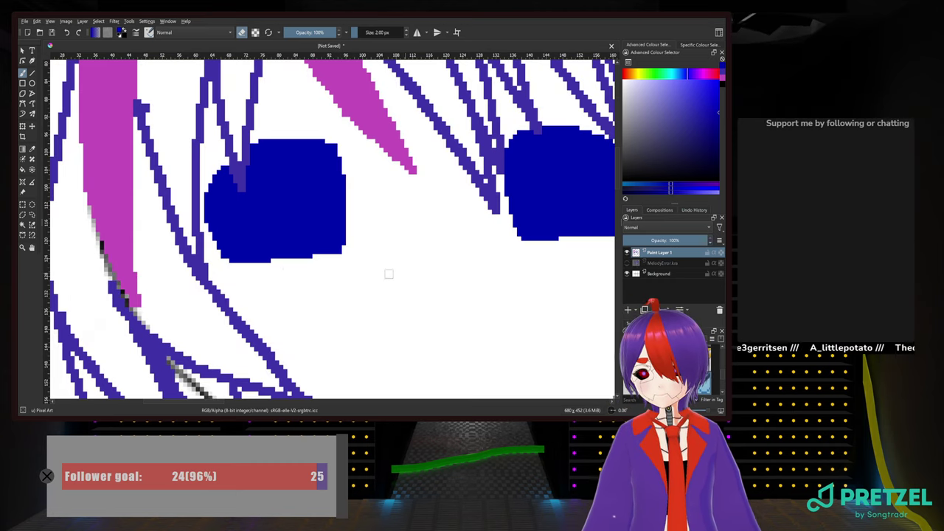
scroll(388, 272, down, 5)
scroll(387, 219, up, 6)
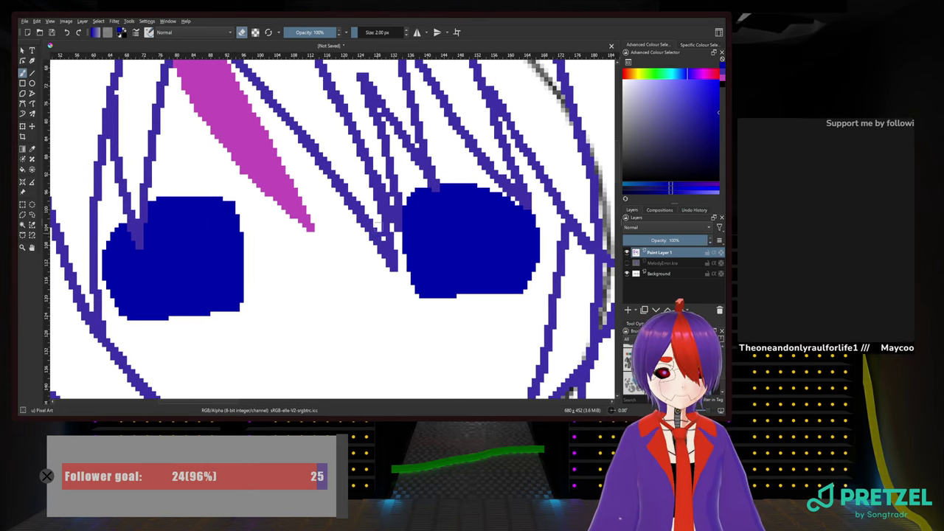
Set the brush size to 40 px and stamp a solid dark blue circle over each eye with erasing turned off
drag(366, 36, 370, 35)
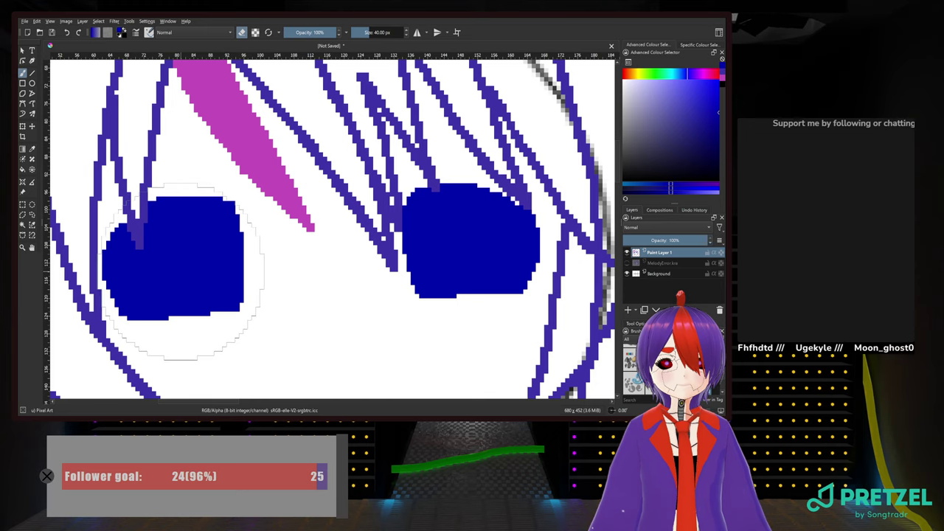
click(182, 273)
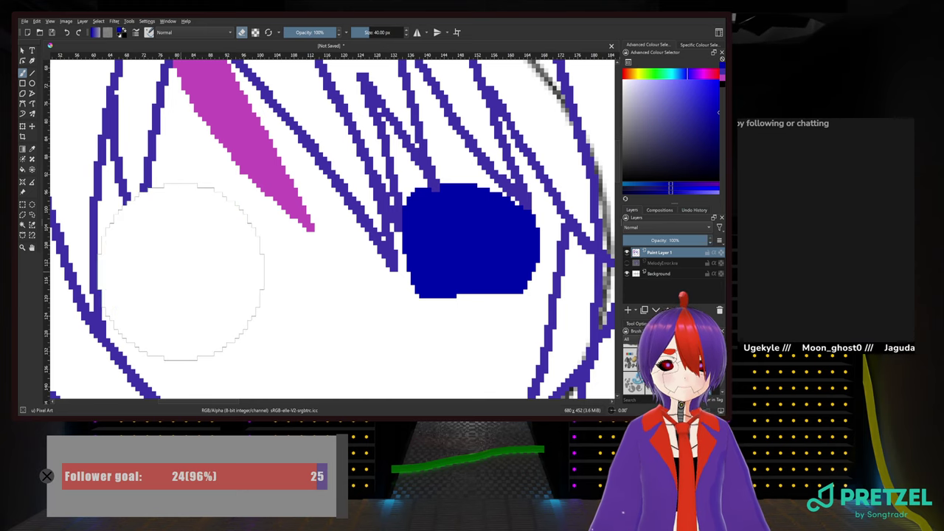
key(ctrl+z)
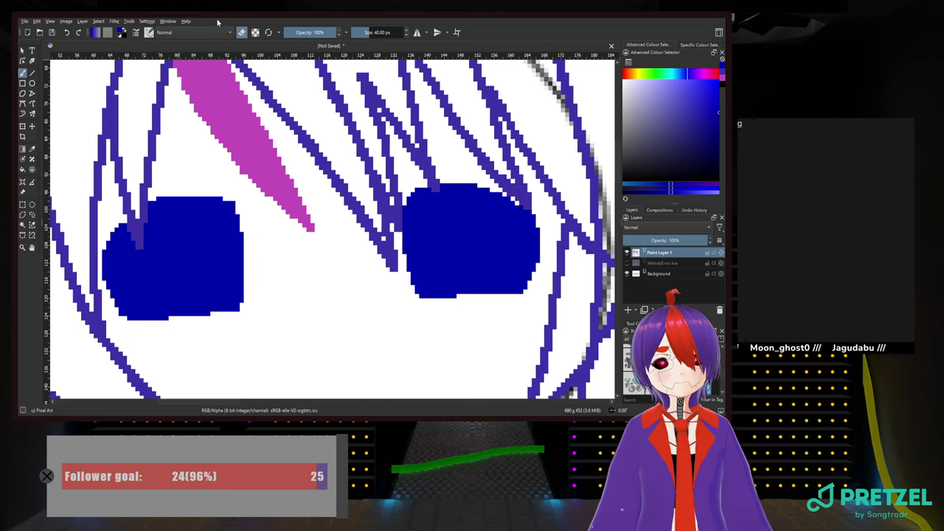
click(240, 32)
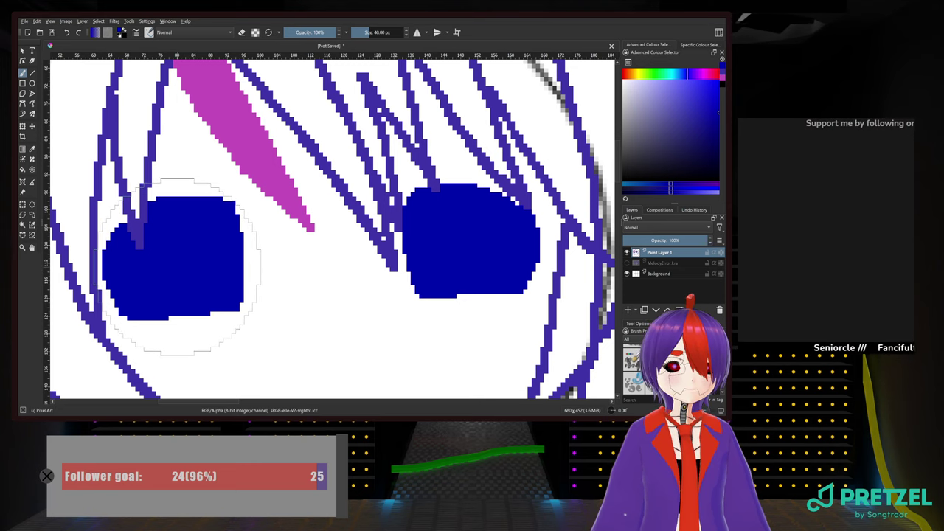
click(177, 266)
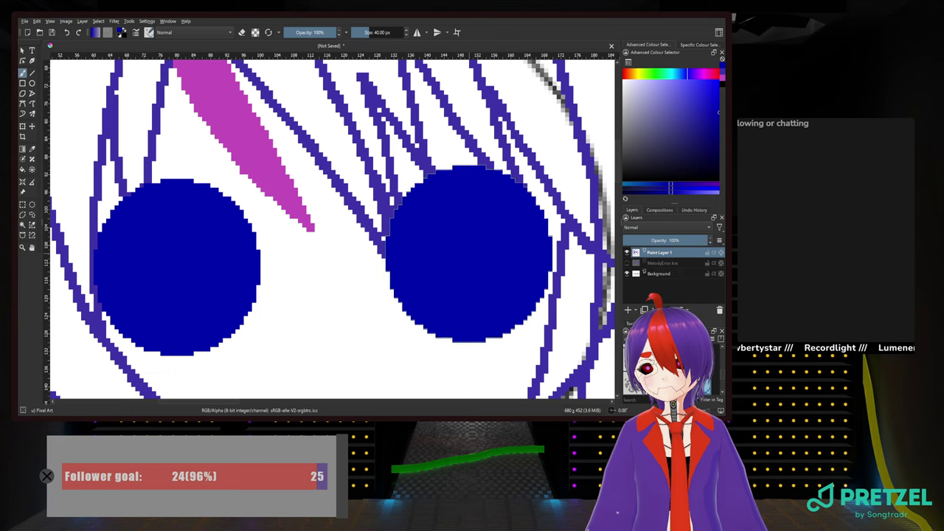
scroll(455, 259, down, 5)
scroll(457, 258, up, 6)
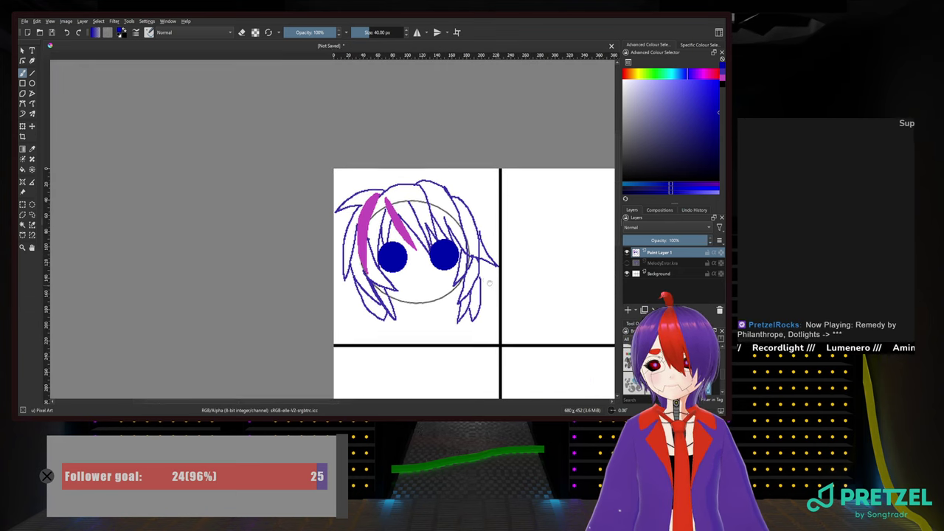
scroll(410, 253, up, 3)
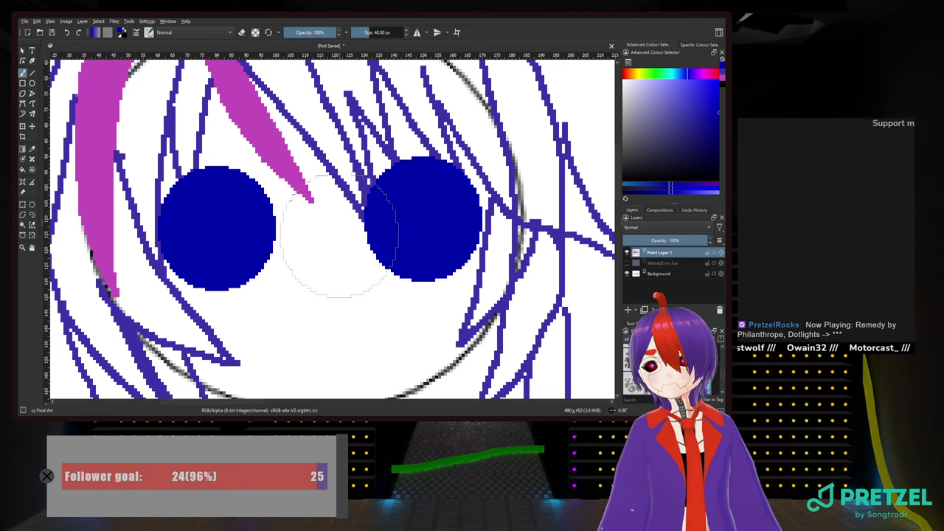
scroll(336, 233, down, 6)
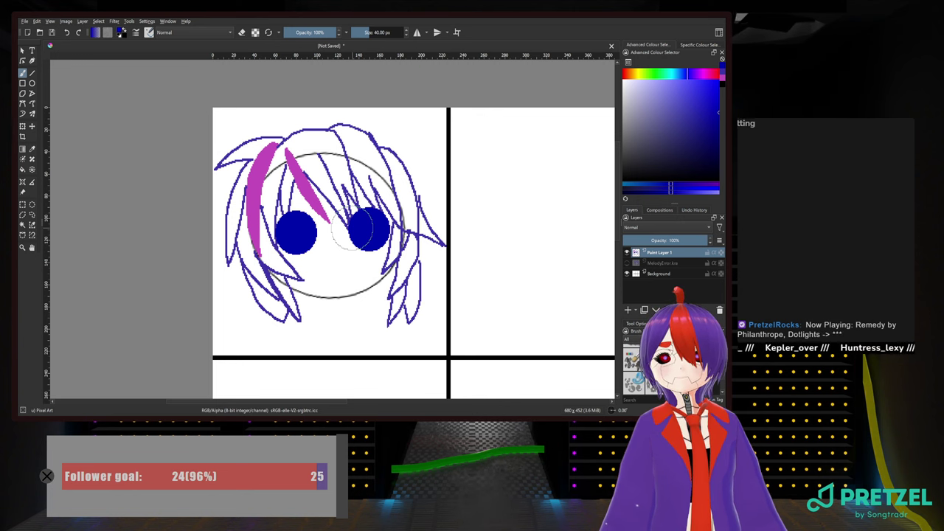
scroll(350, 230, up, 6)
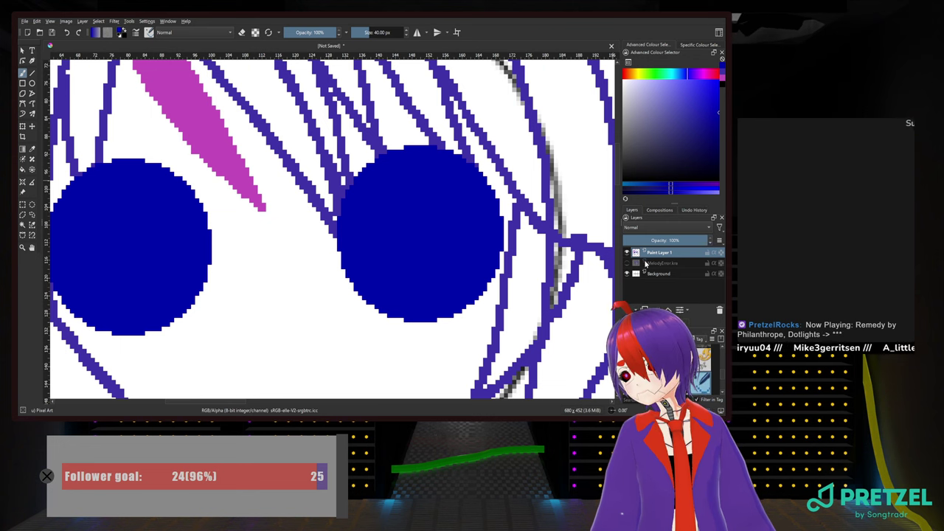
Show the MelodyError.kra layer and set up the brush with a size of 5 px and black as the colour
click(627, 264)
scroll(429, 173, down, 2)
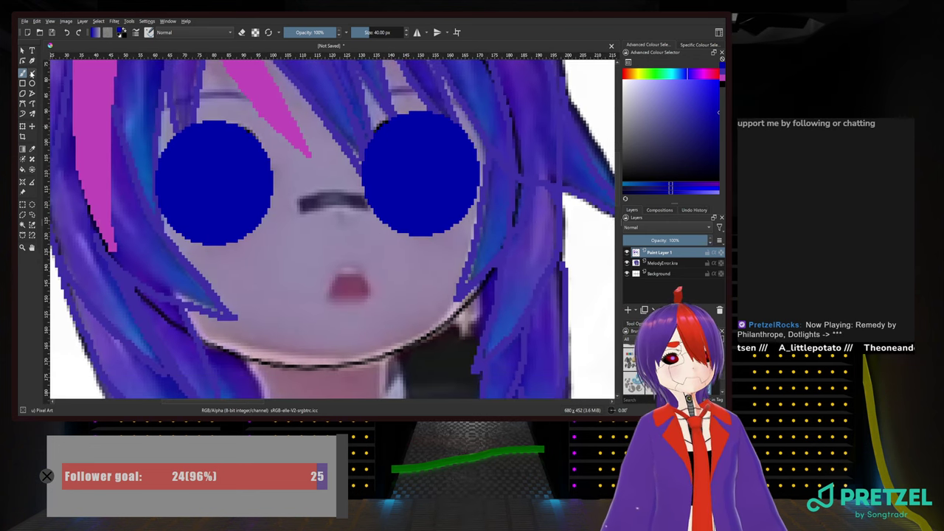
scroll(384, 31, down, 14)
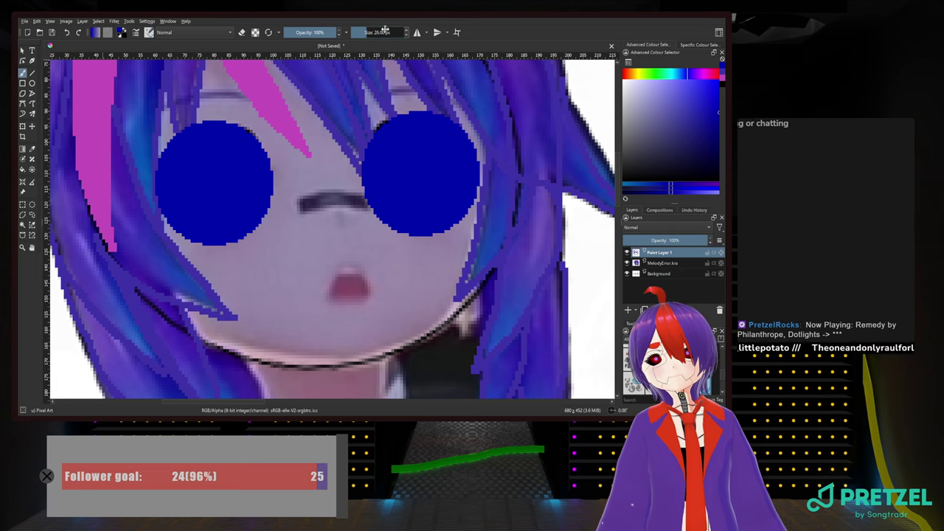
drag(385, 29, 385, 29)
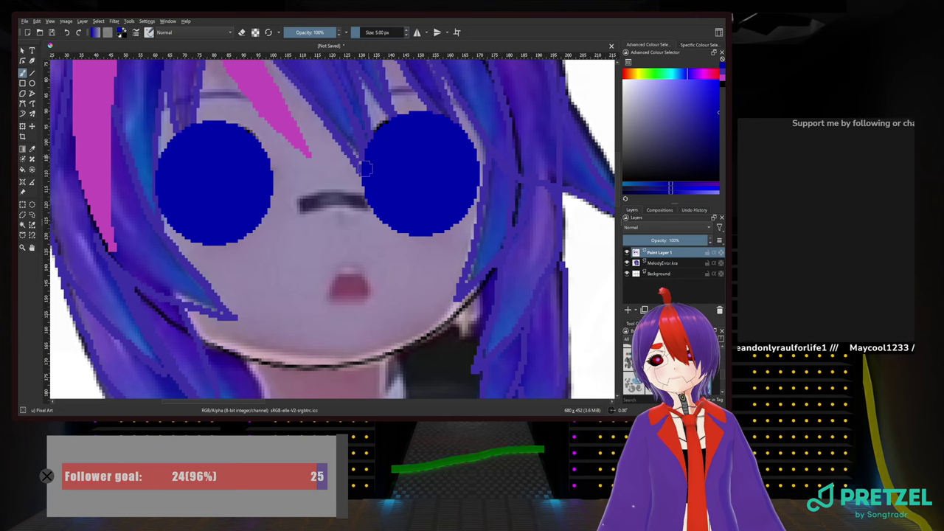
right_click(270, 211)
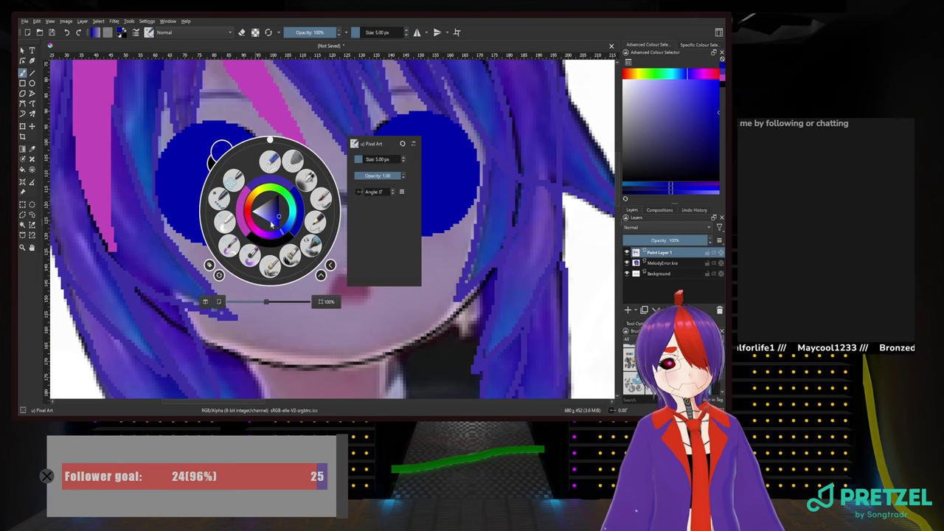
right_click(254, 205)
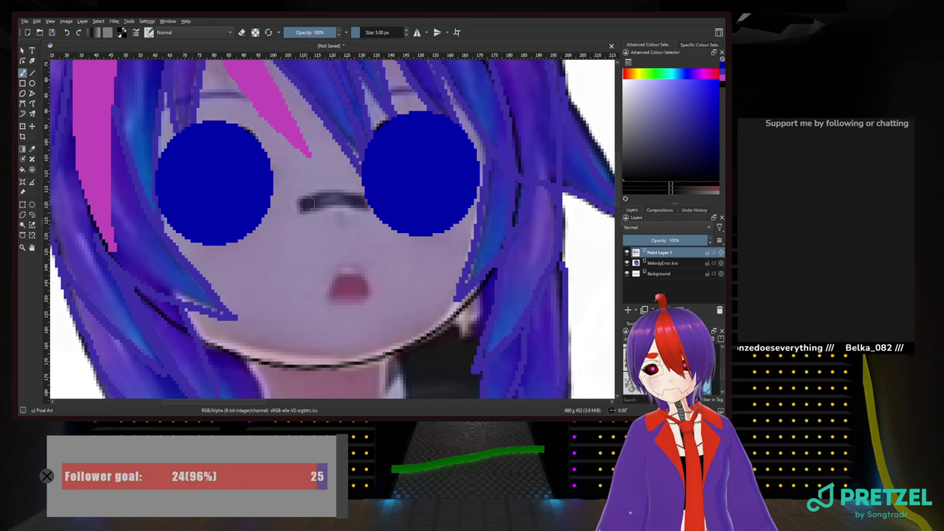
Draw a short vertical black nose between the eyes, undoing the trial strokes placed over the reference
mouse_move(304, 205)
mouse_down()
mouse_move(352, 193)
mouse_move(352, 202)
mouse_move(315, 201)
mouse_move(335, 193)
mouse_move(363, 203)
mouse_move(335, 199)
mouse_move(322, 211)
mouse_up()
key(ctrl+z)
key(ctrl+z)
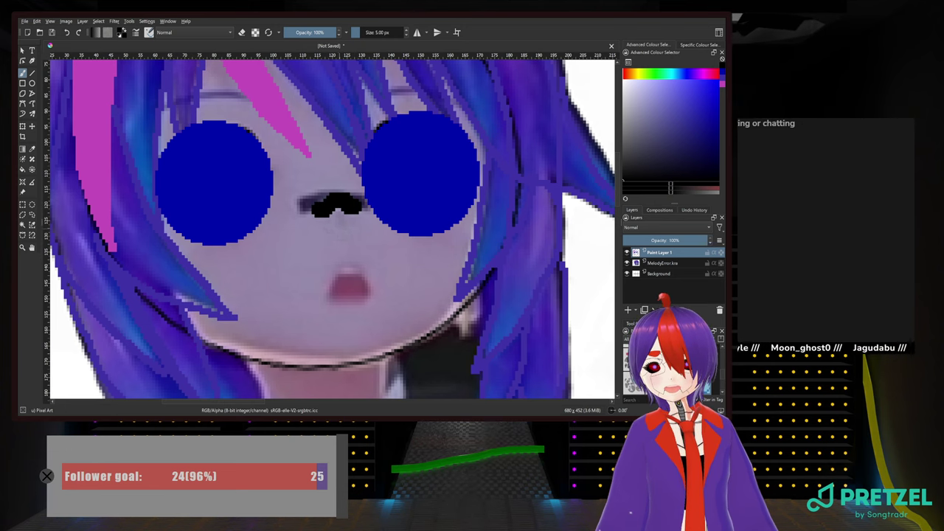
key(ctrl+z)
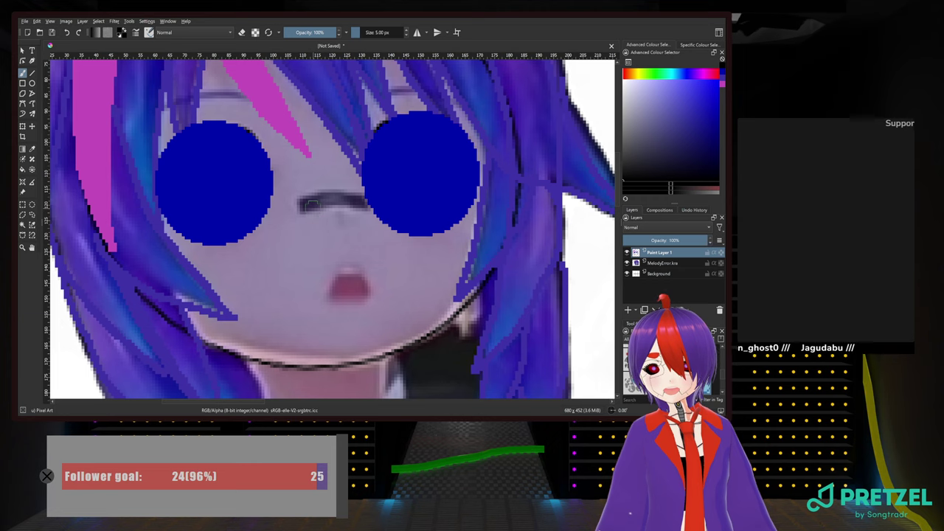
mouse_move(312, 206)
mouse_down()
mouse_move(352, 207)
mouse_move(332, 202)
mouse_move(325, 250)
mouse_up()
key(ctrl+z)
key(ctrl+z)
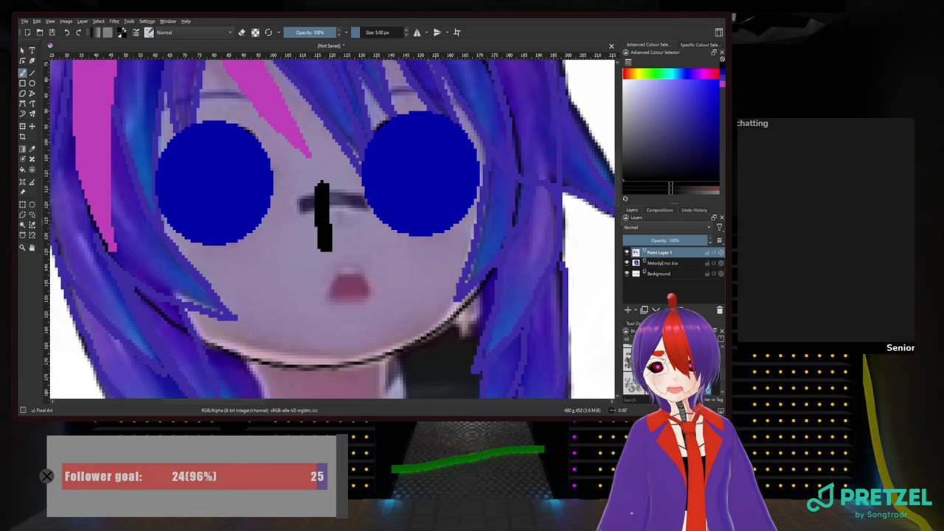
key(ctrl+z)
drag(322, 209, 323, 245)
key(ctrl+z)
drag(340, 195, 340, 224)
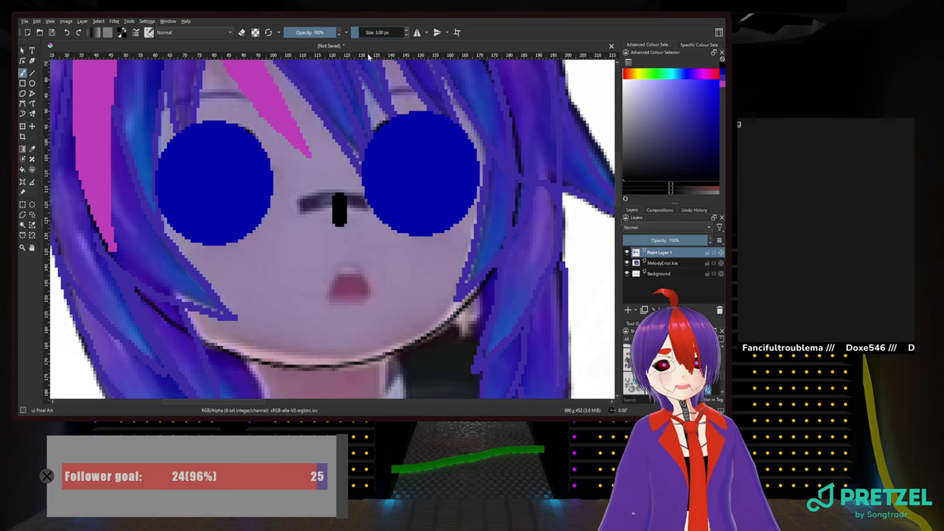
Set the brush size to 2 px, try a tall oval mouth outline around the reference mouth, and undo it
scroll(373, 33, down, 1)
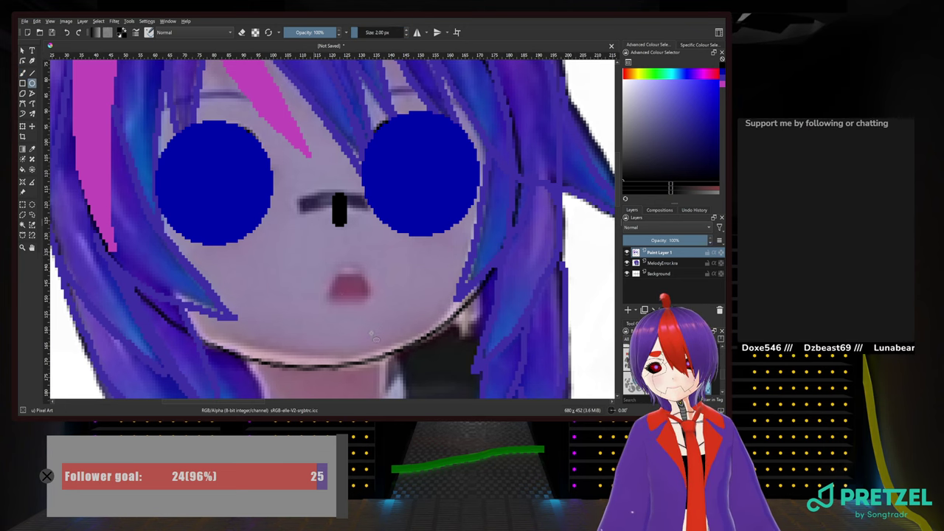
drag(314, 254, 367, 335)
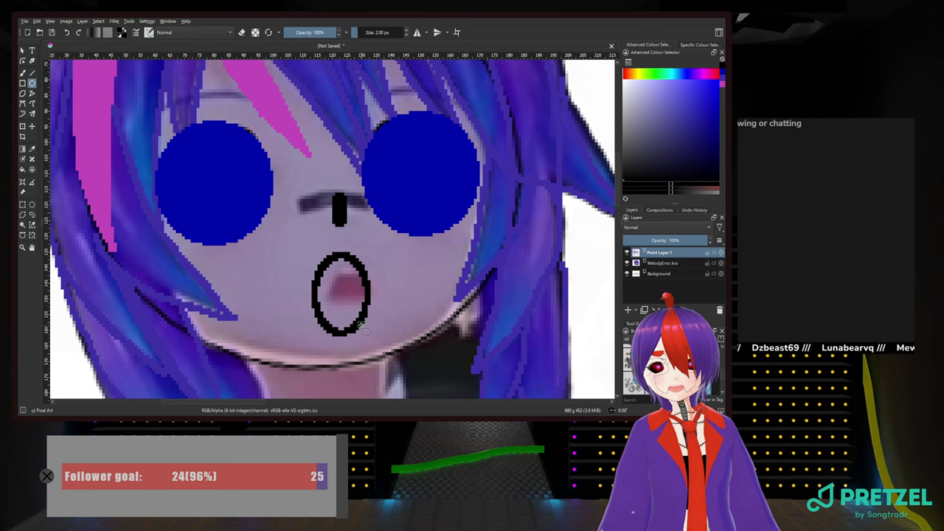
key(ctrl+z)
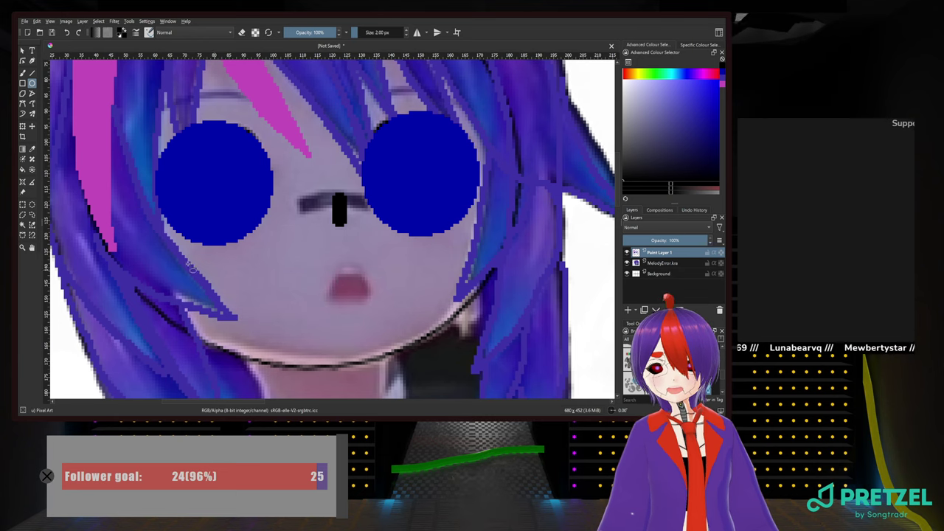
Try rounded triangular mouth outlines around the reference mouth with the Bezier Curve tool and undo them
click(23, 104)
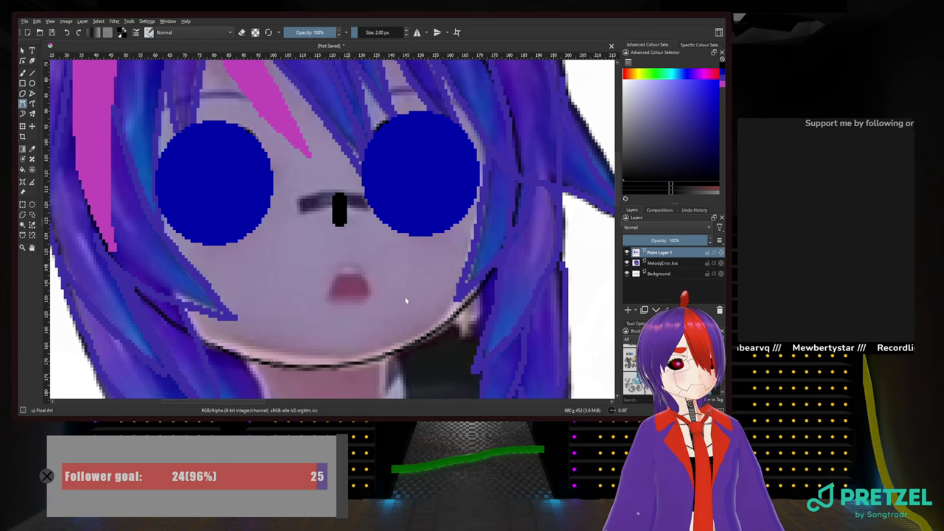
click(316, 293)
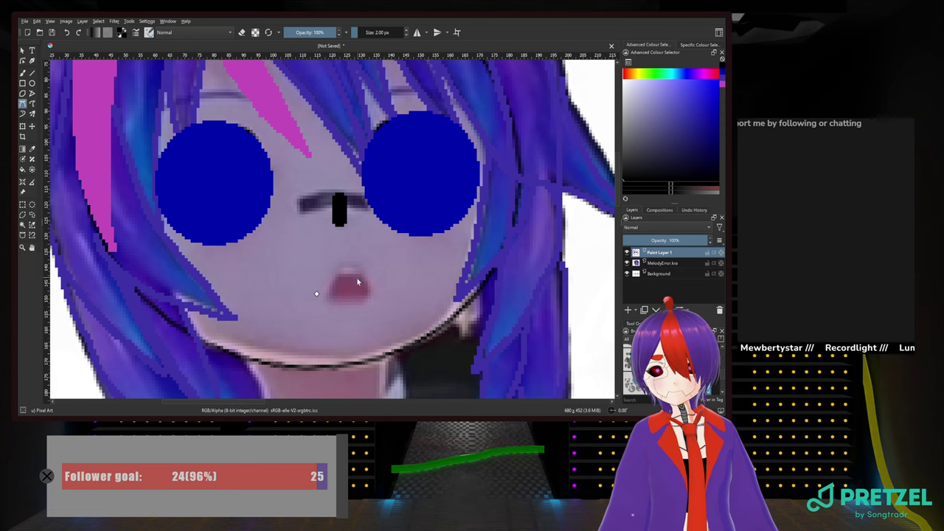
drag(367, 284, 381, 306)
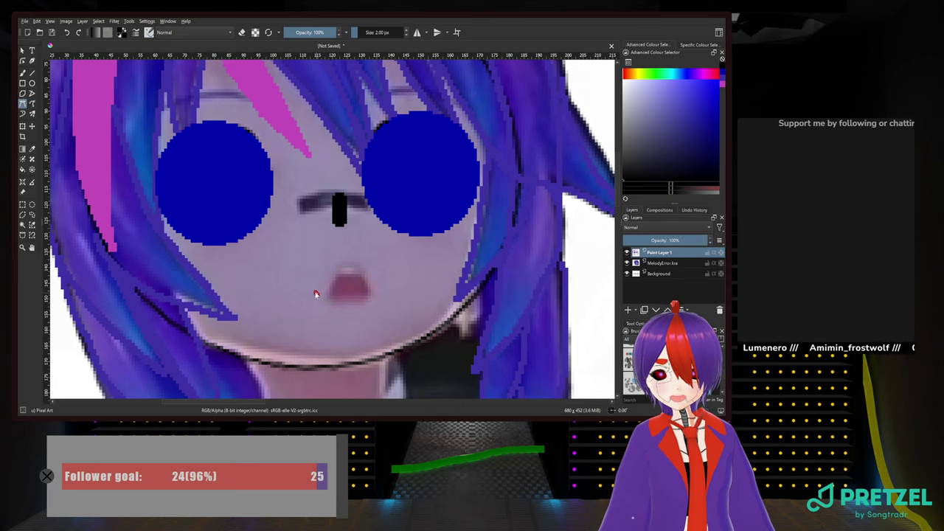
click(315, 294)
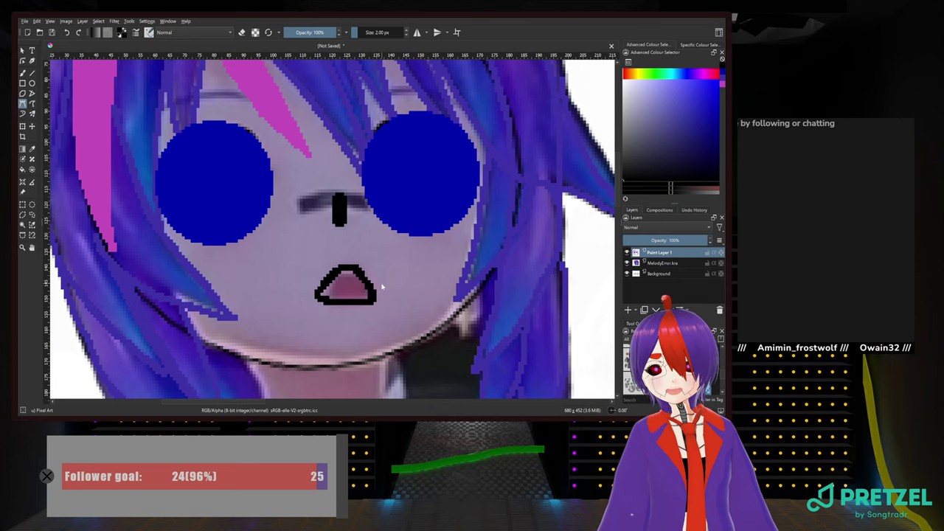
key(ctrl+z)
click(328, 301)
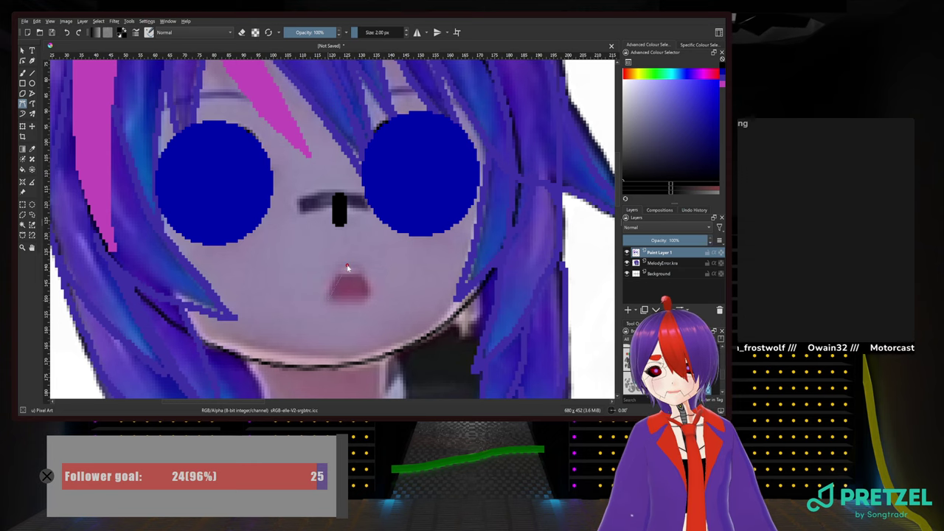
drag(369, 295, 384, 326)
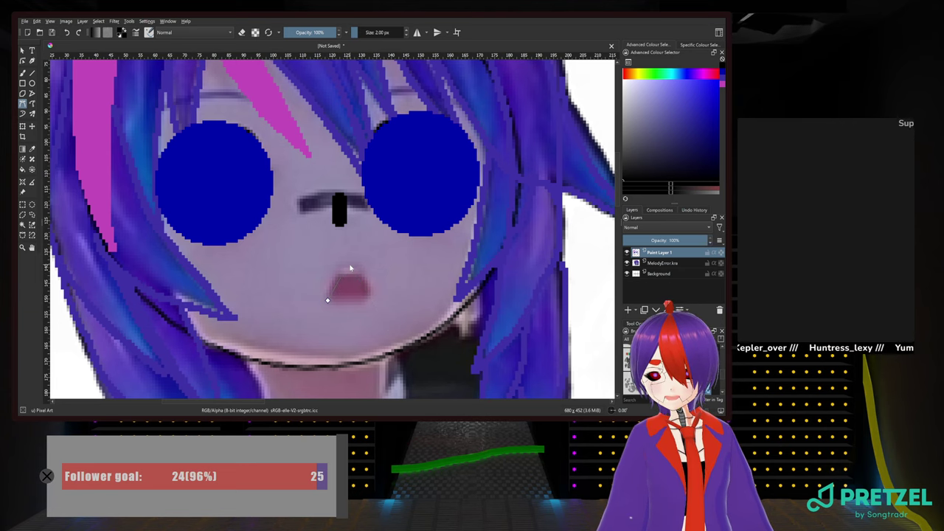
drag(351, 267, 364, 267)
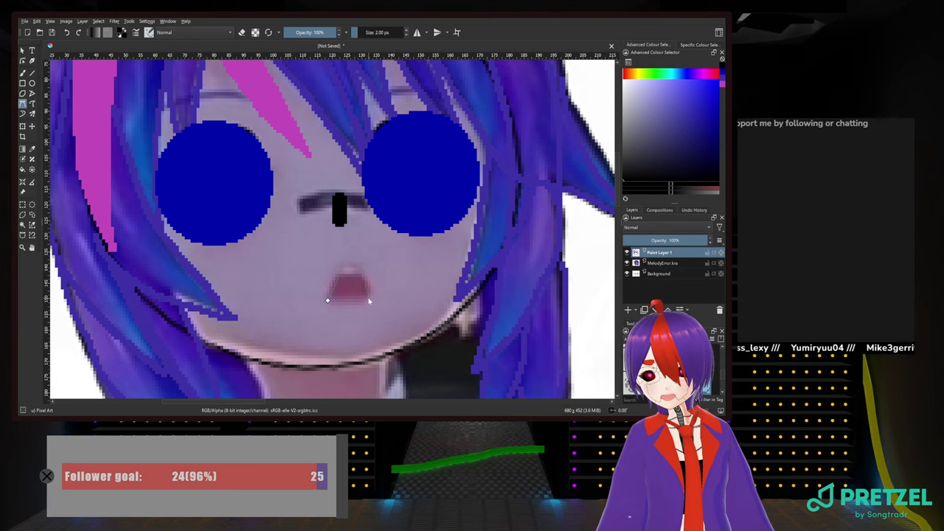
drag(370, 298, 368, 321)
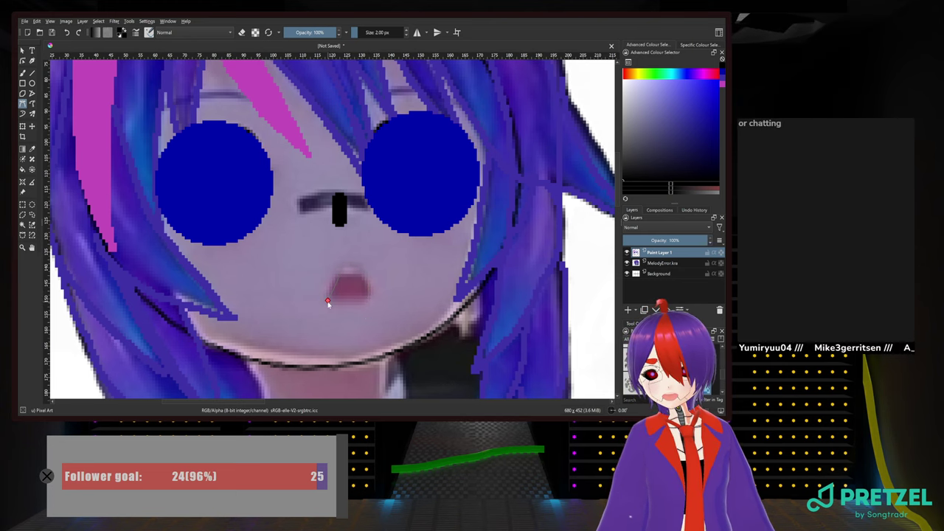
click(327, 302)
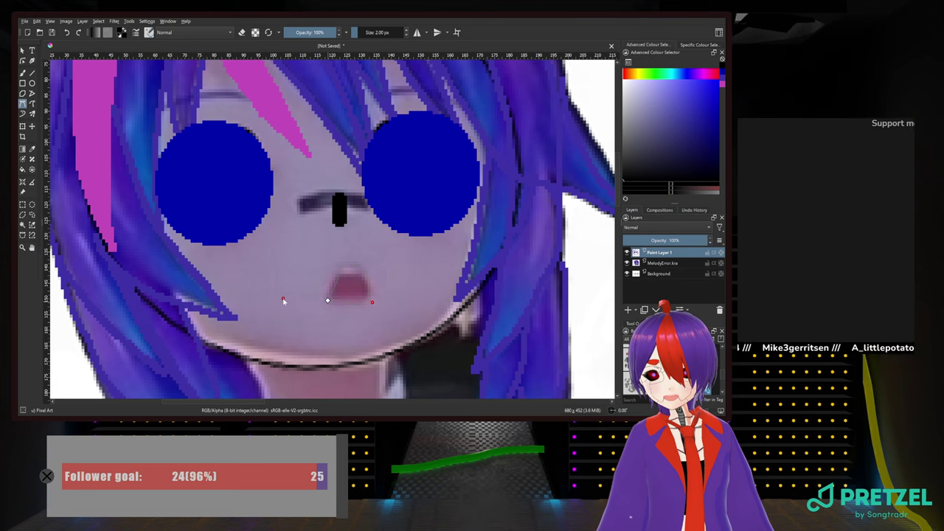
key(ctrl+z)
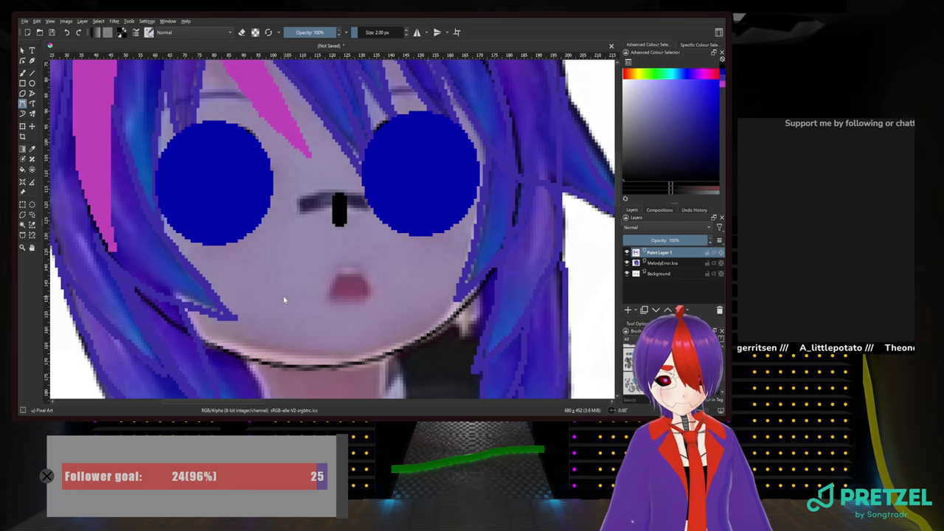
Draw a closed, rounded triangular black mouth outline around the reference mouth and check it with the MelodyError.kra layer hidden
click(332, 284)
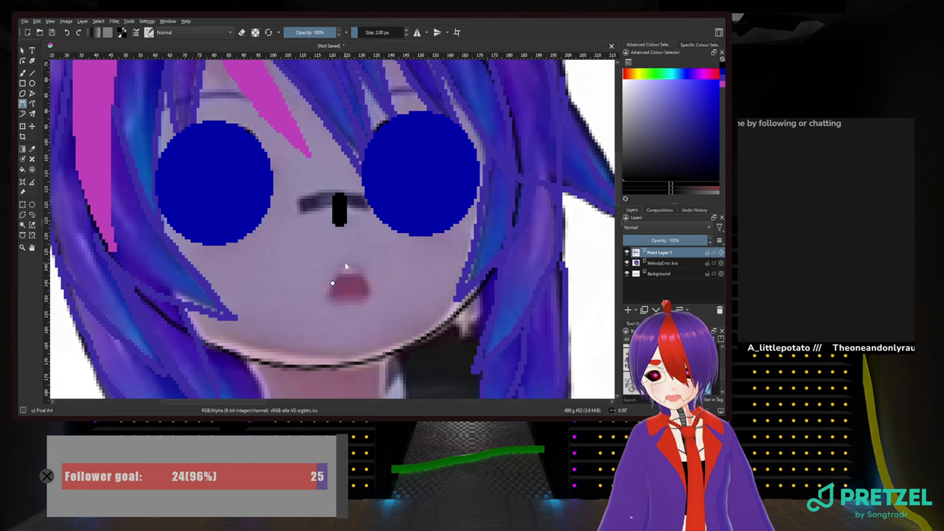
drag(363, 279, 376, 301)
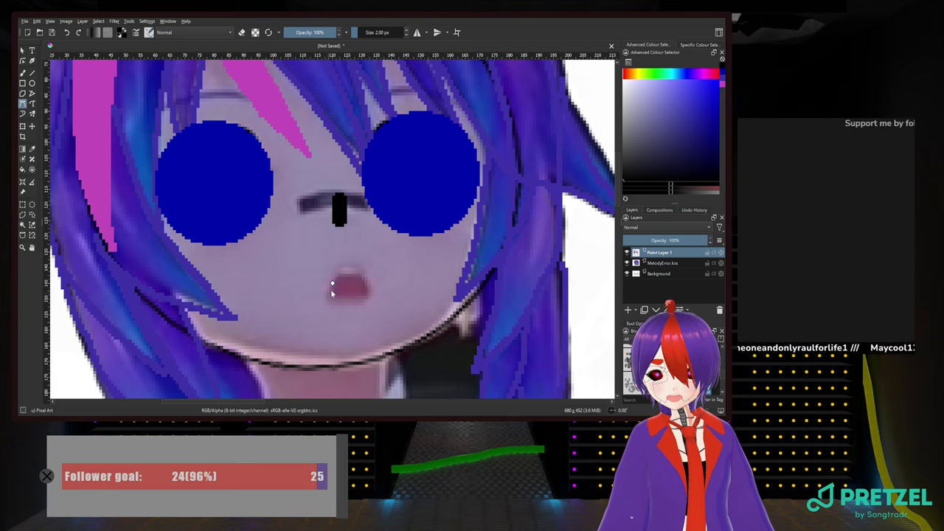
drag(332, 282, 345, 267)
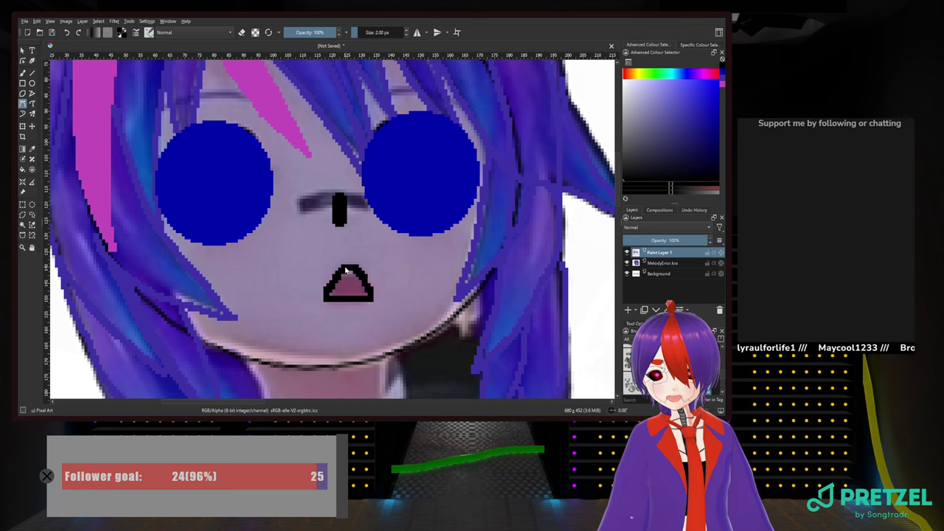
scroll(400, 270, down, 3)
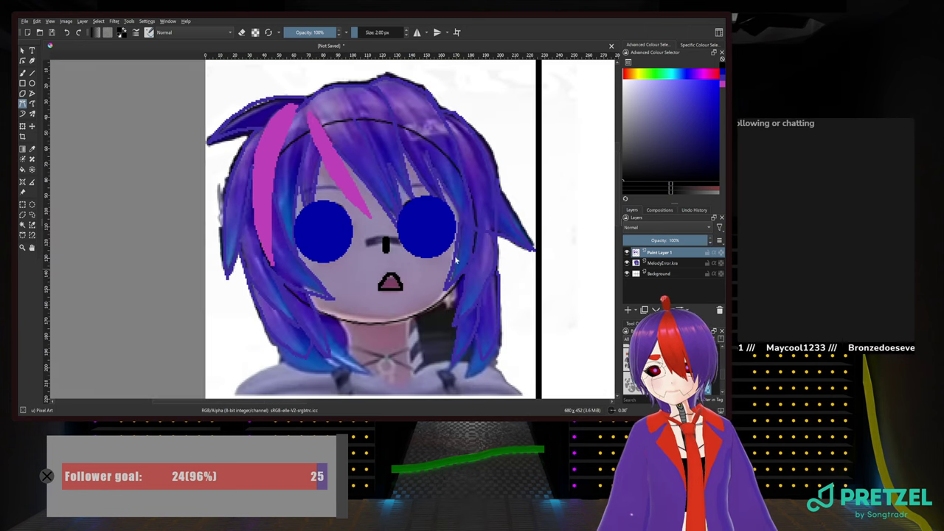
click(628, 263)
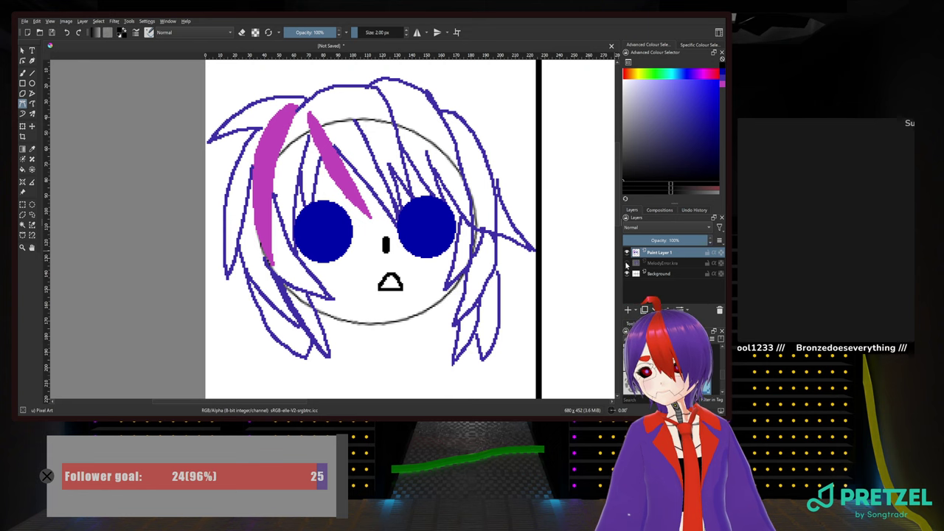
click(627, 263)
click(628, 263)
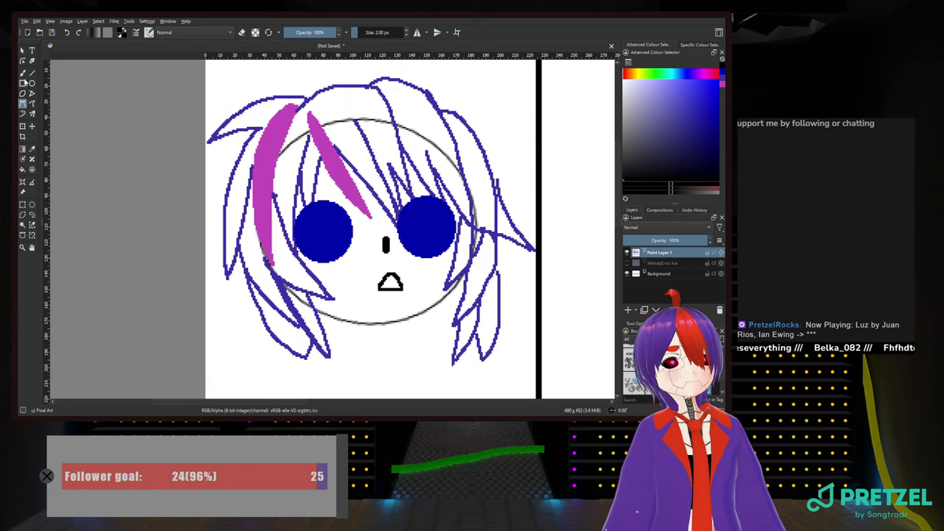
Try an extra black brush stroke on the nose, and erase the whole nose with the 2 px brush
click(23, 73)
drag(379, 236, 381, 246)
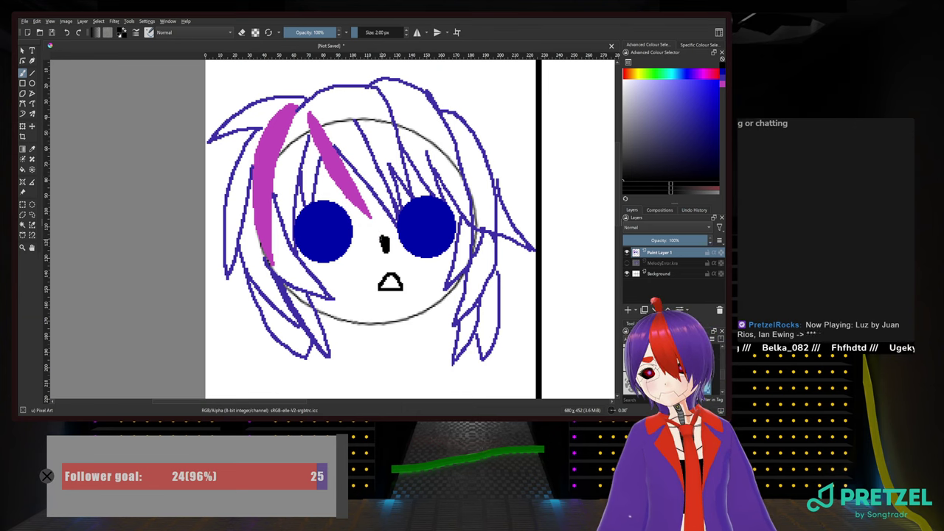
click(241, 33)
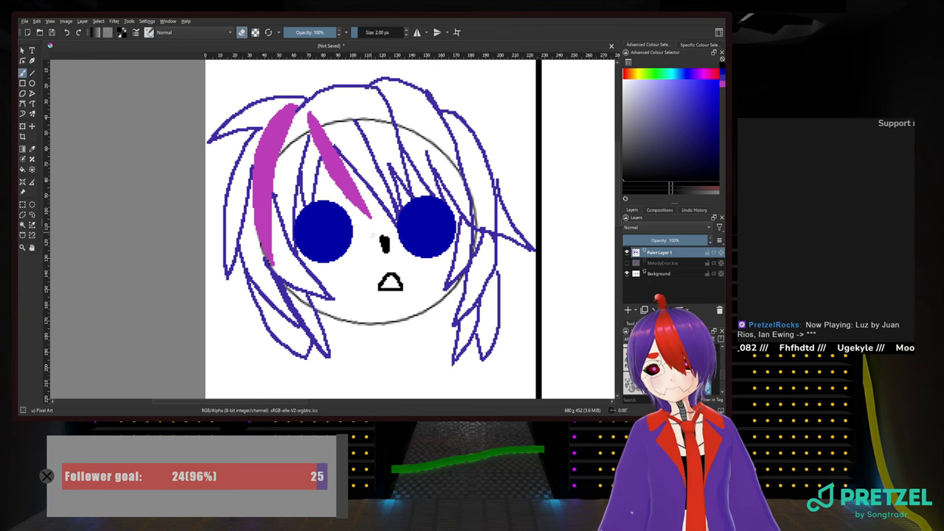
mouse_move(381, 235)
mouse_down()
mouse_move(389, 249)
mouse_move(381, 246)
mouse_up()
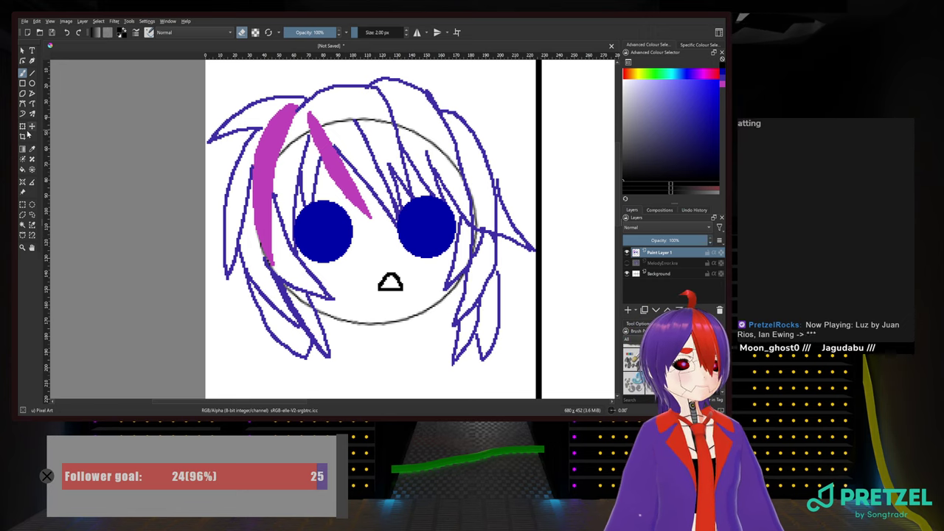
Try a small wavy black nose line between the eyes with the Bezier Curve tool, with erasing turned off
click(23, 104)
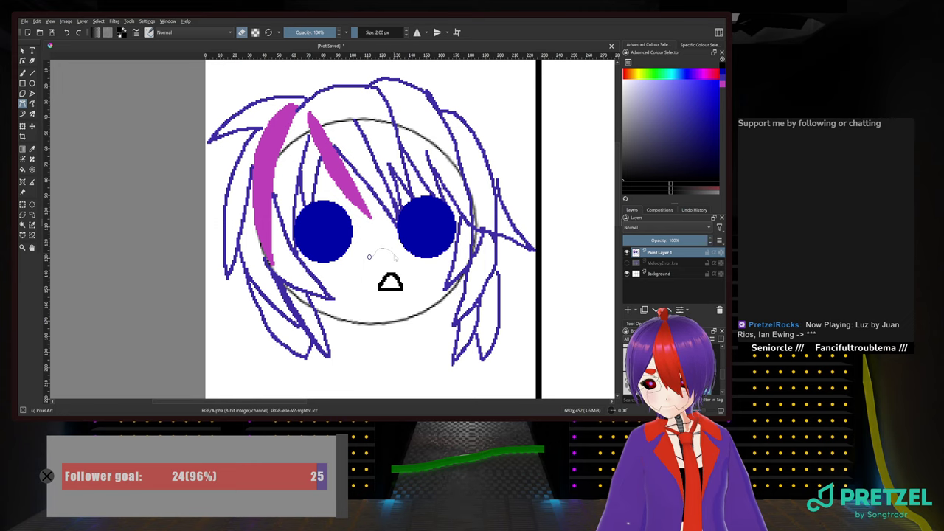
mouse_move(394, 254)
mouse_down()
mouse_move(416, 254)
mouse_move(402, 254)
mouse_up()
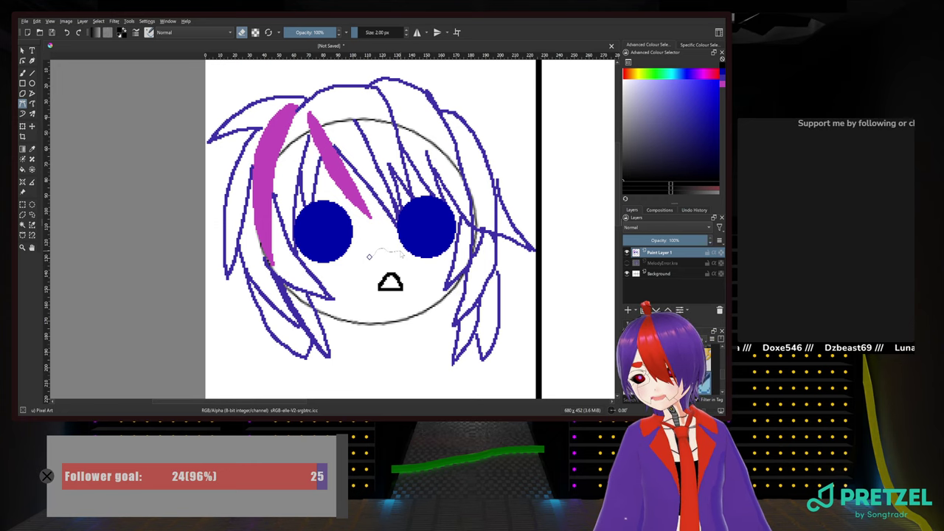
key(Escape)
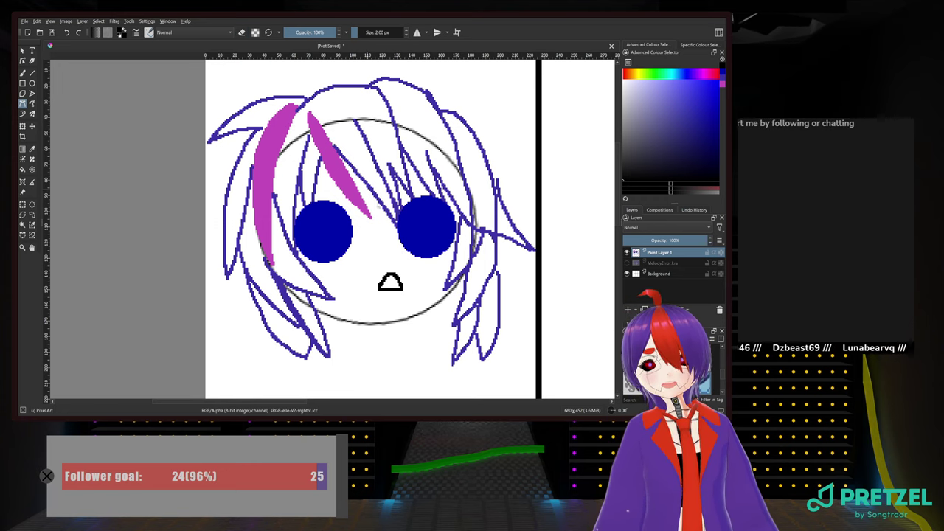
click(368, 248)
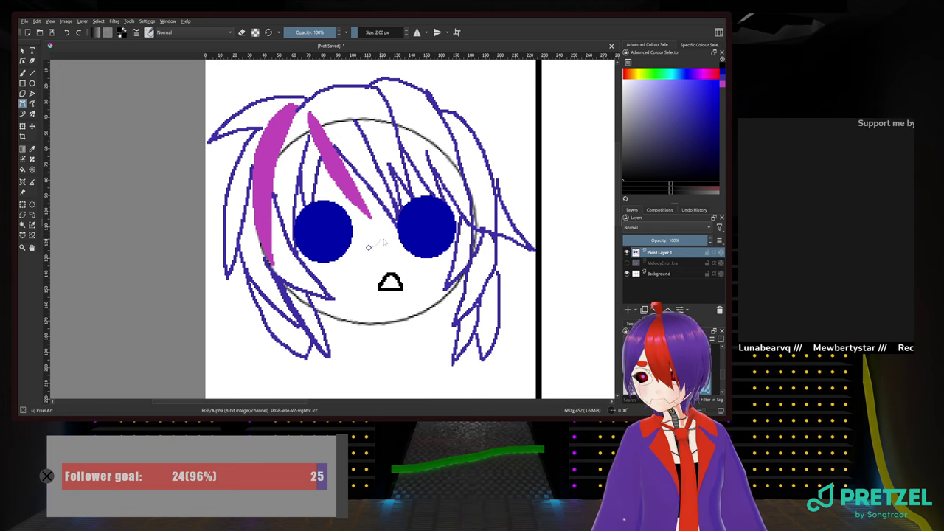
drag(390, 244, 398, 241)
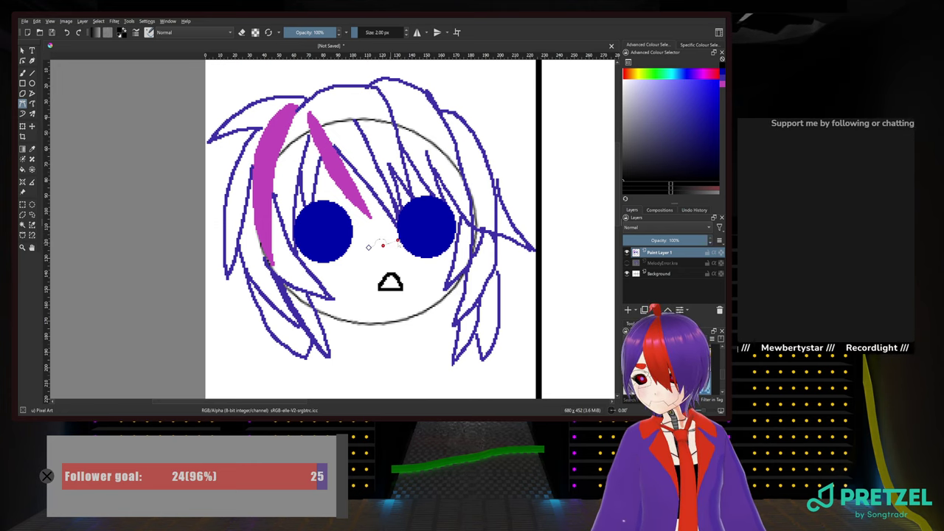
key(Return)
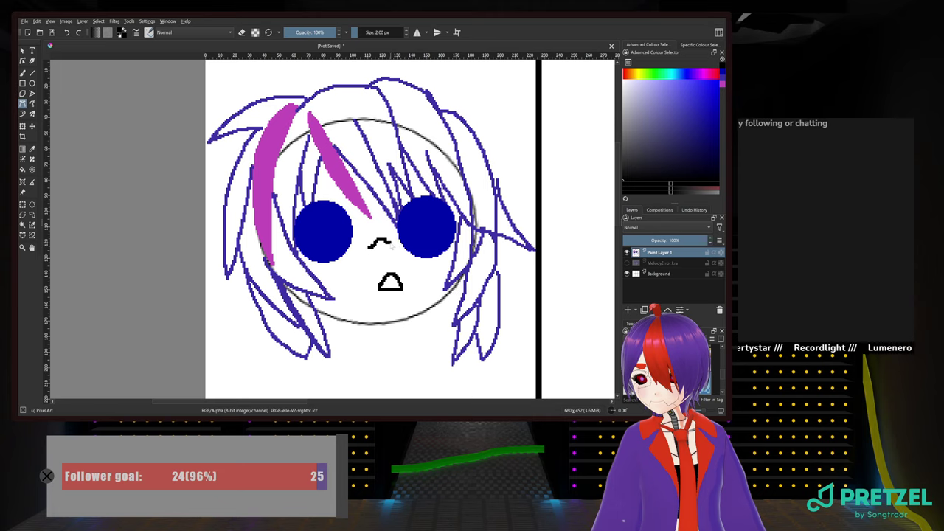
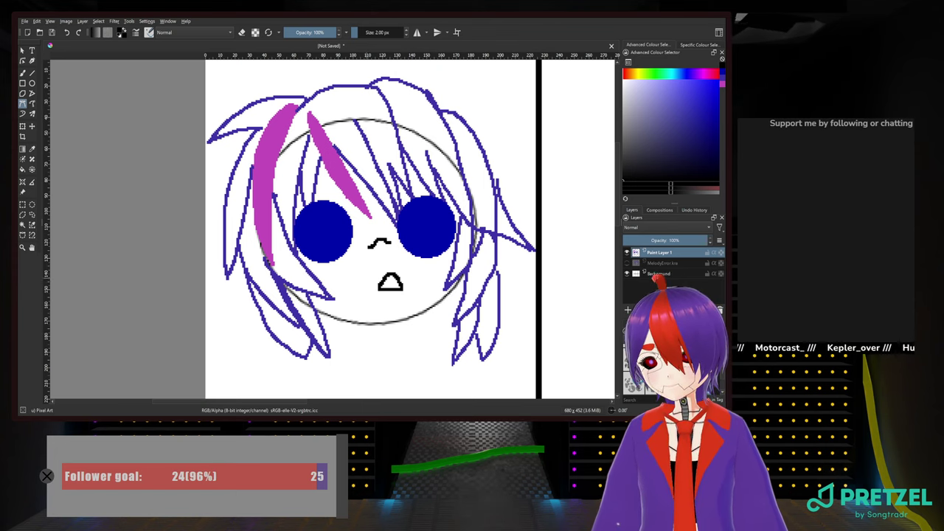
Set up the freehand brush with a size of 4 px and a medium grey colour
drag(410, 269, 381, 281)
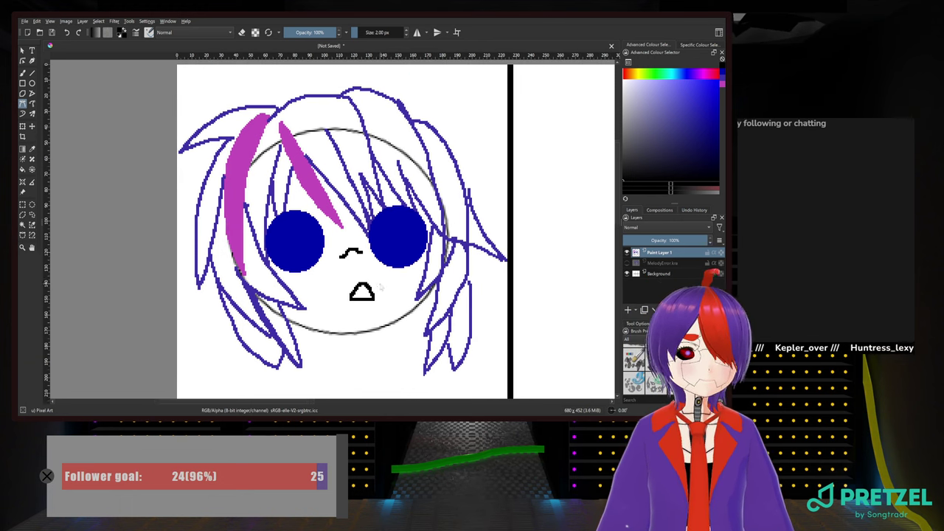
scroll(381, 280, down, 5)
scroll(383, 282, up, 5)
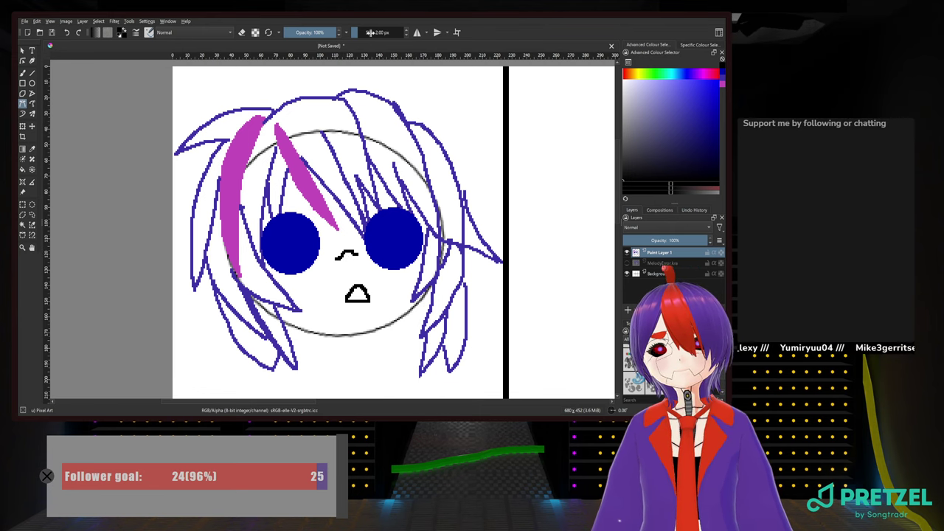
drag(374, 32, 381, 35)
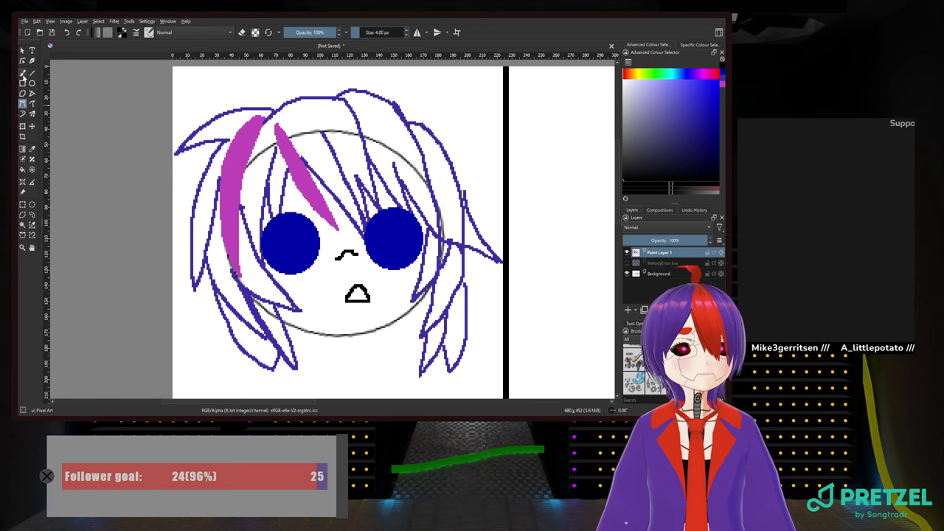
click(23, 73)
right_click(375, 206)
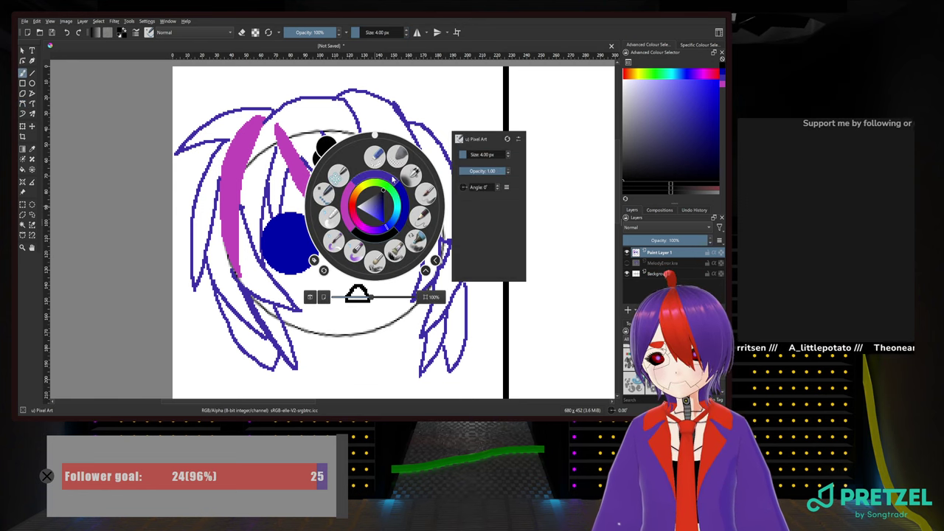
right_click(379, 240)
right_click(373, 210)
click(369, 209)
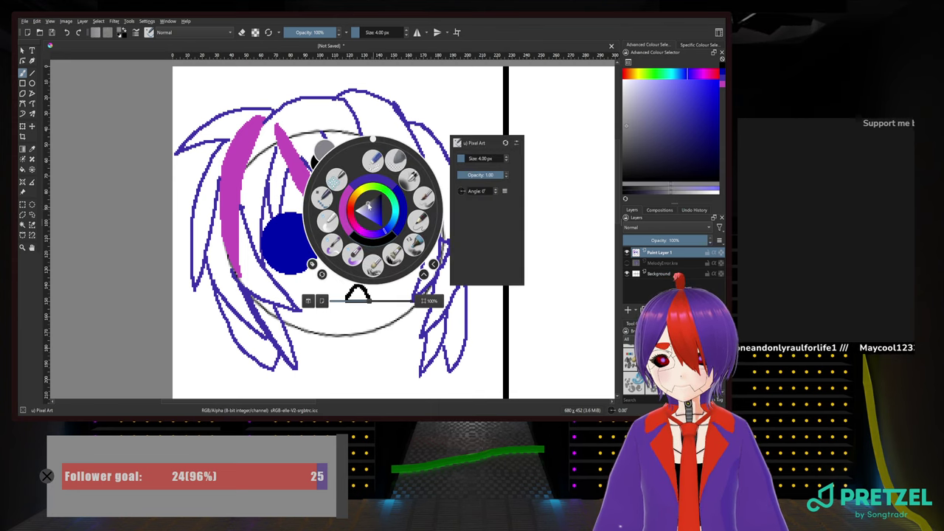
drag(369, 206, 371, 204)
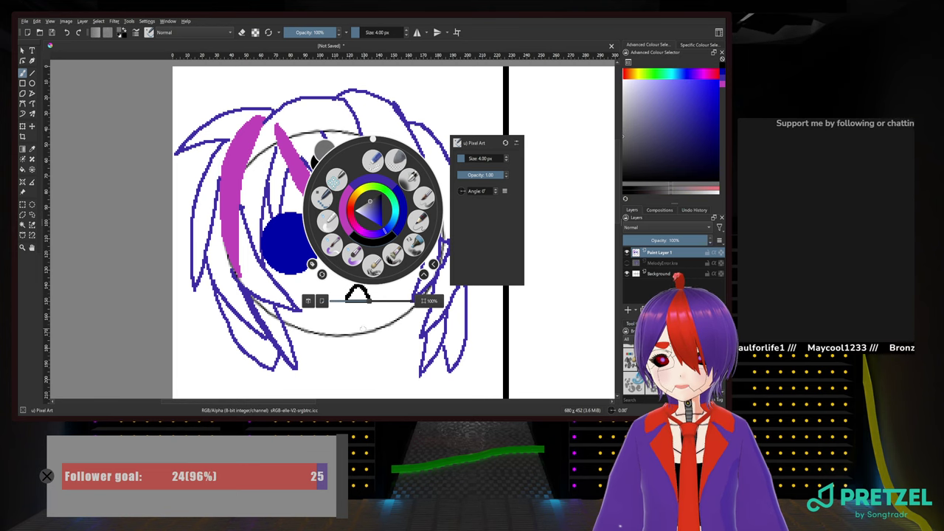
right_click(370, 206)
Try freehand grey nose strokes between the eyes, and undo them together with the black nose line
scroll(332, 263, up, 2)
mouse_move(340, 255)
mouse_down()
mouse_move(366, 240)
mouse_move(393, 249)
mouse_up()
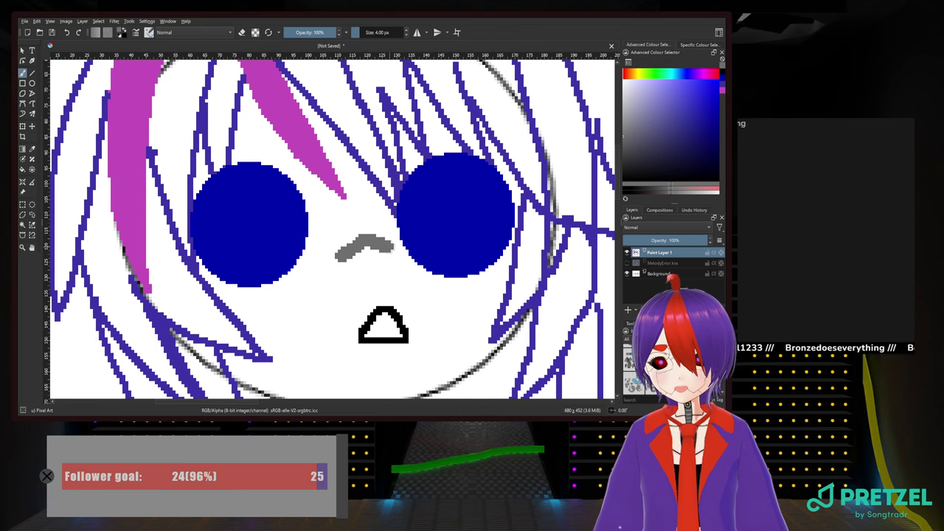
key(ctrl+z)
key(ctrl+z)
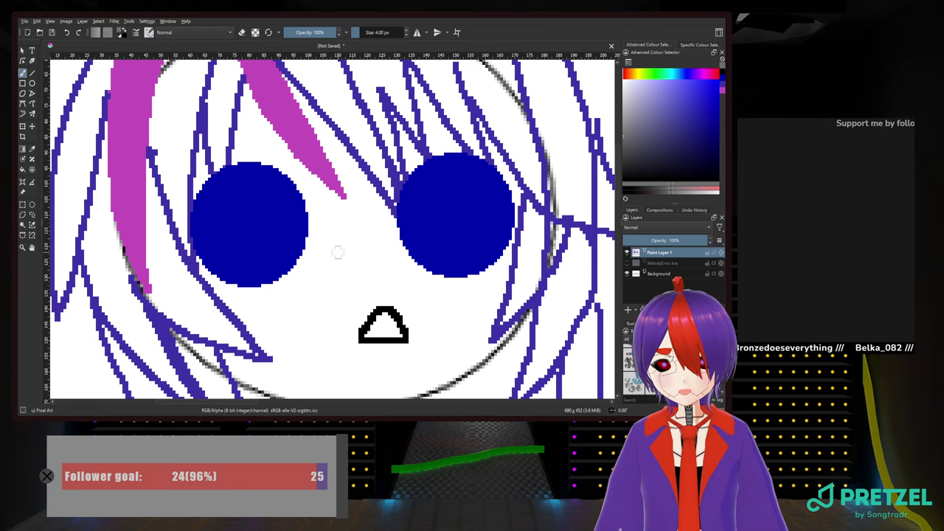
mouse_move(347, 256)
mouse_down()
mouse_move(360, 242)
mouse_move(382, 255)
mouse_up()
key(ctrl+z)
key(ctrl+z)
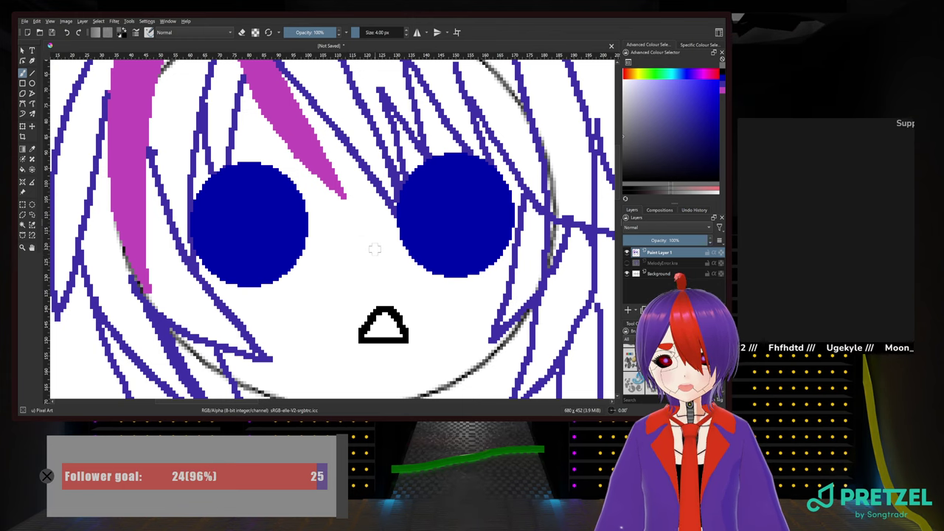
Draw a small grey arch-shaped nose between the eyes from short segments with the Line tool, redoing the second segment
click(32, 72)
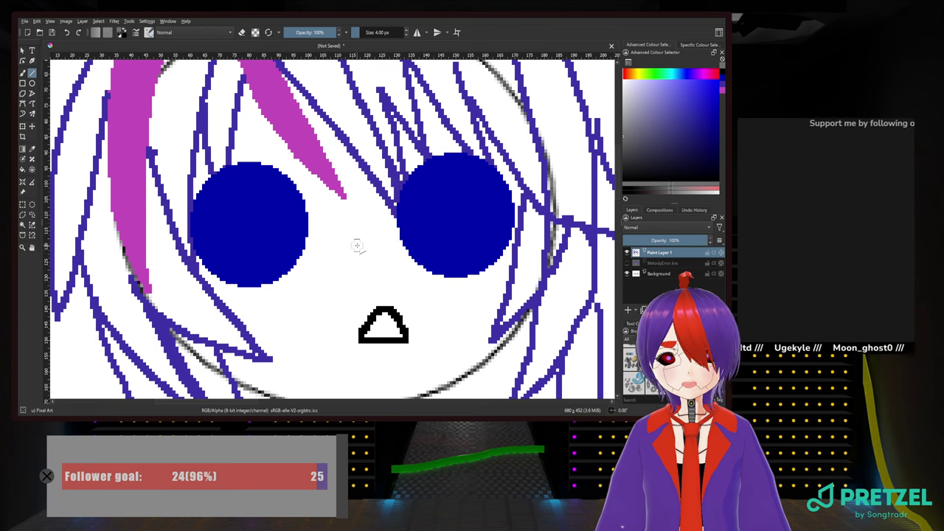
mouse_move(344, 262)
mouse_down()
mouse_move(360, 240)
mouse_move(381, 256)
mouse_up()
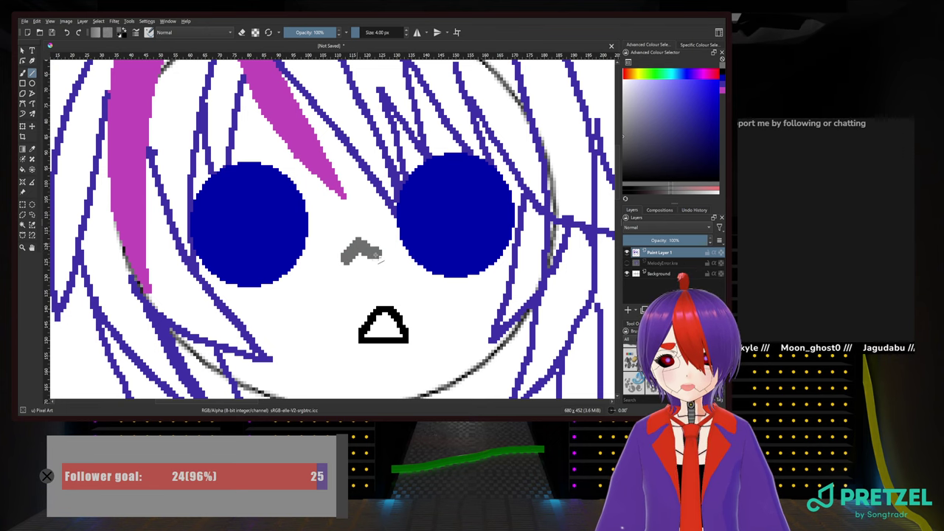
key(ctrl+z)
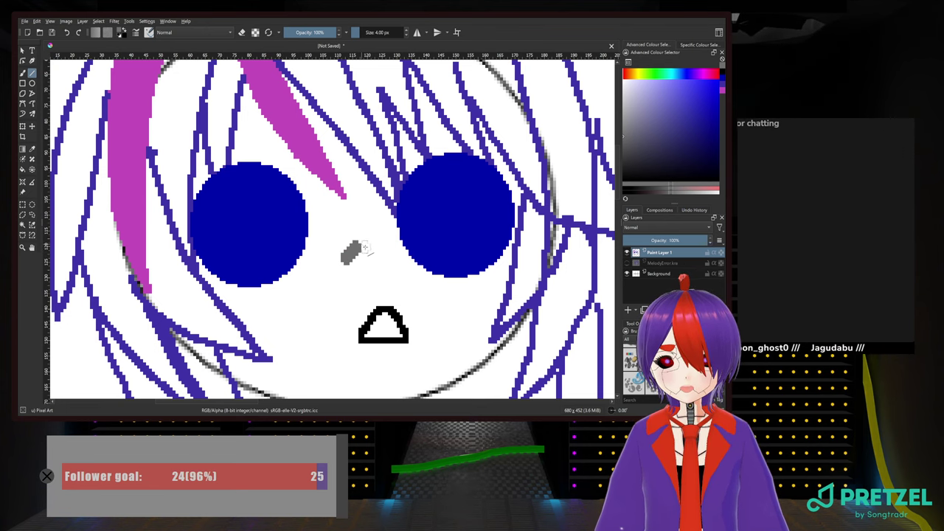
drag(361, 243, 380, 259)
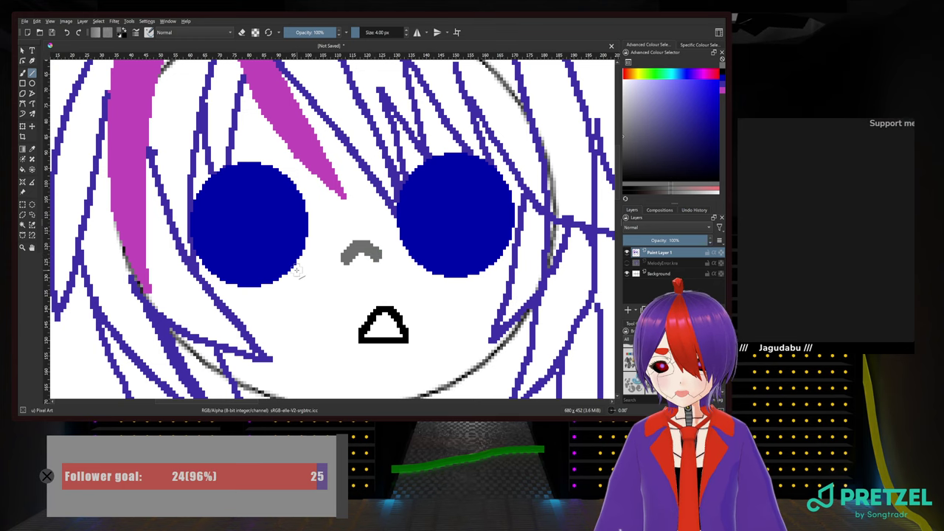
click(24, 61)
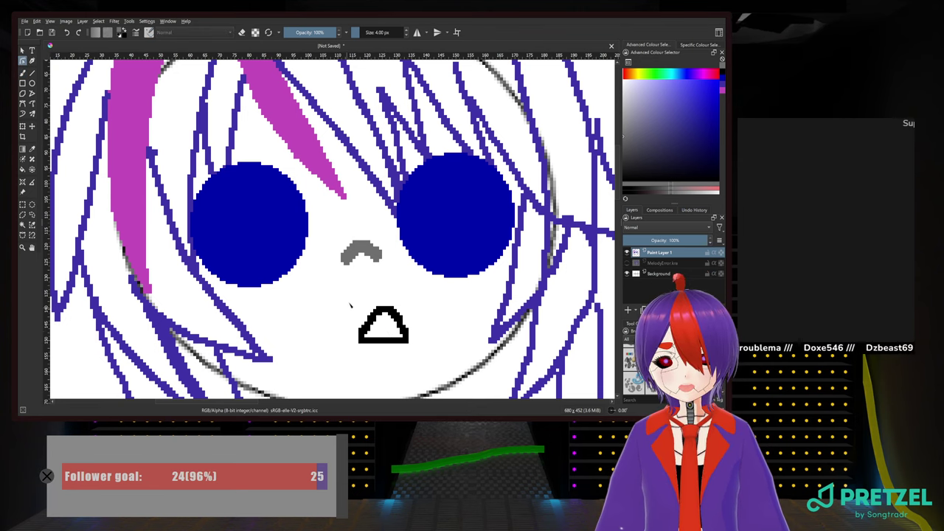
drag(351, 305, 410, 350)
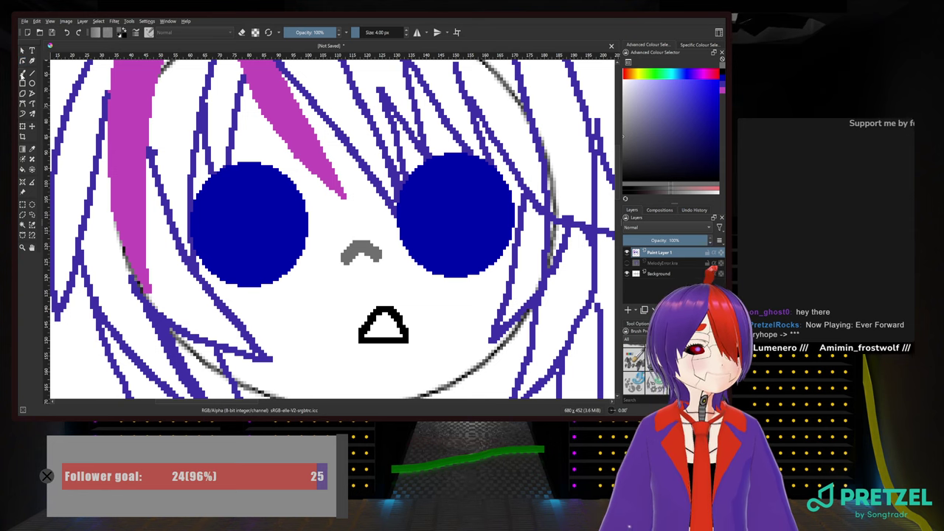
Thicken the inner bottom edge and corners of the mouth outline with a black 2 px freehand brush
click(22, 73)
right_click(368, 292)
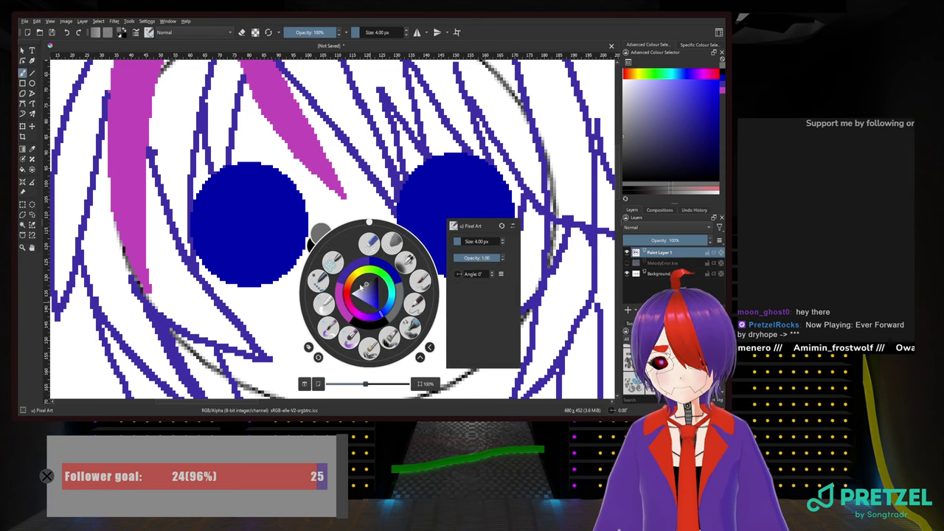
click(371, 323)
right_click(369, 311)
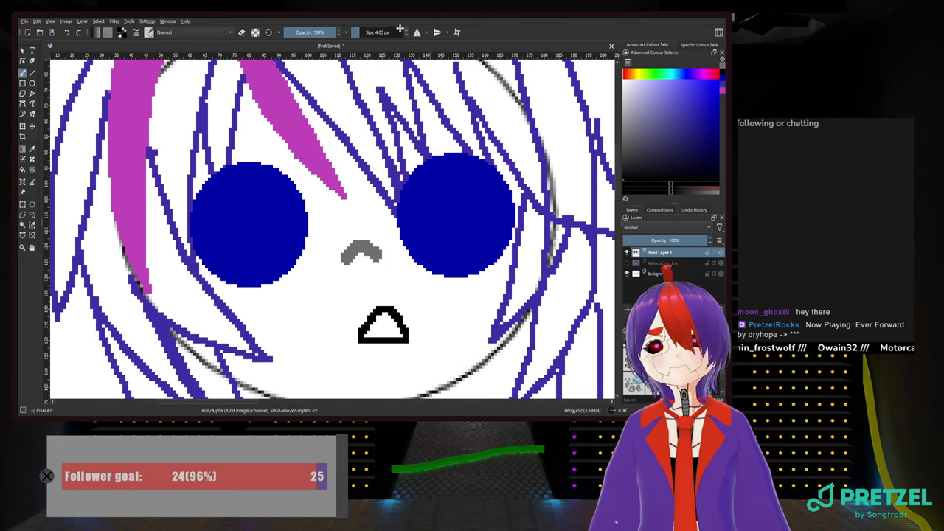
scroll(378, 32, down, 2)
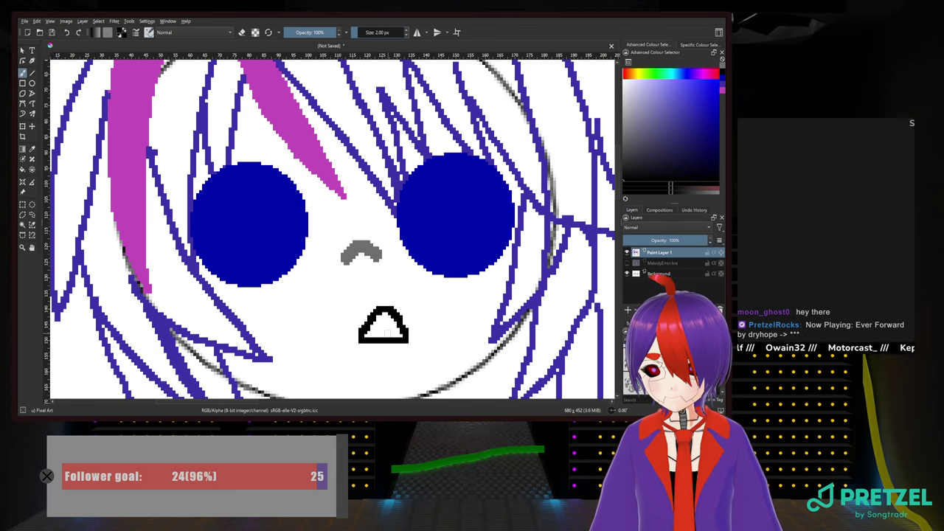
mouse_move(377, 337)
mouse_down()
mouse_move(398, 338)
mouse_move(361, 340)
mouse_up()
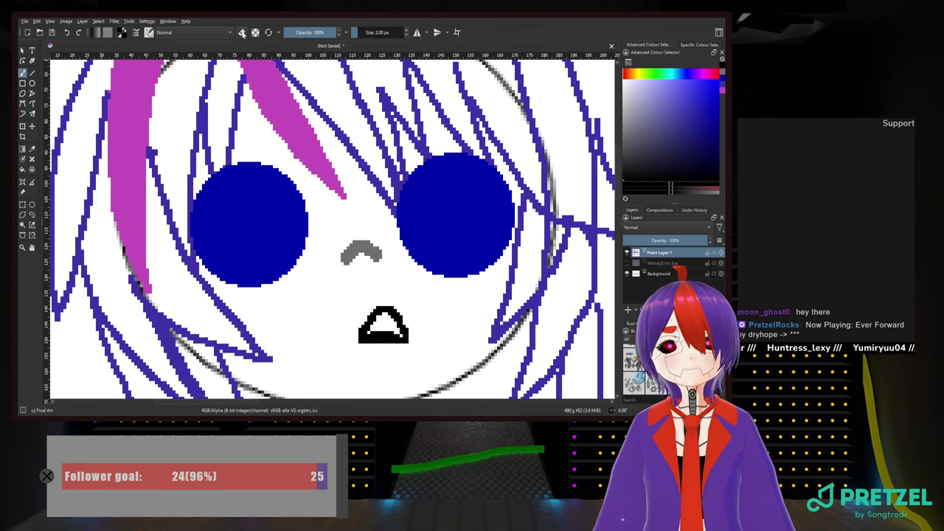
Erase the outer lower corners and underside of the mouth to round it, and touch up its bottom line in black
click(242, 33)
mouse_move(356, 340)
mouse_down()
mouse_move(366, 346)
mouse_move(359, 330)
mouse_move(373, 343)
mouse_move(419, 343)
mouse_move(363, 343)
mouse_up()
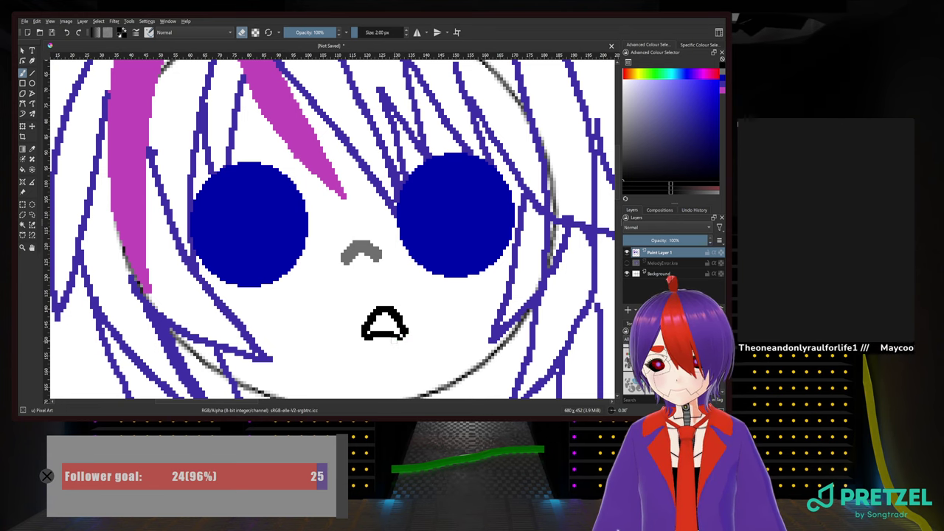
right_click(392, 343)
click(341, 294)
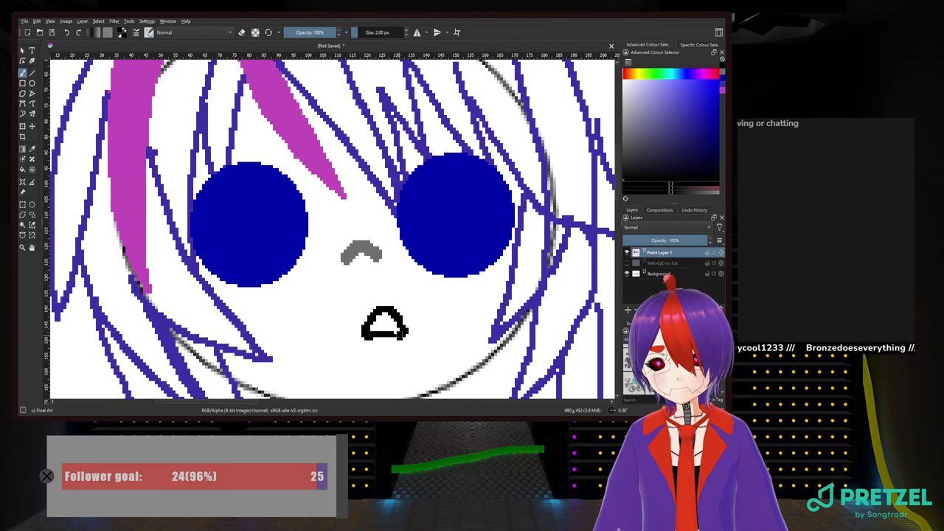
click(396, 334)
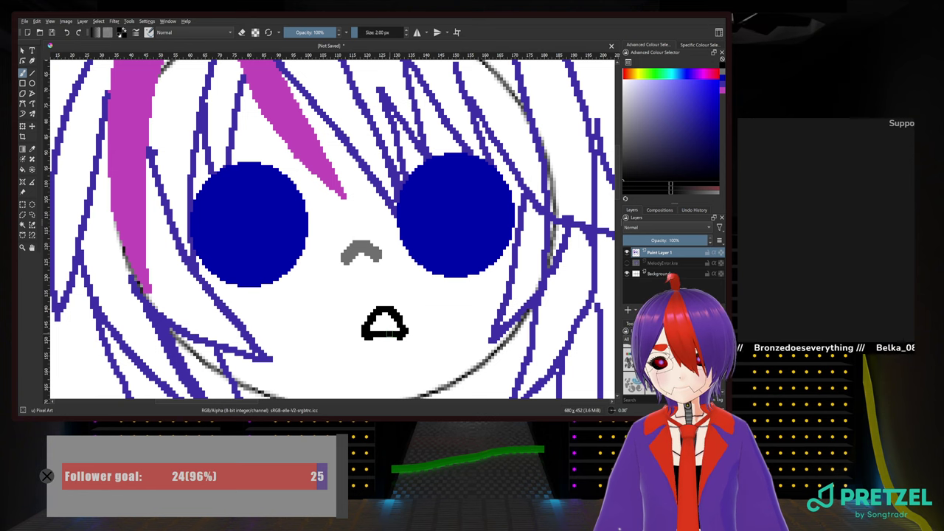
Select the mouth with a rectangular selection, then enlarge it with the Transform tool and reposition it slightly lower under the nose
scroll(392, 335, down, 3)
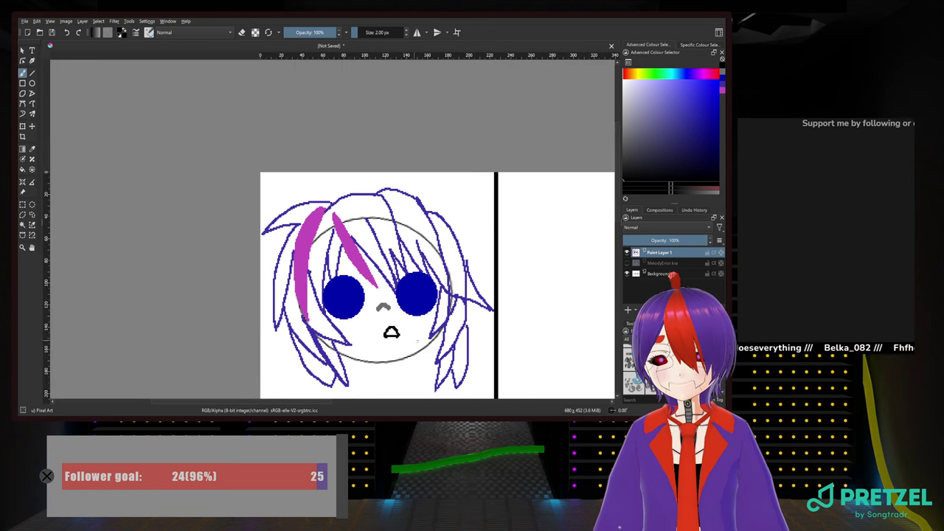
scroll(422, 346, up, 1)
mouse_move(422, 342)
mouse_down()
mouse_move(411, 310)
mouse_move(378, 301)
mouse_up()
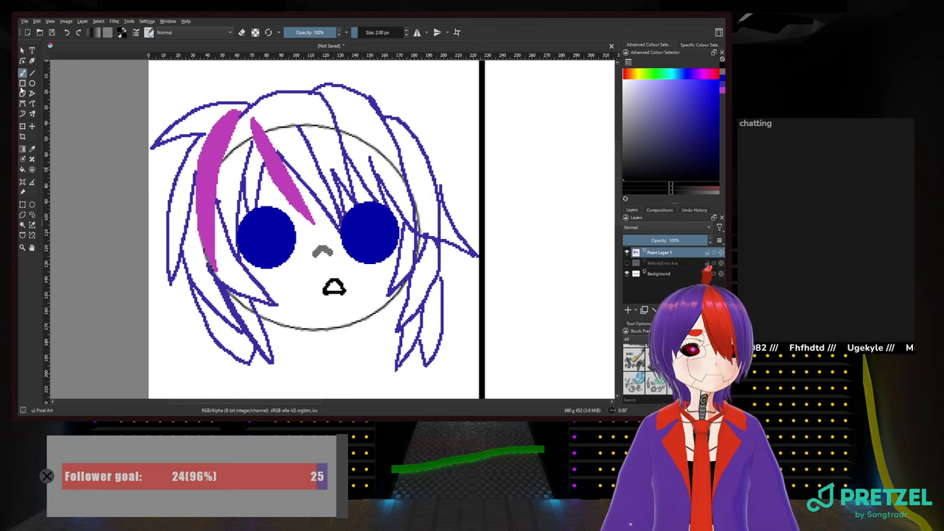
click(22, 204)
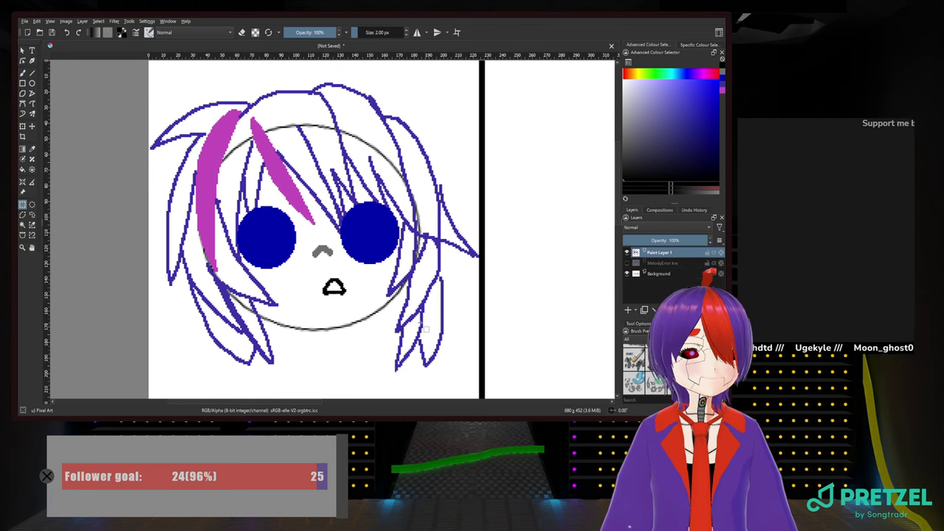
drag(319, 277, 357, 305)
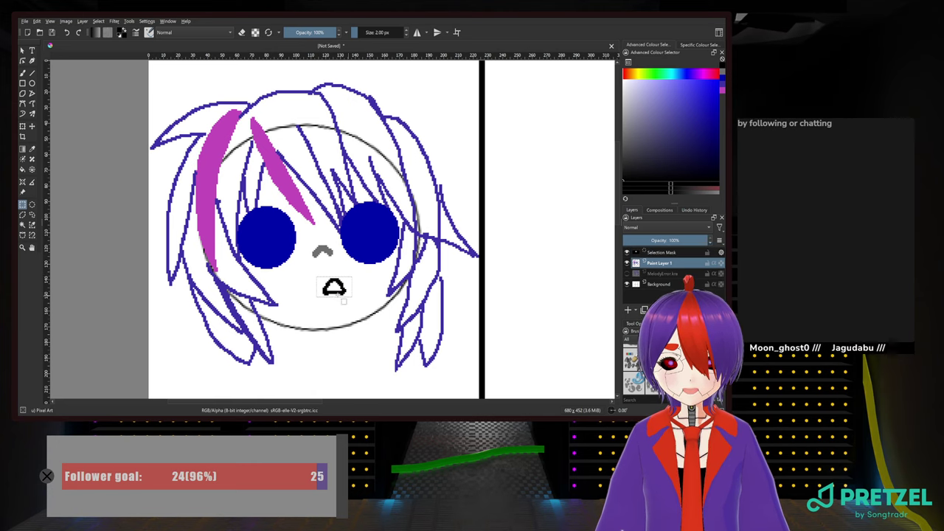
click(22, 128)
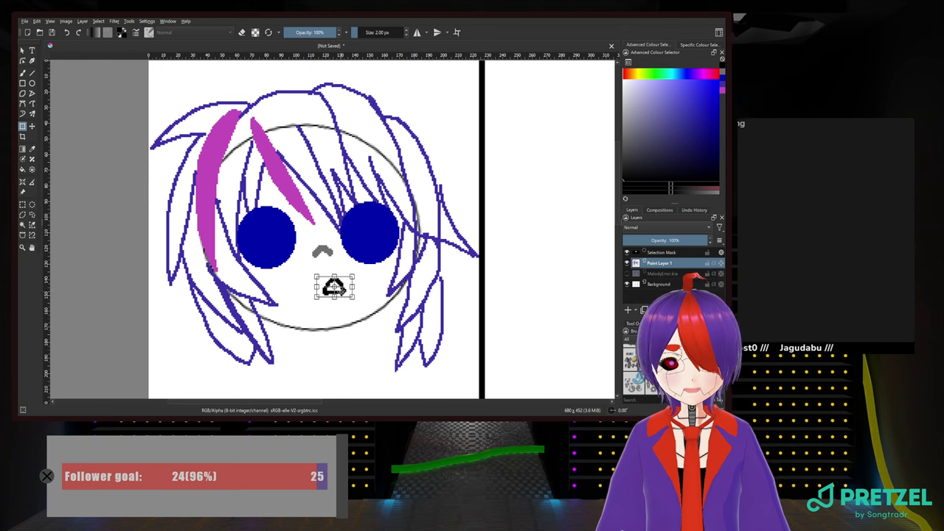
drag(341, 292, 295, 267)
drag(331, 293, 339, 302)
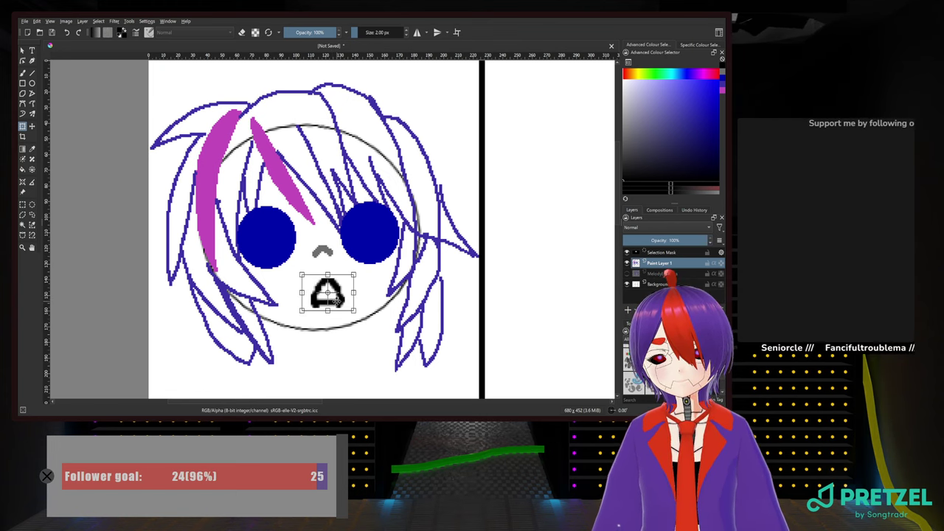
Thicken the left and right sides of the enlarged mouth with black 4 px strokes using the Line tool
click(22, 72)
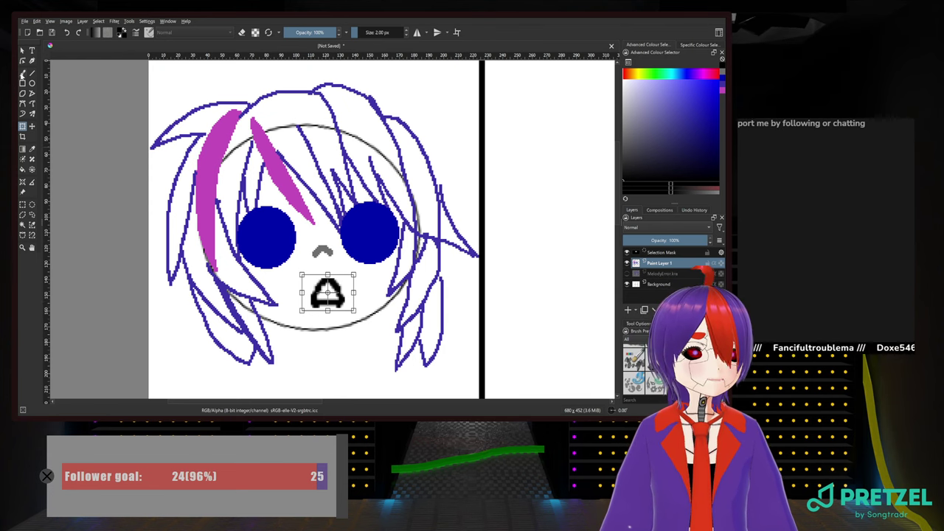
scroll(299, 346, up, 2)
drag(480, 315, 439, 377)
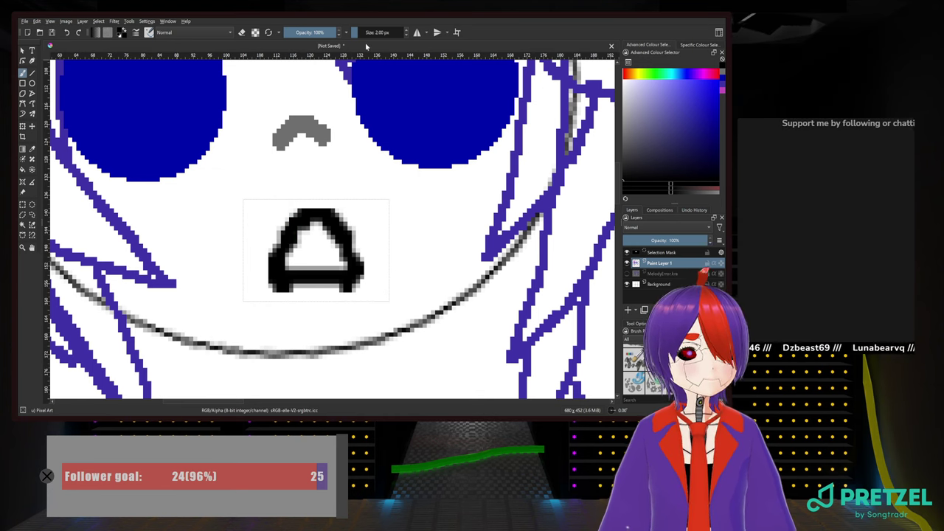
scroll(371, 36, up, 3)
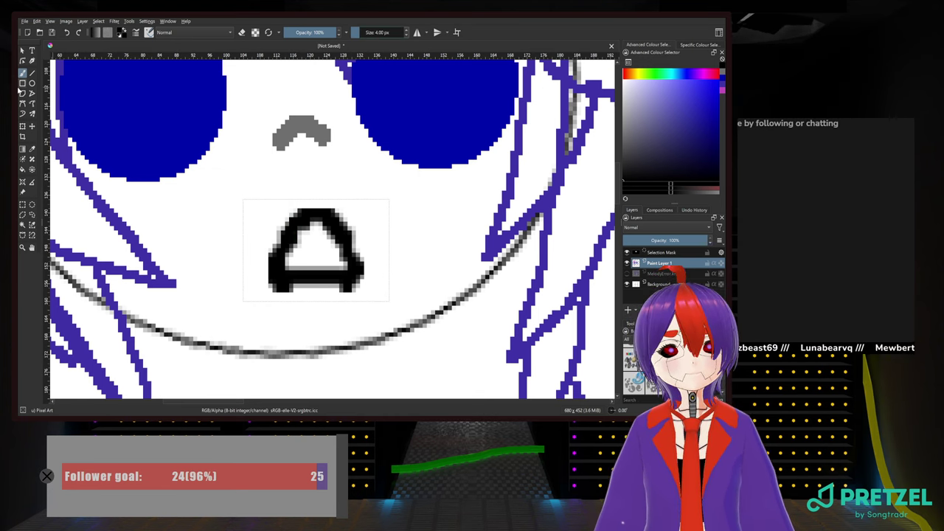
click(32, 74)
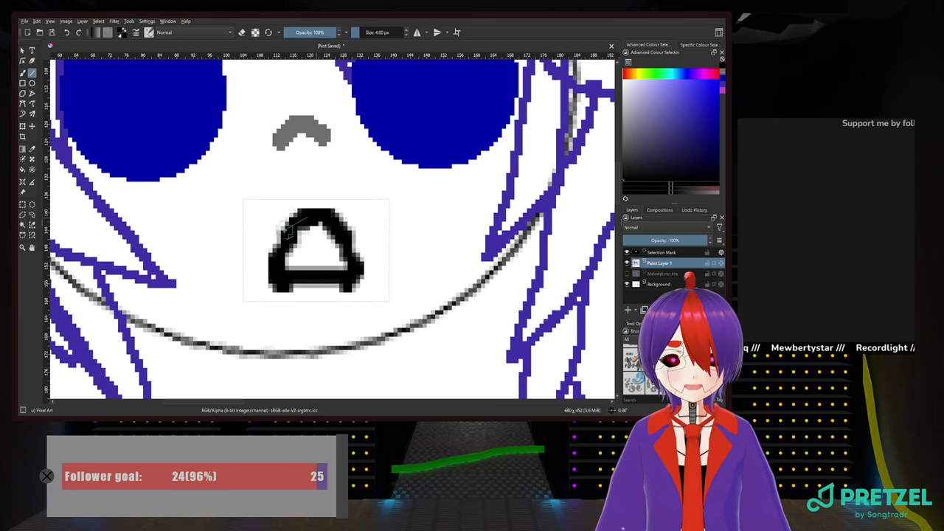
mouse_move(290, 225)
mouse_down()
mouse_move(274, 259)
mouse_move(279, 285)
mouse_up()
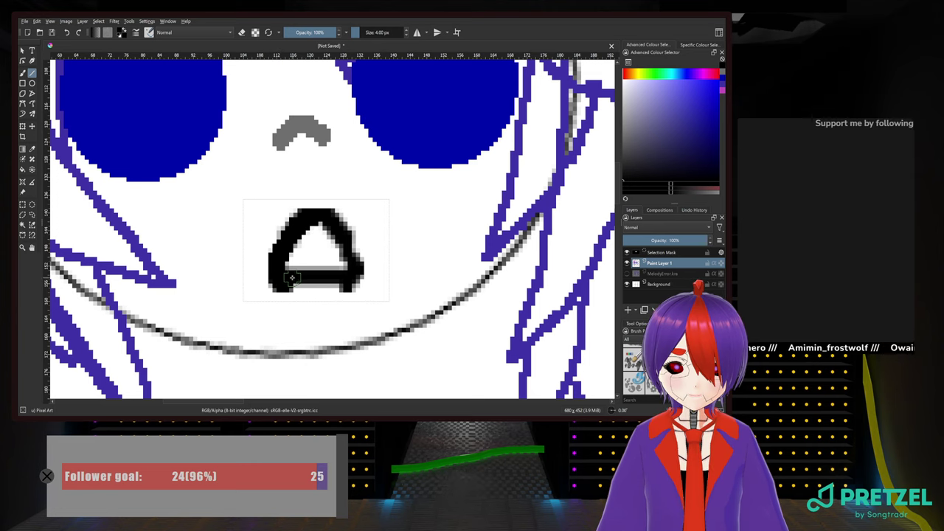
mouse_move(338, 226)
mouse_down()
mouse_move(330, 215)
mouse_move(356, 263)
mouse_move(353, 284)
mouse_move(345, 280)
mouse_up()
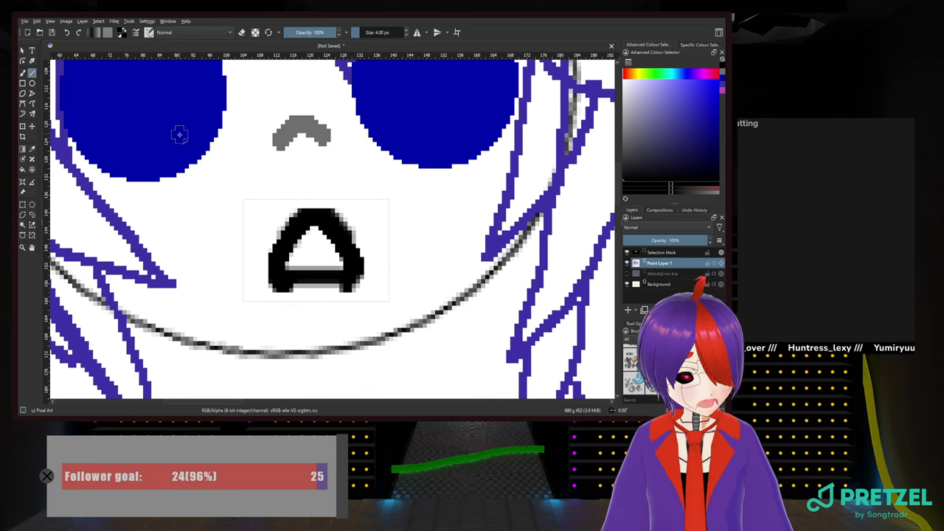
Set the freehand brush size back to 2 px and clear the rectangular selection around the mouth
scroll(426, 287, down, 3)
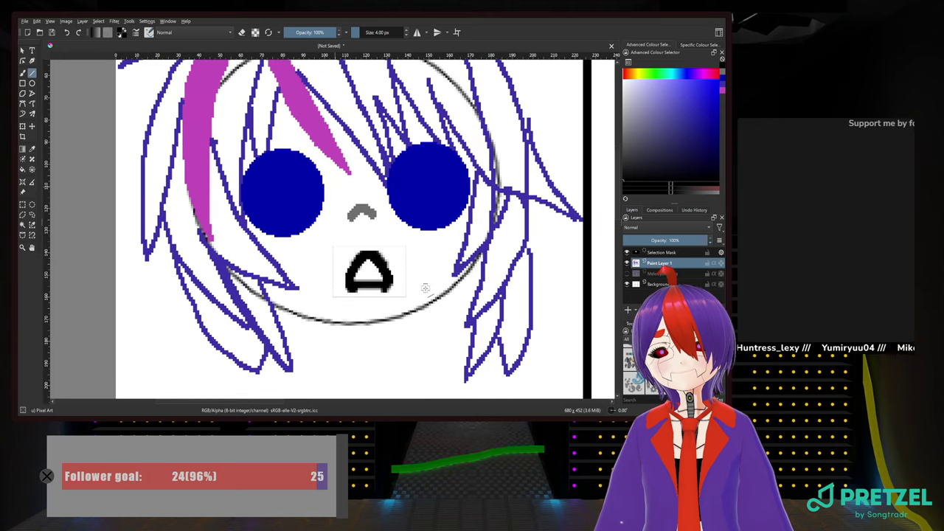
scroll(426, 287, down, 2)
scroll(423, 261, up, 2)
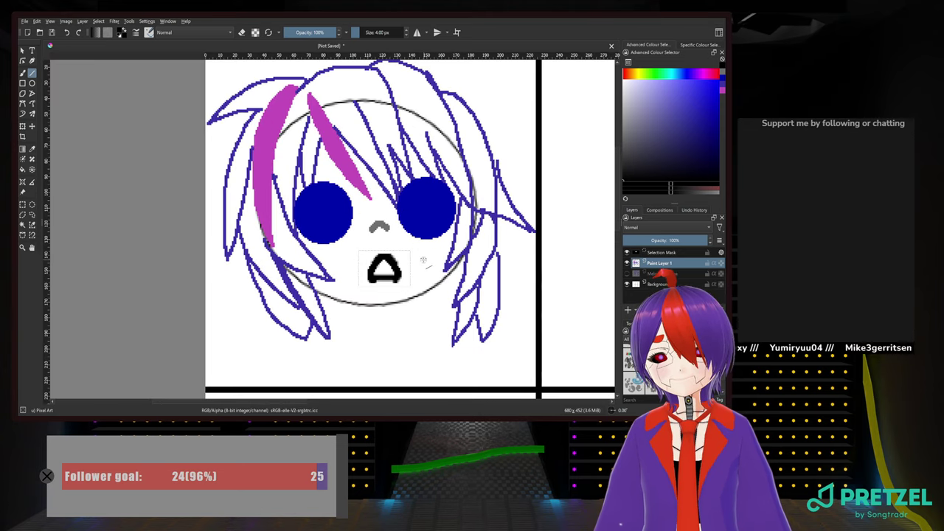
drag(423, 261, 376, 297)
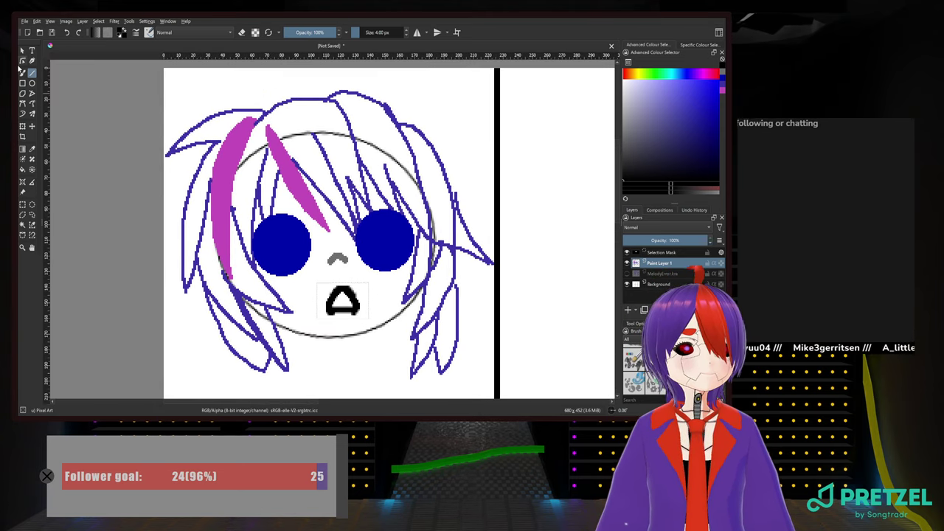
click(22, 73)
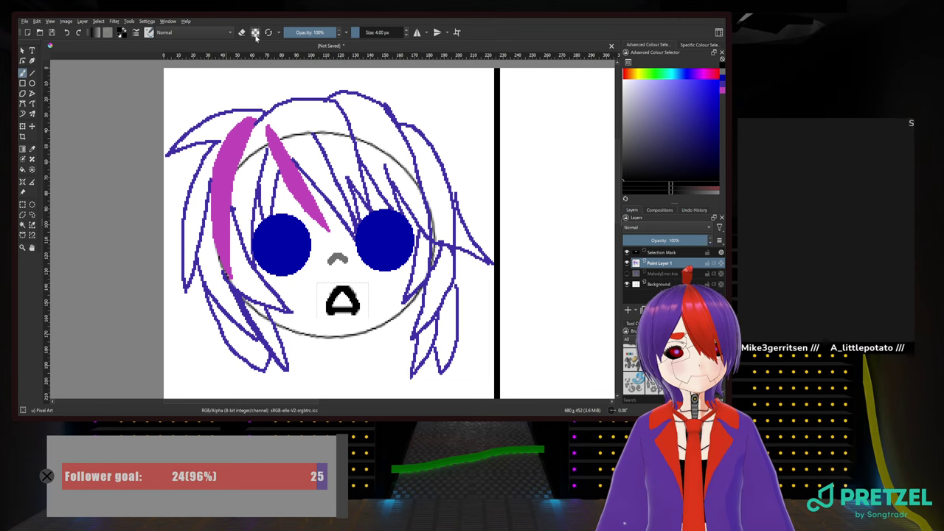
click(387, 33)
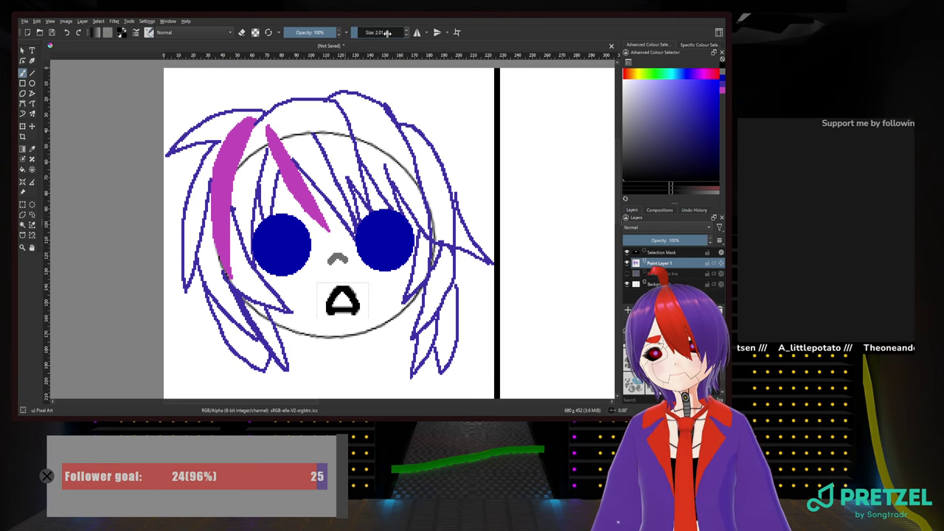
double_click(387, 33)
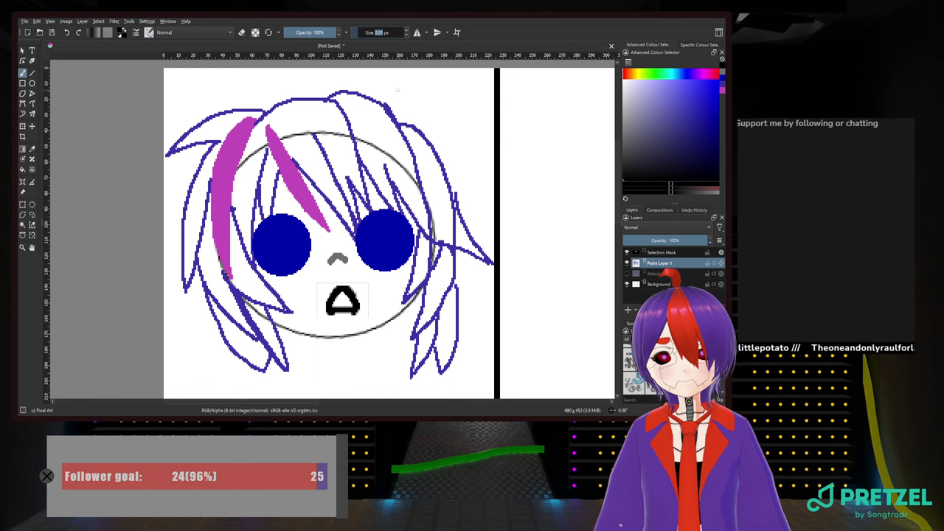
scroll(393, 87, down, 3)
text(22)
key(Return)
scroll(308, 88, up, 2)
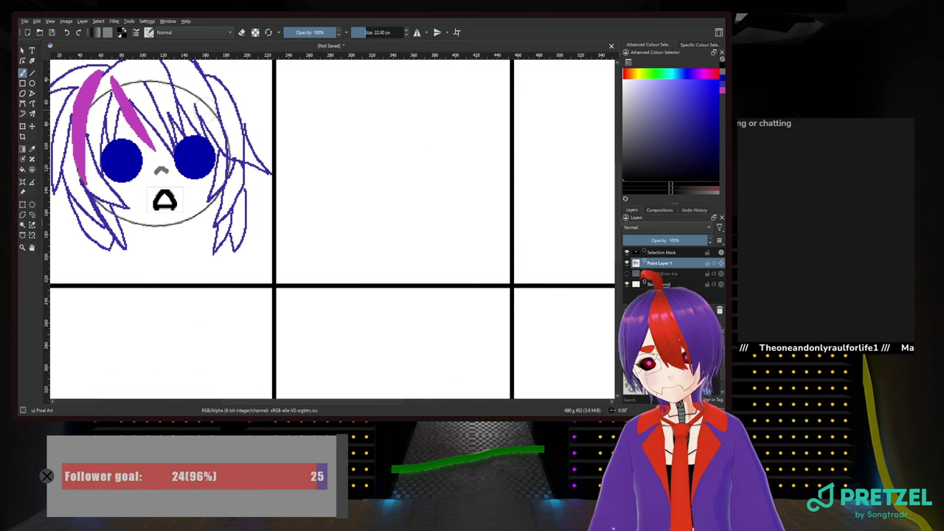
double_click(381, 32)
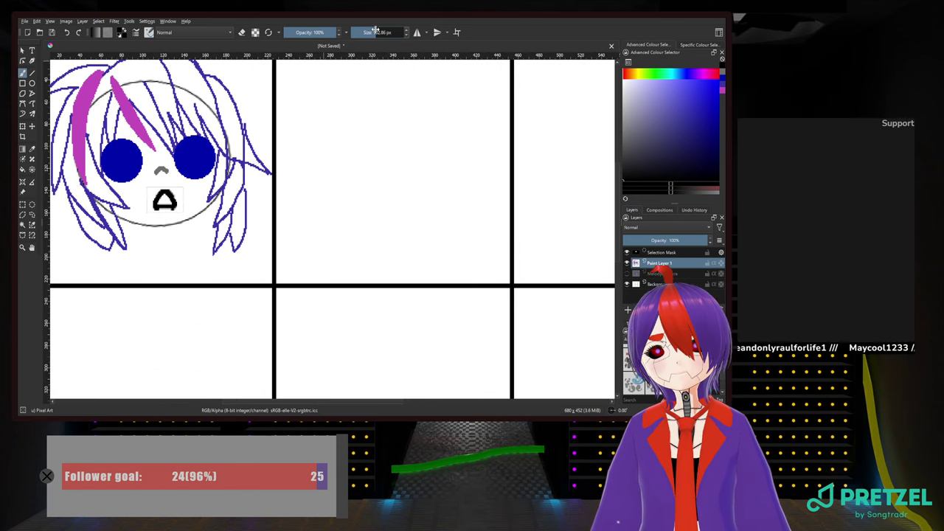
text(2)
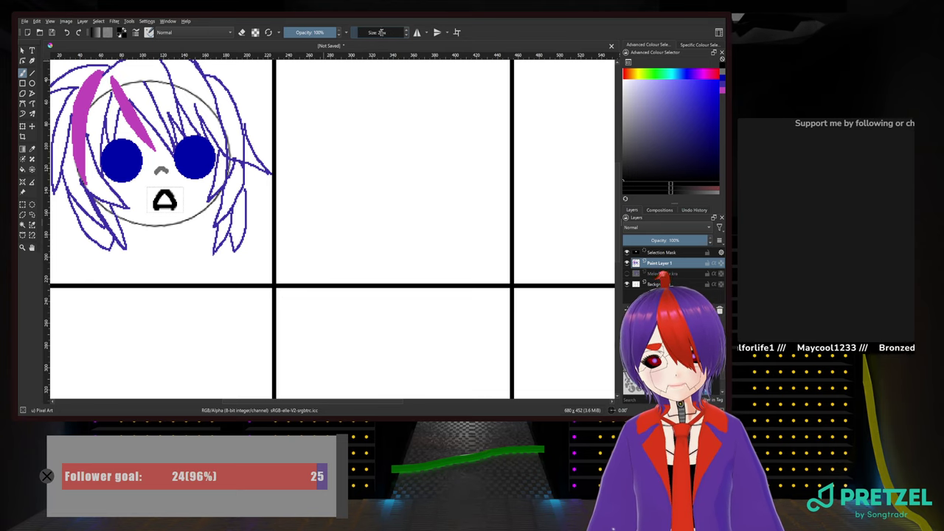
key(Return)
scroll(215, 214, up, 3)
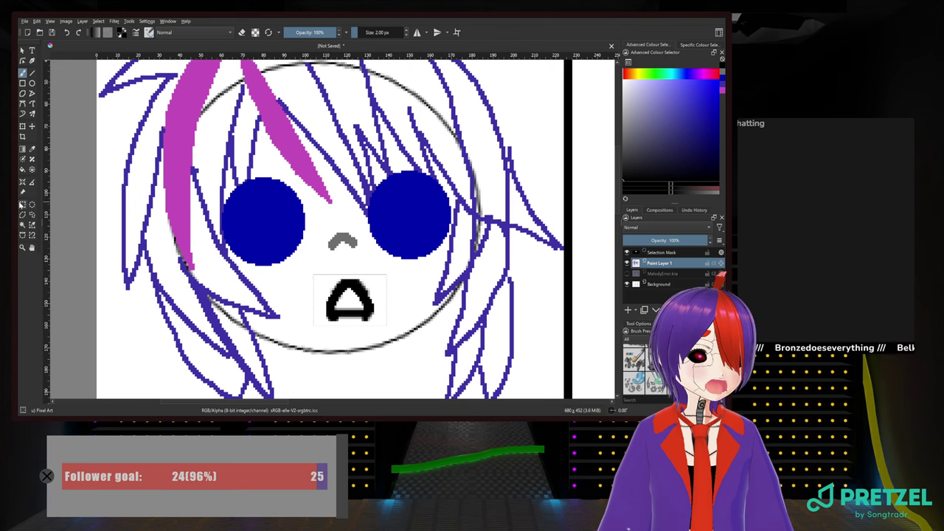
click(22, 204)
click(203, 224)
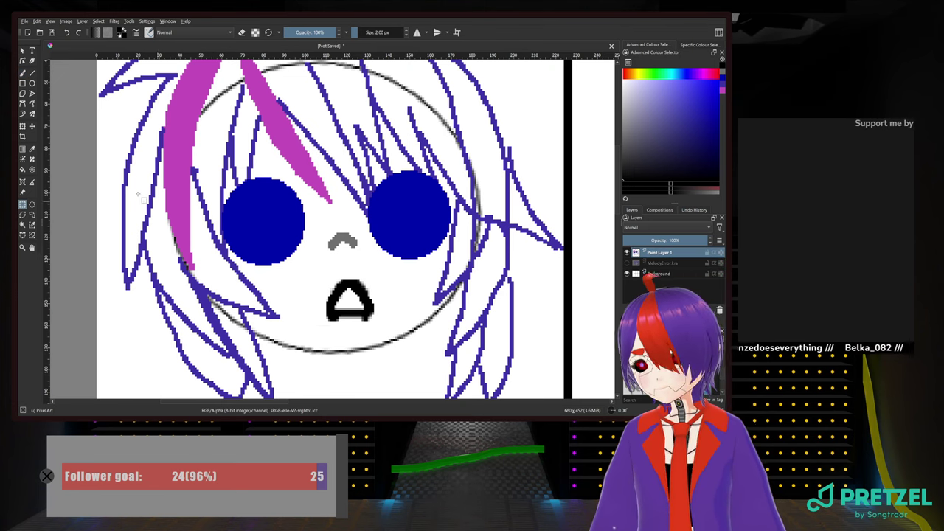
Change the brush color to white and paint a short vertical 2 px highlight near the left eye's upper-left edge
click(22, 73)
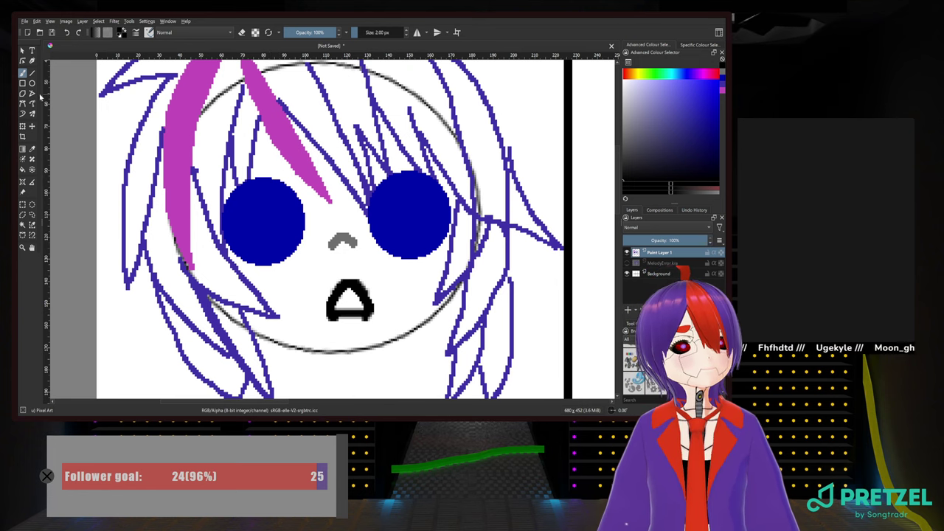
scroll(249, 213, up, 2)
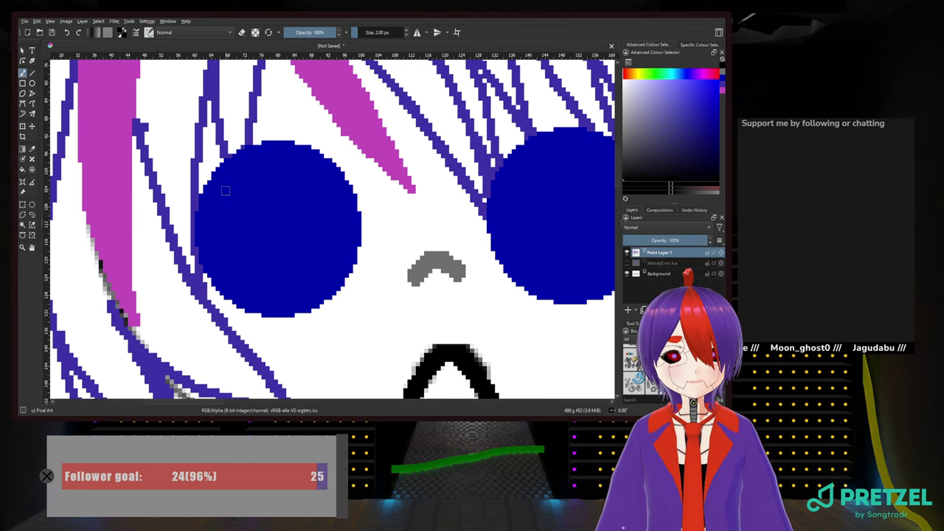
drag(227, 176, 228, 195)
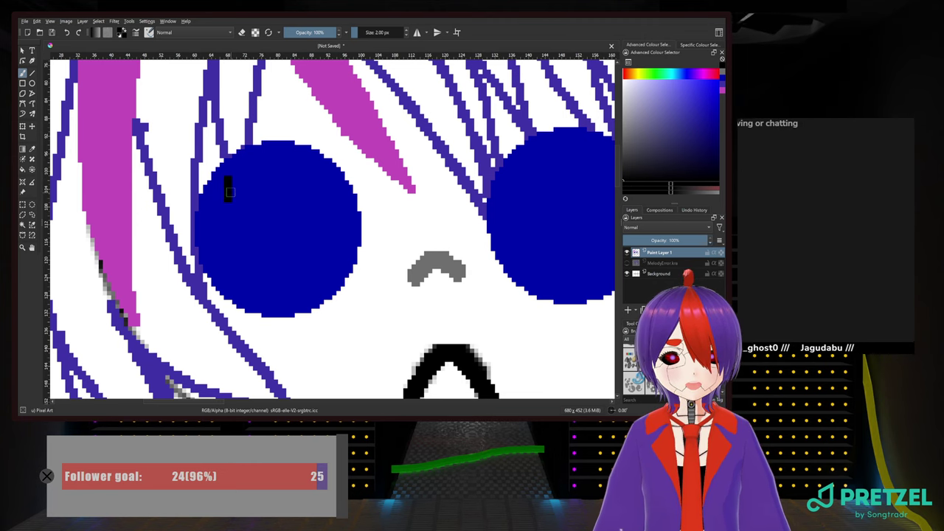
key(ctrl+z)
right_click(307, 180)
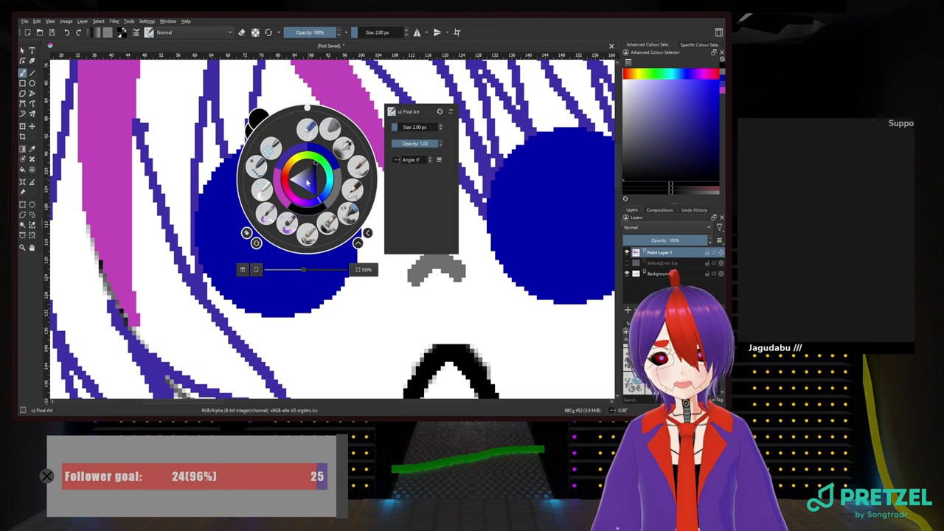
click(296, 181)
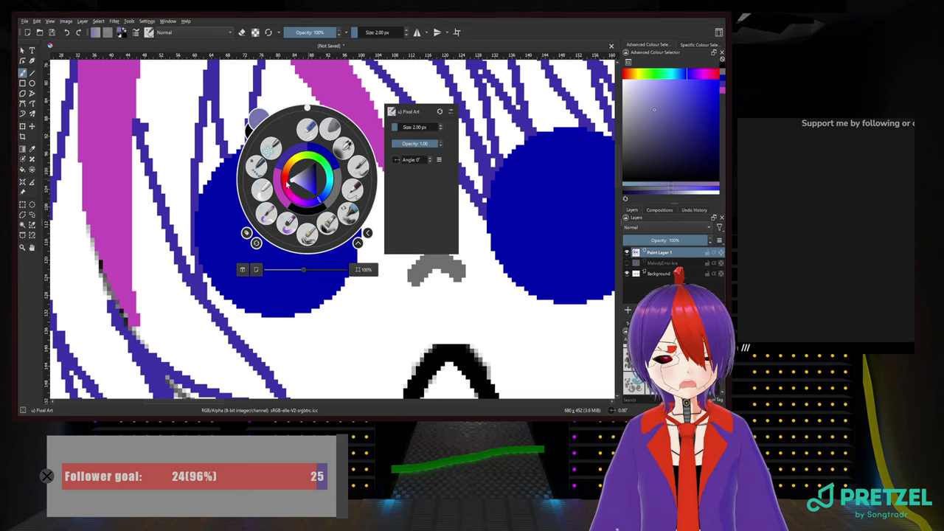
click(220, 204)
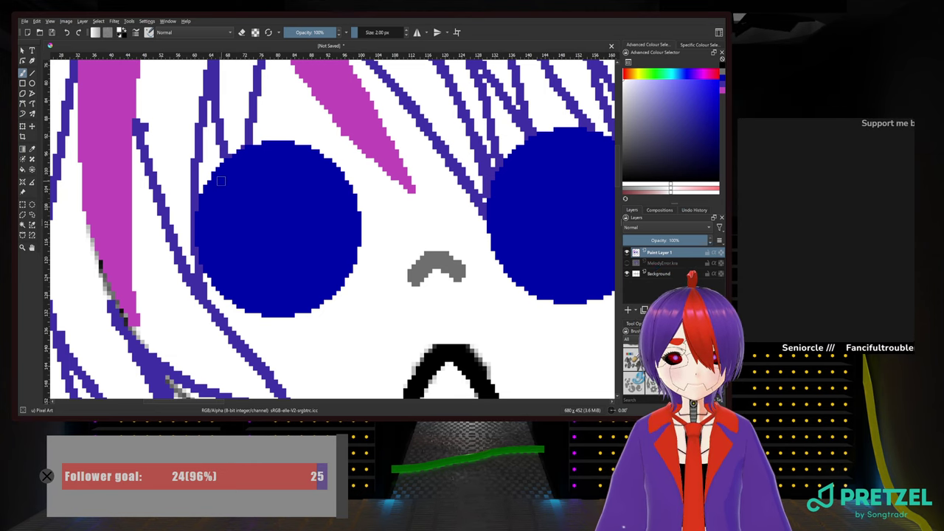
drag(222, 182, 224, 200)
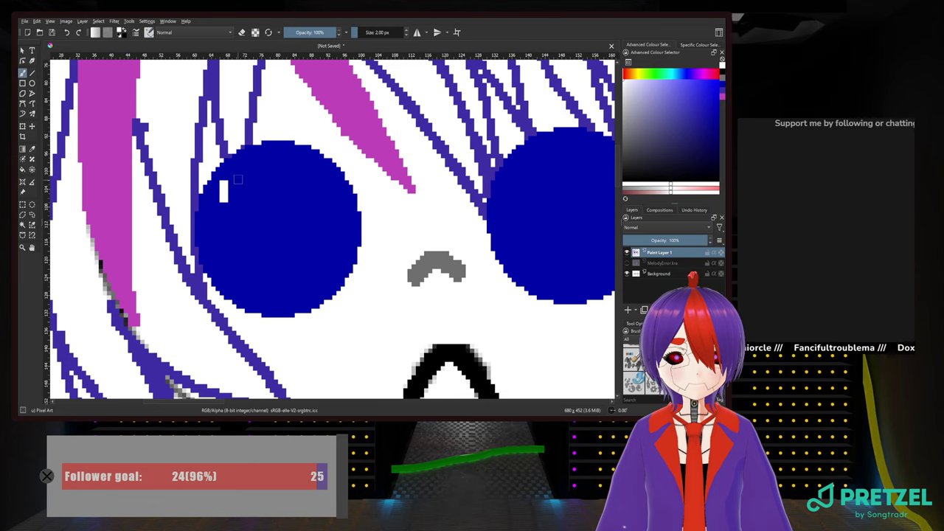
drag(247, 160, 248, 176)
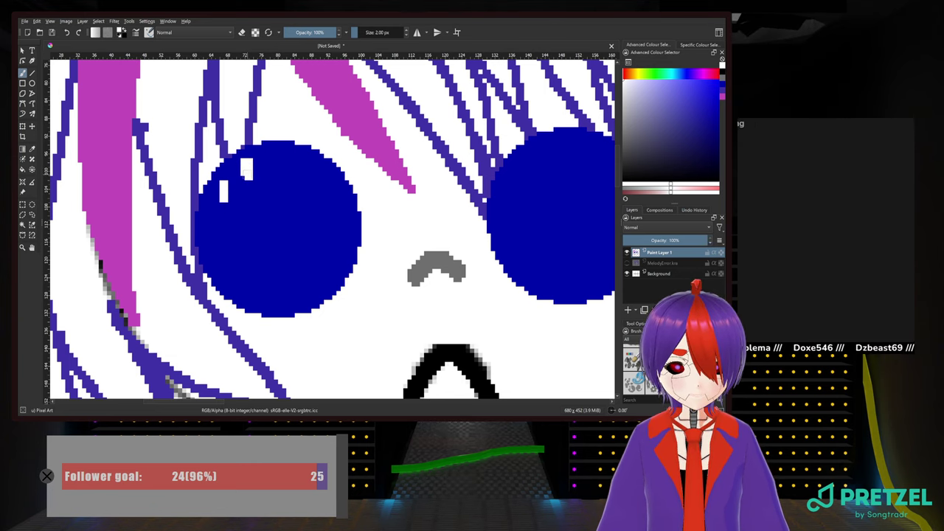
key(ctrl+z)
key(ctrl+z)
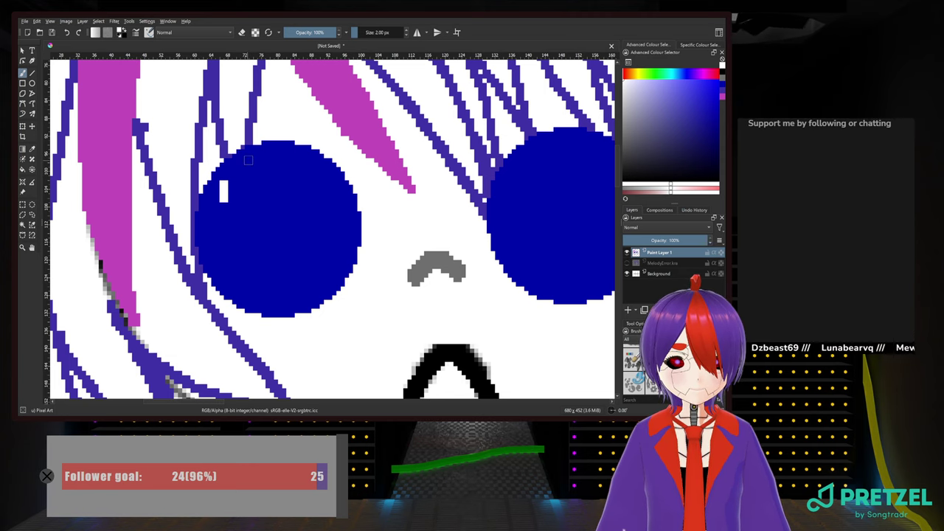
drag(249, 157, 249, 163)
key(ctrl+z)
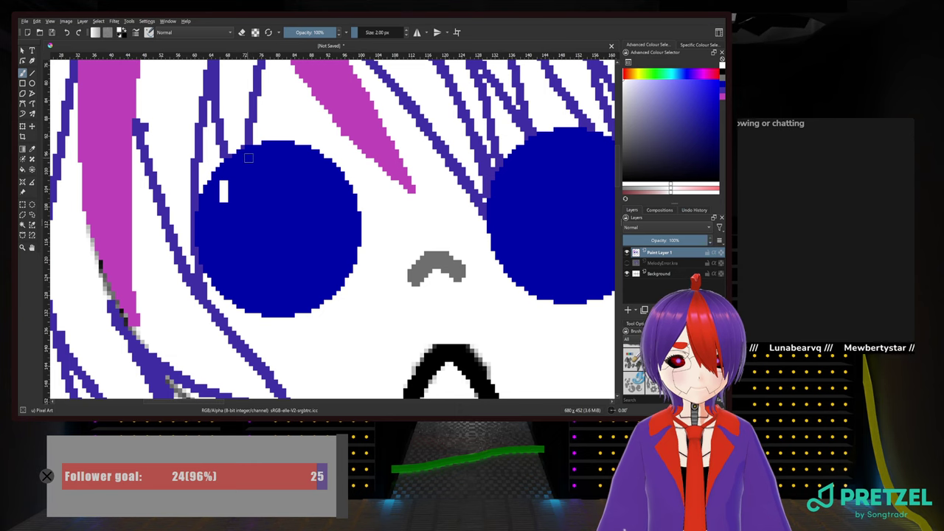
click(250, 158)
drag(251, 158, 252, 177)
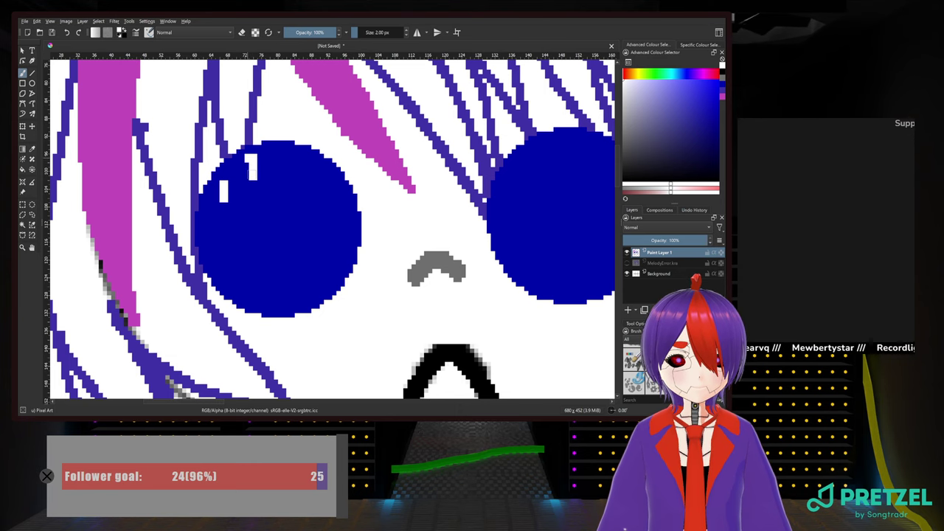
key(ctrl+z)
key(ctrl+z)
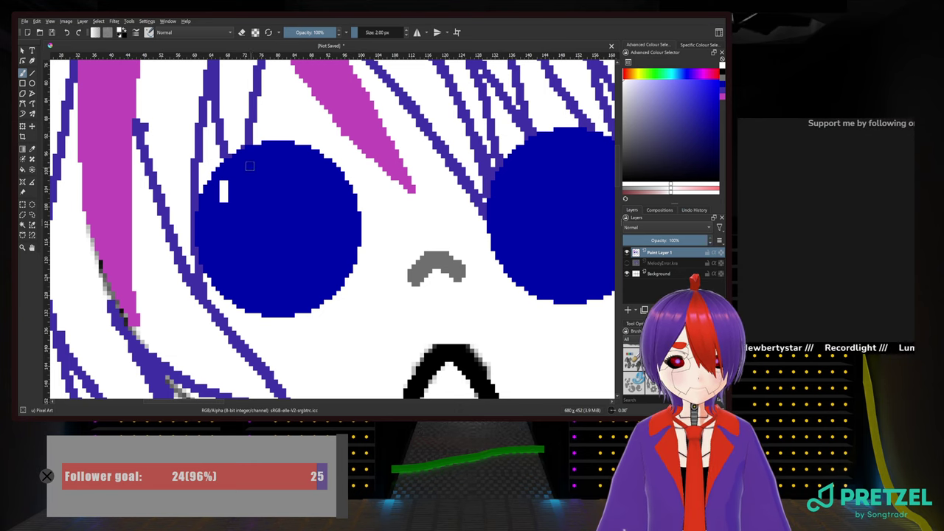
Paint the white pixel digits 1101 in a row across the top of the left eye with the 2 px brush
click(250, 158)
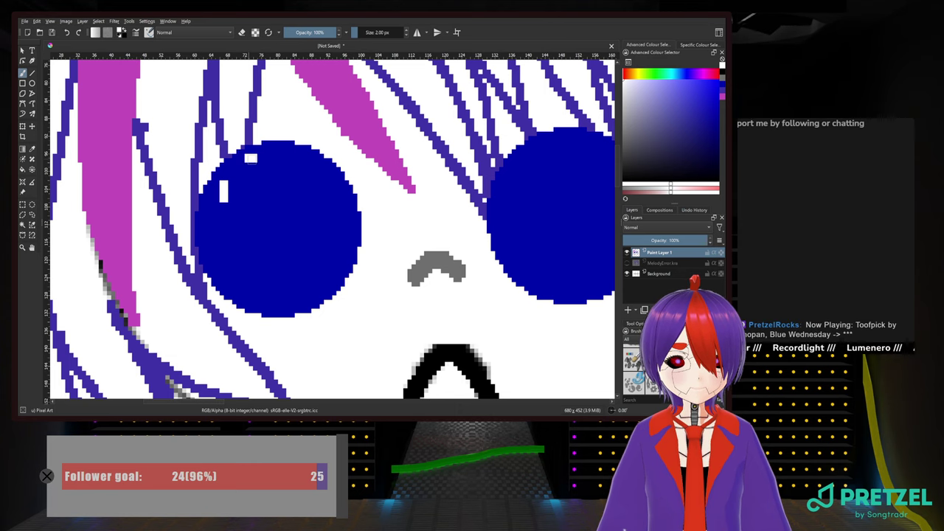
drag(251, 157, 253, 170)
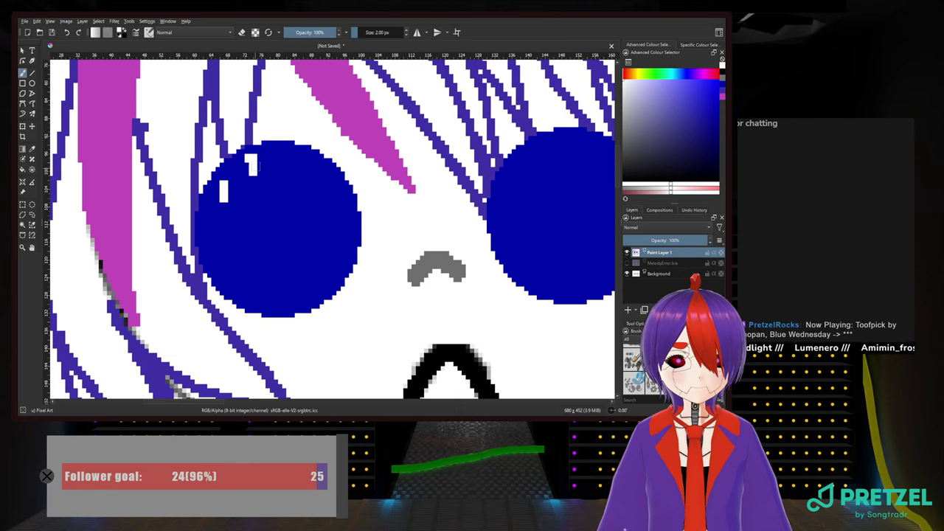
click(266, 158)
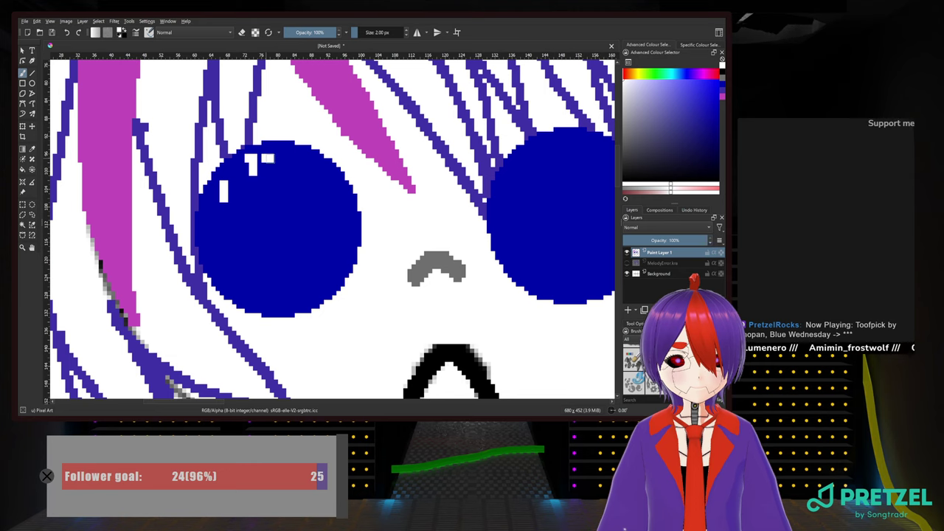
drag(270, 162, 270, 173)
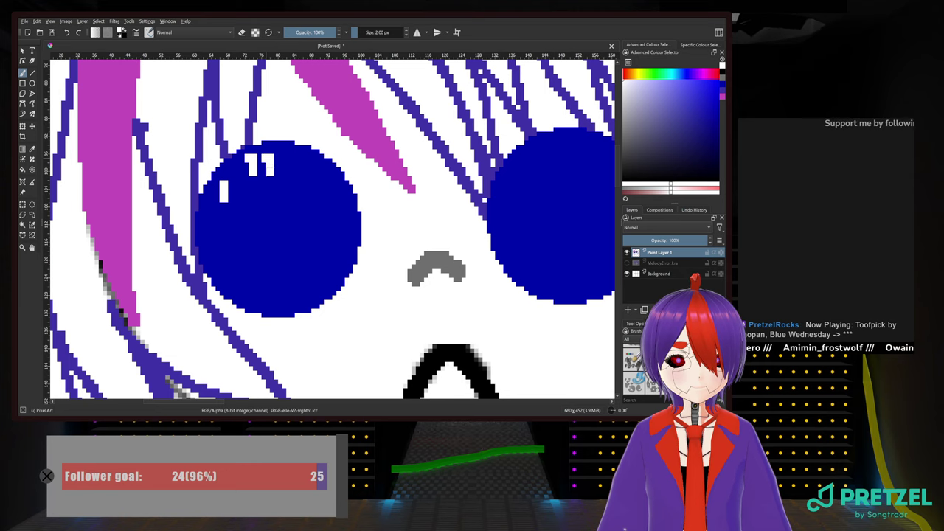
click(284, 158)
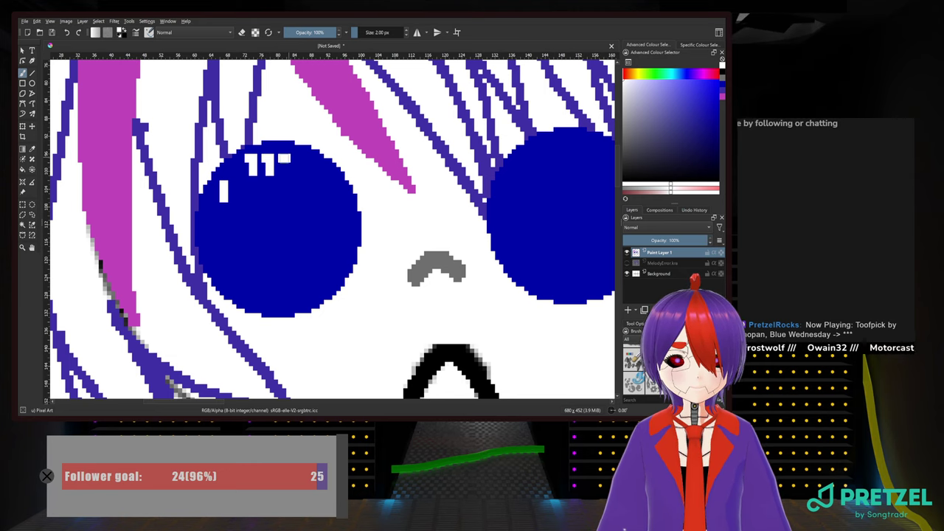
drag(284, 158, 281, 171)
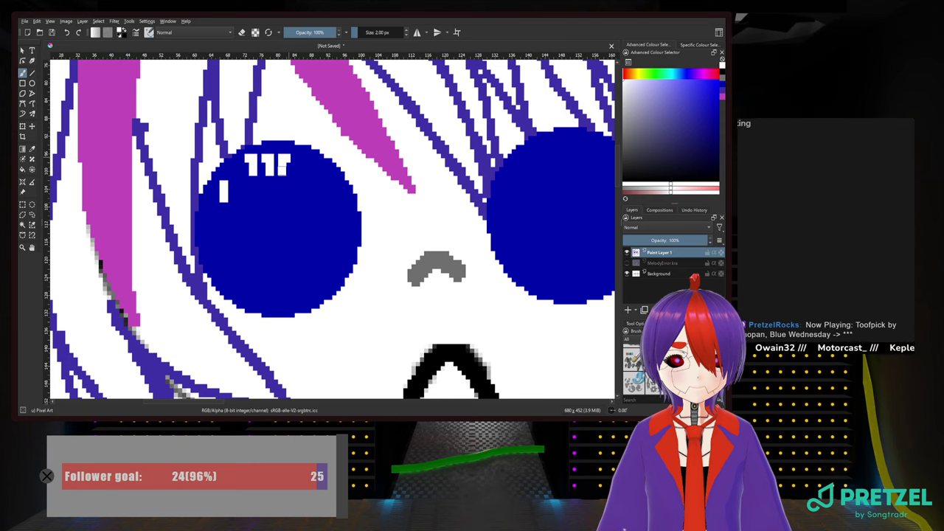
click(291, 170)
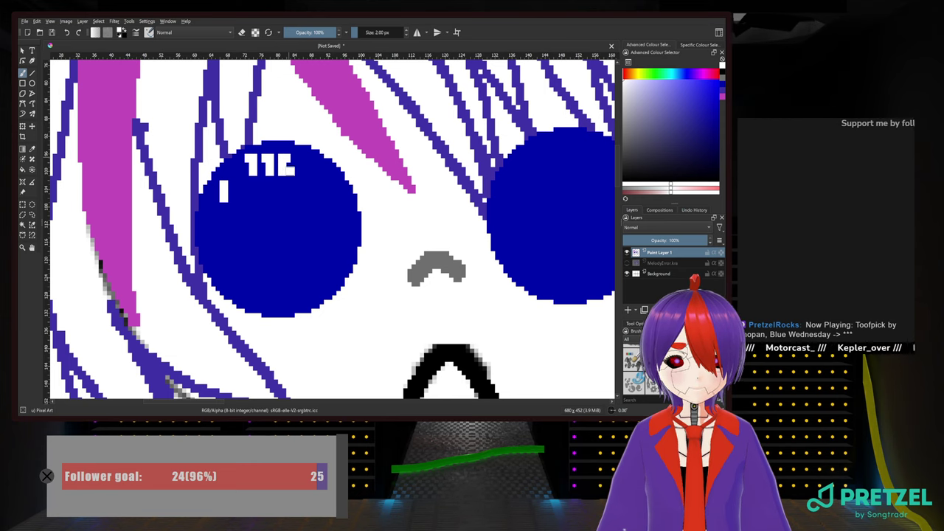
drag(295, 173, 297, 158)
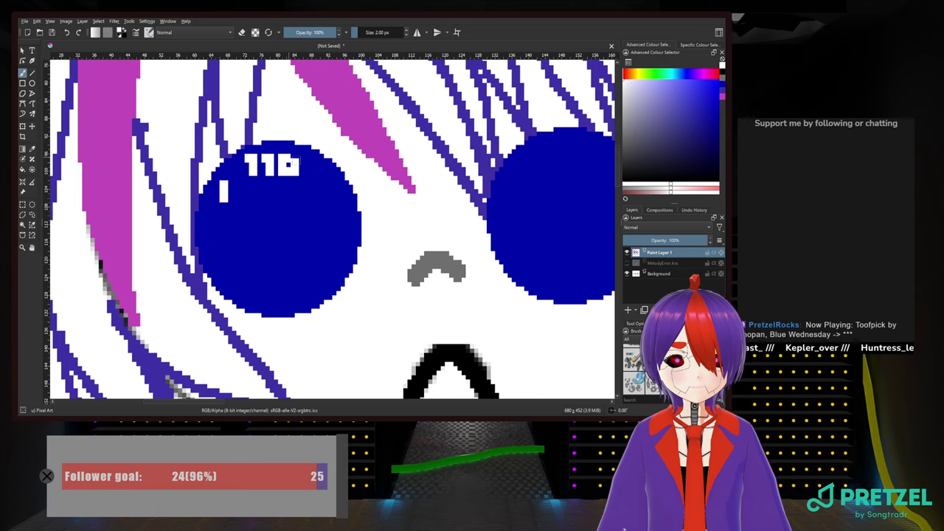
click(307, 158)
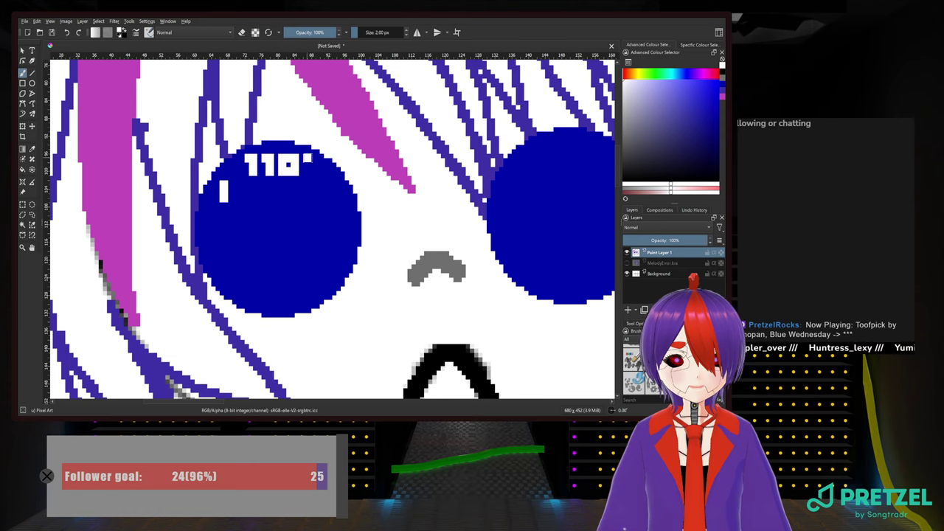
drag(310, 157, 311, 177)
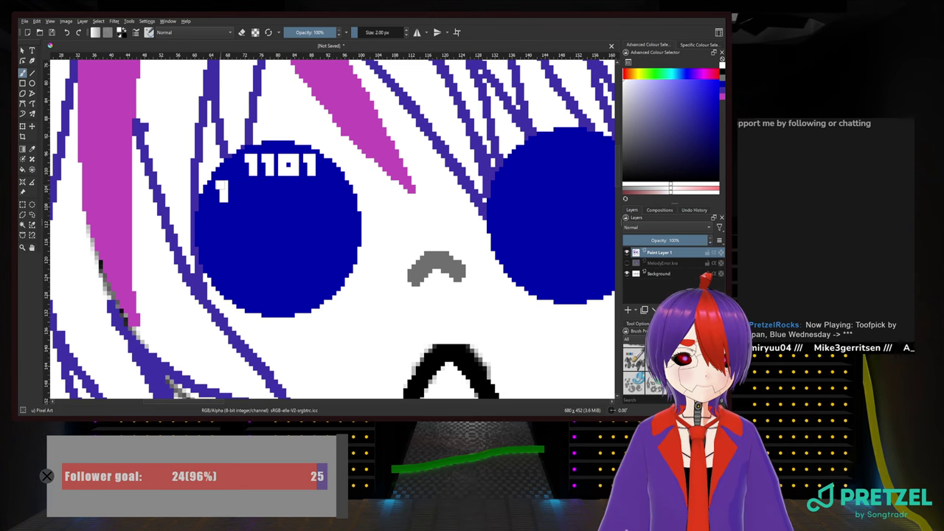
Complete a second row of white pixel digits reading 101010 in the left eye, starting from the existing vertical highlight stroke
mouse_move(235, 183)
mouse_down()
mouse_move(244, 199)
mouse_move(252, 187)
mouse_up()
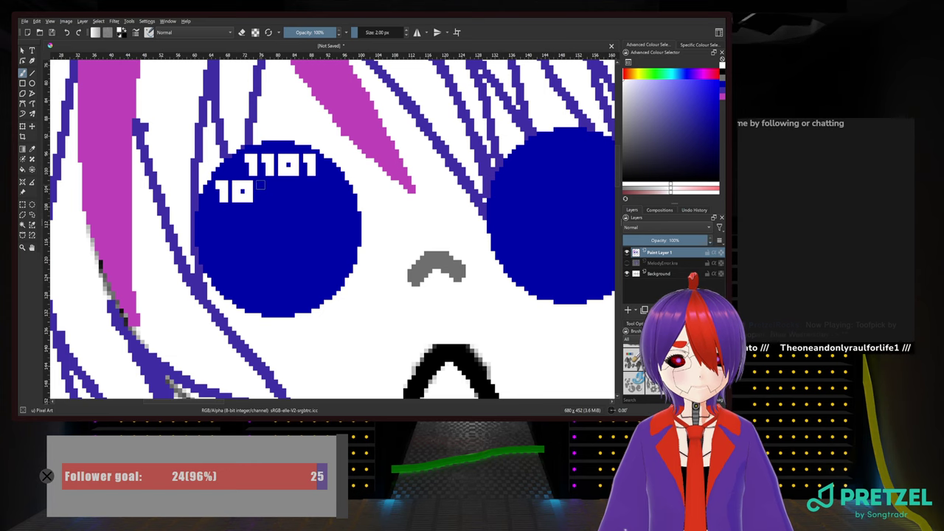
mouse_move(258, 185)
mouse_down()
mouse_move(269, 185)
mouse_move(267, 201)
mouse_move(279, 200)
mouse_up()
key(ctrl+z)
key(ctrl+z)
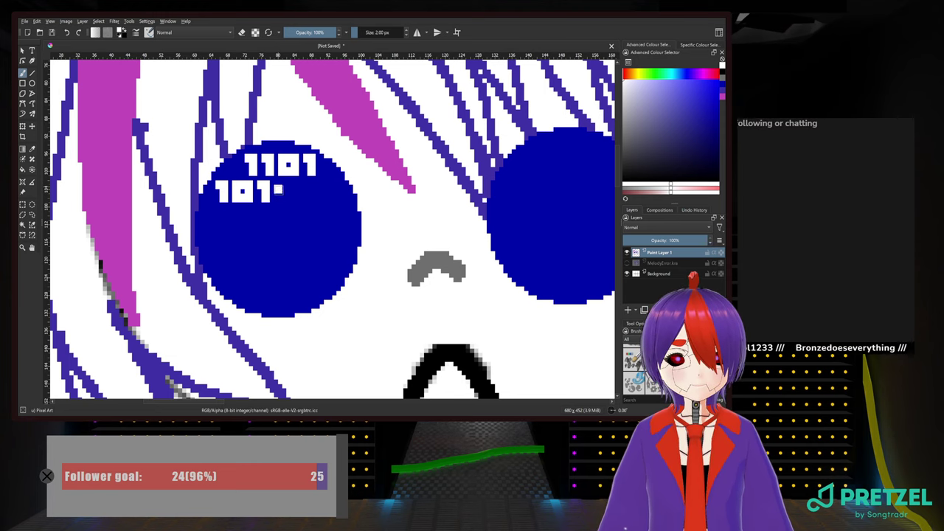
mouse_move(281, 201)
mouse_down()
mouse_move(294, 200)
mouse_move(292, 185)
mouse_move(280, 183)
mouse_up()
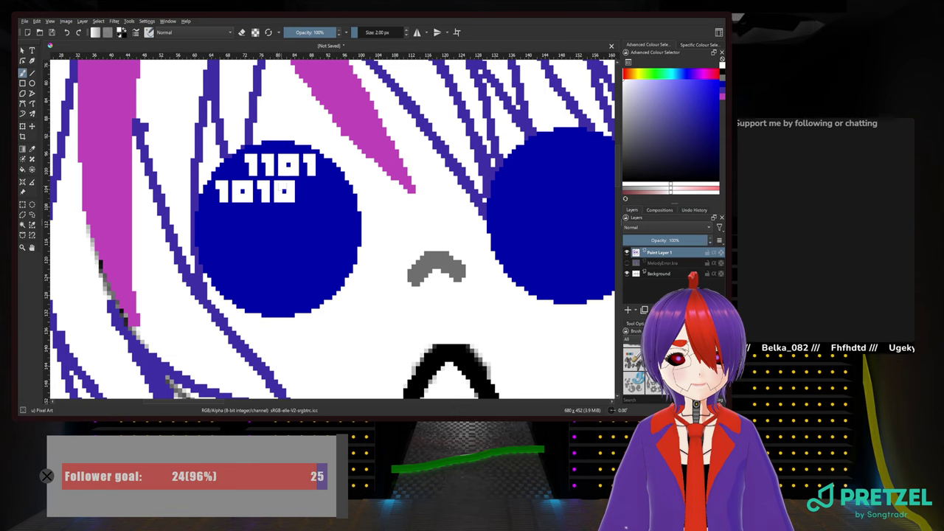
click(303, 186)
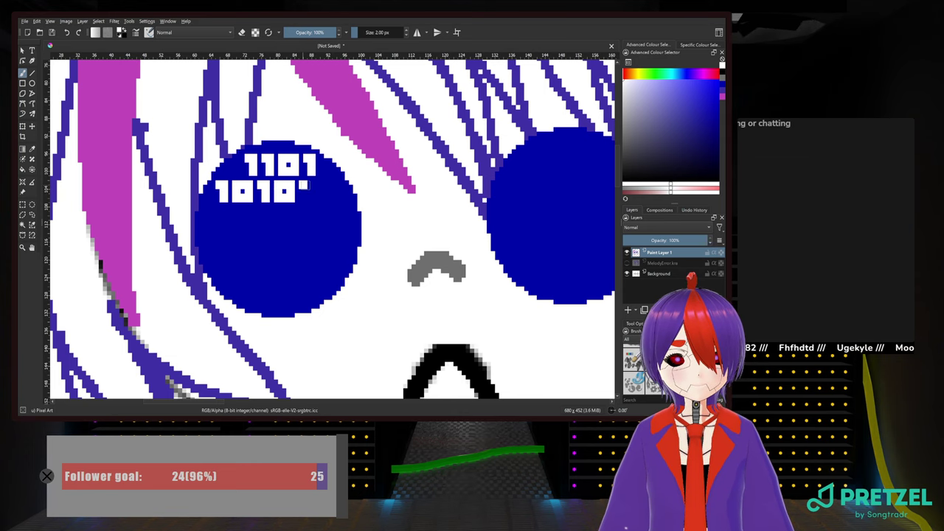
drag(307, 184, 307, 196)
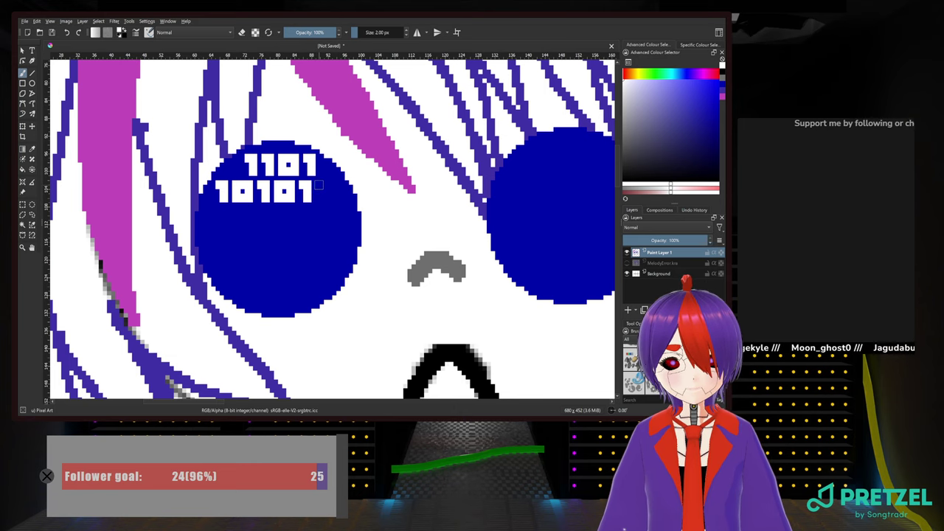
drag(326, 185, 332, 186)
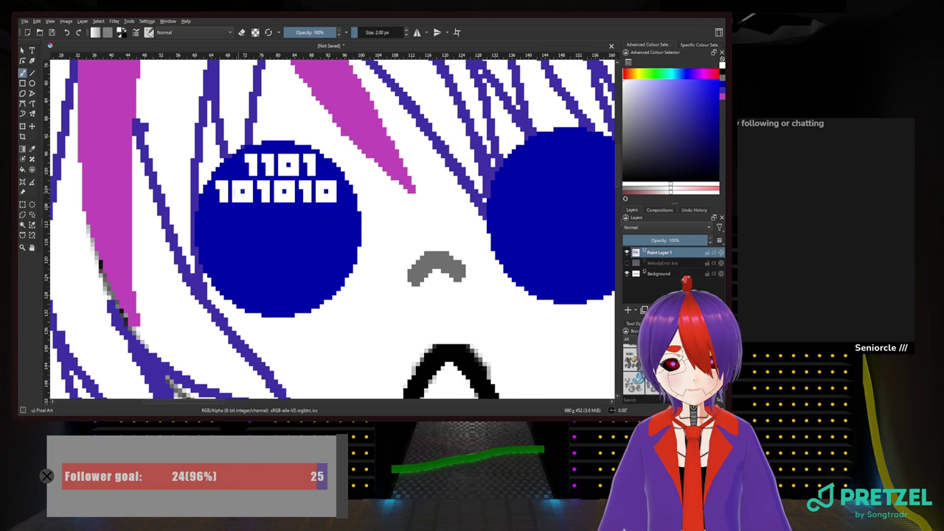
Paint a third row of white pixel digits reading 1000110 across the middle of the left eye
click(206, 211)
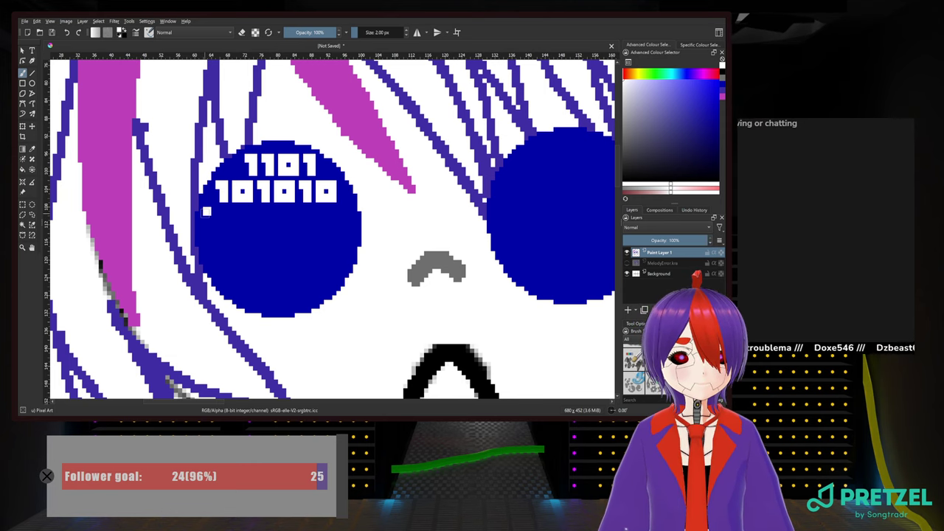
click(202, 211)
mouse_move(206, 212)
mouse_down()
mouse_move(207, 222)
mouse_move(231, 224)
mouse_move(233, 209)
mouse_move(220, 209)
mouse_up()
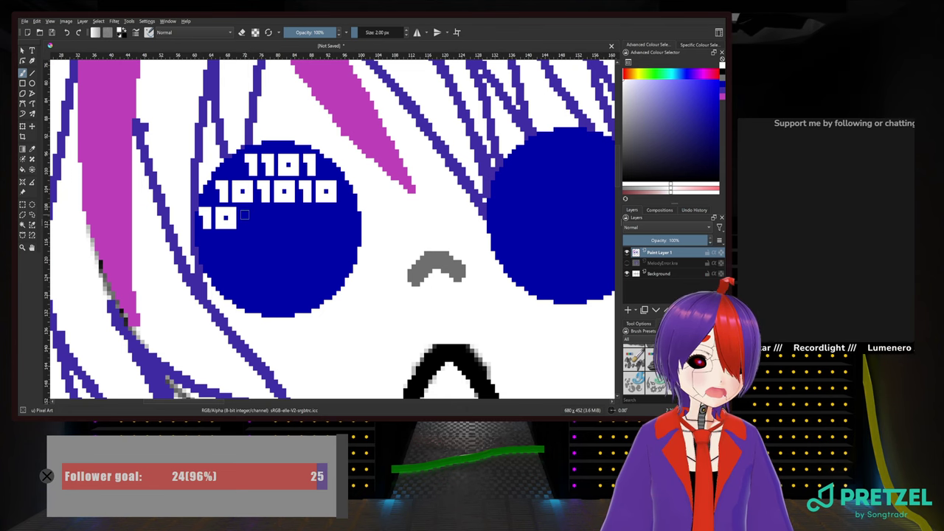
mouse_move(245, 211)
mouse_down()
mouse_move(245, 226)
mouse_move(258, 226)
mouse_move(258, 209)
mouse_move(249, 210)
mouse_move(271, 226)
mouse_move(284, 226)
mouse_move(285, 209)
mouse_move(296, 212)
mouse_up()
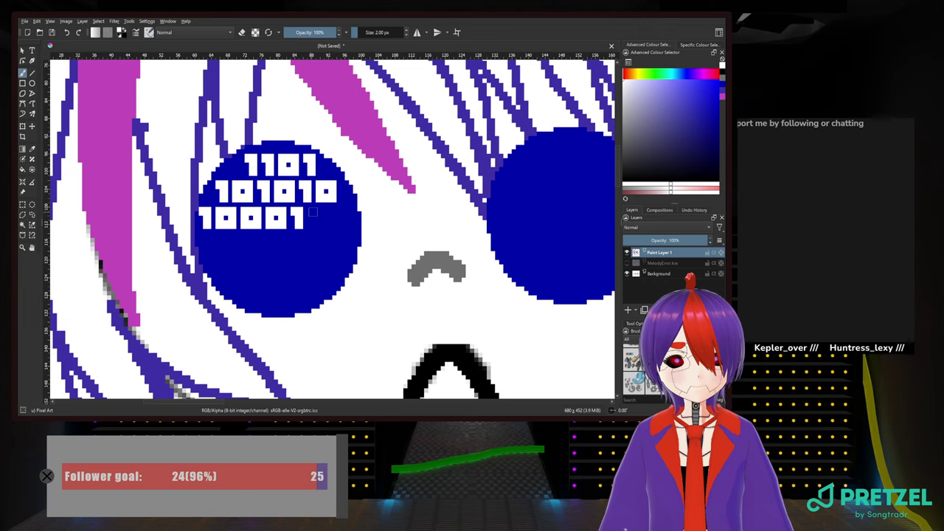
mouse_move(311, 212)
mouse_down()
mouse_move(315, 228)
mouse_move(332, 223)
mouse_up()
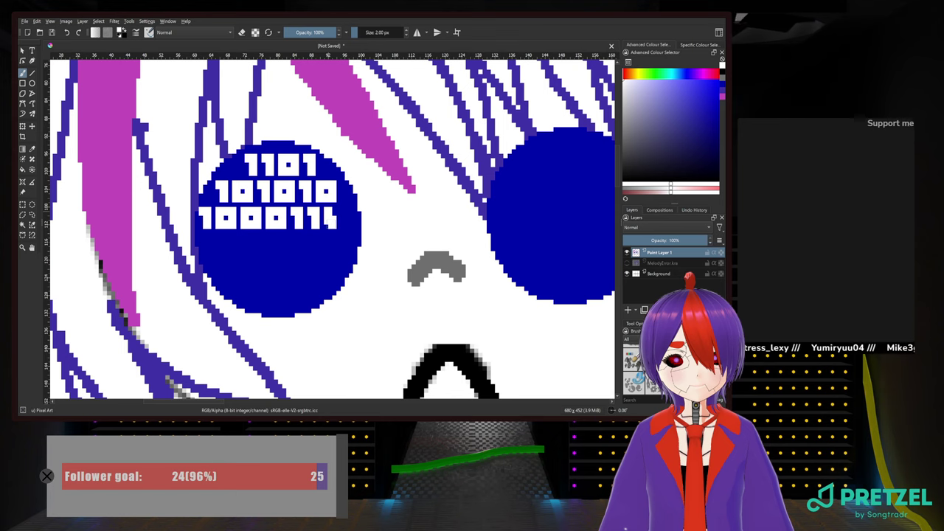
key(ctrl+z)
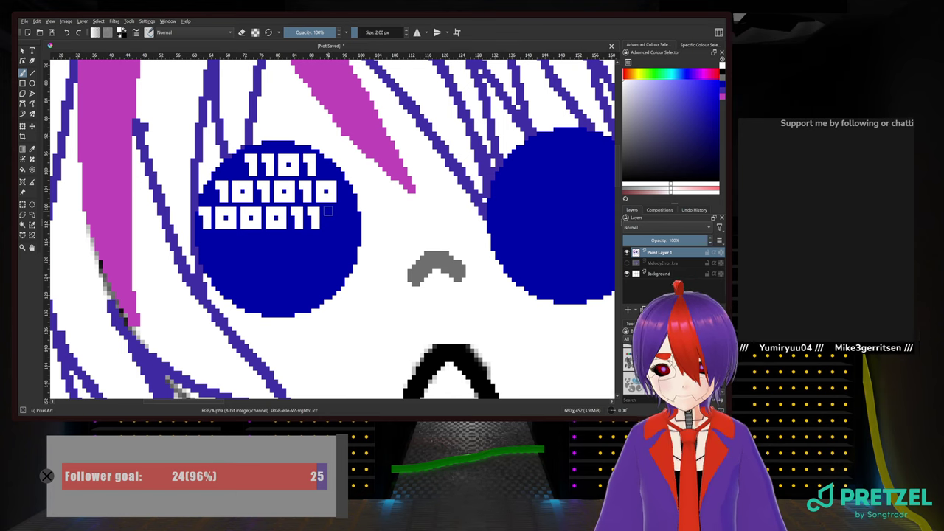
mouse_move(328, 212)
mouse_down()
mouse_move(328, 225)
mouse_move(342, 215)
mouse_up()
drag(341, 212, 335, 212)
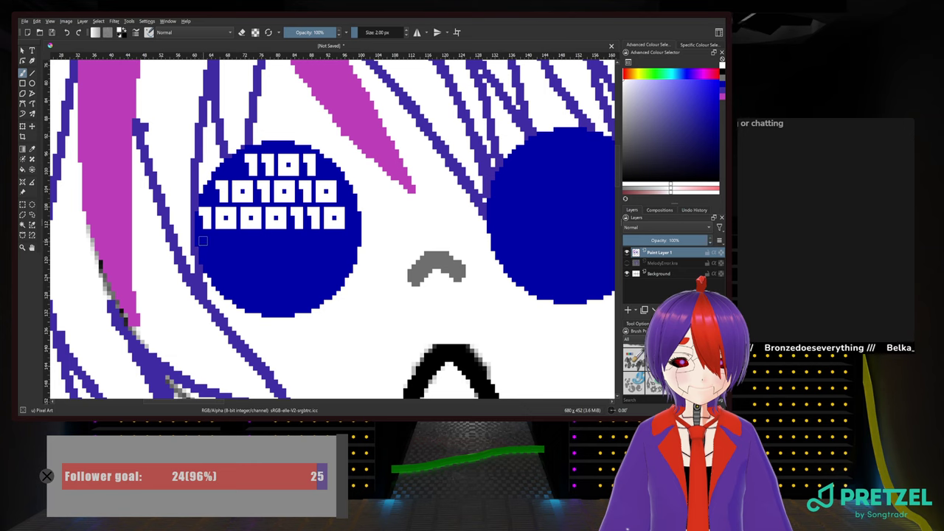
Paint a fourth row in the left eye with a cut-off digit at its left edge followed by the white pixel digits 111010
drag(200, 238, 209, 237)
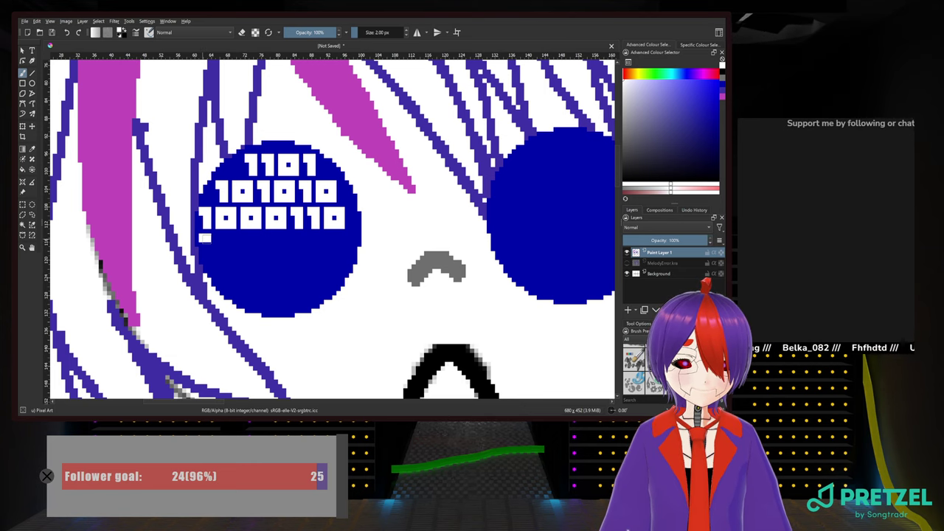
click(199, 238)
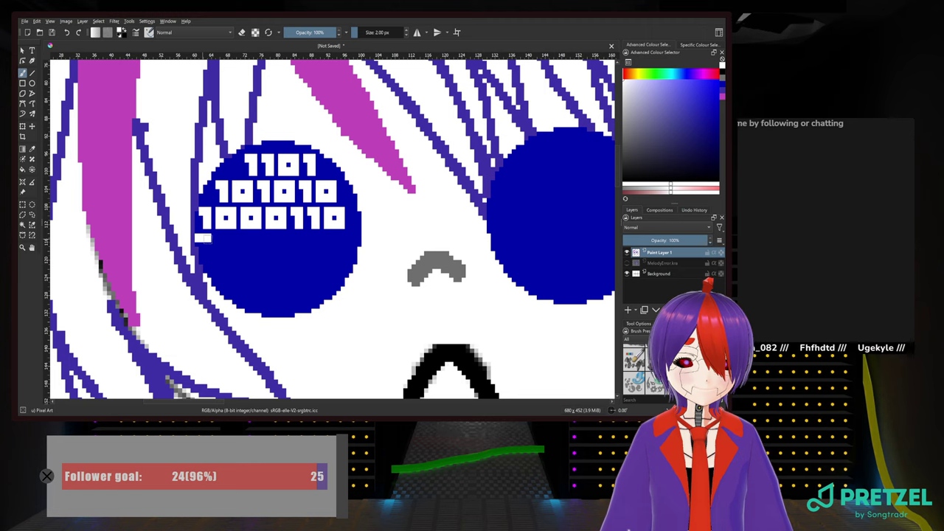
drag(208, 239, 208, 255)
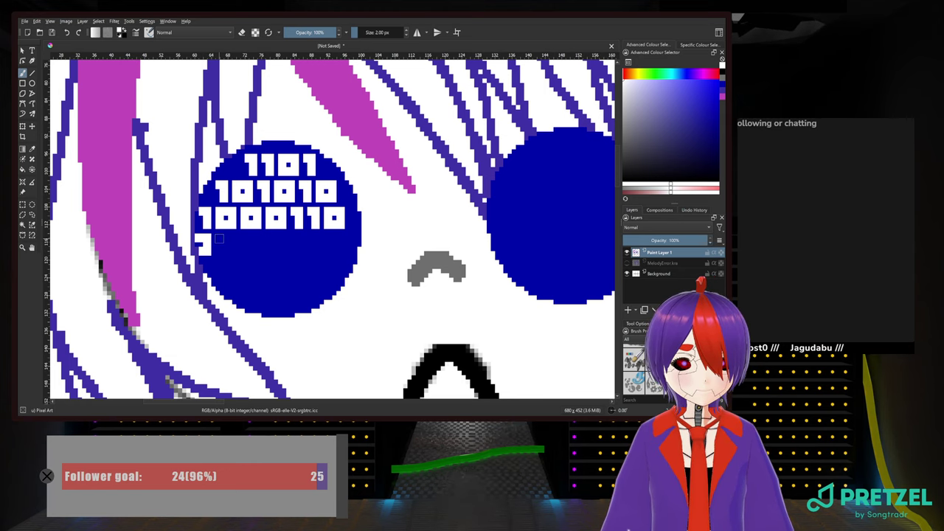
drag(220, 239, 225, 255)
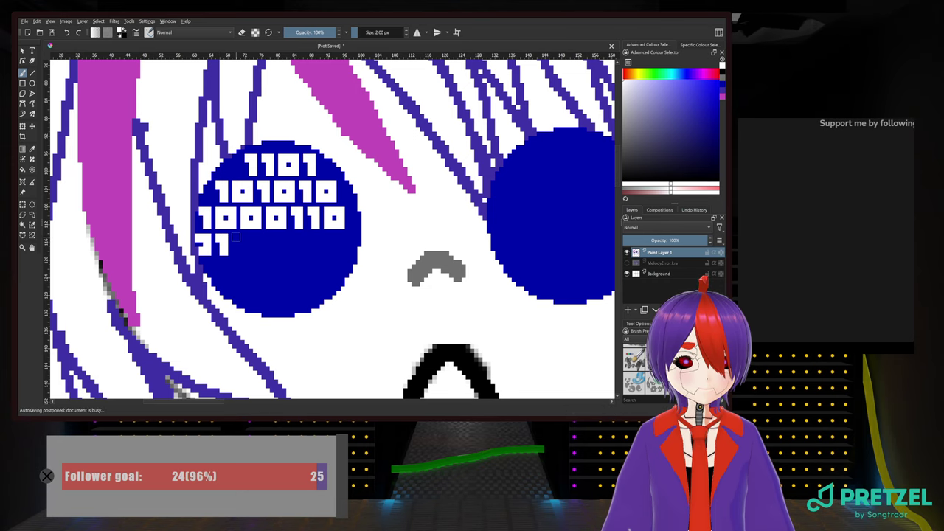
drag(240, 237, 240, 254)
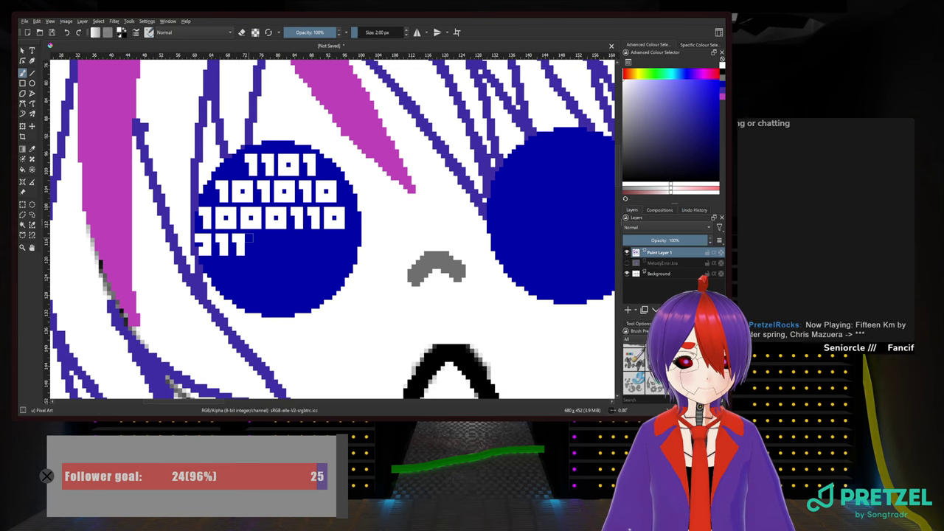
drag(253, 237, 257, 252)
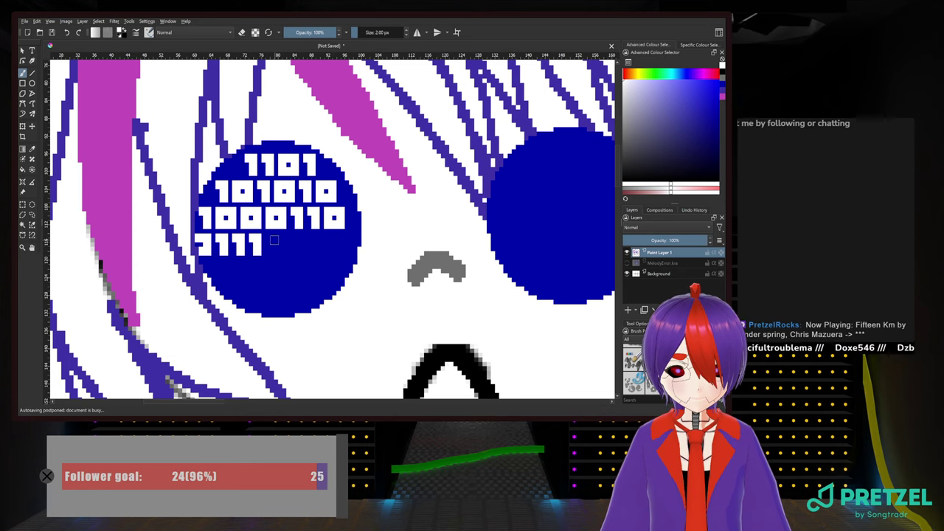
mouse_move(269, 236)
mouse_down()
mouse_move(278, 255)
mouse_move(287, 255)
mouse_move(286, 239)
mouse_move(274, 236)
mouse_move(300, 238)
mouse_move(299, 253)
mouse_move(315, 243)
mouse_move(315, 255)
mouse_move(328, 252)
mouse_move(327, 234)
mouse_up()
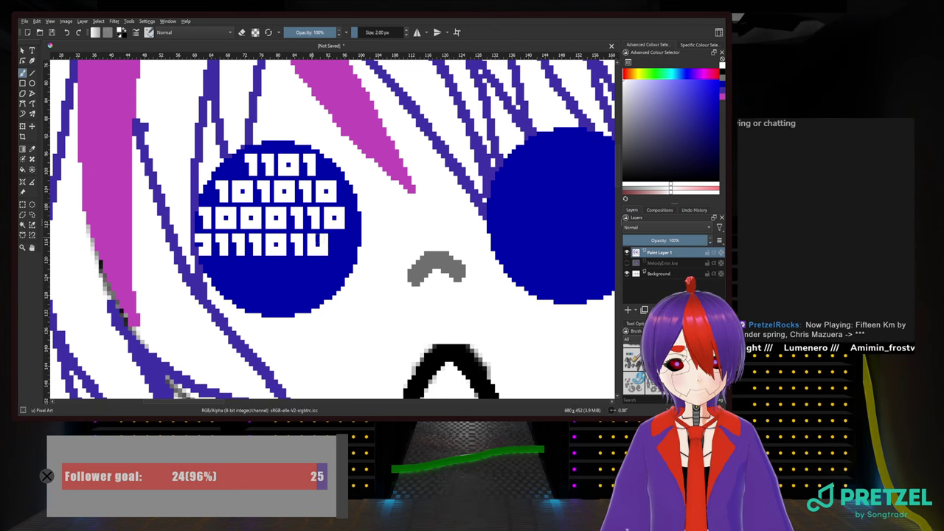
click(319, 238)
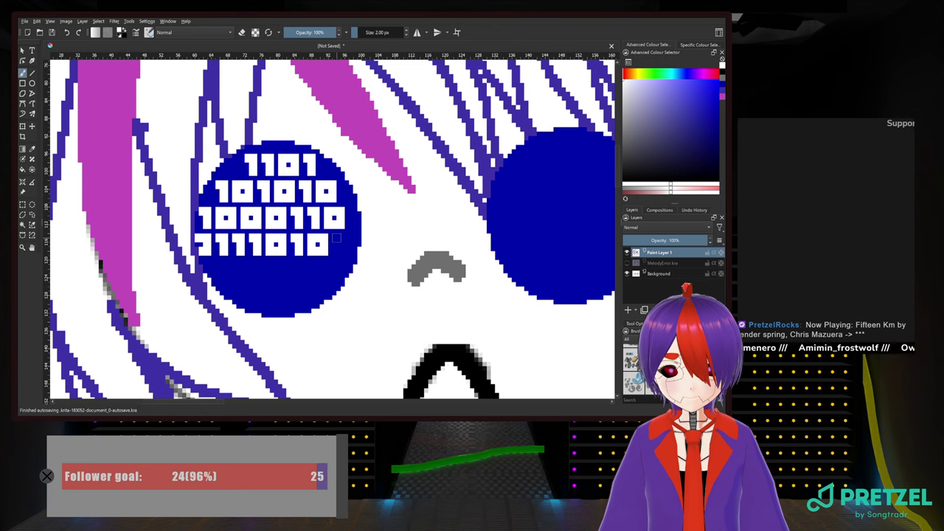
End the left eye's fourth row with a white pixel 1 and begin a fifth row with the digits 010
click(340, 238)
drag(340, 234, 341, 255)
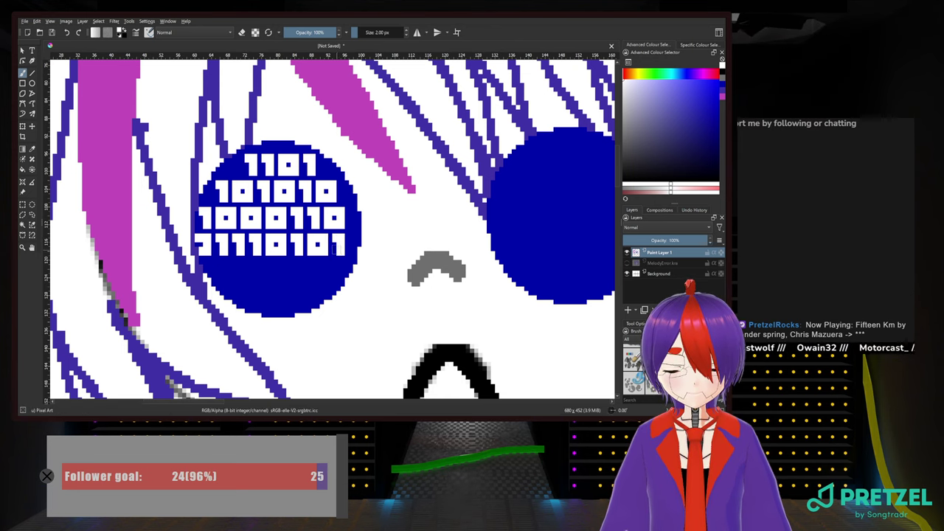
click(220, 264)
click(224, 264)
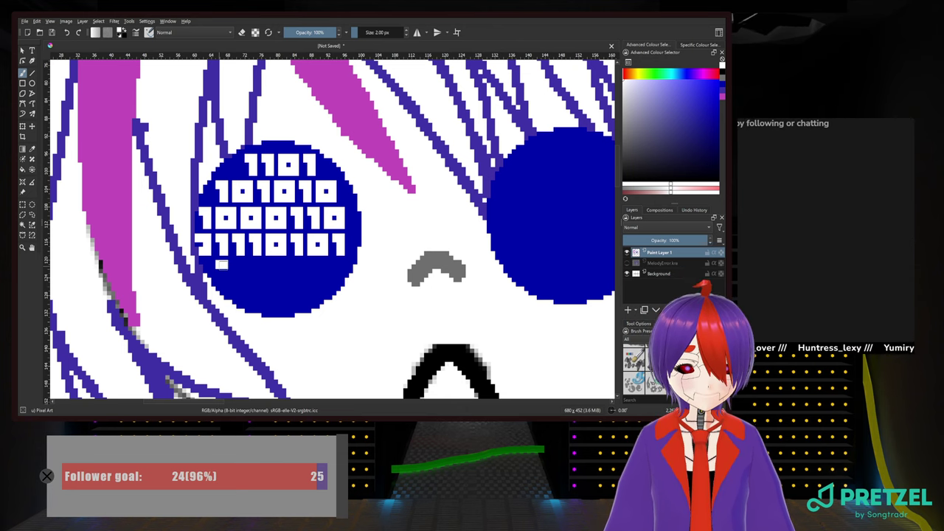
click(229, 264)
mouse_move(227, 264)
mouse_down()
mouse_move(232, 278)
mouse_move(222, 278)
mouse_move(221, 271)
mouse_move(249, 270)
mouse_move(248, 278)
mouse_up()
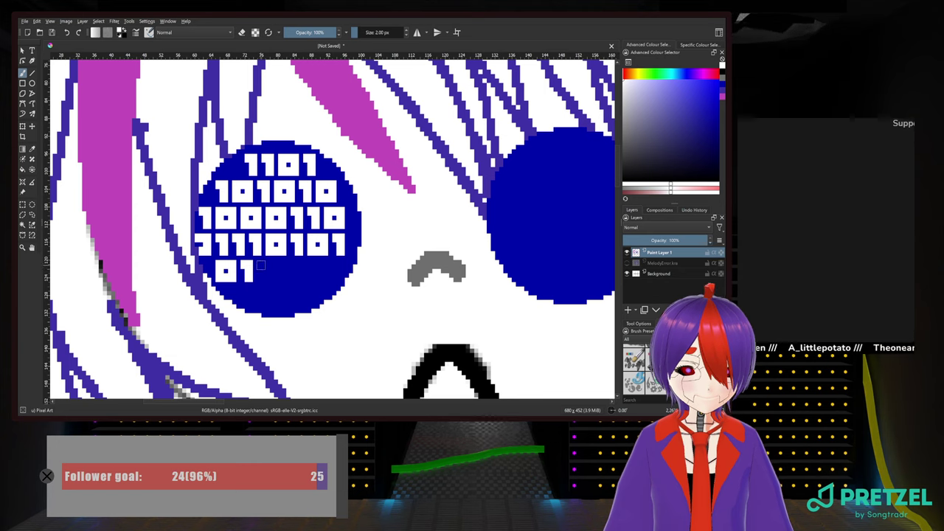
mouse_move(265, 265)
mouse_down()
mouse_move(274, 265)
mouse_move(274, 280)
mouse_move(260, 269)
mouse_up()
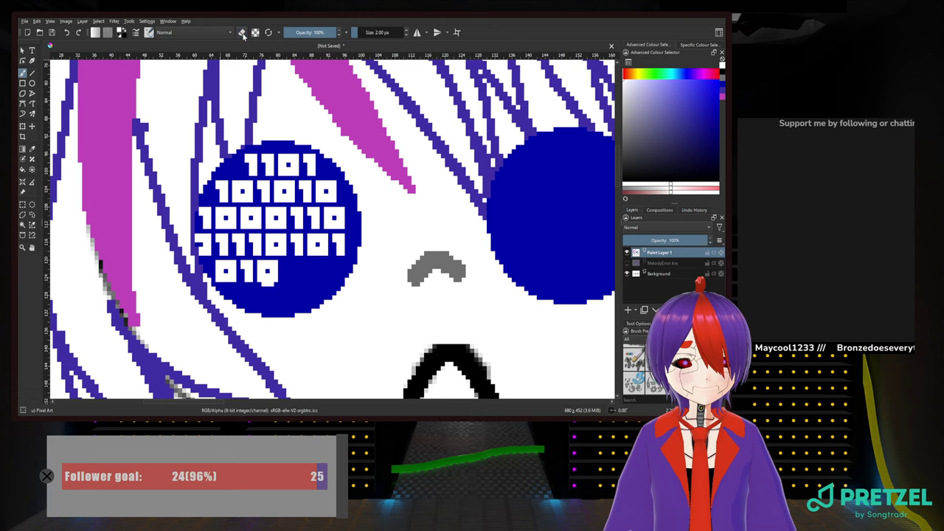
Cover the stray white pixels below the fifth row's third digit with the eye's dark blue
right_click(298, 218)
click(274, 206)
right_click(275, 208)
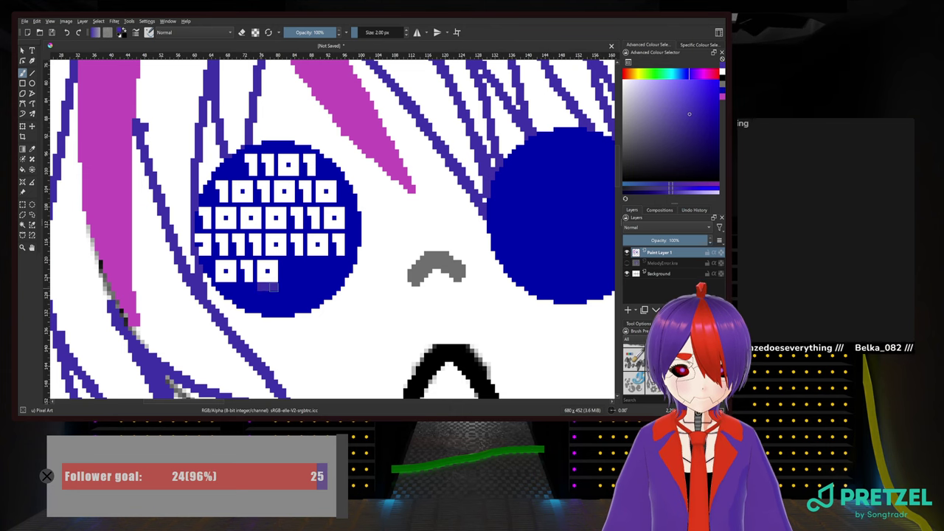
right_click(275, 289)
click(277, 256)
right_click(276, 256)
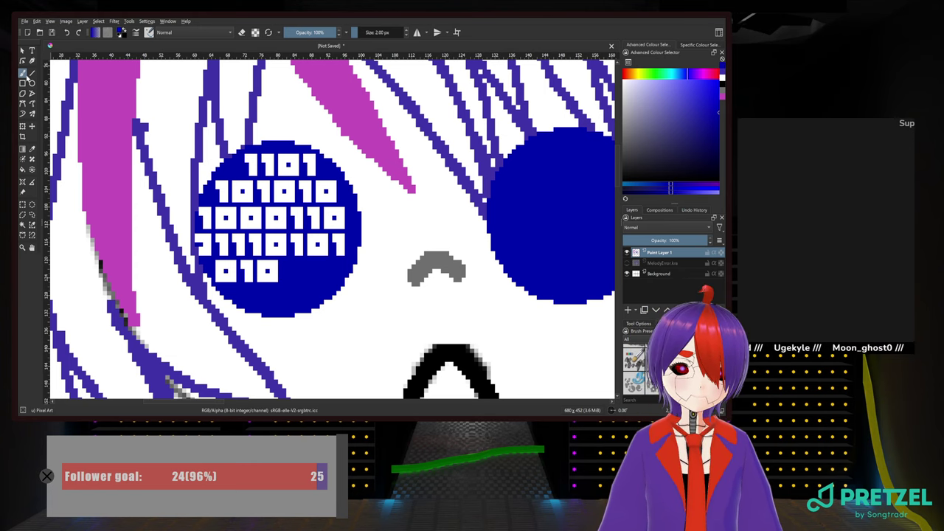
Switch the brush back to white and extend the fifth row in the left eye with the pixel digits 011
right_click(253, 159)
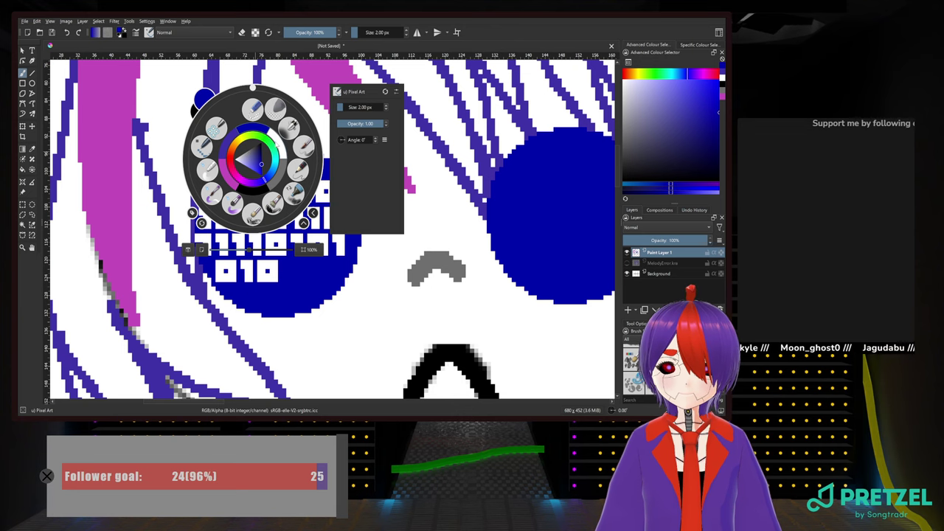
click(277, 142)
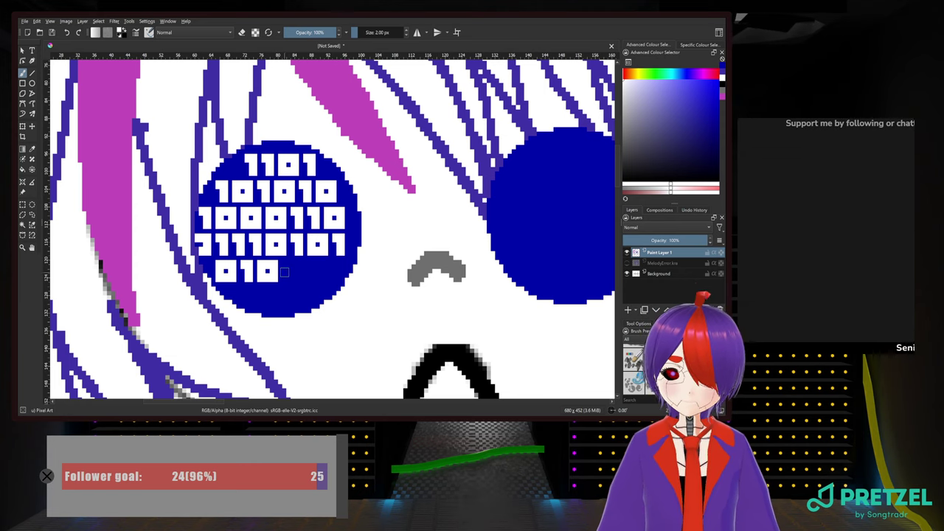
mouse_move(286, 266)
mouse_down()
mouse_move(301, 279)
mouse_move(299, 258)
mouse_up()
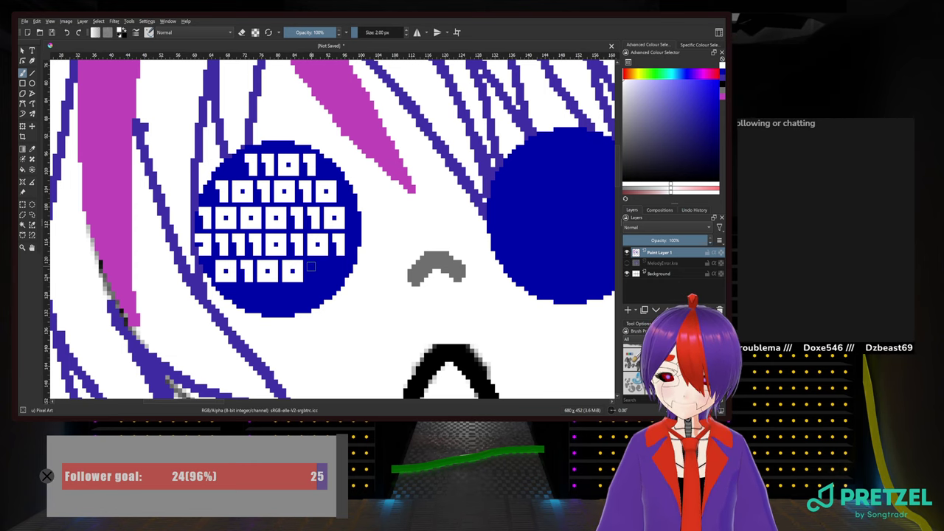
mouse_move(313, 266)
mouse_down()
mouse_move(318, 282)
mouse_move(333, 269)
mouse_move(333, 280)
mouse_up()
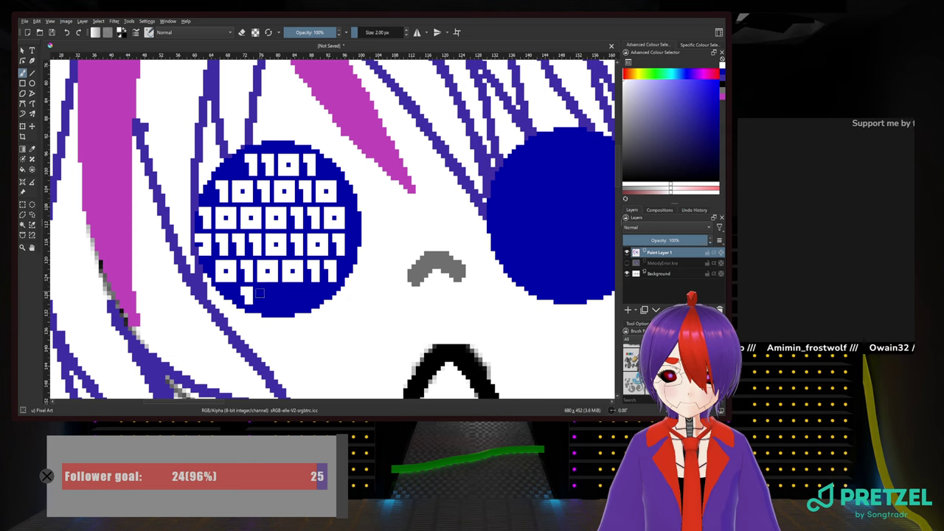
Paint the white pixel digits 110 in a sixth row at the bottom of the left eye, undoing the misplaced strokes
drag(259, 289, 260, 302)
key(ctrl+z)
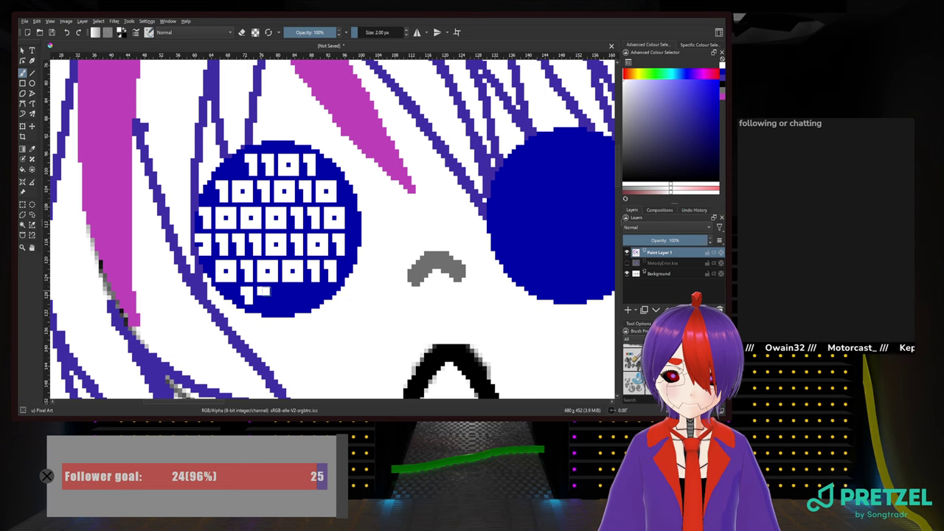
drag(262, 289, 262, 302)
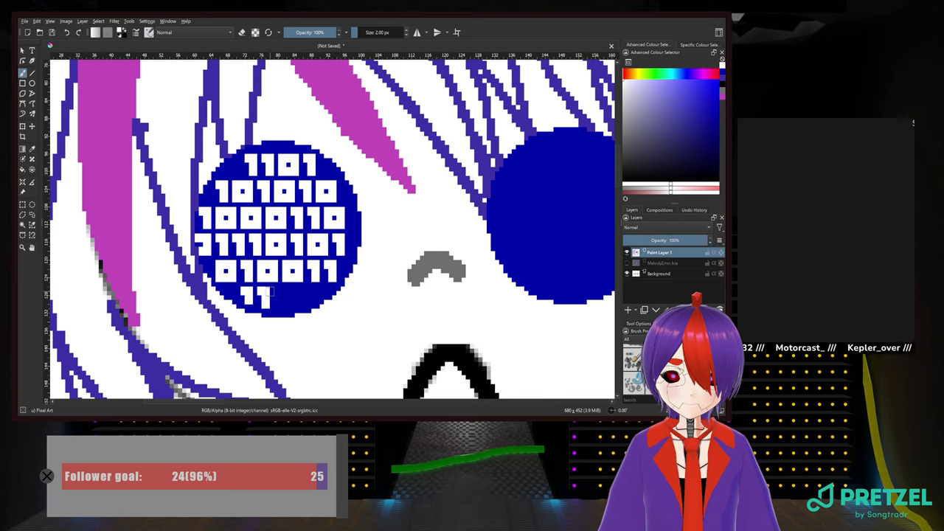
mouse_move(278, 292)
mouse_down()
mouse_move(288, 291)
mouse_move(287, 304)
mouse_up()
key(ctrl+z)
key(ctrl+z)
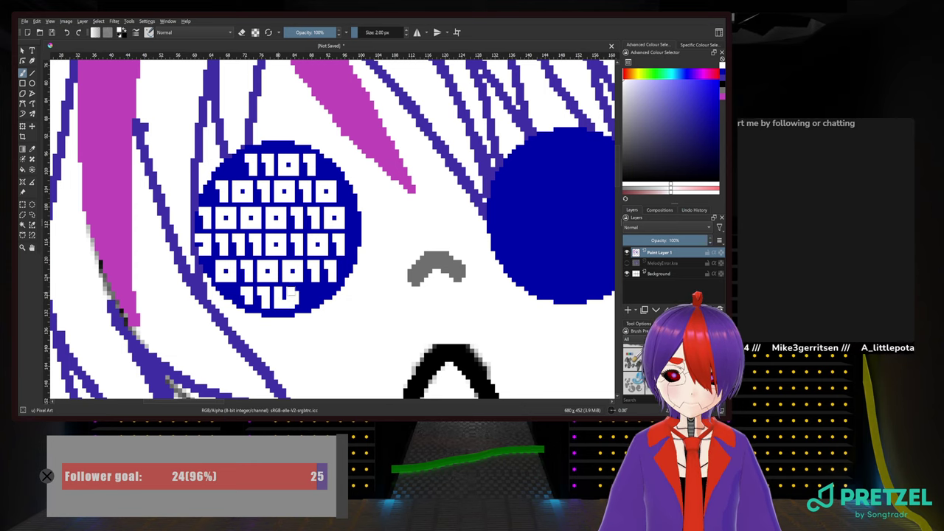
Clean up the sixth row's 0 with dark blue and add a closing white 1 after it
right_click(279, 312)
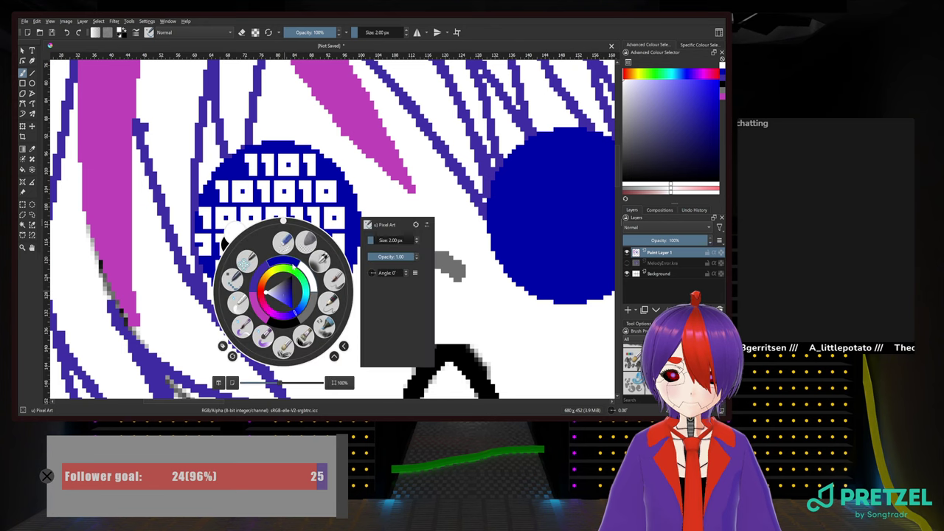
click(283, 264)
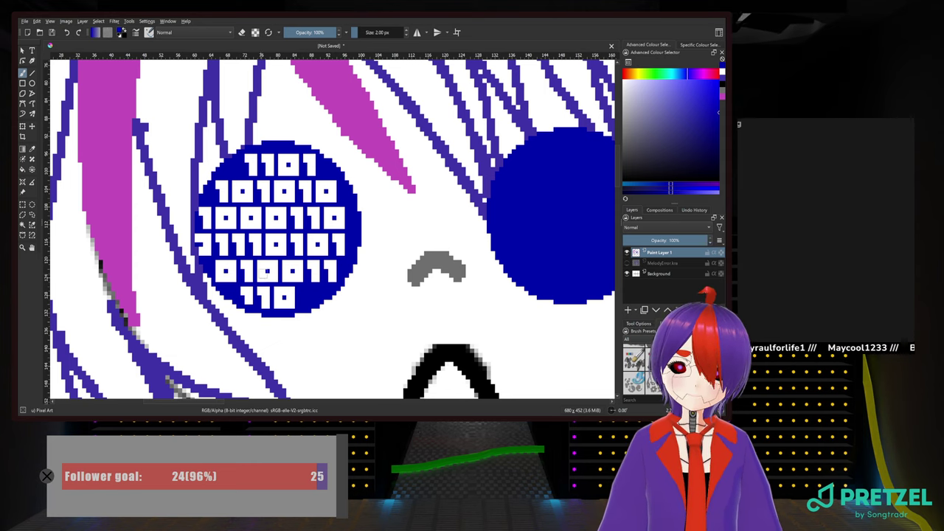
right_click(295, 283)
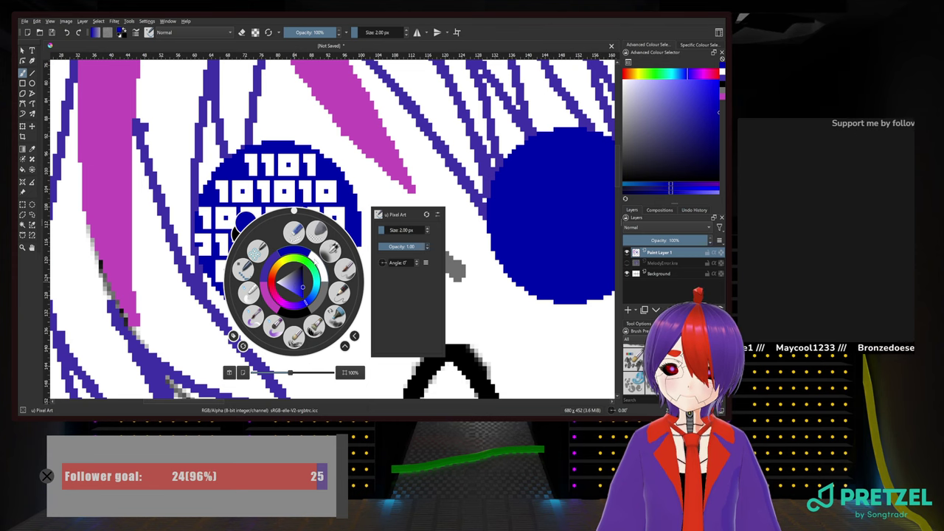
click(311, 260)
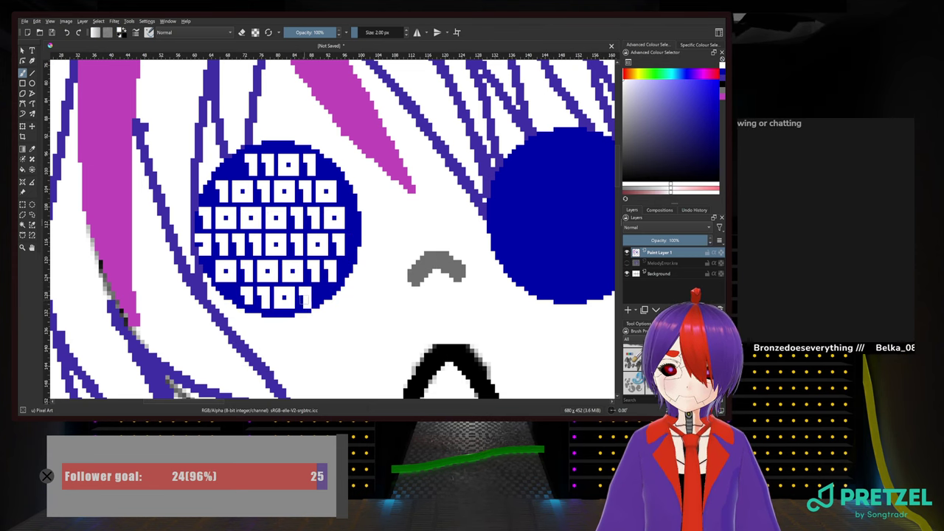
drag(305, 307, 301, 294)
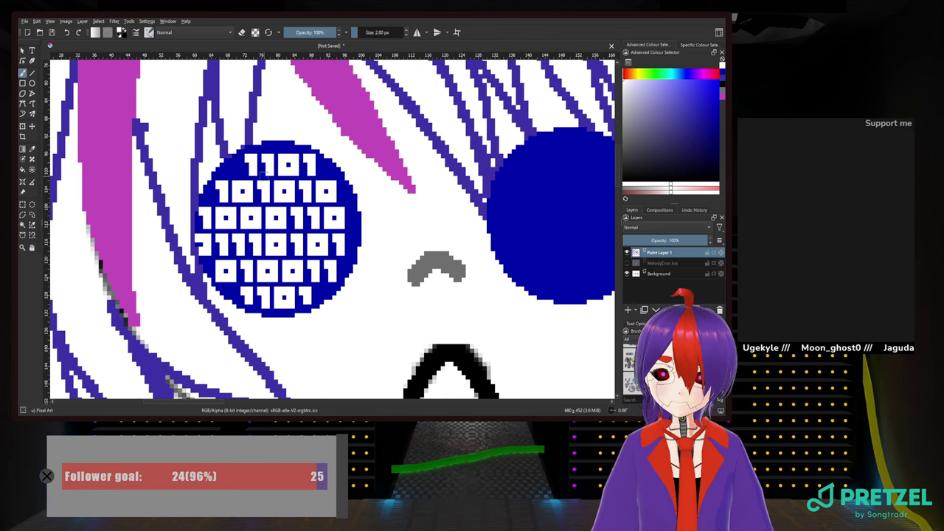
Outline the finished left eye with a polygonal selection and copy it to a new layer
scroll(326, 191, down, 8)
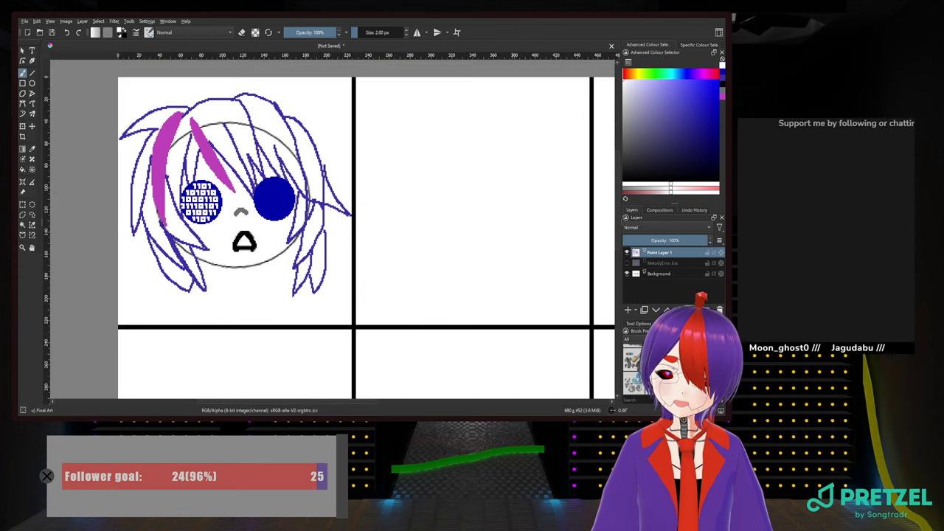
scroll(216, 190, up, 4)
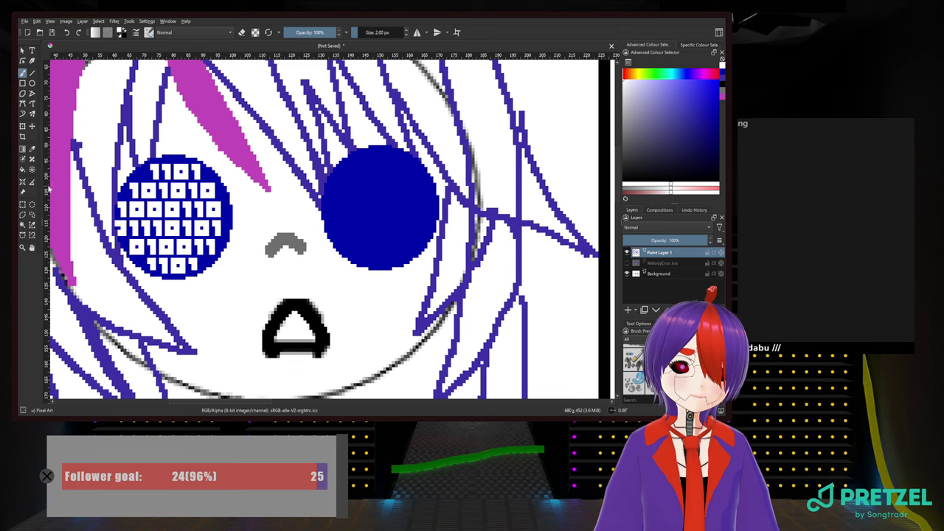
click(23, 214)
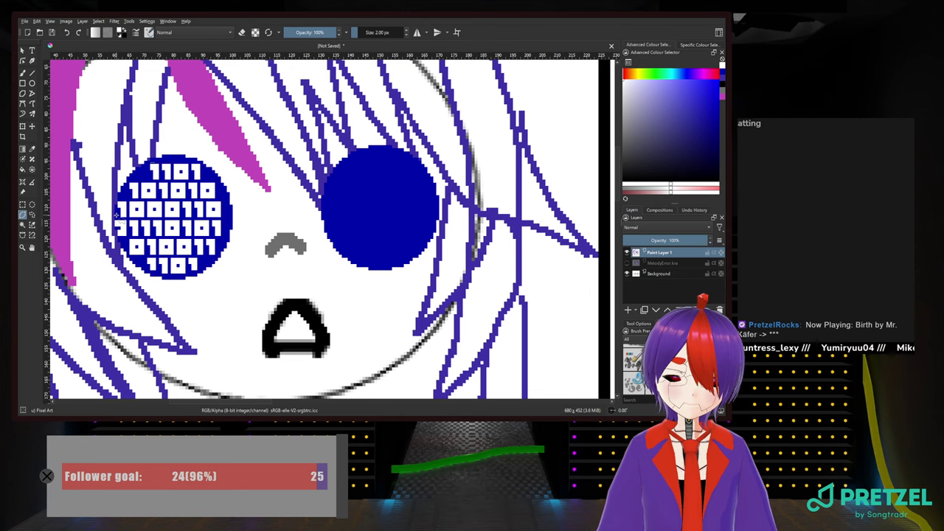
click(118, 215)
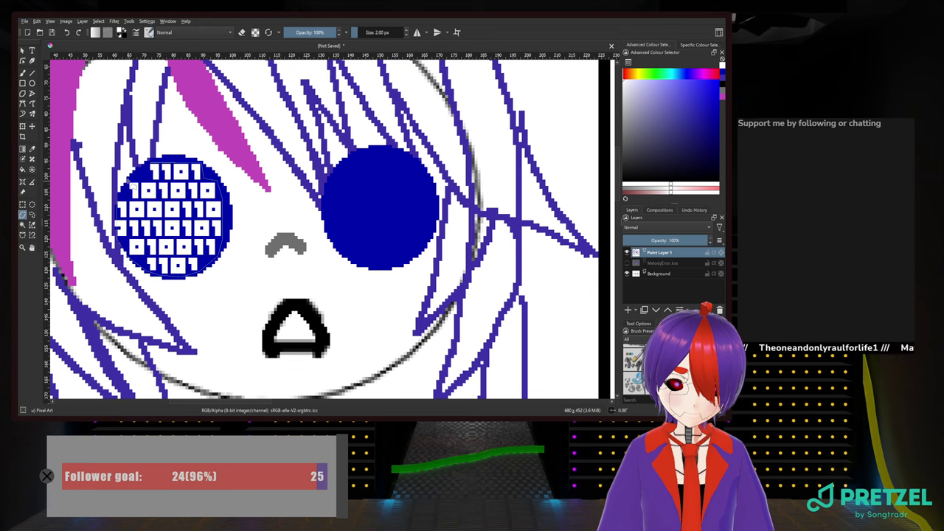
drag(128, 180, 151, 162)
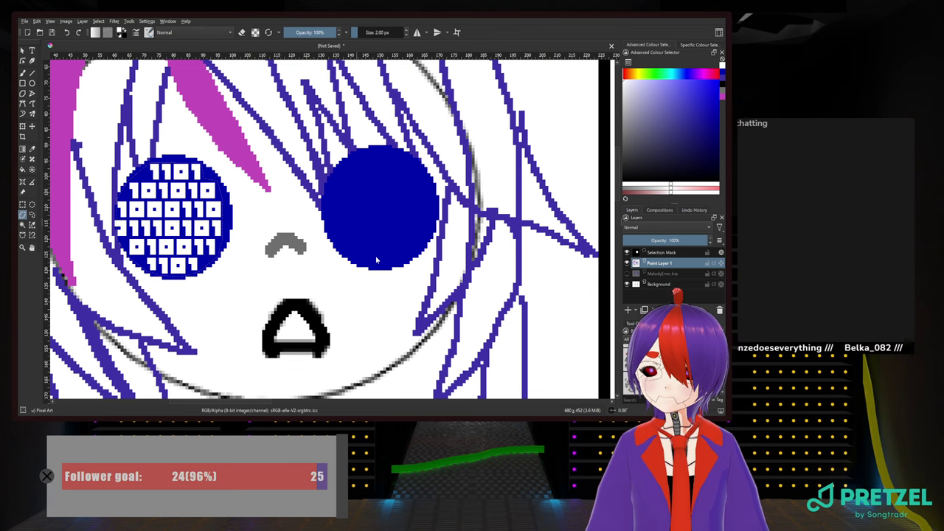
key(ctrl+j)
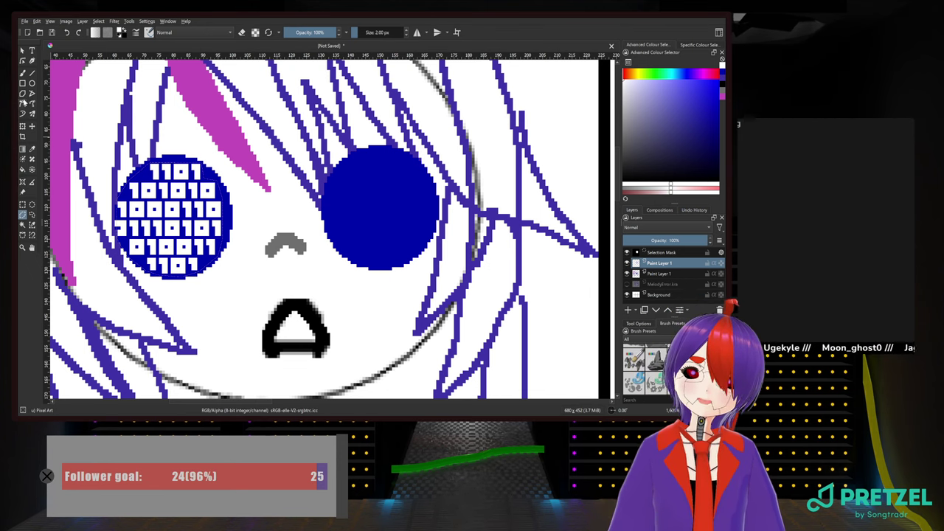
Move the copied digit-filled eye onto the plain blue right eye and nudge it into alignment
click(32, 126)
drag(209, 192, 407, 184)
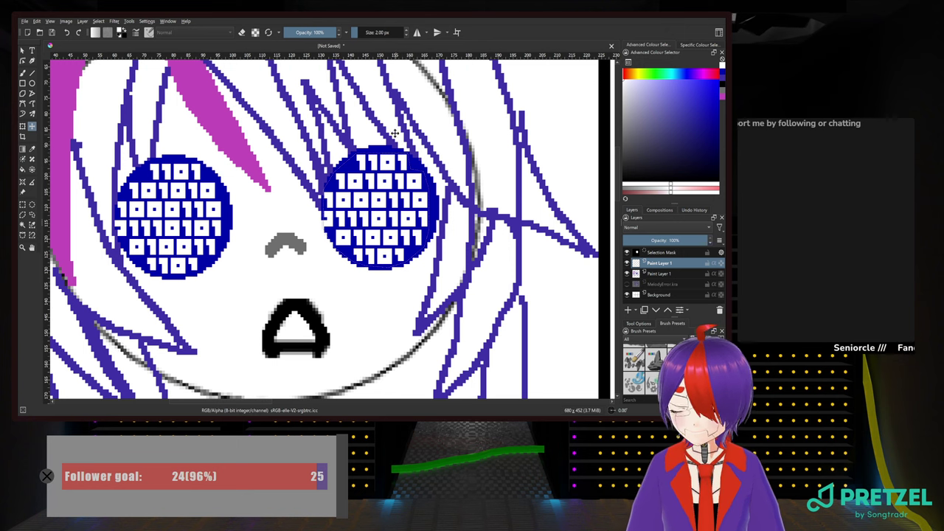
drag(390, 203, 395, 203)
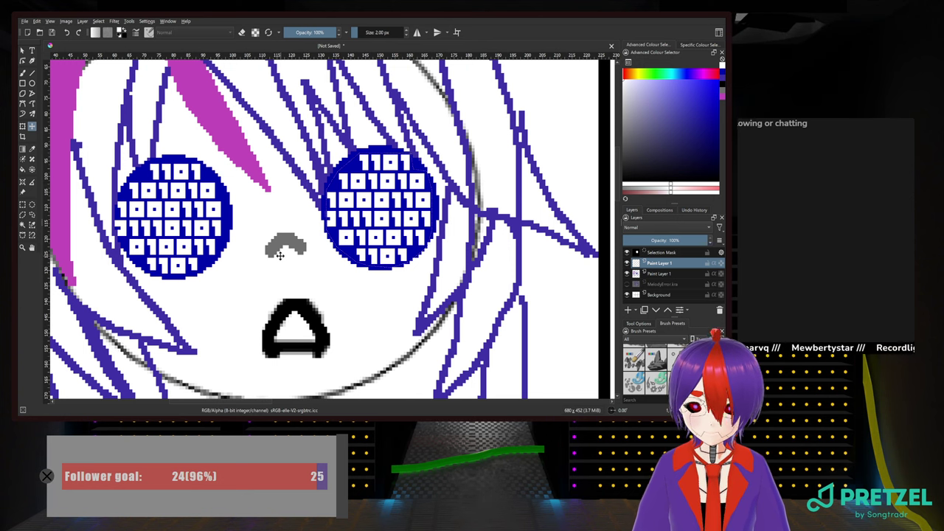
scroll(283, 254, down, 5)
scroll(281, 251, up, 3)
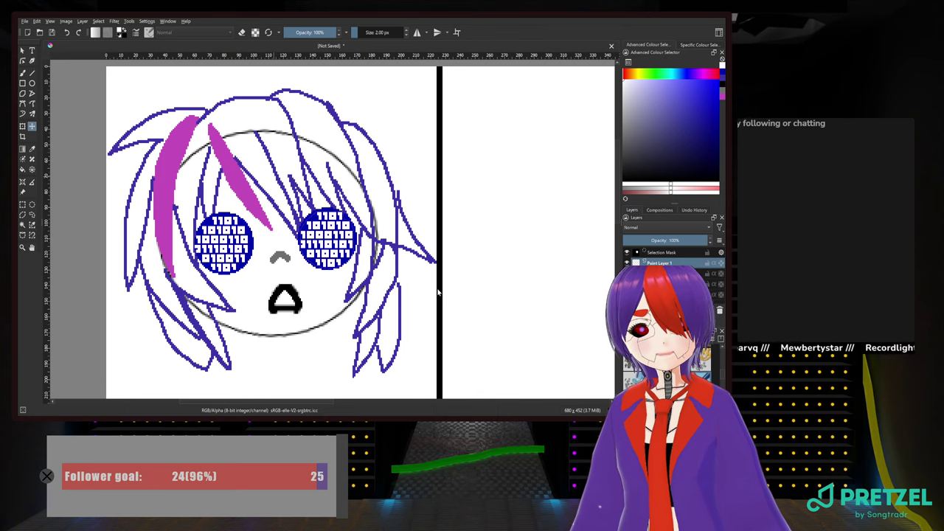
Darken the white brush colour slightly and clear the active eye selection
key(k)
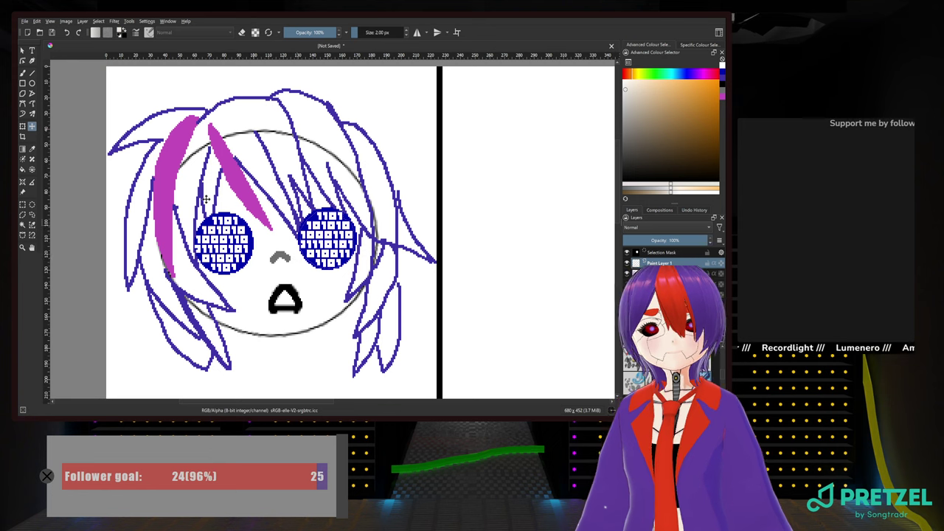
click(22, 73)
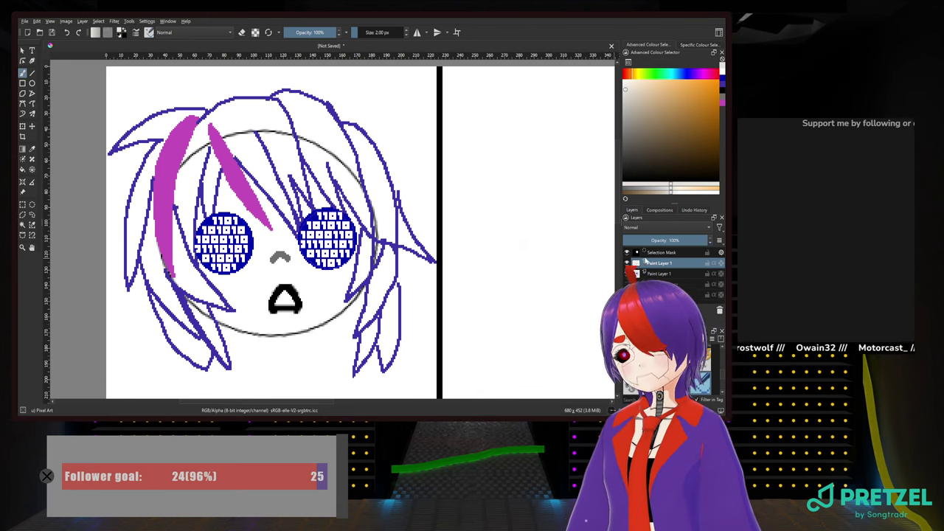
click(22, 205)
click(291, 222)
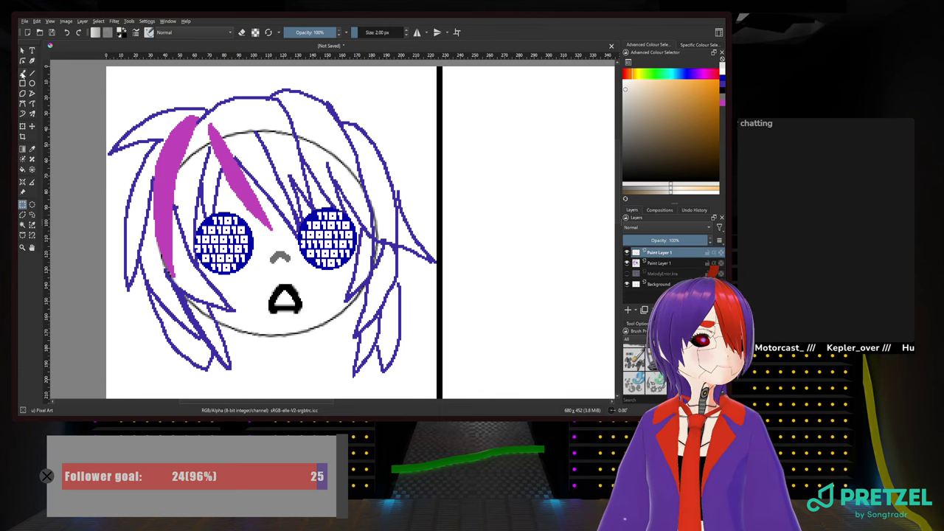
Try a light grey brush stroke on the face between the left eye and the mouth
click(22, 74)
mouse_move(249, 271)
mouse_down()
mouse_move(258, 281)
mouse_move(271, 275)
mouse_up()
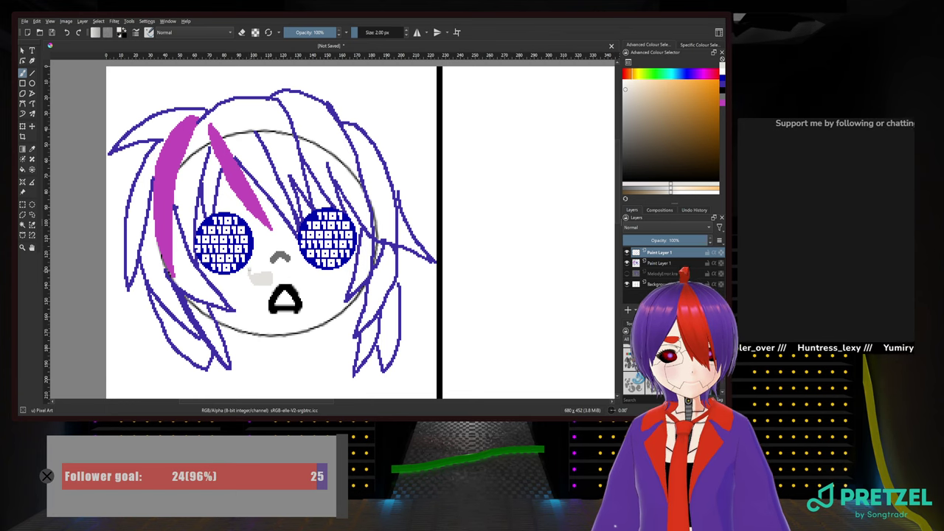
key(ctrl+z)
Change the brush colour to pale pink and test it with a scribble beside the mouth, undoing the scribble
scroll(257, 293, up, 2)
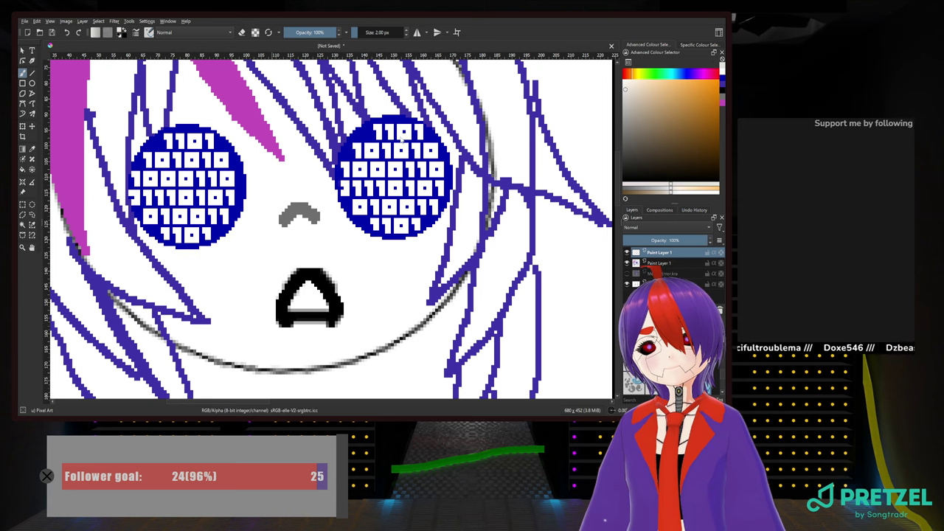
ctrl+click(401, 138)
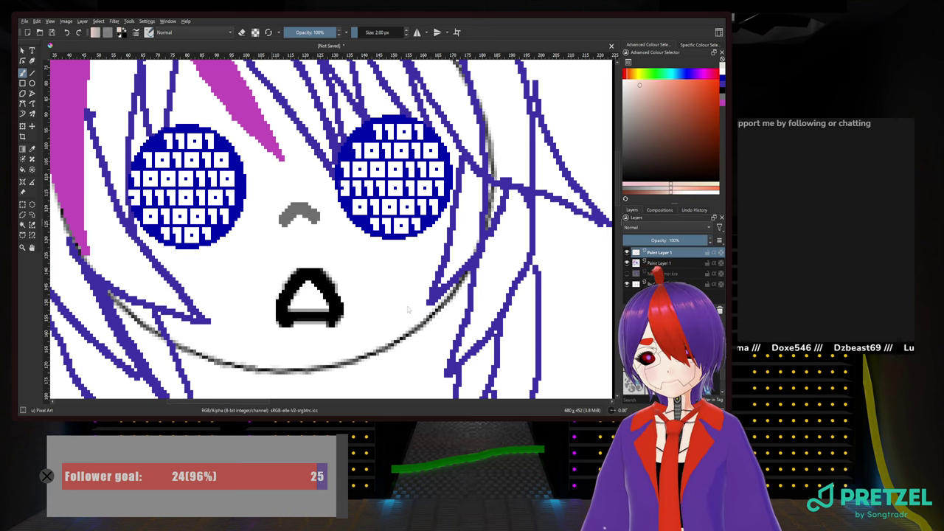
mouse_move(256, 258)
mouse_down()
mouse_move(261, 266)
mouse_move(246, 246)
mouse_up()
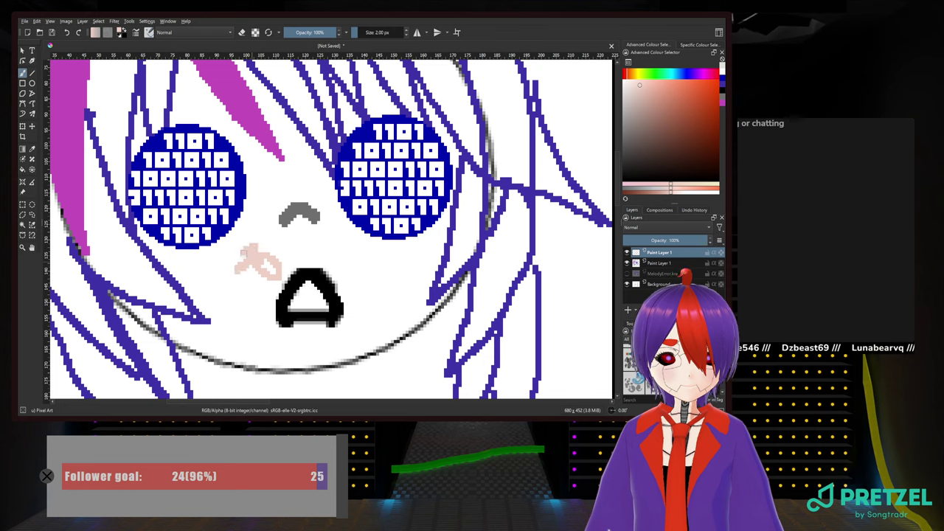
key(ctrl+z)
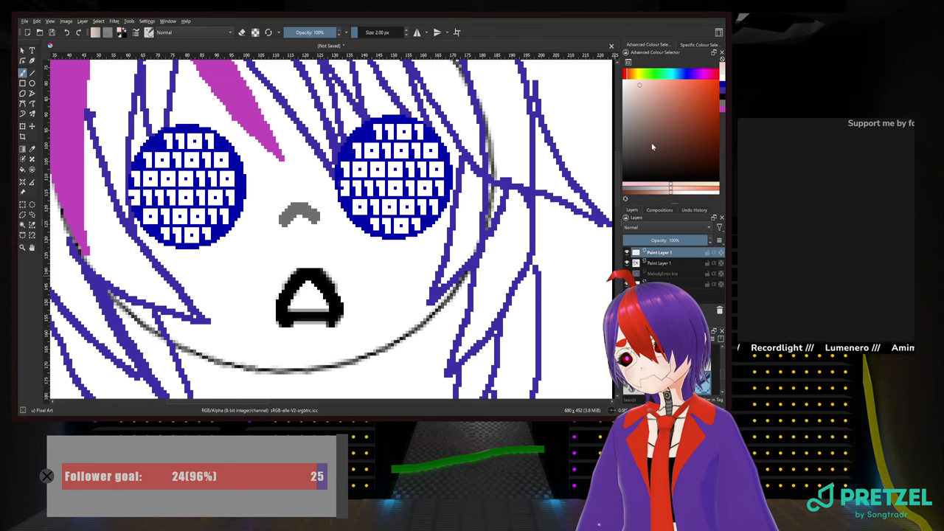
Merge the top paint layer down and add a new paint layer beneath the merged line art
key(ctrl+e)
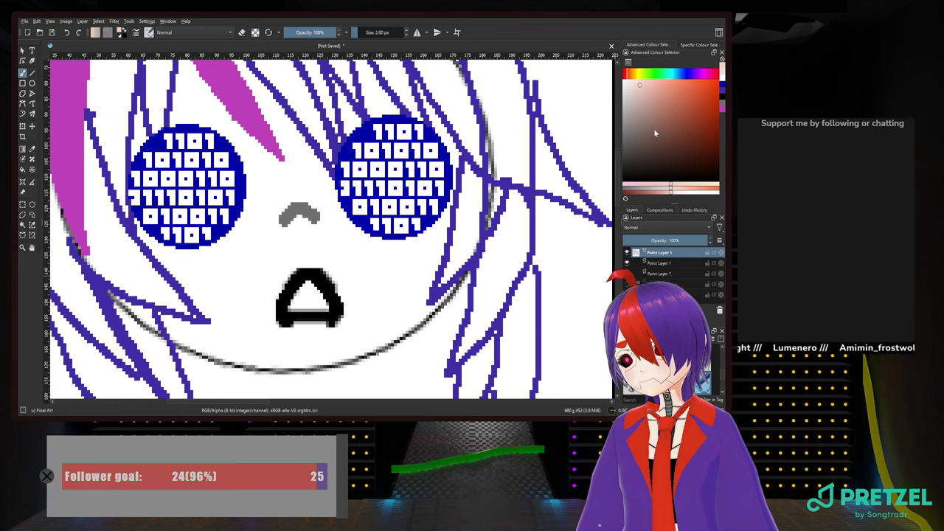
click(627, 310)
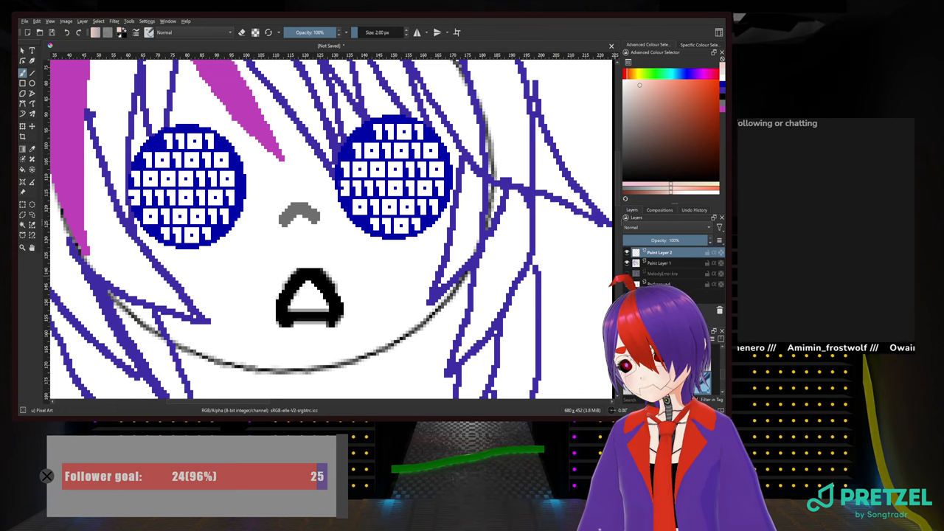
drag(658, 254, 660, 267)
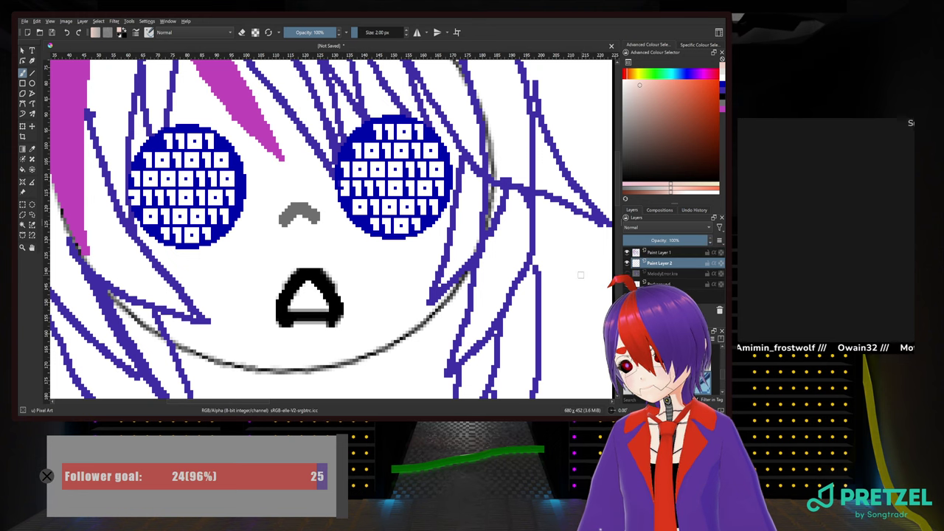
Paint pale pink skin along the left hair edge from jaw to forehead and around the magenta fringe streak
mouse_move(250, 310)
mouse_down()
mouse_move(172, 305)
mouse_move(202, 293)
mouse_move(212, 318)
mouse_move(183, 293)
mouse_up()
key(ctrl+z)
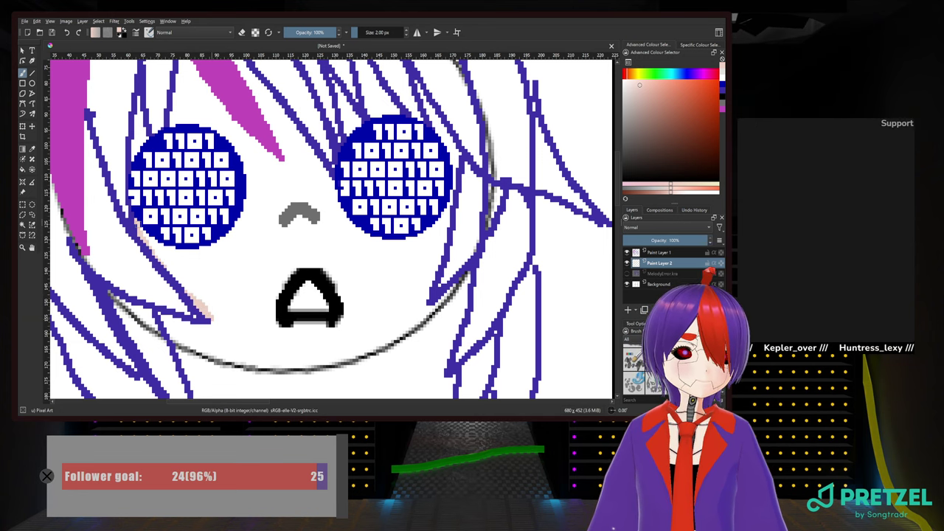
mouse_move(136, 223)
mouse_down()
mouse_move(216, 322)
mouse_move(175, 322)
mouse_move(171, 334)
mouse_move(209, 349)
mouse_move(176, 333)
mouse_move(207, 331)
mouse_move(218, 338)
mouse_move(210, 348)
mouse_up()
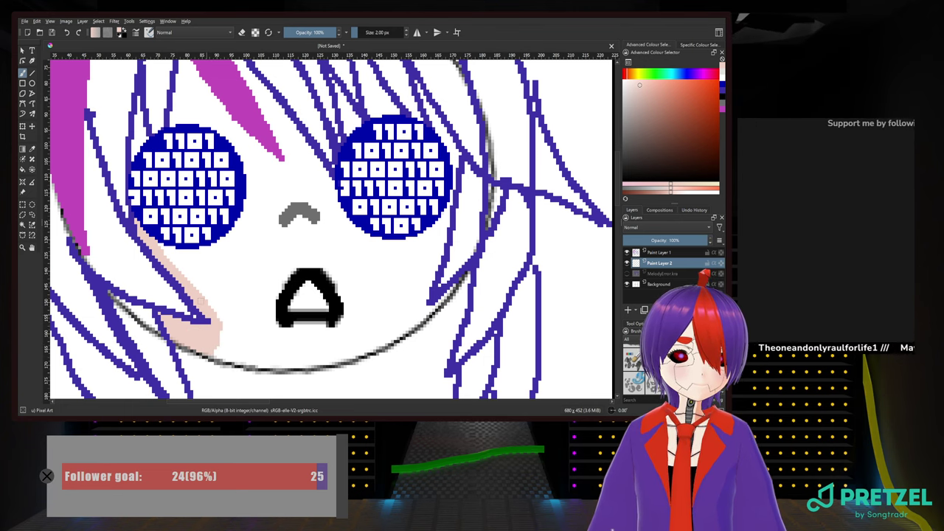
mouse_move(148, 114)
mouse_down()
mouse_move(208, 214)
mouse_move(201, 205)
mouse_move(195, 260)
mouse_move(204, 225)
mouse_move(234, 217)
mouse_move(246, 153)
mouse_move(289, 217)
mouse_move(345, 263)
mouse_move(291, 151)
mouse_move(390, 281)
mouse_move(303, 169)
mouse_up()
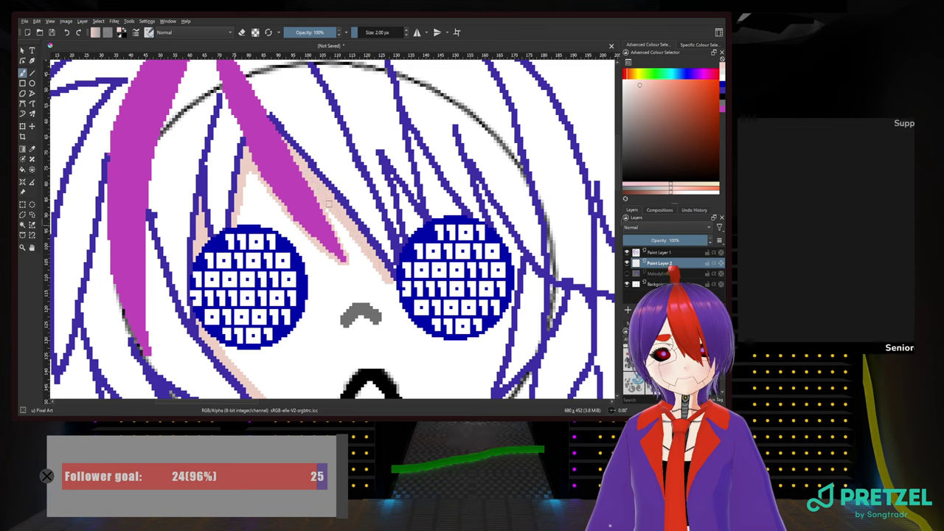
mouse_move(328, 205)
mouse_down()
mouse_move(344, 235)
mouse_move(325, 211)
mouse_up()
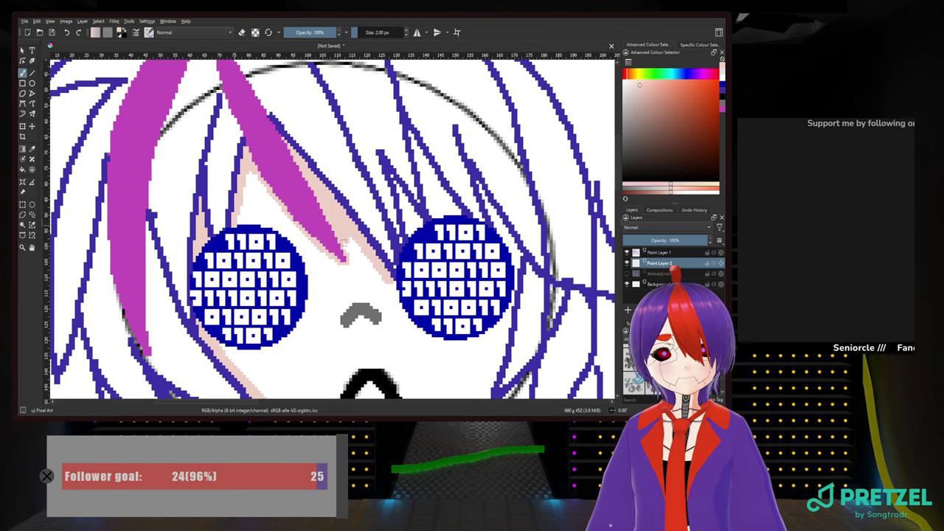
mouse_move(343, 244)
mouse_down()
mouse_move(351, 259)
mouse_move(354, 241)
mouse_up()
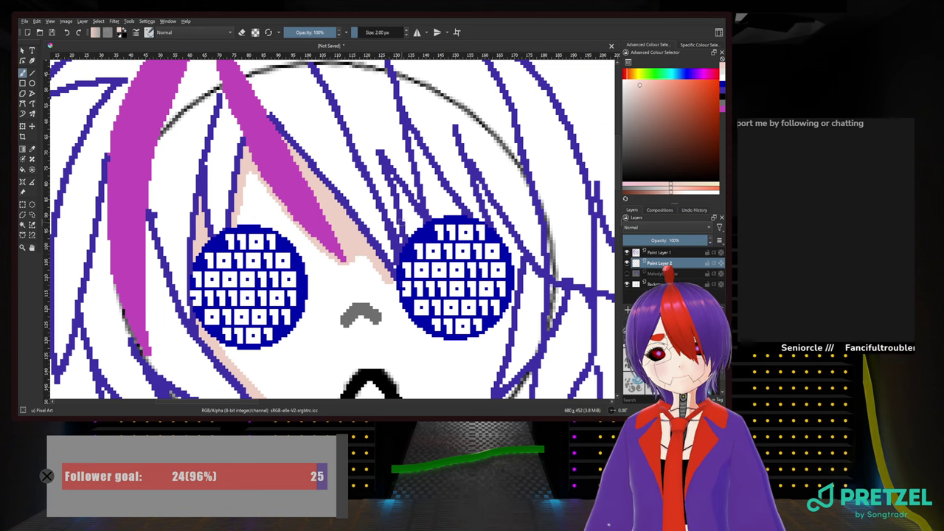
Check the fringe against the MelodyError.kra reference layer, hide it again, and paint pale pink skin between the hair strands above the right eye
drag(429, 204, 401, 217)
click(627, 273)
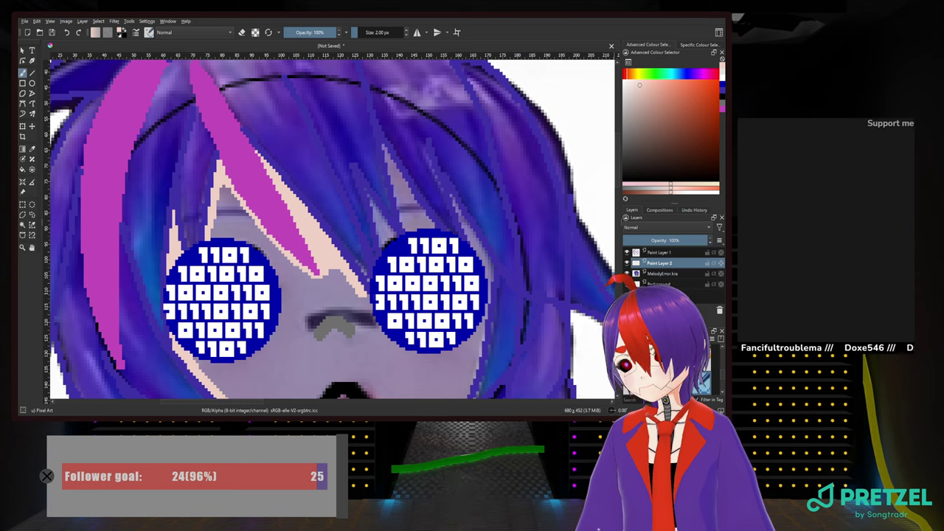
click(627, 273)
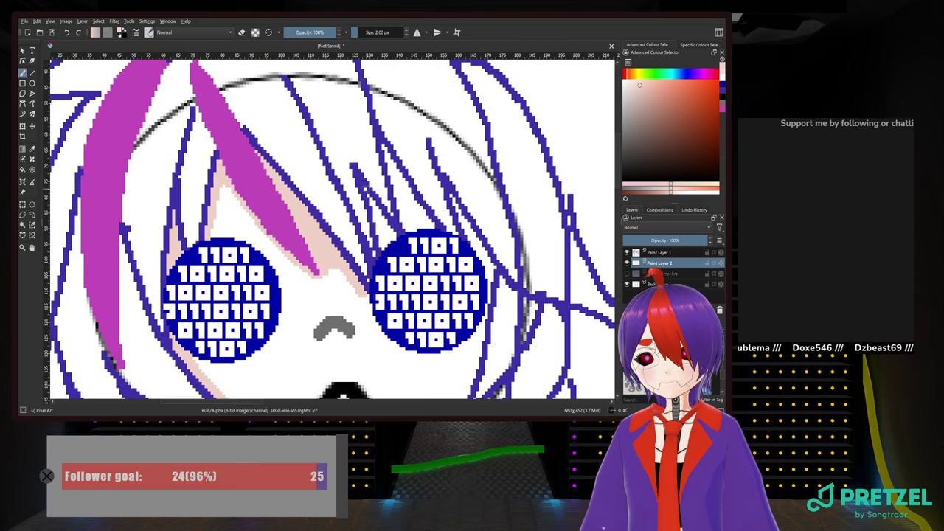
drag(361, 187, 396, 242)
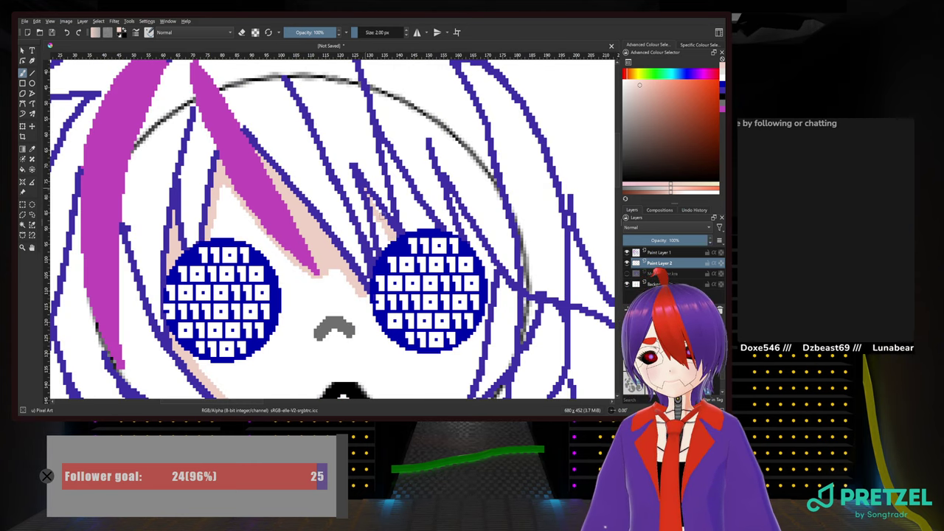
drag(372, 202, 380, 242)
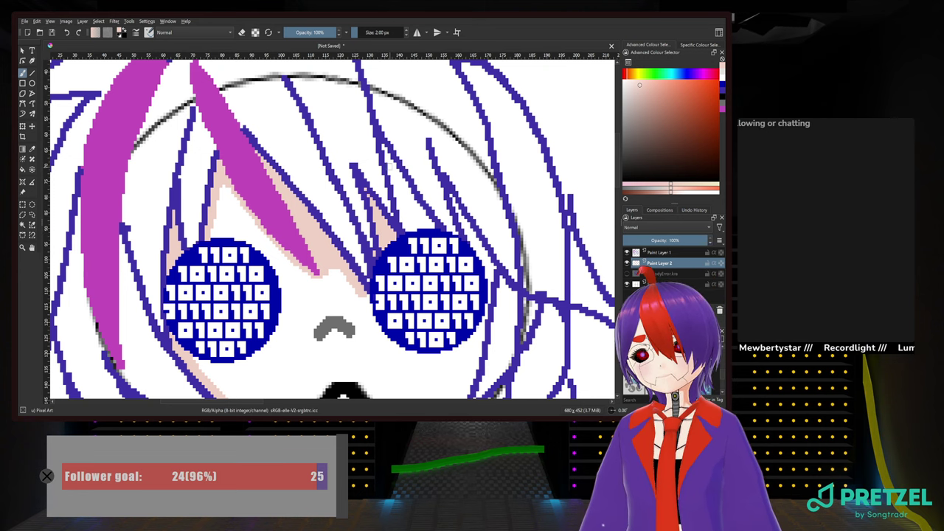
mouse_move(380, 144)
mouse_down()
mouse_move(429, 223)
mouse_move(402, 219)
mouse_move(383, 156)
mouse_move(405, 218)
mouse_up()
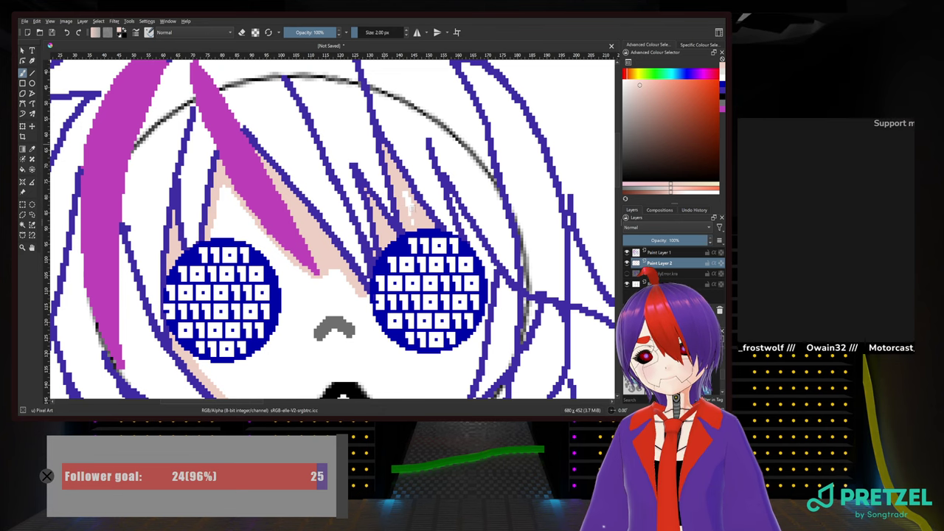
drag(427, 218, 322, 177)
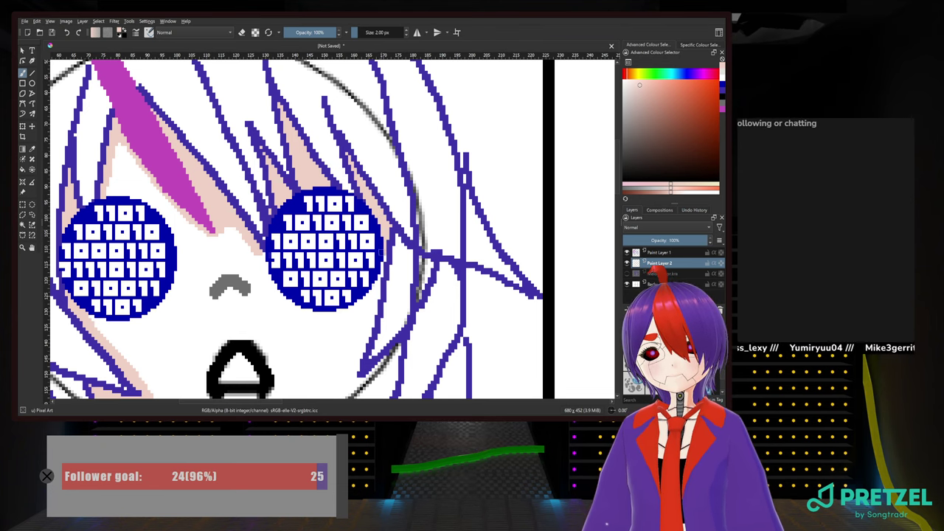
Paint pale pink skin along the inner edge of the right hair lock and beneath the right eye
drag(383, 256, 356, 368)
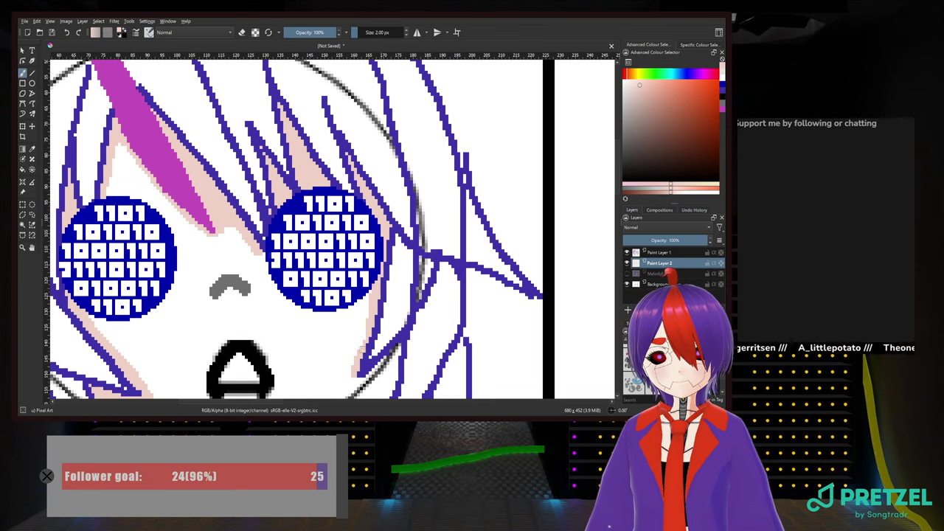
mouse_move(364, 297)
mouse_down()
mouse_move(329, 313)
mouse_move(289, 304)
mouse_move(263, 253)
mouse_up()
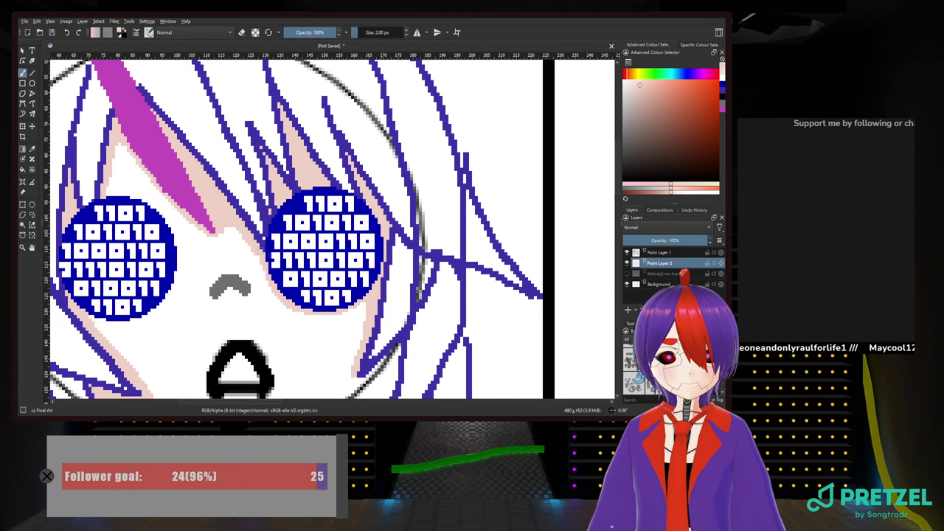
drag(320, 339, 393, 218)
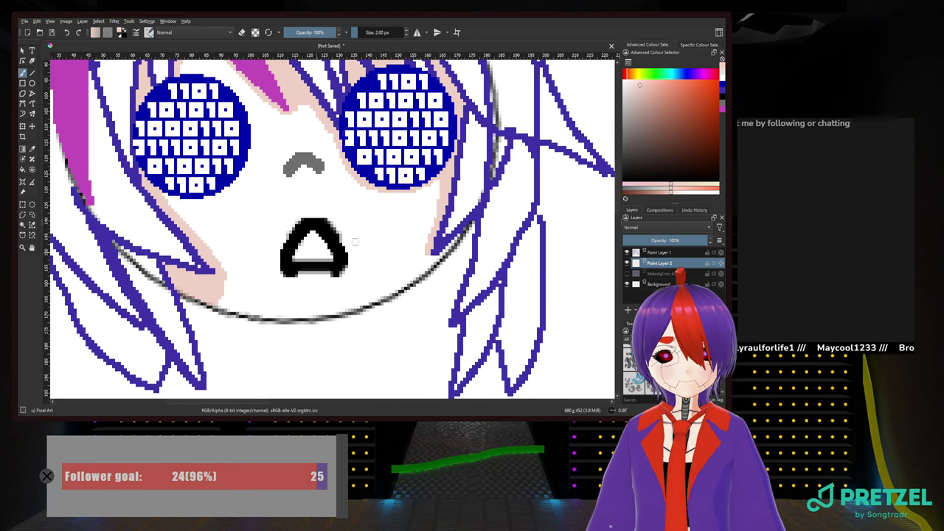
mouse_move(438, 182)
mouse_down()
mouse_move(405, 196)
mouse_move(441, 190)
mouse_move(415, 200)
mouse_move(428, 202)
mouse_move(418, 244)
mouse_up()
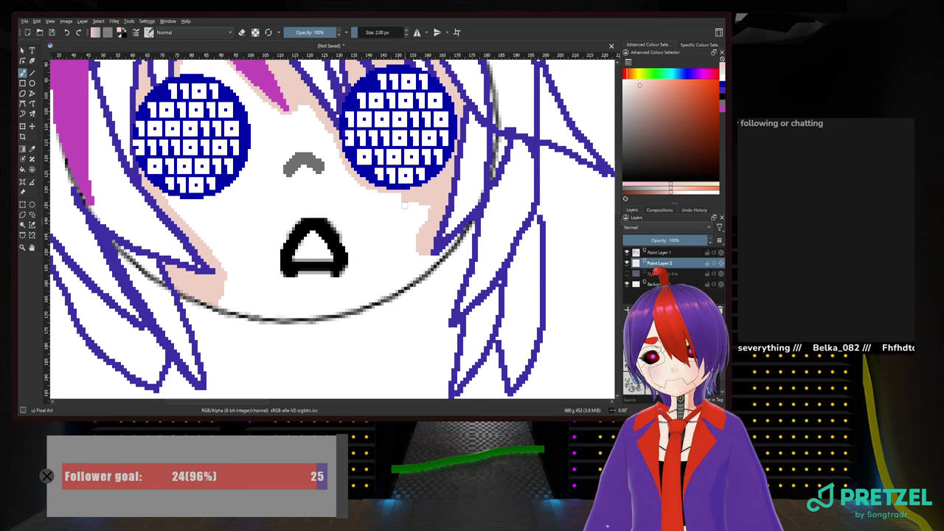
mouse_move(405, 218)
mouse_down()
mouse_move(404, 256)
mouse_move(431, 252)
mouse_move(407, 244)
mouse_move(409, 204)
mouse_move(441, 210)
mouse_move(414, 213)
mouse_move(427, 215)
mouse_move(414, 218)
mouse_move(412, 242)
mouse_up()
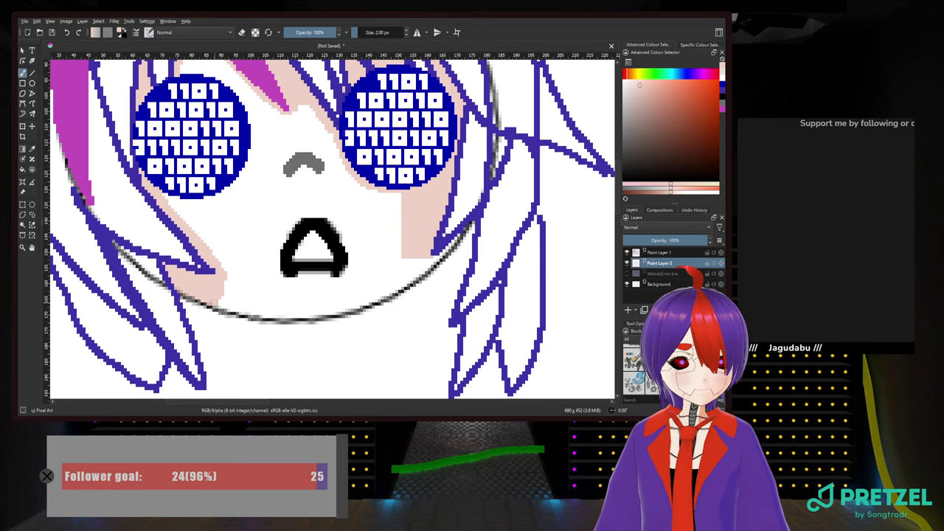
Paint a pale pink band along the inside of the chin line and around the mouth
mouse_move(228, 308)
mouse_down()
mouse_move(319, 316)
mouse_move(402, 288)
mouse_move(432, 264)
mouse_up()
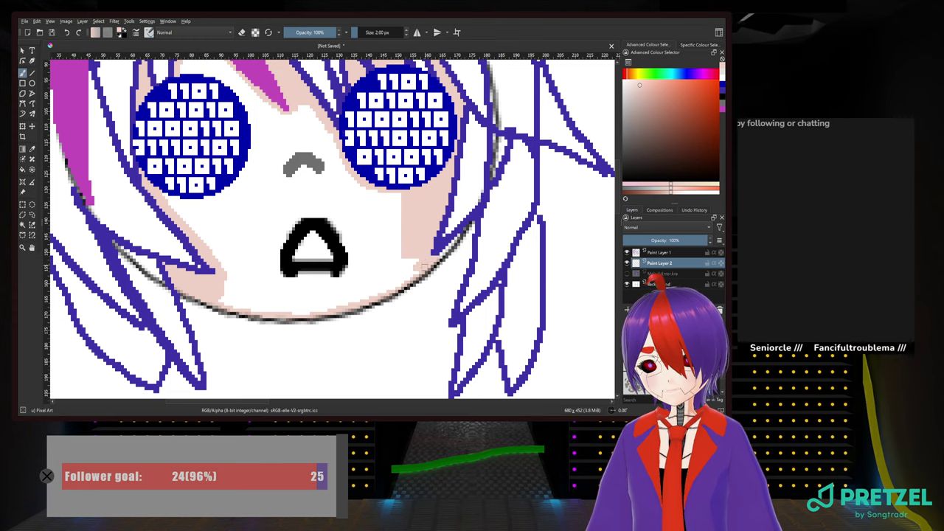
mouse_move(421, 268)
mouse_down()
mouse_move(331, 309)
mouse_move(216, 297)
mouse_move(262, 309)
mouse_move(221, 289)
mouse_move(287, 304)
mouse_move(360, 295)
mouse_move(415, 265)
mouse_move(391, 279)
mouse_move(409, 250)
mouse_up()
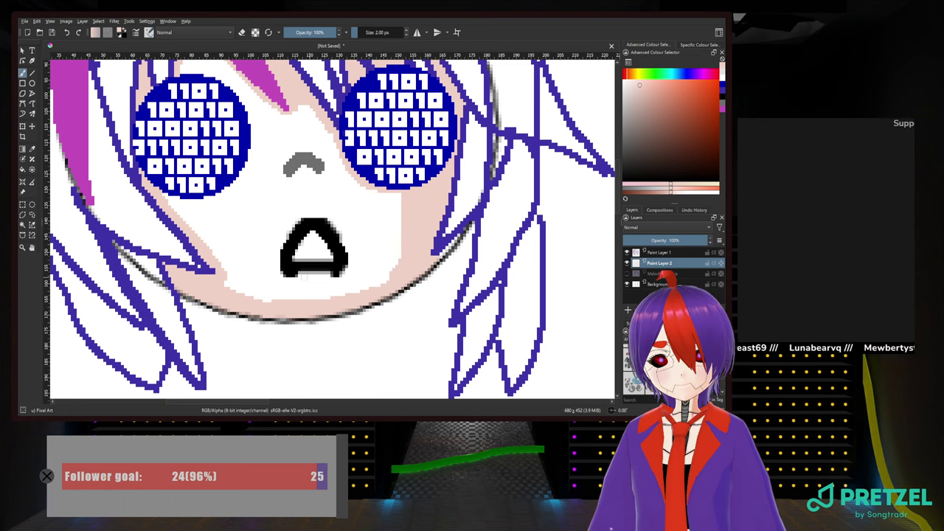
mouse_move(296, 275)
mouse_down()
mouse_move(343, 269)
mouse_move(348, 250)
mouse_move(320, 220)
mouse_move(290, 227)
mouse_move(275, 267)
mouse_move(314, 279)
mouse_move(347, 273)
mouse_move(347, 232)
mouse_move(301, 212)
mouse_move(281, 223)
mouse_move(266, 254)
mouse_move(281, 224)
mouse_up()
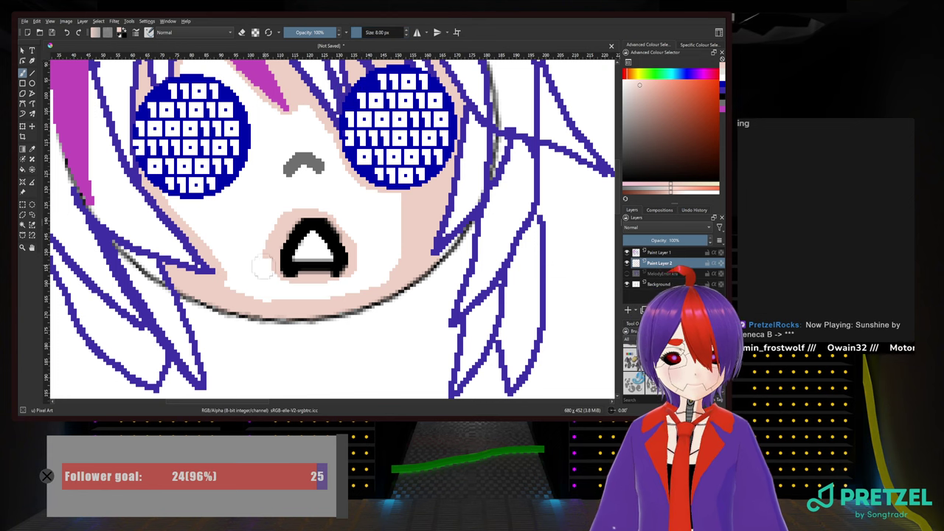
Fill the remaining white face areas around the mouth, nose and forehead with pale pink using an 8 px brush
mouse_move(261, 268)
mouse_down()
mouse_move(277, 287)
mouse_move(335, 288)
mouse_move(399, 256)
mouse_move(371, 278)
mouse_move(373, 261)
mouse_move(358, 259)
mouse_move(354, 239)
mouse_move(317, 202)
mouse_move(294, 203)
mouse_move(252, 259)
mouse_move(250, 279)
mouse_move(266, 295)
mouse_move(233, 284)
mouse_move(229, 255)
mouse_move(168, 198)
mouse_move(225, 221)
mouse_move(238, 239)
mouse_move(303, 175)
mouse_move(250, 212)
mouse_up()
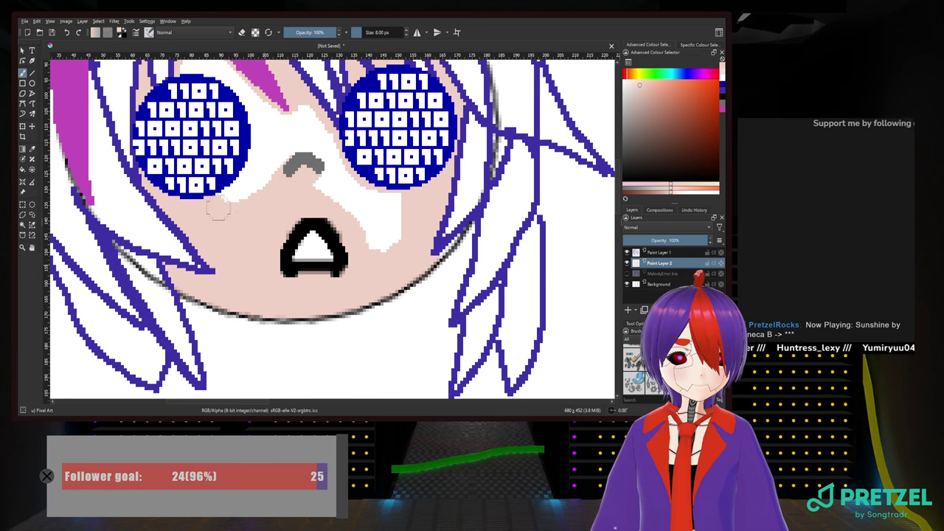
mouse_move(262, 129)
mouse_down()
mouse_move(300, 114)
mouse_move(345, 181)
mouse_move(395, 204)
mouse_move(396, 239)
mouse_move(386, 245)
mouse_move(383, 229)
mouse_move(298, 173)
mouse_move(298, 140)
mouse_move(310, 151)
mouse_move(289, 135)
mouse_move(240, 201)
mouse_move(285, 134)
mouse_move(321, 283)
mouse_move(291, 219)
mouse_move(231, 152)
mouse_move(218, 177)
mouse_move(244, 196)
mouse_up()
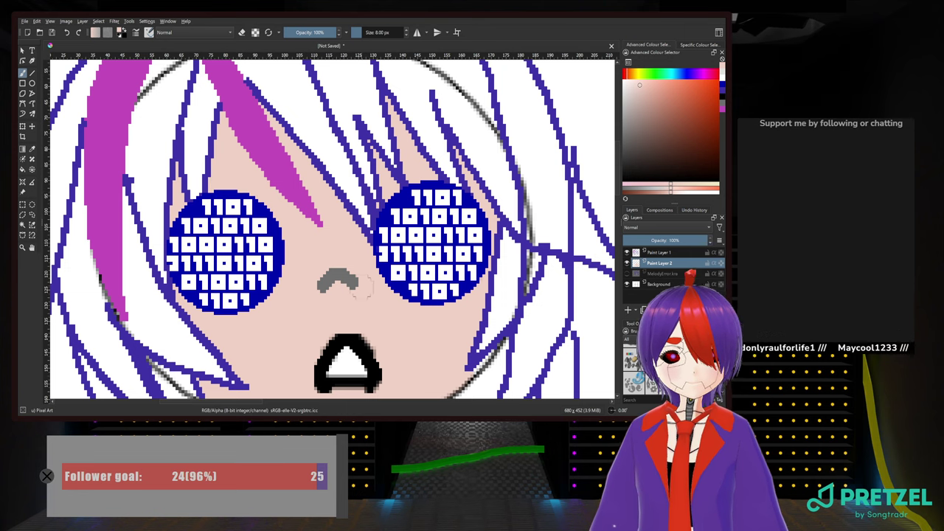
drag(363, 289, 330, 214)
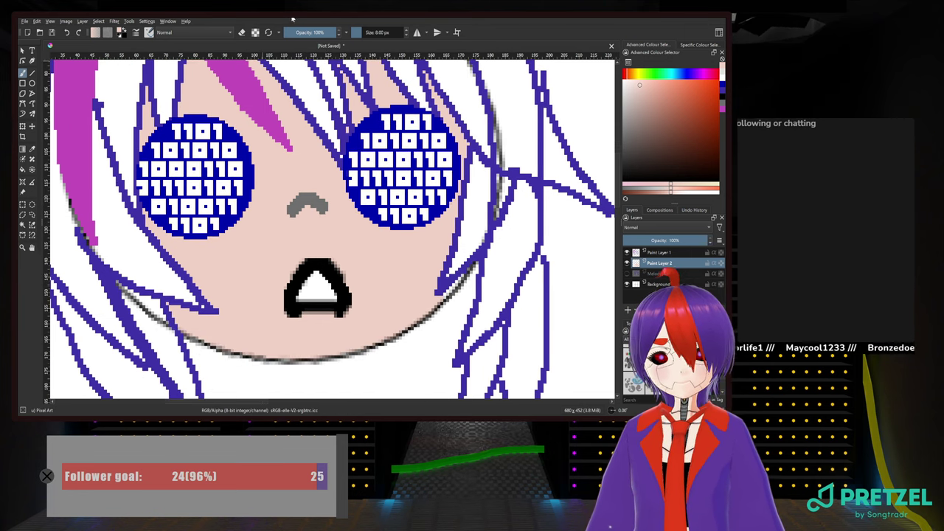
Set the brush size to 2 px and the colour to a slightly lighter shade of the hair's purple-blue
click(382, 32)
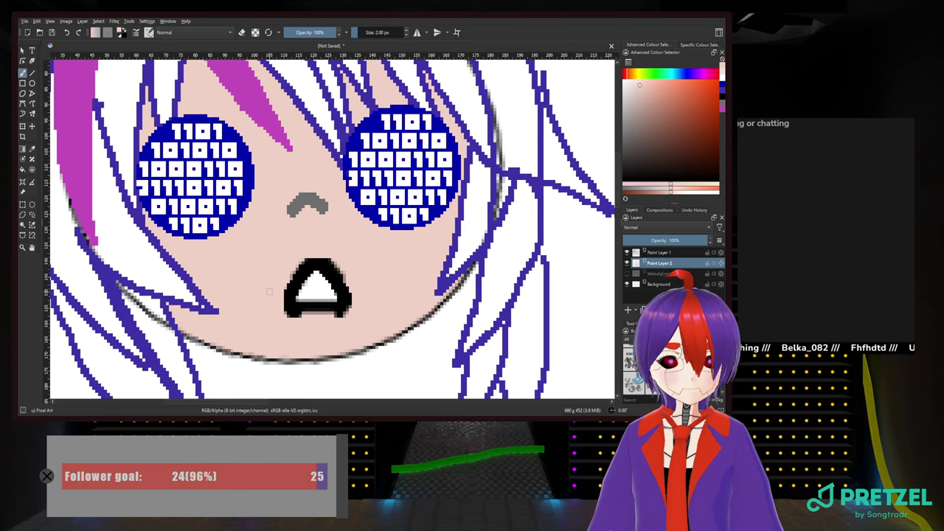
drag(228, 269, 415, 262)
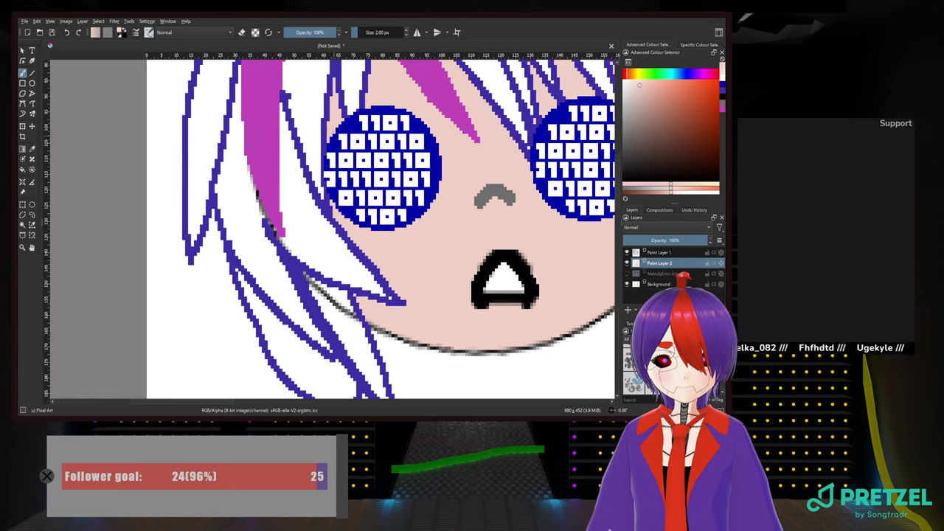
scroll(348, 354, down, 5)
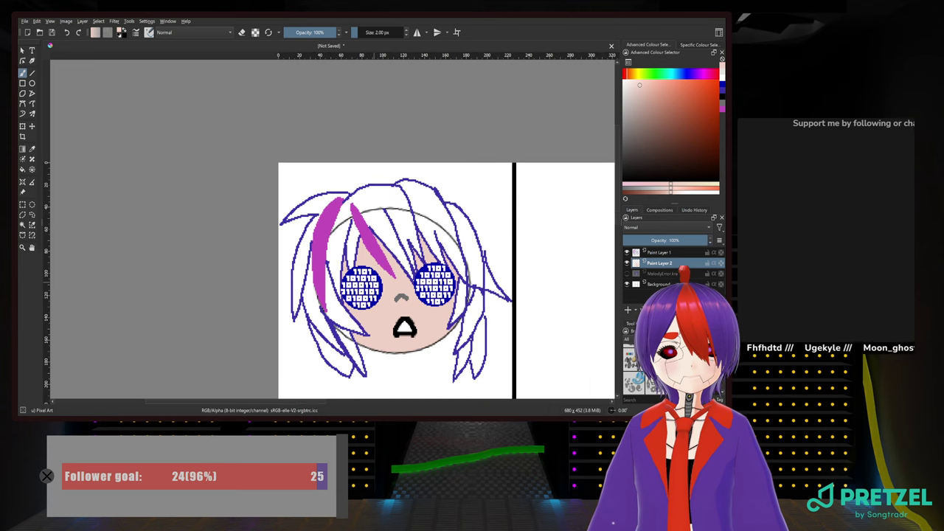
scroll(406, 360, up, 3)
drag(367, 220, 248, 195)
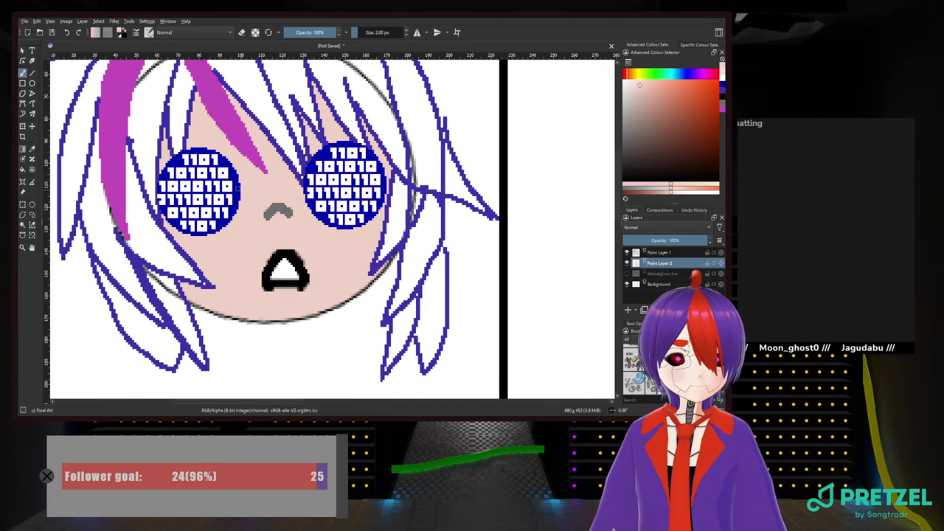
right_click(203, 175)
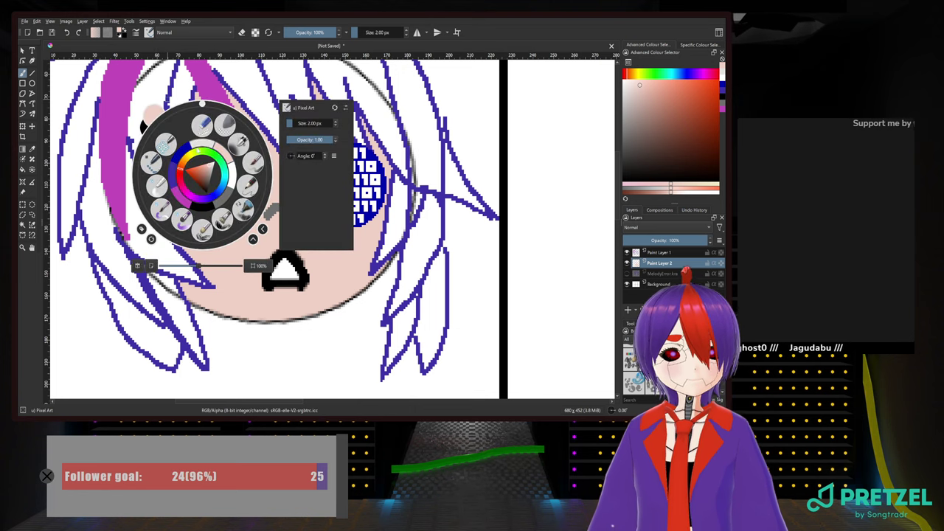
click(174, 176)
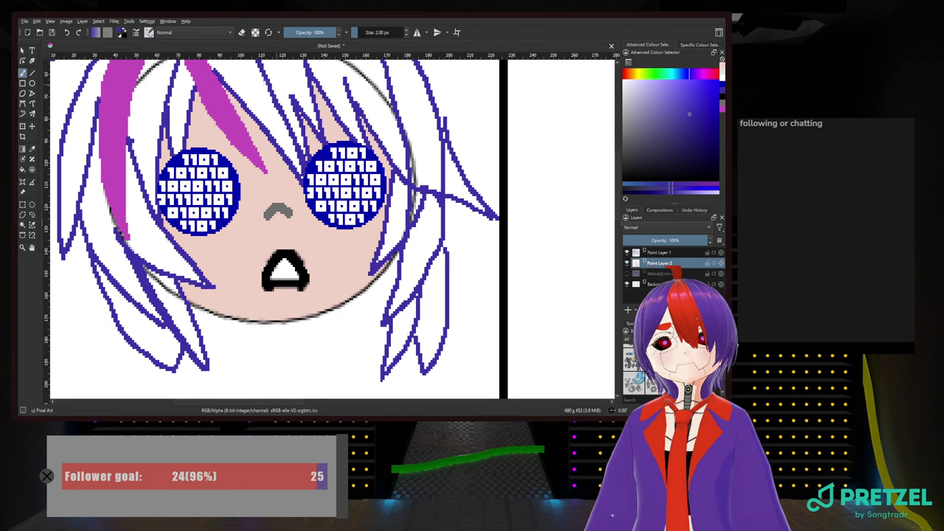
click(676, 193)
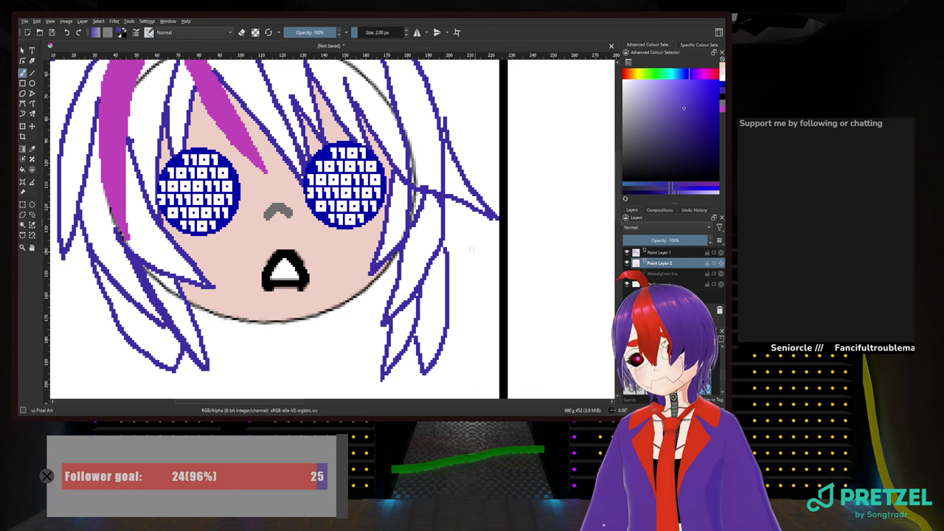
scroll(411, 235, up, 3)
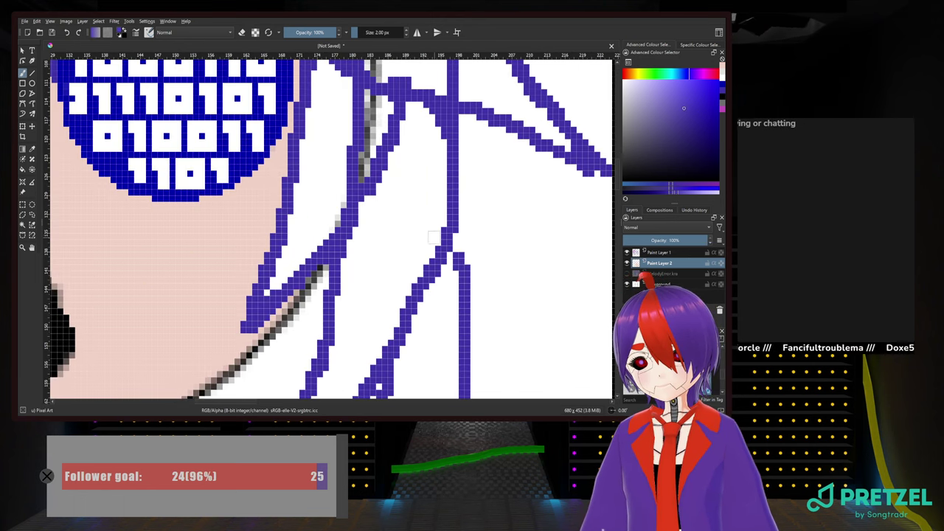
drag(434, 237, 436, 185)
drag(385, 291, 369, 292)
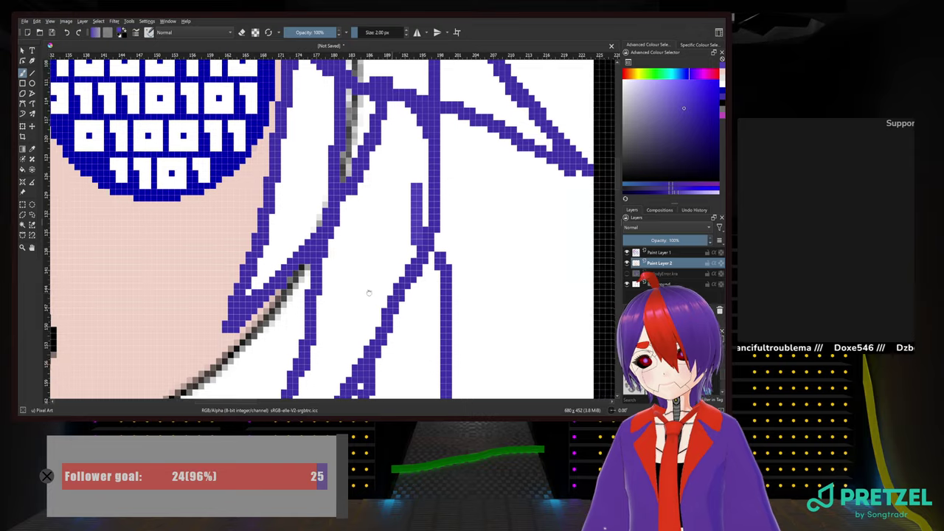
scroll(369, 293, down, 2)
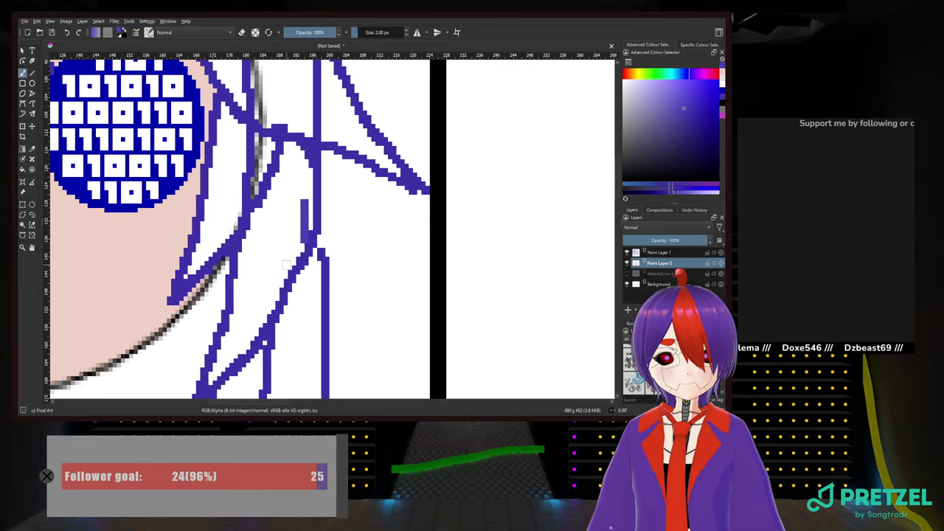
key(ctrl+z)
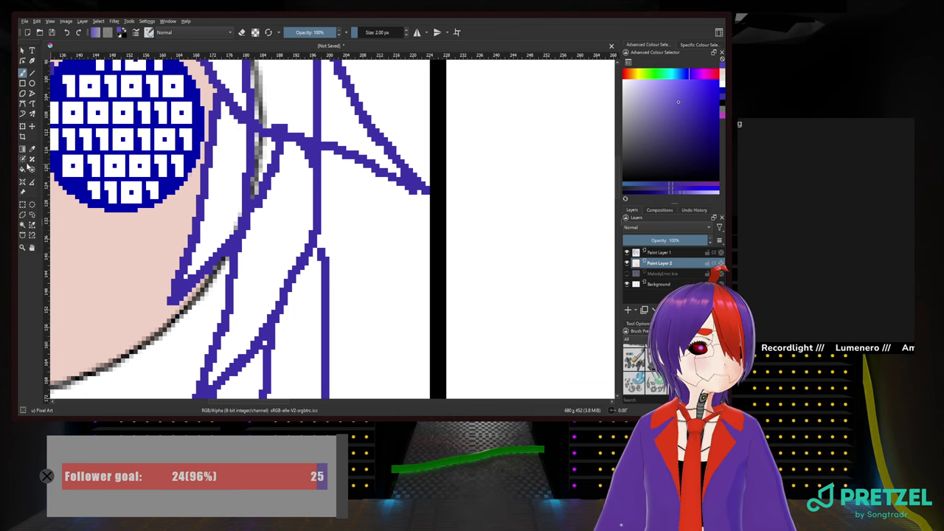
Try to select the white area inside the right-hand hair locks by colour
click(32, 224)
click(275, 224)
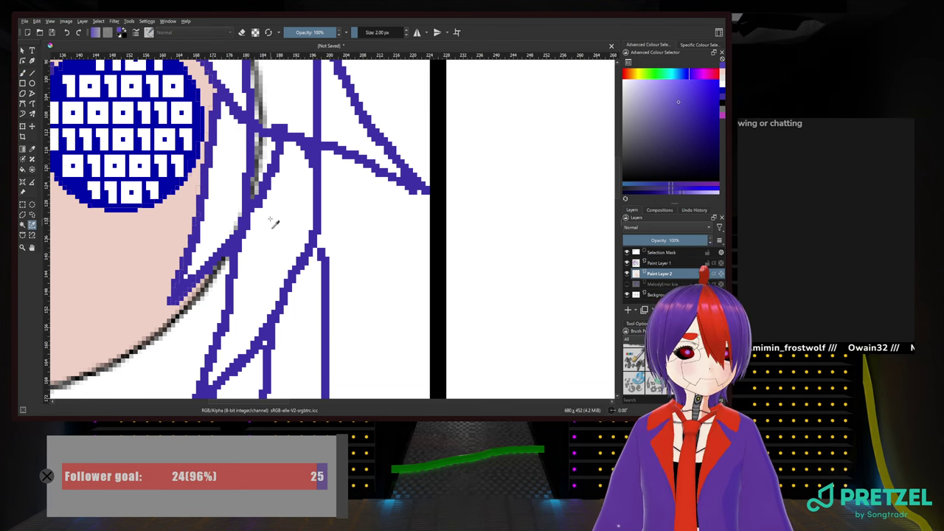
click(23, 225)
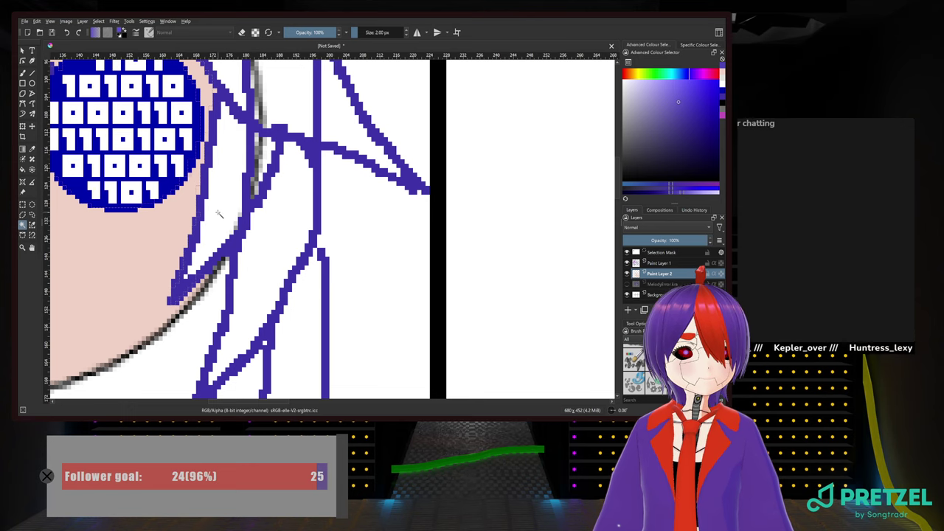
scroll(246, 276, down, 5)
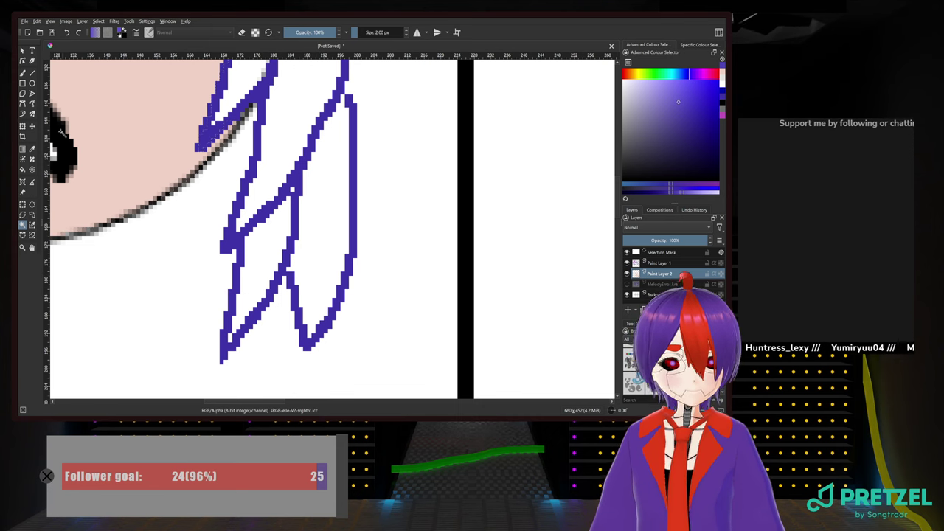
Paint the lower part of the outermost hair lock on the head's right side lighter purple-blue with the 2 px brush
click(22, 73)
scroll(255, 310, up, 3)
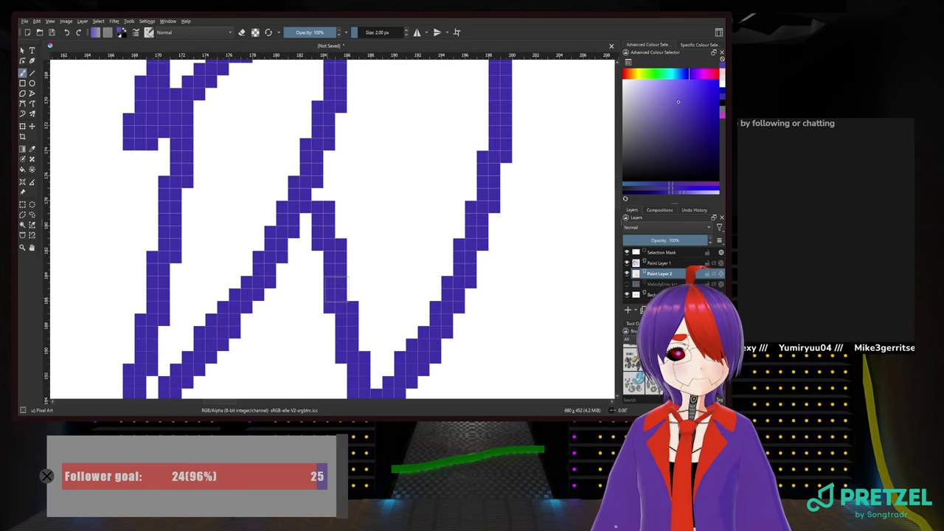
mouse_move(347, 213)
mouse_down()
mouse_move(346, 231)
mouse_move(347, 115)
mouse_up()
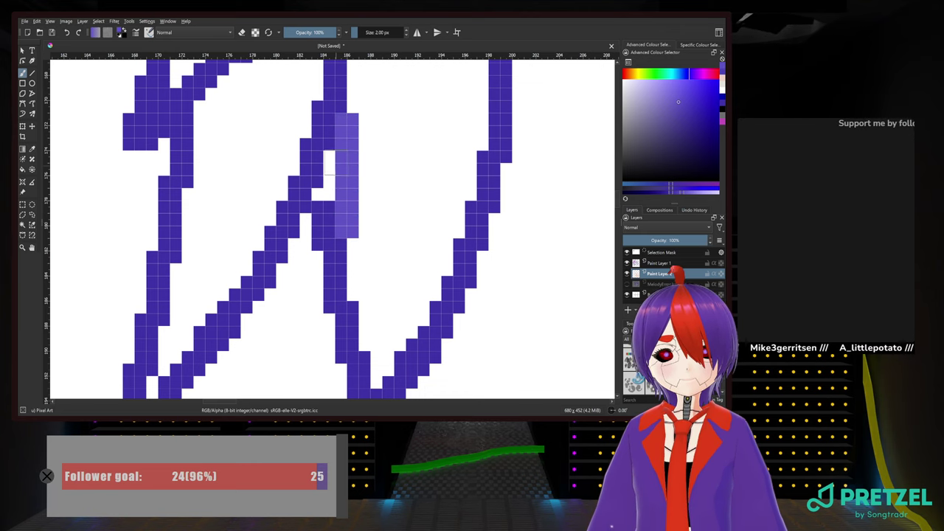
drag(330, 163, 330, 193)
mouse_move(365, 239)
mouse_down()
mouse_move(360, 291)
mouse_move(371, 292)
mouse_move(371, 343)
mouse_move(383, 326)
mouse_move(382, 372)
mouse_up()
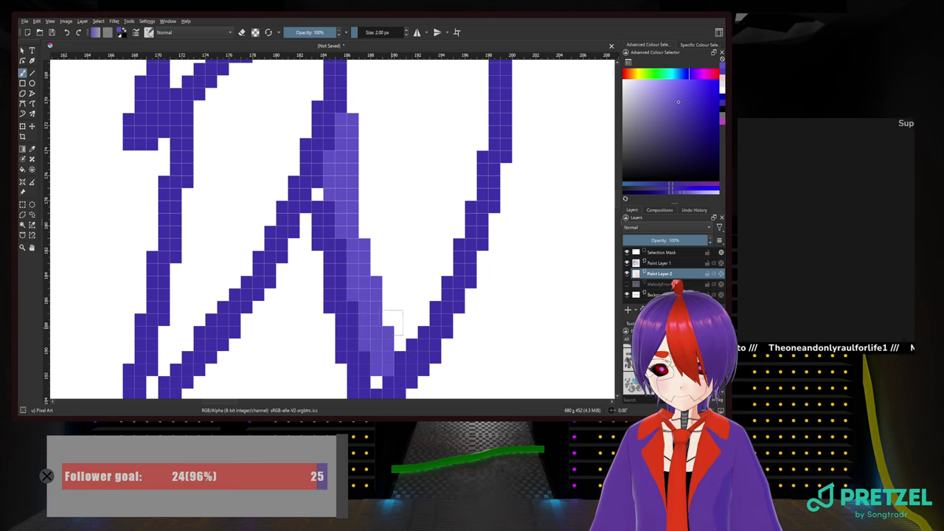
mouse_move(399, 336)
mouse_down()
mouse_move(272, 269)
mouse_move(272, 124)
mouse_move(255, 152)
mouse_move(254, 228)
mouse_move(245, 96)
mouse_up()
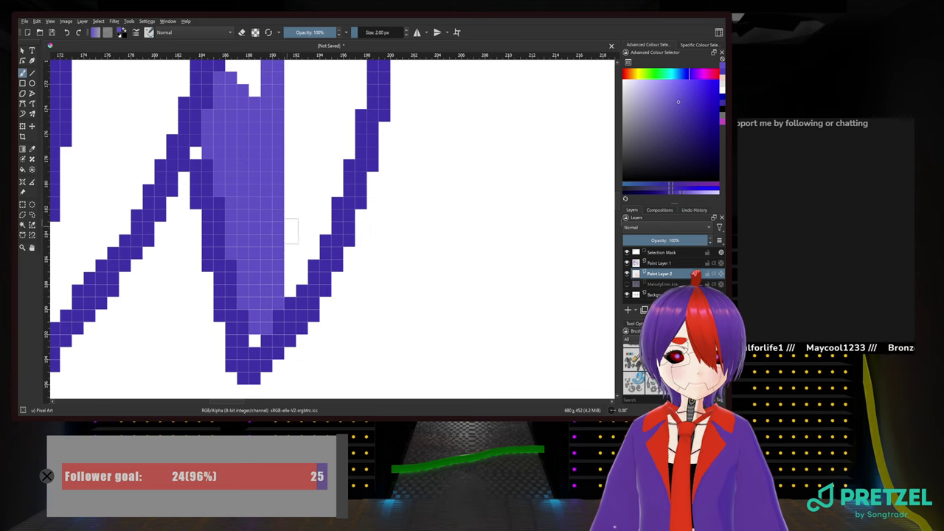
mouse_move(290, 264)
mouse_down()
mouse_move(289, 279)
mouse_move(302, 270)
mouse_move(291, 266)
mouse_move(302, 184)
mouse_move(295, 96)
mouse_move(288, 178)
mouse_up()
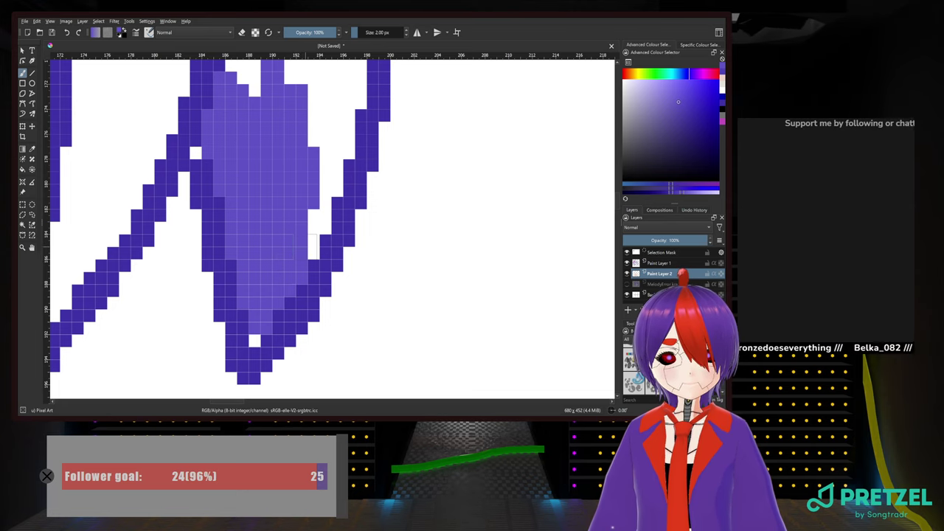
mouse_move(305, 247)
mouse_down()
mouse_move(310, 206)
mouse_move(322, 221)
mouse_move(319, 158)
mouse_move(328, 180)
mouse_move(336, 177)
mouse_move(337, 96)
mouse_move(309, 129)
mouse_move(330, 105)
mouse_move(297, 172)
mouse_move(287, 355)
mouse_up()
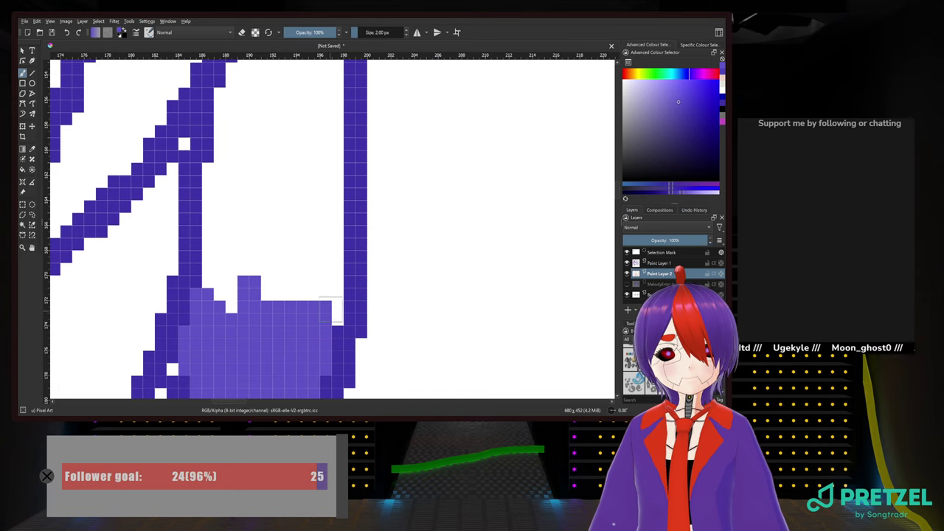
Fill the remaining upper part of the outermost right hair lock with the same lighter purple-blue
mouse_move(330, 311)
mouse_down()
mouse_move(331, 288)
mouse_move(220, 295)
mouse_move(208, 282)
mouse_move(231, 307)
mouse_up()
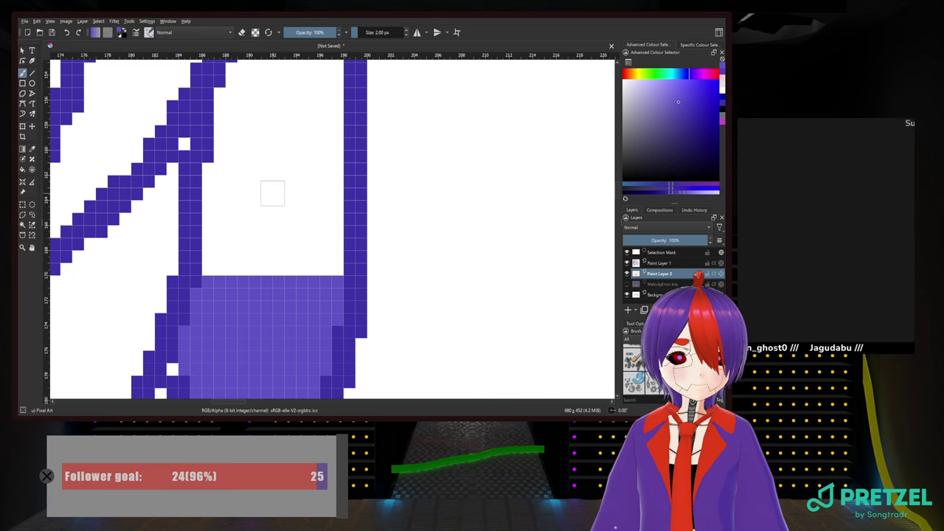
drag(273, 193, 261, 303)
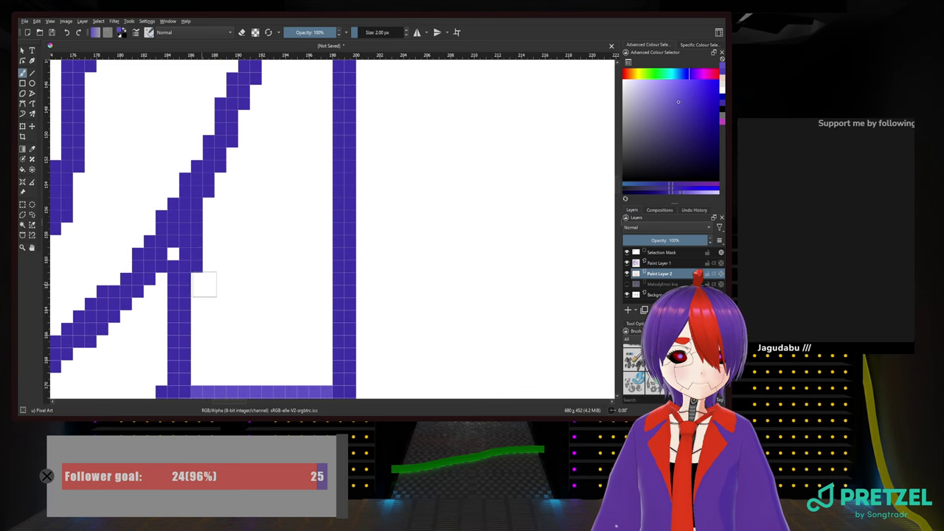
mouse_move(203, 284)
mouse_down()
mouse_move(317, 285)
mouse_move(319, 365)
mouse_move(309, 378)
mouse_move(203, 369)
mouse_move(202, 308)
mouse_move(298, 310)
mouse_move(298, 361)
mouse_move(226, 362)
mouse_move(226, 329)
mouse_move(288, 335)
mouse_move(274, 352)
mouse_up()
drag(289, 215, 273, 333)
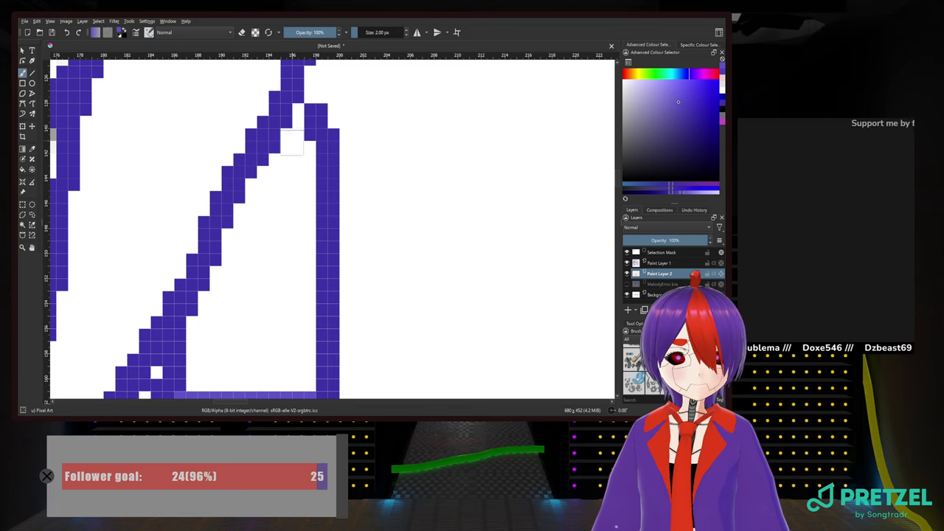
click(292, 141)
mouse_move(298, 159)
mouse_down()
mouse_move(269, 193)
mouse_move(251, 194)
mouse_move(258, 210)
mouse_move(245, 221)
mouse_move(245, 247)
mouse_move(229, 239)
mouse_move(245, 242)
mouse_move(236, 284)
mouse_move(215, 280)
mouse_move(221, 303)
mouse_move(210, 302)
mouse_move(198, 379)
mouse_move(304, 378)
mouse_move(302, 203)
mouse_move(288, 196)
mouse_move(274, 238)
mouse_move(280, 346)
mouse_move(265, 356)
mouse_move(264, 245)
mouse_move(253, 252)
mouse_move(230, 354)
mouse_move(216, 347)
mouse_move(252, 362)
mouse_up()
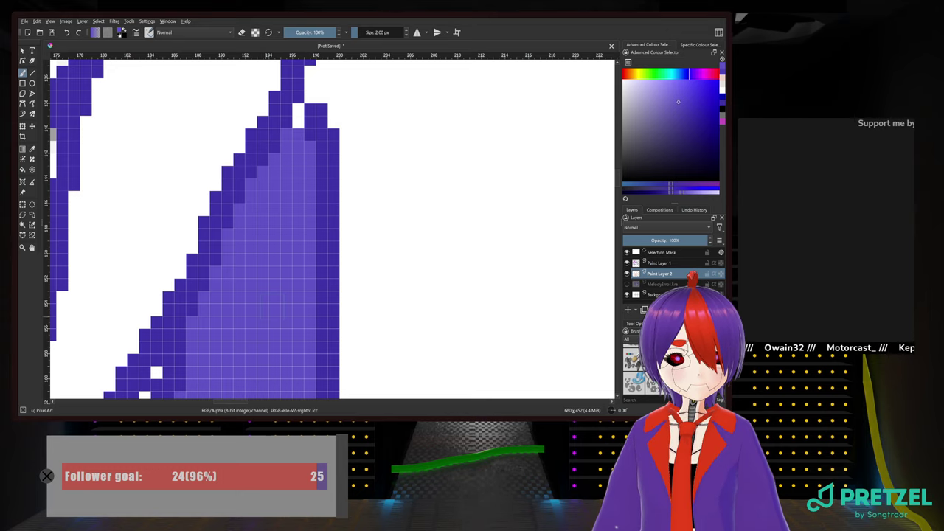
Paint a lighter purple-blue strip along the inner right edge of the long lock above the filled one
scroll(272, 308, down, 7)
drag(317, 297, 371, 255)
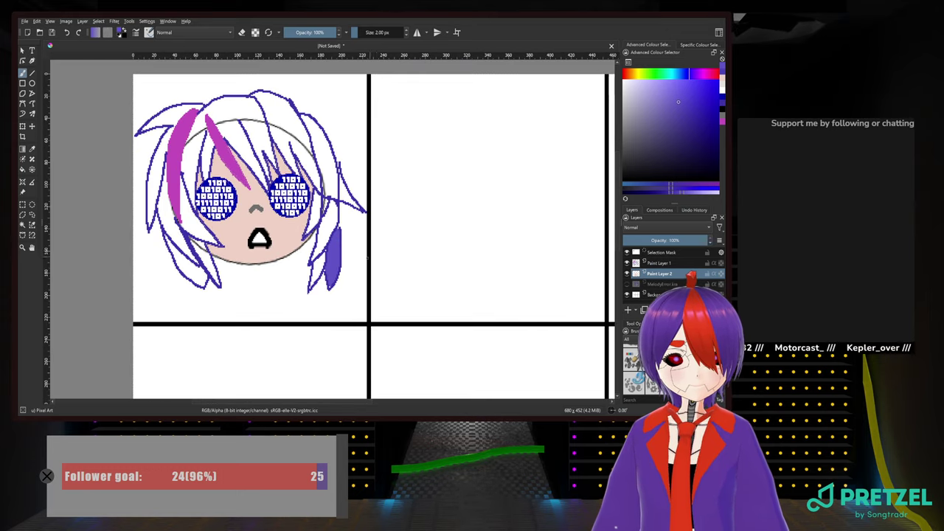
scroll(366, 258, up, 5)
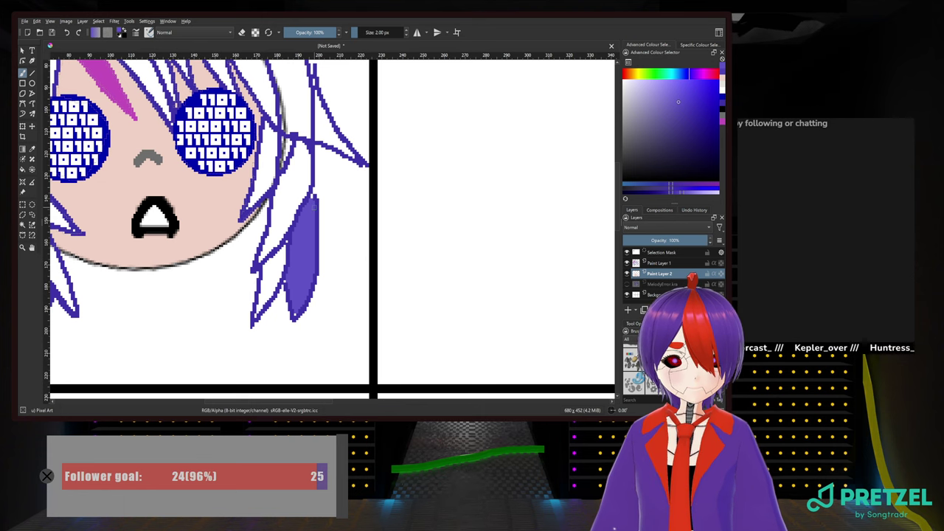
scroll(314, 206, up, 4)
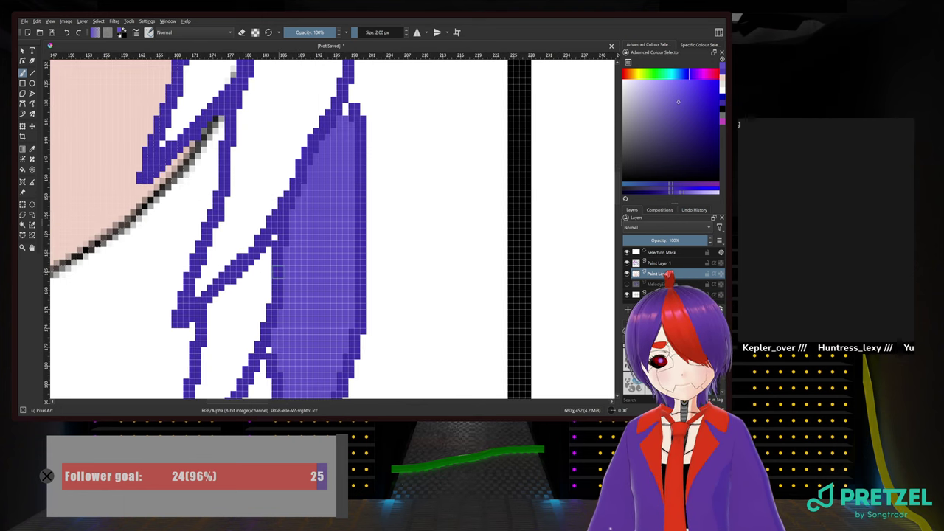
drag(338, 161, 315, 285)
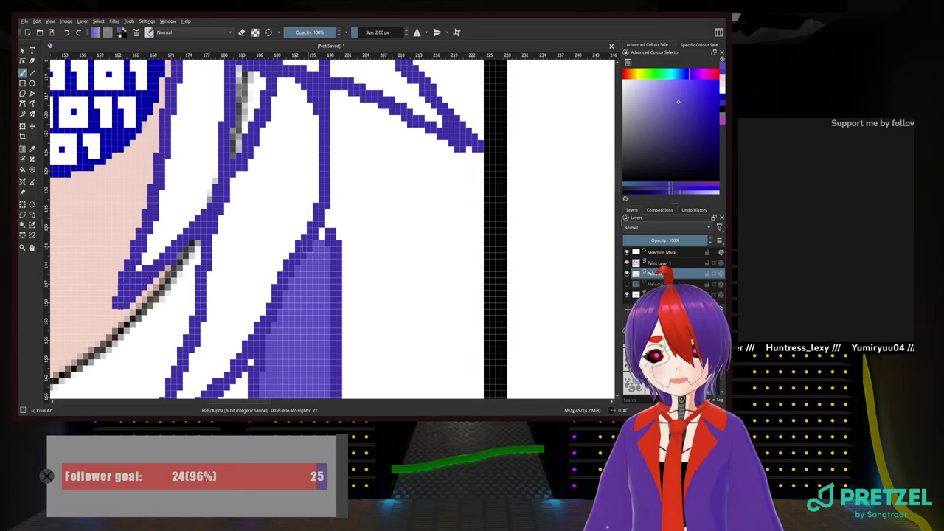
drag(311, 223, 302, 96)
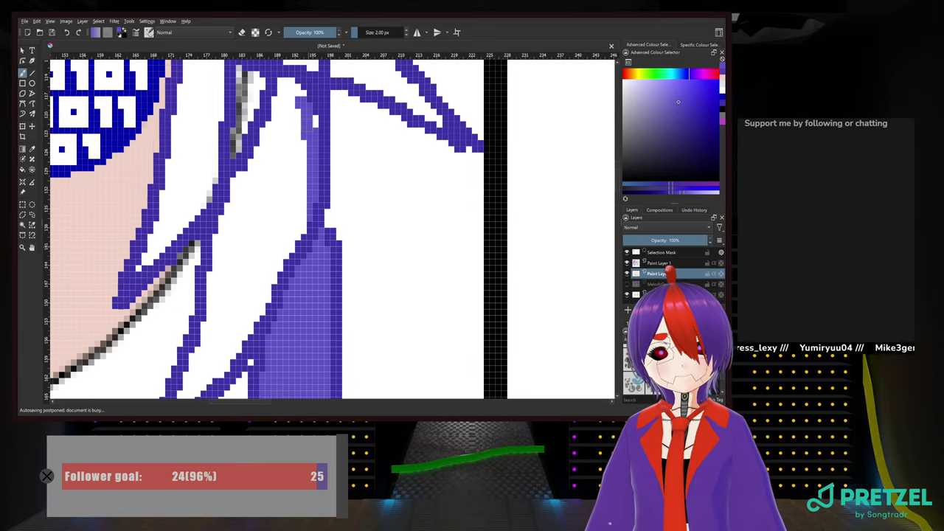
Fill the small lower lock beside the coloured one and the long lock above it with lighter purple-blue
scroll(284, 105, down, 2)
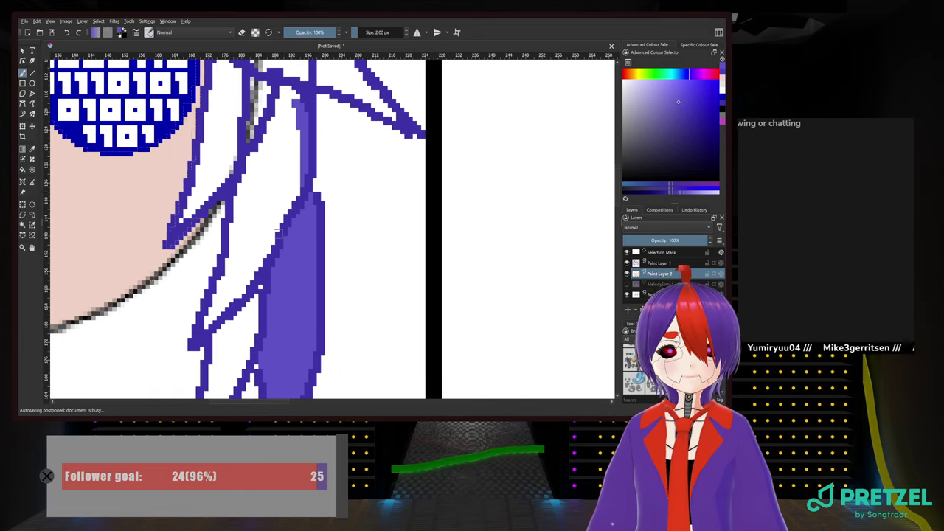
drag(263, 363, 305, 287)
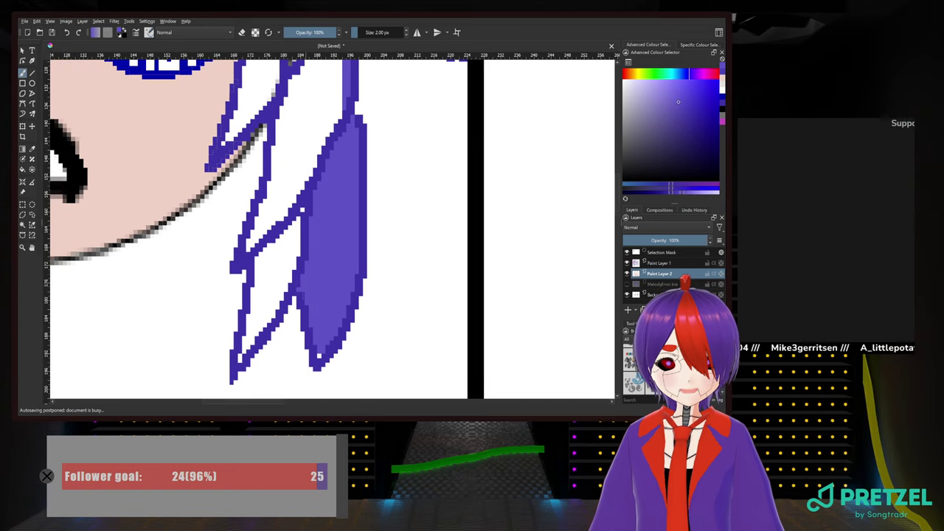
mouse_move(300, 196)
mouse_down()
mouse_move(289, 252)
mouse_move(310, 239)
mouse_up()
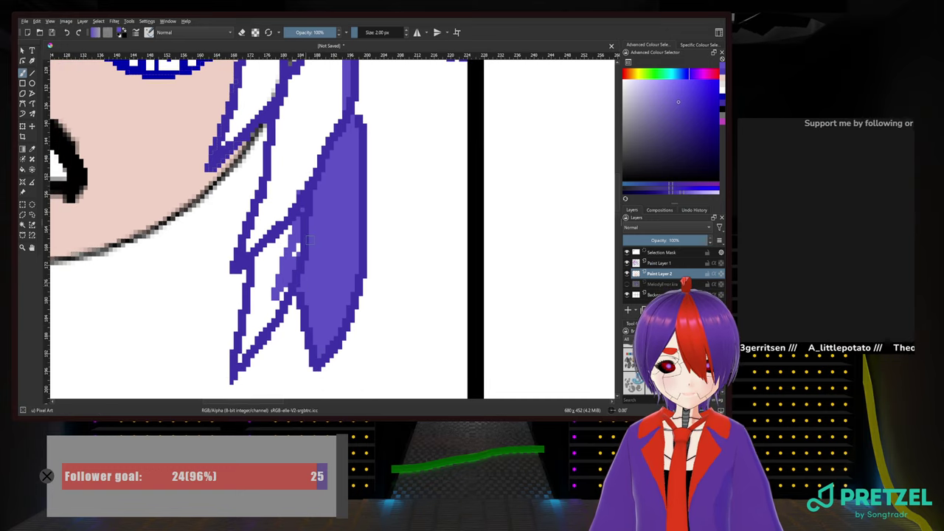
mouse_move(284, 288)
mouse_down()
mouse_move(236, 359)
mouse_move(262, 265)
mouse_move(248, 299)
mouse_up()
mouse_move(251, 248)
mouse_down()
mouse_move(280, 124)
mouse_move(254, 247)
mouse_move(289, 241)
mouse_move(272, 264)
mouse_move(262, 318)
mouse_up()
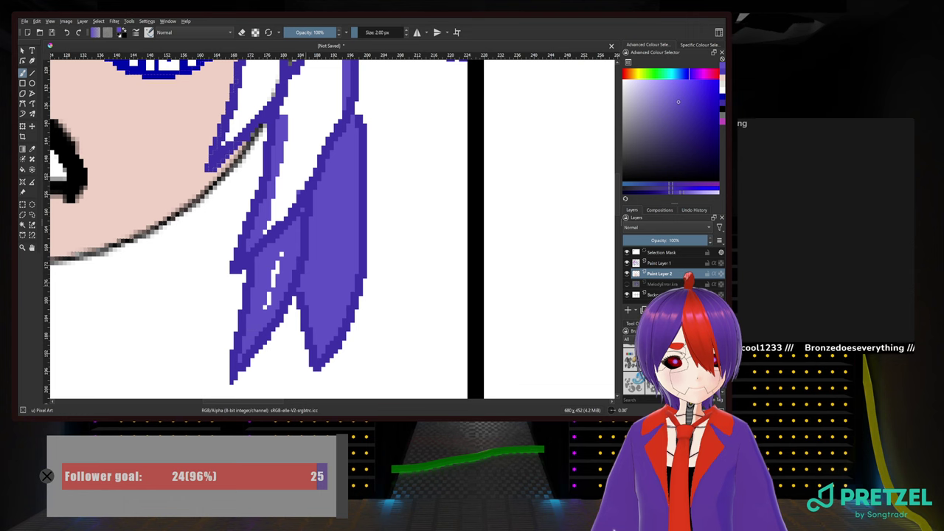
mouse_move(273, 279)
mouse_down()
mouse_move(267, 308)
mouse_move(292, 227)
mouse_move(268, 325)
mouse_move(245, 333)
mouse_move(290, 257)
mouse_move(256, 289)
mouse_move(269, 226)
mouse_move(318, 216)
mouse_move(296, 252)
mouse_move(319, 185)
mouse_up()
mouse_move(283, 252)
mouse_down()
mouse_move(263, 218)
mouse_move(320, 130)
mouse_move(302, 111)
mouse_move(312, 111)
mouse_move(276, 188)
mouse_move(267, 244)
mouse_move(273, 176)
mouse_move(272, 215)
mouse_move(290, 167)
mouse_up()
mouse_move(304, 203)
mouse_down()
mouse_move(309, 131)
mouse_move(303, 166)
mouse_move(309, 158)
mouse_move(314, 277)
mouse_up()
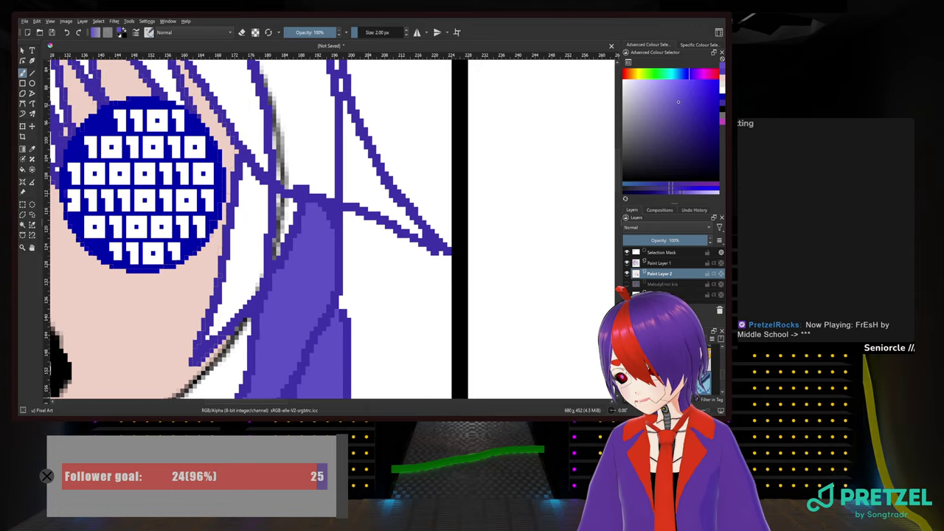
Compare the hair with the MelodyError.kra reference layer, hide it again and paint the tip of the lock beside the right eye
click(627, 285)
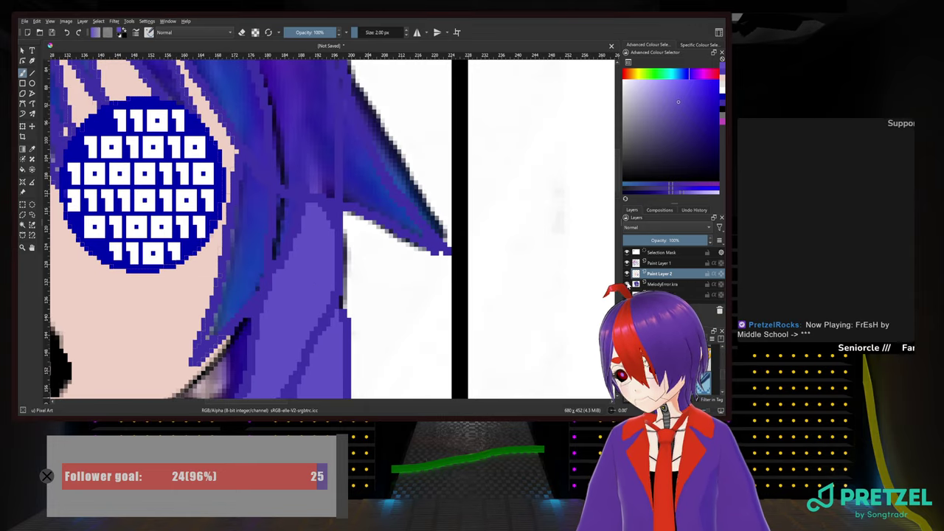
click(628, 284)
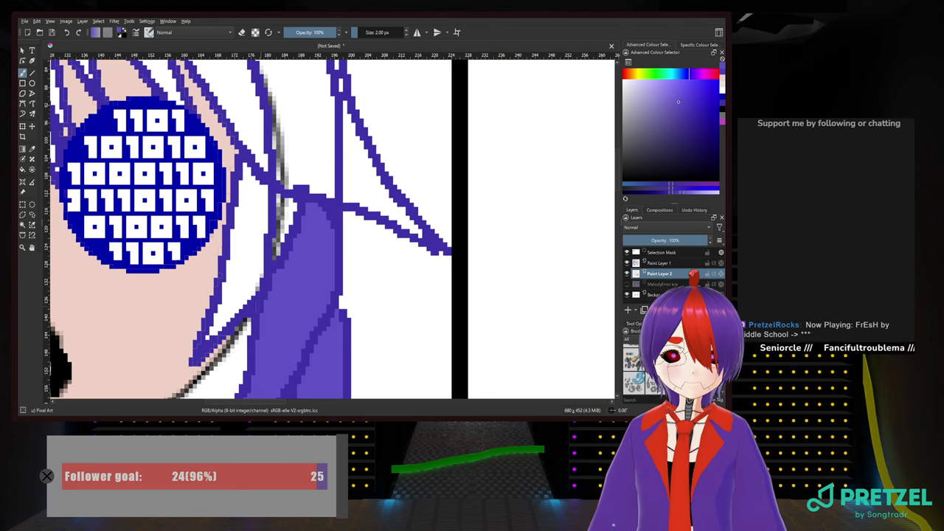
drag(204, 343, 264, 284)
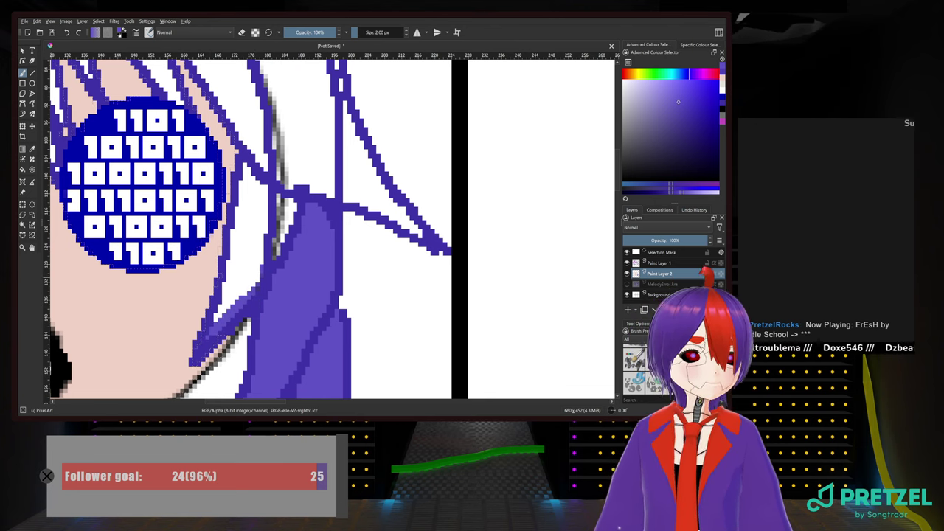
Clear the active selection and fill the rest of the lock beside the right eye with lighter purple-blue
click(23, 205)
click(227, 302)
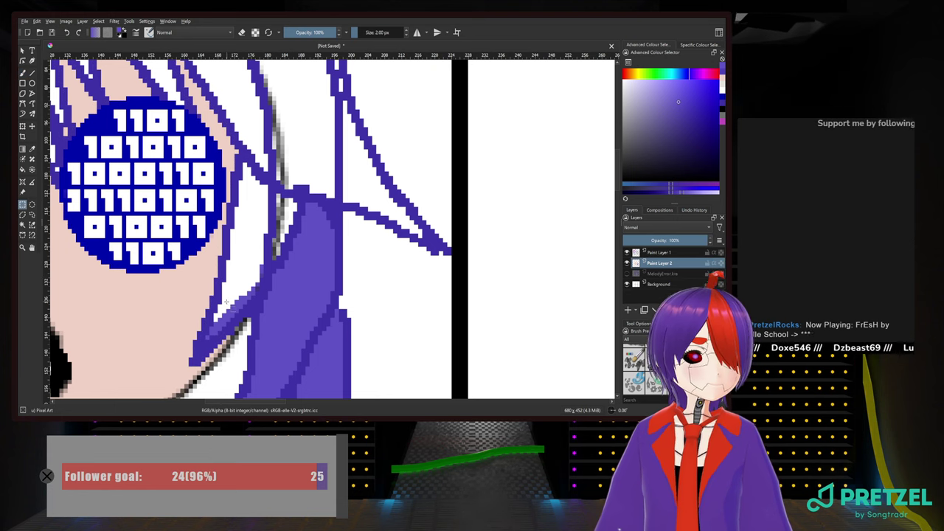
click(22, 72)
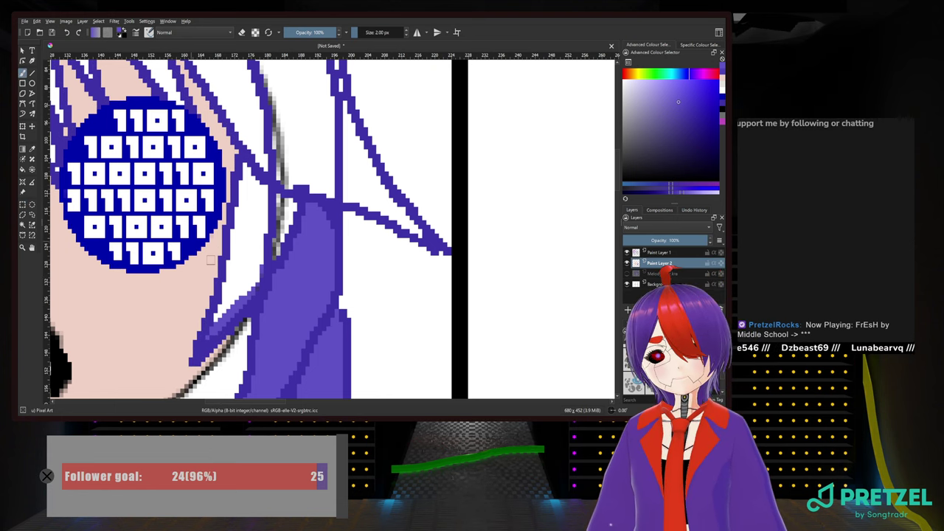
mouse_move(212, 321)
mouse_down()
mouse_move(228, 273)
mouse_move(224, 287)
mouse_move(239, 279)
mouse_move(236, 291)
mouse_move(282, 222)
mouse_move(232, 301)
mouse_move(258, 287)
mouse_move(269, 220)
mouse_move(256, 172)
mouse_move(223, 271)
mouse_move(247, 174)
mouse_move(258, 221)
mouse_move(251, 279)
mouse_move(259, 235)
mouse_move(247, 244)
mouse_move(248, 192)
mouse_move(240, 293)
mouse_up()
scroll(242, 216, down, 1)
drag(243, 216, 217, 297)
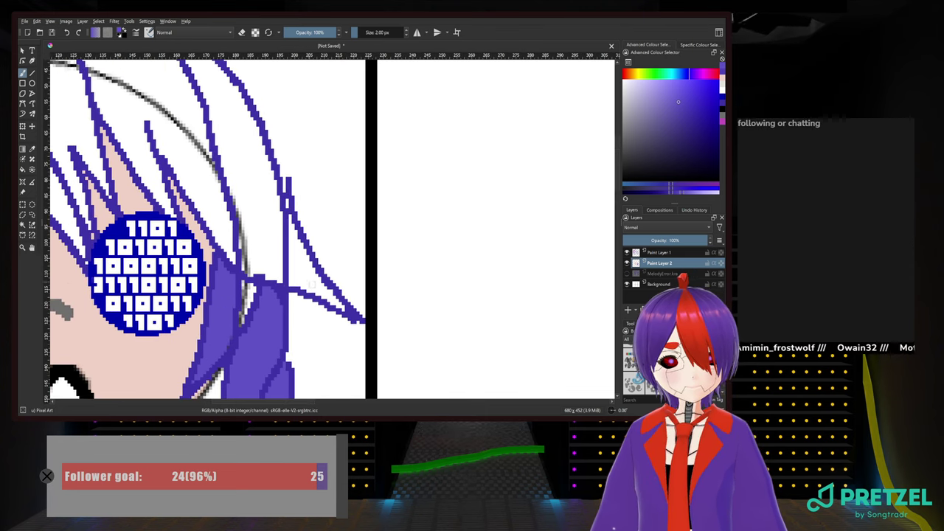
Fill the pointed hair spike sticking out on the head's right side with lighter purple-blue, redoing the first stroke
drag(341, 308, 296, 225)
key(ctrl+z)
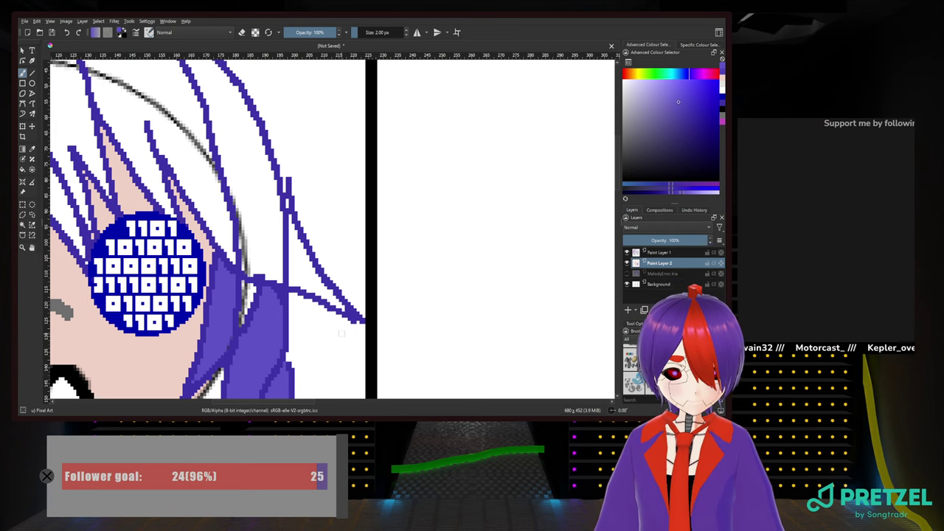
mouse_move(349, 313)
mouse_down()
mouse_move(307, 286)
mouse_move(271, 280)
mouse_move(288, 258)
mouse_move(289, 213)
mouse_move(298, 247)
mouse_move(336, 300)
mouse_move(295, 250)
mouse_move(294, 270)
mouse_move(311, 282)
mouse_move(299, 274)
mouse_up()
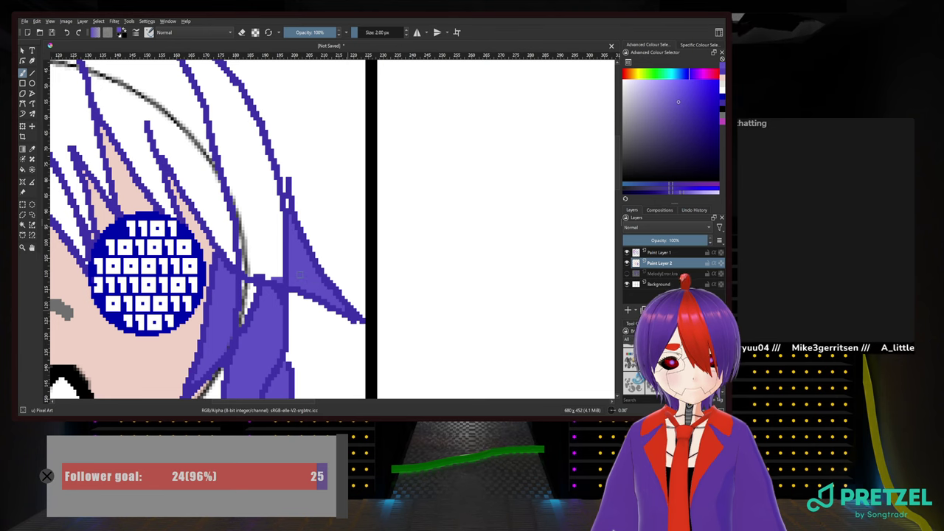
Paint lighter purple-blue into the lower part of the long outer lock just above the pointed spike on the head's right side
mouse_move(289, 199)
mouse_down()
mouse_move(286, 214)
mouse_move(278, 201)
mouse_move(279, 276)
mouse_move(236, 266)
mouse_move(244, 247)
mouse_move(226, 165)
mouse_move(226, 177)
mouse_up()
mouse_move(247, 251)
mouse_down()
mouse_move(262, 259)
mouse_move(269, 246)
mouse_move(251, 237)
mouse_move(273, 227)
mouse_move(243, 223)
mouse_move(274, 183)
mouse_move(236, 90)
mouse_up()
drag(300, 148, 519, 195)
Switch the brush to erasing on Paint Layer 1 and try a stroke on the dark head guide curve crossing the filled lock
click(638, 253)
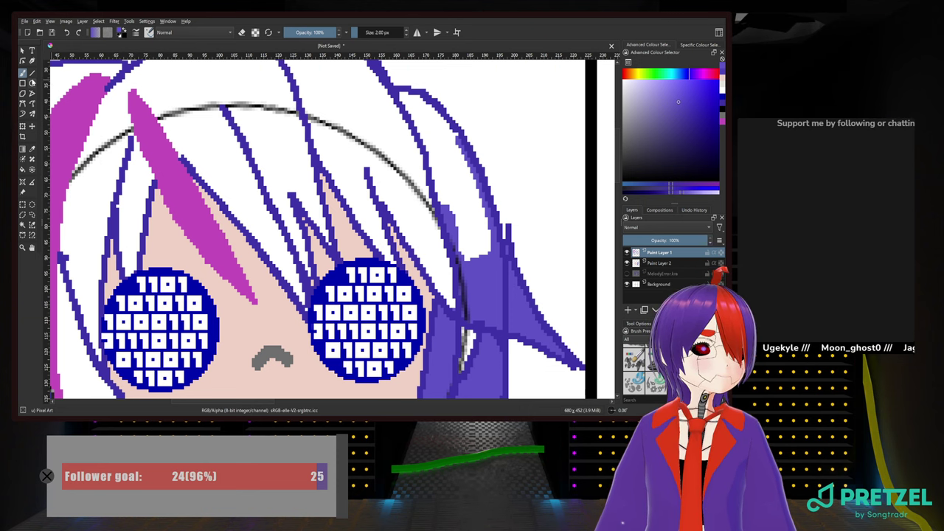
click(242, 33)
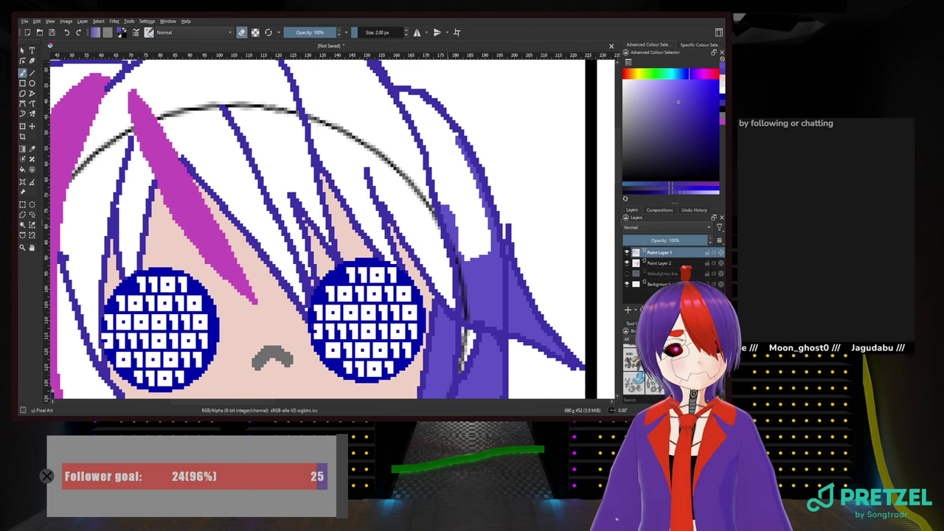
drag(450, 258, 335, 261)
scroll(339, 262, up, 3)
drag(381, 287, 278, 163)
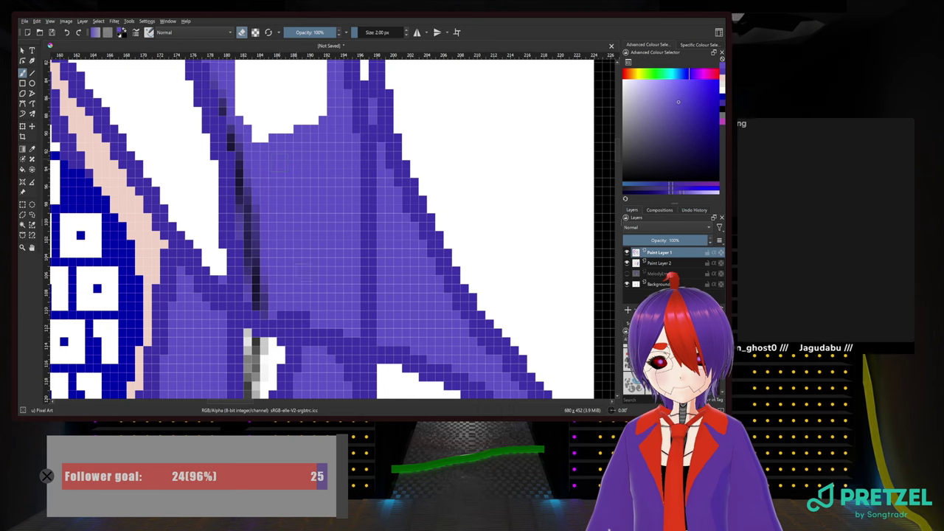
mouse_move(258, 285)
mouse_down()
mouse_move(255, 263)
mouse_move(252, 240)
mouse_up()
key(ctrl+z)
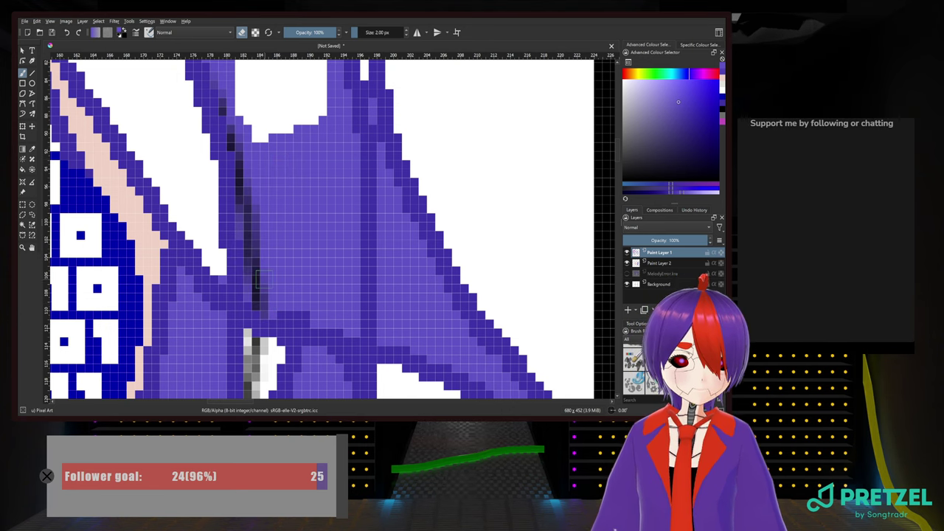
Erase the dark head guide curve where it runs through the filled lock and the white gap beside the right eye
scroll(442, 175, down, 2)
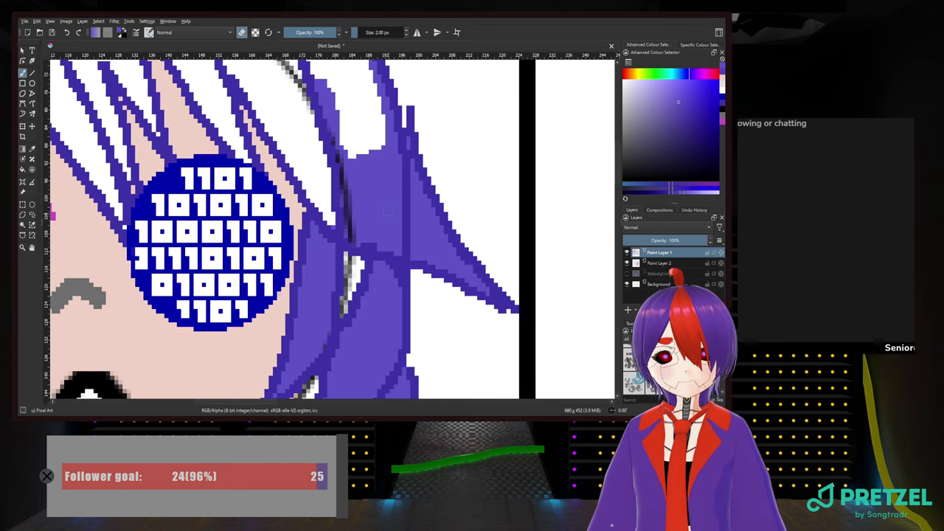
scroll(388, 213, up, 1)
scroll(382, 218, down, 1)
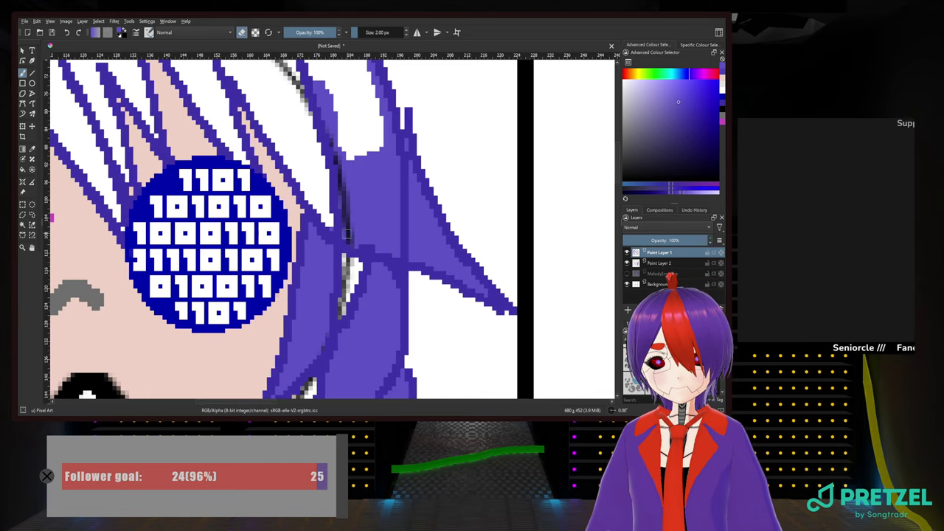
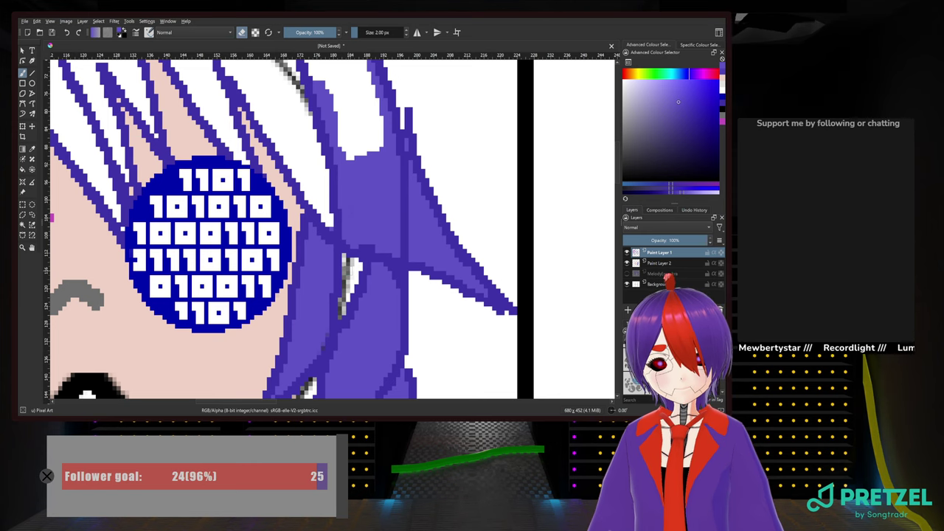
mouse_move(347, 264)
mouse_down()
mouse_move(343, 311)
mouse_move(344, 303)
mouse_up()
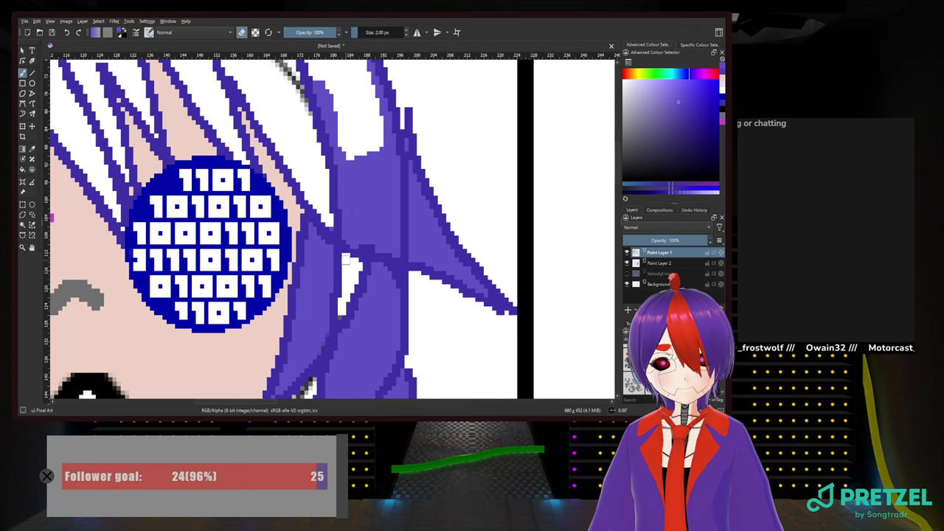
drag(354, 253, 359, 351)
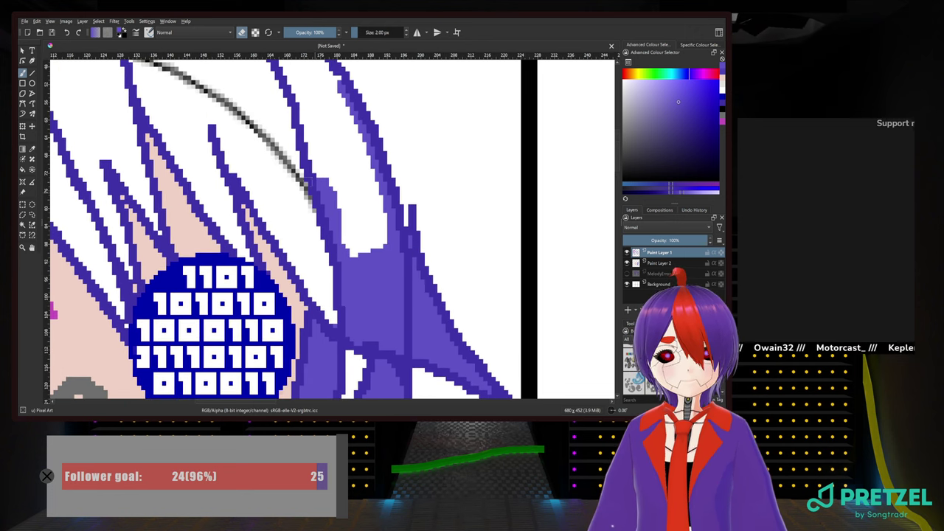
Erase the black head outline where it crosses the hair, from the right-hand strands to the long magenta streak
drag(272, 132, 304, 212)
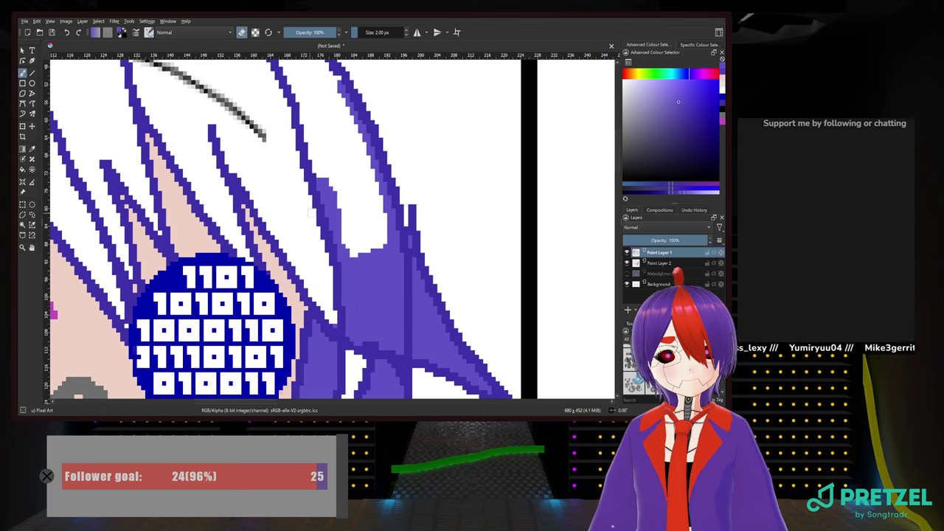
scroll(270, 152, down, 1)
mouse_move(270, 152)
mouse_down()
mouse_move(373, 265)
mouse_move(349, 236)
mouse_move(278, 197)
mouse_up()
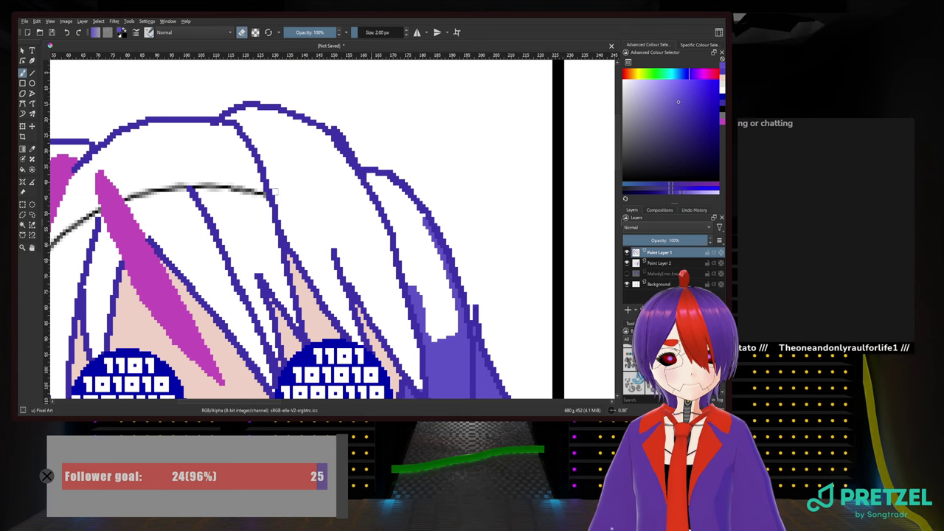
mouse_move(220, 183)
mouse_down()
mouse_move(199, 184)
mouse_move(255, 192)
mouse_up()
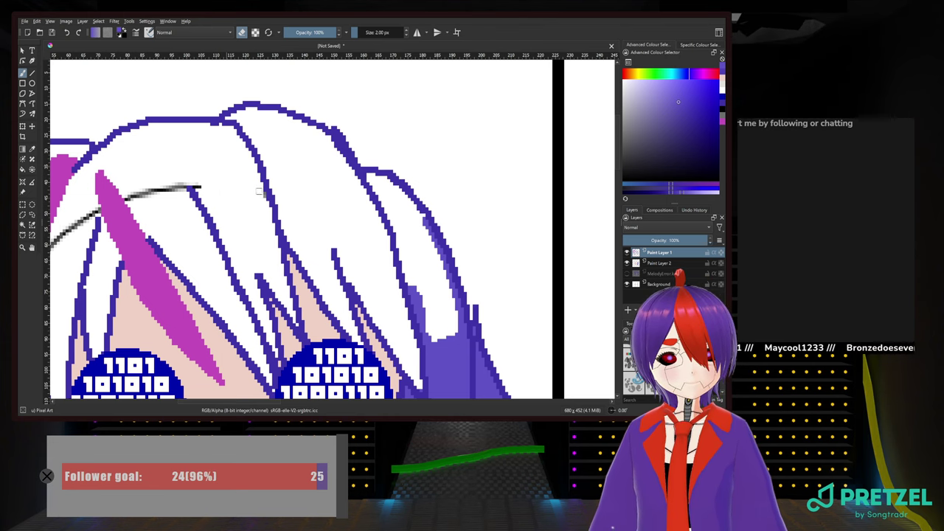
mouse_move(199, 186)
mouse_down()
mouse_move(179, 198)
mouse_move(192, 181)
mouse_move(184, 177)
mouse_move(127, 198)
mouse_move(204, 197)
mouse_move(309, 158)
mouse_up()
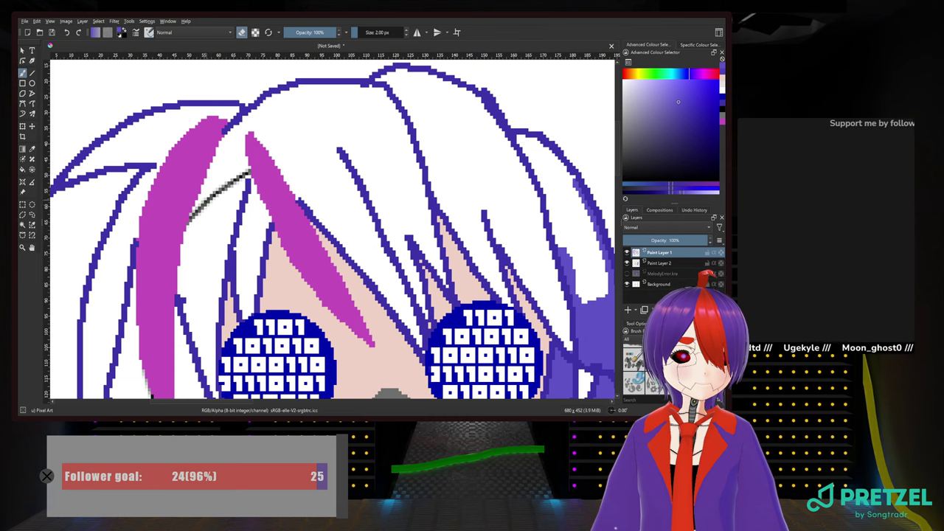
drag(213, 194, 192, 215)
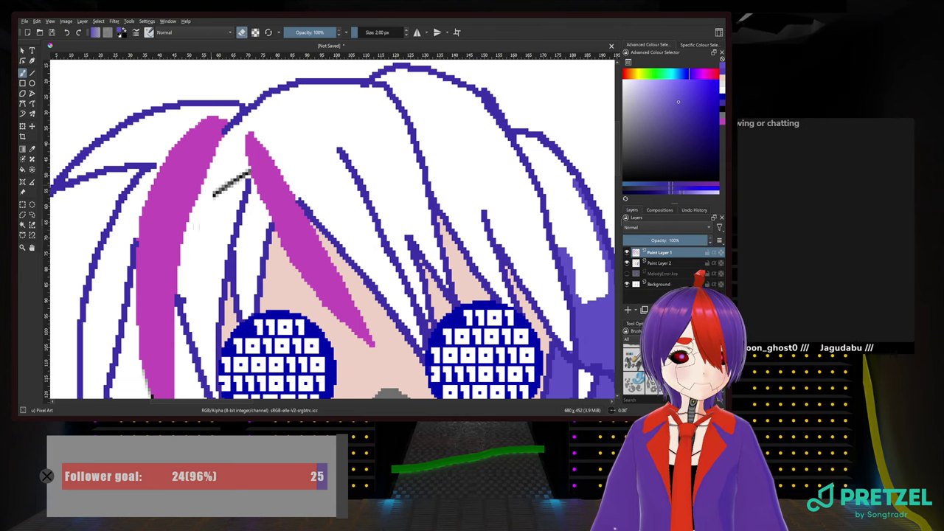
drag(214, 195, 247, 172)
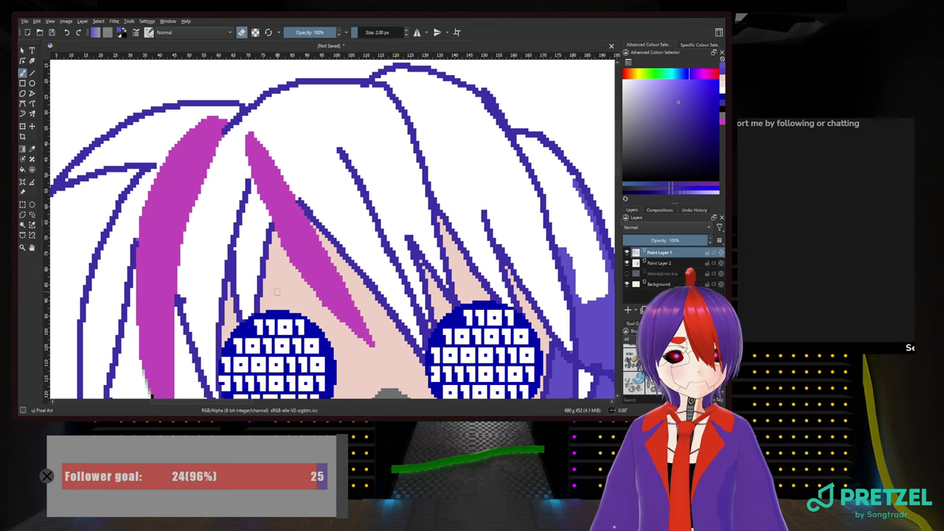
Erase the black head outline running along the lower edge of the long magenta streak
scroll(276, 292, down, 2)
drag(222, 364, 281, 238)
scroll(280, 238, up, 2)
scroll(269, 225, up, 3)
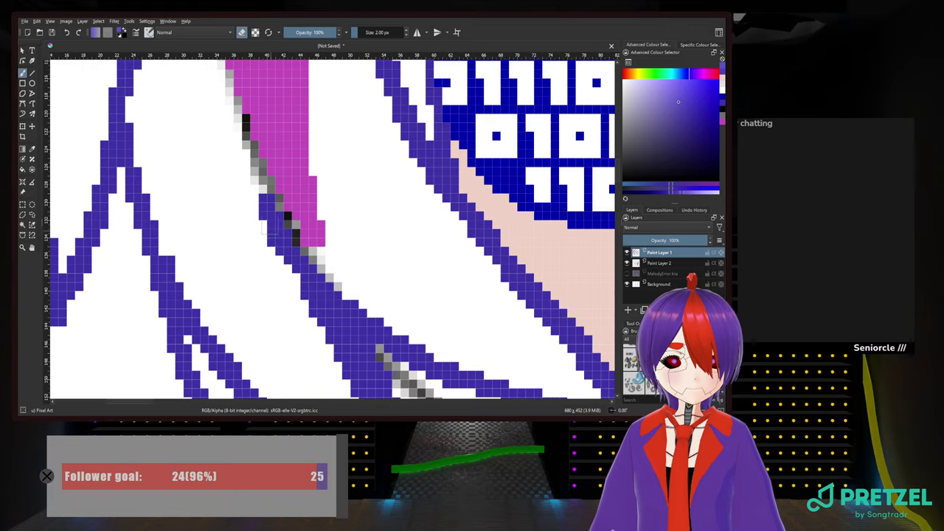
scroll(255, 221, down, 2)
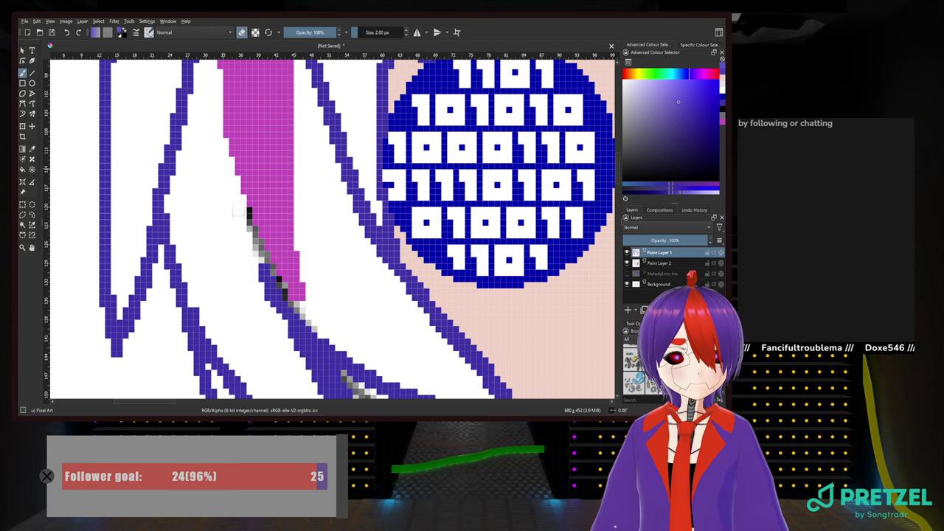
mouse_move(245, 214)
mouse_down()
mouse_move(258, 258)
mouse_move(211, 180)
mouse_up()
click(263, 256)
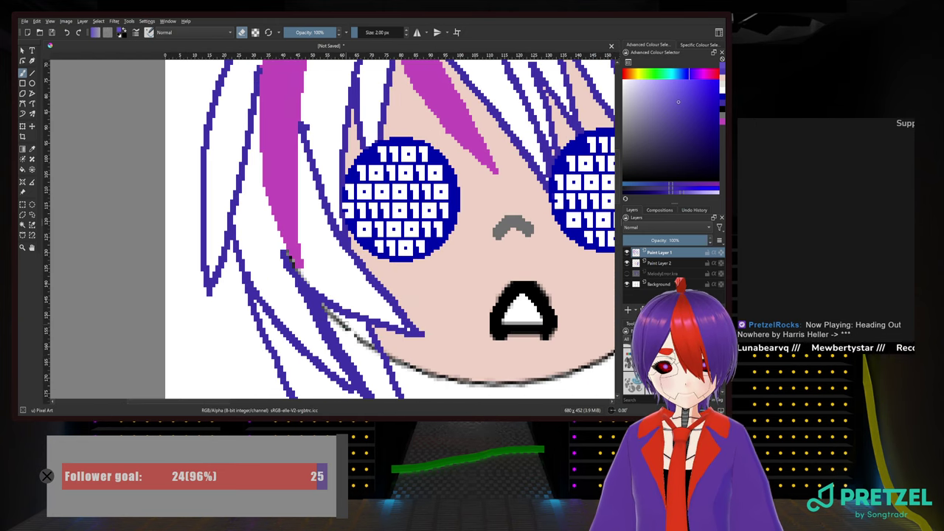
Erase the head outline between the lower-left hair strands, using a 1.01 px eraser for the leftover pixels
scroll(281, 233, down, 3)
scroll(291, 284, up, 3)
drag(414, 324, 281, 293)
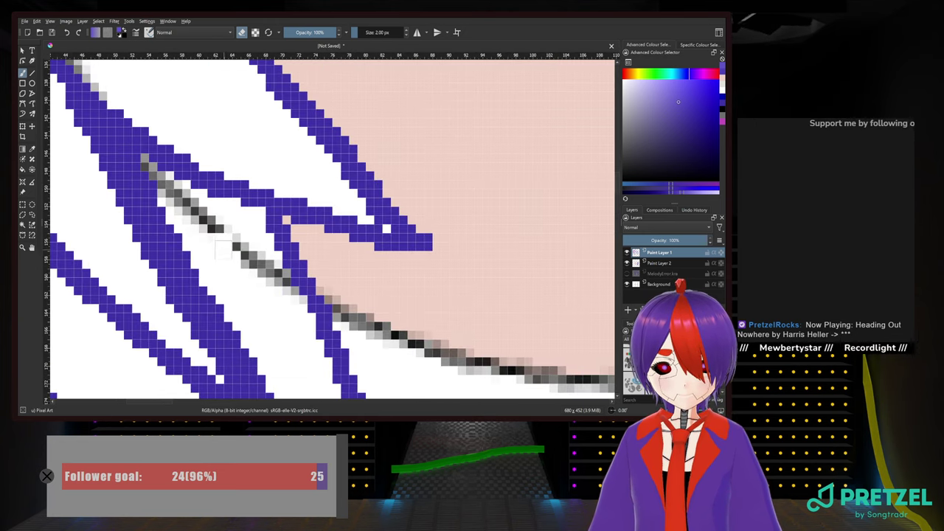
click(223, 231)
mouse_move(221, 230)
mouse_down()
mouse_move(177, 202)
mouse_move(165, 181)
mouse_move(273, 266)
mouse_up()
mouse_move(288, 303)
mouse_down()
mouse_move(292, 297)
mouse_move(298, 309)
mouse_up()
scroll(377, 34, down, 2)
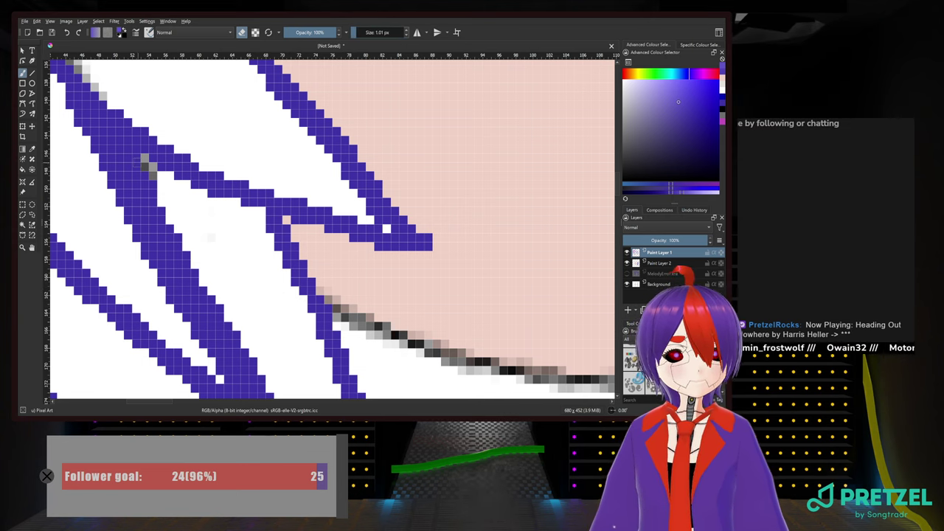
drag(145, 159, 153, 175)
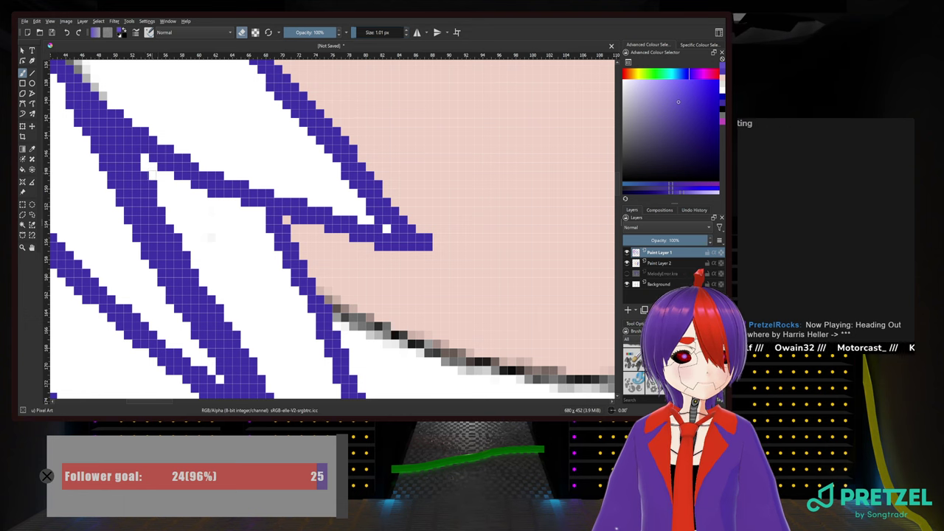
scroll(215, 236, down, 2)
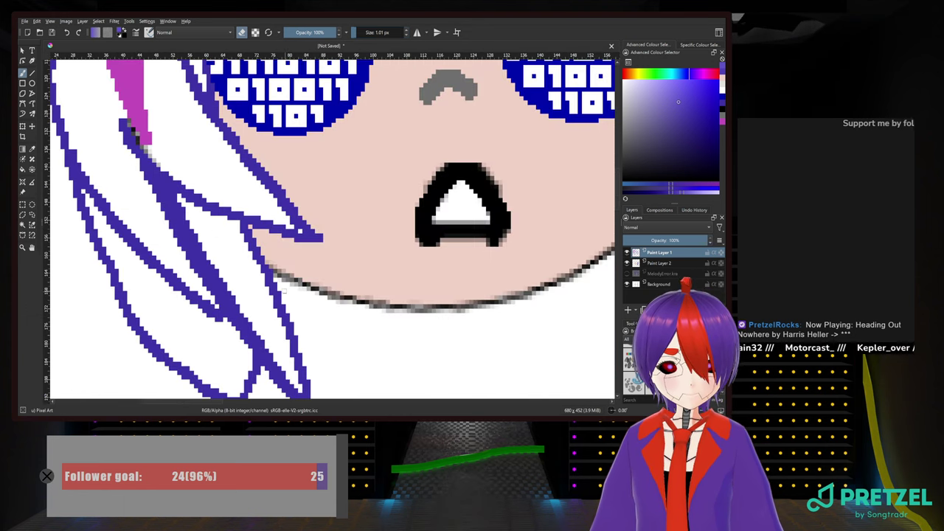
Erase the remaining outline pixels around the lower tip of the long magenta streak
drag(241, 221, 287, 285)
scroll(335, 345, up, 2)
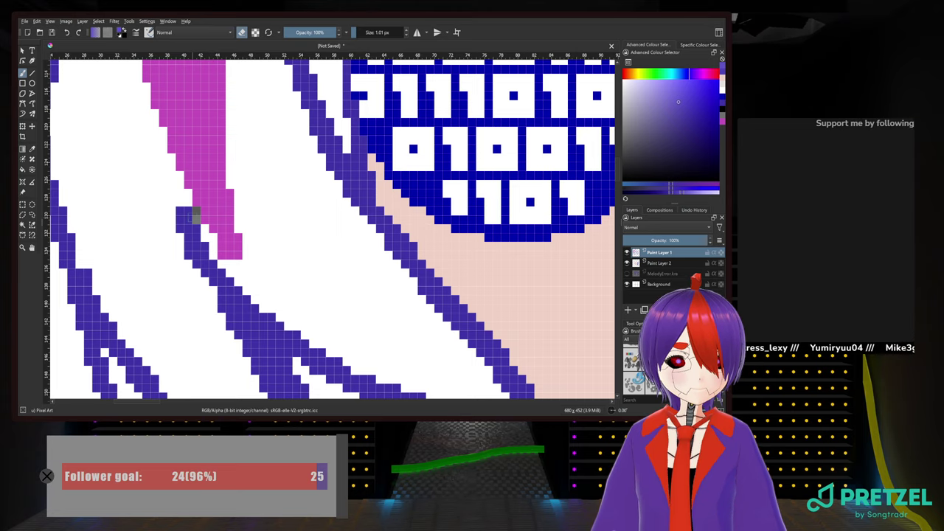
scroll(196, 215, down, 2)
drag(196, 214, 208, 384)
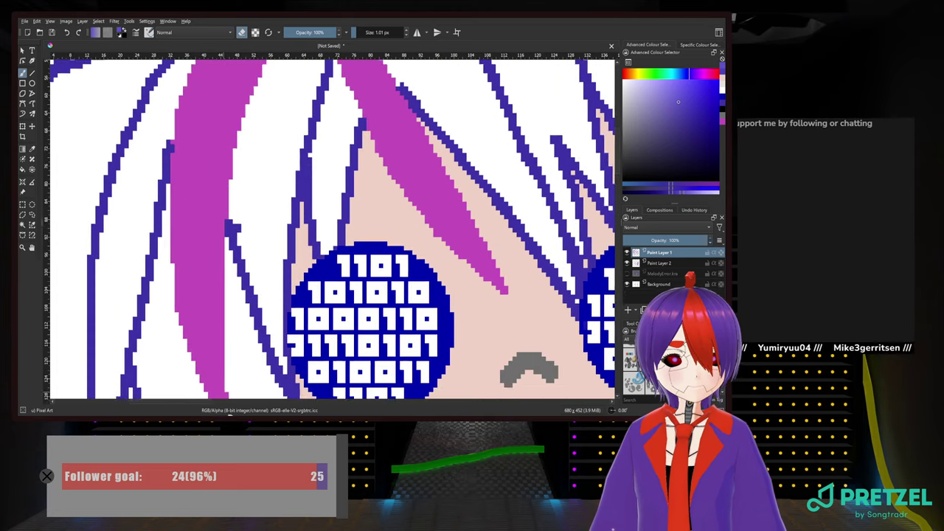
Erase the stray line stub sticking up from the outer edge of the hair above the pointed right-hand tip
drag(278, 86, 57, 212)
drag(526, 362, 242, 260)
drag(328, 328, 335, 186)
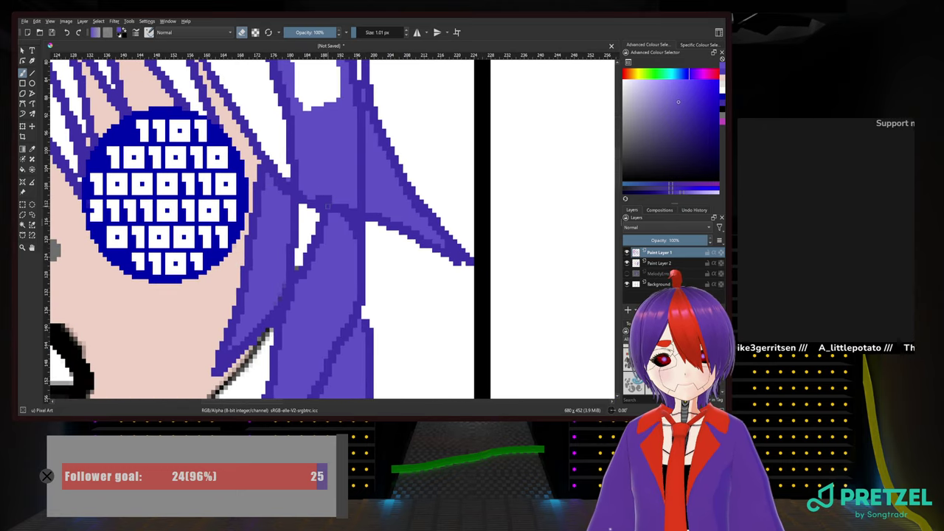
scroll(297, 270, up, 3)
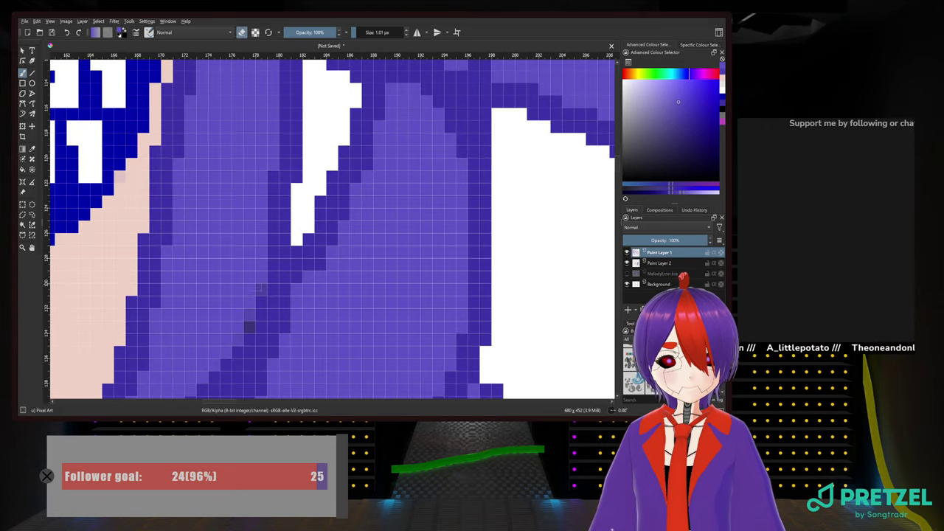
drag(249, 318, 299, 150)
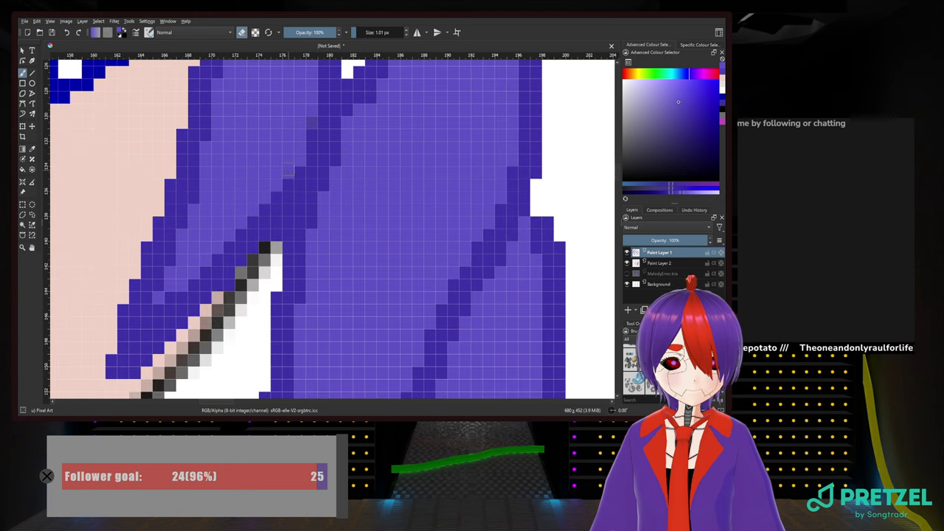
scroll(214, 243, down, 6)
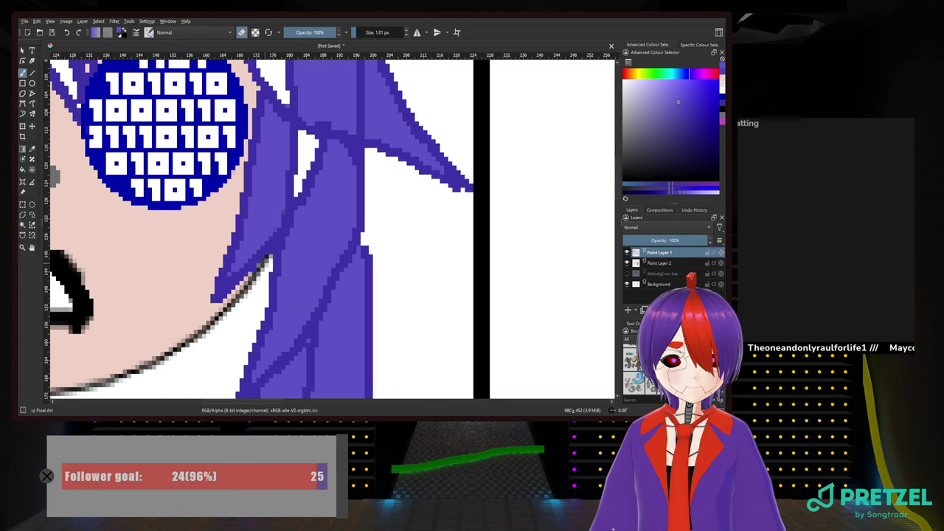
scroll(300, 156, up, 6)
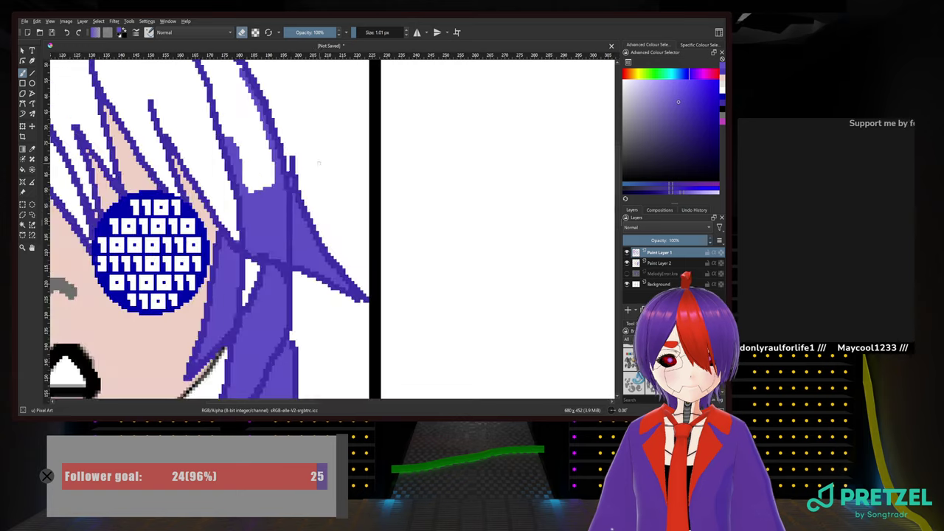
mouse_move(267, 123)
mouse_down()
mouse_move(272, 162)
mouse_move(270, 150)
mouse_move(275, 182)
mouse_move(301, 225)
mouse_move(275, 181)
mouse_up()
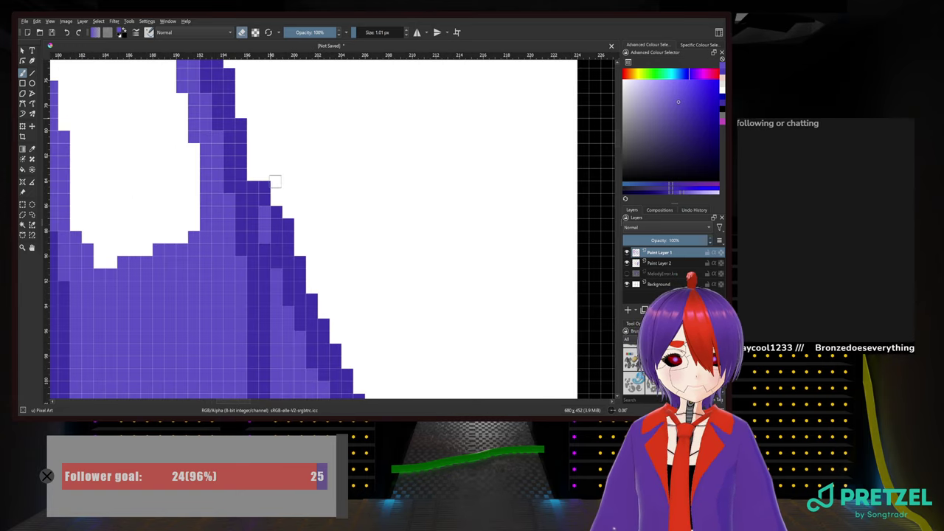
scroll(292, 190, down, 6)
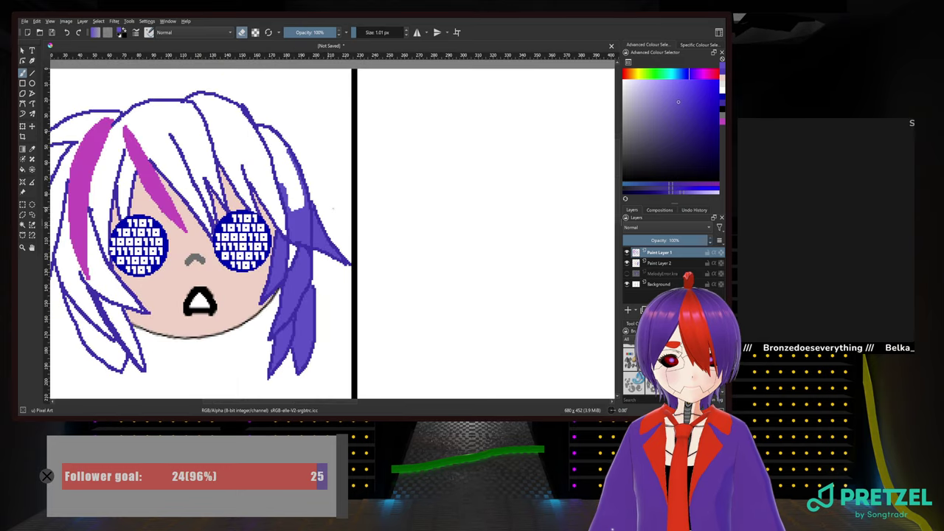
drag(279, 236, 363, 230)
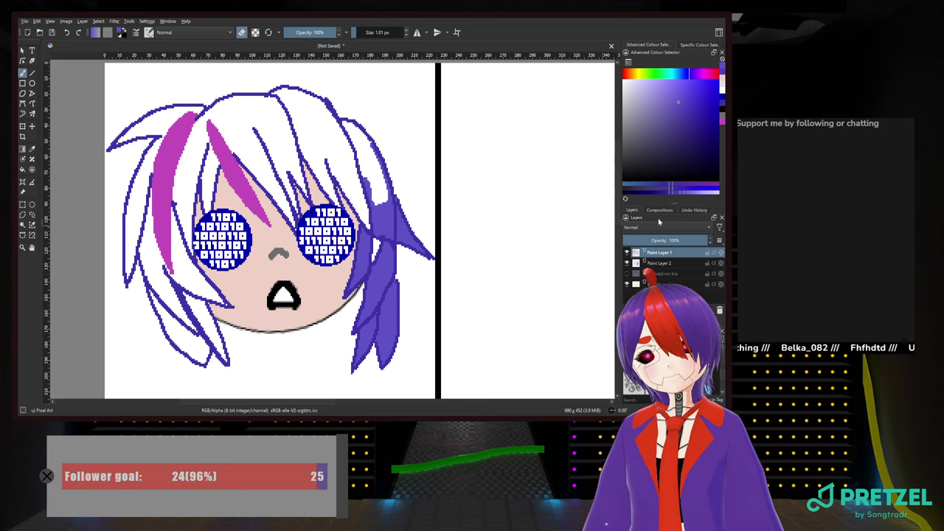
Switch from erasing to painting on Paint Layer 2 and fill the white gap between the right-hand strands with light purple
scroll(417, 266, up, 6)
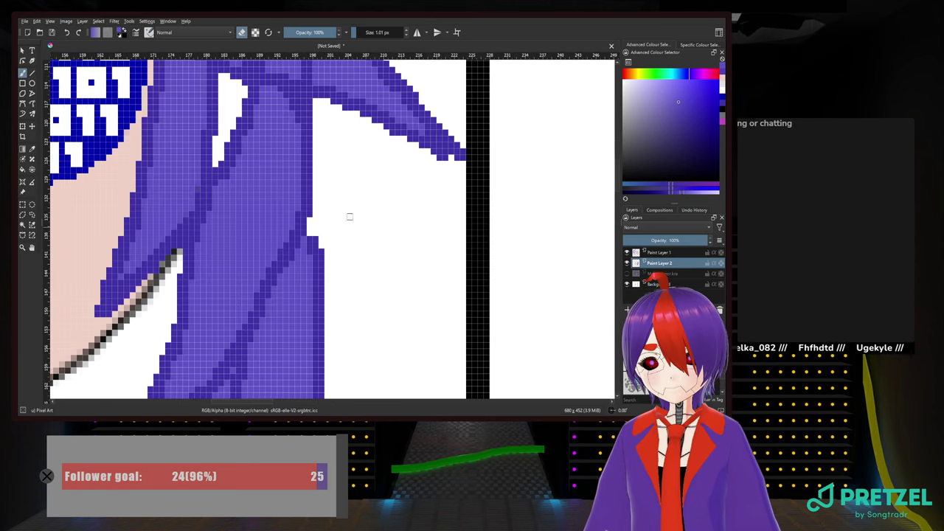
right_click(361, 175)
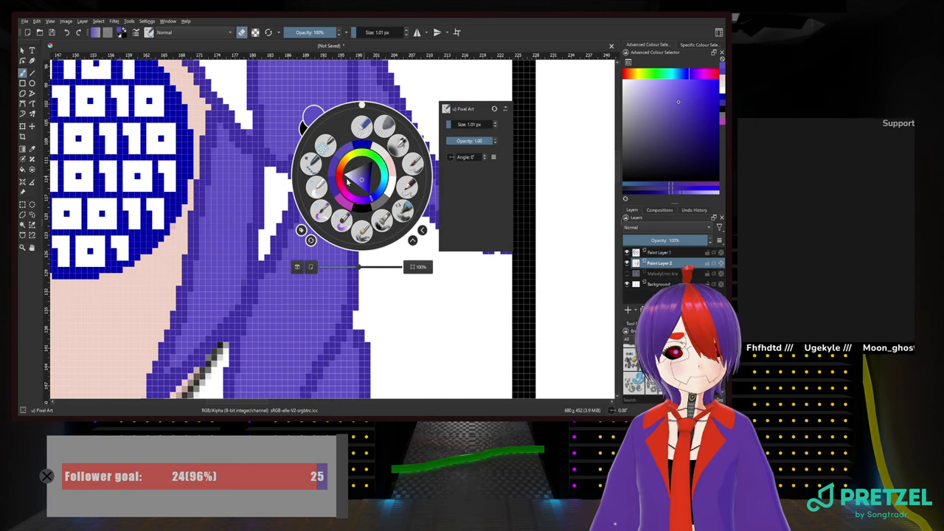
click(311, 164)
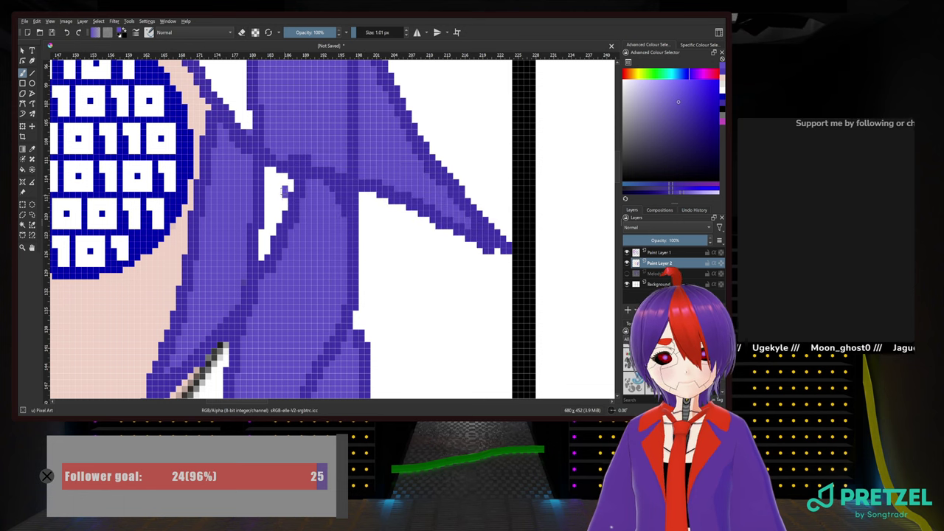
mouse_move(283, 190)
mouse_down()
mouse_move(254, 237)
mouse_move(269, 236)
mouse_move(253, 258)
mouse_up()
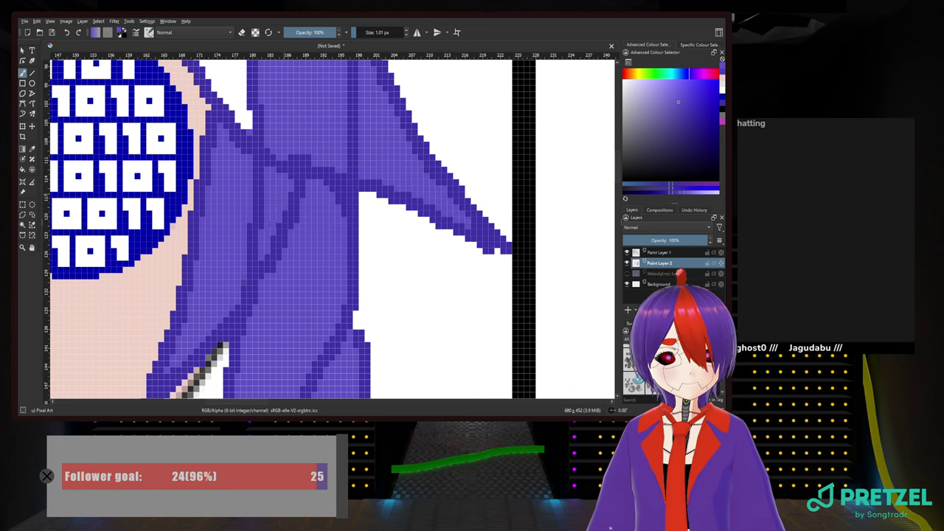
drag(275, 163, 311, 318)
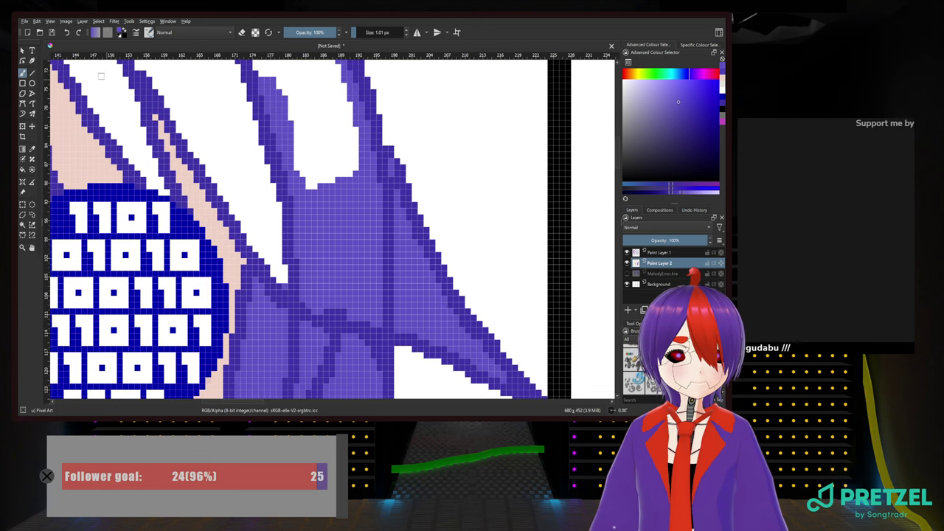
Set the brush size to 4.01 px and paint the hair strands above the right eye light purple
click(389, 36)
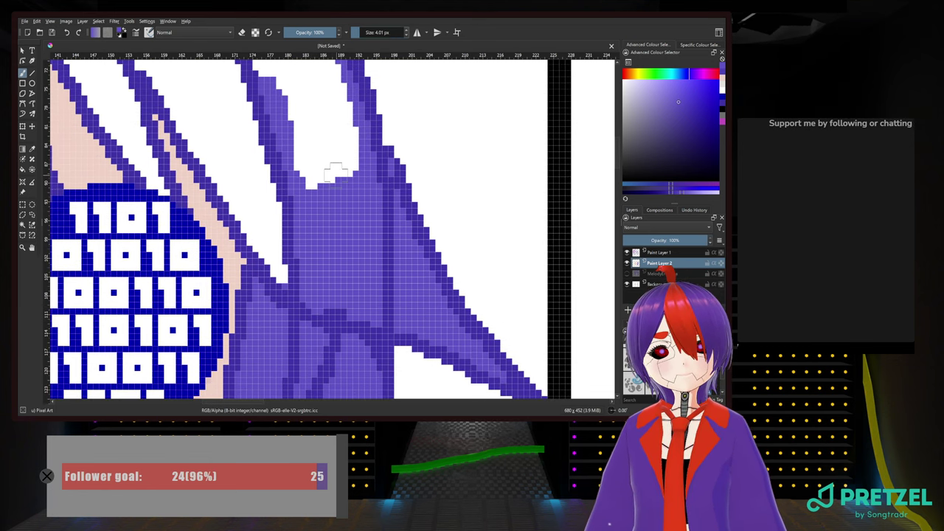
mouse_move(335, 174)
mouse_down()
mouse_move(339, 112)
mouse_move(299, 71)
mouse_move(312, 179)
mouse_move(297, 96)
mouse_move(273, 288)
mouse_move(243, 247)
mouse_move(211, 140)
mouse_move(163, 80)
mouse_move(204, 92)
mouse_move(203, 106)
mouse_move(225, 111)
mouse_move(275, 175)
mouse_move(251, 133)
mouse_move(262, 139)
mouse_move(380, 311)
mouse_up()
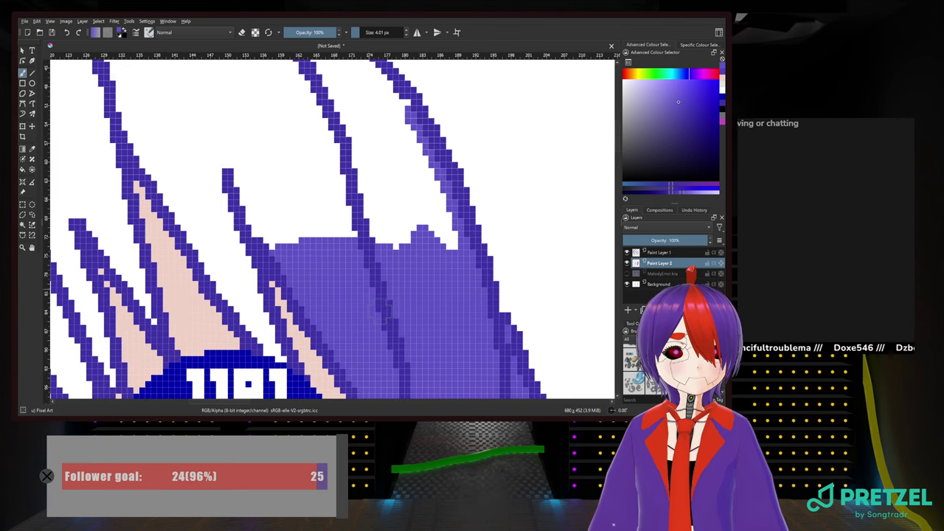
mouse_move(249, 179)
mouse_down()
mouse_move(437, 184)
mouse_move(470, 255)
mouse_move(410, 221)
mouse_move(404, 250)
mouse_move(354, 191)
mouse_move(346, 221)
mouse_move(330, 221)
mouse_move(325, 234)
mouse_move(272, 199)
mouse_move(301, 237)
mouse_move(268, 228)
mouse_move(266, 196)
mouse_up()
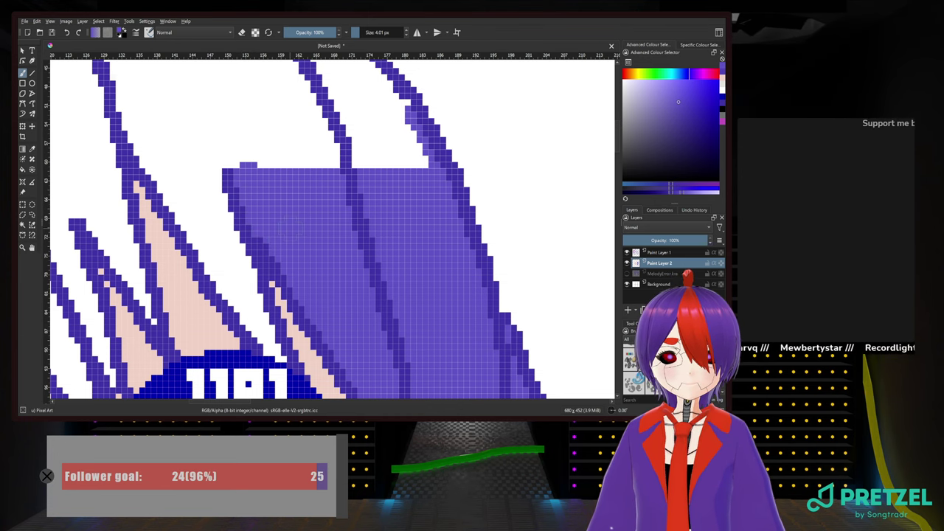
drag(293, 225, 360, 226)
mouse_move(340, 349)
mouse_down()
mouse_move(319, 318)
mouse_move(278, 166)
mouse_move(269, 179)
mouse_move(225, 184)
mouse_move(259, 218)
mouse_move(310, 302)
mouse_move(269, 208)
mouse_move(289, 222)
mouse_move(328, 332)
mouse_up()
Fill the rest of the outermost right-hand hair strand light purple up to its upper end
scroll(295, 253, down, 2)
scroll(359, 231, up, 1)
scroll(360, 229, up, 1)
mouse_move(361, 184)
mouse_down()
mouse_move(350, 178)
mouse_move(366, 196)
mouse_move(405, 313)
mouse_move(464, 310)
mouse_move(469, 299)
mouse_move(421, 221)
mouse_move(365, 172)
mouse_move(442, 290)
mouse_move(419, 291)
mouse_up()
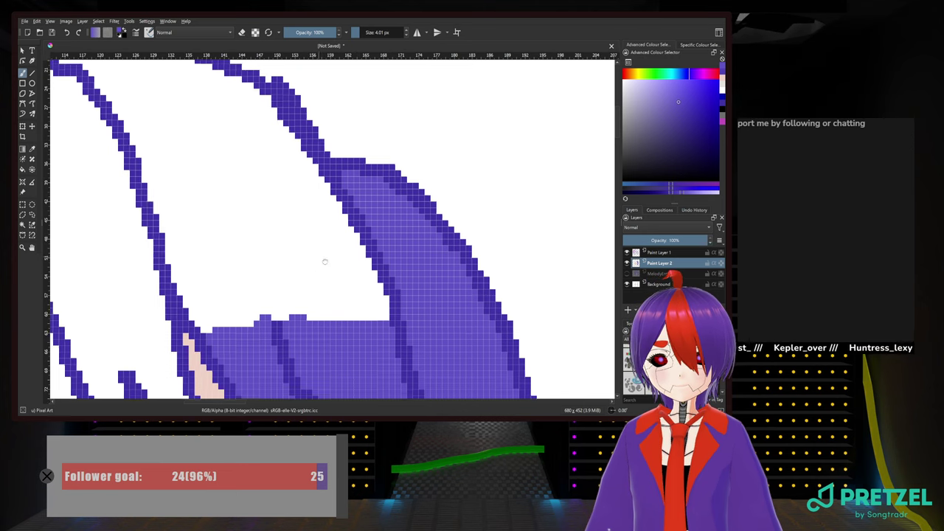
Fill the large hair section beside the outermost right-hand strand light purple up to the crown
drag(322, 258, 505, 362)
mouse_move(251, 175)
mouse_down()
mouse_move(302, 157)
mouse_move(345, 171)
mouse_move(348, 156)
mouse_move(370, 158)
mouse_move(385, 183)
mouse_move(498, 251)
mouse_move(493, 274)
mouse_move(532, 339)
mouse_up()
drag(465, 296, 345, 150)
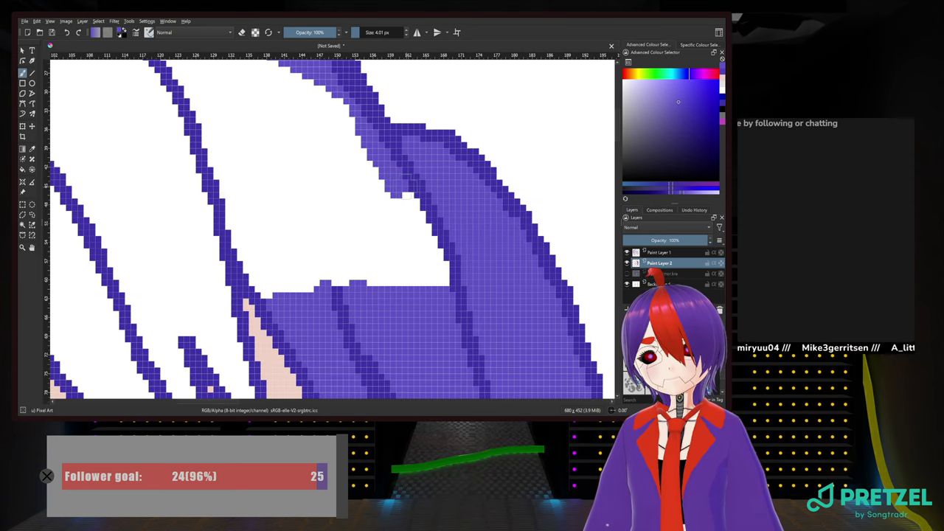
mouse_move(404, 196)
mouse_down()
mouse_move(443, 279)
mouse_move(335, 161)
mouse_move(416, 247)
mouse_move(352, 119)
mouse_move(324, 104)
mouse_move(324, 140)
mouse_up()
mouse_move(391, 232)
mouse_down()
mouse_move(406, 284)
mouse_move(336, 214)
mouse_move(354, 273)
mouse_move(265, 284)
mouse_move(251, 265)
mouse_move(225, 210)
mouse_move(210, 110)
mouse_move(287, 273)
mouse_move(247, 157)
mouse_move(302, 243)
mouse_move(255, 129)
mouse_move(317, 184)
mouse_move(328, 146)
mouse_up()
mouse_move(284, 118)
mouse_down()
mouse_move(292, 89)
mouse_move(273, 98)
mouse_up()
mouse_move(296, 176)
mouse_down()
mouse_move(314, 236)
mouse_move(378, 356)
mouse_up()
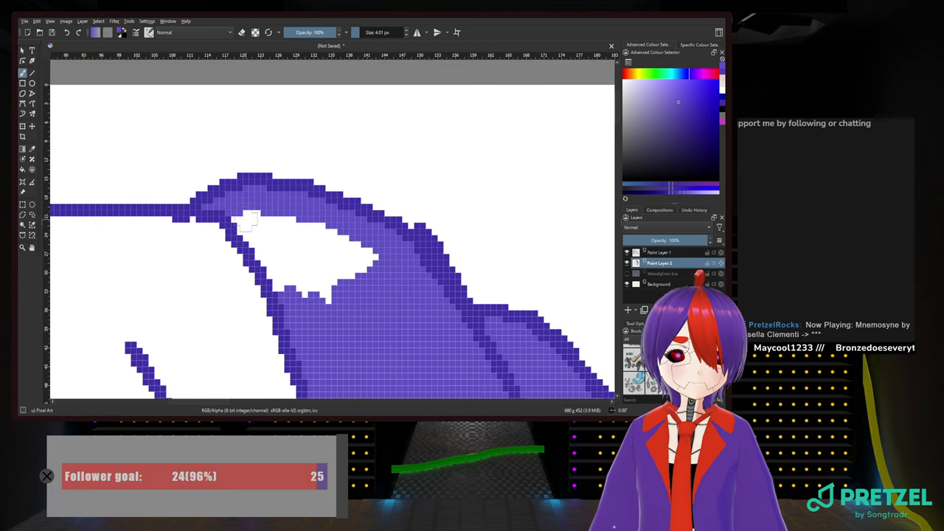
mouse_move(251, 218)
mouse_down()
mouse_move(259, 256)
mouse_move(298, 287)
mouse_up()
mouse_move(260, 214)
mouse_down()
mouse_move(369, 257)
mouse_move(292, 247)
mouse_move(344, 276)
mouse_move(328, 300)
mouse_move(337, 308)
mouse_move(408, 194)
mouse_up()
scroll(408, 193, down, 3)
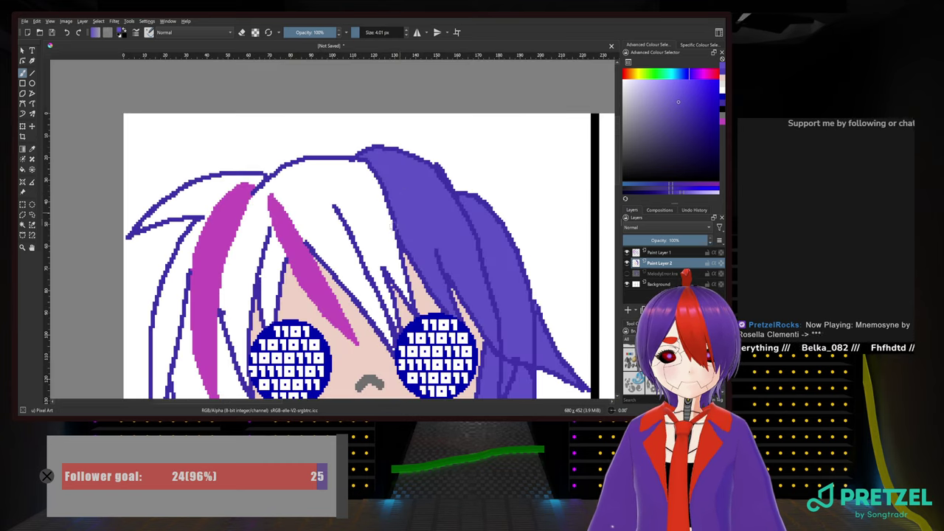
Fill the pointed lower-left hair strand beside the chin light purple
drag(367, 228, 450, 143)
drag(473, 192, 534, 155)
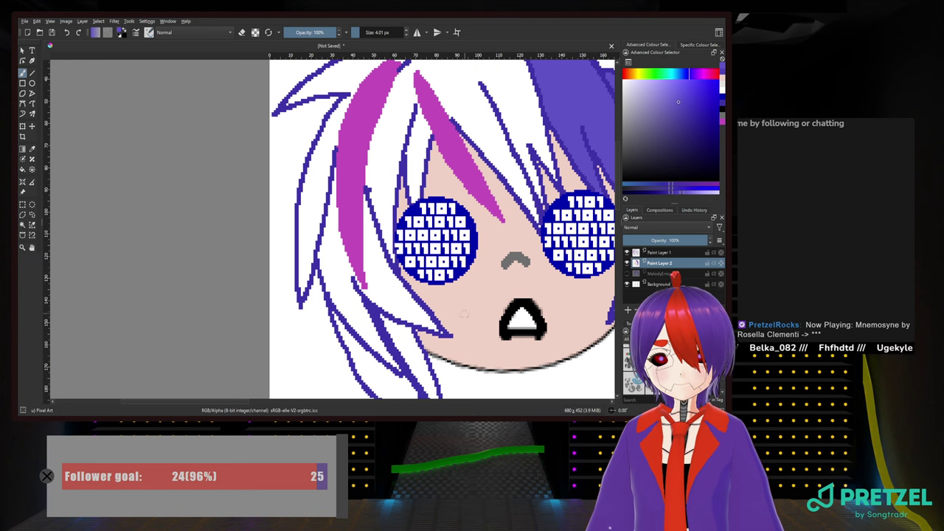
drag(464, 314, 302, 189)
scroll(259, 229, up, 4)
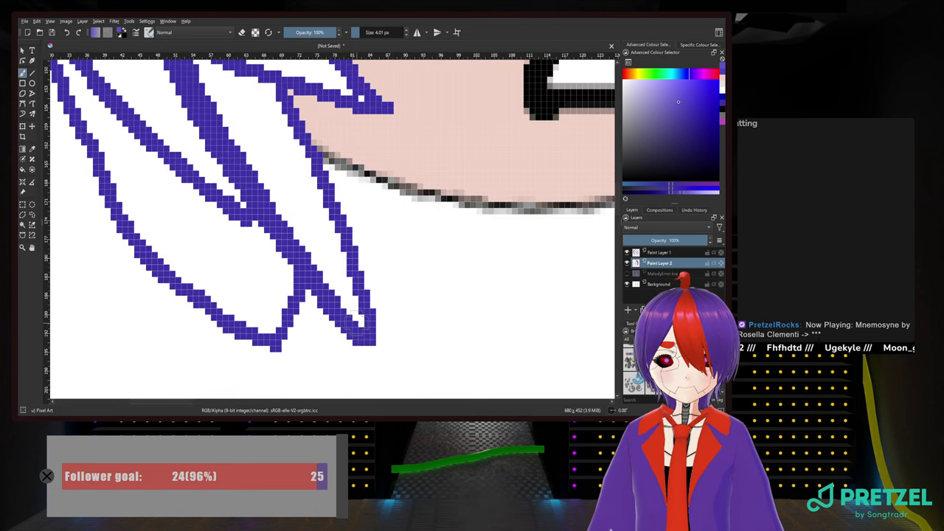
mouse_move(365, 332)
mouse_down()
mouse_move(332, 273)
mouse_move(275, 103)
mouse_move(248, 87)
mouse_move(230, 133)
mouse_move(316, 274)
mouse_move(254, 110)
mouse_move(273, 196)
mouse_move(338, 289)
mouse_up()
mouse_move(288, 155)
mouse_down()
mouse_move(242, 128)
mouse_move(273, 199)
mouse_up()
drag(316, 284, 372, 228)
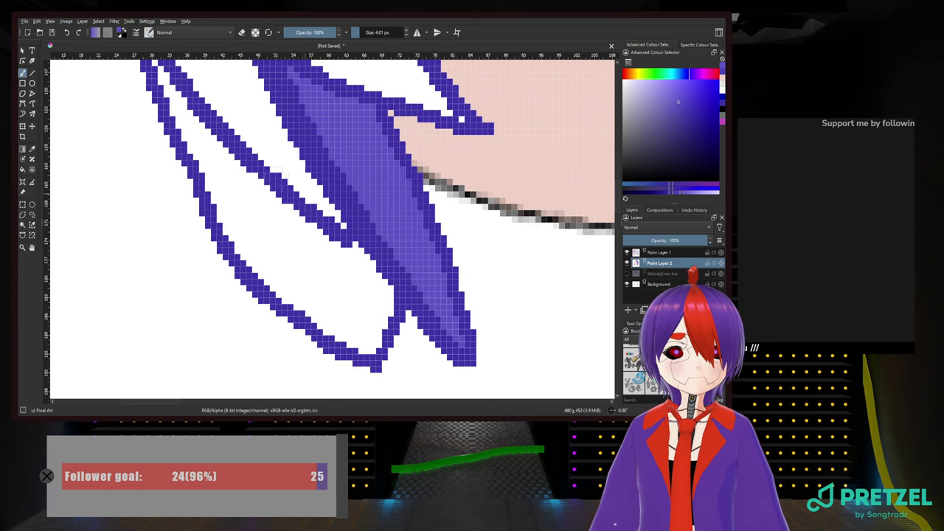
Fill the outer lower-left hair strand and the gap beside it light purple, up to the tip of the long magenta streak
drag(207, 143, 248, 205)
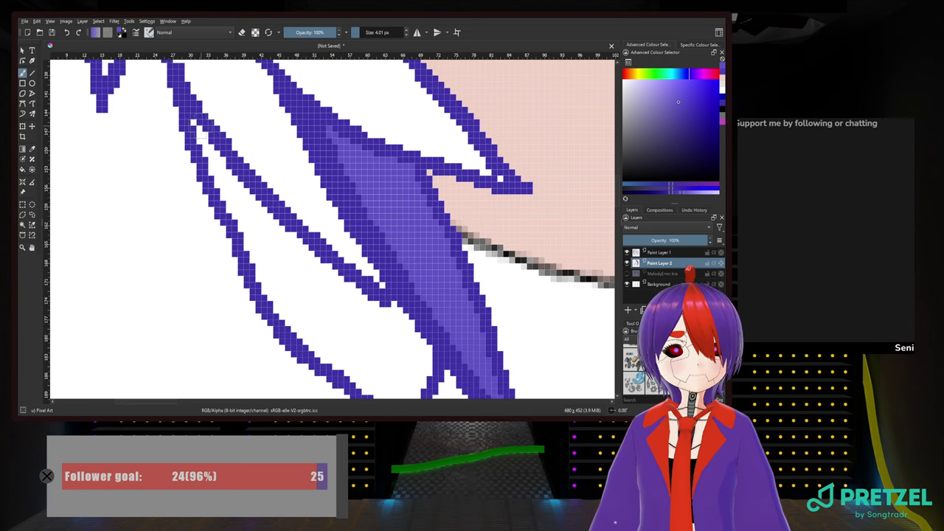
mouse_move(200, 127)
mouse_down()
mouse_move(210, 168)
mouse_move(197, 121)
mouse_up()
mouse_move(221, 173)
mouse_down()
mouse_move(302, 264)
mouse_move(399, 323)
mouse_move(427, 369)
mouse_up()
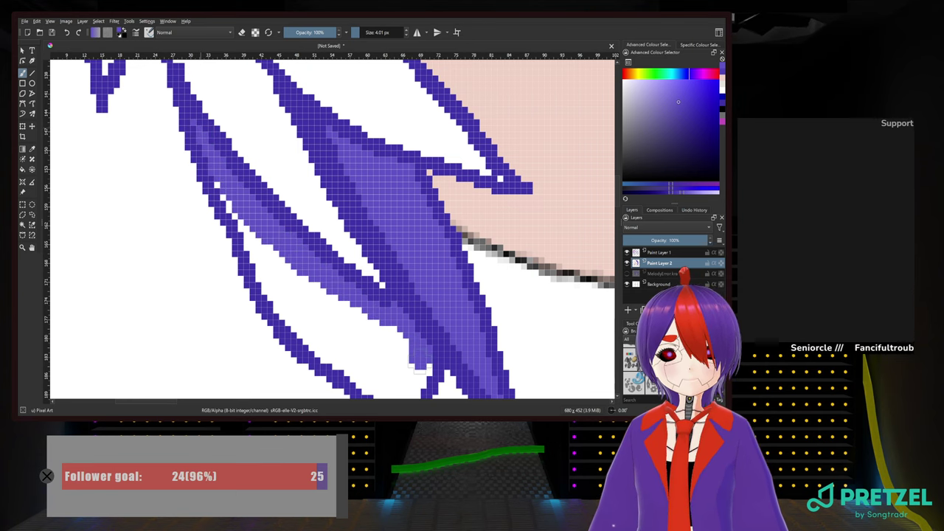
scroll(432, 365, up, 2)
scroll(405, 277, down, 2)
mouse_move(405, 277)
mouse_down()
mouse_move(395, 239)
mouse_move(383, 317)
mouse_move(280, 216)
mouse_move(259, 208)
mouse_move(210, 124)
mouse_move(299, 218)
mouse_move(380, 262)
mouse_move(287, 193)
mouse_up()
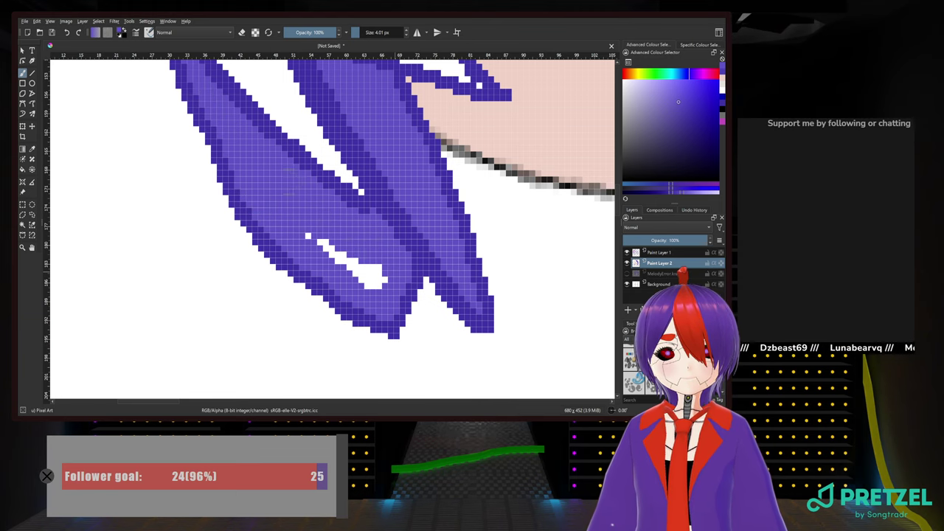
drag(308, 234, 376, 287)
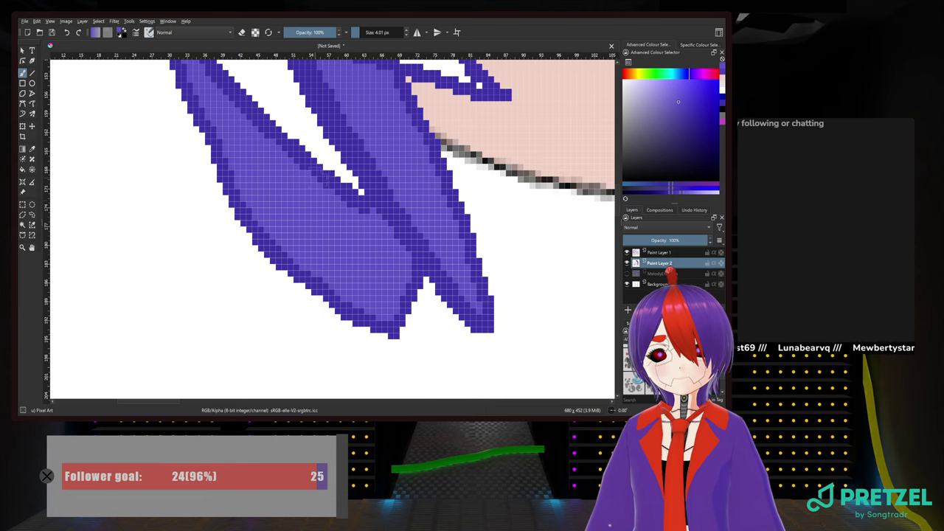
mouse_move(323, 176)
mouse_down()
mouse_move(380, 305)
mouse_move(377, 282)
mouse_move(301, 155)
mouse_move(378, 260)
mouse_move(273, 94)
mouse_move(284, 205)
mouse_move(341, 271)
mouse_move(287, 129)
mouse_move(244, 110)
mouse_move(259, 130)
mouse_move(260, 177)
mouse_move(273, 177)
mouse_move(338, 316)
mouse_move(345, 235)
mouse_move(280, 267)
mouse_move(355, 213)
mouse_move(283, 217)
mouse_move(258, 243)
mouse_up()
scroll(339, 313, up, 1)
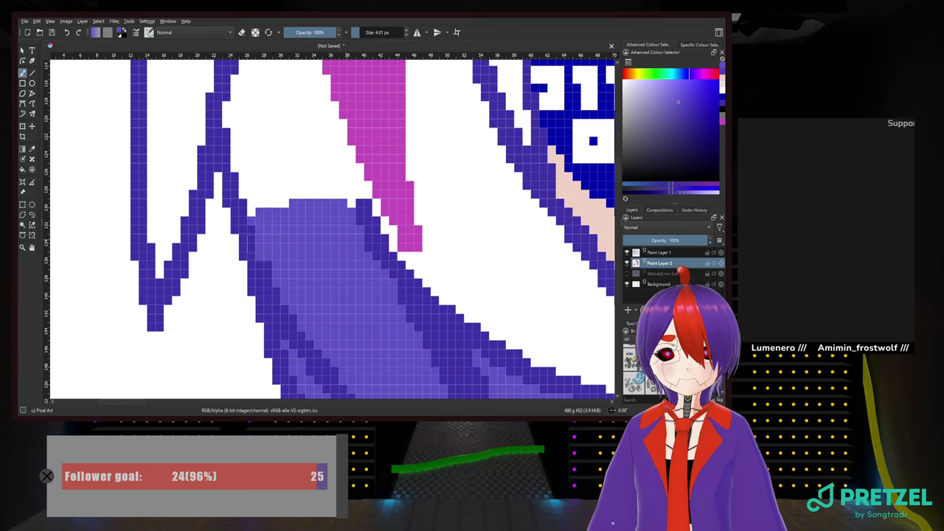
Fill the flyaway tuft at the head's upper left light purple, up to the magenta streak
drag(281, 203, 287, 382)
scroll(289, 223, down, 3)
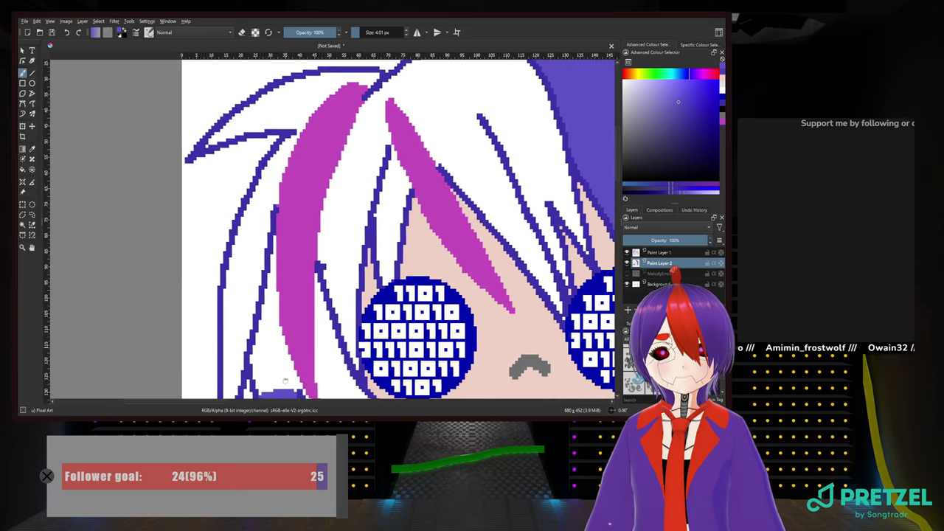
drag(339, 210, 332, 243)
scroll(333, 242, up, 1)
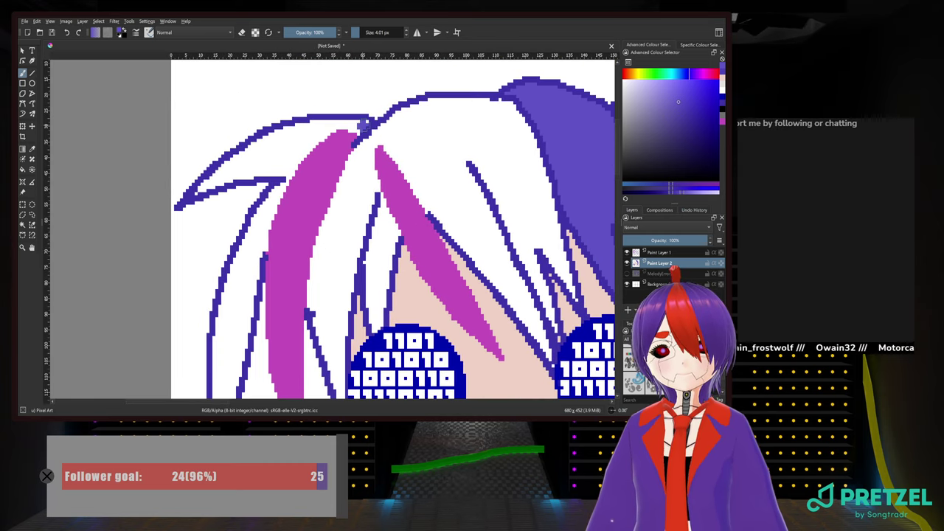
mouse_move(332, 124)
mouse_down()
mouse_move(250, 150)
mouse_move(198, 190)
mouse_move(313, 144)
mouse_move(297, 136)
mouse_move(303, 144)
mouse_up()
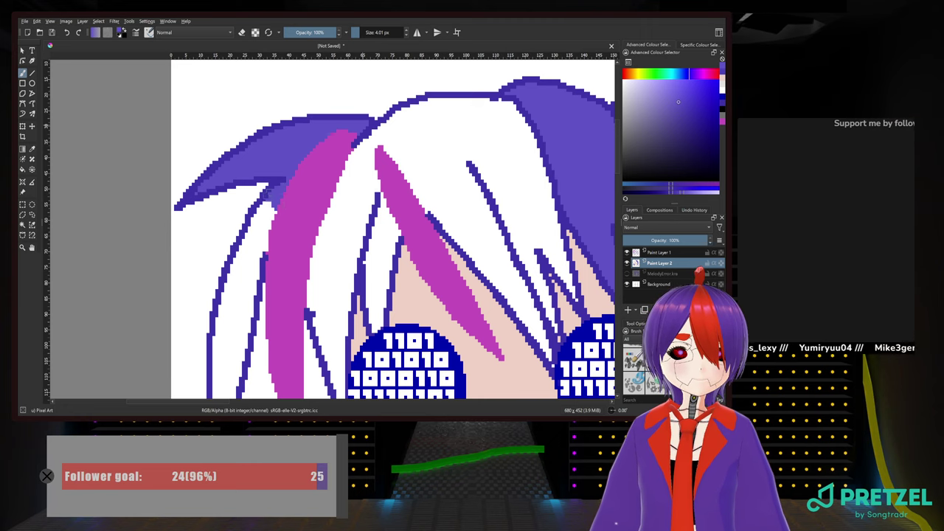
Fill the outermost left strand and the hair along the magenta streak light purple, down to the filled lower section
mouse_move(257, 216)
mouse_down()
mouse_move(254, 243)
mouse_move(270, 208)
mouse_up()
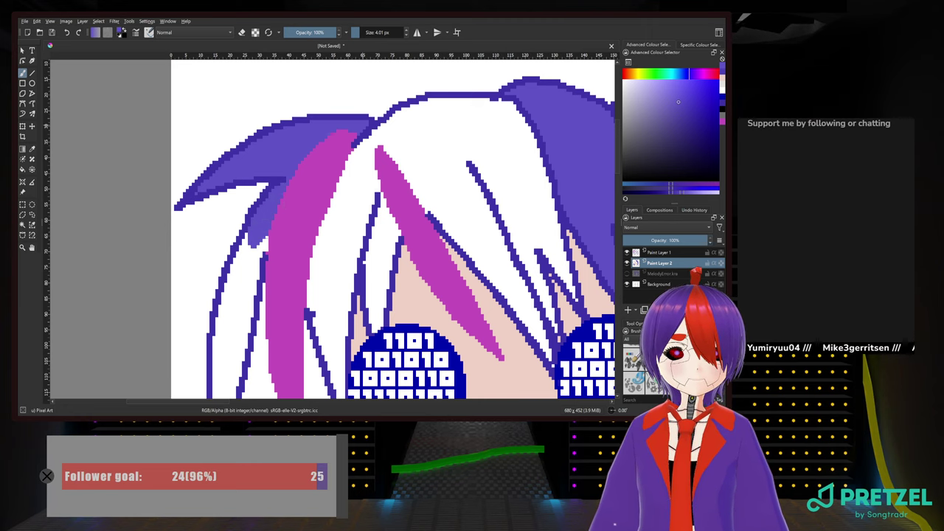
mouse_move(260, 258)
mouse_down()
mouse_move(252, 272)
mouse_move(316, 138)
mouse_move(277, 308)
mouse_move(282, 333)
mouse_move(318, 170)
mouse_up()
mouse_move(276, 285)
mouse_down()
mouse_move(295, 236)
mouse_move(275, 221)
mouse_move(294, 201)
mouse_up()
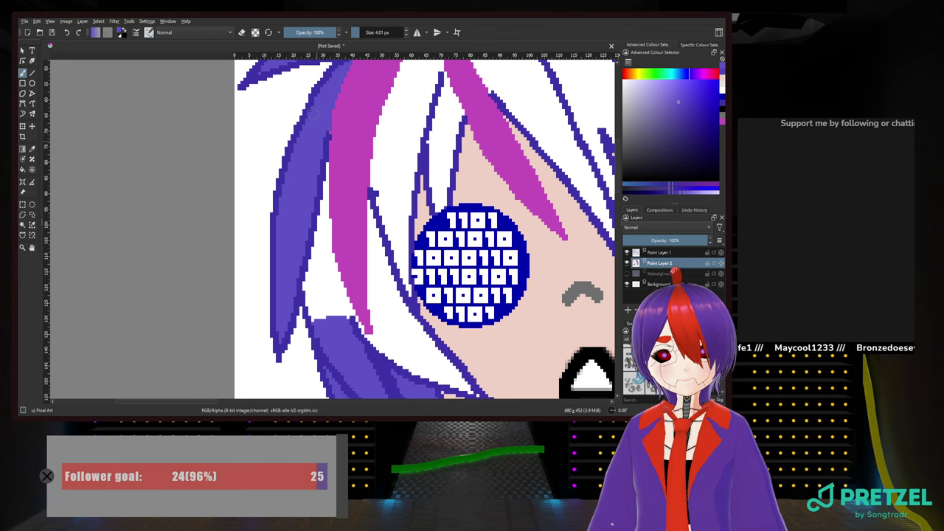
mouse_move(326, 164)
mouse_down()
mouse_move(325, 231)
mouse_move(346, 320)
mouse_move(304, 287)
mouse_up()
drag(311, 237, 323, 315)
drag(323, 261, 328, 313)
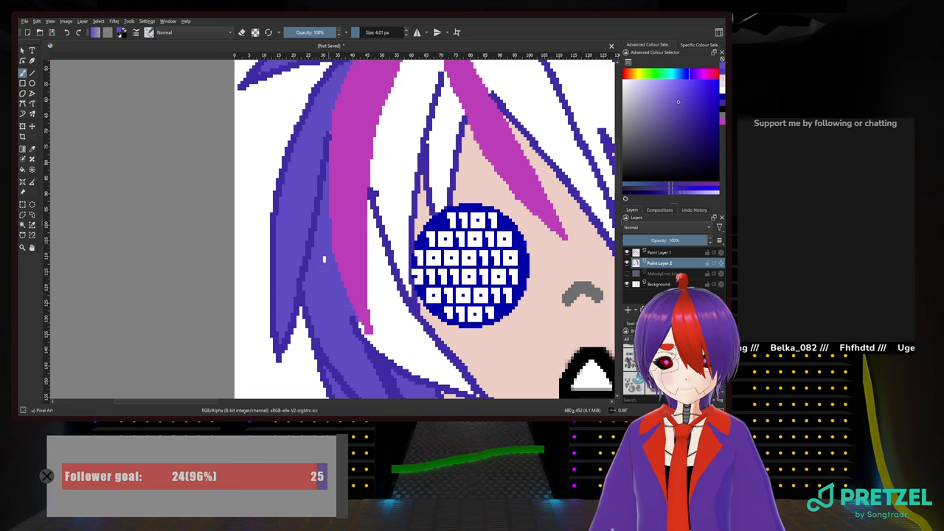
Fill the pointed strand below the left eye light purple, including the white area between it and the magenta streak
drag(383, 329, 277, 244)
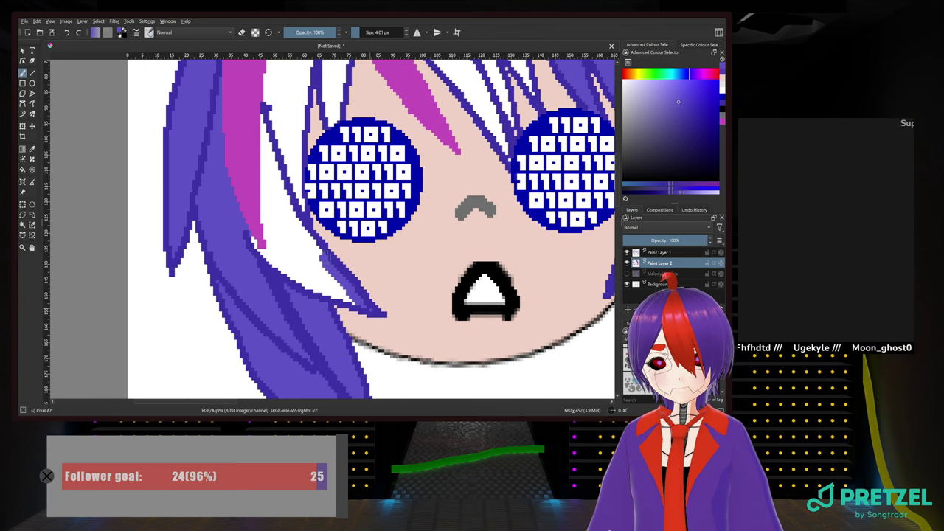
mouse_move(321, 255)
mouse_down()
mouse_move(286, 201)
mouse_move(264, 137)
mouse_up()
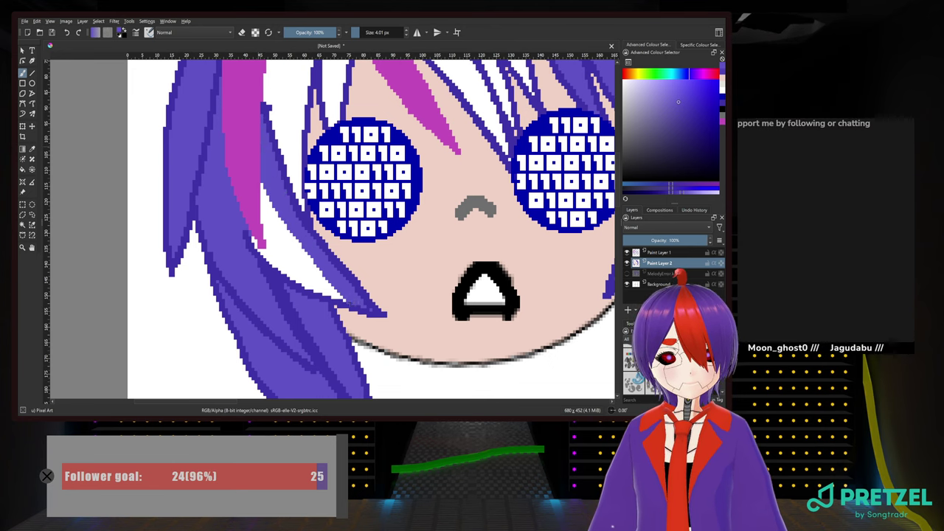
drag(343, 298, 251, 242)
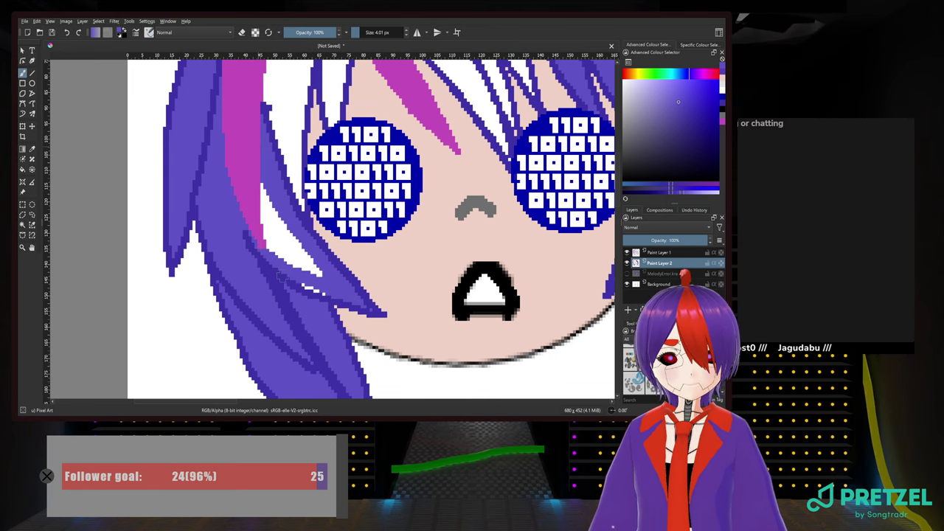
mouse_move(279, 276)
mouse_down()
mouse_move(317, 295)
mouse_move(308, 259)
mouse_move(261, 186)
mouse_move(267, 240)
mouse_move(303, 267)
mouse_up()
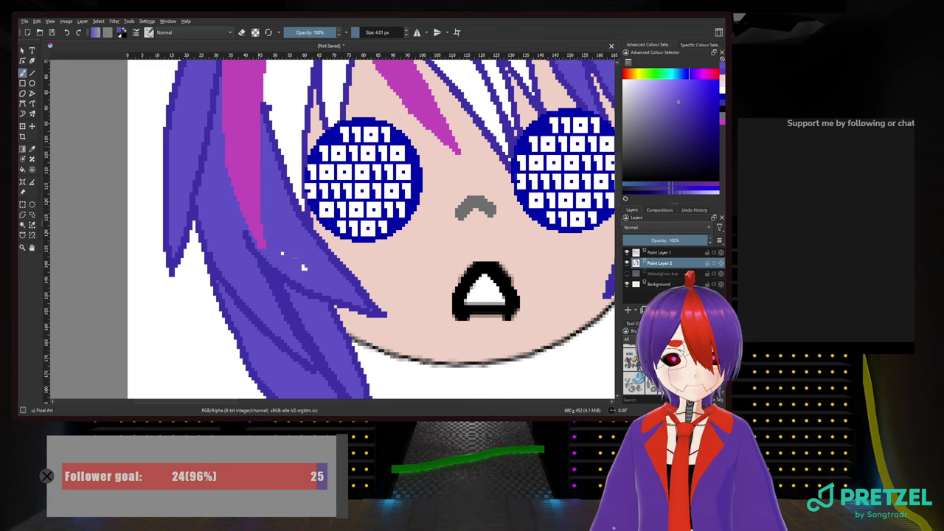
Fill the lower part of the white hair area between the left eye and the long magenta streak light purple
scroll(309, 272, up, 3)
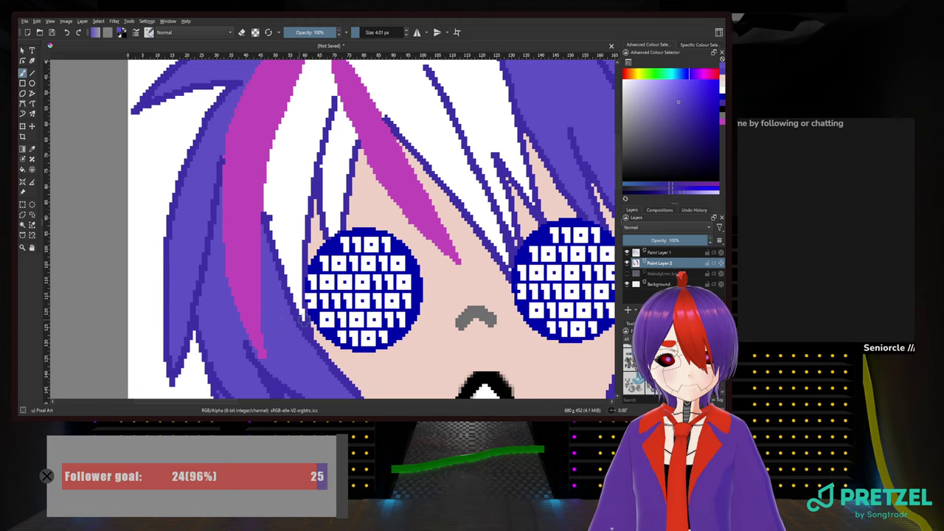
mouse_move(297, 306)
mouse_down()
mouse_move(294, 229)
mouse_move(306, 212)
mouse_move(275, 217)
mouse_move(270, 235)
mouse_move(284, 231)
mouse_up()
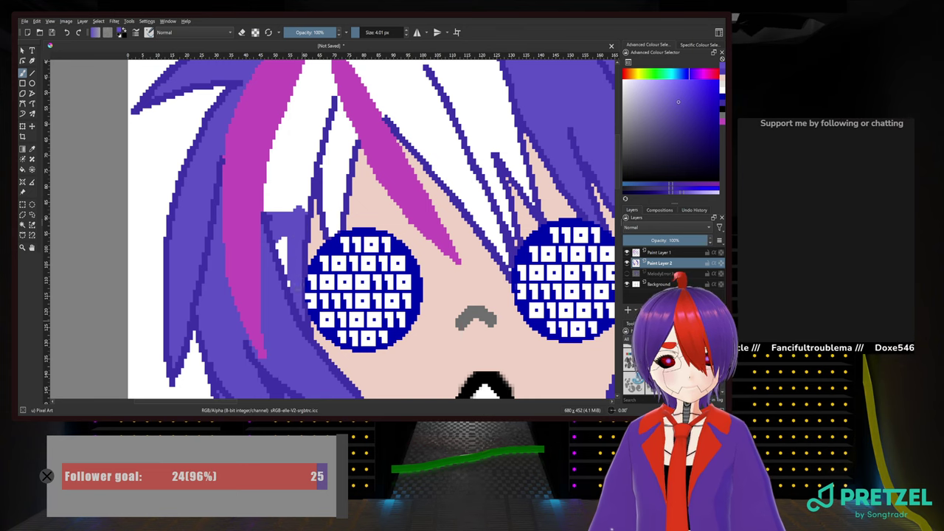
drag(288, 286, 276, 247)
drag(288, 195, 258, 321)
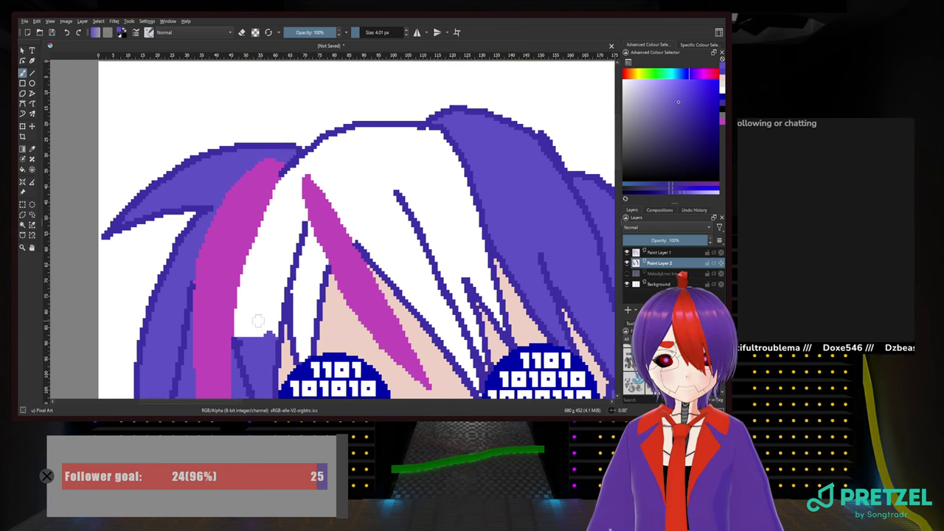
mouse_move(280, 184)
mouse_down()
mouse_move(295, 170)
mouse_move(298, 178)
mouse_move(284, 183)
mouse_move(261, 224)
mouse_move(238, 324)
mouse_move(245, 334)
mouse_move(254, 260)
mouse_move(291, 185)
mouse_move(321, 267)
mouse_move(301, 358)
mouse_move(292, 291)
mouse_move(308, 245)
mouse_move(299, 282)
mouse_up()
mouse_move(304, 227)
mouse_down()
mouse_move(289, 197)
mouse_move(295, 235)
mouse_move(281, 222)
mouse_move(261, 262)
mouse_move(255, 298)
mouse_move(272, 256)
mouse_move(267, 314)
mouse_move(289, 233)
mouse_up()
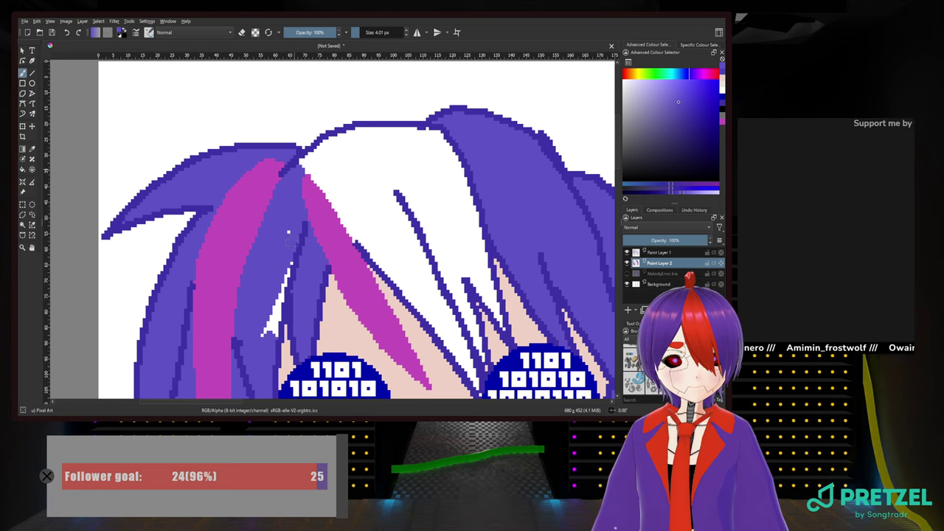
mouse_move(282, 288)
mouse_down()
mouse_move(280, 343)
mouse_move(266, 330)
mouse_up()
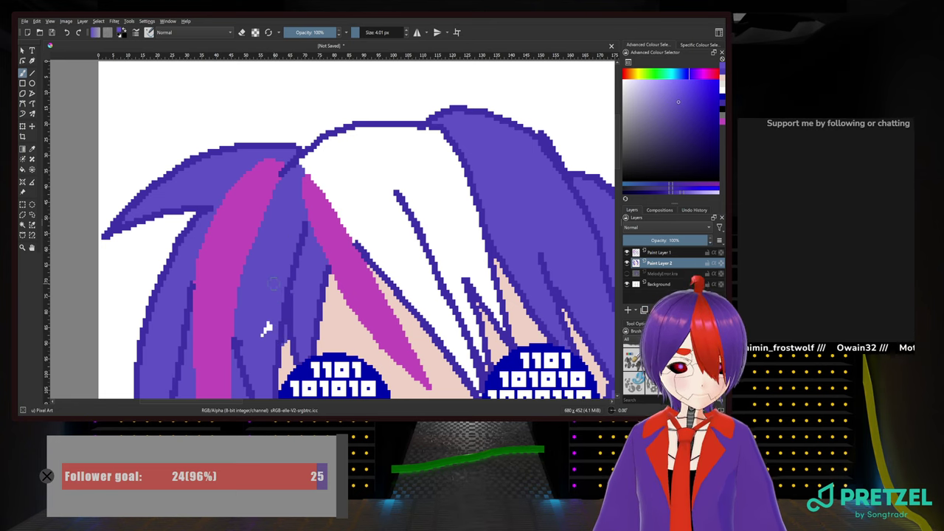
key(ctrl+z)
Fill the strand above the left eye and the white section between the two magenta streaks light purple
mouse_move(305, 226)
mouse_down()
mouse_move(323, 272)
mouse_move(302, 360)
mouse_move(294, 307)
mouse_move(305, 244)
mouse_move(303, 325)
mouse_up()
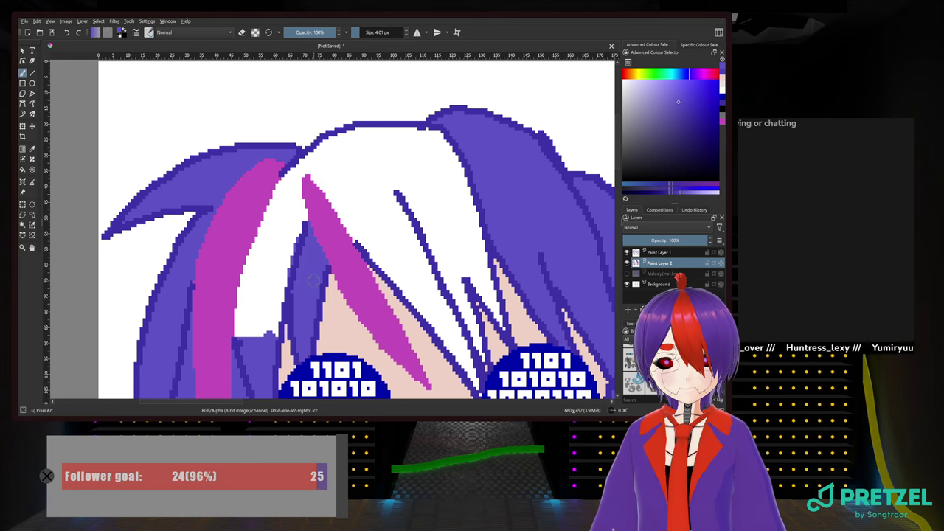
mouse_move(304, 227)
mouse_down()
mouse_move(291, 172)
mouse_move(295, 233)
mouse_move(277, 216)
mouse_move(270, 230)
mouse_move(281, 249)
mouse_move(249, 284)
mouse_move(239, 337)
mouse_move(258, 262)
mouse_move(268, 270)
mouse_move(255, 336)
mouse_move(284, 247)
mouse_move(269, 330)
mouse_up()
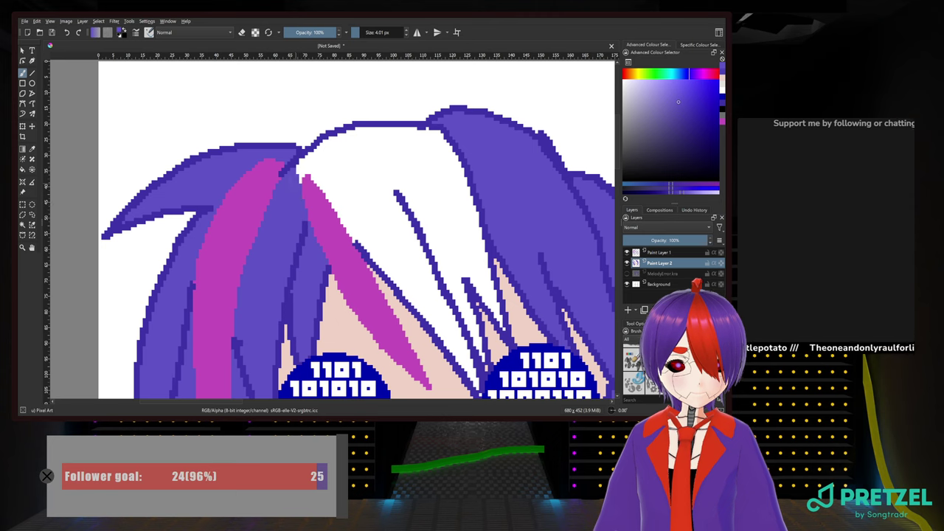
mouse_move(294, 178)
mouse_down()
mouse_move(350, 132)
mouse_move(434, 134)
mouse_move(447, 138)
mouse_move(414, 144)
mouse_move(450, 147)
mouse_move(356, 144)
mouse_move(403, 143)
mouse_move(393, 140)
mouse_move(314, 160)
mouse_move(348, 144)
mouse_up()
Fill the white crown area and the fringe strands down to the right eye light purple
mouse_move(323, 172)
mouse_down()
mouse_move(366, 174)
mouse_move(461, 152)
mouse_move(346, 171)
mouse_move(372, 168)
mouse_move(370, 187)
mouse_move(322, 201)
mouse_move(373, 208)
mouse_move(343, 234)
mouse_move(357, 238)
mouse_move(370, 214)
mouse_move(447, 178)
mouse_up()
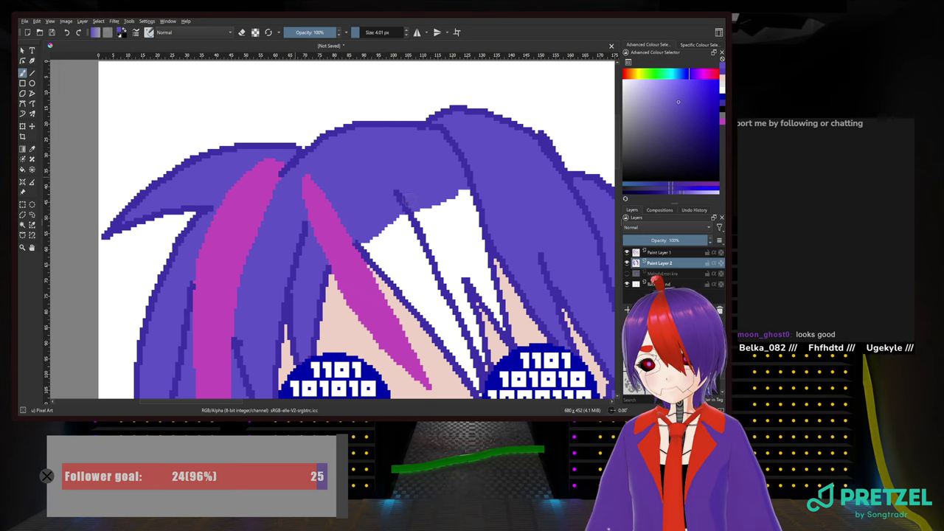
drag(479, 260, 321, 174)
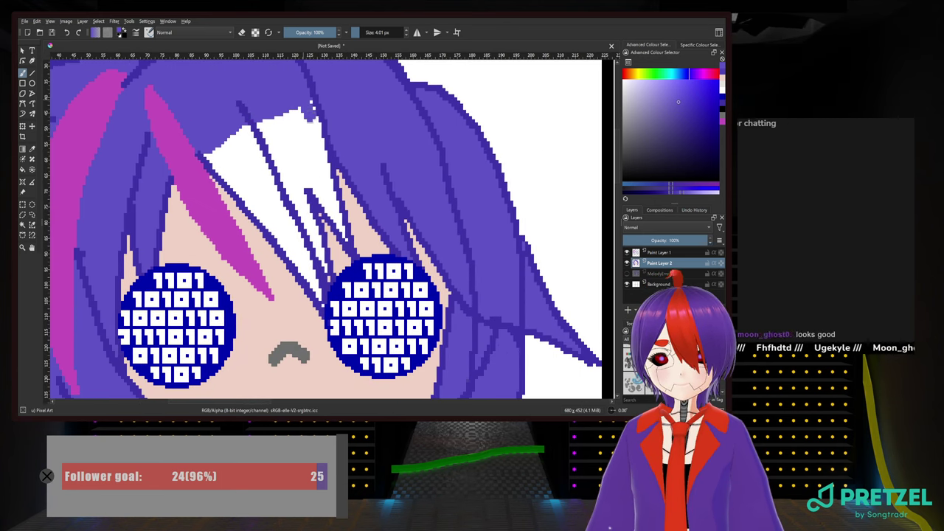
mouse_move(314, 103)
mouse_down()
mouse_move(340, 228)
mouse_move(301, 169)
mouse_move(304, 134)
mouse_move(289, 123)
mouse_move(236, 132)
mouse_move(208, 151)
mouse_move(318, 301)
mouse_move(317, 274)
mouse_move(293, 243)
mouse_move(245, 127)
mouse_move(267, 133)
mouse_move(322, 269)
mouse_move(265, 122)
mouse_move(267, 194)
mouse_move(289, 243)
mouse_move(234, 160)
mouse_move(225, 163)
mouse_move(242, 180)
mouse_up()
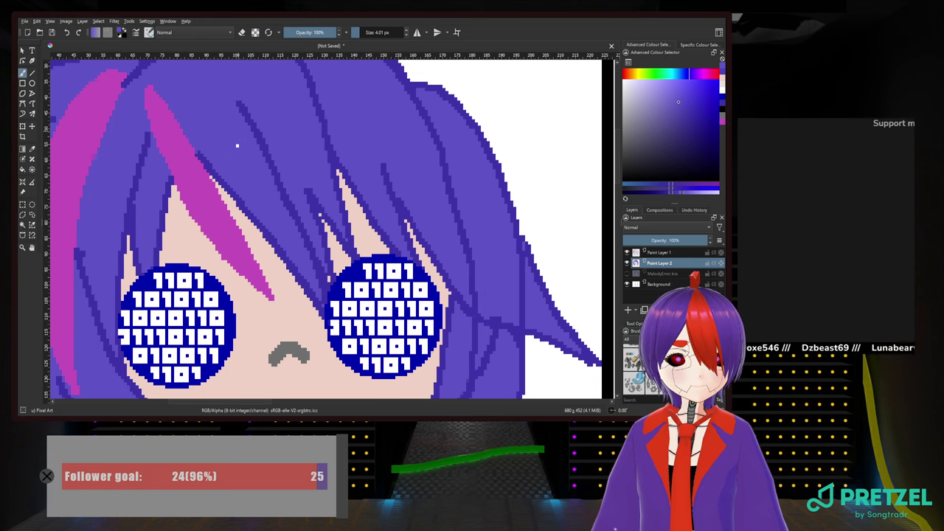
scroll(245, 150, down, 3)
scroll(264, 264, up, 4)
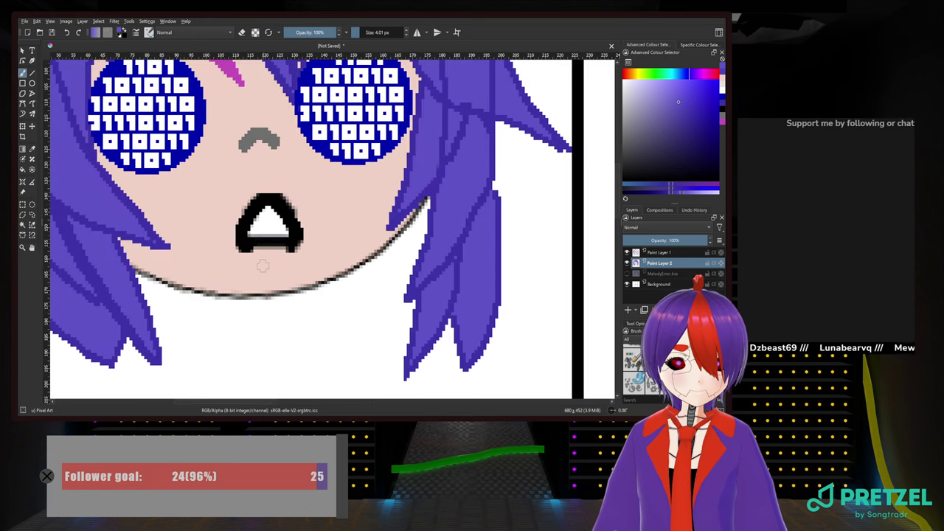
right_click(420, 227)
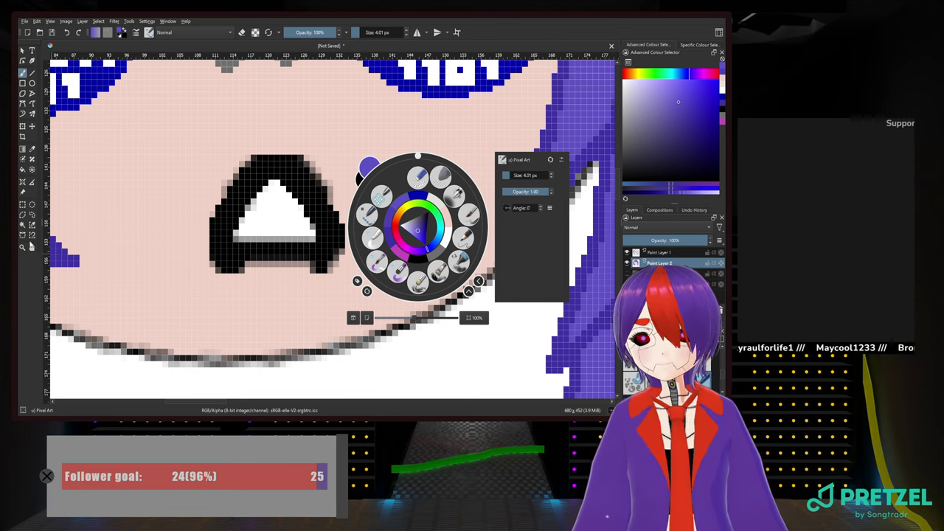
scroll(296, 208, down, 1)
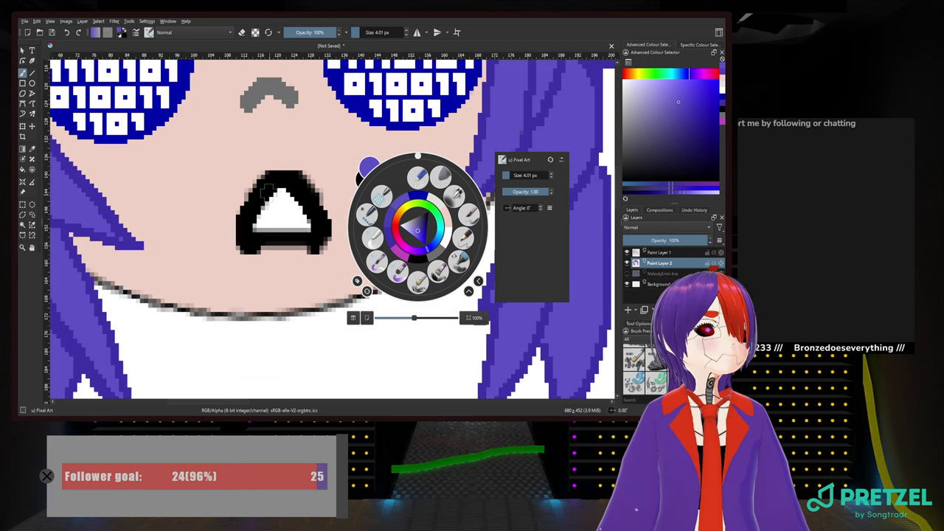
key(e)
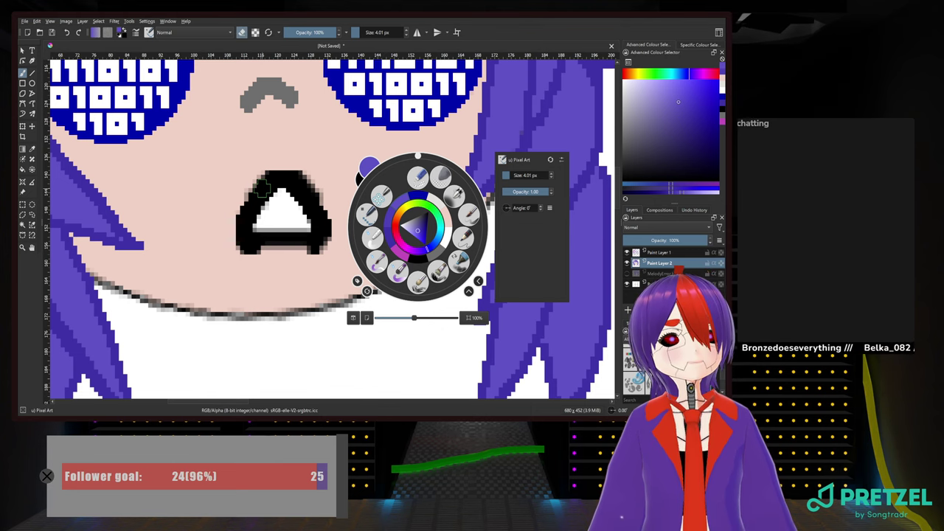
click(195, 174)
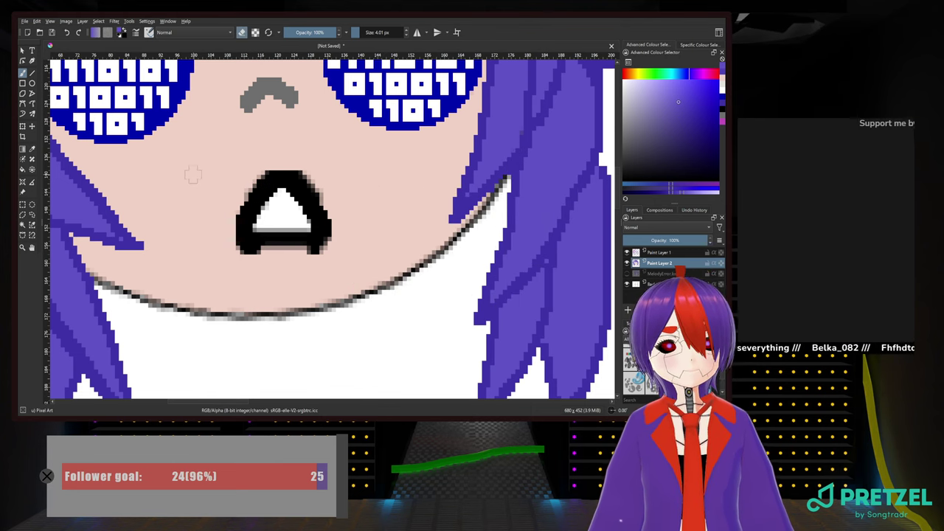
key(e)
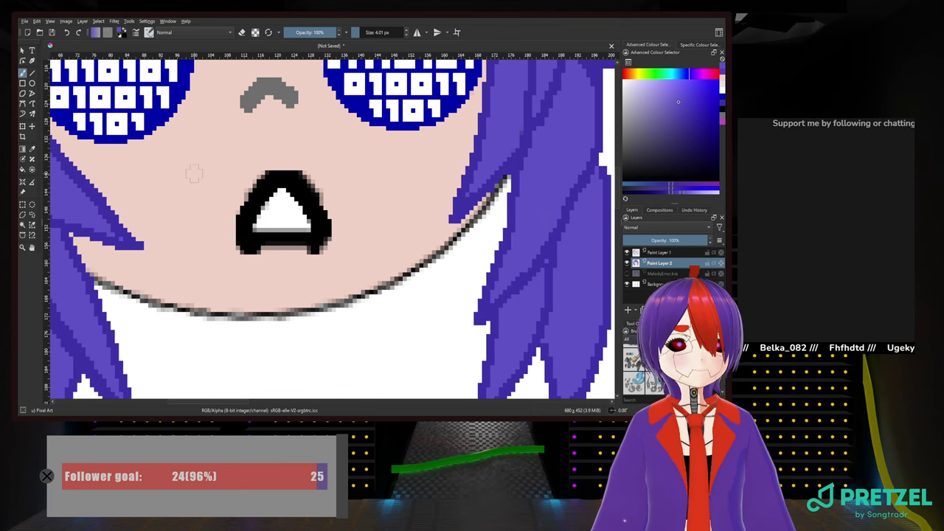
key(e)
key(e)
key(e)
key(e)
key(e)
key(e)
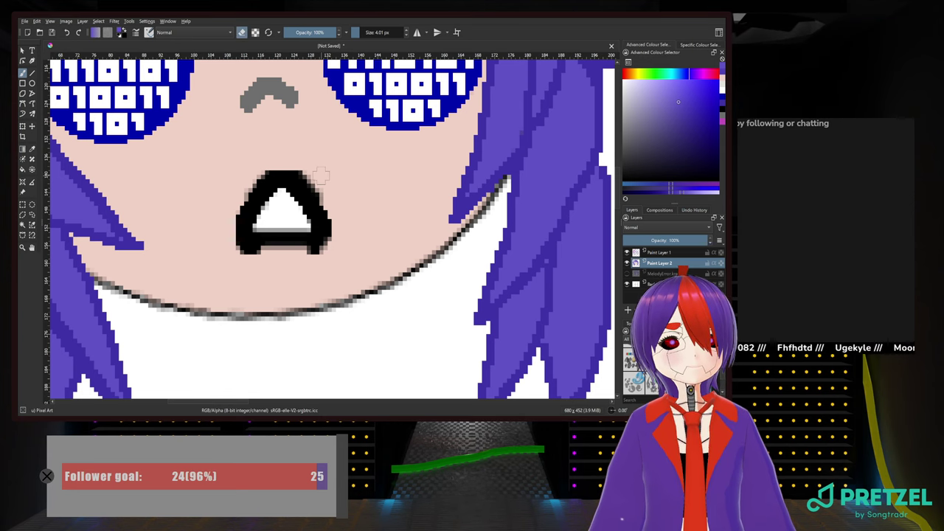
key(e)
key(e)
key(e)
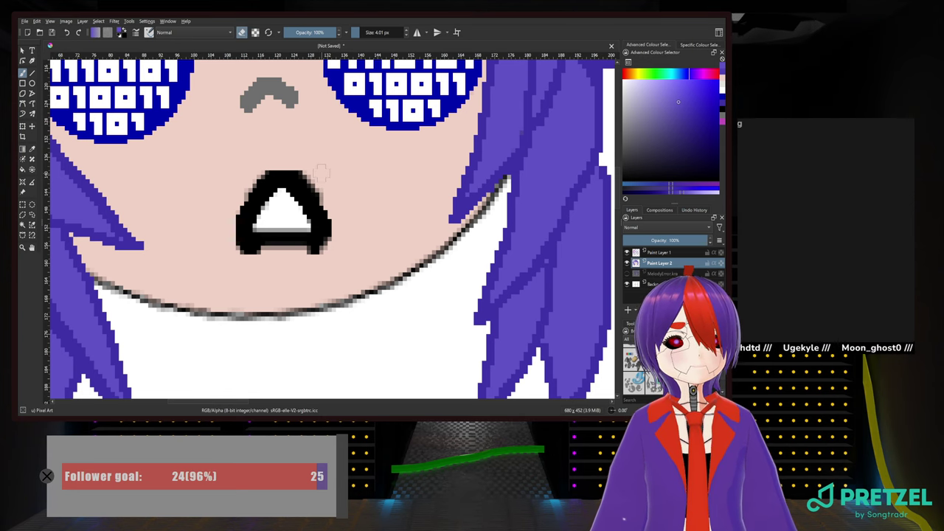
key(e)
key(e)
key(e)
key(e)
key(e)
key(e)
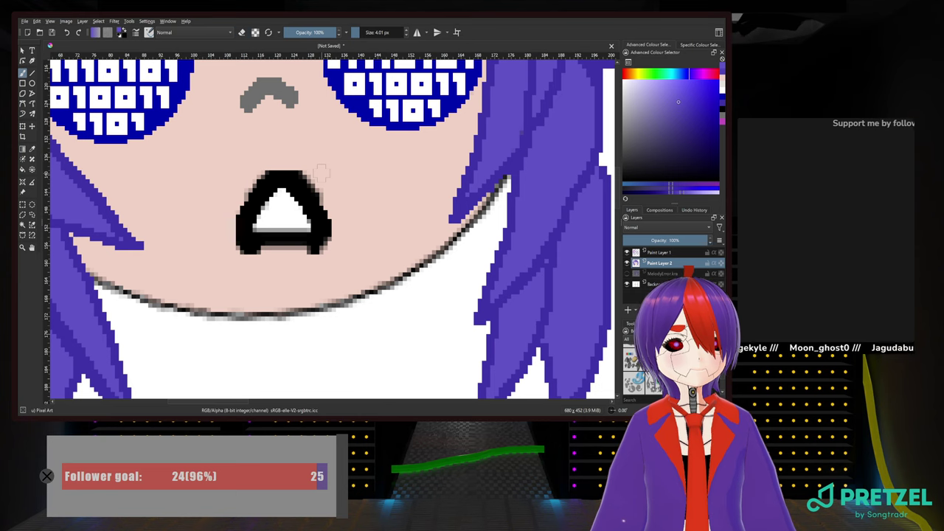
key(e)
key(e)
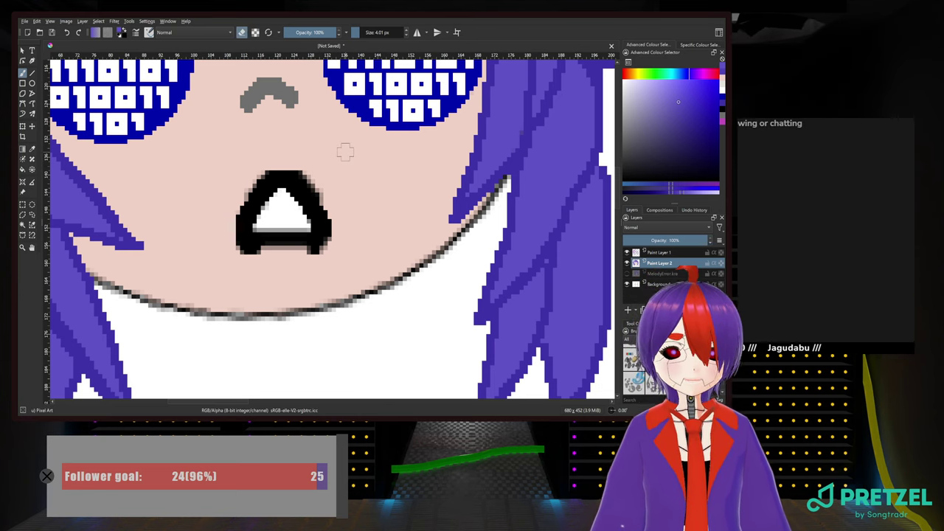
key(e)
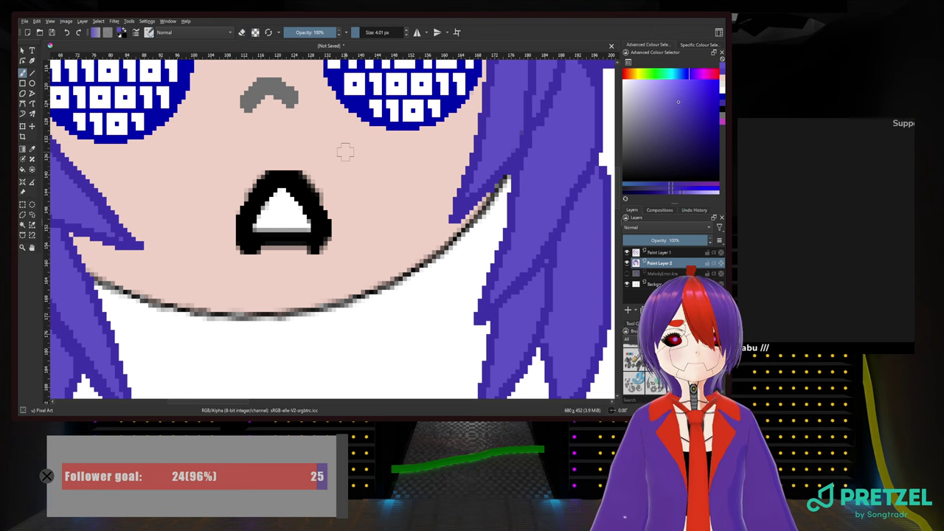
key(e)
key(e)
key(e)
key(e)
key(e)
key(e)
key(e)
key(e)
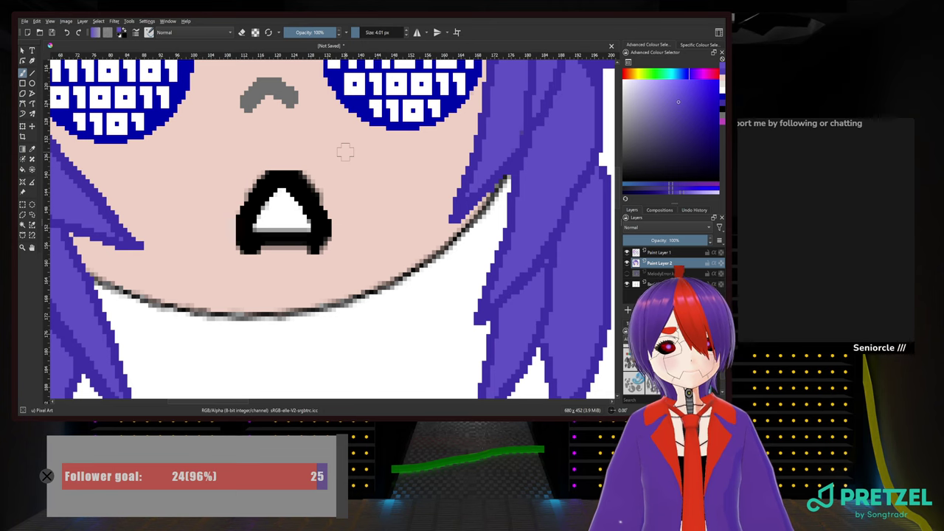
key(e)
key(e)
key(e)
key(e)
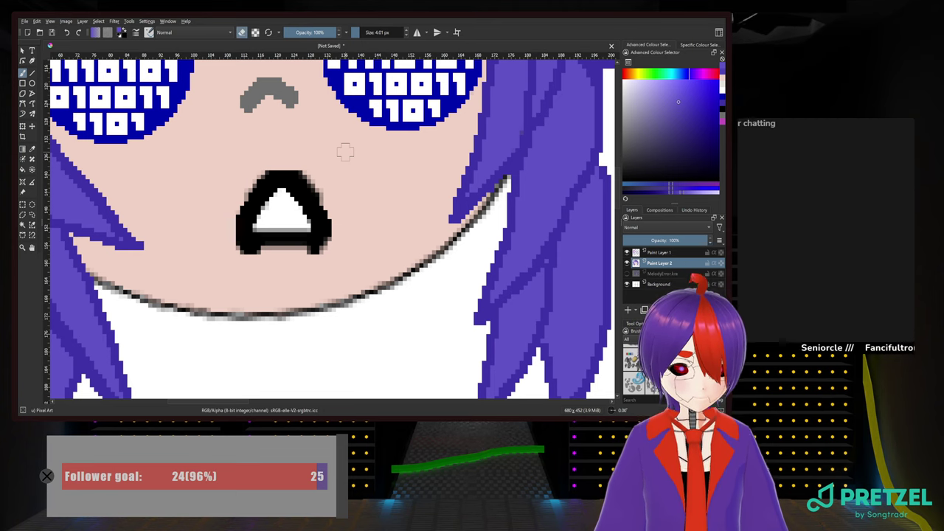
key(e)
key(e)
key(e)
key(e)
key(e)
key(e)
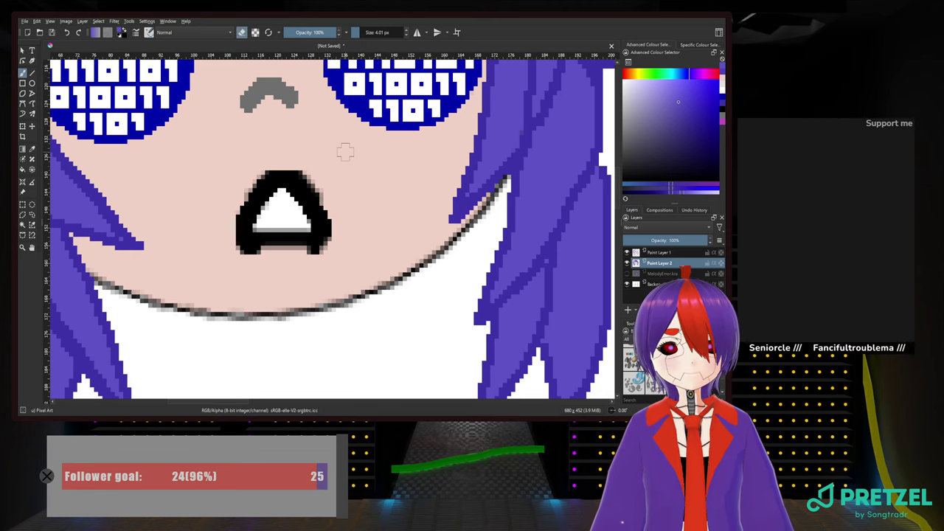
key(e)
key(e)
key(e)
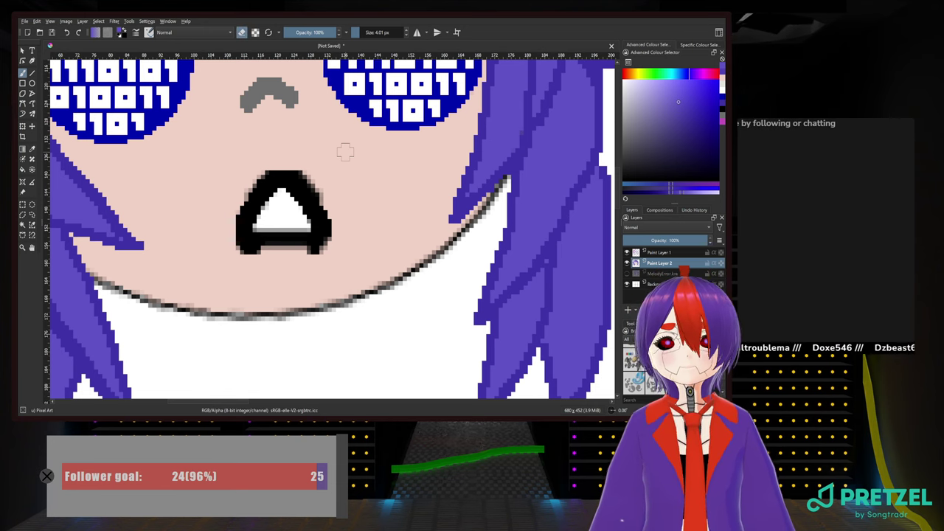
key(e)
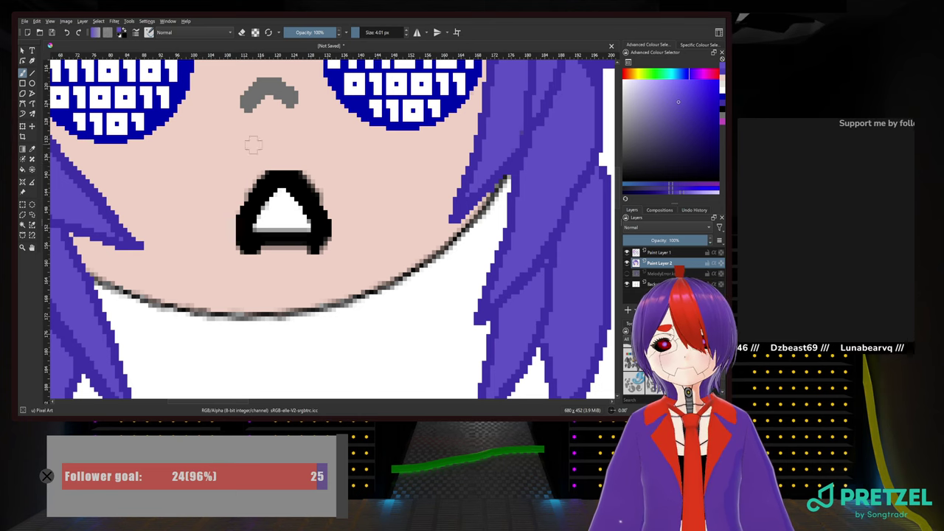
Try light purple and dark blue as fill colours for the white interior of the mouth
mouse_move(287, 219)
mouse_down()
mouse_move(305, 213)
mouse_move(274, 210)
mouse_move(254, 227)
mouse_move(288, 233)
mouse_up()
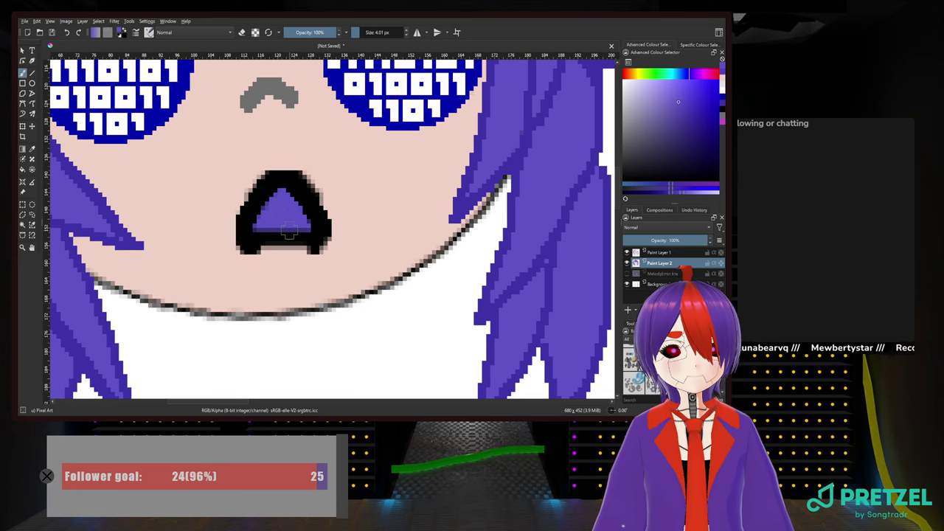
key(ctrl+z)
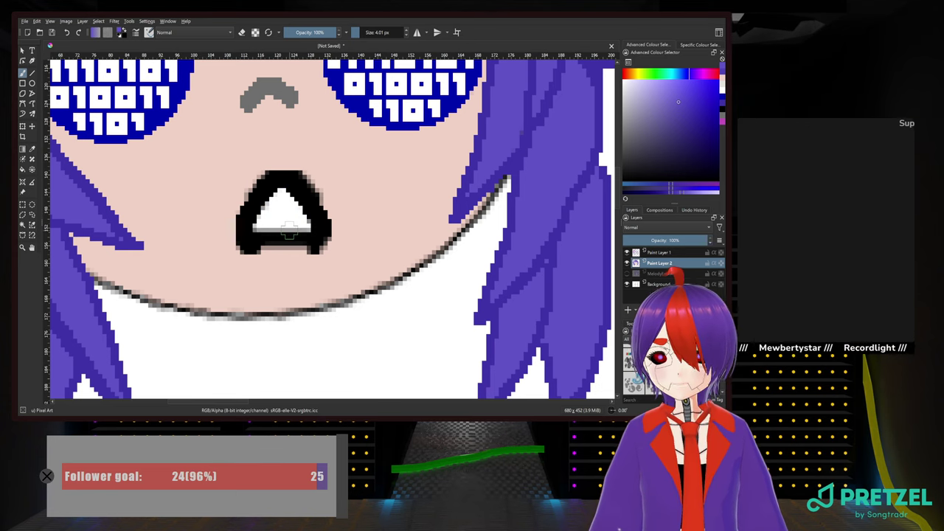
right_click(279, 215)
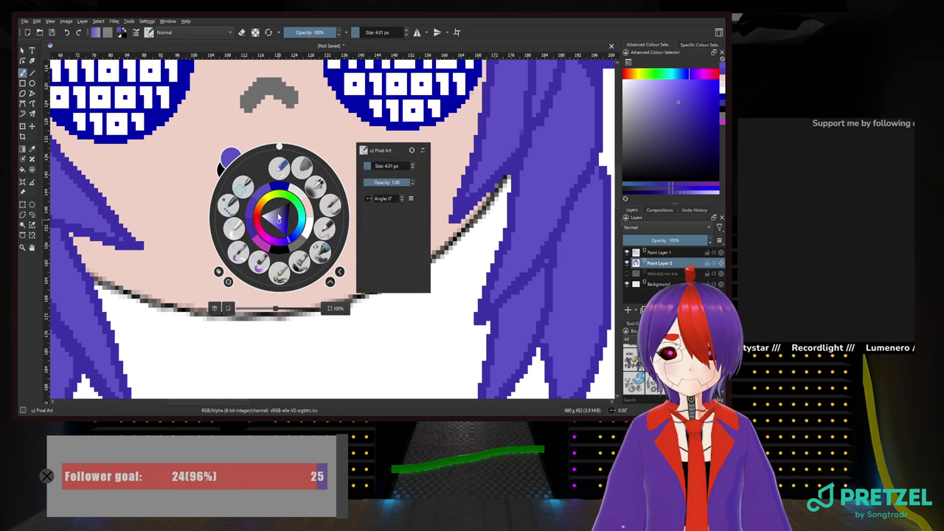
click(284, 189)
mouse_move(284, 190)
mouse_down()
mouse_move(300, 232)
mouse_move(283, 214)
mouse_move(262, 227)
mouse_up()
scroll(263, 227, down, 6)
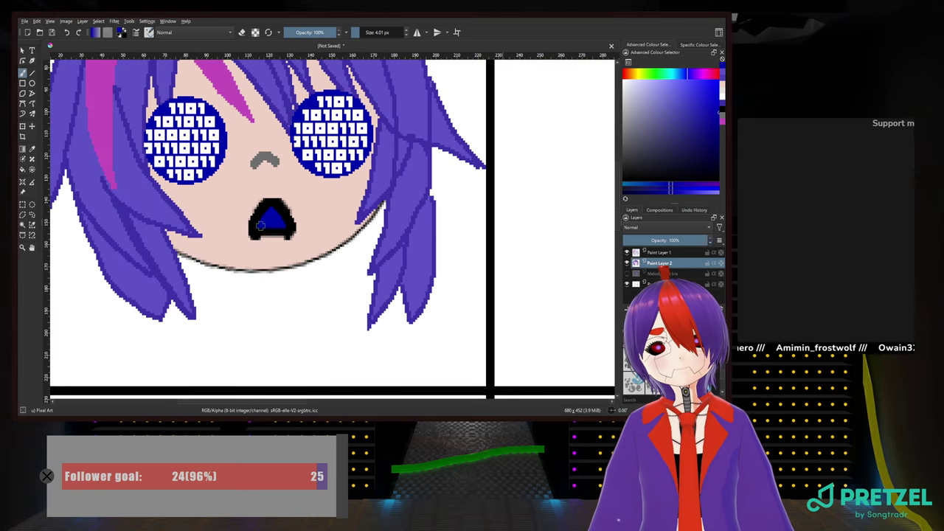
scroll(364, 244, up, 6)
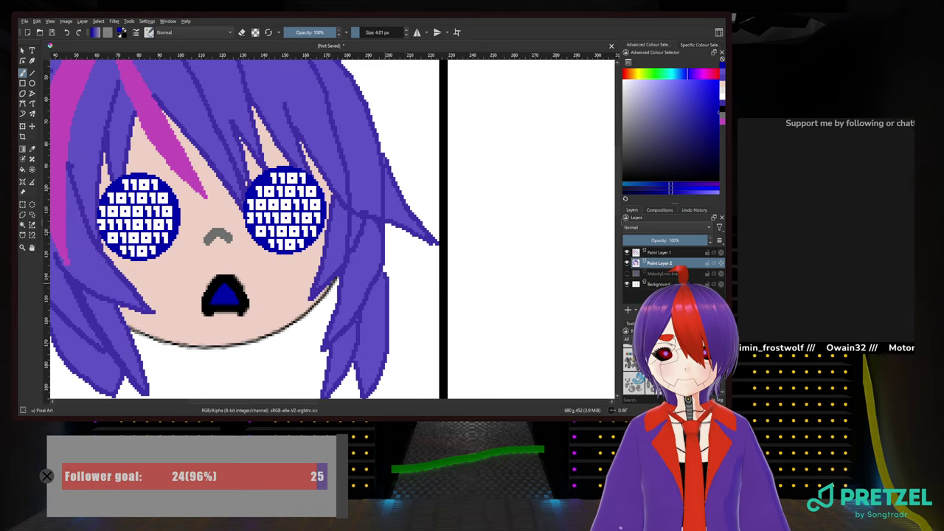
scroll(501, 274, down, 1)
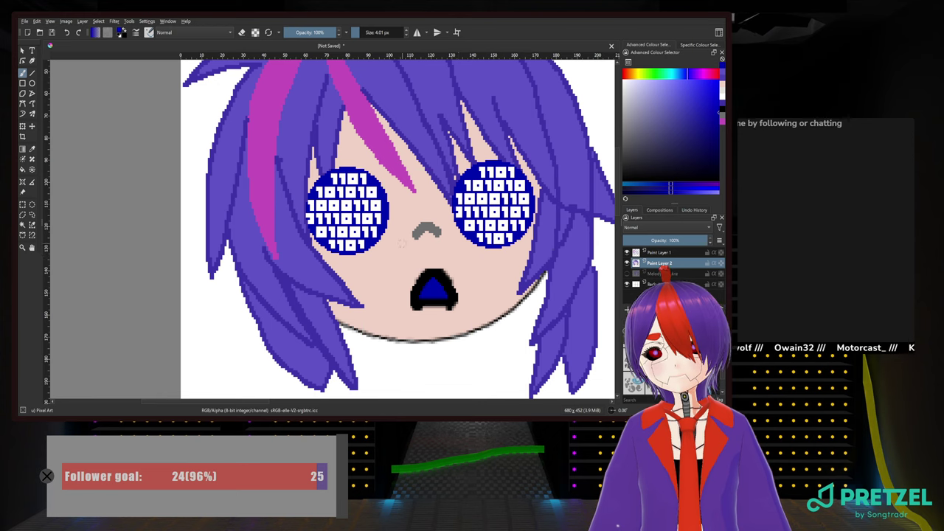
scroll(401, 242, down, 2)
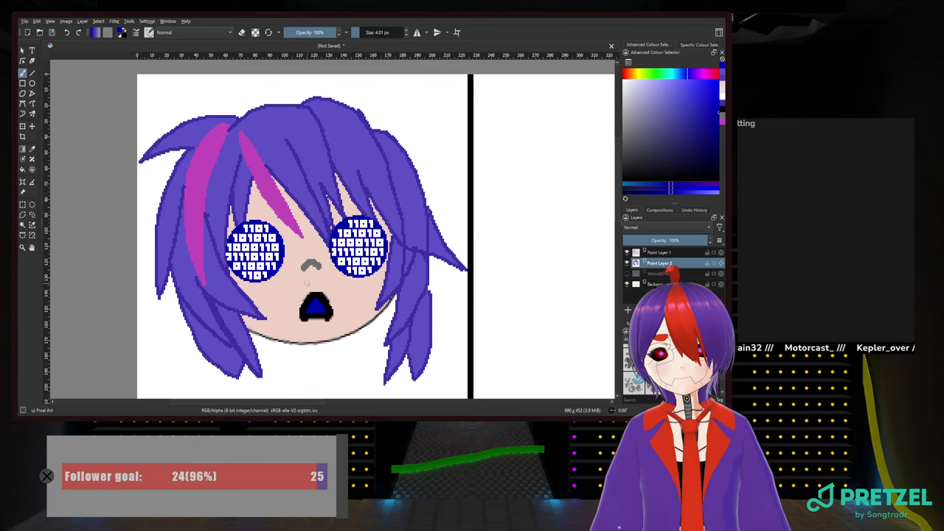
scroll(306, 282, up, 5)
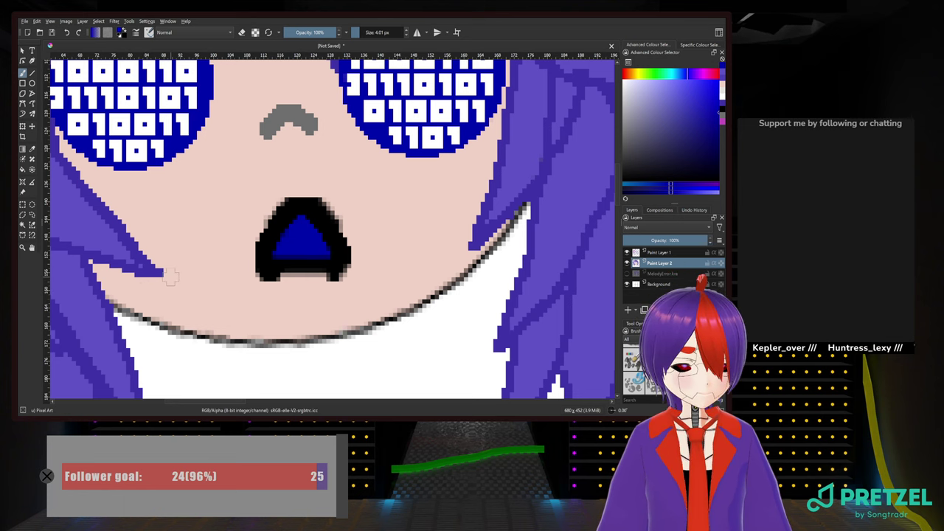
Paint over the thin grey jawline with a thick black line running from the hair on one side to the other
right_click(253, 263)
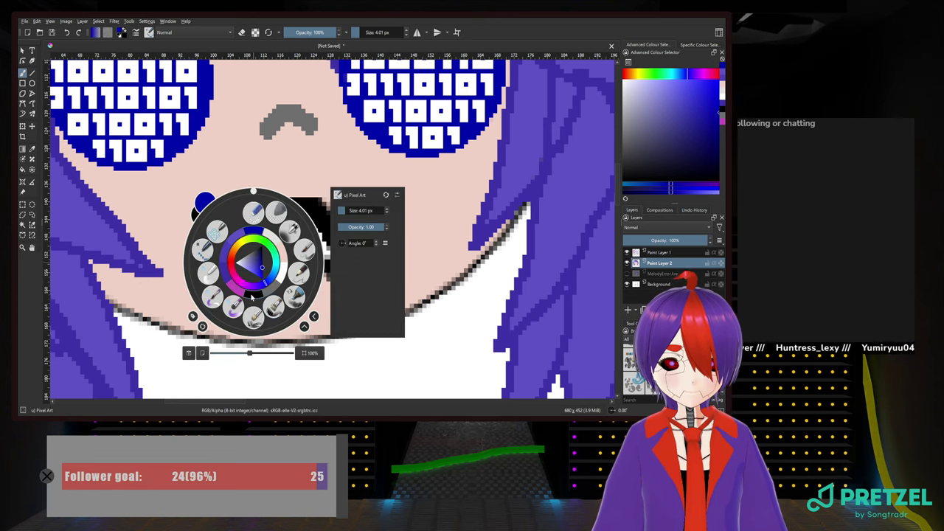
click(251, 295)
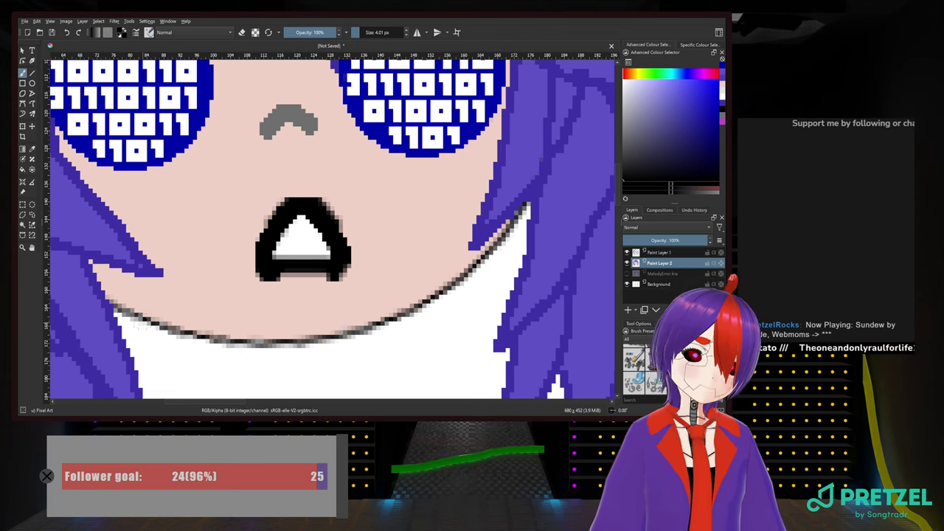
mouse_move(112, 302)
mouse_down()
mouse_move(195, 335)
mouse_move(304, 342)
mouse_up()
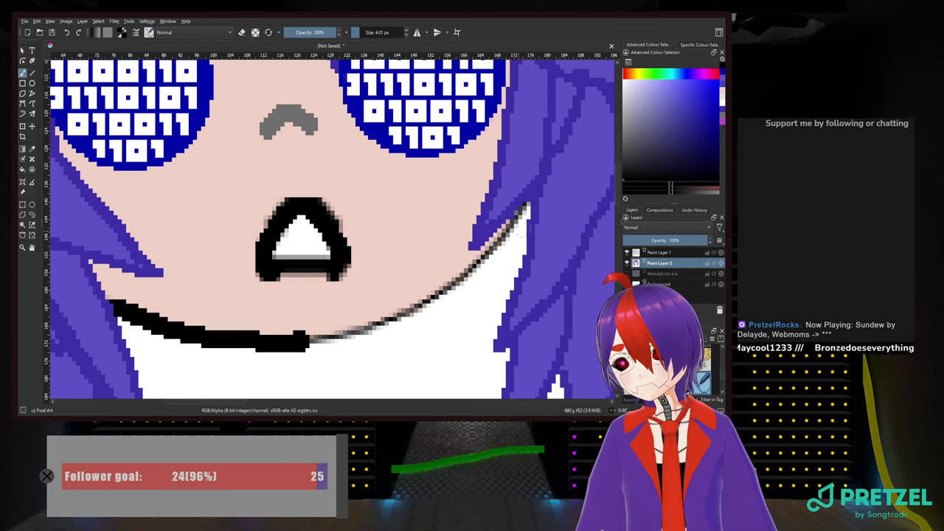
mouse_move(525, 208)
mouse_down()
mouse_move(471, 271)
mouse_move(401, 312)
mouse_move(259, 344)
mouse_up()
scroll(273, 328, down, 2)
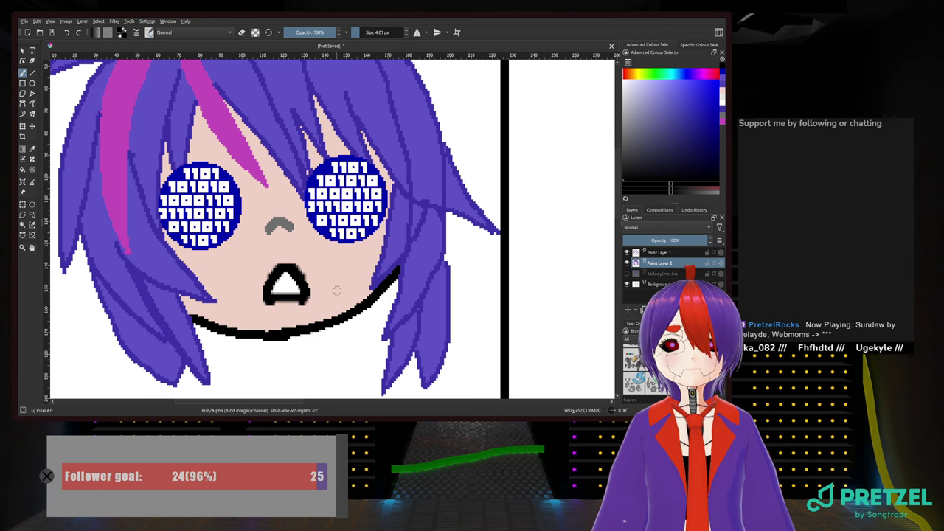
scroll(360, 247, up, 1)
mouse_move(359, 247)
mouse_down()
mouse_move(377, 311)
mouse_move(329, 282)
mouse_move(272, 268)
mouse_up()
scroll(377, 312, down, 2)
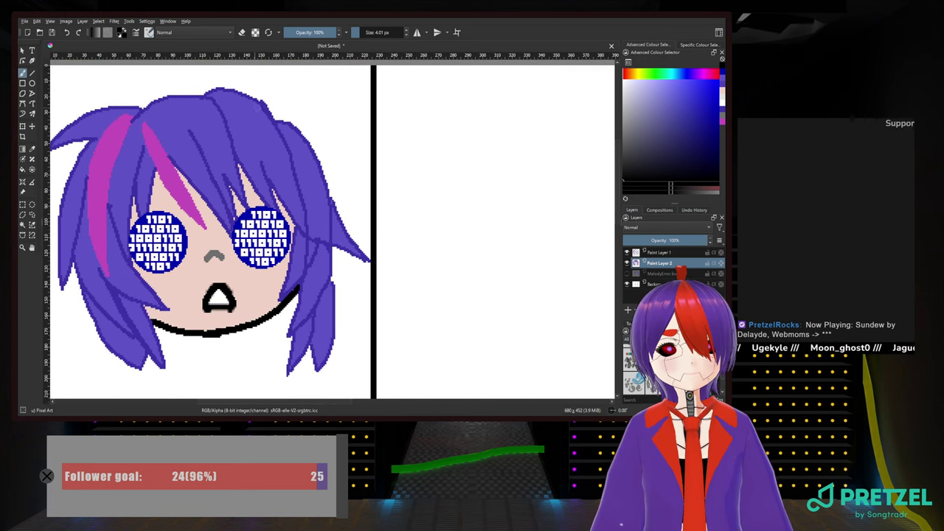
Select Paint Layer 1 and erase the tip of the pointed side strand where it touches the black divider line
click(660, 241)
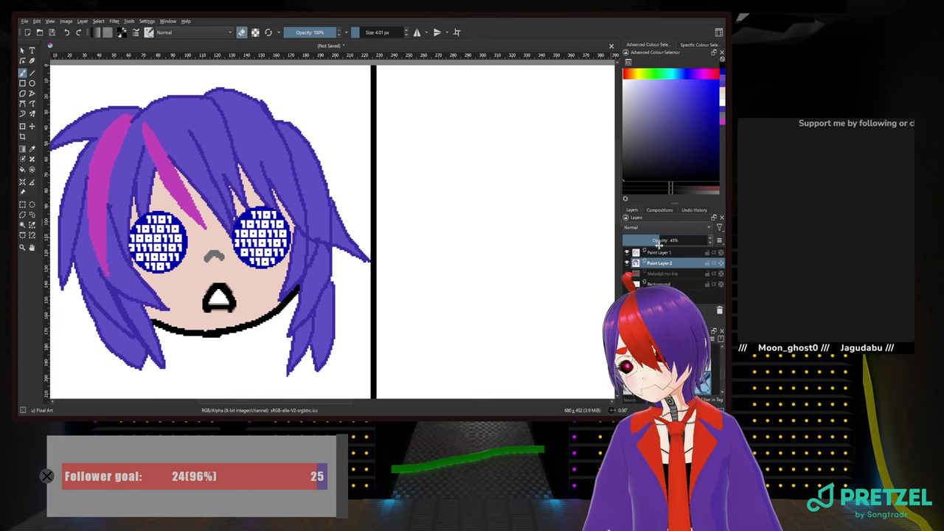
drag(670, 242, 709, 242)
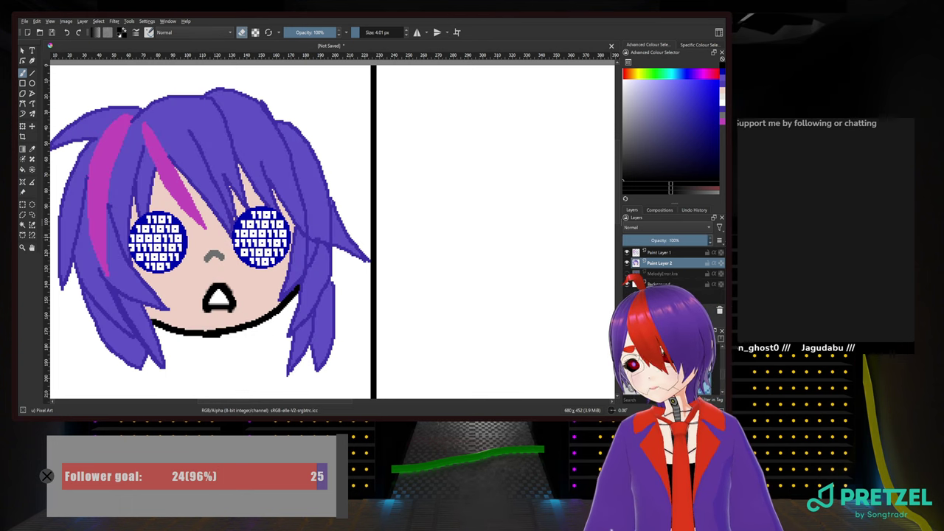
click(677, 254)
scroll(406, 246, up, 5)
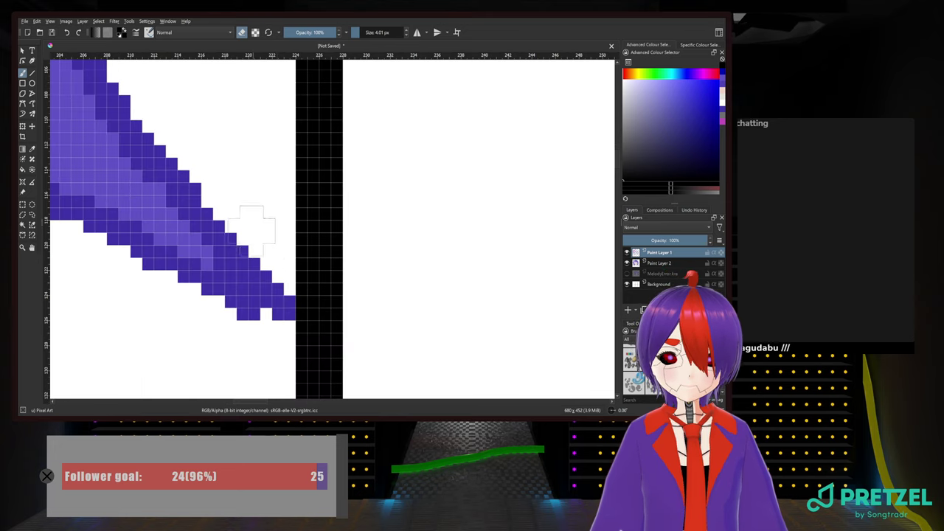
mouse_move(250, 228)
mouse_down()
mouse_move(285, 338)
mouse_move(225, 332)
mouse_move(249, 317)
mouse_up()
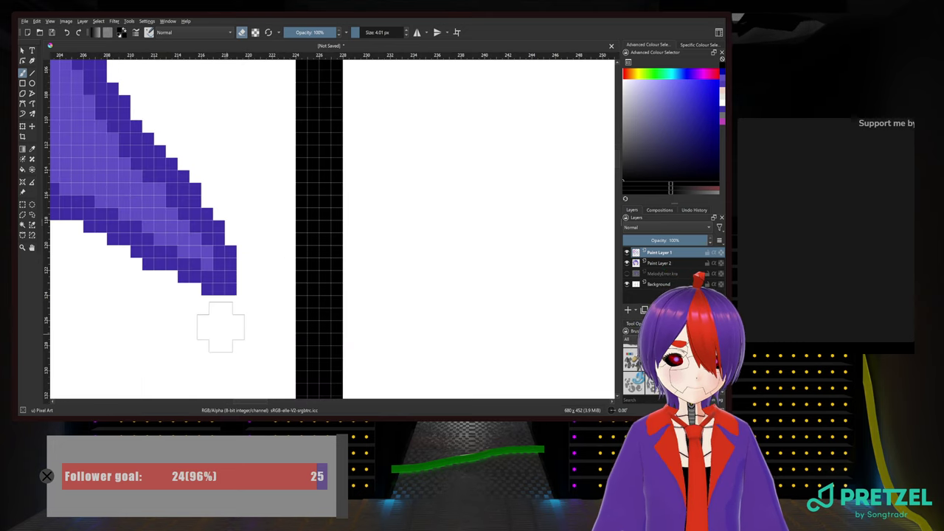
scroll(220, 327, down, 5)
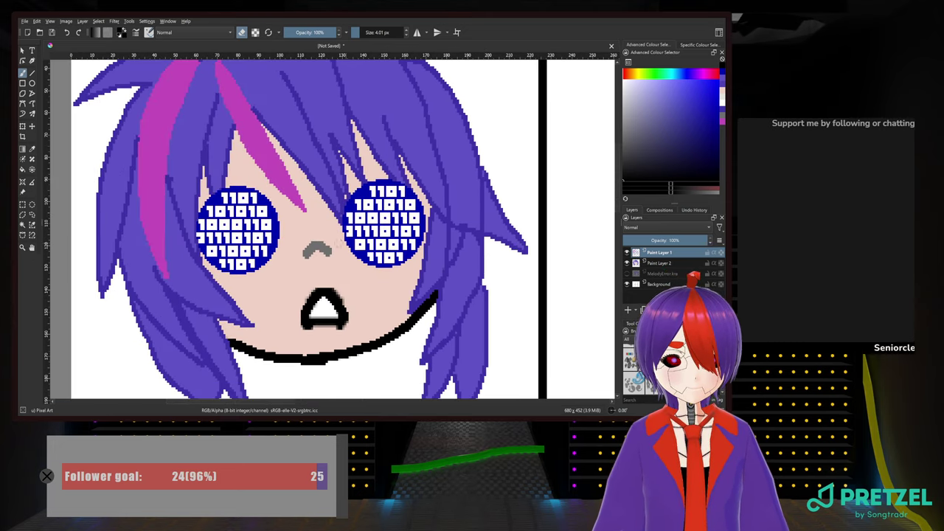
Erase the outermost pixels of the upper strand's tip beside the canvas edge
drag(339, 244, 423, 392)
scroll(166, 260, up, 3)
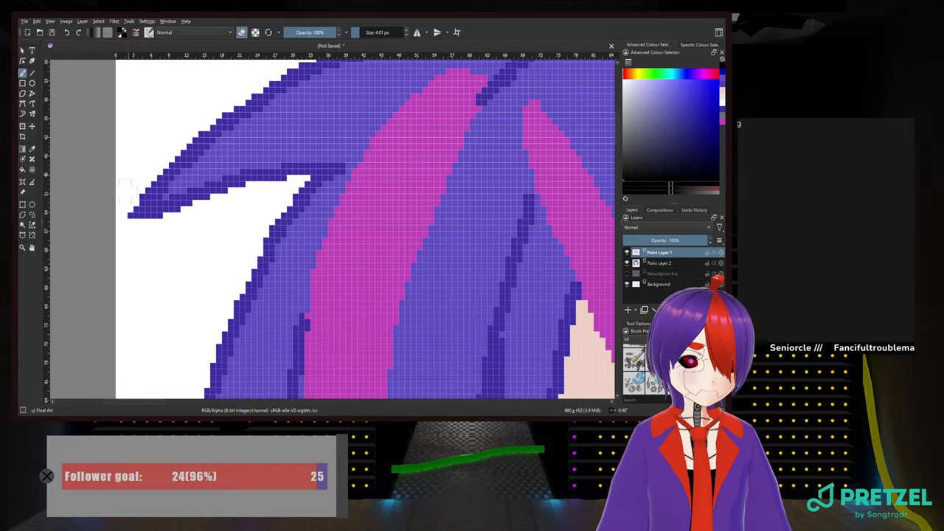
drag(122, 188, 123, 273)
scroll(142, 231, down, 3)
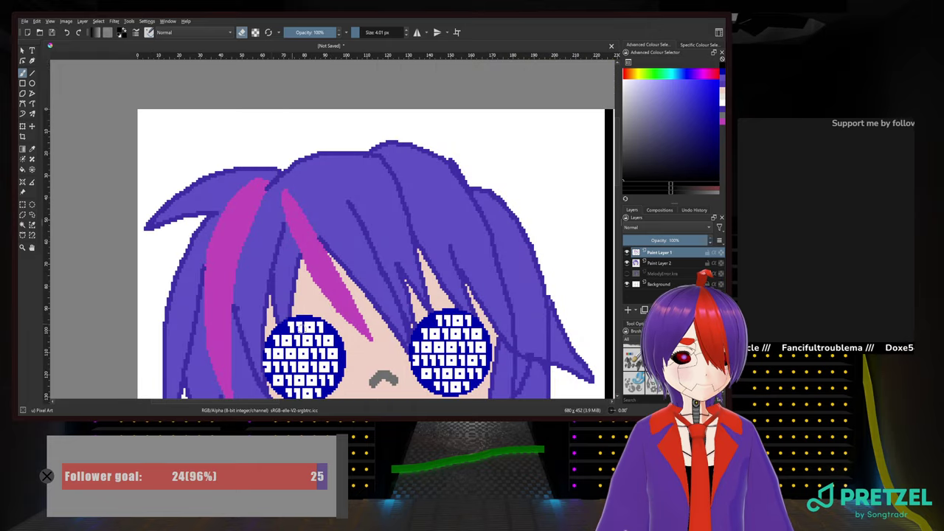
Examine the lower strand tips, the crown outline and the face for areas that still need cleaning up
drag(420, 360, 331, 196)
mouse_move(327, 136)
mouse_down()
mouse_move(325, 174)
mouse_move(312, 106)
mouse_up()
drag(357, 318, 320, 274)
scroll(337, 306, up, 4)
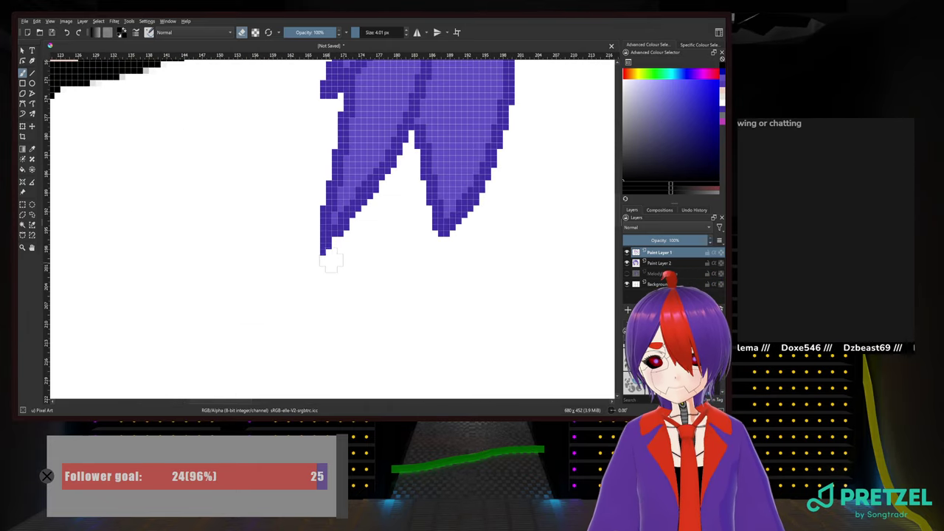
scroll(289, 259, down, 3)
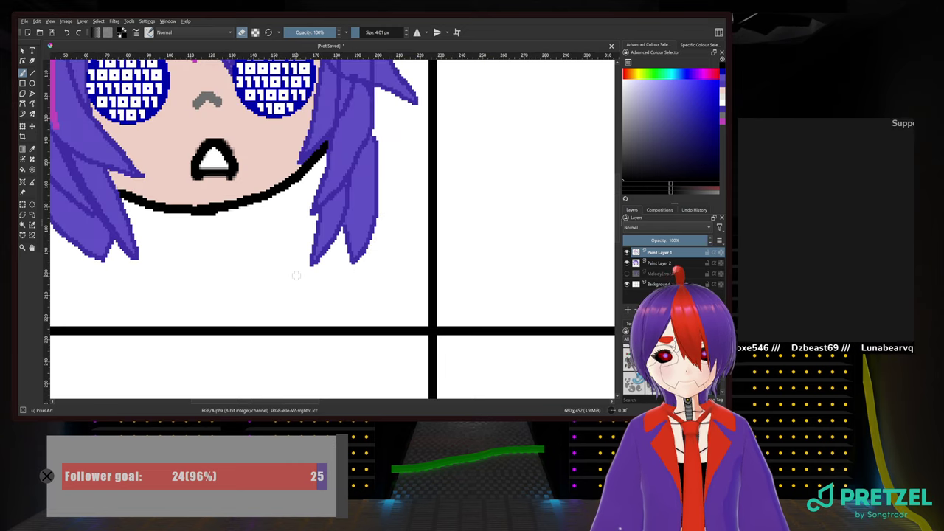
scroll(277, 242, down, 3)
scroll(280, 194, up, 1)
mouse_move(272, 96)
mouse_down()
mouse_move(281, 203)
mouse_move(290, 183)
mouse_move(317, 206)
mouse_move(308, 201)
mouse_up()
scroll(280, 199, up, 5)
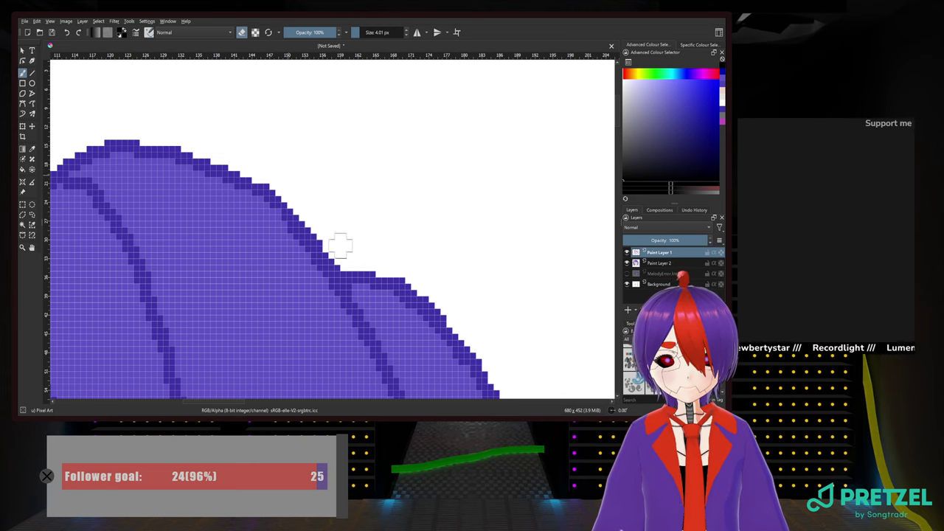
scroll(346, 208, down, 4)
scroll(343, 212, down, 3)
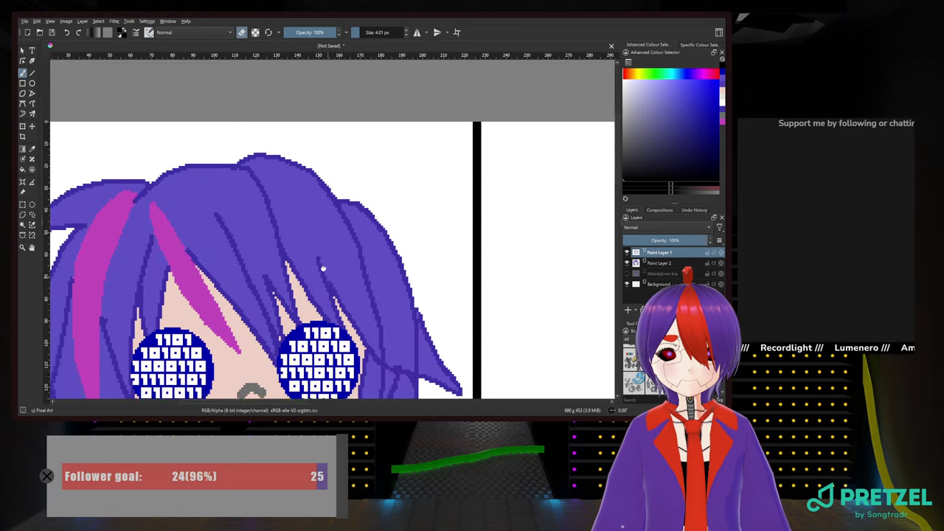
scroll(332, 228, down, 3)
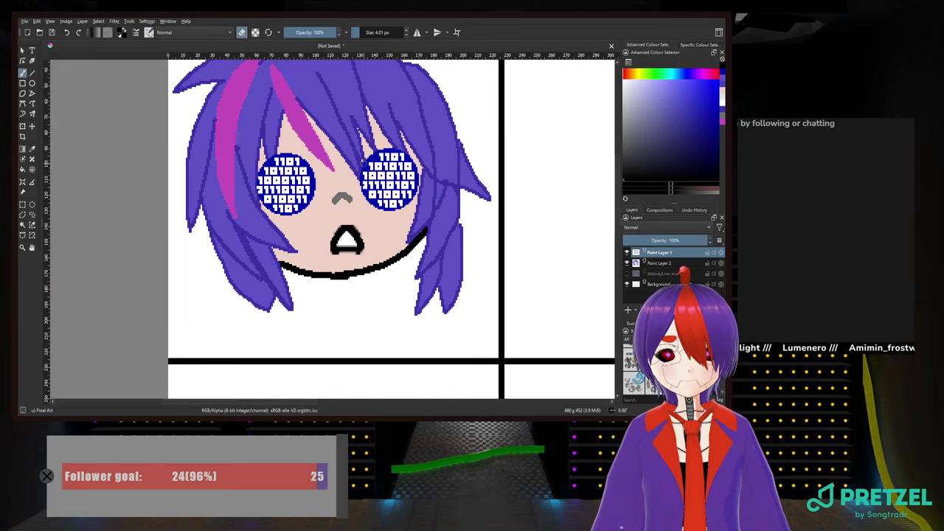
scroll(357, 184, up, 4)
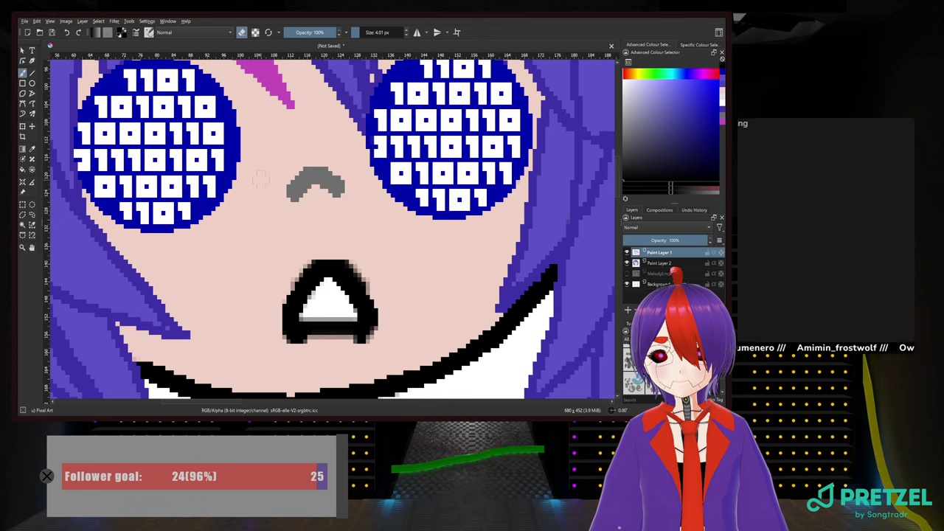
Try to paint the white mouth interior grey on Paint Layer 1
right_click(335, 236)
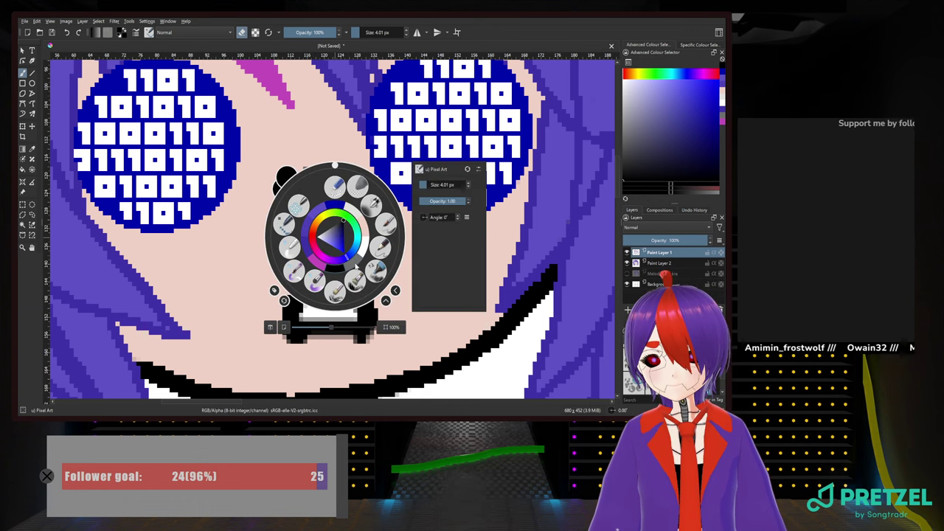
click(355, 260)
drag(338, 301, 333, 290)
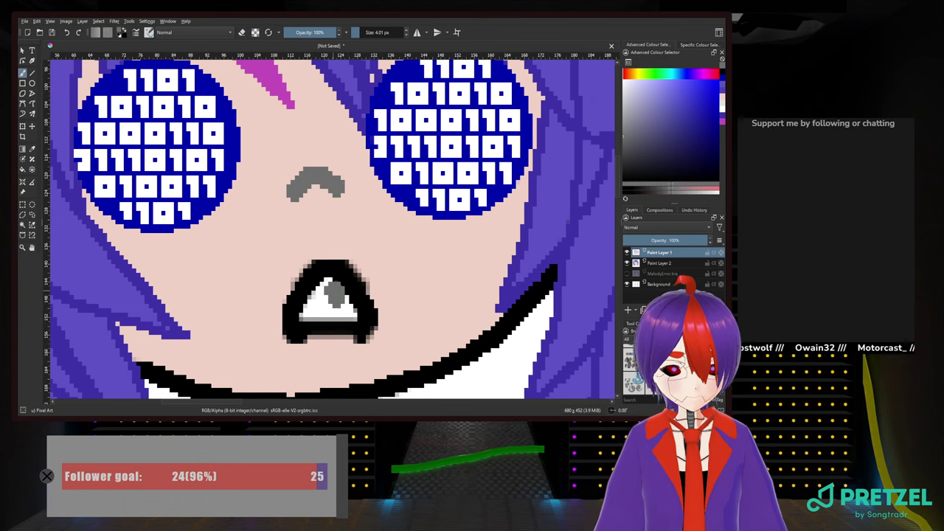
key(ctrl+z)
Select Paint Layer 2 and try the grey on the white area inside the mouth
click(656, 262)
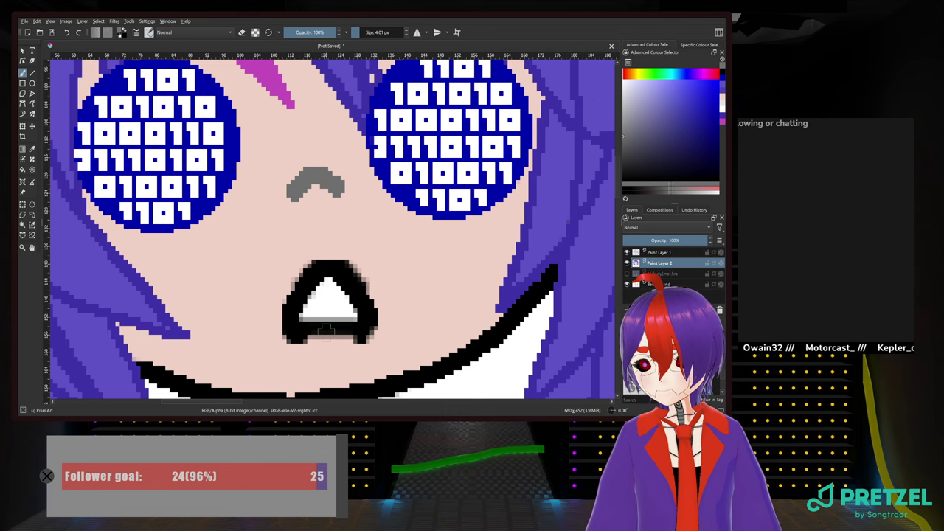
mouse_move(325, 330)
mouse_down()
mouse_move(348, 306)
mouse_move(341, 288)
mouse_move(325, 295)
mouse_move(334, 310)
mouse_move(304, 308)
mouse_move(336, 305)
mouse_up()
key(ctrl+z)
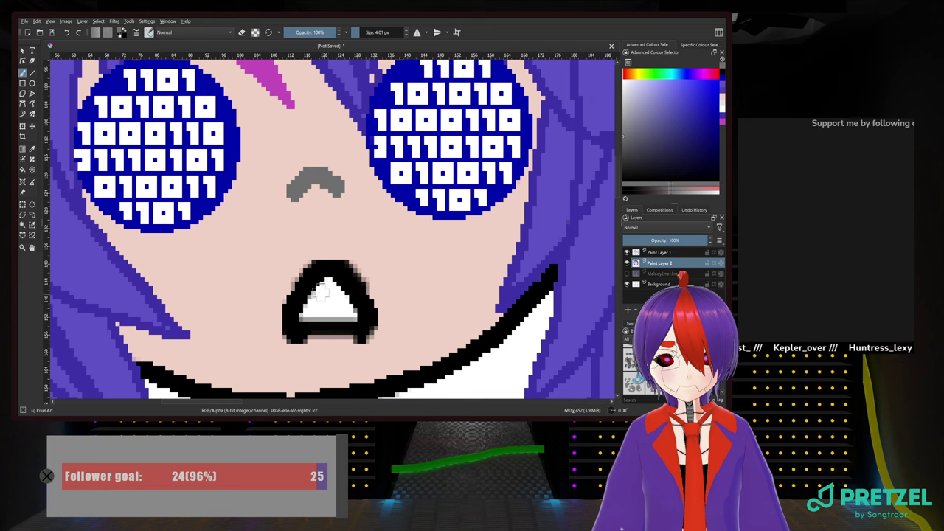
Try to paint the mouth interior in a muted reddish brown
right_click(403, 279)
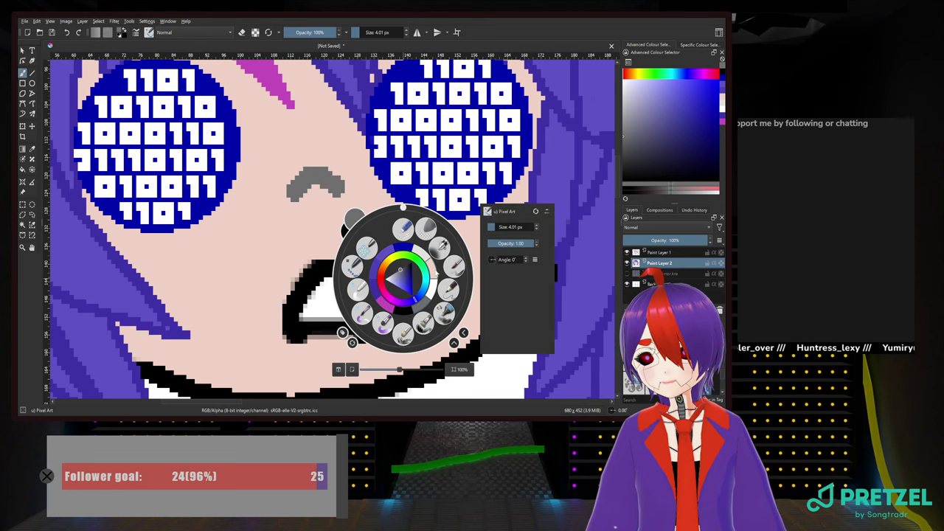
click(434, 273)
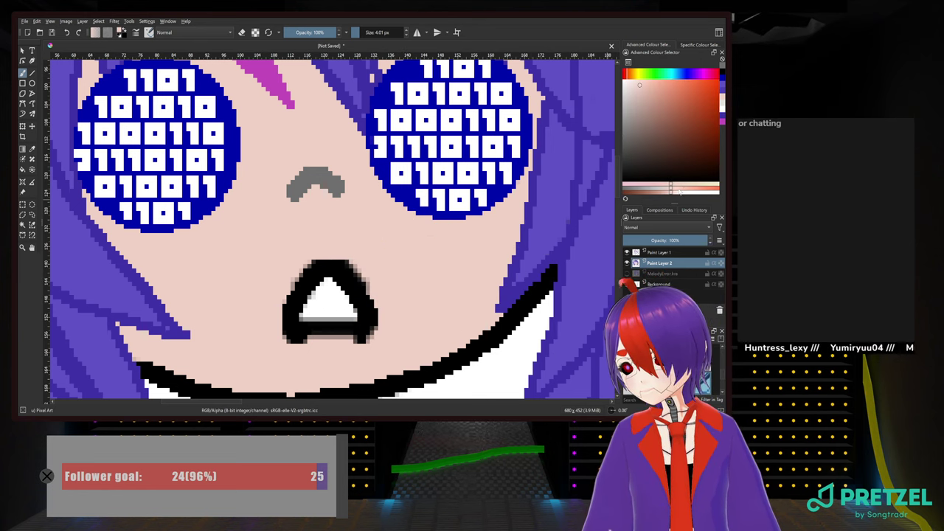
click(688, 136)
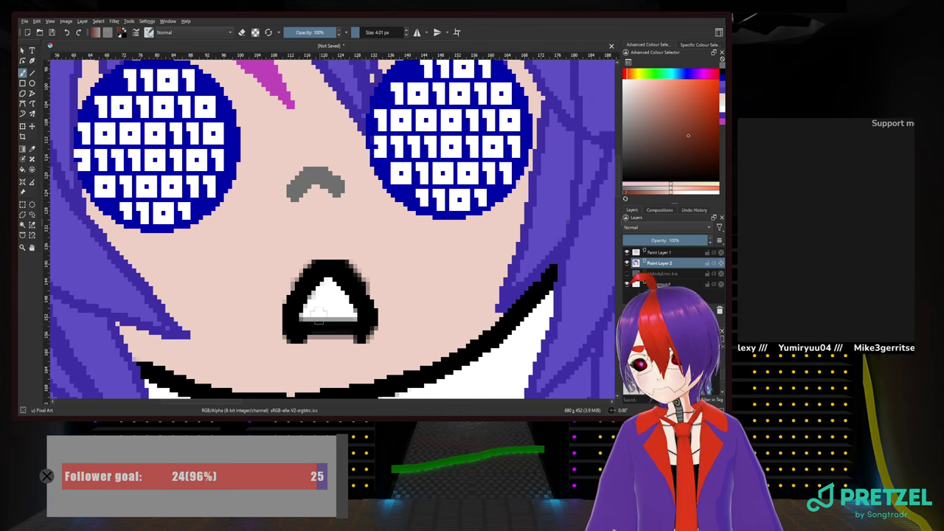
mouse_move(328, 313)
mouse_down()
mouse_move(349, 310)
mouse_move(337, 298)
mouse_move(309, 315)
mouse_move(318, 304)
mouse_up()
key(ctrl+z)
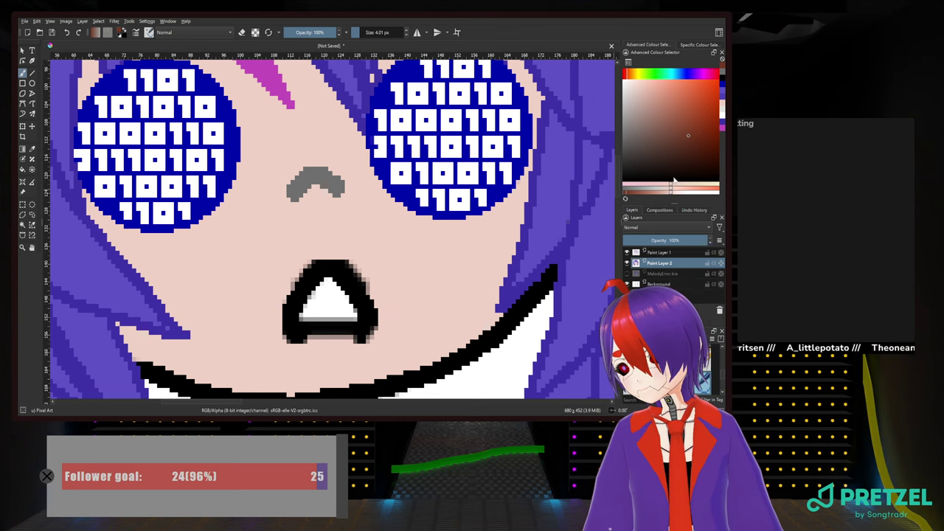
Mix a dark pure red and fill the white interior of the mouth with it
drag(626, 77, 623, 76)
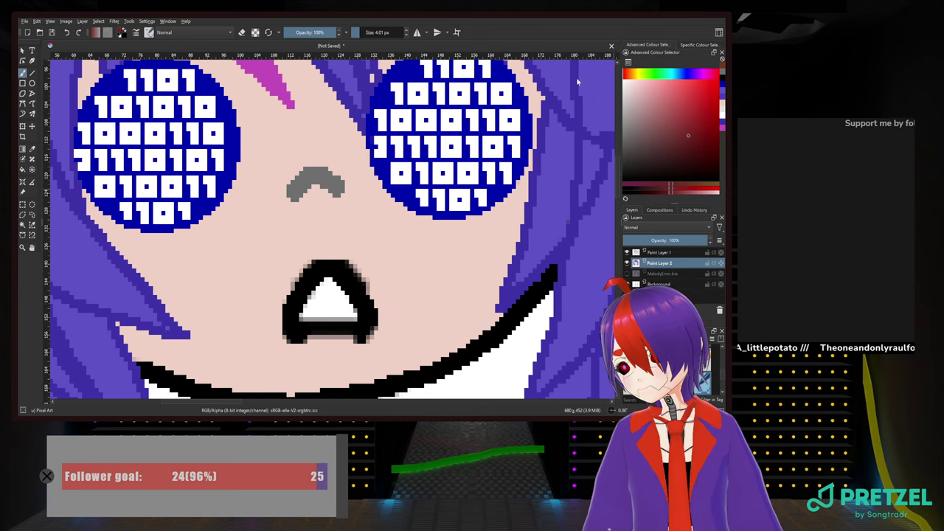
click(581, 78)
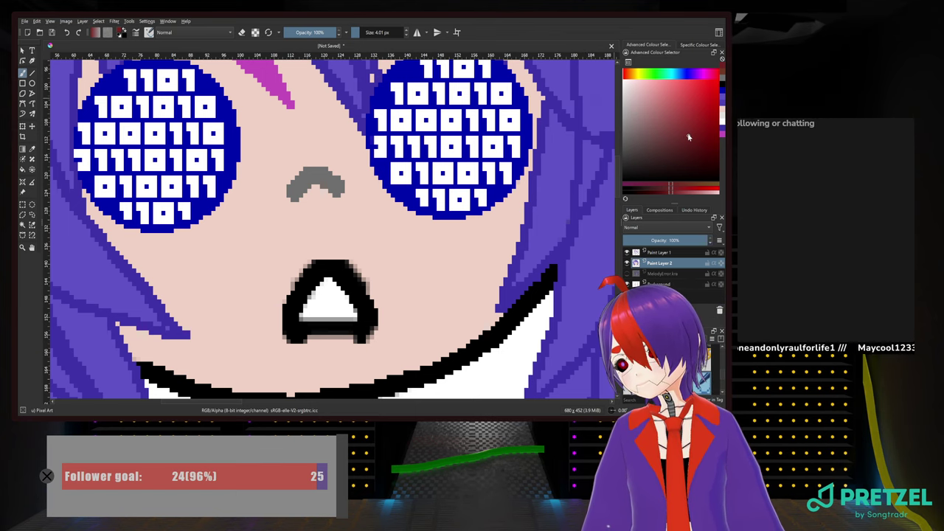
click(678, 87)
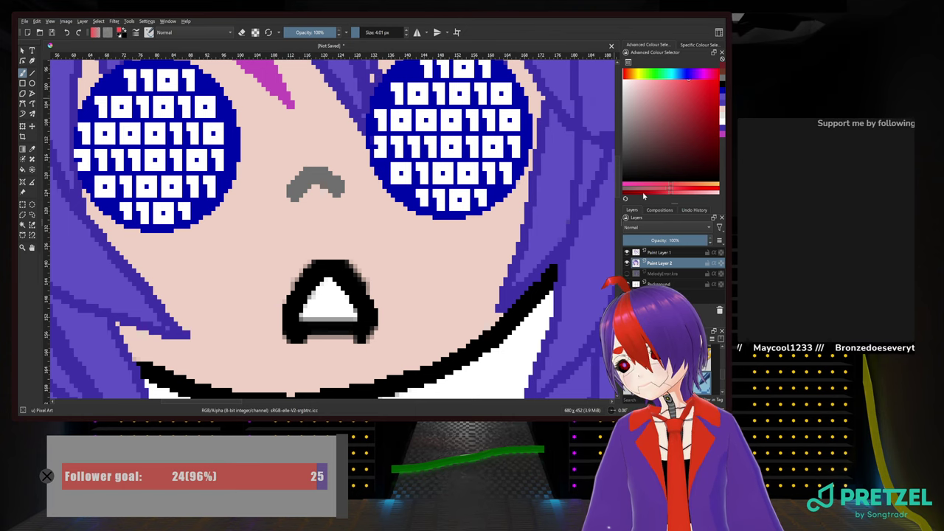
drag(669, 193, 633, 198)
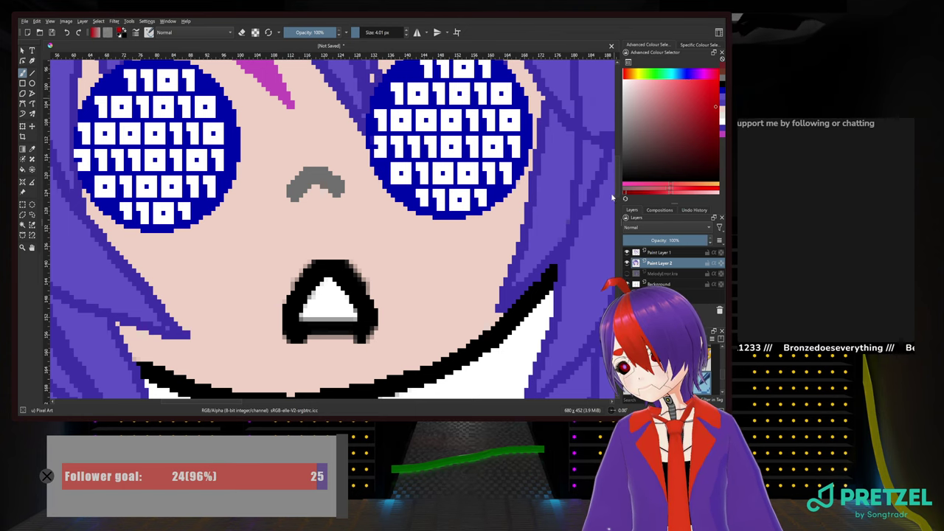
mouse_move(339, 303)
mouse_down()
mouse_move(329, 315)
mouse_move(323, 307)
mouse_move(336, 313)
mouse_move(306, 315)
mouse_move(312, 298)
mouse_move(353, 313)
mouse_move(336, 299)
mouse_up()
scroll(336, 299, down, 6)
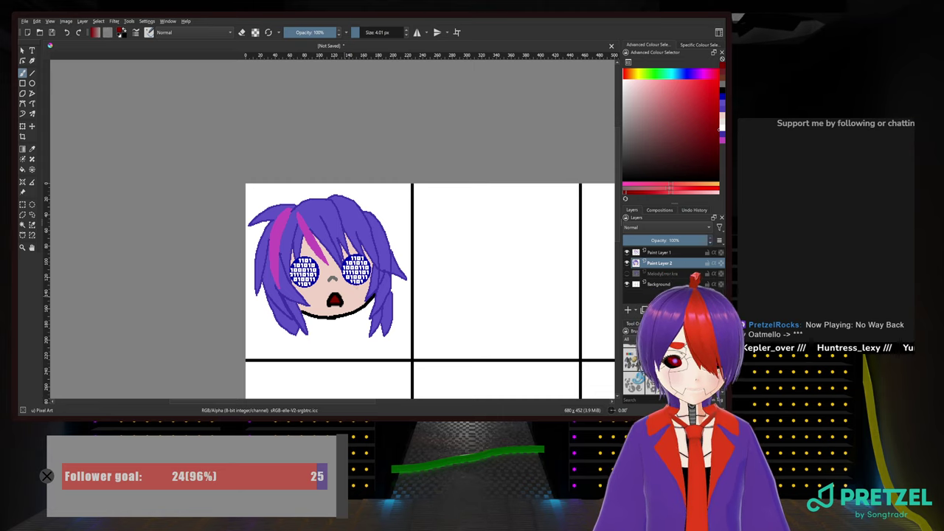
Paint a brighter red tongue along the bottom of the dark red mouth interior
scroll(355, 324, up, 4)
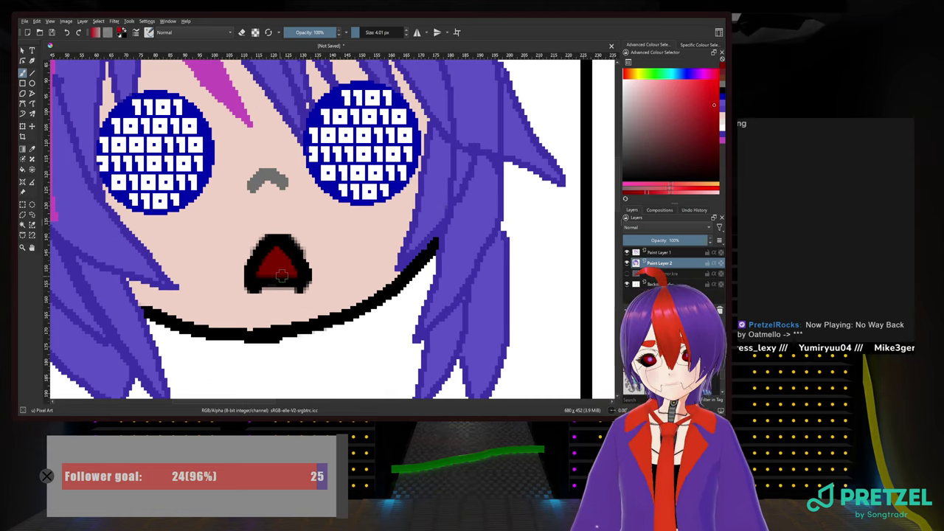
mouse_move(283, 276)
mouse_down()
mouse_move(273, 277)
mouse_move(284, 278)
mouse_up()
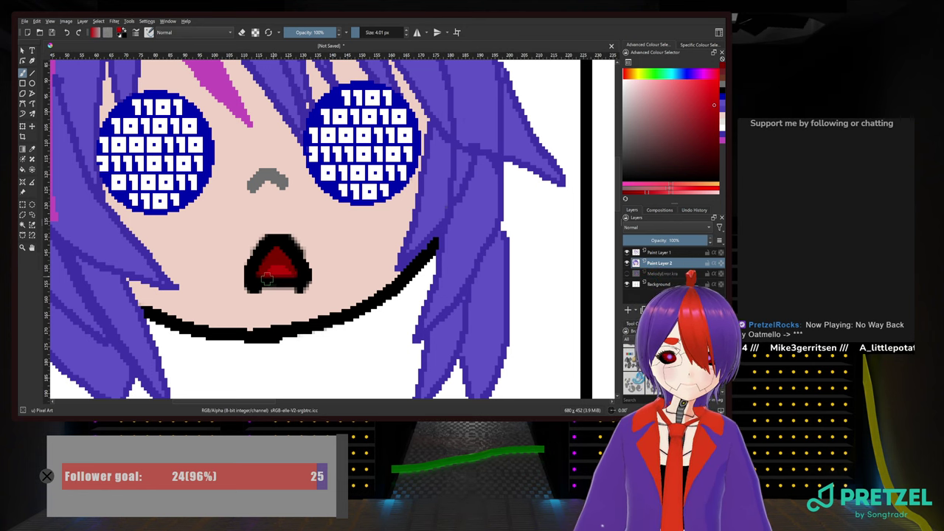
scroll(335, 274, down, 3)
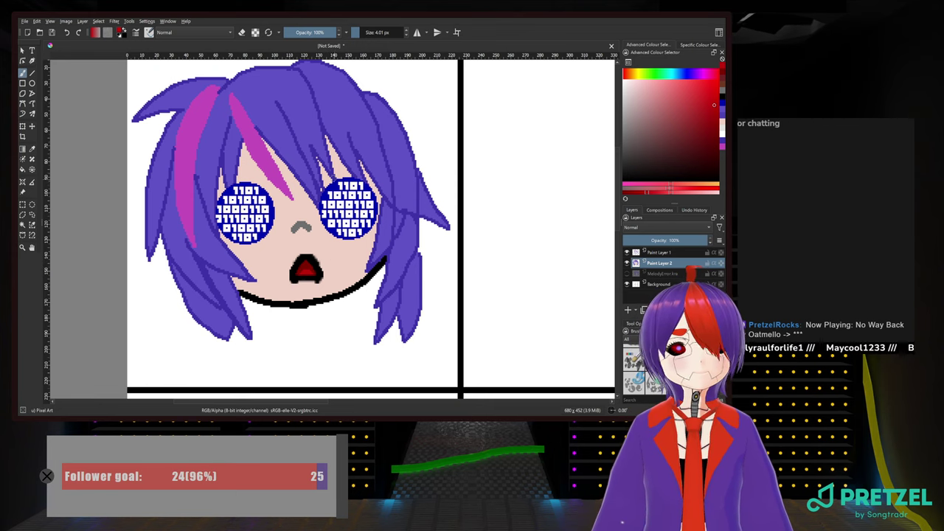
scroll(329, 186, down, 2)
scroll(324, 180, up, 2)
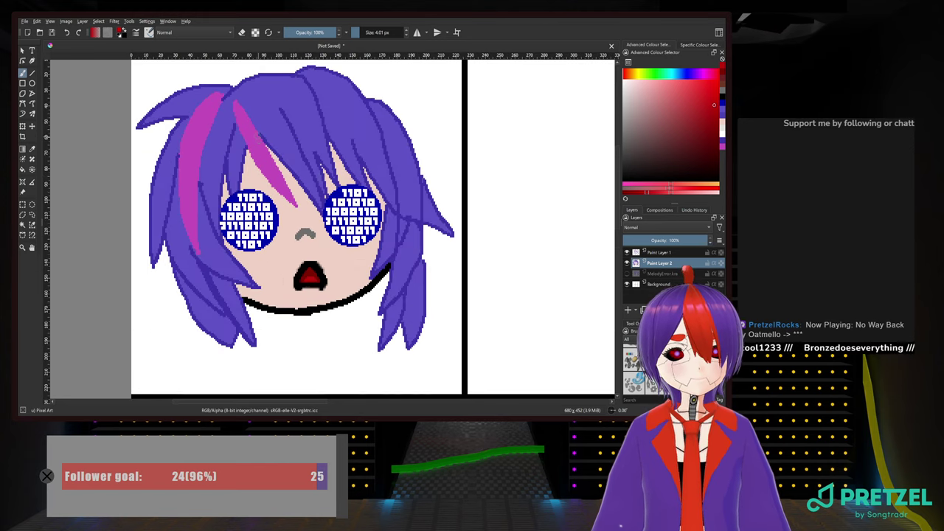
Sample the magenta from the hair streak on Paint Layer 1 and return to the freehand brush
right_click(288, 200)
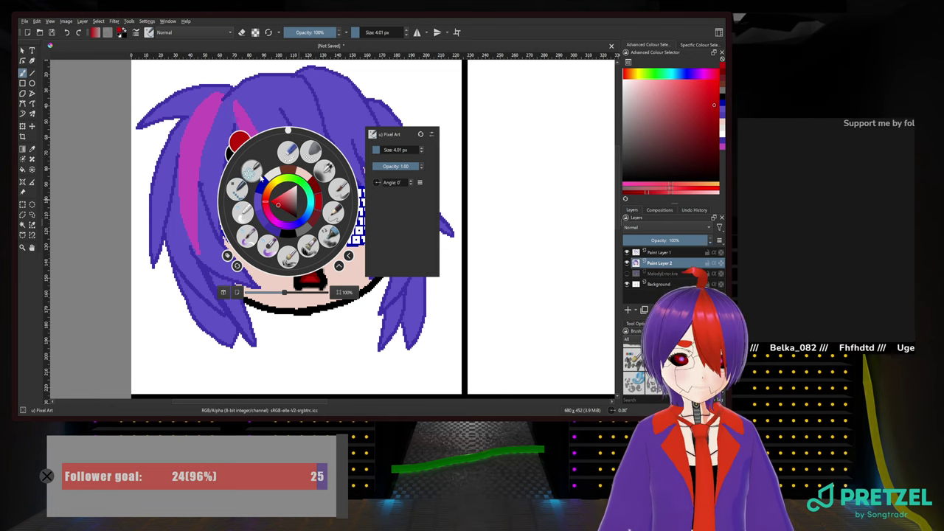
click(32, 150)
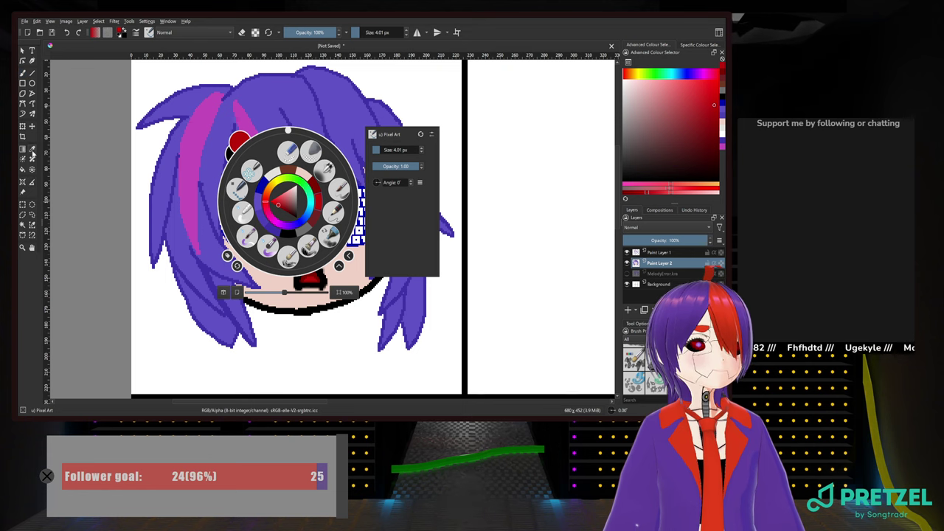
click(214, 238)
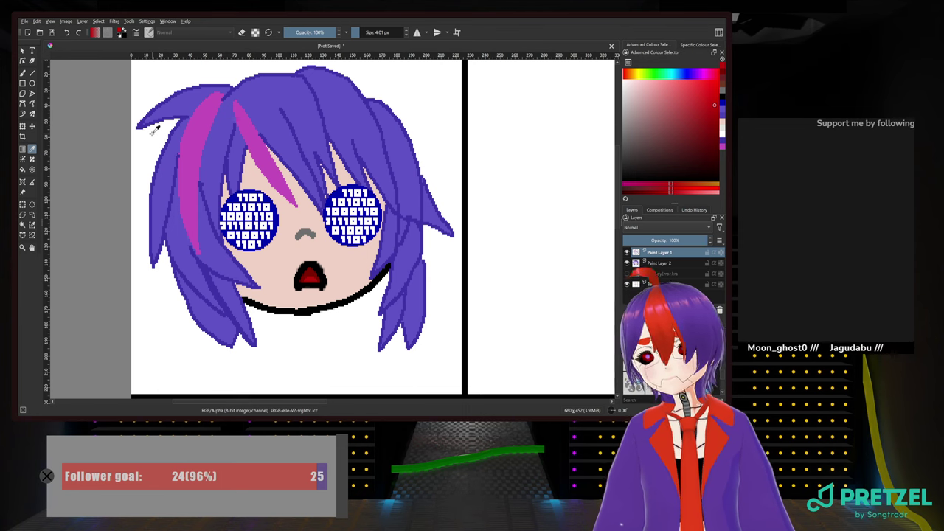
ctrl+click(195, 136)
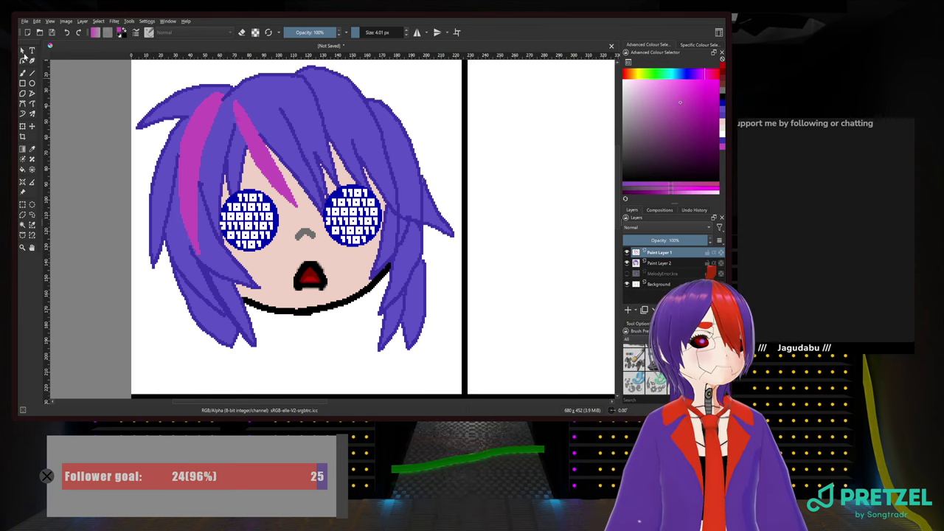
click(22, 73)
Examine the magenta streaks, the face, the jawline and the lower hair strands for areas that need touching up
scroll(165, 116, up, 3)
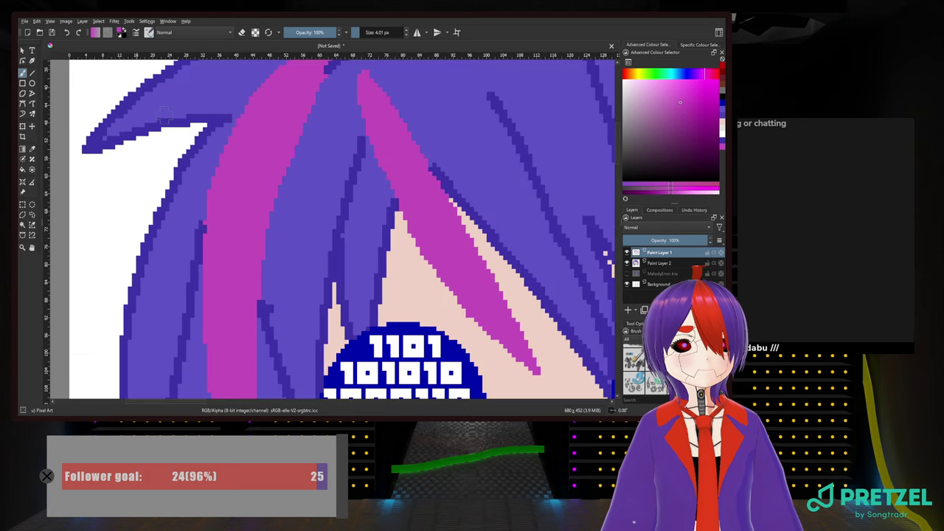
drag(257, 196, 202, 300)
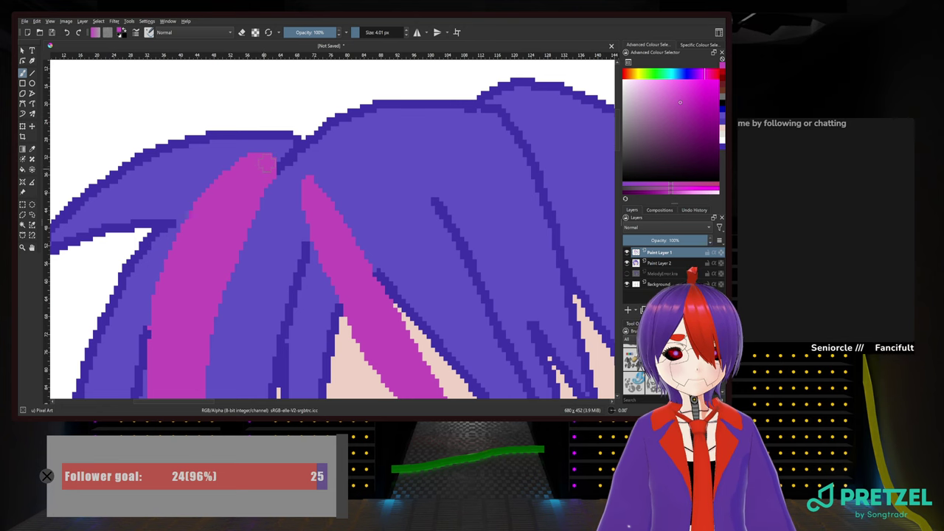
scroll(256, 172, down, 1)
drag(236, 258, 297, 127)
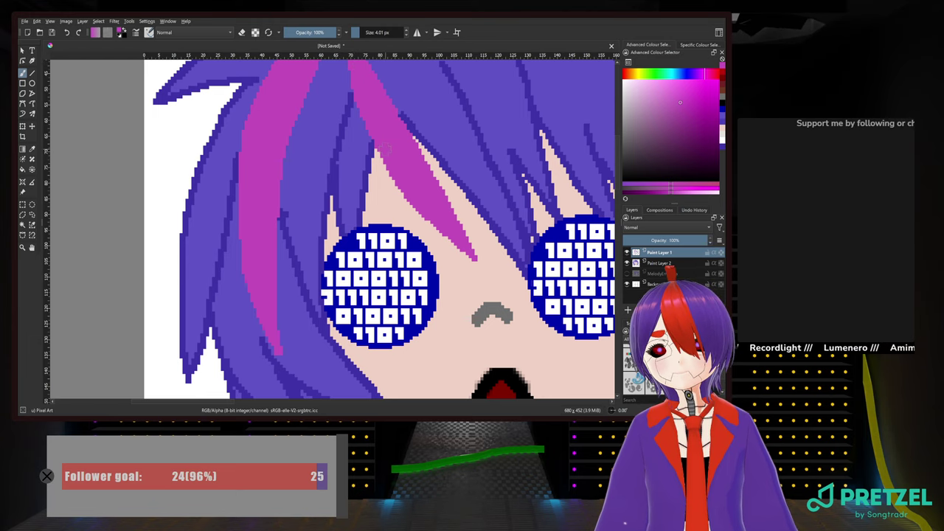
drag(386, 149, 295, 97)
drag(453, 338, 384, 231)
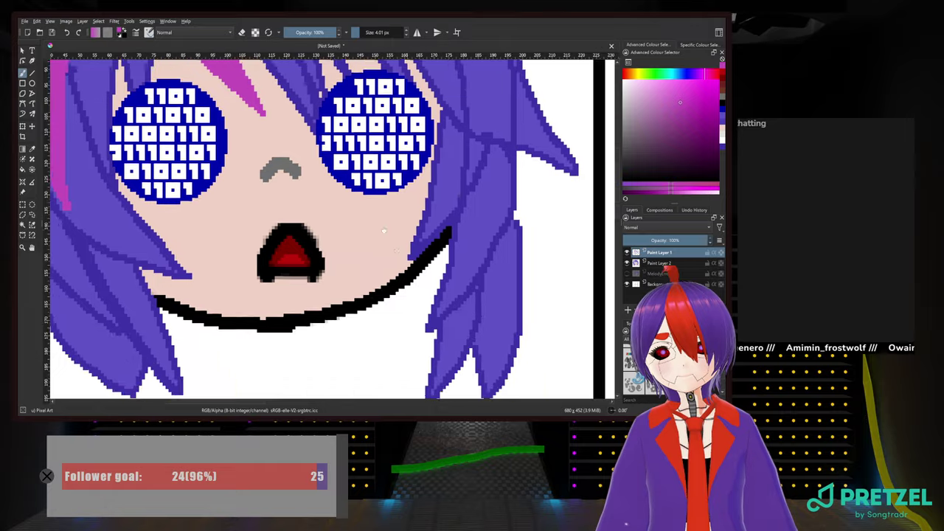
scroll(384, 231, down, 3)
drag(438, 241, 342, 312)
scroll(456, 355, up, 2)
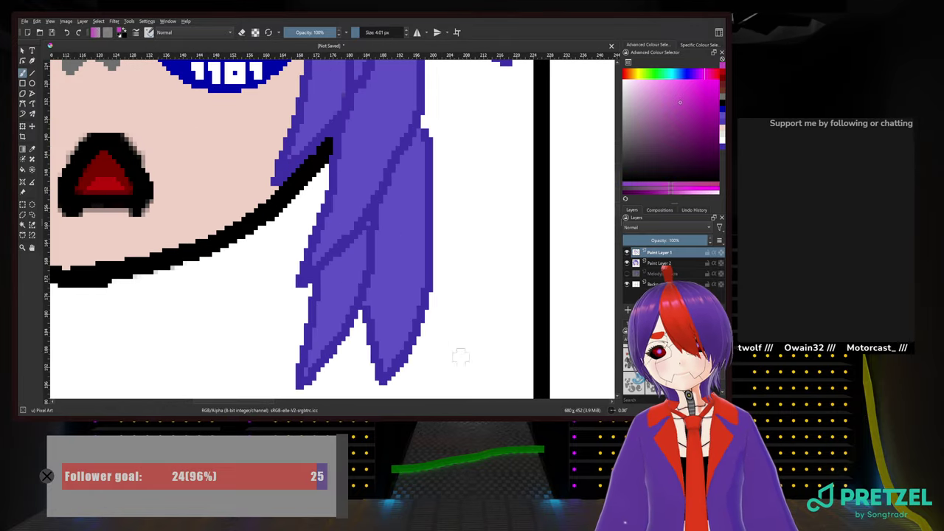
scroll(416, 194, up, 2)
Choose the dark purple hair outline colour and set the brush size to 2.01 px
right_click(349, 255)
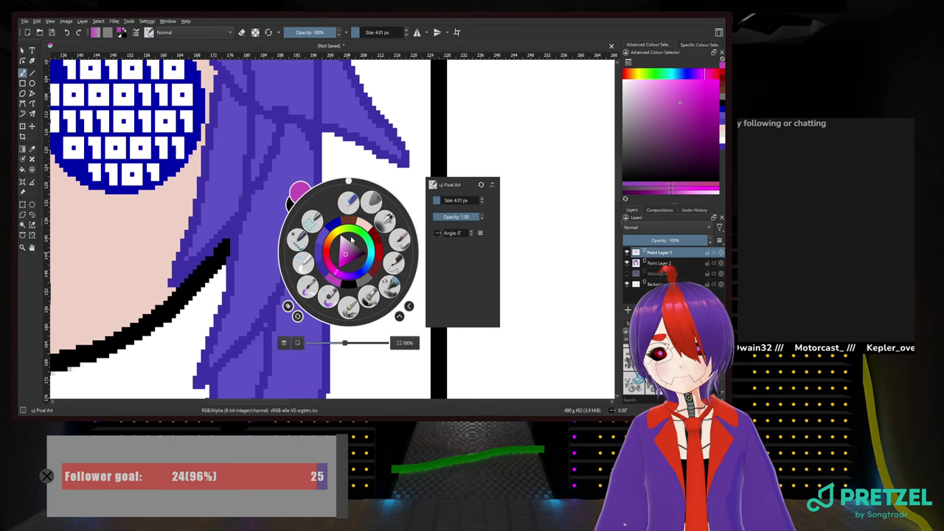
click(324, 269)
right_click(317, 237)
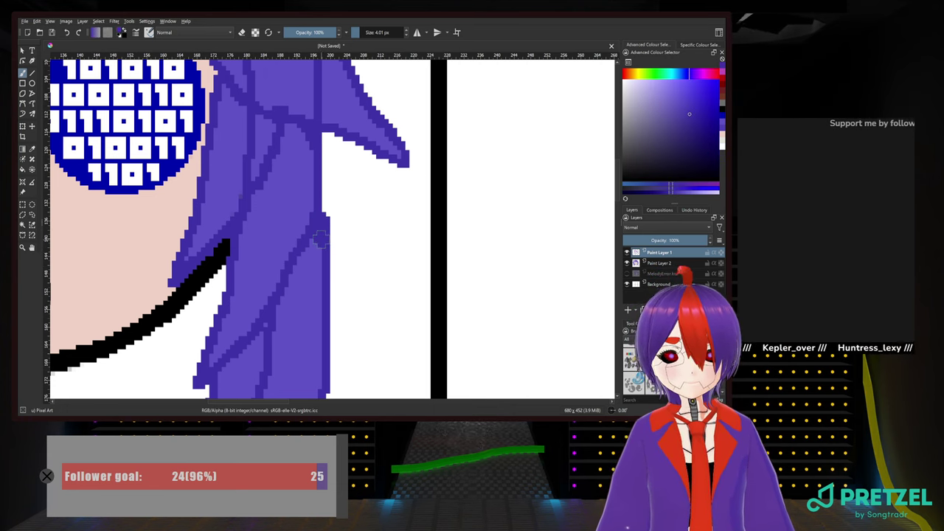
click(371, 32)
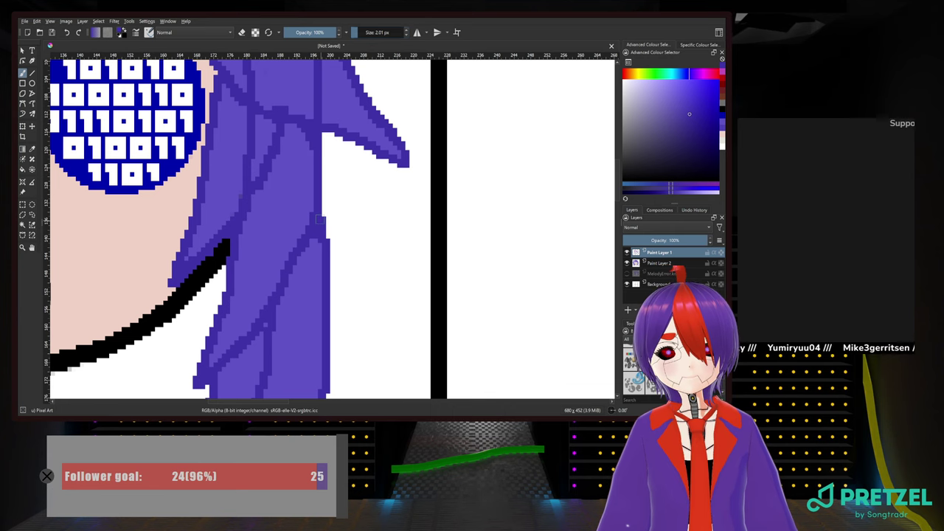
Examine the outer hair outline, the tops of the magenta streaks and the whole head for remaining flaws
scroll(322, 219, down, 2)
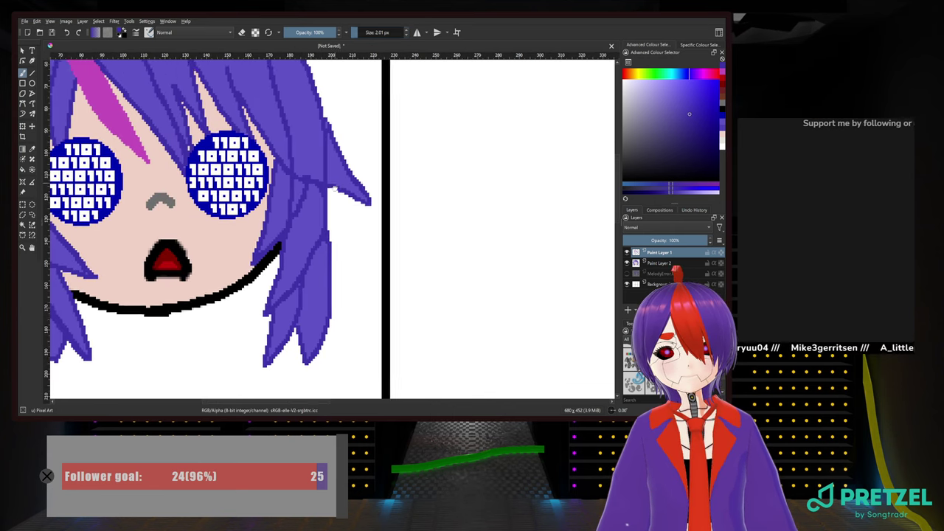
scroll(326, 221, up, 5)
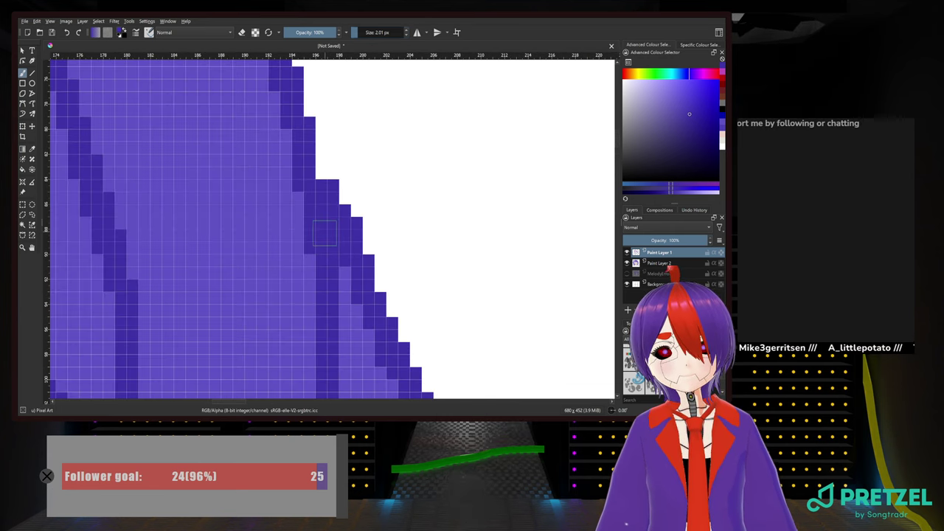
scroll(329, 223, down, 6)
drag(309, 215, 385, 226)
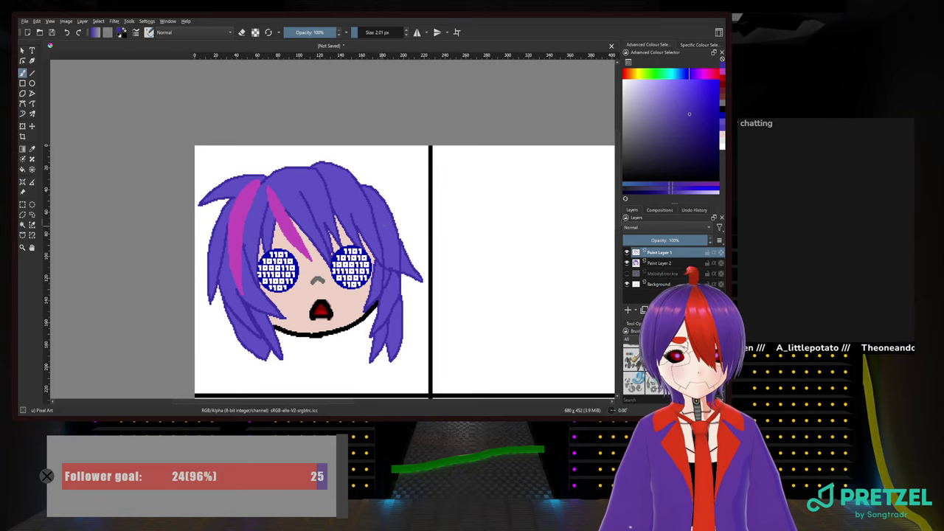
scroll(242, 208, up, 6)
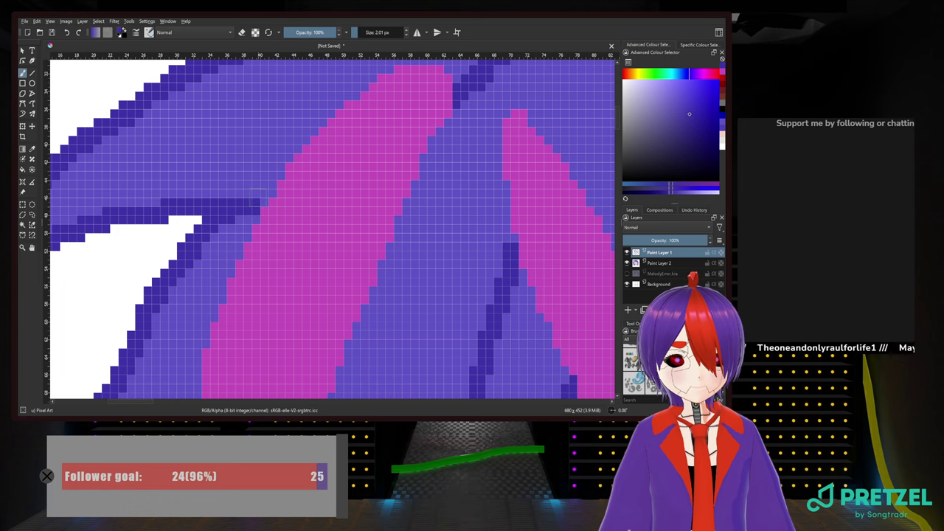
scroll(280, 228, down, 3)
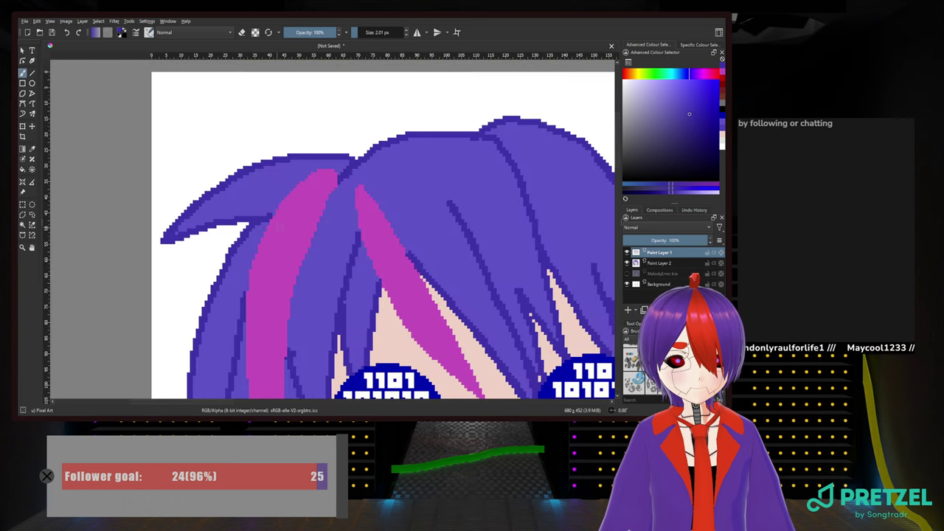
scroll(369, 185, down, 3)
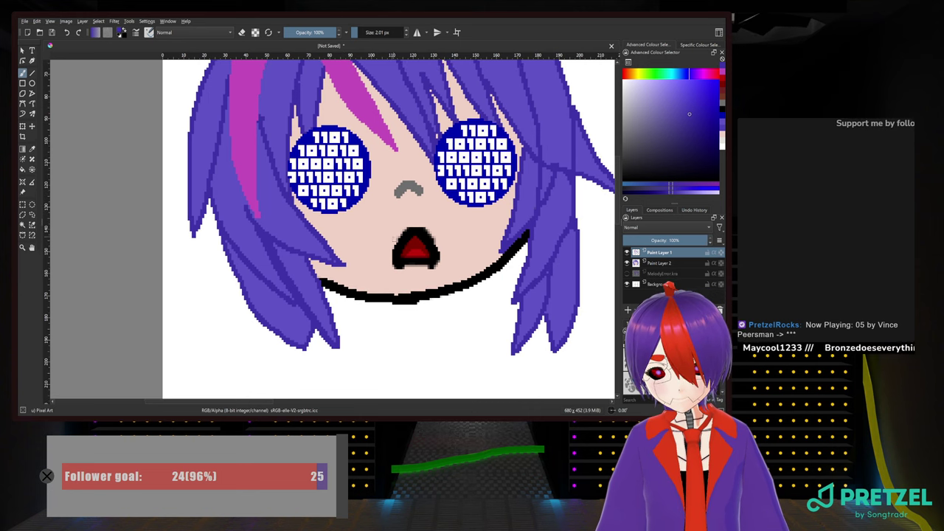
Shorten the pointed tip of the hair strand between the binary-patterned eye and the jaw by painting over it with the skin colour
drag(389, 253, 254, 228)
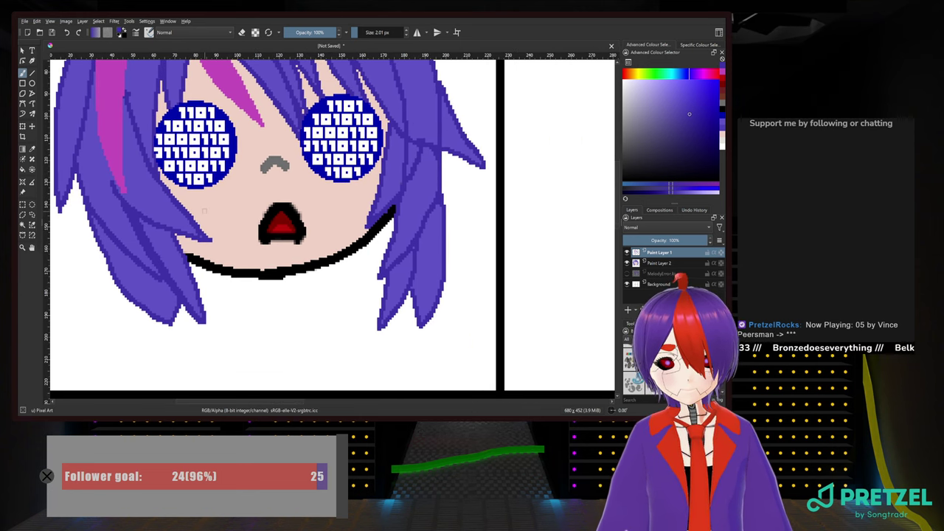
right_click(204, 211)
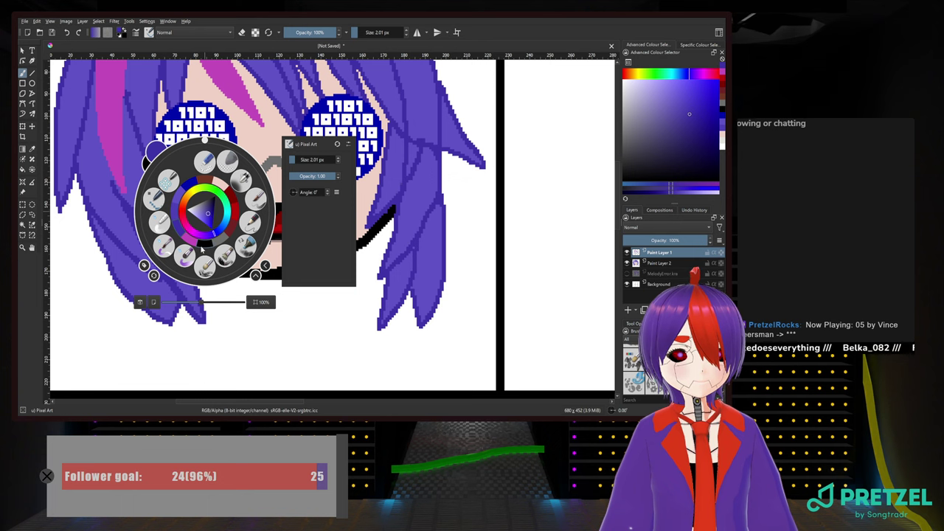
click(221, 184)
scroll(210, 225, up, 5)
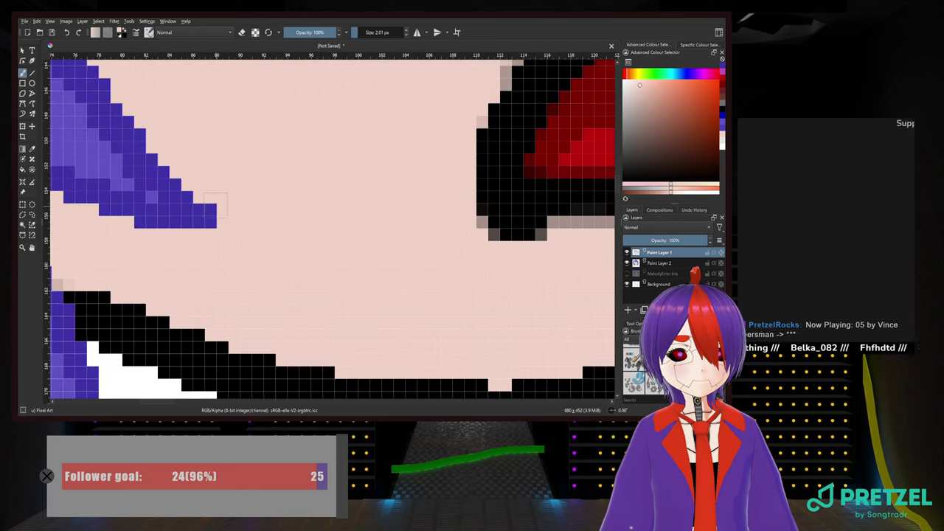
drag(177, 225, 126, 230)
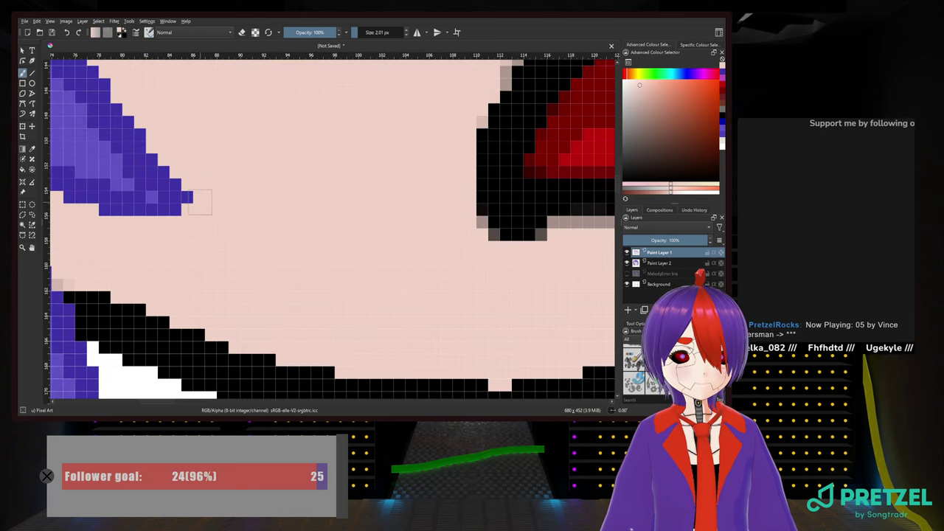
click(196, 189)
scroll(298, 206, down, 3)
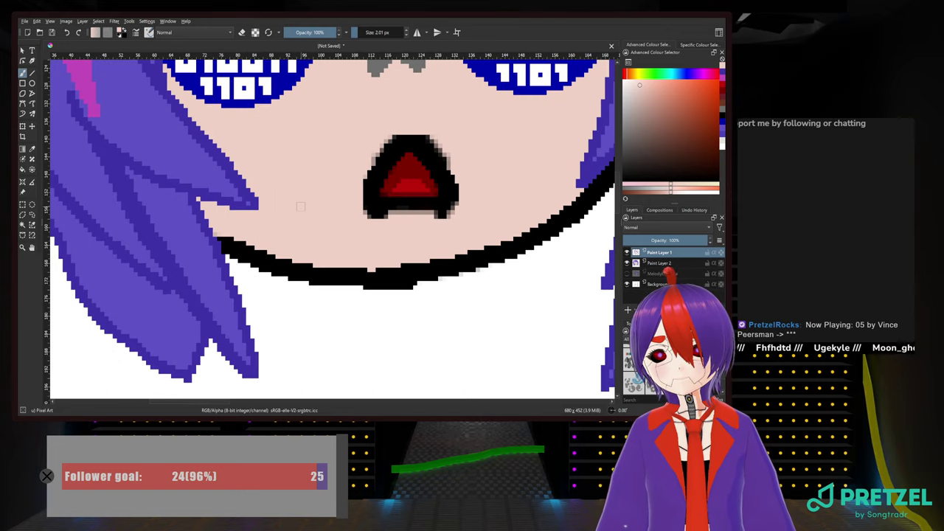
scroll(307, 180, down, 3)
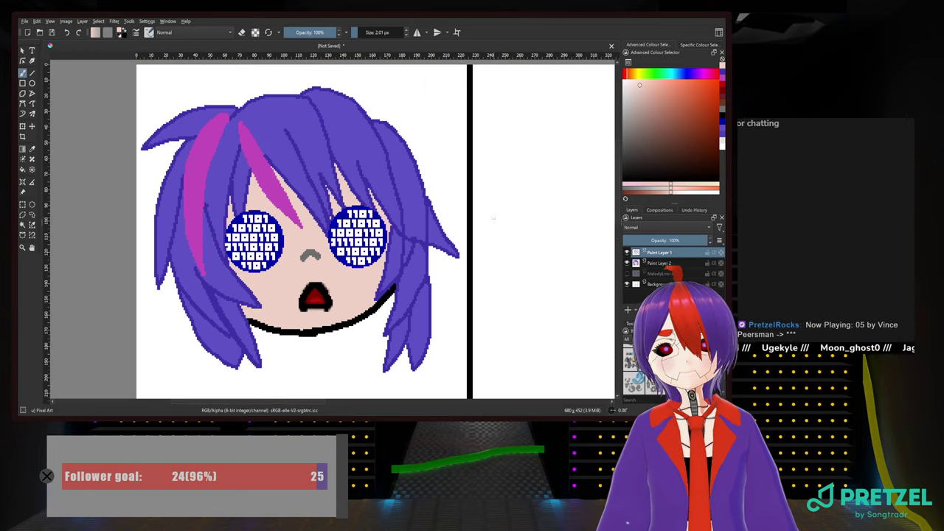
Toggle the visibility of Paint Layer 2 and Paint Layer 1 to check what each layer holds
click(627, 263)
click(627, 262)
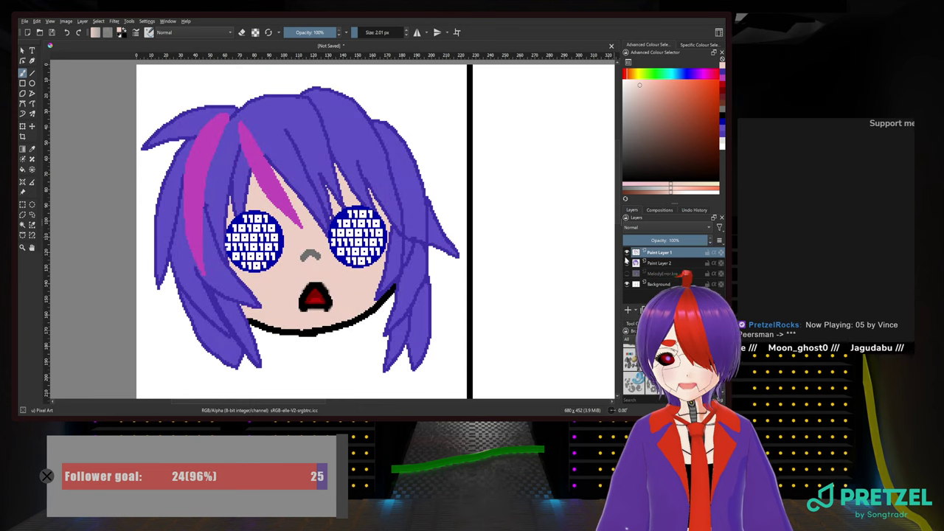
click(626, 253)
click(626, 253)
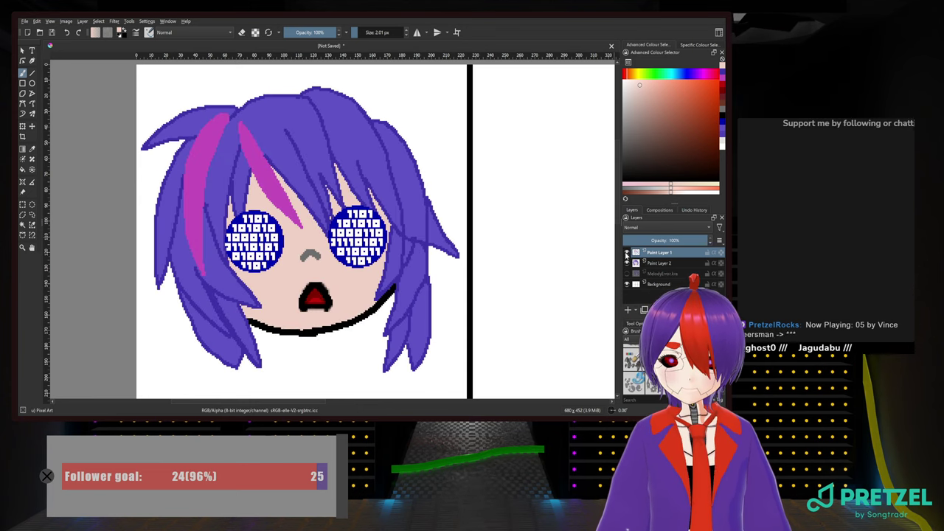
click(626, 253)
click(626, 253)
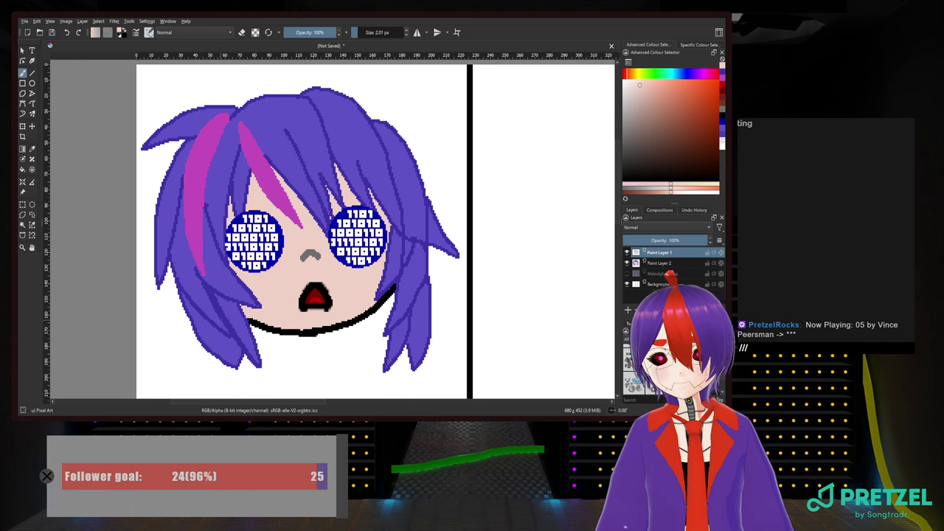
Erase the stray skin-coloured pixels around the shortened strand tip on Paint Layer 1, hiding Paint Layer 2 while erasing
scroll(277, 312, up, 5)
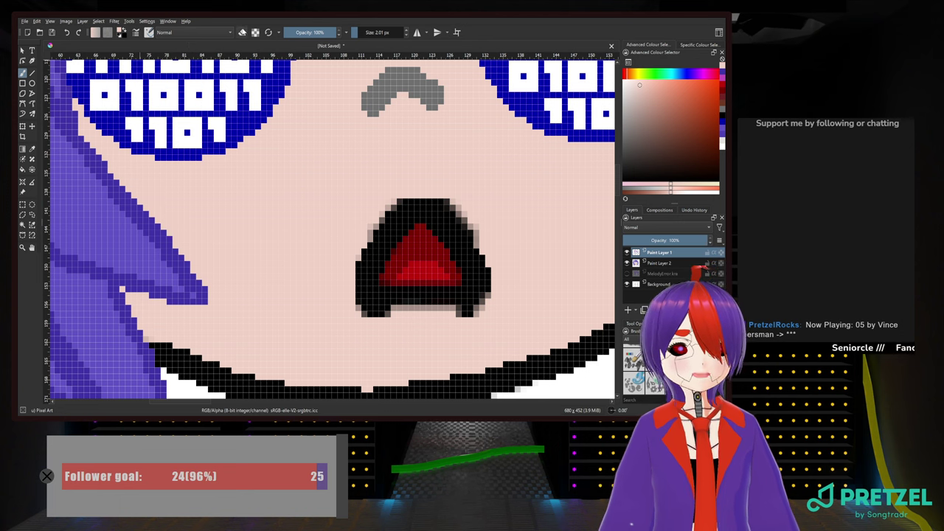
scroll(257, 278, up, 2)
drag(258, 278, 447, 169)
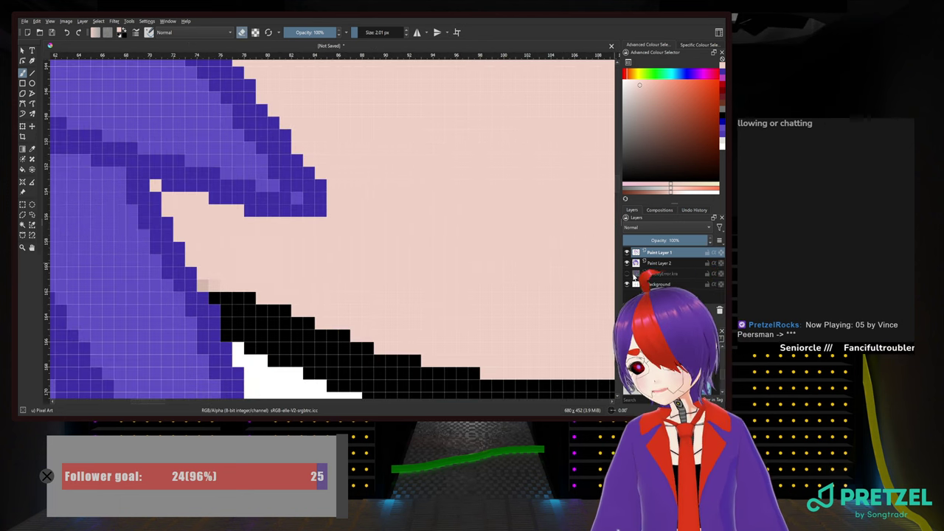
click(627, 262)
drag(248, 229, 370, 230)
drag(342, 181, 338, 208)
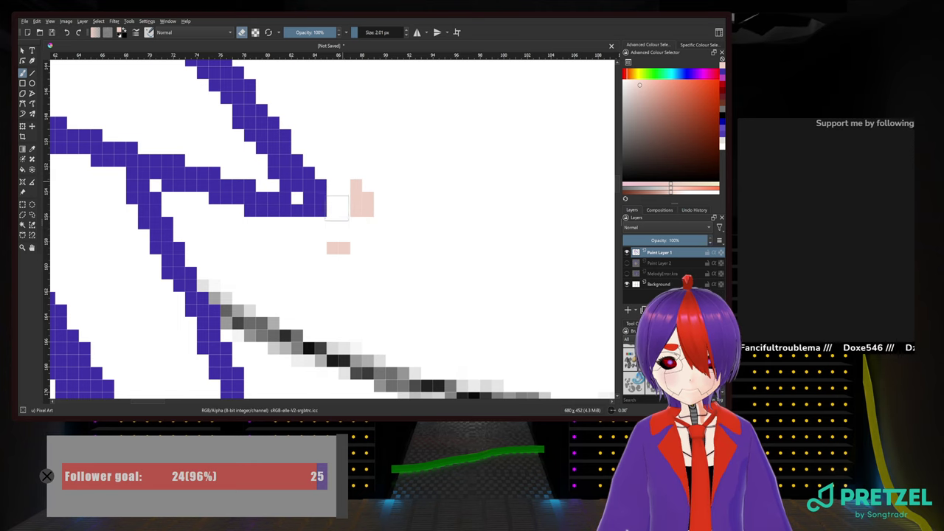
mouse_move(333, 242)
mouse_down()
mouse_move(375, 176)
mouse_move(369, 219)
mouse_up()
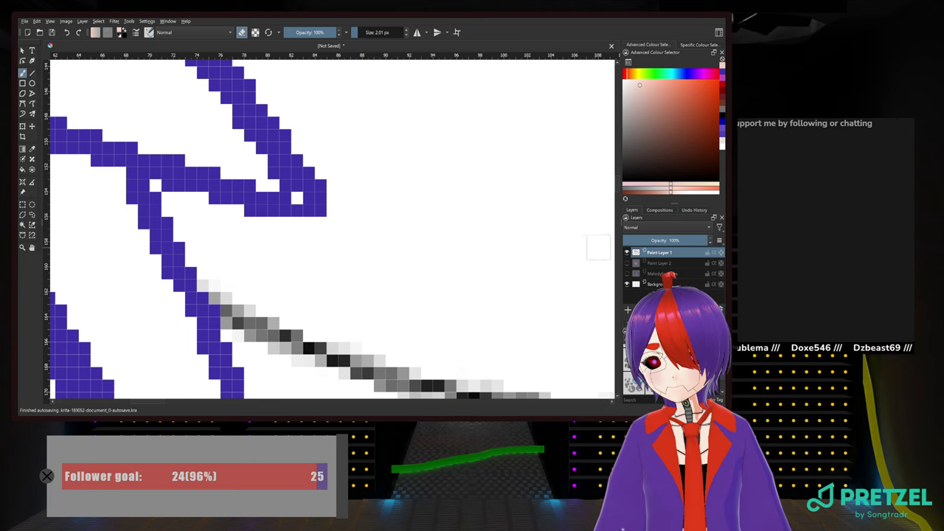
click(626, 263)
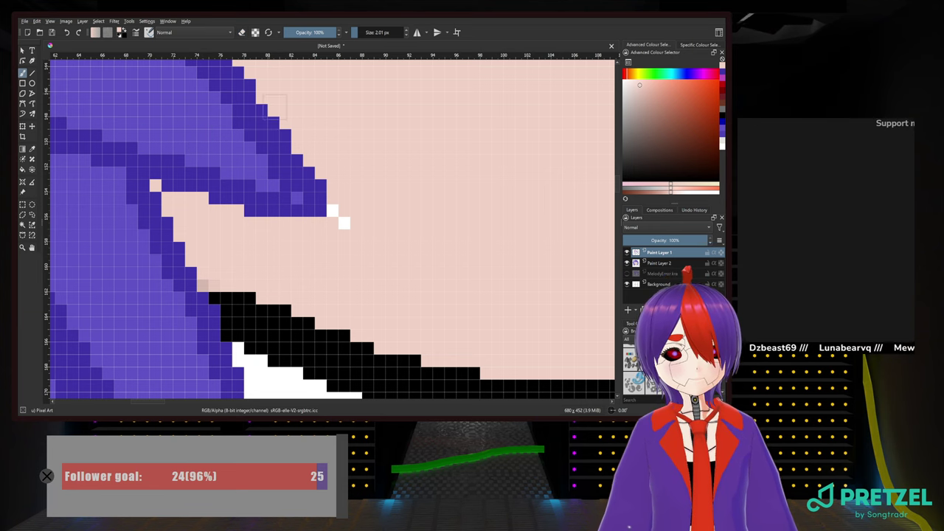
Fill the white pixel gaps beside the shortened strand tip with the skin colour on Paint Layer 2
click(642, 264)
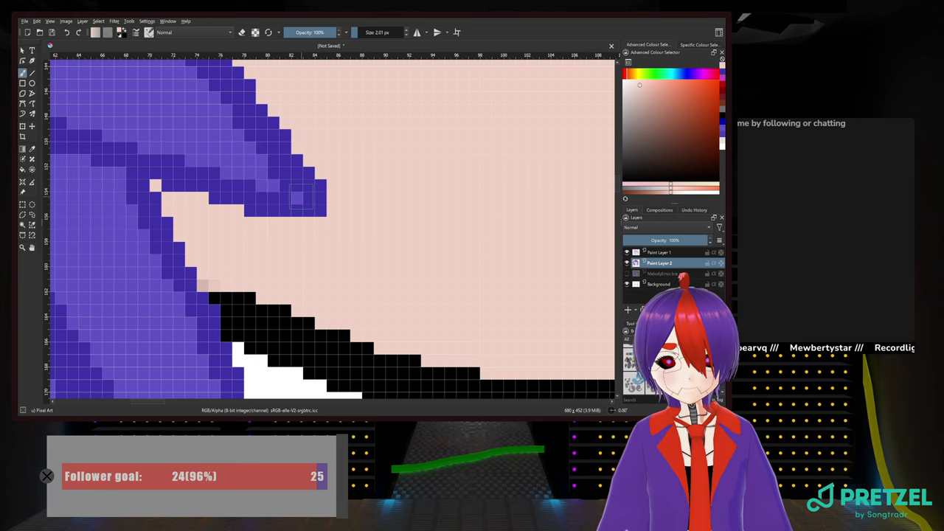
scroll(354, 228, down, 3)
drag(409, 213, 221, 233)
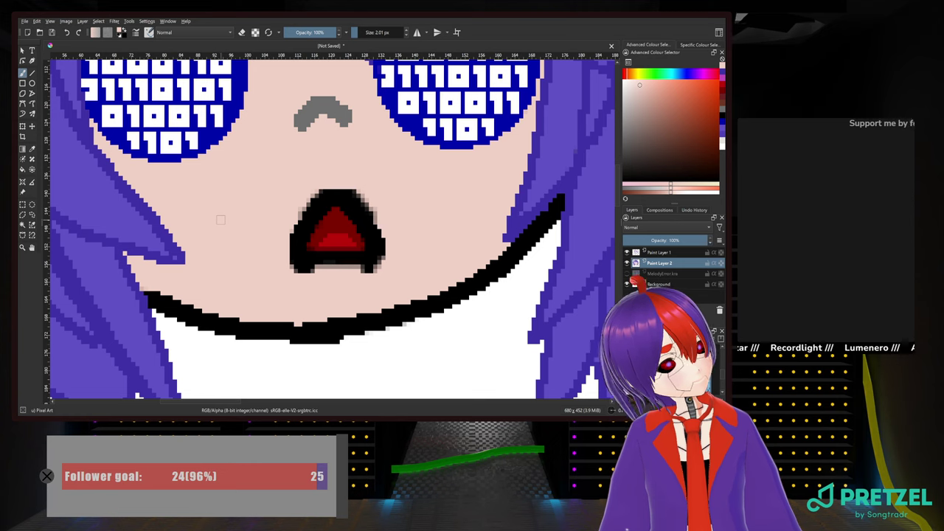
Add a new paint layer between Paint Layer 1 and Paint Layer 2 for the face shading
scroll(229, 216, down, 5)
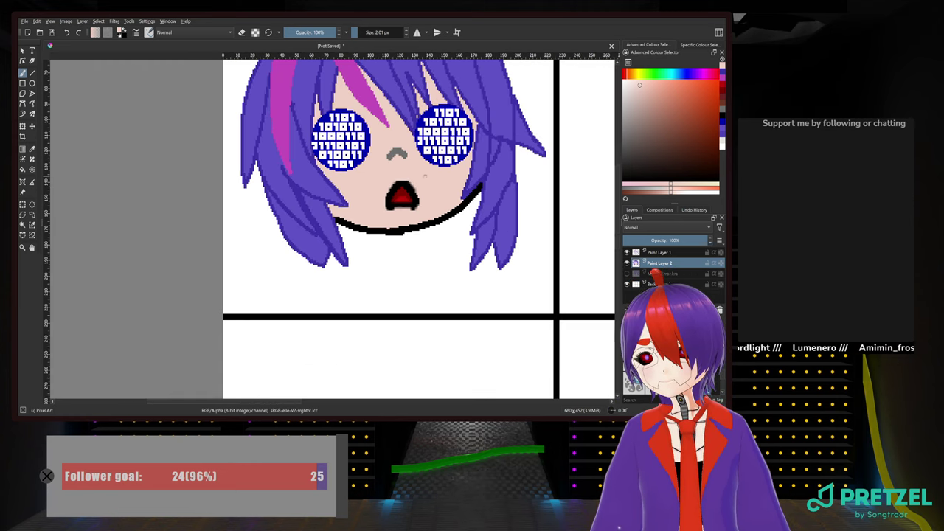
scroll(363, 244, up, 1)
scroll(355, 240, up, 2)
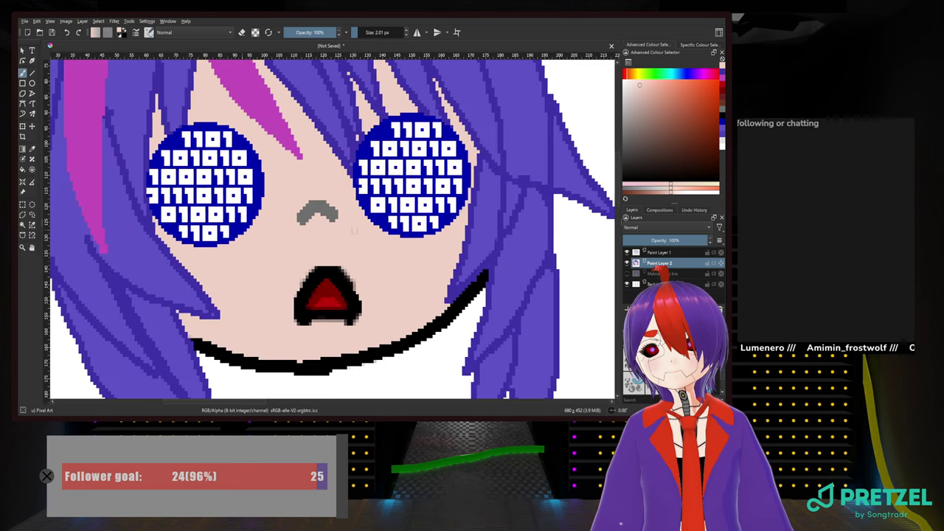
scroll(354, 229, down, 1)
drag(302, 209, 299, 247)
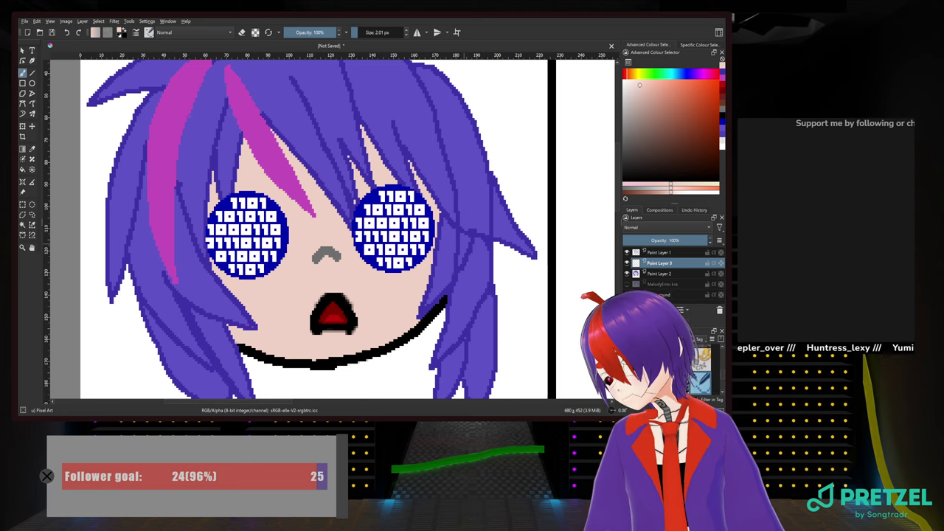
scroll(273, 221, up, 3)
scroll(273, 222, down, 1)
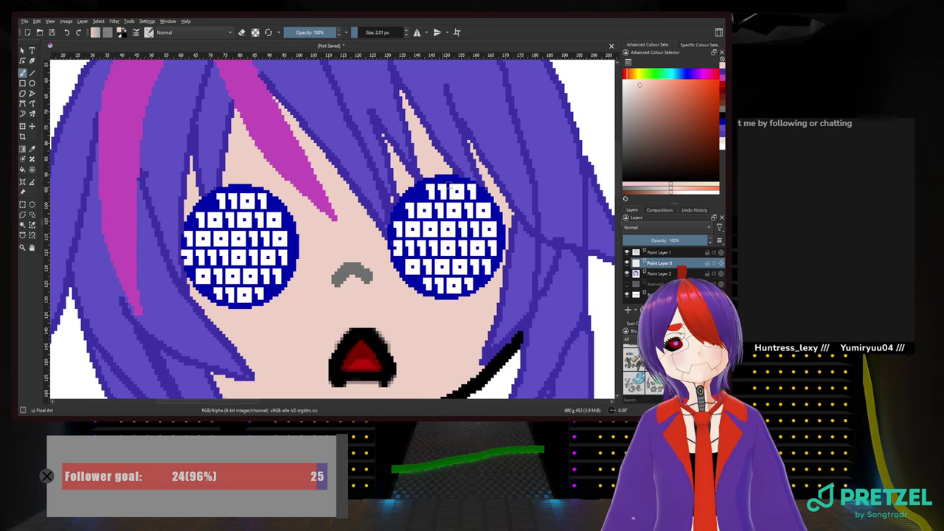
Choose black as the brush colour and set the brush opacity to 20%
scroll(317, 36, down, 11)
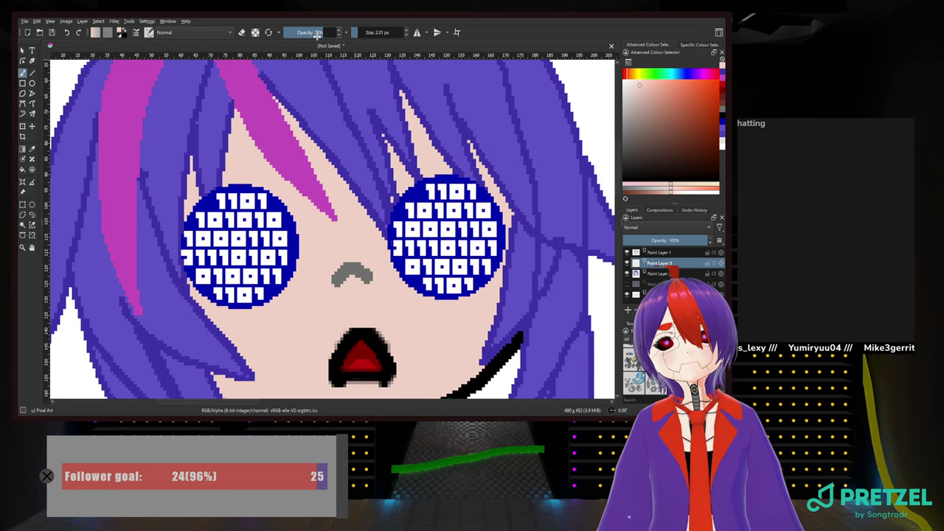
drag(316, 35, 315, 35)
right_click(365, 180)
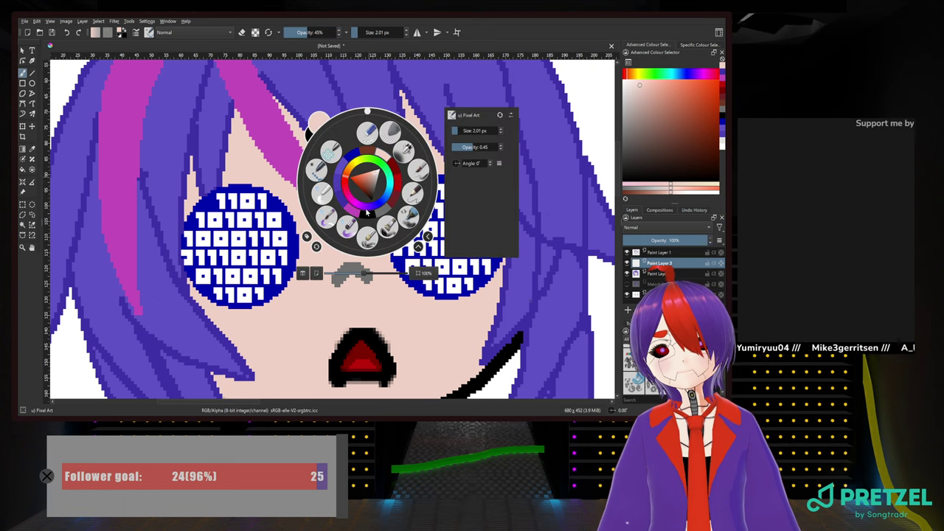
click(367, 214)
drag(318, 34, 320, 35)
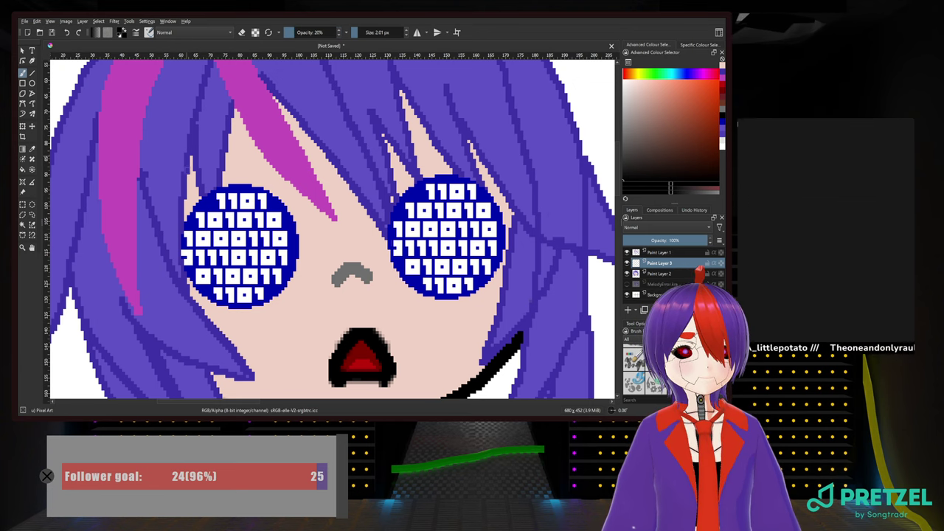
mouse_move(192, 159)
mouse_down()
mouse_move(187, 207)
mouse_move(193, 177)
mouse_up()
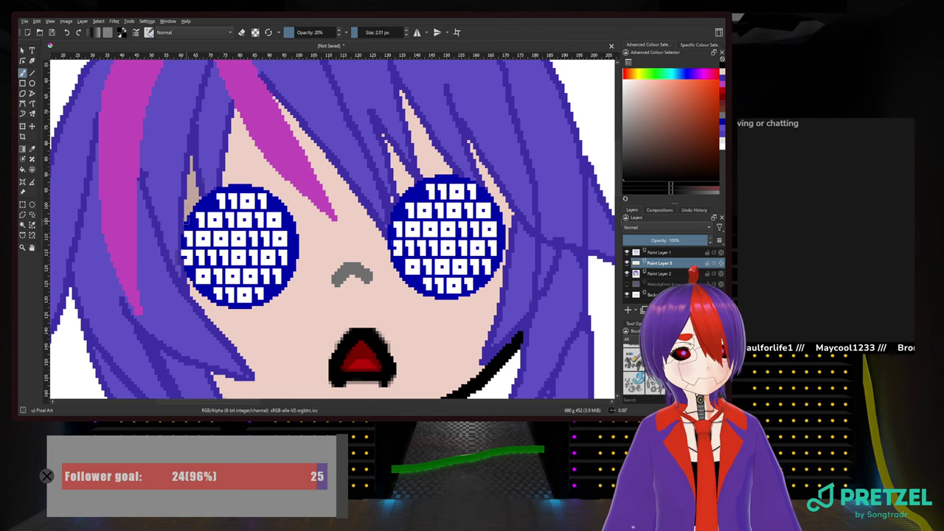
key(ctrl+z)
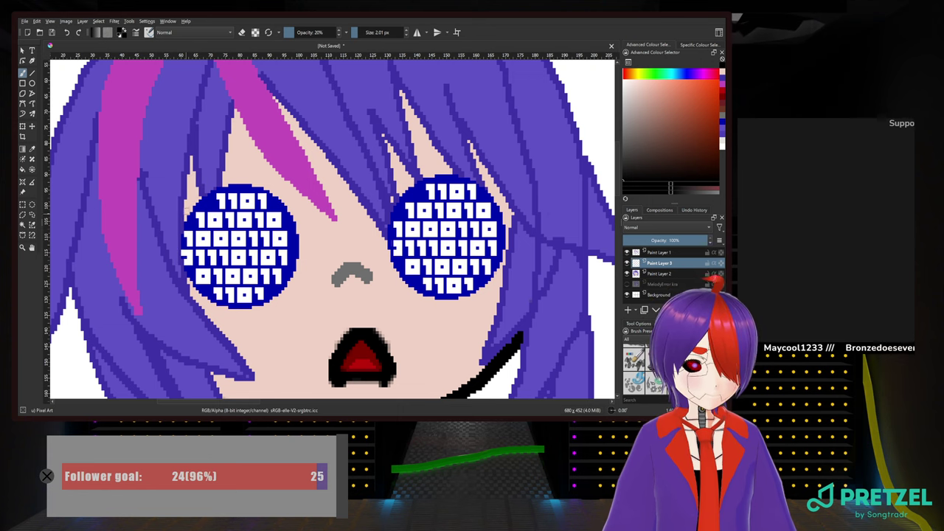
drag(193, 158, 186, 215)
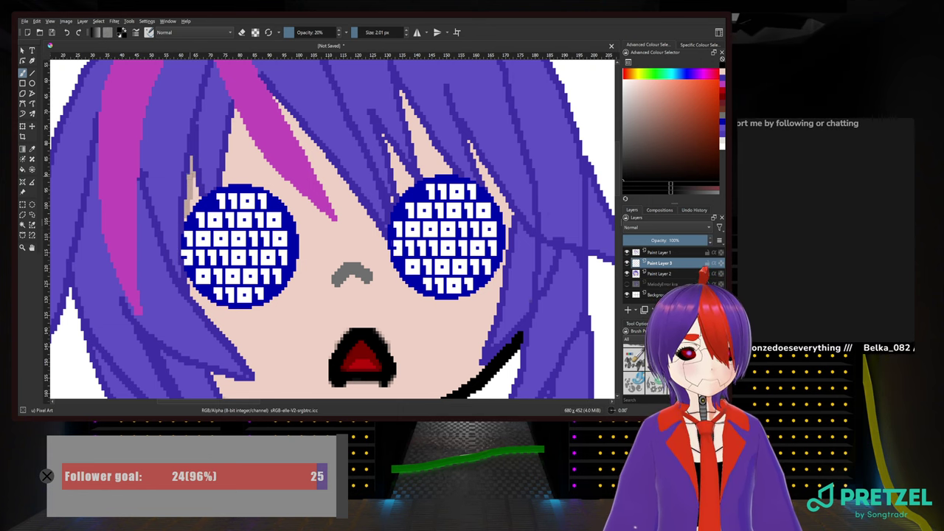
key(ctrl+z)
Paint translucent black shadows on the skin along the fringe strands and the shorter magenta streak on Paint Layer 3
drag(191, 157, 186, 218)
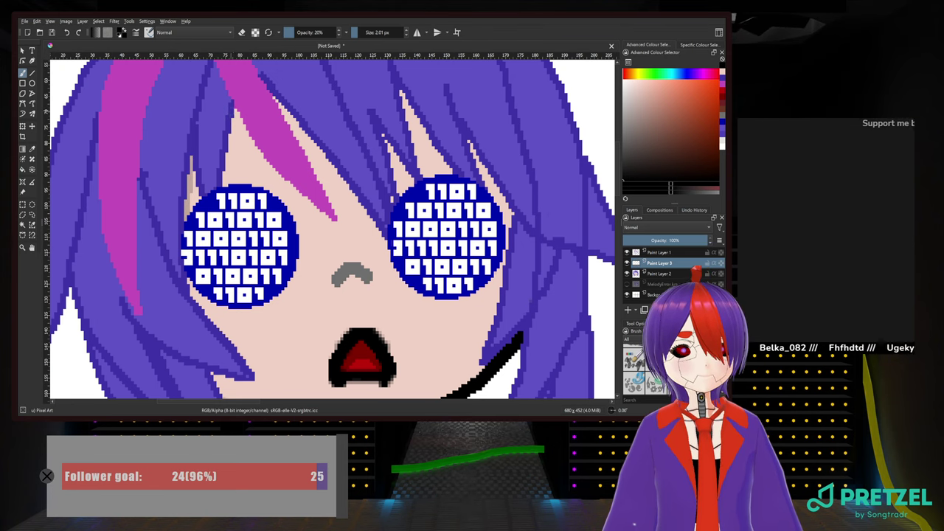
drag(236, 105, 223, 190)
mouse_move(234, 110)
mouse_down()
mouse_move(262, 158)
mouse_move(310, 202)
mouse_up()
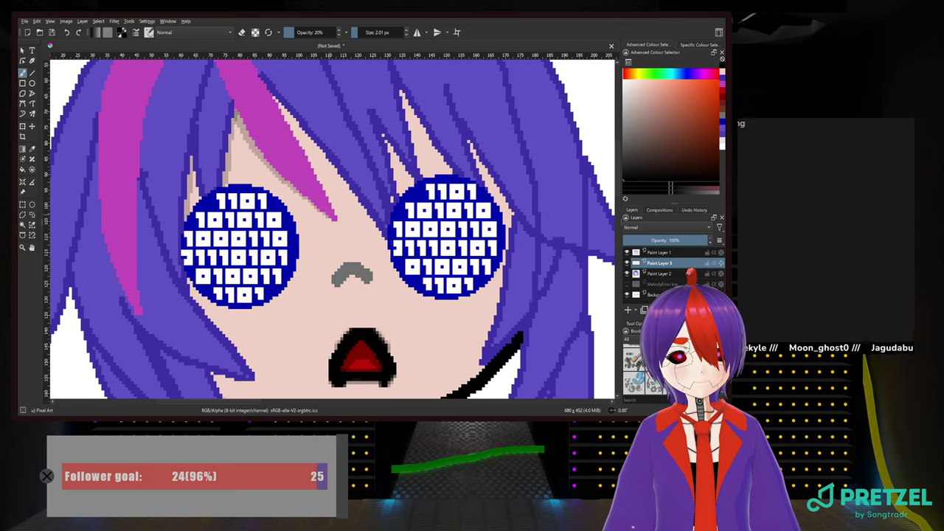
drag(271, 95, 403, 269)
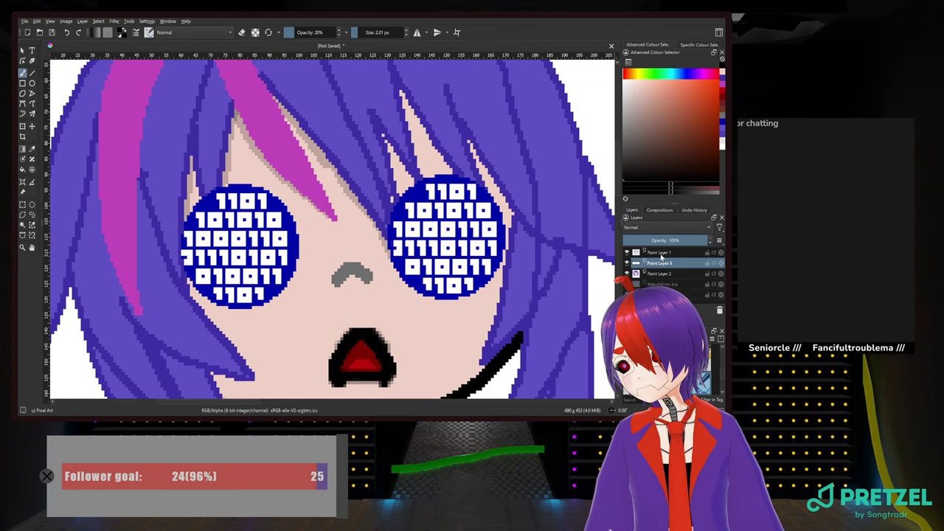
On Paint Layer 1, draw the dark purple outline of a fringe strand tip overlapping the left-hand eye with the Line tool at 100% opacity
click(660, 254)
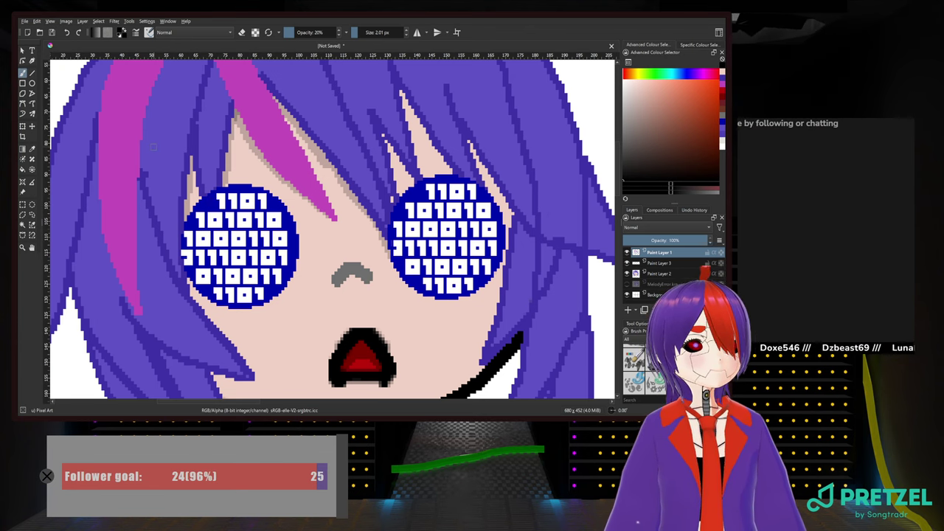
right_click(215, 153)
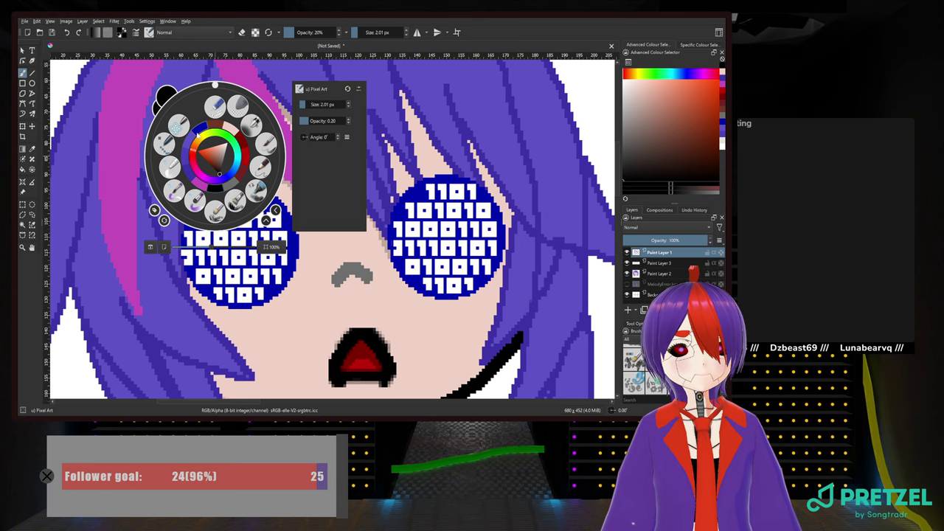
click(196, 172)
scroll(198, 175, up, 2)
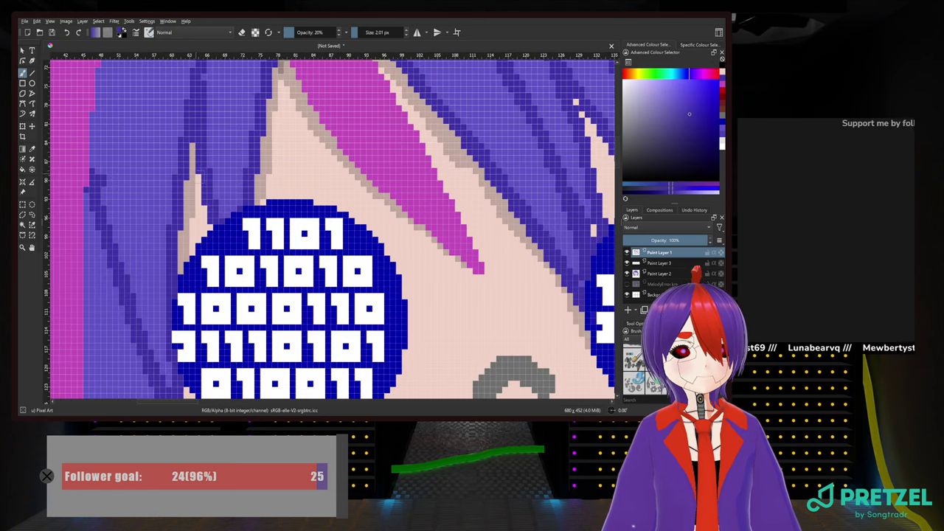
scroll(224, 234, down, 1)
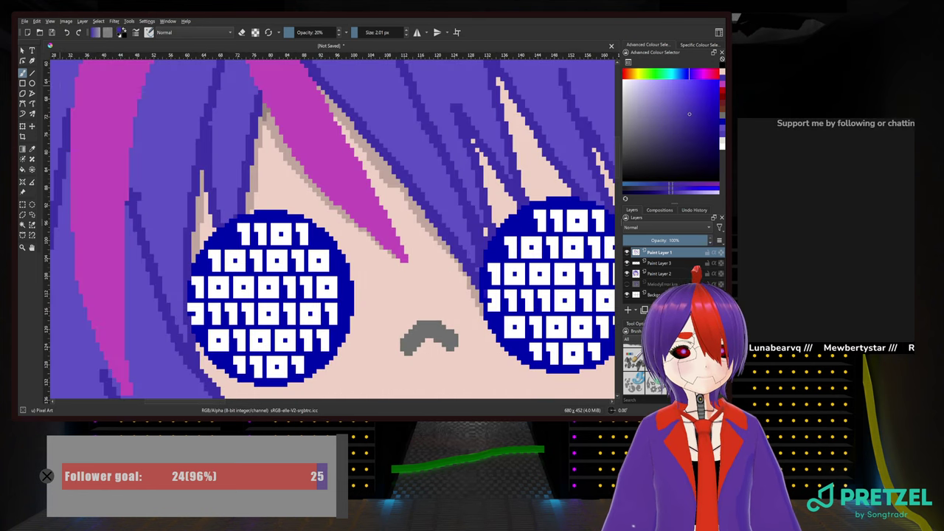
click(31, 73)
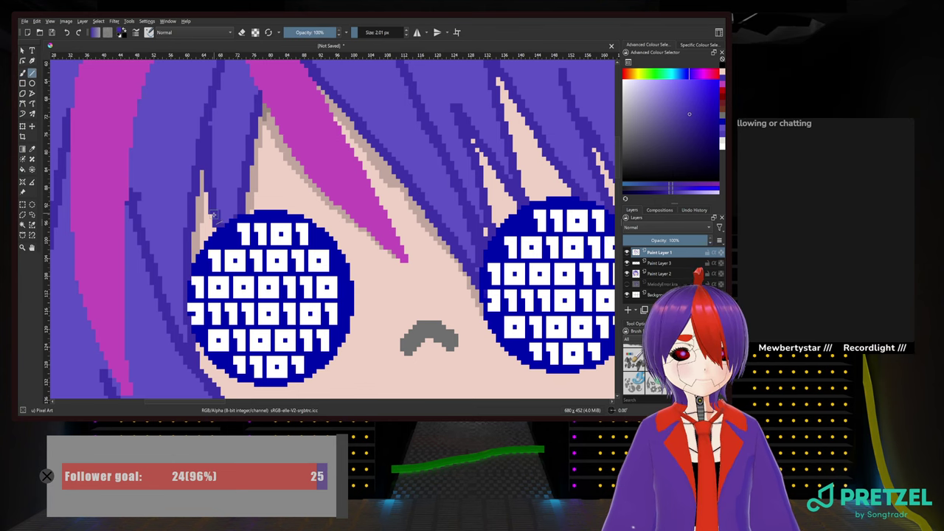
drag(219, 232, 229, 254)
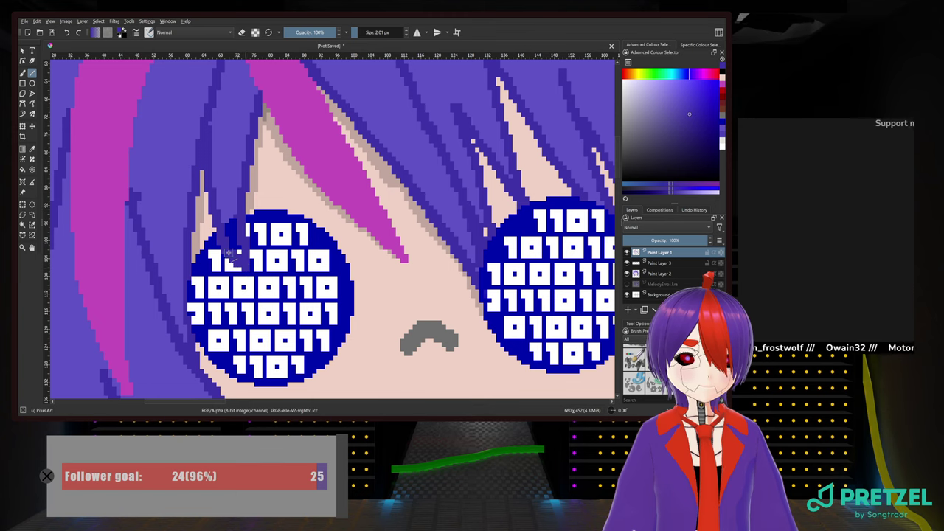
Fill the inside of the new strand tip over the left-hand eye with the lighter hair purple
click(23, 73)
right_click(153, 155)
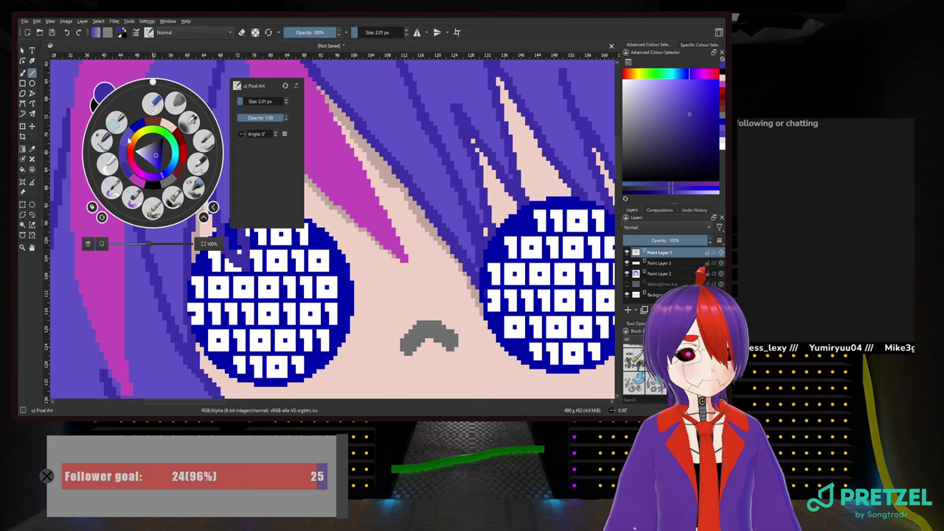
click(126, 138)
click(229, 219)
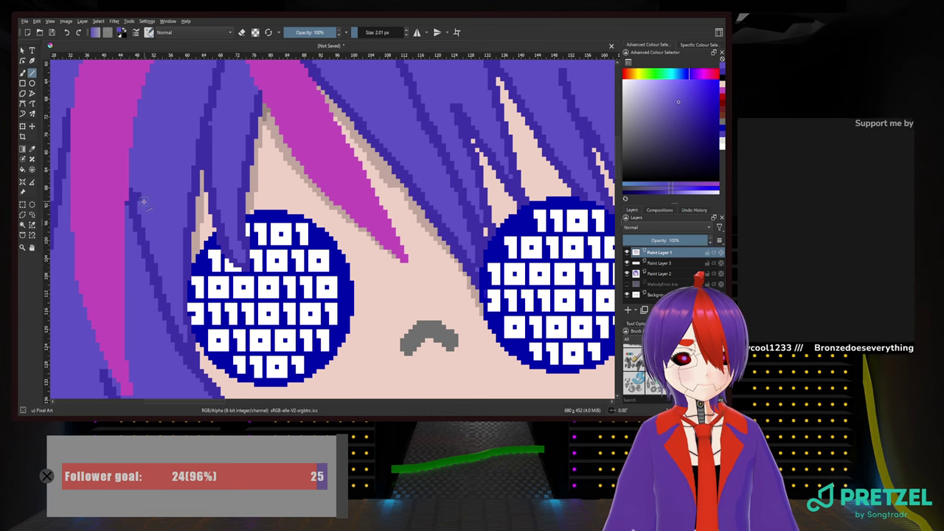
Paint over the dark strand lines crossing the hair beside the right-hand eye with the lighter hair purple
drag(160, 203, 194, 319)
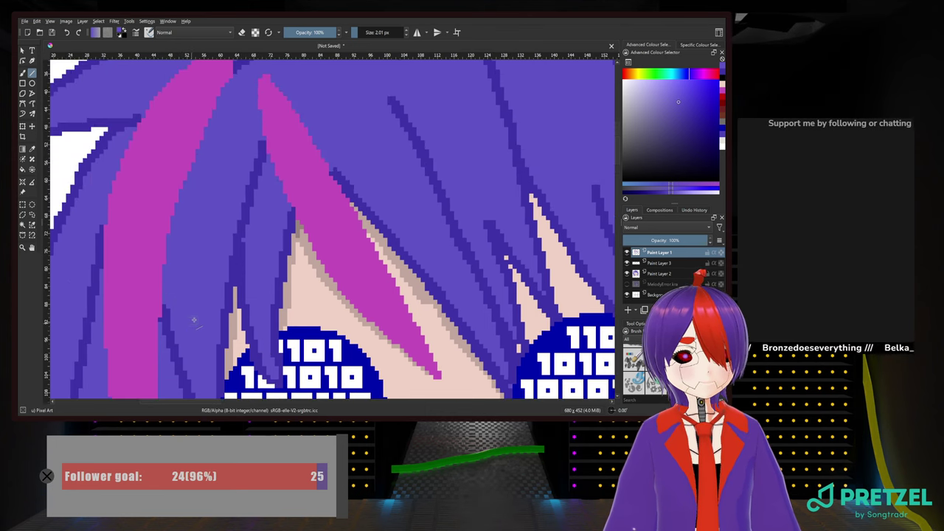
scroll(194, 320, down, 1)
drag(586, 396, 299, 145)
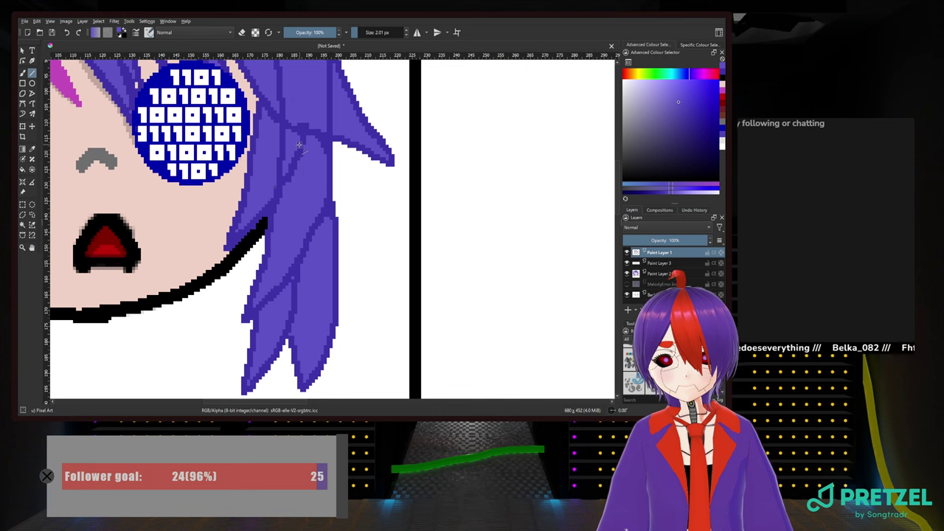
drag(210, 142, 328, 214)
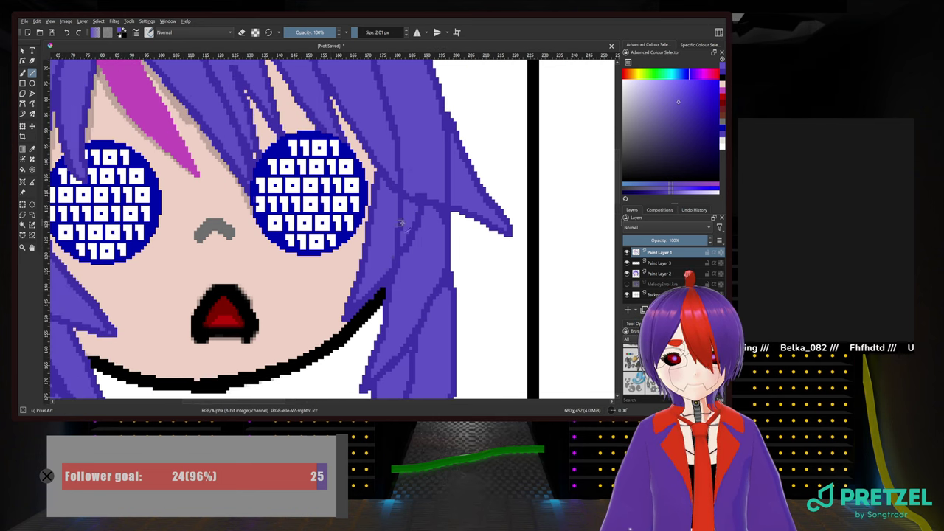
scroll(443, 222, down, 2)
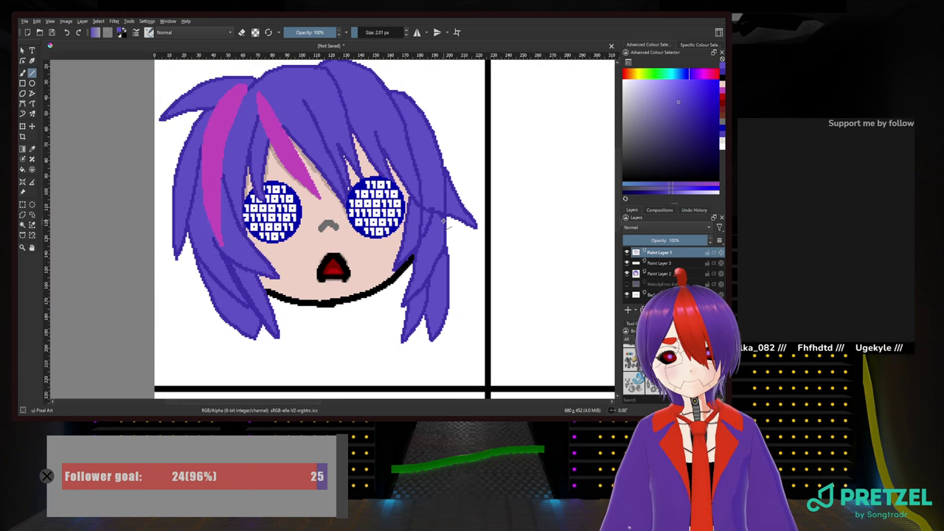
scroll(443, 221, up, 5)
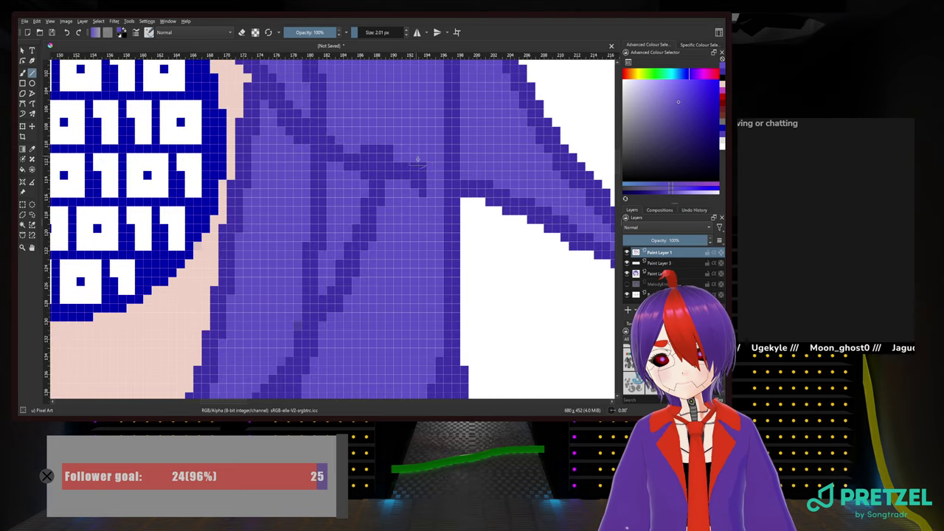
mouse_move(418, 159)
mouse_down()
mouse_move(421, 194)
mouse_move(391, 165)
mouse_move(381, 192)
mouse_move(373, 157)
mouse_move(352, 172)
mouse_move(333, 160)
mouse_move(336, 134)
mouse_move(350, 169)
mouse_move(344, 270)
mouse_move(328, 309)
mouse_up()
mouse_move(394, 221)
mouse_down()
mouse_move(384, 210)
mouse_move(407, 264)
mouse_up()
scroll(384, 209, down, 5)
scroll(338, 231, up, 1)
Extend the long fringe strand's outline in dark purple over the inner edge of the right-hand eye
scroll(344, 255, up, 6)
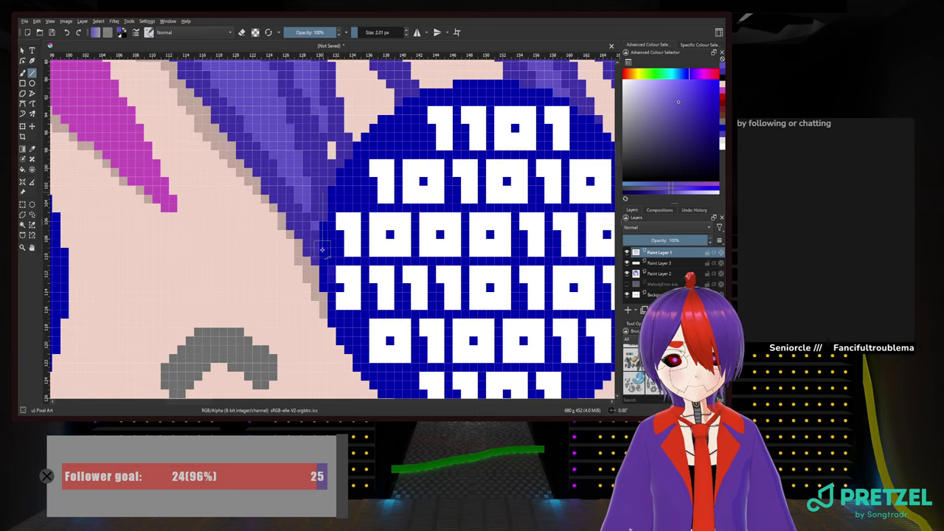
right_click(292, 225)
click(267, 242)
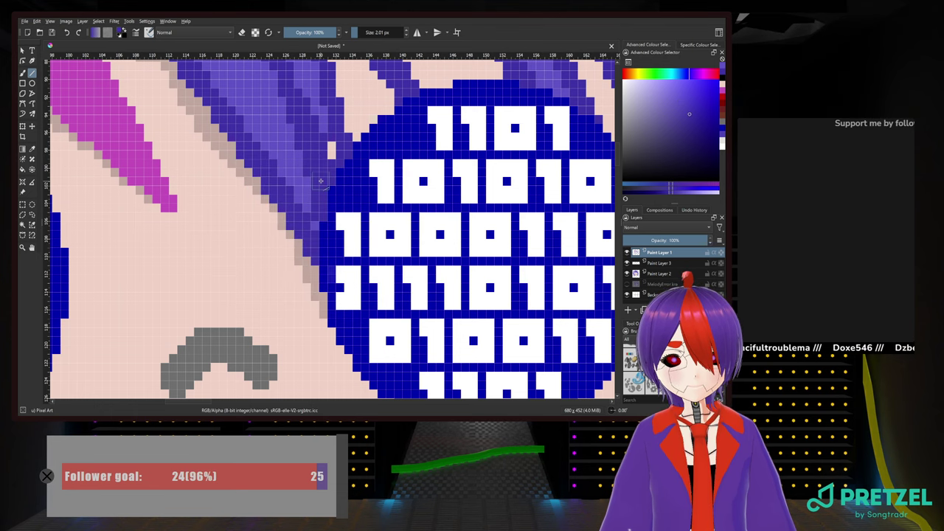
drag(318, 234, 317, 235)
Draw the dark purple outline of another fringe strand tip across the upper outer part of the right-hand eye
scroll(337, 206, down, 2)
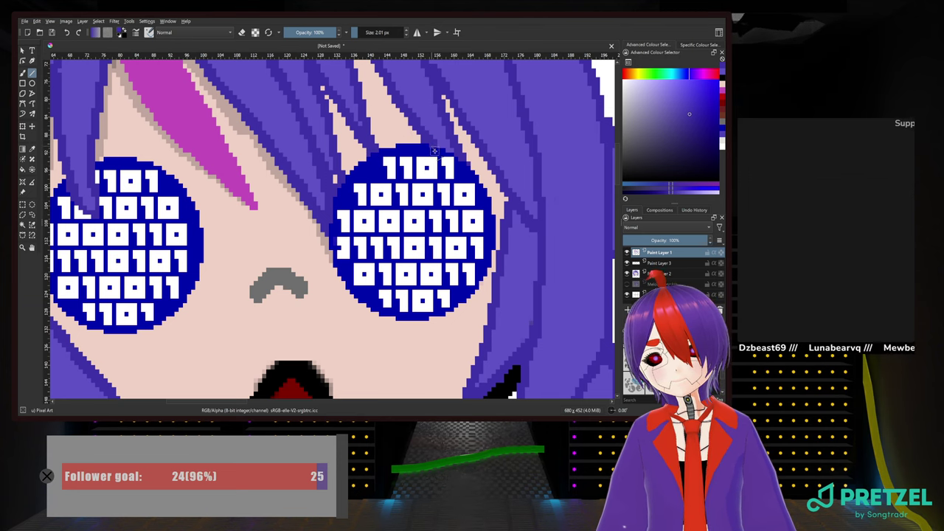
drag(431, 149, 458, 180)
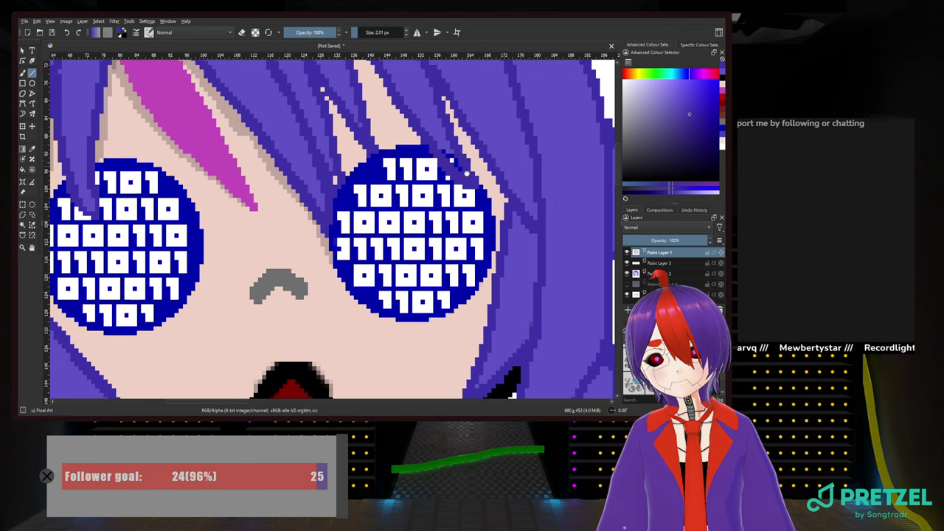
drag(454, 155, 435, 260)
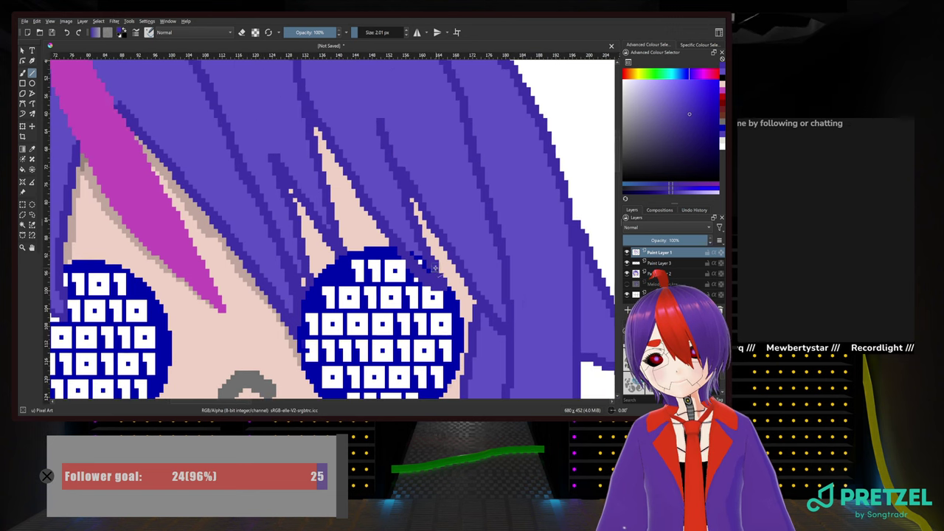
right_click(306, 182)
right_click(280, 200)
scroll(517, 298, up, 2)
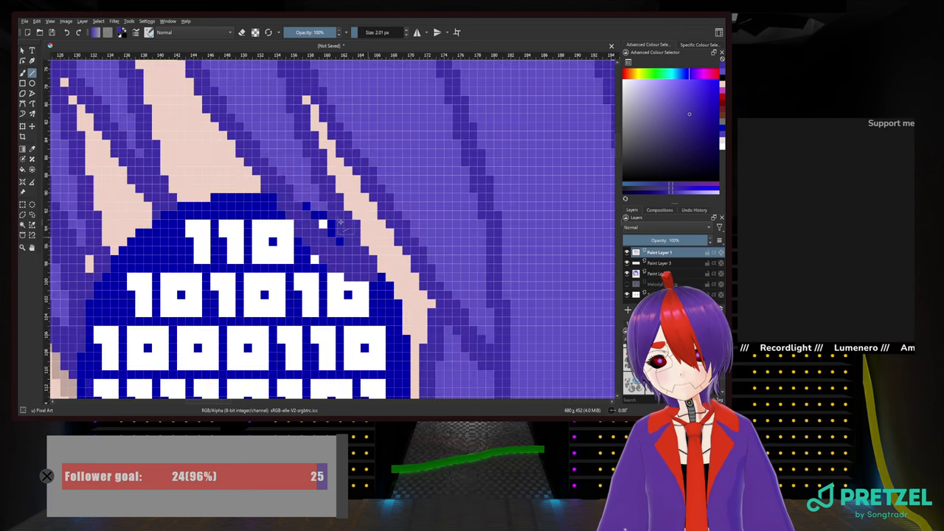
scroll(229, 139, down, 2)
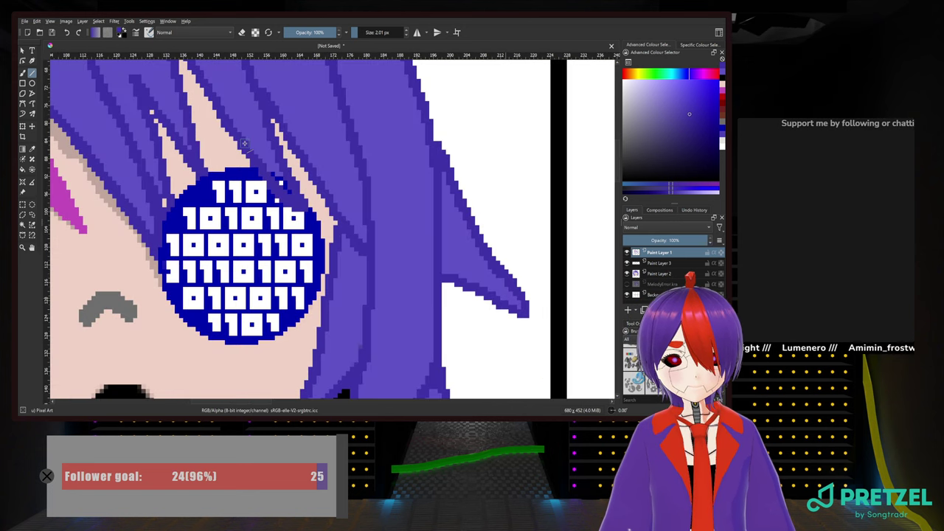
drag(253, 146, 264, 190)
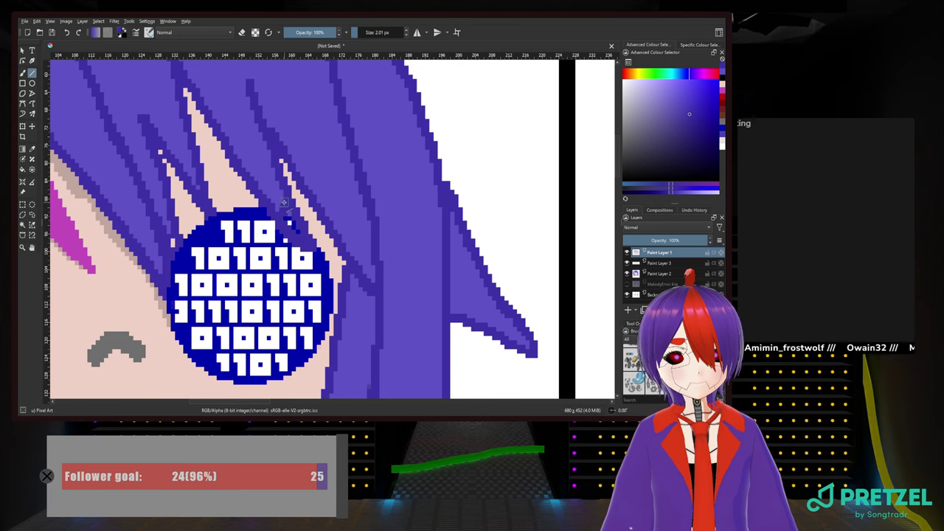
Fill the strand tip over the right-hand eye with the lighter hair purple, cleaning up stray pixels with a 1.01 px brush
right_click(282, 181)
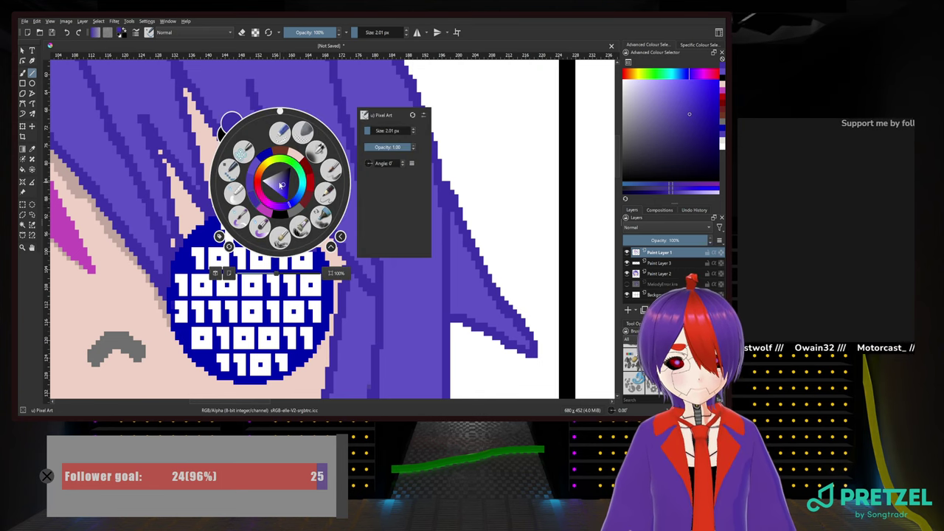
right_click(256, 198)
right_click(280, 182)
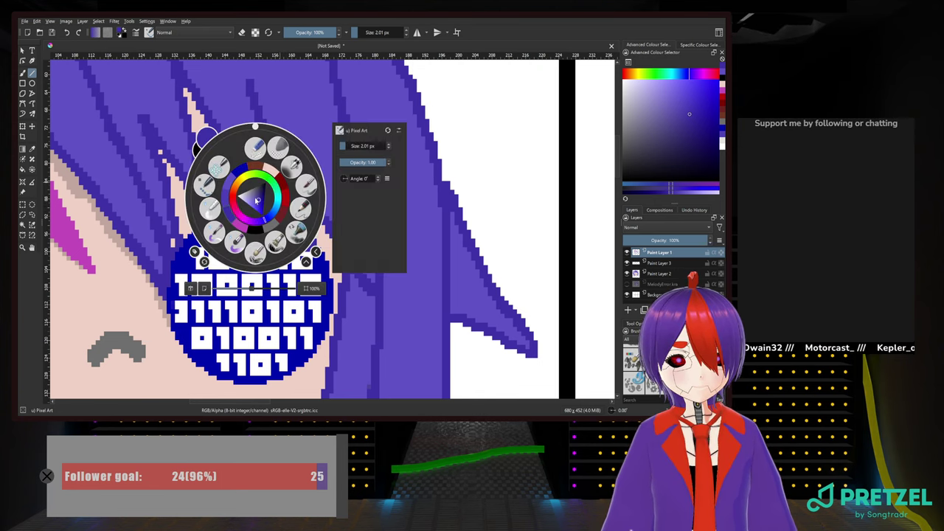
click(227, 178)
right_click(227, 178)
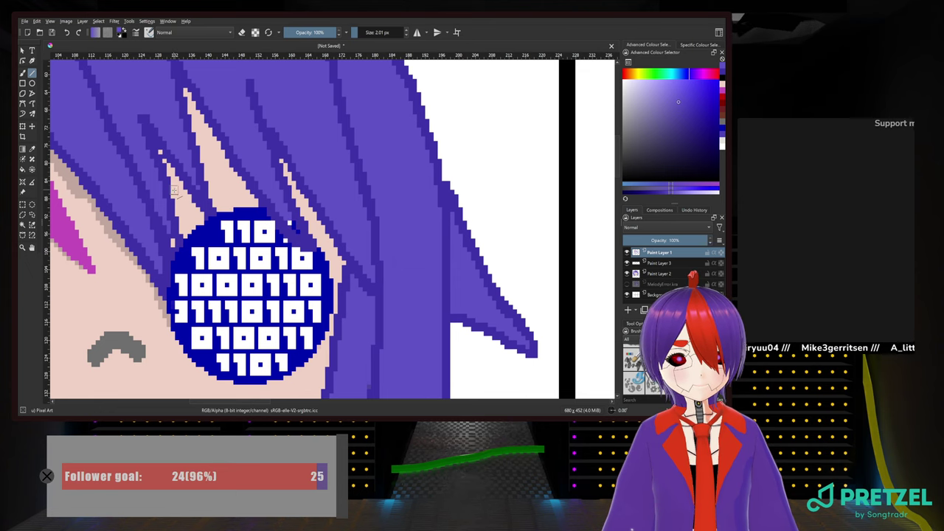
scroll(390, 29, down, 1)
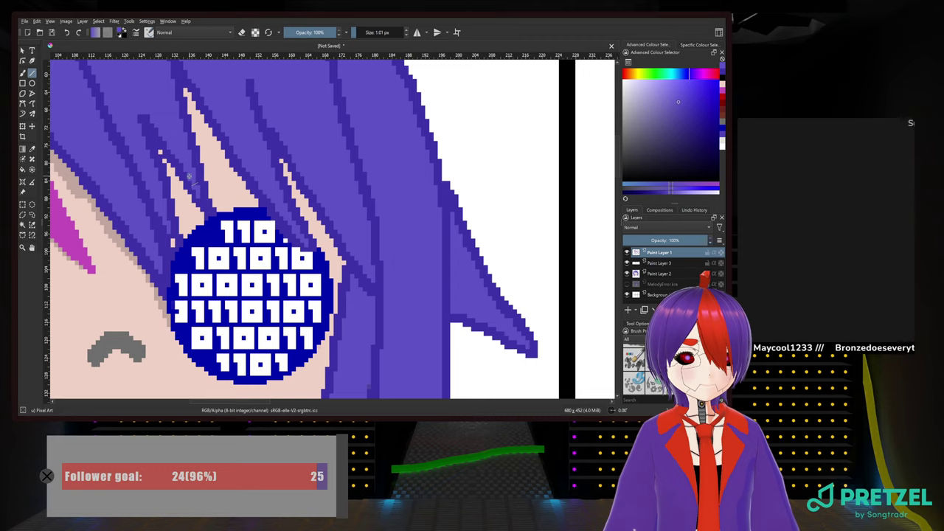
drag(160, 222, 410, 223)
drag(308, 297, 540, 221)
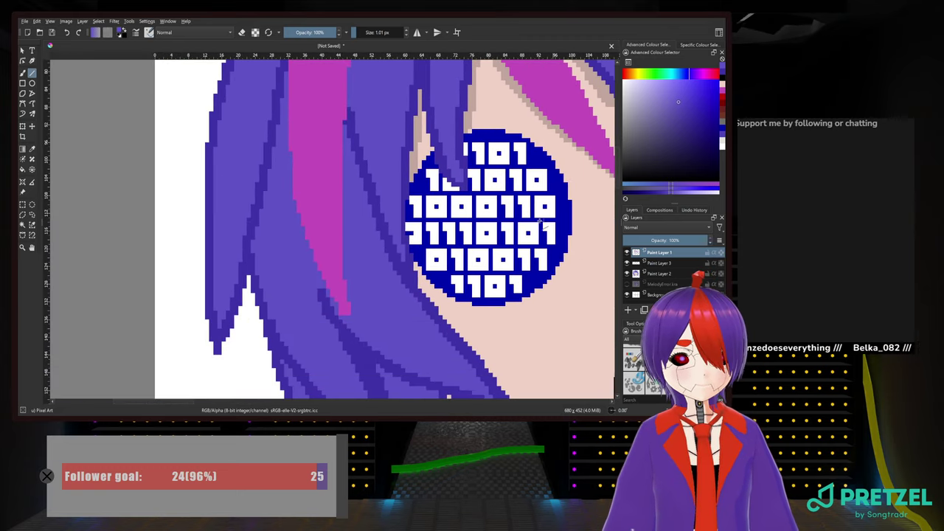
drag(486, 232, 220, 244)
drag(359, 177, 380, 286)
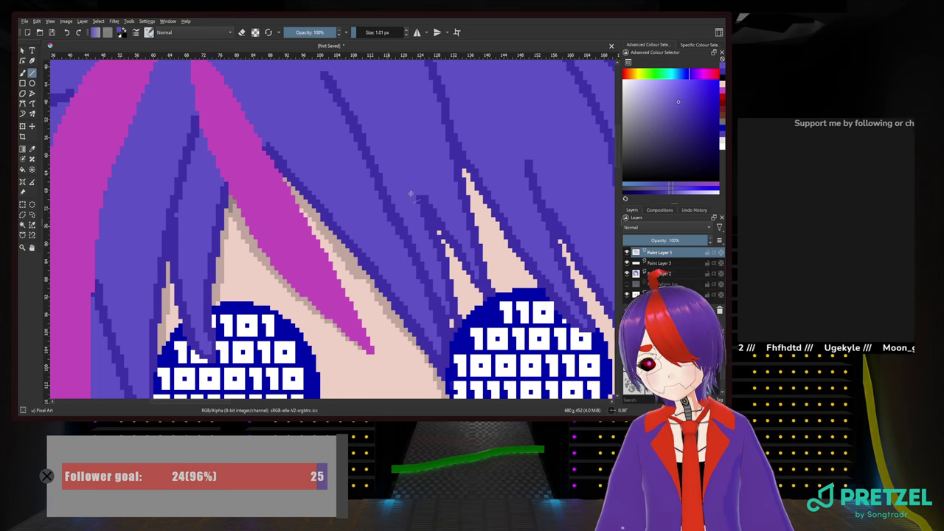
scroll(310, 222, down, 4)
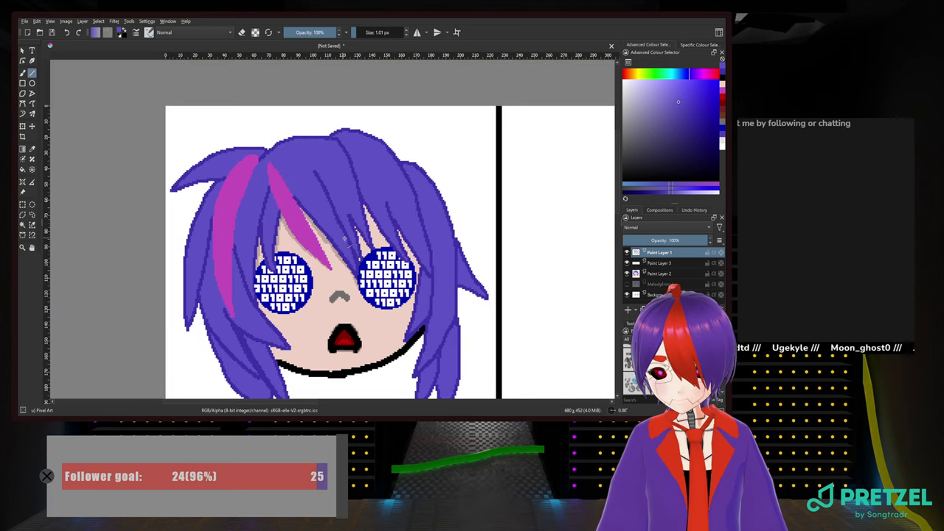
On Paint Layer 3, shade the narrow skin gap above the right-hand eye's inner side in black at 20% opacity with a 1.01 px brush
click(672, 261)
right_click(354, 249)
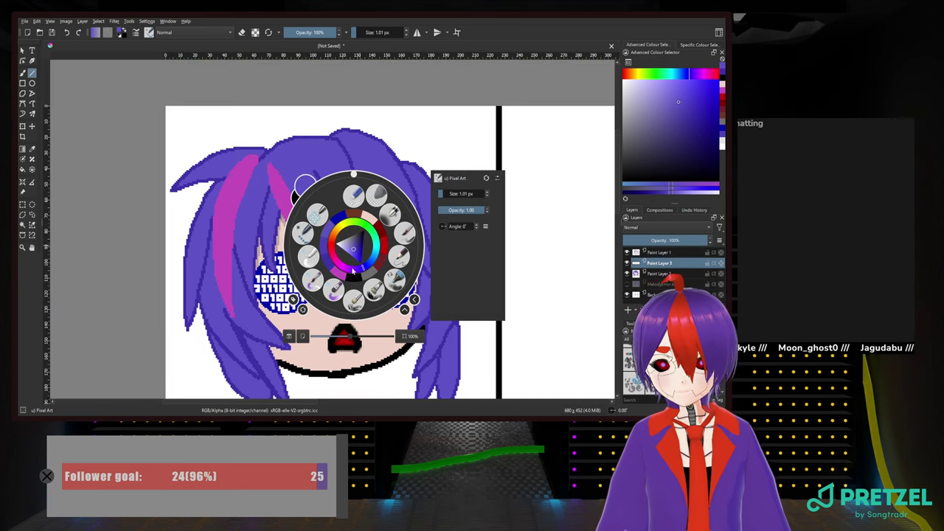
click(357, 281)
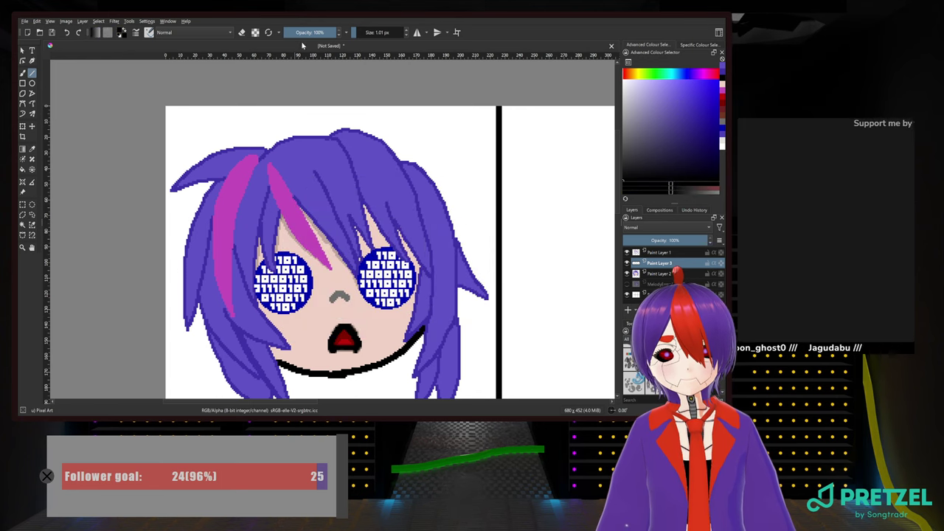
click(23, 74)
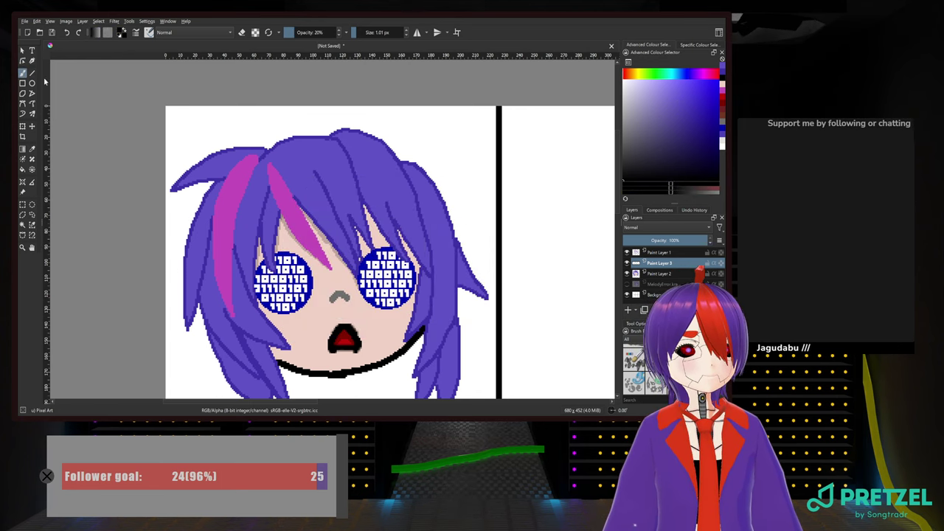
scroll(383, 244, up, 5)
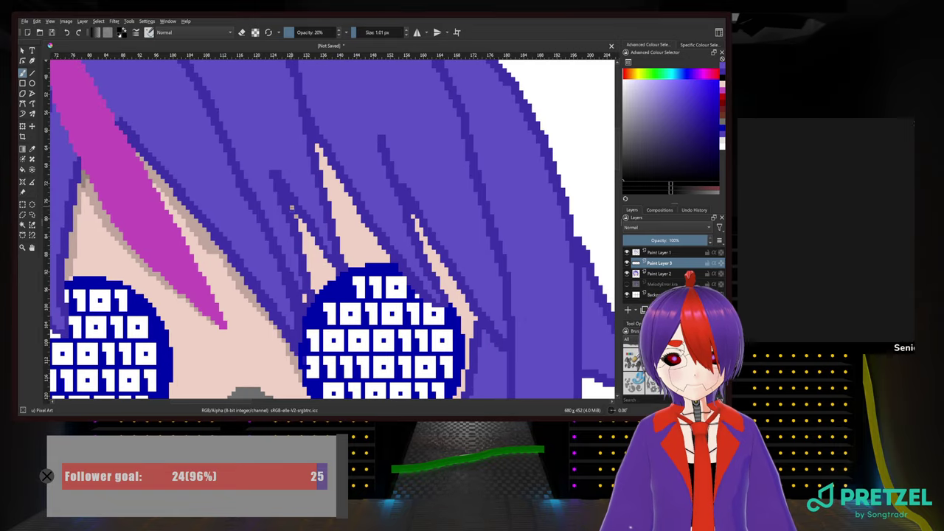
drag(300, 224, 337, 280)
click(300, 221)
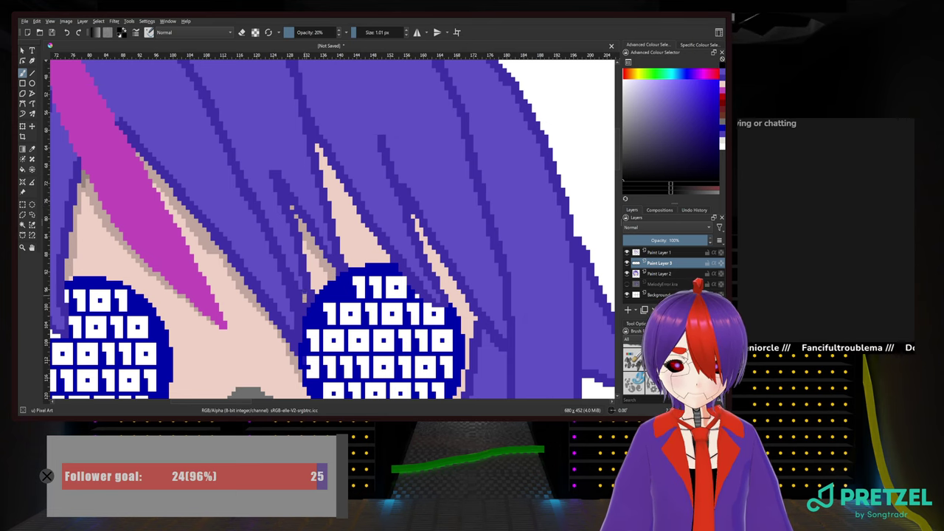
Enlarge the brush to 2.01 px and shade the hair-side edges of the two outer skin gaps above the right-hand eye
scroll(385, 28, up, 1)
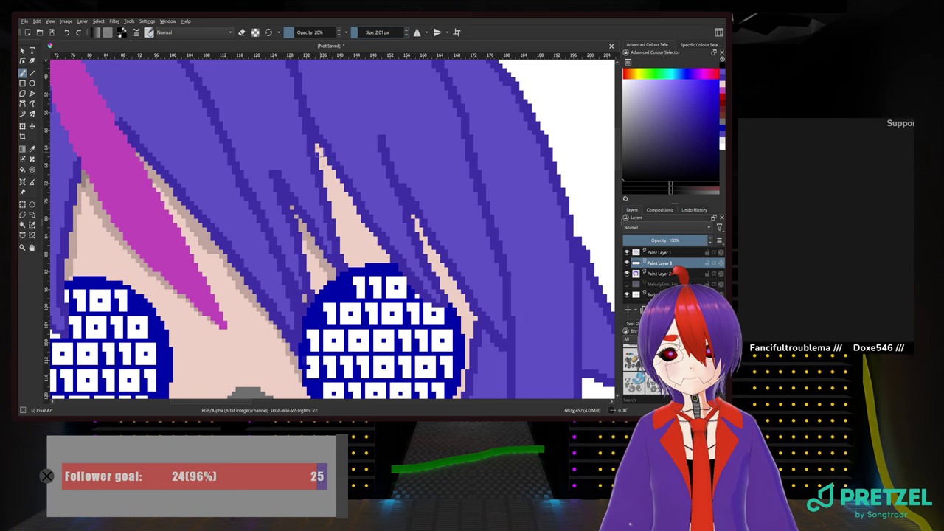
drag(318, 146, 327, 172)
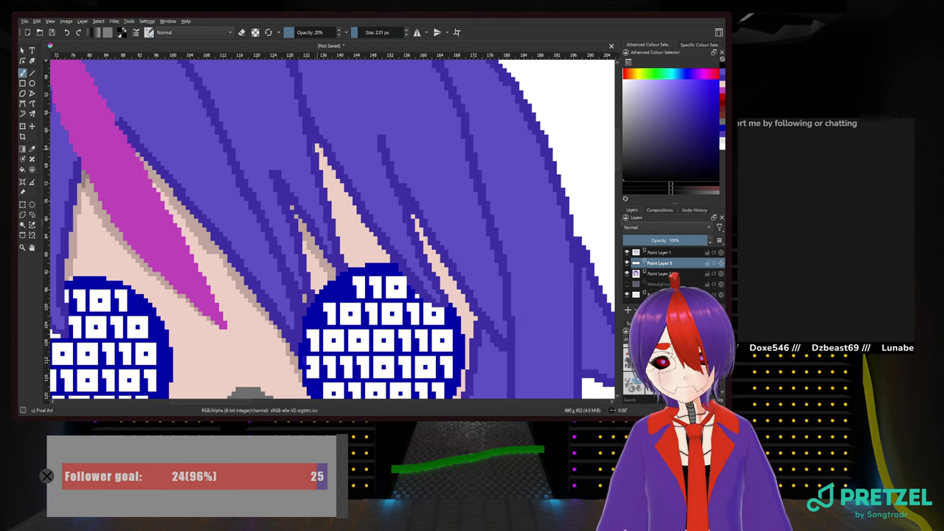
drag(318, 149, 385, 264)
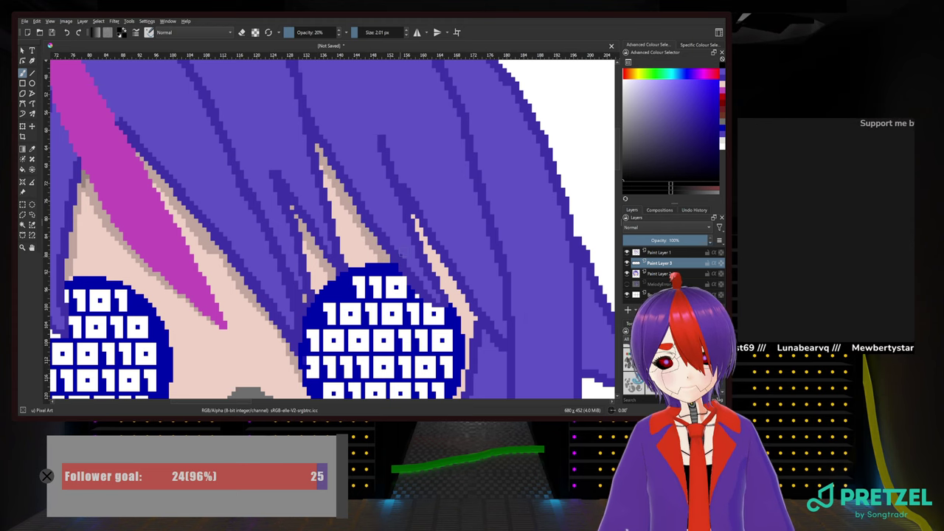
mouse_move(412, 217)
mouse_down()
mouse_move(478, 321)
mouse_move(468, 319)
mouse_up()
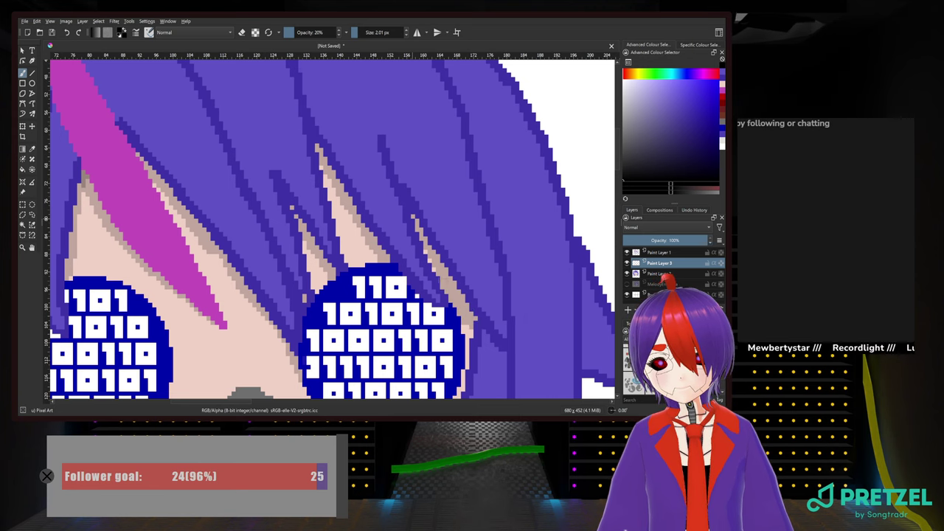
Shade the skin along the side hair from the outer edge of the right-hand eye down the cheek
scroll(424, 232, down, 1)
drag(468, 315, 422, 196)
scroll(422, 193, up, 2)
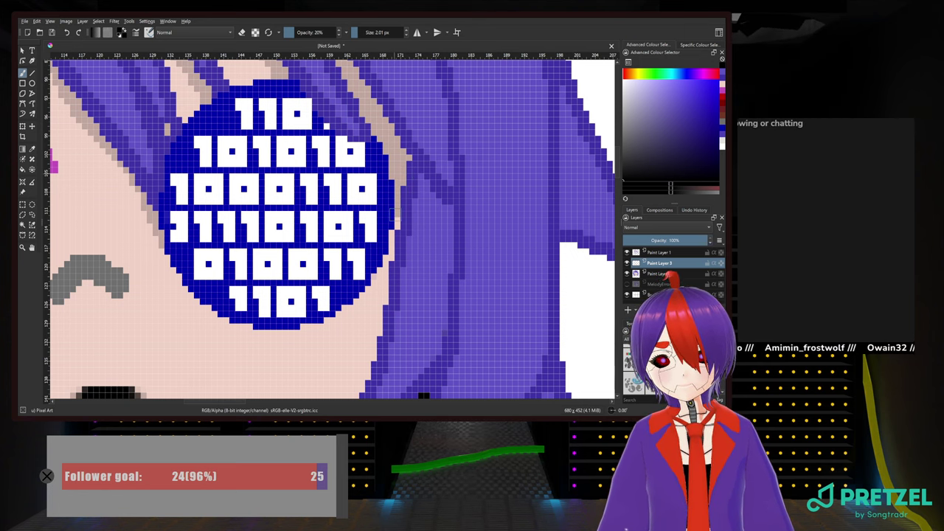
drag(389, 257, 367, 377)
drag(419, 335, 514, 160)
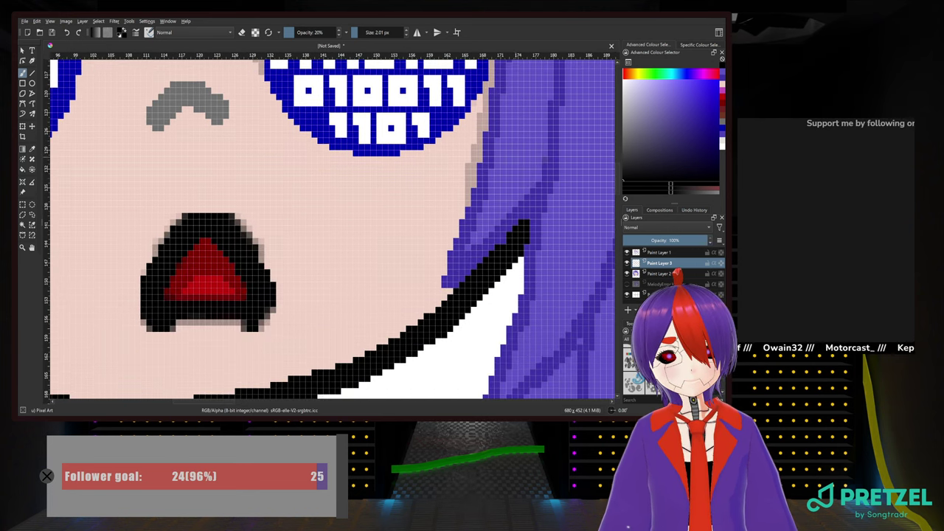
Shade the skin beneath the left-hand cheek strand and continue the translucent shadow band along the inside of the jawline
scroll(510, 162, down, 2)
scroll(425, 228, up, 2)
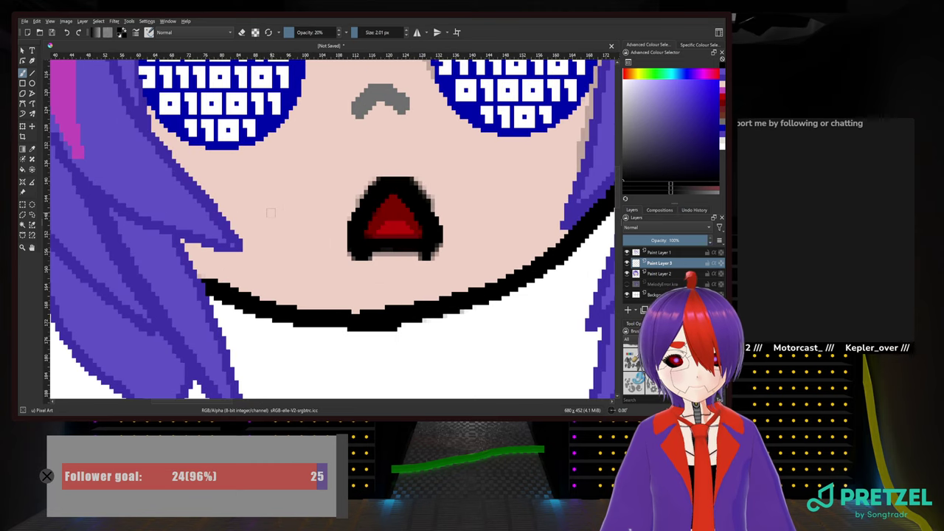
mouse_move(182, 243)
mouse_down()
mouse_move(242, 256)
mouse_move(226, 264)
mouse_move(246, 265)
mouse_move(205, 270)
mouse_move(207, 279)
mouse_move(278, 302)
mouse_move(370, 310)
mouse_move(227, 278)
mouse_move(275, 296)
mouse_move(382, 308)
mouse_move(453, 297)
mouse_move(516, 267)
mouse_move(566, 225)
mouse_move(454, 293)
mouse_move(379, 303)
mouse_move(510, 262)
mouse_move(573, 222)
mouse_move(381, 309)
mouse_move(430, 285)
mouse_move(347, 296)
mouse_move(225, 272)
mouse_up()
scroll(390, 265, down, 4)
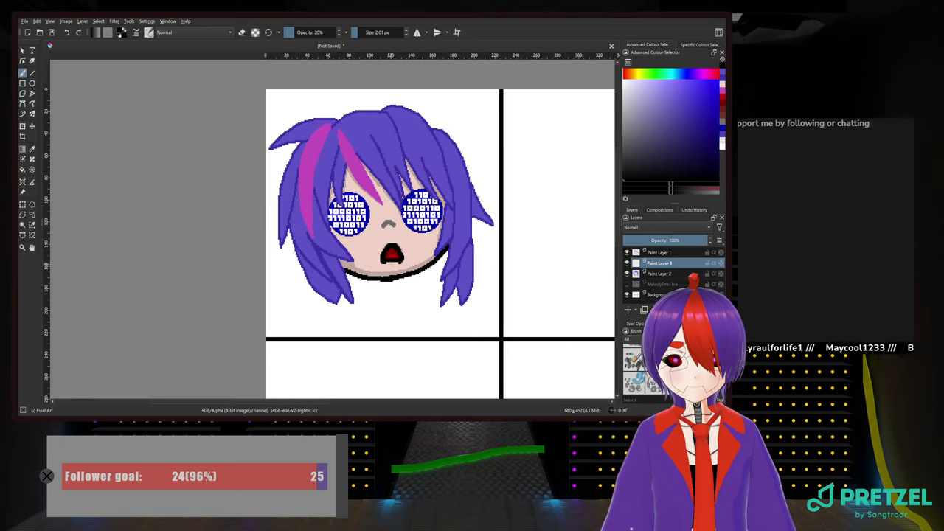
scroll(455, 243, up, 3)
drag(392, 222, 460, 263)
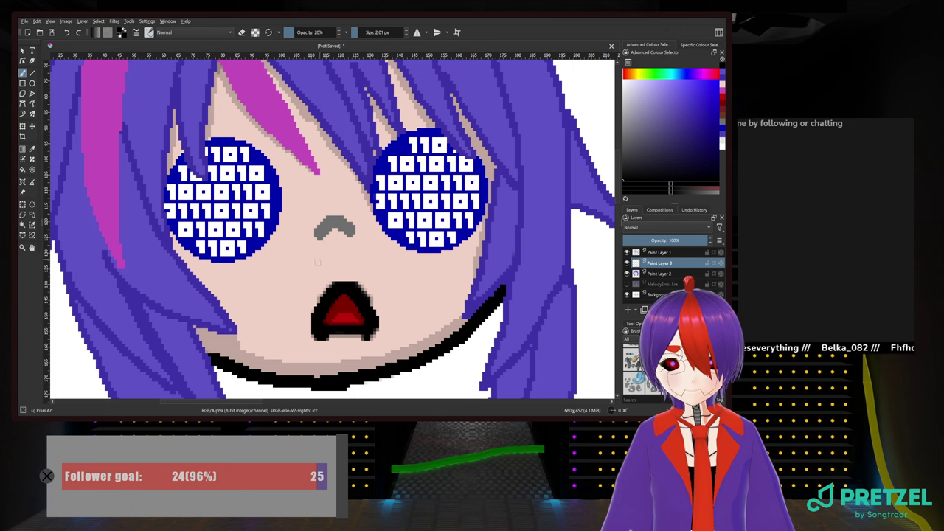
On Paint Layer 1, erase the blurry semi-transparent pixels around the mouth outline with a 2.01 px eraser at 100% opacity
scroll(319, 340, up, 4)
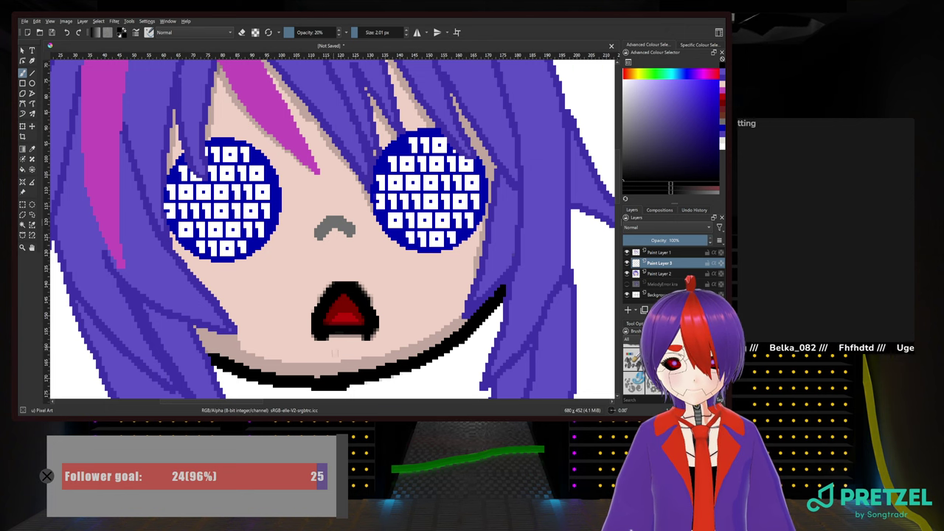
click(664, 253)
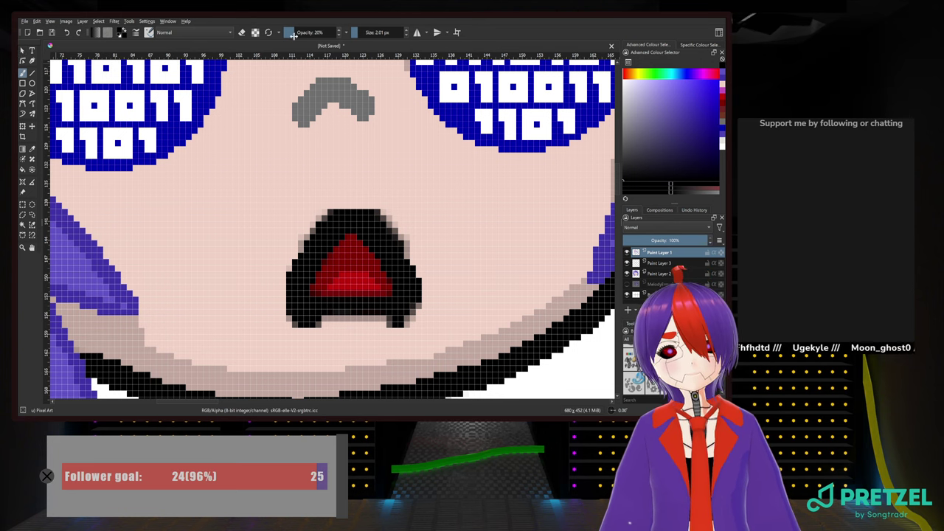
drag(328, 34, 343, 33)
click(242, 34)
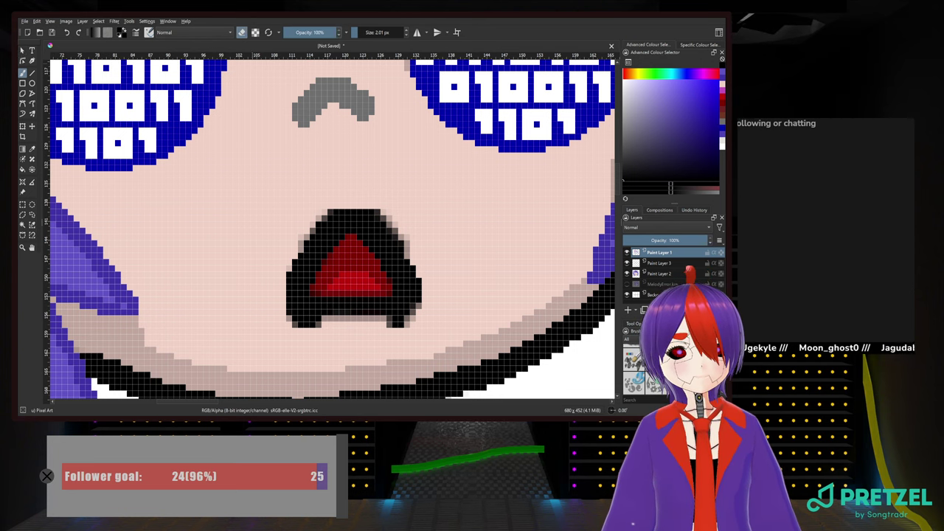
drag(329, 322, 381, 322)
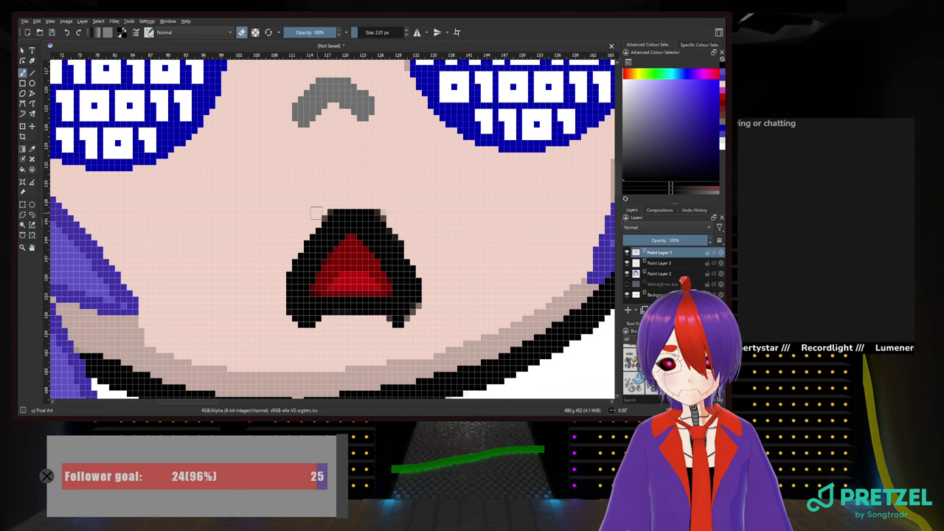
click(331, 213)
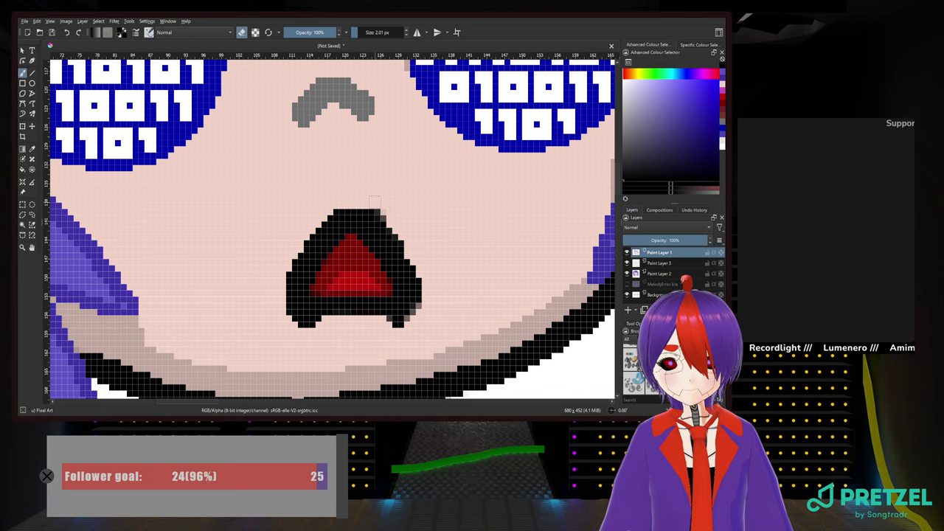
click(377, 213)
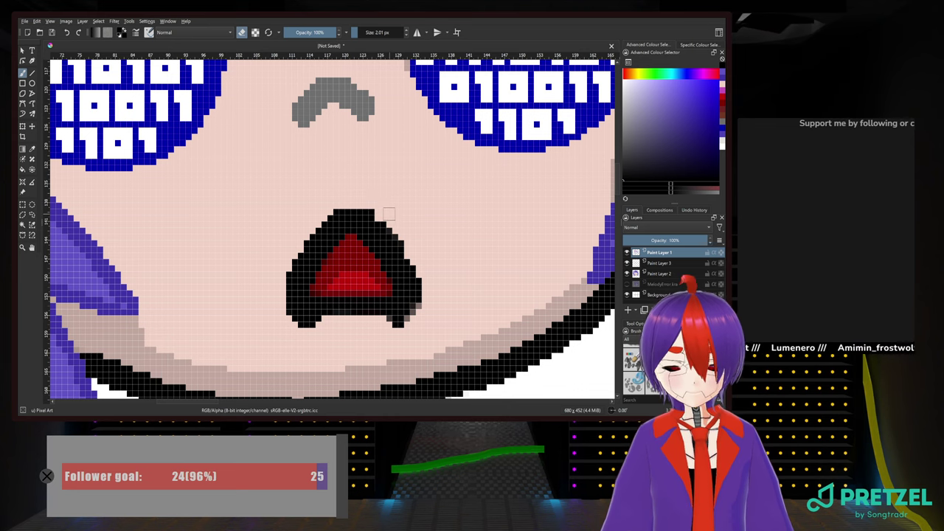
key(ctrl+z)
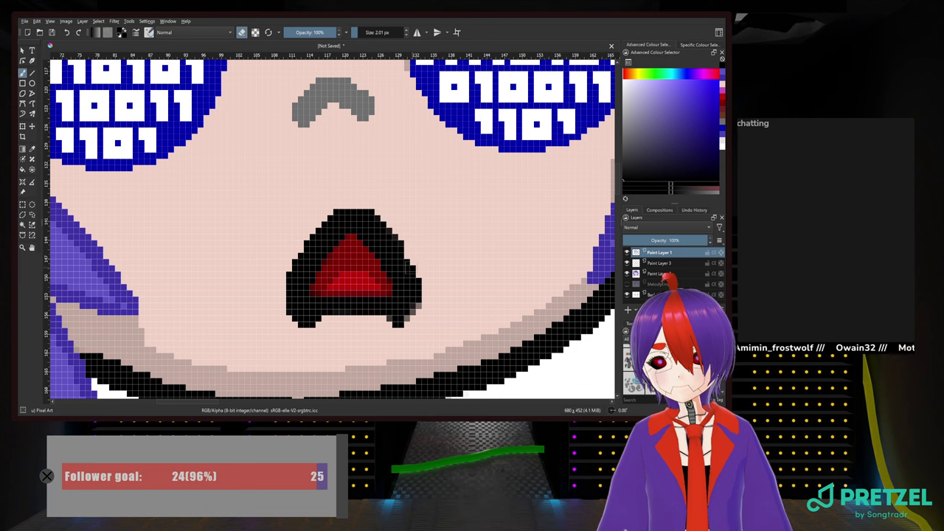
scroll(320, 230, down, 3)
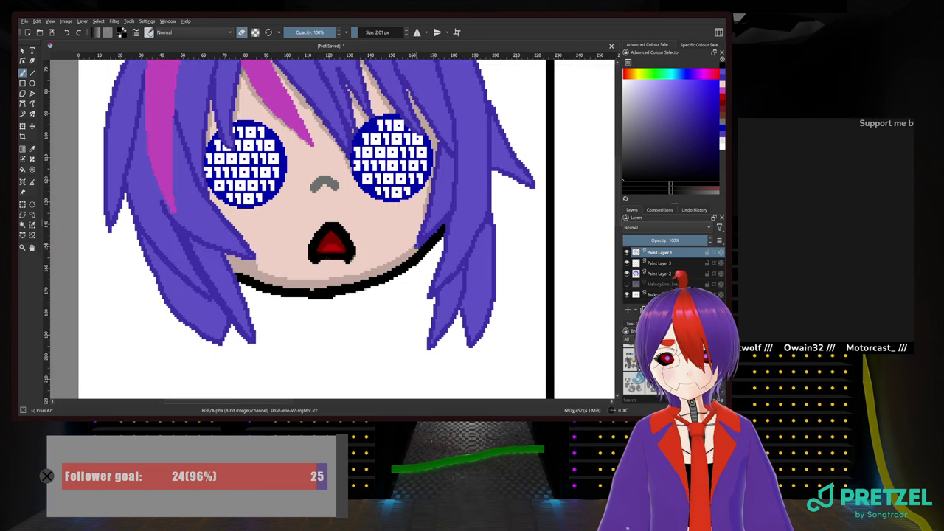
scroll(373, 264, up, 3)
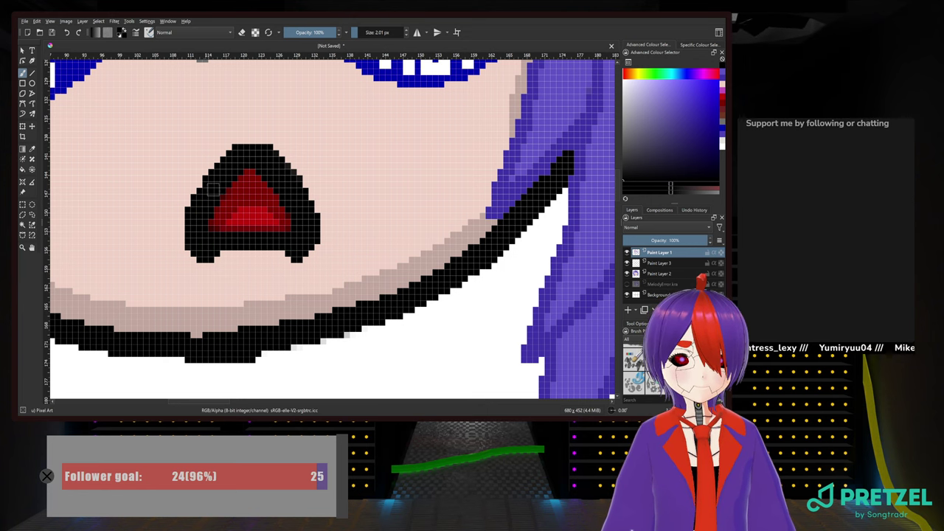
Inspect the shaded face, mouth outline and hair tips both up close and with the whole head in view
scroll(362, 79, down, 8)
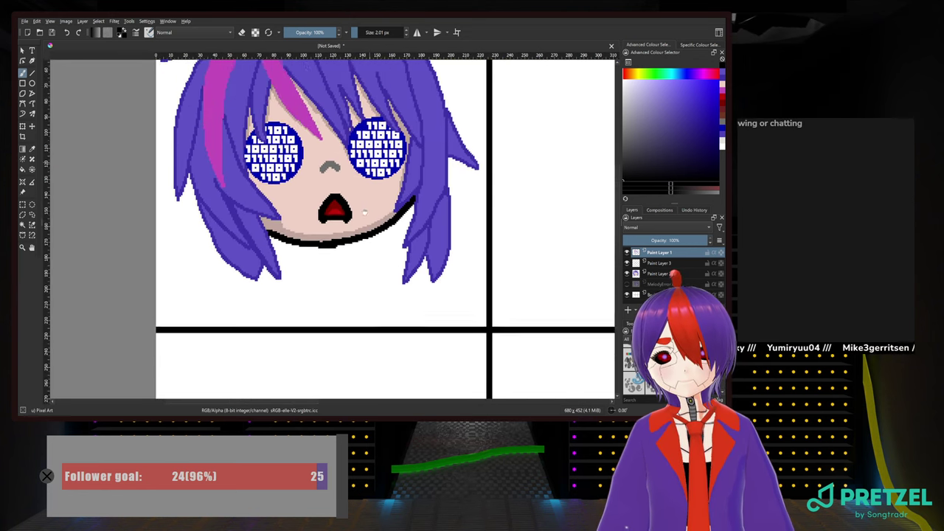
drag(372, 251, 354, 222)
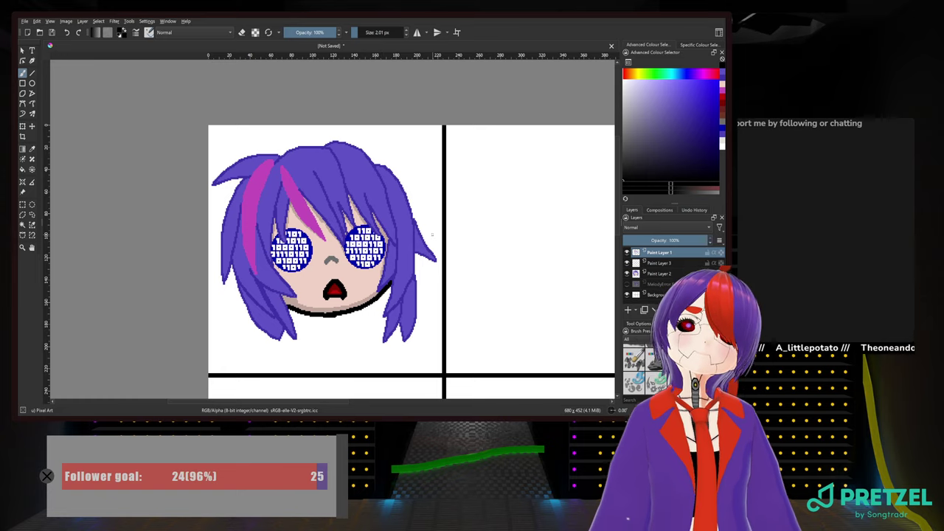
scroll(367, 159, up, 6)
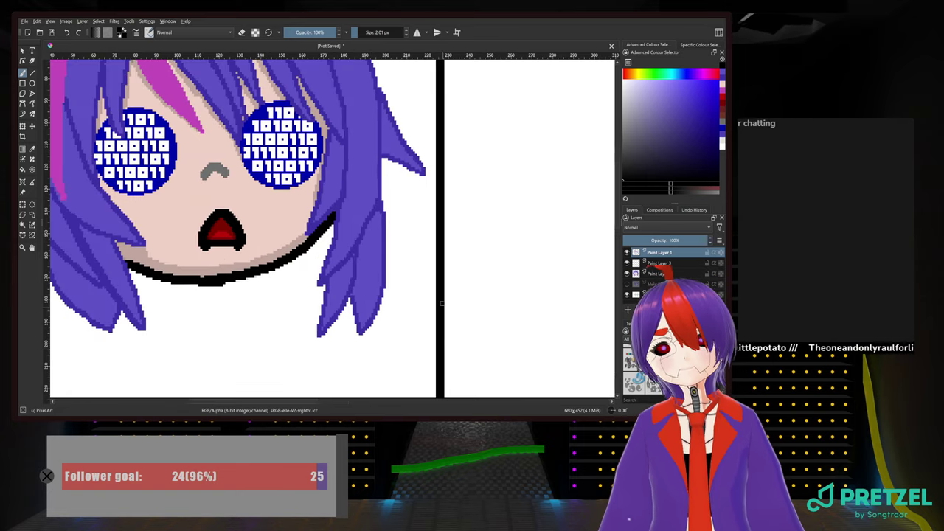
drag(367, 158, 334, 149)
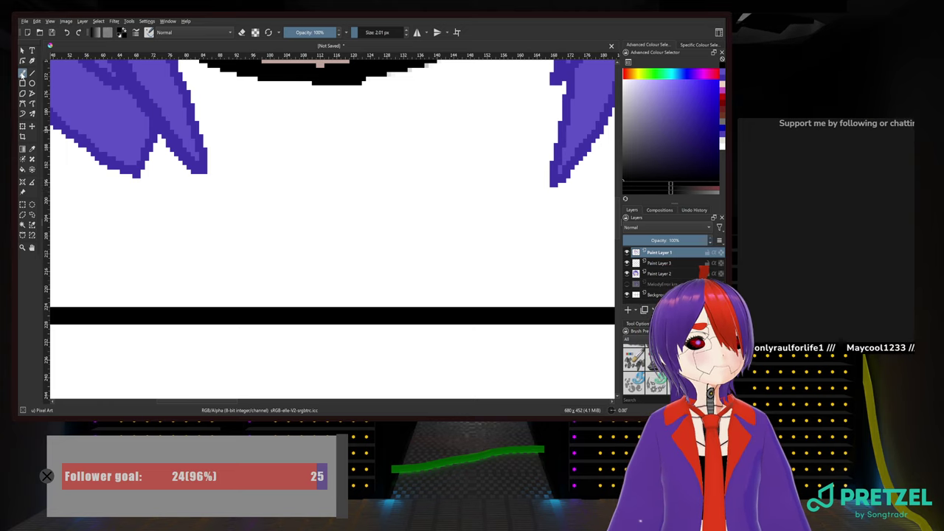
scroll(203, 157, down, 2)
drag(202, 158, 242, 336)
scroll(317, 289, down, 1)
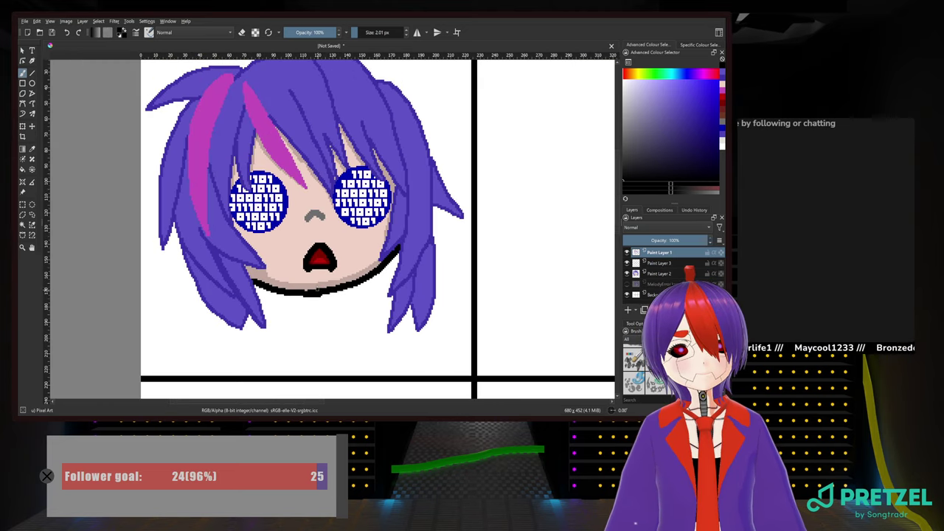
drag(325, 229, 315, 268)
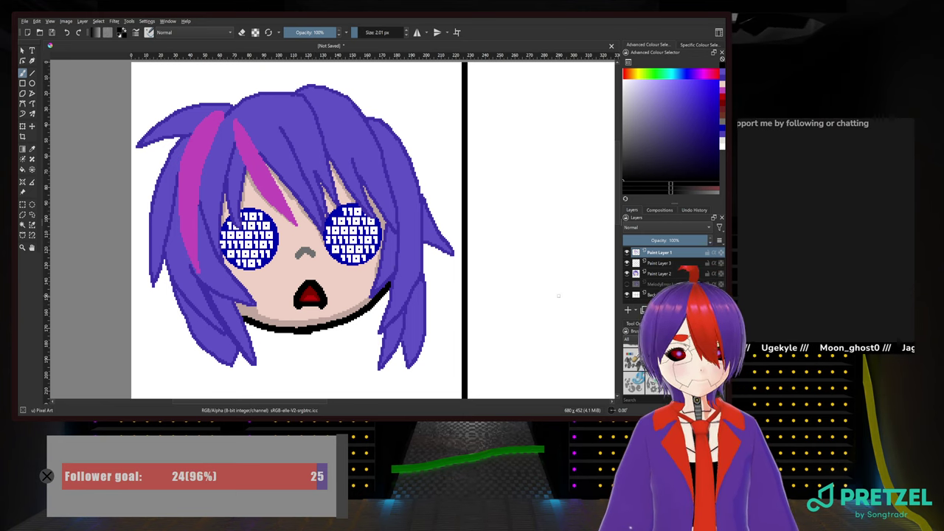
Look over the empty grid cell beside the finished head
drag(531, 287, 250, 279)
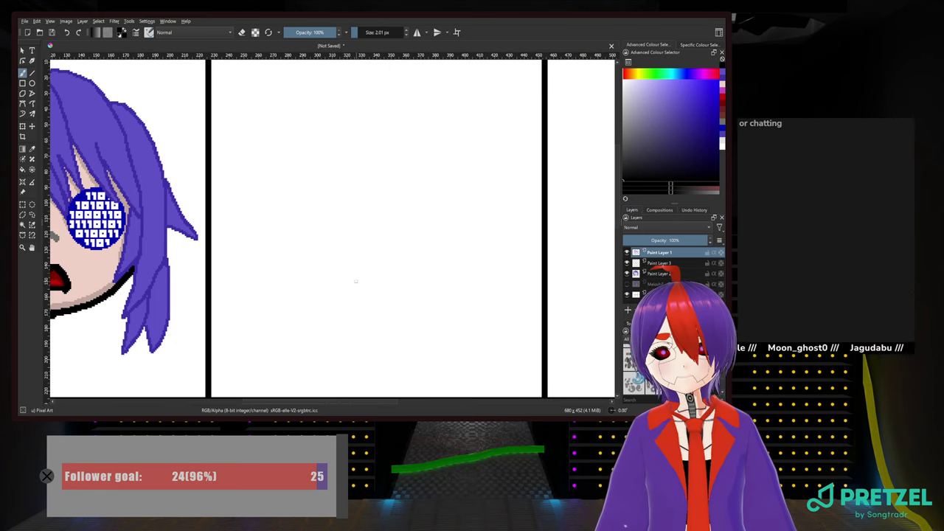
scroll(355, 280, down, 2)
scroll(333, 273, up, 2)
drag(331, 270, 274, 274)
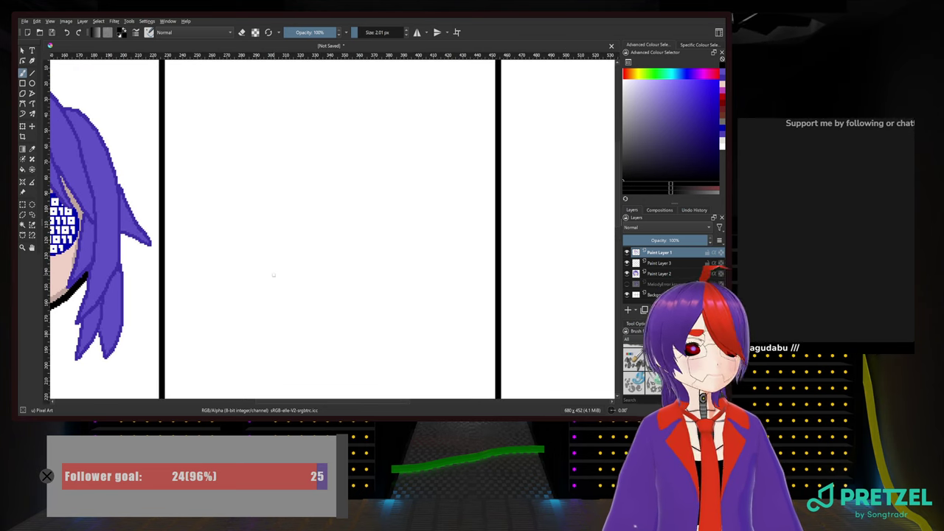
scroll(274, 275, down, 1)
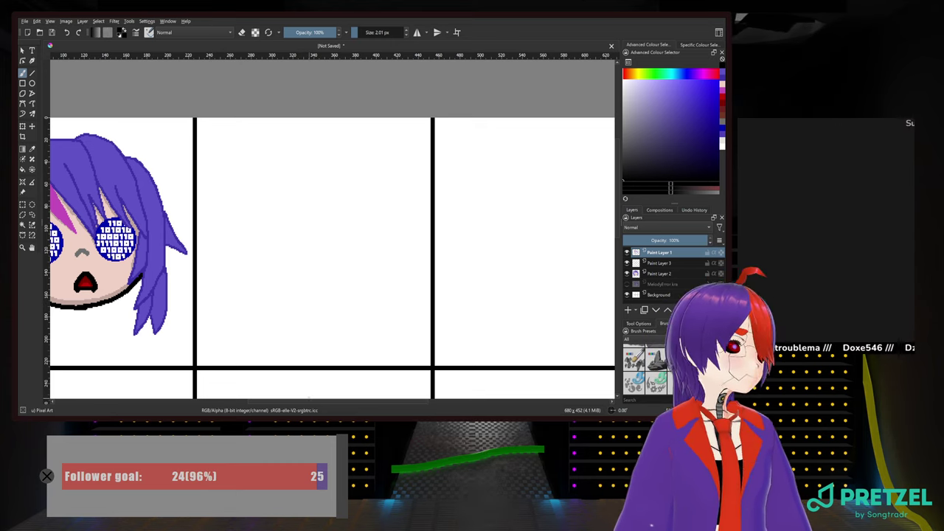
scroll(220, 338, up, 2)
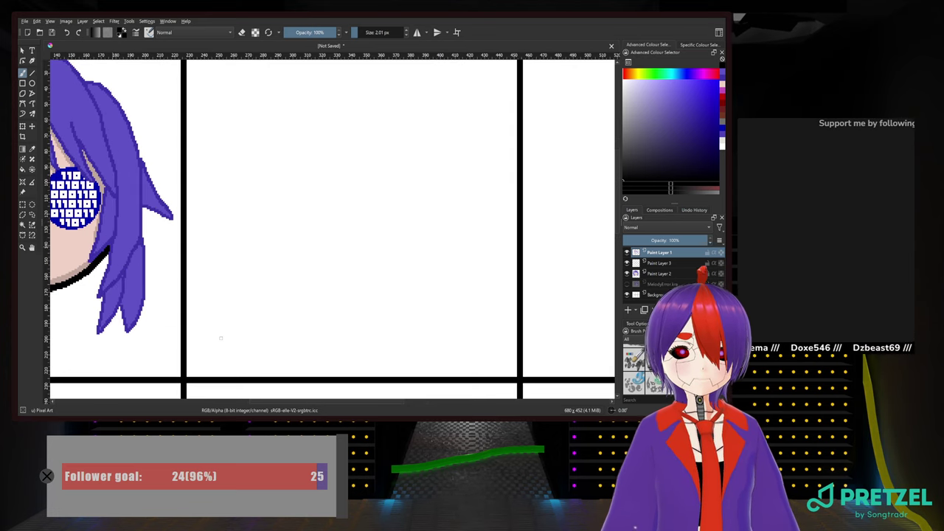
drag(344, 296, 325, 317)
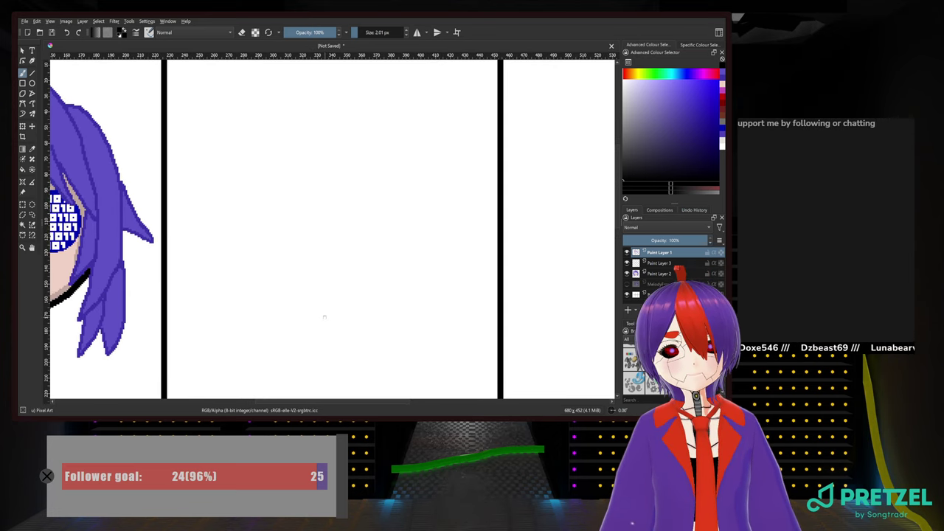
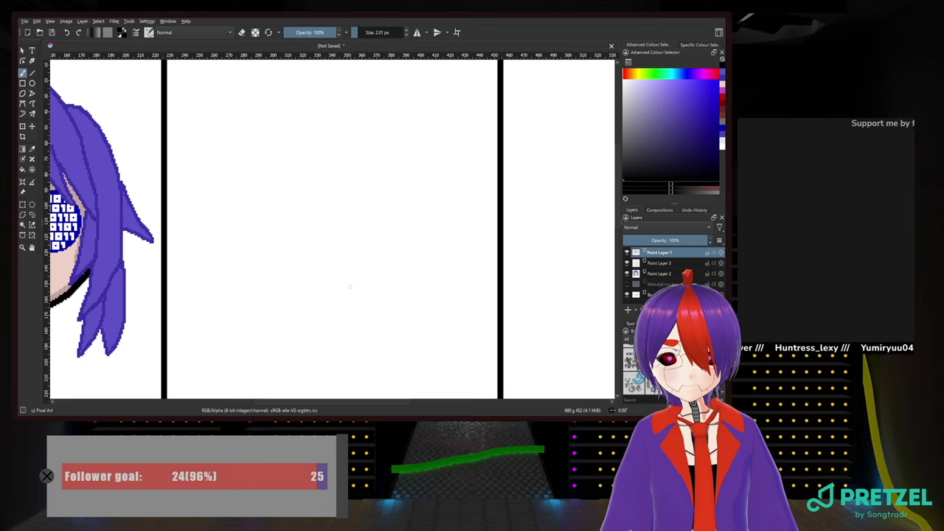
Merge Paint Layer 1 and Paint Layer 3 down into Paint Layer 2 so the finished head occupies a single layer
drag(236, 253, 484, 258)
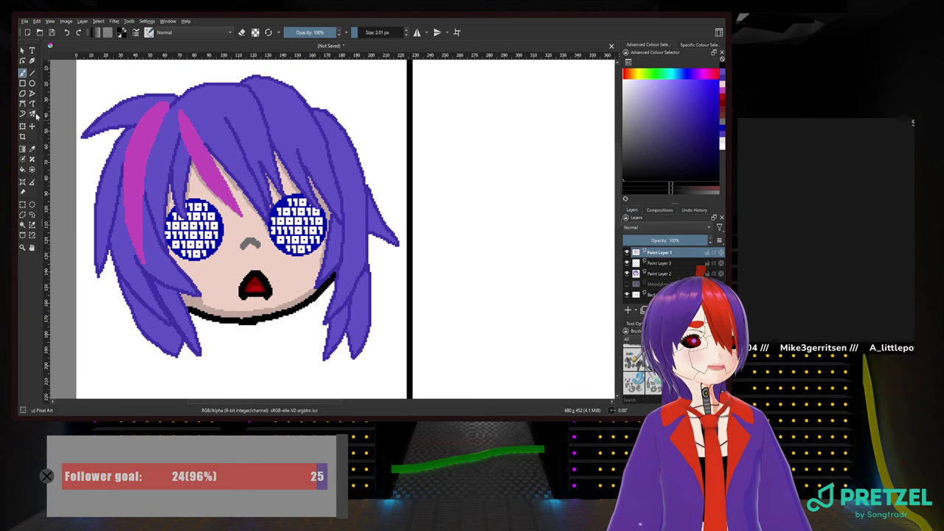
click(22, 205)
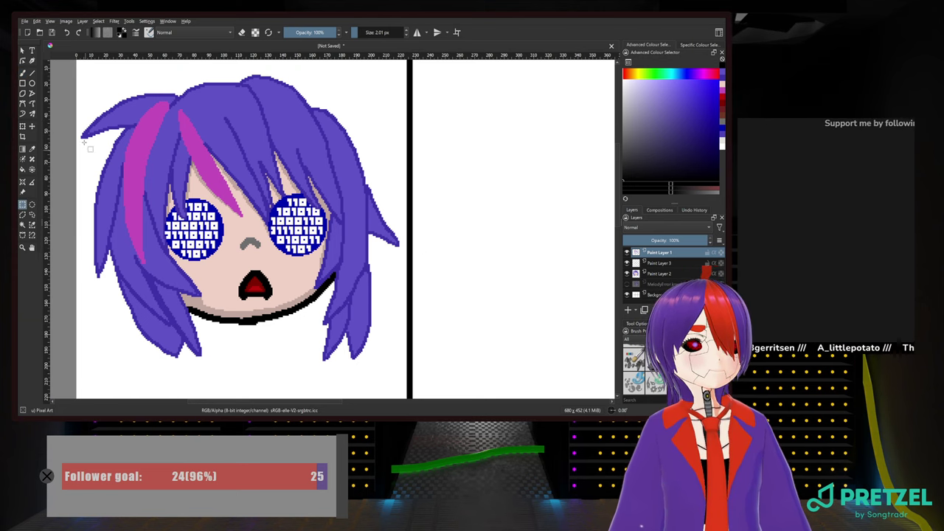
drag(145, 79, 226, 94)
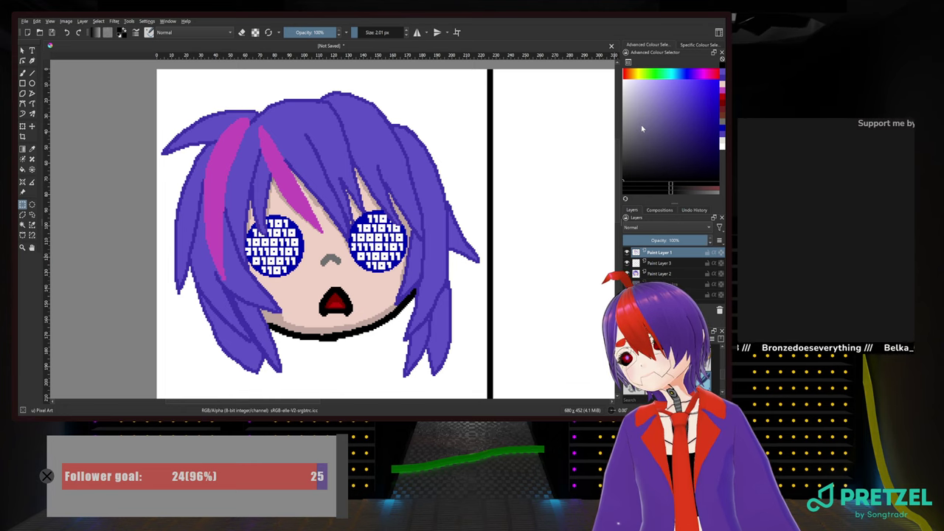
key(ctrl+e)
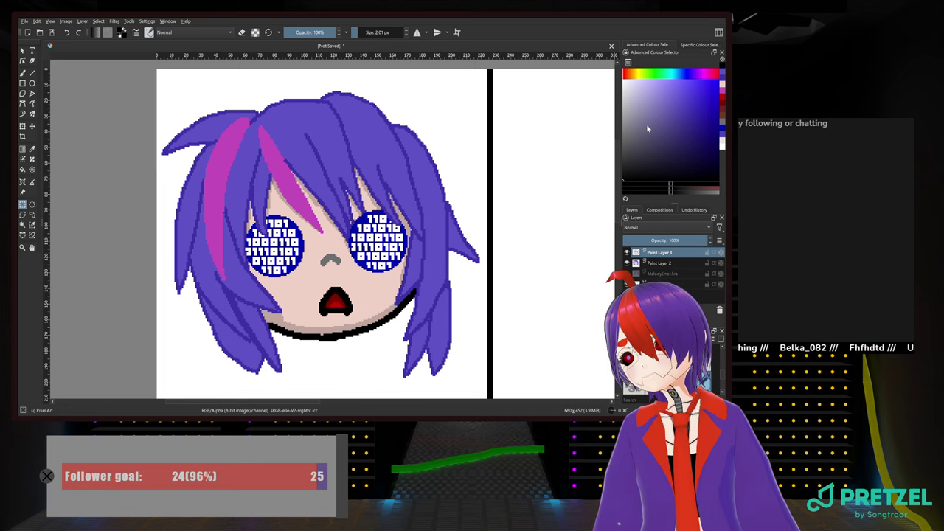
key(shift+Delete)
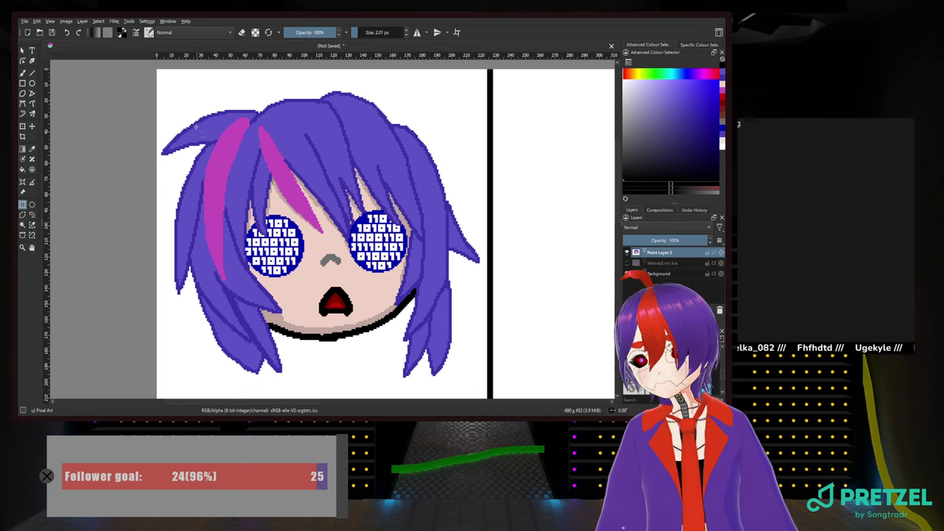
Duplicate Paint Layer 2 with a rectangular selection around the whole head, and move the copy into the middle grid cell
mouse_move(161, 85)
mouse_down()
mouse_move(245, 203)
mouse_move(348, 298)
mouse_move(451, 382)
mouse_move(485, 381)
mouse_up()
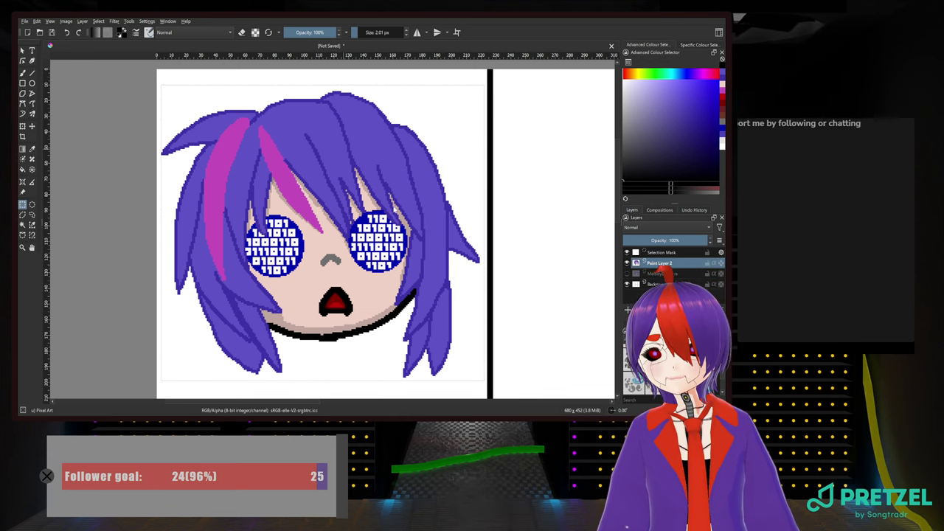
key(ctrl+j)
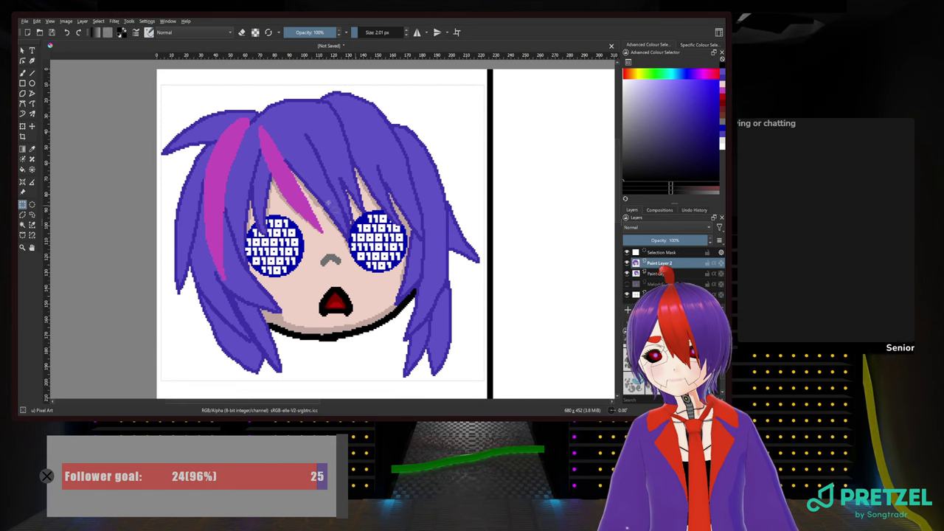
click(22, 126)
drag(273, 223, 598, 235)
drag(391, 197, 98, 163)
drag(292, 157, 313, 147)
Examine the copied head up close and with the canvas view mirrored, restoring the normal view orientation at the end
scroll(316, 163, down, 3)
scroll(334, 225, up, 2)
scroll(333, 220, up, 3)
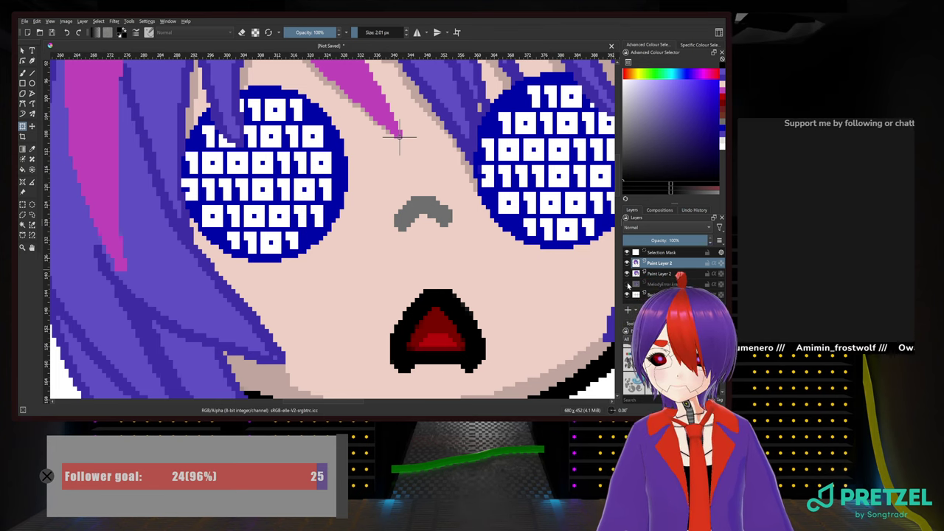
drag(479, 293, 311, 227)
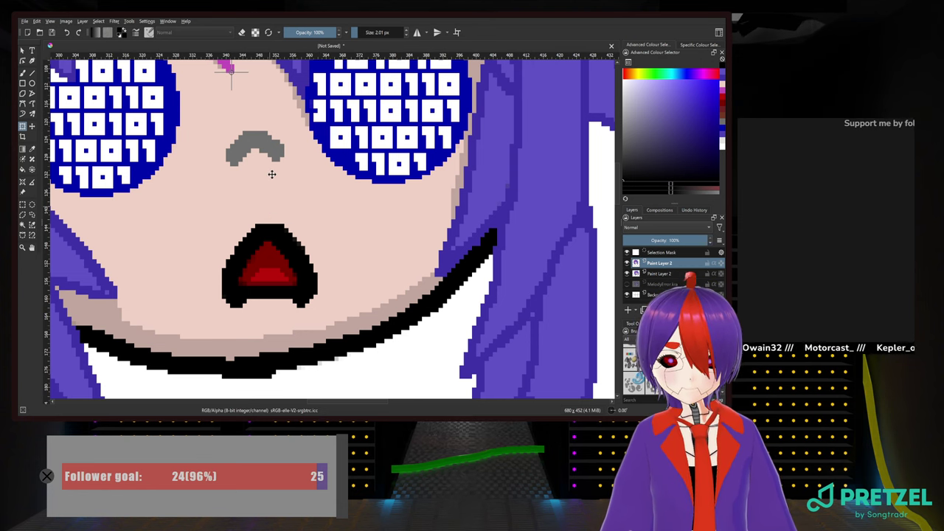
click(23, 73)
right_click(358, 208)
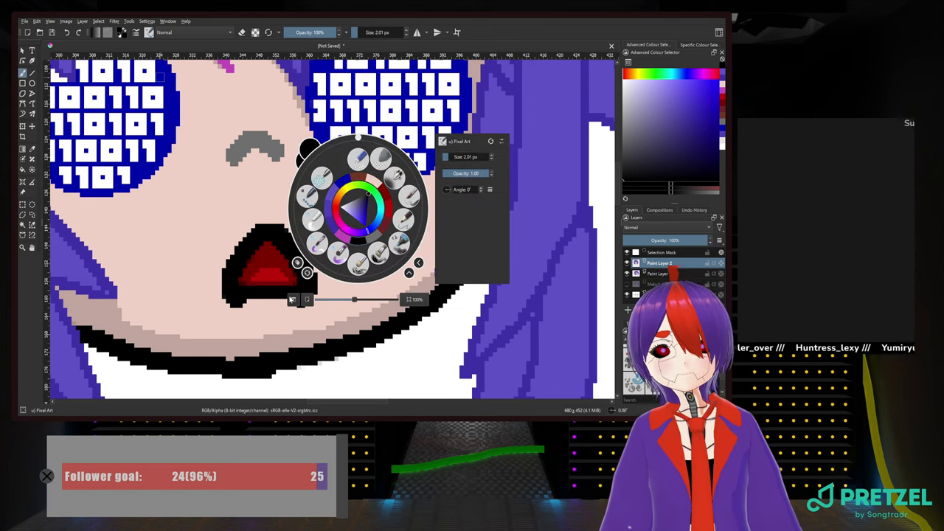
click(293, 300)
click(236, 249)
drag(542, 259, 151, 242)
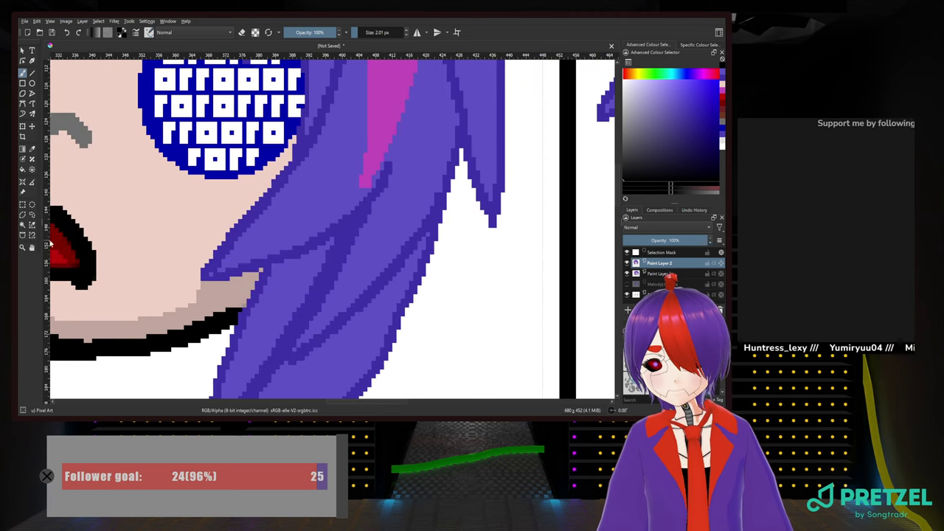
scroll(150, 247, down, 2)
drag(396, 258, 192, 266)
scroll(191, 267, right, 2)
right_click(174, 273)
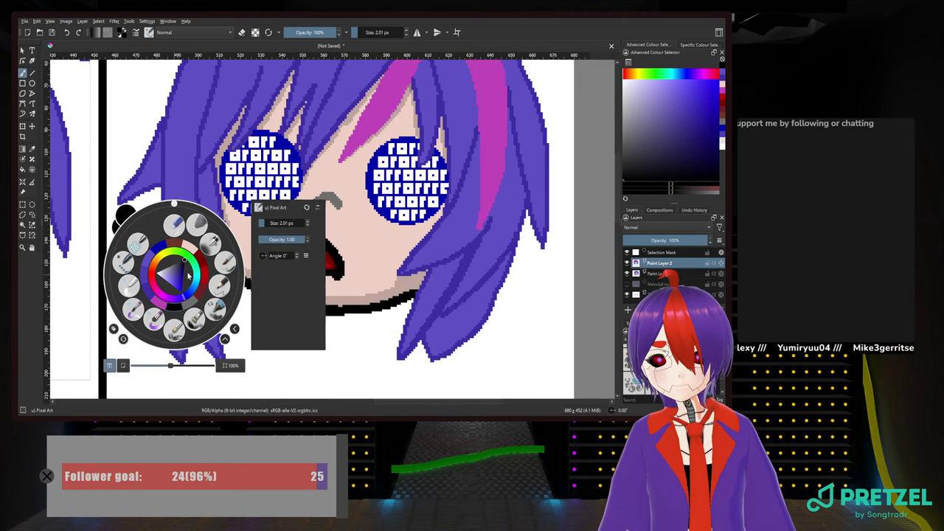
click(112, 366)
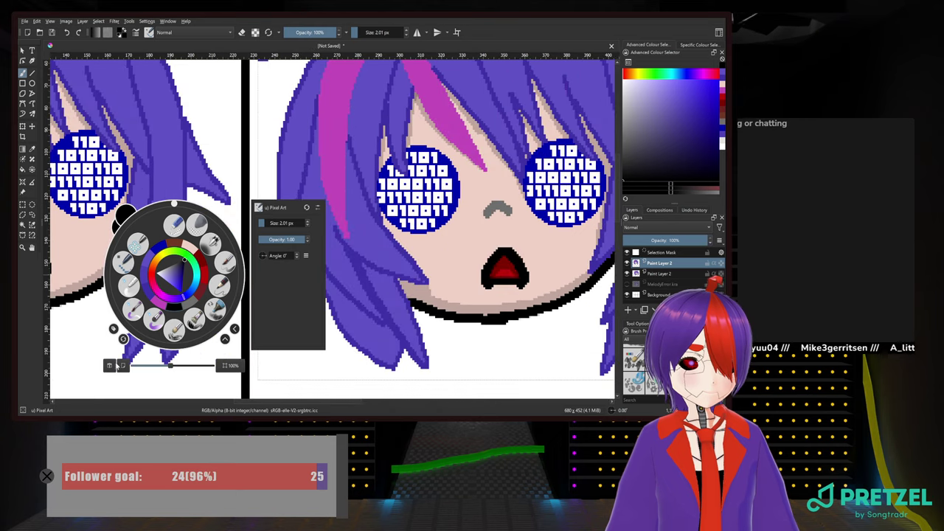
click(495, 266)
drag(480, 266, 327, 292)
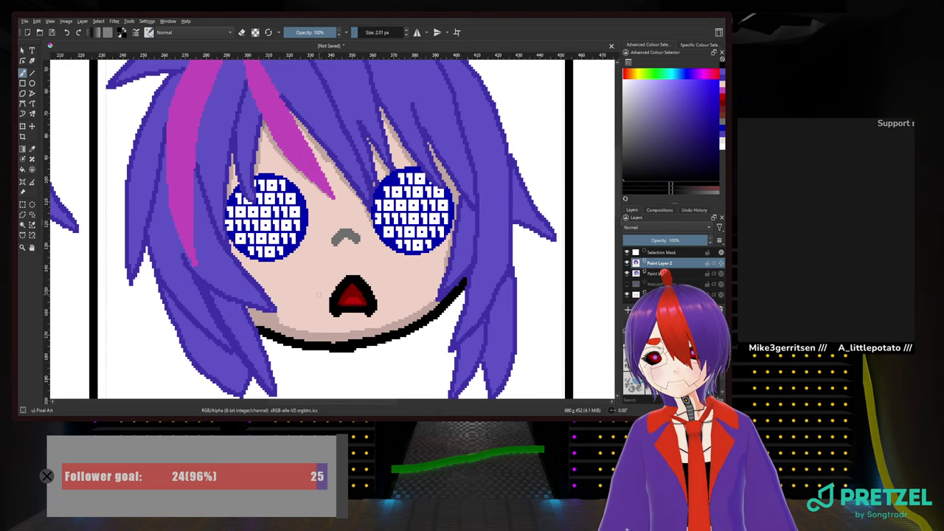
scroll(322, 294, down, 1)
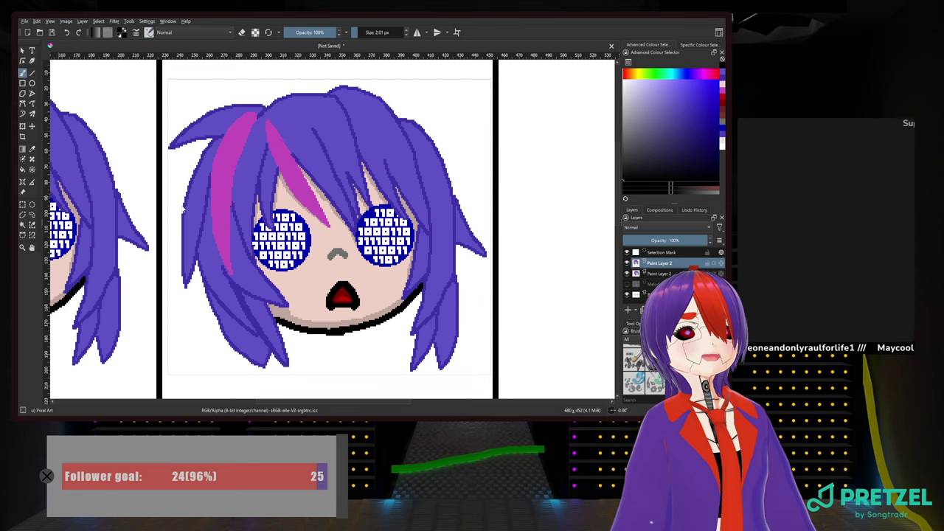
Switch to the Dry Roller brush preset and set its size to 80 px, comparing the brush outline with the copied face
key(slash)
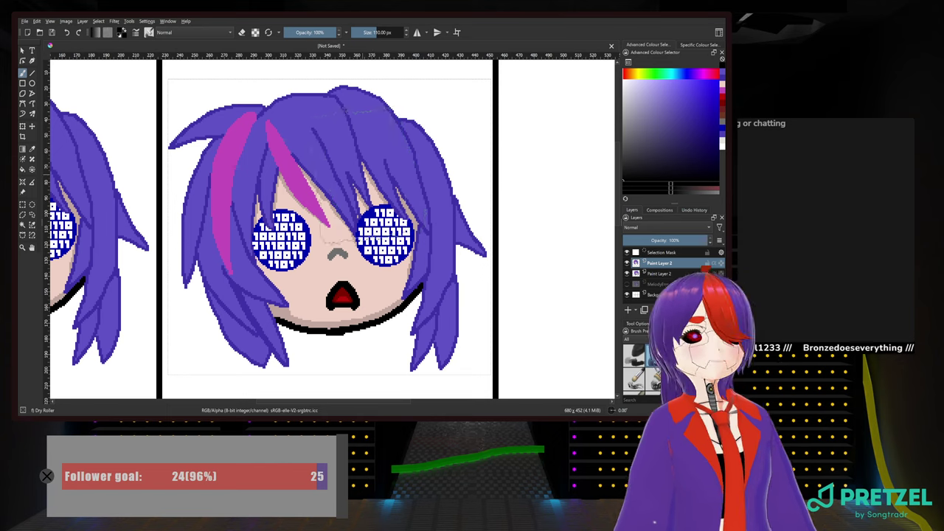
right_click(337, 172)
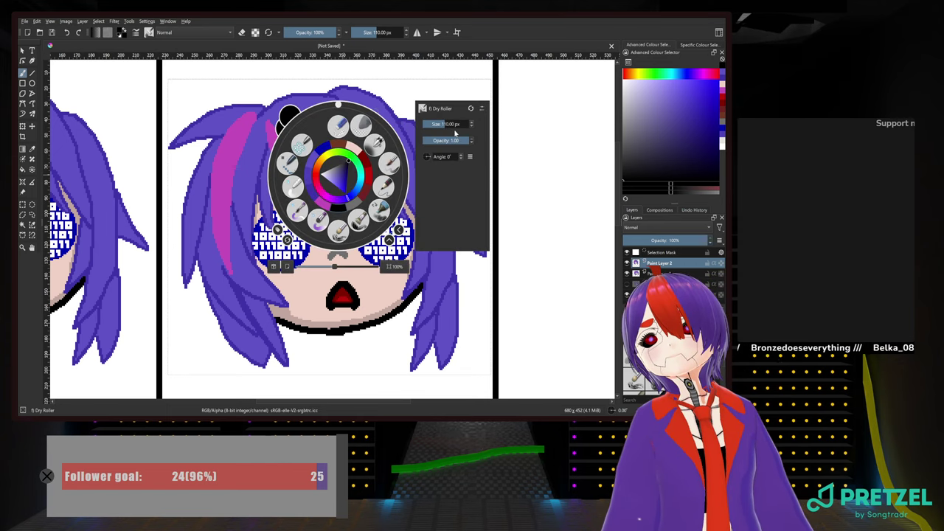
drag(468, 122, 458, 123)
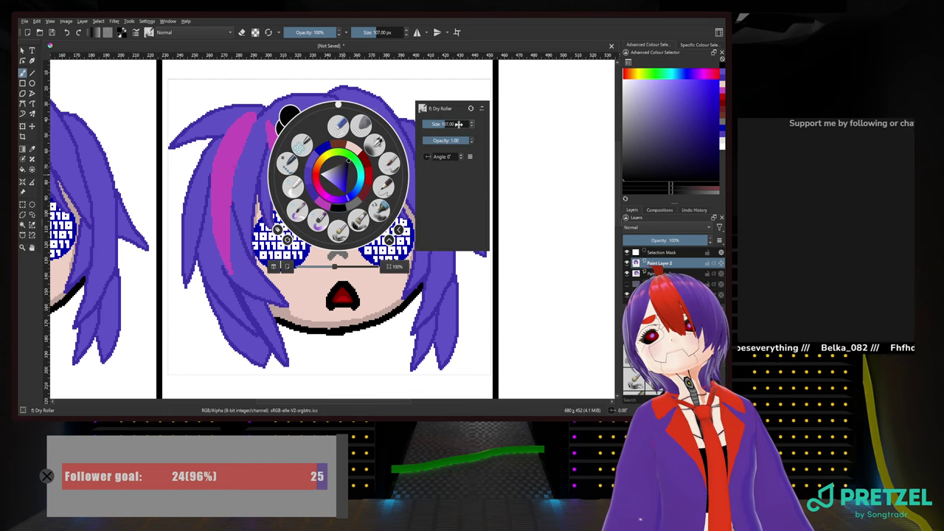
scroll(458, 124, down, 6)
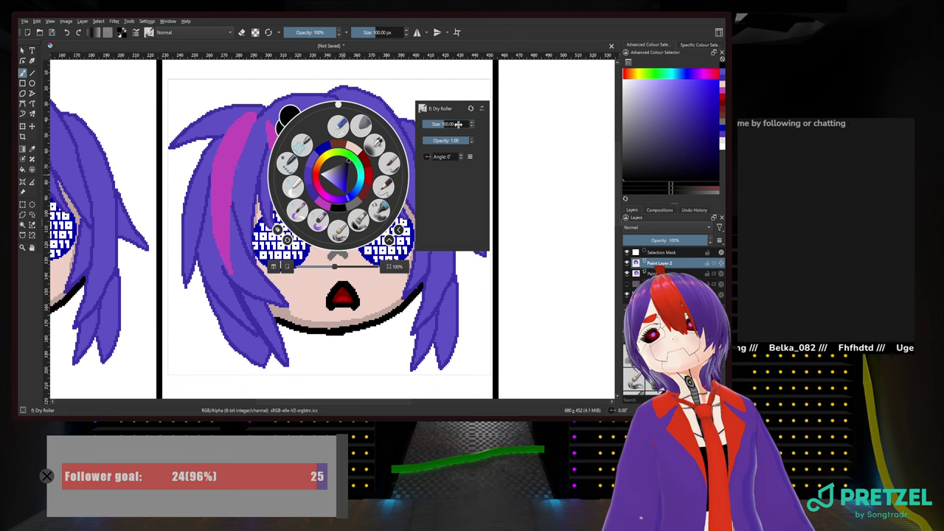
drag(458, 124, 458, 124)
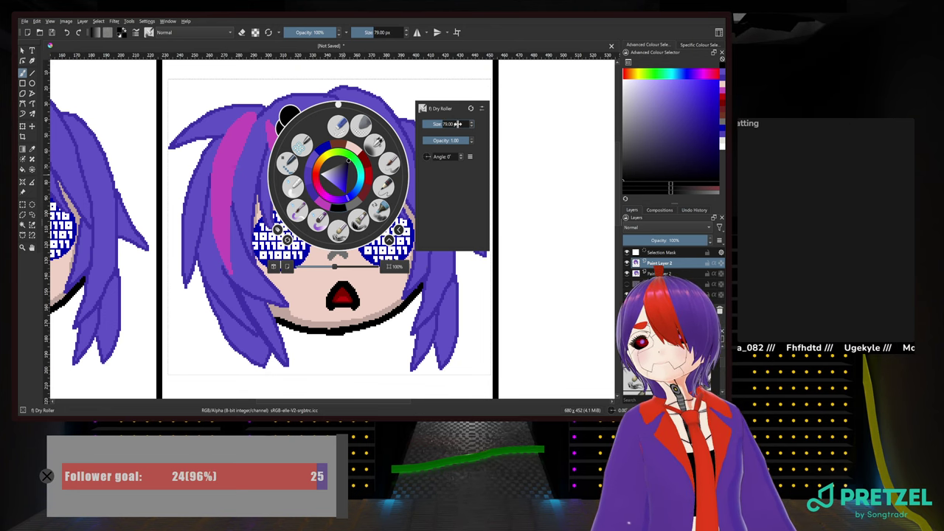
scroll(458, 124, up, 1)
click(376, 312)
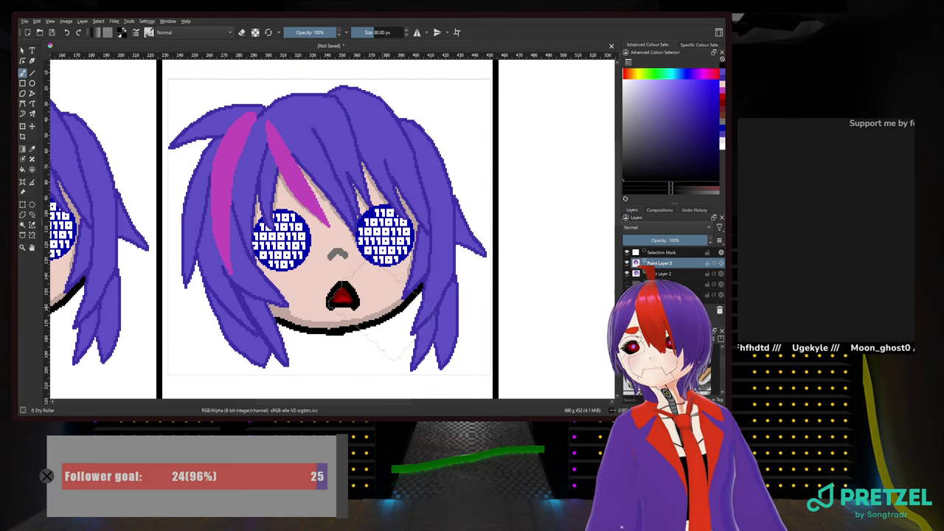
scroll(338, 282, down, 4)
scroll(339, 279, up, 5)
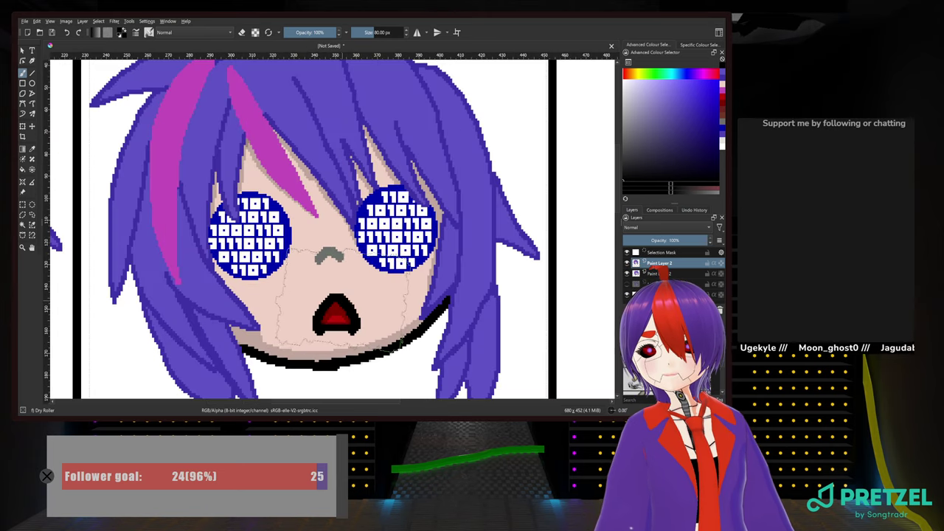
mouse_move(343, 300)
mouse_down()
mouse_move(355, 251)
mouse_move(352, 304)
mouse_up()
scroll(355, 251, down, 1)
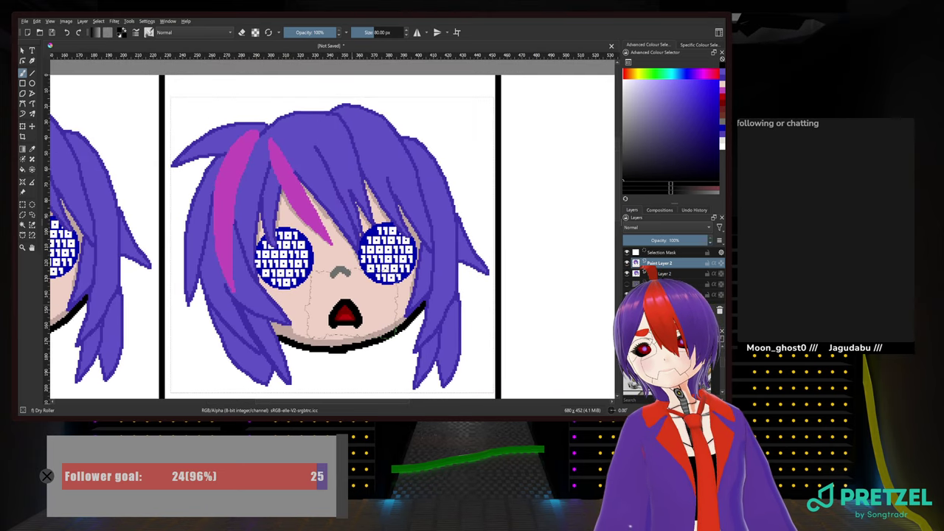
Add a new paint layer above the copied head and reduce the Dry Roller brush to 40 px
right_click(352, 293)
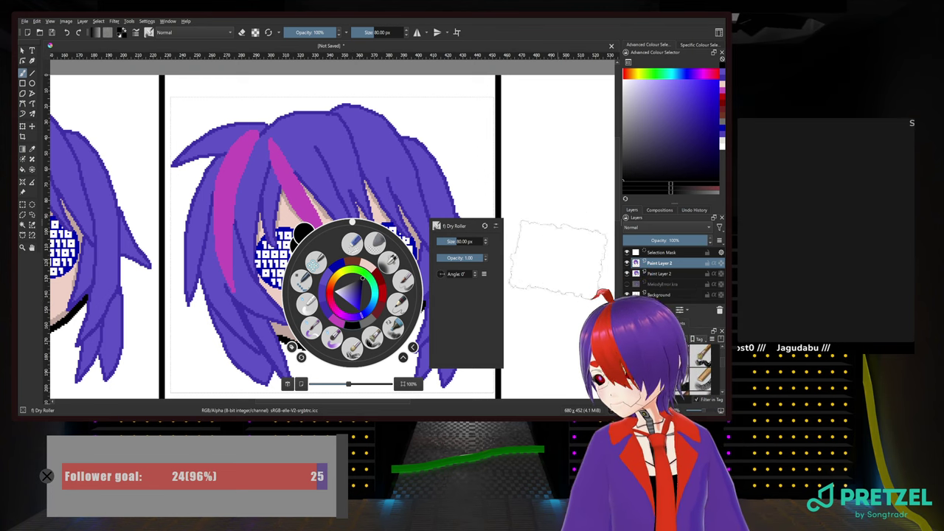
click(628, 310)
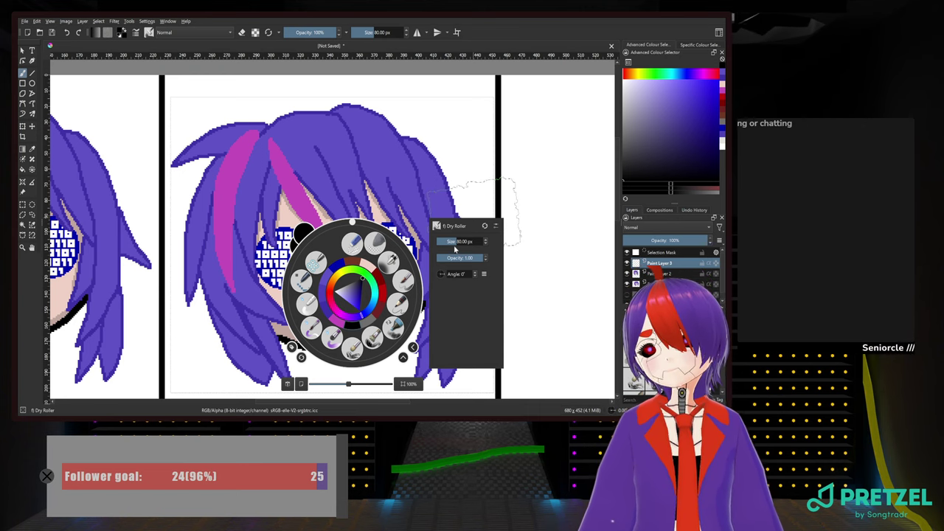
drag(455, 243, 469, 243)
click(456, 156)
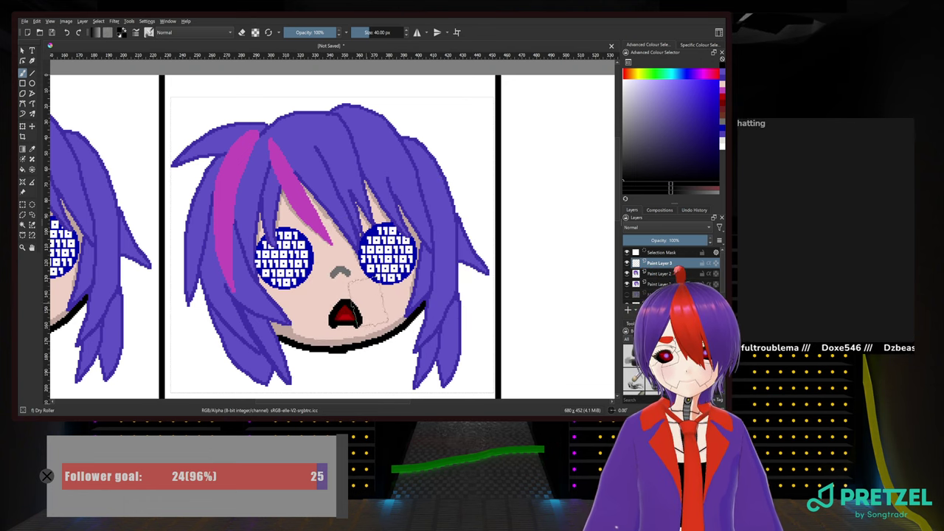
Choose the mid-grey from the recent colours and set the Dry Roller brush size to 20 px, trying it over the mouth
right_click(371, 295)
click(419, 135)
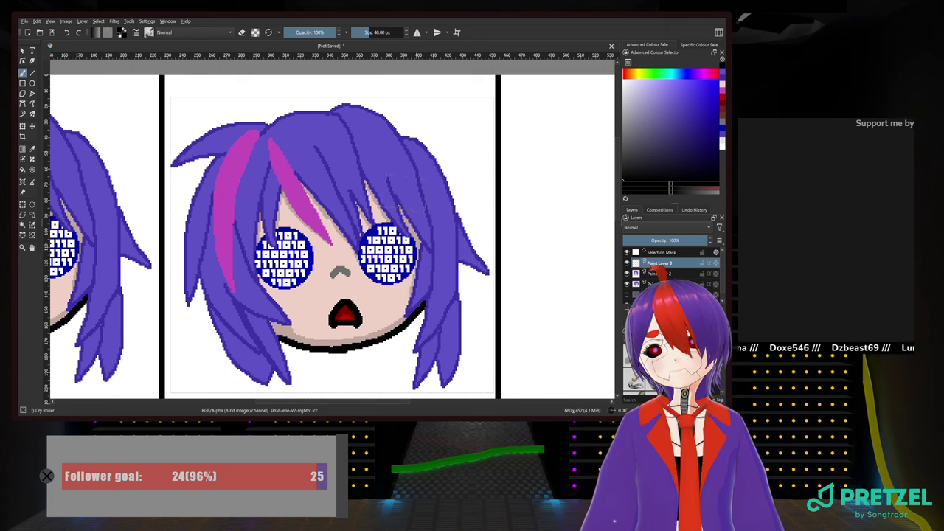
right_click(407, 287)
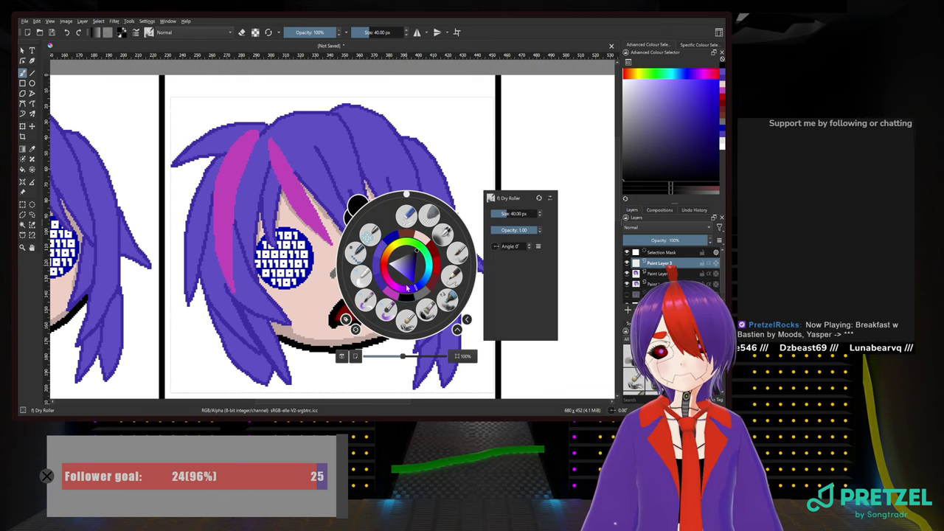
click(421, 294)
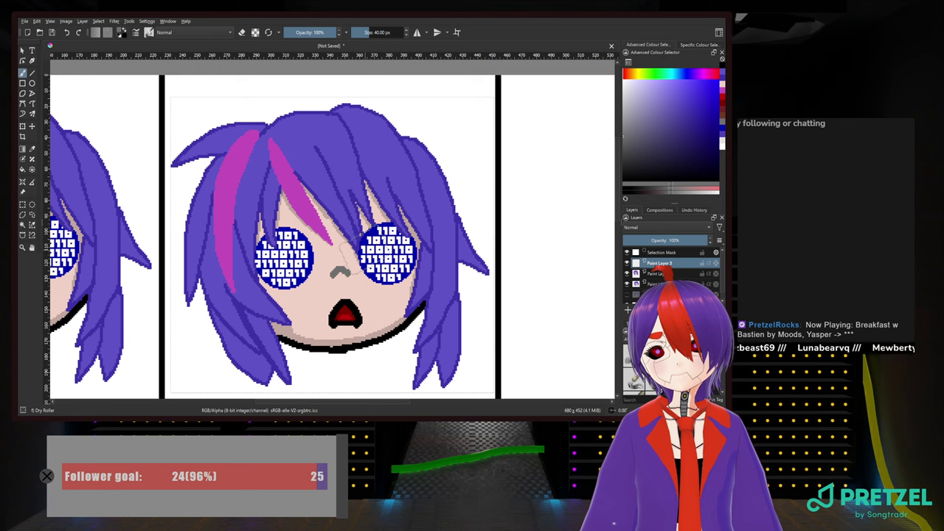
right_click(365, 250)
click(483, 198)
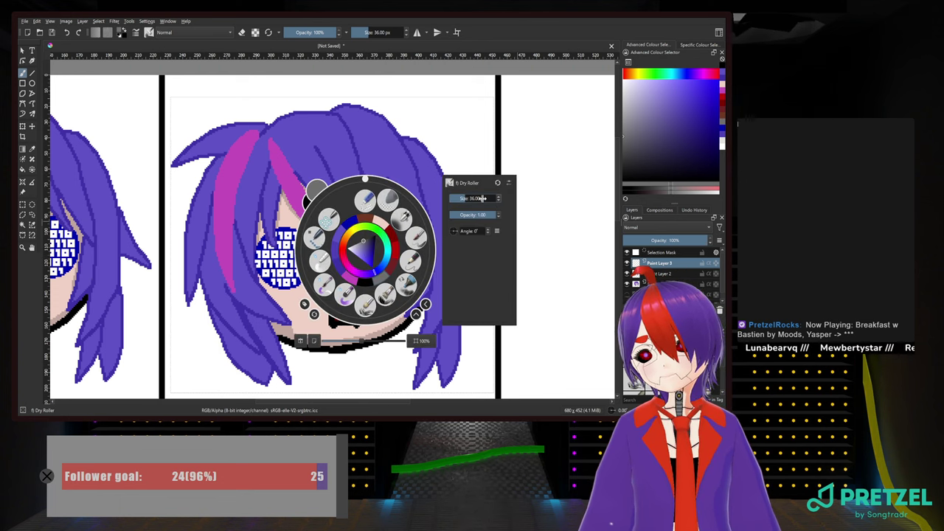
scroll(483, 198, down, 3)
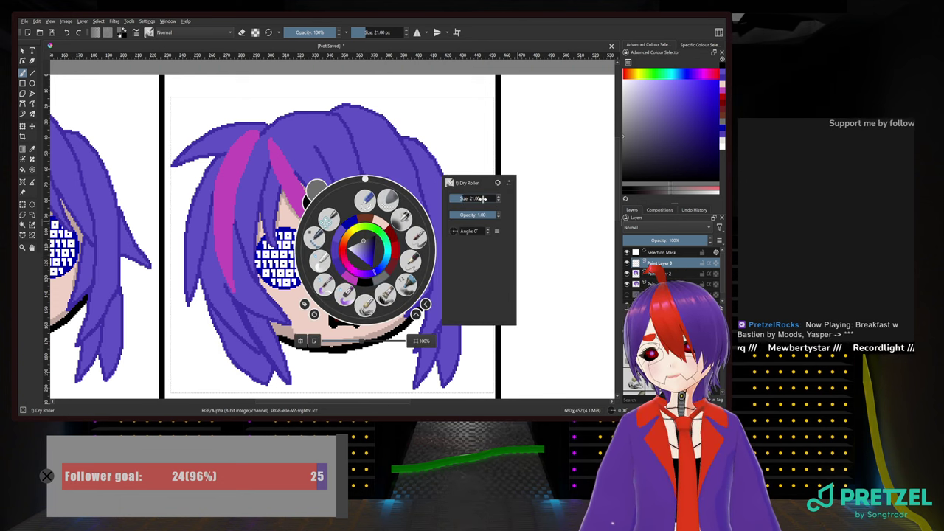
click(483, 157)
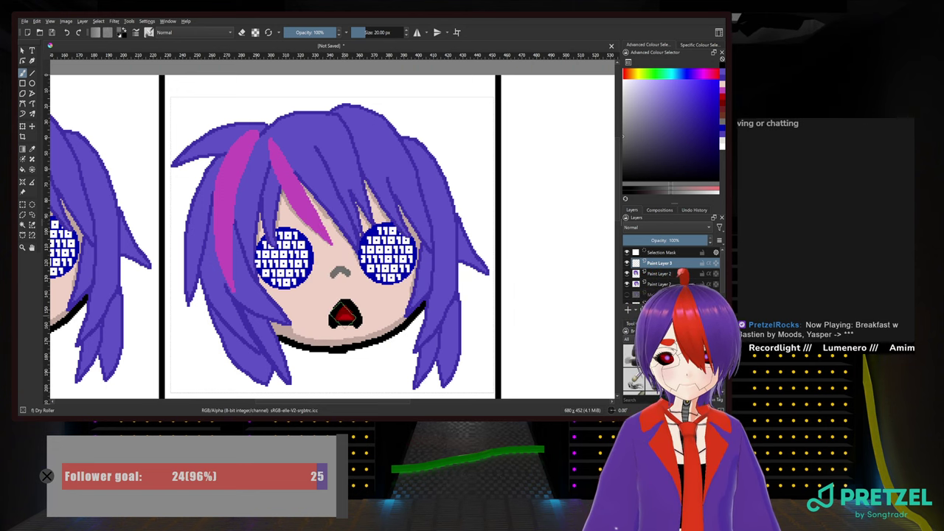
click(343, 316)
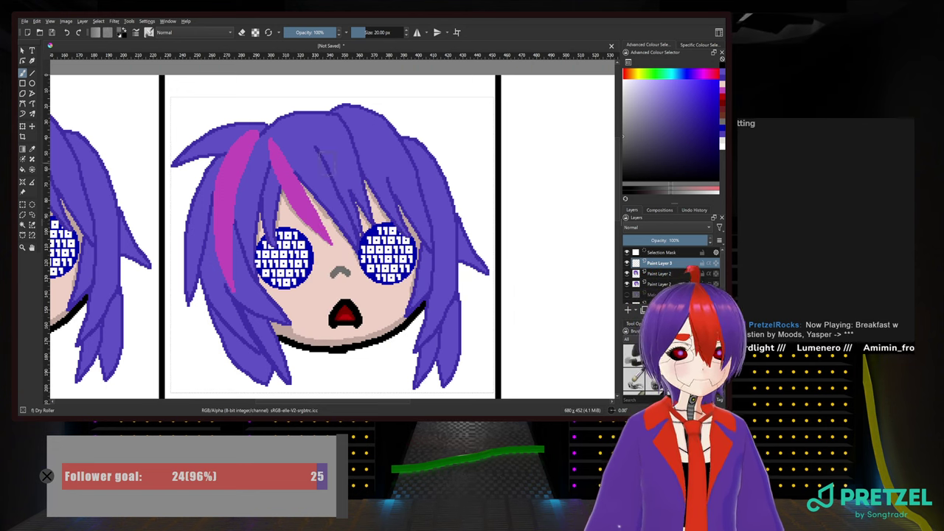
On the middle head's Paint Layer 2, sample the skin tone and paint over the open mouth with the Dry Roller
click(658, 273)
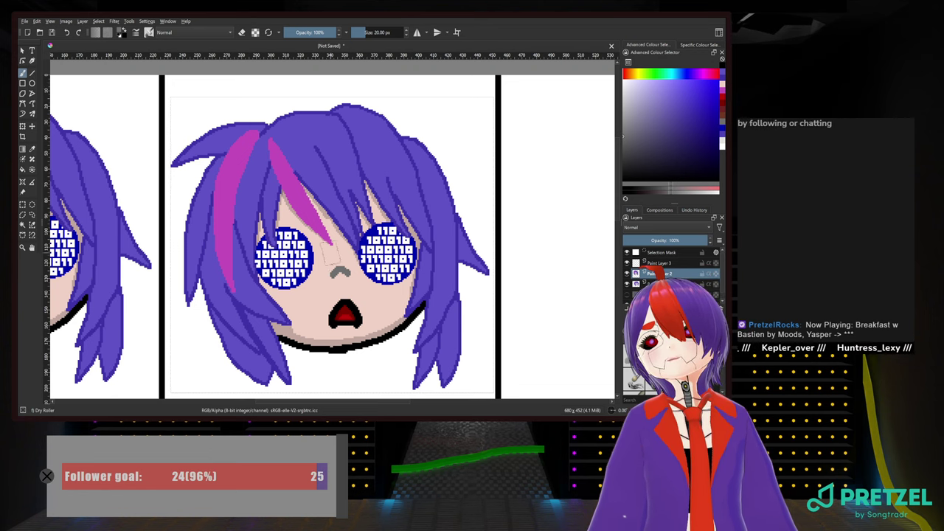
right_click(334, 252)
click(349, 224)
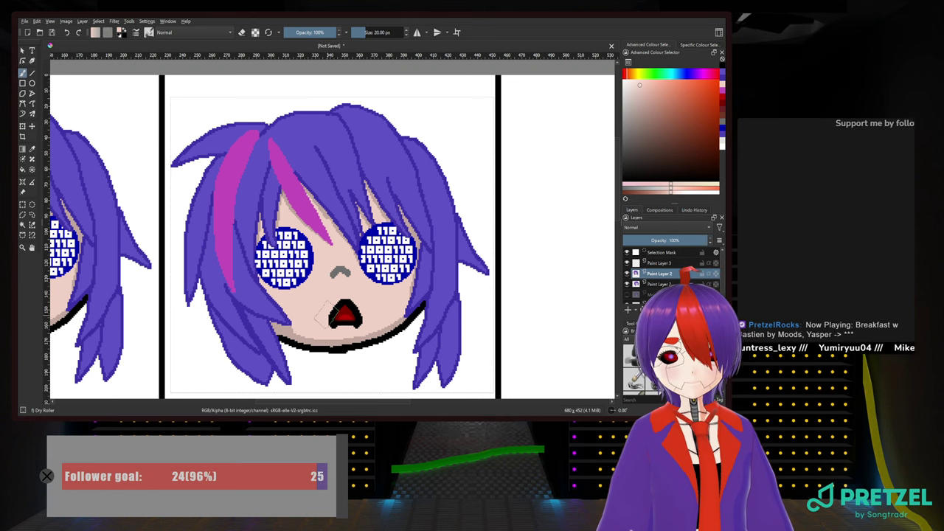
mouse_move(318, 316)
mouse_down()
mouse_move(356, 309)
mouse_move(346, 313)
mouse_move(353, 301)
mouse_move(359, 323)
mouse_up()
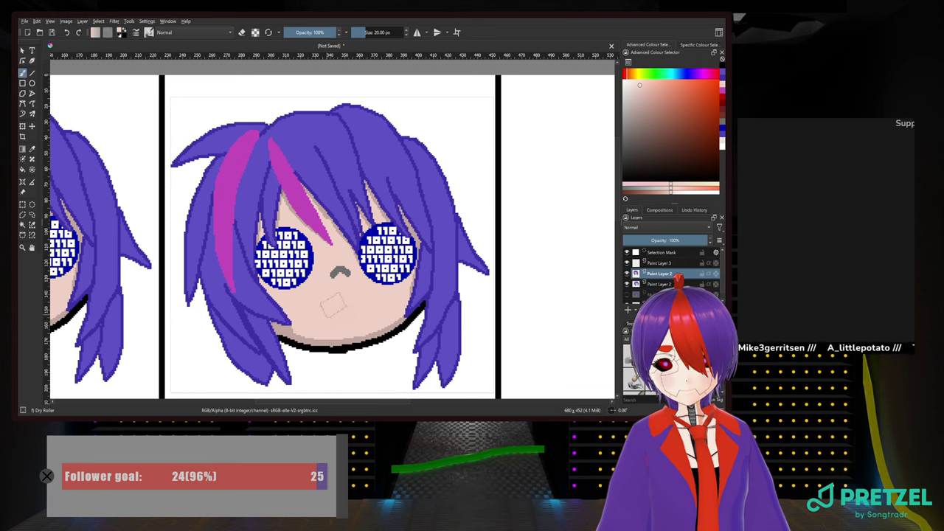
Choose the mid-grey from the recent colours for painting the emptied mouth area
scroll(339, 318, up, 5)
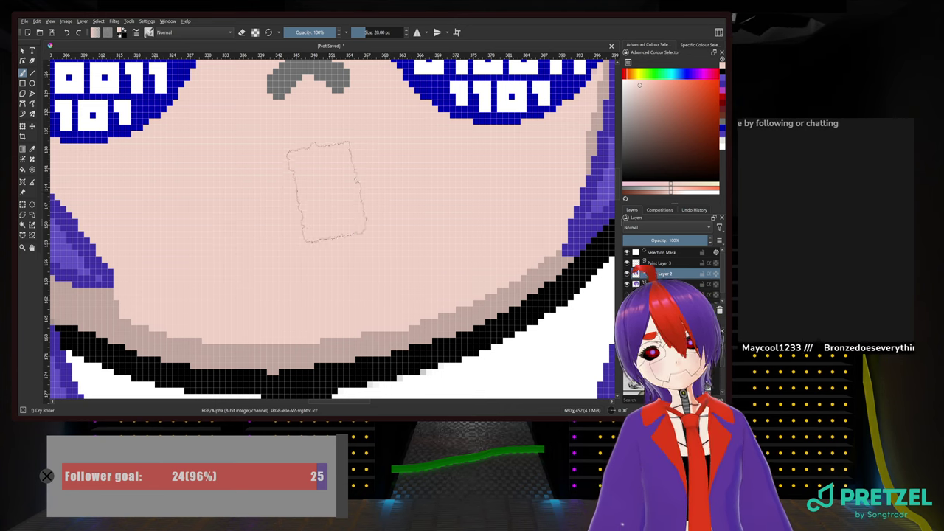
right_click(348, 253)
click(262, 280)
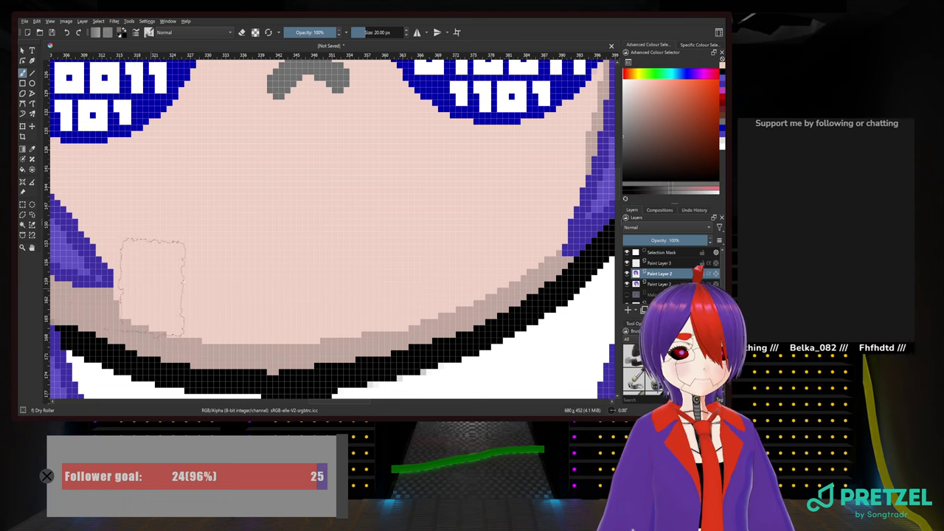
Try slanted grey Dry Roller strokes across the mouth area, undo each one, and check the brush settings
drag(184, 269, 417, 185)
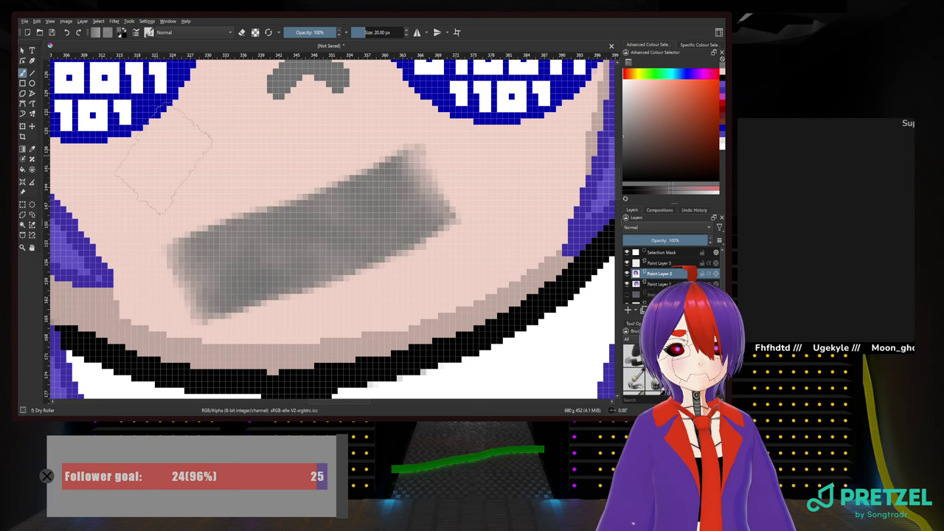
key(ctrl+z)
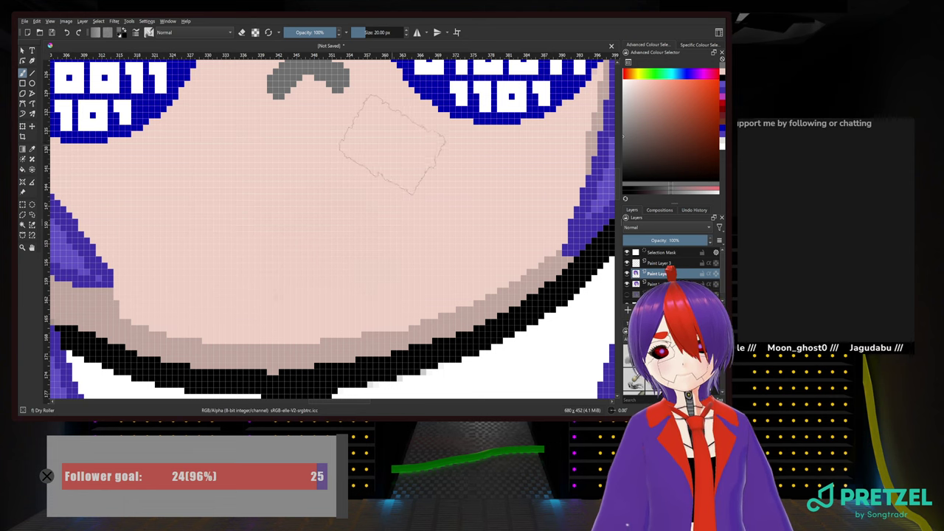
drag(394, 140, 181, 266)
key(ctrl+z)
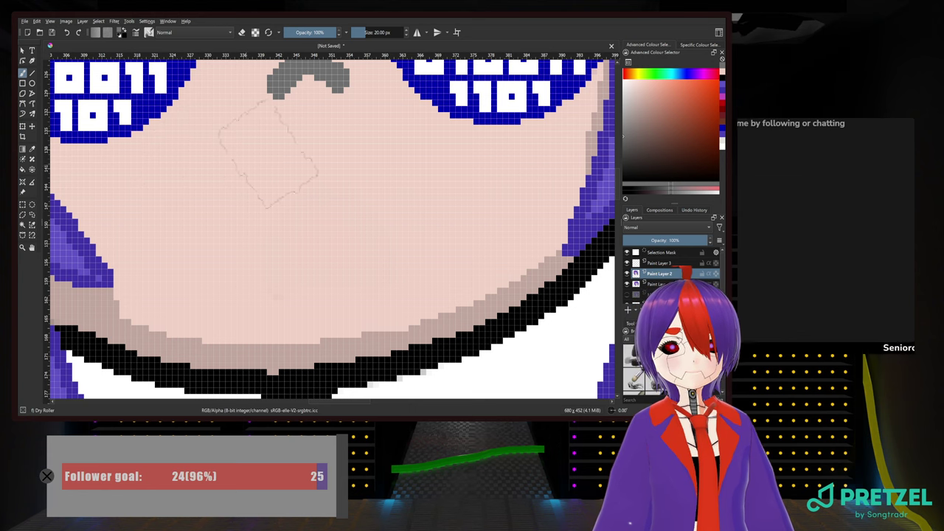
right_click(322, 165)
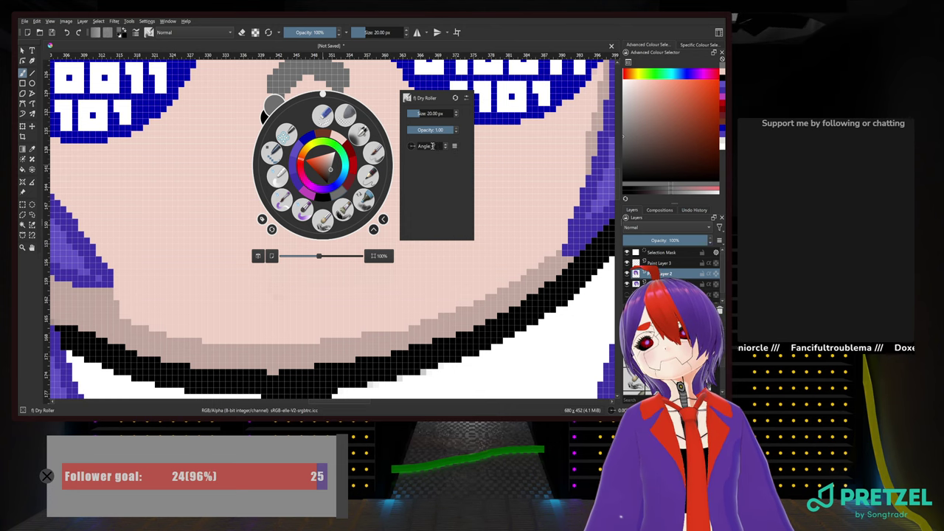
click(144, 194)
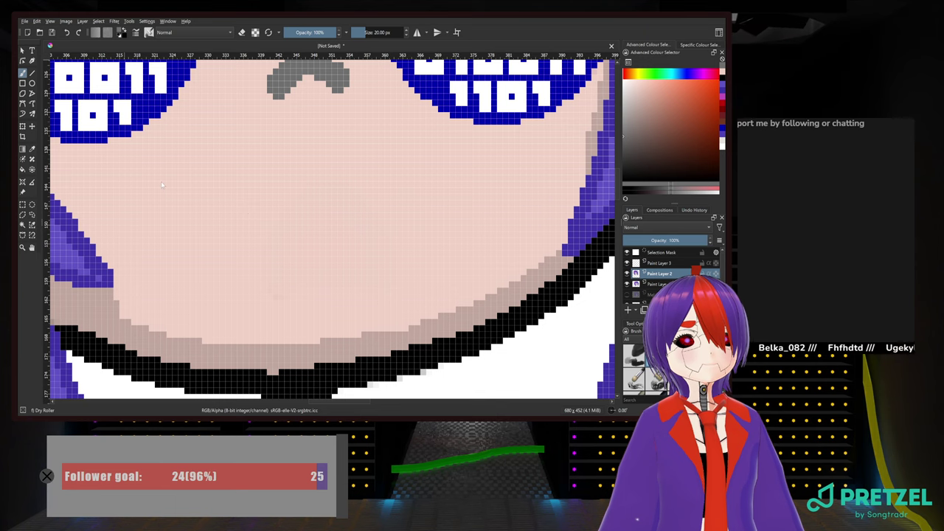
Switch to the Marker Plain (mypaint) brush preset and set its size to 7.35 px
key(period)
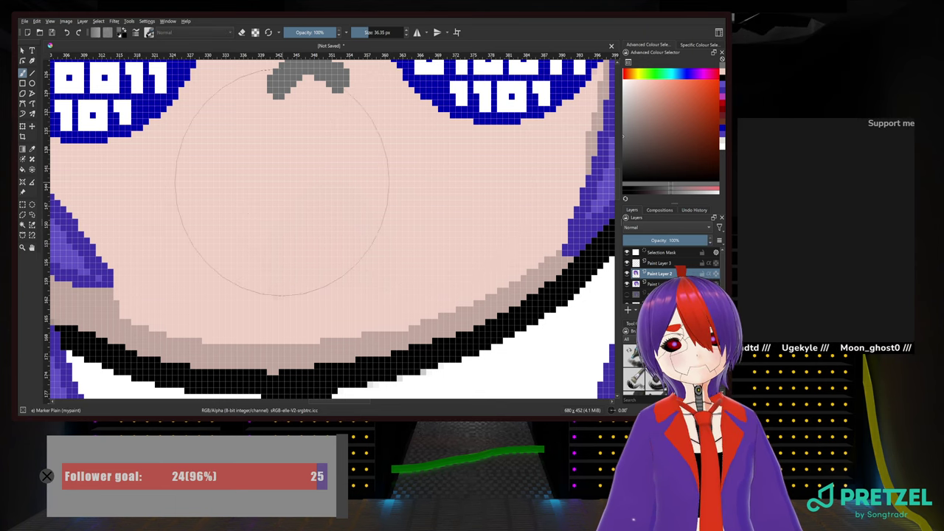
scroll(294, 152, down, 3)
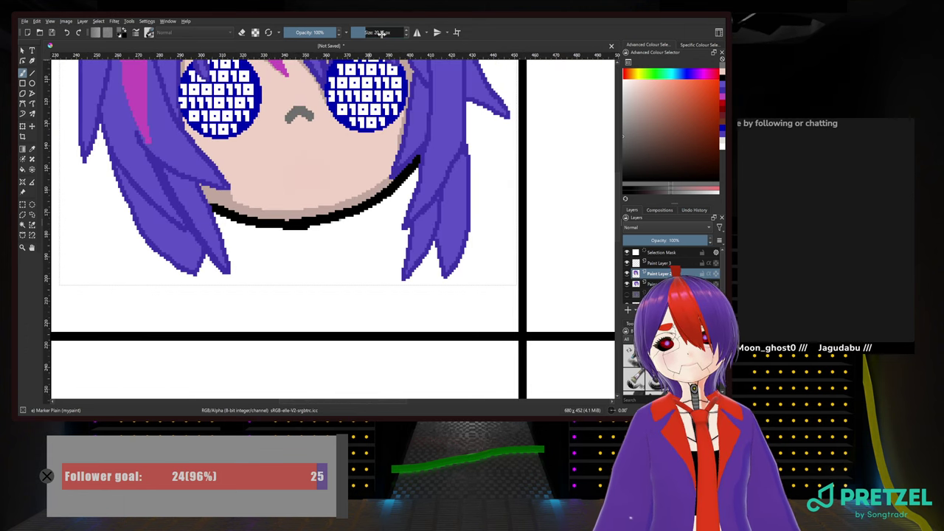
drag(382, 34, 375, 34)
scroll(288, 194, up, 4)
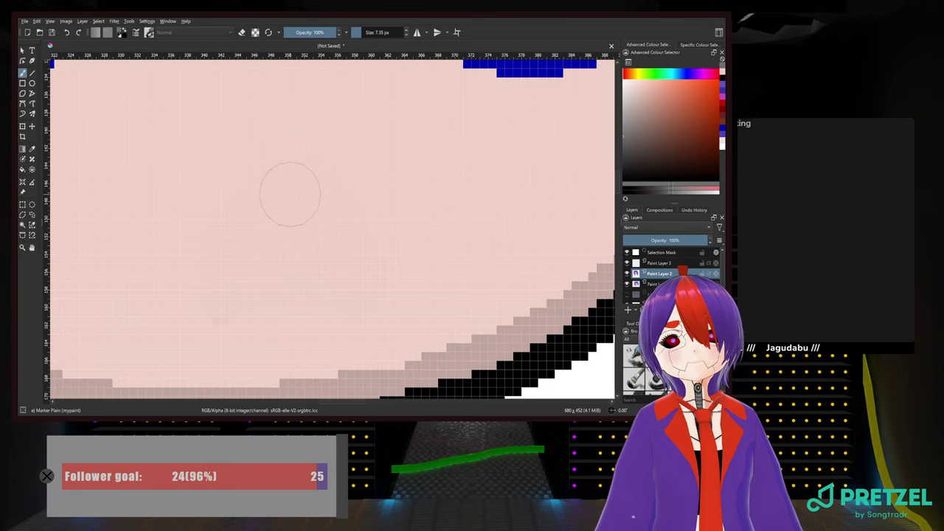
Try level and slanted freehand grey marker strokes across the mouth area, undoing each one
drag(199, 217, 325, 212)
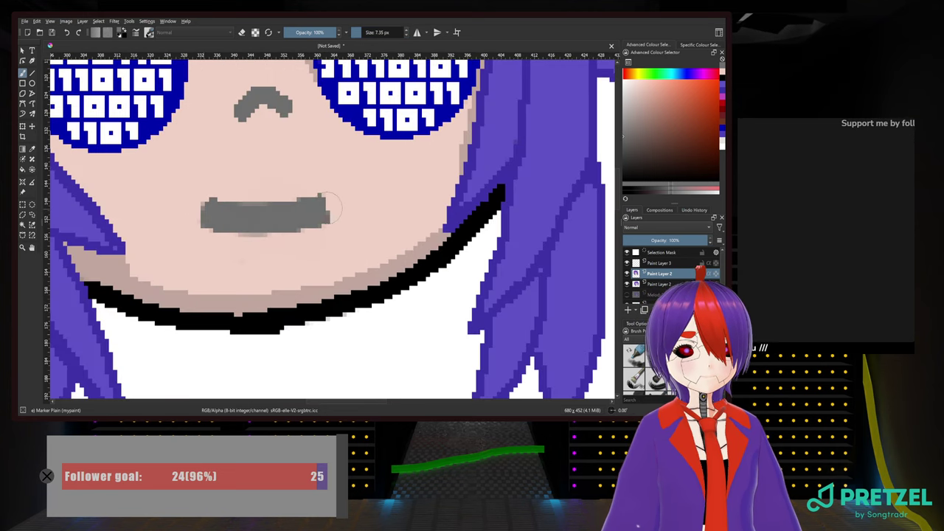
key(ctrl+z)
mouse_move(177, 154)
mouse_down()
mouse_move(183, 169)
mouse_move(298, 238)
mouse_move(324, 241)
mouse_up()
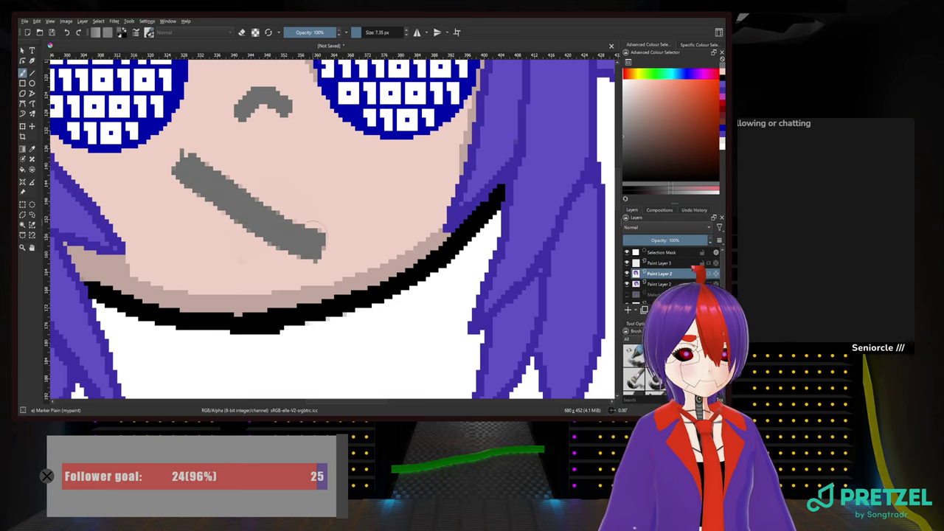
key(ctrl+z)
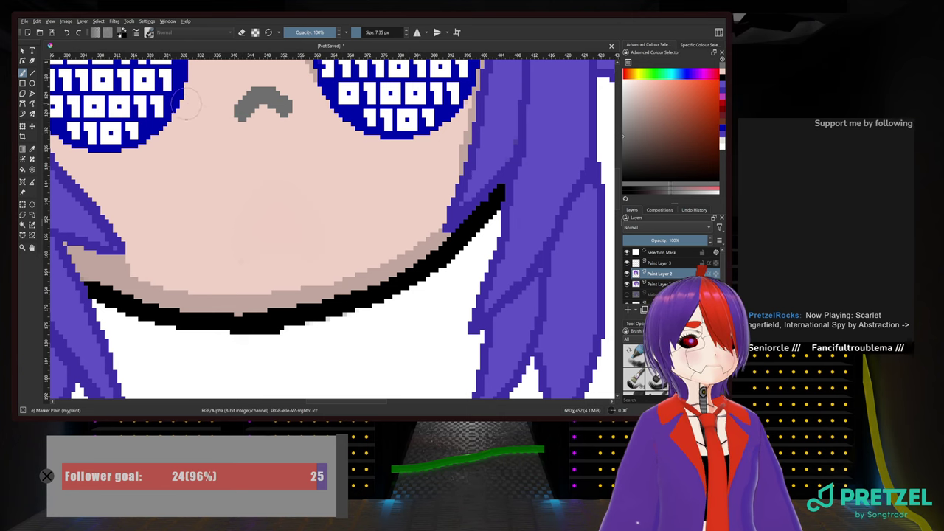
drag(255, 184, 313, 215)
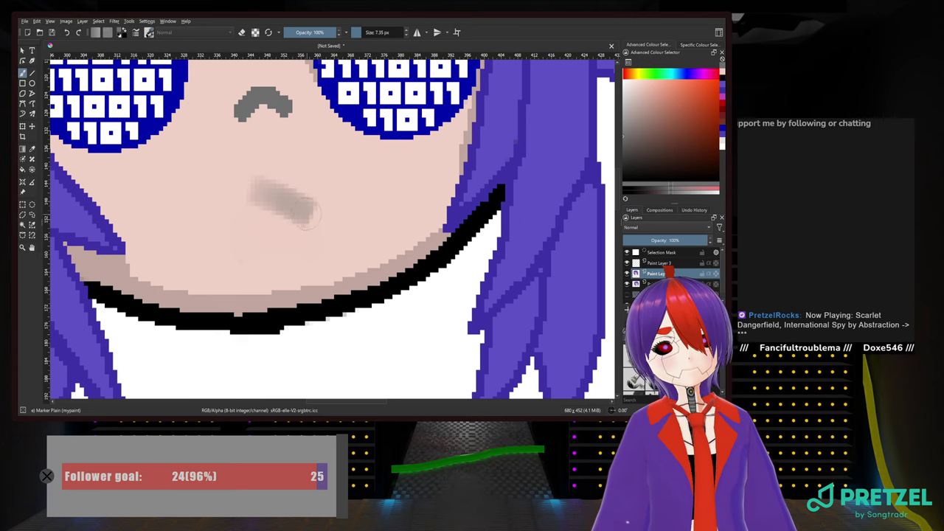
key(ctrl+z)
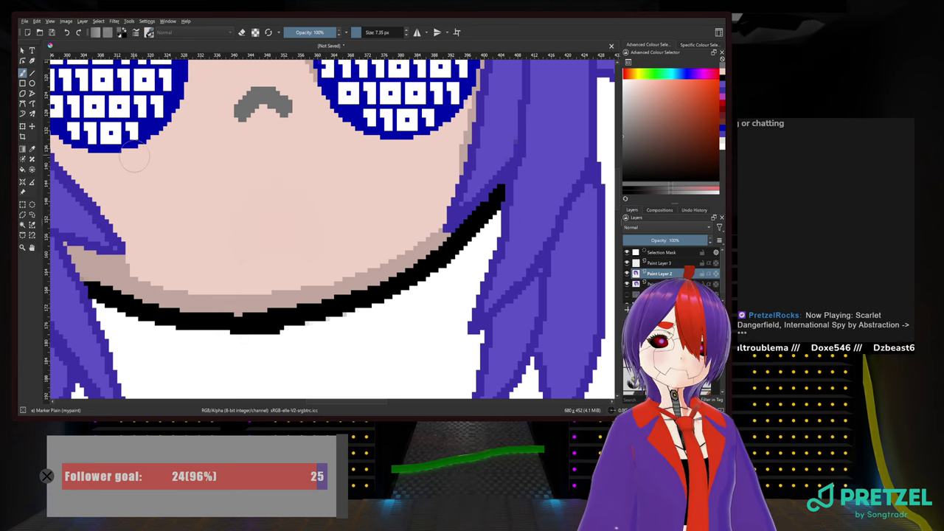
drag(182, 156, 337, 230)
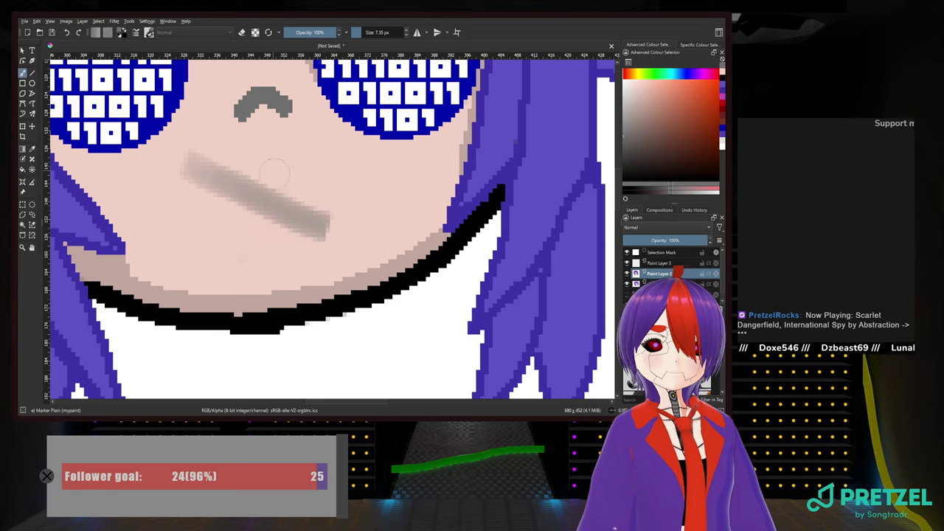
key(ctrl+z)
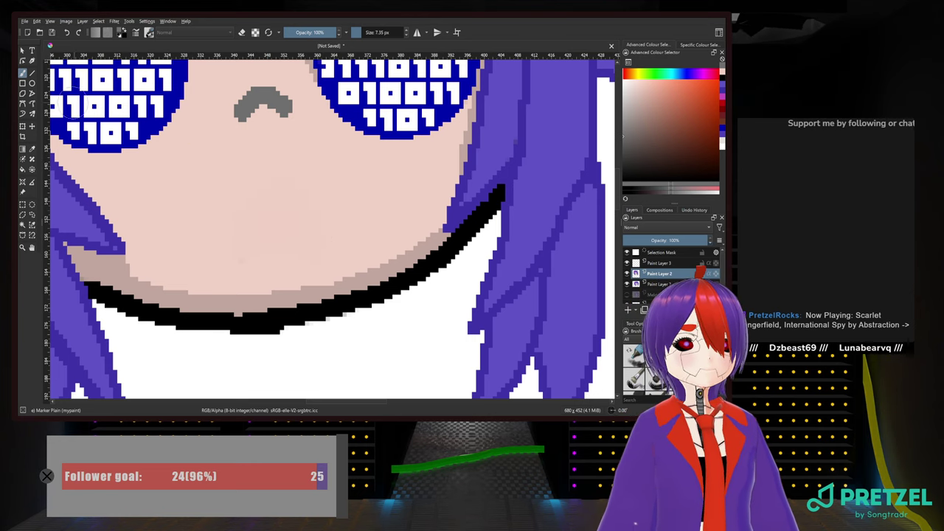
Switch to the Line tool, testing it with a thin slanted grey line, and set the marker brush size to 20 px
click(32, 73)
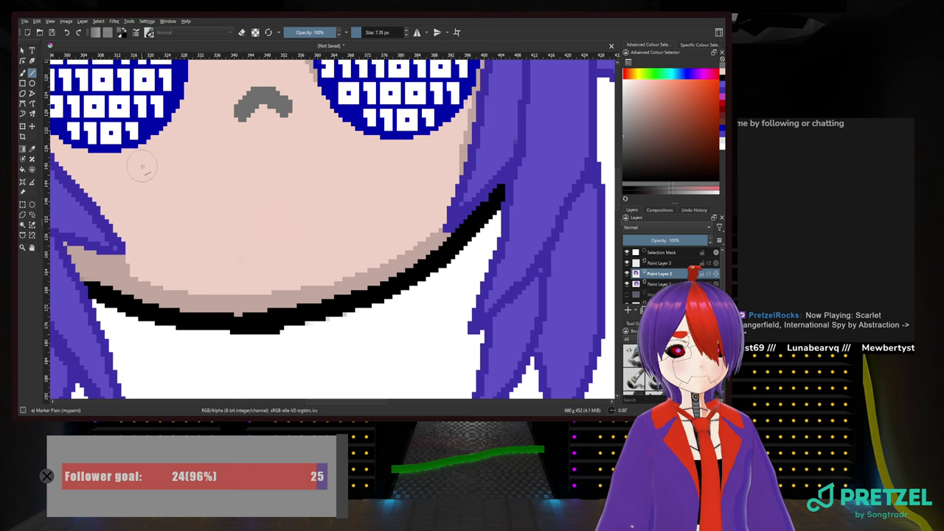
drag(159, 174, 391, 220)
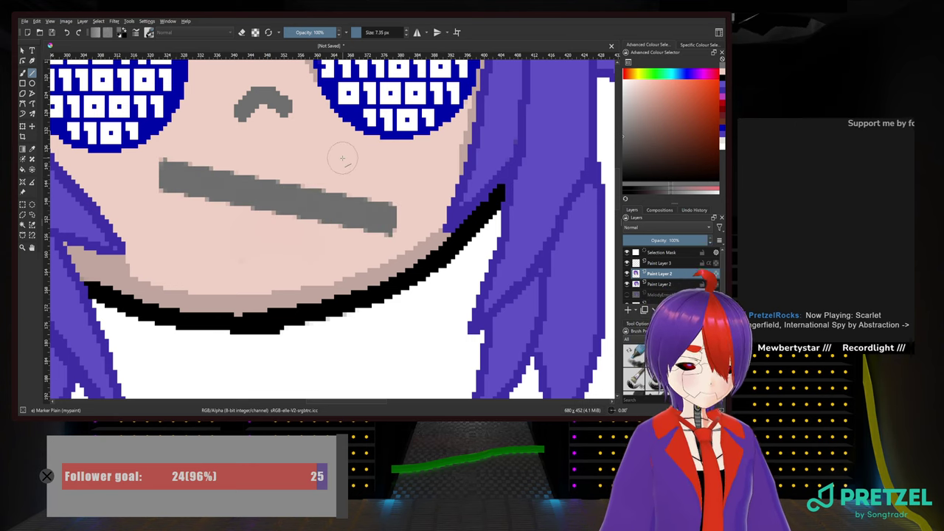
key(ctrl+z)
click(368, 32)
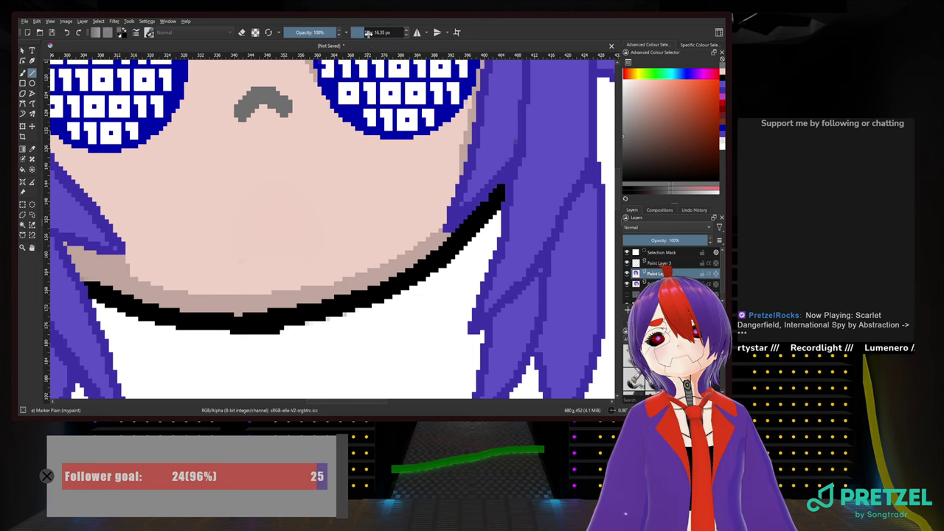
drag(368, 33, 366, 34)
text(20)
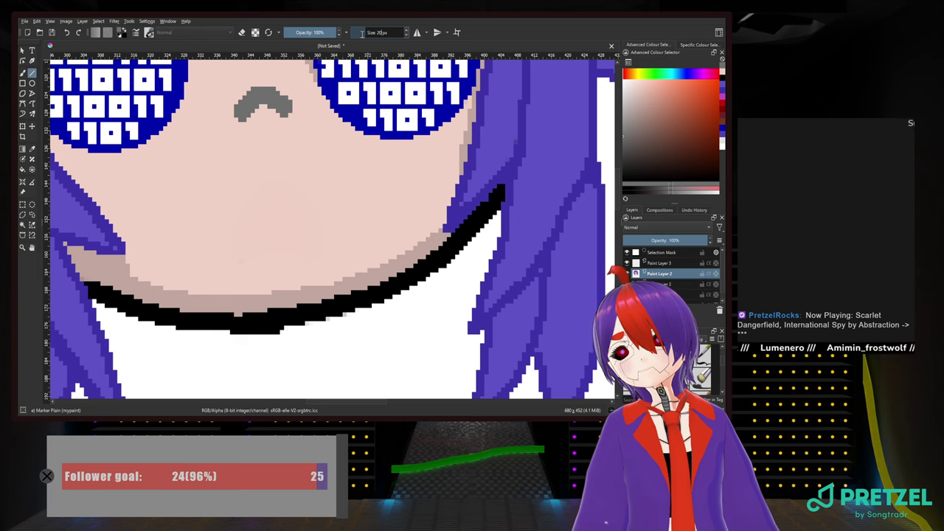
key(Return)
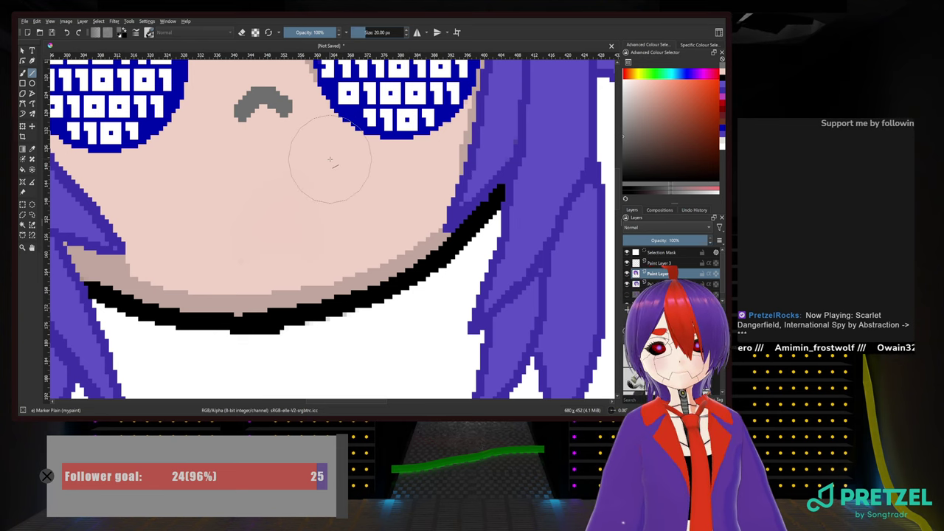
Try a thick straight grey band rising diagonally across the mouth area, undoing it once and redrawing it lower
drag(330, 159, 197, 209)
shift+click(196, 209)
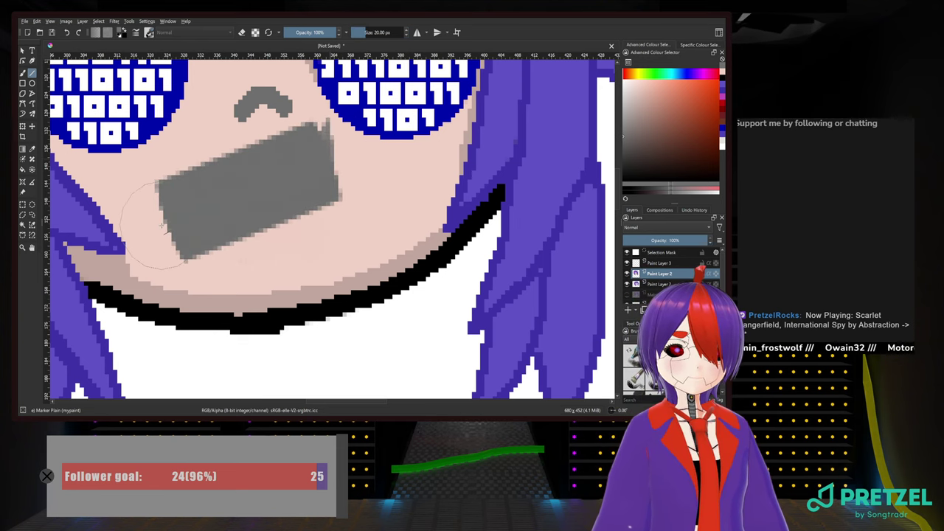
key(ctrl+z)
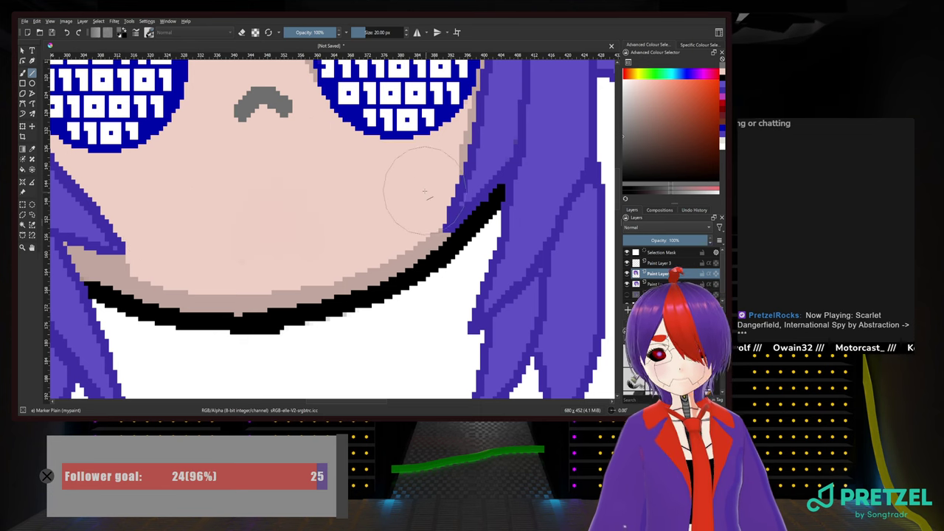
shift+click(169, 264)
drag(174, 265, 170, 264)
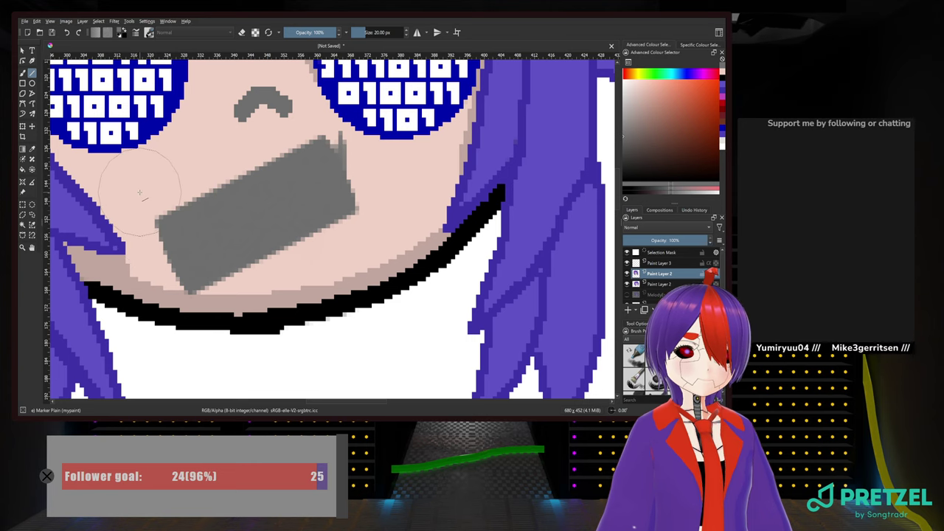
Try a second thick grey band crossing the diagonal one at several angles, and undo both bands
drag(390, 223, 403, 223)
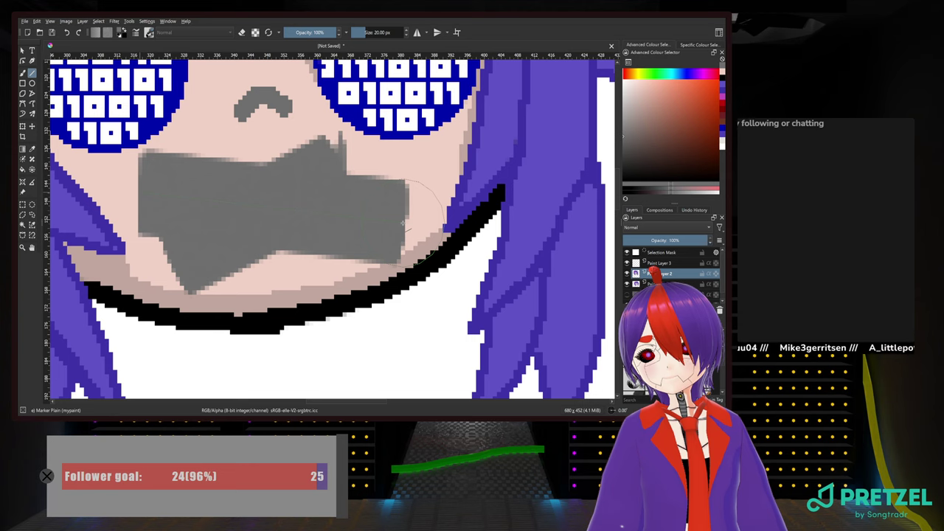
key(ctrl+shift+z)
key(ctrl+z)
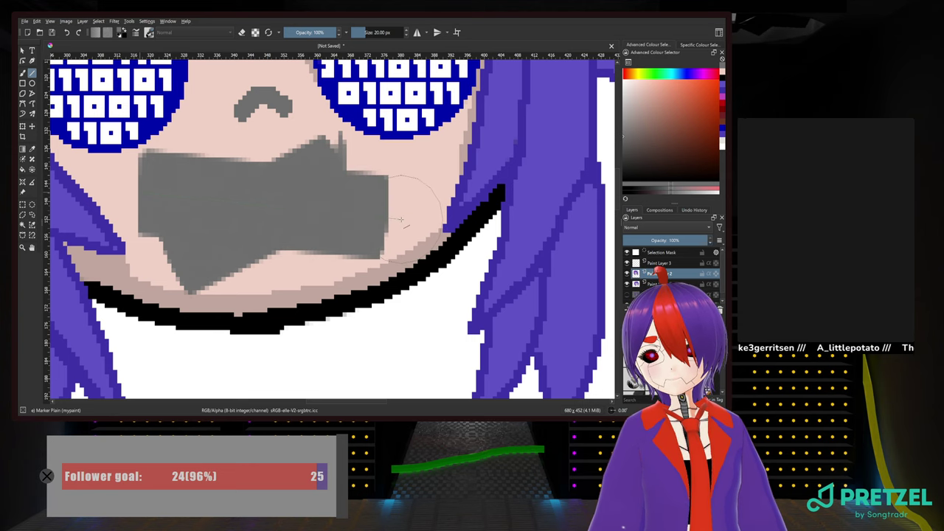
key(ctrl+shift+z)
key(ctrl+z)
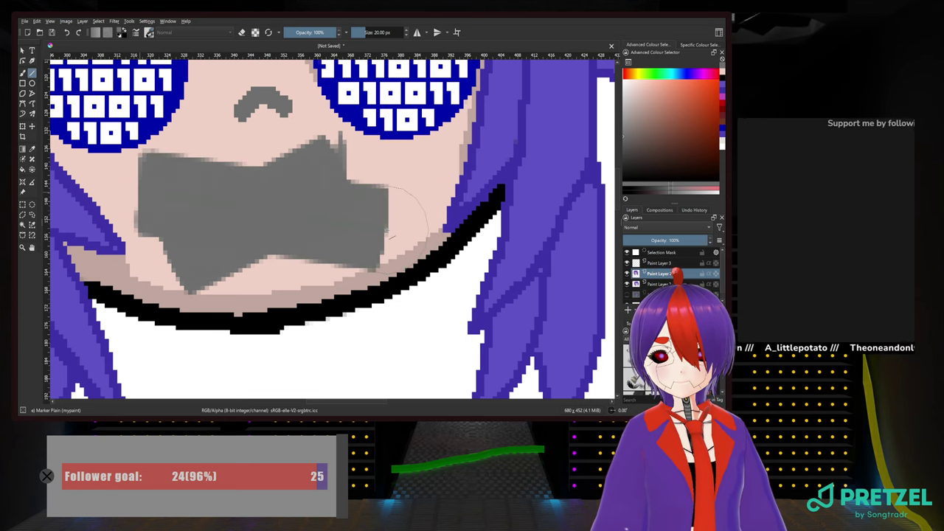
key(ctrl+shift+z)
key(ctrl+z)
key(ctrl+shift+z)
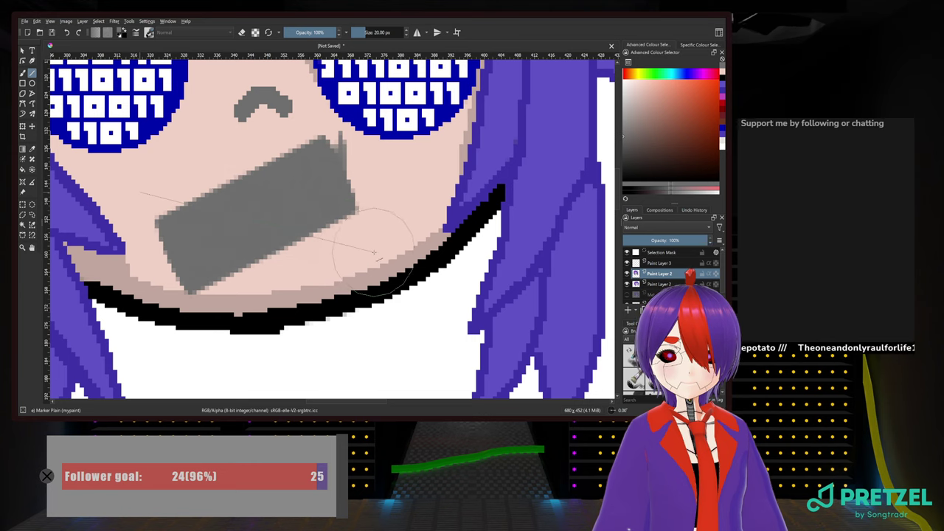
key(ctrl+z)
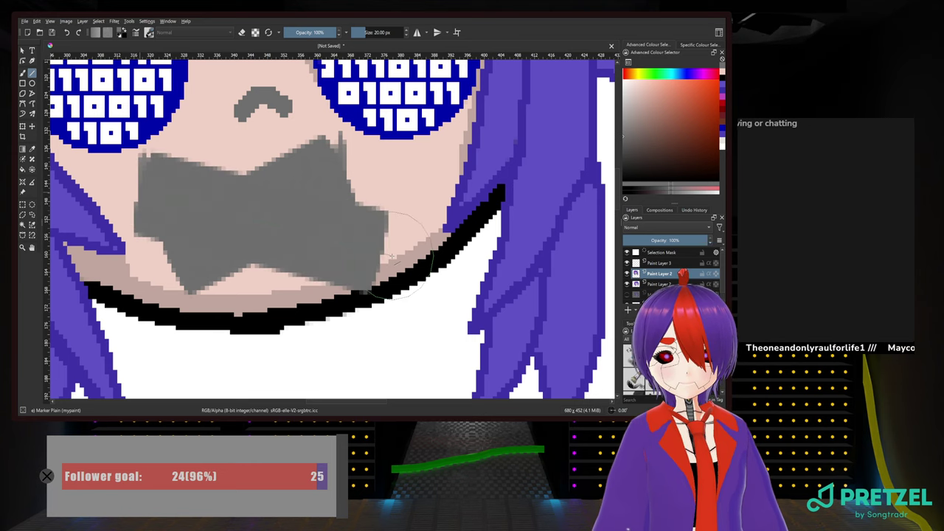
key(ctrl+shift+z)
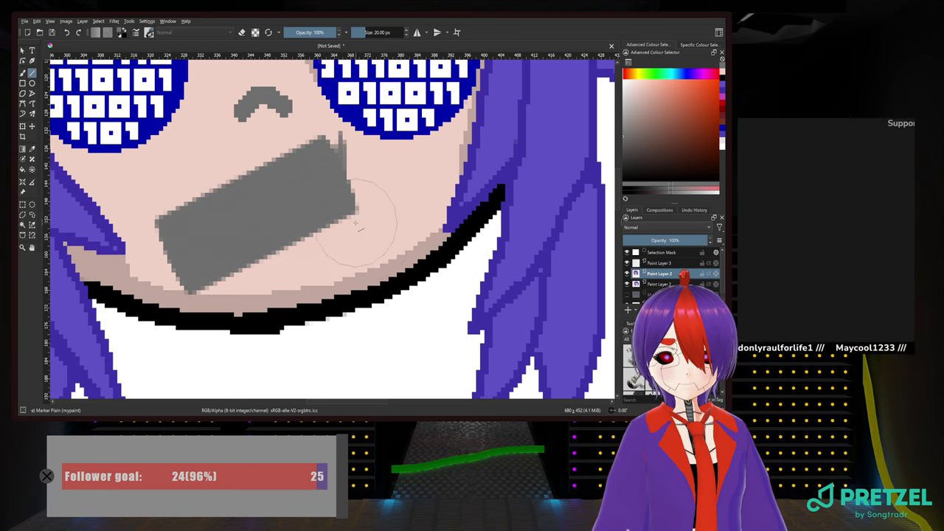
key(ctrl+z)
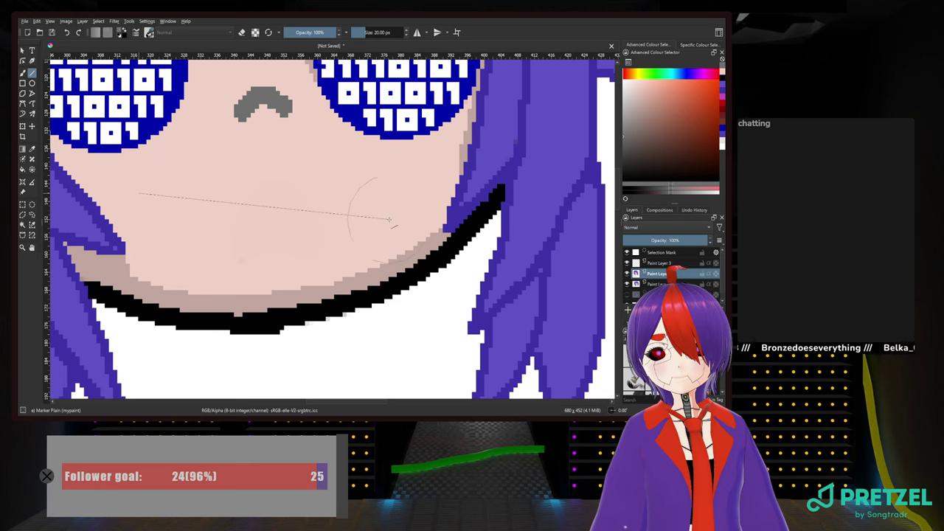
Redraw a thick grey band slanting slightly downward across the mouth area, and try crossing it with rising diagonal bands, undoing each
key(ctrl+z)
drag(401, 220, 401, 220)
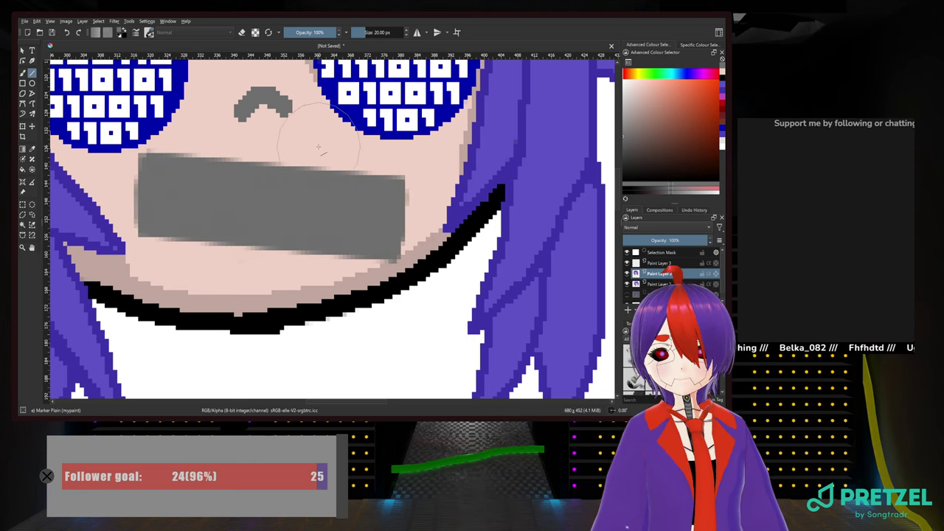
drag(215, 260, 205, 265)
key(ctrl+z)
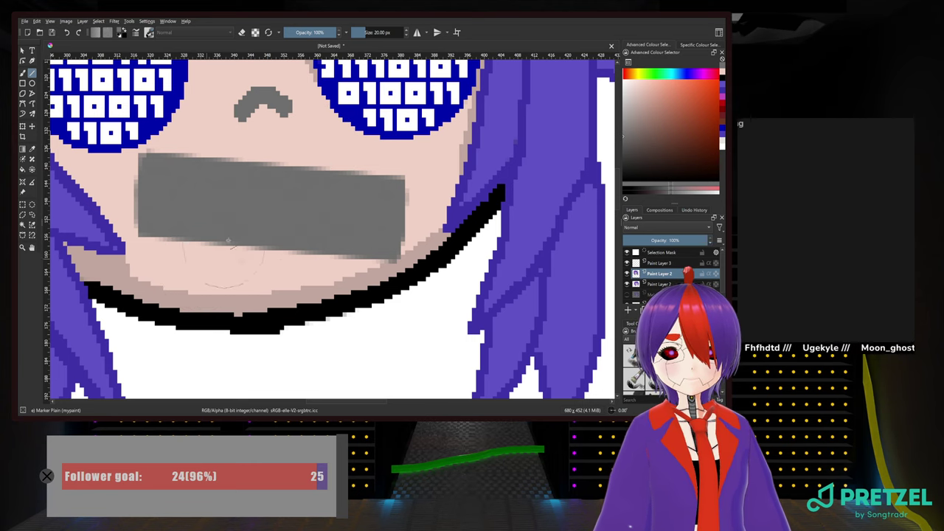
drag(325, 137, 161, 271)
key(ctrl+z)
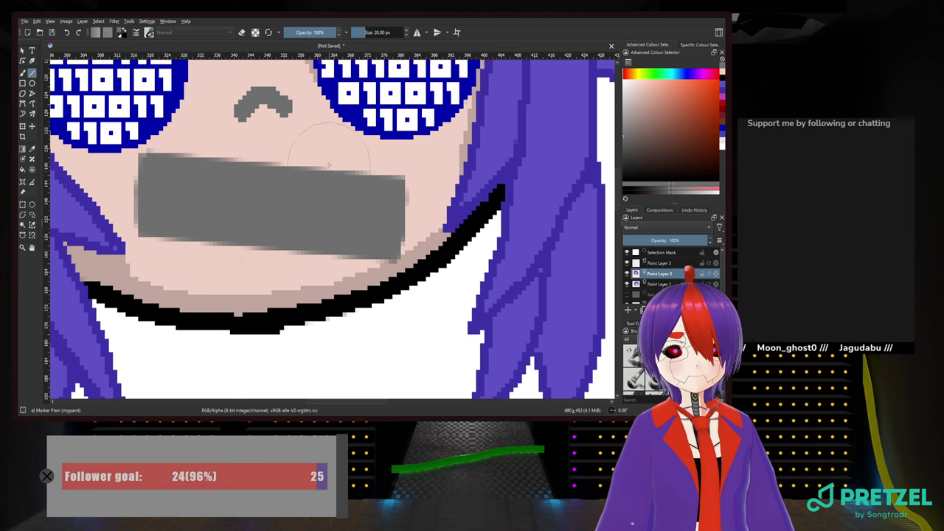
mouse_move(337, 149)
mouse_down()
mouse_move(216, 287)
mouse_move(179, 268)
mouse_up()
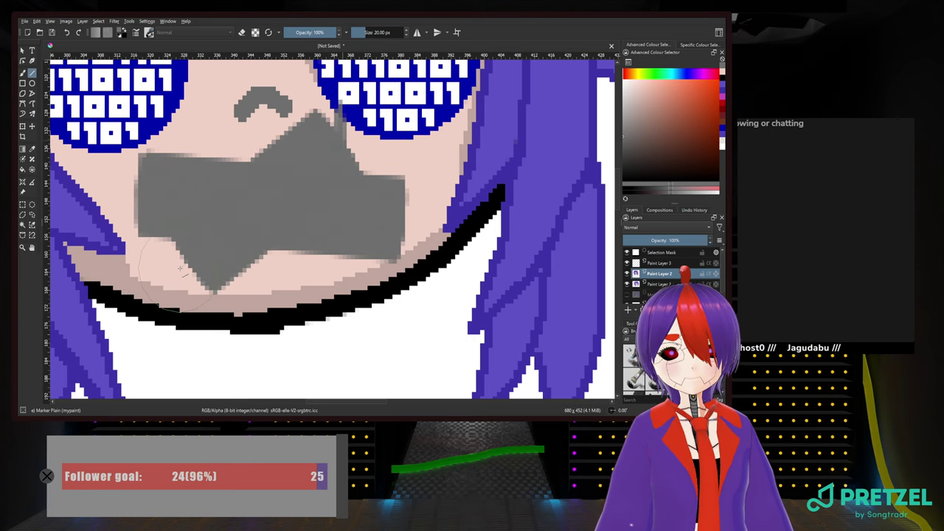
key(ctrl+z)
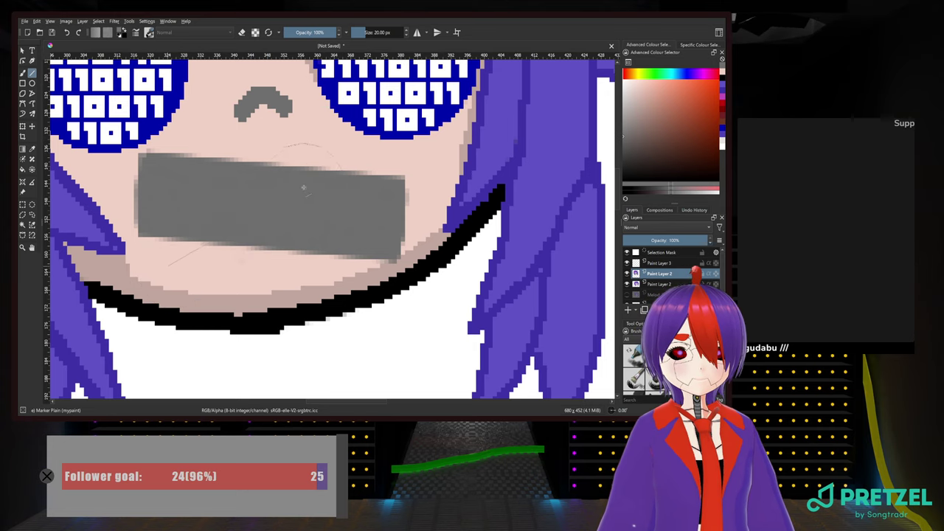
Compare the mouth area with and without a rising diagonal grey band, leave the band on, and check it on the whole head
key(ctrl+shift+z)
key(ctrl+z)
key(ctrl+shift+z)
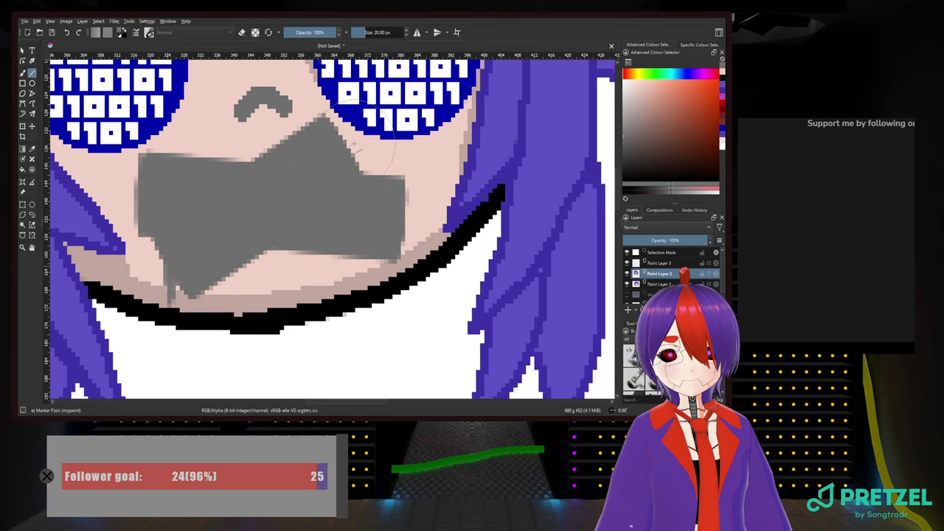
key(ctrl+z)
key(ctrl+shift+z)
key(ctrl+z)
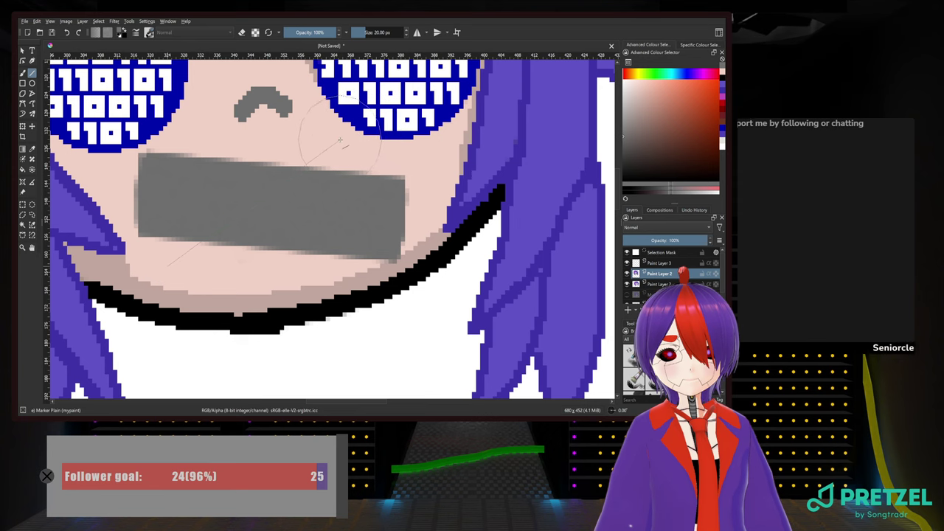
key(ctrl+shift+z)
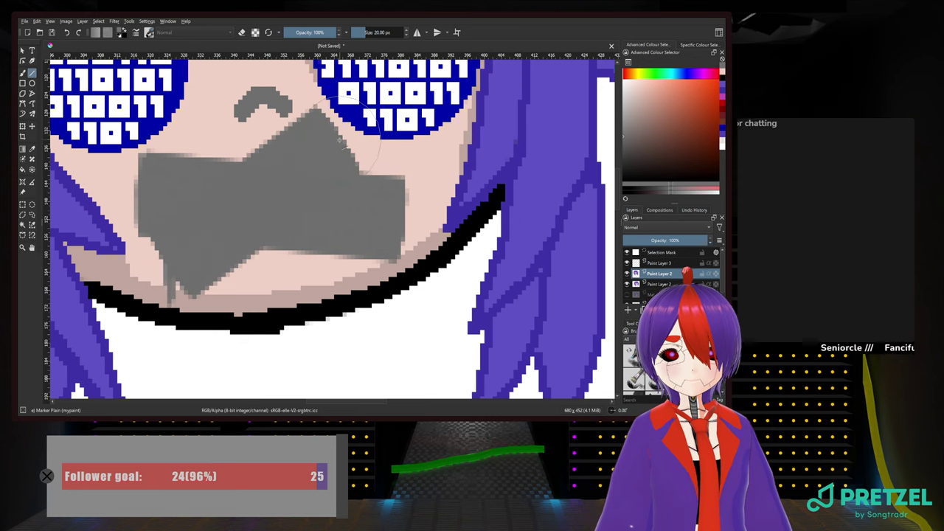
scroll(371, 312, down, 5)
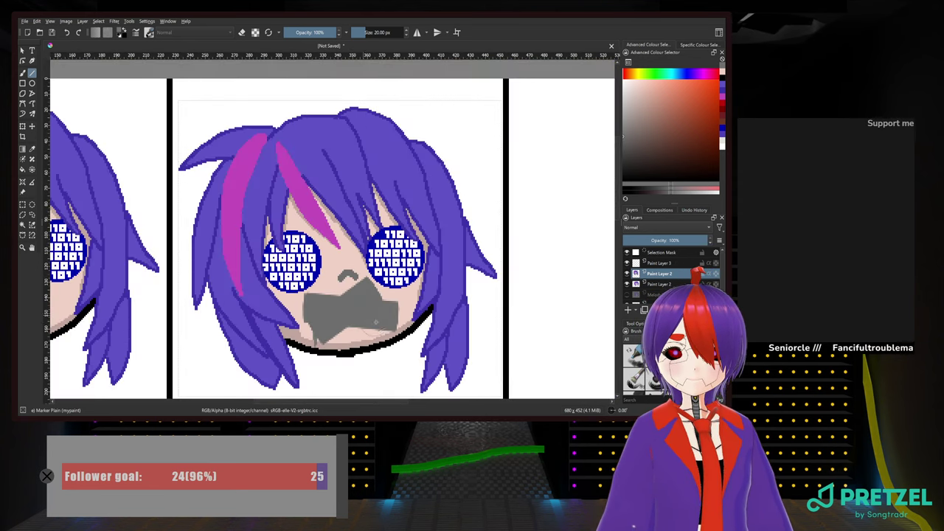
drag(423, 338, 361, 292)
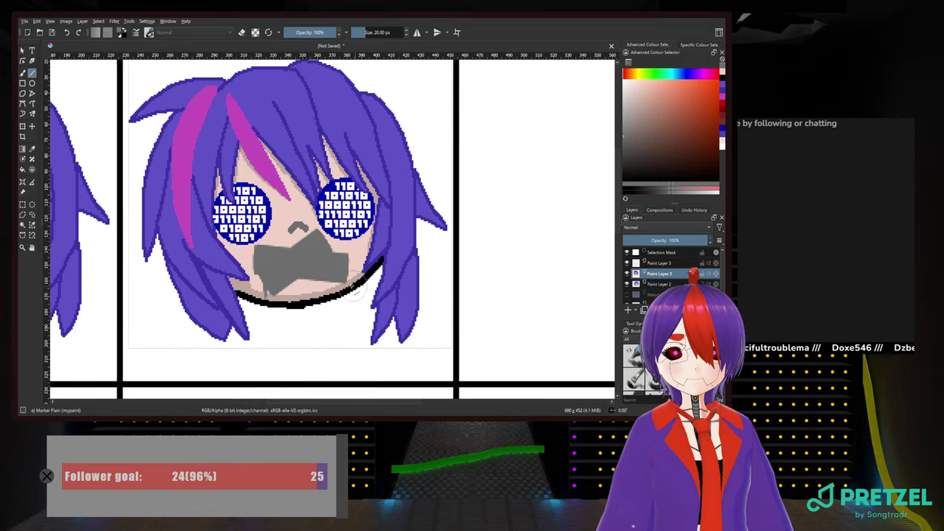
Set the paint colour to black and switch to the Freehand Brush with the Pixel Art preset at about 4 px
scroll(351, 290, up, 5)
mouse_move(224, 205)
mouse_down()
mouse_move(293, 221)
mouse_move(415, 219)
mouse_up()
right_click(416, 219)
click(412, 259)
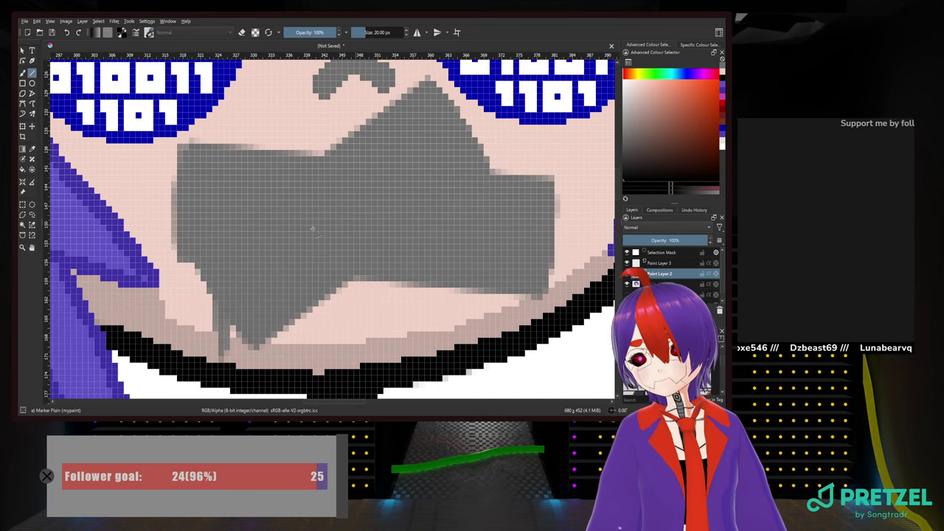
click(23, 72)
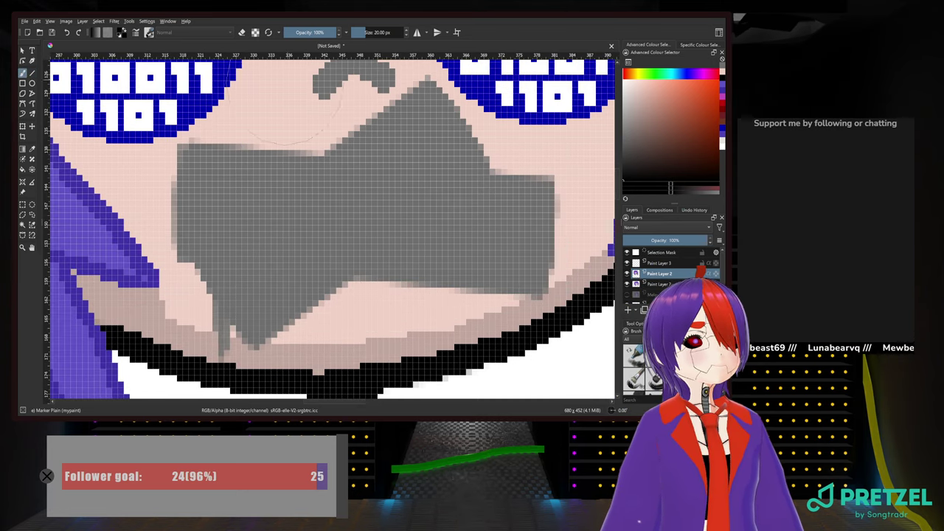
click(384, 34)
drag(387, 34, 385, 35)
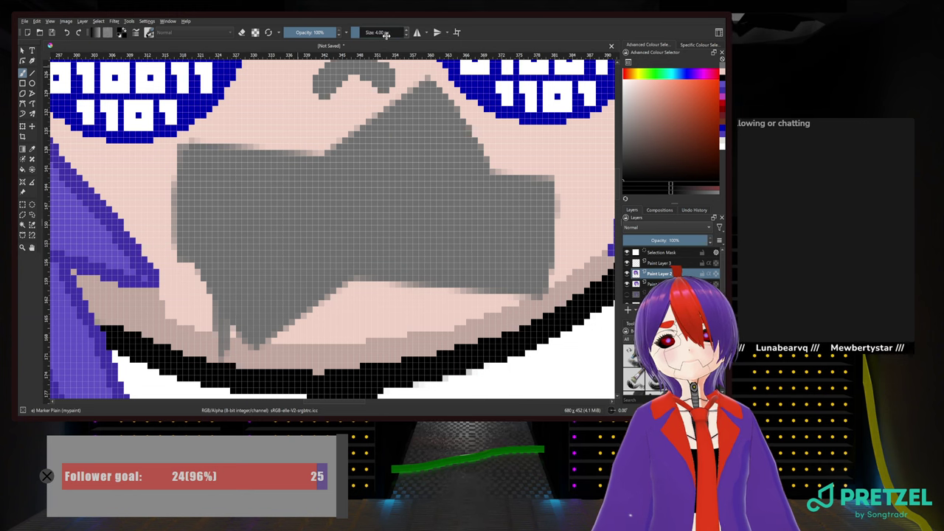
right_click(356, 190)
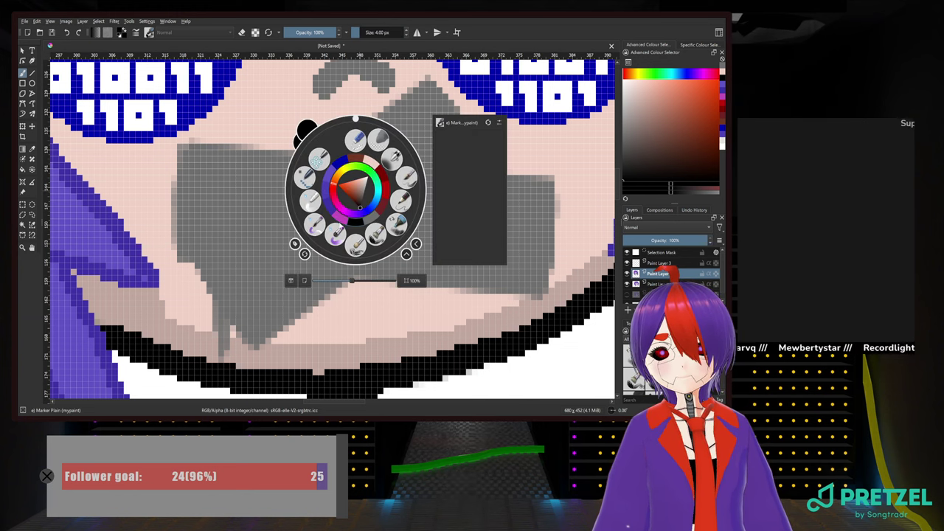
click(310, 197)
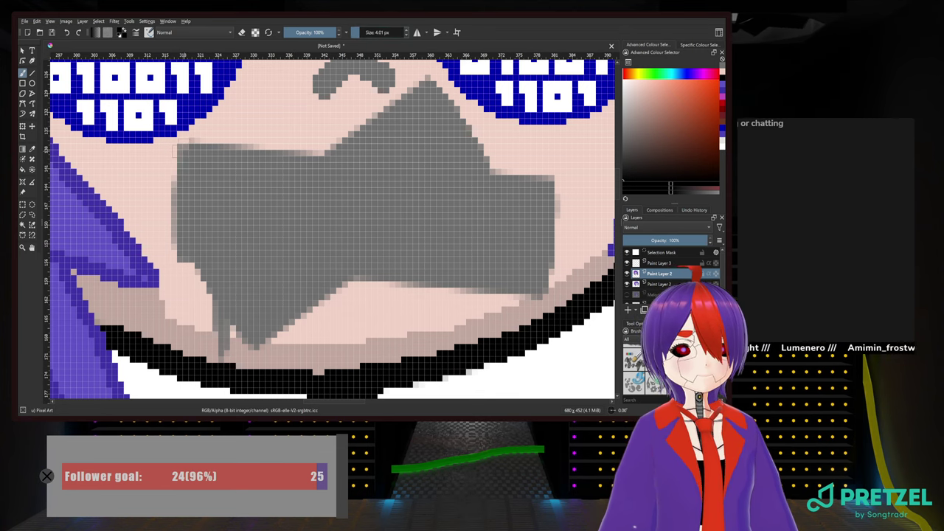
Outline the long grey band and both protruding corners of the crossing band in black, mostly with the Line tool
drag(177, 151, 177, 258)
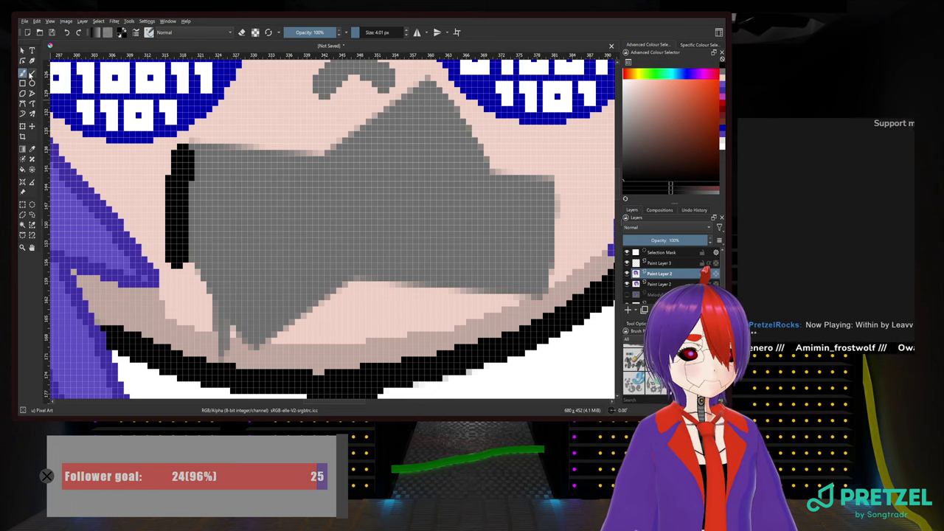
click(31, 74)
drag(177, 257, 544, 294)
drag(544, 294, 561, 183)
mouse_move(561, 182)
mouse_down()
mouse_move(181, 150)
mouse_move(560, 177)
mouse_up()
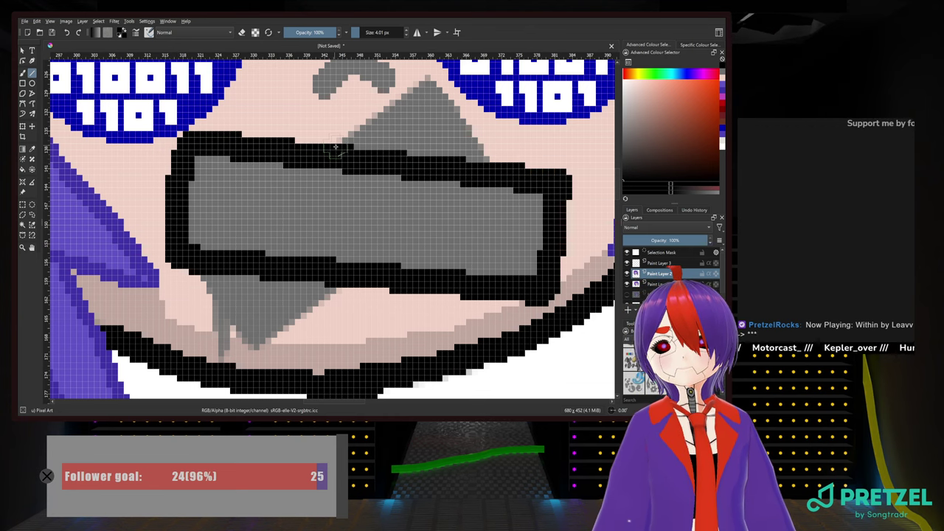
drag(429, 77, 492, 170)
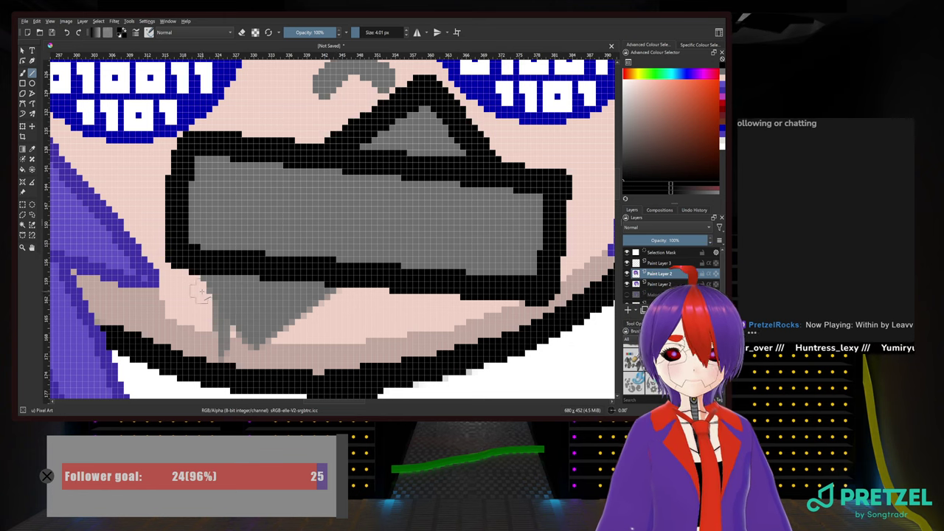
mouse_move(255, 347)
mouse_down()
mouse_move(358, 283)
mouse_move(344, 284)
mouse_up()
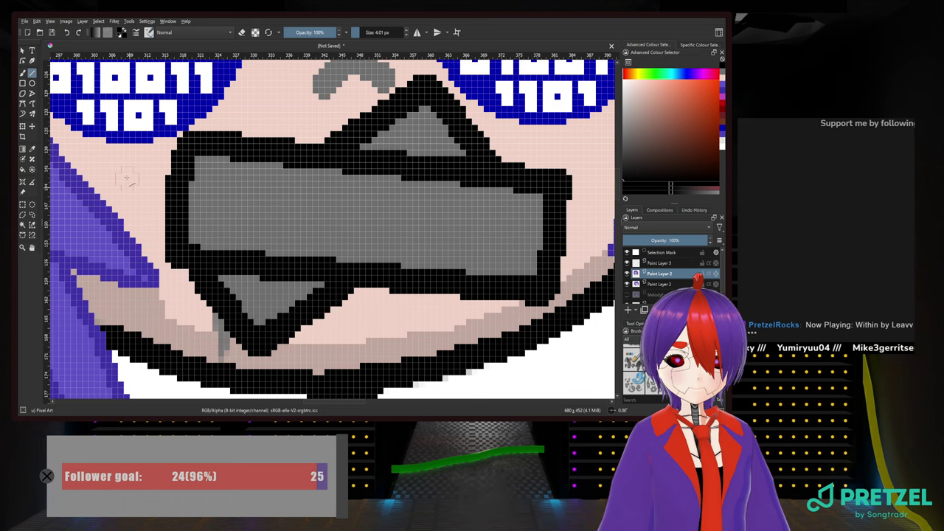
Try erasing the stray grey marks beside the lower corner of the crossing band with the freehand brush, and undo the erasure
click(22, 74)
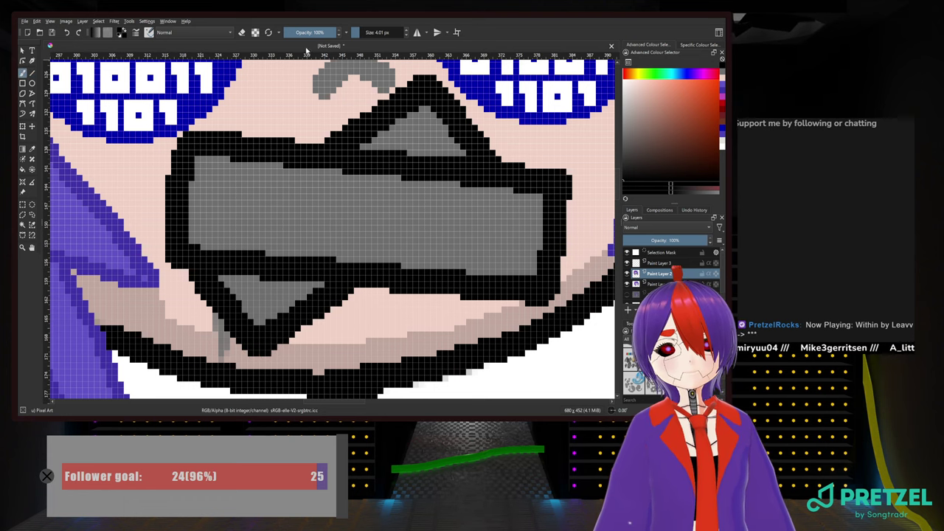
click(242, 33)
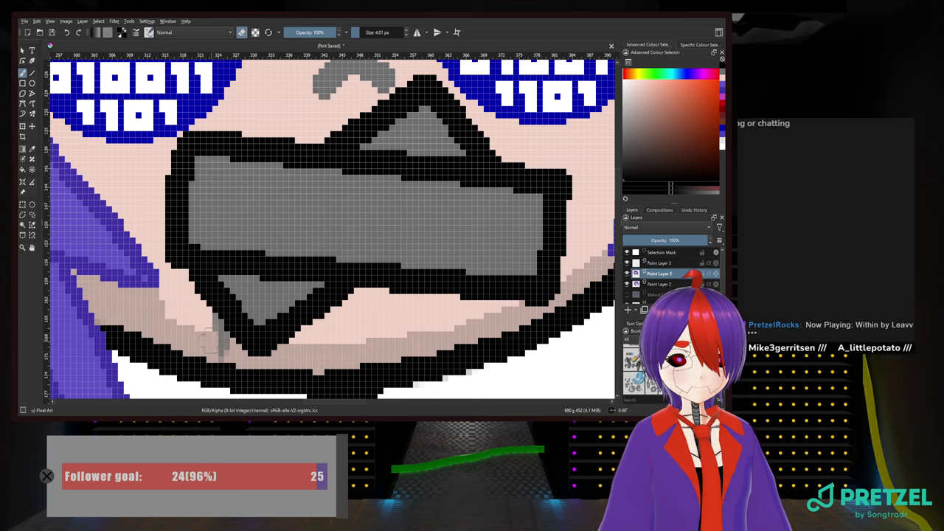
mouse_move(212, 335)
mouse_down()
mouse_move(226, 359)
mouse_move(210, 325)
mouse_up()
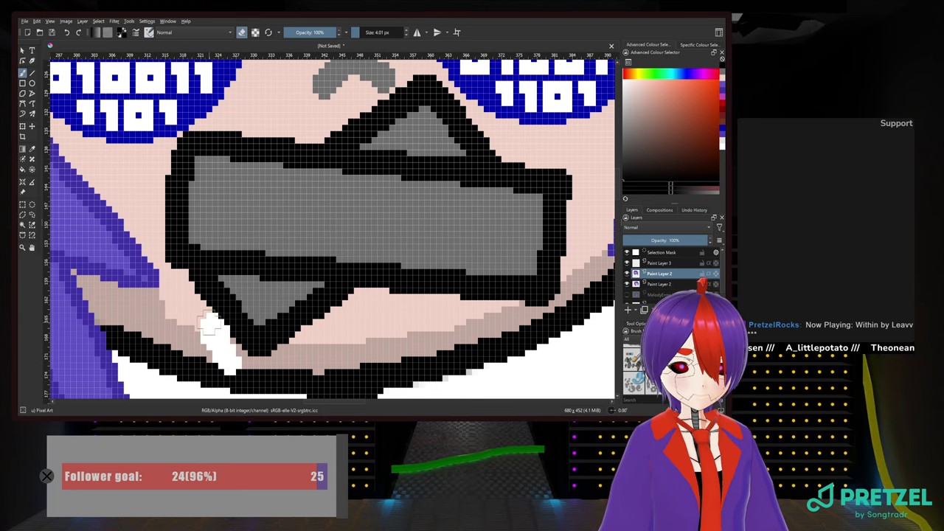
key(ctrl+z)
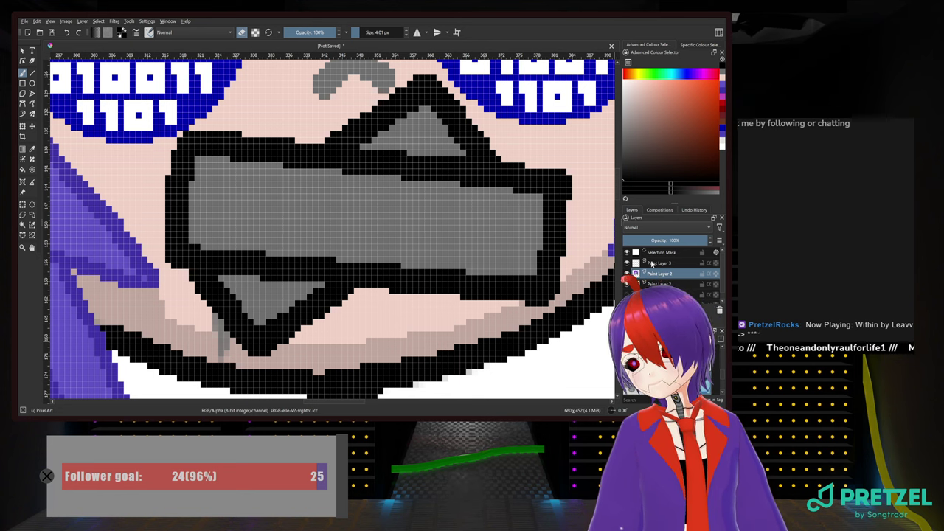
Undo the black outlines and both grey bands to clear the mouth area
key(ctrl+z)
key(ctrl+z)
key(ctrl+z)
key(ctrl+z)
key(ctrl+z)
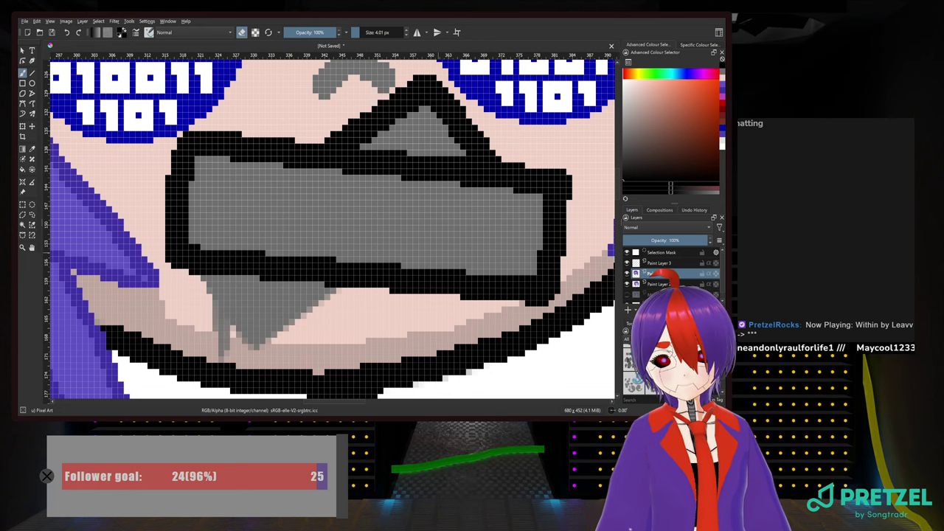
key(ctrl+z)
key(ctrl+z)
key(ctrl+z)
key(ctrl+z)
key(ctrl+z)
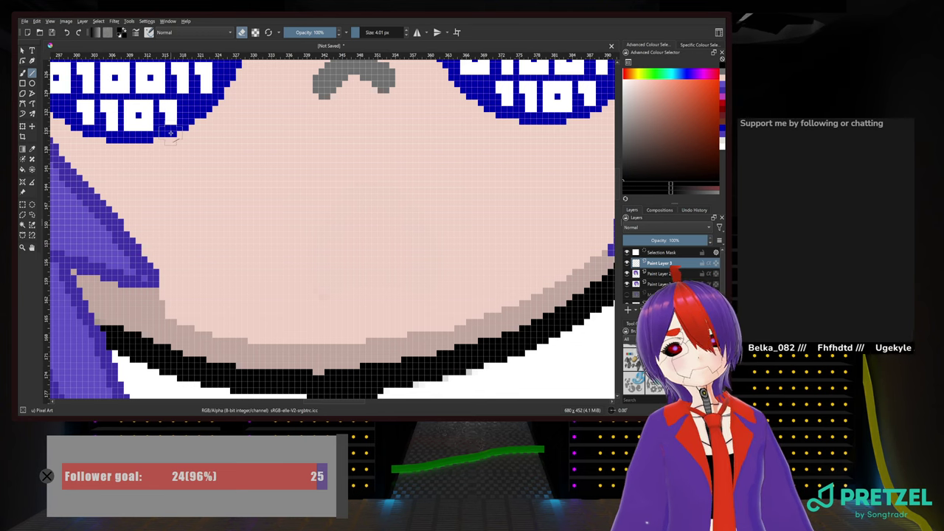
With the Line tool on Paint Layer 3, outline a downward-slanting band and the protruding corners of a second band crossing behind it in black
mouse_move(147, 217)
mouse_down()
mouse_move(432, 288)
mouse_move(526, 297)
mouse_up()
drag(526, 297, 548, 224)
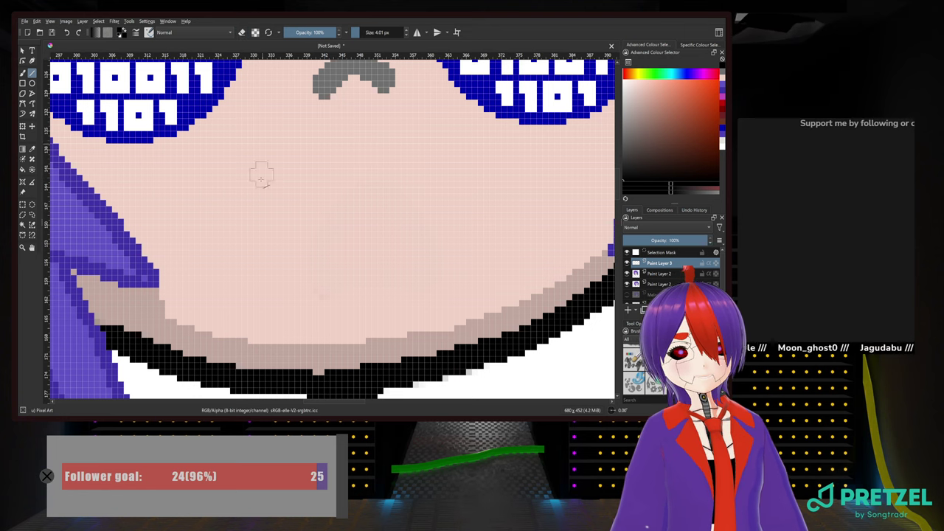
mouse_move(148, 225)
mouse_down()
mouse_move(189, 149)
mouse_move(495, 196)
mouse_move(538, 223)
mouse_move(512, 313)
mouse_move(158, 248)
mouse_move(146, 235)
mouse_up()
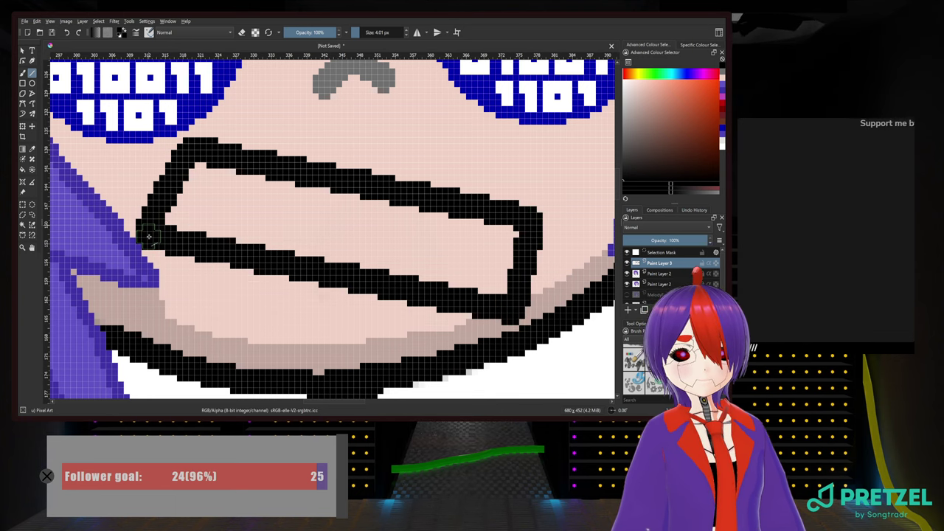
mouse_move(319, 164)
mouse_down()
mouse_move(427, 134)
mouse_move(458, 112)
mouse_move(447, 119)
mouse_move(515, 205)
mouse_up()
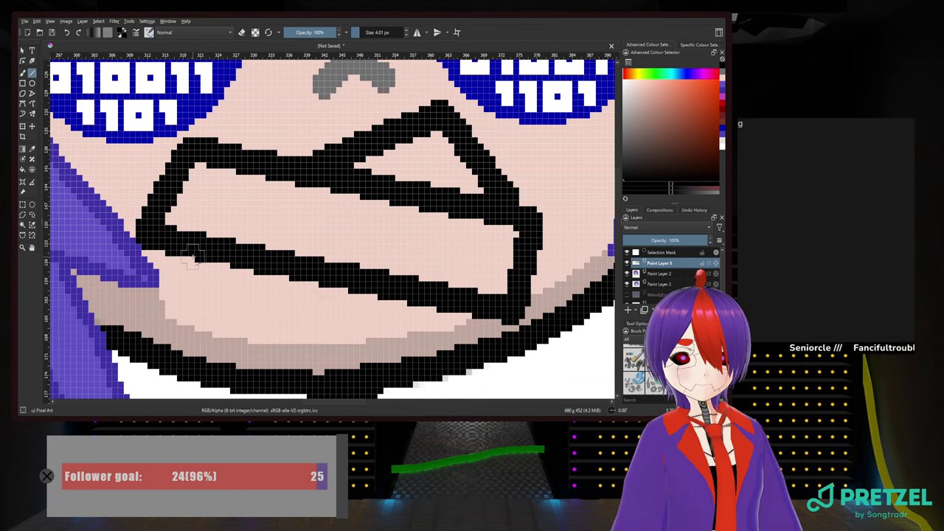
mouse_move(179, 258)
mouse_down()
mouse_move(201, 333)
mouse_move(347, 292)
mouse_move(336, 279)
mouse_up()
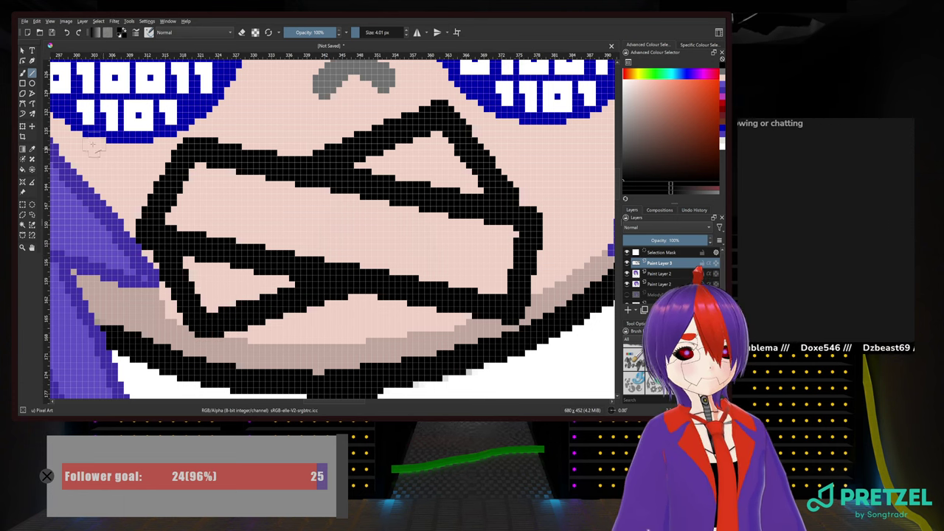
Fill the long downward-slanting band over the mouth with grey, covering its interior with 4 px straight strokes inside the black outline
click(22, 72)
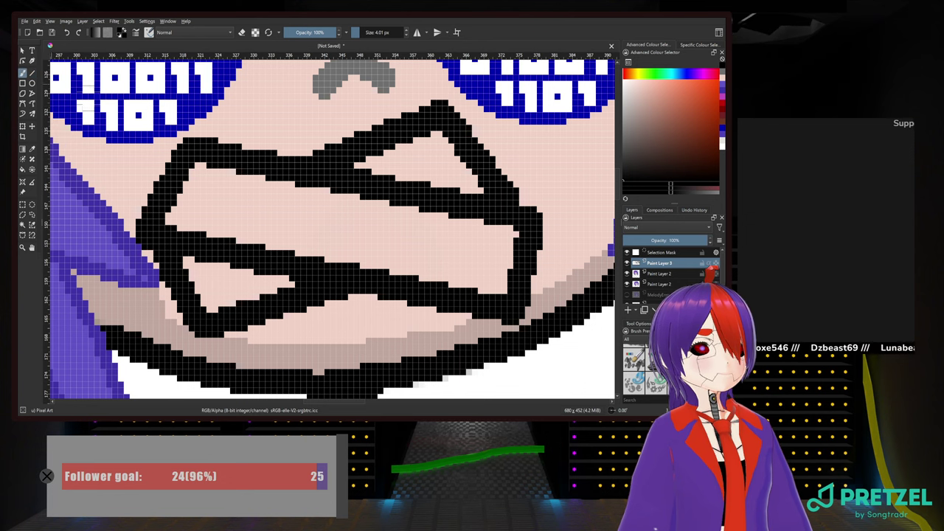
right_click(320, 193)
right_click(330, 199)
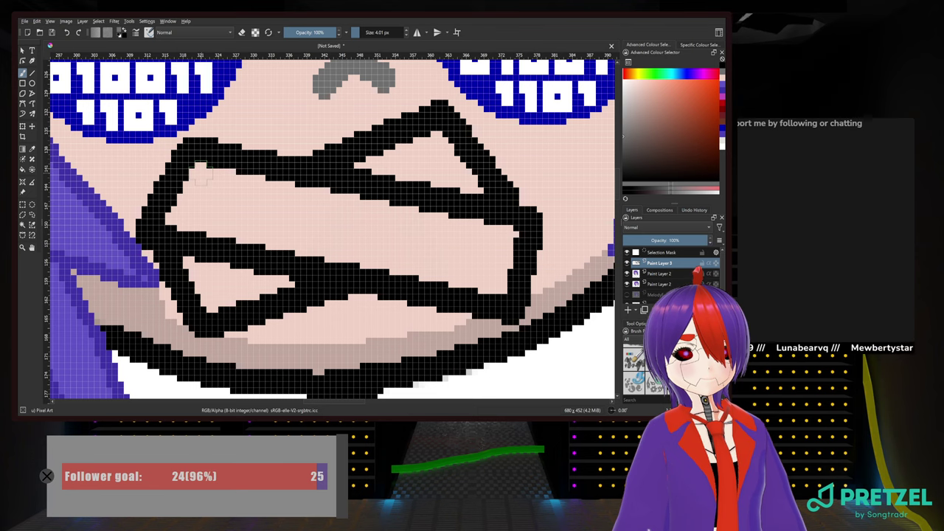
drag(196, 167, 232, 185)
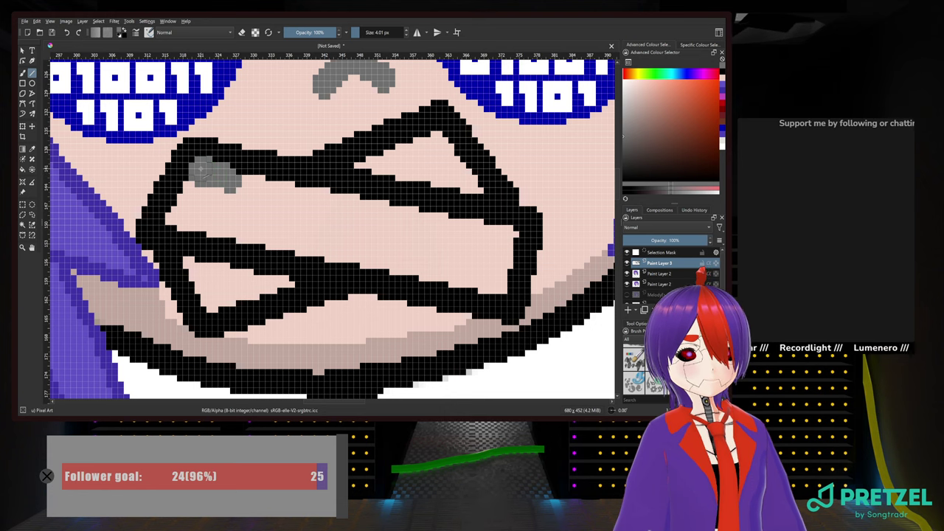
shift+click(515, 234)
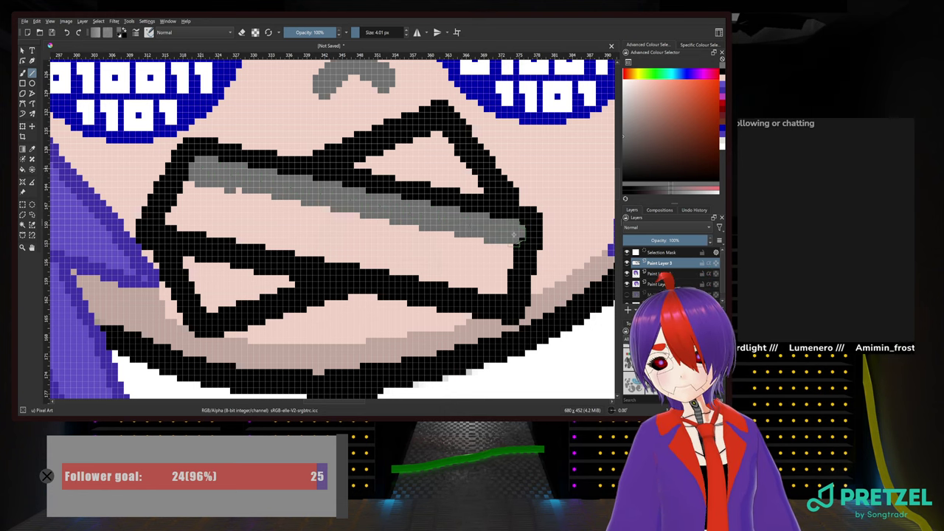
shift+click(509, 295)
drag(508, 293, 507, 295)
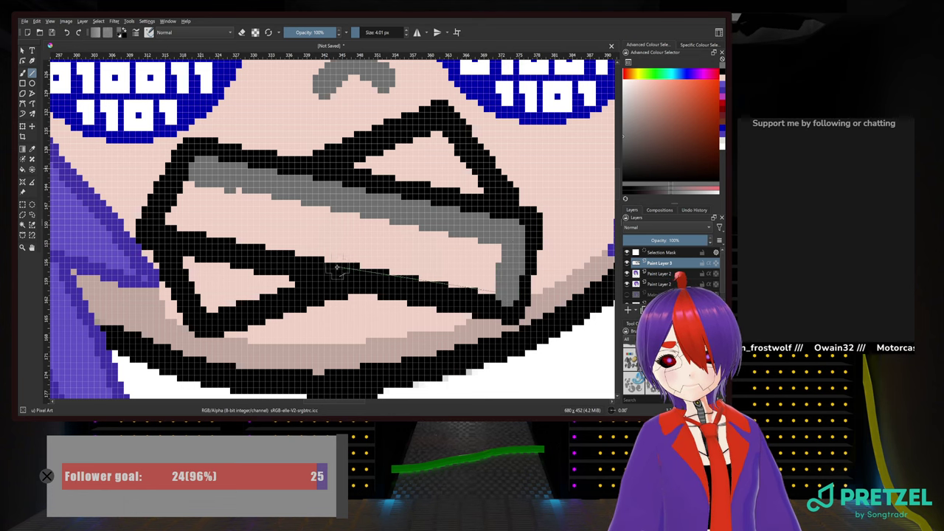
shift+click(166, 226)
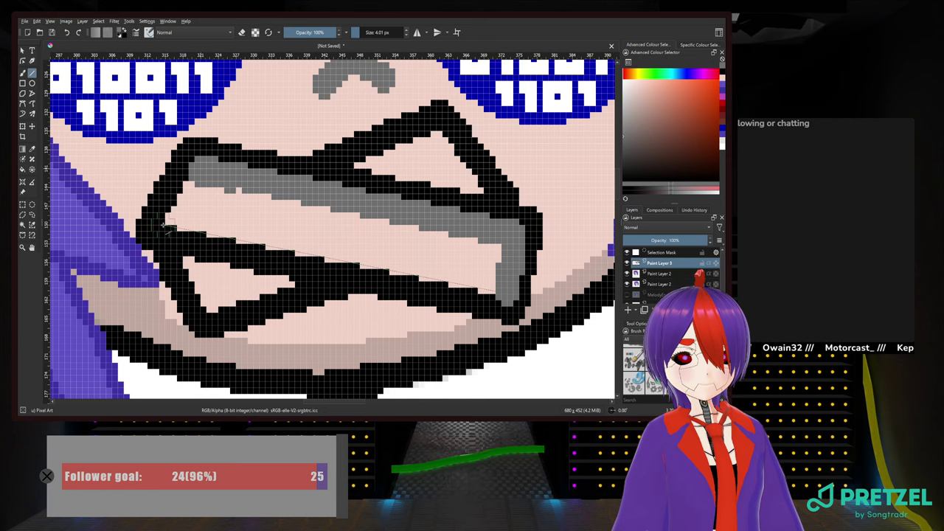
shift+click(194, 175)
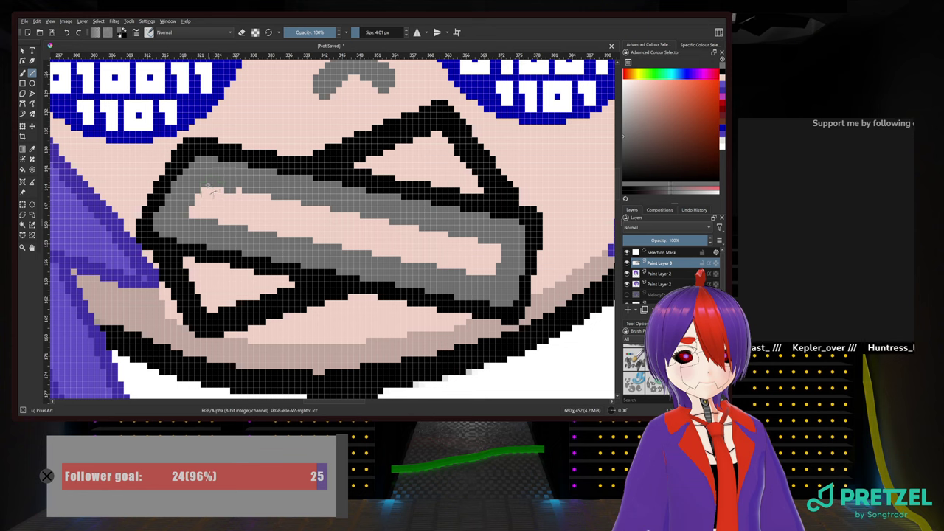
shift+click(501, 248)
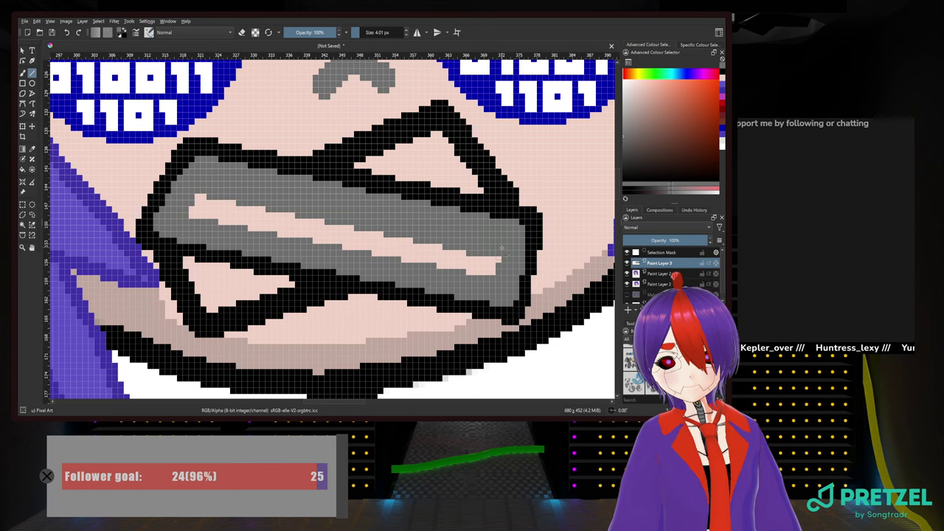
shift+click(192, 220)
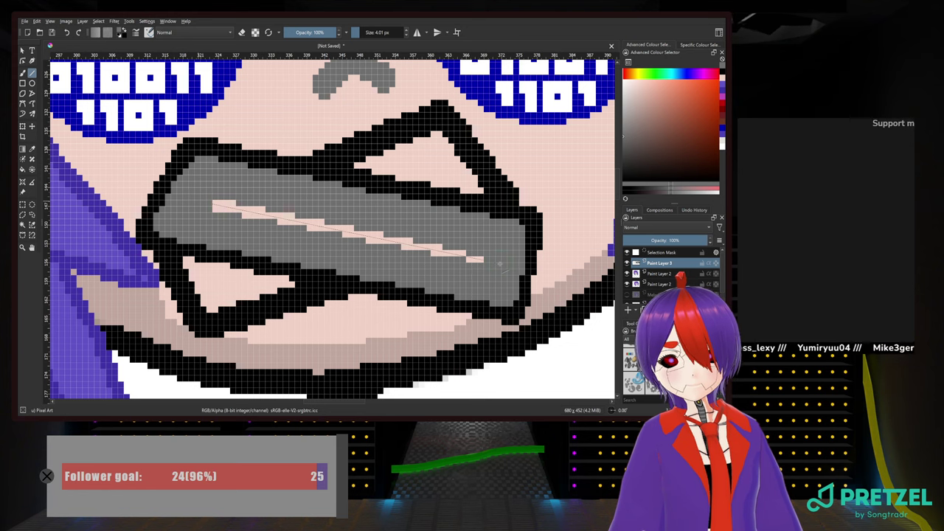
shift+click(481, 267)
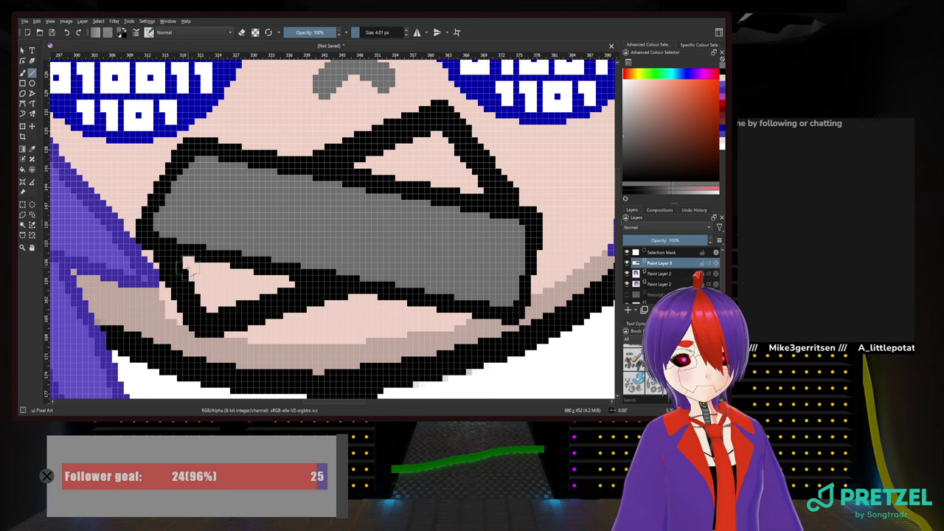
Fill both protruding corners of the crossing band with the same grey, the lower one first
drag(186, 264, 210, 314)
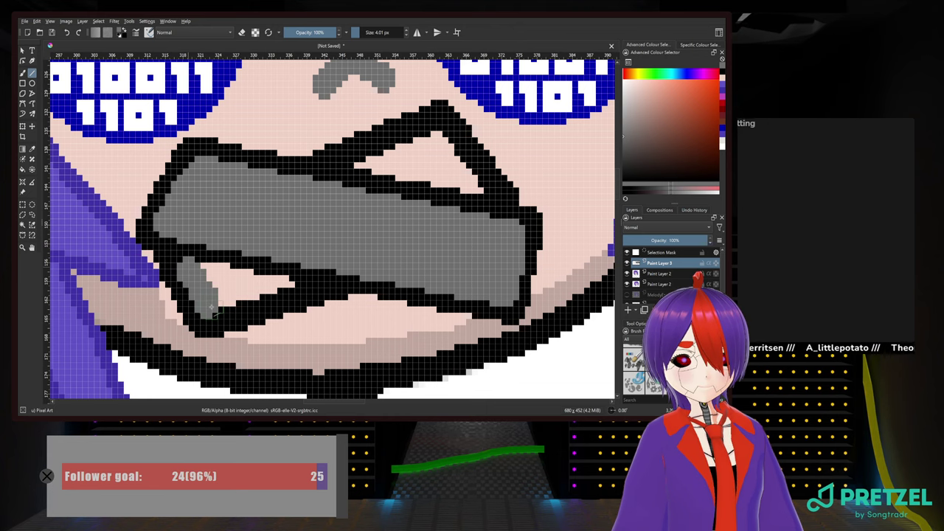
shift+click(286, 287)
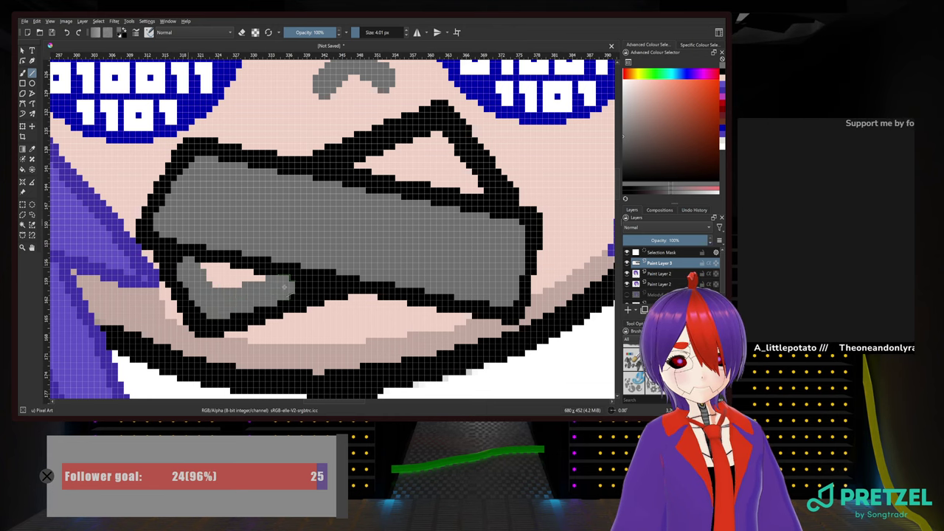
shift+click(188, 272)
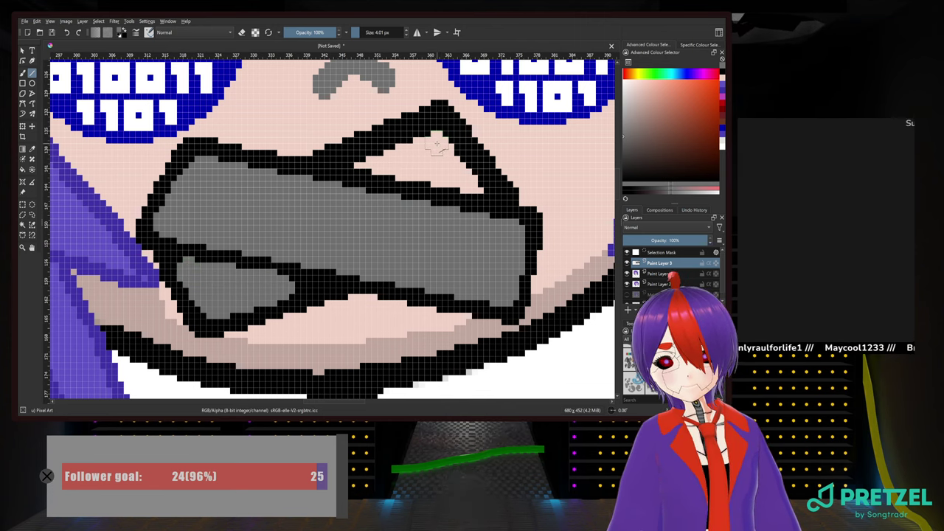
mouse_move(461, 173)
mouse_down()
mouse_move(478, 183)
mouse_move(465, 183)
mouse_up()
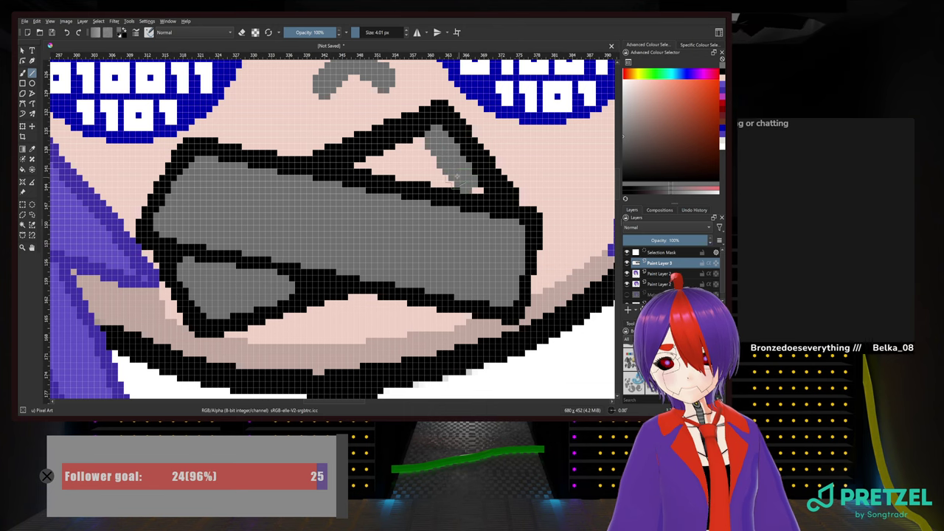
mouse_move(440, 175)
mouse_down()
mouse_move(391, 169)
mouse_move(401, 168)
mouse_up()
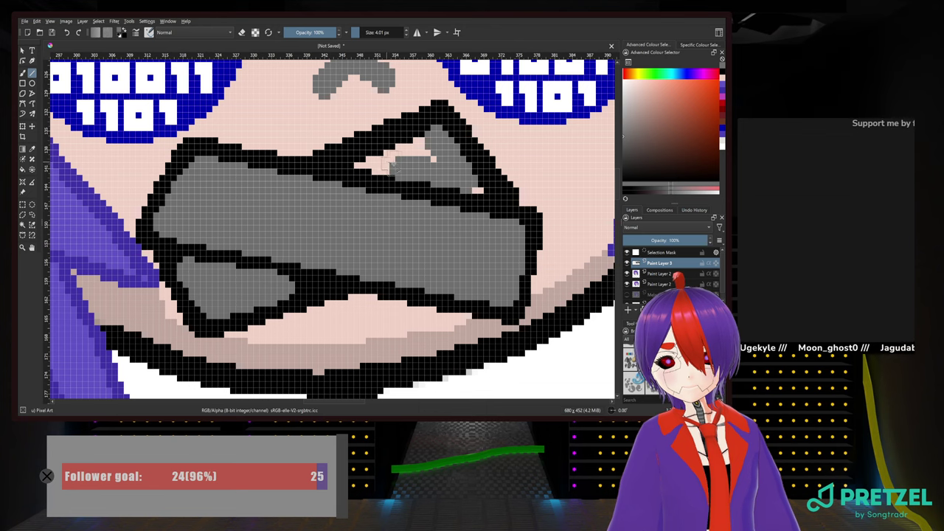
mouse_move(427, 159)
mouse_down()
mouse_move(418, 152)
mouse_move(358, 164)
mouse_up()
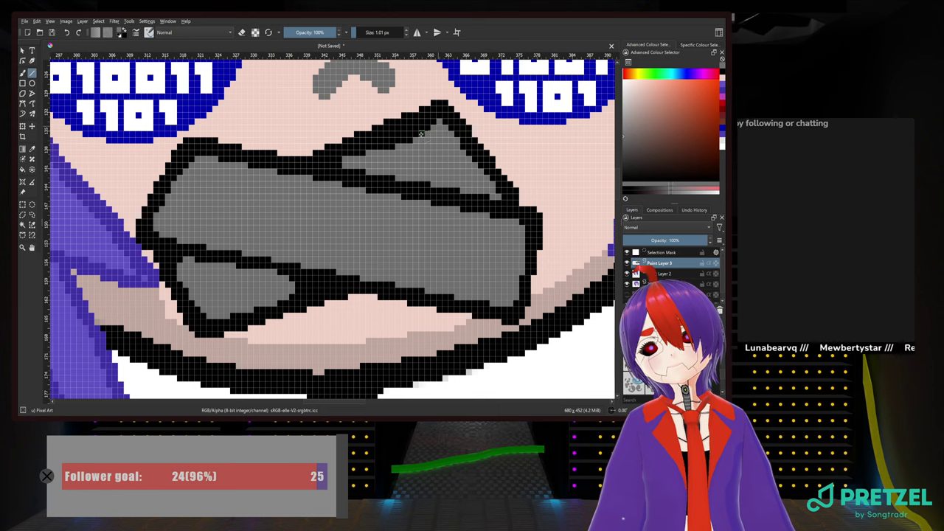
Thin the black outlines around the crossing band's two corners by drawing 1 px grey lines along their inner edges
drag(421, 133, 367, 154)
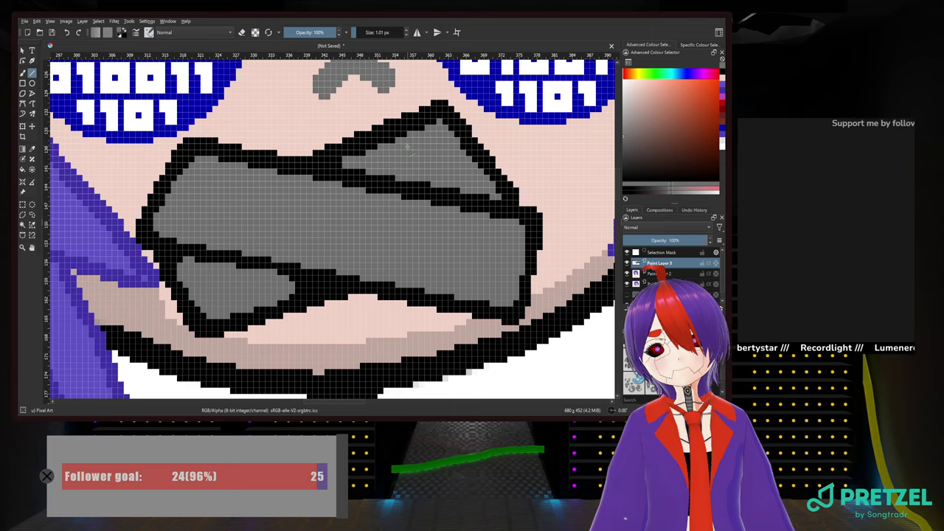
scroll(407, 147, down, 3)
scroll(402, 154, down, 3)
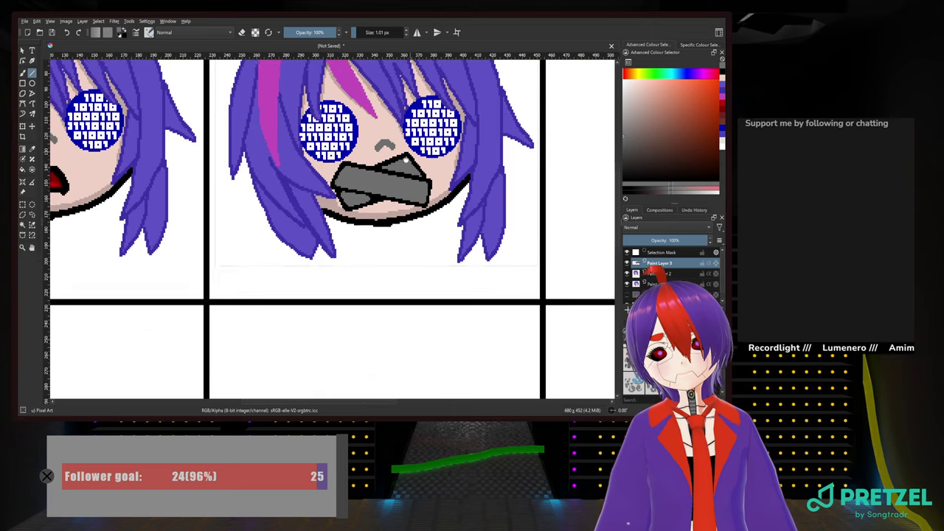
scroll(381, 288, up, 3)
scroll(381, 288, up, 4)
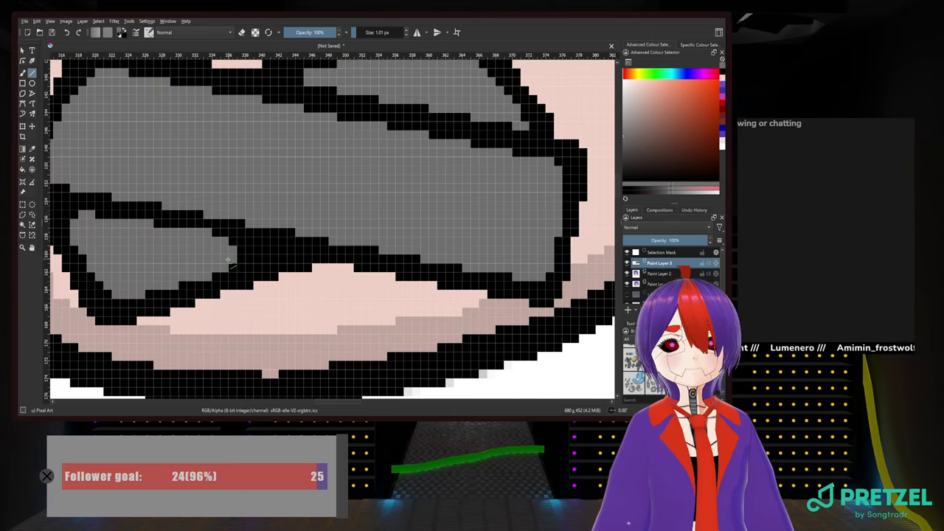
drag(245, 256, 267, 251)
drag(262, 251, 211, 238)
scroll(219, 247, down, 3)
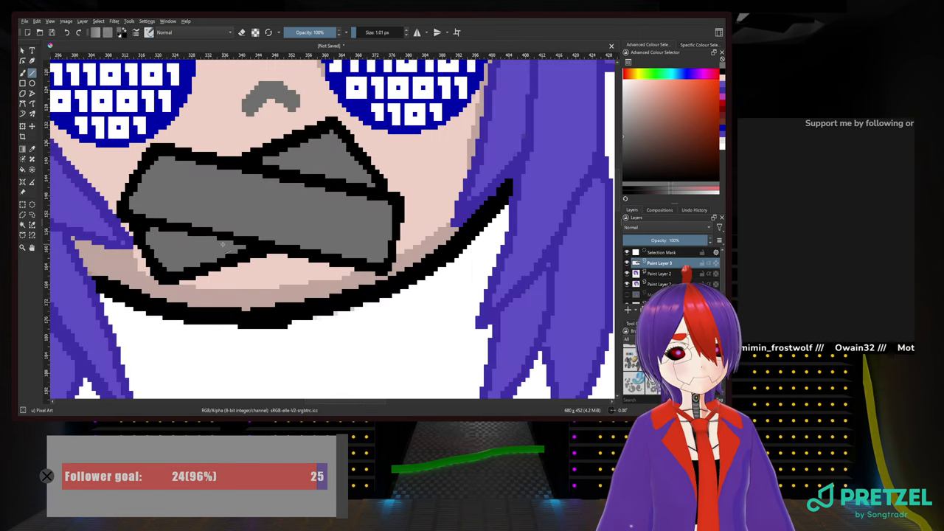
scroll(207, 256, up, 3)
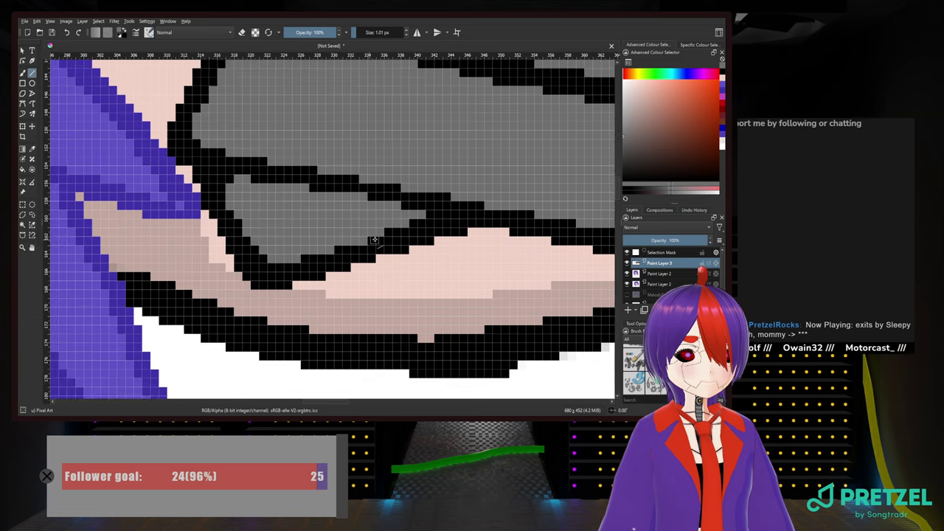
drag(235, 210, 267, 267)
drag(270, 268, 321, 249)
scroll(320, 248, down, 3)
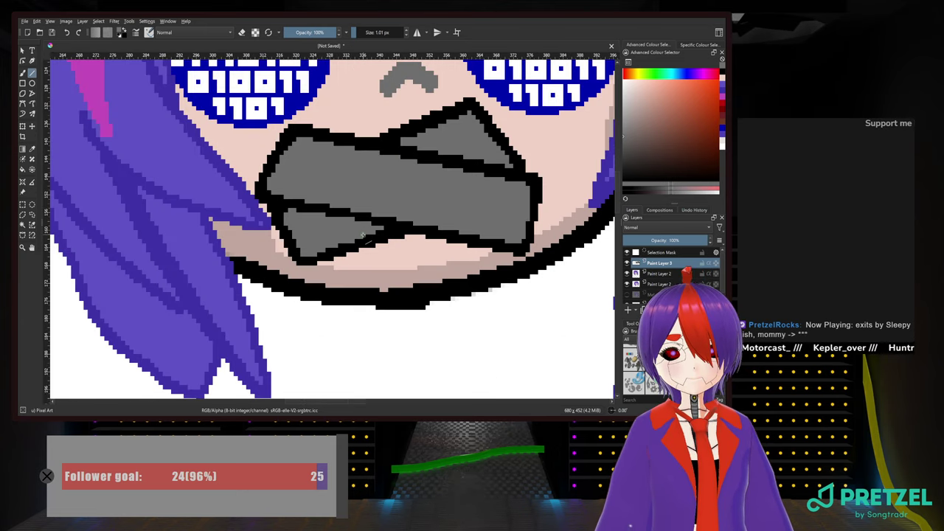
scroll(274, 219, up, 3)
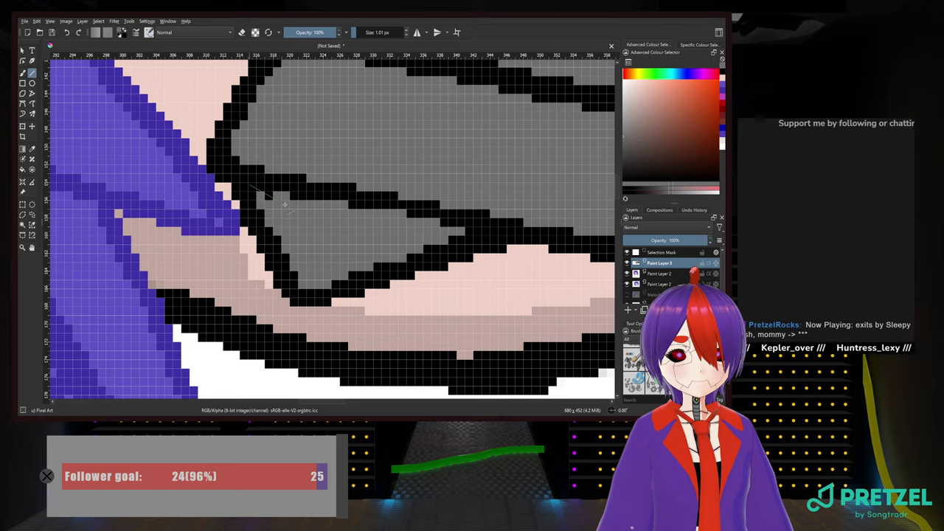
scroll(354, 214, down, 3)
scroll(356, 215, down, 2)
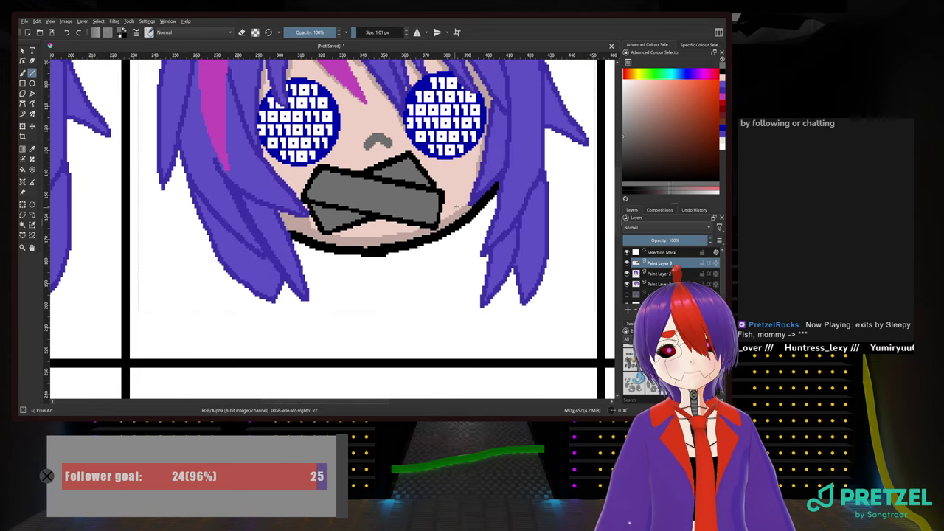
On Paint Layer 2, paint over the right-hand binary-code eye with the light skin colour, using a 1 px and then a 3 px brush
scroll(457, 208, down, 3)
scroll(384, 295, up, 5)
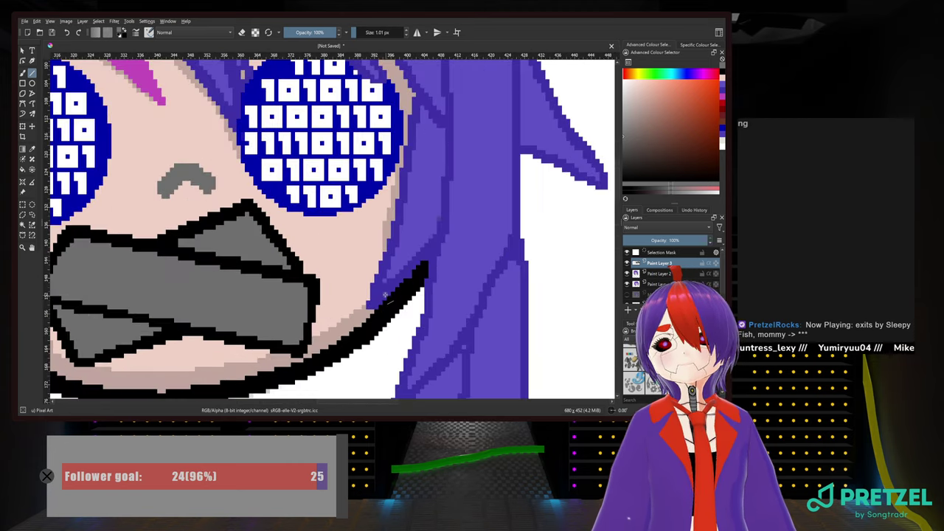
drag(323, 202, 396, 310)
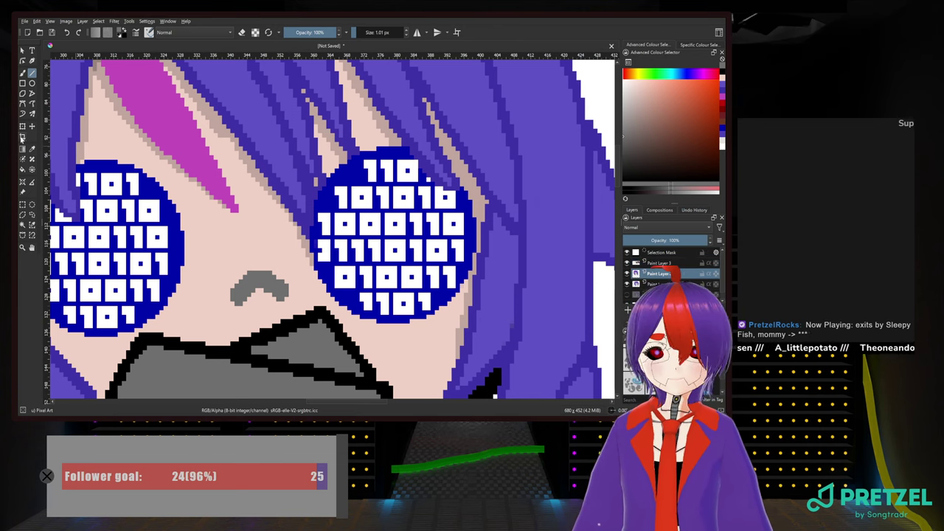
click(22, 72)
right_click(195, 217)
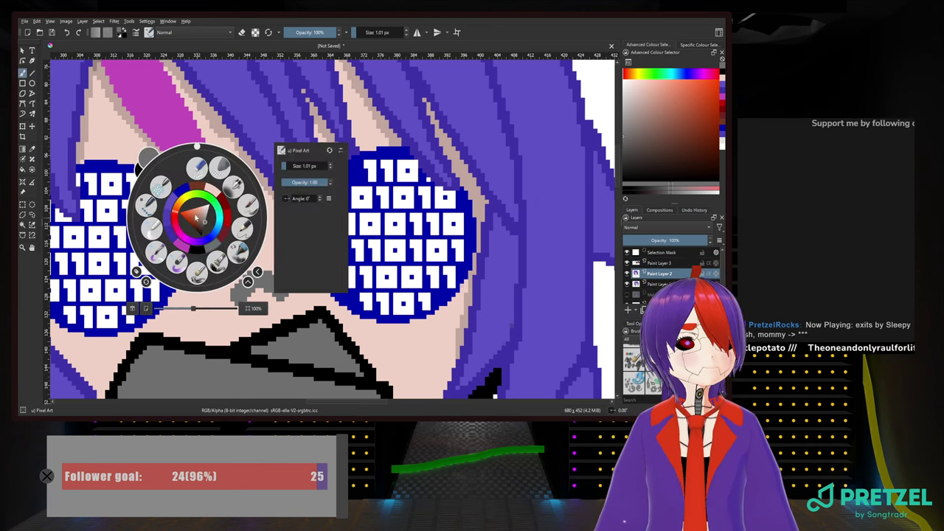
click(212, 190)
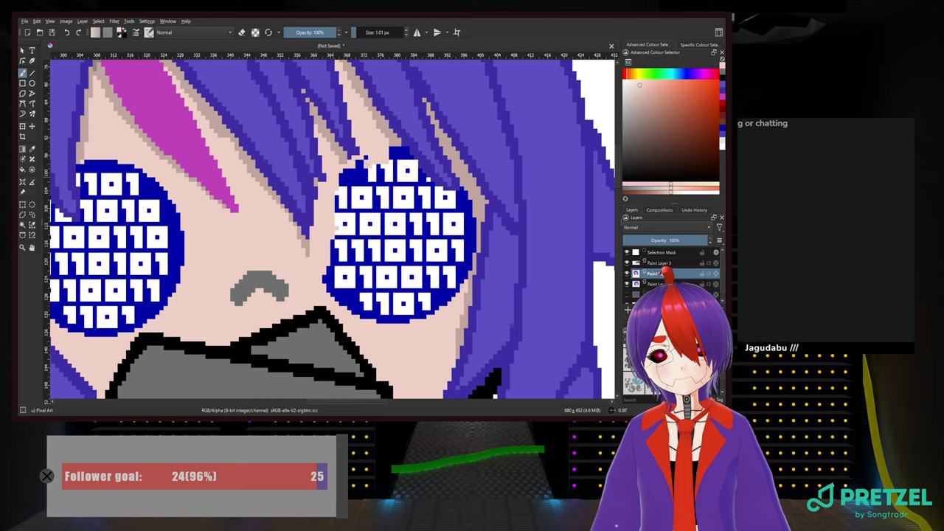
mouse_move(343, 176)
mouse_down()
mouse_move(357, 176)
mouse_move(343, 192)
mouse_up()
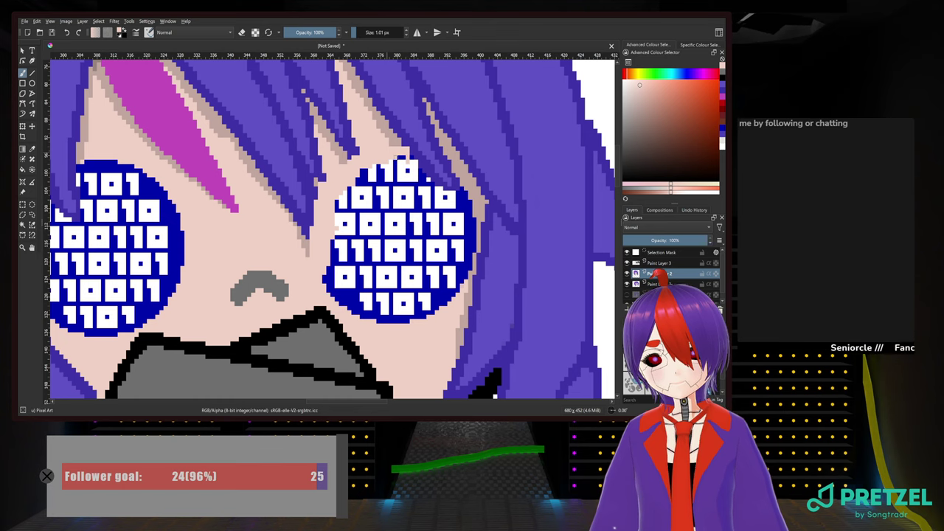
mouse_move(413, 158)
mouse_down()
mouse_move(447, 197)
mouse_move(462, 191)
mouse_move(473, 243)
mouse_move(465, 273)
mouse_up()
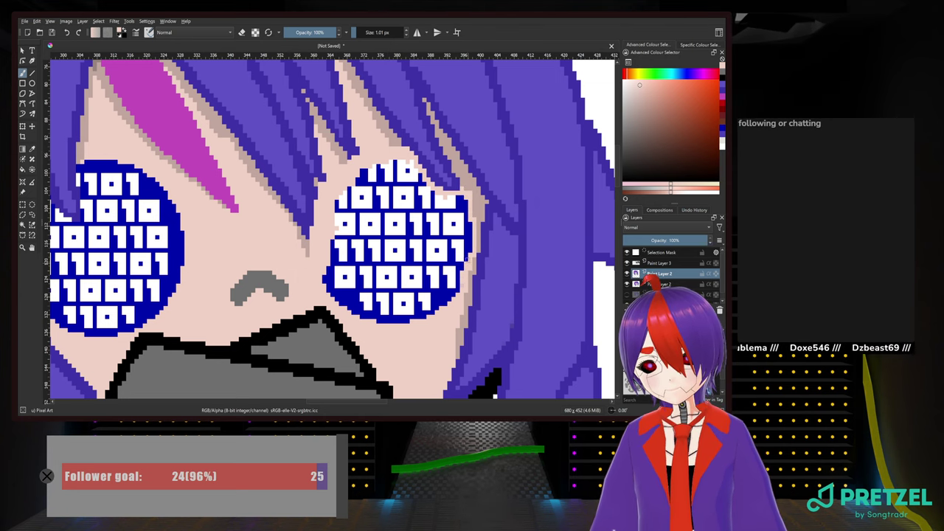
mouse_move(464, 211)
mouse_down()
mouse_move(465, 201)
mouse_move(447, 198)
mouse_up()
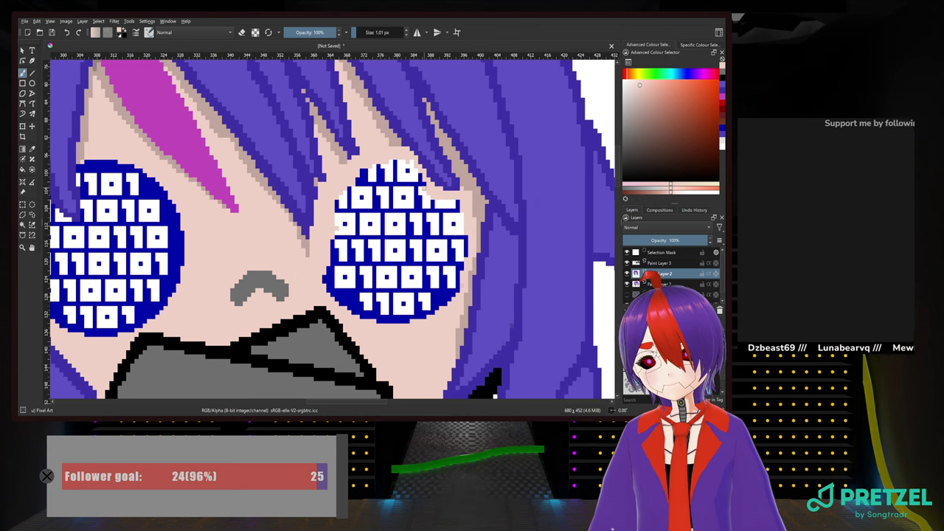
mouse_move(408, 162)
mouse_down()
mouse_move(366, 170)
mouse_move(407, 170)
mouse_move(357, 177)
mouse_move(411, 178)
mouse_move(351, 182)
mouse_move(418, 182)
mouse_move(350, 189)
mouse_up()
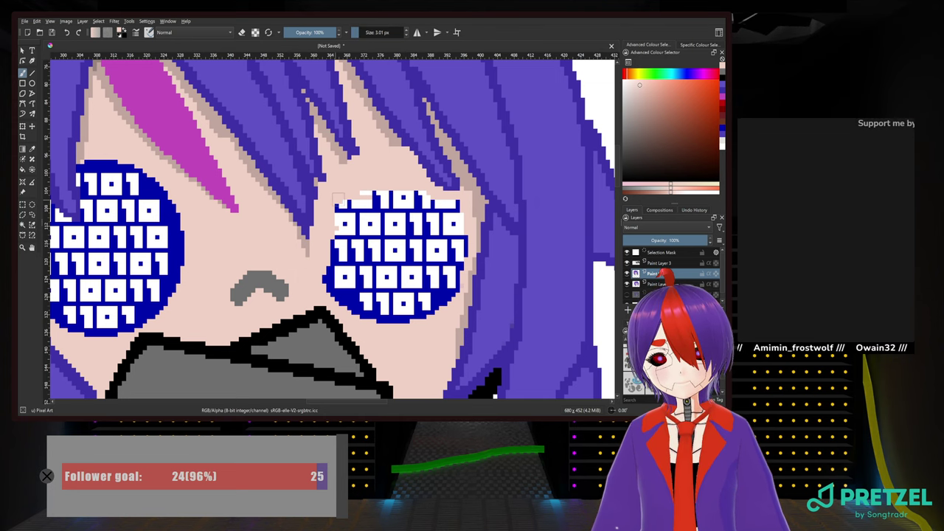
mouse_move(336, 197)
mouse_down()
mouse_move(454, 205)
mouse_move(333, 205)
mouse_move(336, 221)
mouse_move(457, 218)
mouse_move(460, 235)
mouse_move(340, 230)
mouse_move(334, 240)
mouse_move(463, 246)
mouse_move(457, 262)
mouse_move(337, 255)
mouse_move(323, 266)
mouse_move(450, 269)
mouse_move(448, 286)
mouse_move(323, 282)
mouse_move(373, 295)
mouse_move(457, 292)
mouse_move(387, 317)
mouse_move(338, 295)
mouse_move(427, 303)
mouse_up()
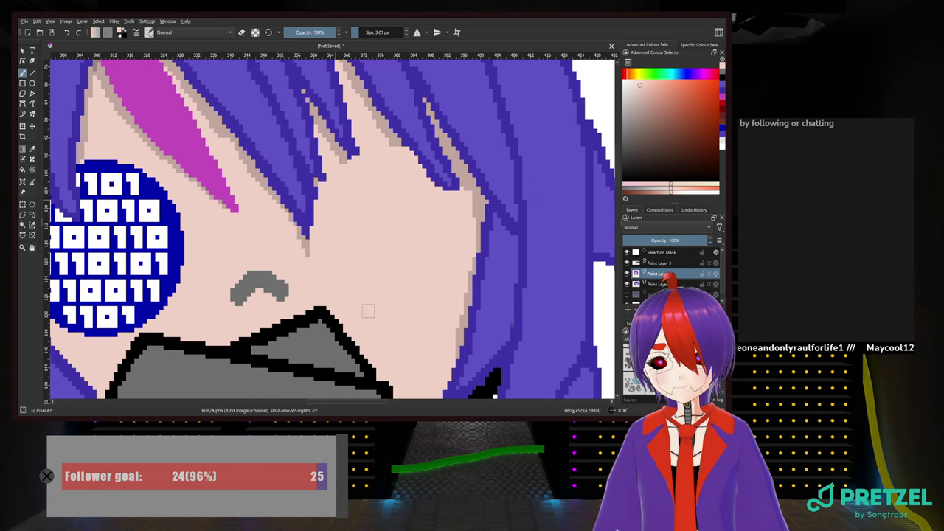
Paint over the left-hand binary-code eye with the 3 px skin-colour brush, clearing its remnants around the short hair strand's tip
drag(195, 235, 323, 225)
mouse_move(310, 249)
mouse_down()
mouse_move(272, 309)
mouse_move(237, 320)
mouse_move(178, 308)
mouse_move(158, 283)
mouse_move(223, 297)
mouse_move(284, 276)
mouse_move(250, 304)
mouse_move(220, 306)
mouse_move(176, 287)
mouse_move(260, 287)
mouse_move(275, 277)
mouse_move(161, 275)
mouse_up()
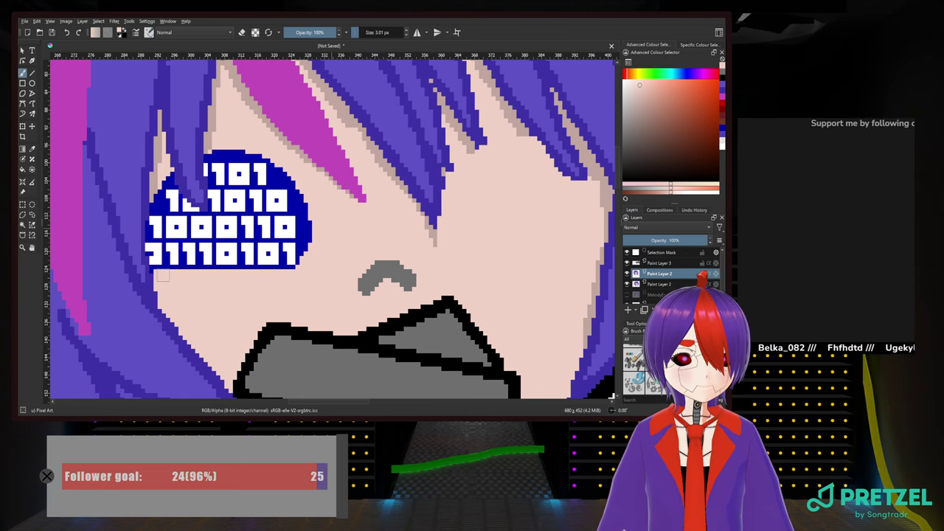
mouse_move(298, 262)
mouse_down()
mouse_move(301, 192)
mouse_move(291, 270)
mouse_move(285, 174)
mouse_move(272, 262)
mouse_move(284, 244)
mouse_move(281, 268)
mouse_move(270, 167)
mouse_move(256, 155)
mouse_move(254, 270)
mouse_move(261, 192)
mouse_move(248, 146)
mouse_move(244, 255)
mouse_move(244, 147)
mouse_move(232, 175)
mouse_move(241, 283)
mouse_move(229, 275)
mouse_move(223, 150)
mouse_move(224, 173)
mouse_move(200, 166)
mouse_move(202, 328)
mouse_move(302, 329)
mouse_move(232, 314)
mouse_move(302, 301)
mouse_move(218, 309)
mouse_move(254, 271)
mouse_move(226, 263)
mouse_move(253, 248)
mouse_move(285, 249)
mouse_move(321, 272)
mouse_up()
scroll(225, 185, up, 3)
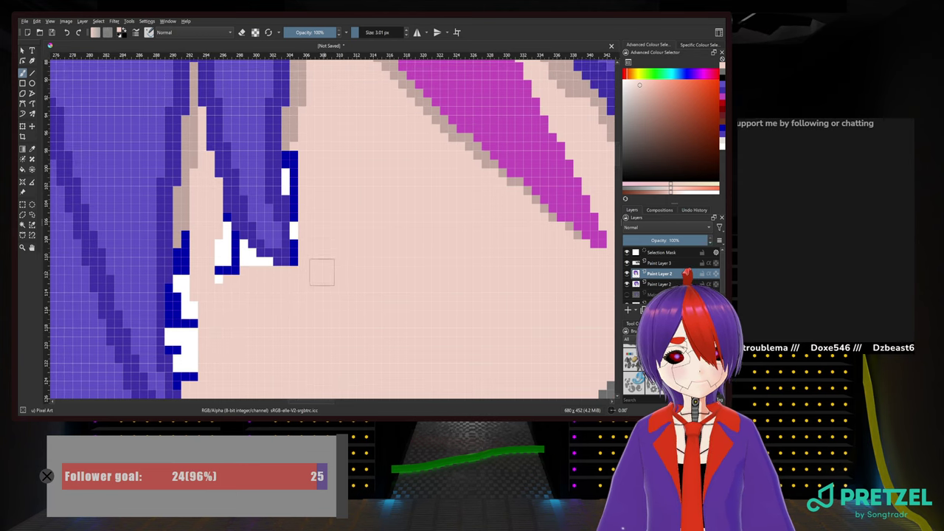
mouse_move(306, 177)
mouse_down()
mouse_move(295, 166)
mouse_move(308, 192)
mouse_move(304, 262)
mouse_up()
mouse_move(219, 247)
mouse_down()
mouse_move(217, 226)
mouse_move(219, 246)
mouse_move(247, 273)
mouse_move(258, 271)
mouse_up()
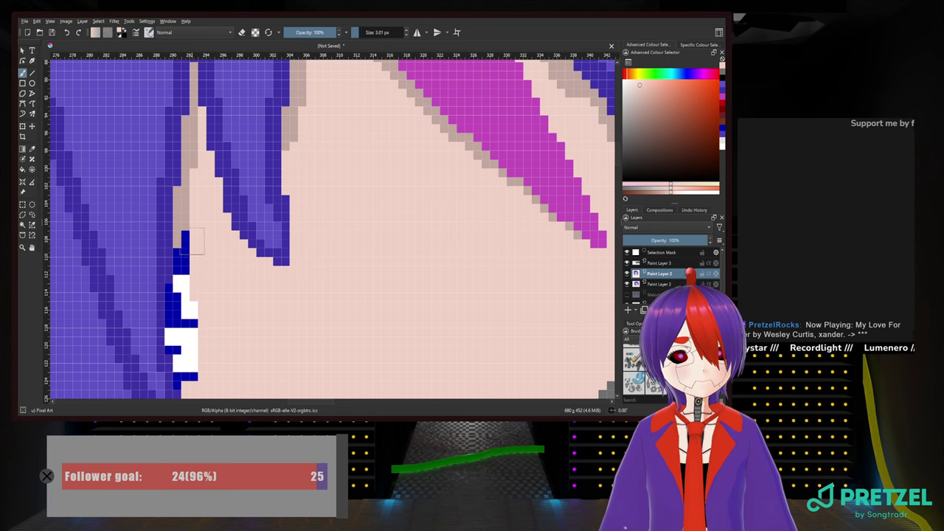
Cover the remaining blue and white eye pixels along the inner edge of the left-hand hair with the skin colour
drag(193, 243, 190, 302)
drag(286, 292, 369, 217)
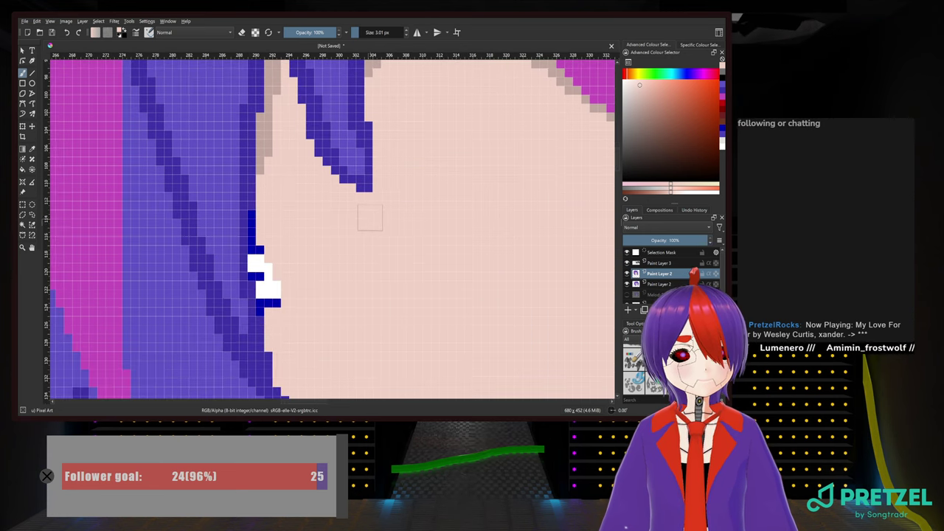
drag(269, 299, 269, 289)
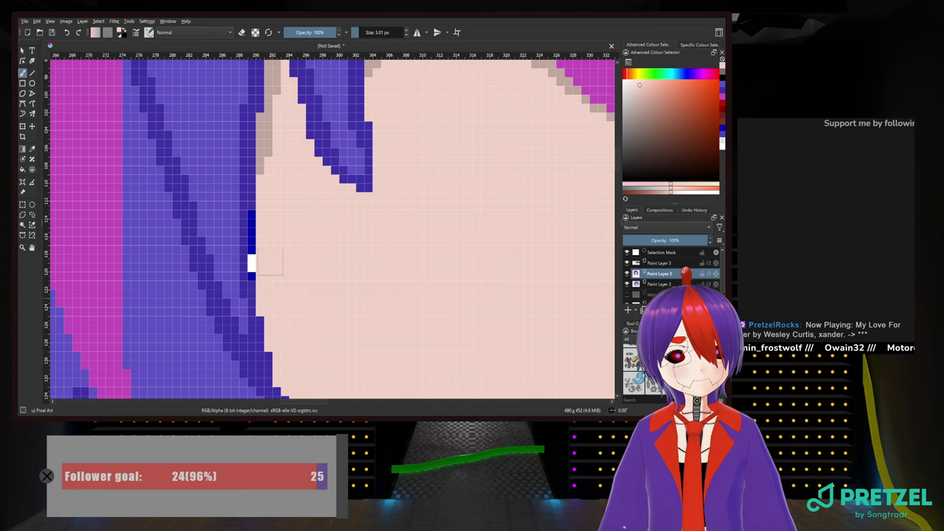
drag(259, 266, 262, 227)
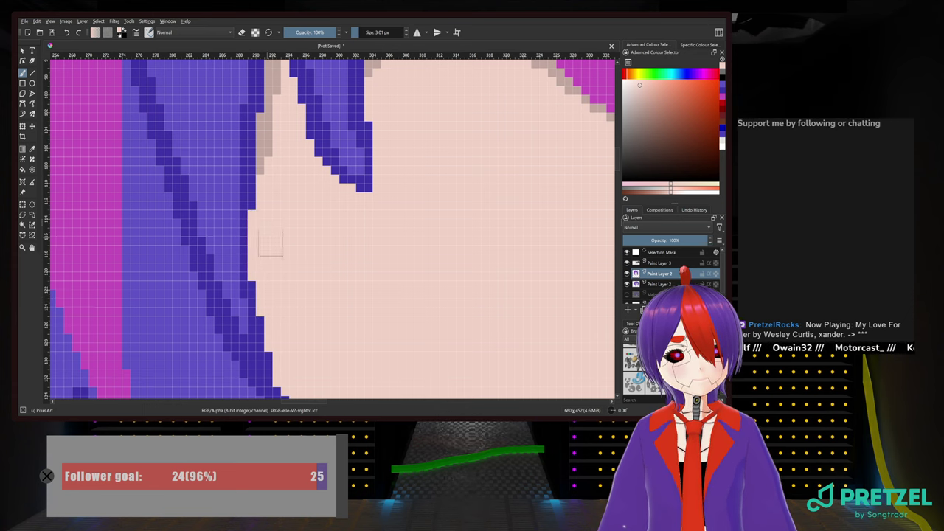
Make Paint Layer 3 active and set the Pixel Art brush to magenta, 17 px in size and 20% opacity
mouse_move(376, 339)
mouse_down()
mouse_move(379, 305)
mouse_move(322, 189)
mouse_up()
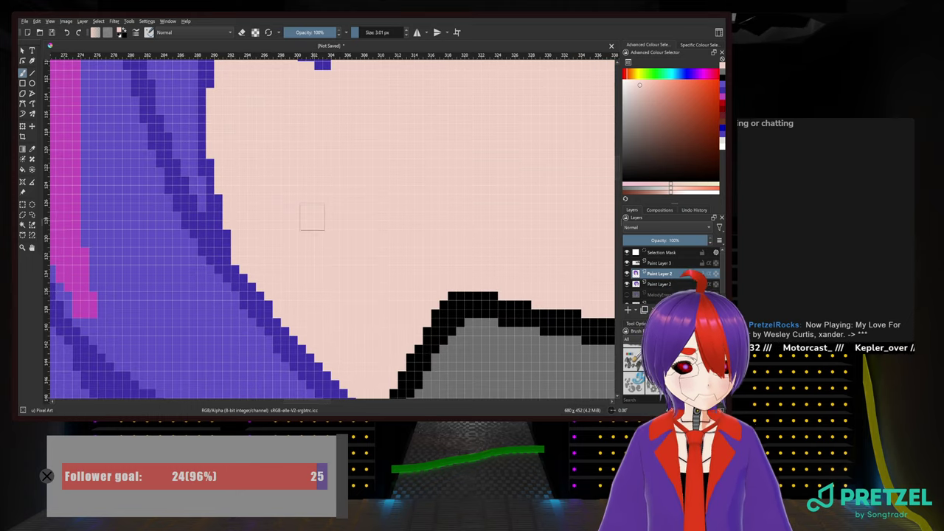
scroll(318, 216, down, 2)
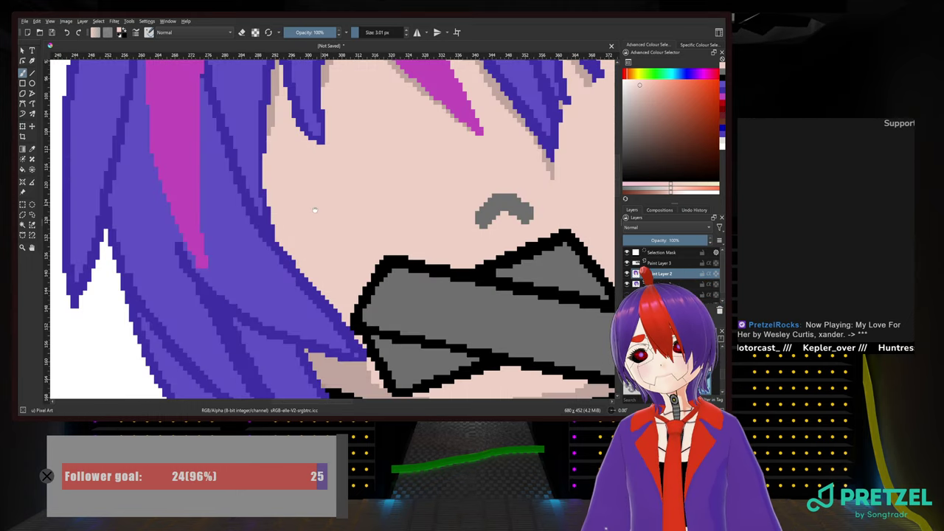
drag(320, 206, 385, 251)
scroll(225, 302, down, 1)
scroll(224, 302, down, 3)
scroll(385, 250, up, 3)
mouse_move(402, 212)
mouse_down()
mouse_move(222, 316)
mouse_move(296, 286)
mouse_move(301, 273)
mouse_up()
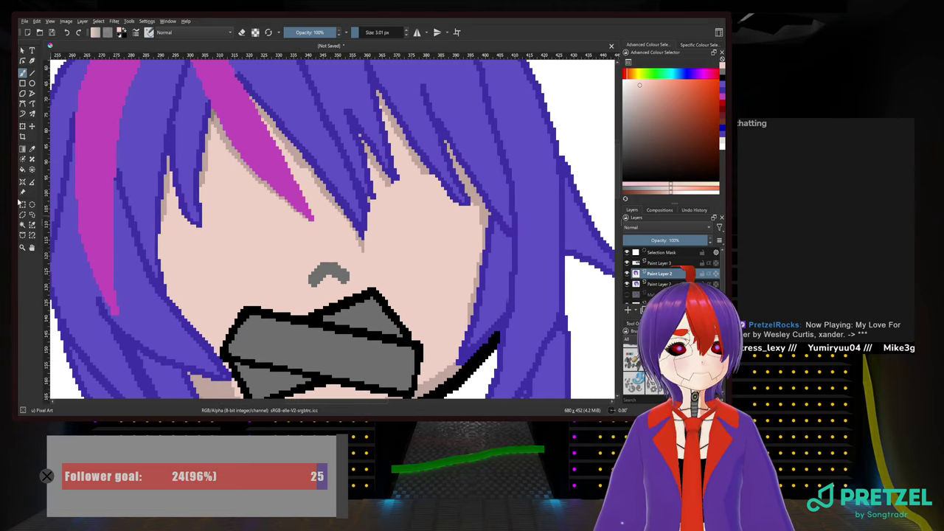
click(667, 264)
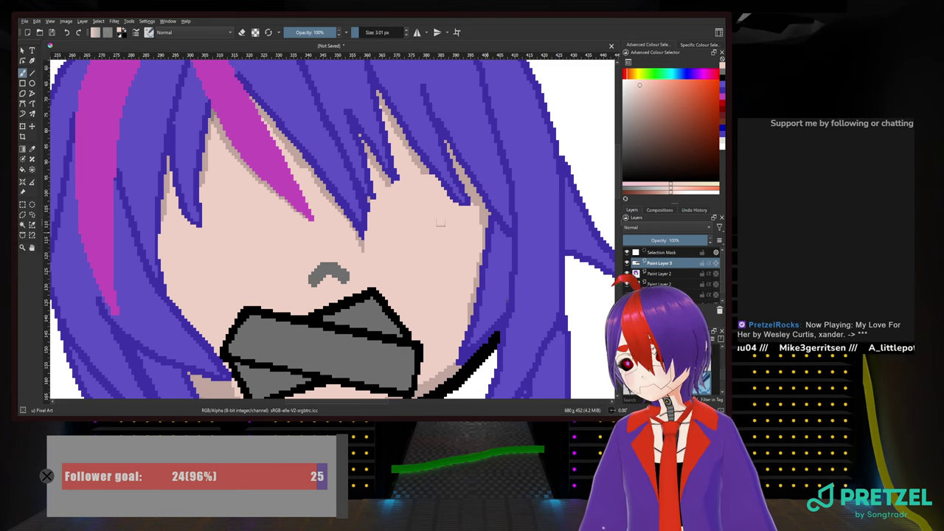
right_click(283, 190)
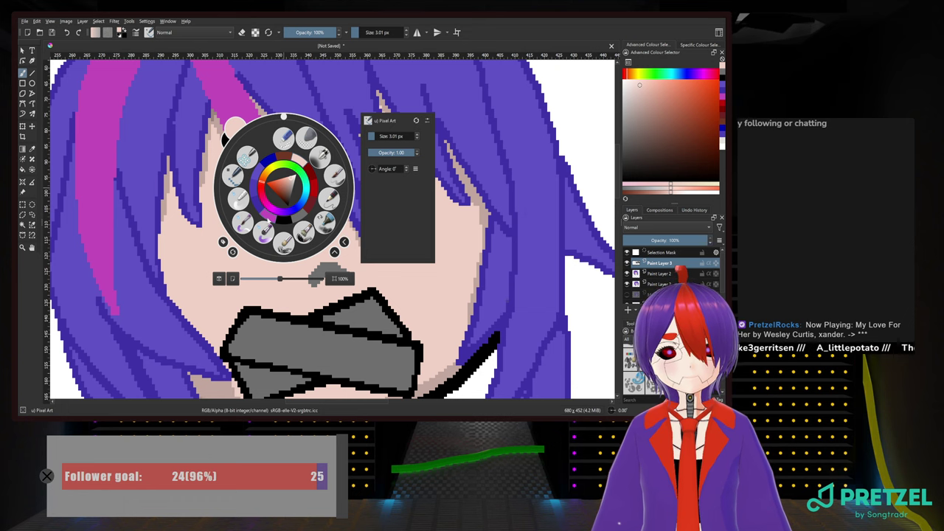
click(268, 216)
drag(310, 34, 292, 34)
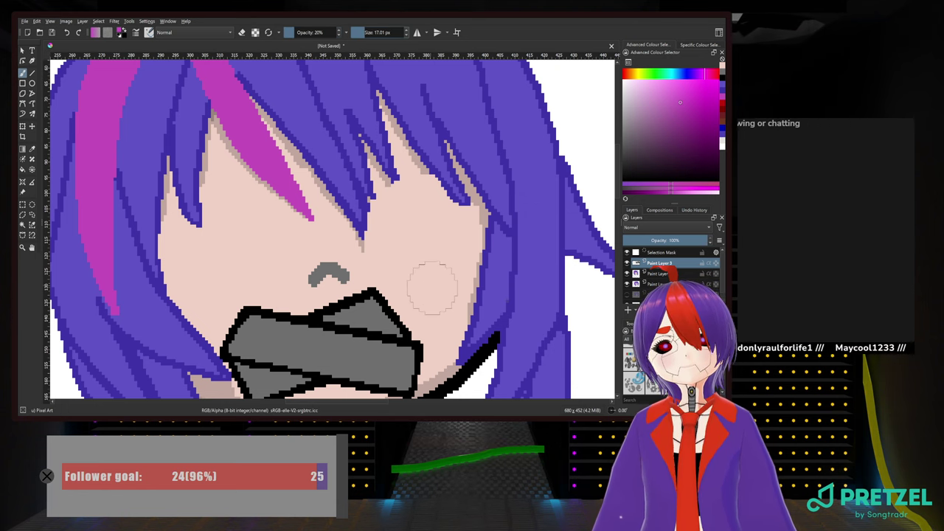
Try a translucent magenta stroke on the right-hand cheek, undo it, and switch to the Airbrush Soft brush
mouse_move(438, 285)
mouse_down()
mouse_move(454, 273)
mouse_move(413, 276)
mouse_move(457, 310)
mouse_move(463, 258)
mouse_move(442, 262)
mouse_up()
key(ctrl+z)
right_click(444, 260)
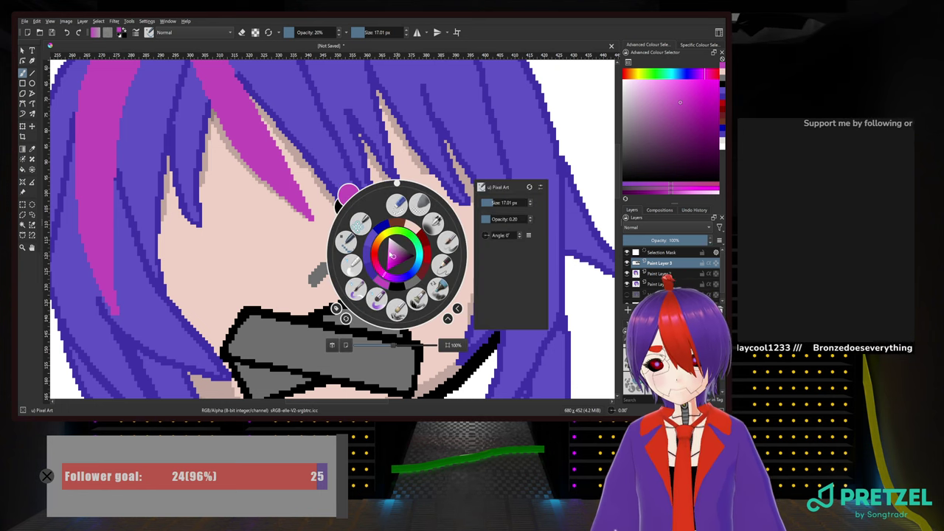
click(433, 223)
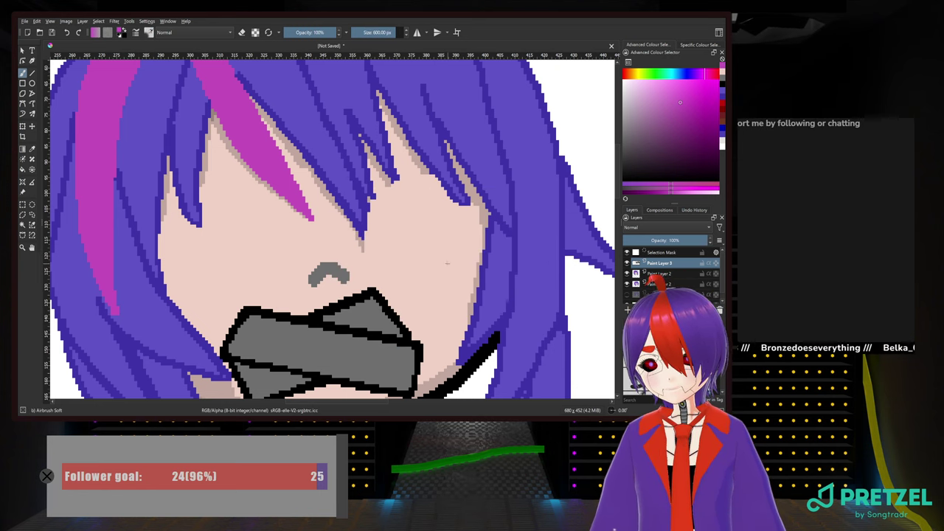
scroll(344, 203, down, 10)
scroll(341, 214, up, 6)
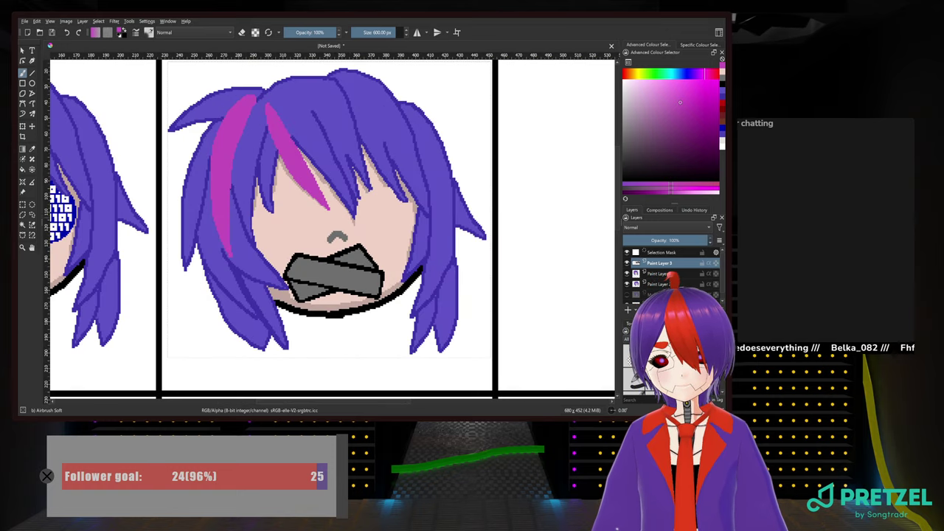
Set the soft airbrush size to 30.24 px
drag(378, 31, 363, 32)
scroll(371, 36, up, 1)
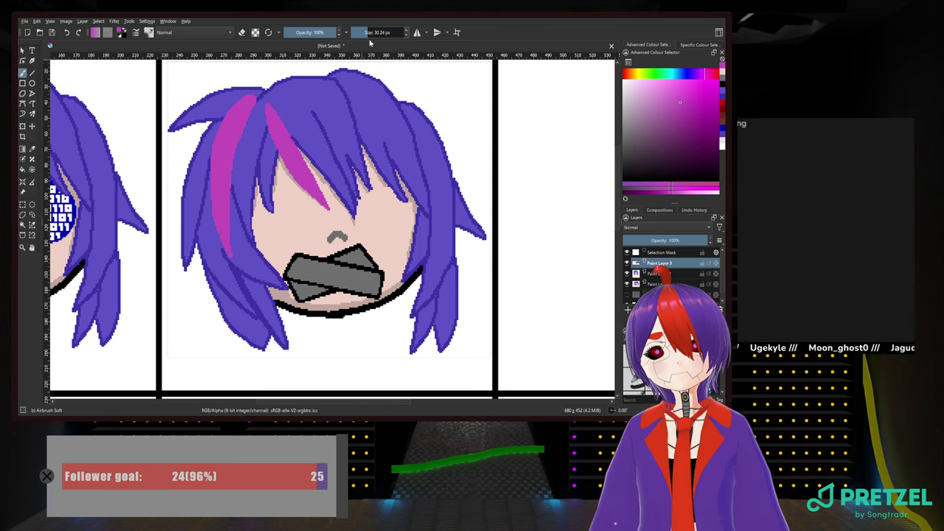
Try a magenta airbrush blush on both cheeks of the taped-mouth face
click(386, 235)
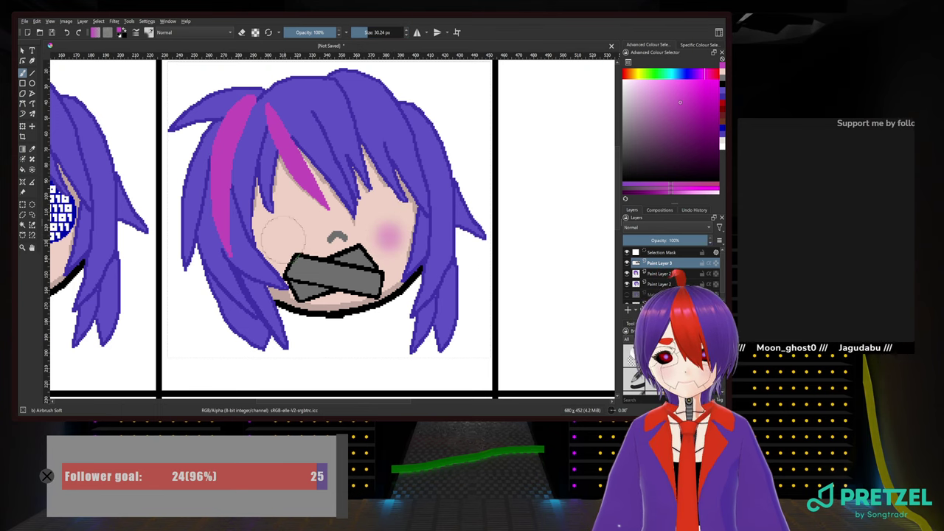
click(271, 236)
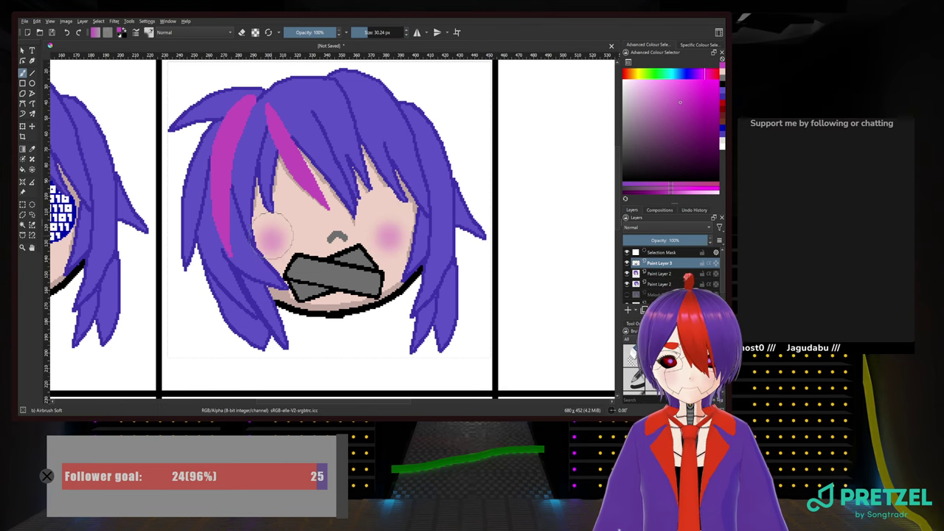
key(ctrl+z)
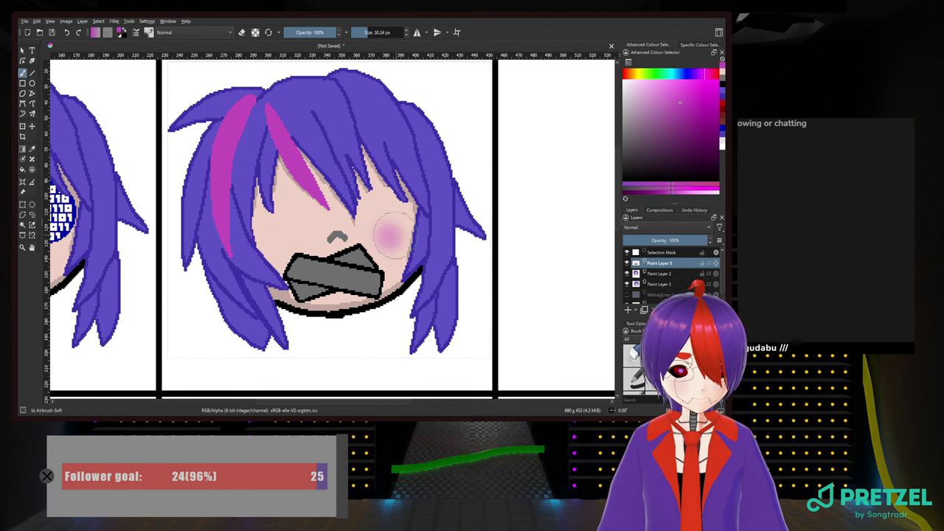
key(ctrl+z)
Airbrush a soft red blush over both cheeks and the nose of the taped-mouth face at 10% opacity
right_click(354, 155)
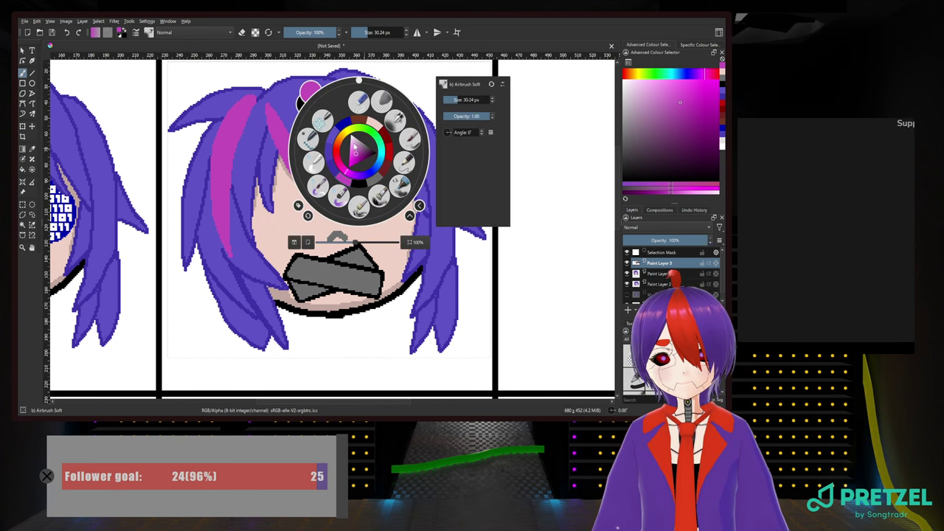
click(388, 153)
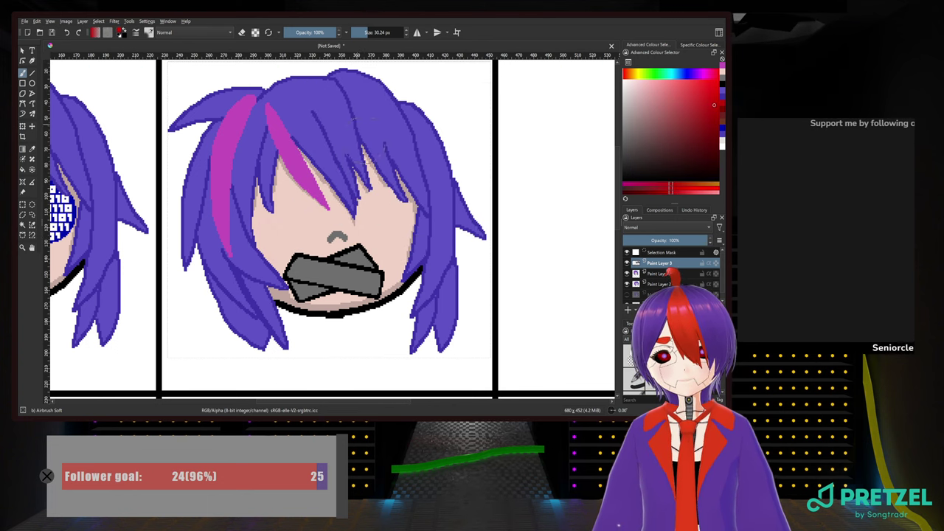
drag(389, 243, 382, 244)
key(ctrl+z)
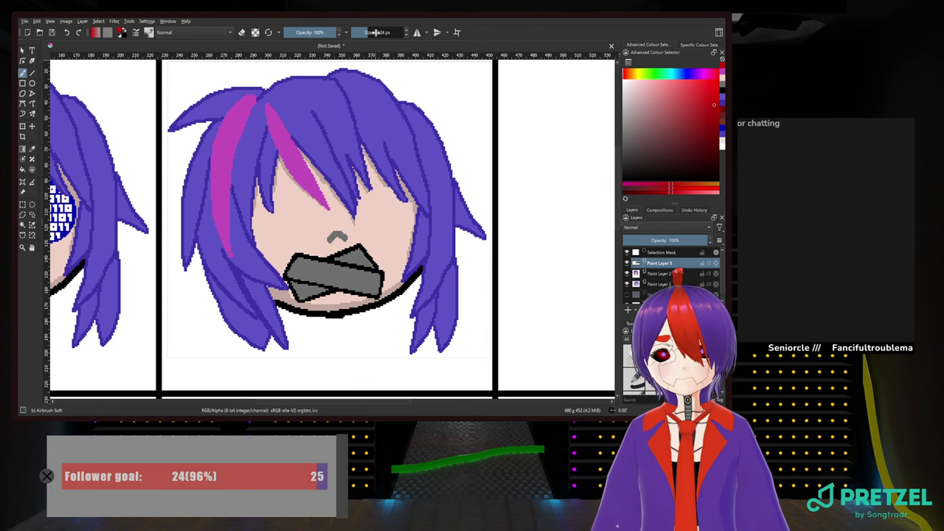
drag(328, 33, 286, 33)
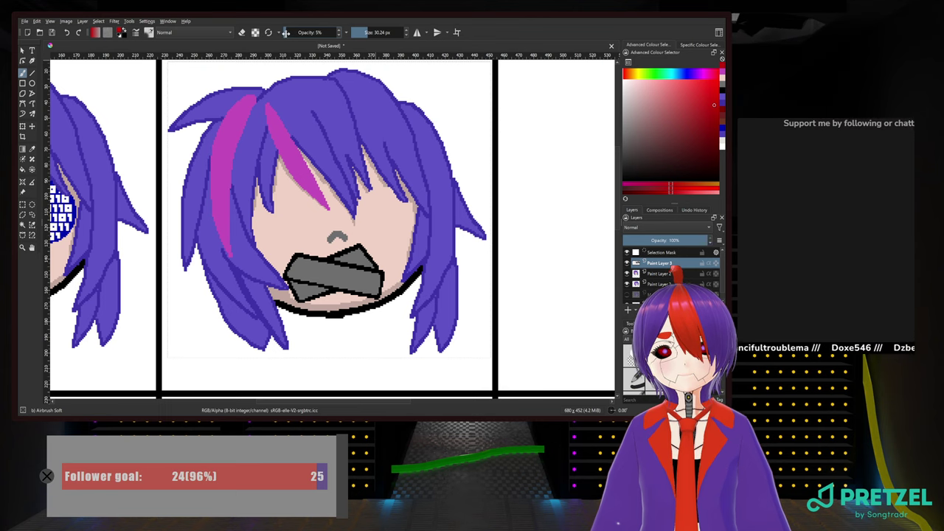
mouse_move(379, 256)
mouse_down()
mouse_move(390, 252)
mouse_move(372, 237)
mouse_move(386, 245)
mouse_move(388, 236)
mouse_up()
key(ctrl+z)
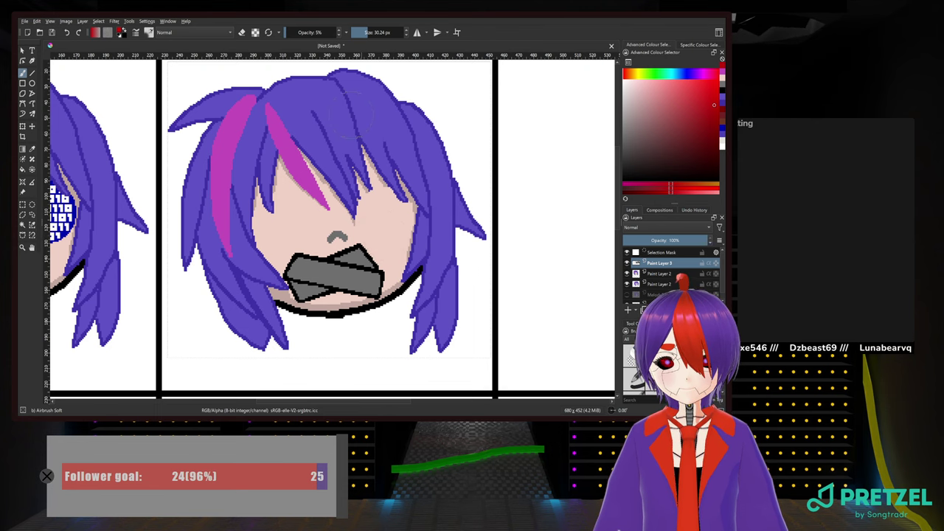
scroll(316, 30, up, 2)
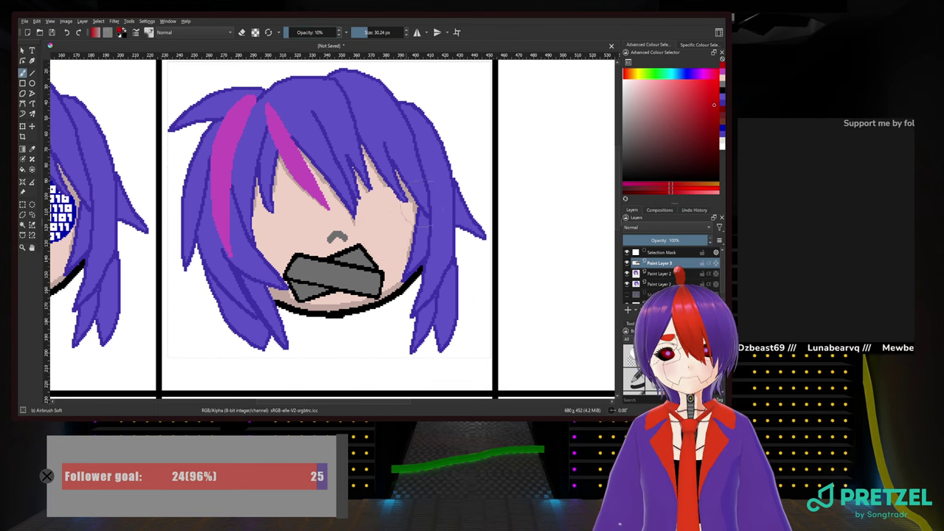
mouse_move(409, 242)
mouse_down()
mouse_move(398, 251)
mouse_move(372, 234)
mouse_move(395, 230)
mouse_move(314, 230)
mouse_move(284, 244)
mouse_move(276, 232)
mouse_move(279, 247)
mouse_move(274, 232)
mouse_move(262, 250)
mouse_move(354, 229)
mouse_move(402, 244)
mouse_move(388, 238)
mouse_move(391, 257)
mouse_move(385, 235)
mouse_move(275, 245)
mouse_move(277, 236)
mouse_up()
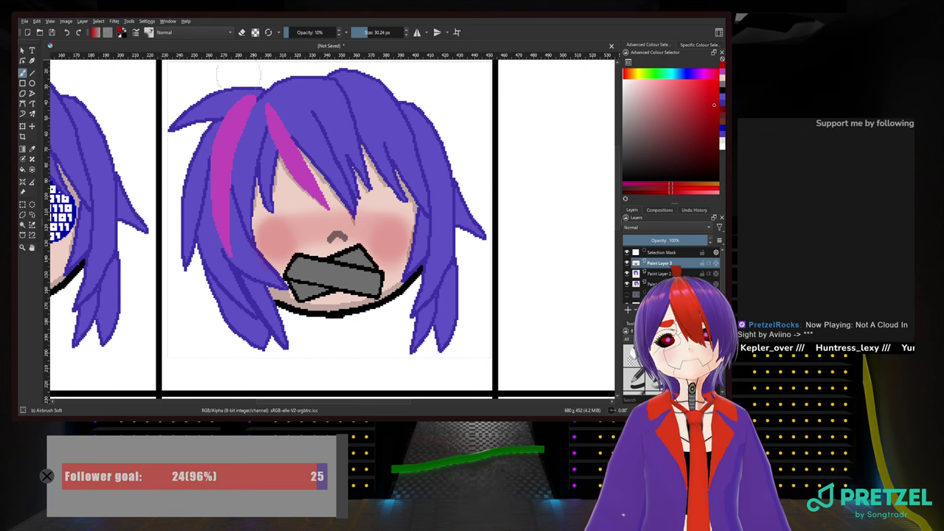
Switch to the Pixel Art brush at 100% opacity and choose white as the painting colour
right_click(271, 185)
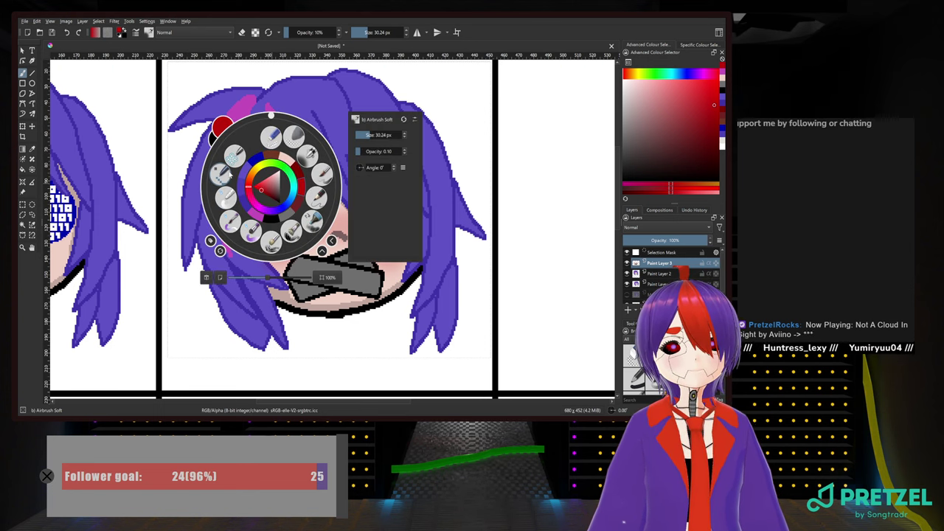
click(232, 160)
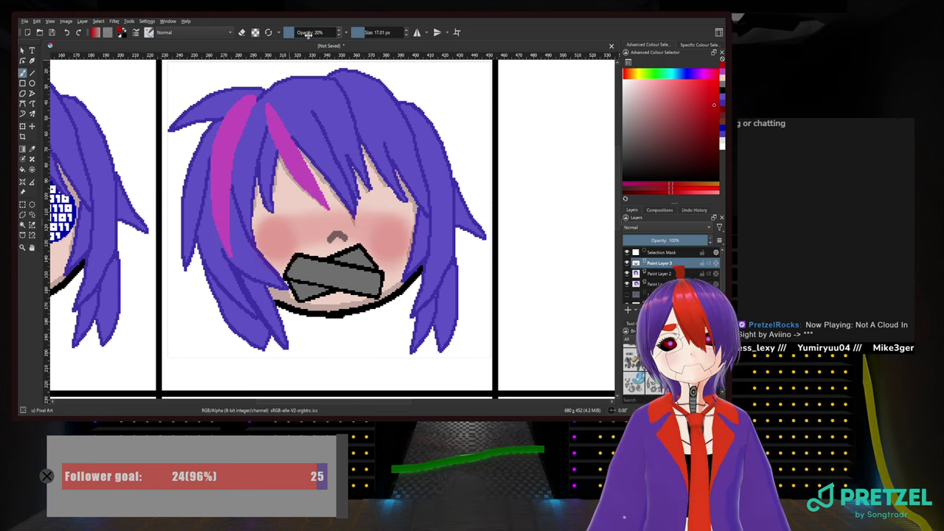
drag(308, 35, 347, 35)
right_click(347, 192)
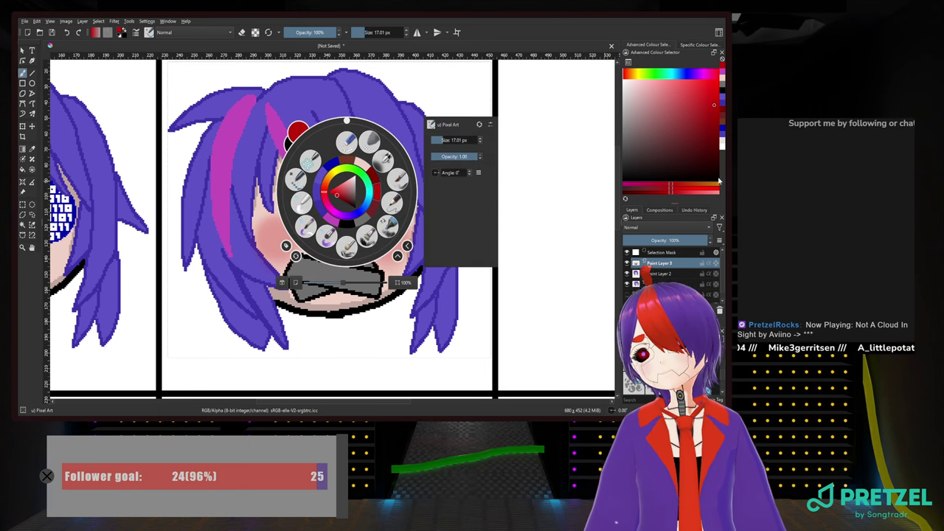
click(723, 145)
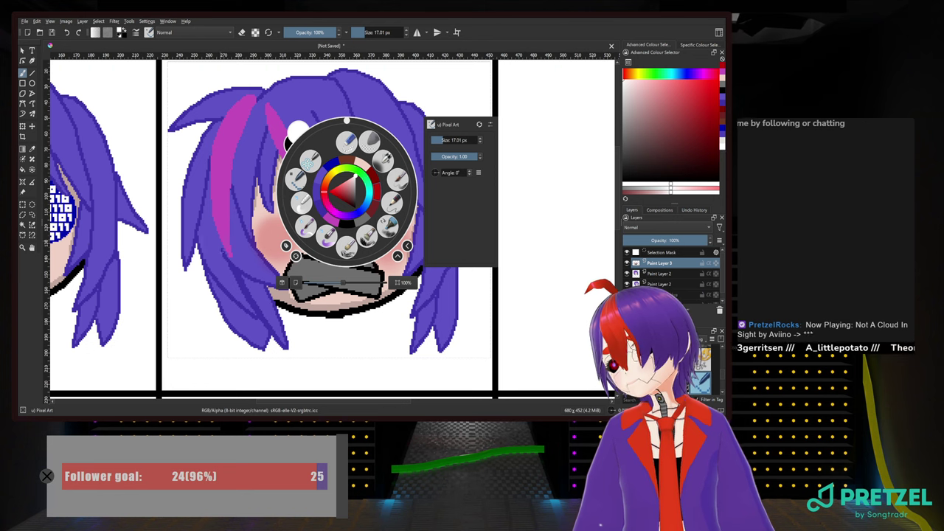
click(171, 241)
mouse_move(295, 201)
mouse_down()
mouse_move(277, 218)
mouse_move(304, 214)
mouse_move(298, 196)
mouse_move(260, 206)
mouse_move(277, 207)
mouse_move(251, 186)
mouse_up()
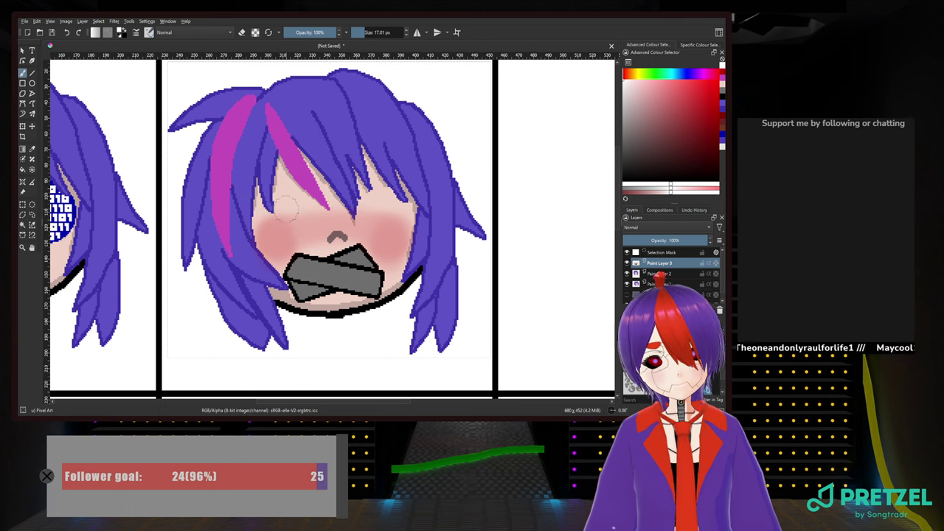
Hide the drawn face with the binary-code eyes so the reference picture beneath it is exposed
scroll(294, 208, up, 2)
scroll(295, 206, down, 1)
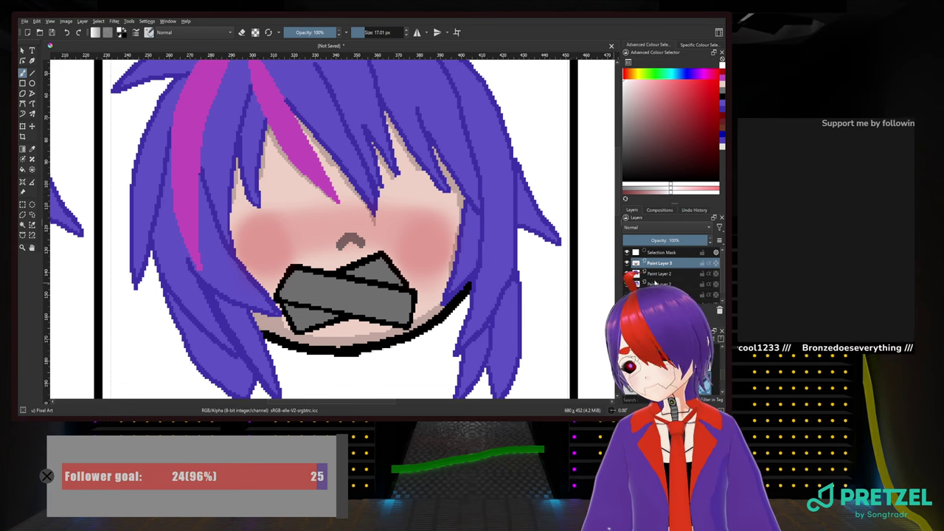
scroll(424, 255, down, 2)
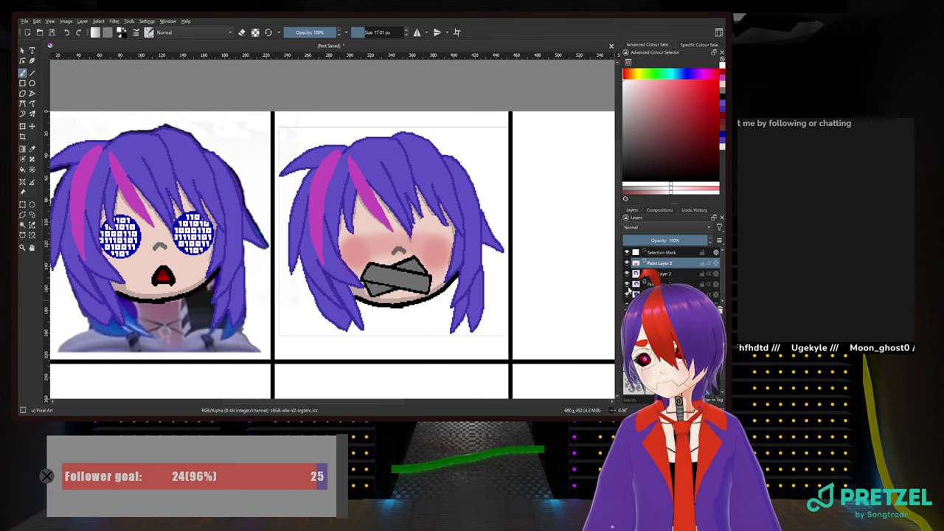
click(627, 292)
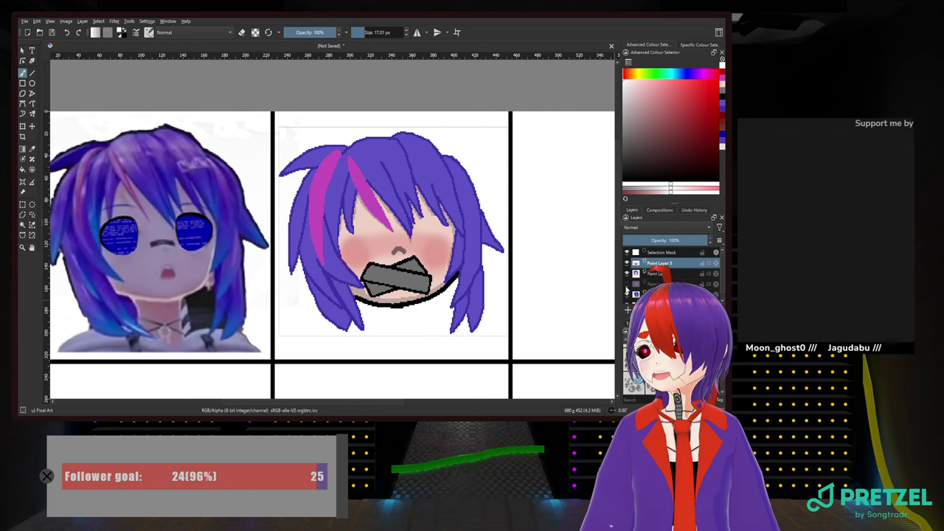
click(627, 292)
click(627, 292)
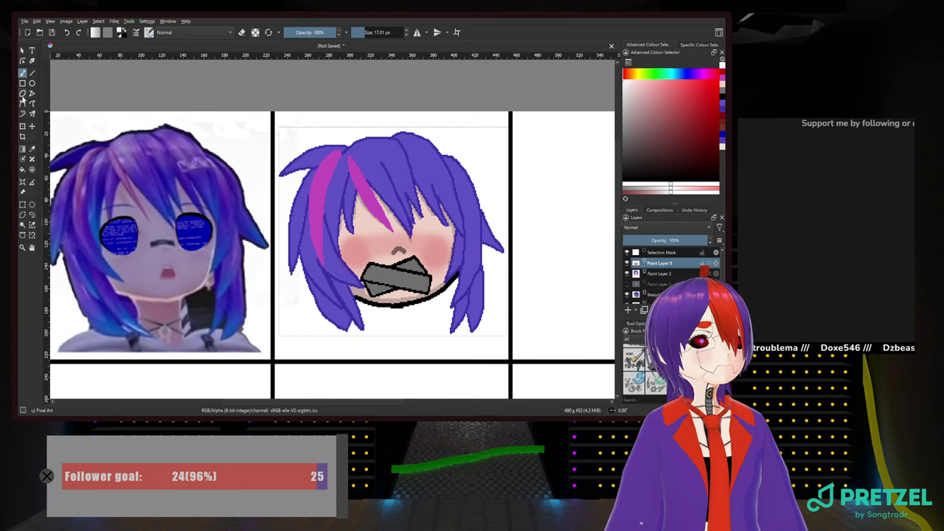
Lower the opacity of the visible Paint Layer 2, which holds the taped-mouth head, to 49%
click(23, 205)
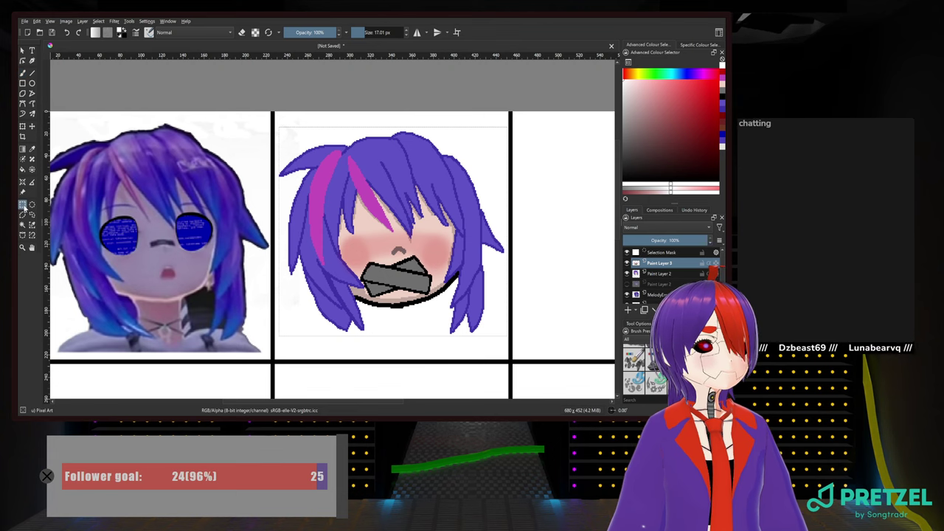
click(32, 126)
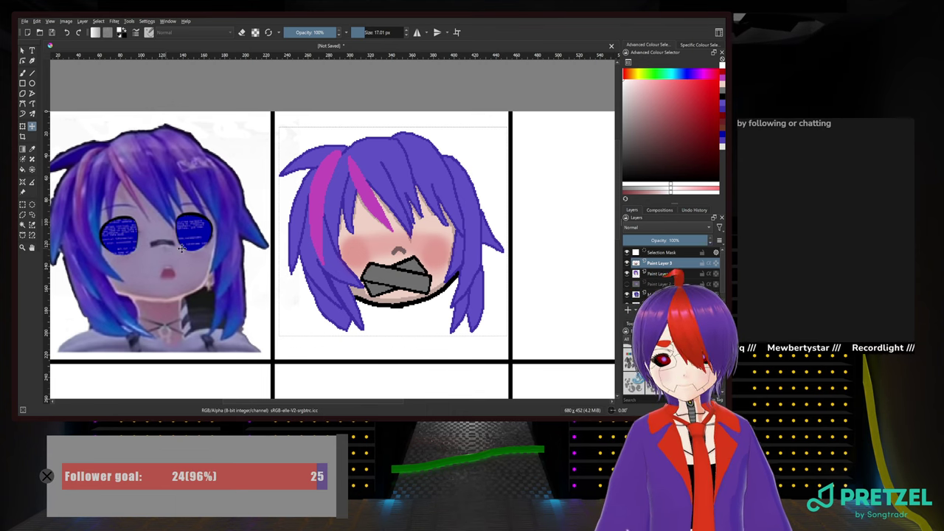
click(649, 294)
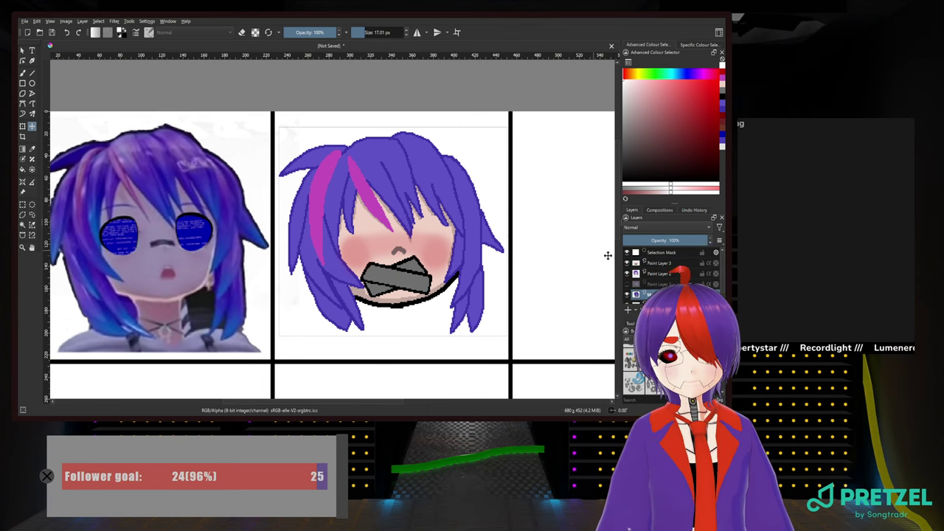
click(661, 265)
click(663, 273)
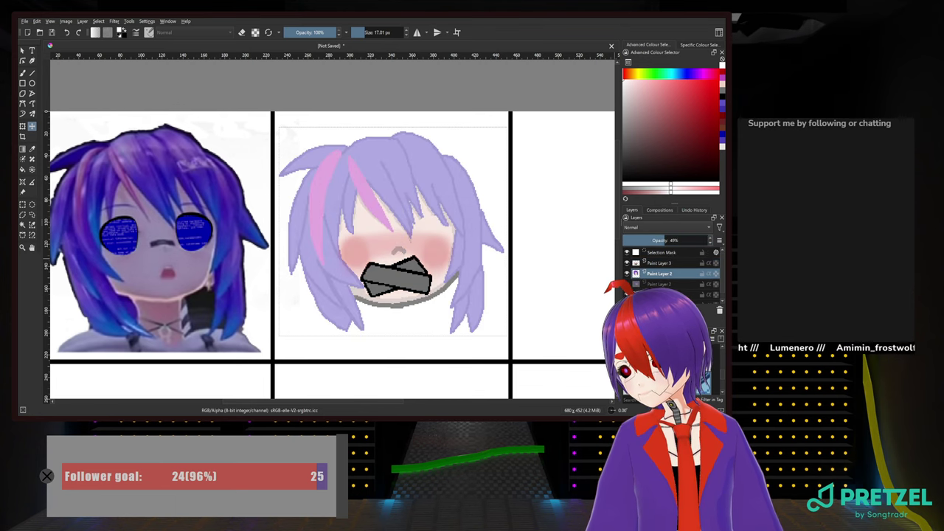
Move the reference picture into the second grid cell and align its hair and face with the semi-transparent taped-mouth drawing
click(664, 294)
drag(151, 244, 396, 261)
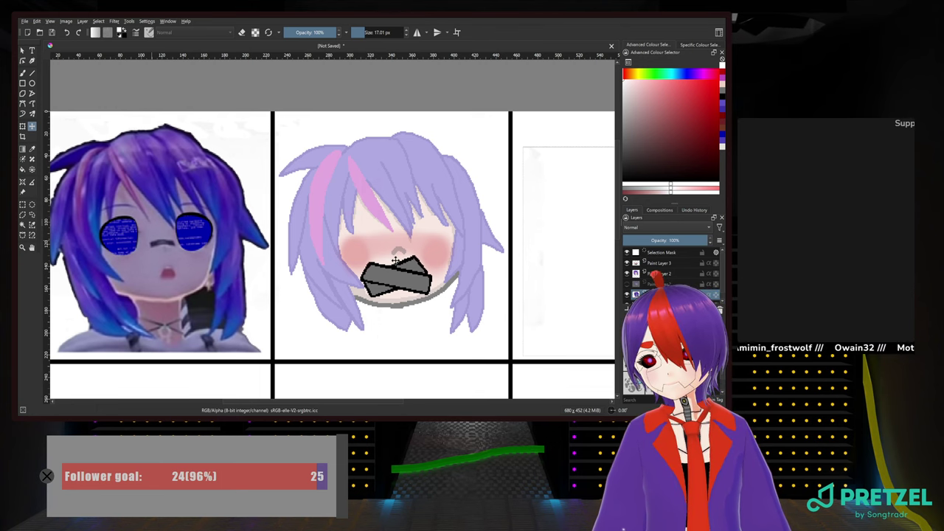
key(ctrl+z)
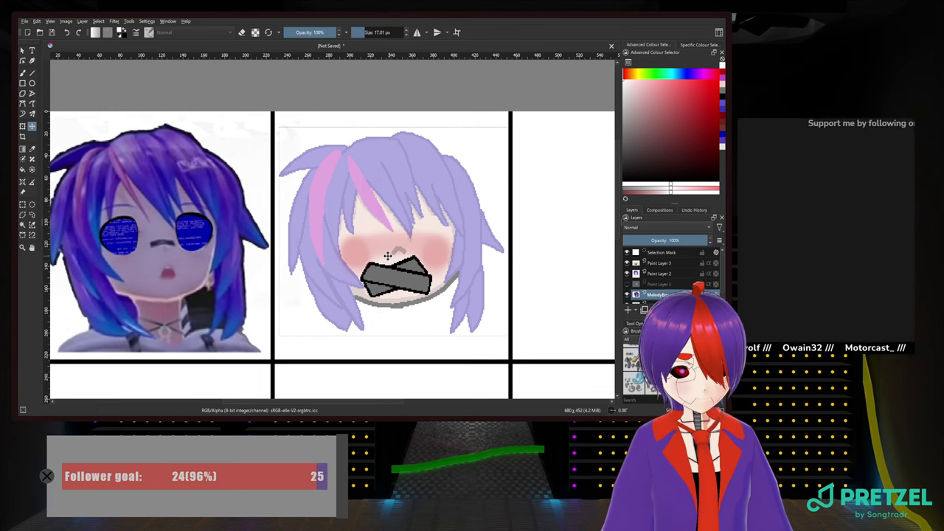
click(22, 205)
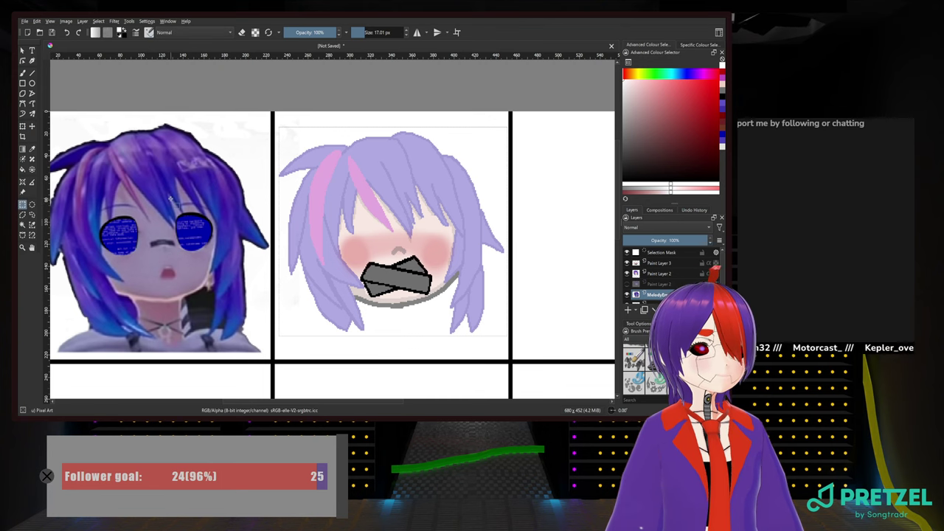
click(170, 198)
click(22, 126)
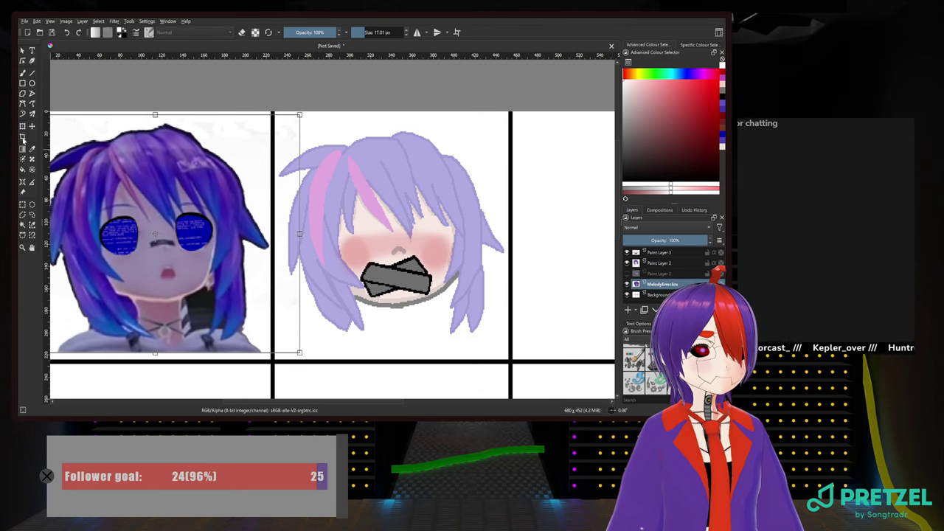
click(32, 126)
drag(158, 191, 391, 192)
scroll(443, 233, up, 2)
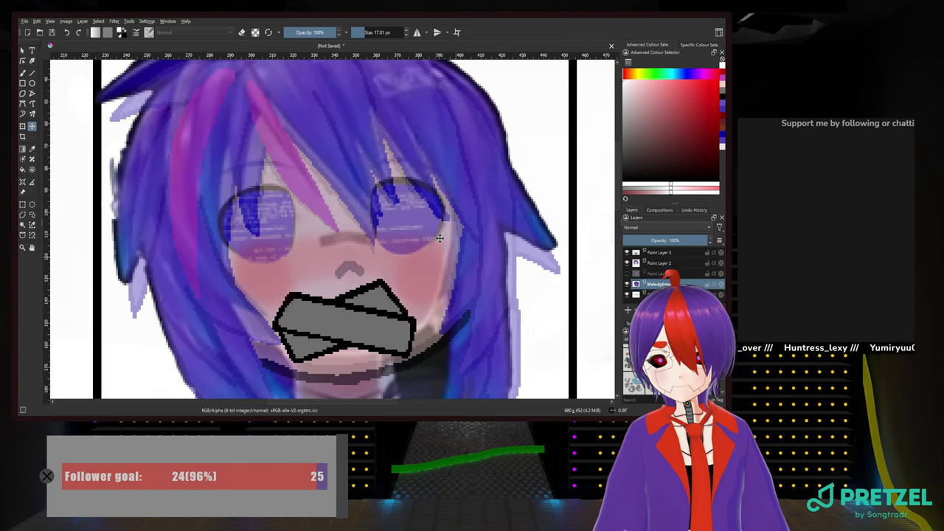
mouse_move(439, 238)
mouse_down()
mouse_move(445, 273)
mouse_move(452, 269)
mouse_move(440, 258)
mouse_move(448, 264)
mouse_move(420, 274)
mouse_up()
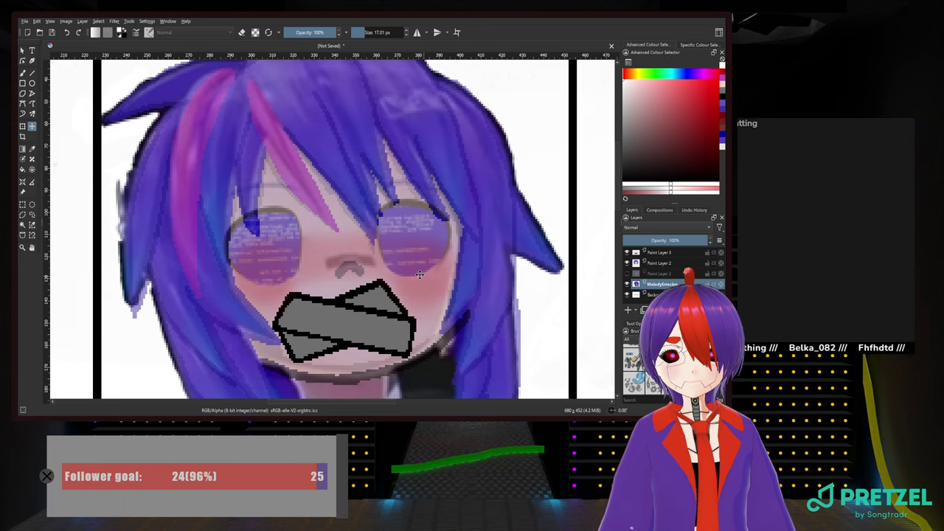
drag(420, 275, 421, 274)
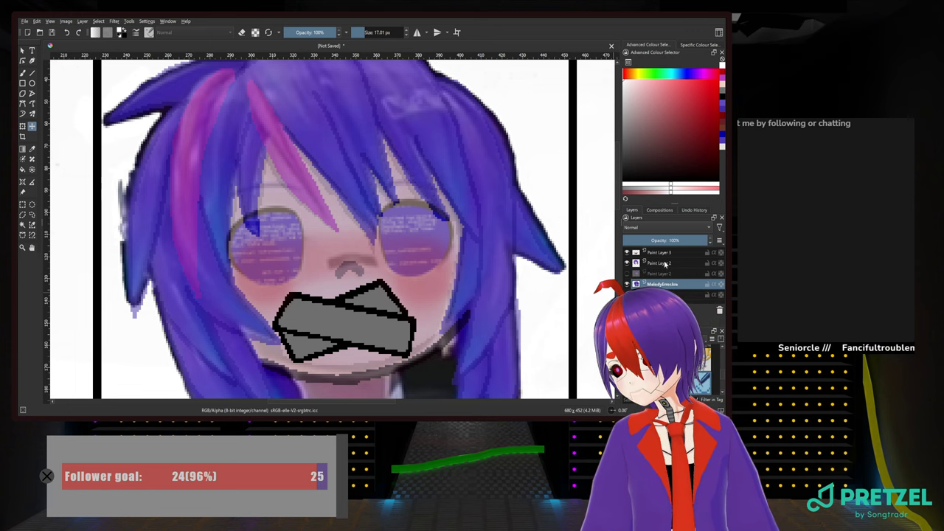
Make Paint Layer 3 active and set the Pixel Art freehand brush size to 2 px
click(662, 253)
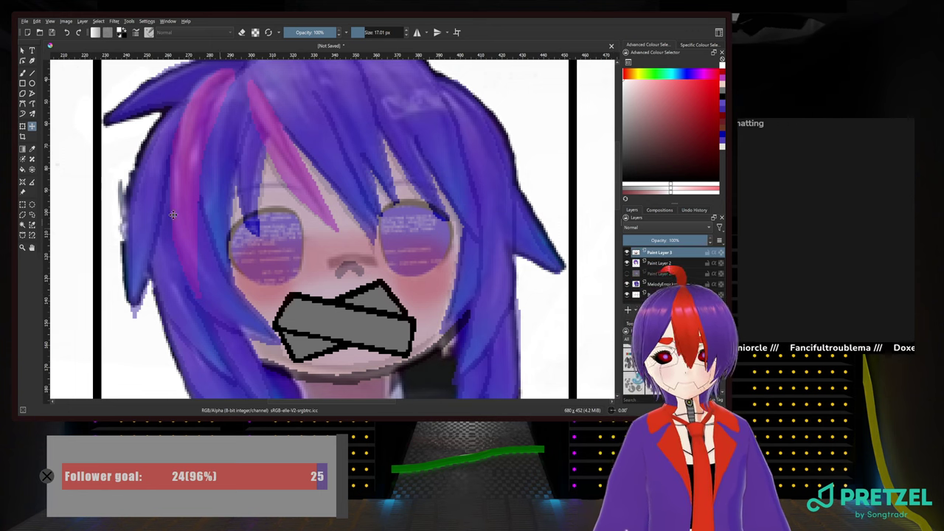
click(22, 72)
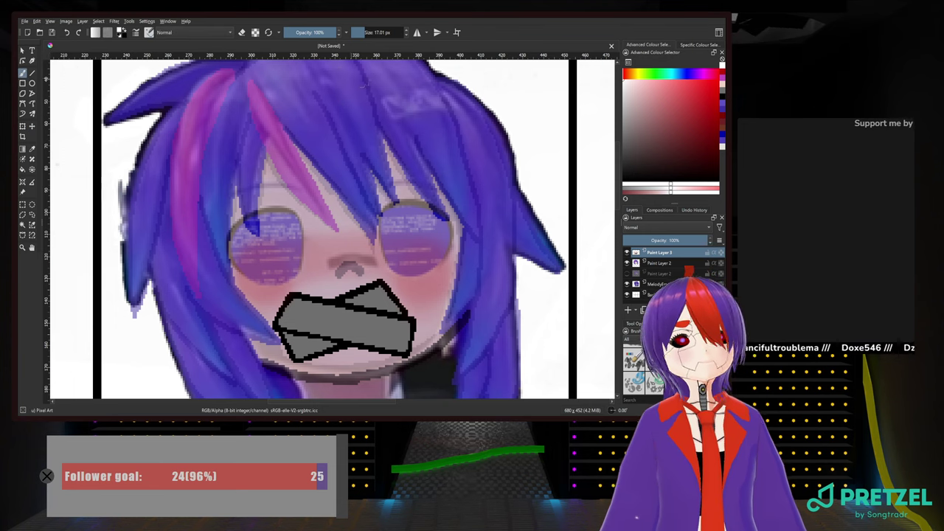
click(385, 33)
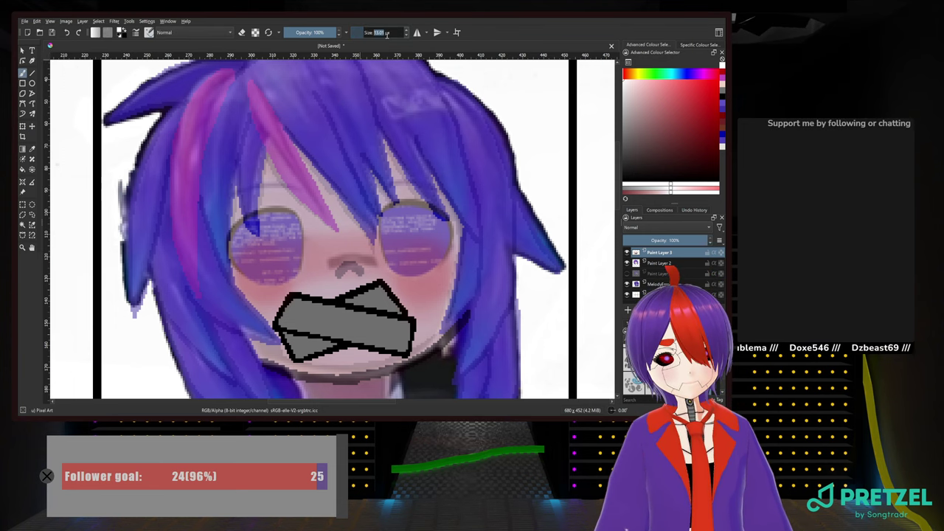
text(2)
key(Return)
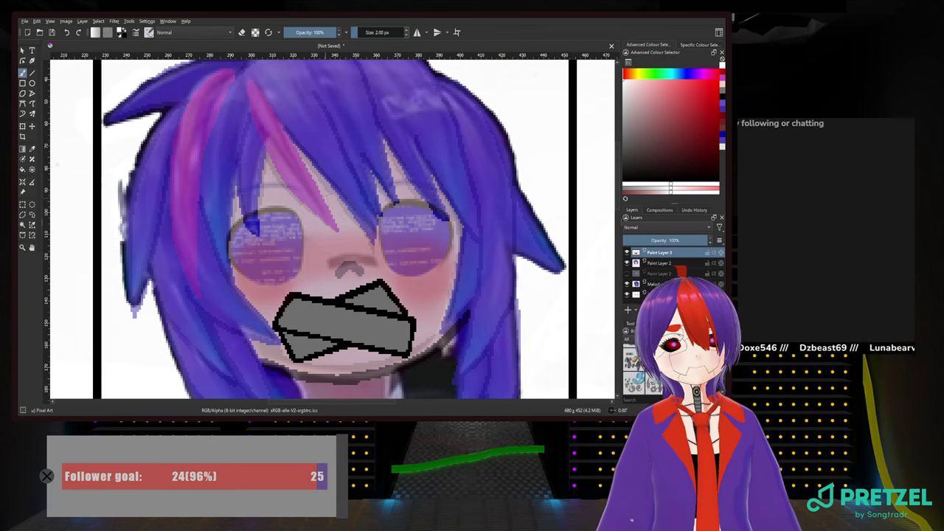
Trace the left eye's sides and top in black over the reference picture, leaving its bottom edge open
right_click(325, 197)
click(323, 229)
right_click(323, 228)
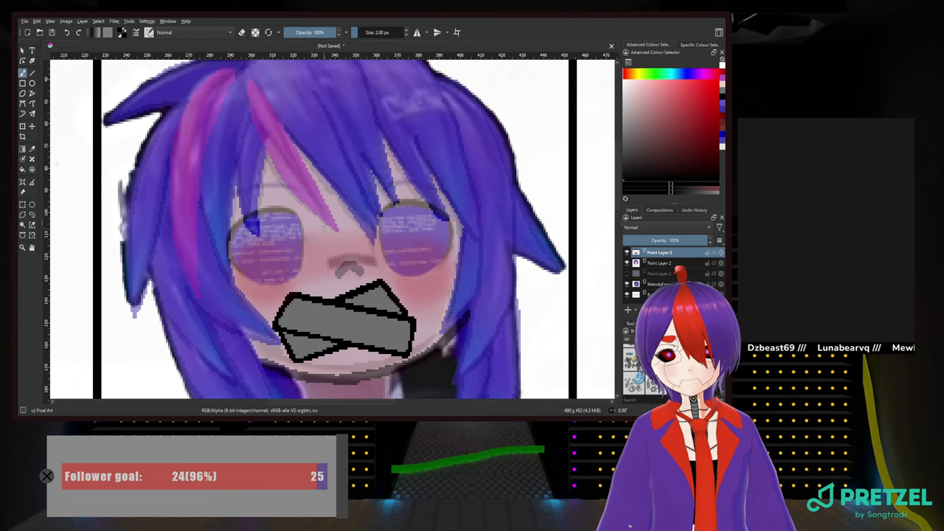
scroll(320, 225, up, 2)
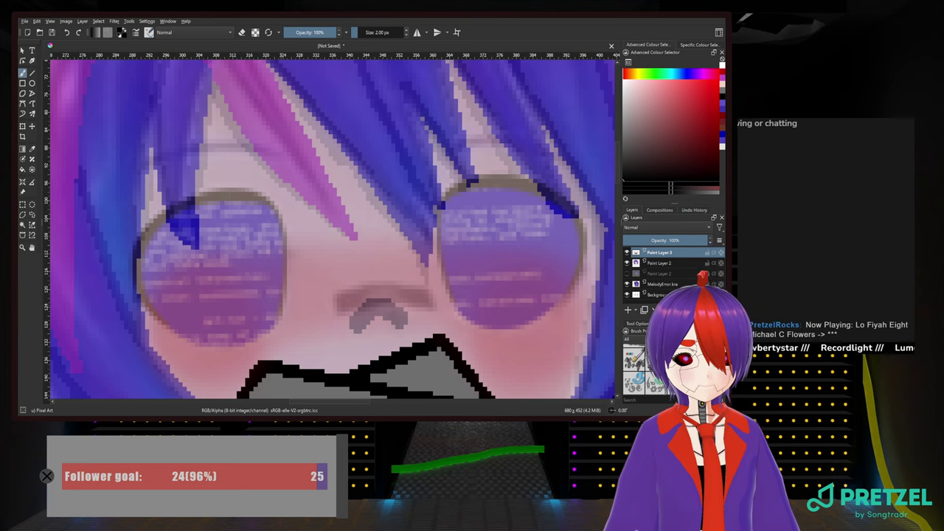
mouse_move(282, 314)
mouse_down()
mouse_move(286, 219)
mouse_move(258, 195)
mouse_move(225, 191)
mouse_move(168, 214)
mouse_move(139, 249)
mouse_move(141, 286)
mouse_move(172, 333)
mouse_up()
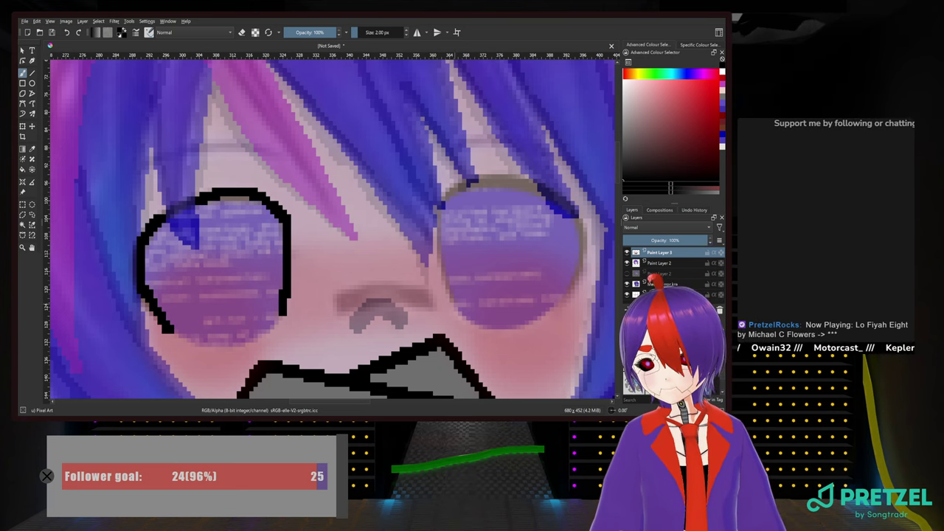
Trace the right eye's inner side and upper arc in black over the reference picture
mouse_move(456, 301)
mouse_down()
mouse_move(441, 204)
mouse_move(444, 275)
mouse_move(456, 301)
mouse_up()
key(ctrl+z)
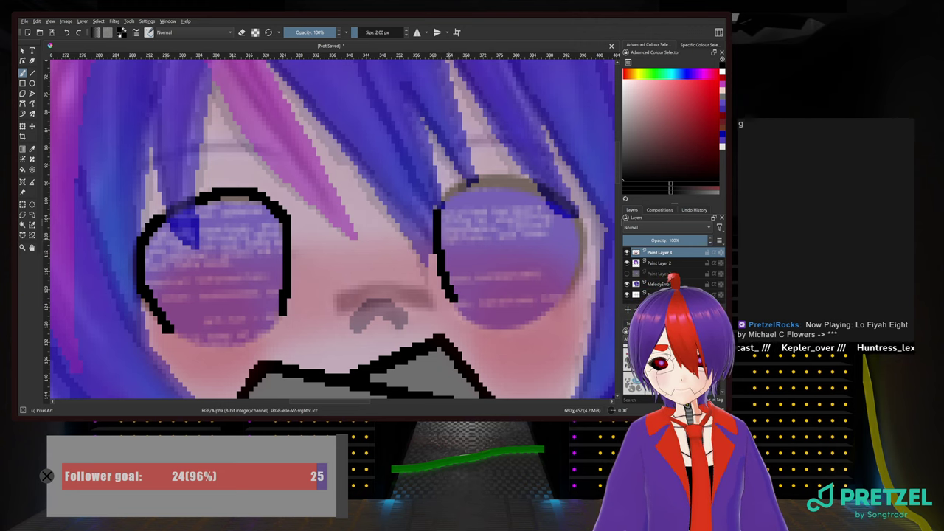
mouse_move(437, 210)
mouse_down()
mouse_move(475, 182)
mouse_move(546, 201)
mouse_up()
key(ctrl+z)
mouse_move(437, 211)
mouse_down()
mouse_move(490, 177)
mouse_move(545, 190)
mouse_move(485, 173)
mouse_move(444, 188)
mouse_move(436, 204)
mouse_up()
key(ctrl+z)
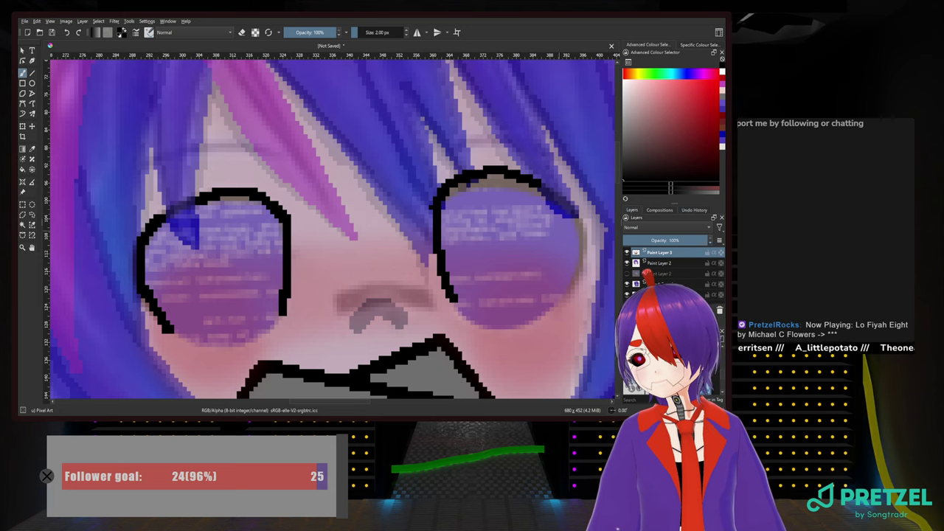
mouse_move(576, 215)
mouse_down()
mouse_move(583, 263)
mouse_move(558, 319)
mouse_up()
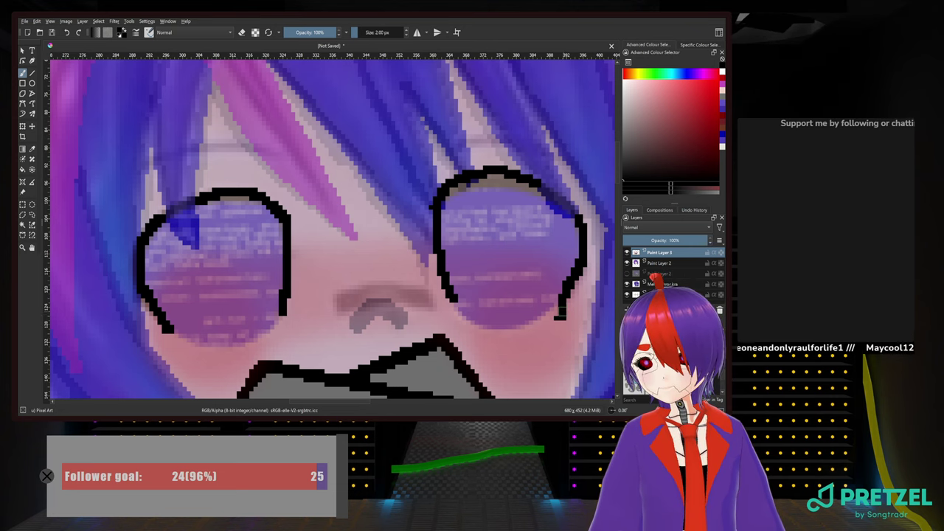
key(e)
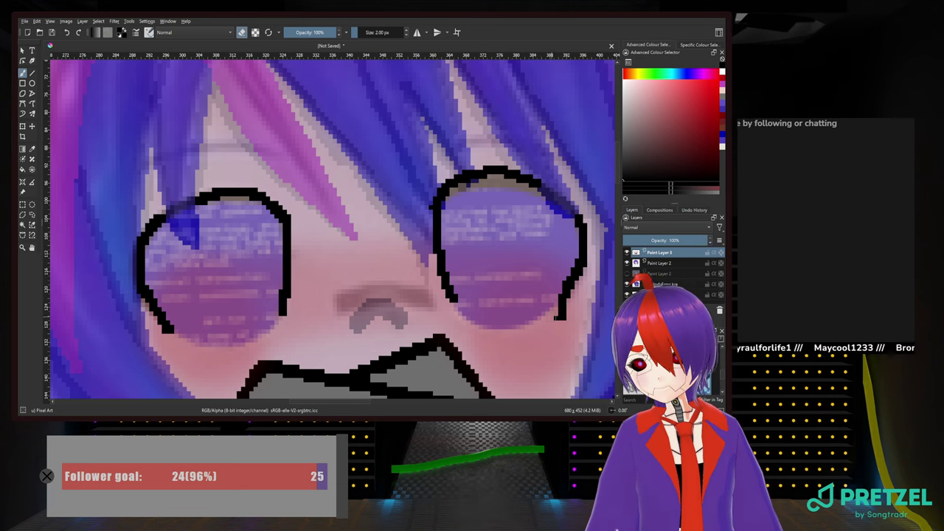
drag(554, 316, 558, 322)
key(ctrl+z)
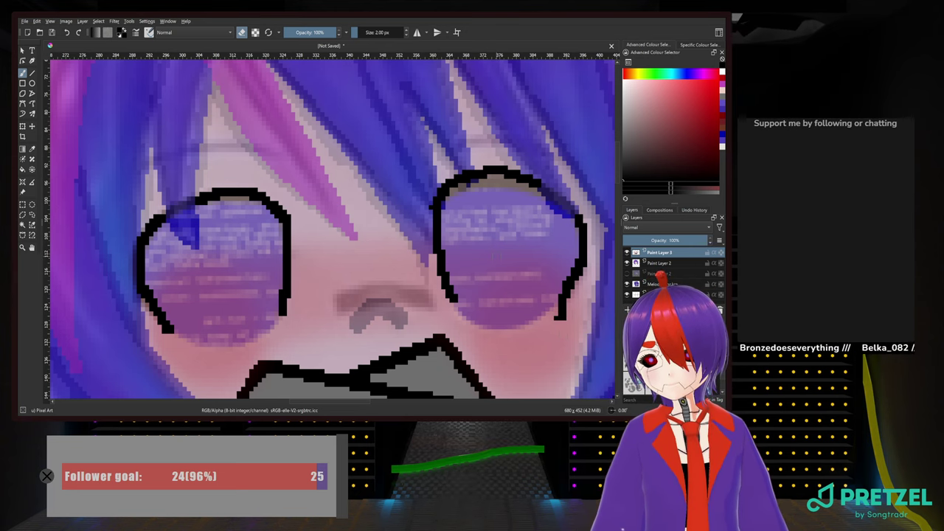
key(ctrl+z)
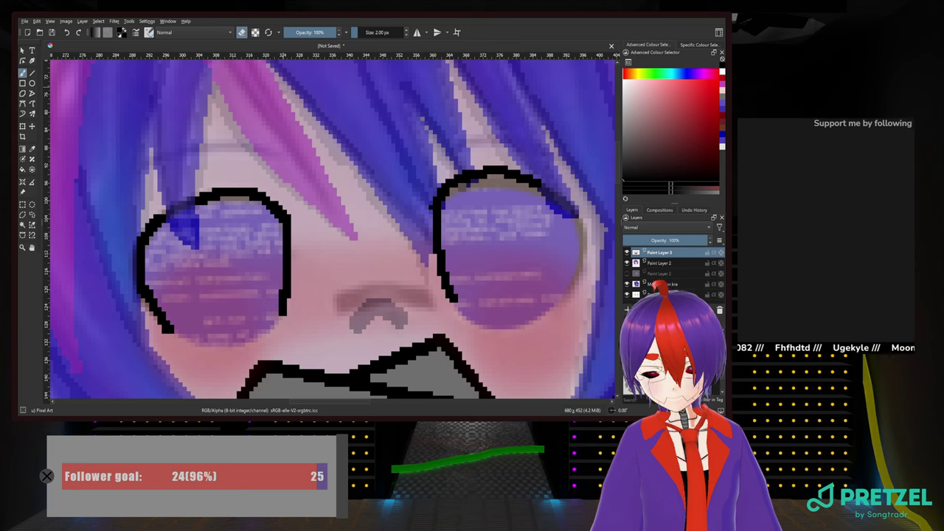
key(e)
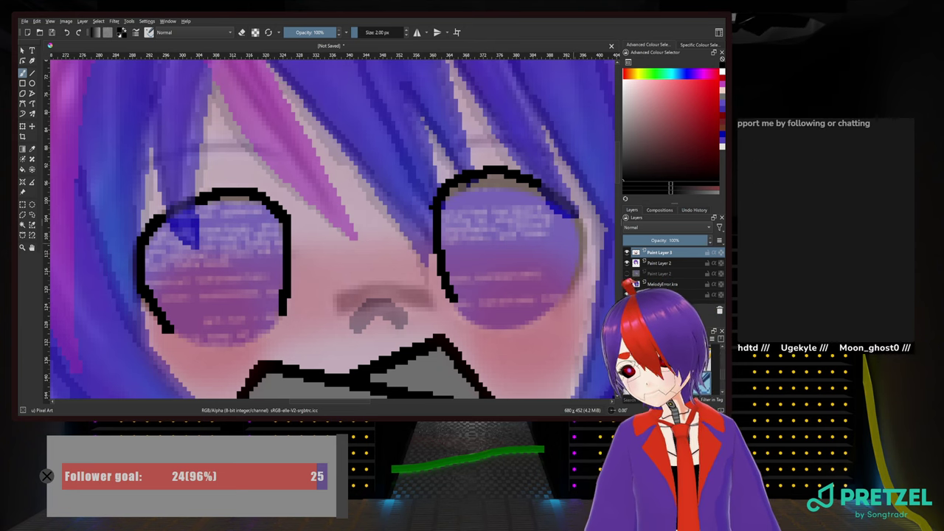
mouse_move(573, 215)
mouse_down()
mouse_move(584, 262)
mouse_move(562, 317)
mouse_up()
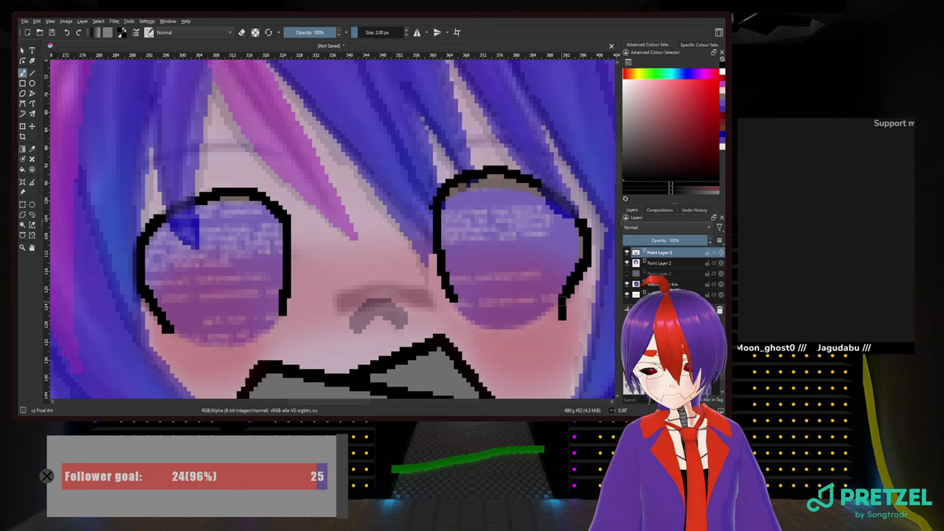
key(ctrl+z)
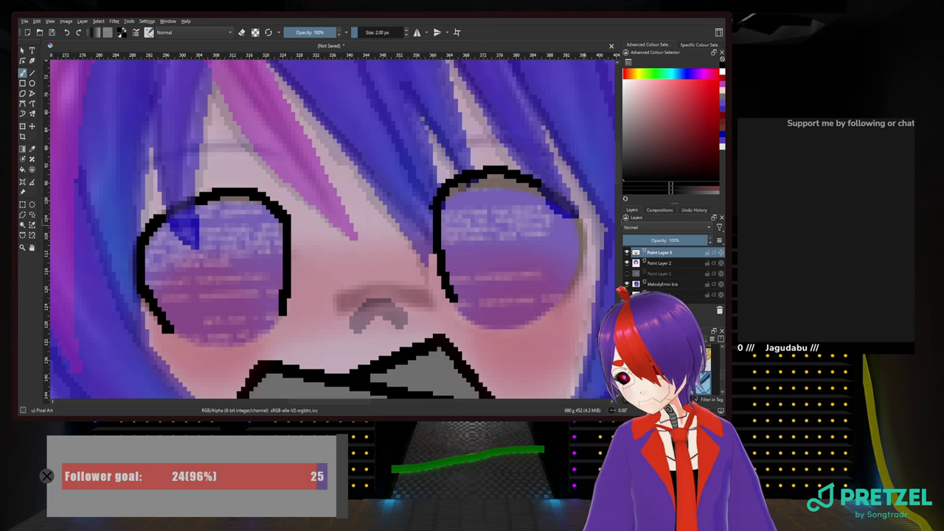
Draw the right eye's outer side in black as a rounded curve, leaving the bottom of the eye open
mouse_move(574, 219)
mouse_down()
mouse_move(588, 249)
mouse_move(570, 308)
mouse_up()
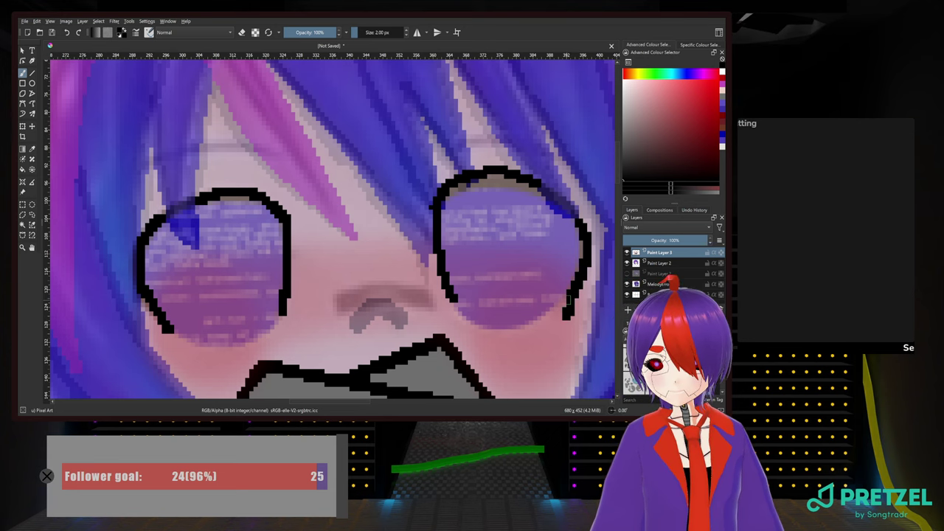
scroll(569, 308, down, 4)
scroll(568, 304, up, 1)
drag(567, 304, 421, 248)
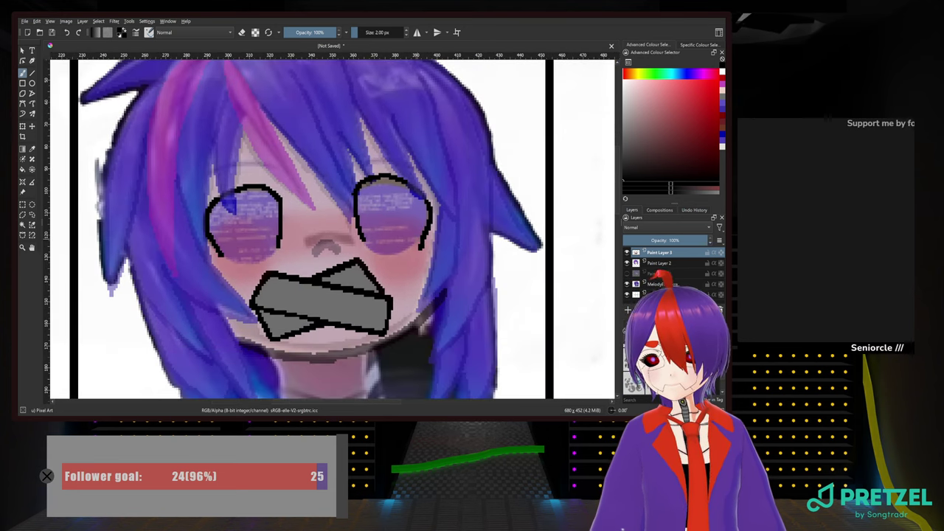
Draw slanted white straight lines with the Line tool across the open bottoms of both eyes, doubling the left eye's line
scroll(402, 229, up, 2)
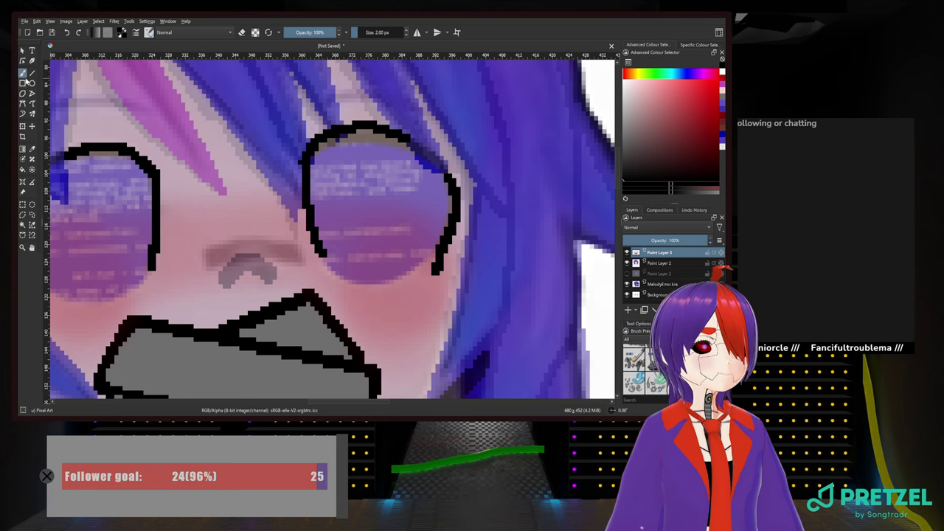
right_click(393, 194)
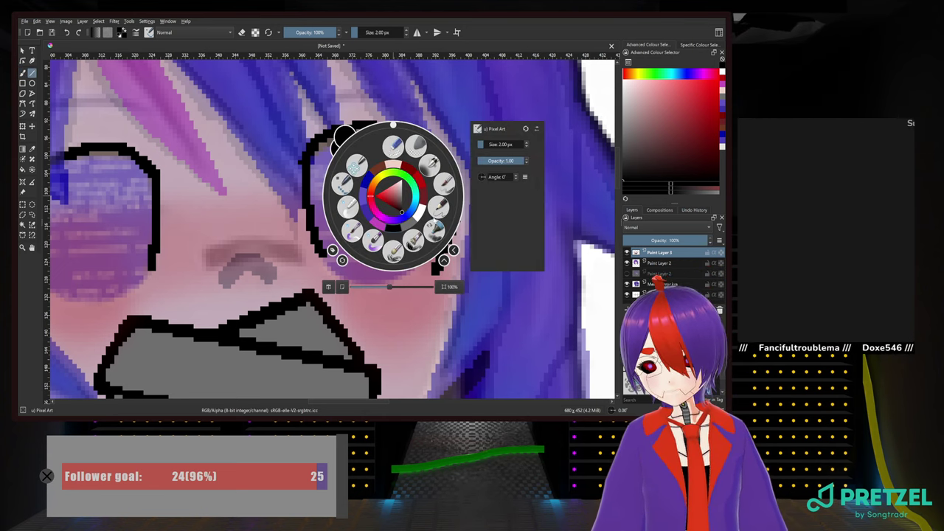
click(418, 214)
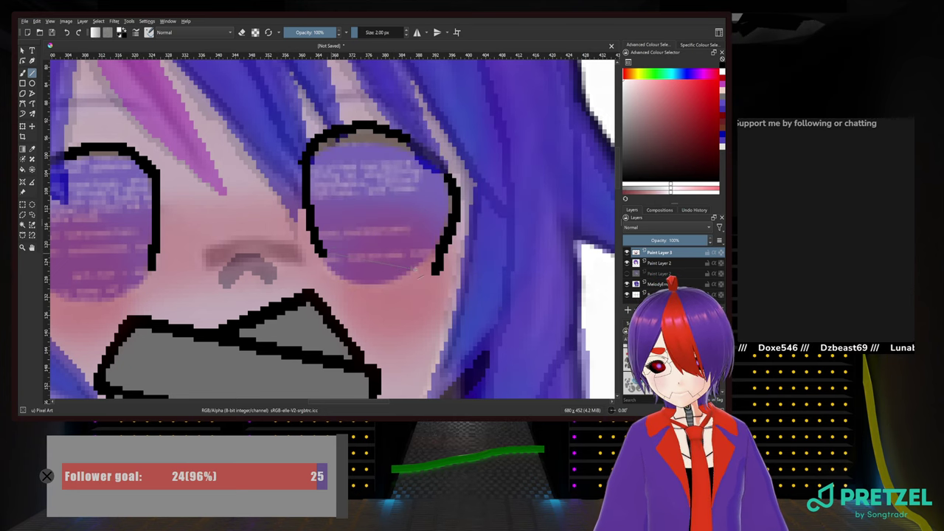
mouse_move(326, 253)
mouse_down()
mouse_move(426, 272)
mouse_move(524, 259)
mouse_up()
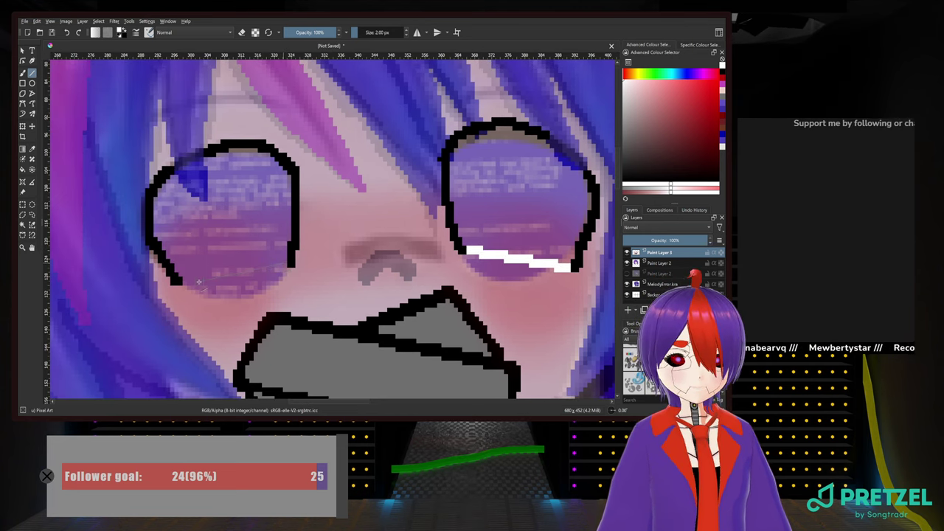
drag(189, 281, 188, 272)
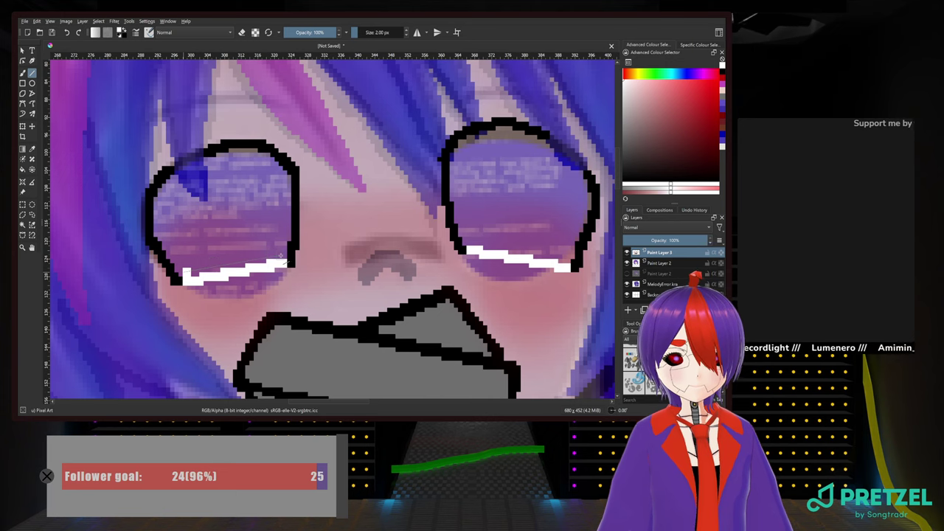
drag(281, 256, 282, 256)
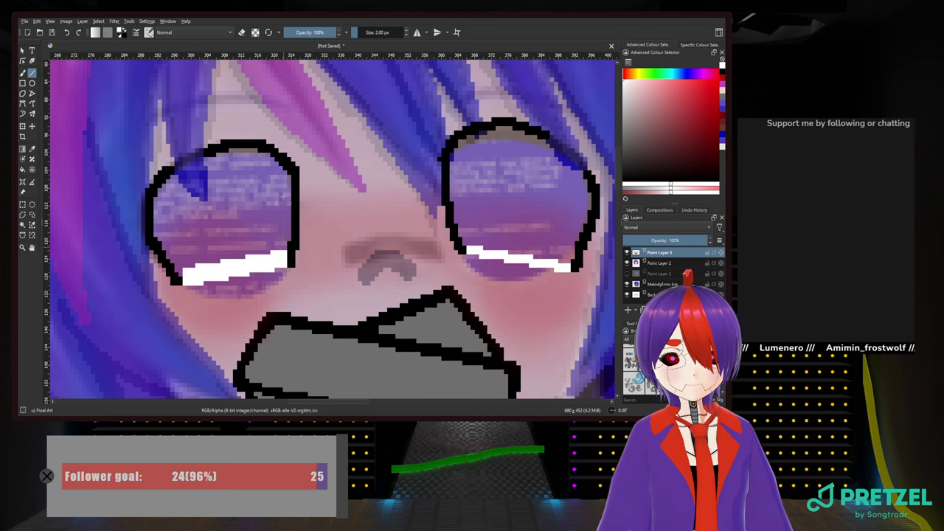
Line the left eye's inner side and top edge with white just inside the black outline
shift+click(284, 174)
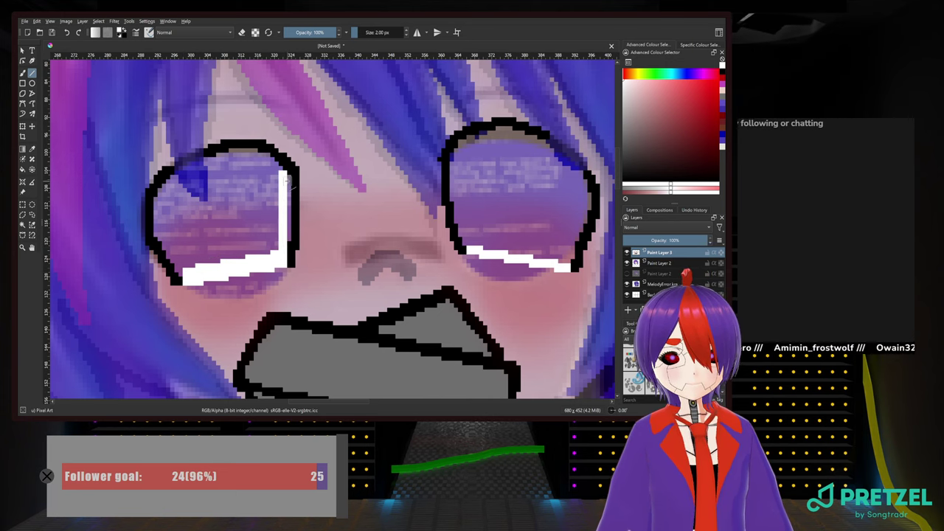
shift+click(287, 238)
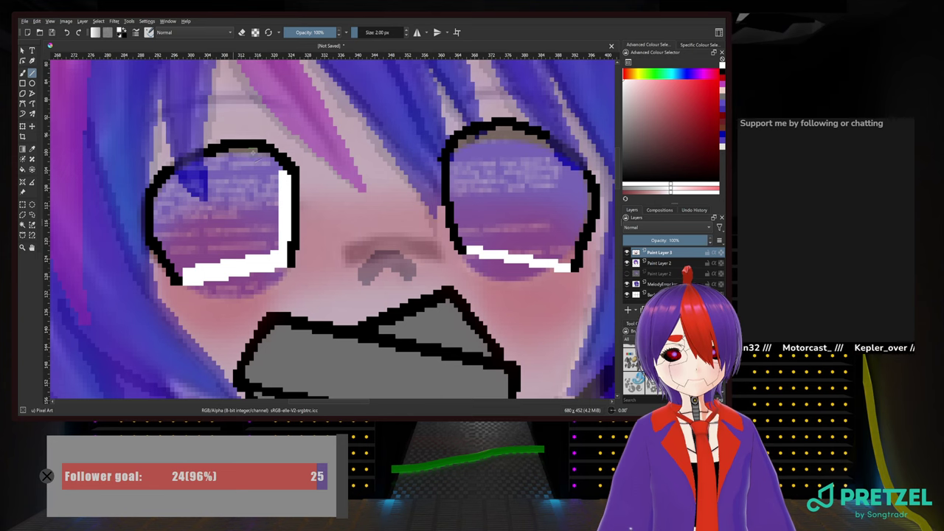
drag(254, 152, 237, 153)
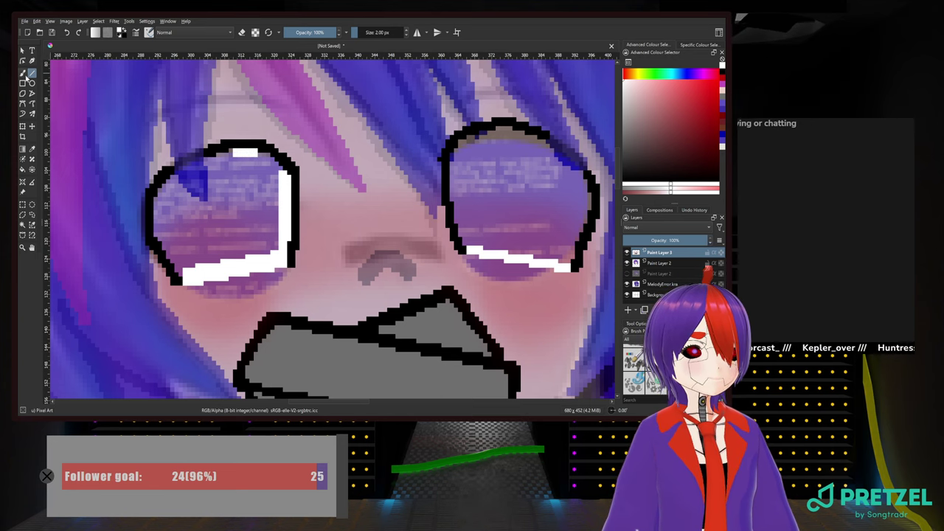
click(233, 152)
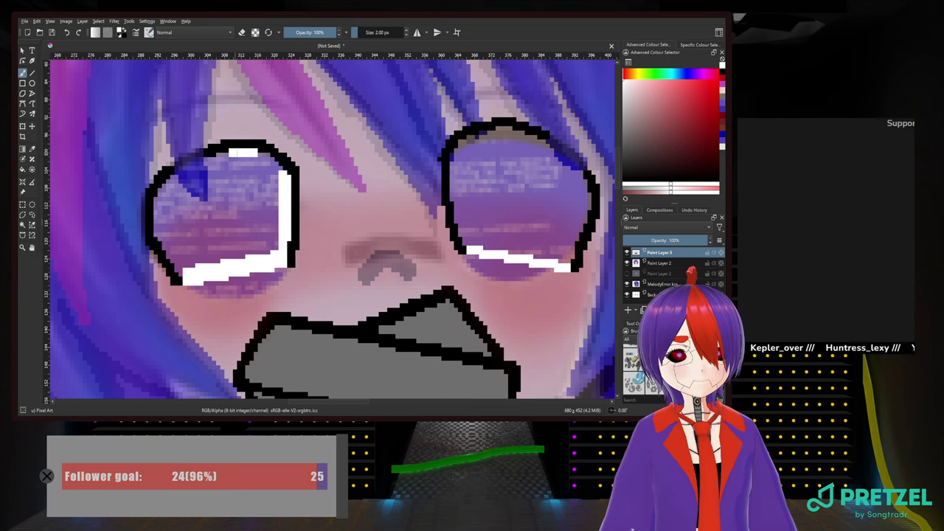
drag(232, 156, 218, 155)
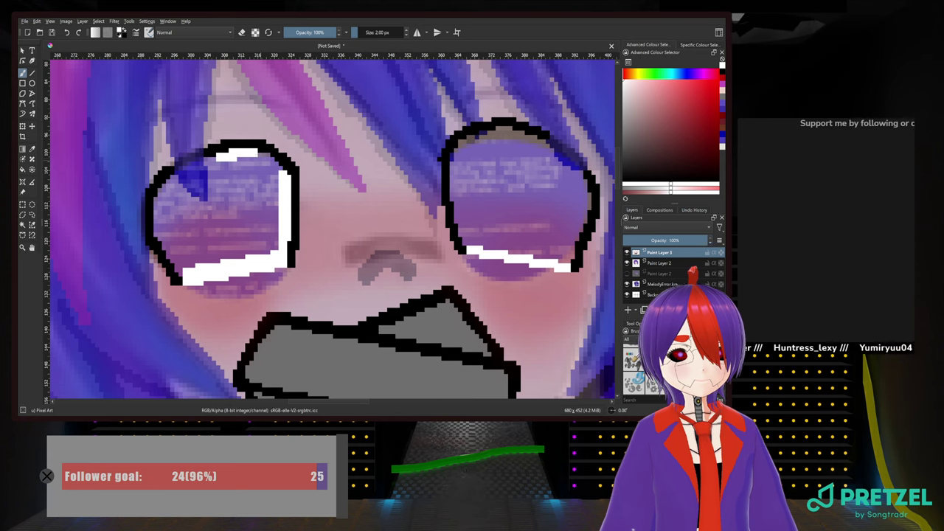
click(261, 156)
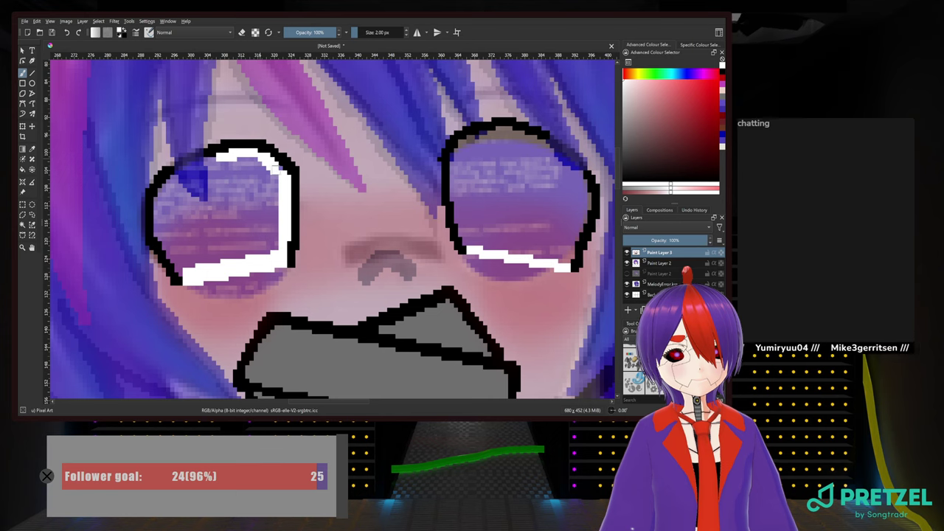
Fill the rest of the left eye with white using the freehand brush, leaving the overlapping hair tip uncovered
mouse_move(271, 176)
mouse_down()
mouse_move(275, 249)
mouse_move(273, 178)
mouse_move(245, 159)
mouse_move(258, 169)
mouse_move(220, 160)
mouse_move(264, 184)
mouse_move(264, 205)
mouse_move(208, 161)
mouse_up()
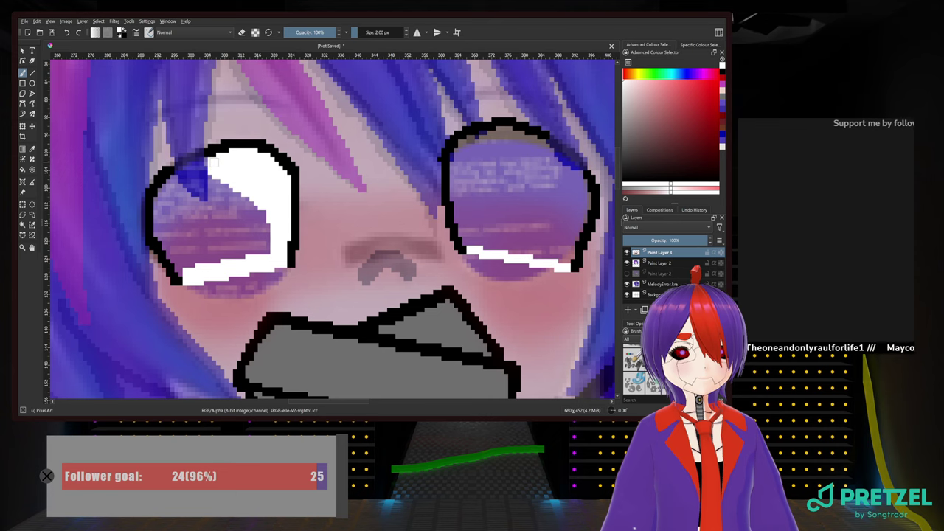
mouse_move(212, 164)
mouse_down()
mouse_move(214, 197)
mouse_move(221, 190)
mouse_move(234, 201)
mouse_move(218, 179)
mouse_move(266, 219)
mouse_move(235, 203)
mouse_move(194, 210)
mouse_move(173, 177)
mouse_up()
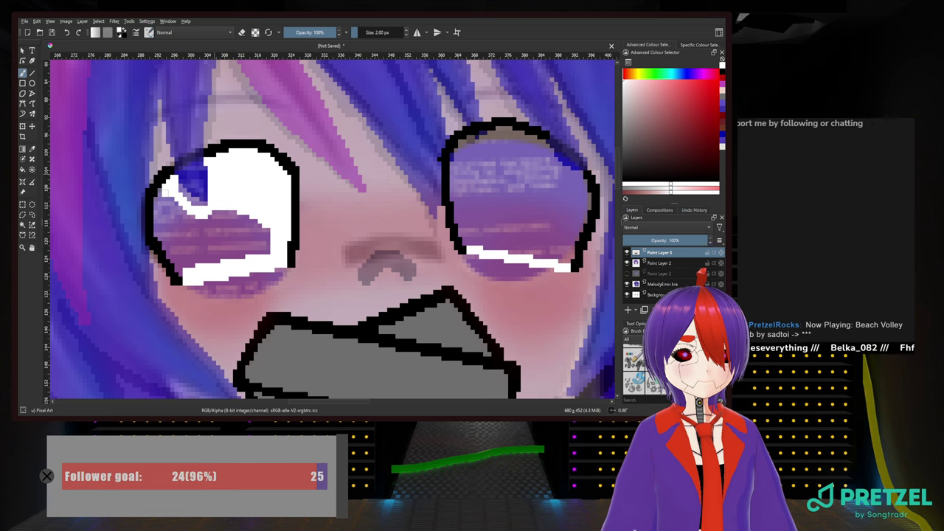
mouse_move(163, 192)
mouse_down()
mouse_move(162, 231)
mouse_move(176, 202)
mouse_move(178, 214)
mouse_move(157, 227)
mouse_move(174, 262)
mouse_move(162, 221)
mouse_move(247, 215)
mouse_move(176, 209)
mouse_up()
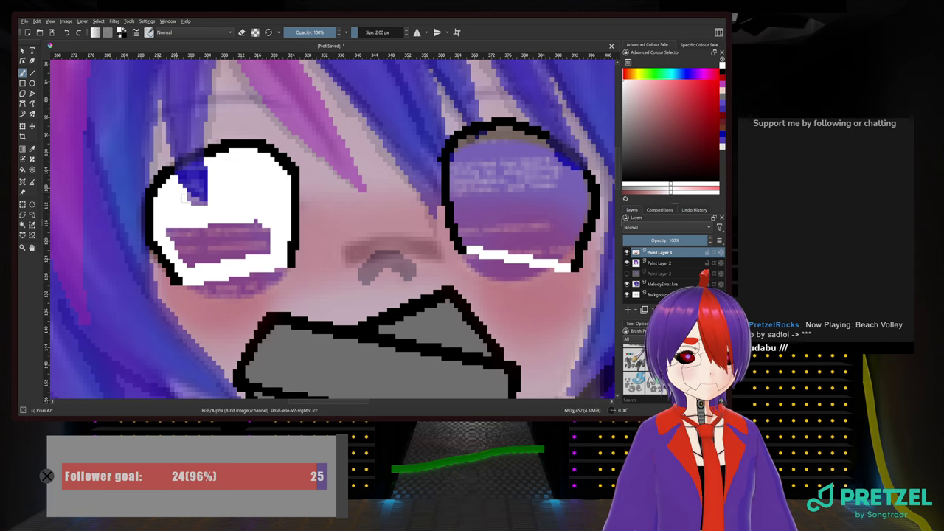
mouse_move(189, 199)
mouse_down()
mouse_move(218, 229)
mouse_move(169, 232)
mouse_move(170, 240)
mouse_move(231, 229)
mouse_move(183, 249)
mouse_move(197, 247)
mouse_move(175, 244)
mouse_move(192, 267)
mouse_move(248, 259)
mouse_move(272, 243)
mouse_move(212, 241)
mouse_move(256, 244)
mouse_move(187, 259)
mouse_up()
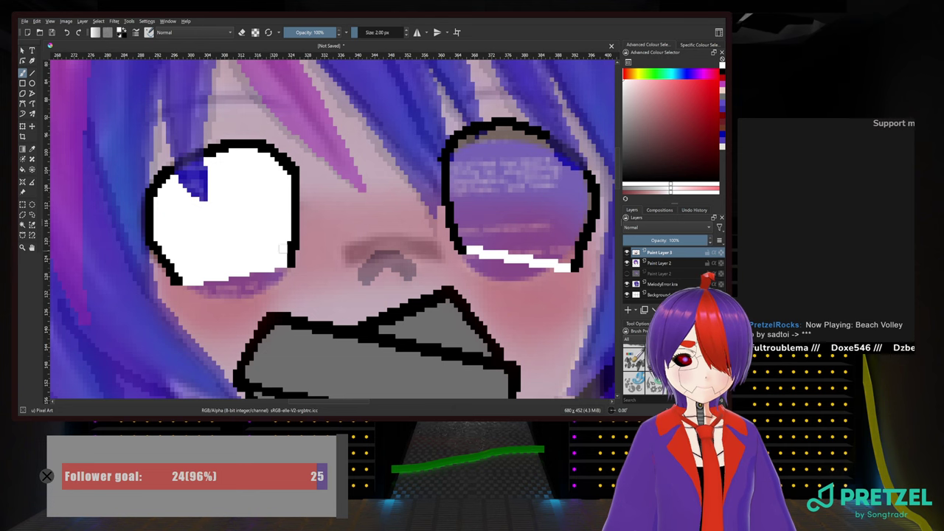
Raise the opacity of the visible Paint Layer 2, which holds the taped-mouth head, to 100%
drag(432, 248, 313, 292)
scroll(325, 283, down, 1)
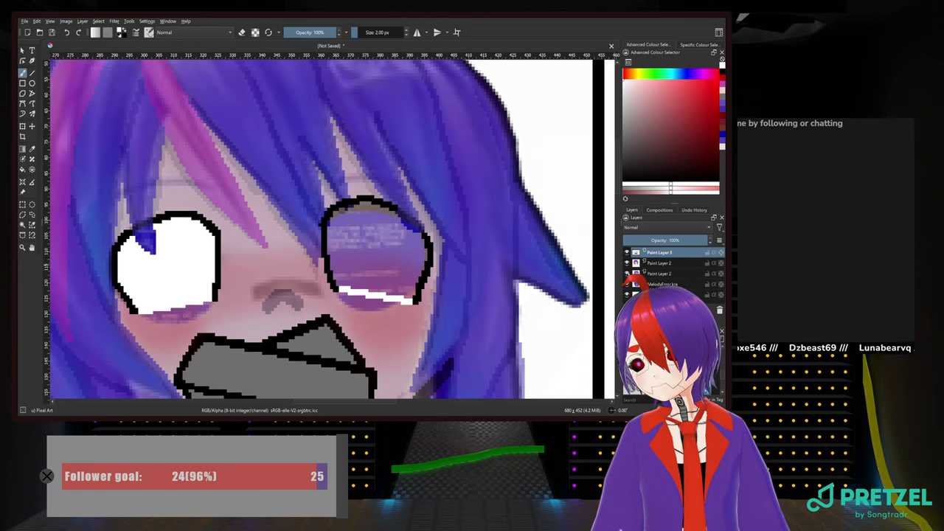
click(649, 264)
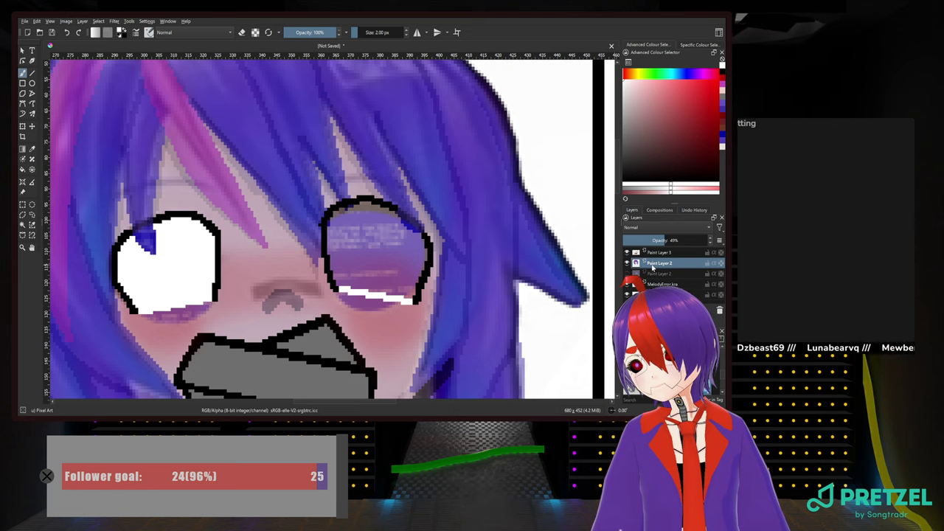
drag(666, 241, 714, 241)
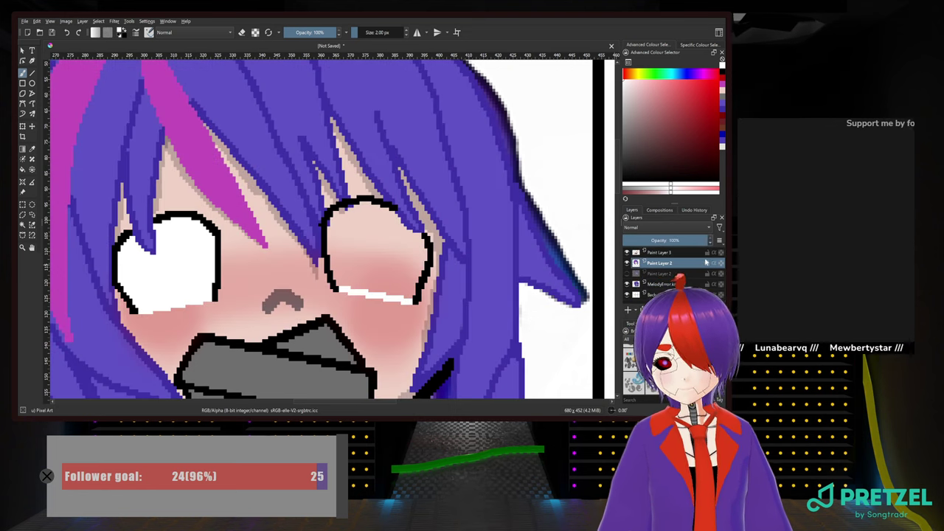
Fill the right eye with white inside its black outline on Paint Layer 3 using the 2 px brush
click(668, 252)
scroll(146, 275, up, 1)
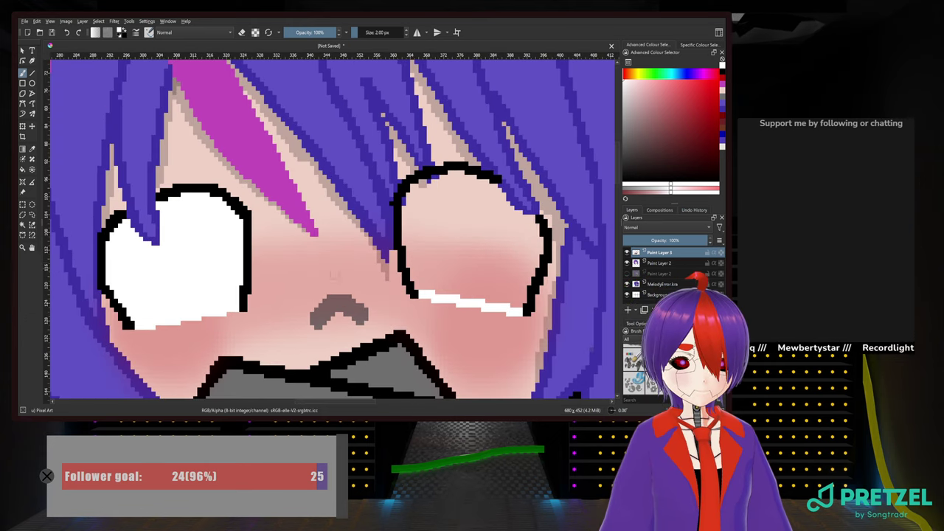
scroll(349, 281, up, 2)
drag(361, 280, 163, 303)
mouse_move(472, 363)
mouse_down()
mouse_move(522, 228)
mouse_move(259, 227)
mouse_move(495, 243)
mouse_move(482, 312)
mouse_move(462, 352)
mouse_move(477, 280)
mouse_move(463, 249)
mouse_move(302, 237)
mouse_move(266, 245)
mouse_move(275, 297)
mouse_move(289, 299)
mouse_move(285, 315)
mouse_move(437, 348)
mouse_move(447, 344)
mouse_move(315, 300)
mouse_move(280, 250)
mouse_move(455, 258)
mouse_move(455, 317)
mouse_move(468, 270)
mouse_move(428, 321)
mouse_move(405, 304)
mouse_move(305, 299)
mouse_move(460, 287)
mouse_move(410, 272)
mouse_move(305, 270)
mouse_up()
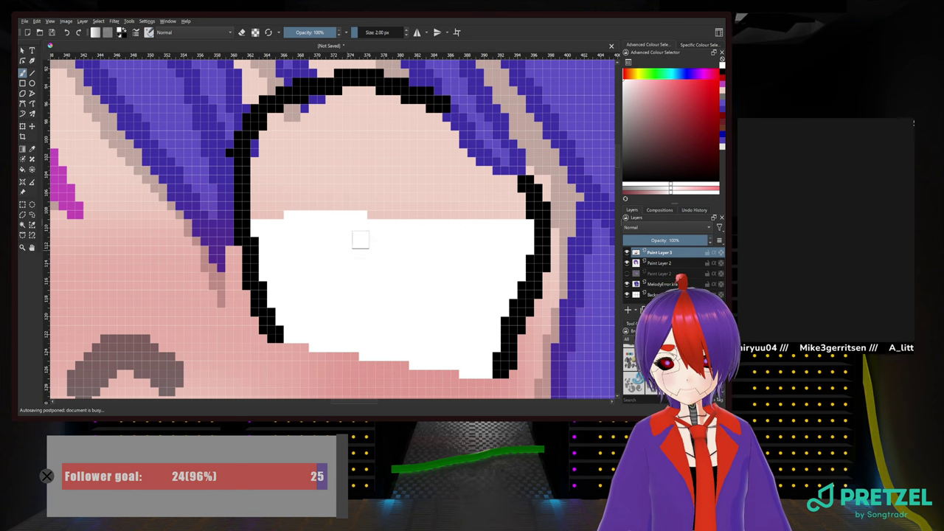
drag(397, 208, 377, 258)
mouse_move(251, 258)
mouse_down()
mouse_move(240, 199)
mouse_move(256, 171)
mouse_move(333, 145)
mouse_move(346, 145)
mouse_move(298, 153)
mouse_move(370, 153)
mouse_move(415, 172)
mouse_move(396, 188)
mouse_move(422, 180)
mouse_move(456, 231)
mouse_move(488, 236)
mouse_move(487, 261)
mouse_move(496, 255)
mouse_move(260, 264)
mouse_move(255, 213)
mouse_move(291, 180)
mouse_move(378, 177)
mouse_move(410, 190)
mouse_move(295, 190)
mouse_move(275, 214)
mouse_move(415, 209)
mouse_move(277, 216)
mouse_move(343, 228)
mouse_move(408, 223)
mouse_move(435, 246)
mouse_move(469, 246)
mouse_move(302, 251)
mouse_move(276, 232)
mouse_move(359, 238)
mouse_move(415, 228)
mouse_move(469, 243)
mouse_move(392, 300)
mouse_up()
scroll(392, 300, down, 3)
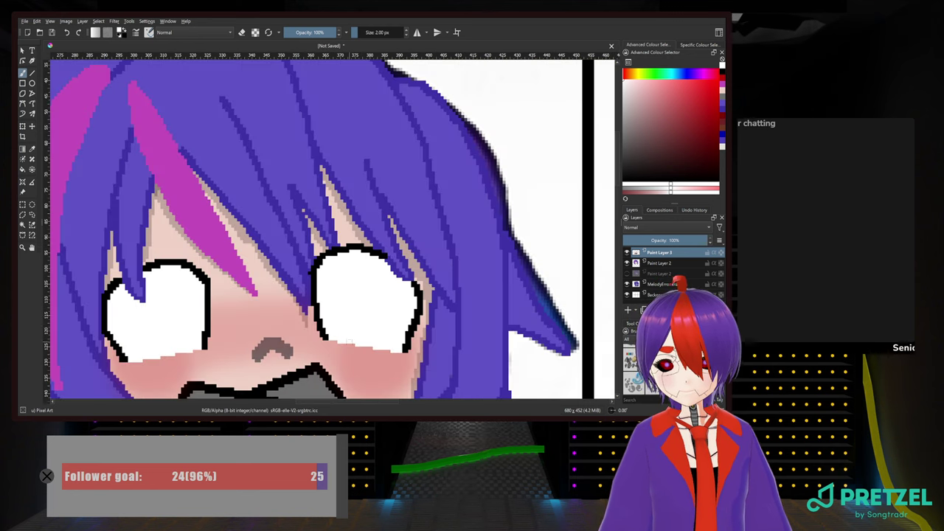
drag(349, 340, 382, 232)
scroll(448, 240, down, 2)
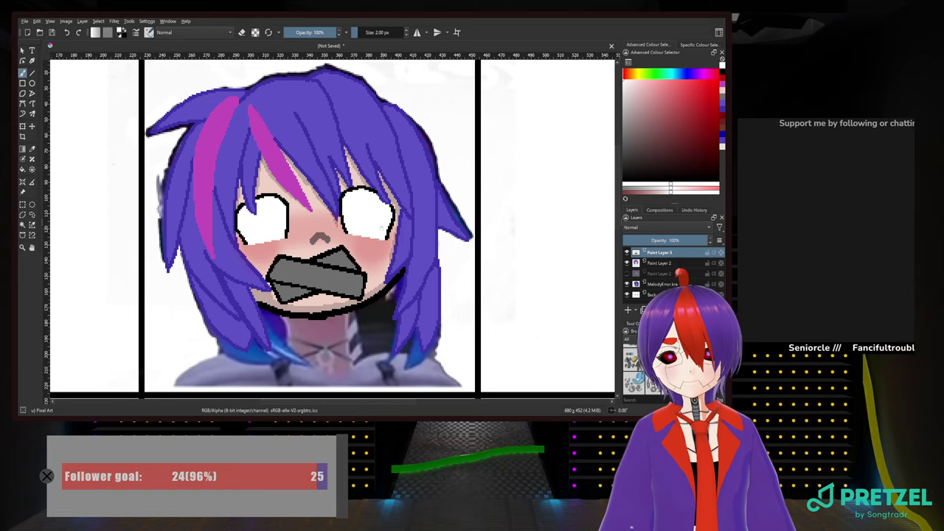
Paint pale cyan oval irises in the right and left eyes with the brush size at 11 px
scroll(373, 250, up, 2)
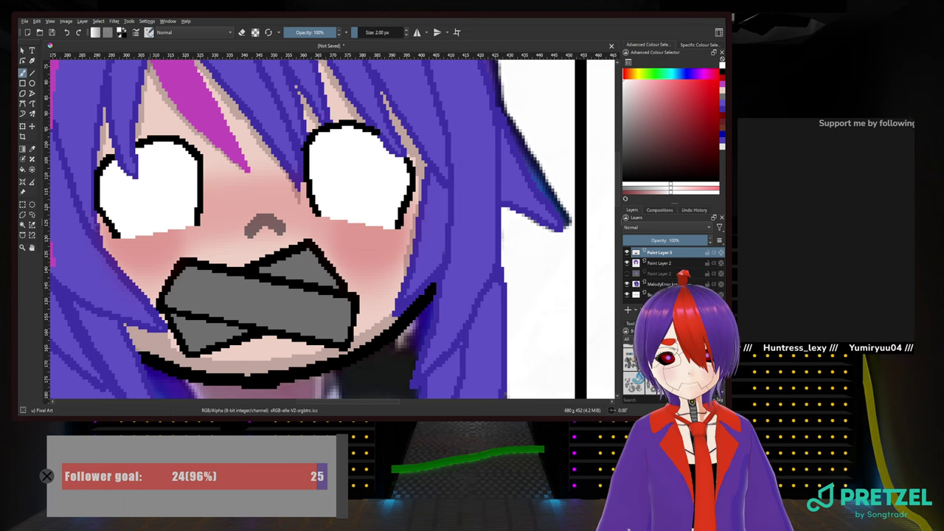
right_click(336, 194)
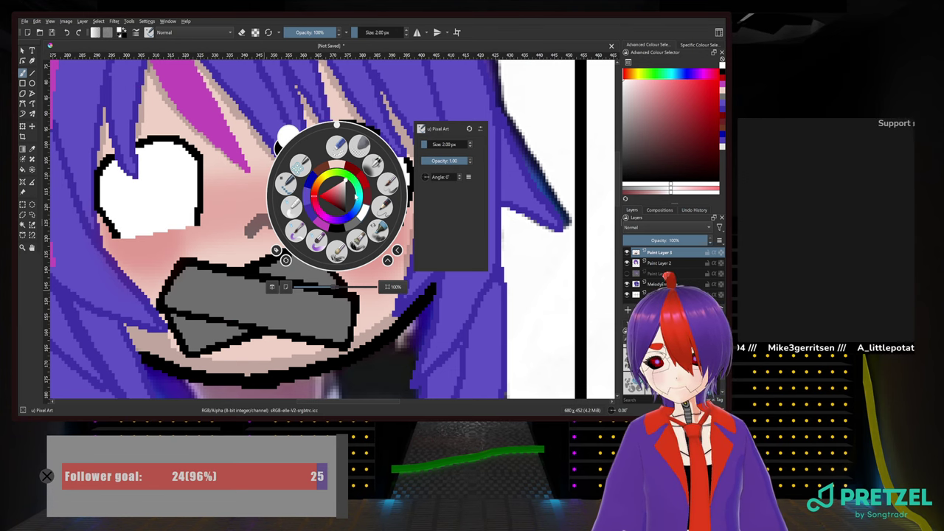
click(361, 207)
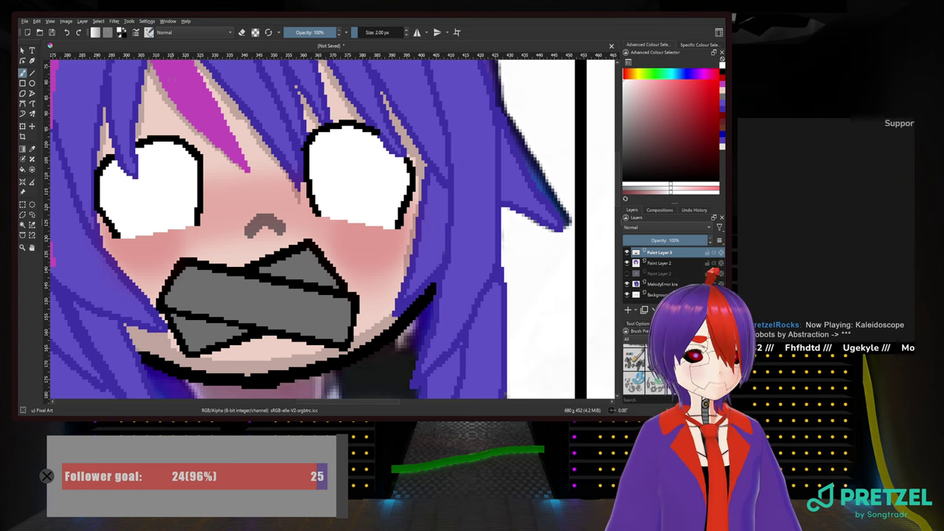
click(125, 30)
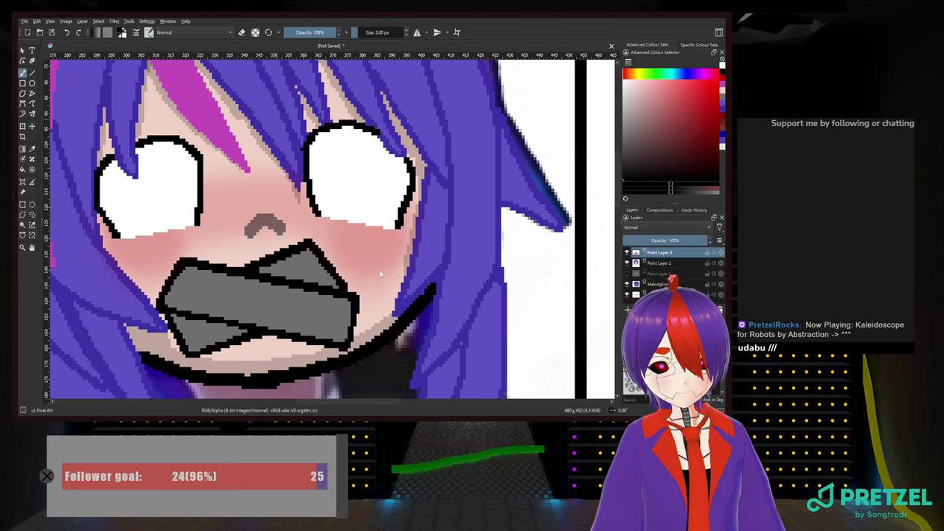
key(x)
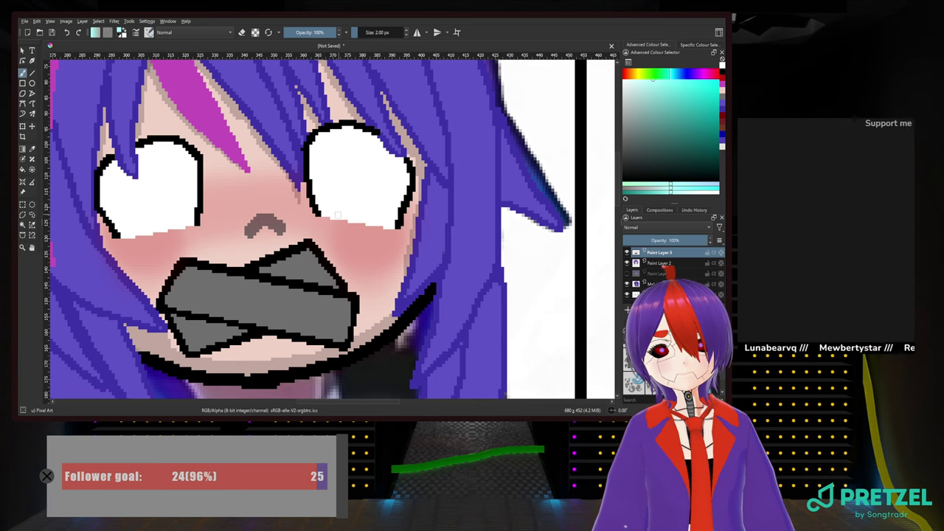
click(370, 32)
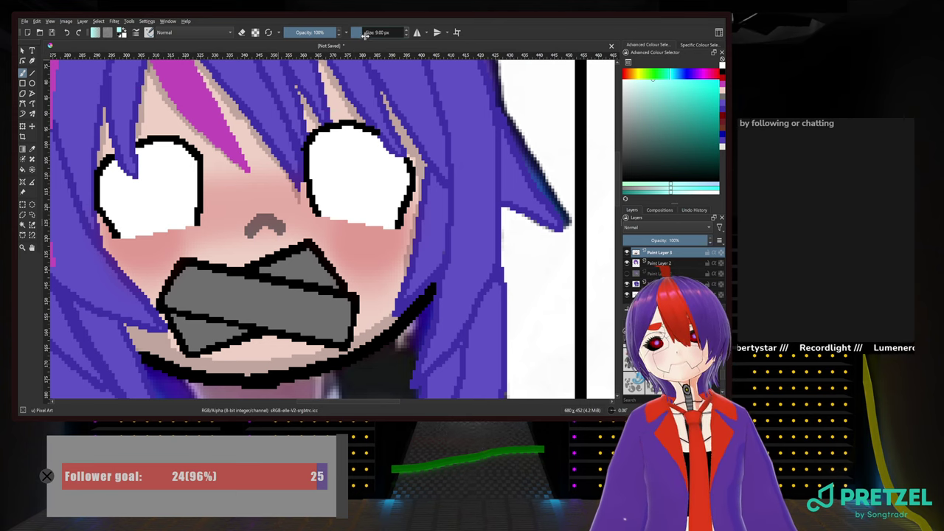
click(364, 36)
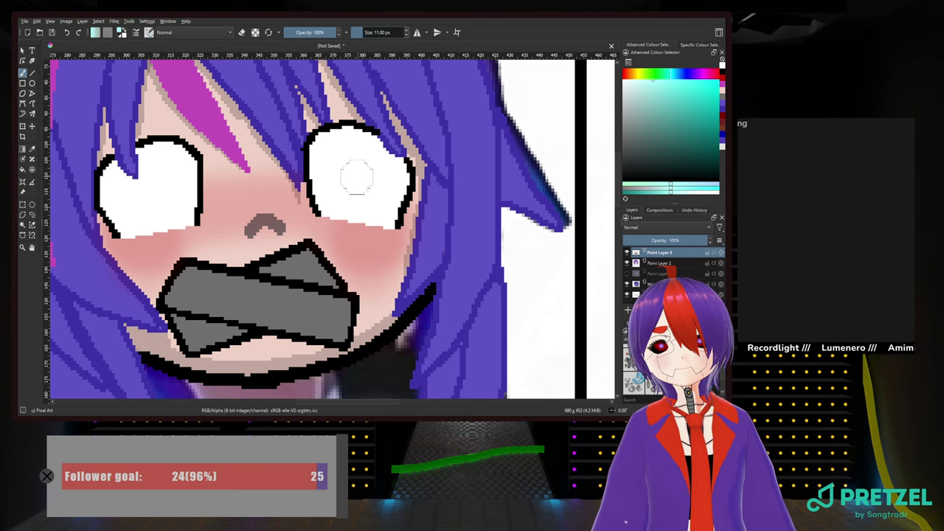
mouse_move(344, 191)
mouse_down()
mouse_move(343, 200)
mouse_move(342, 166)
mouse_move(358, 144)
mouse_move(373, 184)
mouse_move(365, 212)
mouse_move(357, 198)
mouse_up()
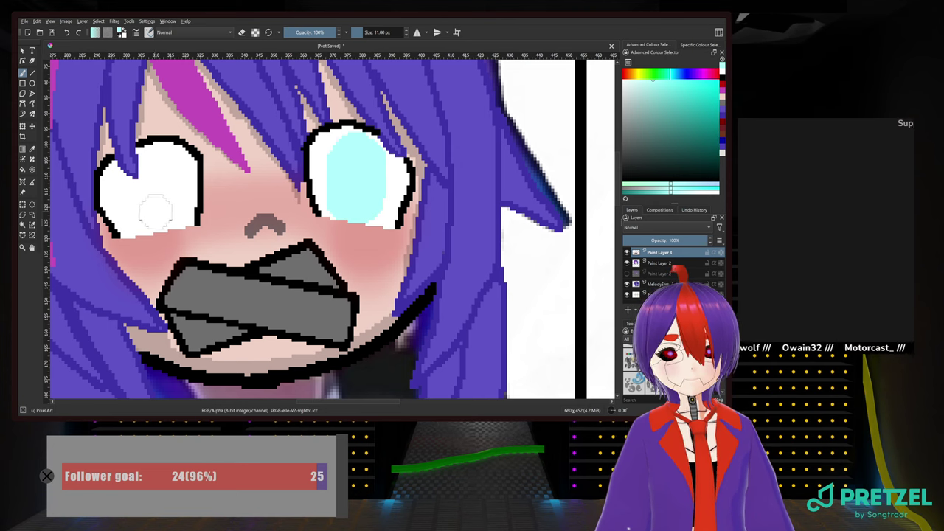
click(161, 214)
mouse_move(161, 214)
mouse_down()
mouse_move(155, 158)
mouse_move(166, 177)
mouse_move(152, 216)
mouse_move(140, 197)
mouse_up()
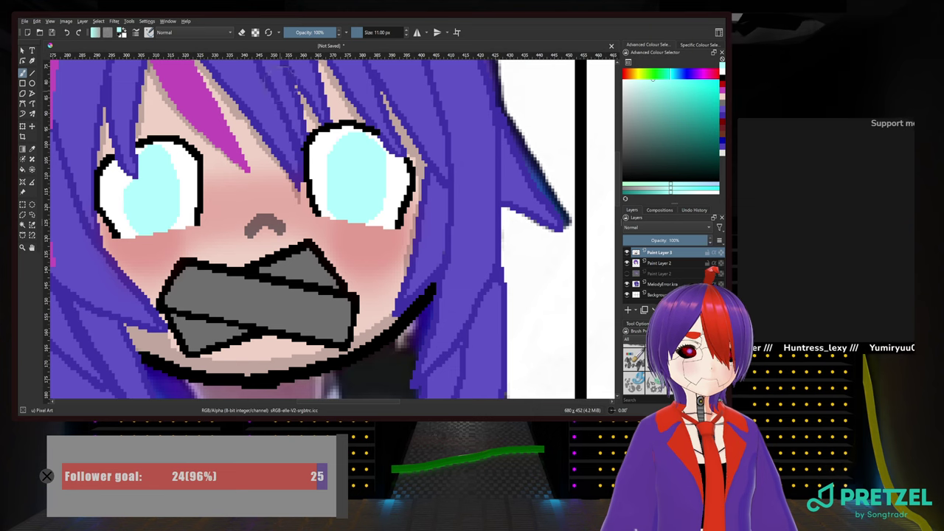
Widen the left iris toward its outer side under the hair tip in pale cyan, using 5 px and 2 px brush sizes
scroll(388, 32, down, 3)
drag(387, 32, 376, 33)
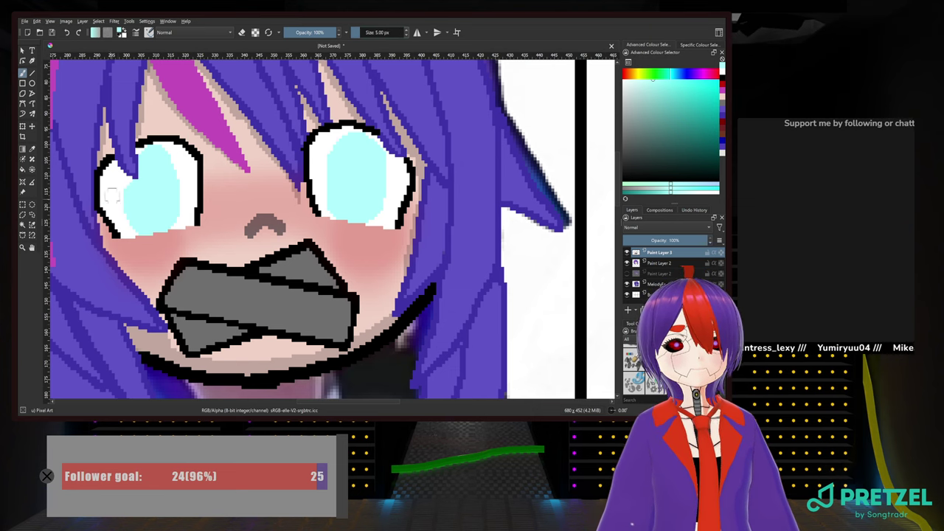
drag(126, 184, 130, 207)
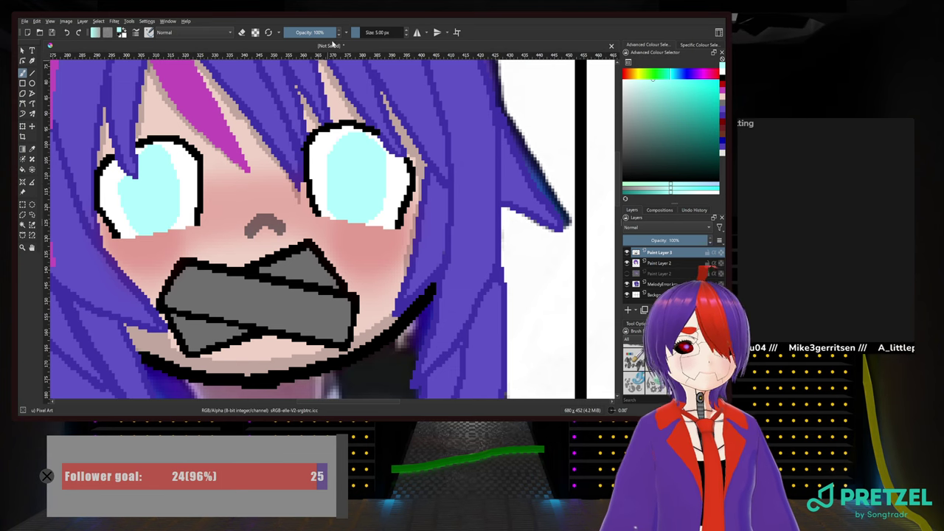
click(361, 32)
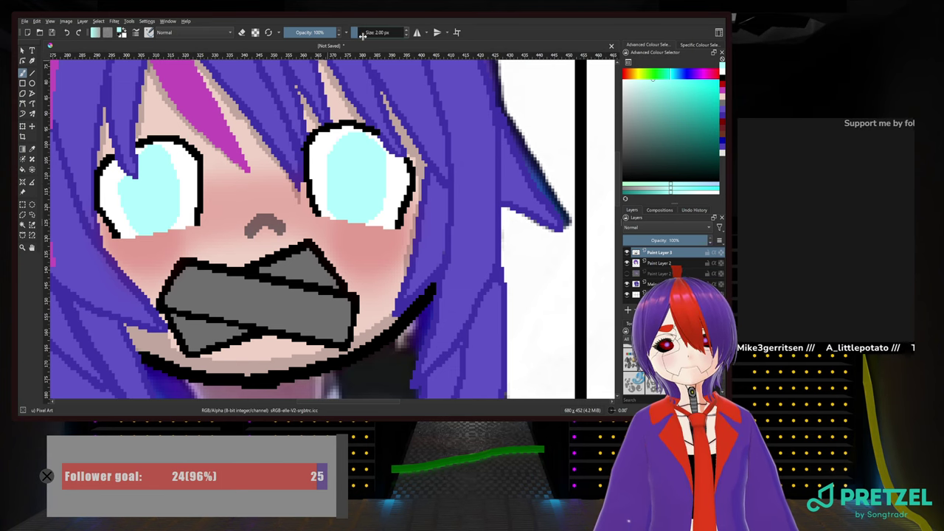
scroll(125, 183, up, 4)
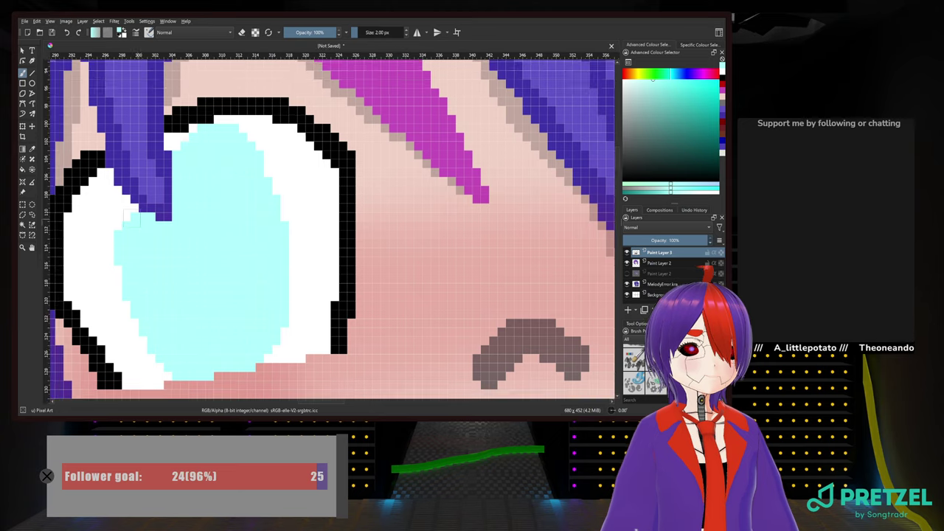
mouse_move(132, 217)
mouse_down()
mouse_move(119, 225)
mouse_move(124, 210)
mouse_up()
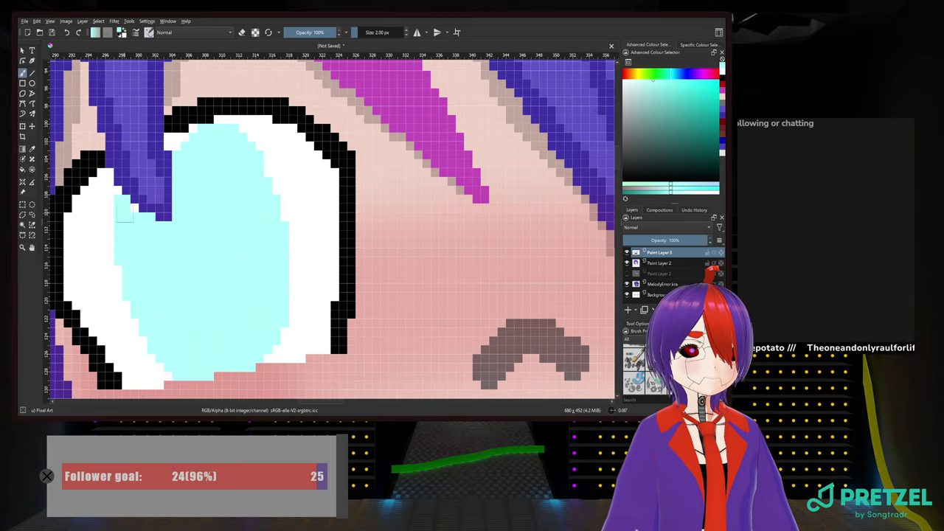
scroll(157, 239, down, 3)
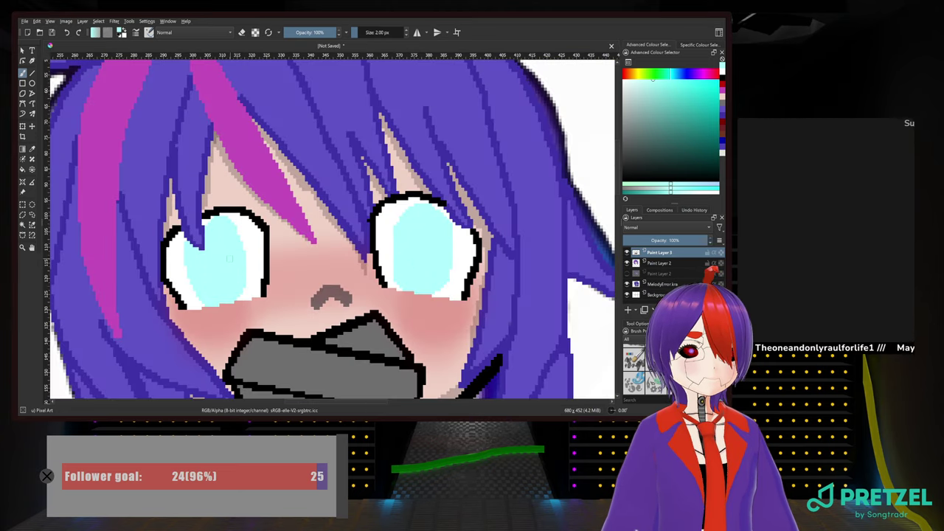
Trim the left iris's inner side and top edge with white using the 2 px brush
scroll(229, 258, up, 3)
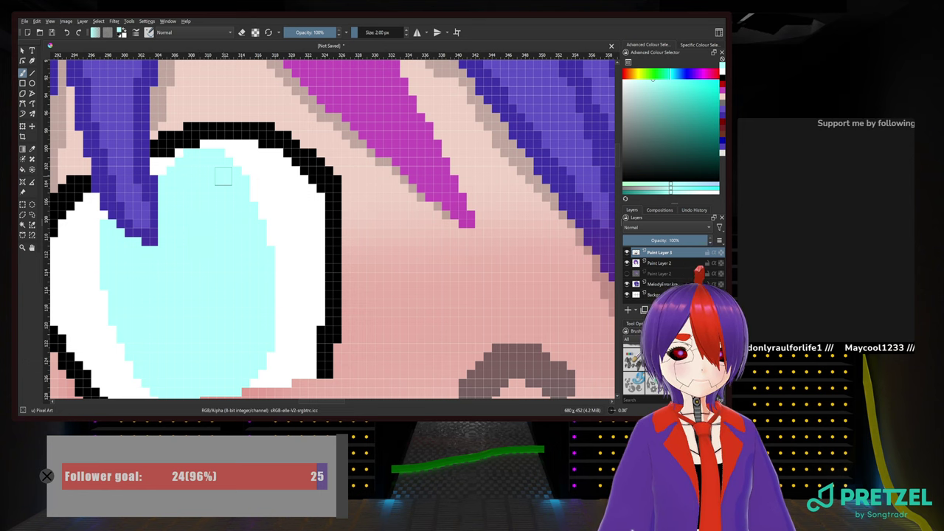
right_click(227, 217)
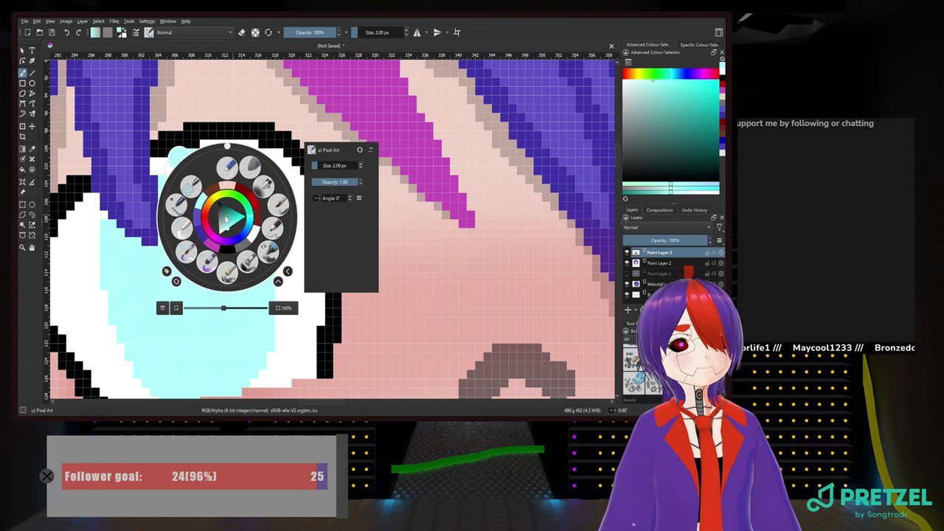
click(255, 233)
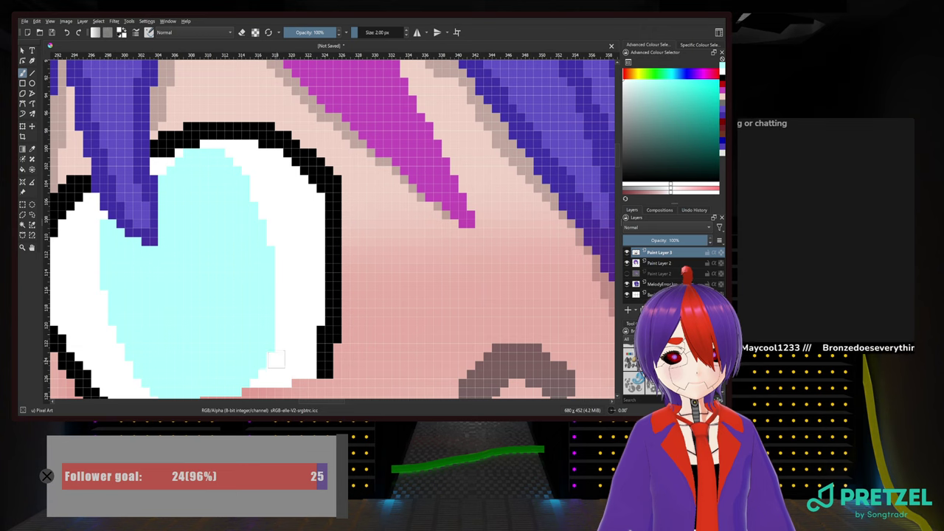
mouse_move(275, 359)
mouse_down()
mouse_move(271, 236)
mouse_move(241, 175)
mouse_move(192, 157)
mouse_up()
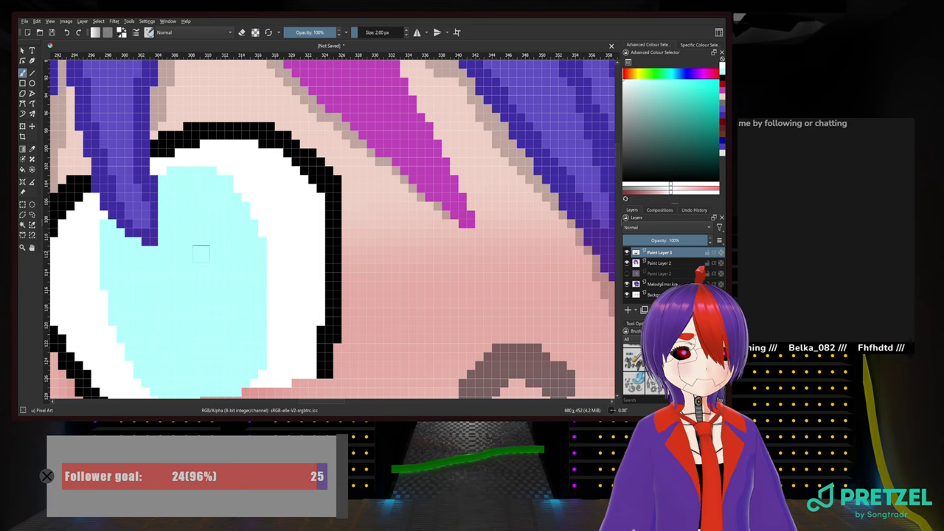
scroll(177, 256, down, 2)
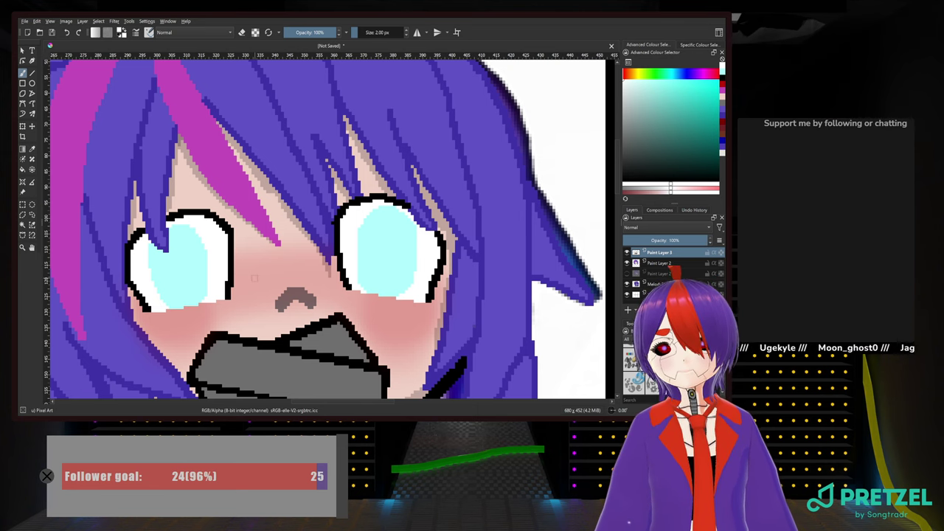
scroll(254, 278, up, 1)
drag(254, 278, 230, 227)
scroll(229, 227, down, 3)
scroll(230, 228, up, 1)
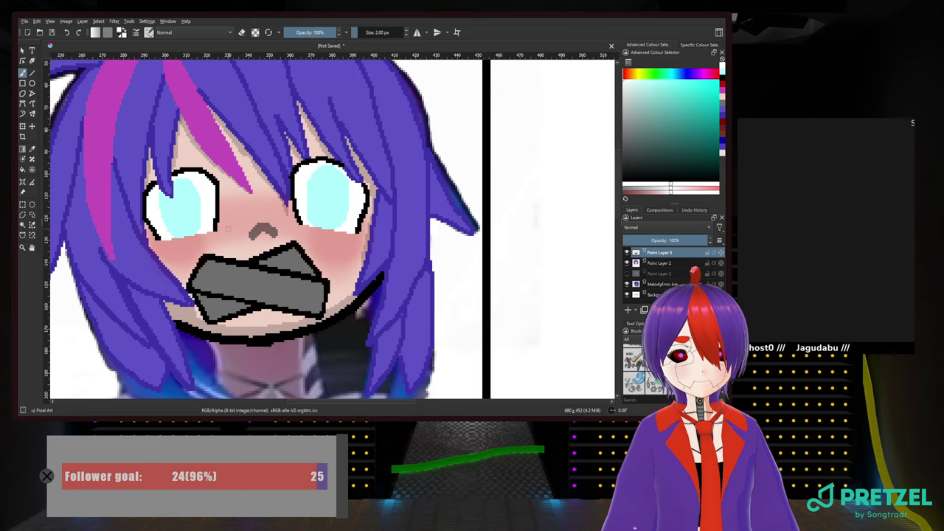
Select the left iris by its contiguous colour and paint it bright sky blue with the 2 px freehand brush
scroll(229, 228, up, 2)
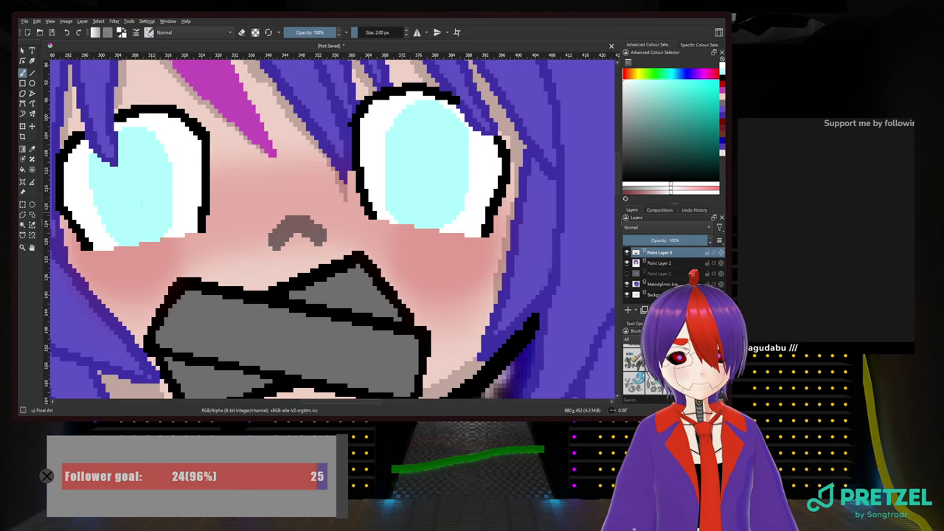
right_click(232, 210)
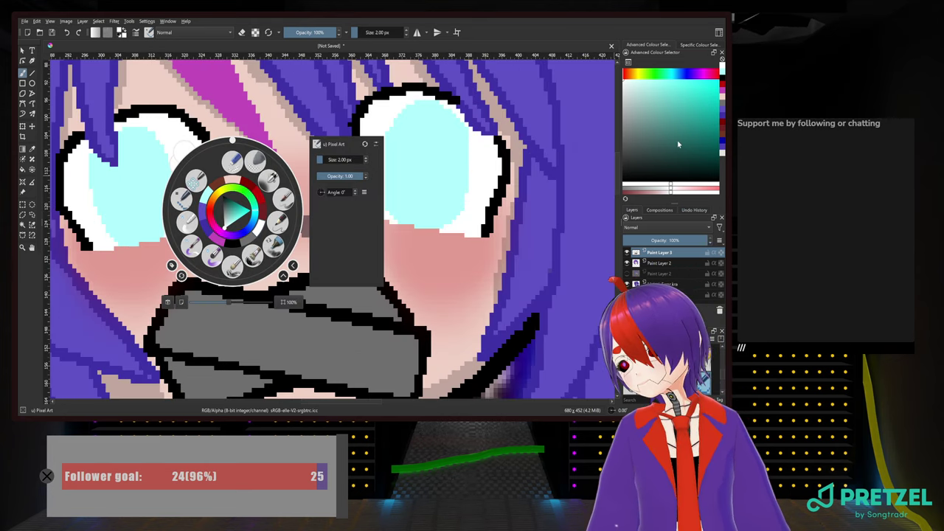
click(424, 183)
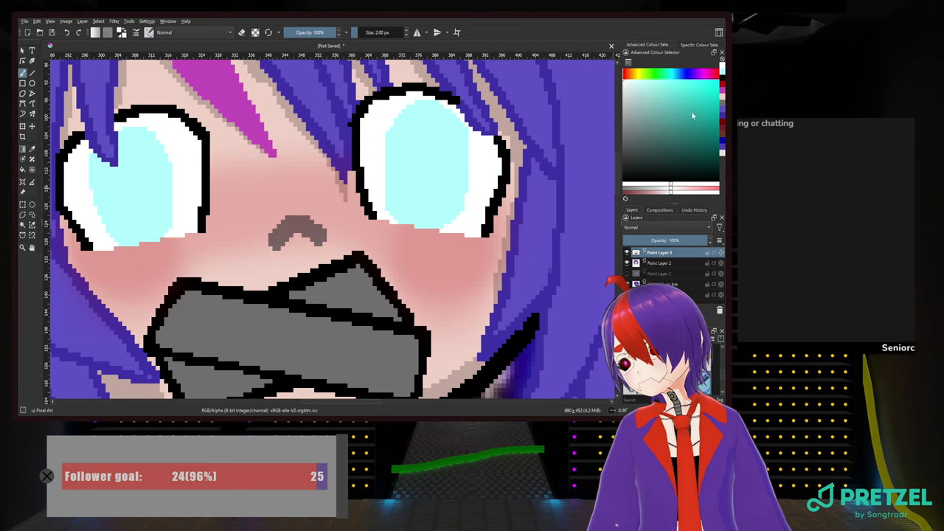
click(705, 95)
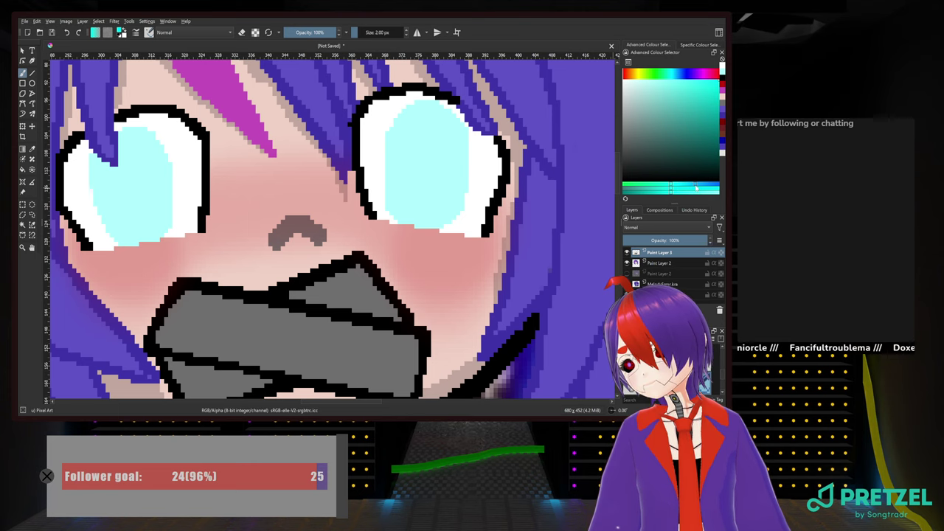
click(697, 188)
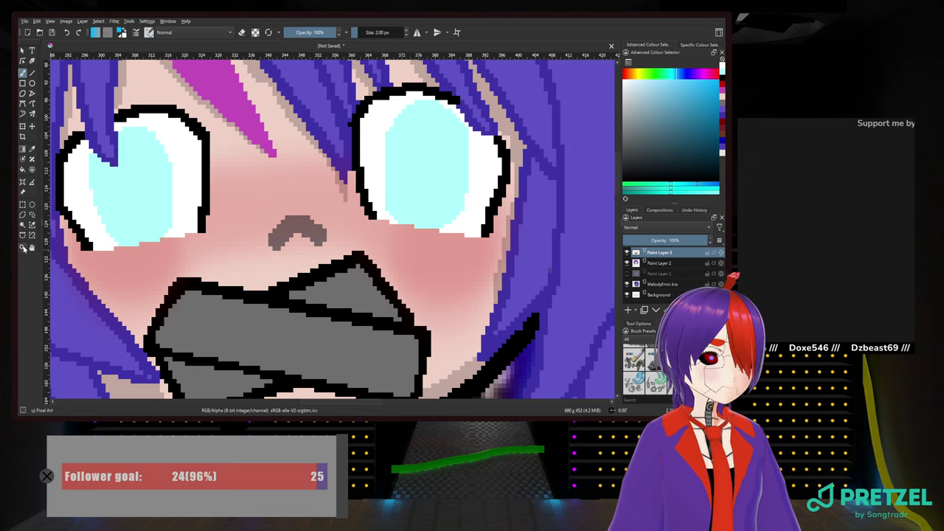
click(23, 225)
click(140, 203)
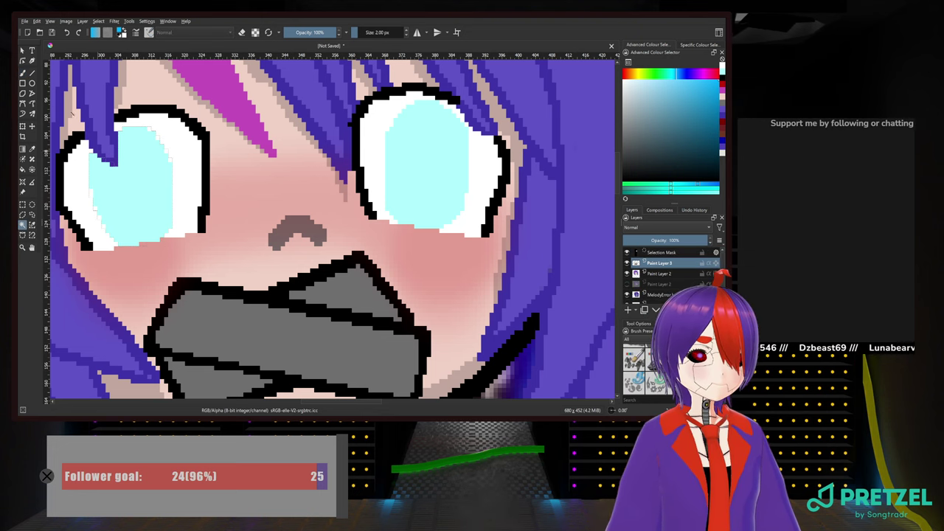
click(23, 72)
mouse_move(119, 137)
mouse_down()
mouse_move(162, 151)
mouse_move(152, 123)
mouse_move(153, 137)
mouse_move(130, 158)
mouse_move(172, 153)
mouse_move(162, 137)
mouse_move(90, 161)
mouse_move(104, 167)
mouse_move(87, 210)
mouse_move(118, 221)
mouse_move(166, 173)
mouse_move(121, 239)
mouse_up()
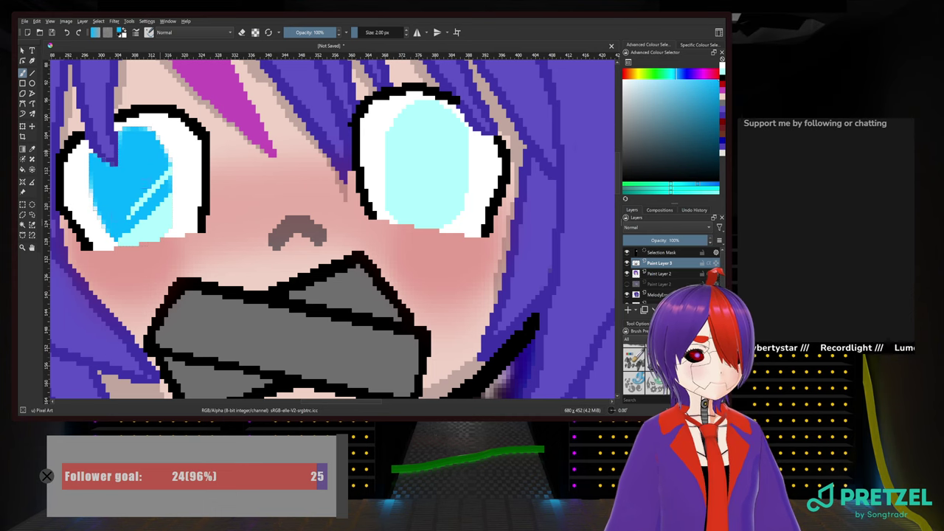
mouse_move(157, 185)
mouse_down()
mouse_move(140, 208)
mouse_move(168, 196)
mouse_move(124, 242)
mouse_move(158, 240)
mouse_move(116, 250)
mouse_up()
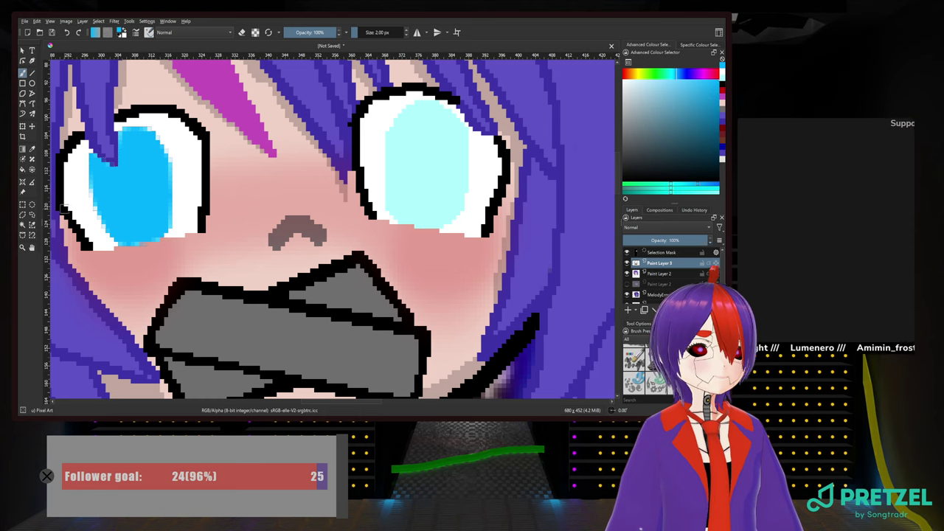
Select the right iris by its contiguous colour and paint it bright sky blue with the 2 px freehand brush
click(22, 225)
click(421, 171)
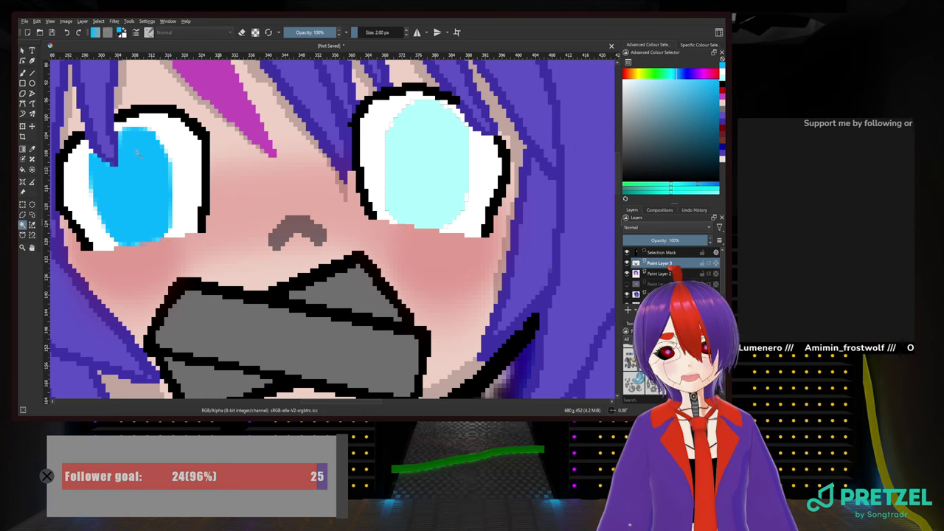
click(22, 74)
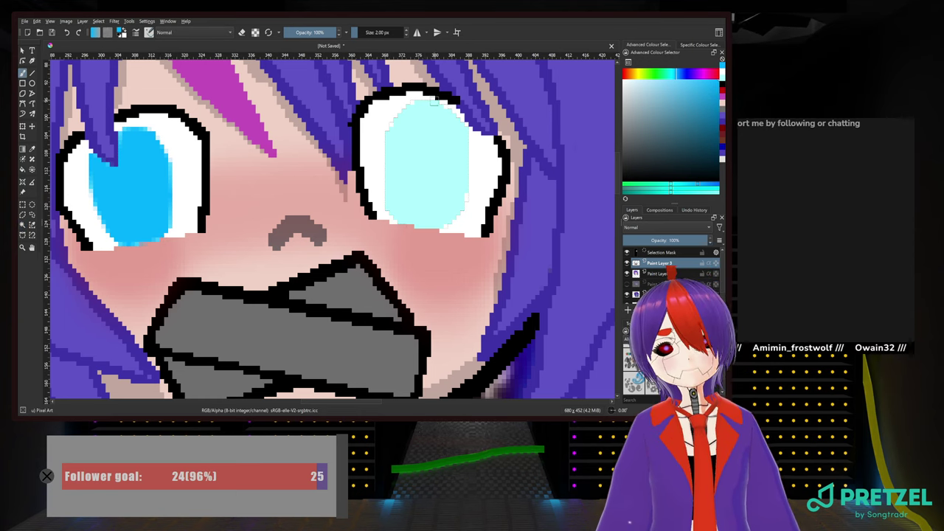
mouse_move(398, 122)
mouse_down()
mouse_move(454, 114)
mouse_move(438, 96)
mouse_move(406, 128)
mouse_move(469, 135)
mouse_move(385, 146)
mouse_move(505, 146)
mouse_move(391, 159)
mouse_move(386, 172)
mouse_move(478, 170)
mouse_move(461, 188)
mouse_move(387, 197)
mouse_move(464, 206)
mouse_move(443, 223)
mouse_up()
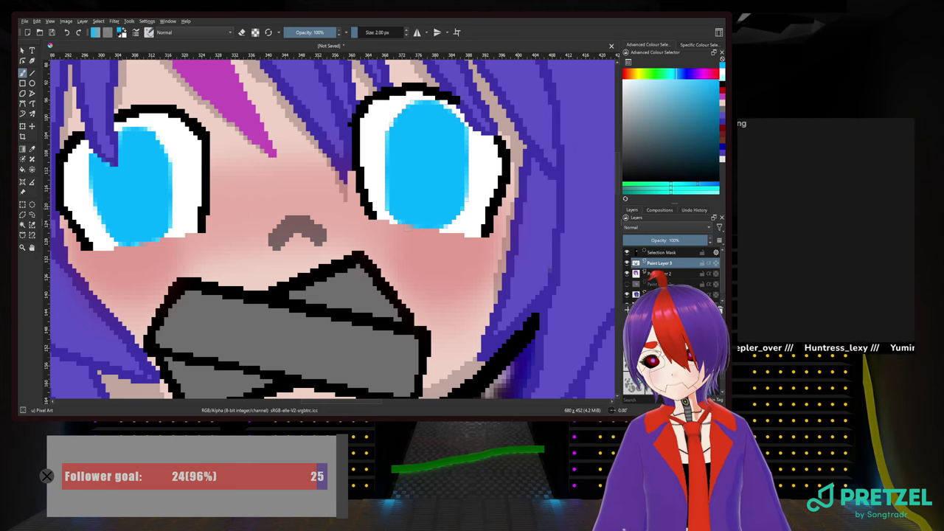
Hide the reference image layer behind the second emote
scroll(385, 215, down, 4)
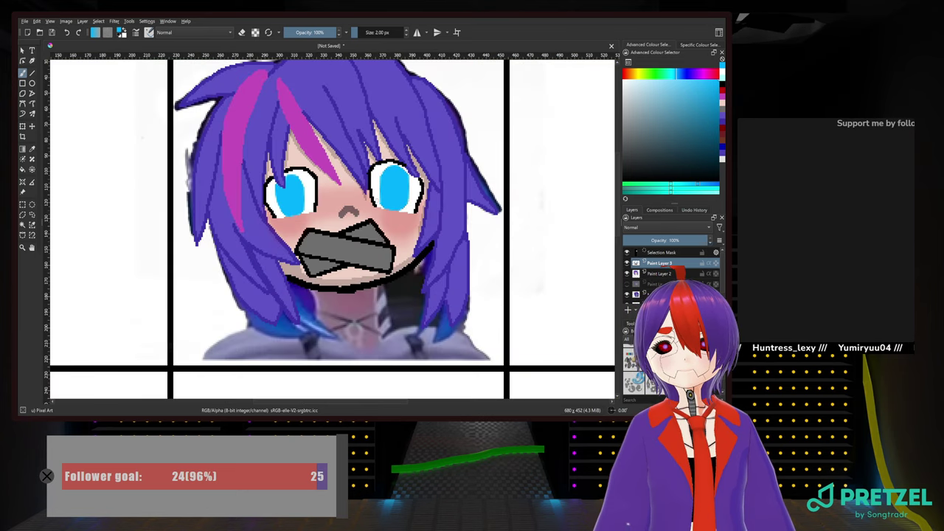
scroll(377, 201, down, 2)
scroll(368, 212, up, 2)
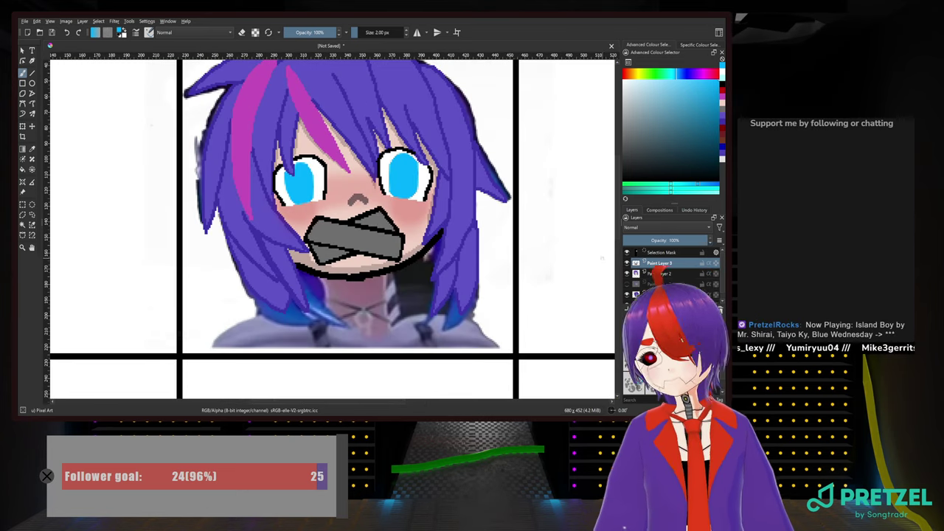
scroll(358, 234, down, 2)
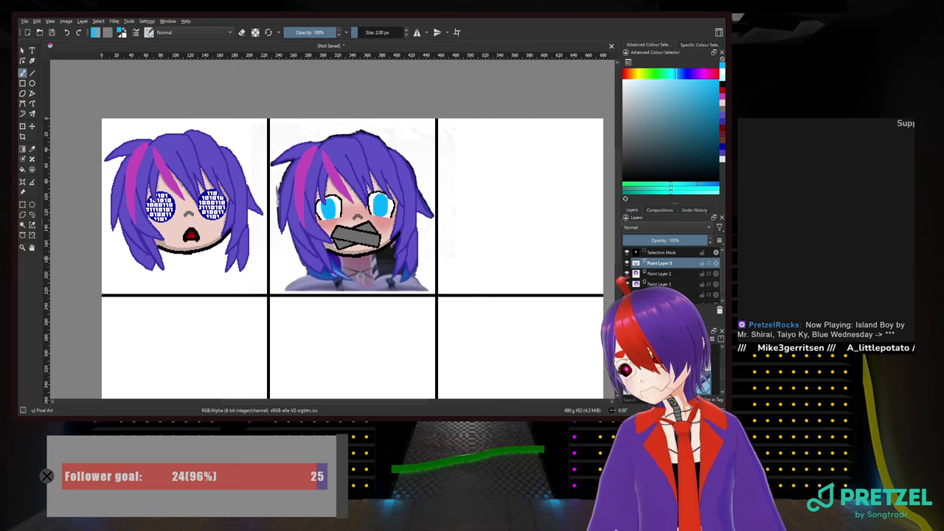
click(627, 294)
scroll(384, 210, up, 5)
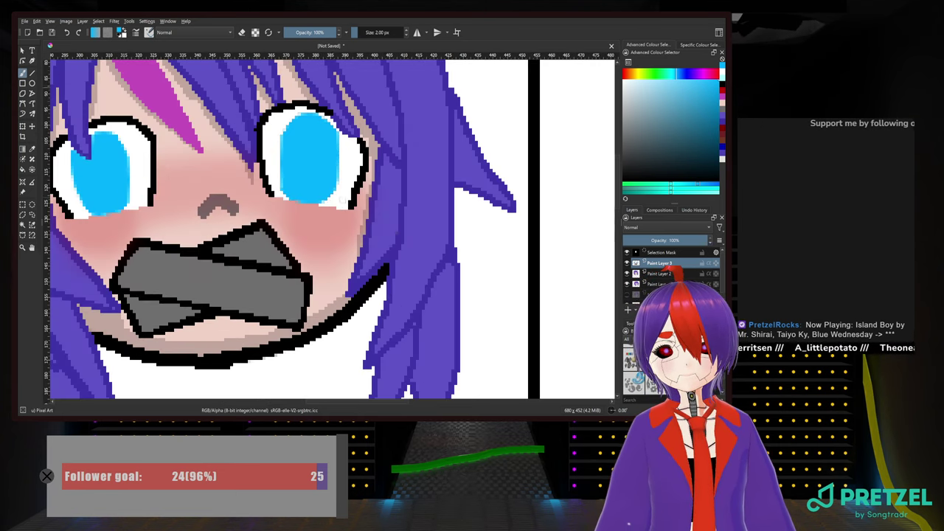
scroll(456, 270, down, 5)
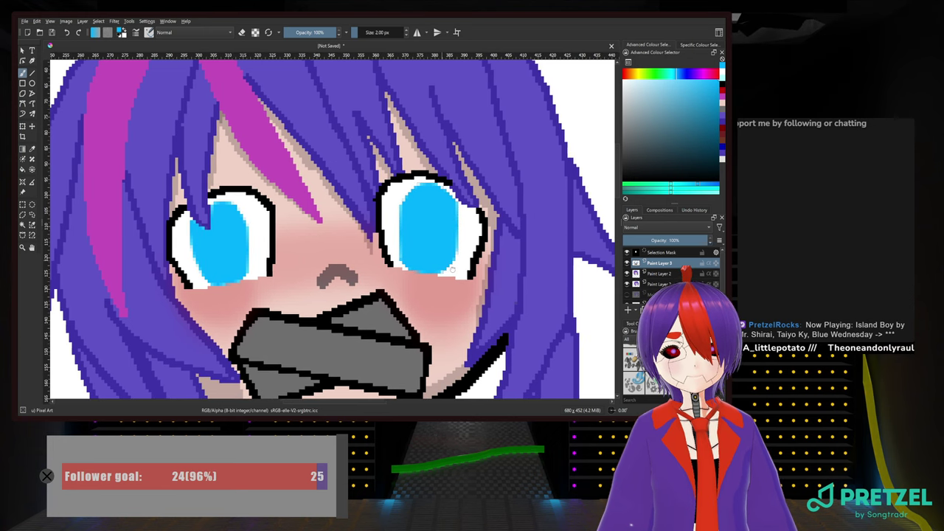
drag(487, 276, 412, 242)
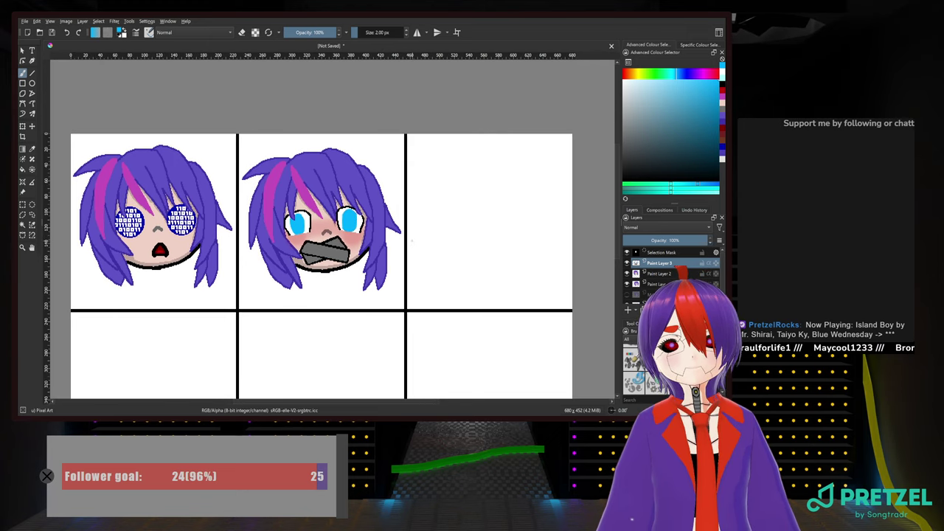
Choose white as the painting colour and lower the brush opacity to 10%
ctrl+scroll(285, 264, up, 6)
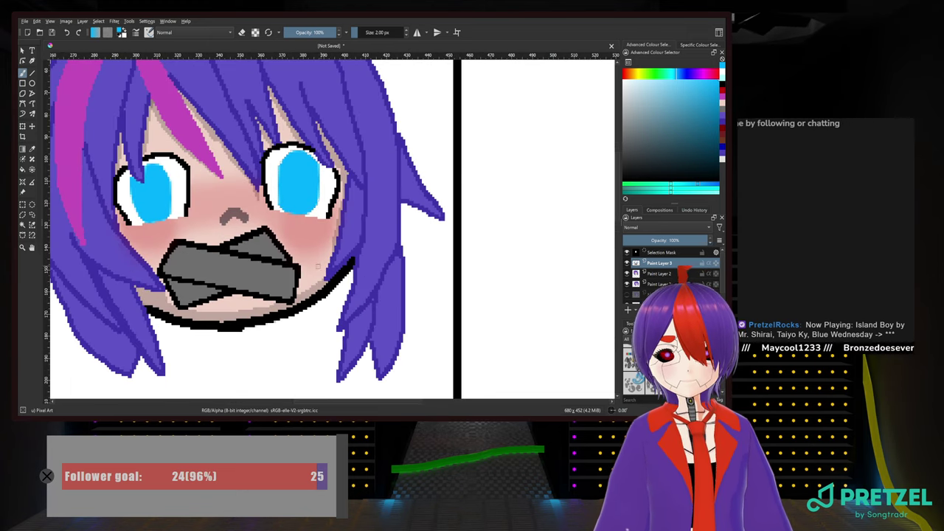
scroll(360, 204, up, 2)
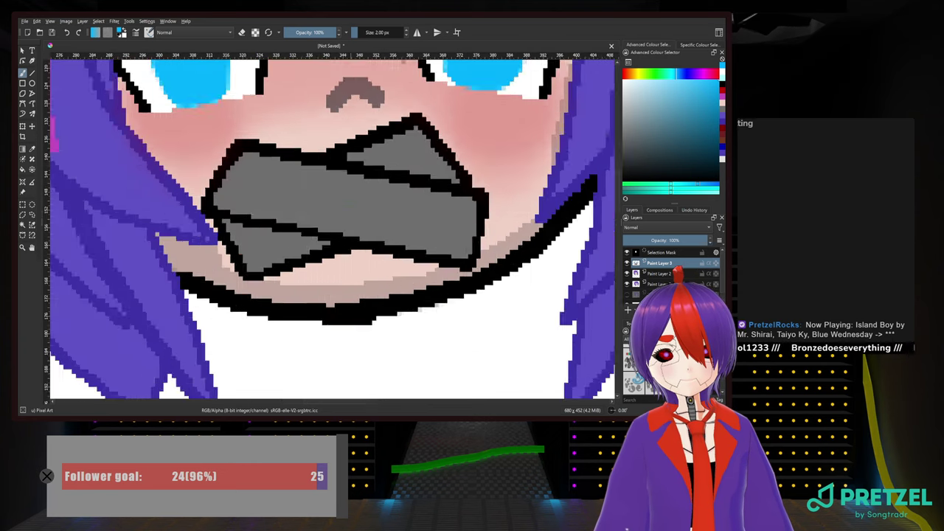
scroll(346, 204, down, 2)
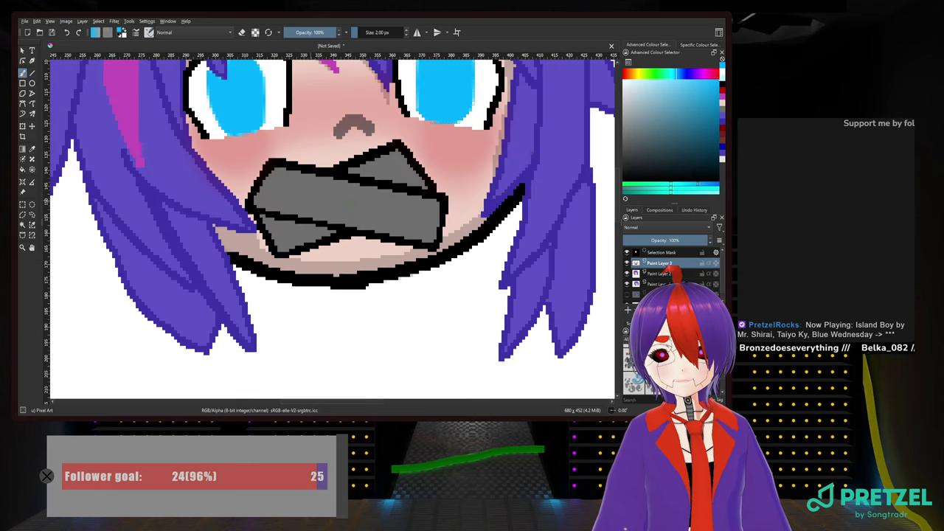
right_click(302, 208)
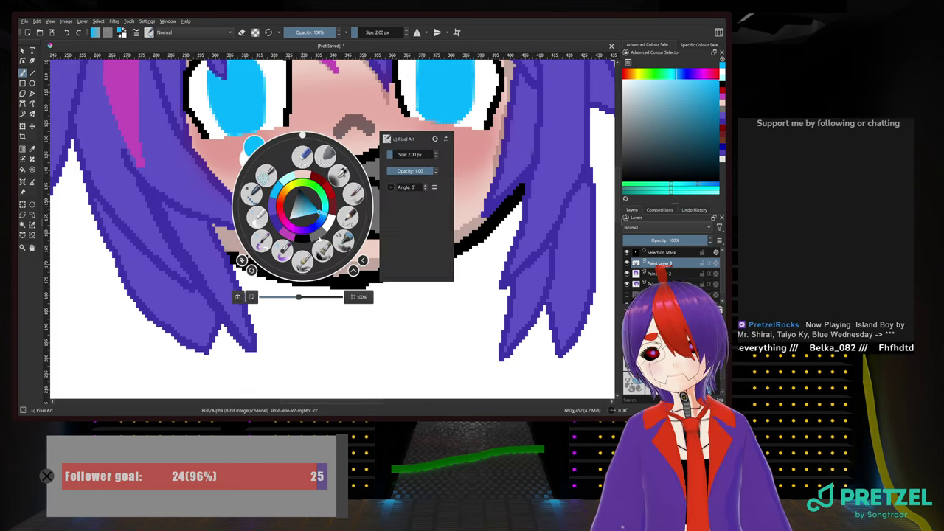
click(328, 222)
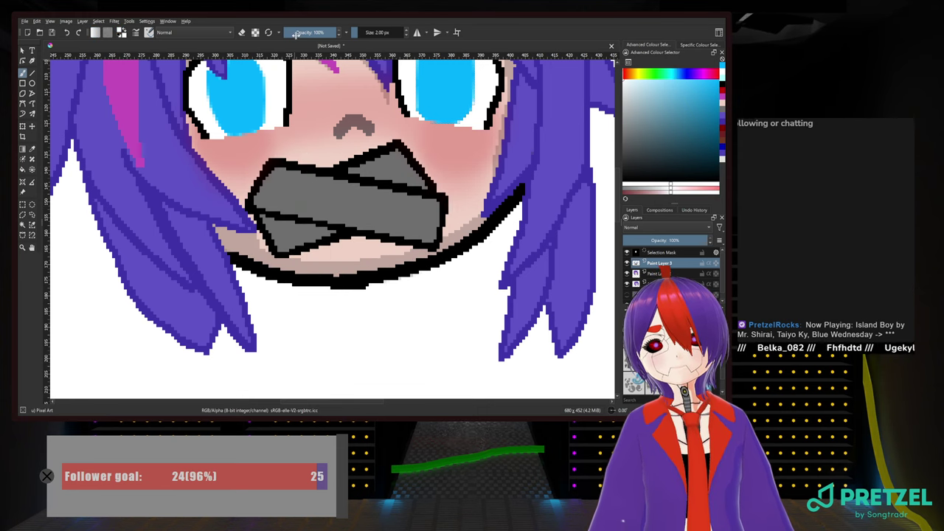
mouse_move(296, 33)
mouse_down()
mouse_move(326, 32)
mouse_move(298, 32)
mouse_up()
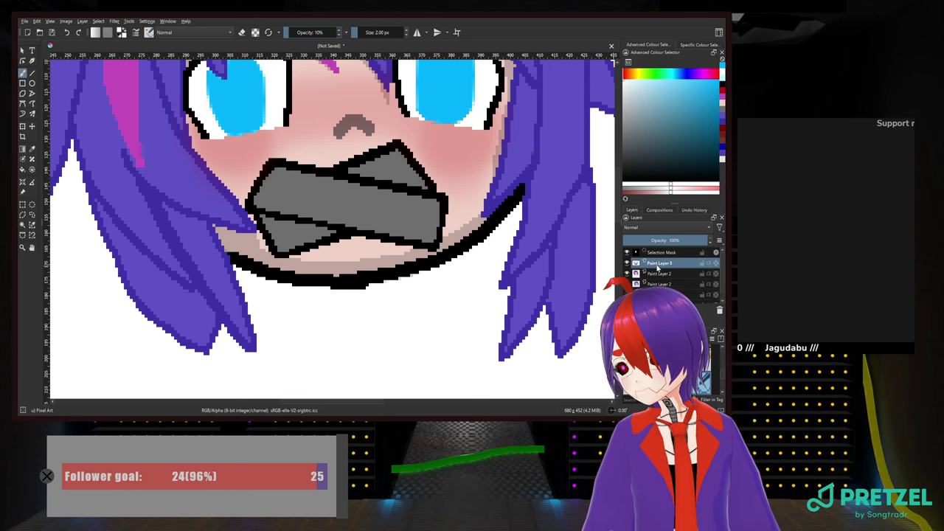
scroll(341, 213, up, 2)
scroll(132, 214, down, 1)
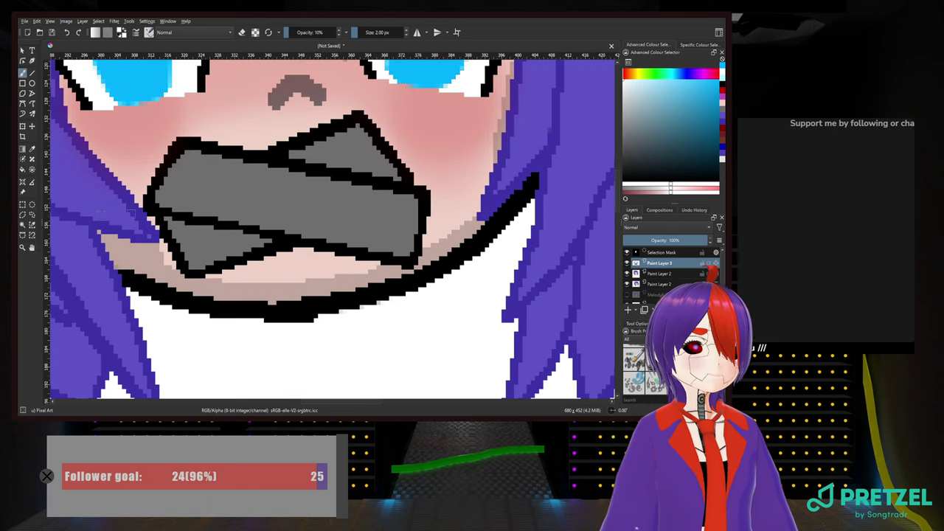
Select the front tape strip by its contiguous colour and lighten its grey evenly with white at 25% opacity
click(23, 225)
click(274, 201)
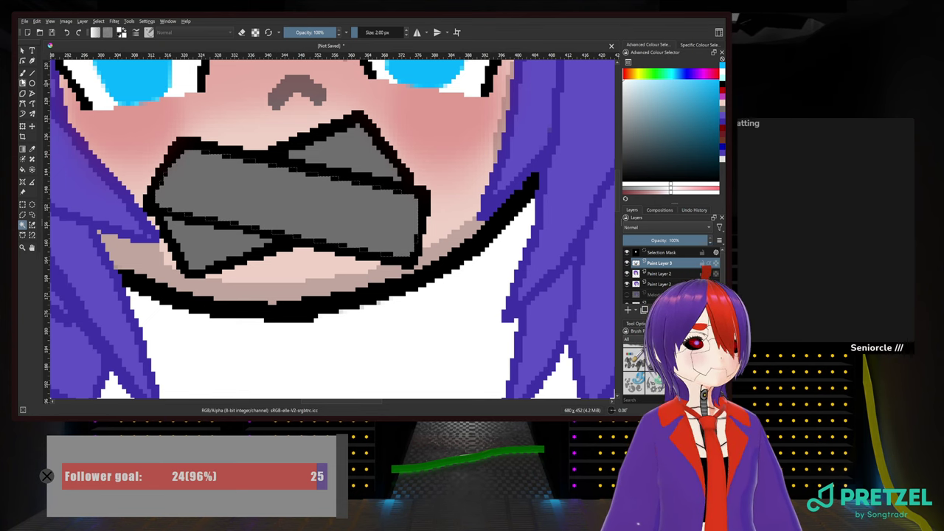
click(22, 73)
mouse_move(191, 157)
mouse_down()
mouse_move(163, 196)
mouse_move(211, 159)
mouse_move(268, 171)
mouse_up()
drag(224, 199, 280, 173)
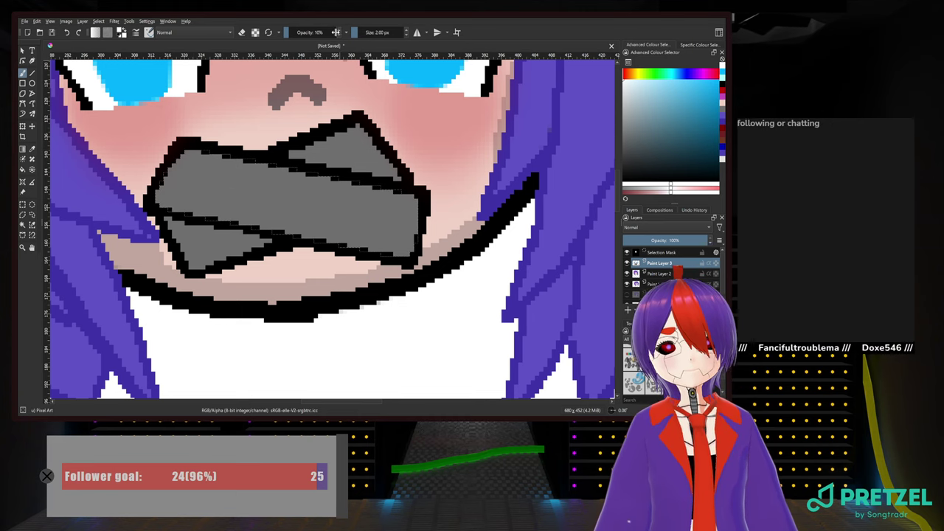
mouse_move(200, 155)
mouse_down()
mouse_move(179, 206)
mouse_move(180, 156)
mouse_move(158, 205)
mouse_move(408, 257)
mouse_move(420, 208)
mouse_move(404, 192)
mouse_move(205, 152)
mouse_move(303, 168)
mouse_move(317, 189)
mouse_move(284, 170)
mouse_move(222, 171)
mouse_move(247, 189)
mouse_move(201, 174)
mouse_move(213, 197)
mouse_move(184, 205)
mouse_move(313, 199)
mouse_move(199, 210)
mouse_up()
mouse_move(319, 197)
mouse_down()
mouse_move(379, 199)
mouse_move(298, 219)
mouse_move(410, 220)
mouse_up()
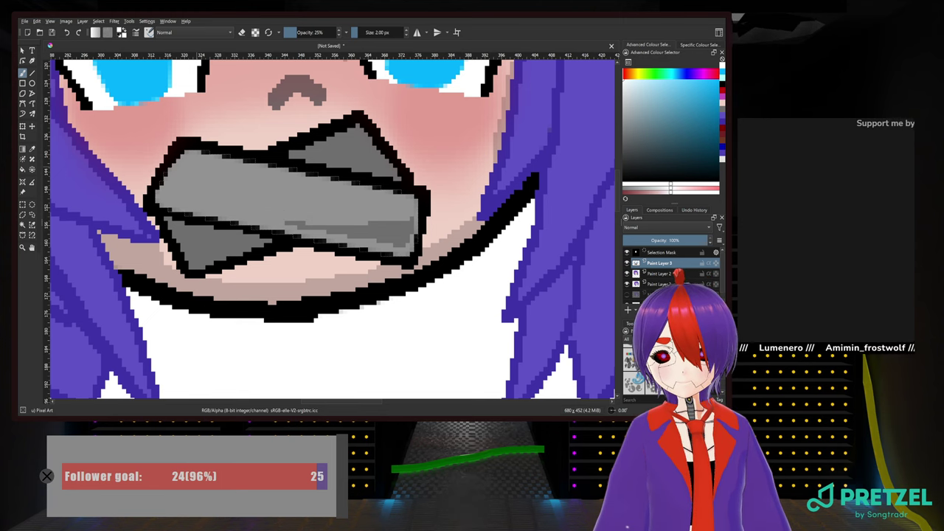
mouse_move(288, 223)
mouse_down()
mouse_move(361, 233)
mouse_move(409, 222)
mouse_move(399, 243)
mouse_up()
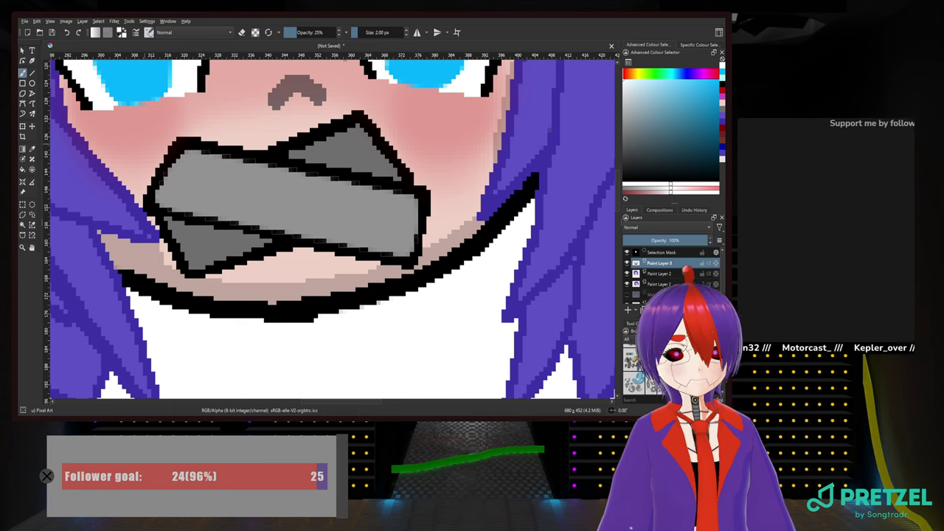
Select the upper exposed piece of the rear tape strip and lighten it with white at 25% opacity
click(23, 225)
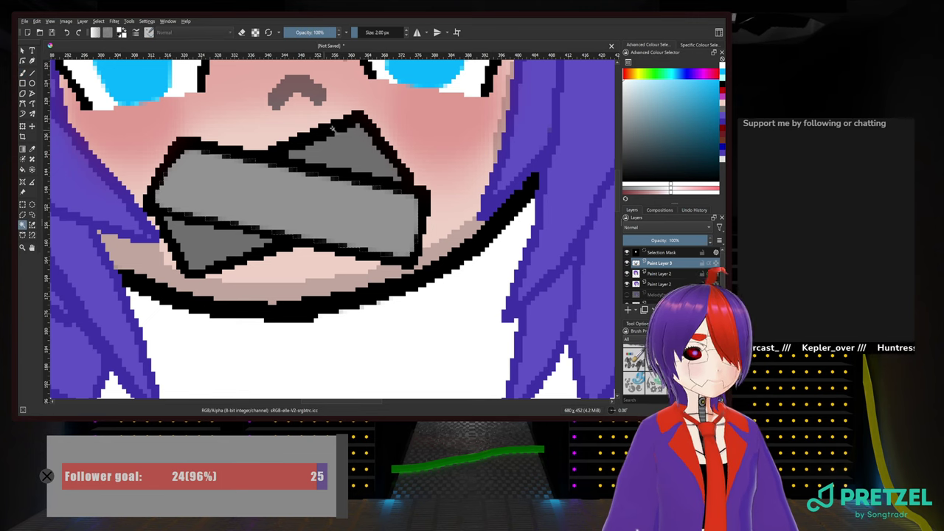
click(358, 148)
click(23, 74)
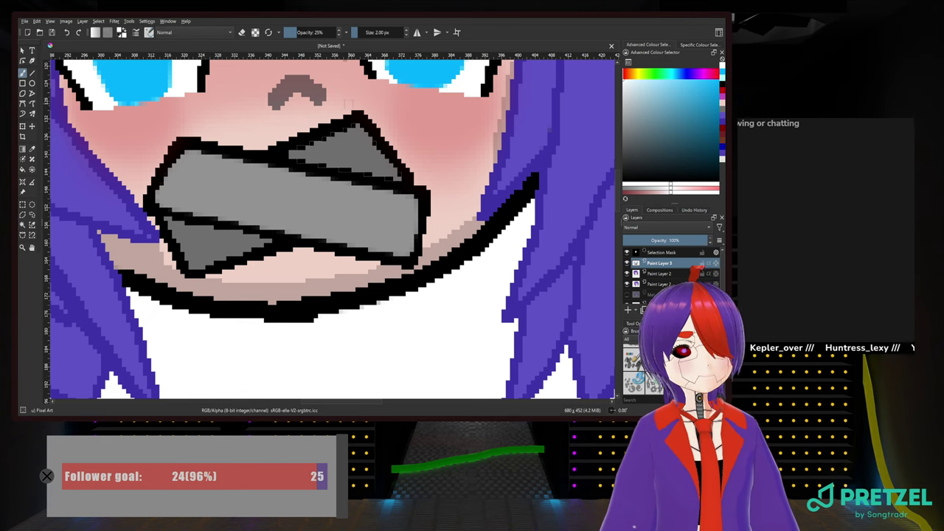
mouse_move(340, 129)
mouse_down()
mouse_move(276, 163)
mouse_move(343, 152)
mouse_move(342, 172)
mouse_move(387, 155)
mouse_move(417, 163)
mouse_move(359, 160)
mouse_move(364, 179)
mouse_move(399, 183)
mouse_up()
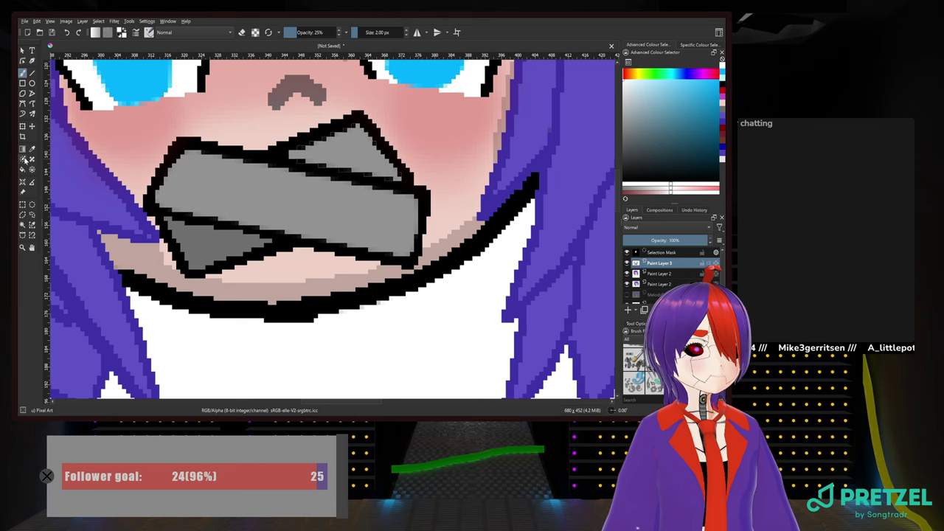
Select the lower exposed piece of the rear tape strip and lighten it with white at 25% opacity
click(22, 225)
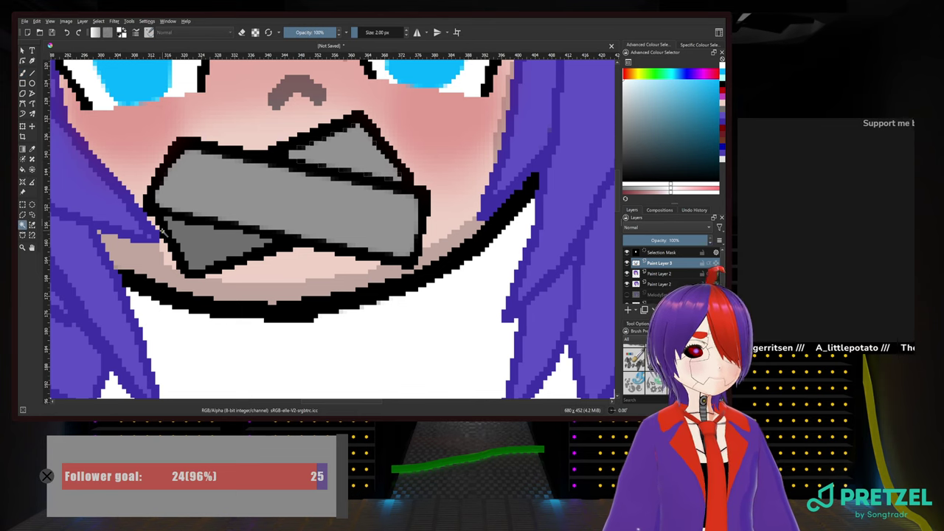
click(190, 237)
click(23, 73)
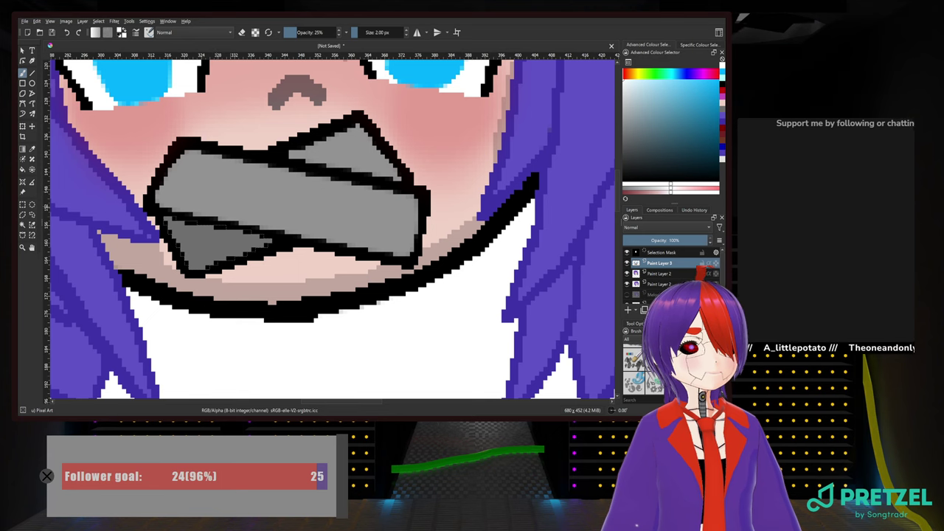
mouse_move(177, 224)
mouse_down()
mouse_move(244, 234)
mouse_move(197, 249)
mouse_move(247, 250)
mouse_move(193, 272)
mouse_move(181, 259)
mouse_up()
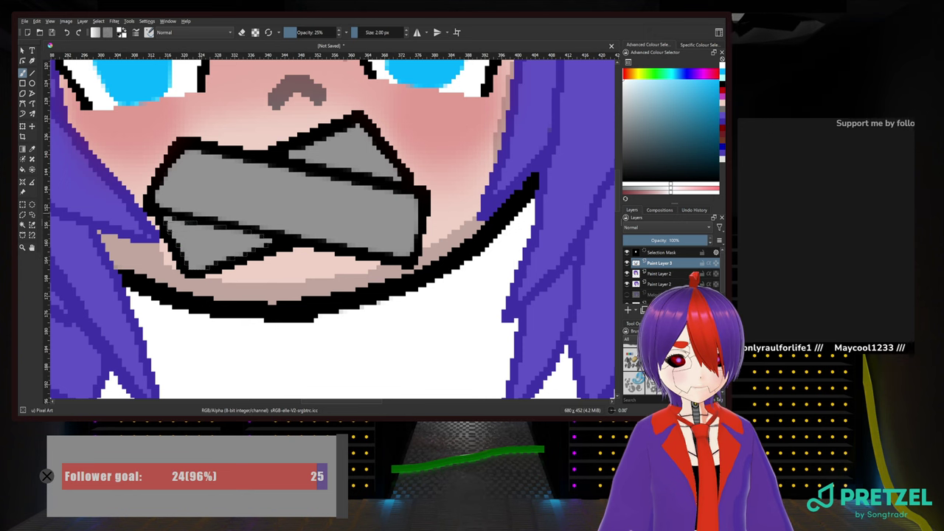
Examine the two emotes side by side and the empty third cell of the sheet
scroll(306, 215, down, 4)
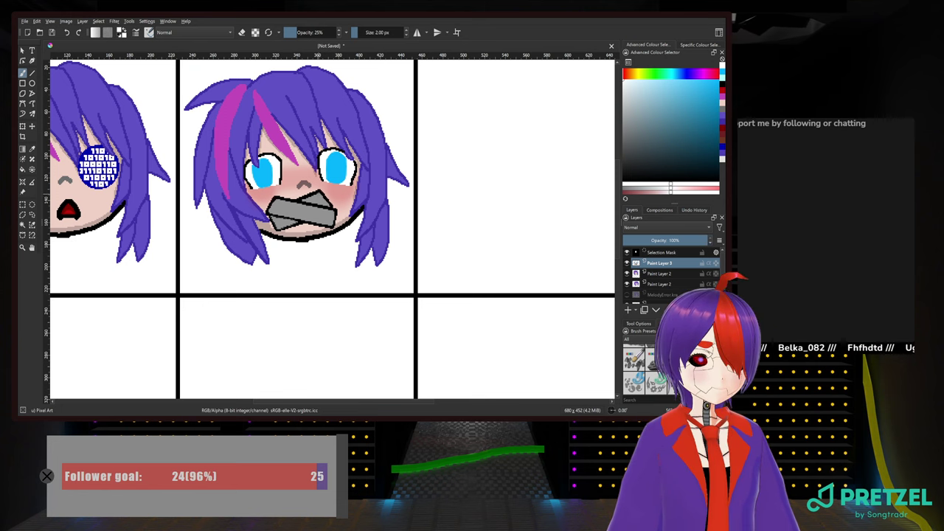
scroll(454, 259, up, 1)
scroll(309, 230, down, 2)
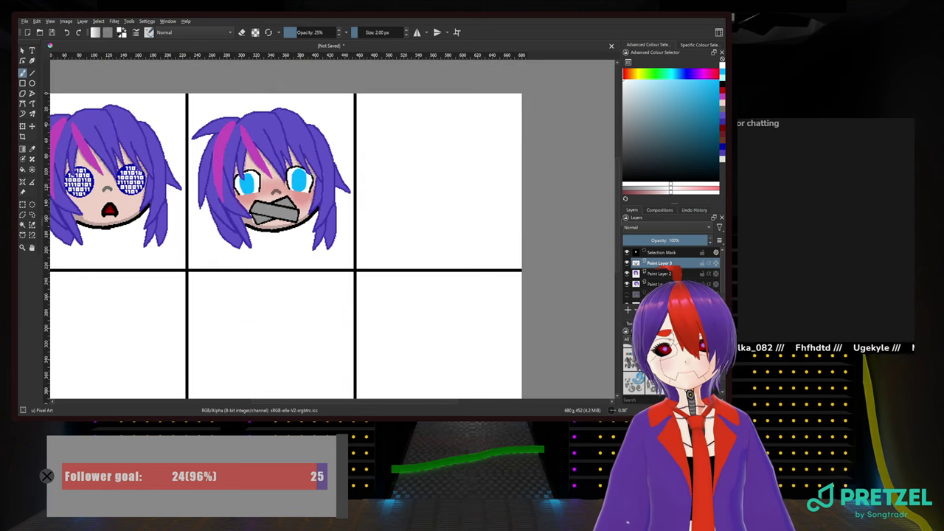
drag(309, 230, 391, 271)
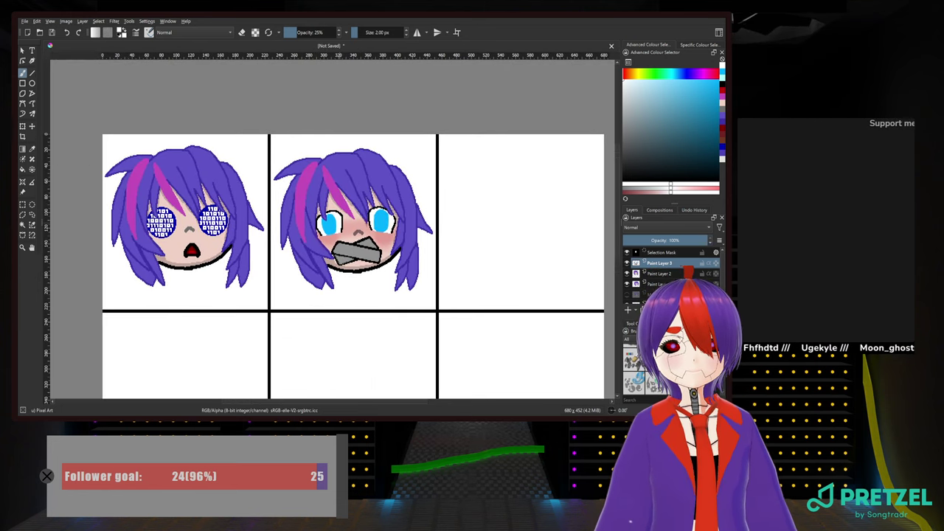
scroll(332, 266, right, 3)
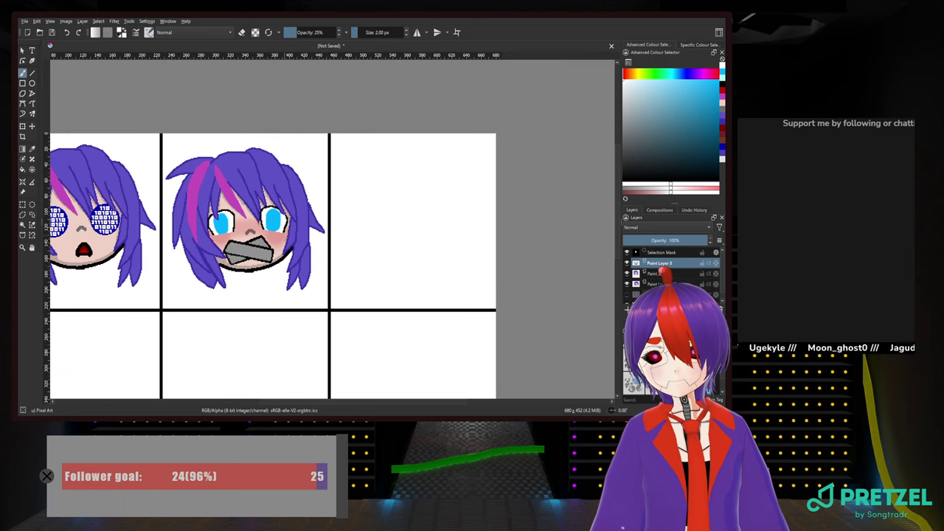
scroll(320, 237, up, 3)
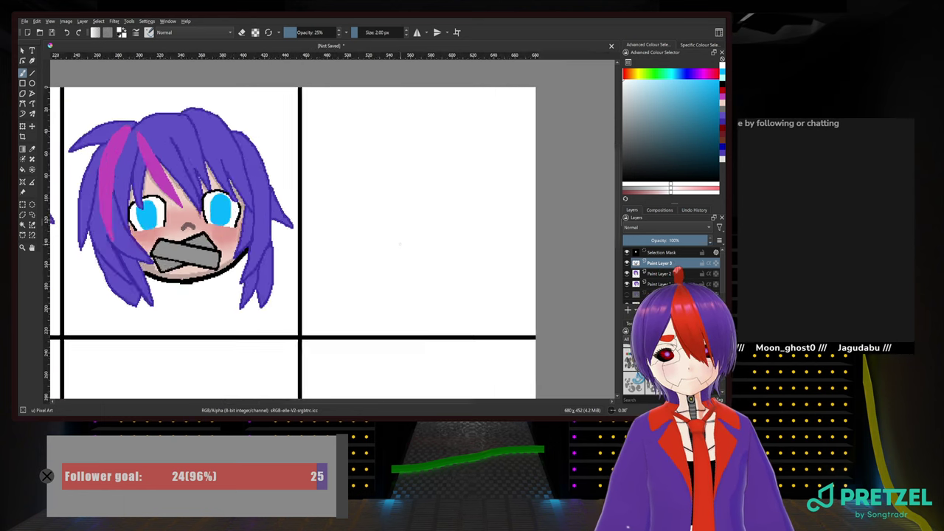
scroll(418, 228, right, 3)
drag(244, 257, 339, 257)
scroll(337, 237, up, 1)
scroll(332, 251, down, 1)
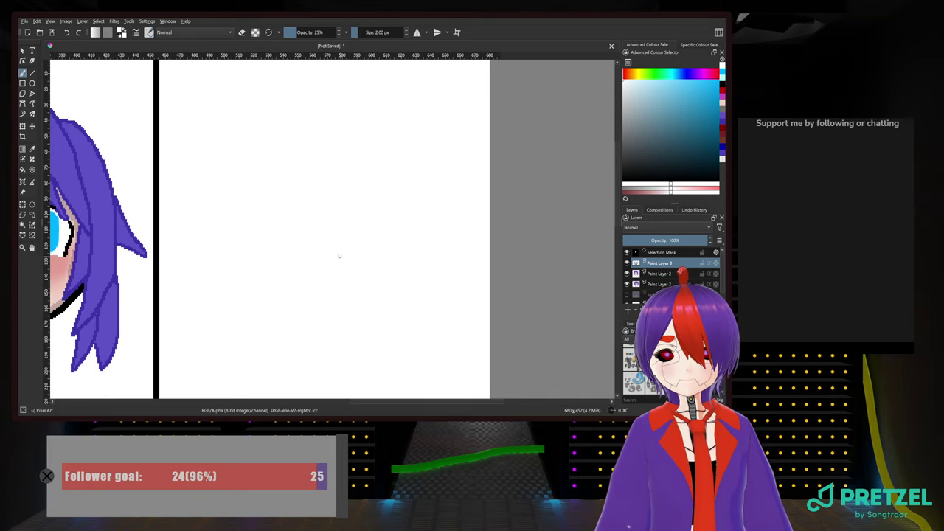
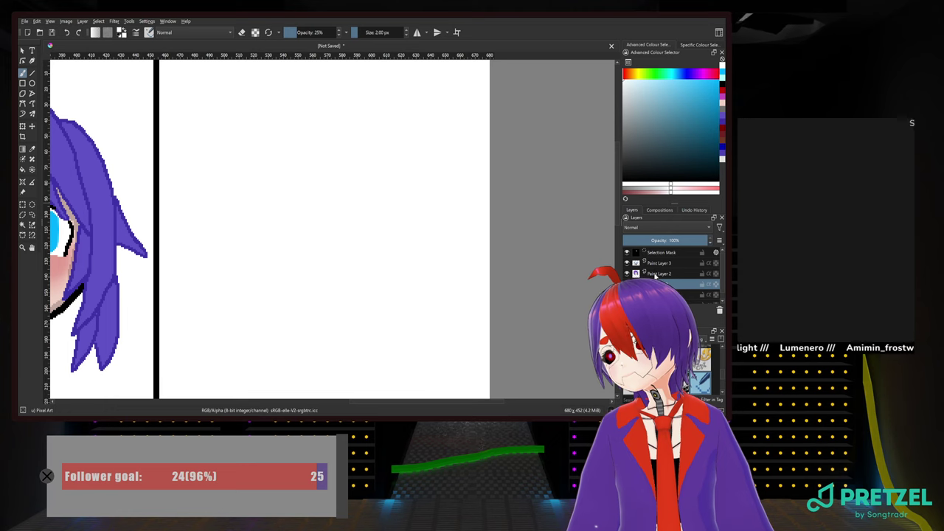
Rename the second emote's paint layer as pMelTape
double_click(657, 272)
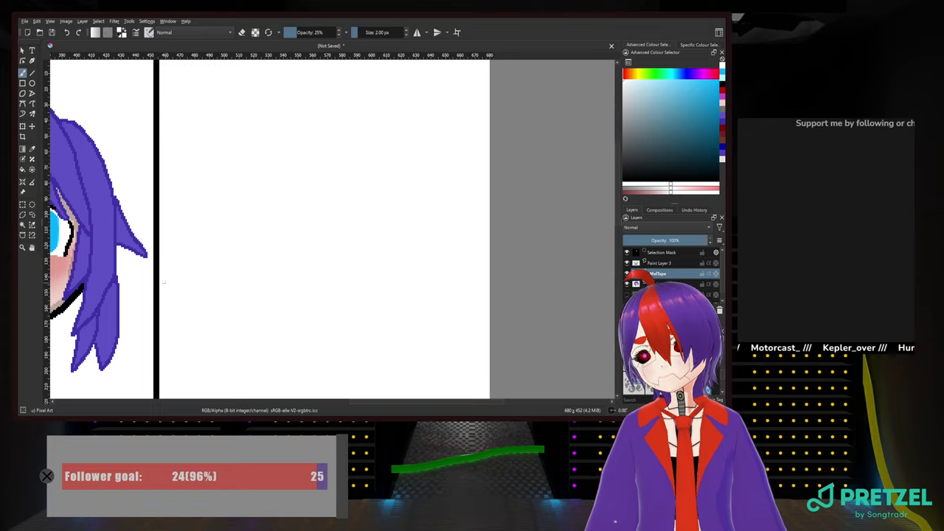
drag(116, 272, 534, 294)
drag(285, 263, 605, 264)
scroll(605, 263, up, 1)
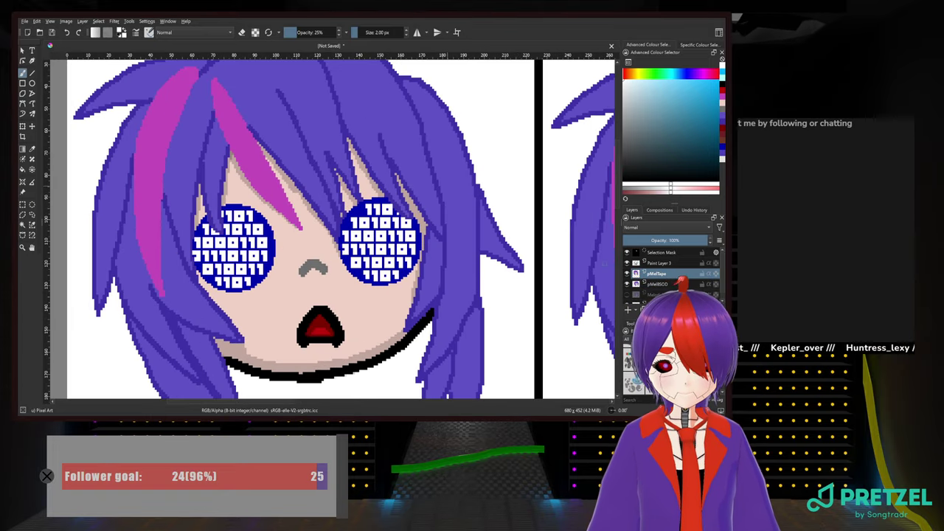
Rename Paint Layer 3, which holds the second emote's face and tape, as pMelTape
drag(525, 256, 72, 224)
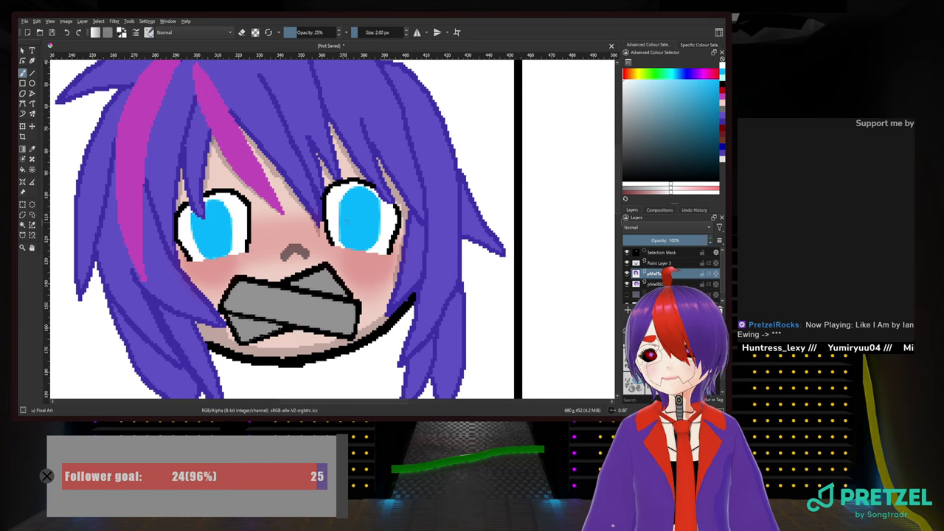
scroll(332, 228, right, 5)
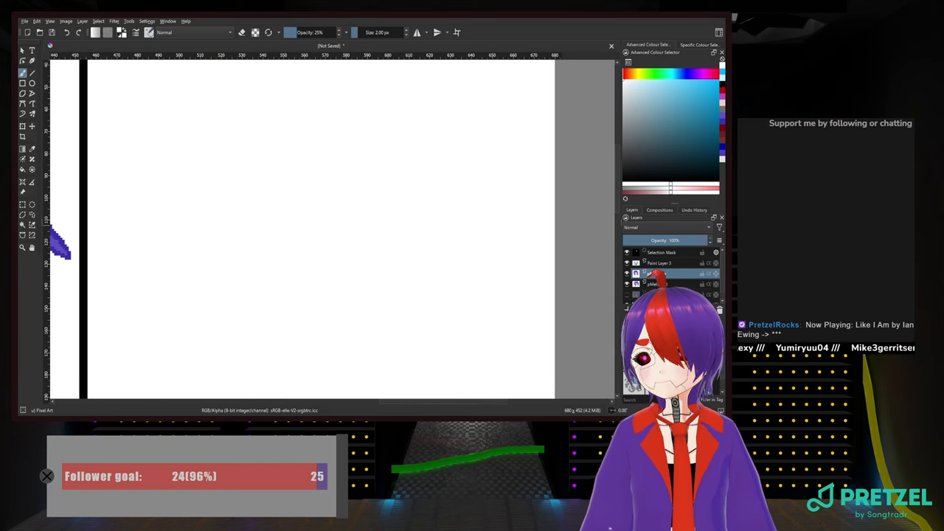
scroll(435, 350, down, 1)
drag(426, 317, 383, 296)
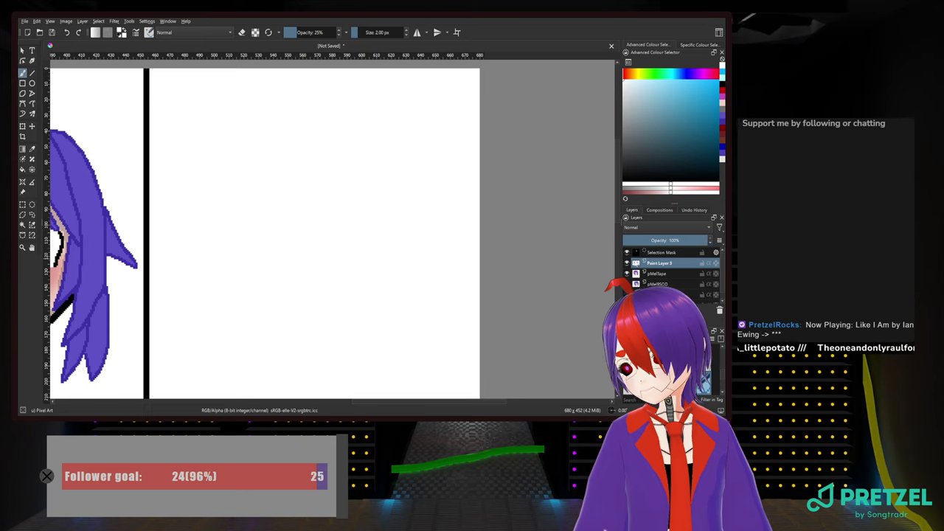
double_click(658, 263)
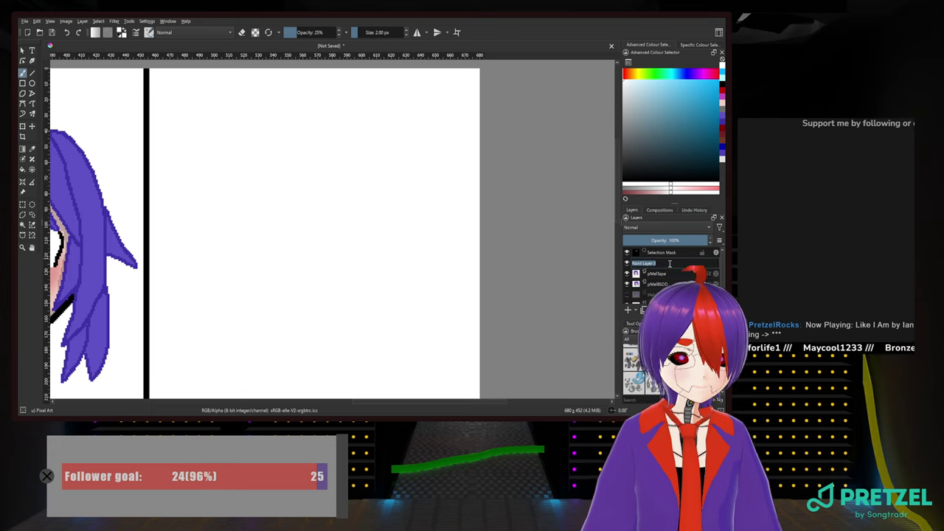
text(MM)
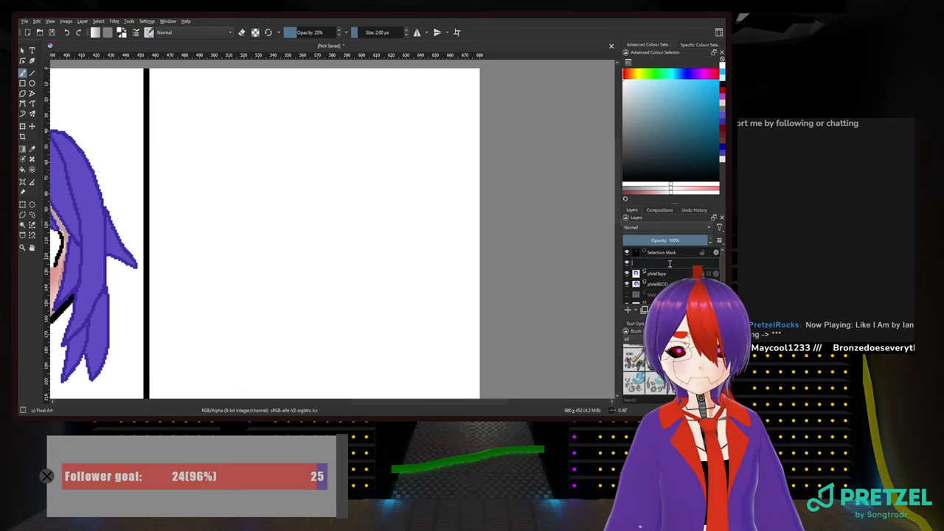
text(el)
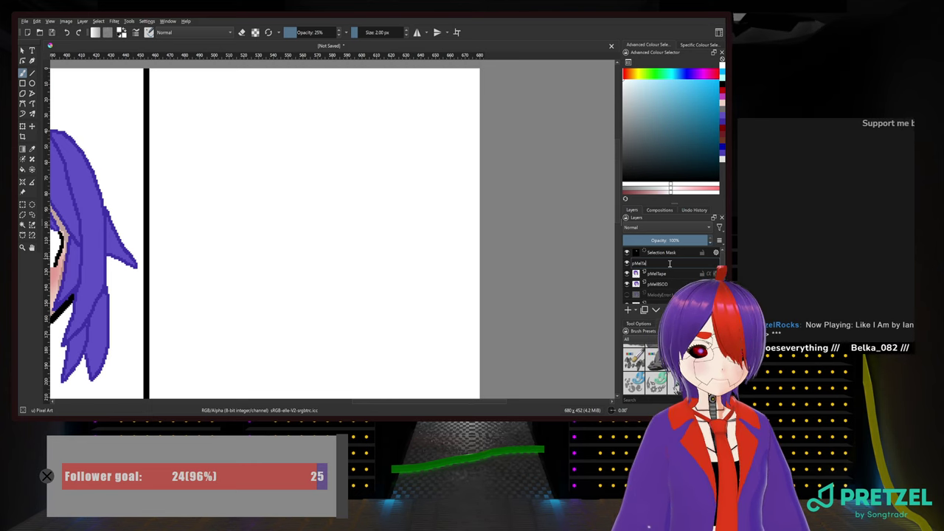
text(Tape)
key(Return)
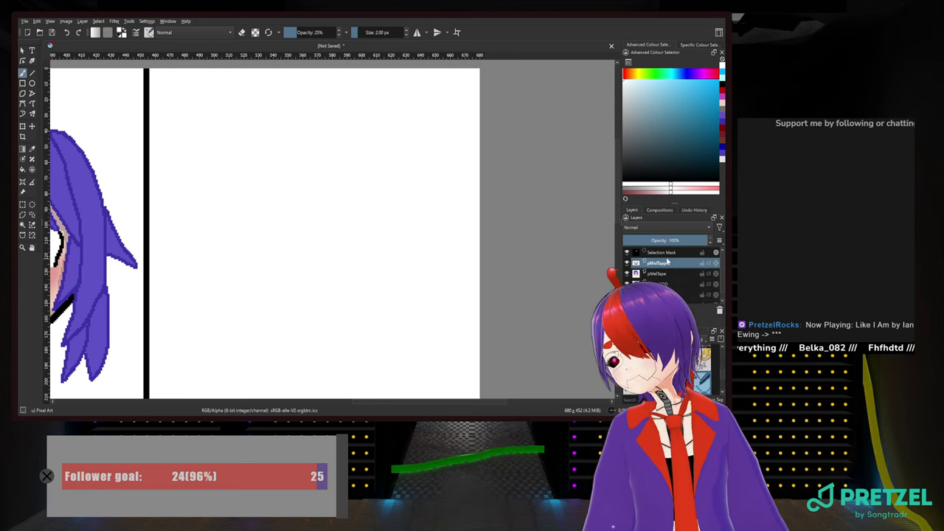
double_click(666, 264)
click(696, 263)
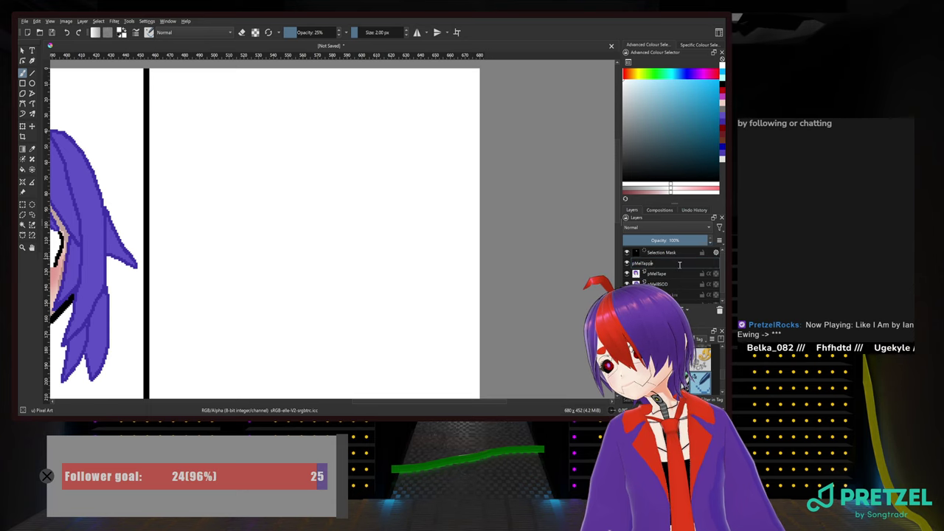
key(Return)
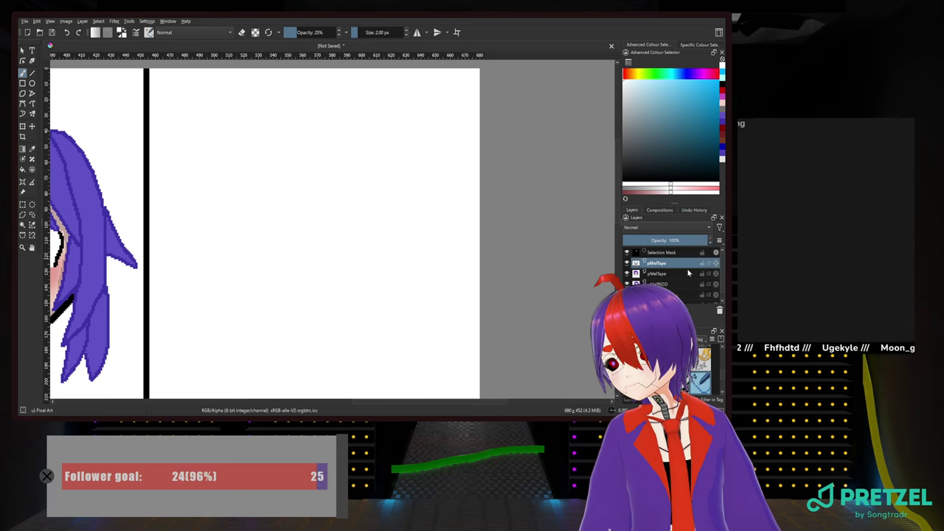
Rename the second emote's blank head layer, directly below the tape layer, as pMelBase
double_click(649, 275)
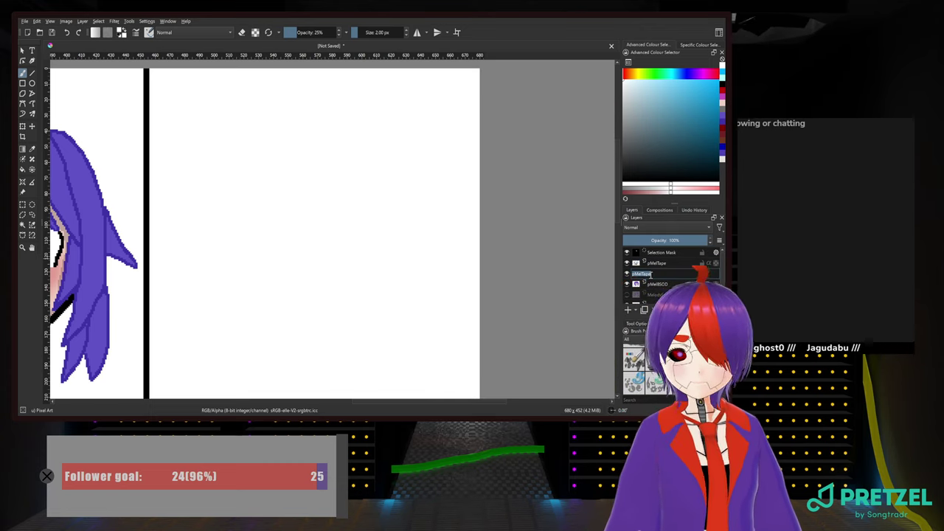
click(663, 273)
key(BackSpace)
key(BackSpace)
key(BackSpace)
key(BackSpace)
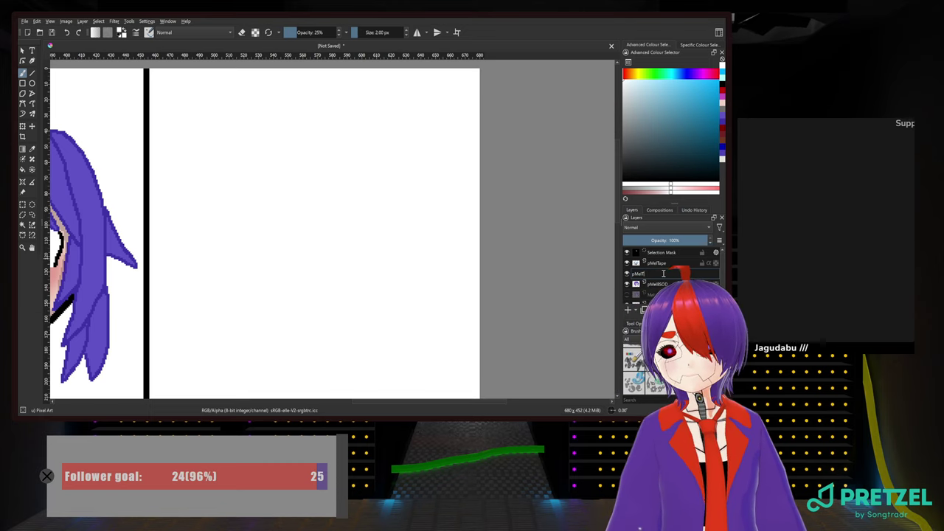
text(Base)
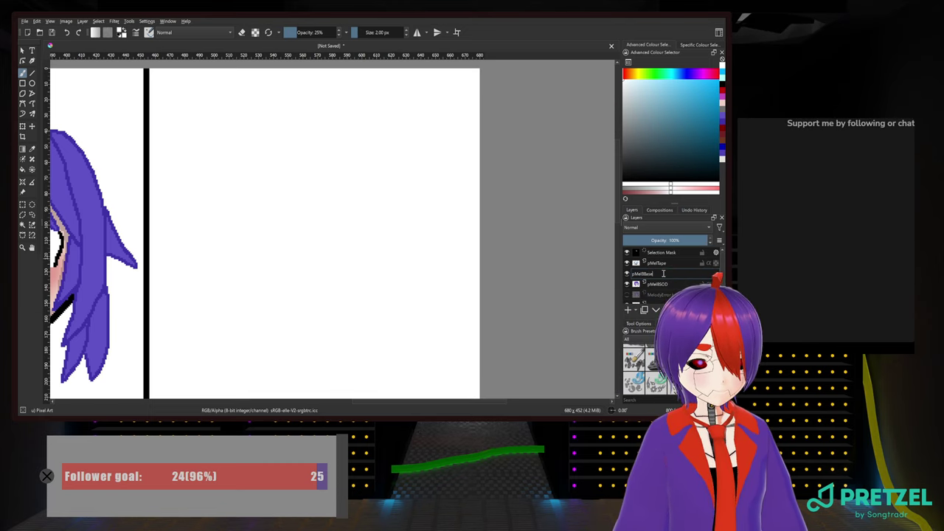
key(Return)
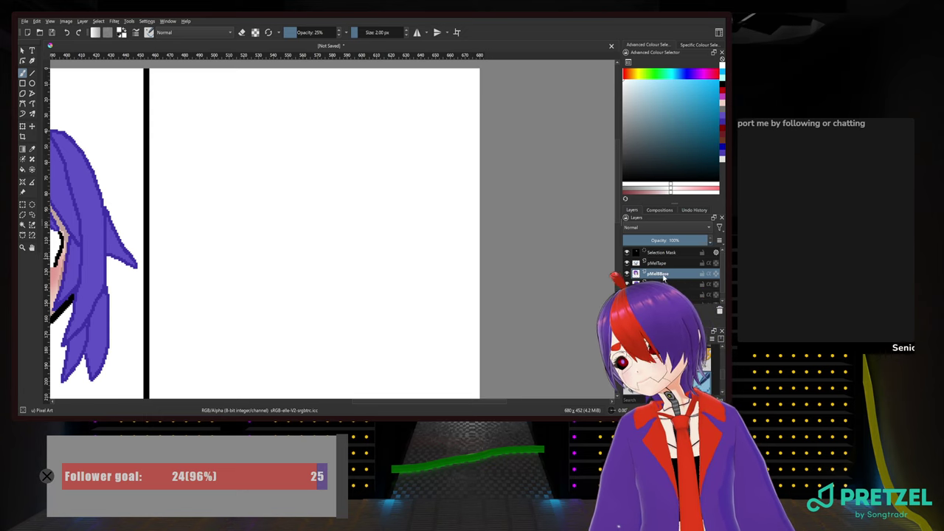
double_click(645, 274)
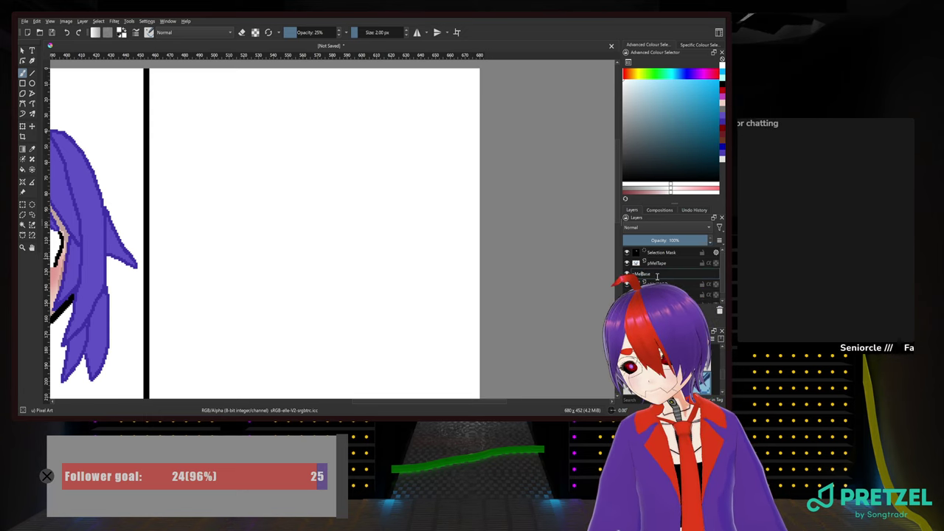
key(Return)
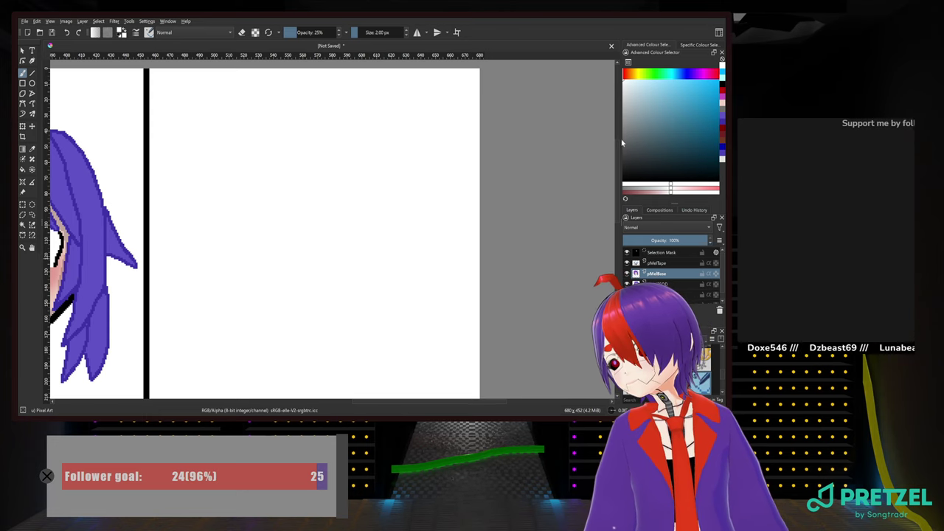
Duplicate the pMelBase layer
scroll(300, 244, down, 2)
key(ctrl+j)
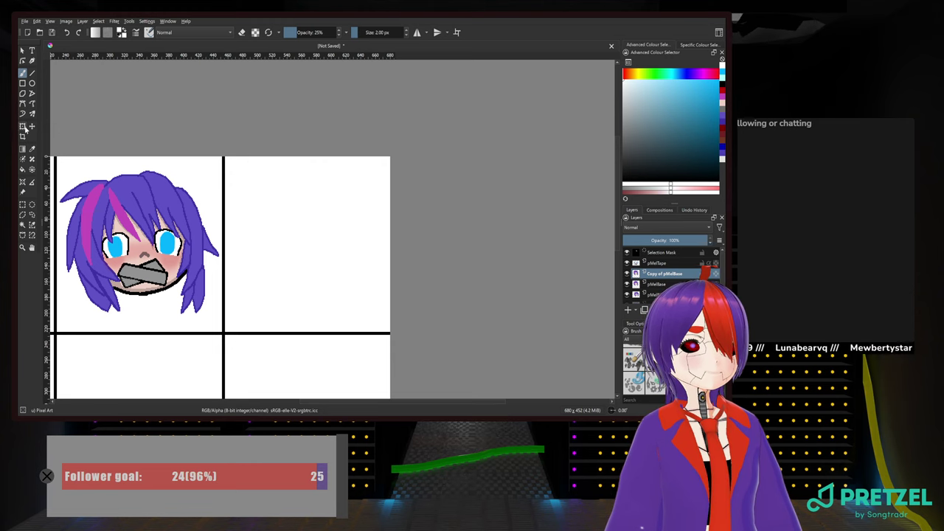
click(32, 127)
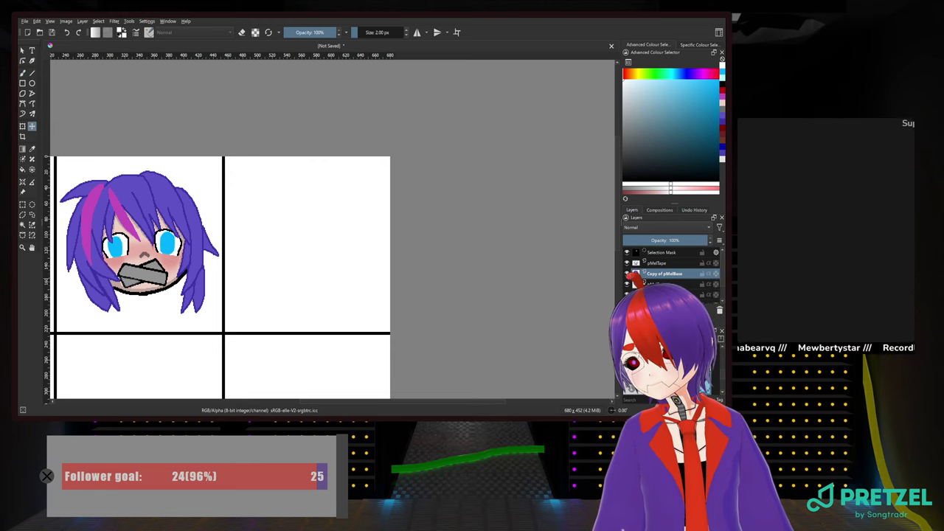
drag(296, 259, 494, 240)
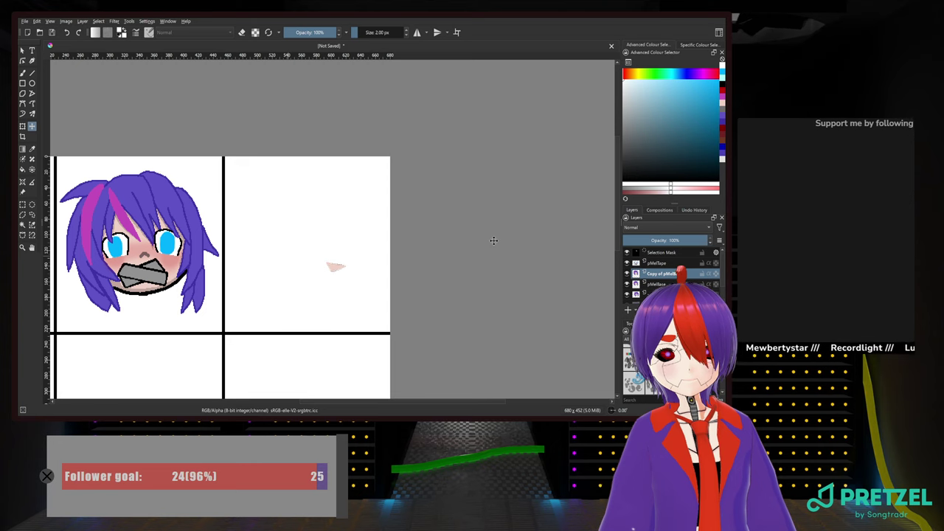
key(ctrl+z)
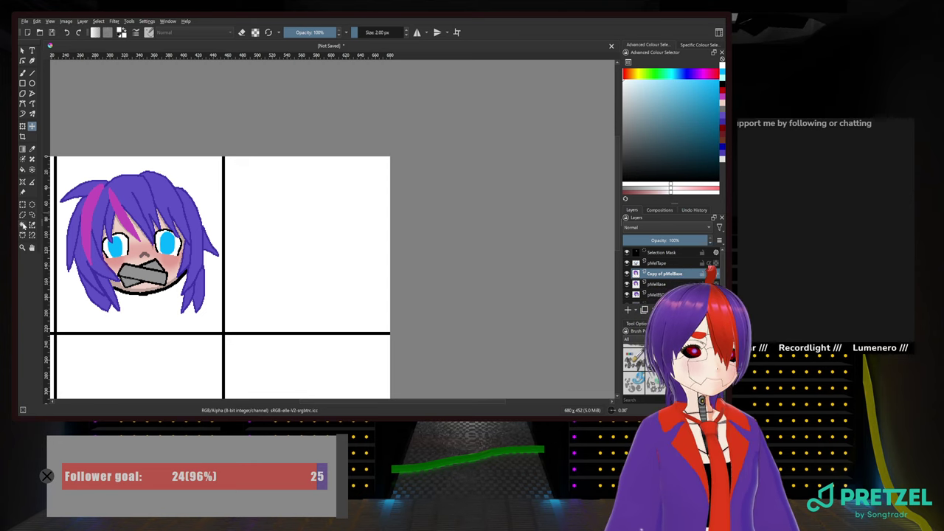
Clear the leftover selection so that the whole copied head layer can be moved
click(22, 205)
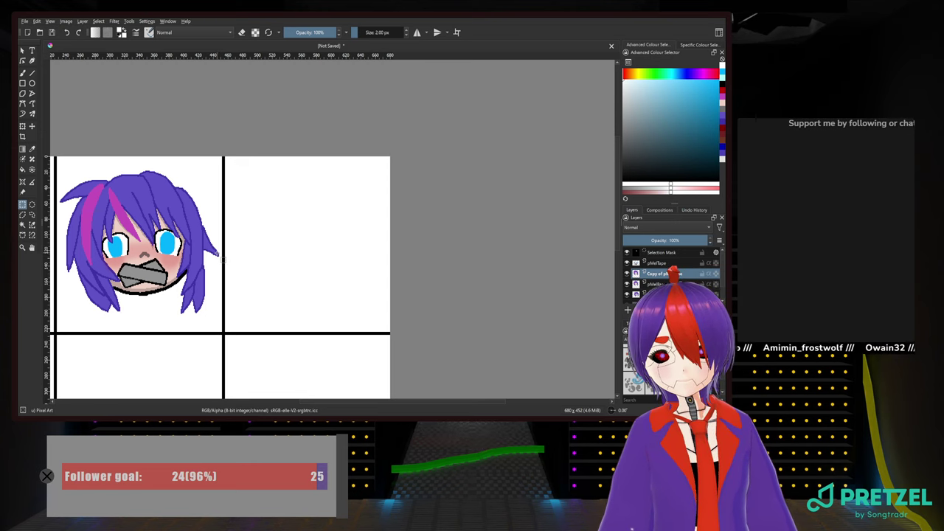
key(ctrl+z)
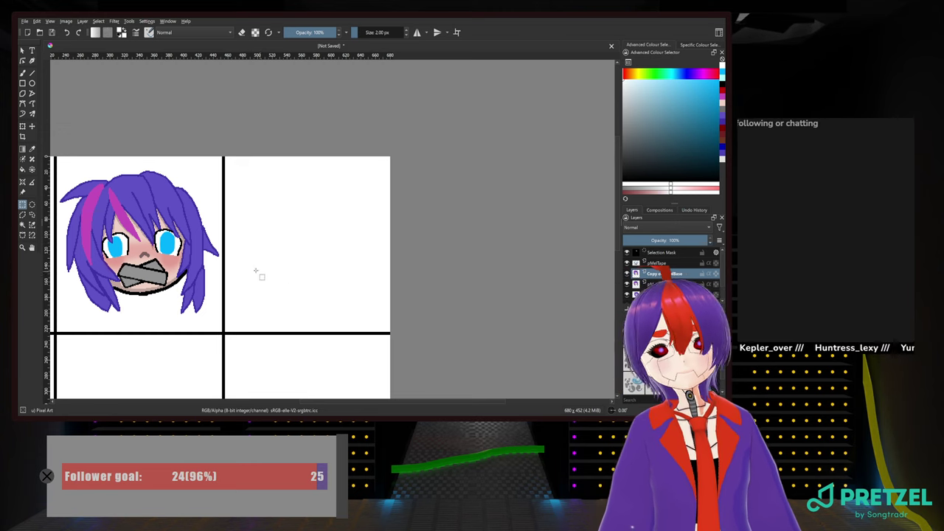
drag(214, 232, 330, 257)
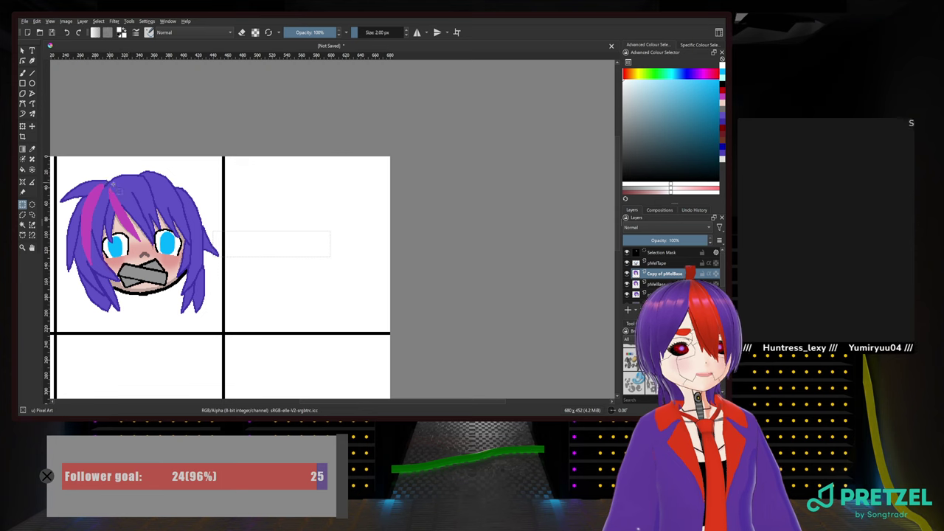
click(280, 204)
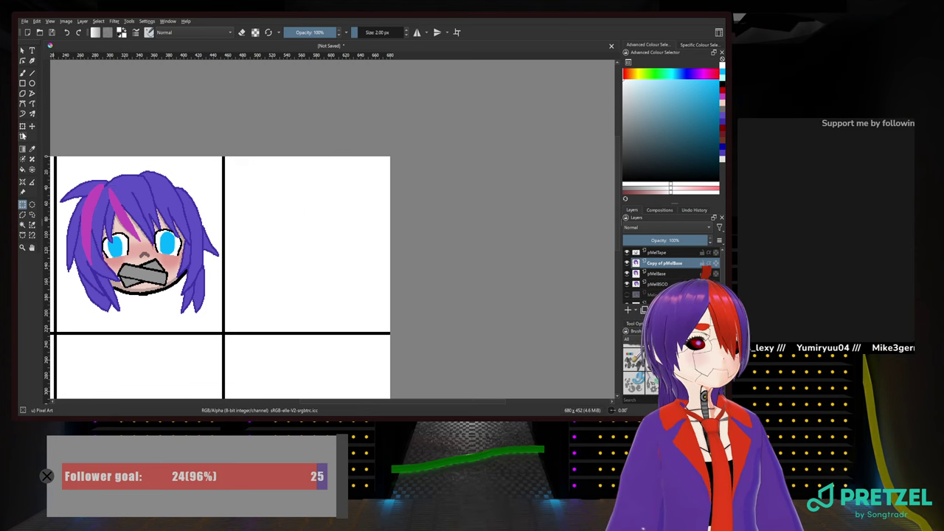
Move the copied base head into the third cell of the top row
click(32, 126)
drag(247, 197, 413, 195)
drag(413, 196, 416, 196)
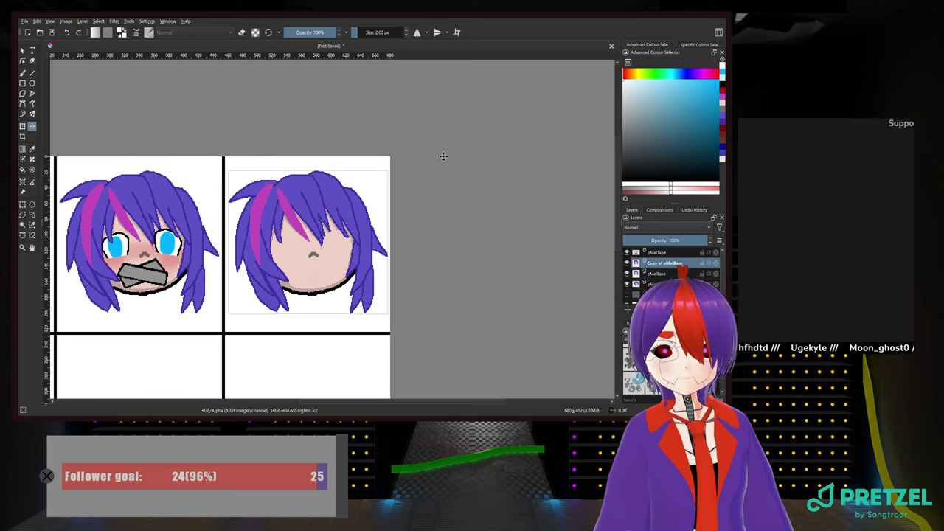
Examine the blank head in the third cell, both beside the two finished emotes and up close
scroll(338, 265, up, 2)
drag(371, 260, 418, 259)
scroll(419, 259, down, 2)
drag(305, 236, 463, 222)
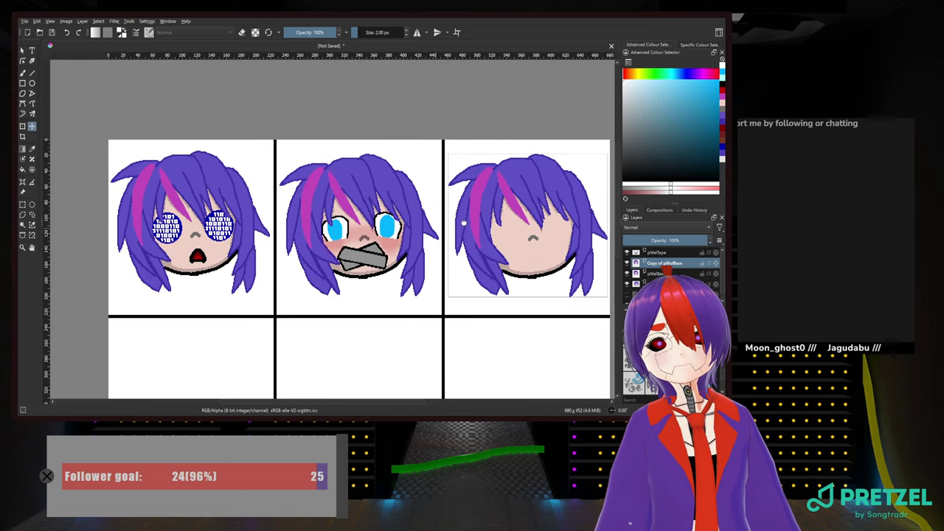
scroll(461, 221, up, 3)
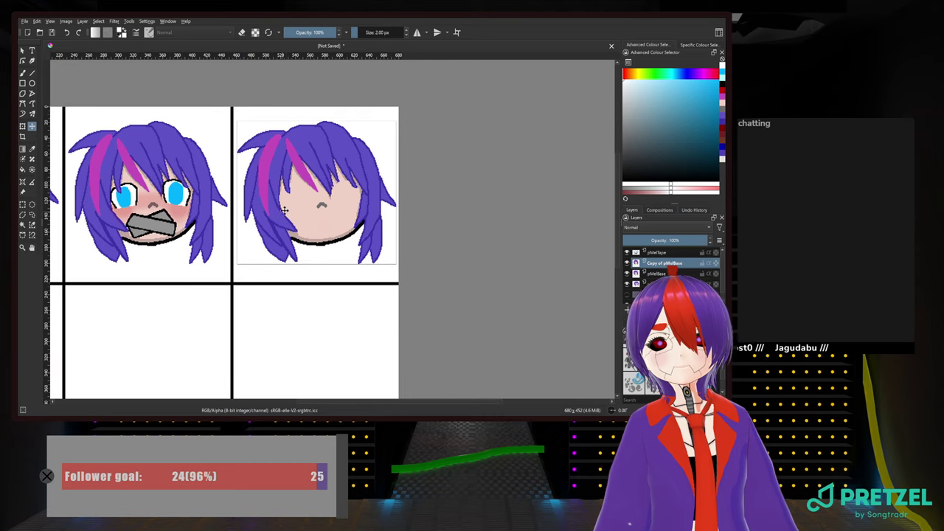
scroll(287, 209, up, 2)
scroll(288, 209, down, 2)
scroll(305, 200, up, 3)
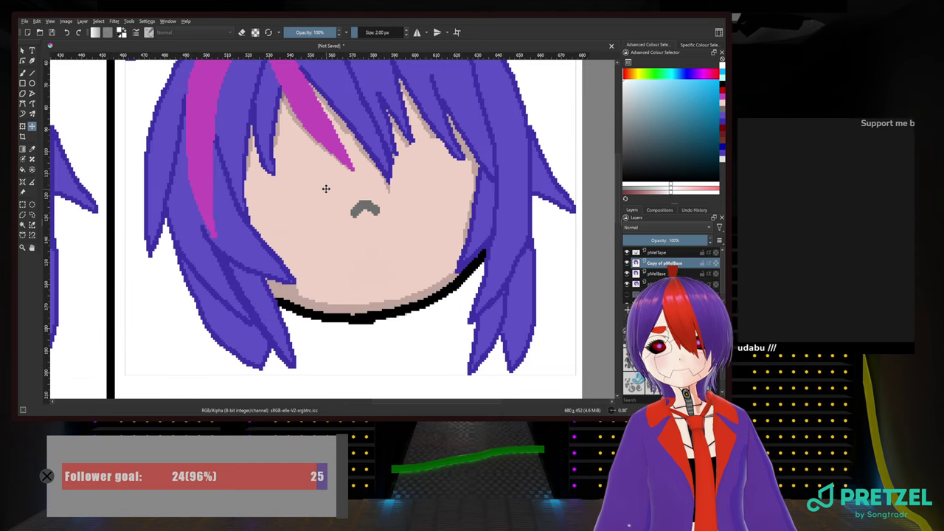
scroll(274, 237, down, 1)
scroll(284, 232, down, 1)
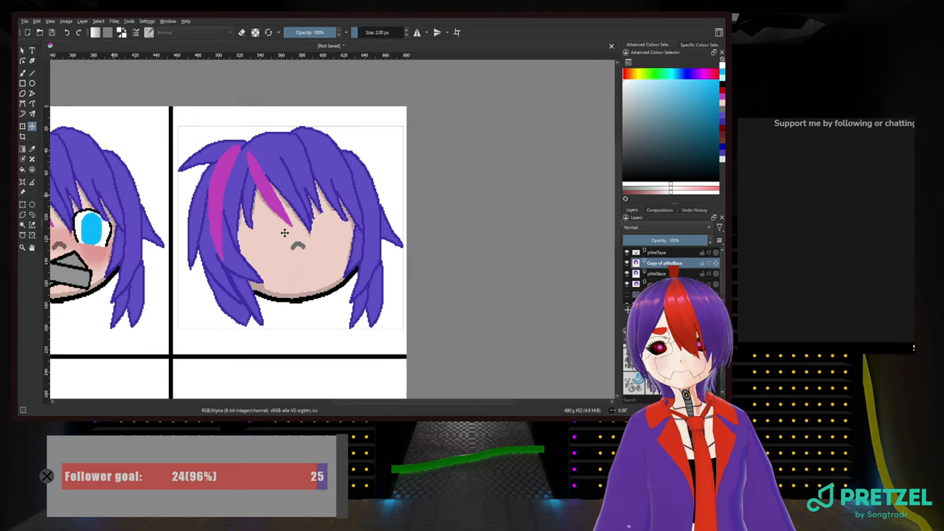
scroll(283, 232, up, 1)
scroll(284, 232, up, 1)
scroll(284, 233, down, 1)
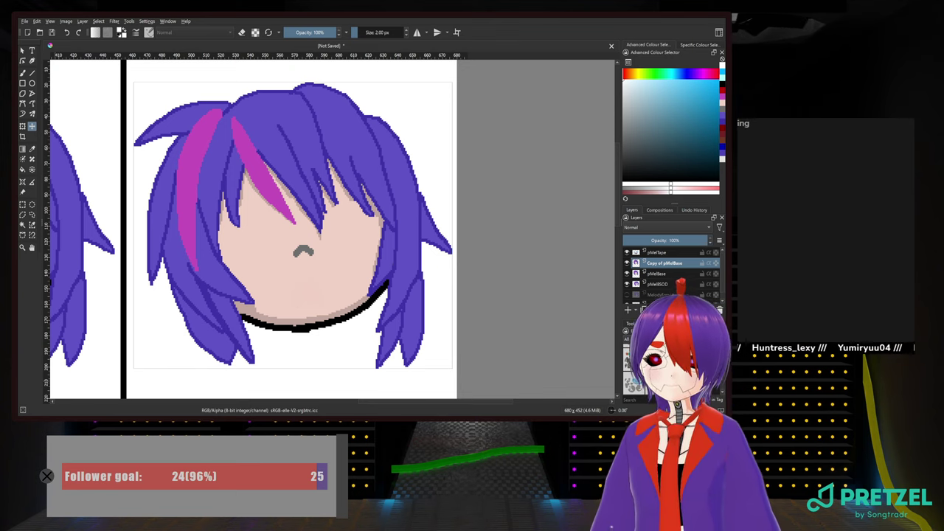
drag(56, 256, 34, 255)
scroll(424, 263, down, 2)
scroll(417, 264, up, 2)
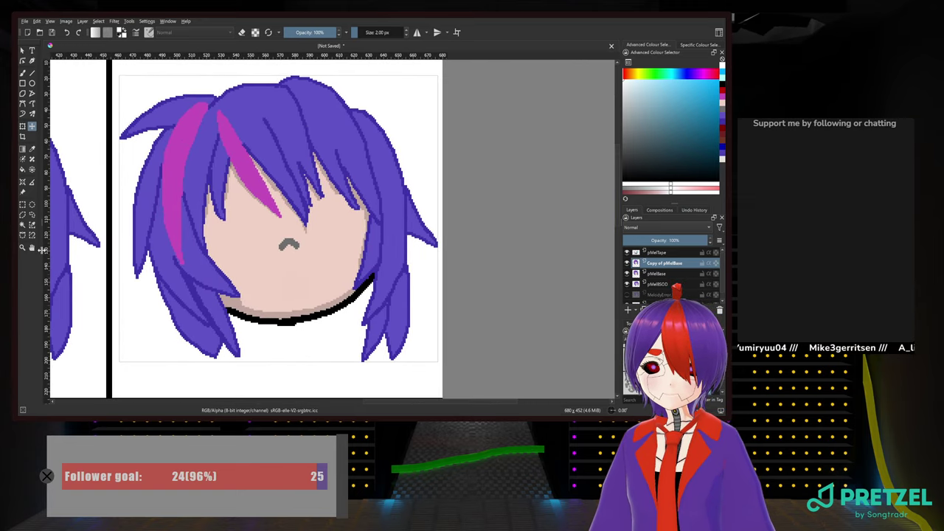
scroll(174, 233, up, 1)
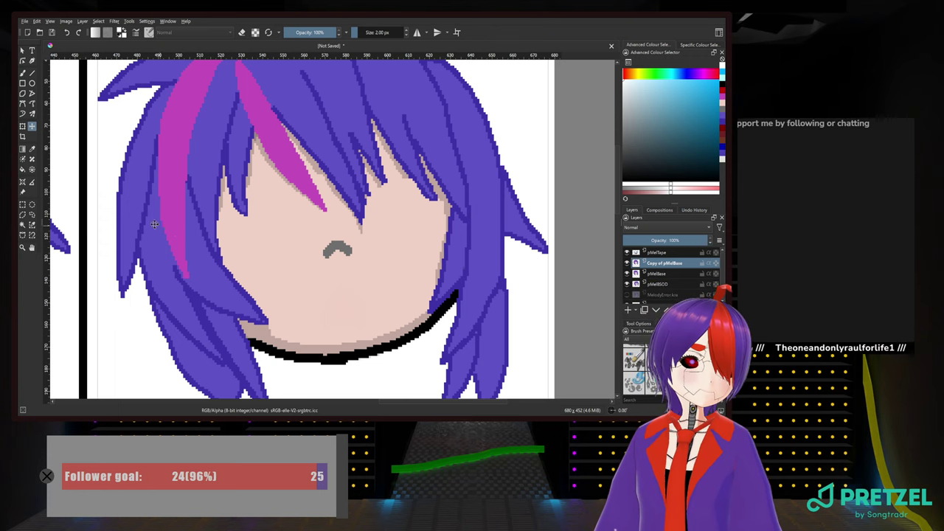
scroll(151, 229, down, 1)
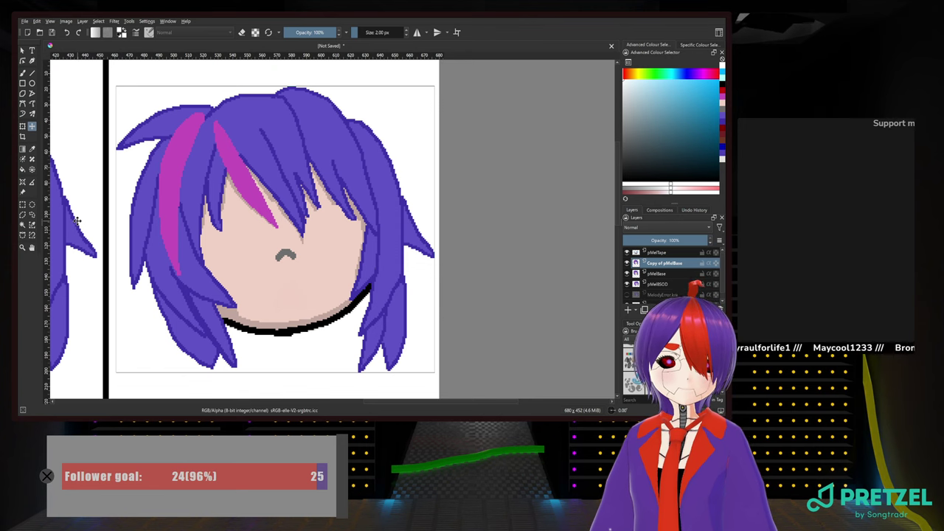
mouse_move(202, 295)
mouse_down()
mouse_move(222, 285)
mouse_move(255, 297)
mouse_move(210, 285)
mouse_up()
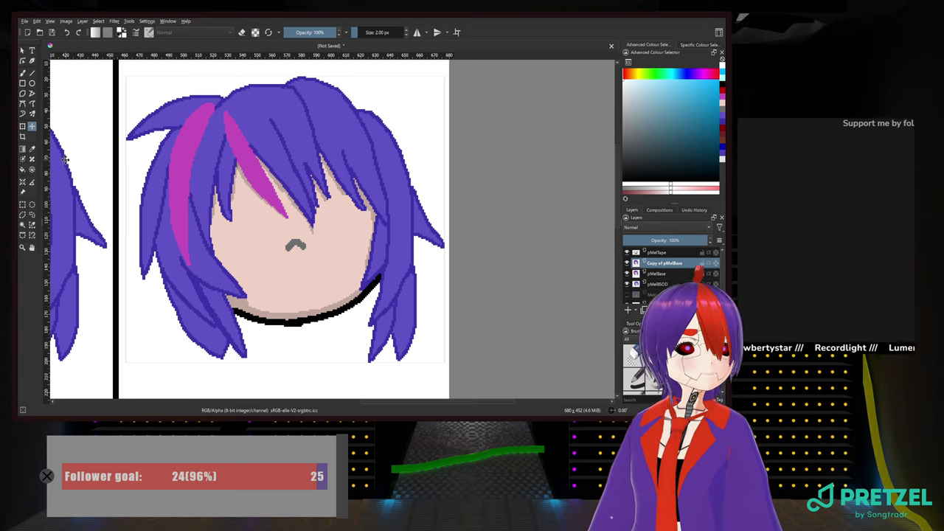
Switch to the Freehand Brush and add a new paint layer above the copied base head
click(22, 74)
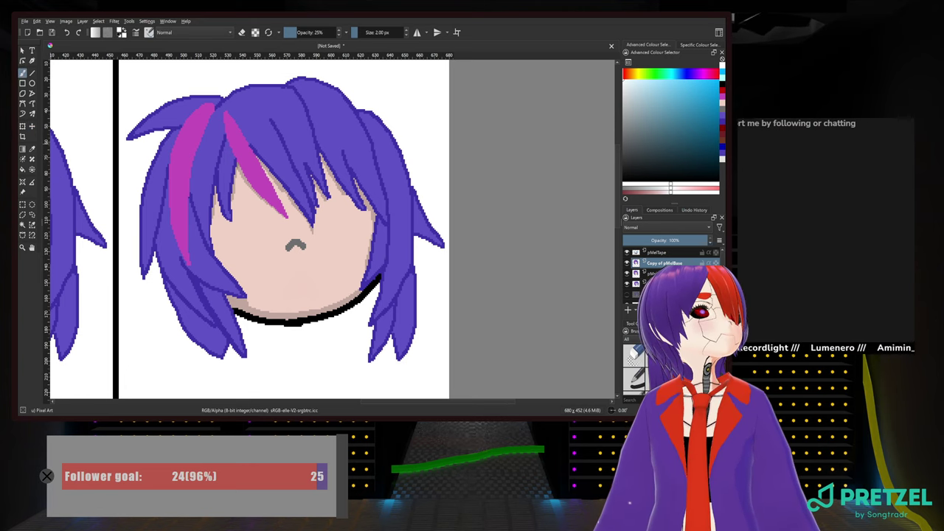
click(629, 310)
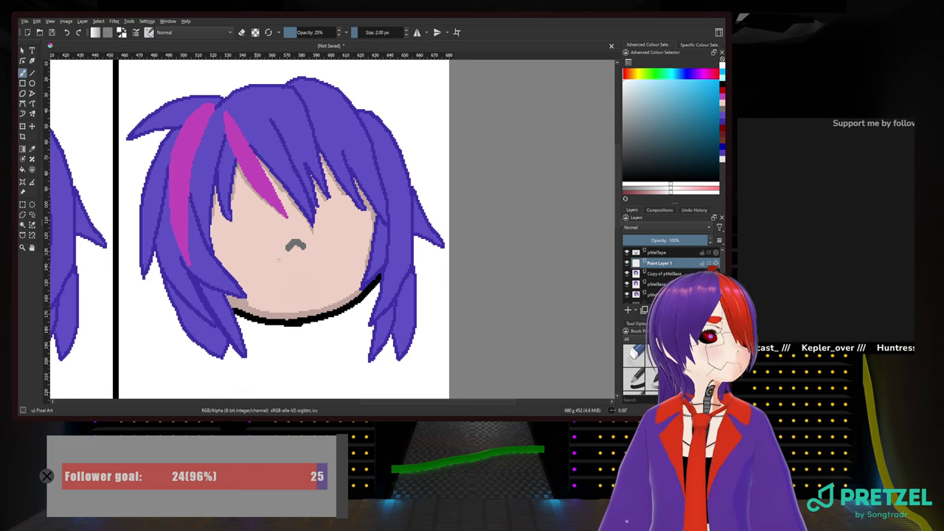
Draw a black curve across the third head's face with the Bezier Curve Tool, running just under the nose and rising to the right cheek
click(22, 104)
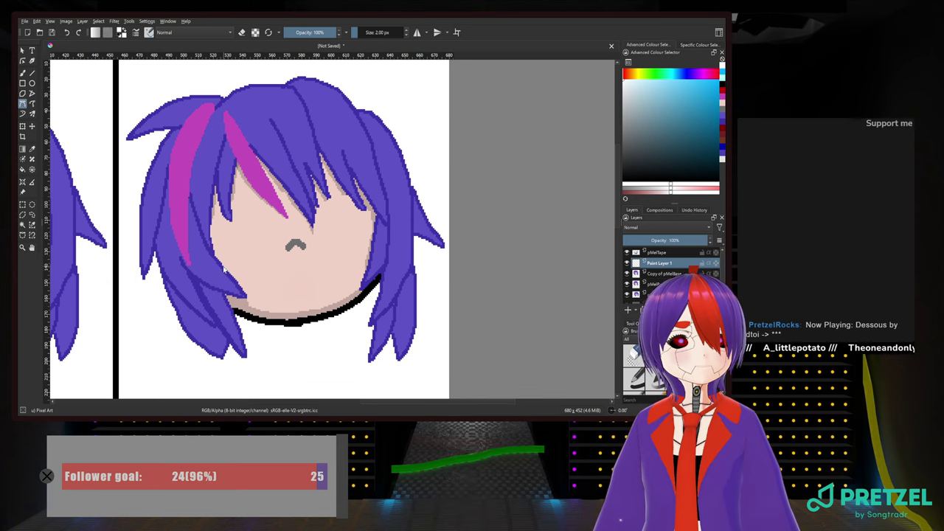
right_click(249, 255)
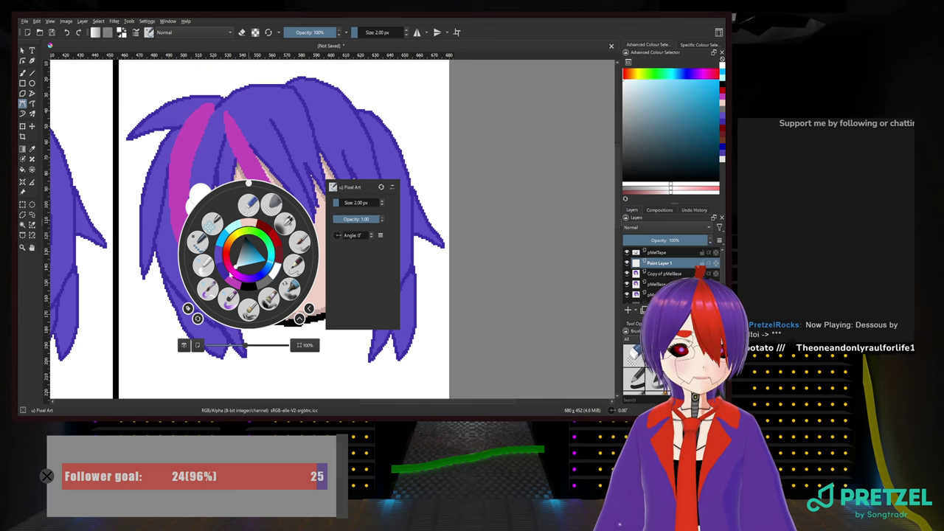
click(249, 287)
right_click(256, 264)
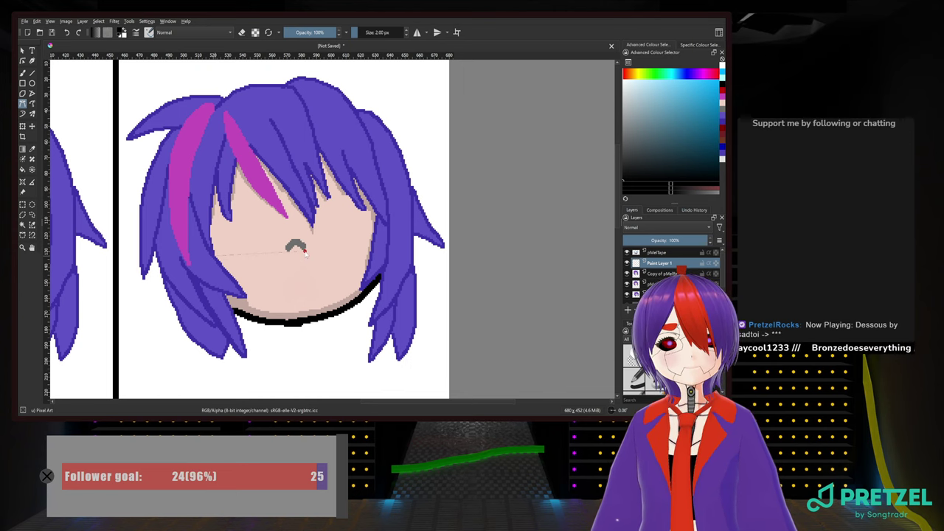
drag(305, 252, 364, 286)
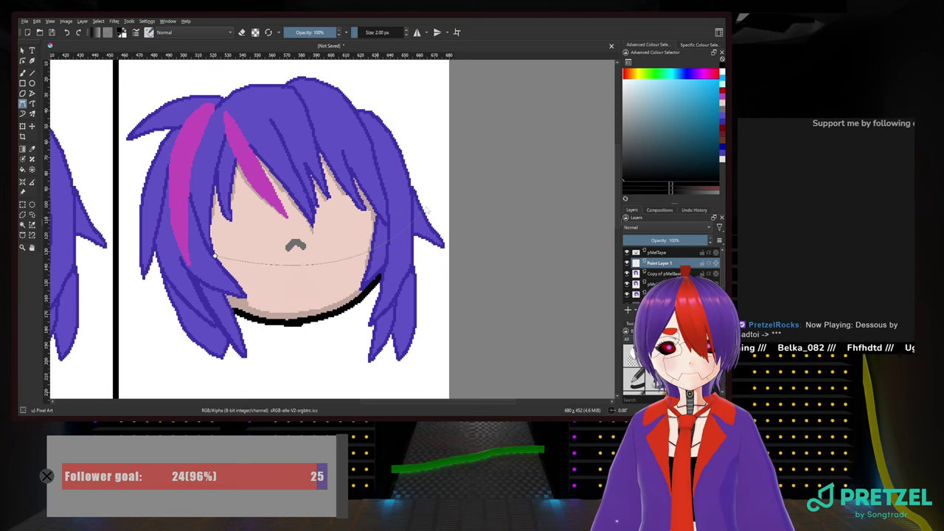
key(Escape)
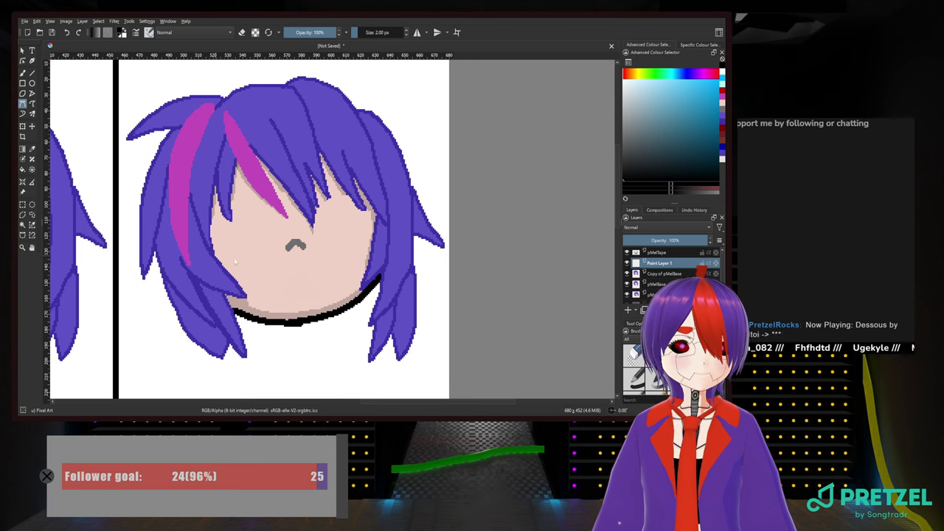
drag(289, 255, 291, 256)
drag(376, 216, 456, 166)
key(Return)
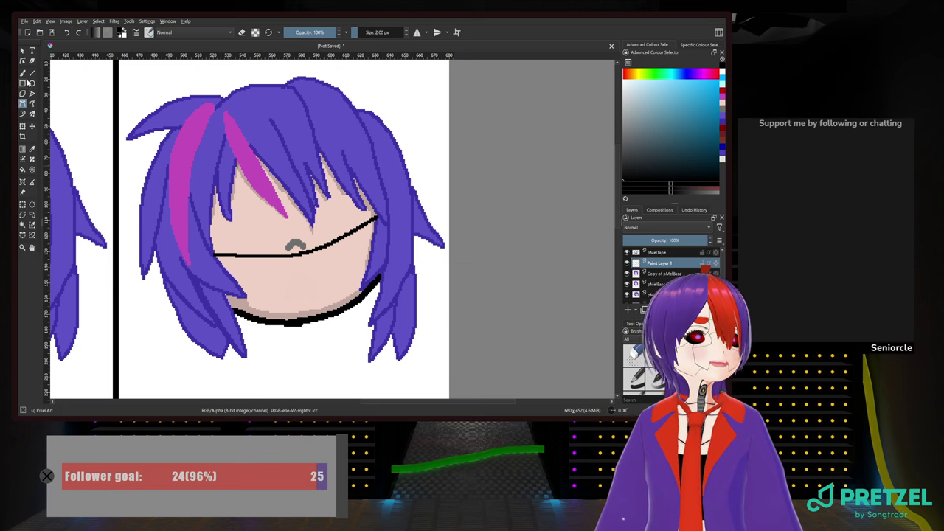
Paint a grey patch on the right cheek below the curve with the Freehand Brush, raising the brush opacity to 100%
key(b)
scroll(335, 298, up, 2)
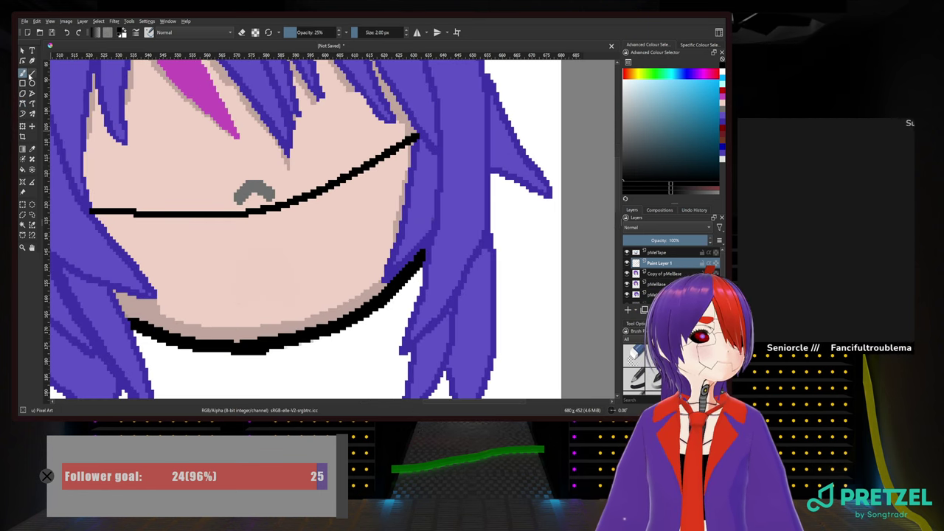
right_click(322, 216)
click(336, 249)
right_click(336, 245)
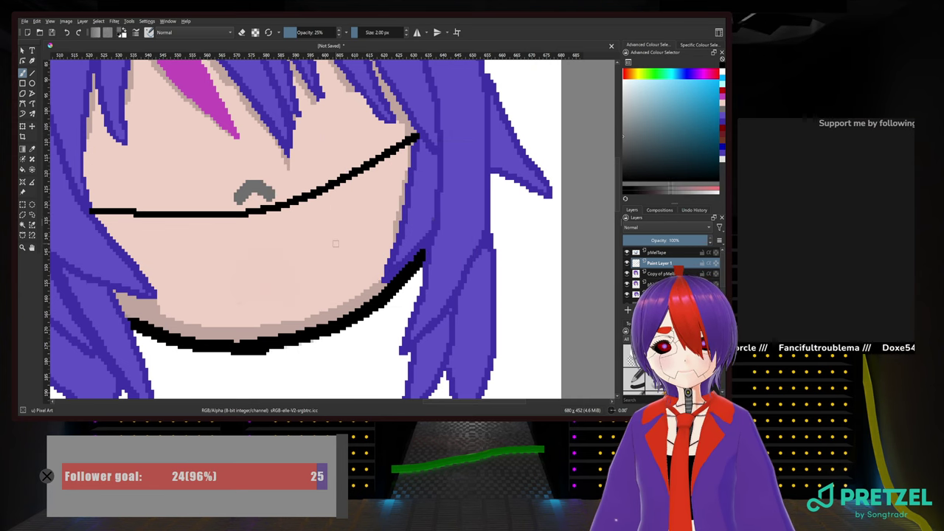
mouse_move(350, 229)
mouse_down()
mouse_move(347, 248)
mouse_move(357, 240)
mouse_up()
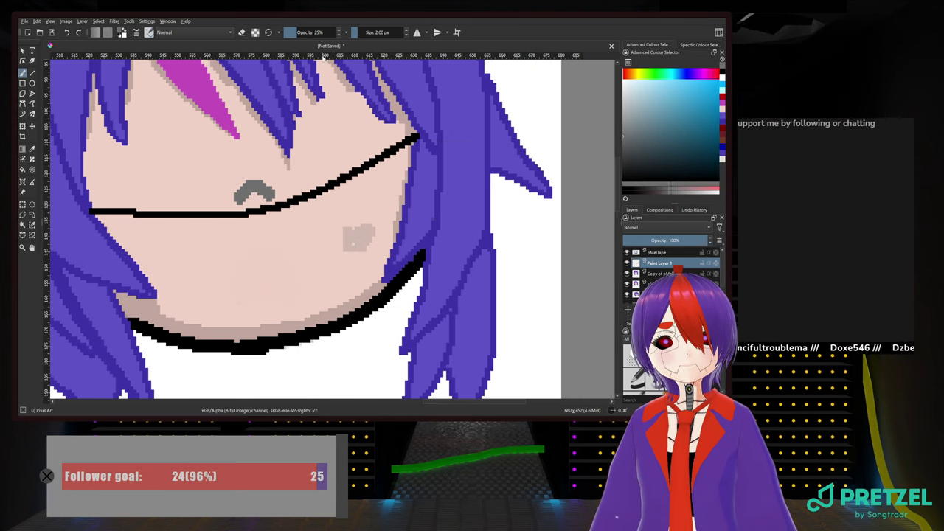
drag(300, 32, 364, 33)
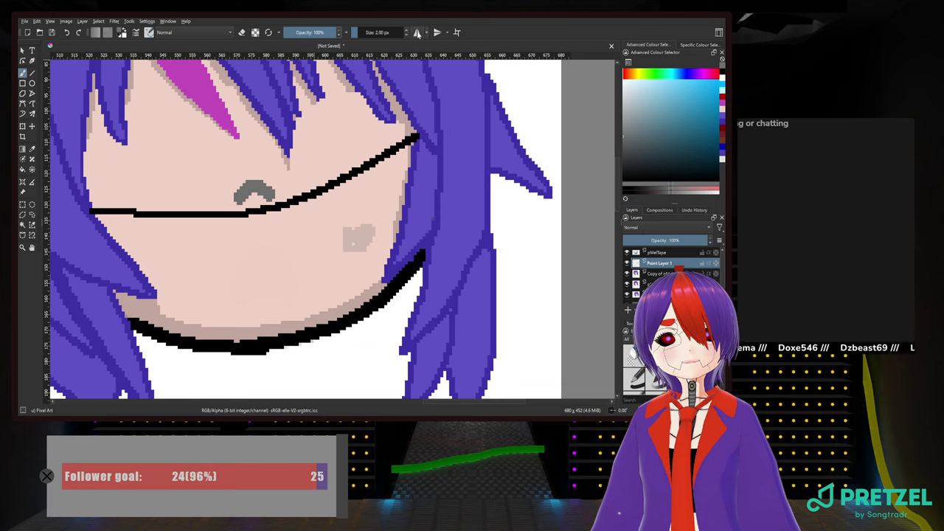
mouse_move(350, 210)
mouse_down()
mouse_move(351, 249)
mouse_move(374, 225)
mouse_up()
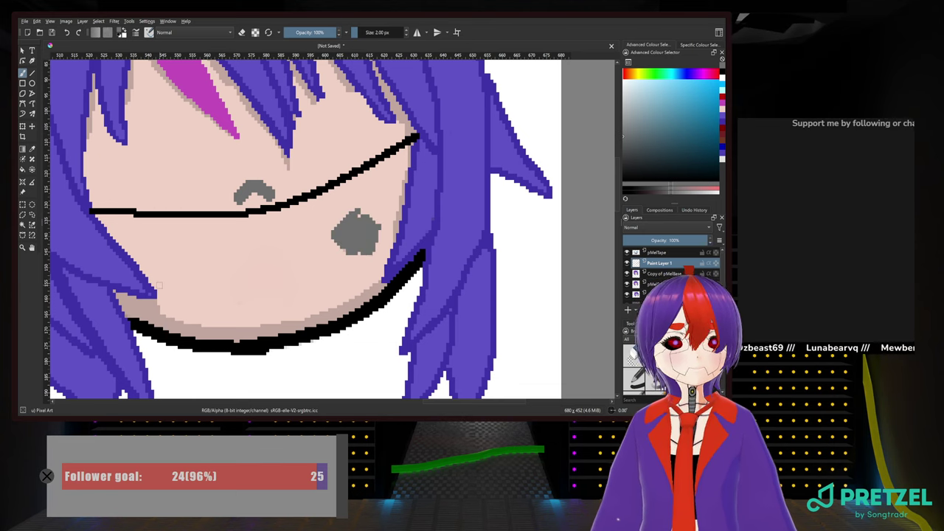
Try a grey stroke down across the jaw inside a contiguous selection of the area around the black curve
click(23, 225)
click(229, 258)
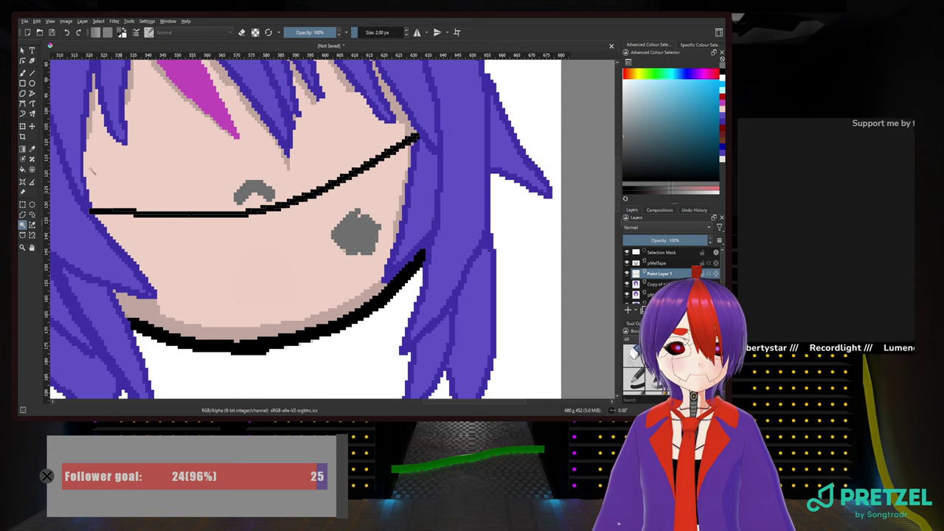
click(22, 73)
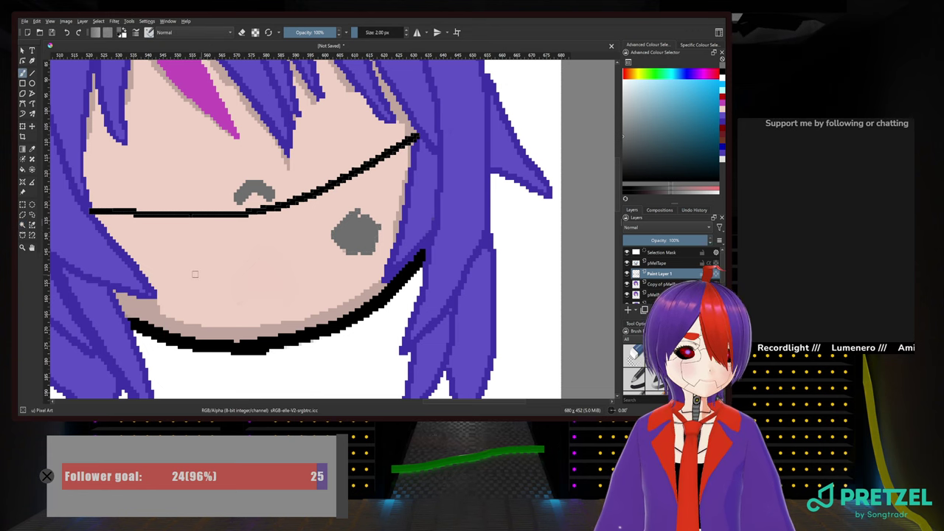
drag(194, 274, 195, 393)
drag(192, 344, 187, 289)
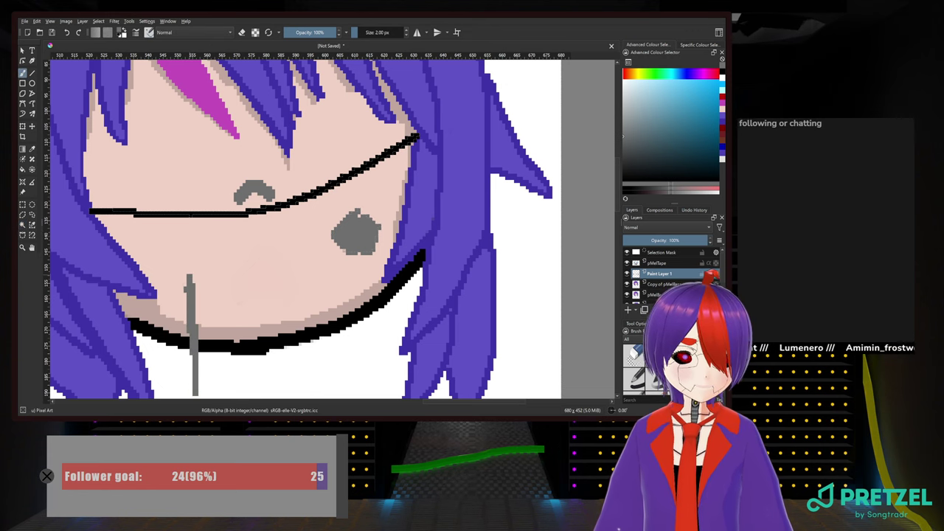
key(ctrl+z)
Examine the jaw outline and the hair tips below the face up close
drag(302, 200, 329, 64)
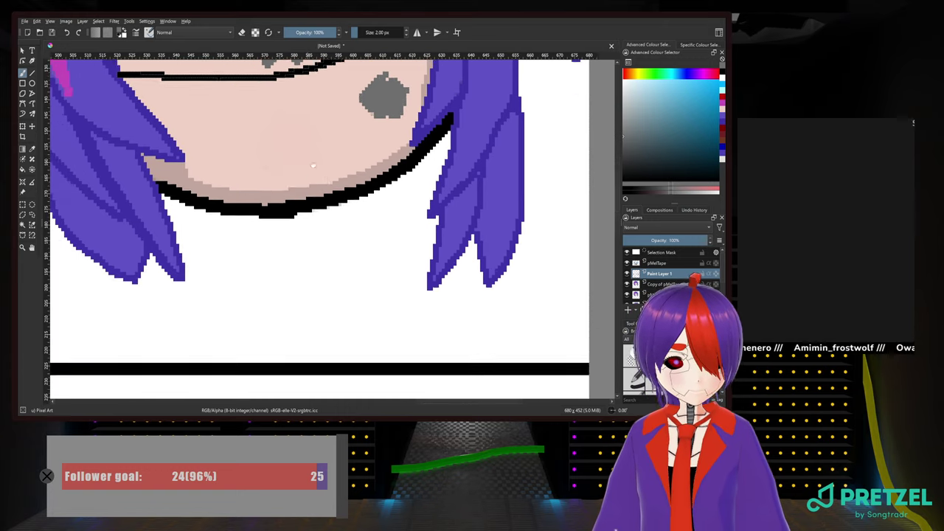
scroll(328, 64, down, 2)
scroll(319, 131, up, 3)
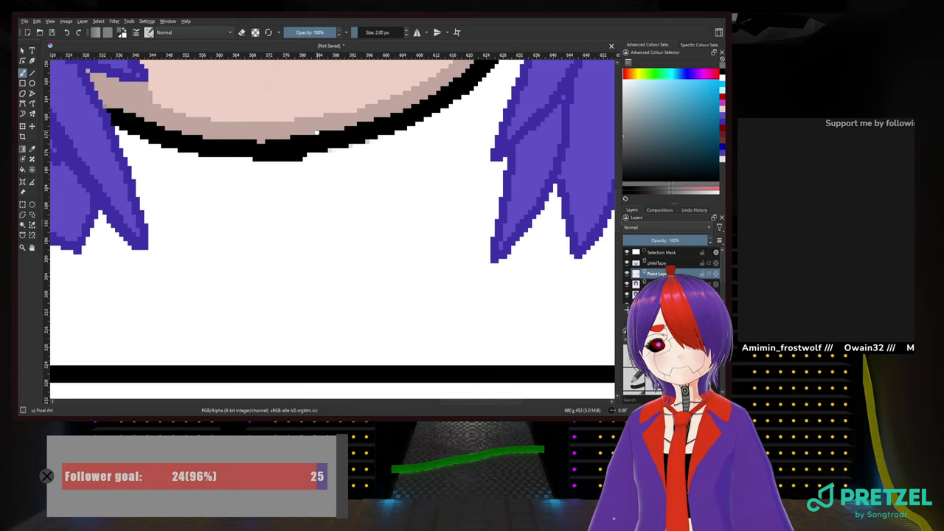
drag(321, 131, 411, 237)
scroll(337, 345, up, 1)
scroll(317, 346, up, 1)
scroll(170, 342, down, 2)
scroll(159, 367, up, 1)
scroll(159, 367, down, 1)
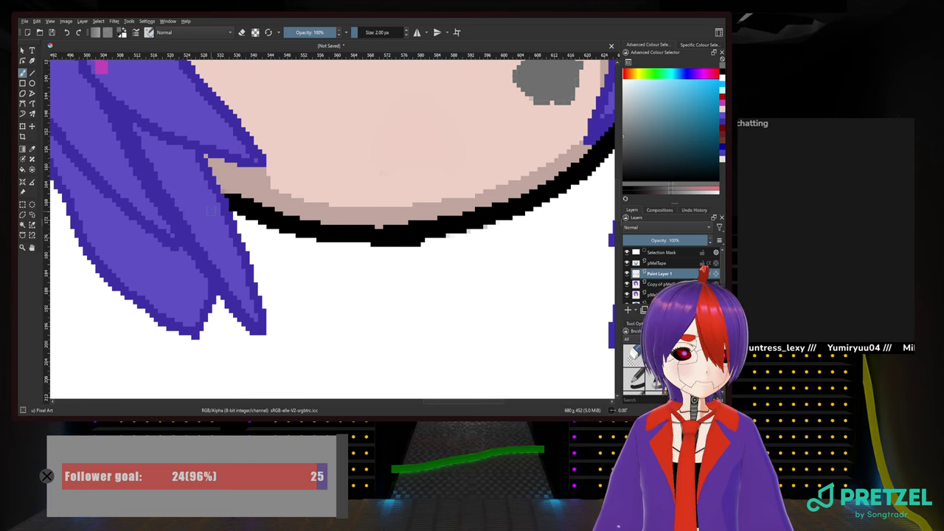
Try a diagonal grey stroke across the cheek patch and into the hair beside the face
drag(313, 190, 220, 319)
drag(398, 253, 525, 178)
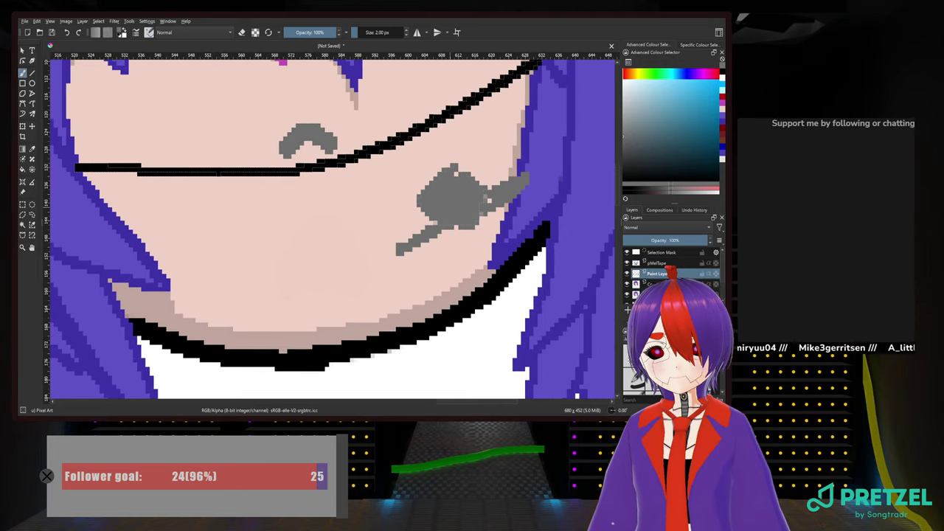
key(ctrl+z)
Extend the grey cheek patch upward and clear the active selection
mouse_move(453, 195)
mouse_down()
mouse_move(333, 249)
mouse_move(352, 193)
mouse_up()
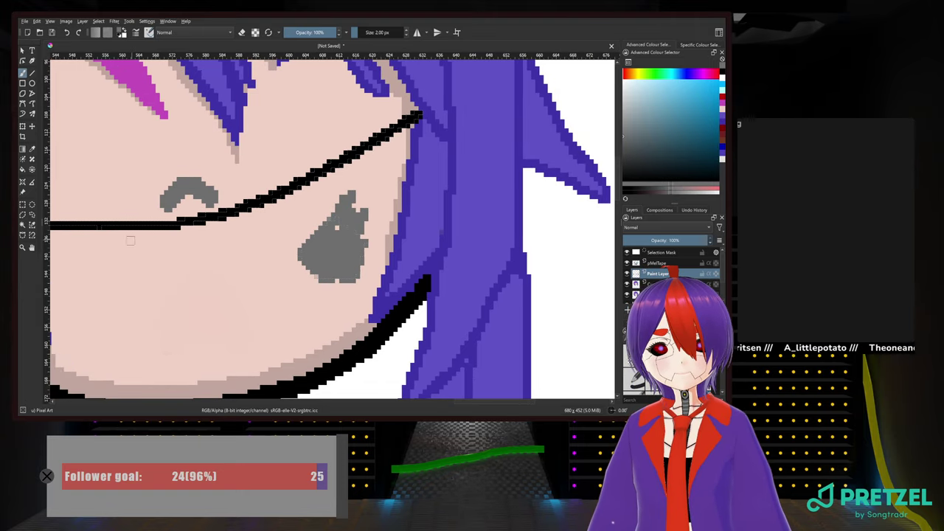
click(31, 224)
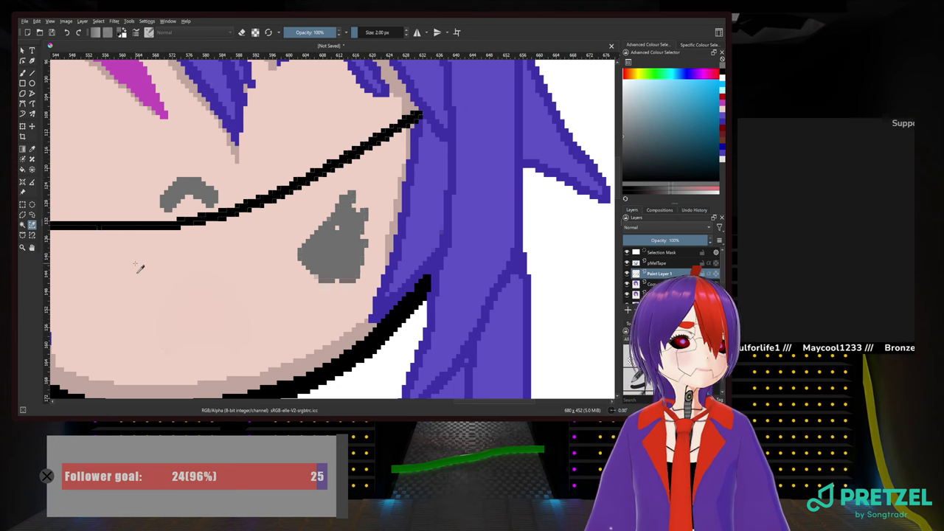
click(23, 225)
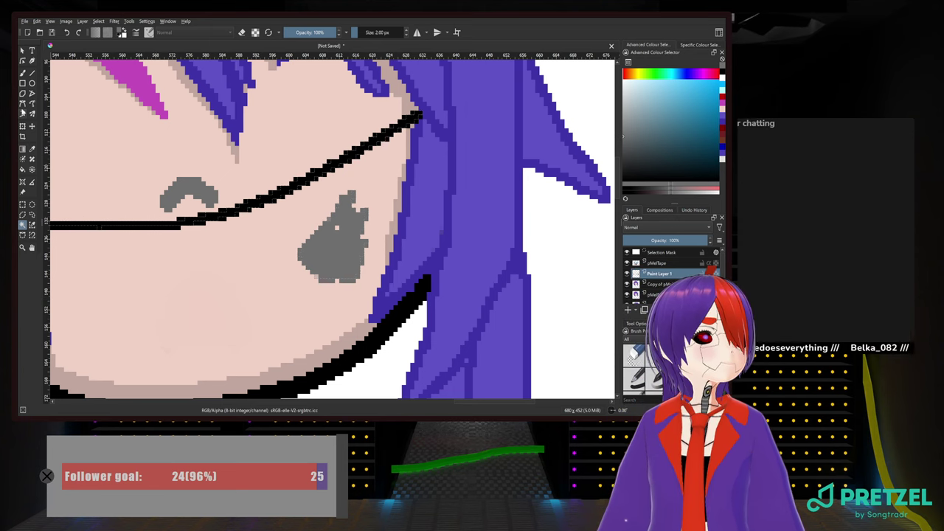
click(23, 204)
click(149, 249)
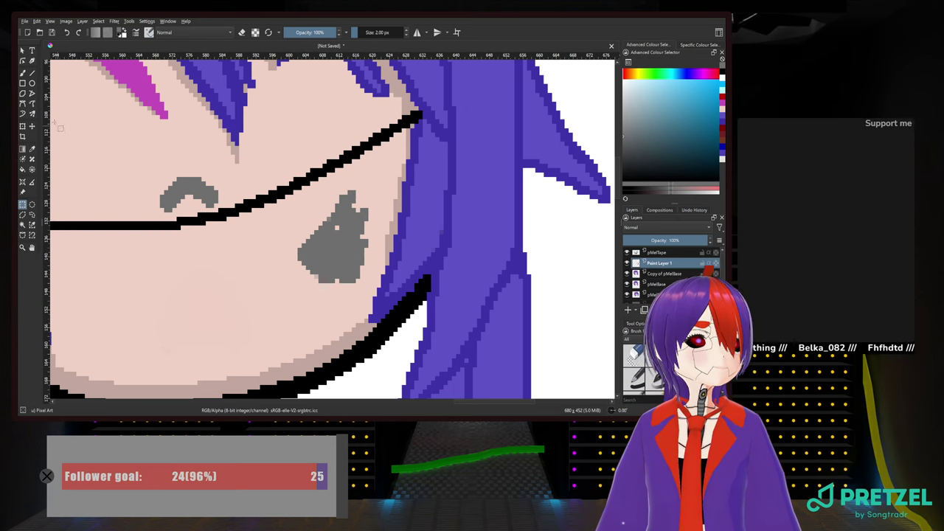
Paint grey shading under the right half of the black curve and down the face's right edge to the jaw
click(22, 73)
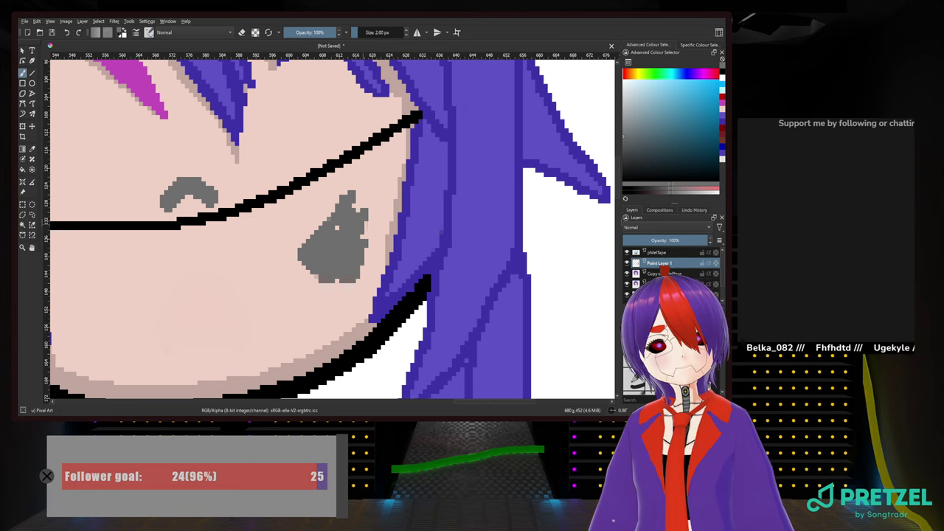
click(406, 137)
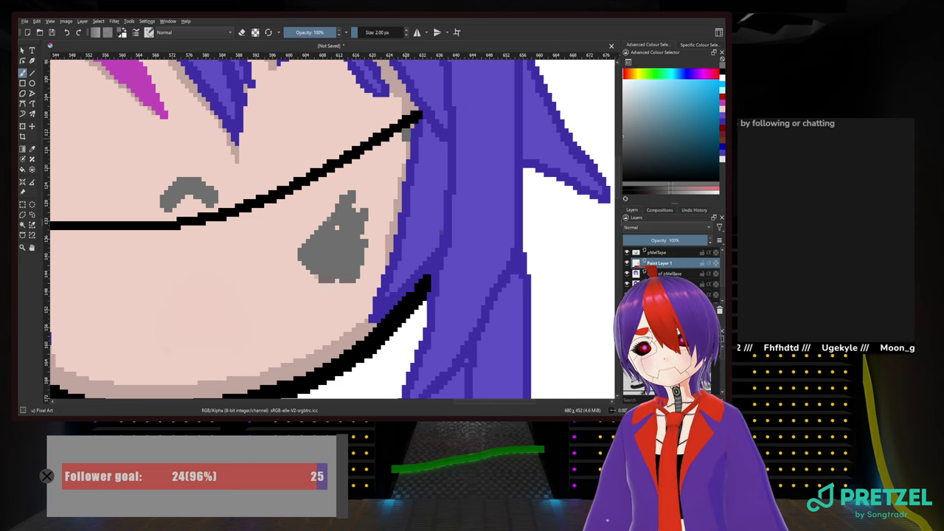
mouse_move(406, 138)
mouse_down()
mouse_move(393, 232)
mouse_move(365, 314)
mouse_move(392, 190)
mouse_move(392, 138)
mouse_move(385, 152)
mouse_move(328, 177)
mouse_move(216, 252)
mouse_move(182, 241)
mouse_move(183, 229)
mouse_move(235, 225)
mouse_move(426, 147)
mouse_move(413, 193)
mouse_move(431, 168)
mouse_up()
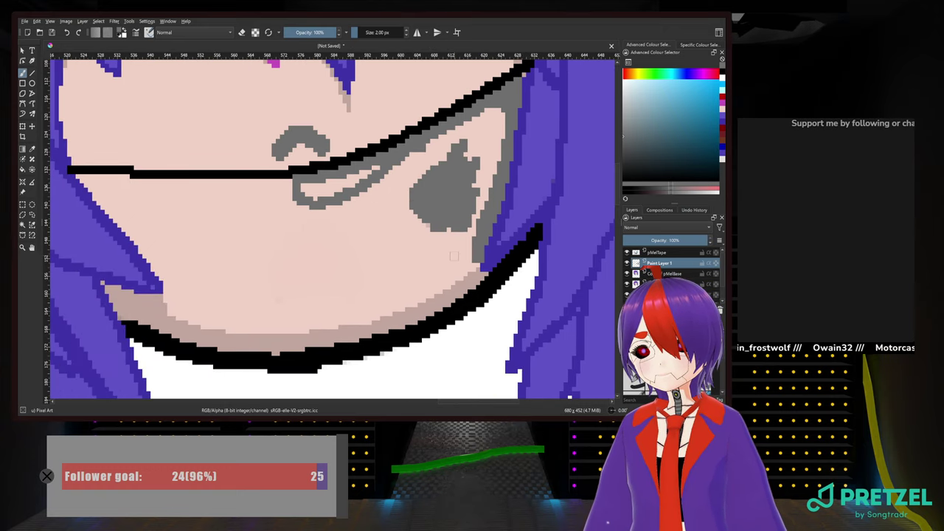
drag(473, 260, 481, 280)
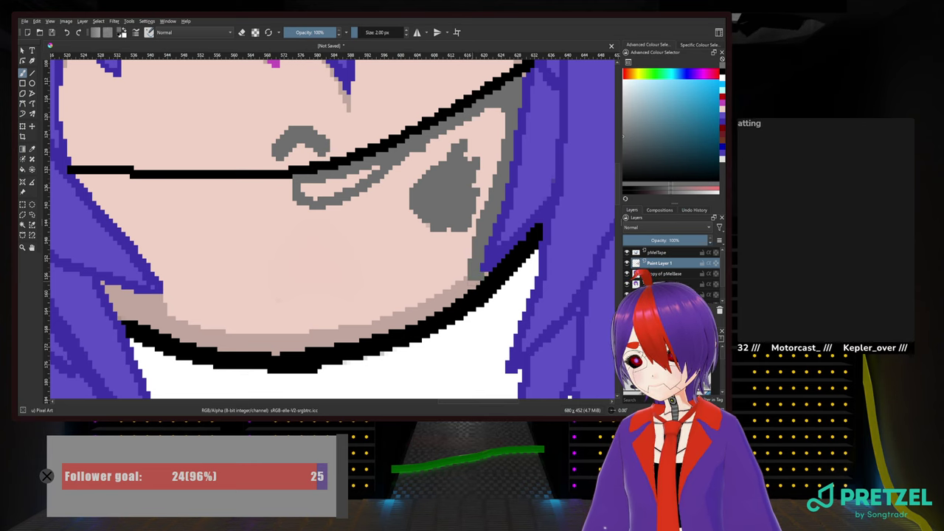
drag(473, 279, 468, 281)
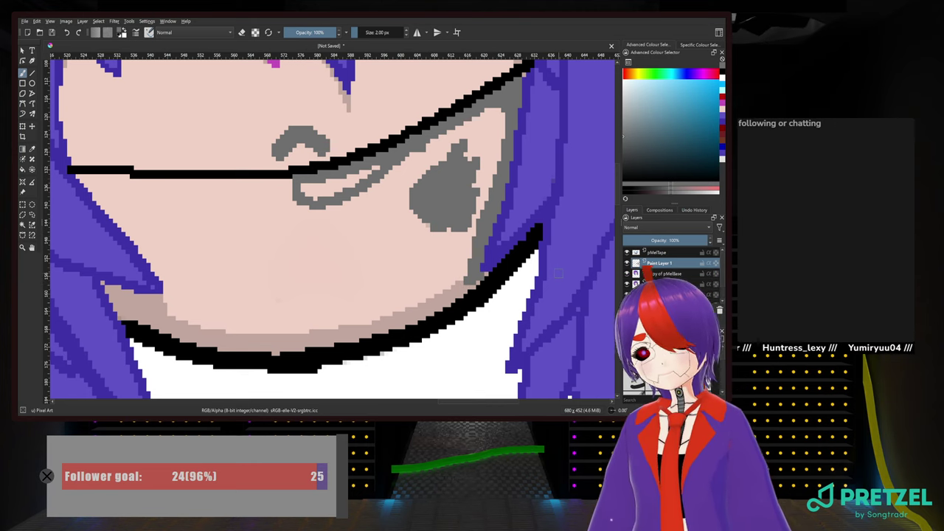
Paint a grey line along the jaw above the skin shadow and step it up beside the left hair lock
mouse_move(463, 286)
mouse_down()
mouse_move(274, 319)
mouse_move(180, 312)
mouse_move(109, 290)
mouse_move(185, 304)
mouse_move(169, 297)
mouse_move(165, 270)
mouse_move(161, 279)
mouse_up()
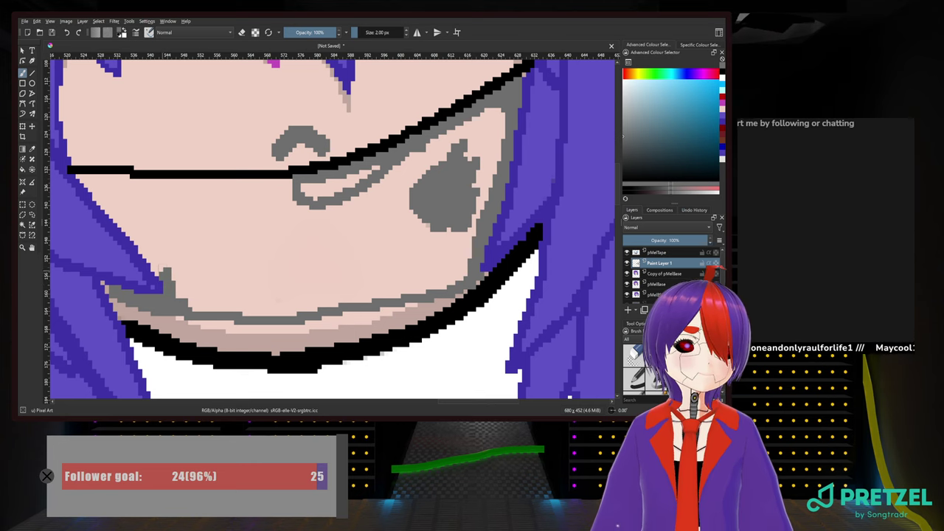
click(159, 269)
click(155, 267)
click(155, 259)
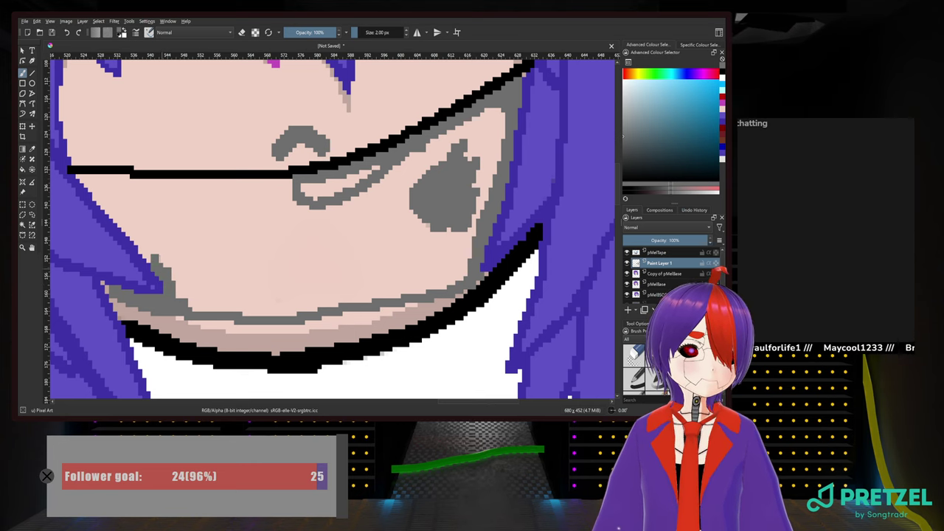
click(151, 254)
click(146, 254)
click(146, 250)
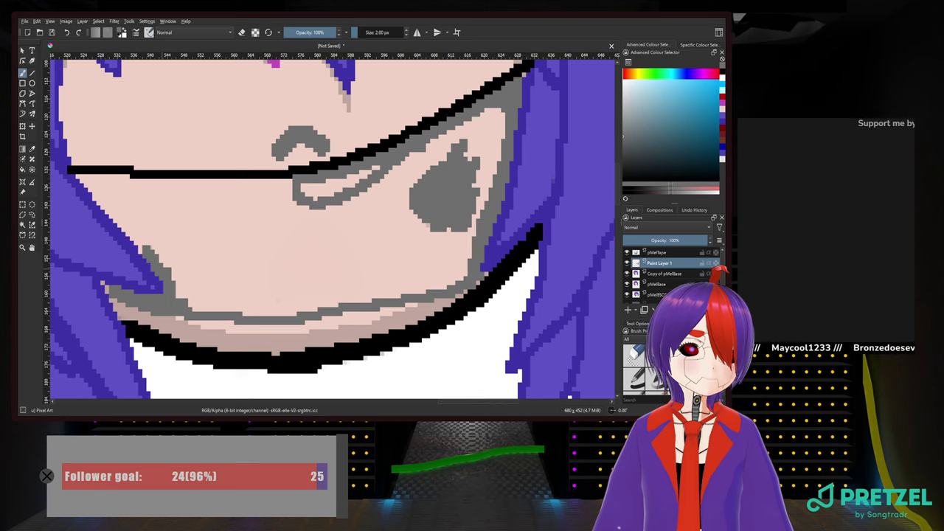
Thicken the grey jaw line and fill in grey shading beneath the left half of the black curve
mouse_move(192, 305)
mouse_down()
mouse_move(313, 312)
mouse_move(181, 293)
mouse_move(336, 303)
mouse_move(456, 285)
mouse_move(468, 275)
mouse_up()
mouse_move(301, 190)
mouse_down()
mouse_move(379, 168)
mouse_move(317, 195)
mouse_move(270, 184)
mouse_move(79, 178)
mouse_move(121, 189)
mouse_move(95, 195)
mouse_up()
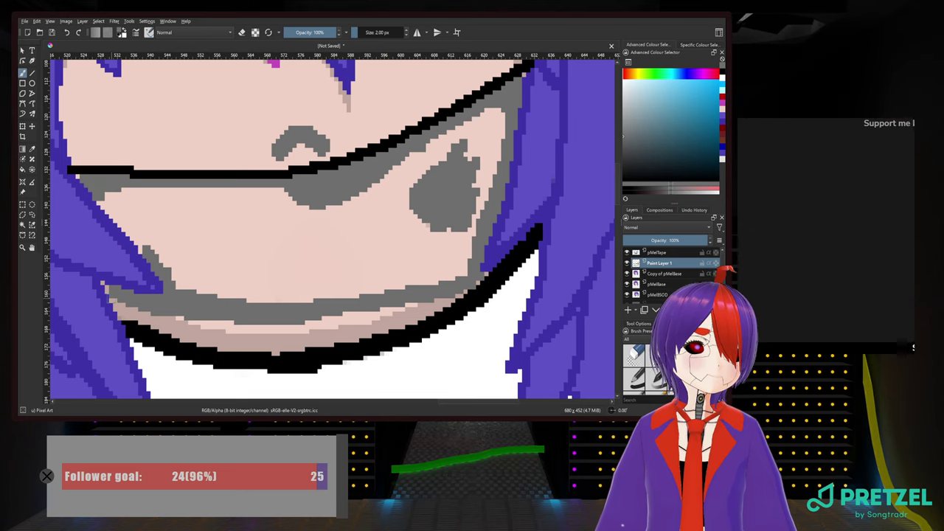
Paint the whole skin-coloured strip between the grey jaw line and the black jaw outline grey
mouse_move(114, 299)
mouse_down()
mouse_move(124, 317)
mouse_move(139, 314)
mouse_move(132, 310)
mouse_move(145, 323)
mouse_move(267, 332)
mouse_up()
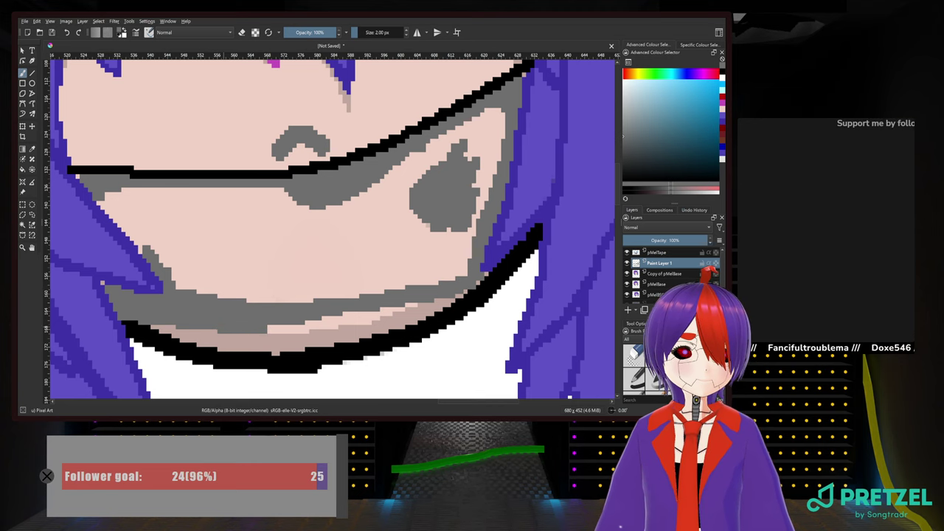
drag(150, 326, 177, 331)
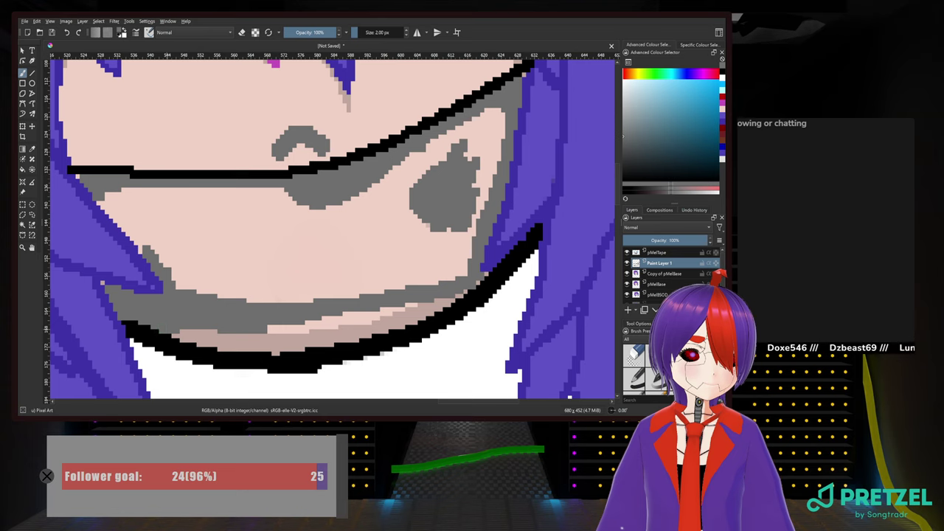
click(179, 334)
mouse_move(183, 334)
mouse_down()
mouse_move(254, 346)
mouse_move(196, 331)
mouse_move(262, 348)
mouse_move(189, 332)
mouse_up()
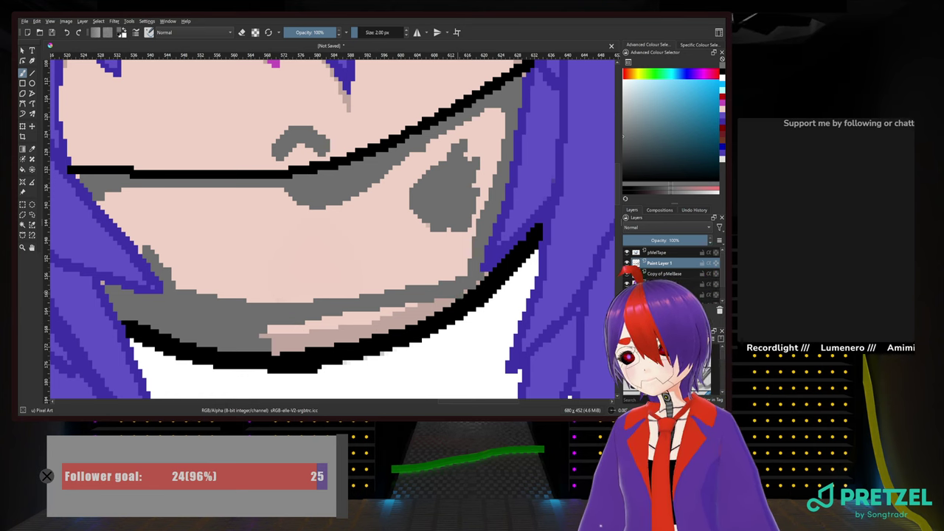
mouse_move(441, 302)
mouse_down()
mouse_move(419, 316)
mouse_move(412, 308)
mouse_move(270, 330)
mouse_move(413, 316)
mouse_move(347, 328)
mouse_move(397, 328)
mouse_move(296, 332)
mouse_move(275, 349)
mouse_move(296, 348)
mouse_up()
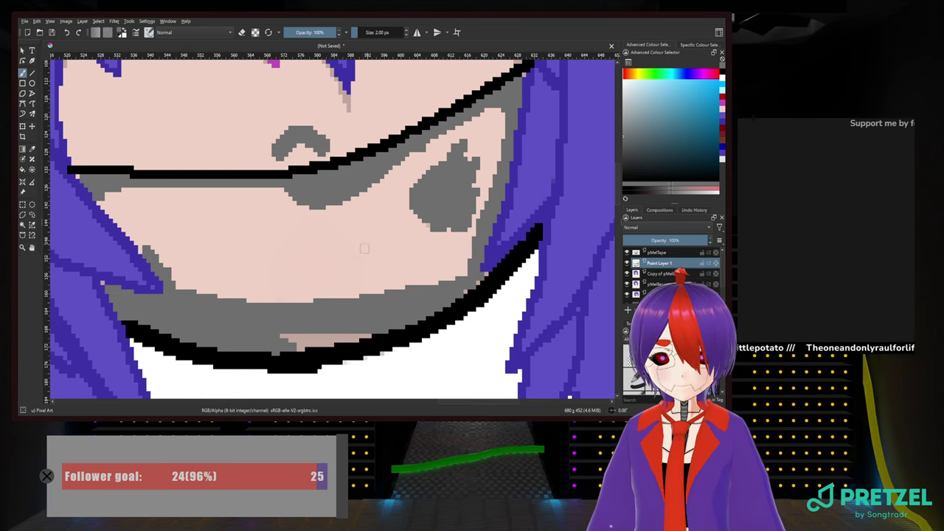
mouse_move(289, 337)
mouse_down()
mouse_move(367, 336)
mouse_move(298, 341)
mouse_move(328, 344)
mouse_up()
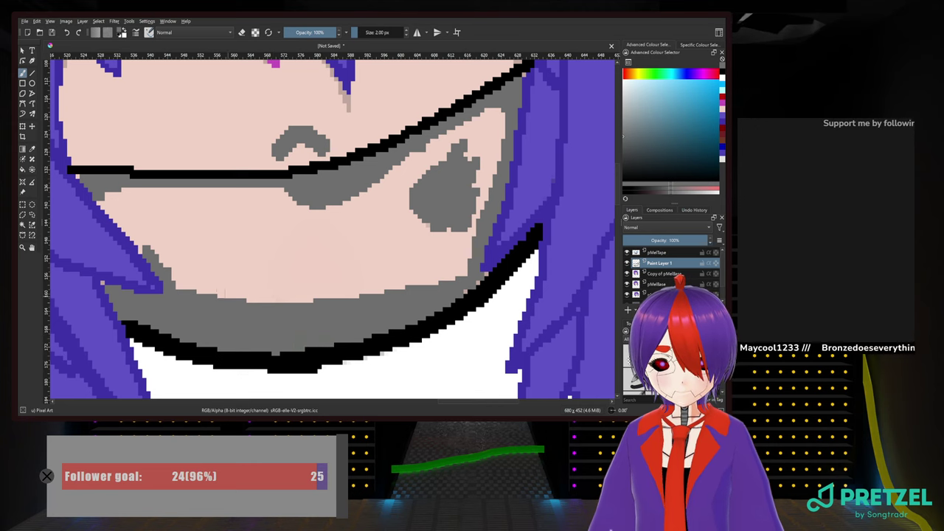
Paint grey along the edge of the left hair lock and thicken the grey band under the black curve's left half
mouse_move(144, 251)
mouse_down()
mouse_move(143, 238)
mouse_move(99, 201)
mouse_move(241, 193)
mouse_move(150, 198)
mouse_up()
mouse_move(255, 198)
mouse_down()
mouse_move(293, 197)
mouse_move(114, 204)
mouse_up()
click(245, 191)
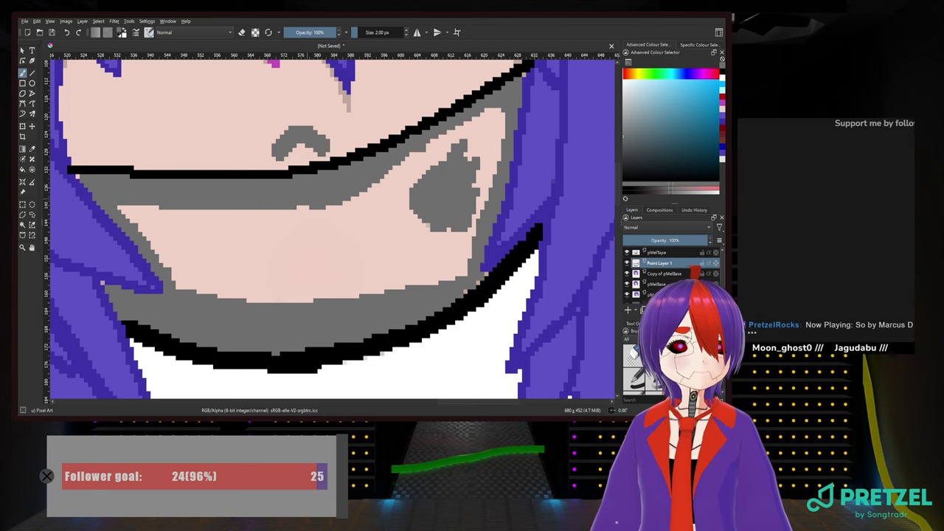
Select the remaining skin area of the lower face by colour and paint it grey with an 8 px brush
click(367, 34)
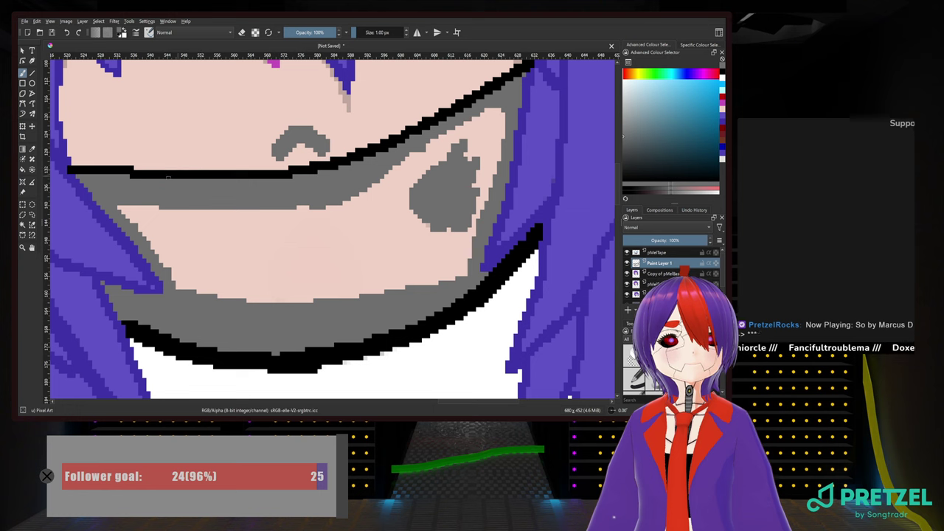
scroll(211, 211, down, 3)
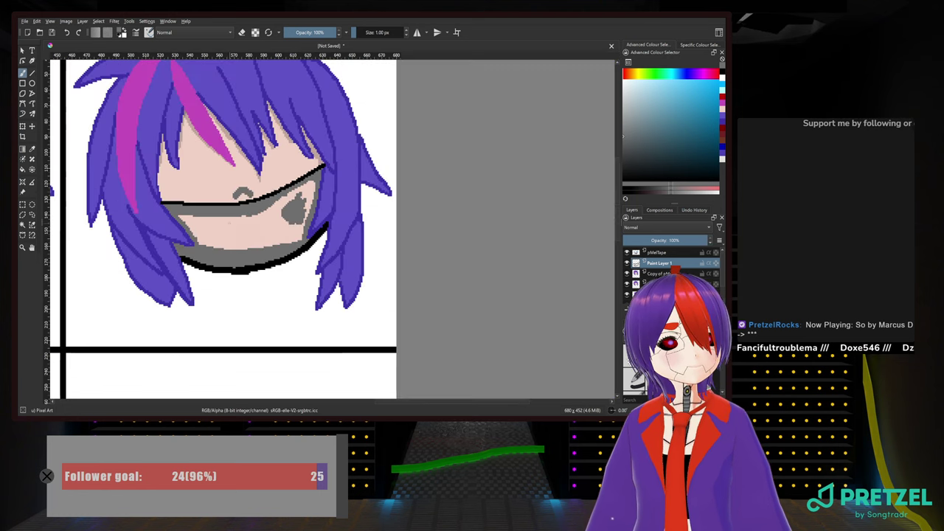
scroll(210, 204, up, 2)
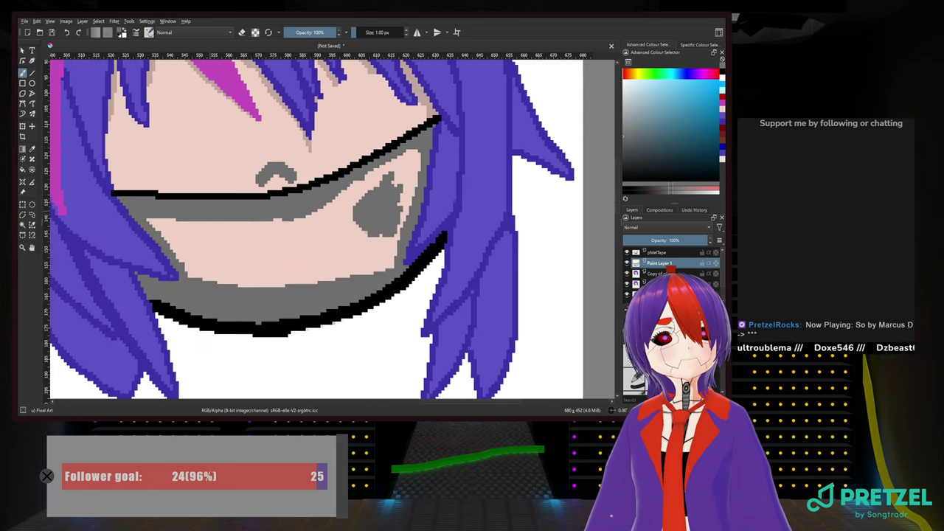
click(22, 225)
click(247, 242)
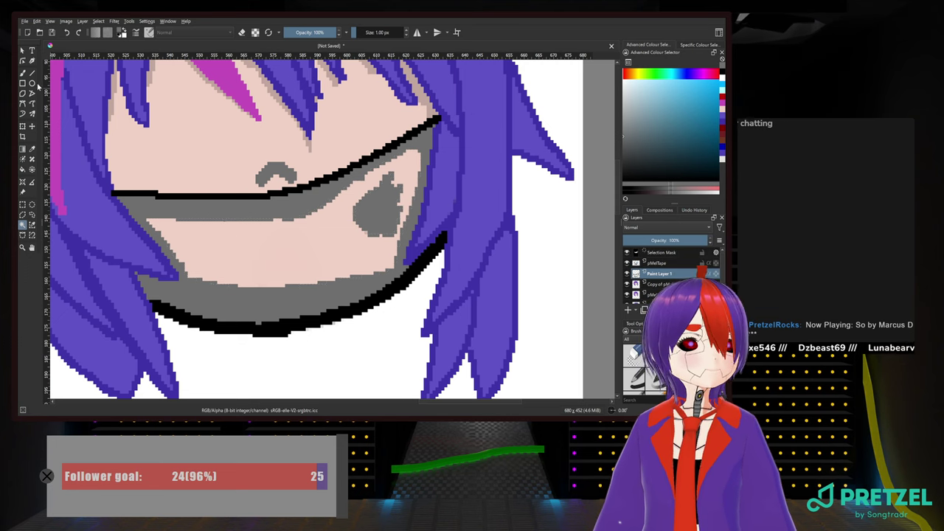
click(22, 73)
drag(364, 32, 369, 35)
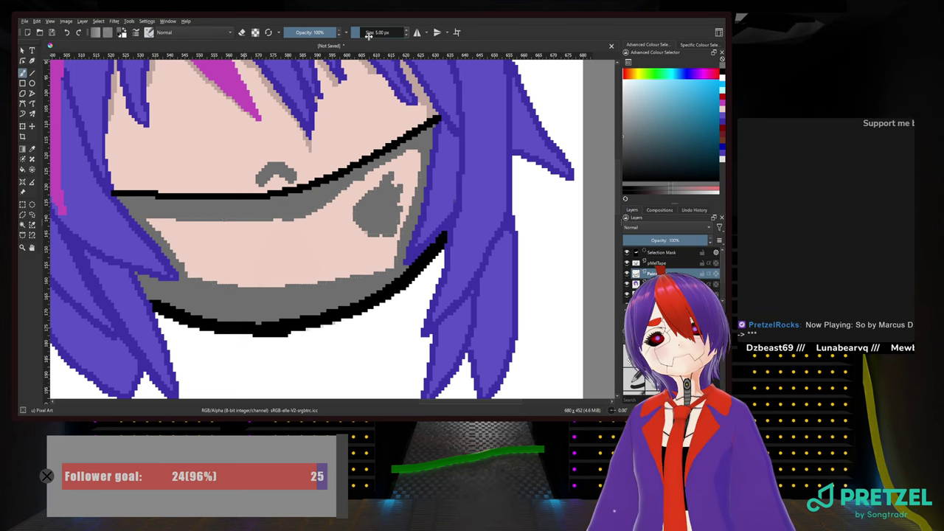
mouse_move(397, 176)
mouse_down()
mouse_move(410, 162)
mouse_move(400, 177)
mouse_move(268, 236)
mouse_move(151, 238)
mouse_move(325, 275)
mouse_move(352, 270)
mouse_move(386, 245)
mouse_move(346, 228)
mouse_move(410, 188)
mouse_up()
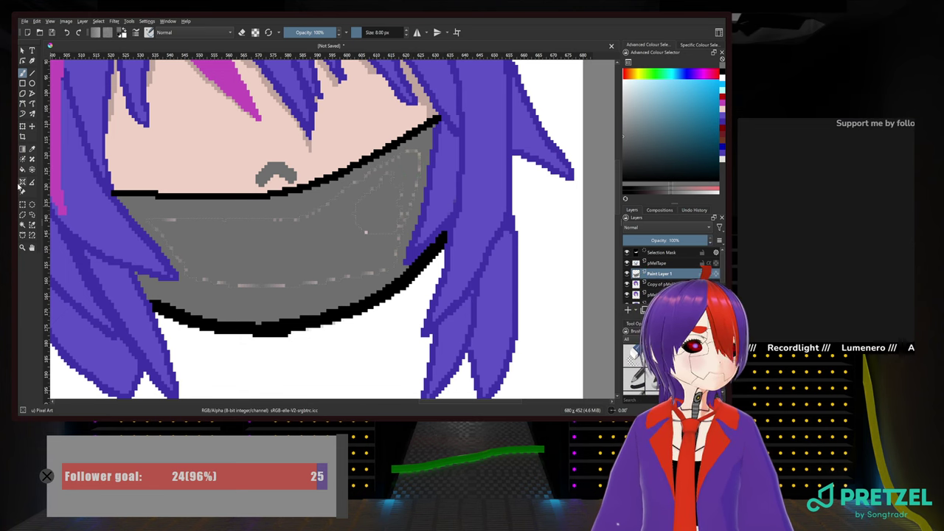
Clear the selection and paint over the leftover skin-coloured specks in the grey area
click(23, 204)
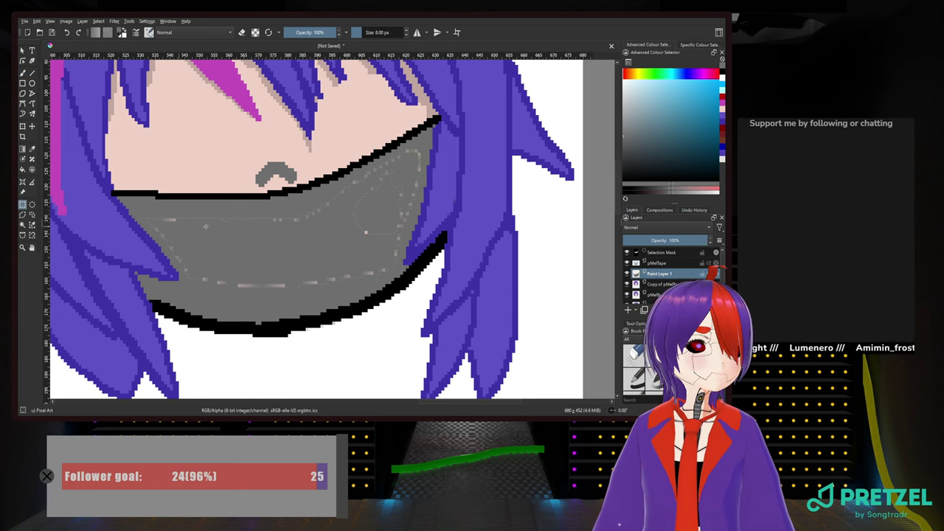
click(217, 224)
click(23, 73)
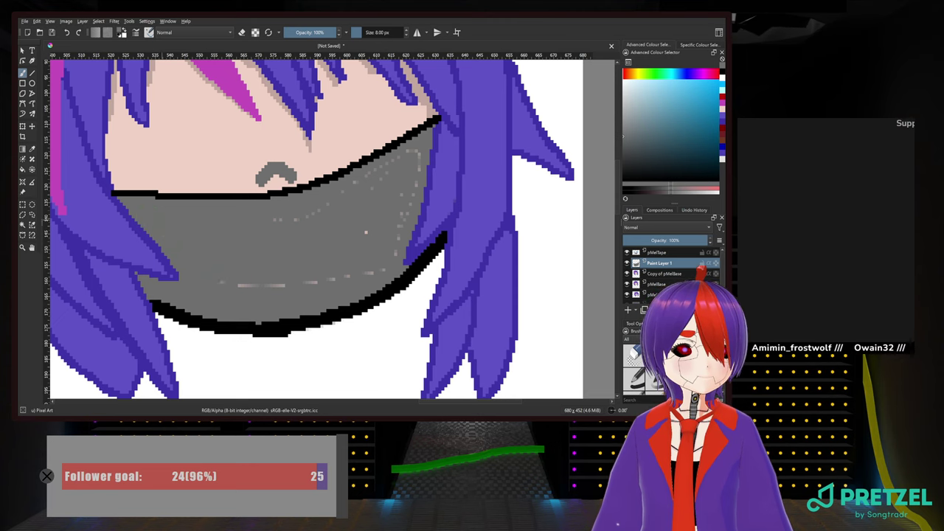
drag(221, 285, 347, 278)
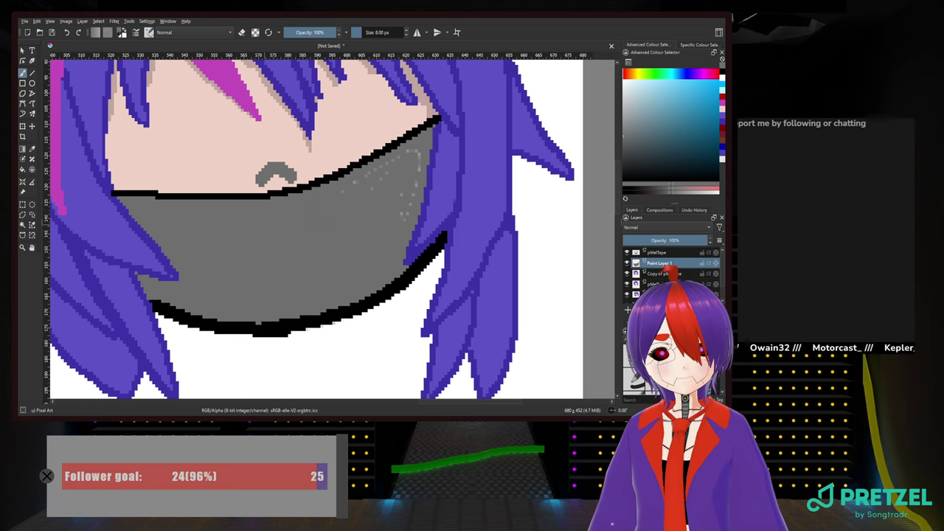
click(413, 156)
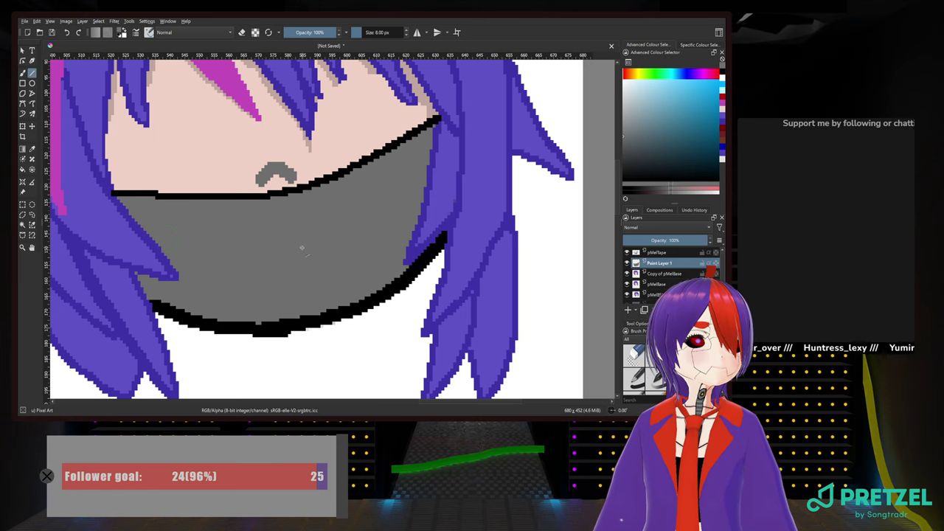
Switch the drawing colour to black and set the brush size to 3 px for straight lines
right_click(302, 249)
click(298, 281)
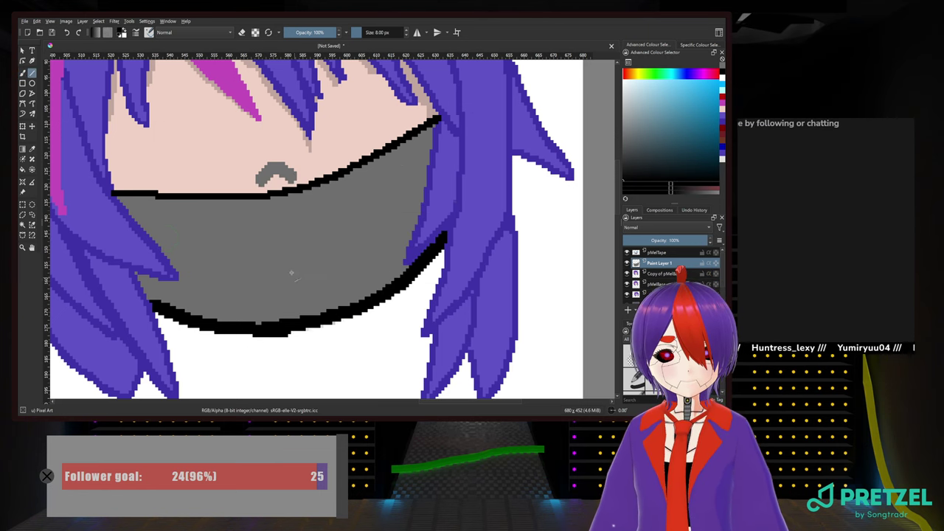
scroll(385, 32, down, 5)
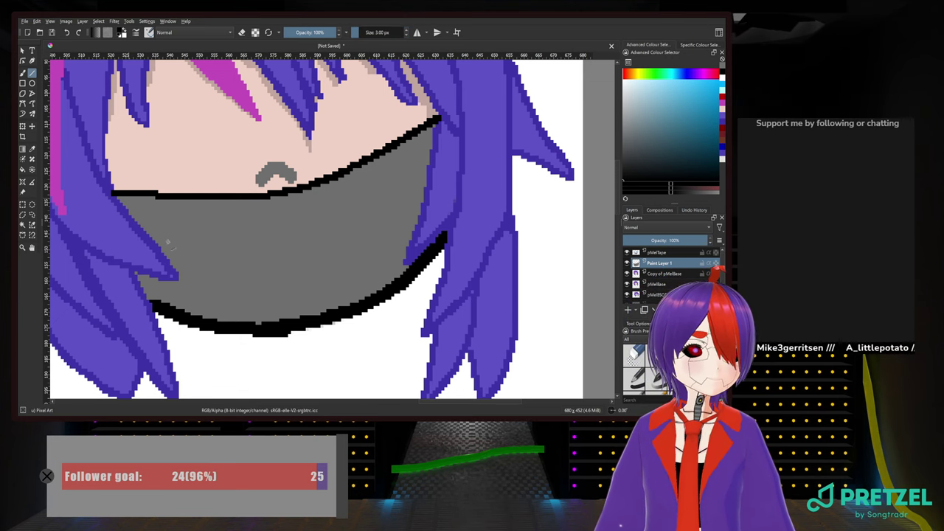
mouse_move(186, 276)
mouse_down()
mouse_move(130, 198)
mouse_move(168, 295)
mouse_up()
key(ctrl+z)
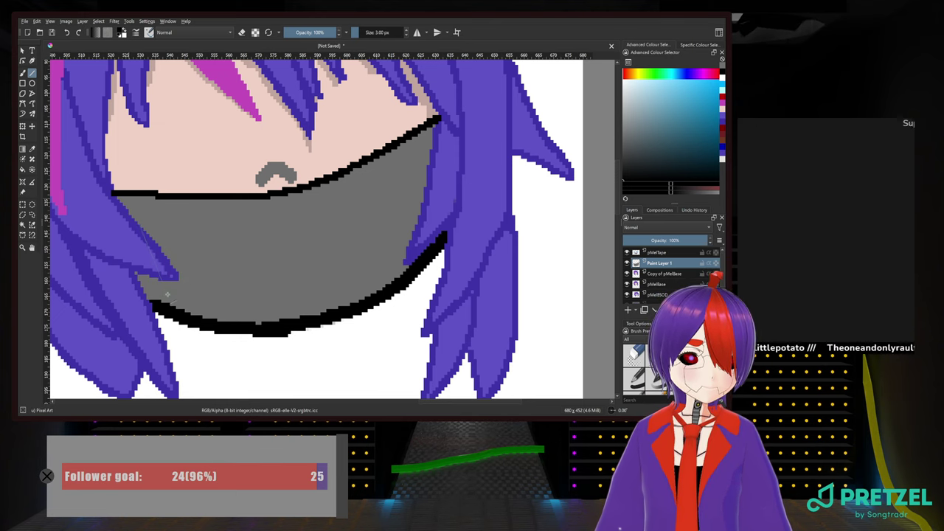
mouse_move(220, 214)
mouse_down()
mouse_move(210, 200)
mouse_move(203, 215)
mouse_up()
key(ctrl+z)
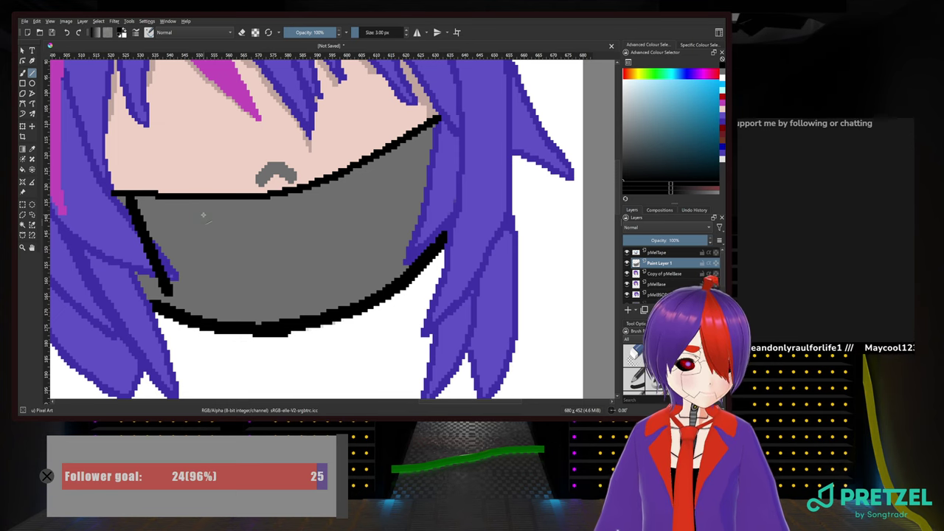
key(ctrl+z)
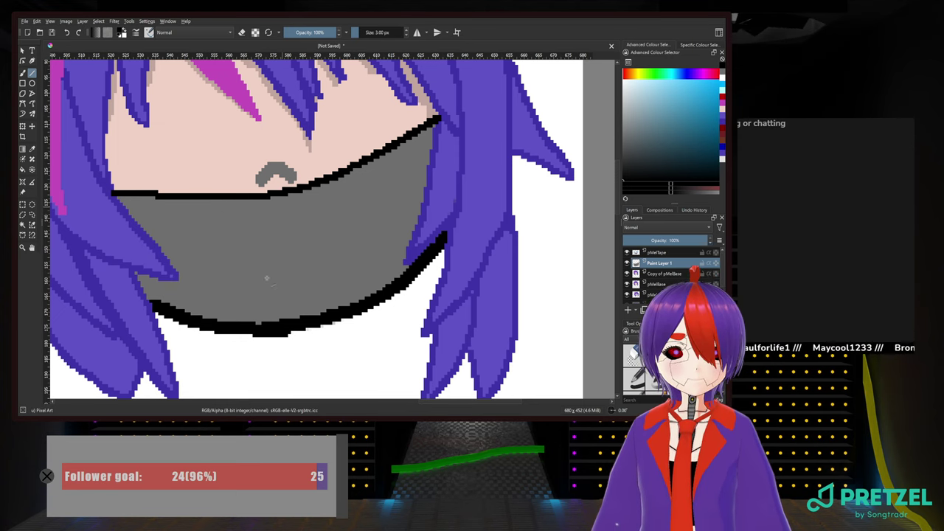
Draw a zigzag of connected 3 px black straight lines from the middle of the grey area to the right hair lock
drag(281, 208, 258, 308)
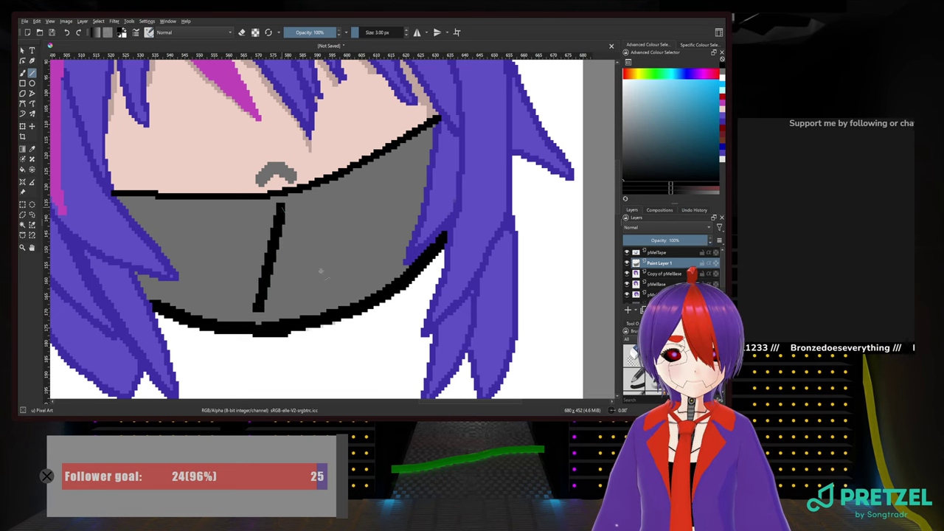
shift+click(331, 294)
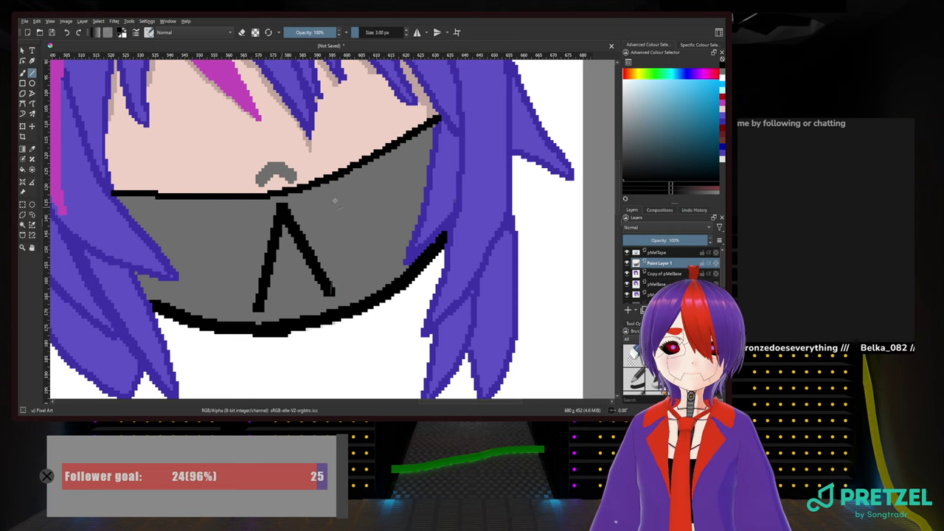
shift+click(341, 190)
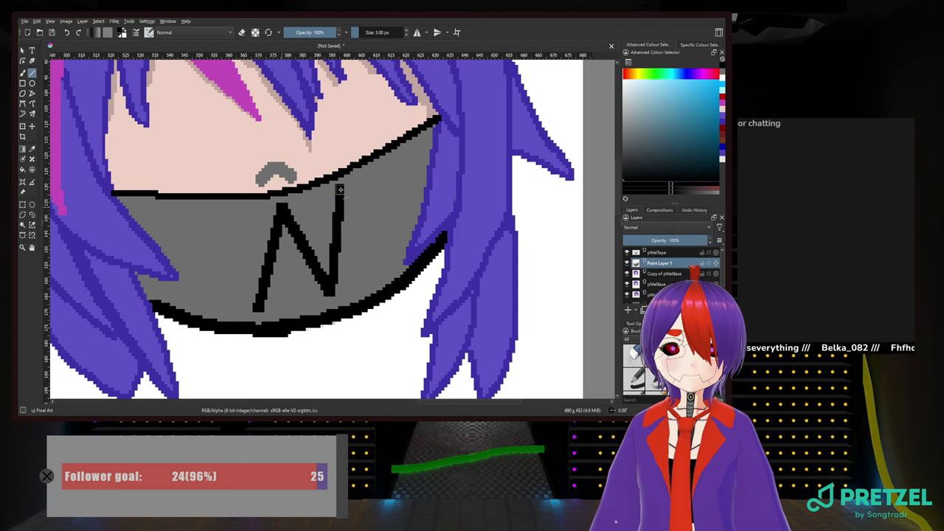
shift+click(390, 265)
shift+click(396, 159)
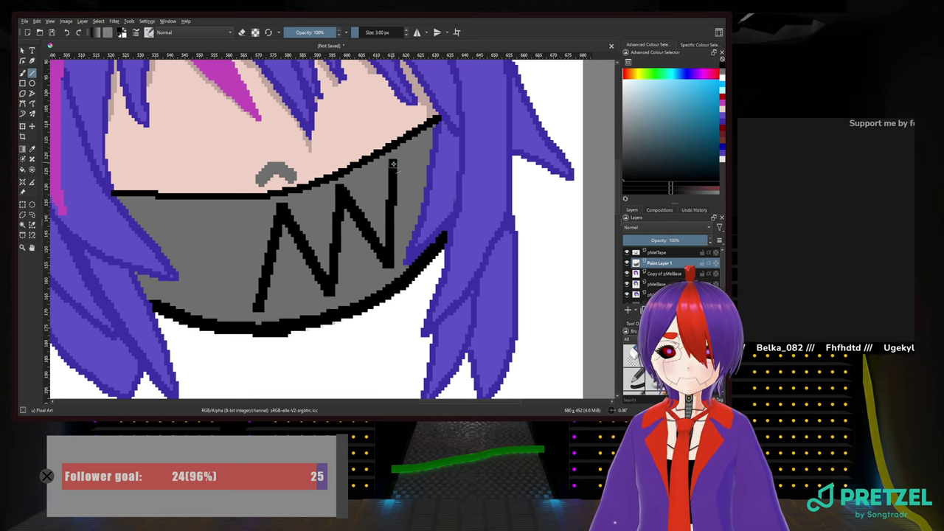
shift+click(418, 198)
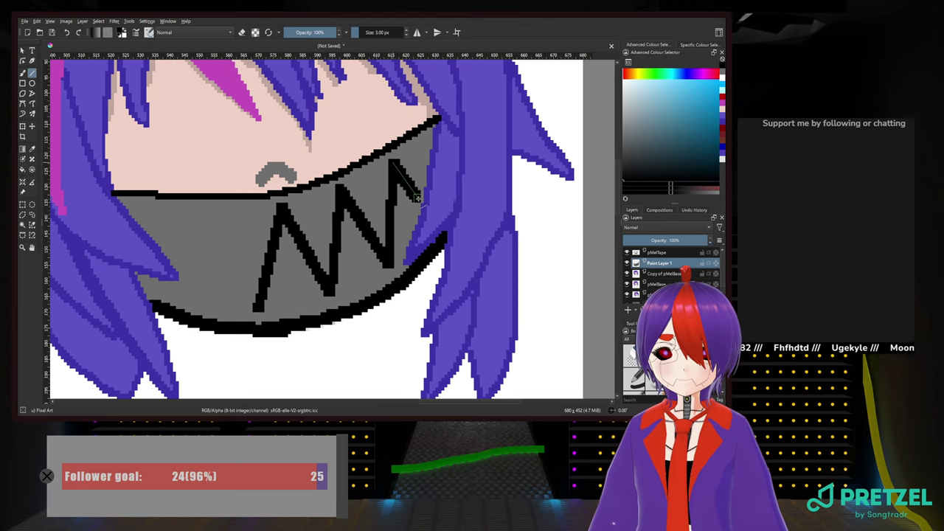
shift+click(418, 198)
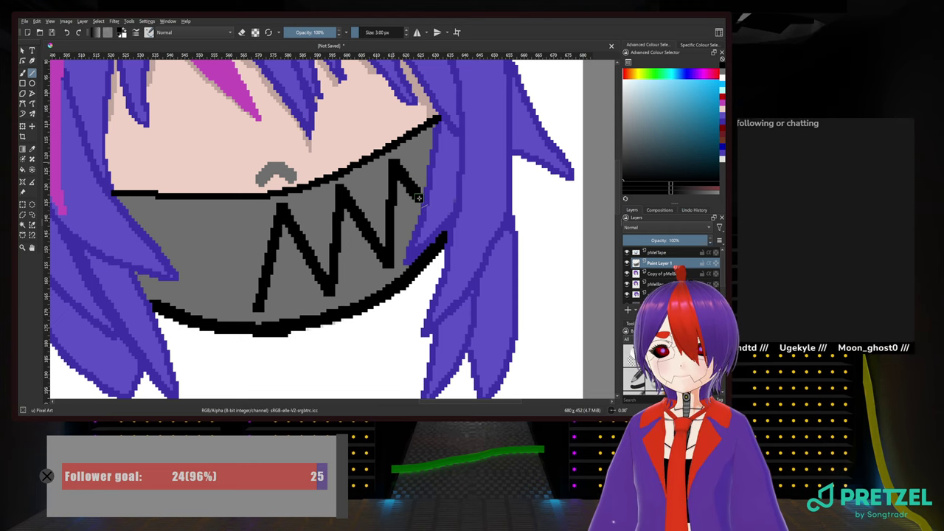
Continue the black zigzag from its lowest middle point to the left hair lock
click(257, 306)
shift+click(220, 213)
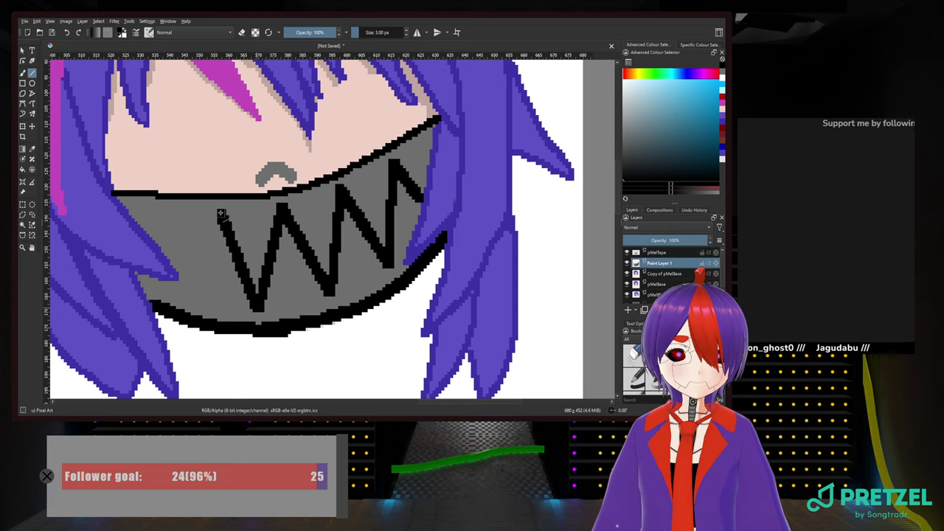
shift+click(193, 299)
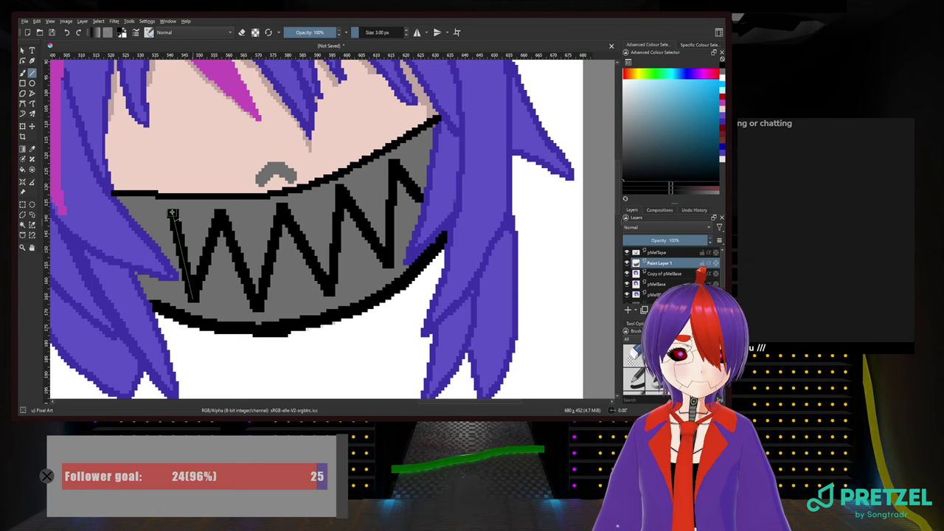
drag(153, 211, 190, 299)
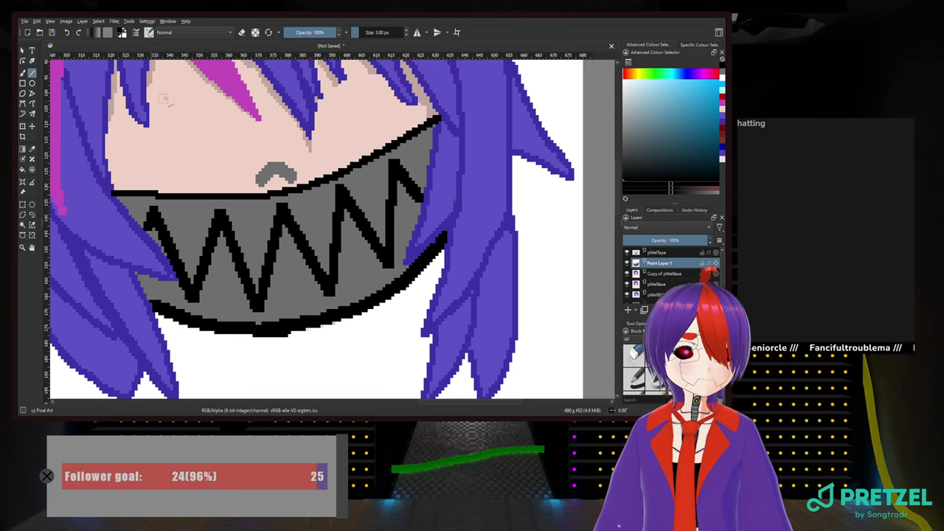
Add black edge pixels with a 1 px brush at the grey area's left end, below the left hair lock's tip
scroll(388, 35, down, 2)
scroll(132, 227, up, 2)
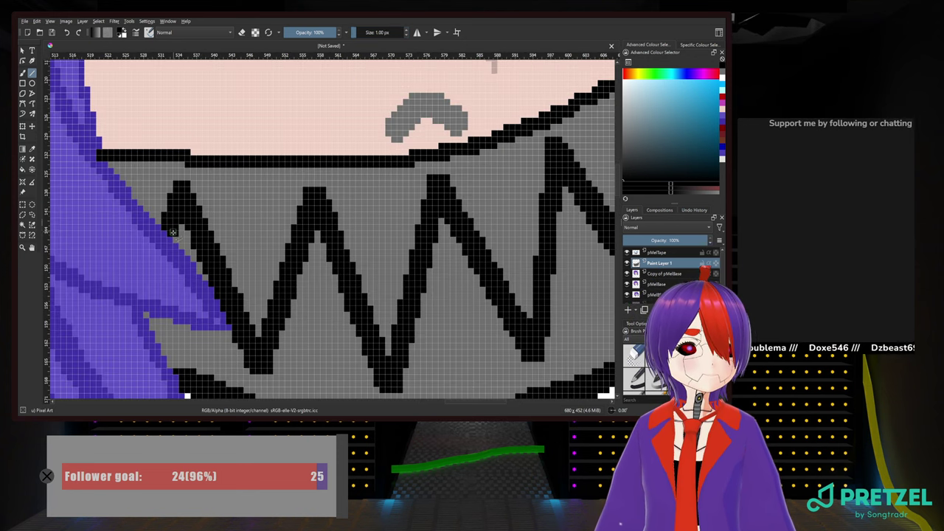
scroll(171, 232, down, 3)
scroll(257, 252, up, 2)
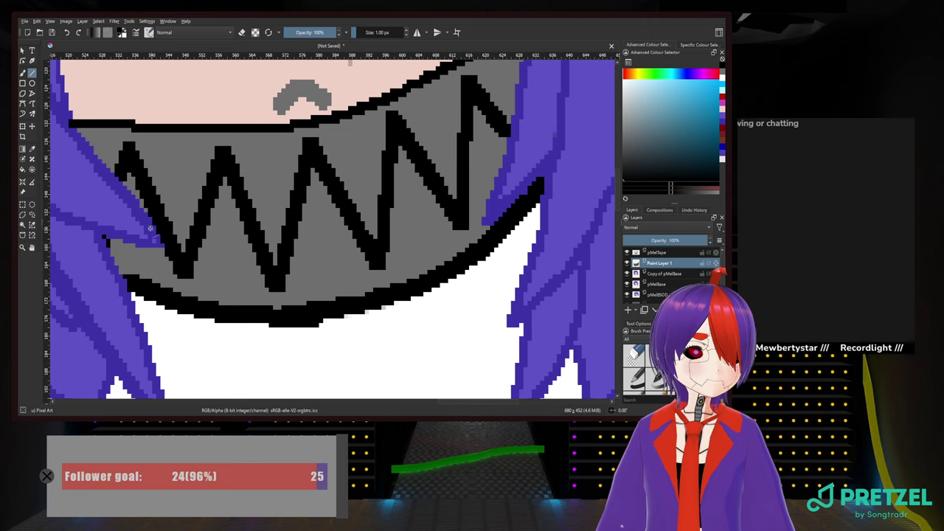
click(22, 72)
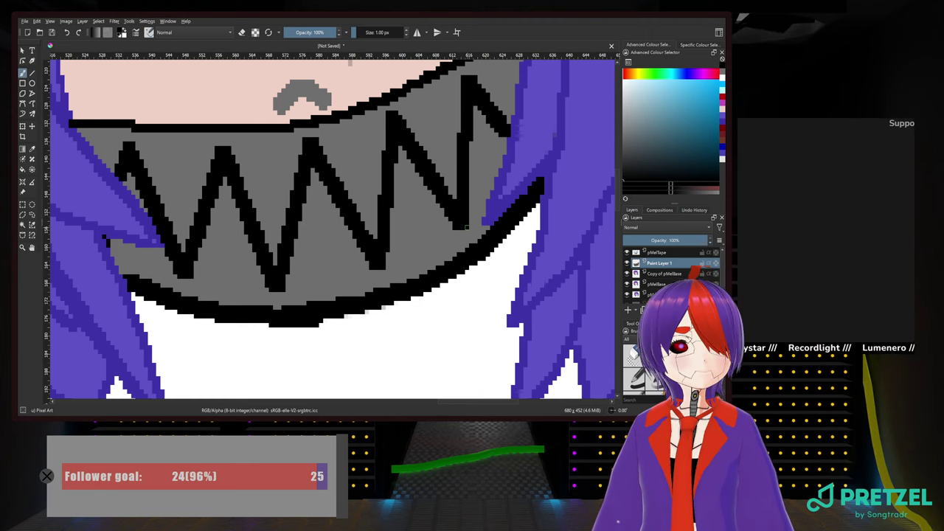
drag(466, 228, 385, 281)
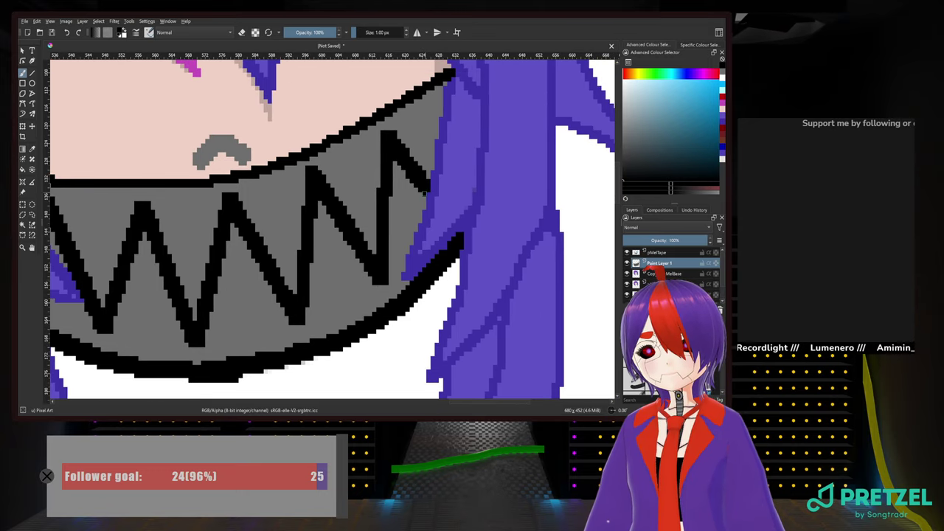
scroll(385, 211, down, 1)
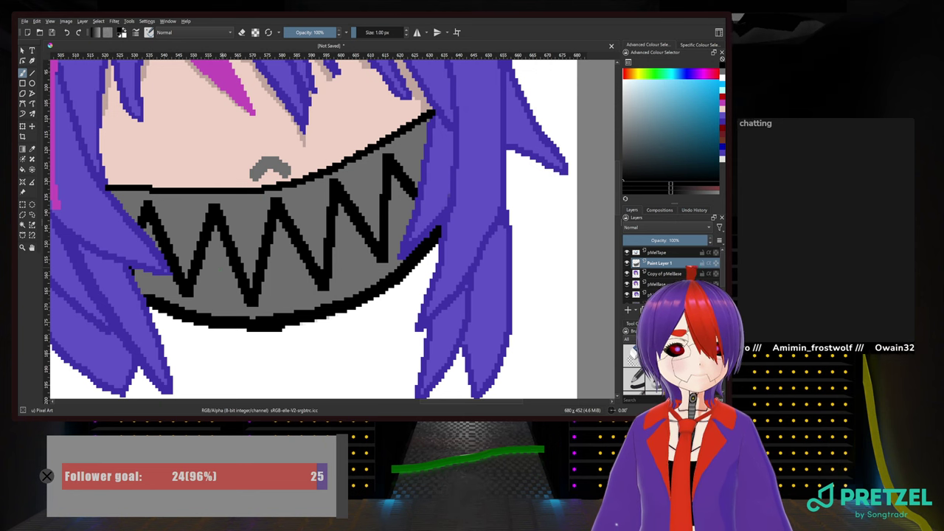
Examine the third head's grey lower face and zigzag tooth line up close and beside the second head
scroll(267, 255, down, 2)
scroll(280, 215, up, 2)
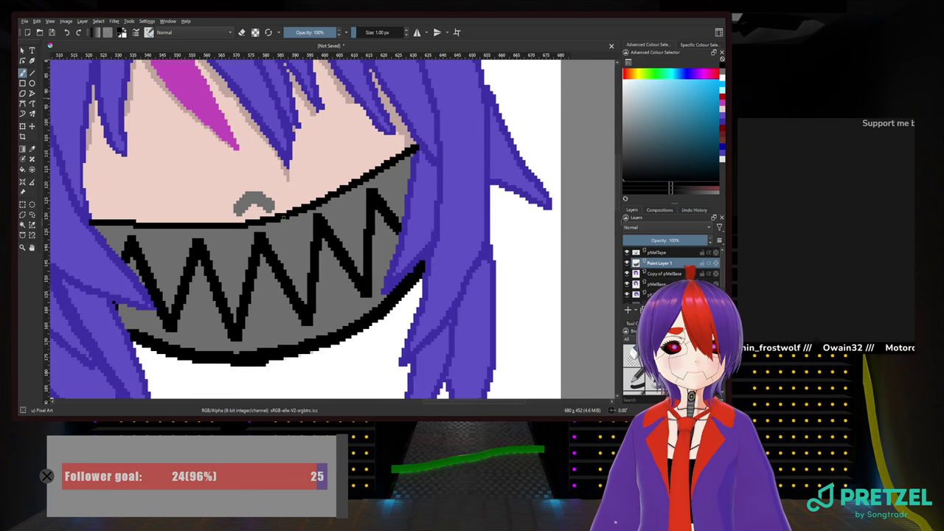
drag(297, 222, 471, 257)
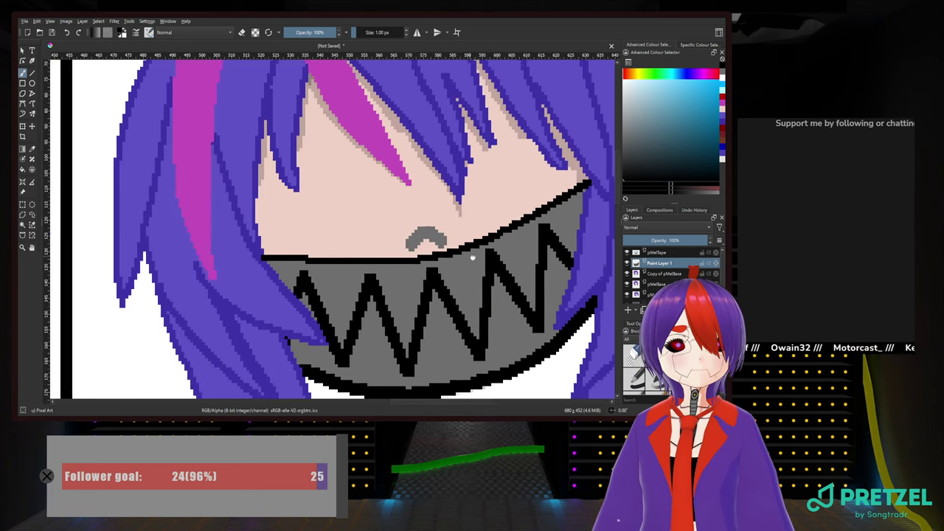
scroll(469, 257, down, 1)
scroll(387, 265, down, 2)
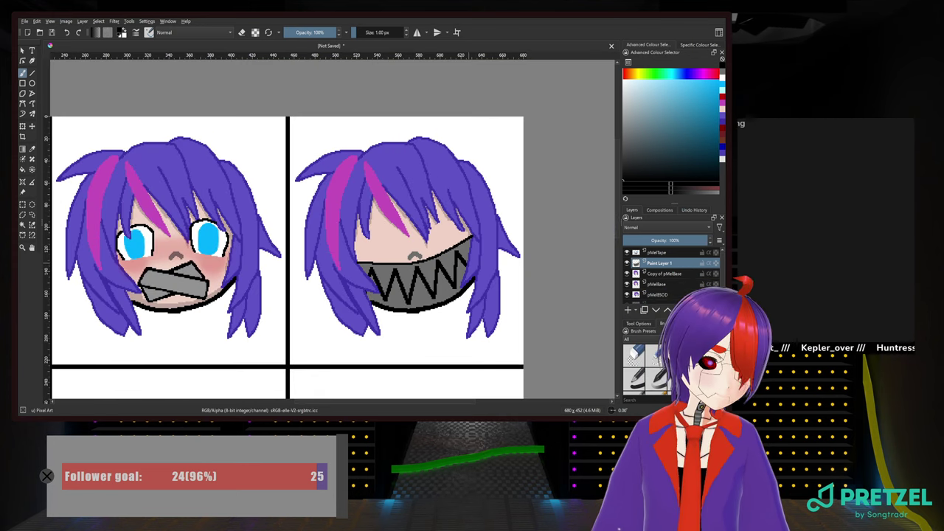
scroll(292, 244, up, 2)
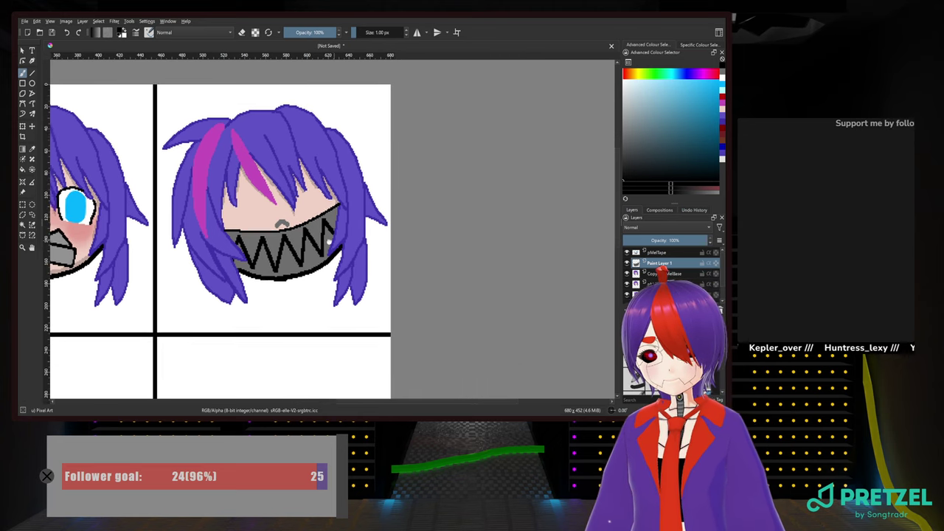
scroll(292, 243, up, 2)
scroll(292, 243, up, 1)
drag(316, 258, 267, 169)
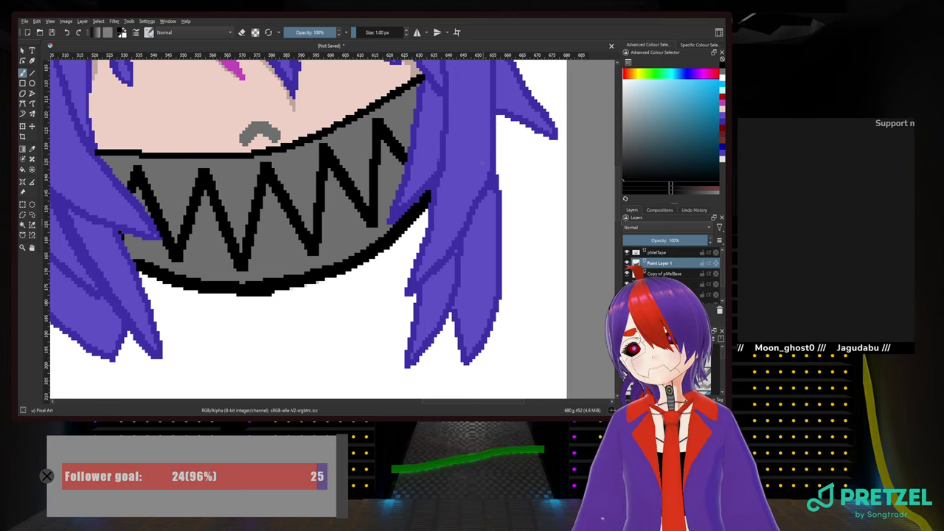
drag(296, 191, 400, 284)
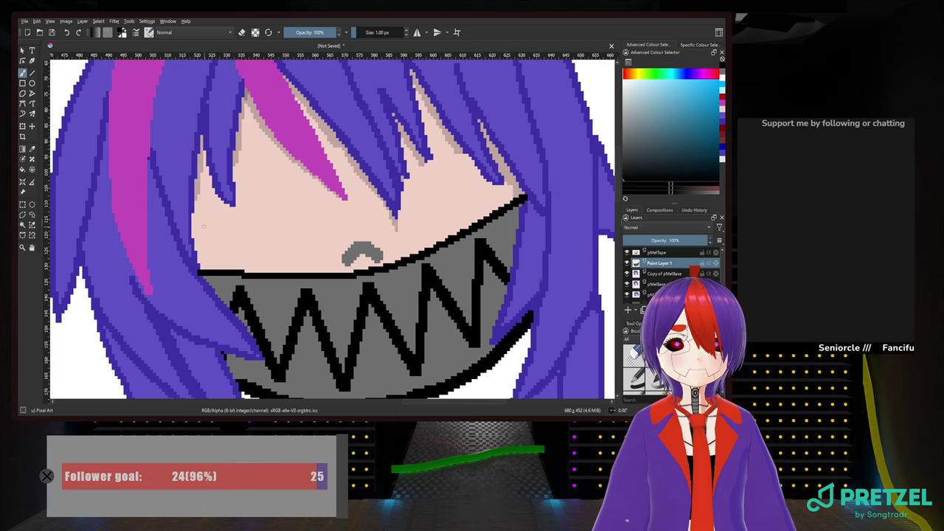
scroll(175, 194, down, 1)
mouse_move(175, 196)
mouse_down()
mouse_move(501, 260)
mouse_move(192, 206)
mouse_move(181, 214)
mouse_up()
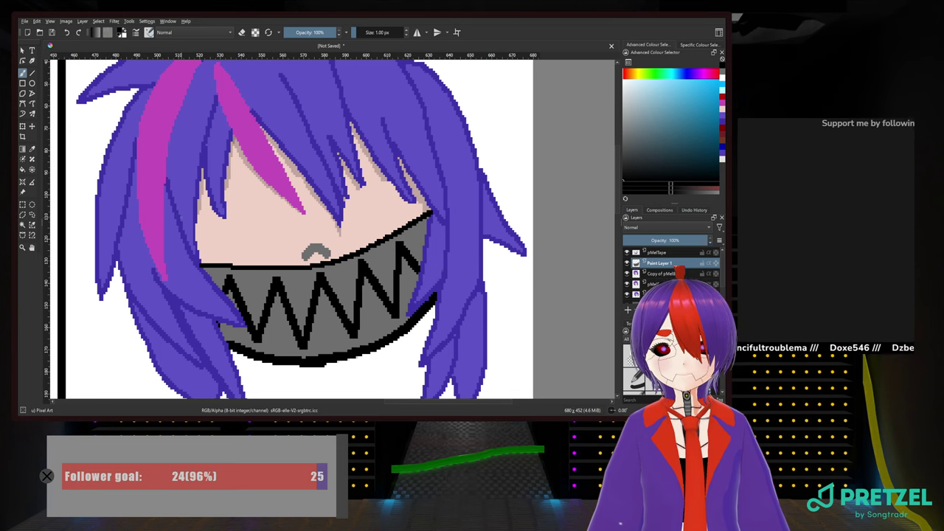
Trace the outline of the second head's left eye with 2 px black Bezier curves on Paint Layer 1
drag(130, 200, 582, 187)
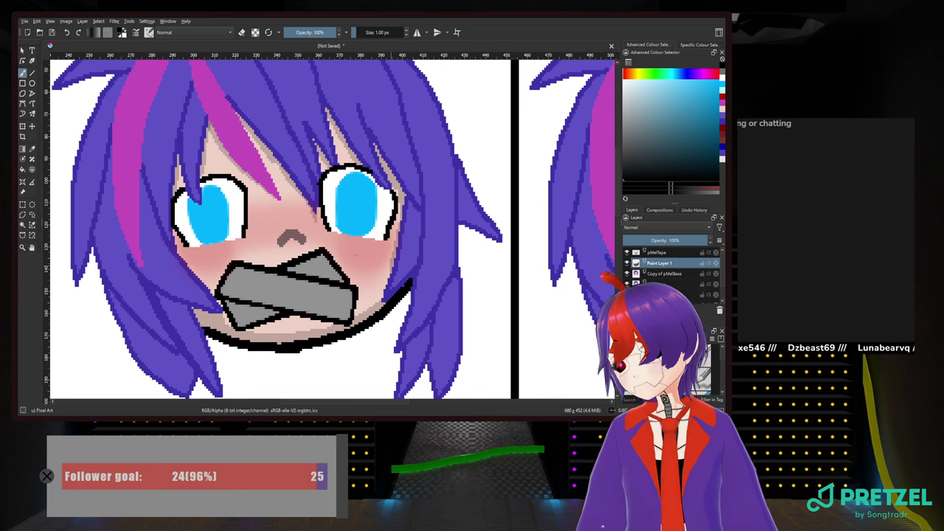
click(32, 73)
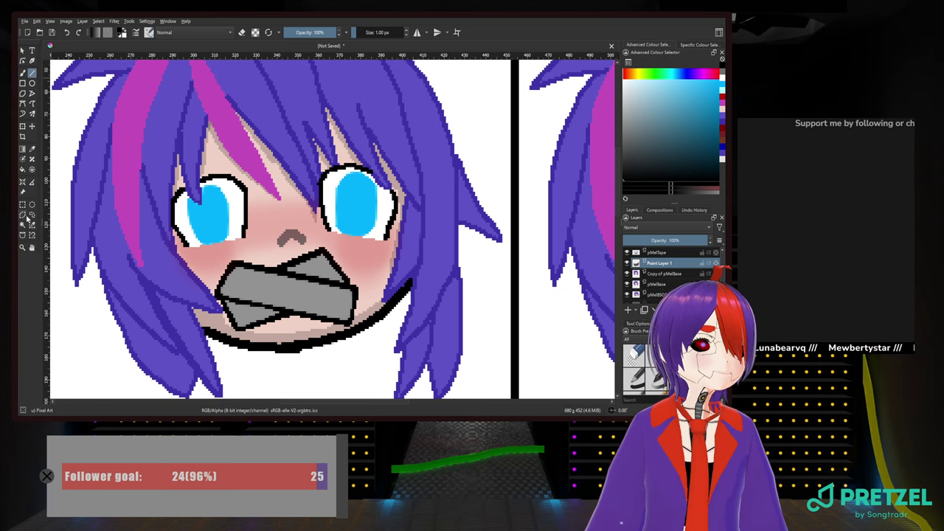
click(22, 114)
scroll(128, 232, up, 2)
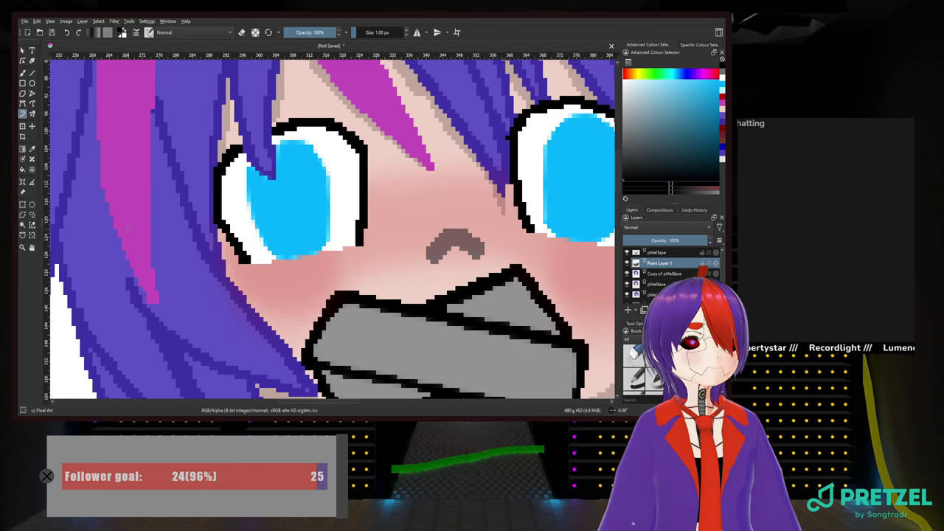
drag(252, 259, 246, 310)
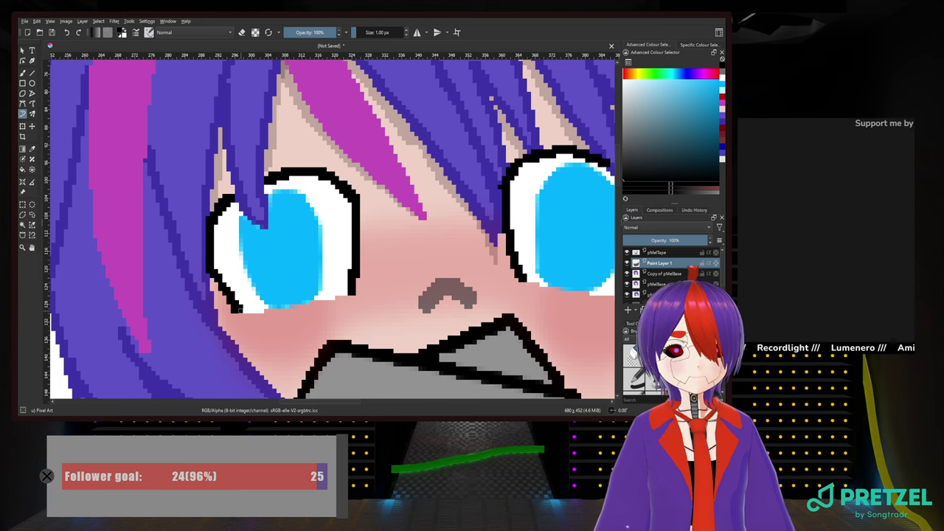
click(388, 32)
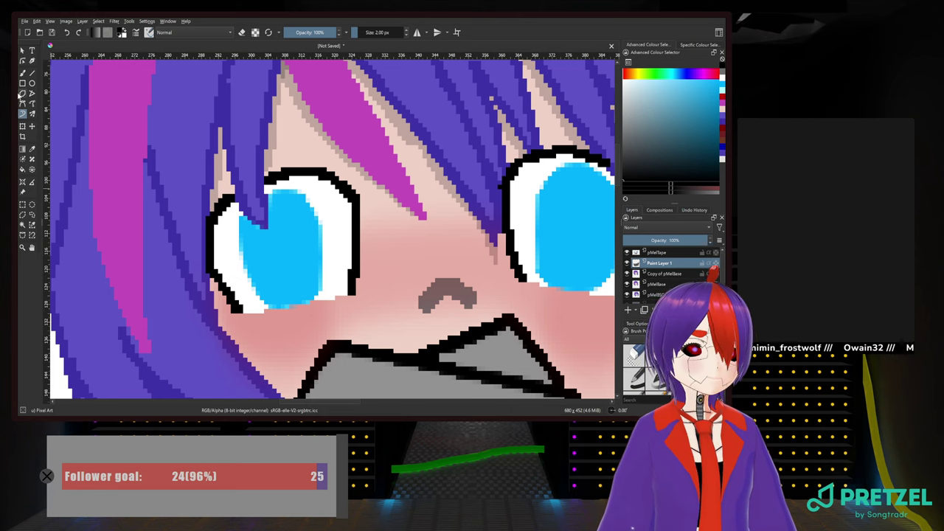
click(22, 204)
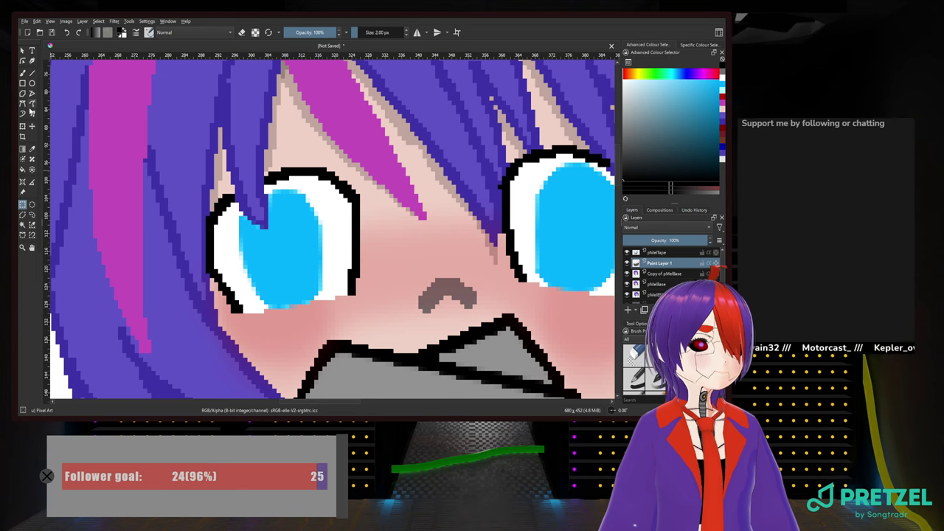
click(23, 105)
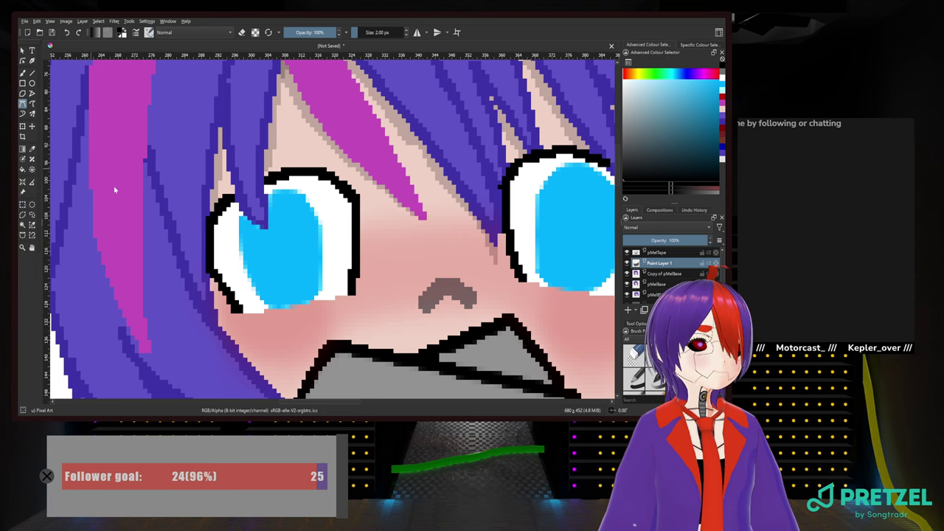
click(239, 313)
mouse_move(214, 274)
mouse_down()
mouse_move(227, 201)
mouse_move(265, 180)
mouse_move(324, 169)
mouse_move(357, 191)
mouse_move(368, 221)
mouse_move(373, 294)
mouse_move(348, 298)
mouse_up()
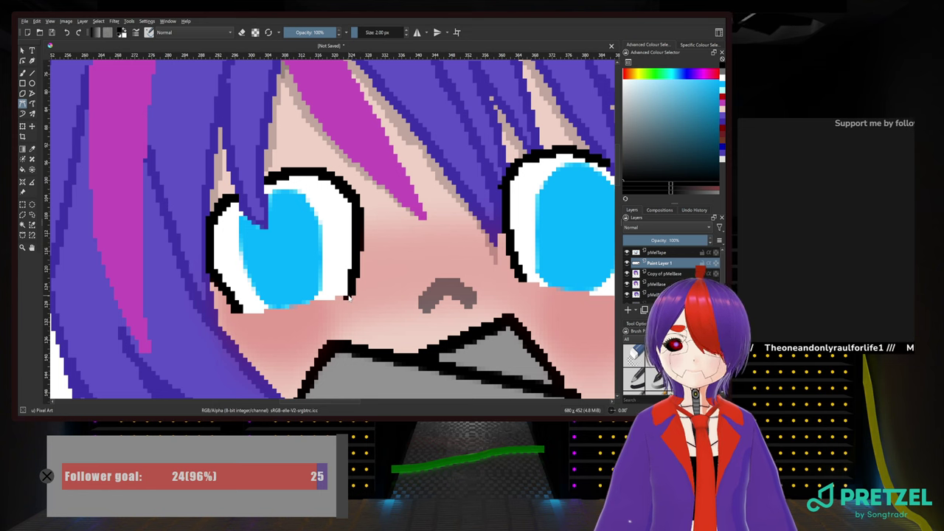
Trace the outline of the second head's right eye with 2 px black Bezier curves, including its outer edge below the hair
drag(416, 272, 232, 278)
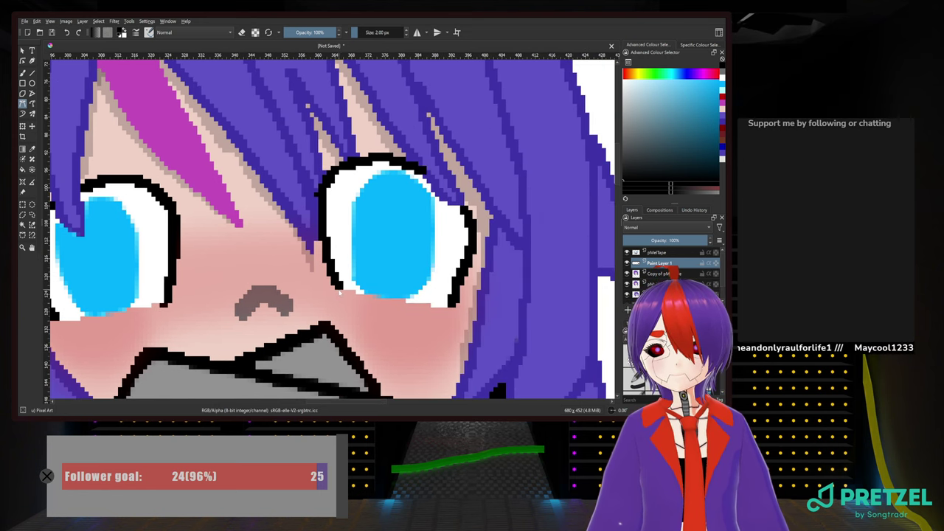
mouse_move(343, 293)
mouse_down()
mouse_move(319, 241)
mouse_move(329, 178)
mouse_move(425, 175)
mouse_move(557, 237)
mouse_up()
key(Return)
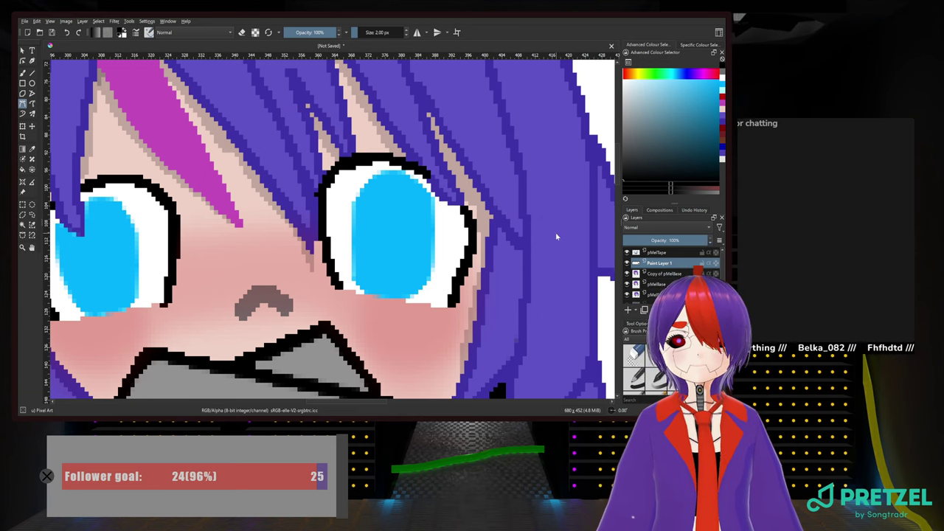
drag(462, 207, 483, 238)
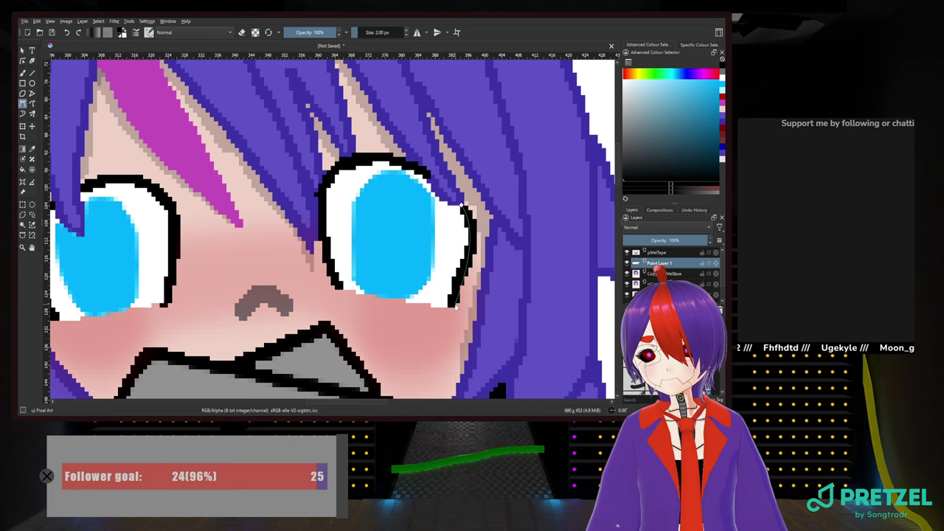
drag(455, 308, 460, 332)
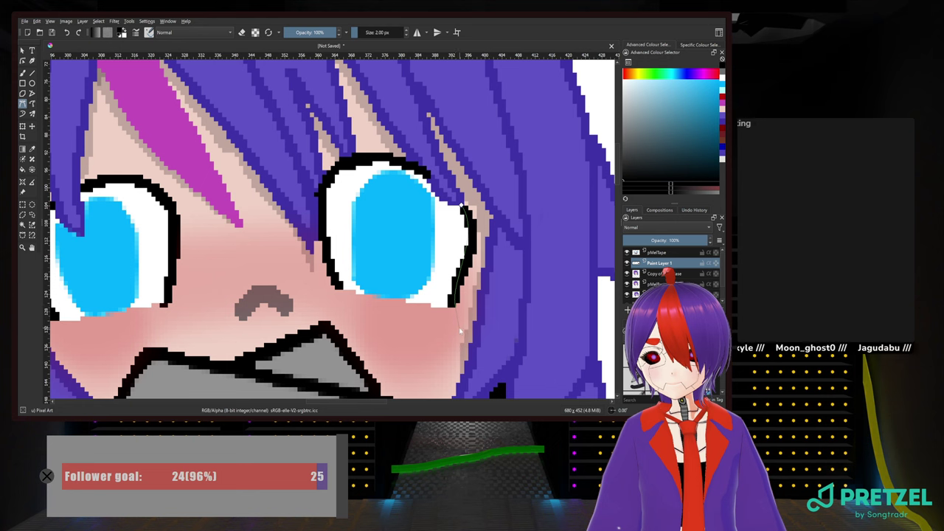
Try to select both traced eye outlines with a rectangular selection and move them onto the third head's face
scroll(206, 202, down, 1)
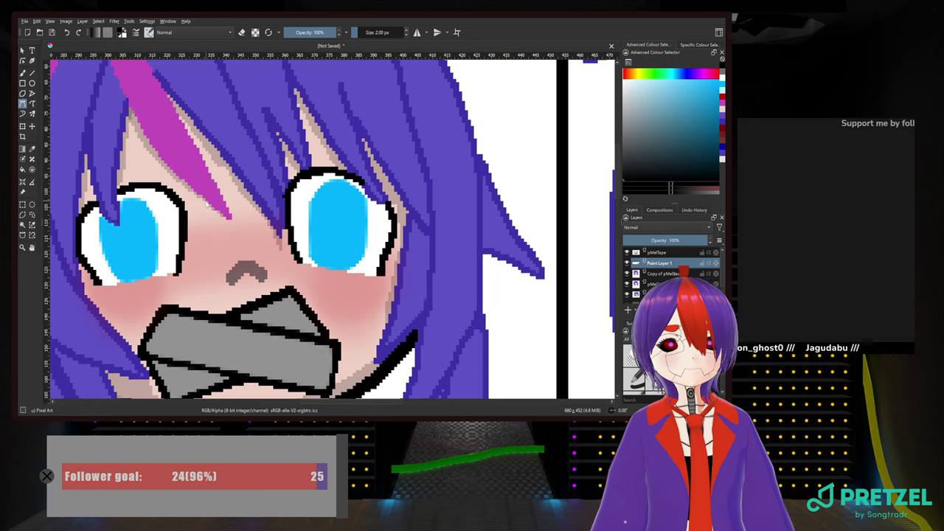
click(31, 205)
drag(191, 173, 255, 191)
drag(91, 122, 490, 335)
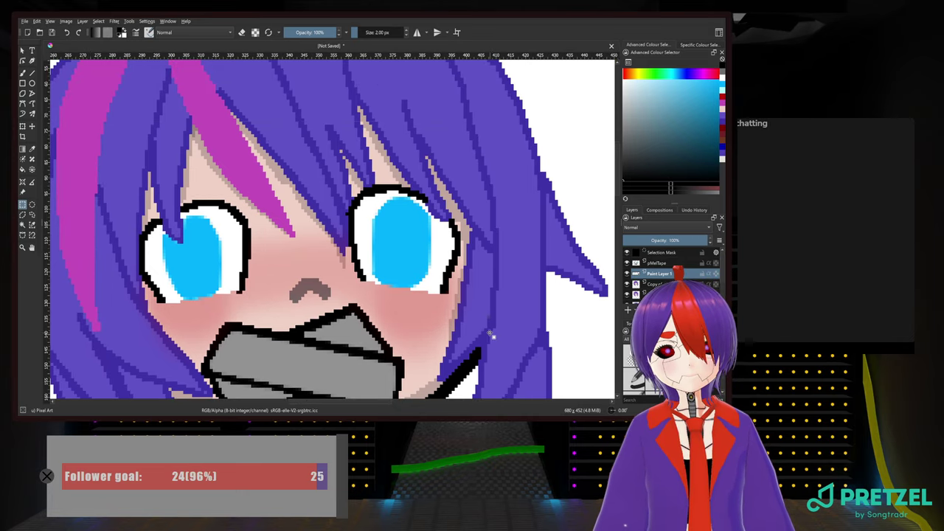
click(32, 126)
scroll(283, 214, down, 2)
mouse_move(315, 209)
mouse_down()
mouse_move(123, 212)
mouse_move(268, 221)
mouse_move(493, 205)
mouse_move(462, 207)
mouse_move(458, 219)
mouse_move(302, 200)
mouse_move(360, 196)
mouse_move(467, 213)
mouse_up()
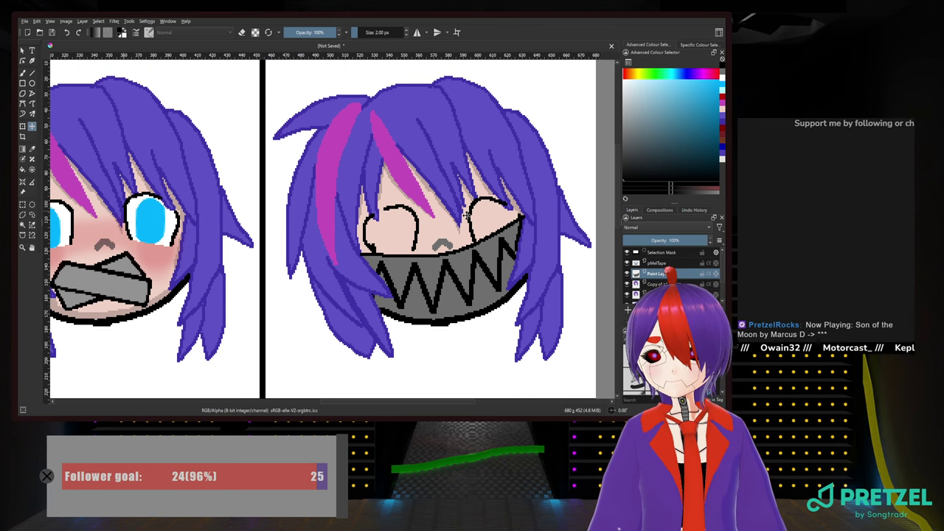
drag(466, 212, 461, 209)
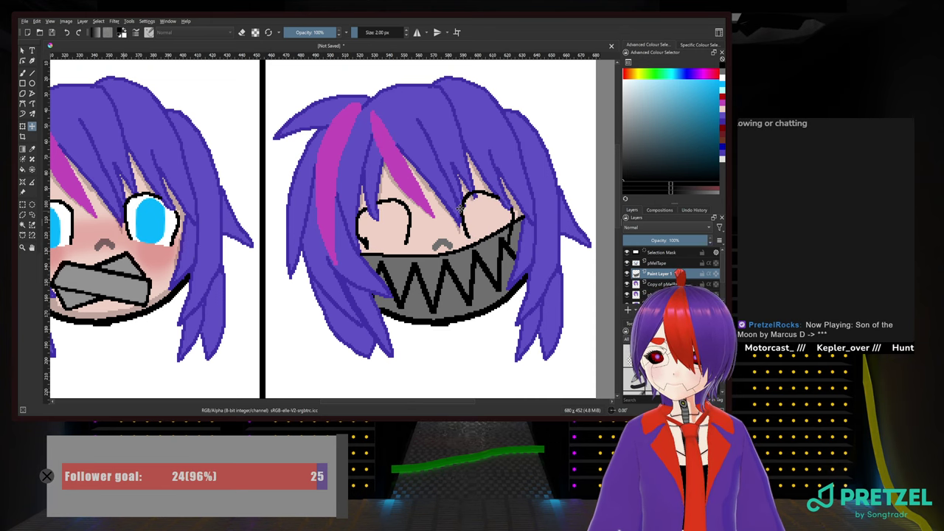
Start transforming the moved eye outlines and undo their move onto the third head
click(23, 126)
drag(297, 135, 291, 144)
key(Return)
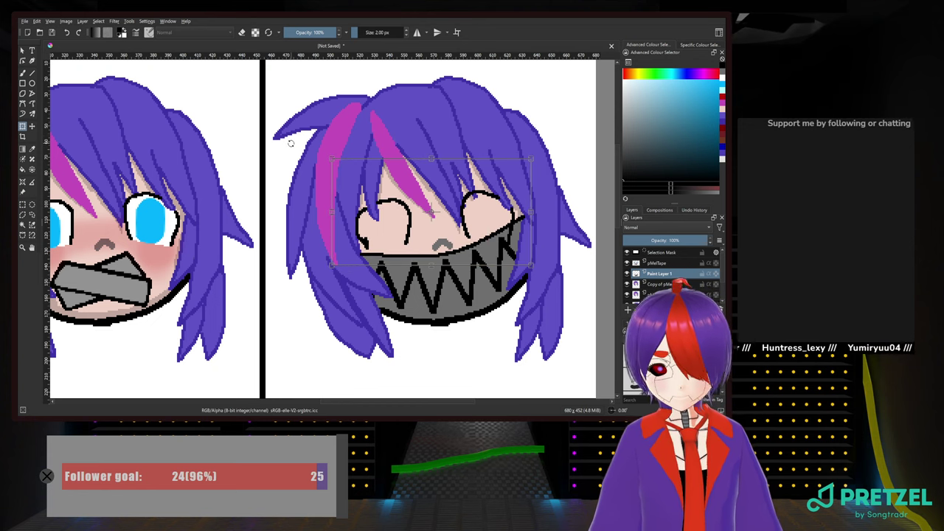
key(ctrl+z)
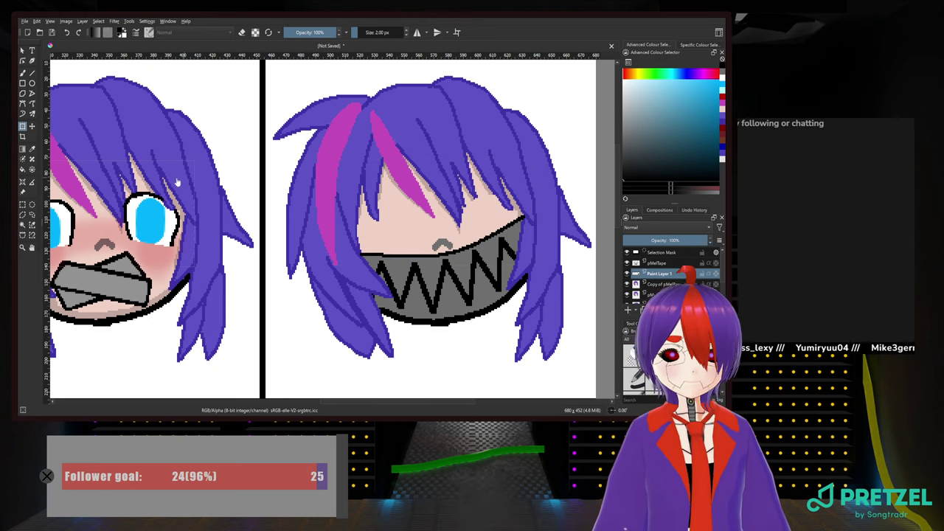
Try to place the eye outlines on the third head with Transform, tilting them counter-clockwise to follow the slanted mouth line
click(96, 188)
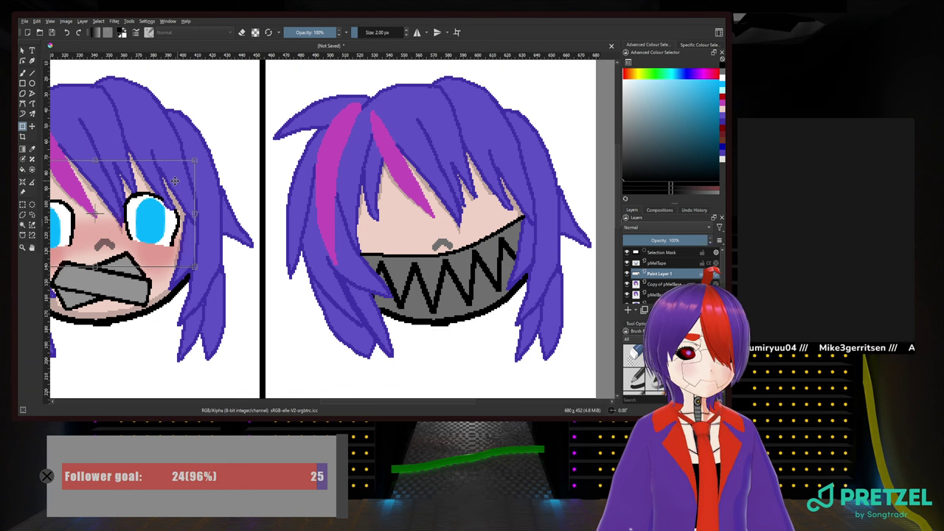
drag(172, 179, 498, 132)
drag(404, 82, 379, 83)
drag(406, 139, 374, 187)
drag(351, 132, 343, 132)
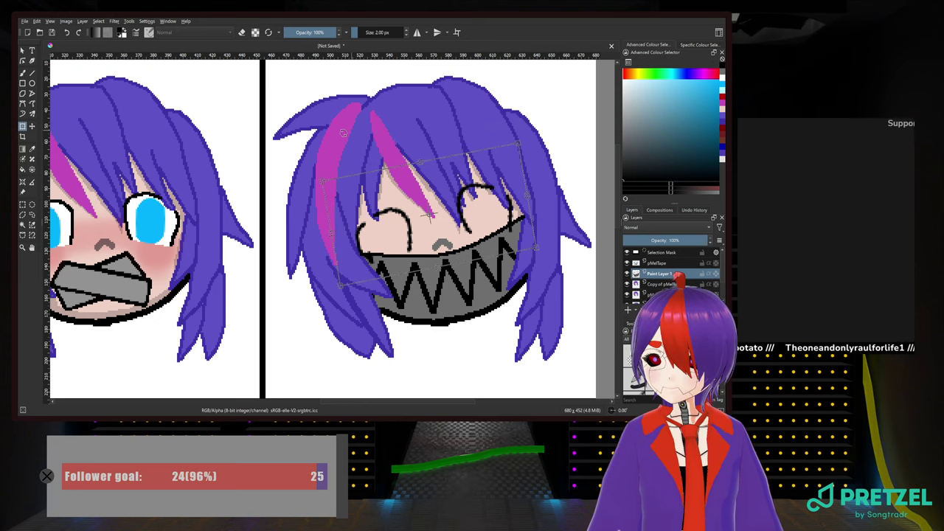
mouse_move(400, 186)
mouse_down()
mouse_move(403, 171)
mouse_move(246, 150)
mouse_up()
scroll(402, 172, up, 2)
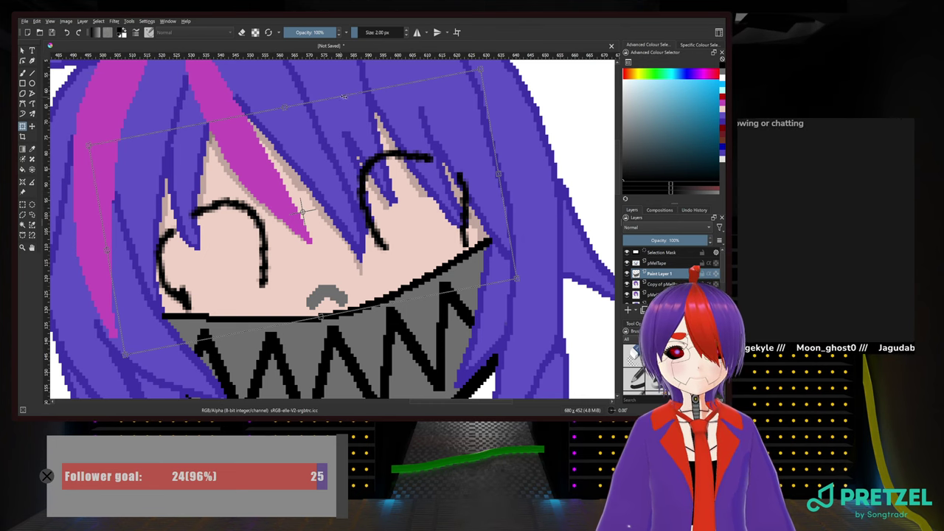
scroll(359, 67, down, 2)
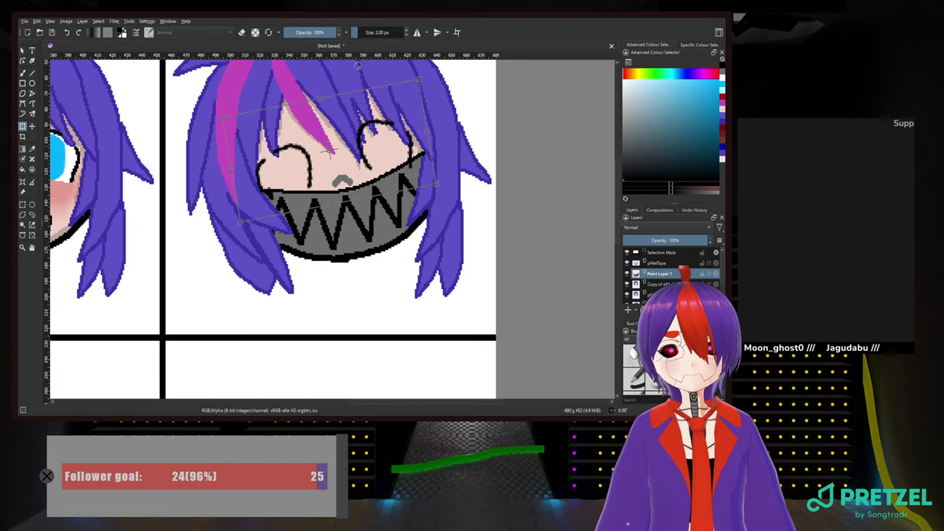
Undo the transform of the eye outlines and the rectangular selection around them
key(ctrl+z)
key(ctrl+z)
key(ctrl+z)
key(ctrl+z)
key(ctrl+z)
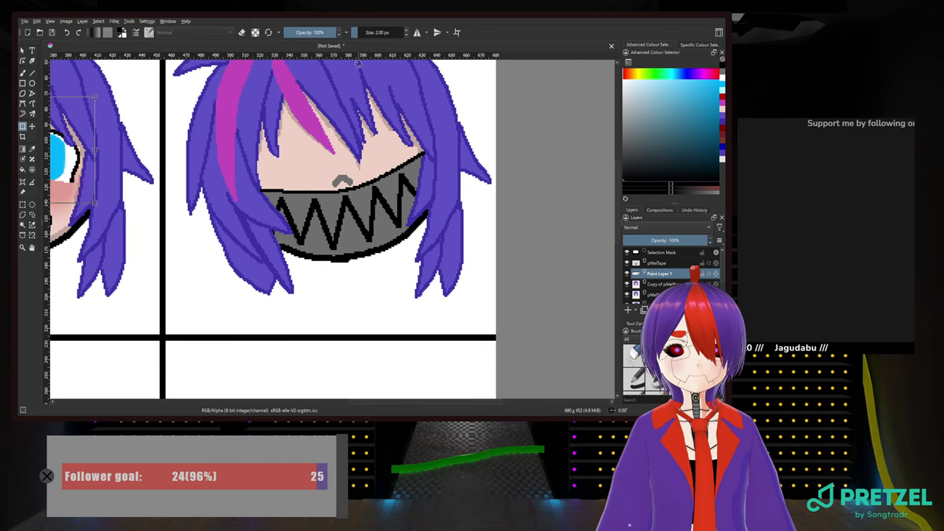
key(ctrl+z)
key(ctrl+z)
Draw the outer side of the third head's left-hand eye as a black curve along the hair edge
drag(269, 132, 419, 196)
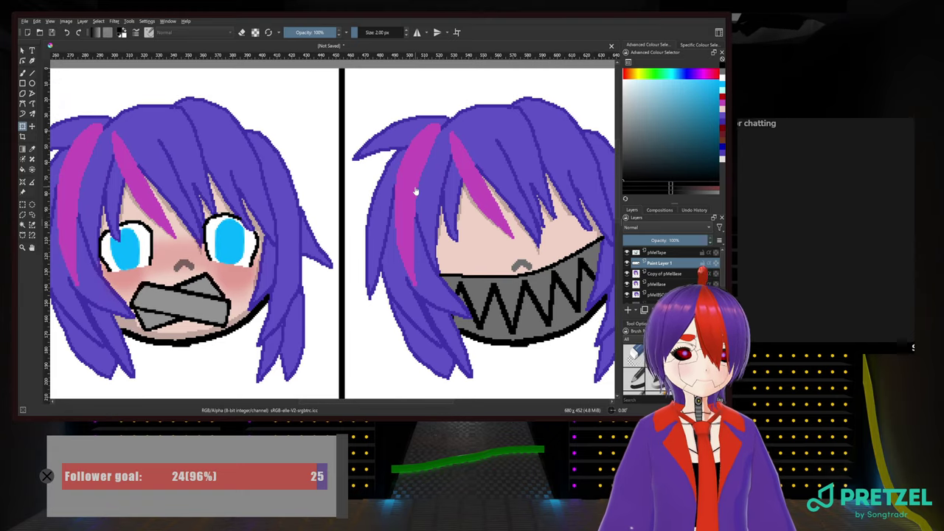
drag(417, 187, 186, 174)
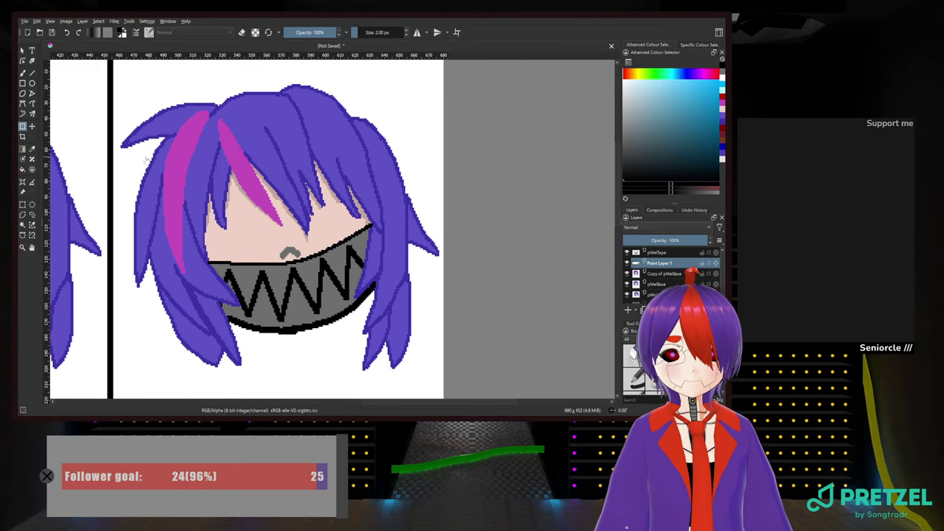
click(22, 73)
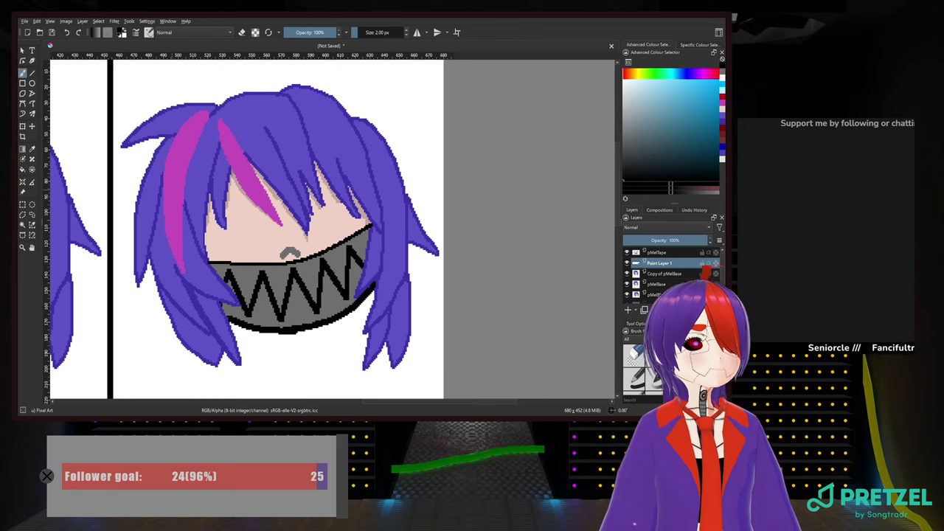
scroll(251, 218, up, 2)
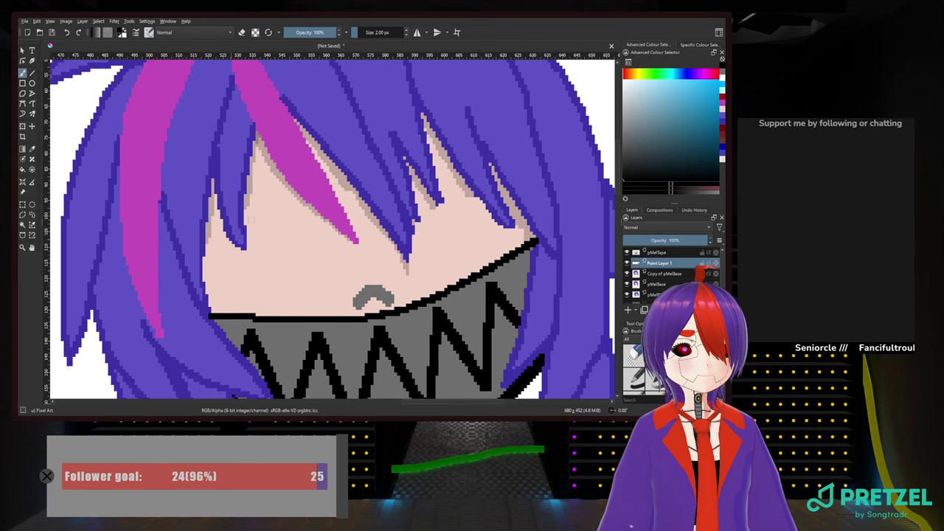
click(212, 316)
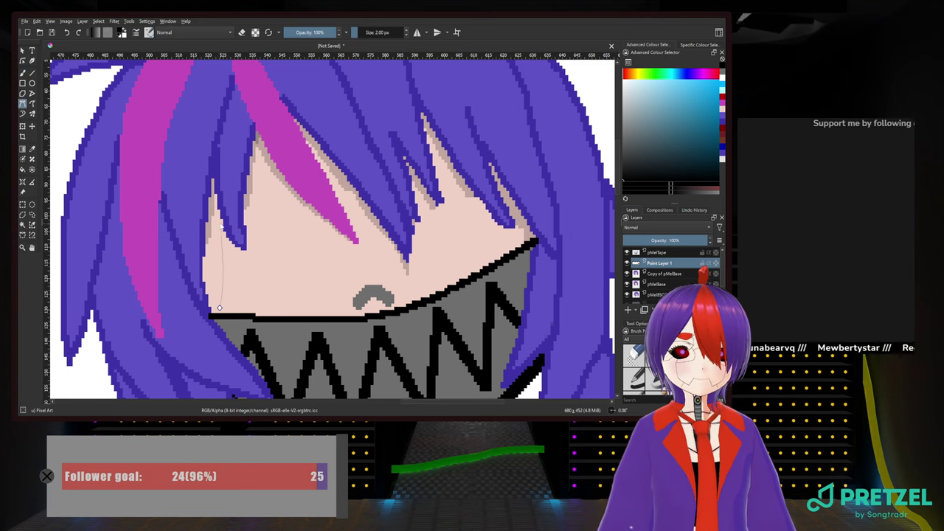
drag(219, 212, 255, 195)
key(Return)
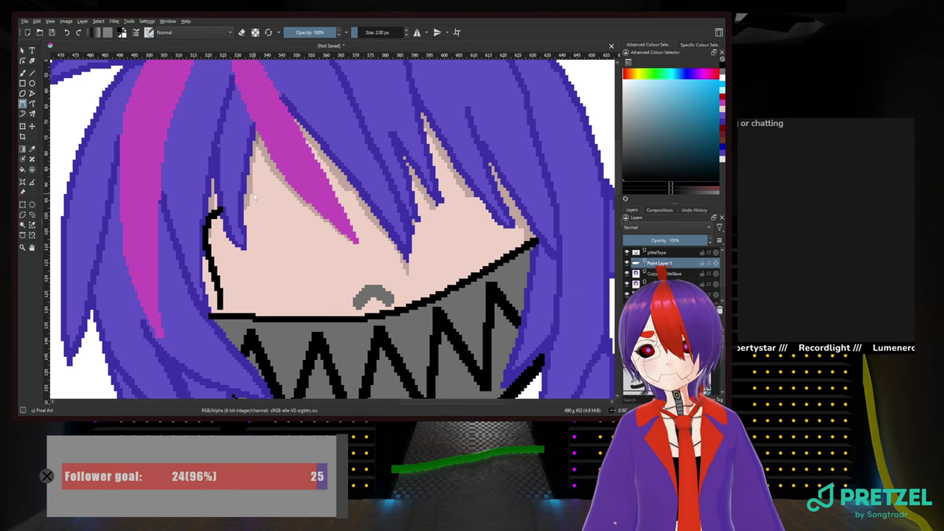
Draw the upper arc of the left-hand eye as a black curve from the hair strand down towards the nose
drag(254, 198, 287, 190)
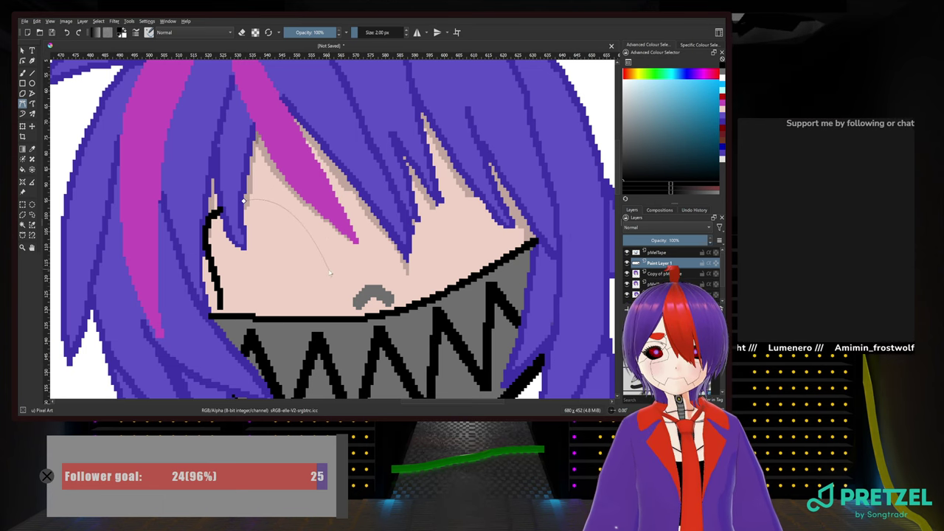
drag(323, 257, 311, 298)
key(Return)
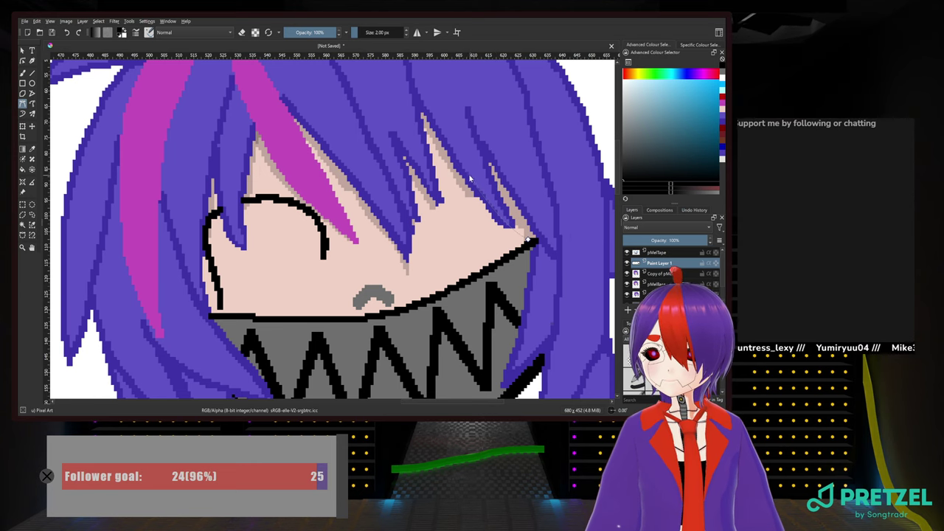
Outline the right-hand eye with black curves for its outer side and for its top and inner side
drag(469, 176, 441, 185)
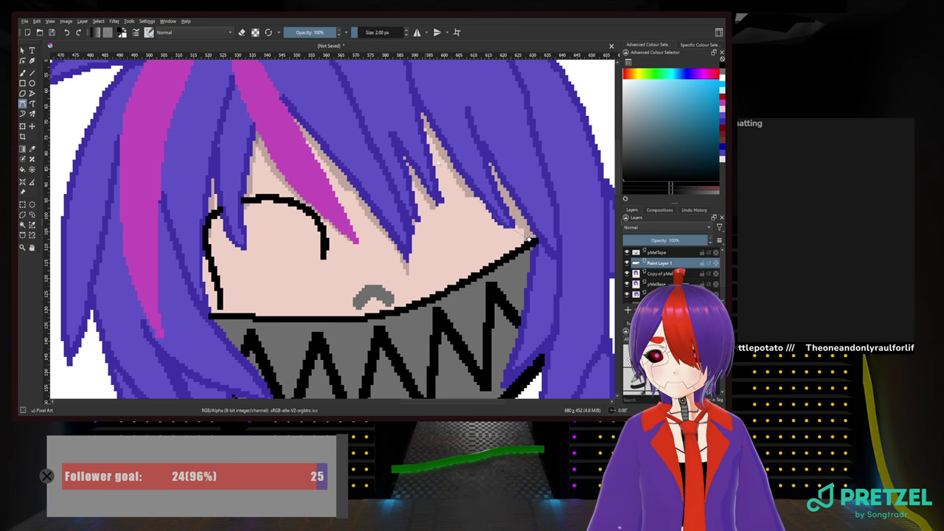
drag(457, 158, 407, 178)
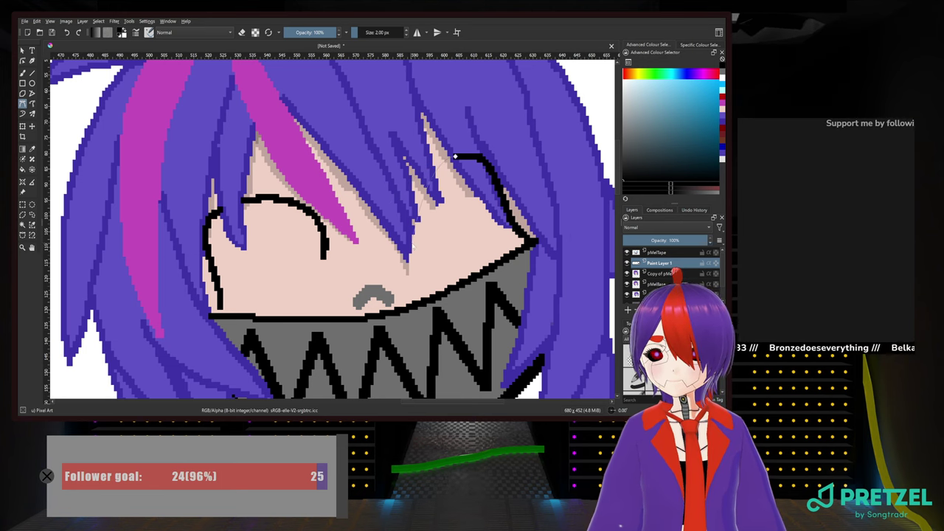
drag(415, 236, 445, 276)
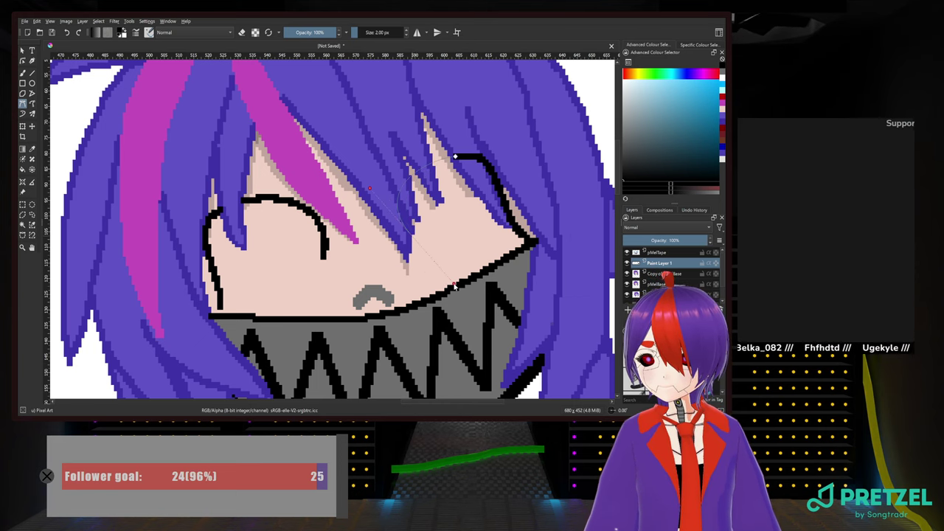
key(Return)
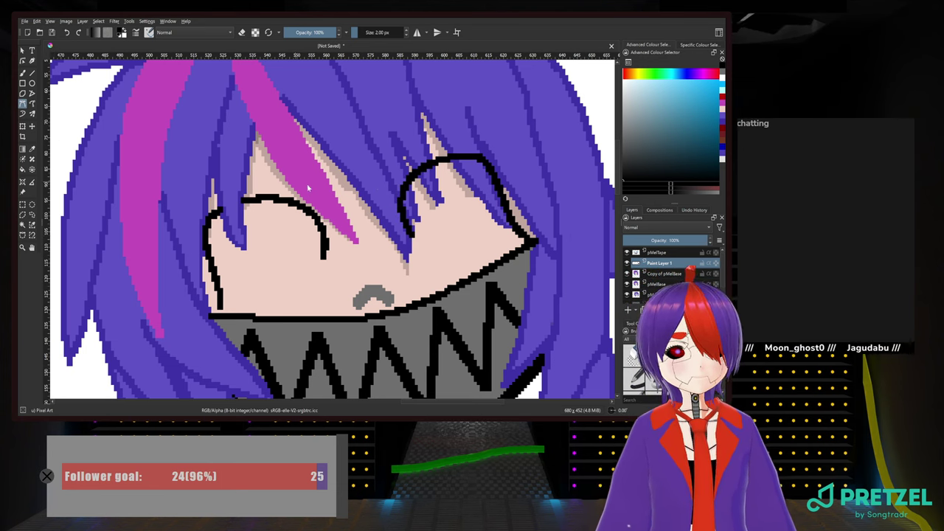
Erase the lower ends of both eyes' outer outlines where they run close to the mouth line
click(22, 73)
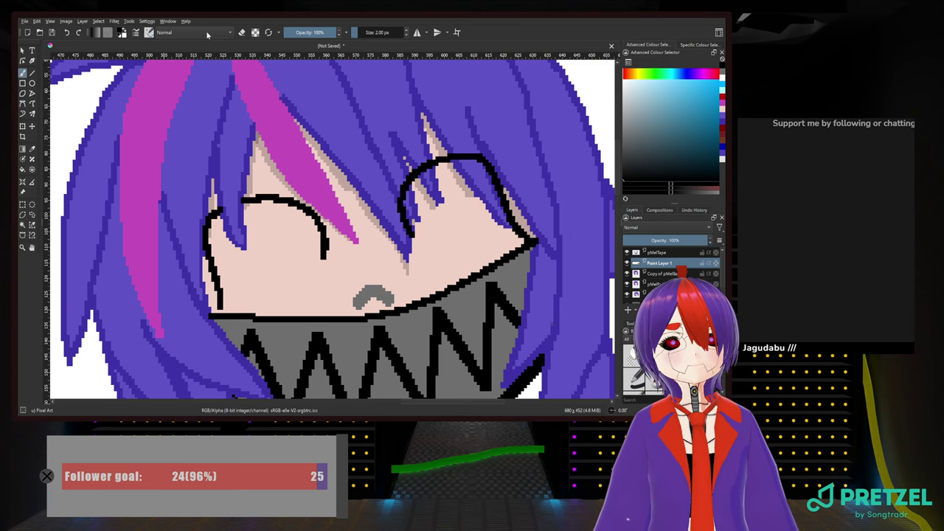
click(241, 33)
drag(517, 228, 524, 235)
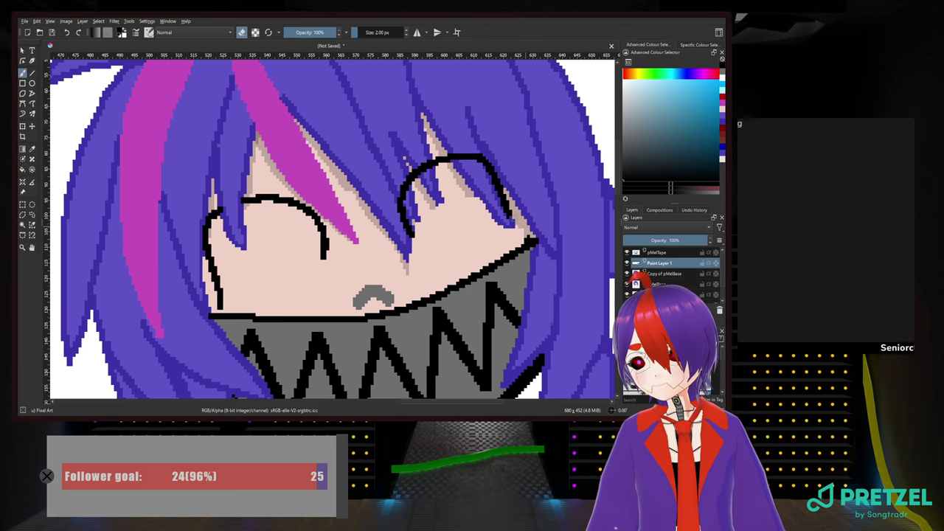
drag(228, 303, 220, 309)
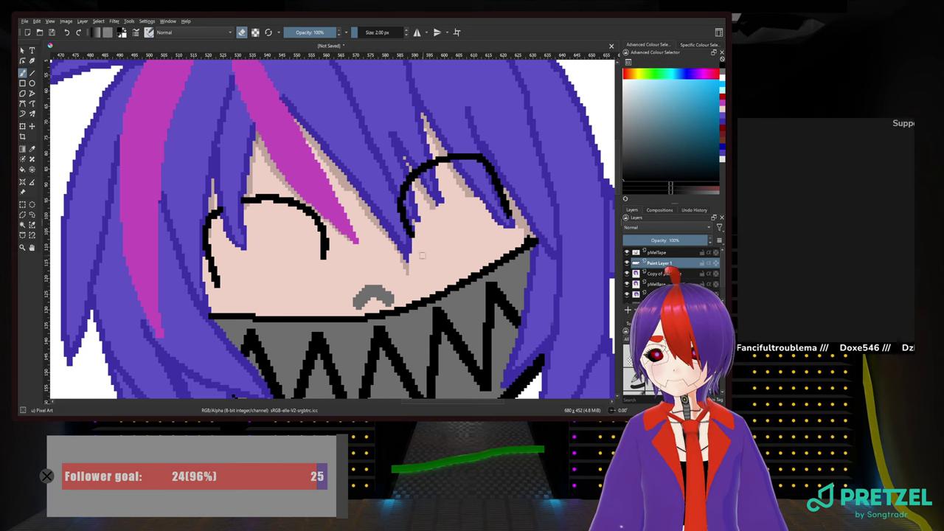
Extend the inner ends of both eye outlines a few pixels further down with the black pixel brush
click(242, 31)
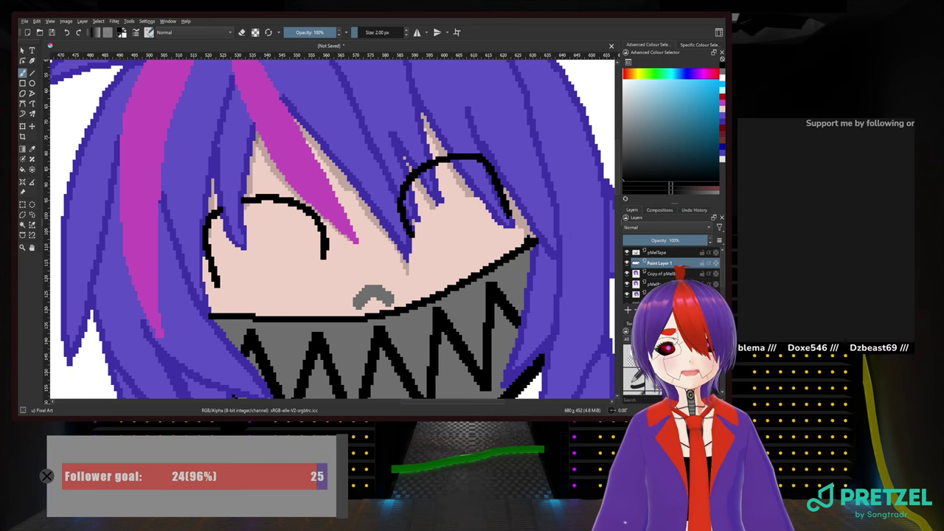
drag(410, 232, 418, 252)
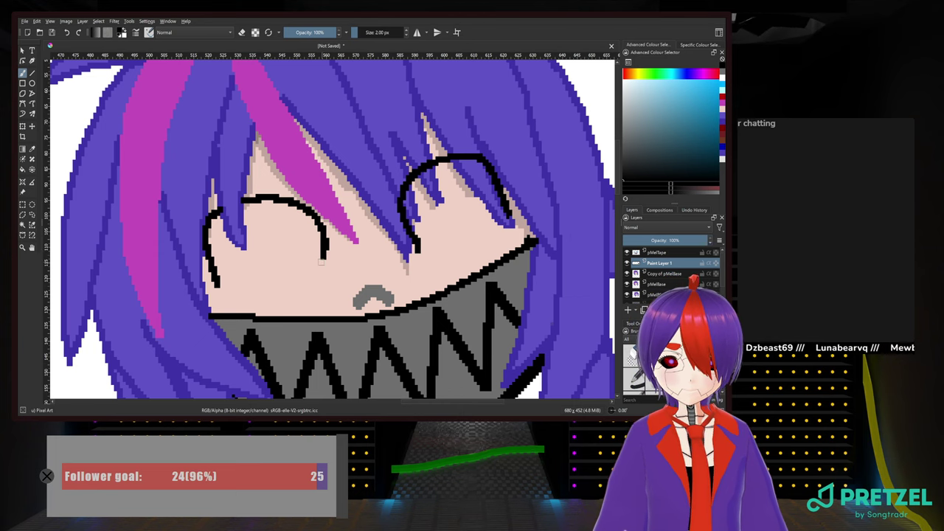
mouse_move(321, 257)
mouse_down()
mouse_move(327, 276)
mouse_move(316, 278)
mouse_up()
key(ctrl+z)
key(ctrl+z)
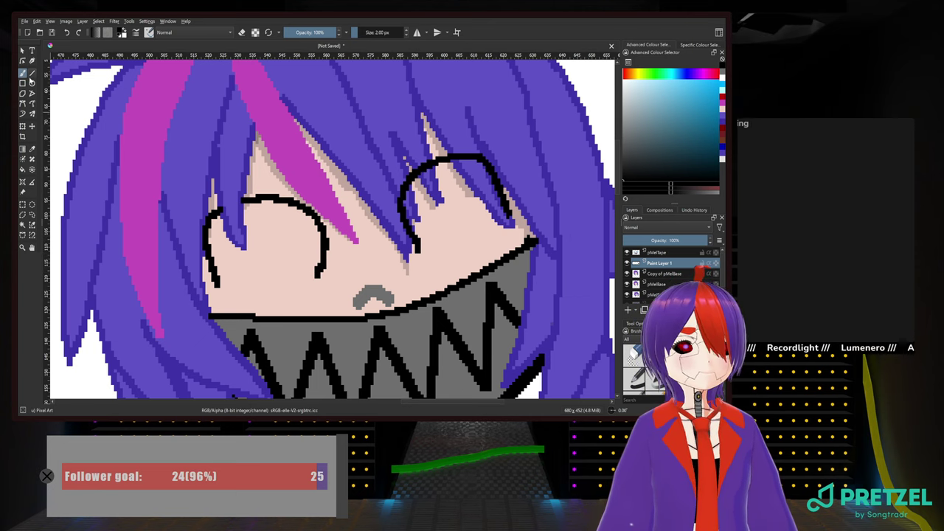
Draw slanted straight white lines as the lower edges of both eyes, starting from the ends of the black outlines
right_click(295, 144)
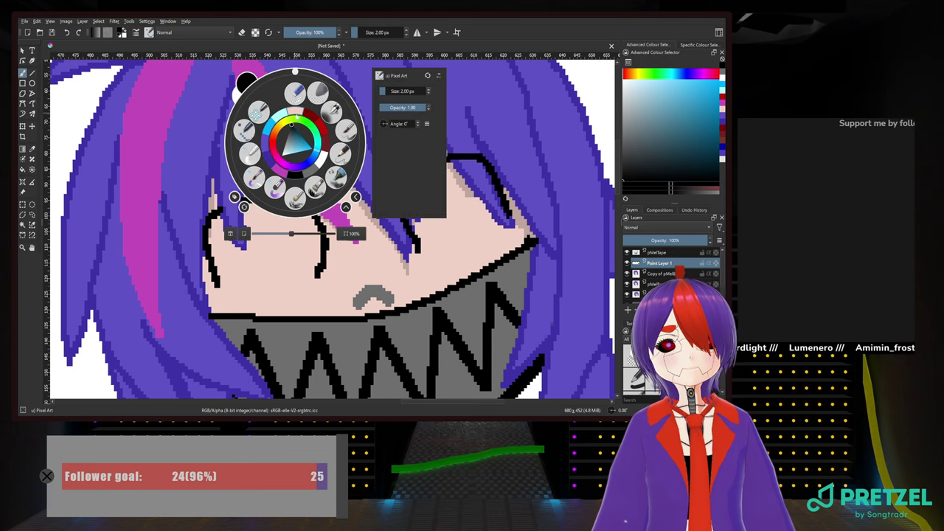
click(319, 159)
click(268, 257)
scroll(268, 257, up, 2)
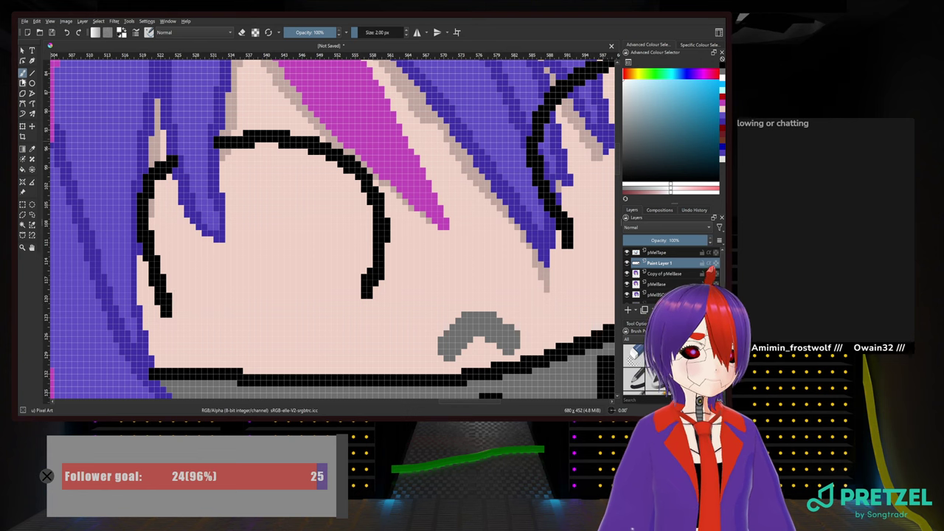
click(30, 74)
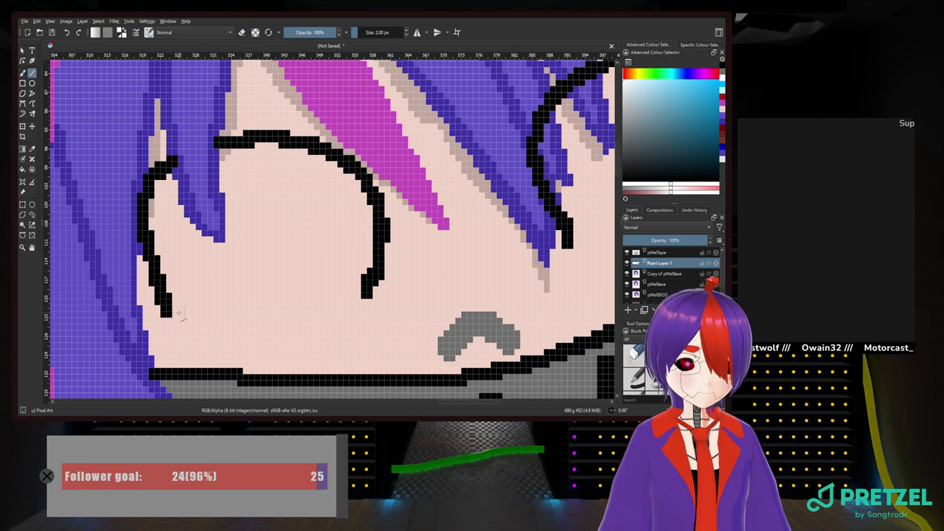
drag(177, 312, 299, 279)
scroll(300, 279, right, 3)
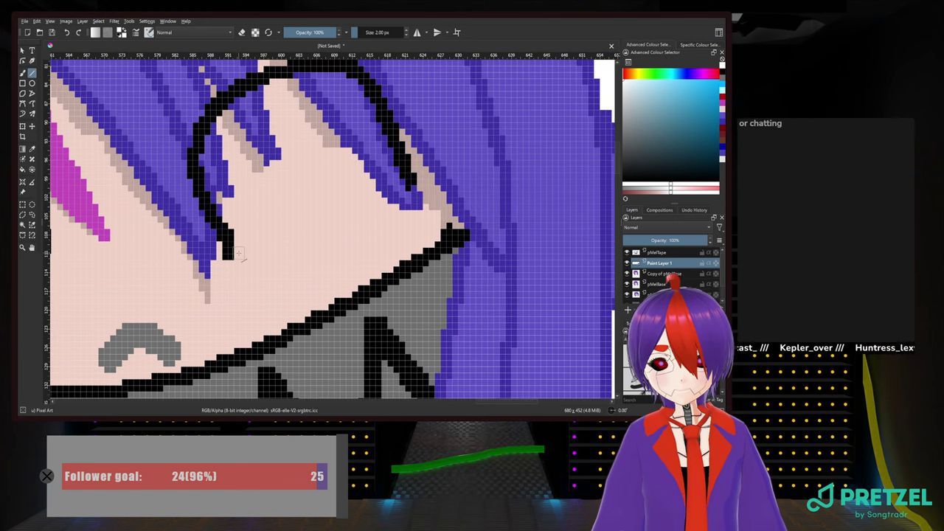
mouse_move(239, 253)
mouse_down()
mouse_move(398, 186)
mouse_move(375, 196)
mouse_up()
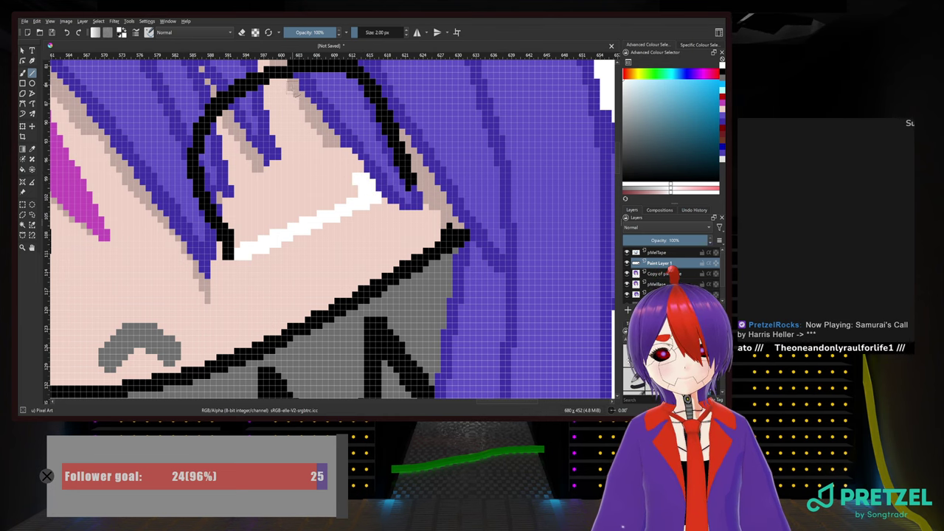
Fill the right-hand eye's interior with white around the hair strands, using a 1 px brush for the last gaps
mouse_move(294, 93)
mouse_down()
mouse_move(293, 218)
mouse_move(302, 111)
mouse_move(306, 136)
mouse_move(299, 96)
mouse_move(313, 127)
mouse_up()
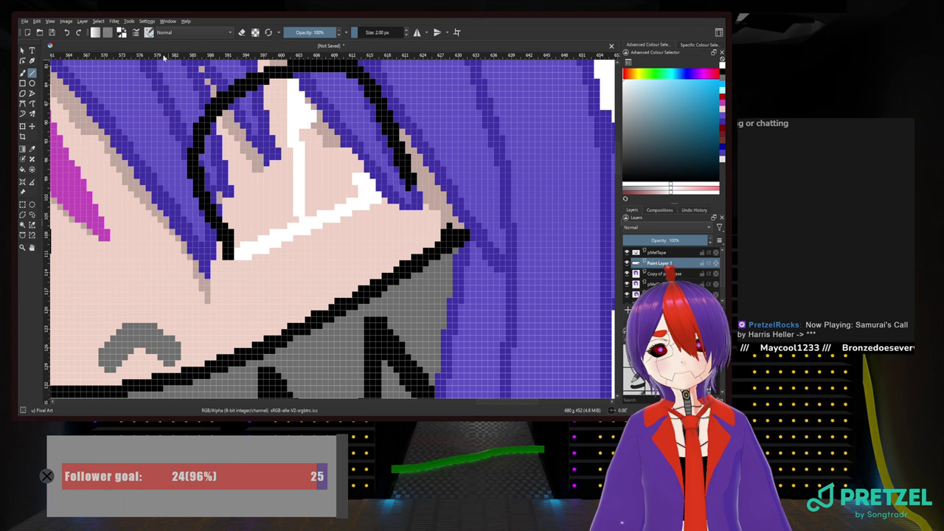
click(22, 72)
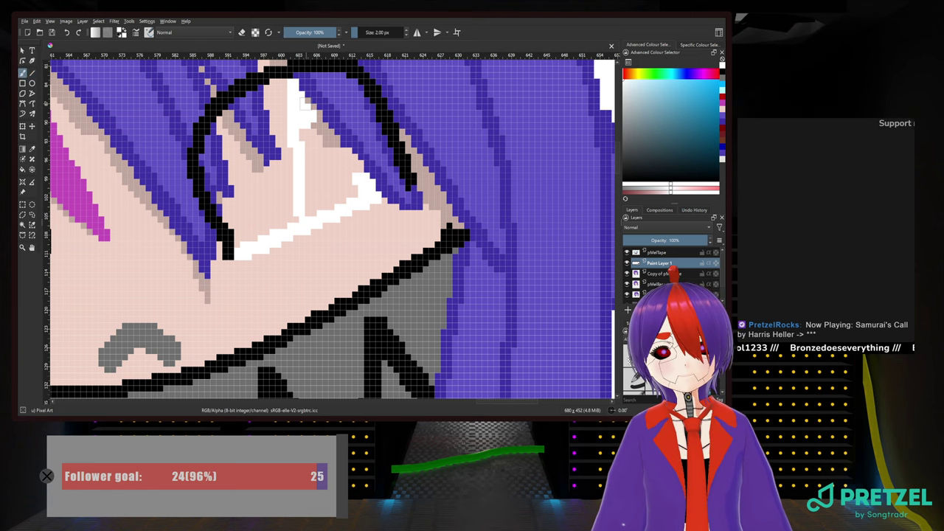
mouse_move(305, 102)
mouse_down()
mouse_move(335, 154)
mouse_move(357, 167)
mouse_move(351, 191)
mouse_move(305, 136)
mouse_move(333, 201)
mouse_move(341, 196)
mouse_move(315, 170)
mouse_move(307, 212)
mouse_move(310, 187)
mouse_move(330, 200)
mouse_up()
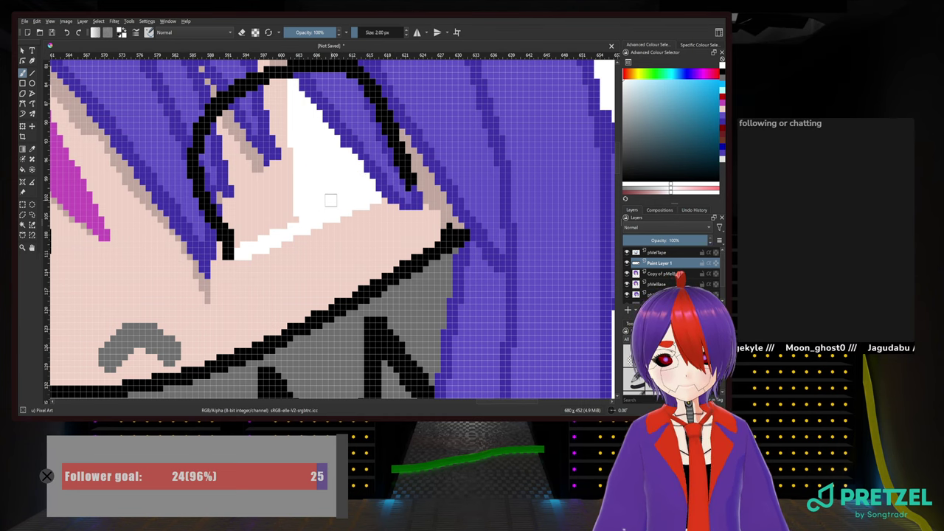
click(279, 89)
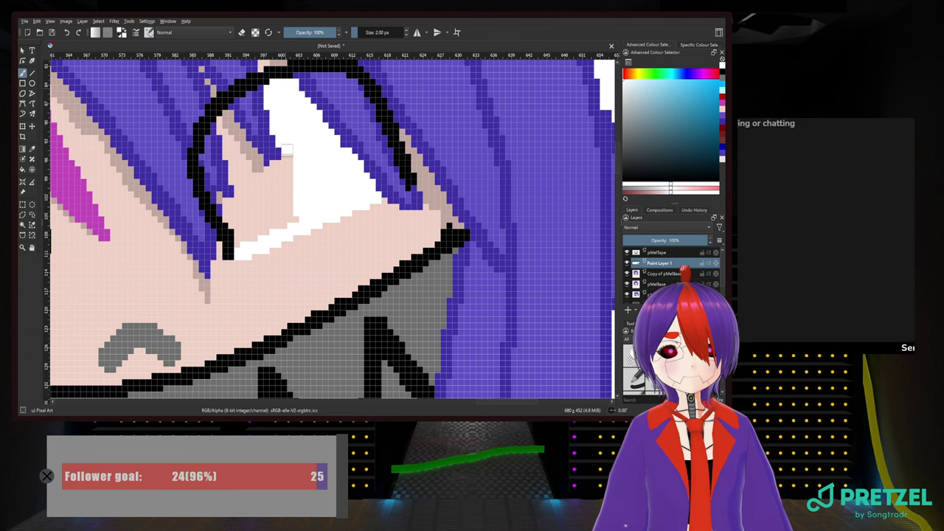
mouse_move(272, 174)
mouse_down()
mouse_move(223, 122)
mouse_move(241, 187)
mouse_move(240, 208)
mouse_move(230, 203)
mouse_move(241, 241)
mouse_move(298, 214)
mouse_move(252, 219)
mouse_move(244, 211)
mouse_move(301, 189)
mouse_move(275, 209)
mouse_move(295, 178)
mouse_move(246, 194)
mouse_move(238, 161)
mouse_move(251, 190)
mouse_move(247, 165)
mouse_up()
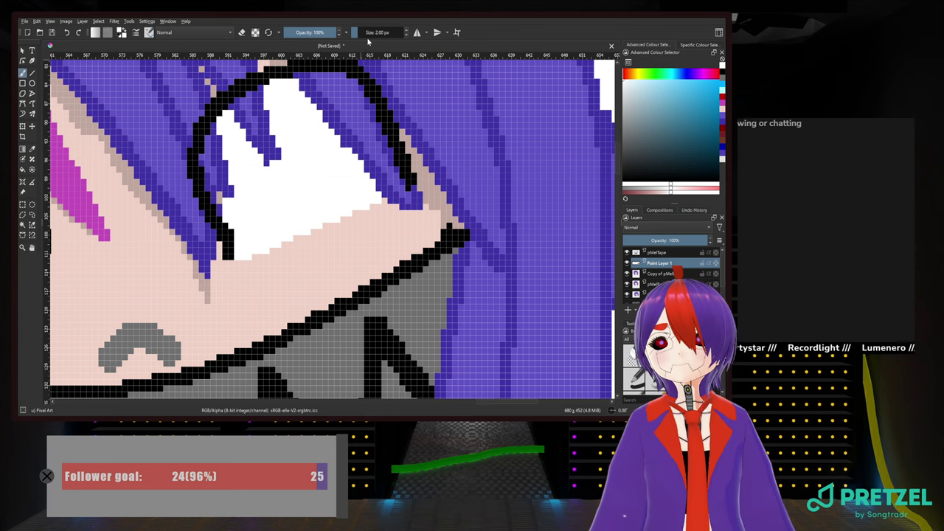
scroll(367, 34, down, 1)
click(219, 195)
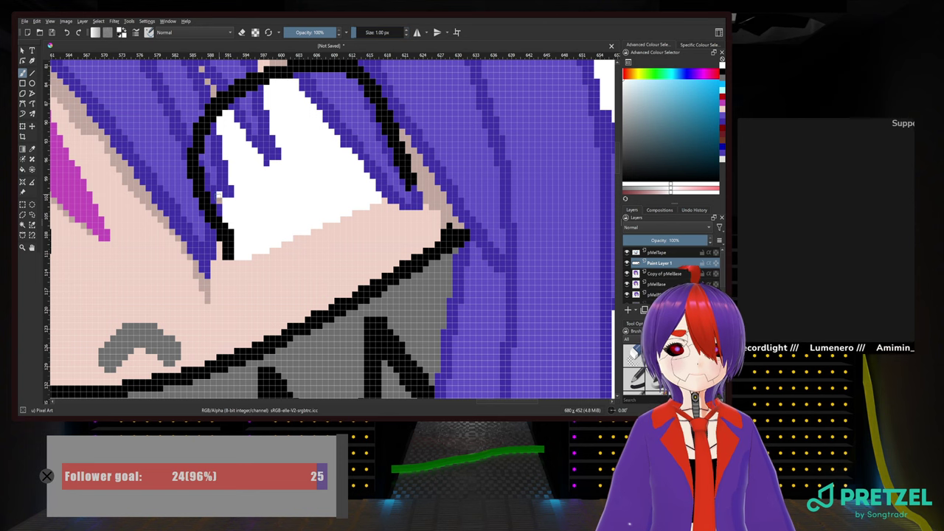
Select the paint layer's empty area inside the left-hand eye with the Similar Colour Selection tool
scroll(228, 197, down, 2)
drag(110, 239, 295, 246)
scroll(294, 246, up, 2)
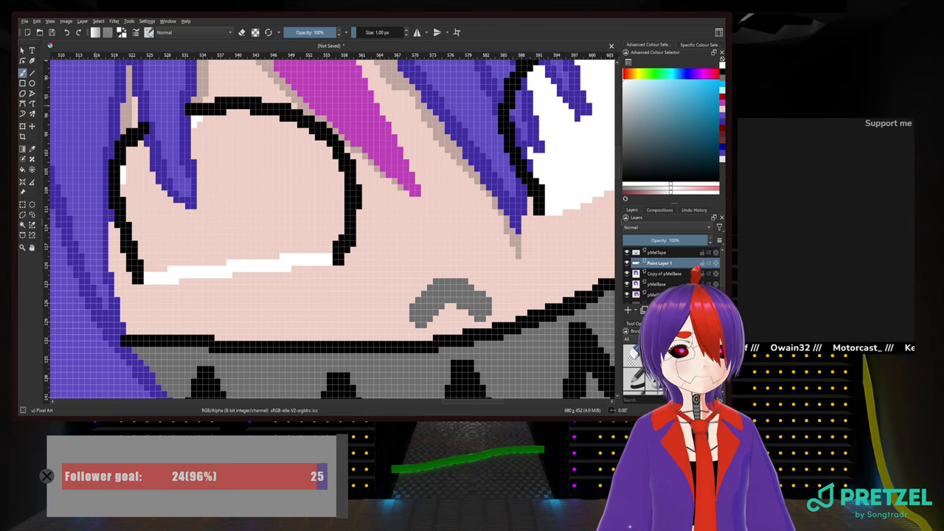
click(32, 224)
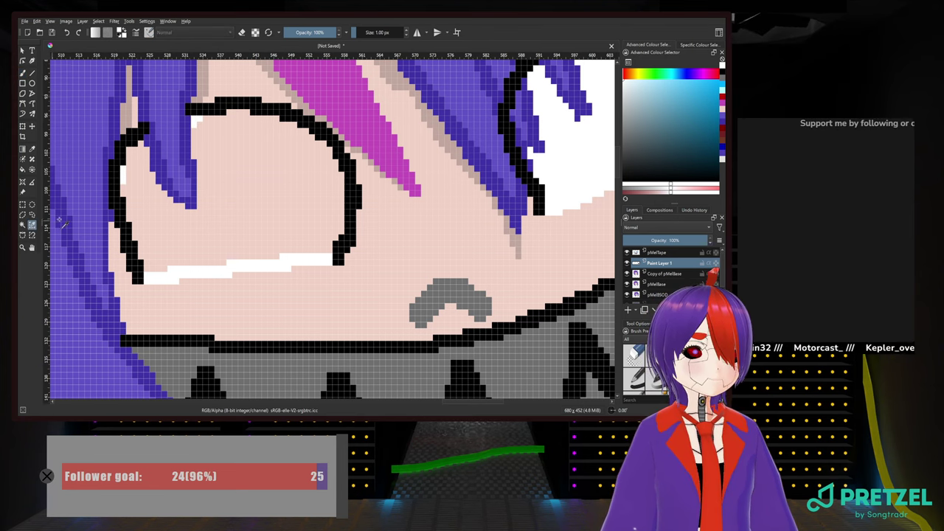
click(234, 220)
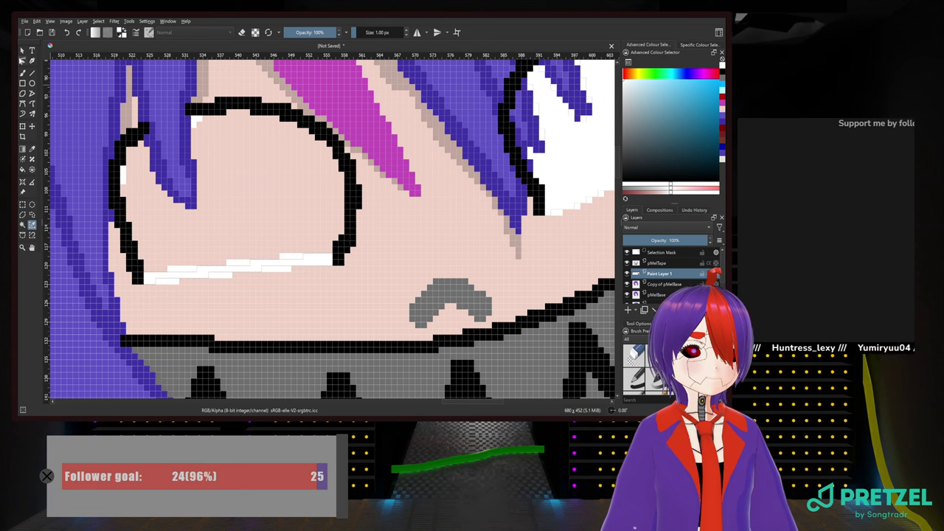
Try to paint the left-hand eye's interior white within the selection, and undo the strokes
click(22, 73)
drag(190, 231, 140, 263)
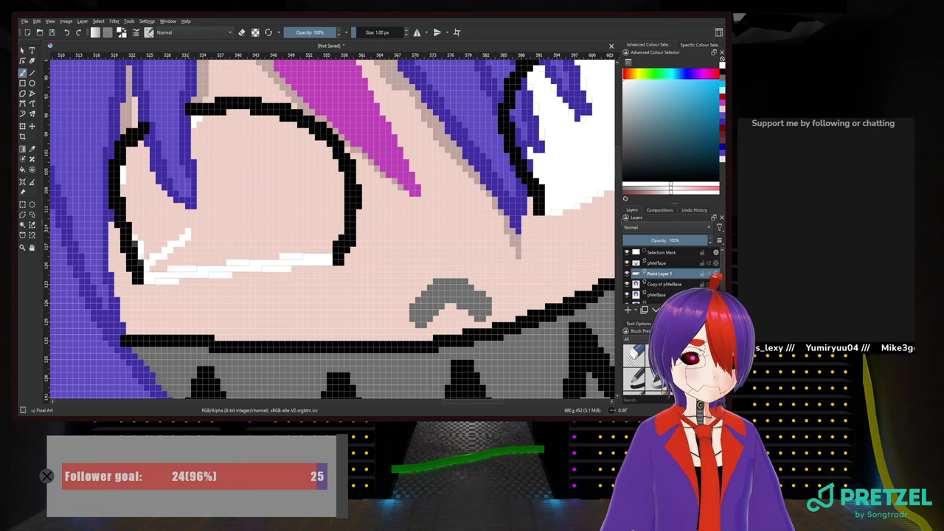
mouse_move(121, 201)
mouse_down()
mouse_move(139, 140)
mouse_move(139, 160)
mouse_move(152, 152)
mouse_move(137, 172)
mouse_move(152, 187)
mouse_move(122, 187)
mouse_move(185, 146)
mouse_move(153, 107)
mouse_move(137, 127)
mouse_move(199, 127)
mouse_up()
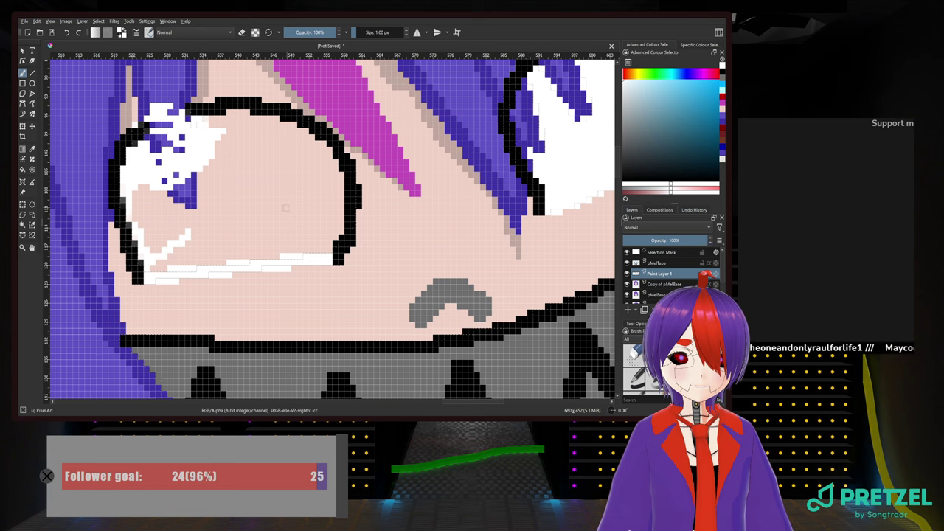
key(ctrl+z)
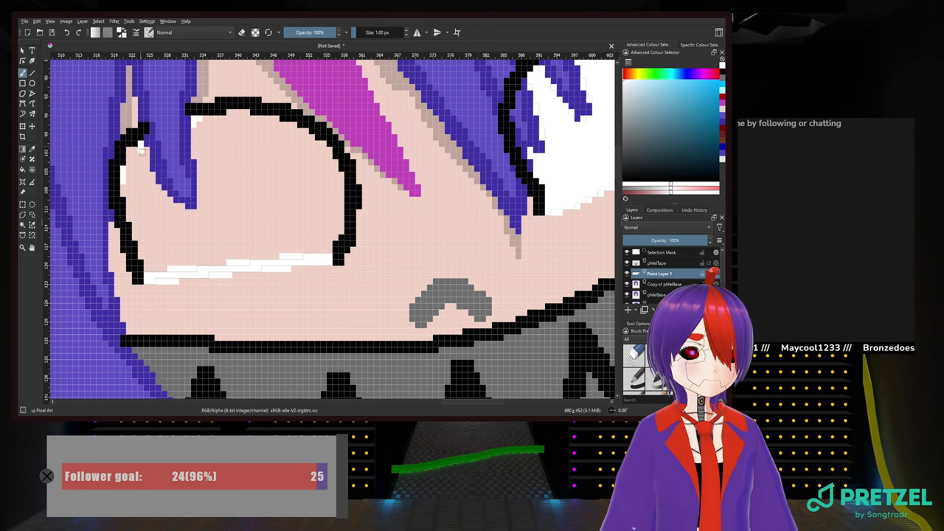
Paint a white edge around the hair strand inside the left-hand eye with the 1 px brush, and clear the selection
mouse_move(141, 150)
mouse_down()
mouse_move(157, 198)
mouse_move(194, 216)
mouse_move(199, 120)
mouse_move(244, 113)
mouse_up()
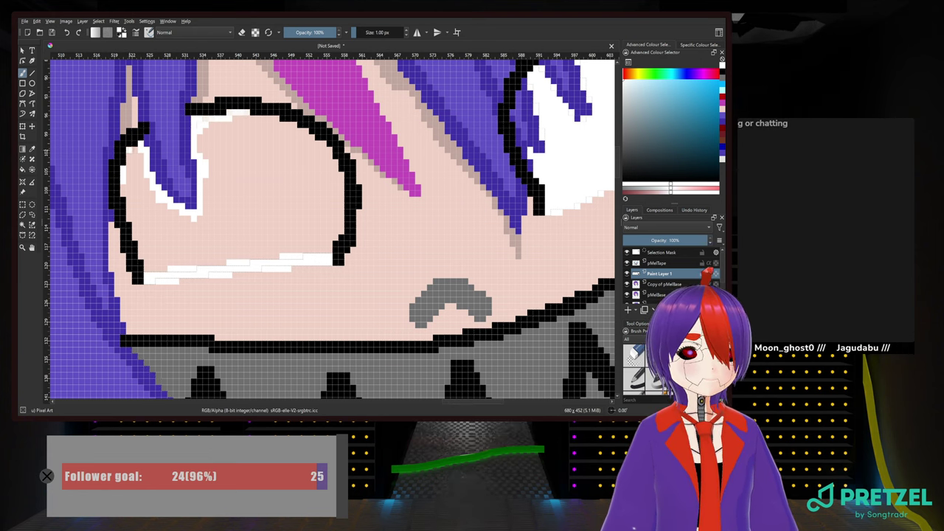
mouse_move(147, 184)
mouse_down()
mouse_move(169, 218)
mouse_move(213, 219)
mouse_move(205, 217)
mouse_move(202, 138)
mouse_move(237, 117)
mouse_up()
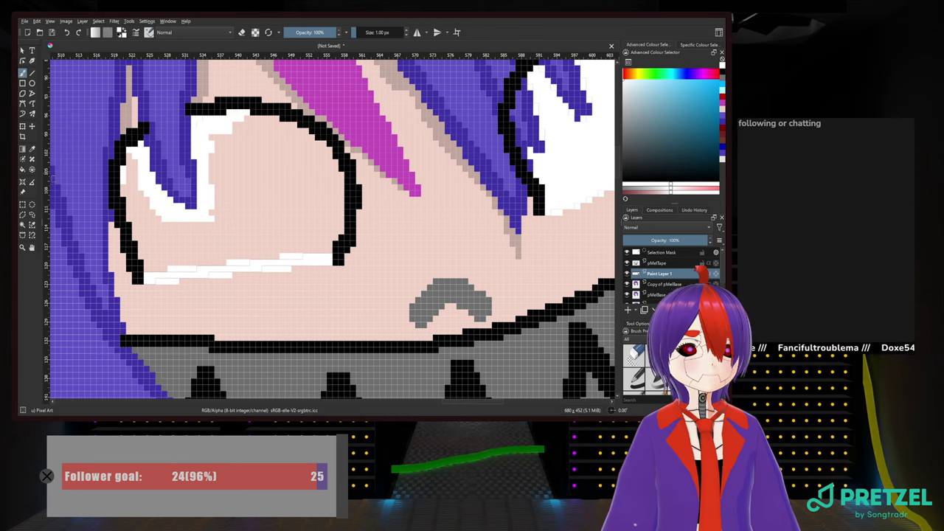
click(23, 205)
click(197, 221)
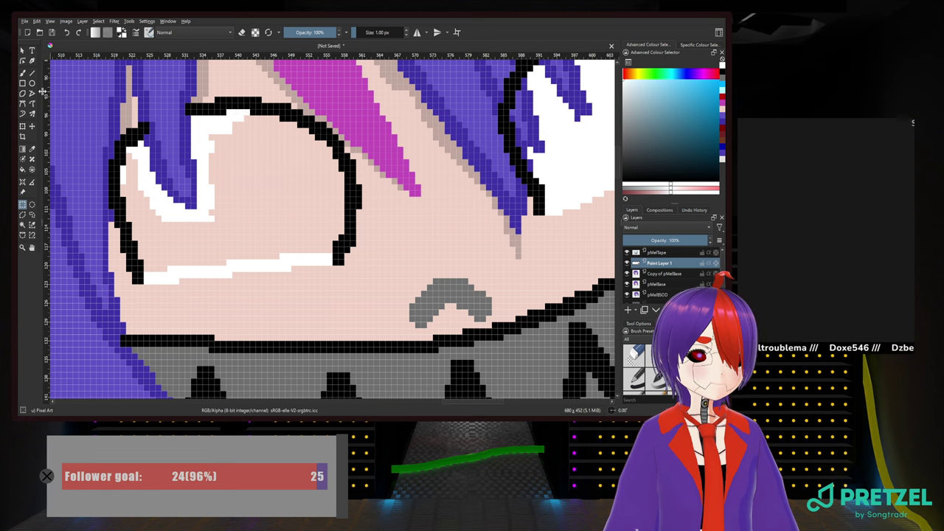
Fill the corners on both sides of the hair strand inside the left-hand eye with white, using the 1 px brush
click(22, 72)
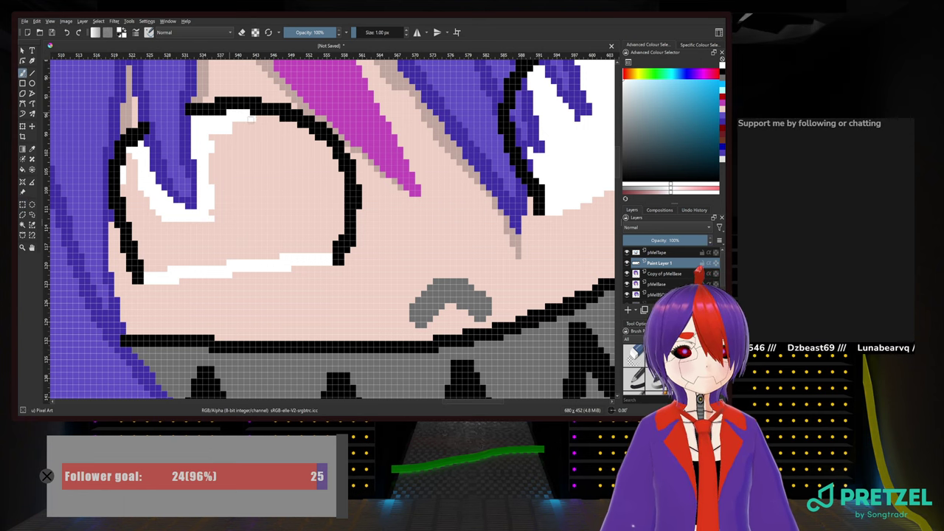
drag(250, 118, 217, 143)
drag(232, 127, 239, 126)
click(211, 138)
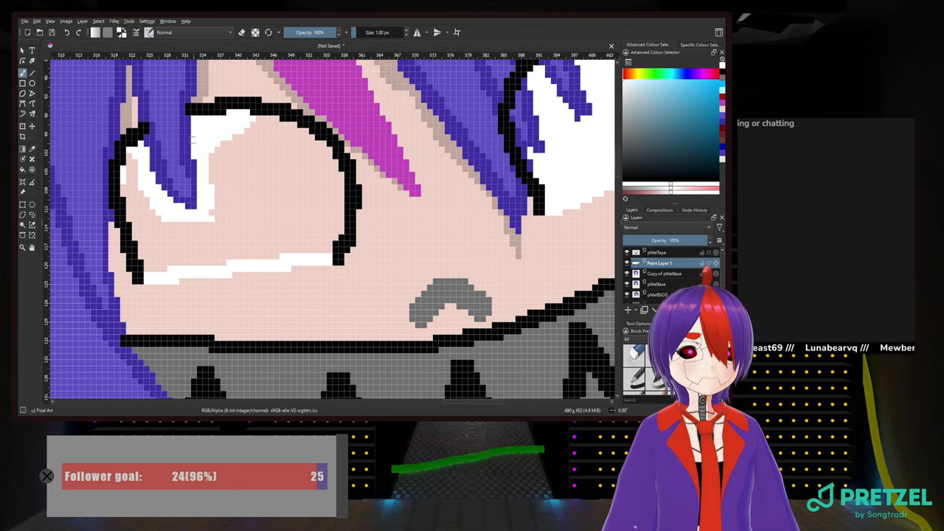
mouse_move(132, 178)
mouse_down()
mouse_move(124, 187)
mouse_move(151, 211)
mouse_up()
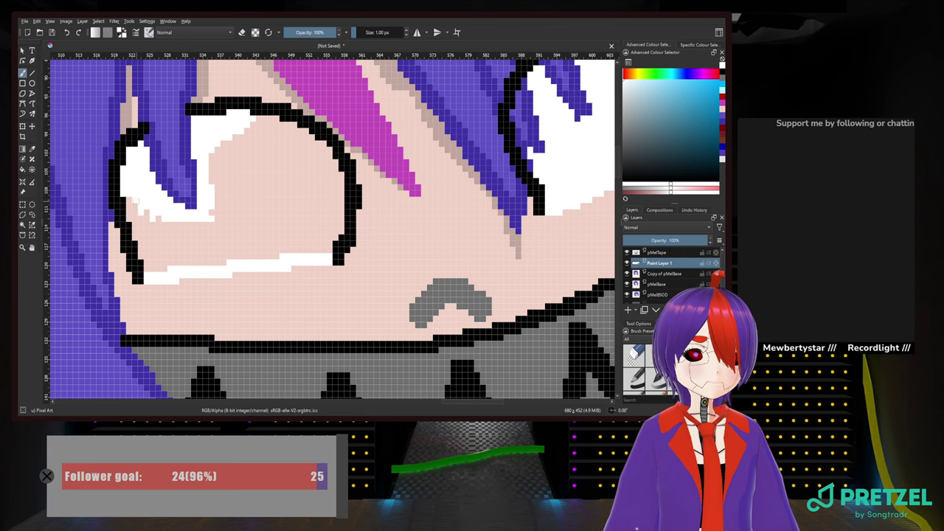
Select the left-hand eye's remaining interior with the Contiguous Selection tool and paint it white with a 6 px brush
click(21, 226)
click(270, 231)
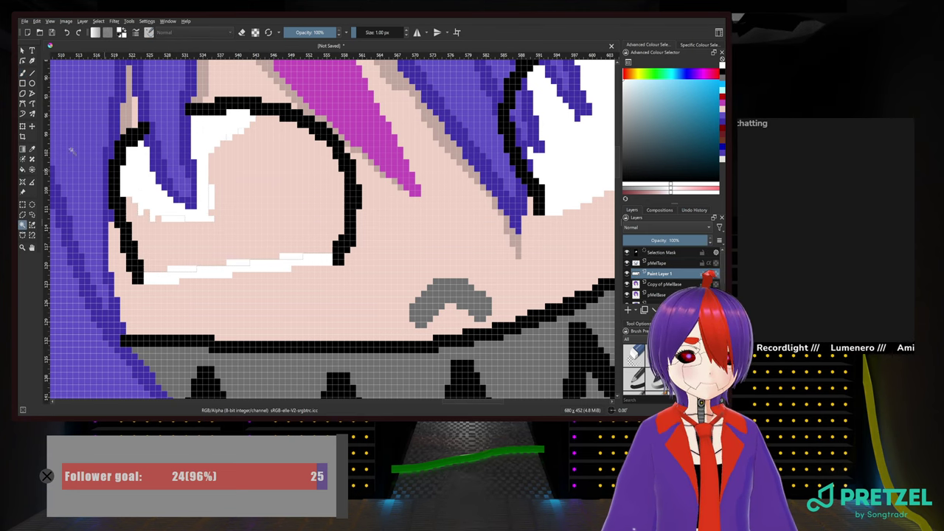
click(22, 73)
click(366, 34)
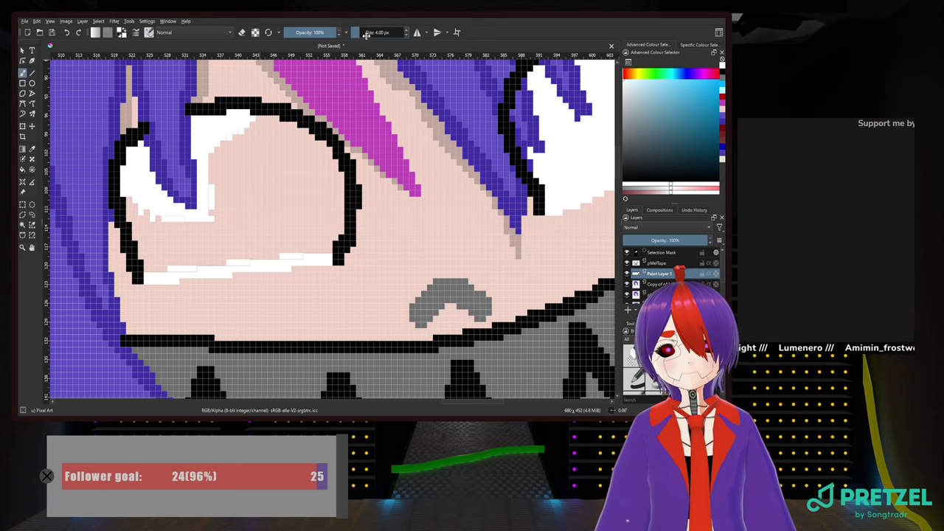
mouse_move(222, 174)
mouse_down()
mouse_move(252, 125)
mouse_move(293, 142)
mouse_move(331, 177)
mouse_move(336, 234)
mouse_move(251, 262)
mouse_move(144, 269)
mouse_move(148, 244)
mouse_move(166, 258)
mouse_move(155, 214)
mouse_move(273, 240)
mouse_move(266, 182)
mouse_move(227, 171)
mouse_move(258, 166)
mouse_move(221, 146)
mouse_up()
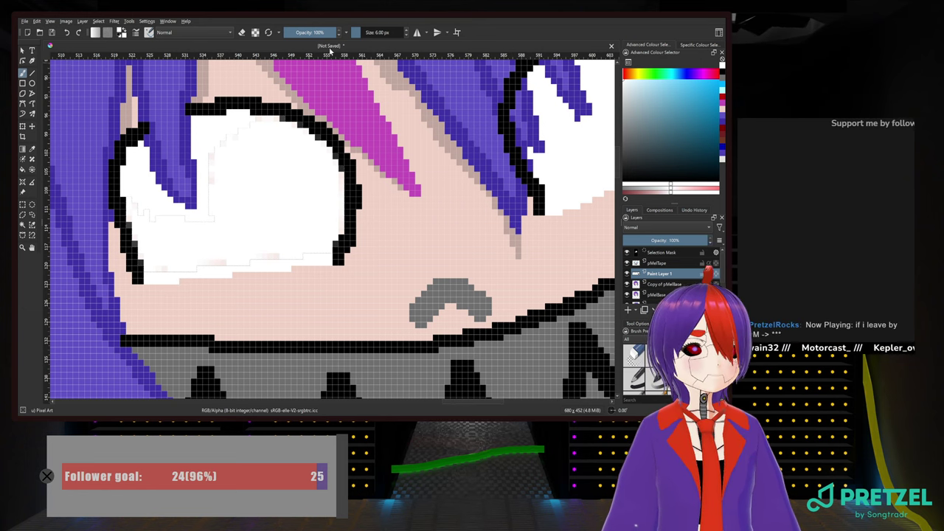
Clear the selection and paint white over the remaining faint gaps inside the left-hand eye
click(22, 204)
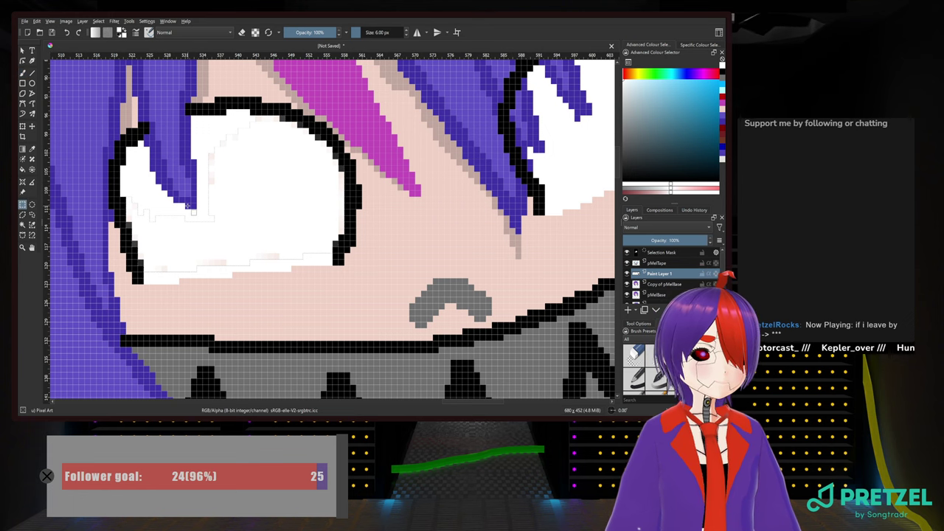
click(187, 209)
click(23, 73)
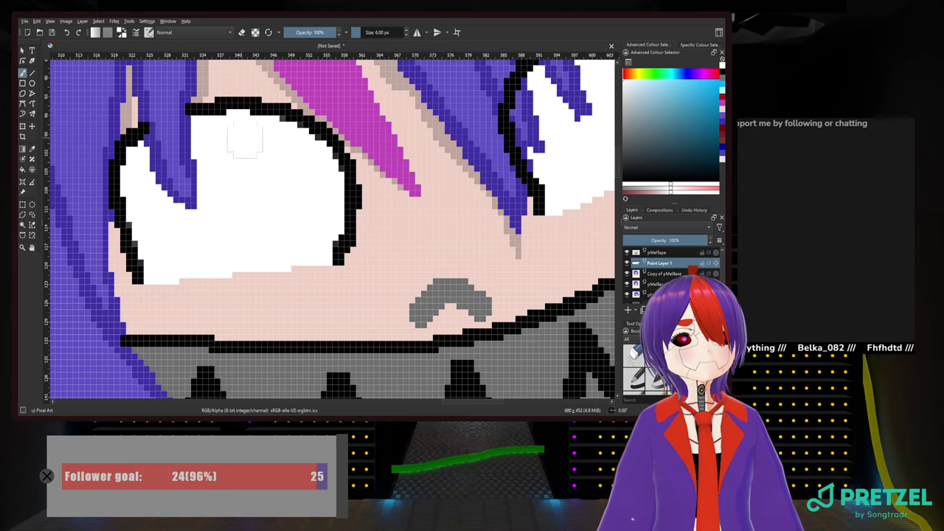
drag(306, 192, 287, 215)
Set the brush colour to the recently used light blue for the irises
scroll(287, 214, down, 5)
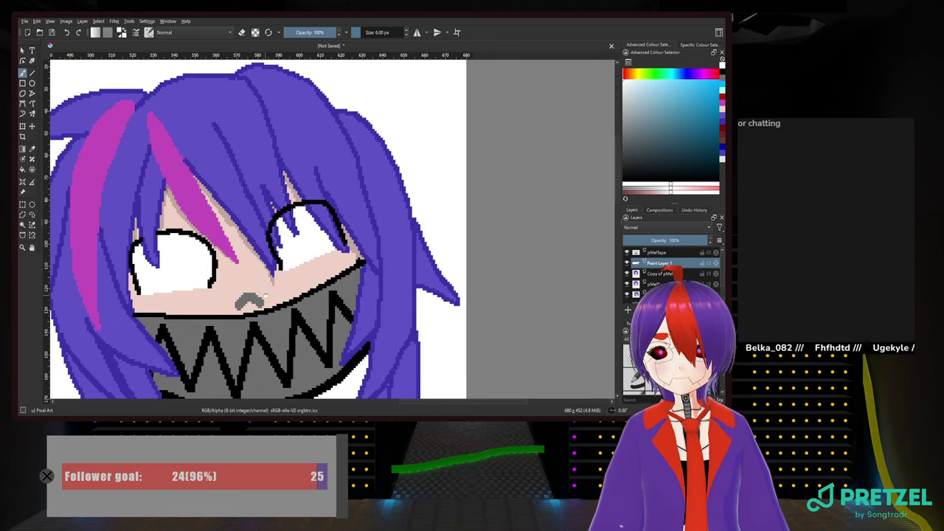
scroll(297, 247, up, 4)
drag(298, 247, 478, 263)
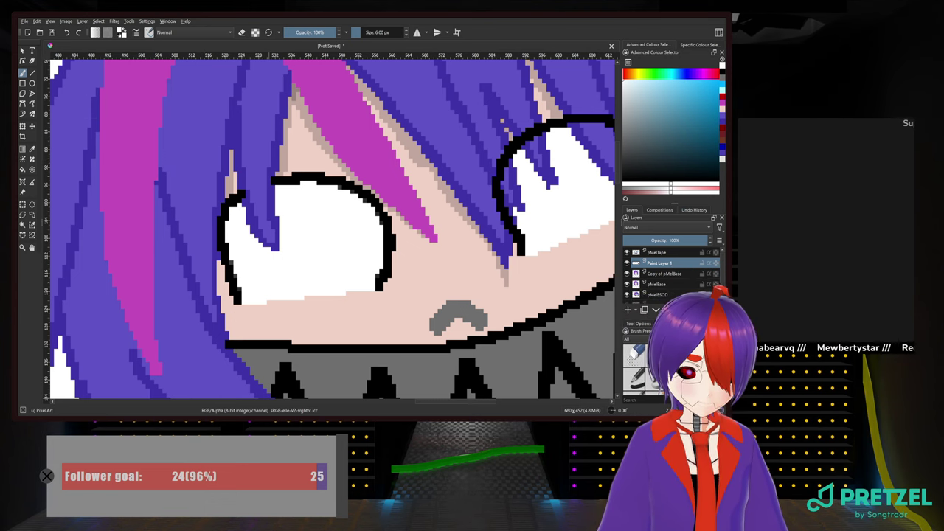
right_click(335, 242)
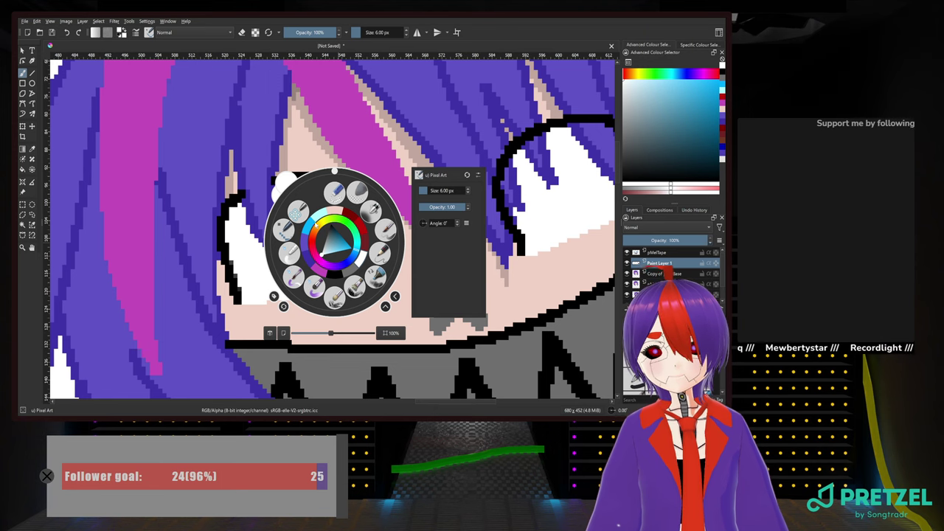
click(306, 225)
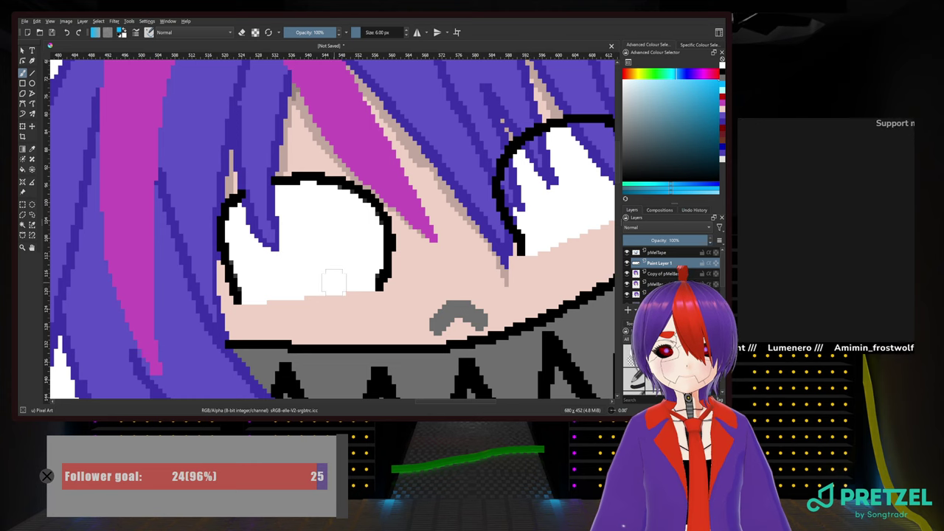
Try to paint the left-hand eye's oval iris freehand in light blue with 6 px and 4 px brushes, and undo the strokes
mouse_move(333, 281)
mouse_down()
mouse_move(338, 224)
mouse_move(323, 204)
mouse_move(307, 225)
mouse_move(317, 289)
mouse_up()
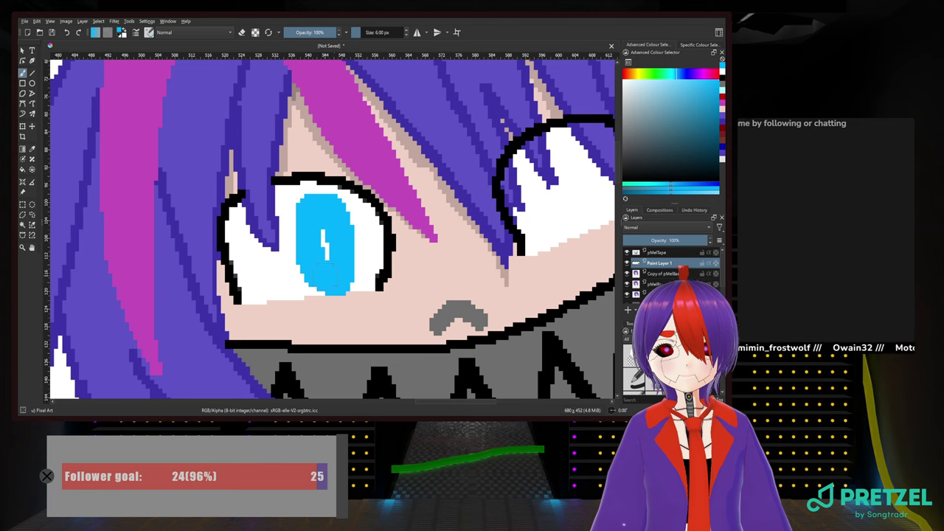
key(ctrl+z)
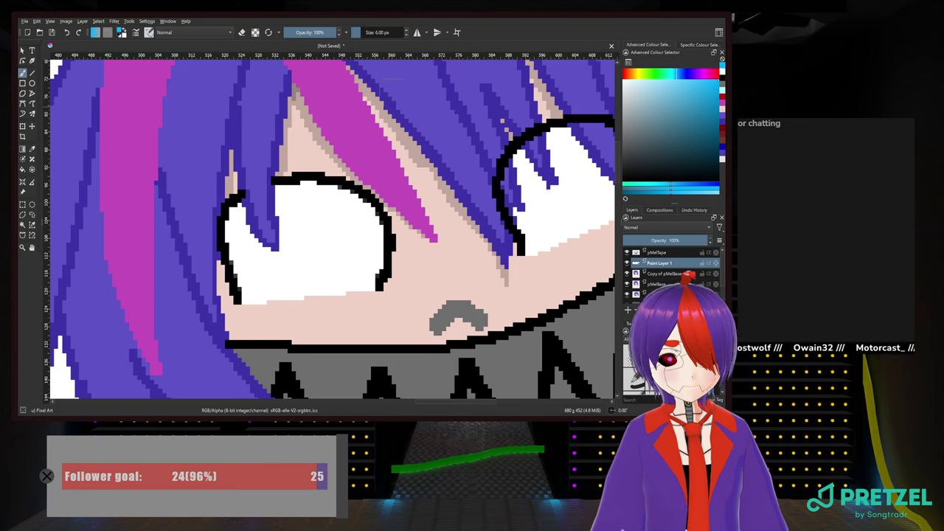
click(382, 32)
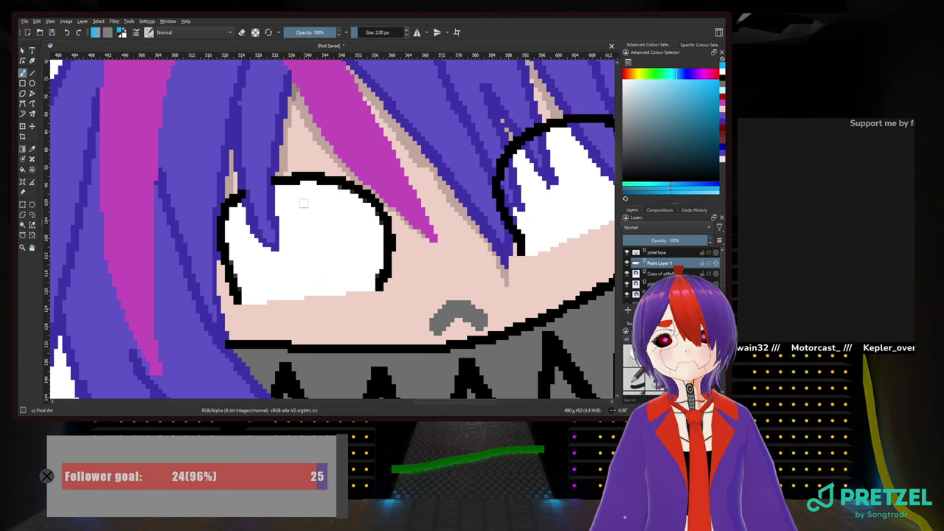
scroll(383, 32, up, 2)
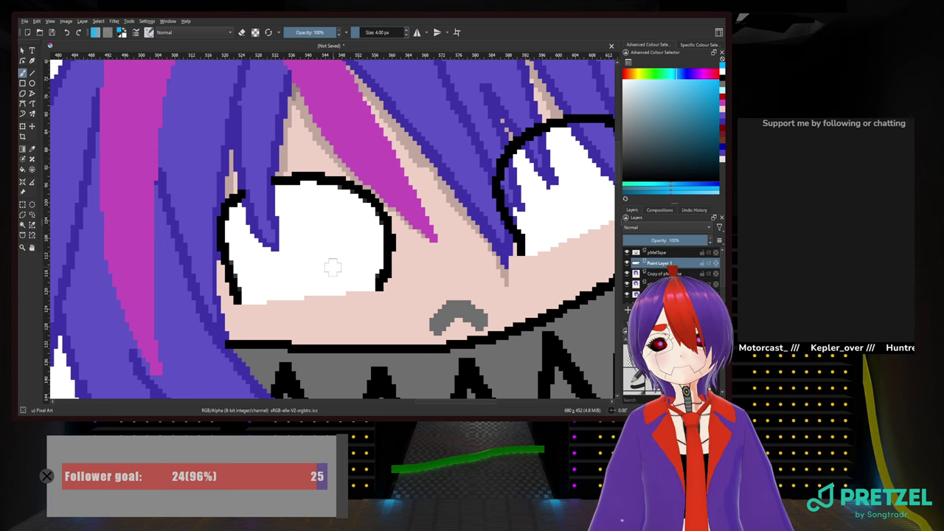
mouse_move(329, 286)
mouse_down()
mouse_move(341, 266)
mouse_move(337, 215)
mouse_move(310, 216)
mouse_move(303, 257)
mouse_move(312, 275)
mouse_move(337, 273)
mouse_move(295, 232)
mouse_move(290, 247)
mouse_move(312, 283)
mouse_move(329, 277)
mouse_move(327, 220)
mouse_move(312, 261)
mouse_move(326, 280)
mouse_move(337, 273)
mouse_move(342, 245)
mouse_move(329, 225)
mouse_move(312, 225)
mouse_move(302, 279)
mouse_up()
key(ctrl+z)
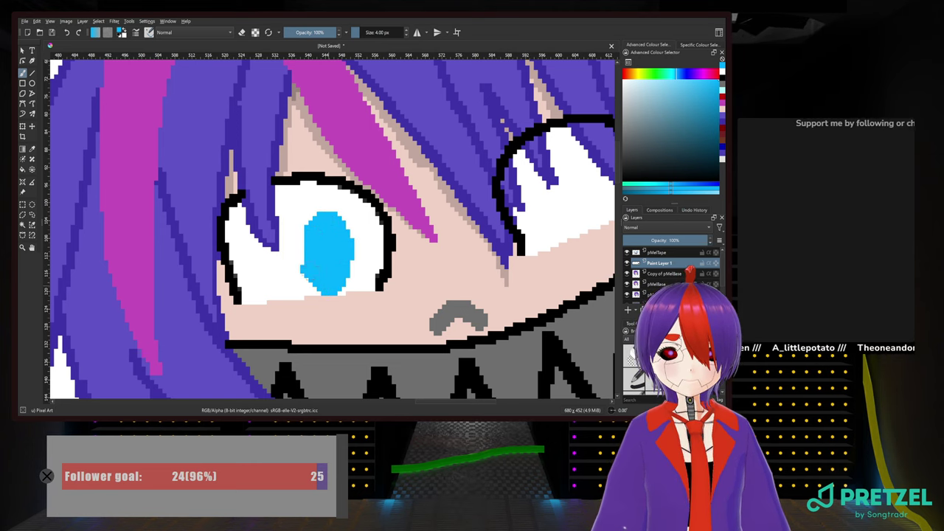
key(Delete)
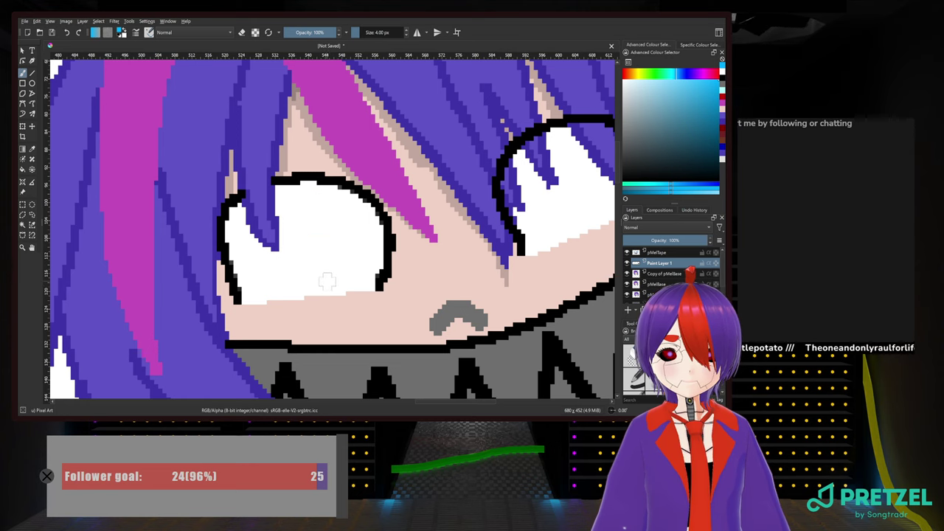
Set the brush size to 10 px and paint the left-hand iris as three vertically stacked, overlapping light blue dabs
click(385, 32)
scroll(385, 32, up, 1)
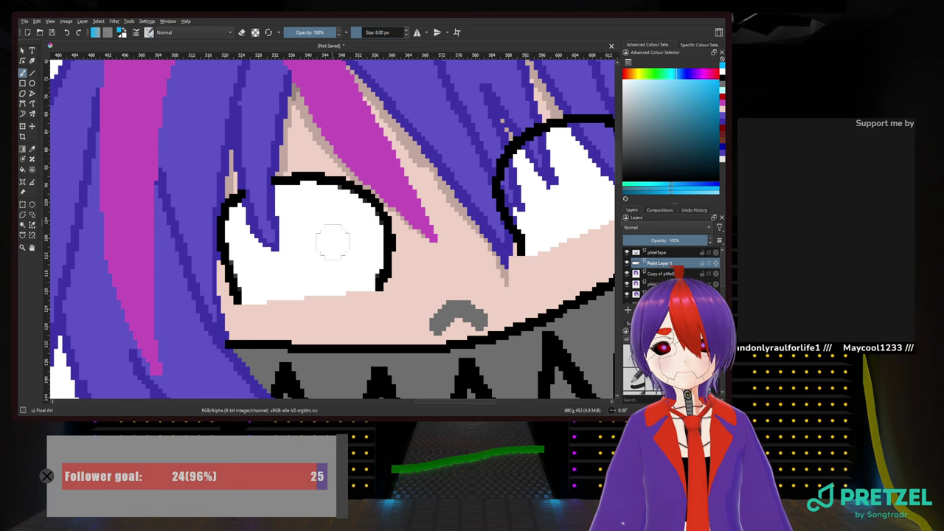
click(387, 32)
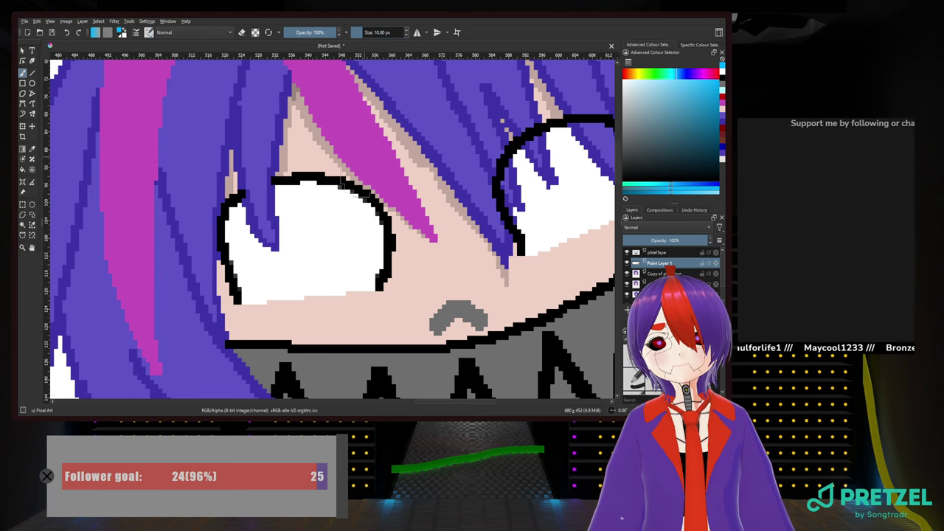
click(325, 272)
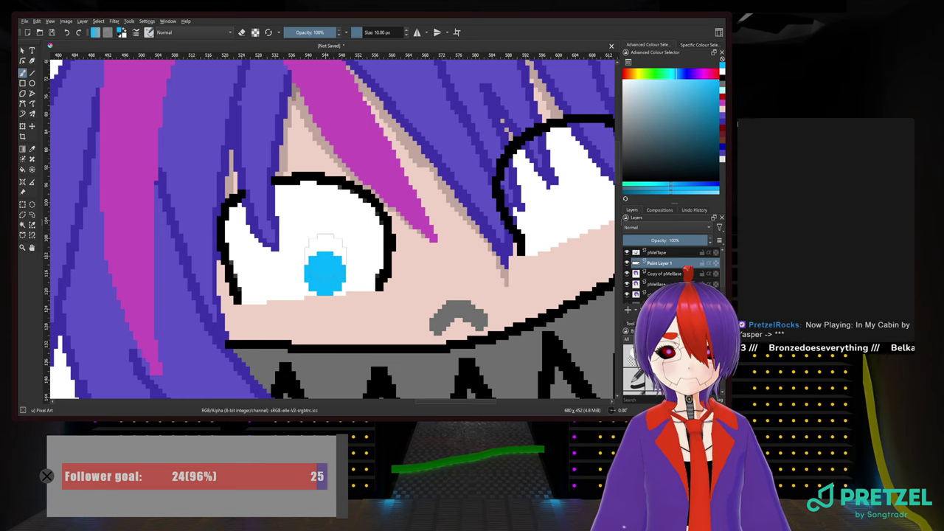
click(325, 255)
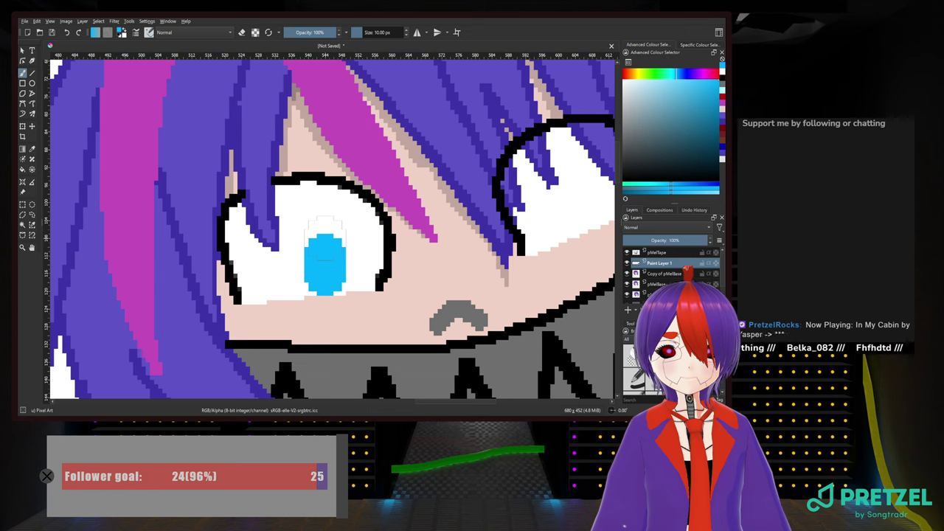
click(325, 237)
Place a 10 px light blue dab near the right-hand eye's lower edge and try out slanted upper dabs for its iris
mouse_move(416, 224)
mouse_down()
mouse_move(339, 233)
mouse_move(251, 226)
mouse_up()
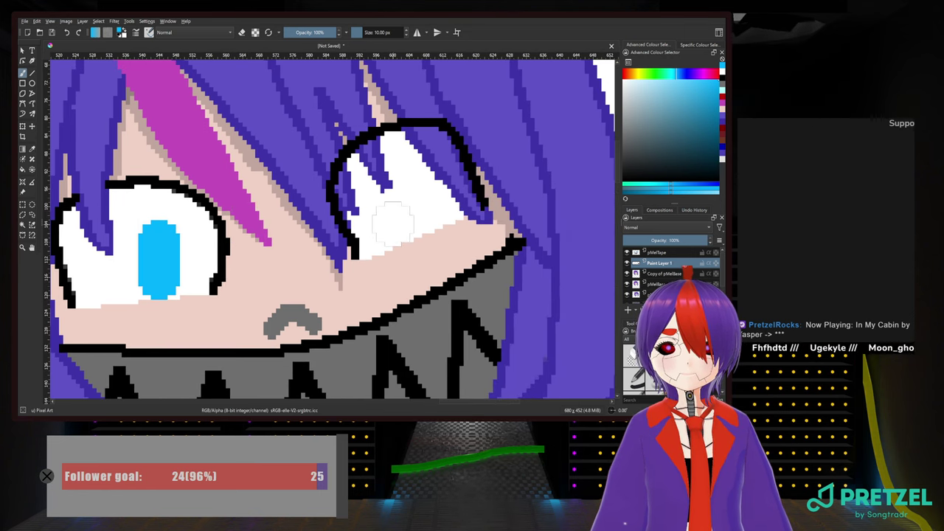
click(393, 223)
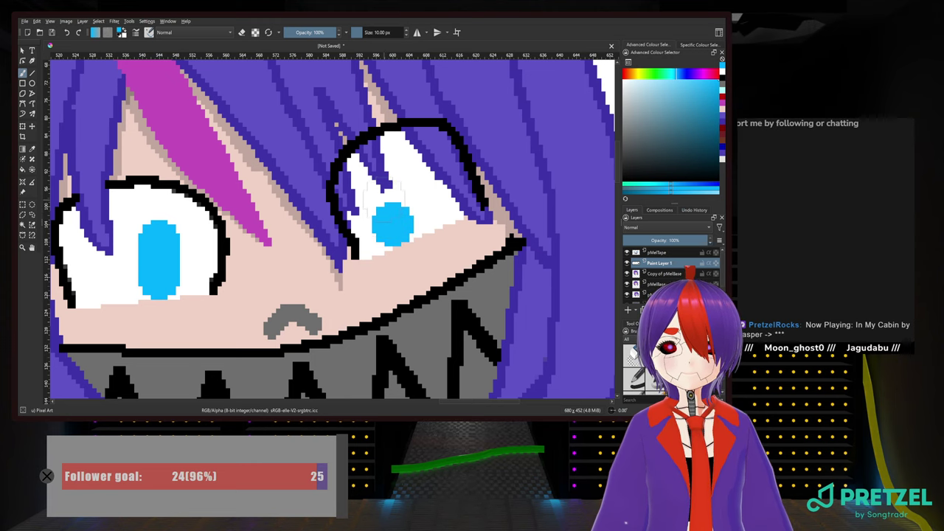
click(385, 196)
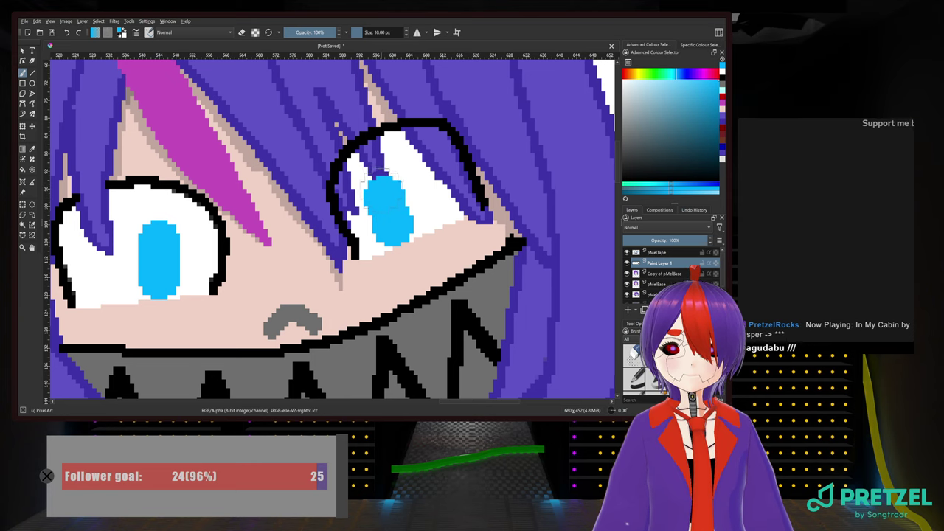
key(ctrl+z)
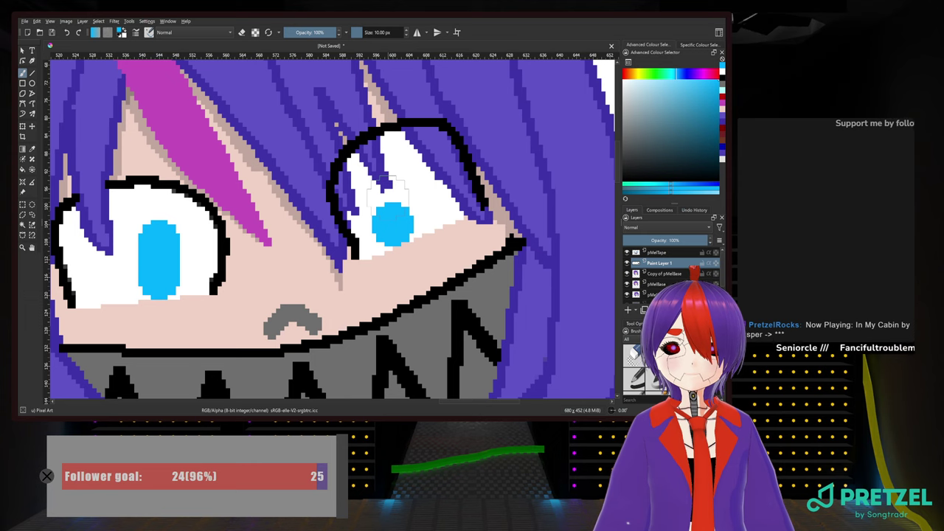
mouse_move(384, 188)
mouse_down()
mouse_move(406, 198)
mouse_move(391, 210)
mouse_up()
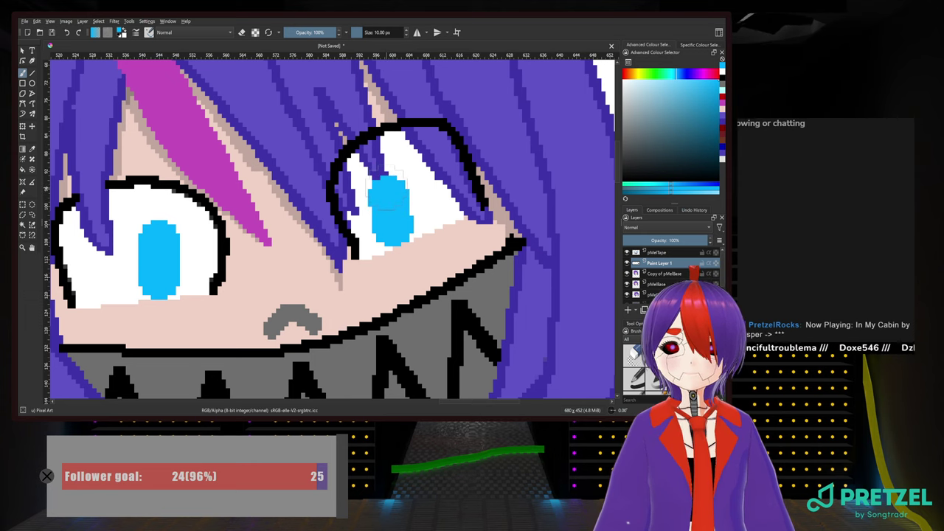
key(ctrl+z)
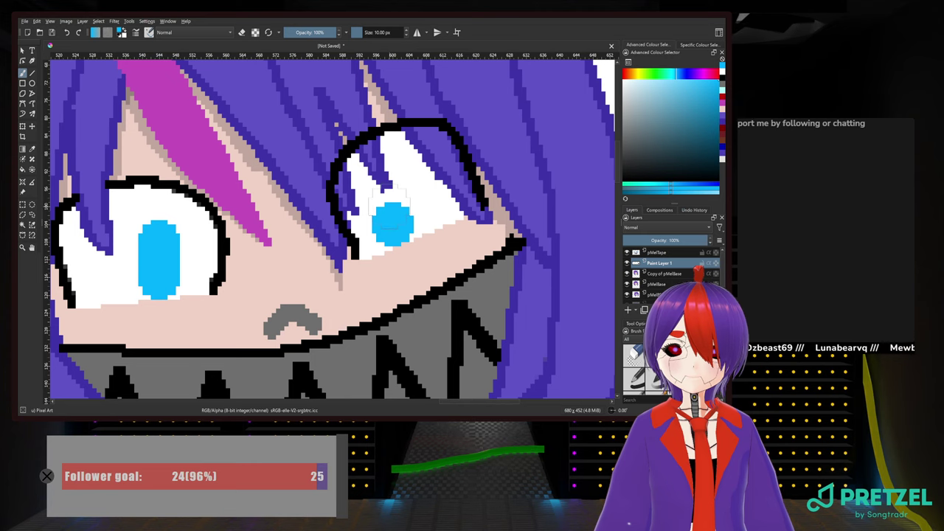
drag(388, 204, 388, 208)
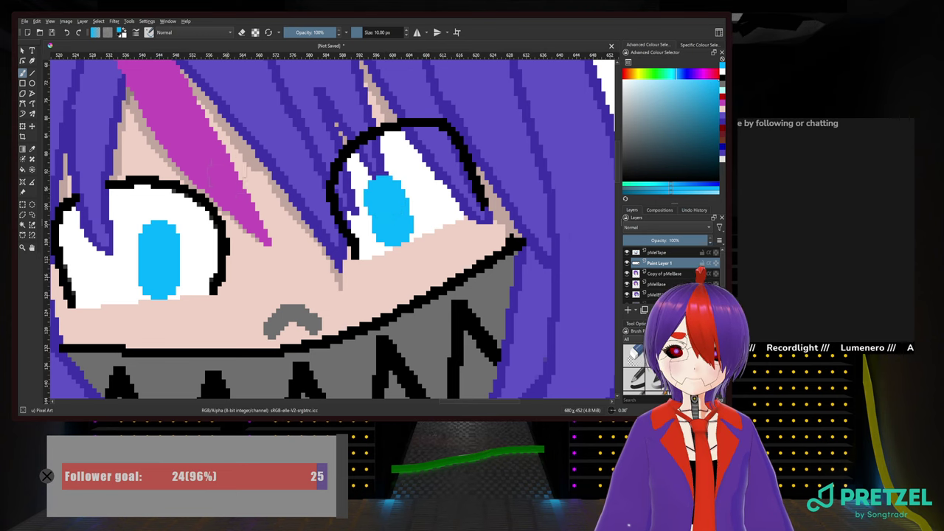
Add an overlapping 10 px light blue dab slightly above and to the left of the right-hand eye's first iris dab
scroll(350, 225, down, 3)
scroll(368, 244, up, 2)
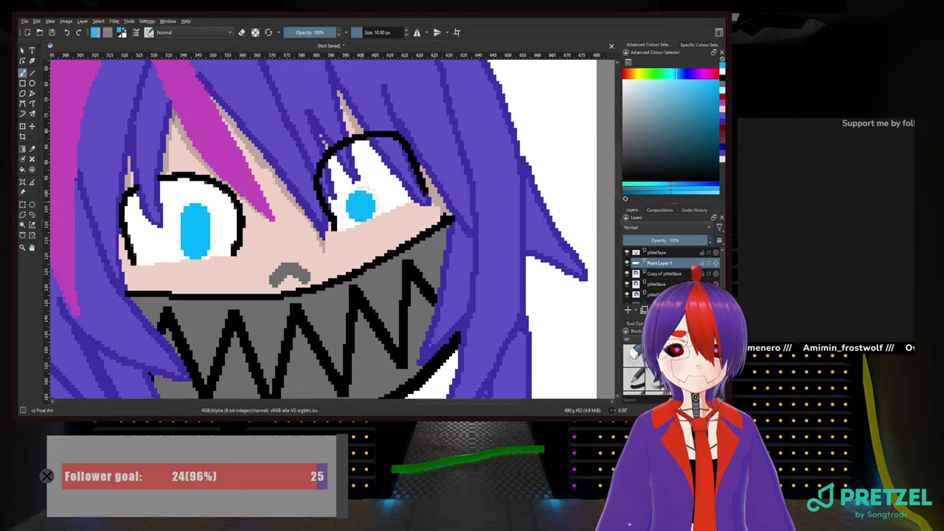
scroll(358, 197, up, 3)
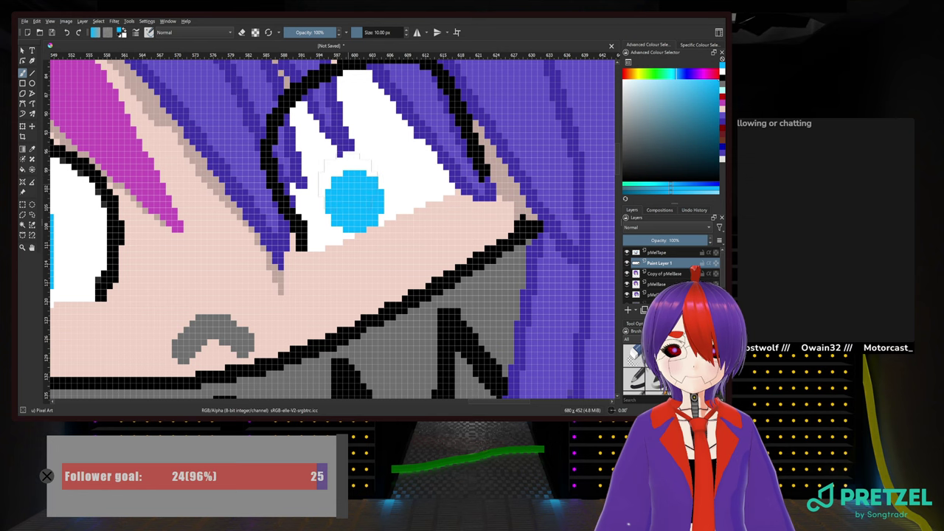
click(345, 183)
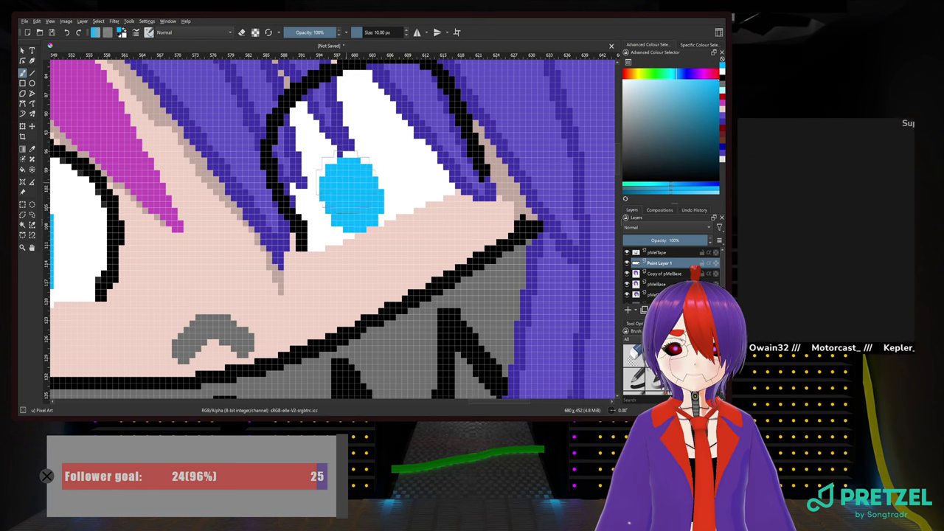
Extend the right-hand eye's iris diagonally up and to the left with two more overlapping 10 px light blue dabs
click(338, 166)
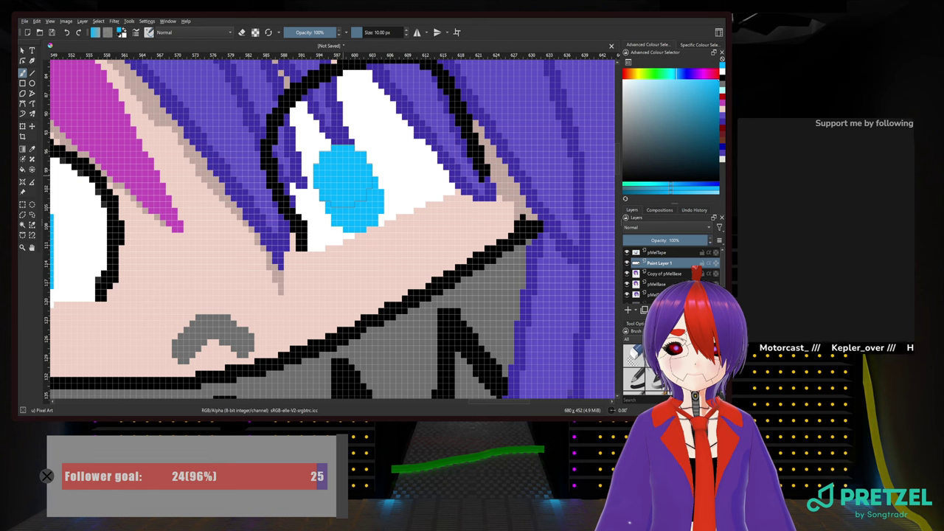
click(338, 164)
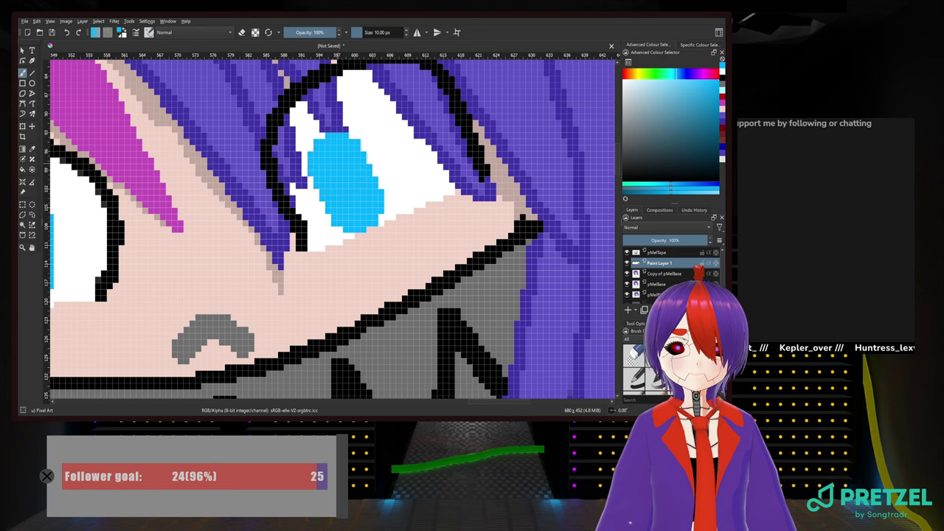
scroll(349, 221, down, 2)
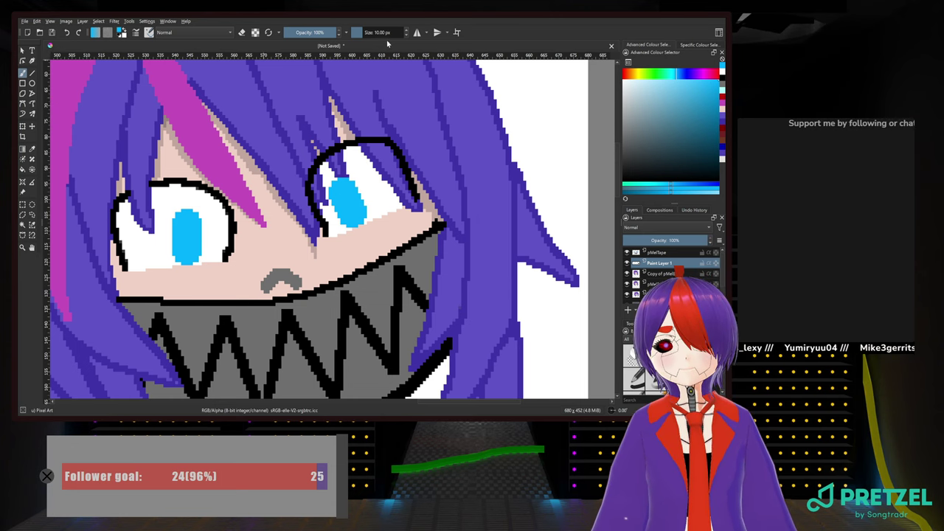
Set the brush to 4 px and black, try a freehand vertical pupil stroke in the left-hand iris, and undo it
scroll(383, 34, down, 5)
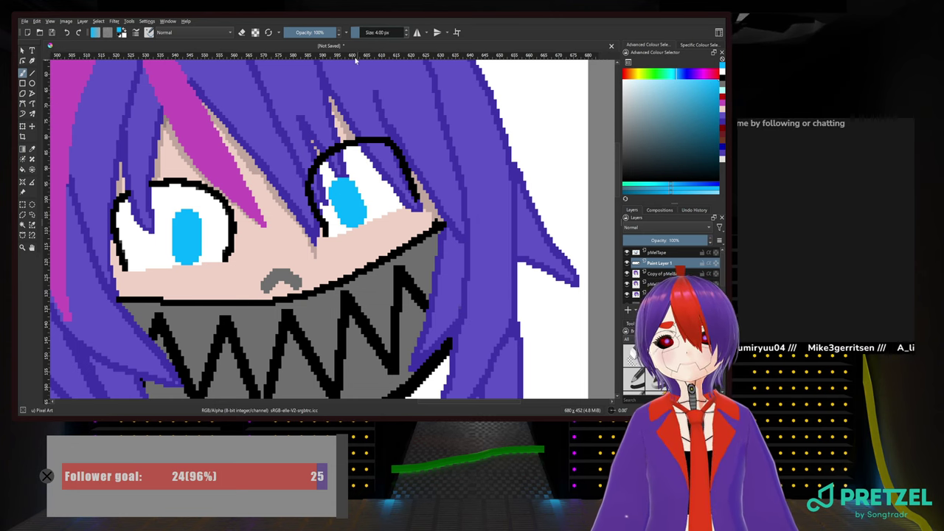
right_click(255, 169)
click(256, 210)
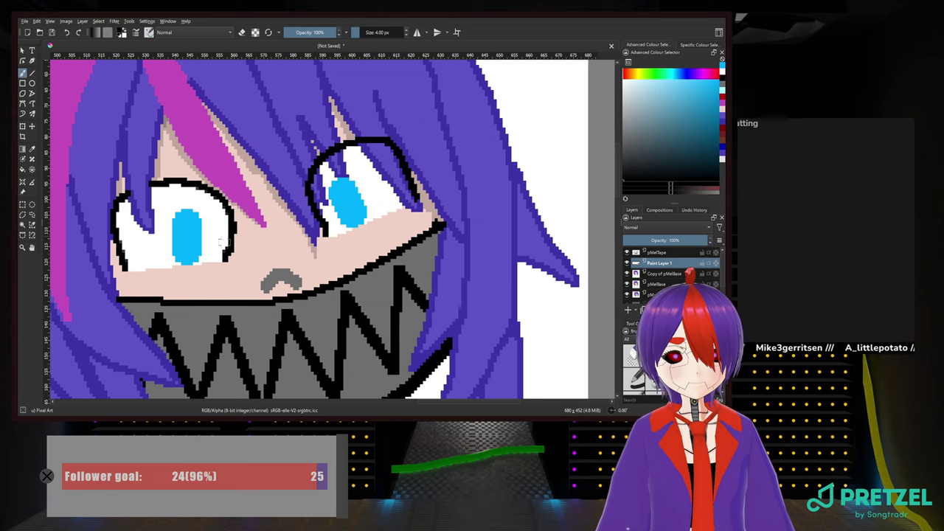
scroll(194, 225, up, 4)
drag(174, 200, 169, 239)
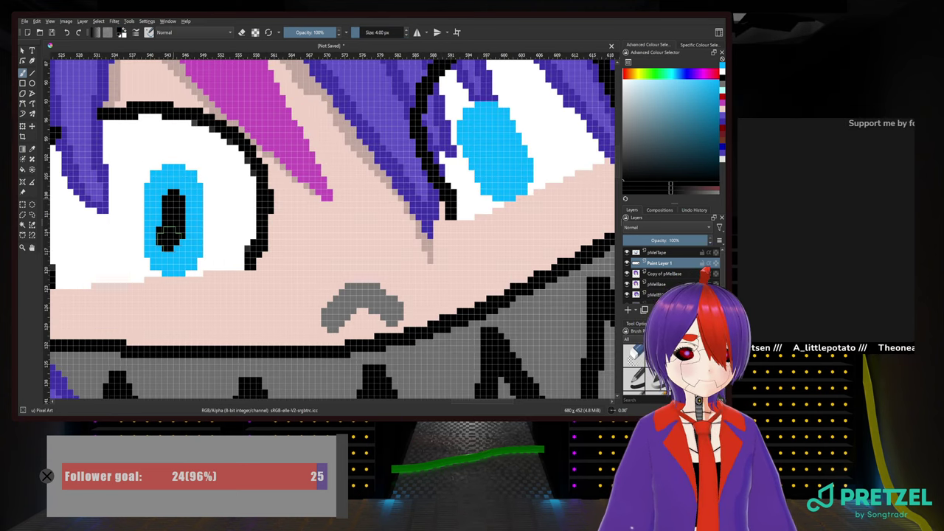
key(ctrl+z)
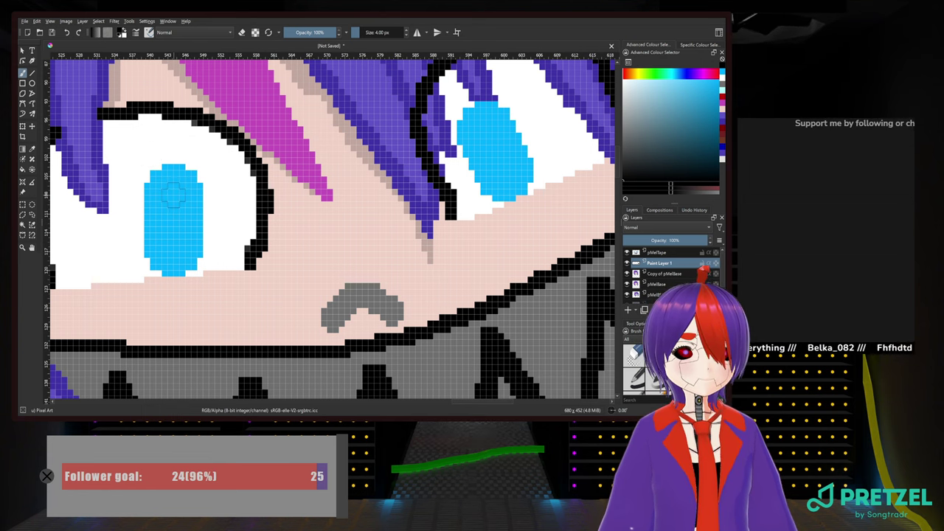
Paint the left-hand pupil as a vertical column of four 4 px black dabs with a 6 px dab over its centre
click(173, 193)
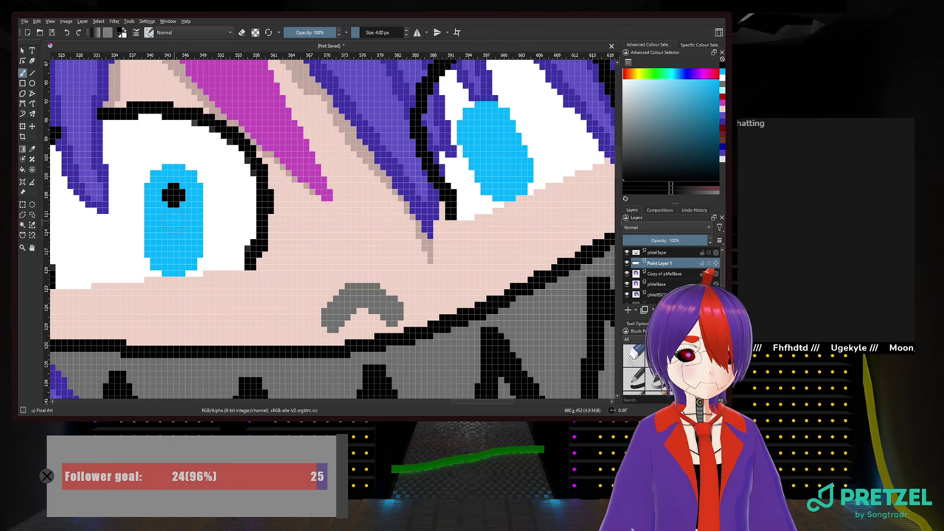
click(173, 221)
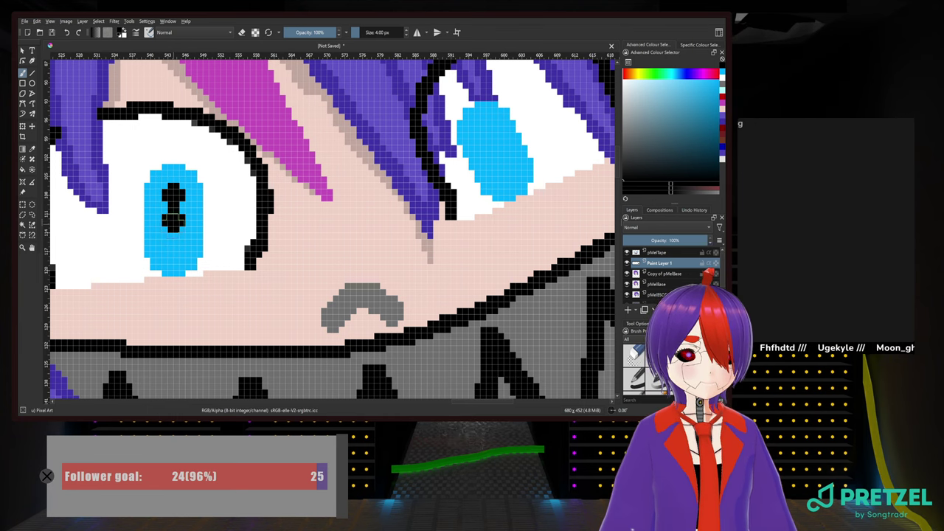
click(172, 245)
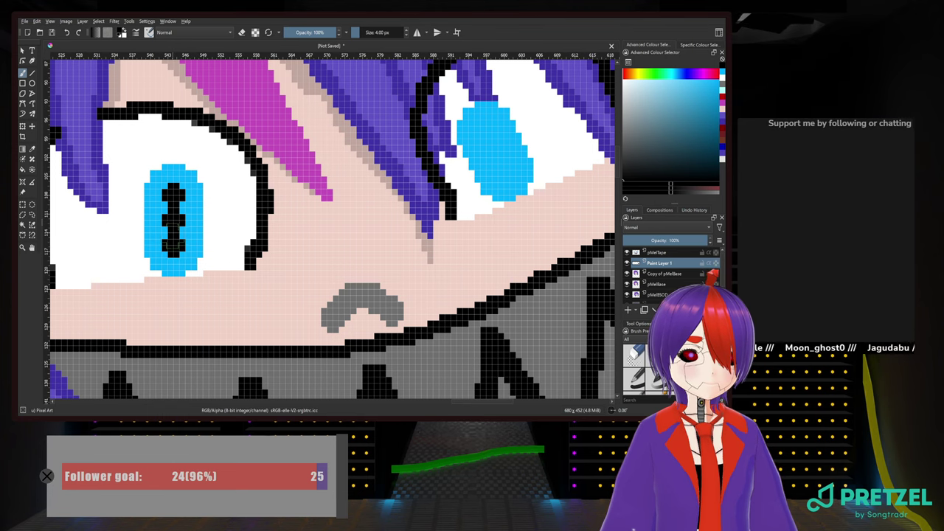
click(174, 232)
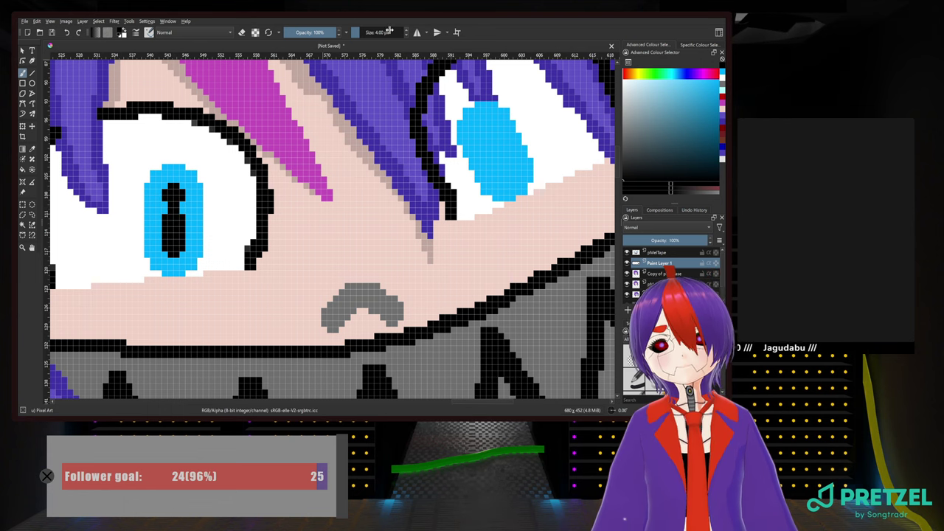
scroll(389, 30, up, 1)
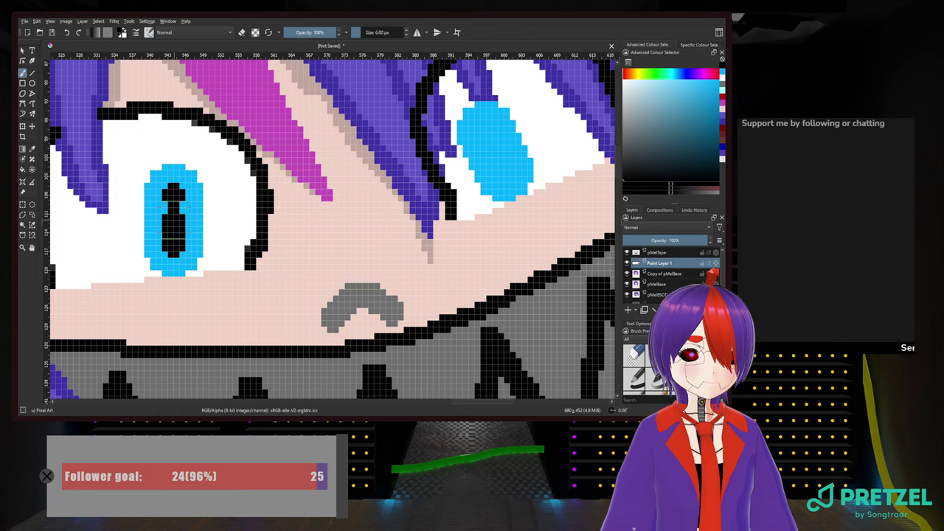
click(173, 220)
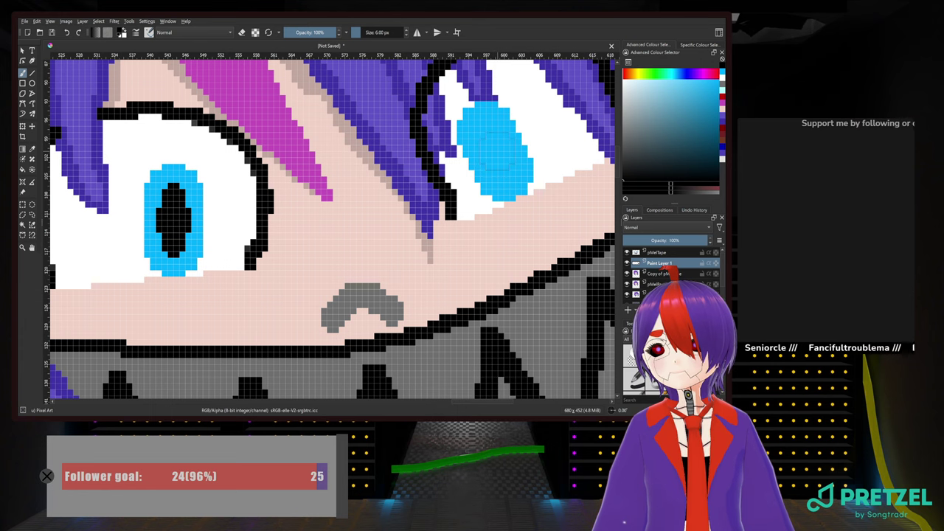
Try a slanted right-hand pupil made of a central 6 px black dab with 4 px additions at its upper-left and lower-right
click(499, 151)
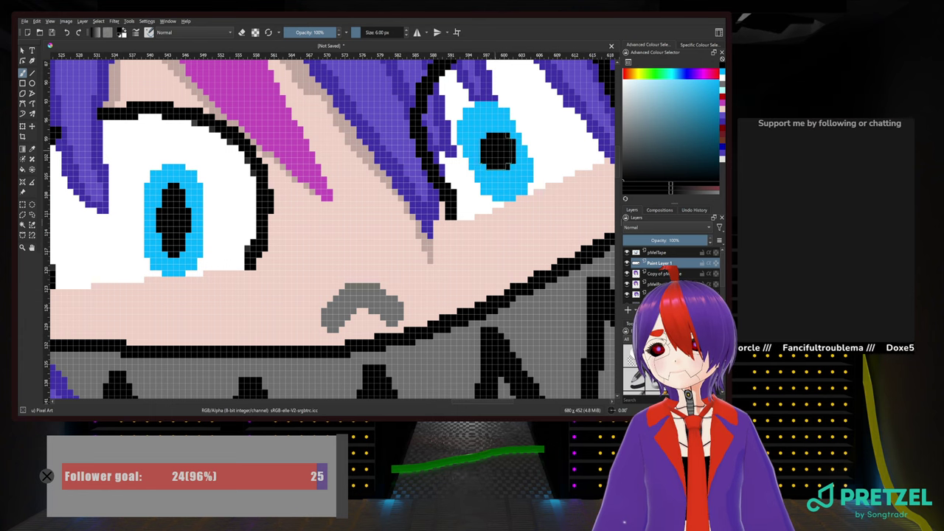
click(371, 34)
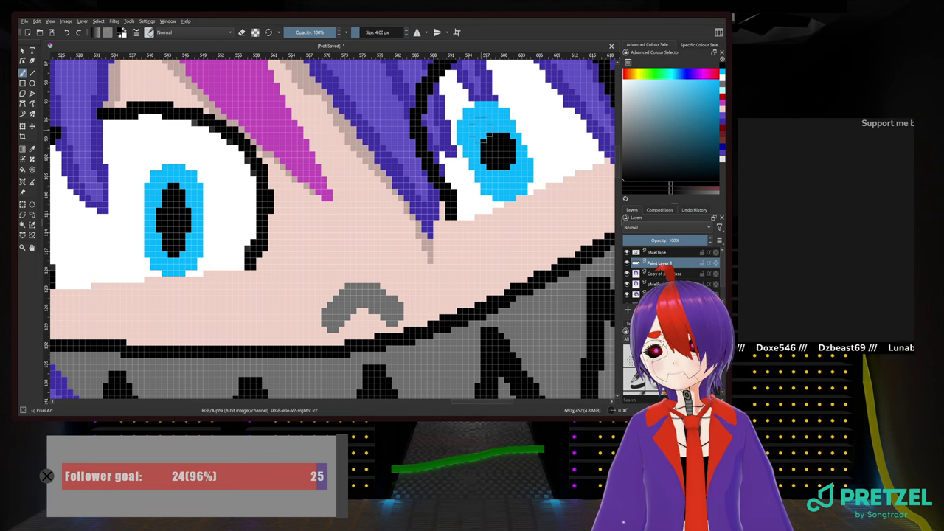
click(487, 132)
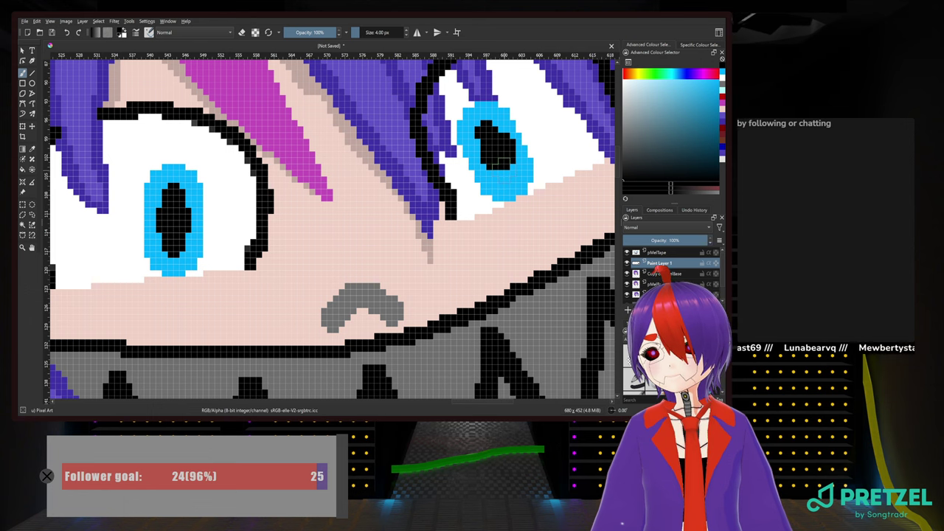
drag(500, 166, 504, 177)
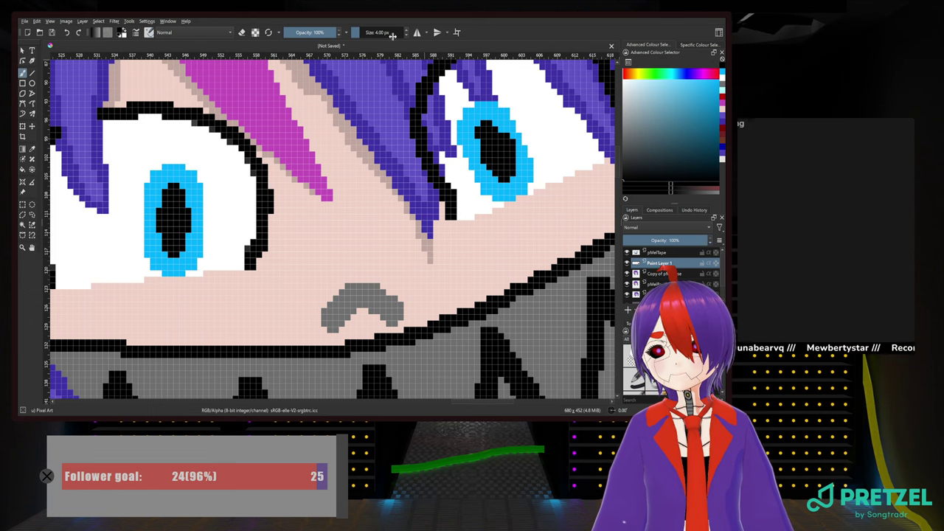
Set the brush size to 2 px and repaint the right-hand pupil as a slanted line of black dabs, thickened along its length
scroll(392, 36, down, 2)
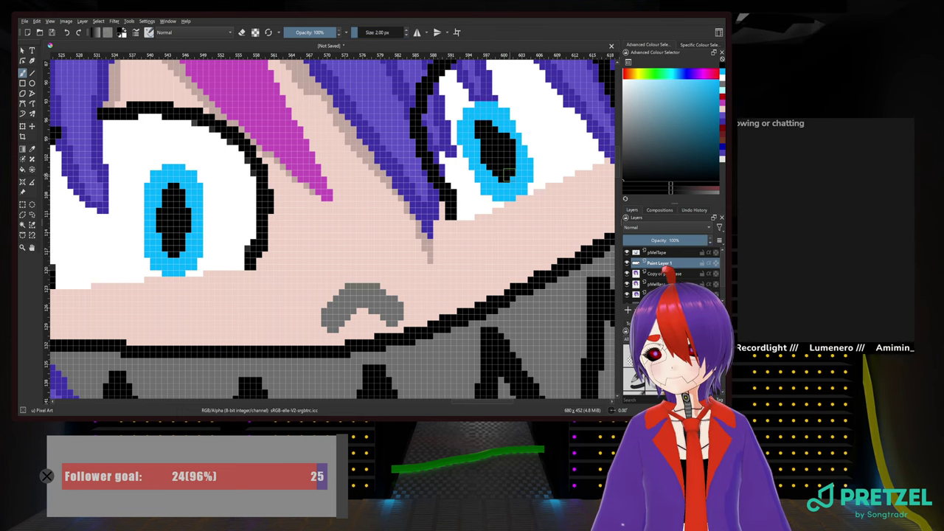
scroll(447, 144, down, 5)
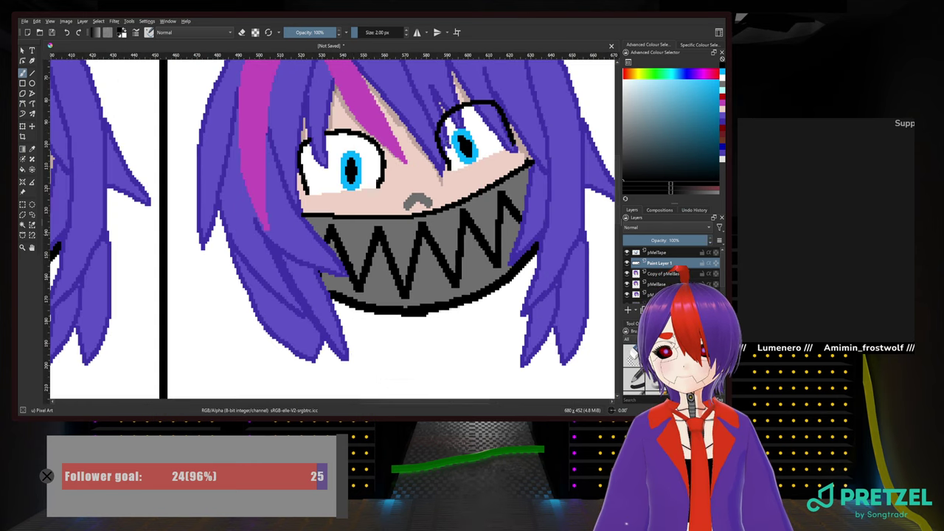
scroll(447, 145, up, 3)
scroll(461, 158, up, 2)
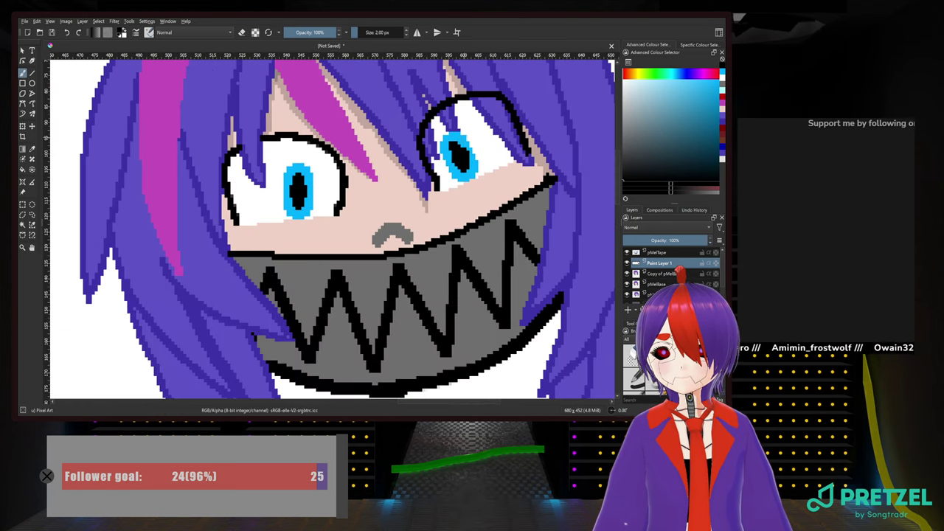
scroll(471, 142, up, 2)
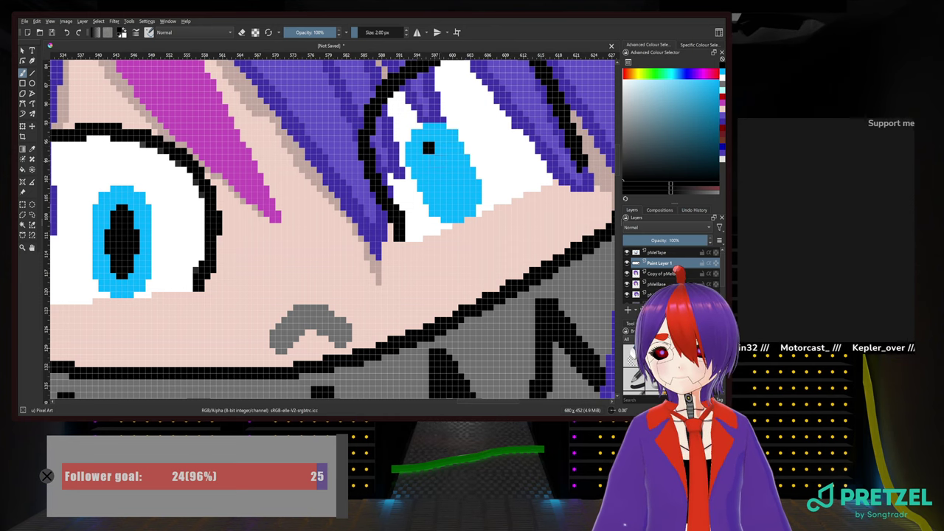
click(436, 160)
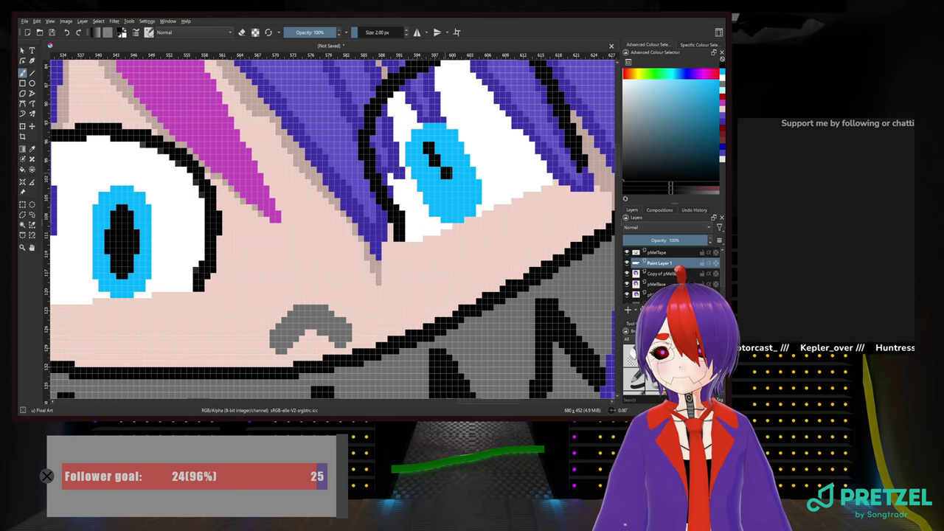
click(441, 174)
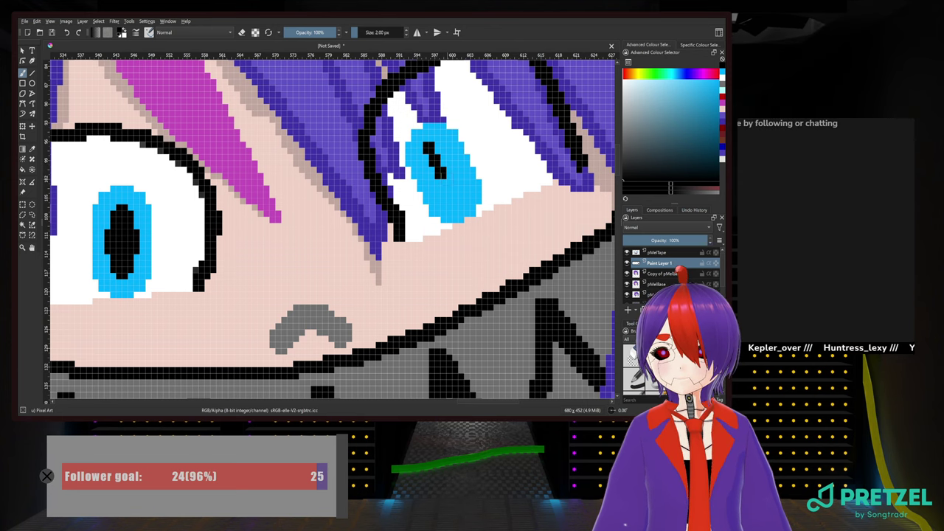
click(446, 179)
click(452, 185)
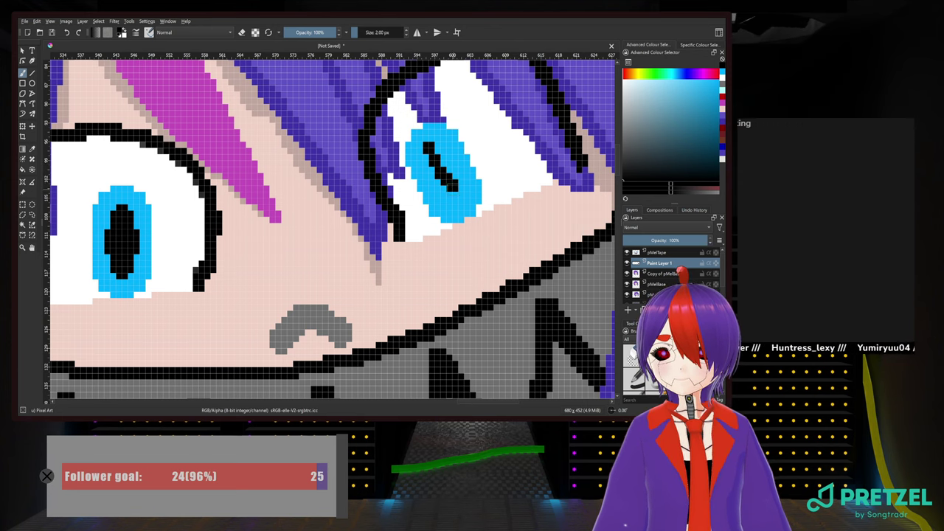
click(452, 192)
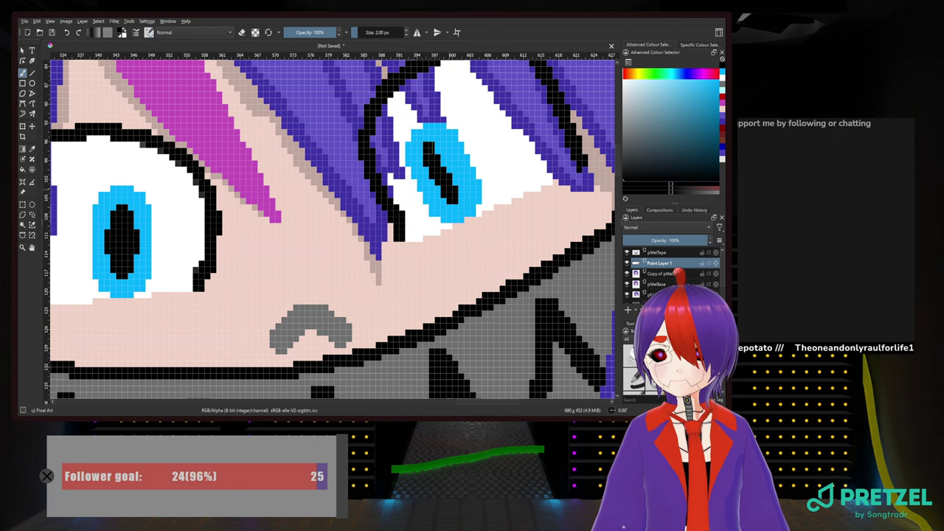
mouse_move(435, 151)
mouse_down()
mouse_move(457, 195)
mouse_move(431, 149)
mouse_up()
key(ctrl+z)
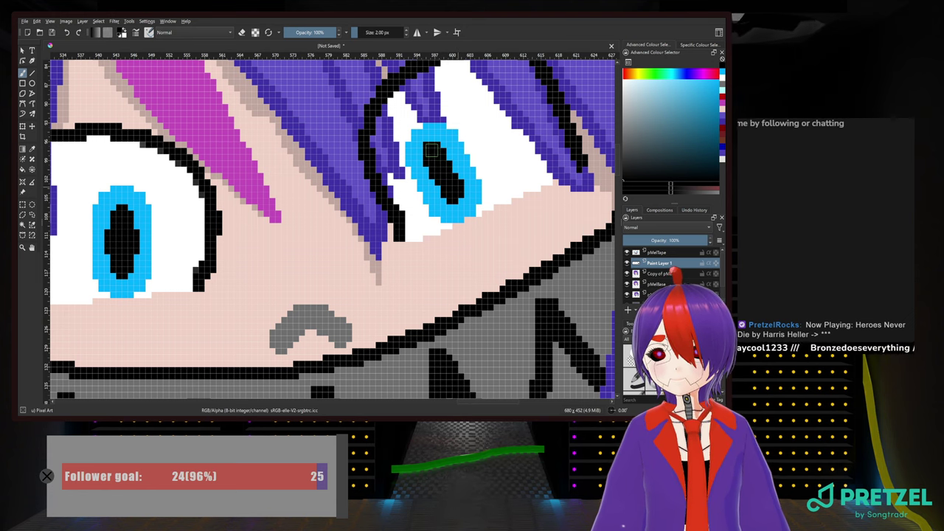
Examine the third head's finished pupils up close and compare the face with the other emotes across the sheet
scroll(436, 188, down, 5)
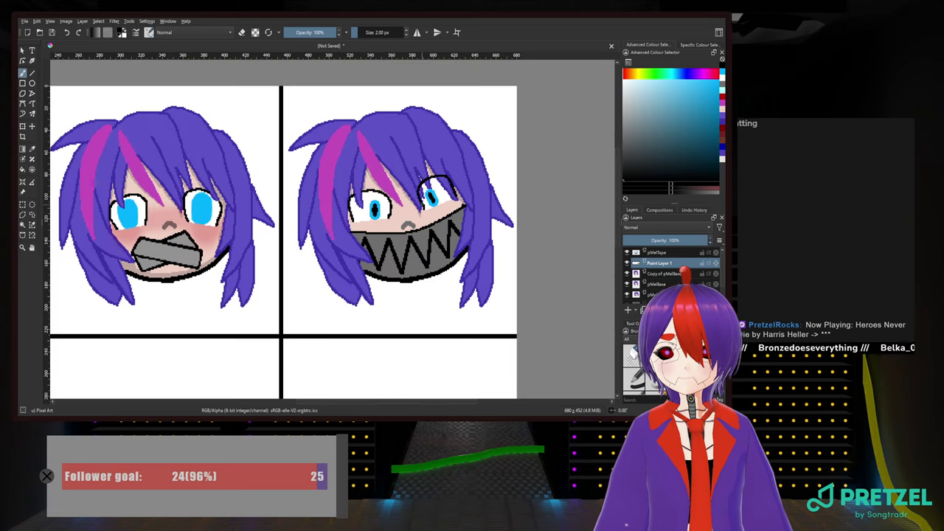
scroll(443, 151, down, 4)
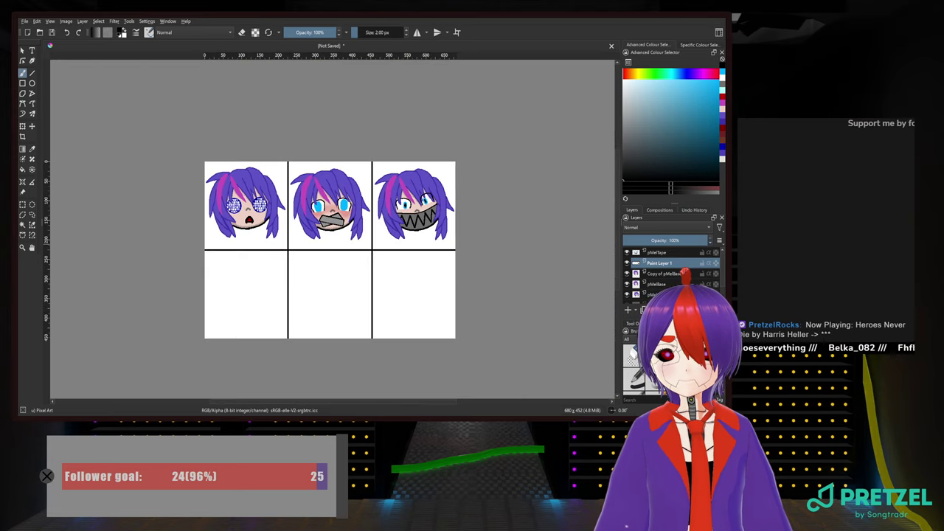
scroll(446, 195, up, 4)
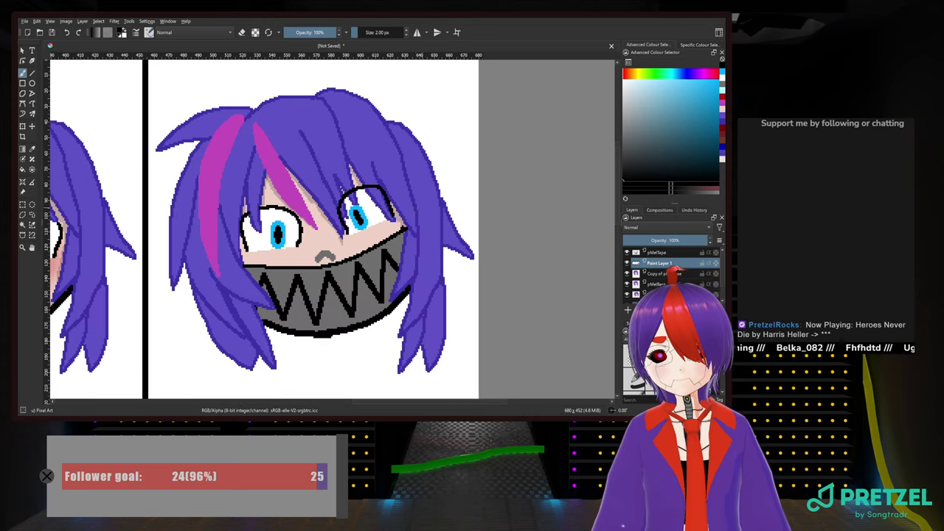
mouse_move(376, 201)
mouse_down()
mouse_move(391, 193)
mouse_move(386, 206)
mouse_up()
scroll(388, 206, down, 1)
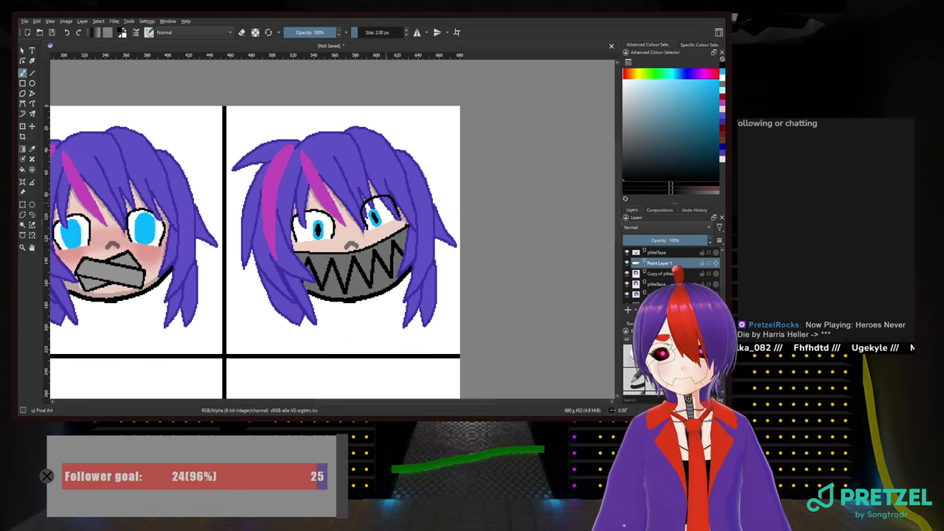
scroll(385, 201, up, 1)
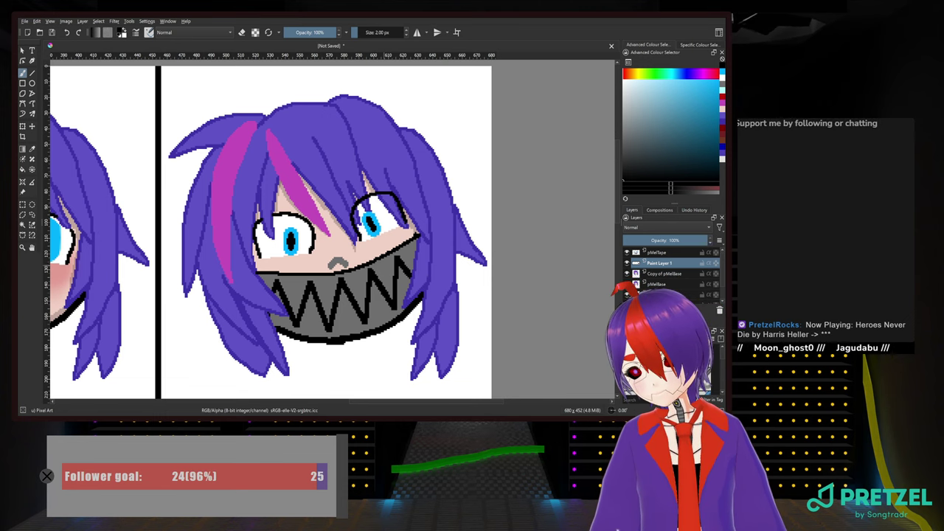
scroll(413, 258, down, 2)
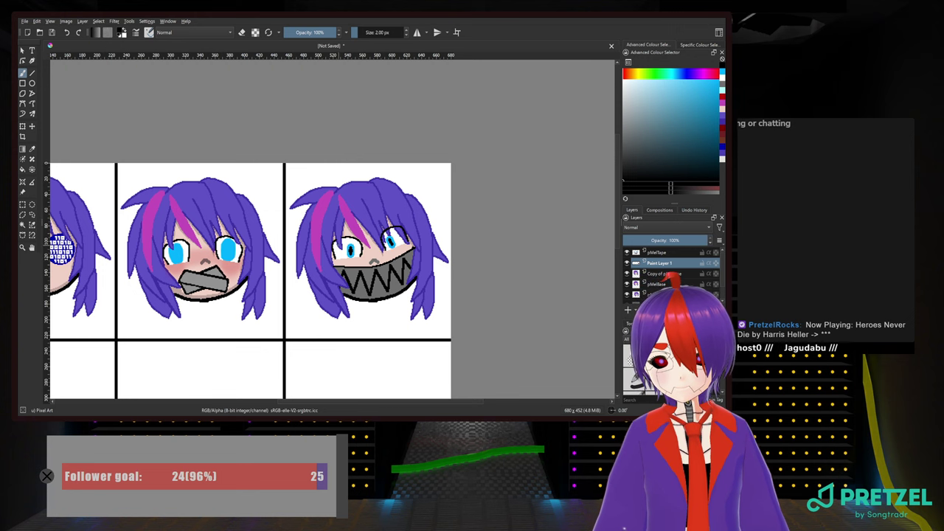
scroll(368, 251, down, 2)
scroll(368, 295, up, 2)
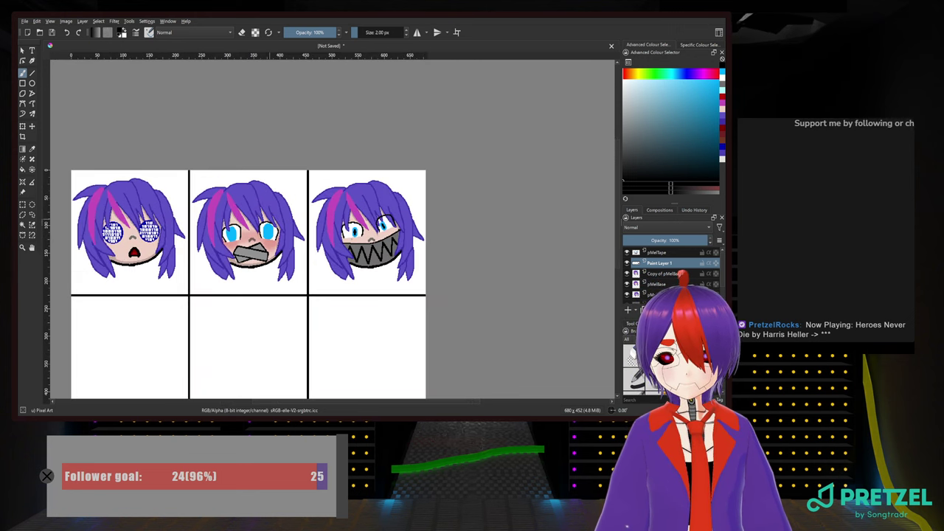
Rename Paint Layer 1, which holds the third head's face details, as pMelBeartrap
scroll(389, 243, up, 8)
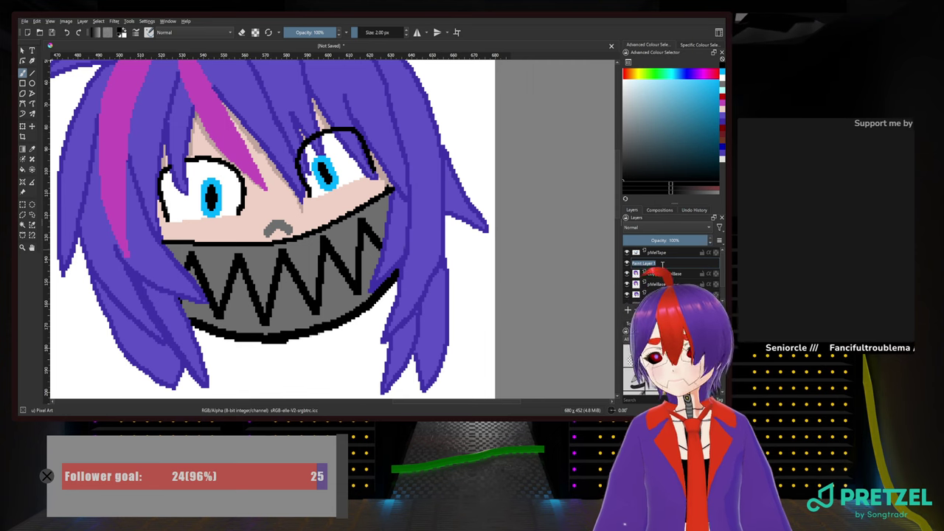
text(M)
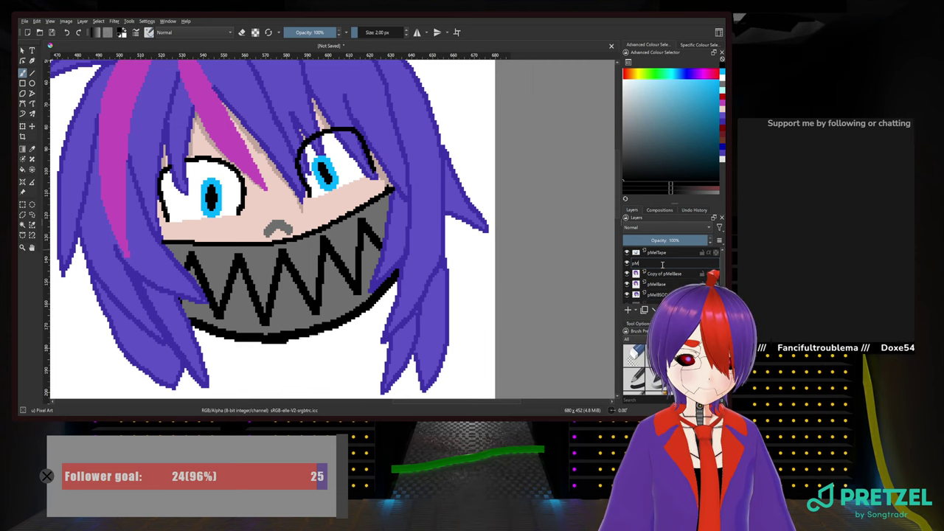
text(elt)
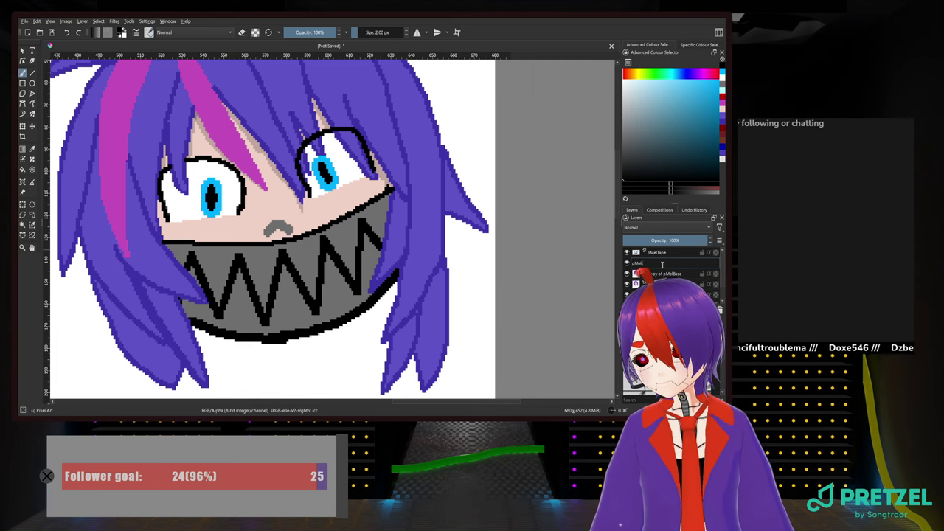
key(BackSpace)
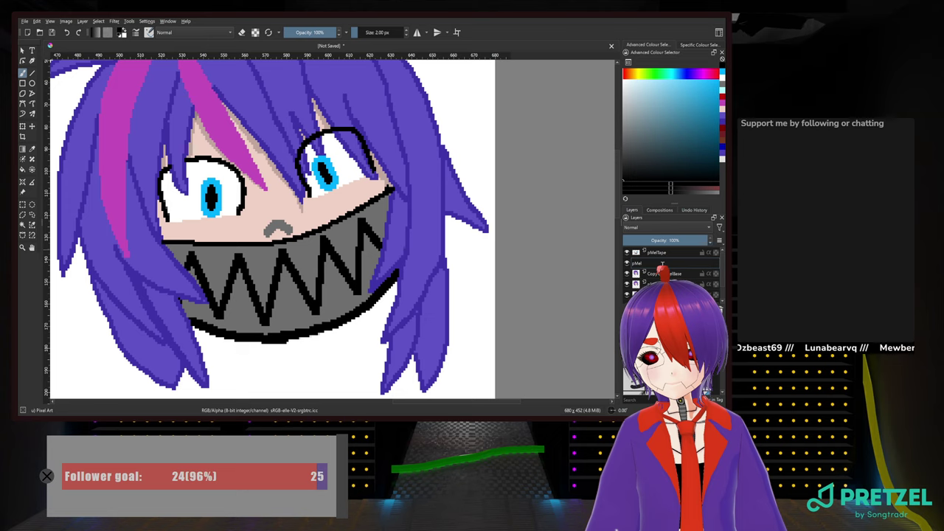
text(Beartrap)
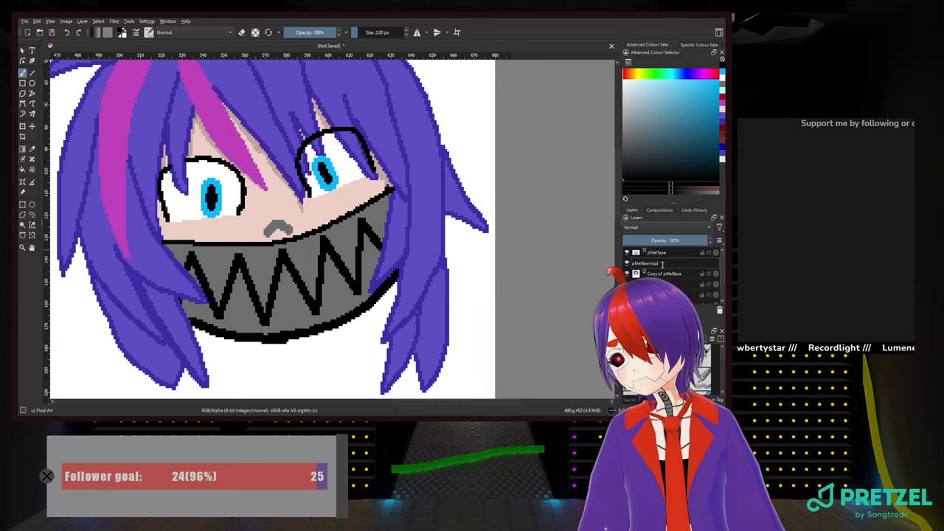
key(Return)
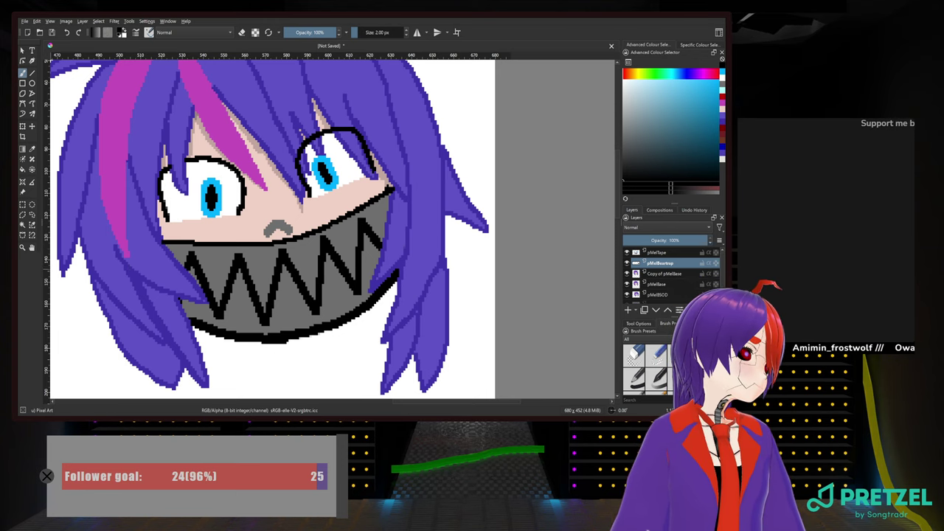
scroll(426, 284, down, 6)
scroll(354, 248, up, 2)
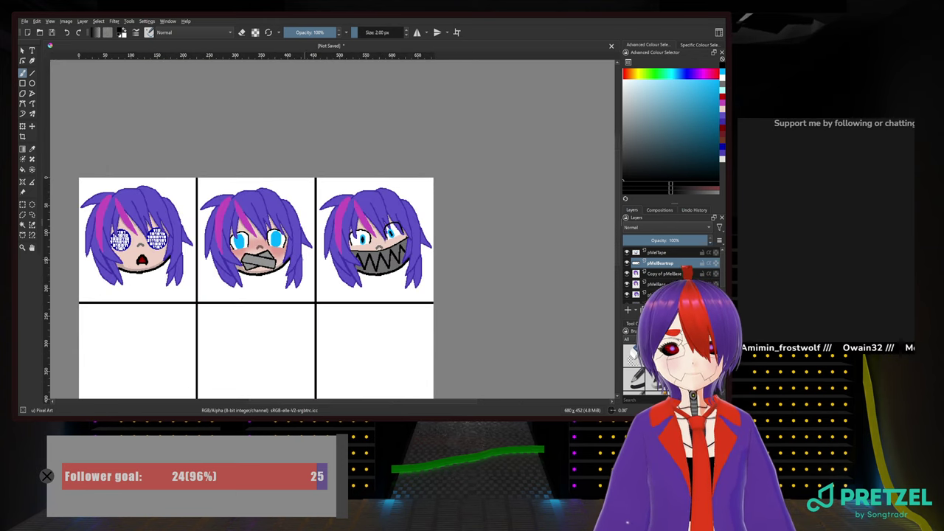
Choose a red colour and the Airbrush Soft brush at 10% opacity, with the size set to 20.24 px
drag(298, 258, 386, 209)
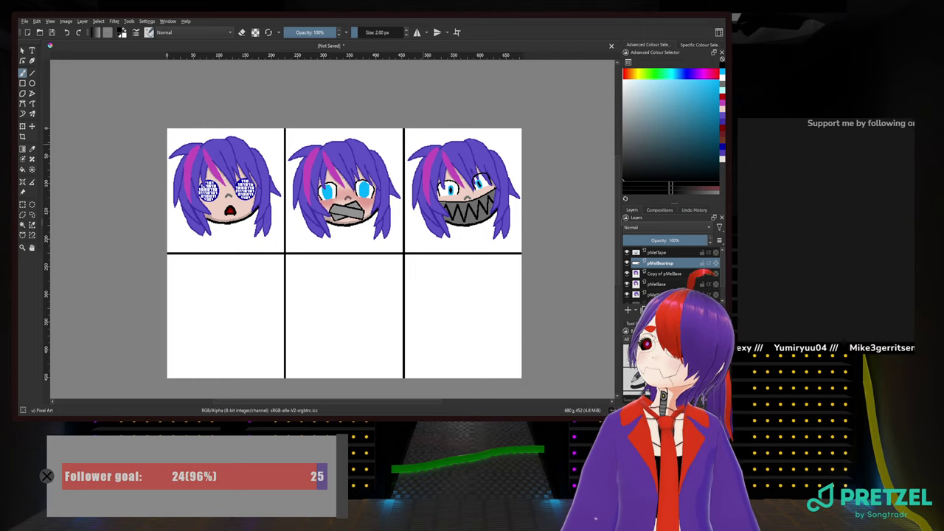
scroll(461, 115, up, 3)
scroll(372, 247, up, 3)
drag(354, 251, 164, 84)
scroll(142, 87, down, 3)
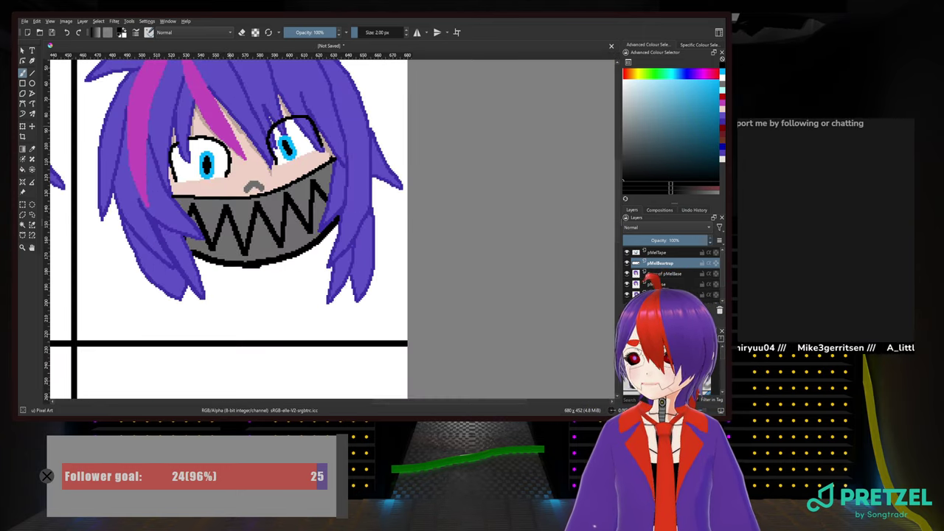
scroll(226, 128, up, 2)
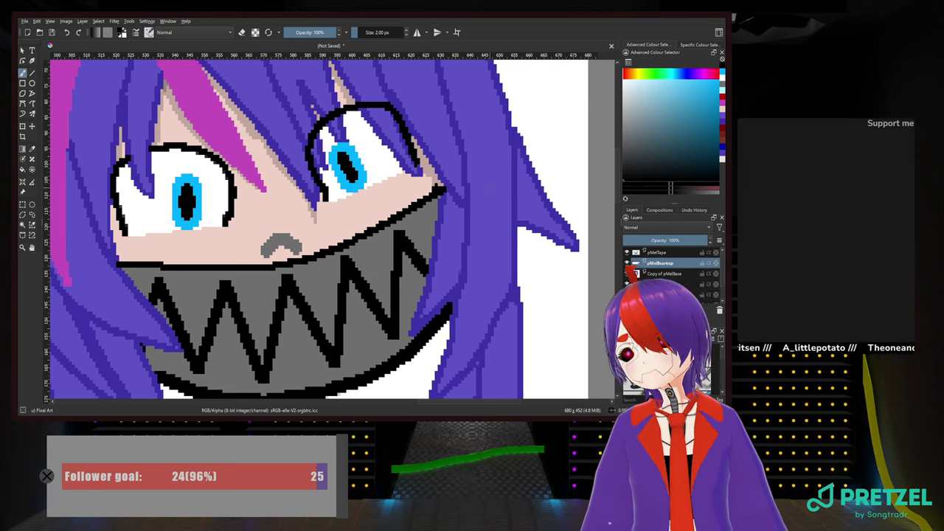
right_click(456, 188)
click(485, 171)
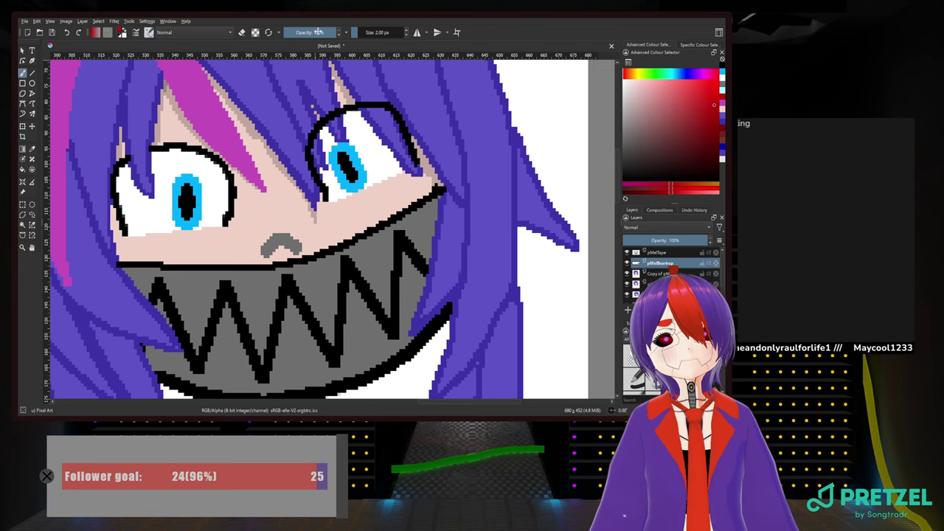
right_click(320, 155)
click(355, 142)
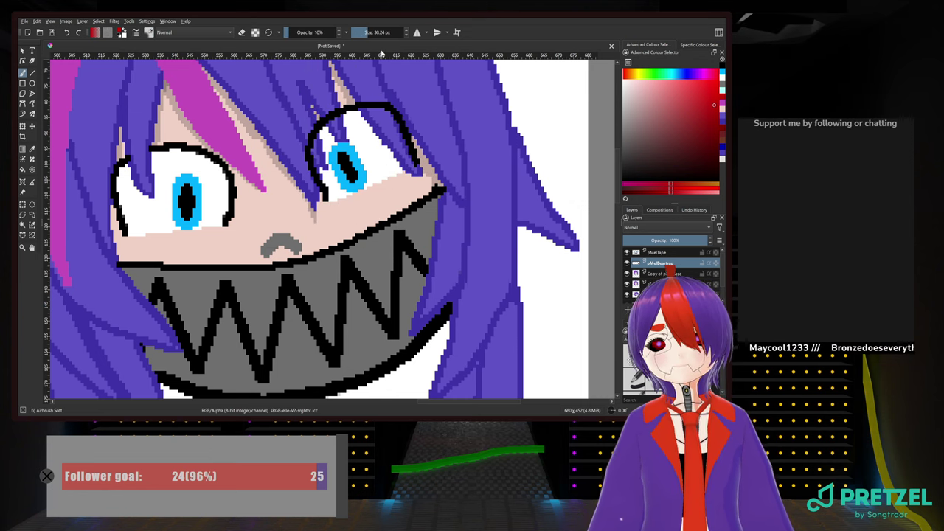
drag(386, 29, 384, 32)
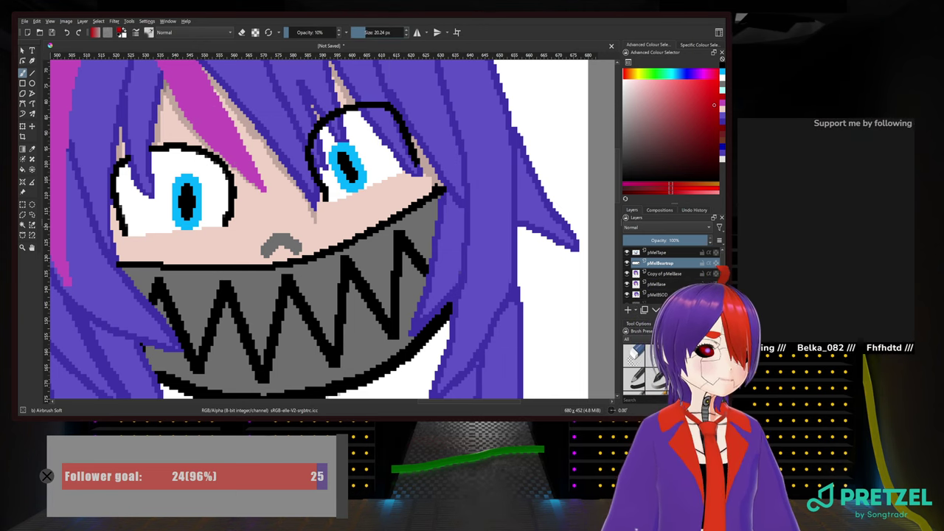
Select the third face's skin area above the jagged metal mouth and airbrush red blush onto both cheeks
click(22, 224)
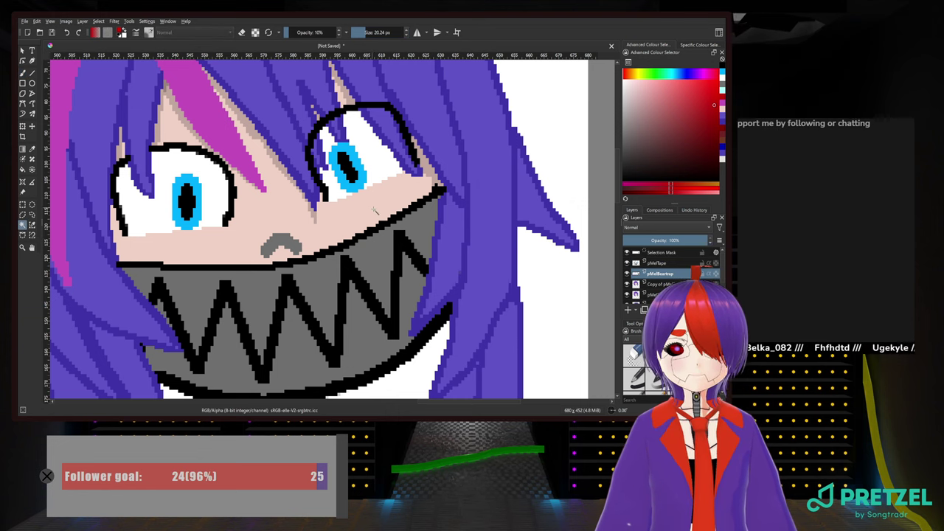
click(374, 210)
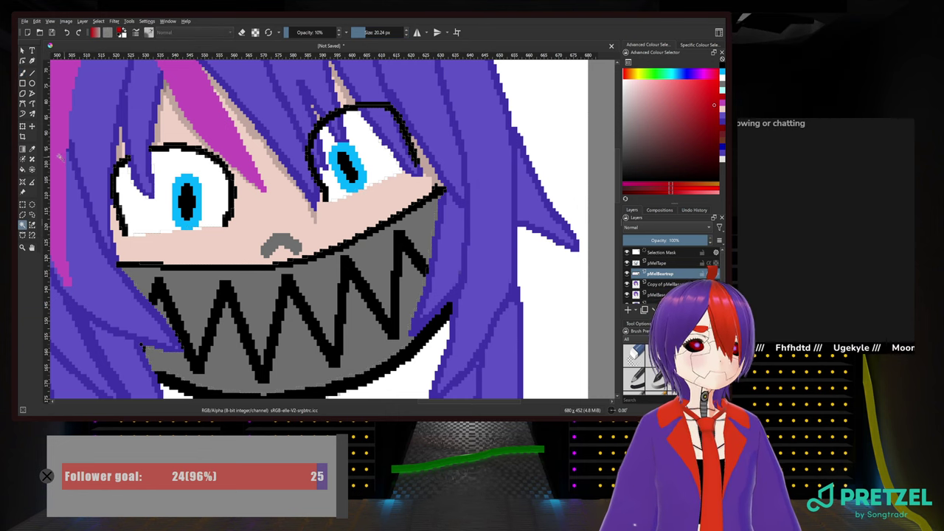
click(22, 73)
mouse_move(401, 193)
mouse_down()
mouse_move(326, 225)
mouse_move(402, 194)
mouse_up()
mouse_move(203, 232)
mouse_down()
mouse_move(125, 241)
mouse_move(217, 241)
mouse_move(156, 242)
mouse_move(215, 241)
mouse_move(163, 245)
mouse_move(206, 247)
mouse_move(163, 249)
mouse_up()
mouse_move(386, 193)
mouse_down()
mouse_move(383, 203)
mouse_move(413, 190)
mouse_move(350, 214)
mouse_up()
scroll(466, 271, down, 3)
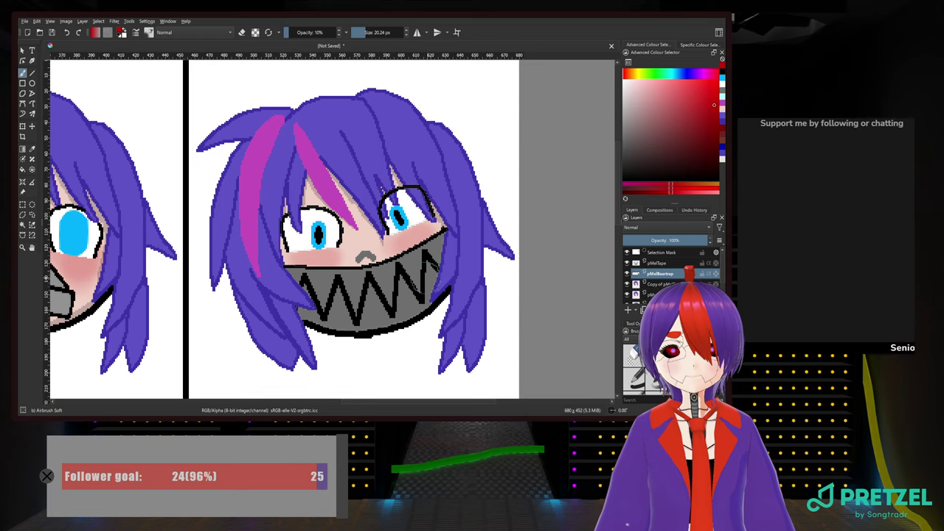
Reduce the airbrush size to 10.24 px and extend the third face's blush across the nose area
scroll(424, 278, up, 3)
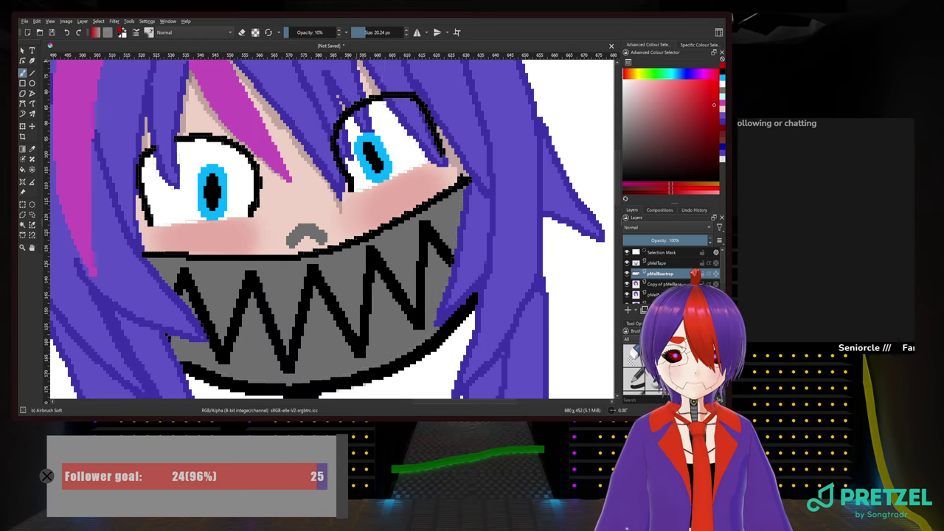
scroll(389, 33, down, 6)
scroll(388, 33, down, 2)
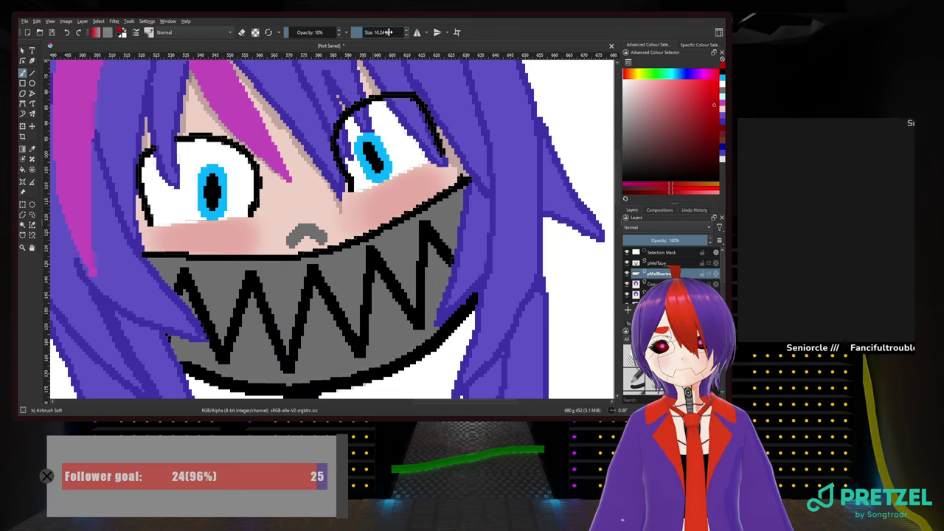
mouse_move(283, 211)
mouse_down()
mouse_move(306, 200)
mouse_move(324, 210)
mouse_move(291, 213)
mouse_move(278, 229)
mouse_move(309, 207)
mouse_move(333, 219)
mouse_move(281, 220)
mouse_move(255, 233)
mouse_up()
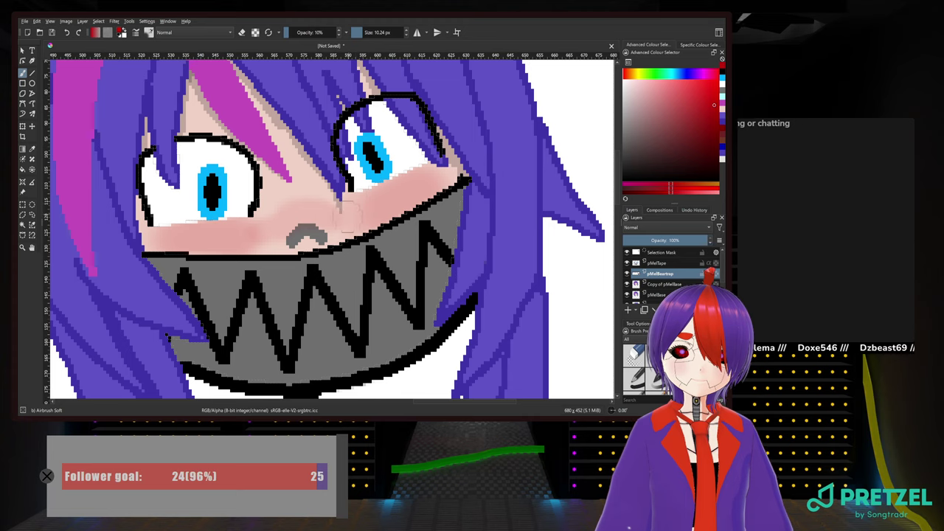
scroll(348, 214, down, 3)
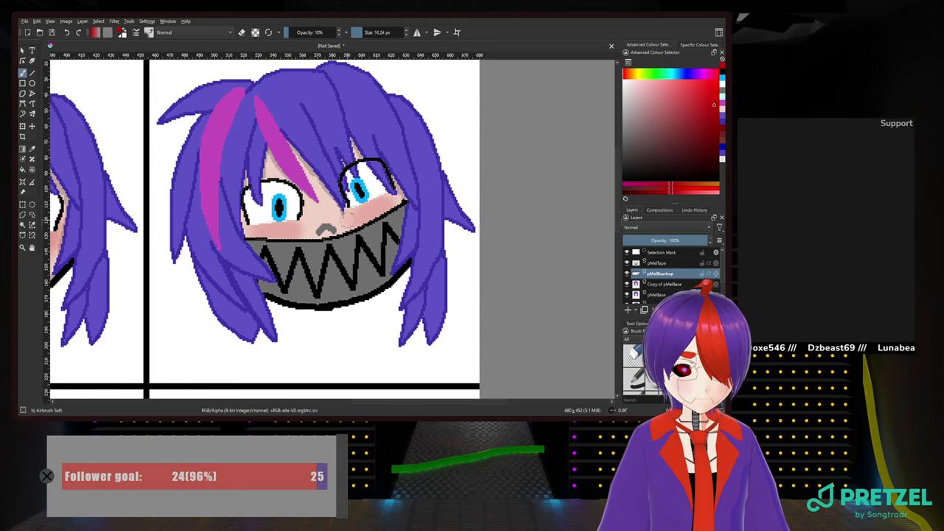
scroll(326, 222, up, 6)
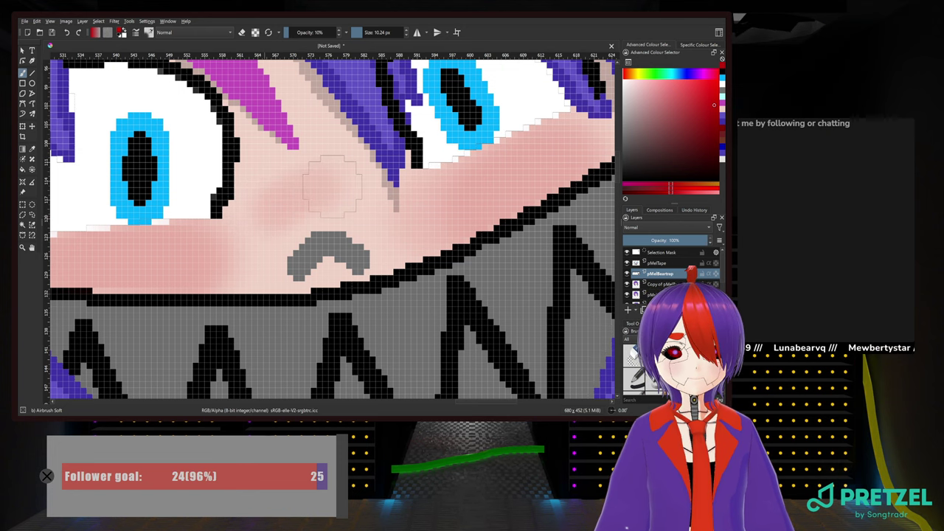
scroll(361, 186, down, 8)
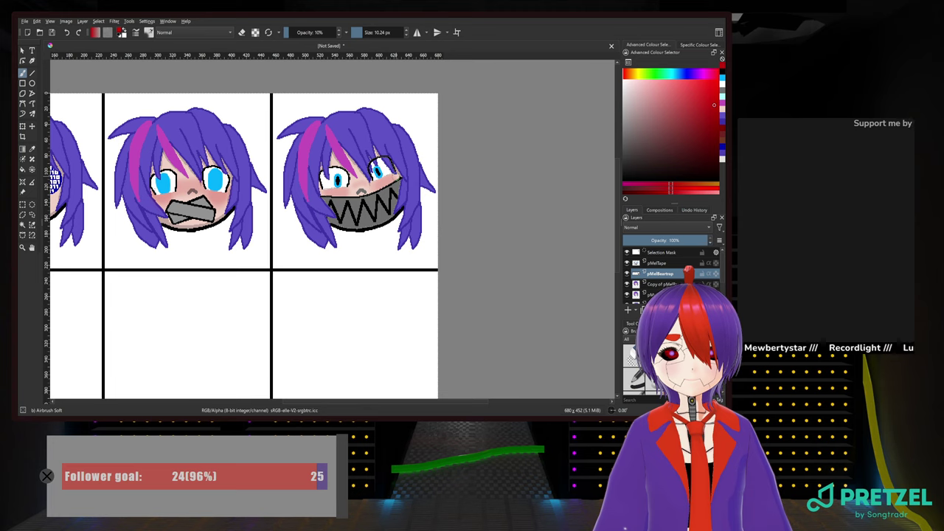
scroll(433, 113, down, 4)
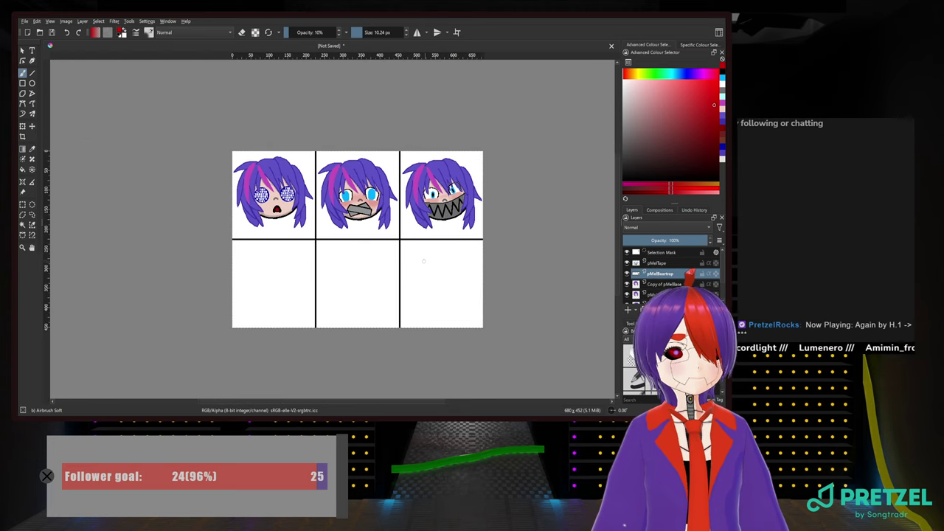
scroll(435, 264, up, 3)
scroll(424, 253, down, 2)
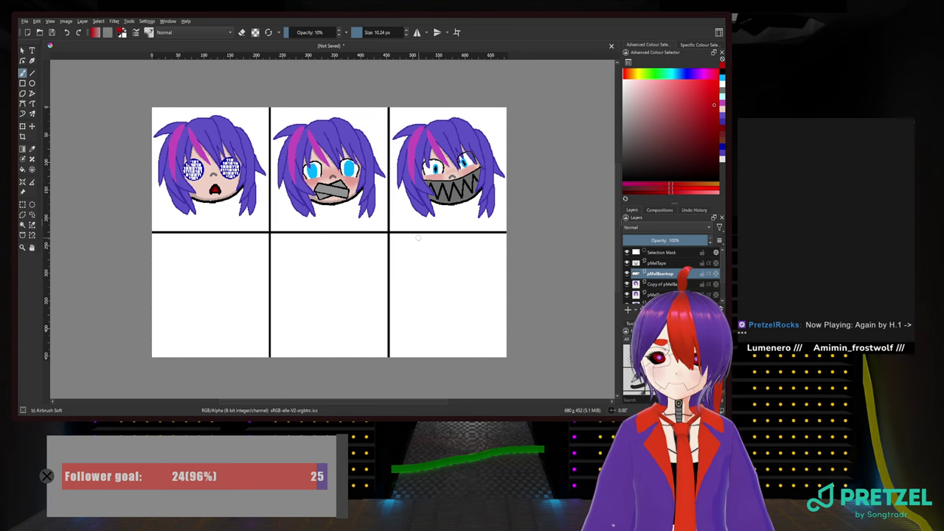
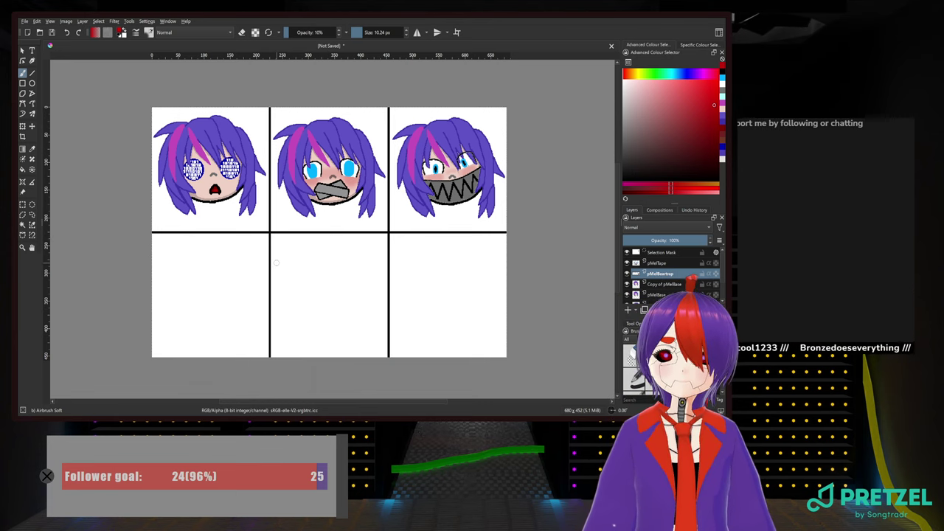
mouse_move(225, 290)
mouse_down()
mouse_move(295, 253)
mouse_move(249, 261)
mouse_up()
scroll(276, 246, up, 1)
scroll(276, 246, down, 1)
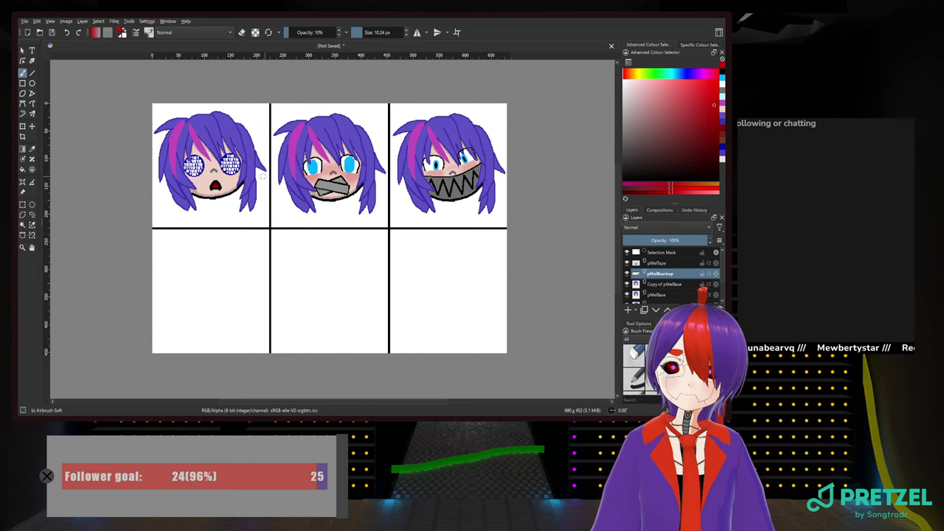
scroll(243, 332, up, 4)
drag(243, 331, 260, 272)
scroll(443, 325, down, 1)
scroll(442, 324, down, 2)
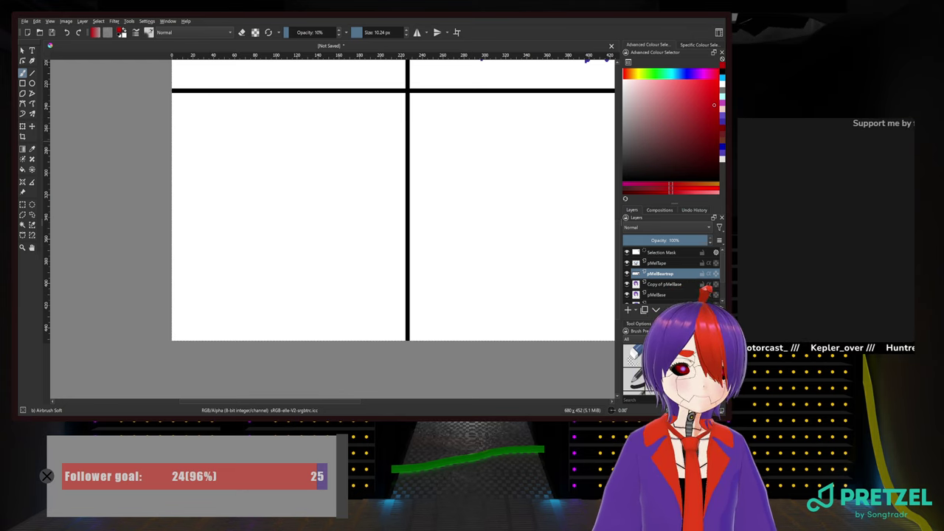
scroll(196, 164, down, 4)
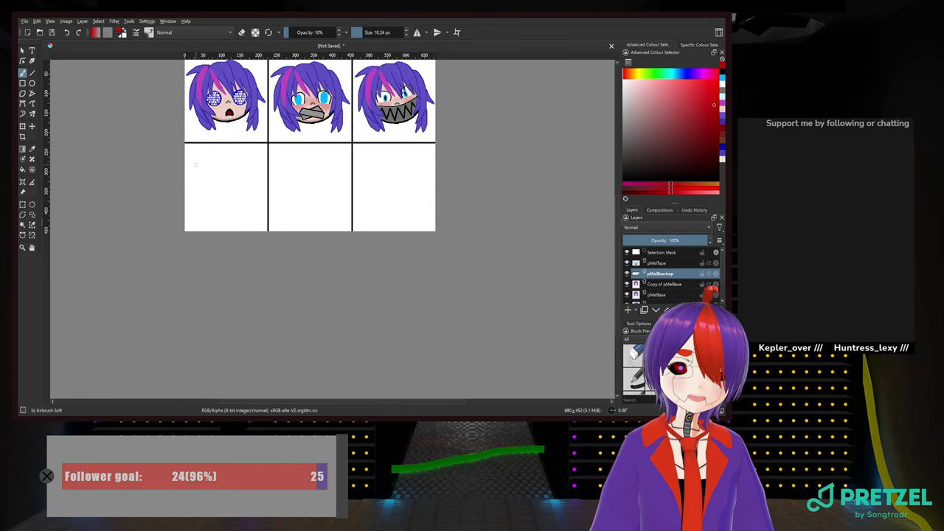
drag(251, 133, 222, 188)
scroll(223, 187, up, 2)
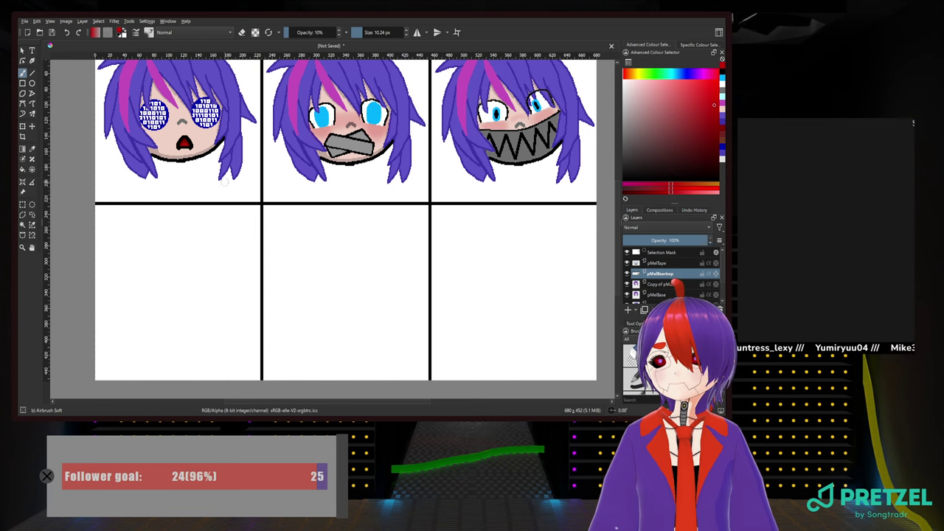
Clear the active selection with the rectangular selection tool and return to the freehand brush
click(23, 204)
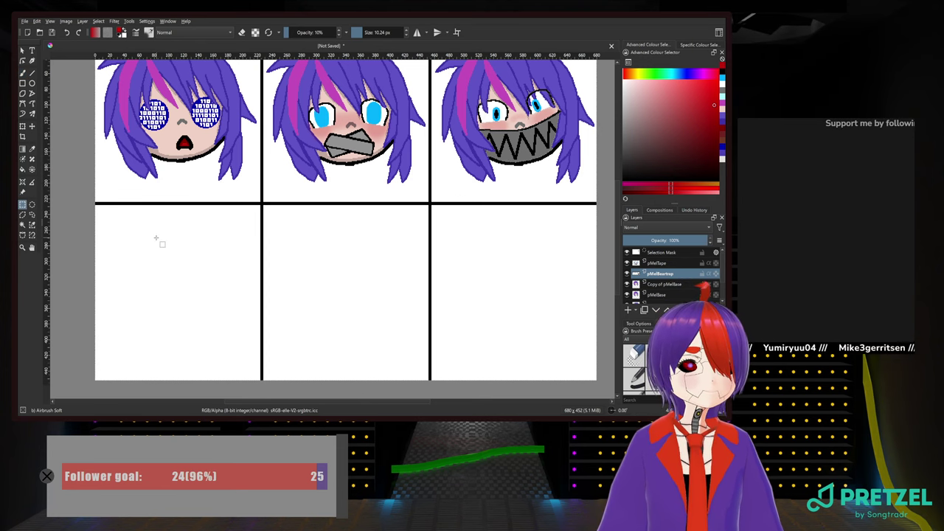
click(156, 240)
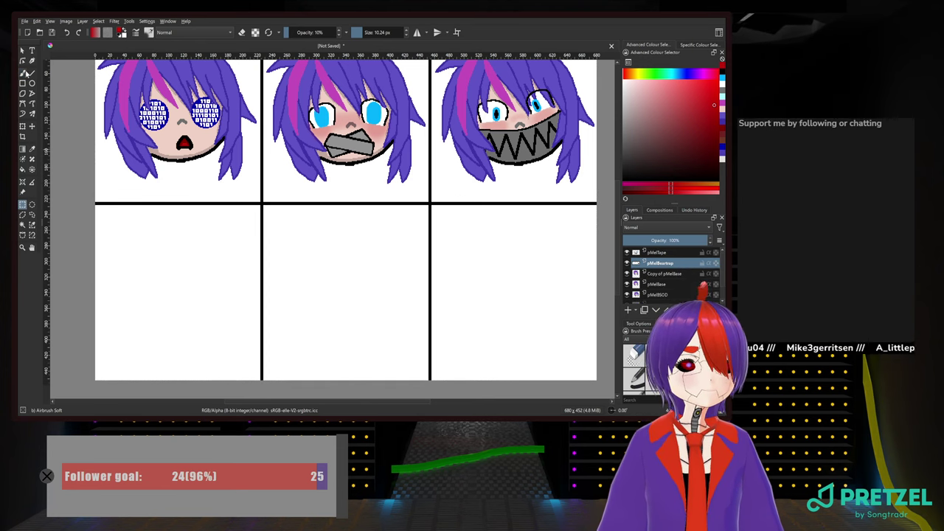
click(22, 73)
scroll(139, 219, up, 1)
drag(152, 190, 274, 250)
scroll(274, 250, down, 1)
drag(403, 270, 388, 141)
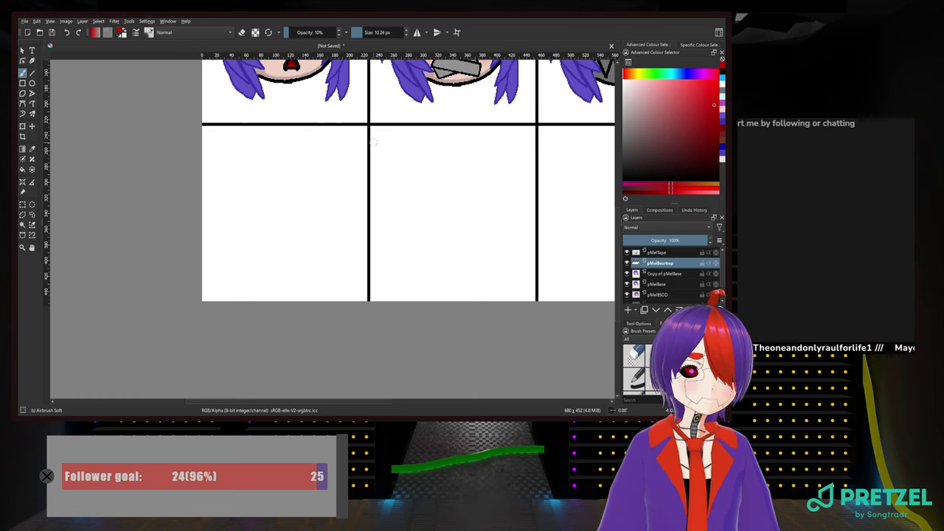
drag(332, 170, 238, 232)
drag(337, 174, 327, 126)
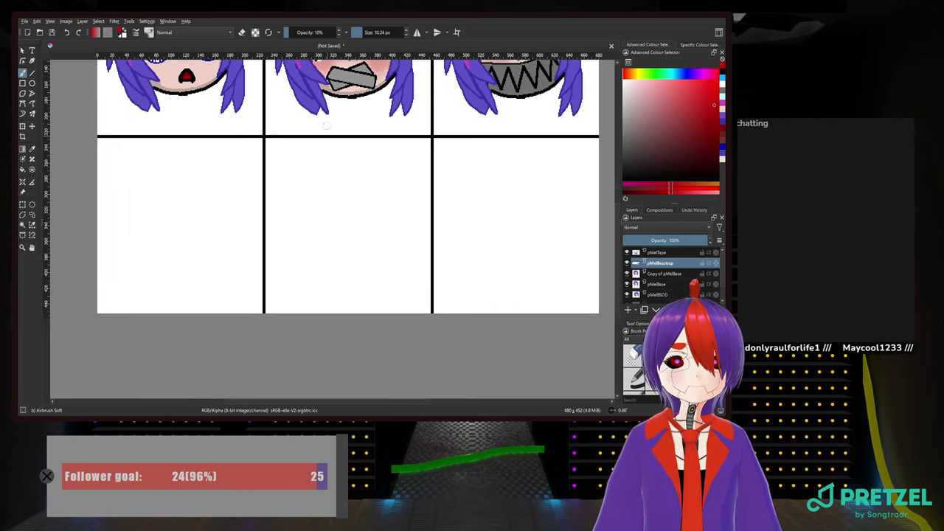
drag(343, 250, 328, 204)
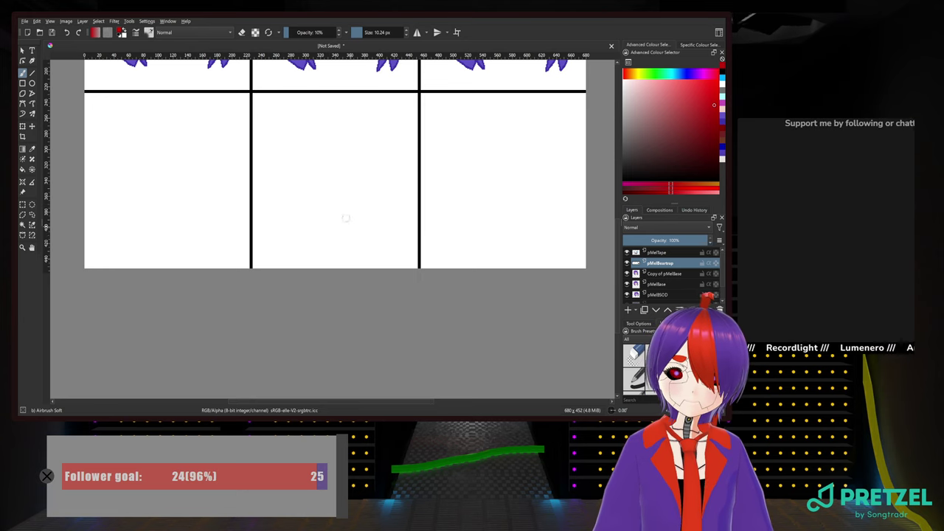
Try airbrush test strokes at 10% opacity in the empty lower middle panel and undo them
mouse_move(323, 182)
mouse_down()
mouse_move(361, 170)
mouse_move(352, 194)
mouse_move(359, 168)
mouse_move(349, 137)
mouse_move(336, 181)
mouse_move(345, 192)
mouse_move(357, 181)
mouse_move(359, 159)
mouse_move(345, 136)
mouse_move(347, 206)
mouse_move(365, 179)
mouse_move(353, 143)
mouse_move(339, 138)
mouse_move(319, 160)
mouse_move(308, 213)
mouse_move(318, 220)
mouse_move(320, 111)
mouse_move(293, 139)
mouse_move(301, 189)
mouse_move(314, 190)
mouse_move(328, 149)
mouse_move(356, 202)
mouse_move(379, 125)
mouse_move(374, 220)
mouse_move(368, 138)
mouse_move(358, 170)
mouse_move(331, 191)
mouse_move(323, 150)
mouse_move(314, 212)
mouse_move(306, 132)
mouse_move(300, 208)
mouse_move(307, 156)
mouse_move(332, 233)
mouse_move(354, 132)
mouse_move(376, 185)
mouse_move(368, 129)
mouse_move(357, 187)
mouse_move(337, 137)
mouse_move(338, 153)
mouse_move(349, 150)
mouse_move(335, 146)
mouse_move(331, 164)
mouse_move(319, 164)
mouse_move(322, 140)
mouse_move(331, 161)
mouse_move(322, 154)
mouse_move(313, 185)
mouse_move(344, 156)
mouse_move(339, 183)
mouse_move(330, 181)
mouse_move(340, 196)
mouse_move(335, 153)
mouse_move(336, 219)
mouse_move(344, 212)
mouse_move(331, 117)
mouse_move(329, 191)
mouse_move(338, 193)
mouse_move(328, 124)
mouse_move(336, 219)
mouse_up()
key(ctrl+z)
key(ctrl+z)
key(ctrl+z)
key(ctrl+z)
key(ctrl+z)
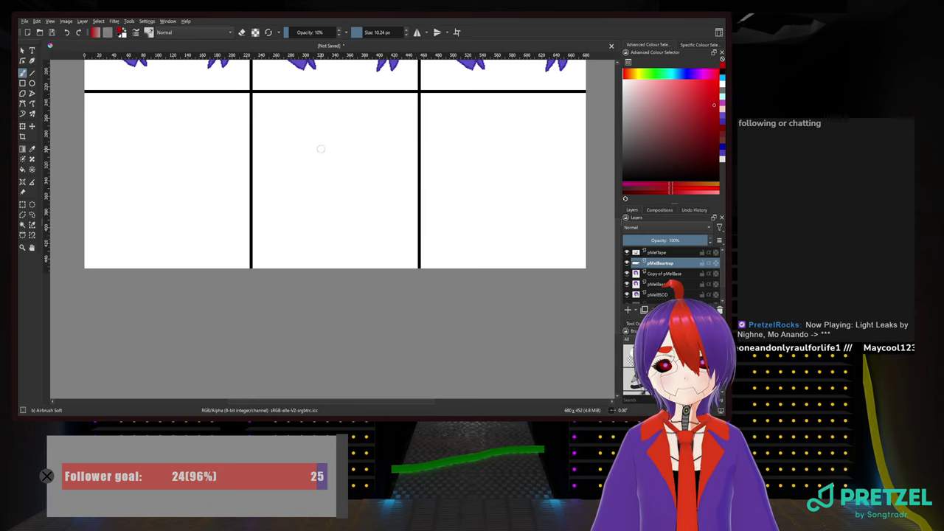
Set the brush opacity to 25%, airbrush overlapping red test patches in the lower middle panel, and undo them
scroll(308, 31, up, 3)
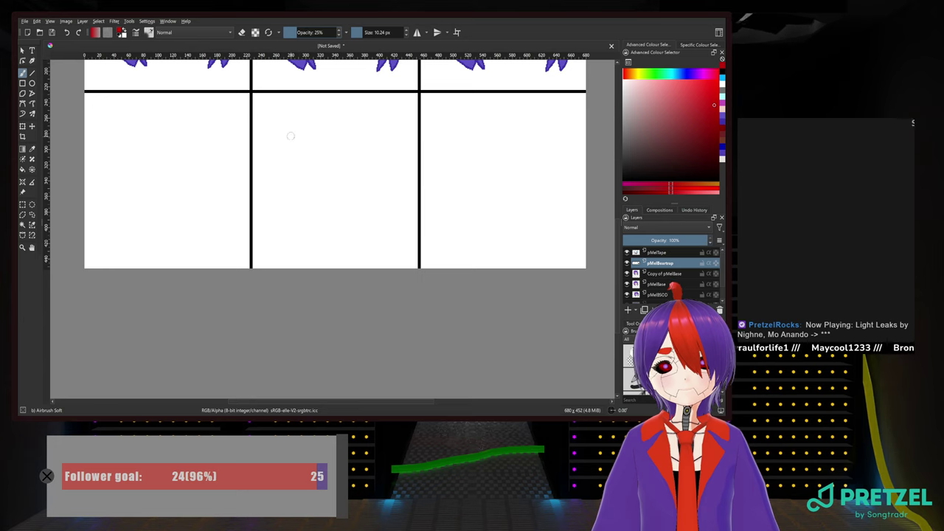
mouse_move(312, 135)
mouse_down()
mouse_move(331, 162)
mouse_move(323, 191)
mouse_move(315, 136)
mouse_move(325, 192)
mouse_move(317, 148)
mouse_move(330, 177)
mouse_move(315, 178)
mouse_move(330, 165)
mouse_move(326, 175)
mouse_move(317, 165)
mouse_move(333, 168)
mouse_up()
drag(323, 174, 328, 157)
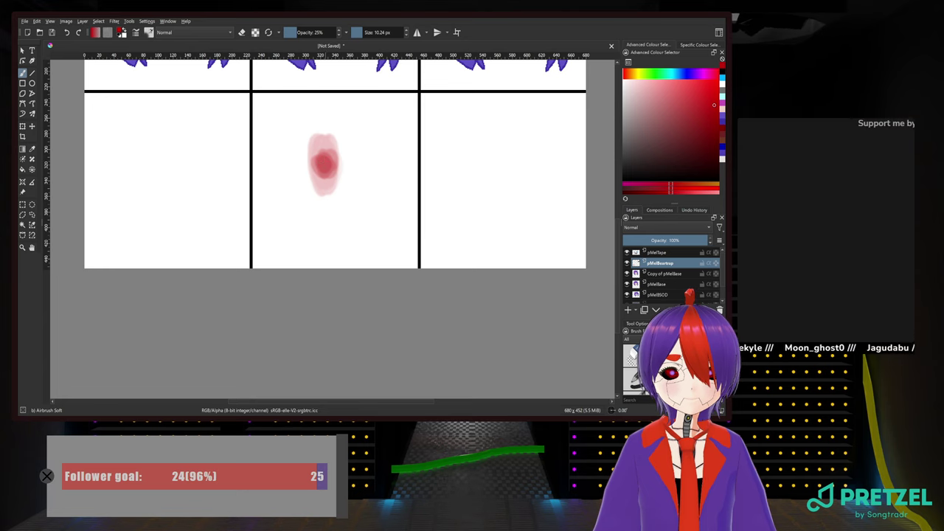
key(ctrl+z)
key(ctrl+z)
key(ctrl+z)
key(ctrl+z)
key(ctrl+z)
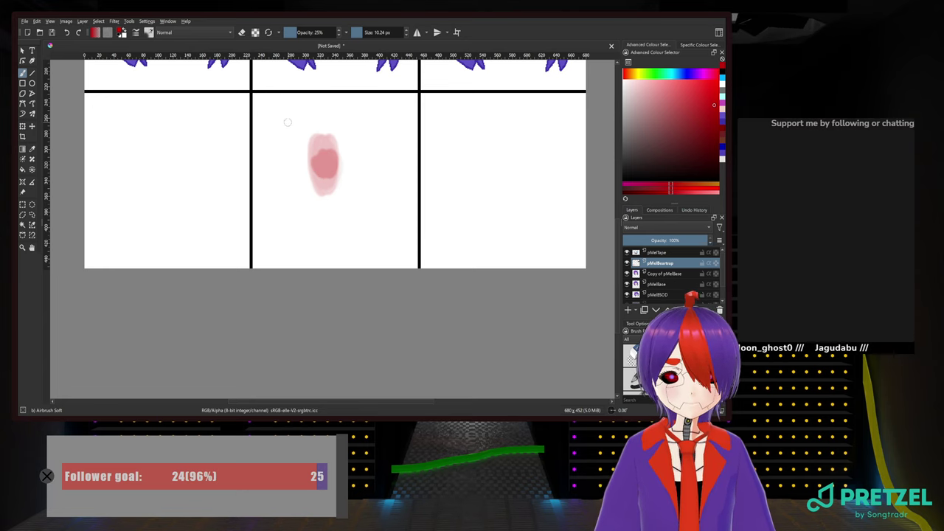
Try a small slanted red patch near the lower middle panel's upper-left corner and undo its strokes
mouse_move(281, 108)
mouse_down()
mouse_move(292, 140)
mouse_move(279, 110)
mouse_move(278, 109)
mouse_up()
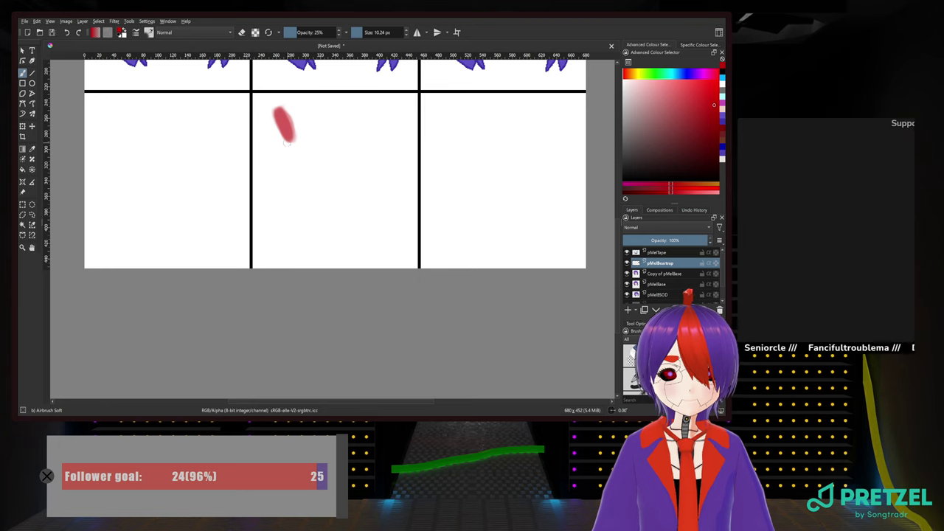
key(ctrl+z)
key(ctrl+z)
key(ctrl+z)
key(ctrl+z)
key(ctrl+z)
key(ctrl+z)
key(ctrl+z)
key(ctrl+z)
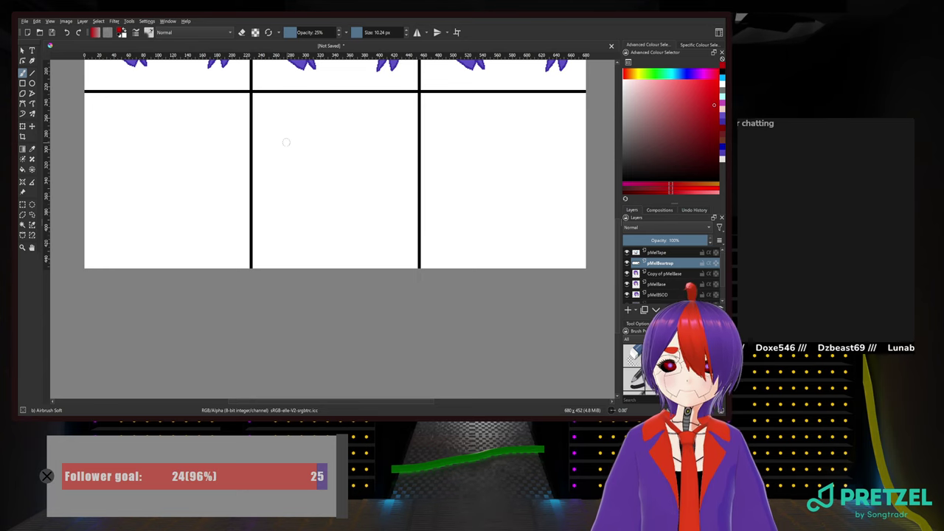
Set the brush opacity to 50% and airbrush a small dense red patch in the lower middle panel
click(305, 32)
click(310, 32)
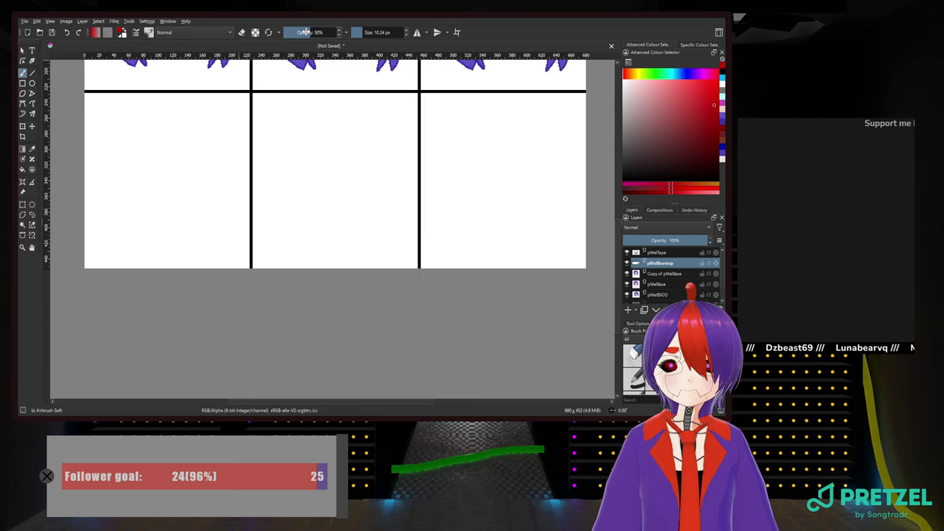
mouse_move(308, 132)
mouse_down()
mouse_move(315, 153)
mouse_move(319, 137)
mouse_move(317, 156)
mouse_move(308, 144)
mouse_move(316, 152)
mouse_move(308, 140)
mouse_move(317, 137)
mouse_move(321, 157)
mouse_move(314, 136)
mouse_up()
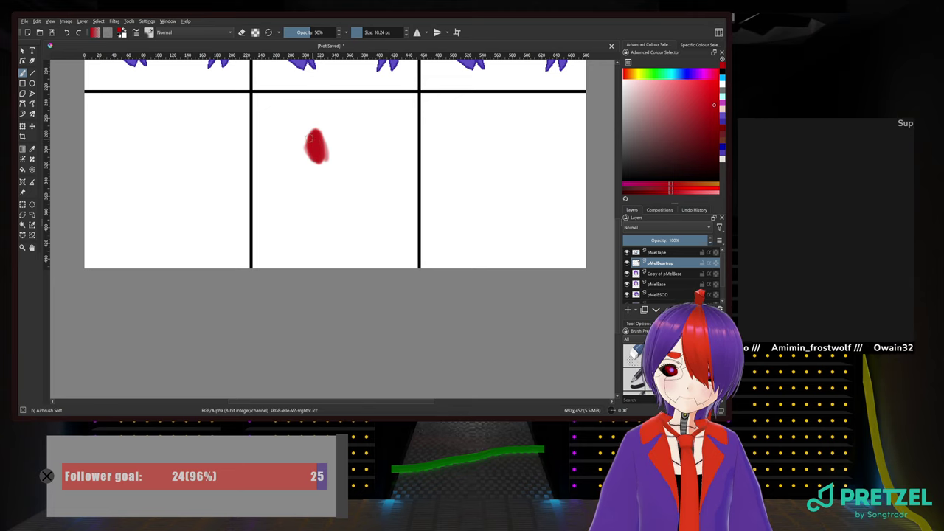
Undo the strokes of the dense red test patch in the lower middle panel
key(ctrl+z)
key(ctrl+z)
key(ctrl+z)
key(ctrl+z)
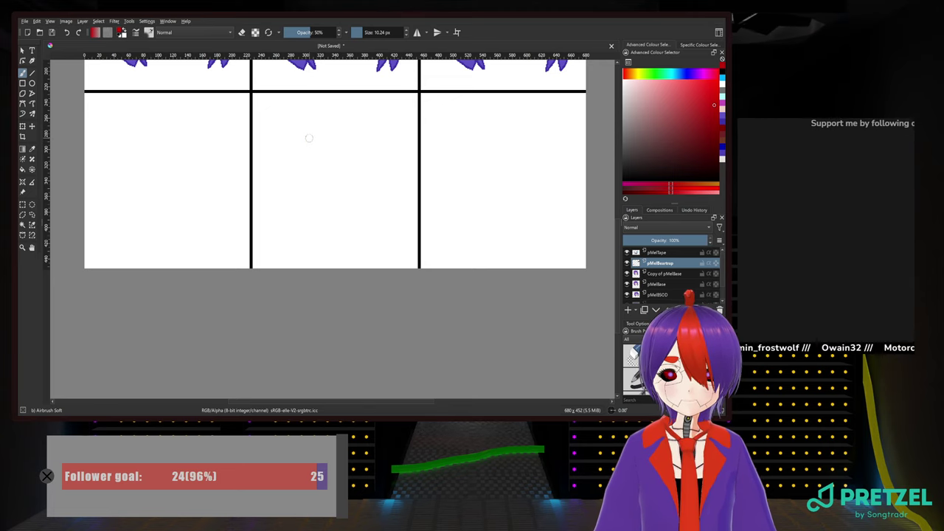
Set the brush opacity to 100% and undo a trial stroke near the first face's cheek
scroll(316, 31, down, 2)
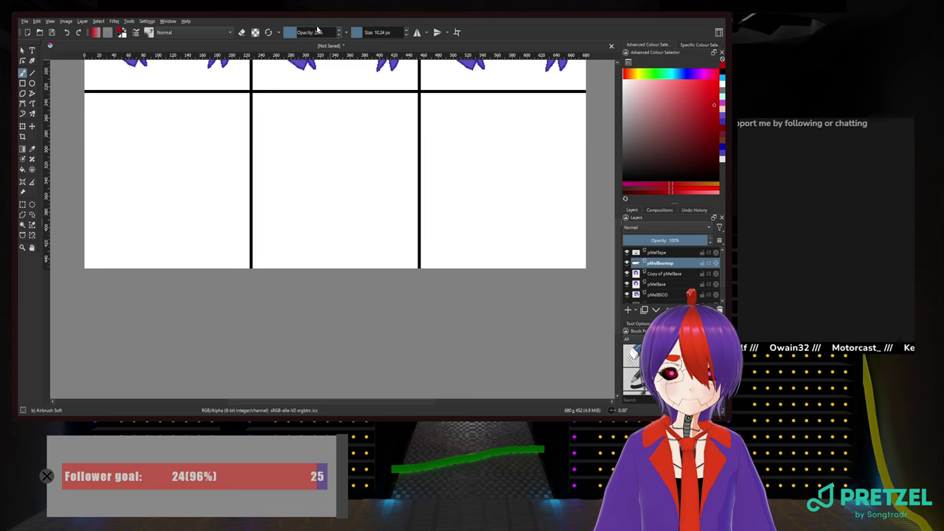
scroll(319, 32, up, 10)
drag(318, 33, 336, 32)
drag(346, 131, 316, 211)
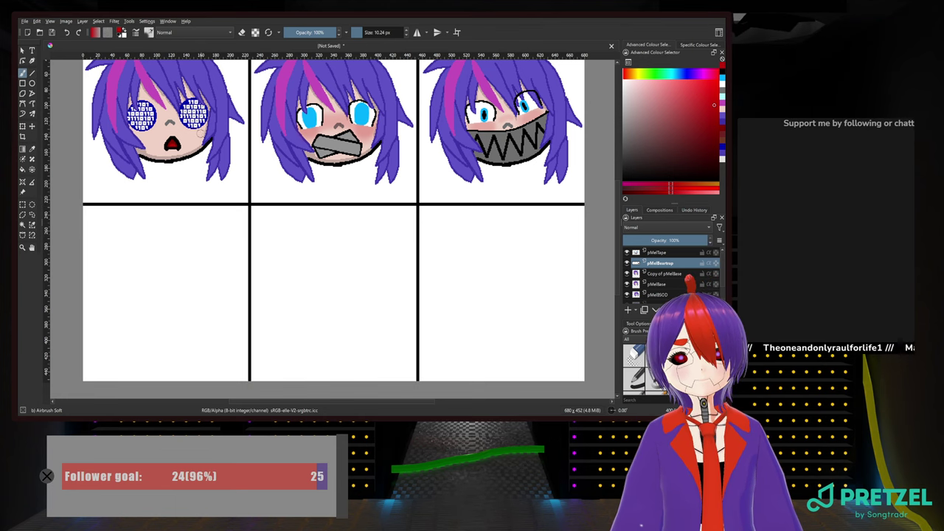
mouse_move(192, 110)
mouse_down()
mouse_move(256, 116)
mouse_move(213, 136)
mouse_move(433, 173)
mouse_move(420, 148)
mouse_move(240, 225)
mouse_move(292, 138)
mouse_move(447, 171)
mouse_move(450, 143)
mouse_move(526, 152)
mouse_move(549, 140)
mouse_move(545, 127)
mouse_move(480, 118)
mouse_move(452, 129)
mouse_move(377, 124)
mouse_move(230, 147)
mouse_up()
key(ctrl+z)
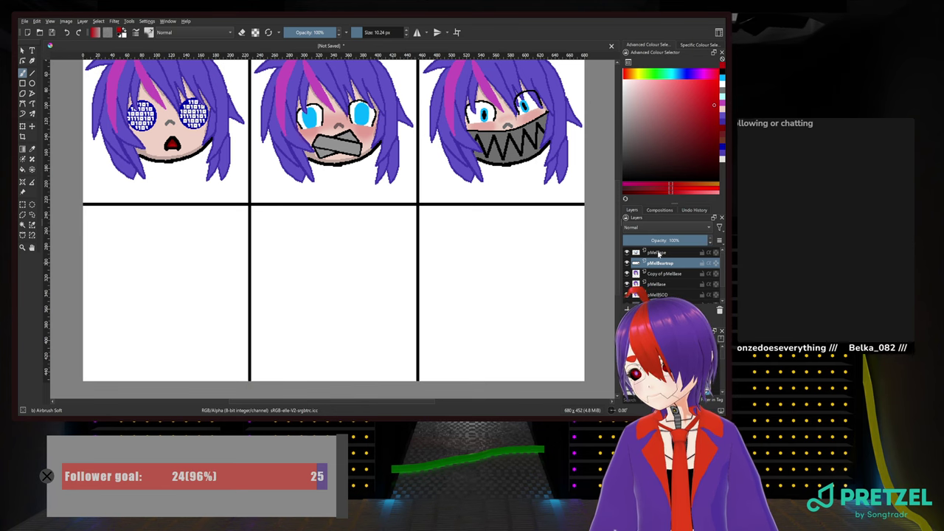
Reorder the layers so pMelTape sits directly above pMelBase and pMelBeartrap directly above Copy of pMelBase
click(639, 253)
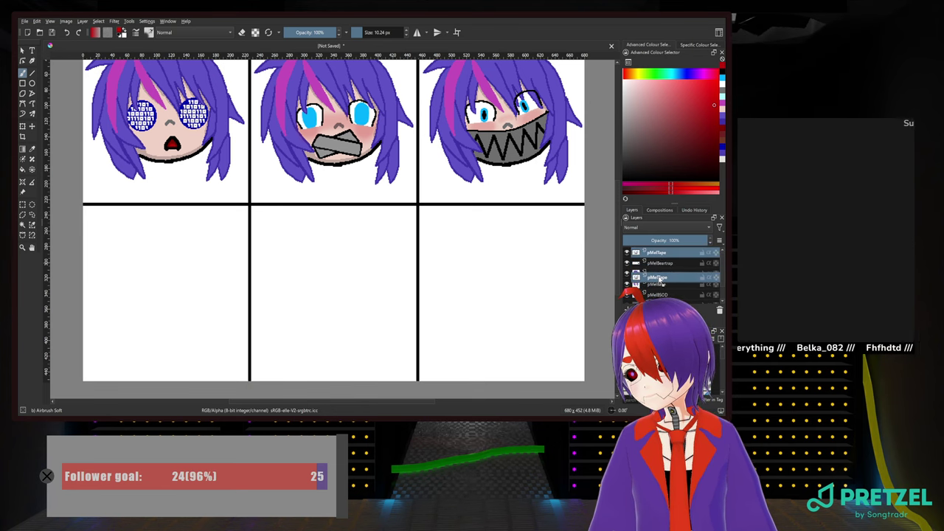
mouse_move(661, 279)
mouse_down()
mouse_move(664, 265)
mouse_move(664, 273)
mouse_up()
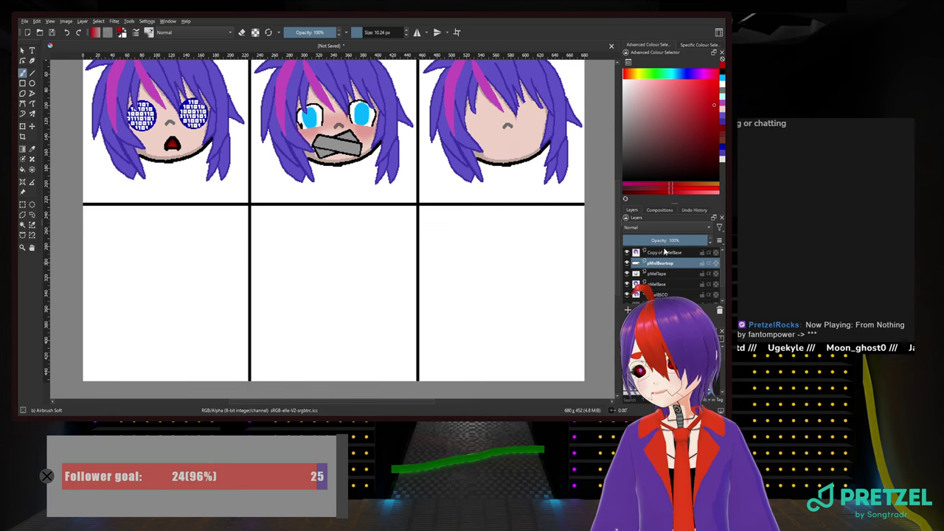
drag(668, 270, 667, 258)
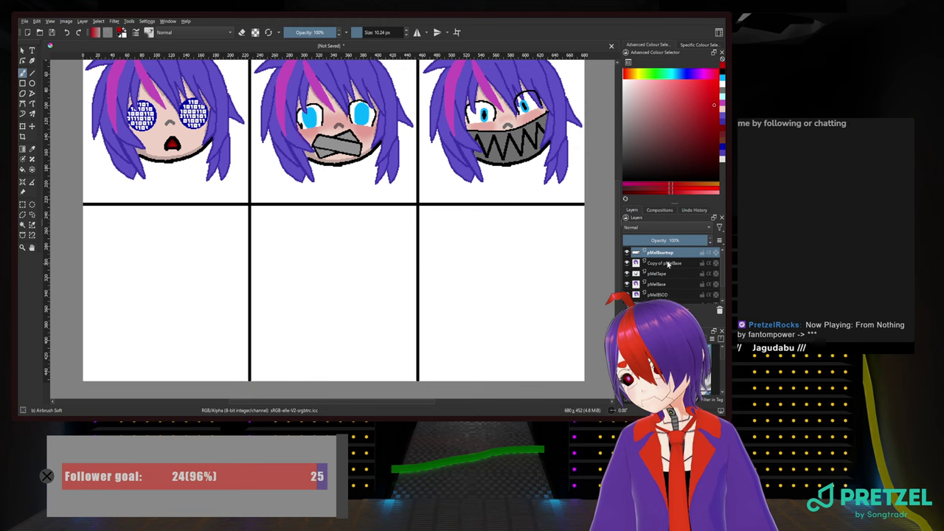
Duplicate the Copy of pMelBase layer and move the duplicate blank head into the lower-left panel
click(666, 286)
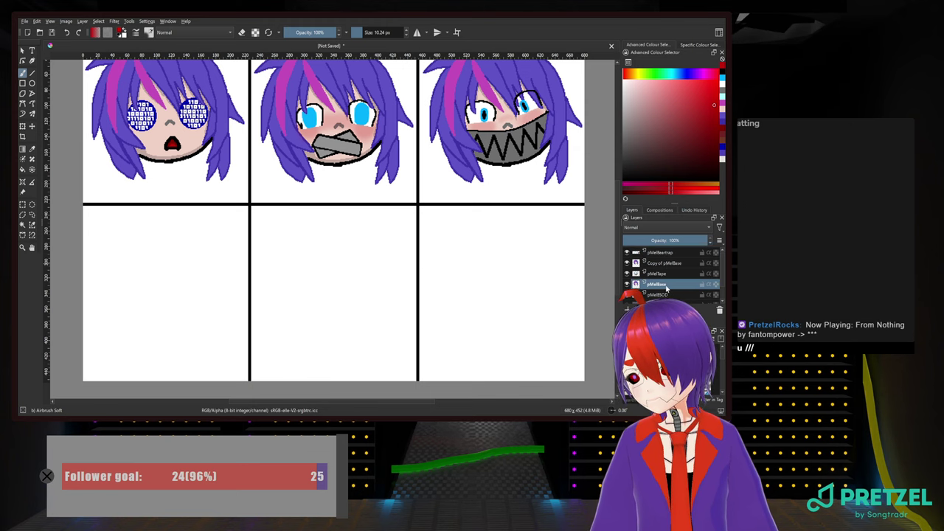
click(667, 263)
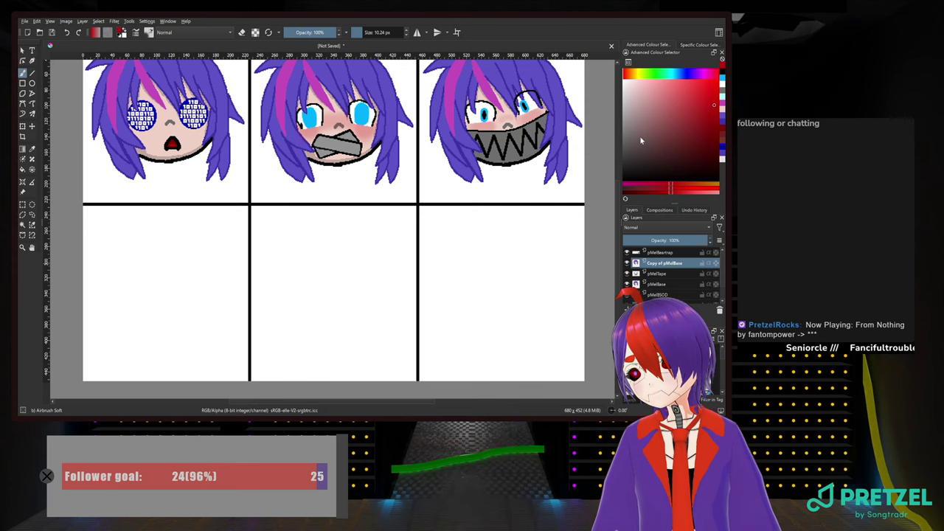
key(ctrl+j)
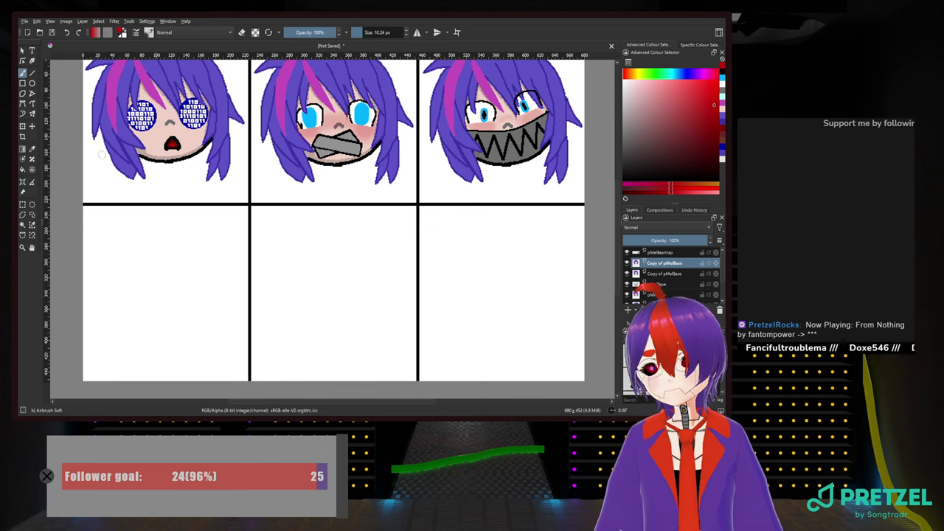
click(31, 126)
drag(268, 166, 140, 354)
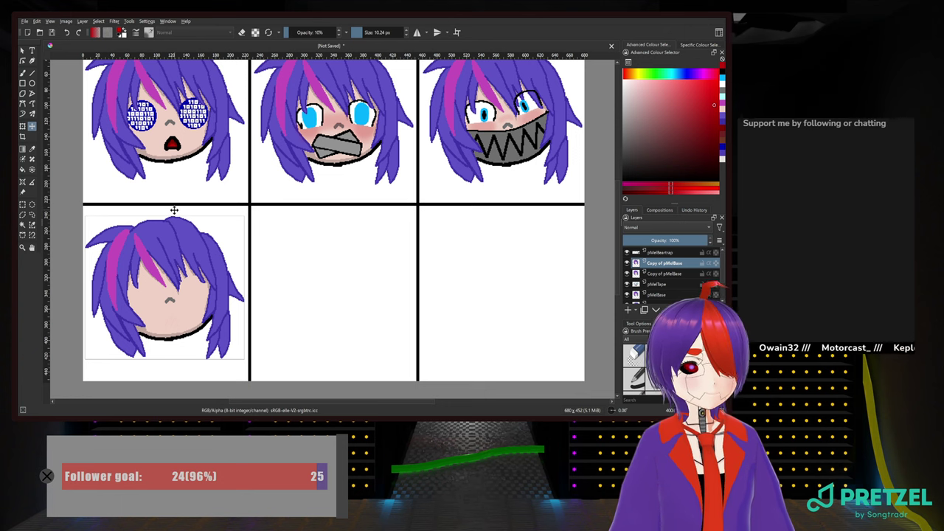
scroll(385, 342, down, 1)
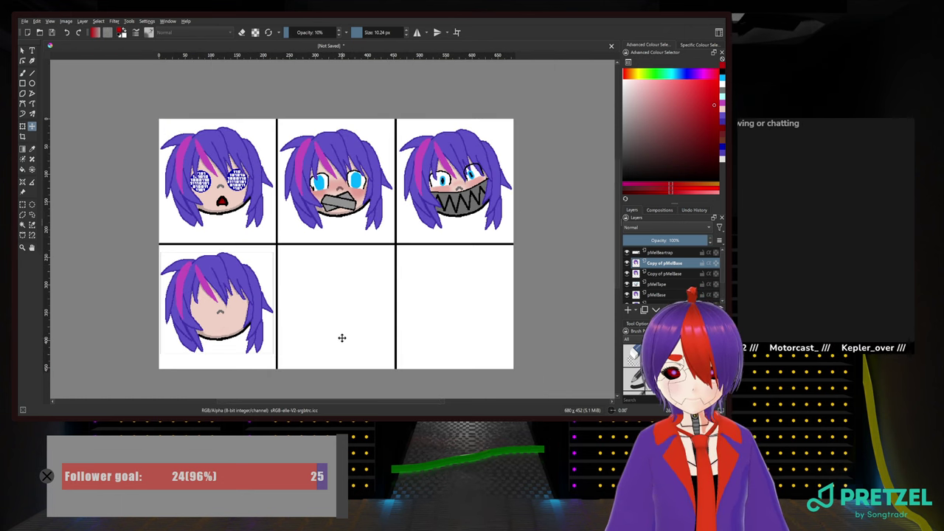
scroll(341, 337, up, 1)
scroll(340, 333, down, 1)
scroll(340, 332, up, 1)
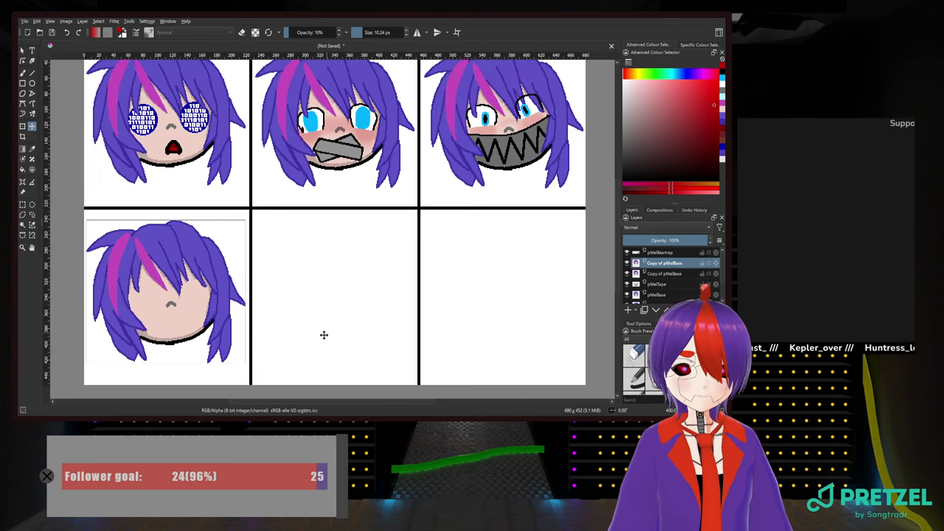
drag(322, 332, 309, 236)
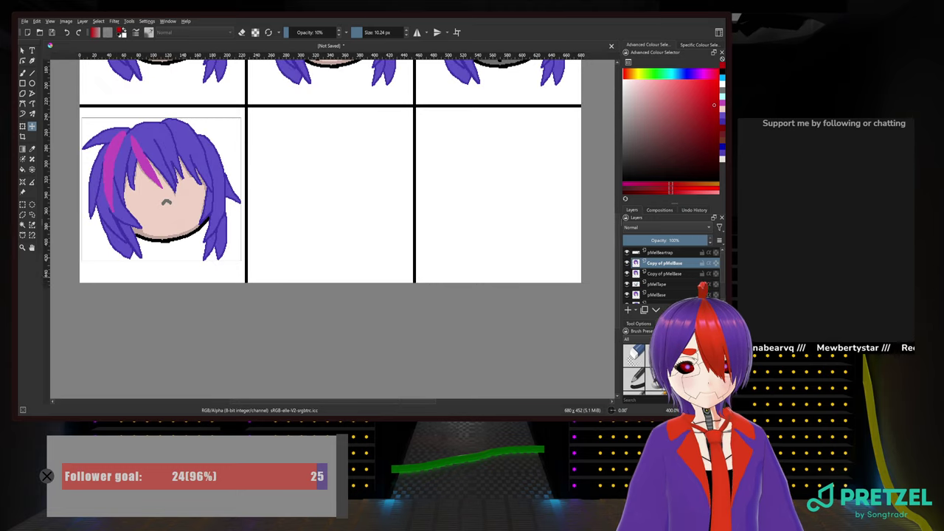
mouse_move(233, 262)
mouse_down()
mouse_move(218, 321)
mouse_move(222, 363)
mouse_move(239, 248)
mouse_up()
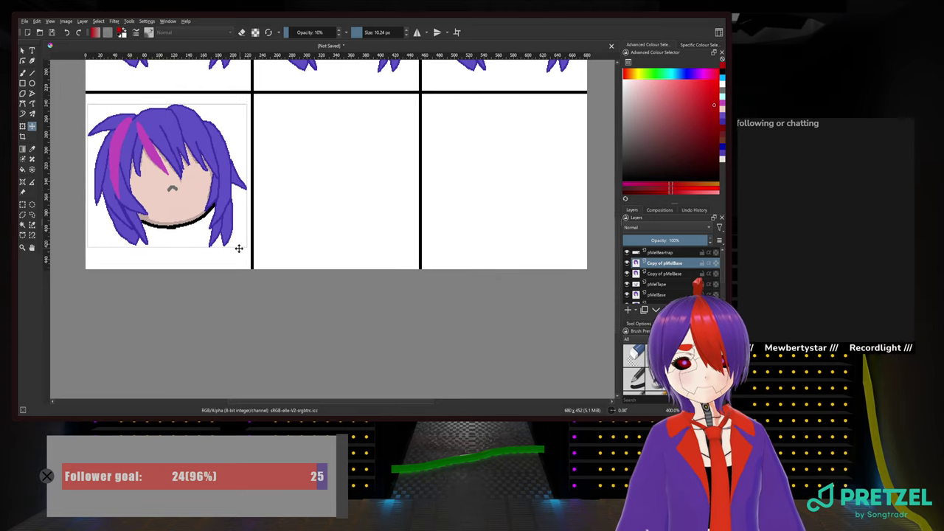
scroll(263, 276, down, 1)
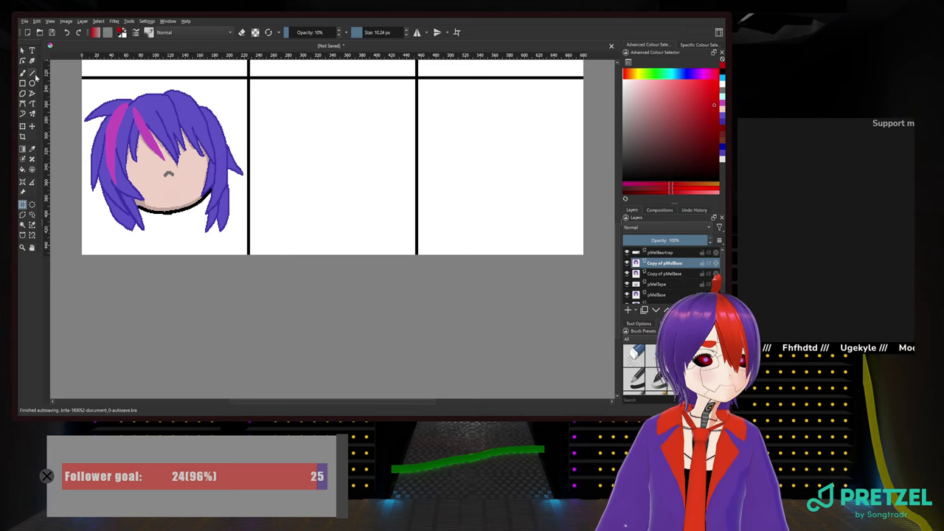
Paste the "Pathetic." anime reference picture as a new layer directly above the duplicated base head
click(25, 73)
right_click(300, 185)
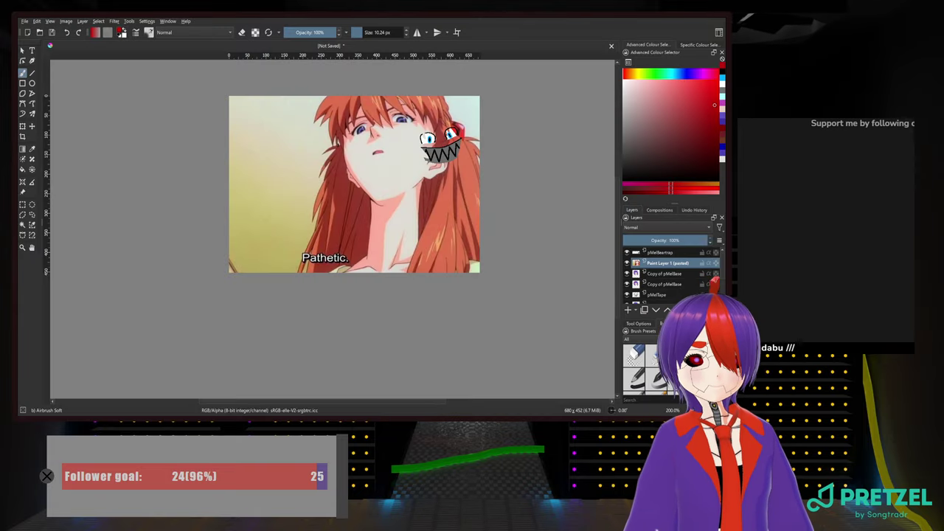
scroll(609, 291, up, 1)
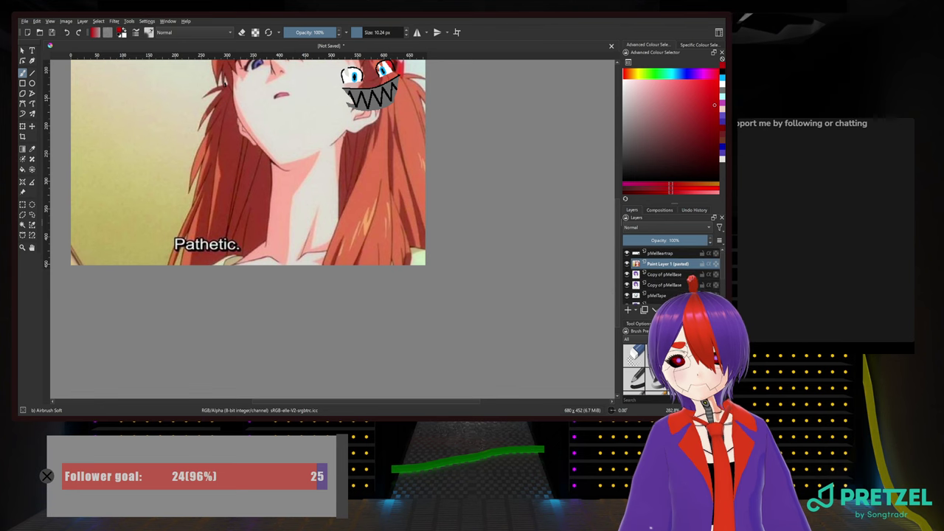
drag(493, 268, 560, 369)
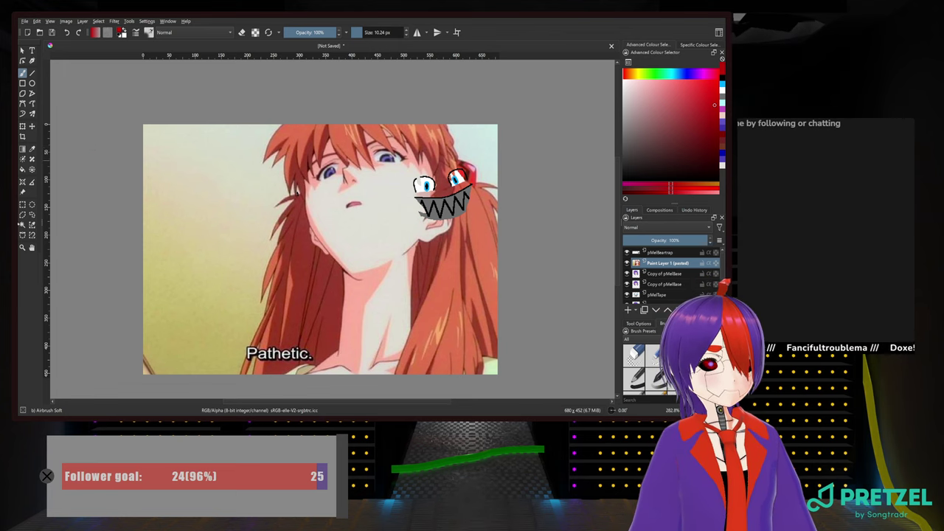
Scale the pasted reference picture down to about one panel's width and place it in the lower middle panel
click(23, 126)
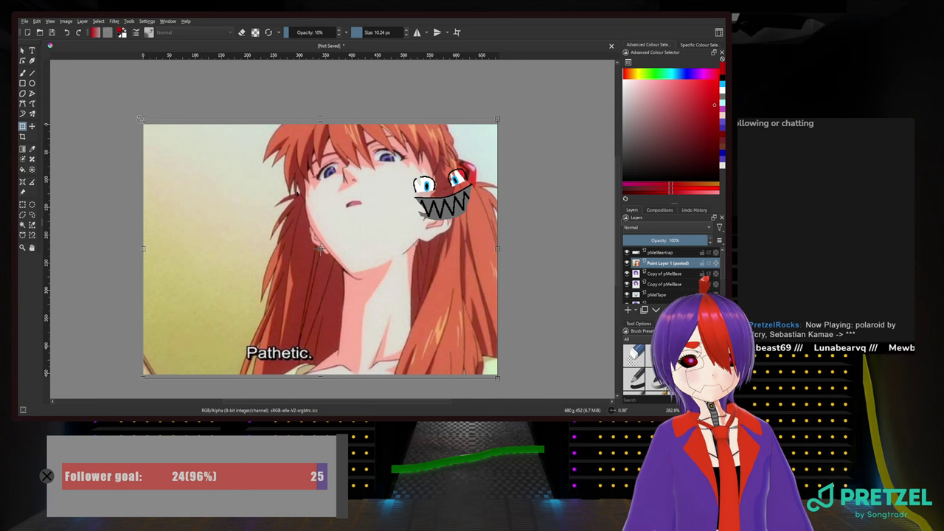
mouse_move(140, 119)
mouse_down()
mouse_move(333, 310)
mouse_move(382, 259)
mouse_move(377, 316)
mouse_move(379, 232)
mouse_move(385, 323)
mouse_move(483, 294)
mouse_move(285, 278)
mouse_move(184, 207)
mouse_move(143, 122)
mouse_up()
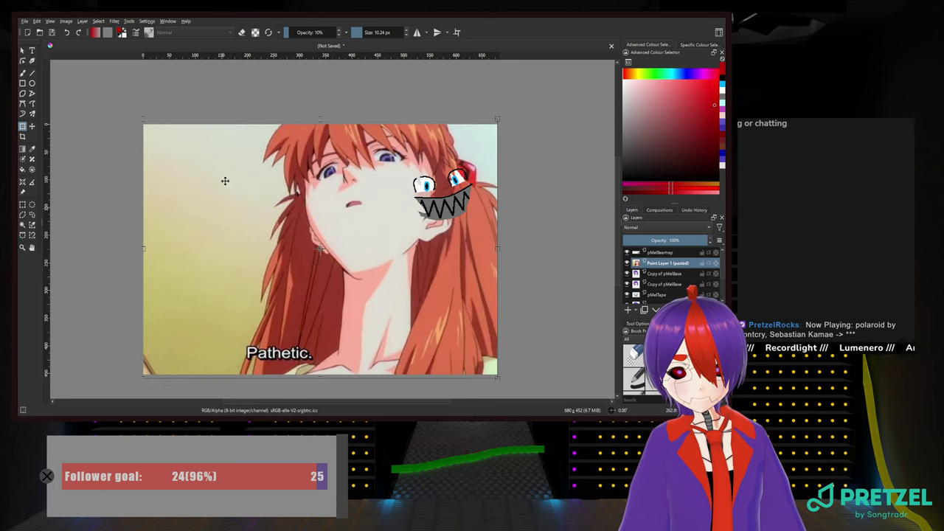
drag(301, 194, 260, 183)
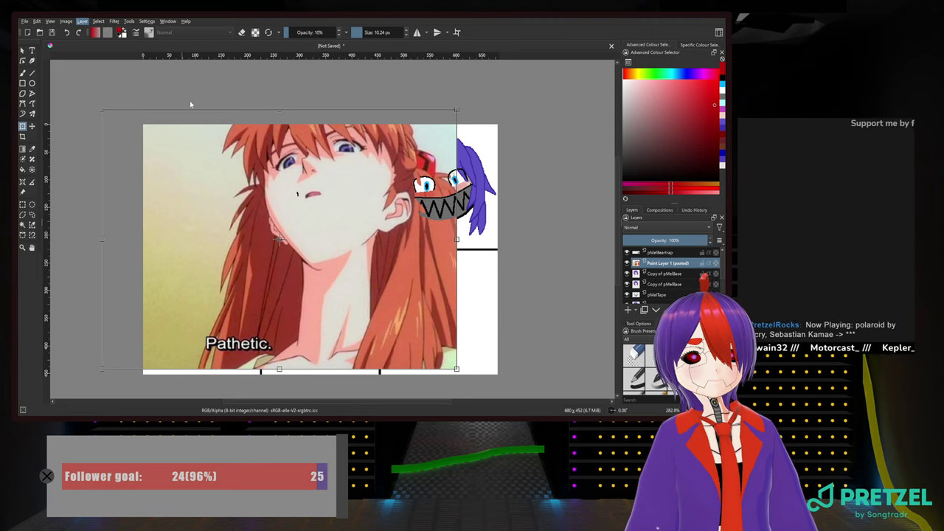
click(233, 125)
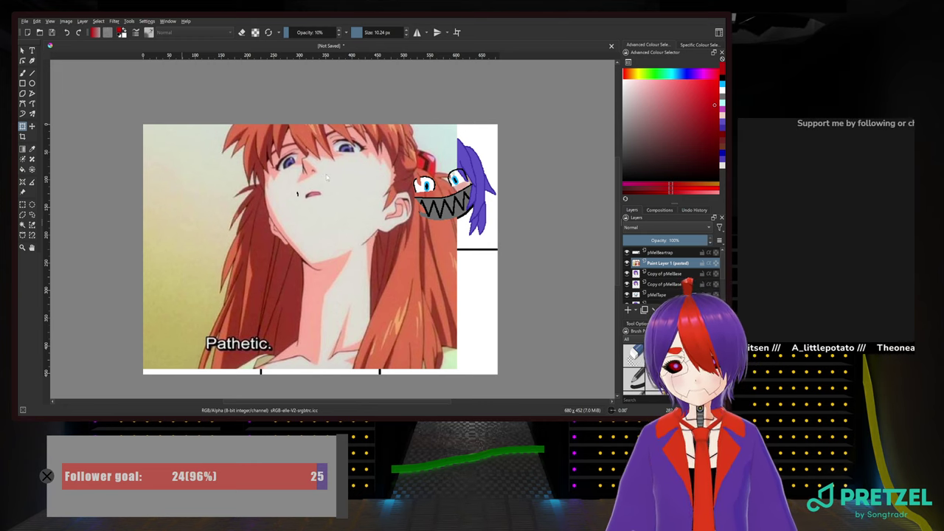
key(ctrl+z)
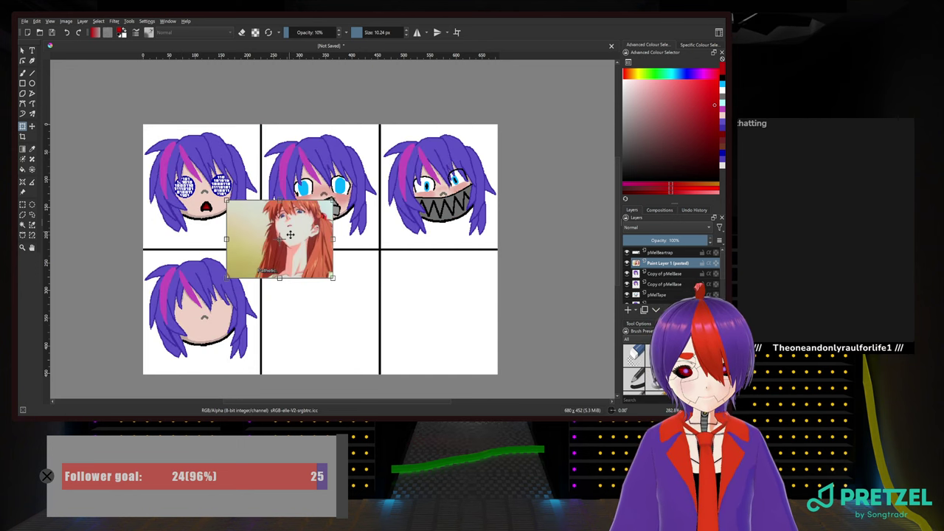
drag(301, 243, 313, 295)
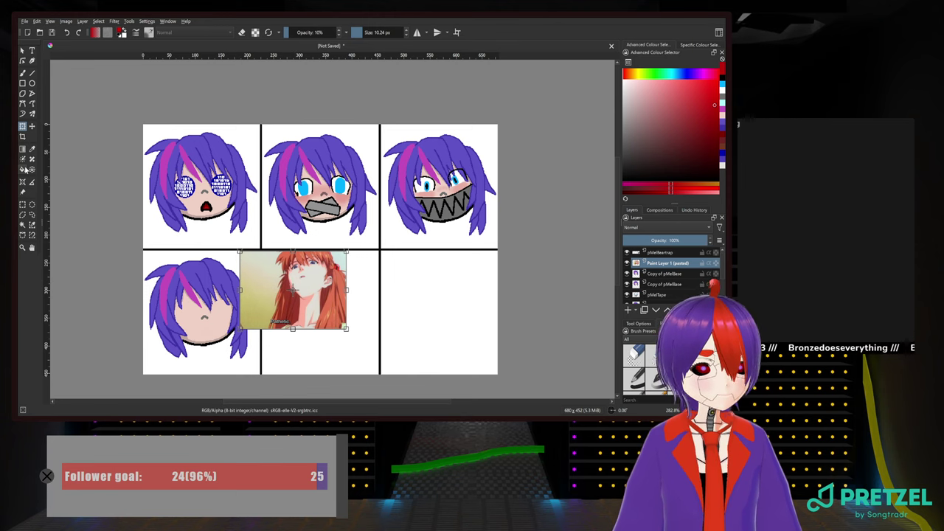
drag(267, 282, 292, 290)
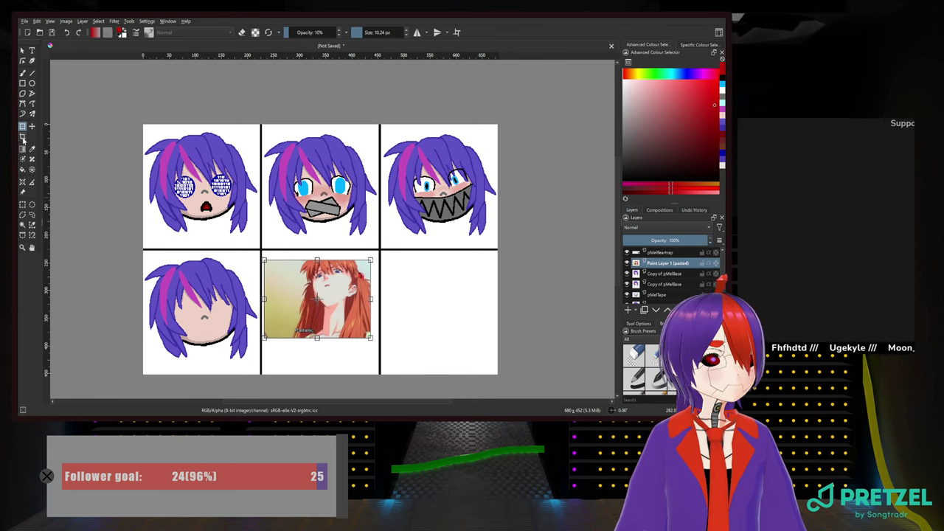
Enlarge the reference picture beyond the panel's width and align its right edge with the lower middle panel's right border
click(23, 137)
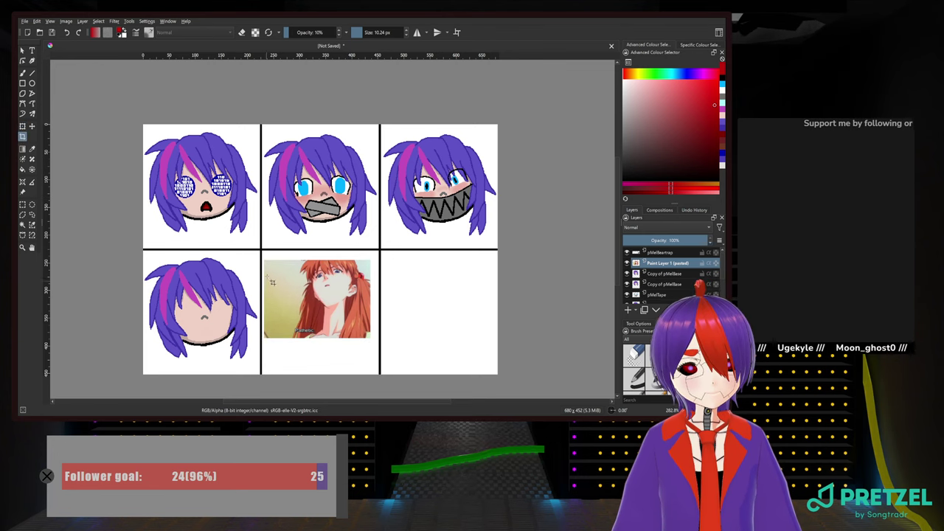
click(23, 126)
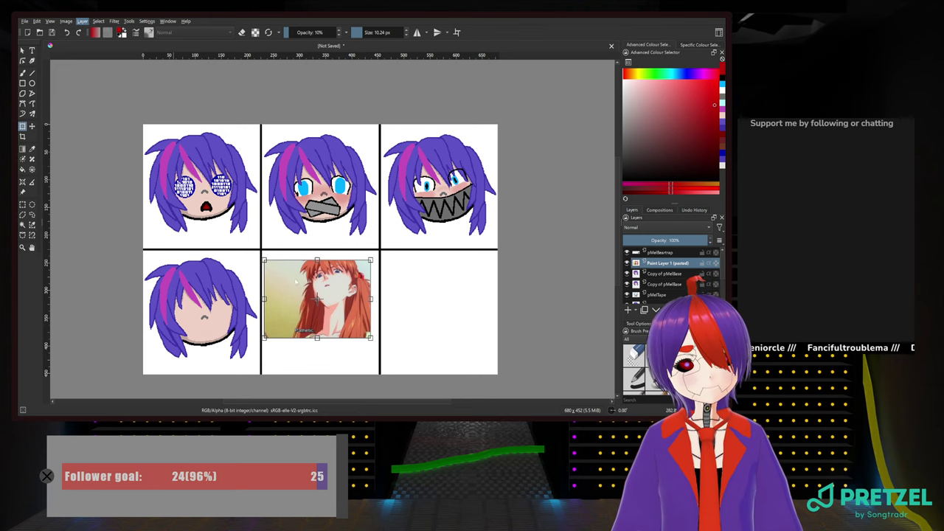
drag(350, 303, 326, 345)
mouse_move(346, 303)
mouse_down()
mouse_move(400, 271)
mouse_move(364, 293)
mouse_move(355, 283)
mouse_move(359, 309)
mouse_move(359, 300)
mouse_up()
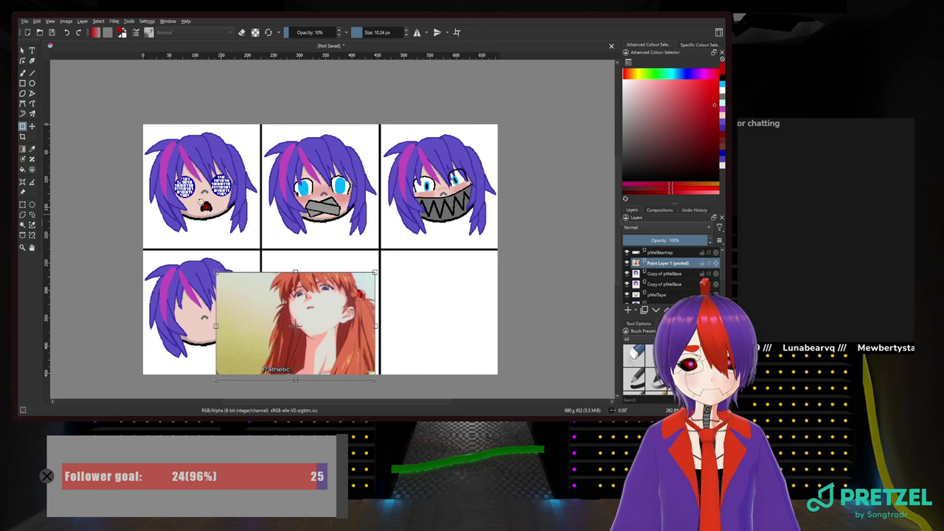
key(Return)
drag(253, 302, 257, 303)
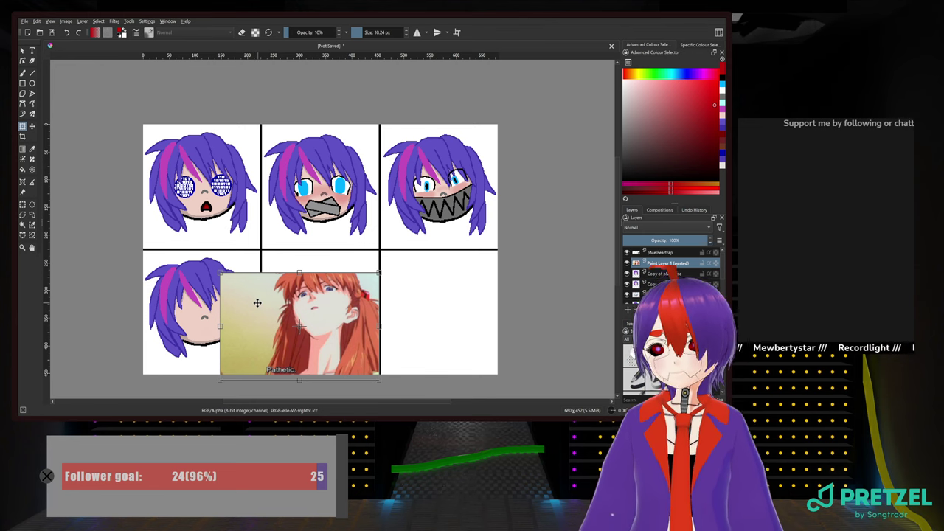
Lower the pasted picture layer's opacity to 50% and switch to the Freehand Brush over the reference face
click(668, 240)
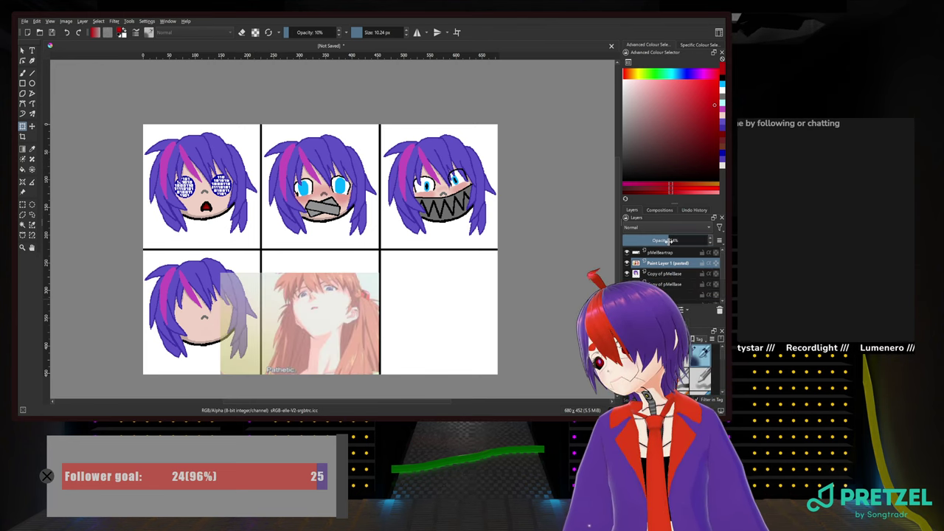
drag(666, 241, 665, 242)
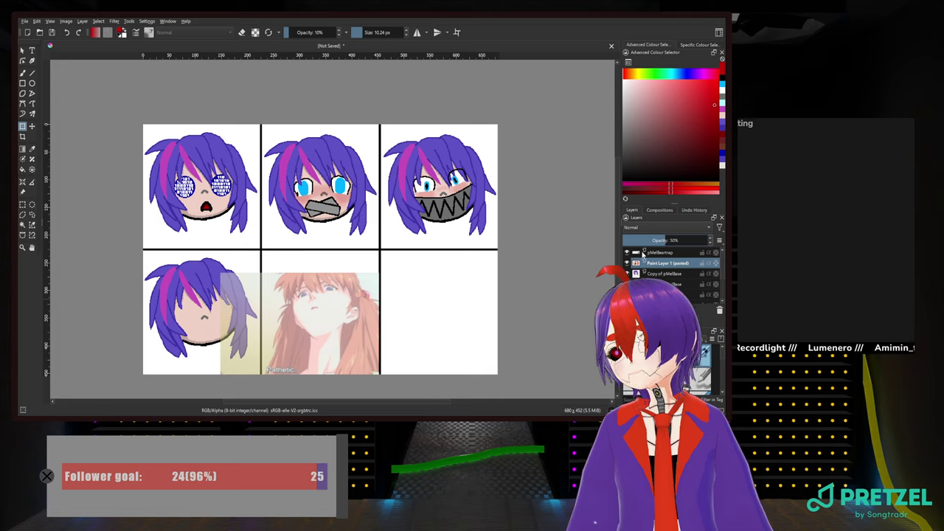
scroll(172, 293, up, 5)
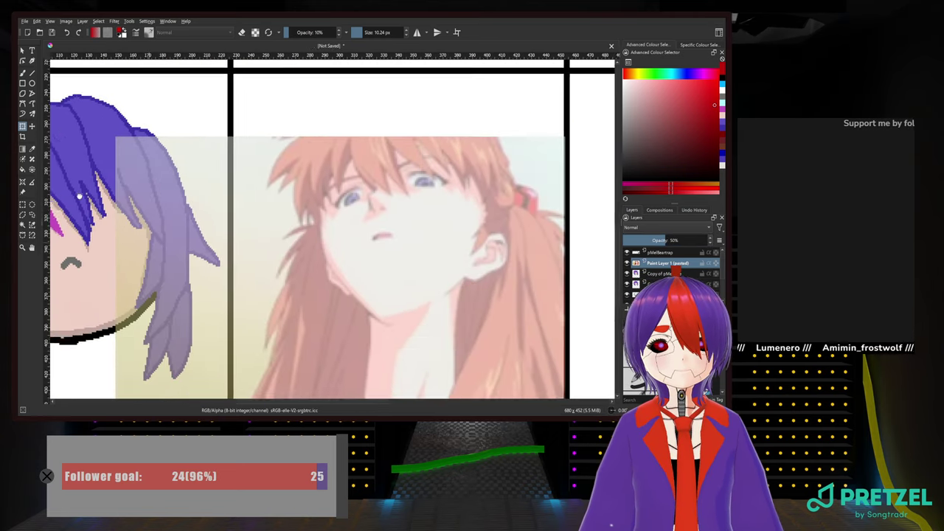
drag(221, 256, 232, 258)
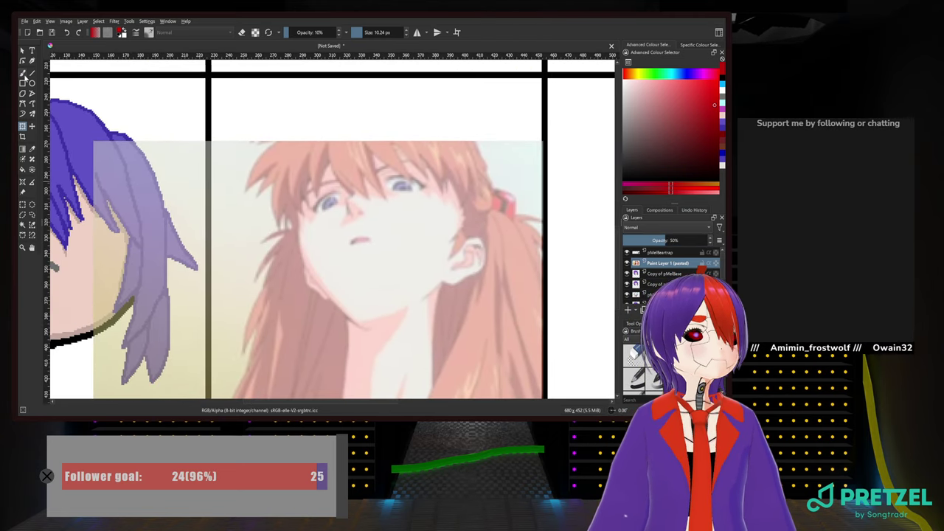
click(23, 73)
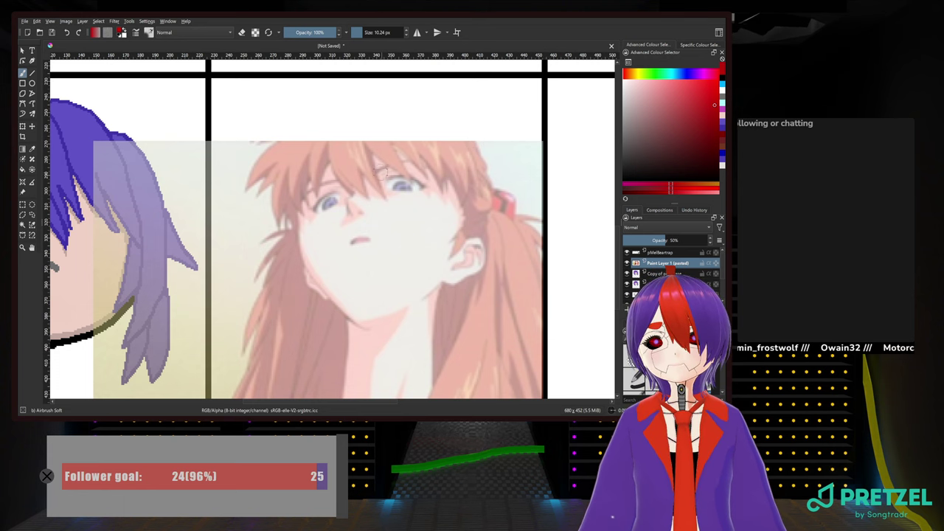
Set the brush size to 4 px for tracing the reference face
drag(353, 165, 293, 167)
drag(331, 267, 333, 248)
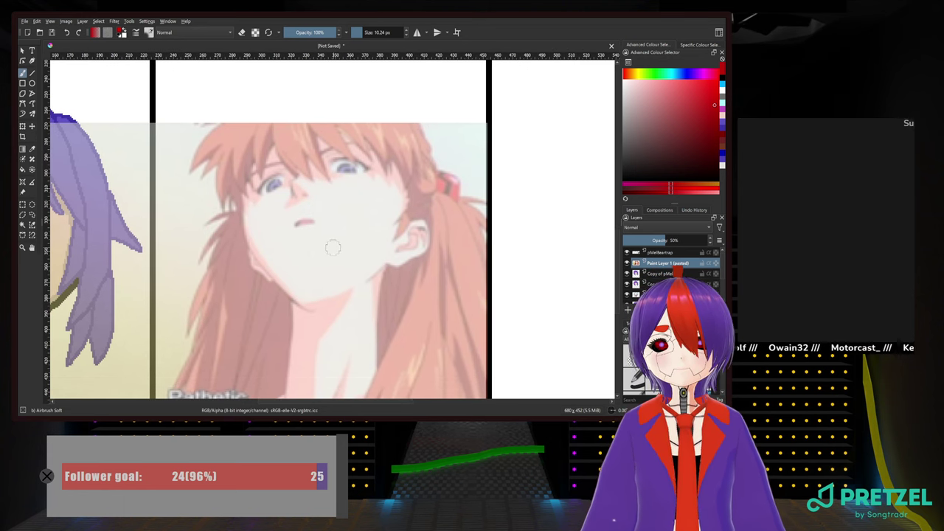
scroll(333, 248, up, 2)
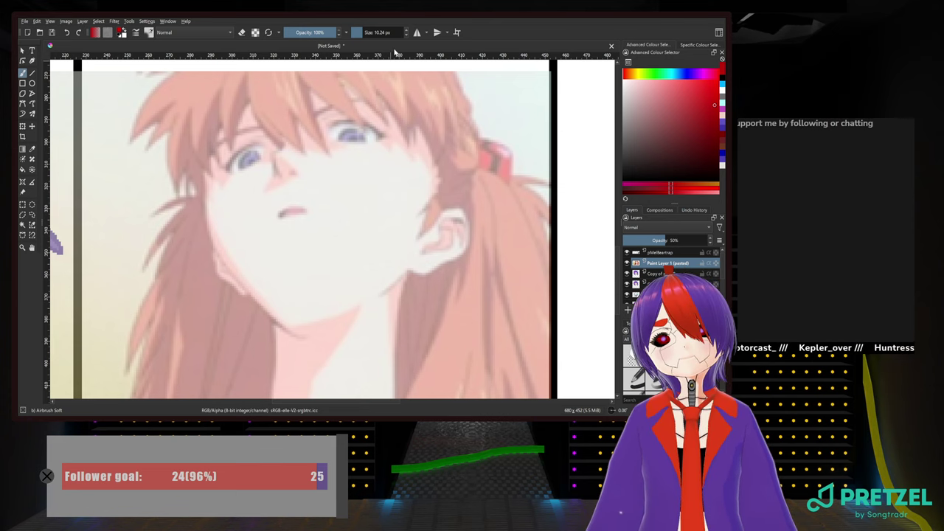
scroll(377, 33, down, 5)
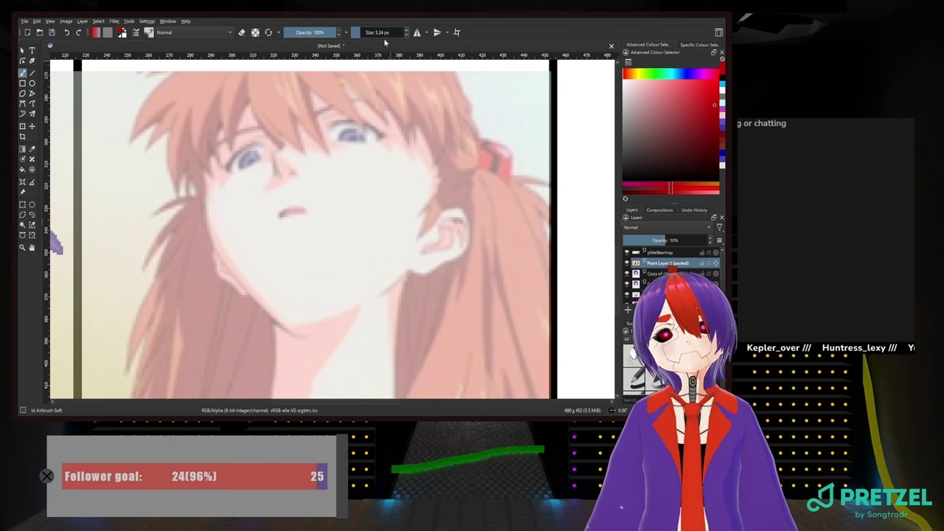
double_click(383, 33)
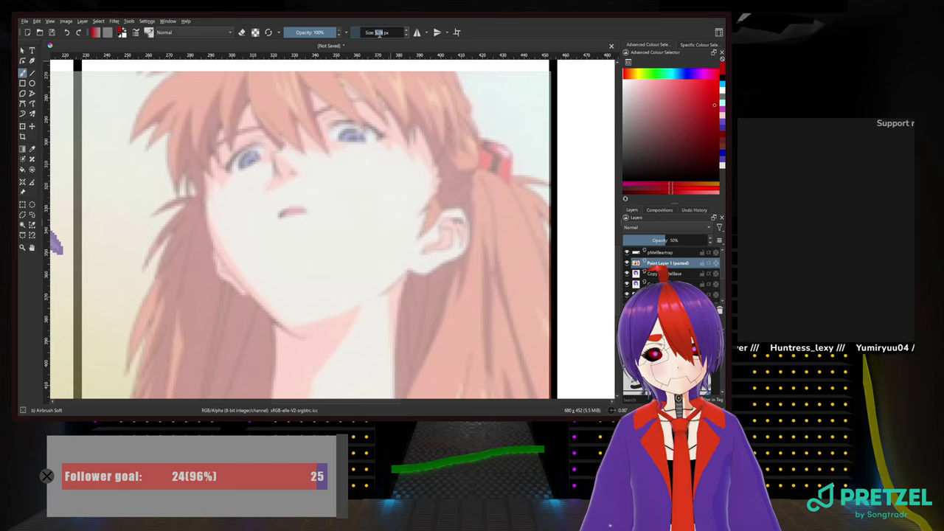
text(4)
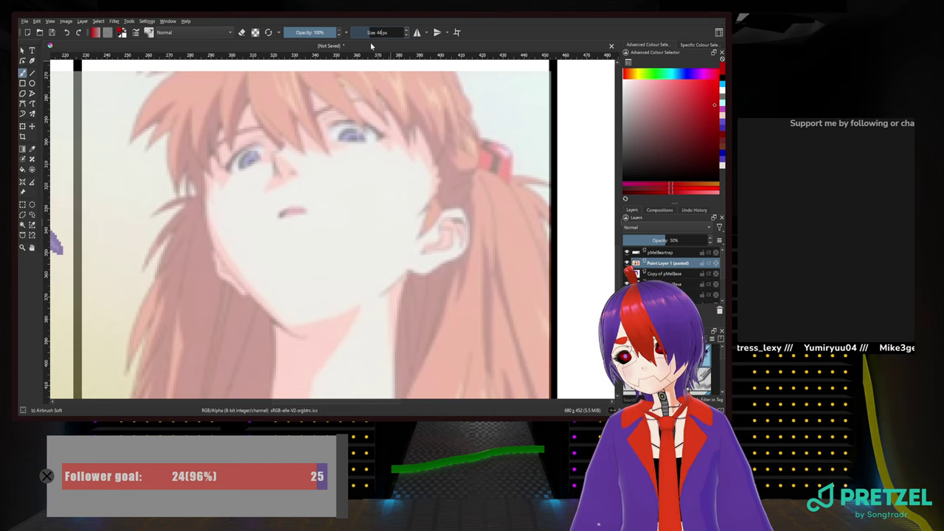
key(Return)
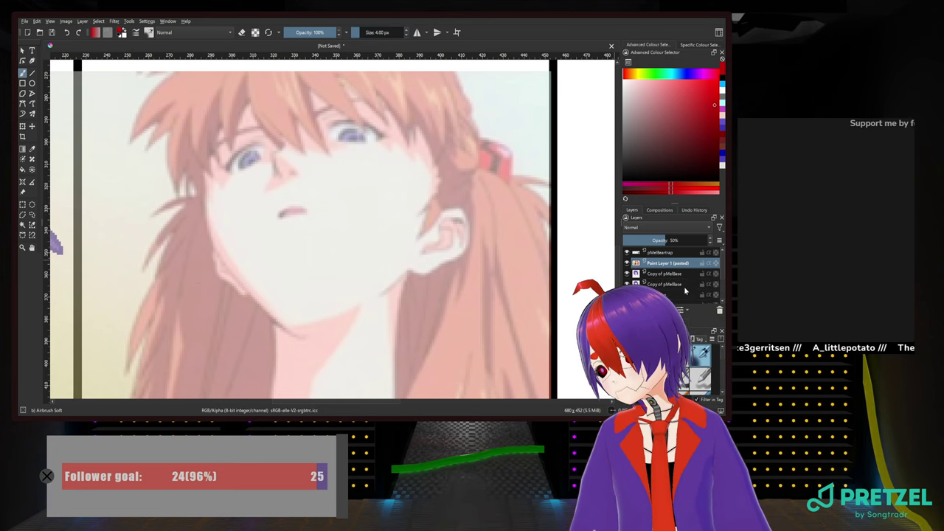
Add a new paint layer above the faded reference picture and set up the Pixel Art brush in black at 2 px
click(628, 310)
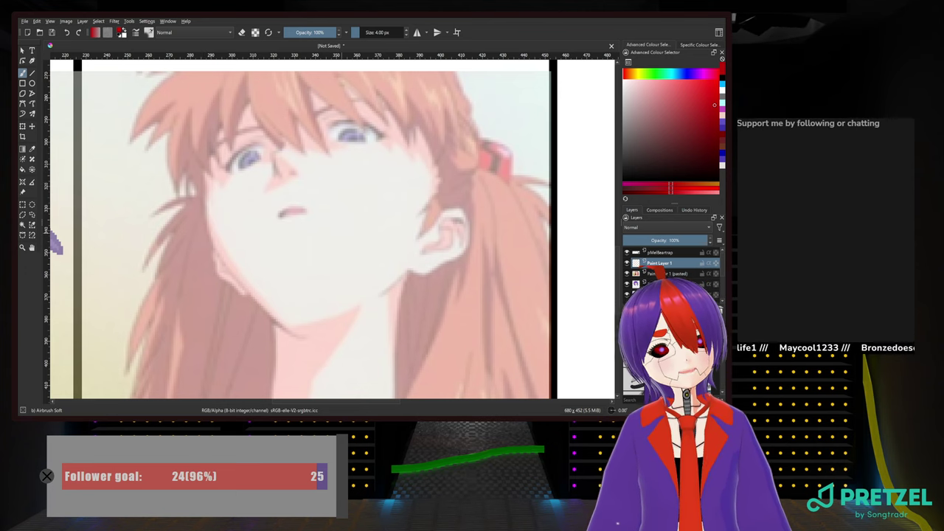
right_click(342, 234)
click(342, 267)
right_click(341, 269)
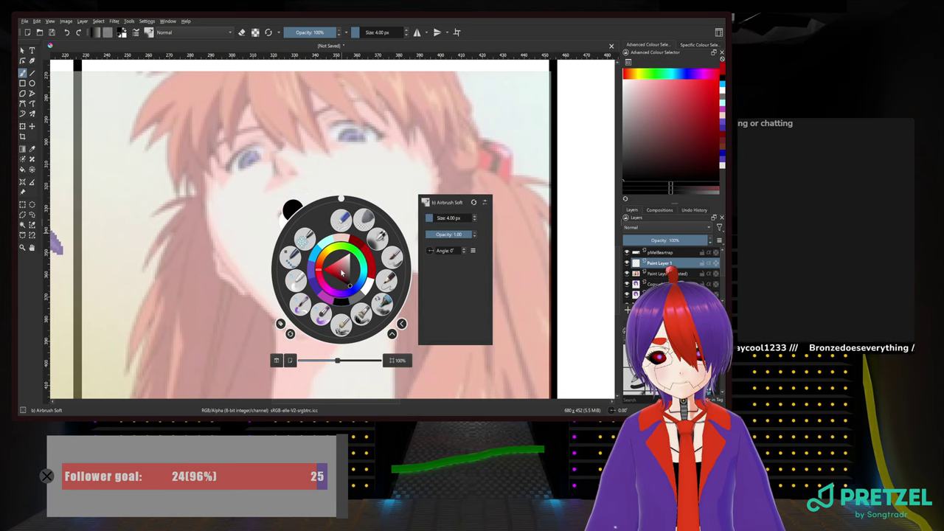
click(293, 256)
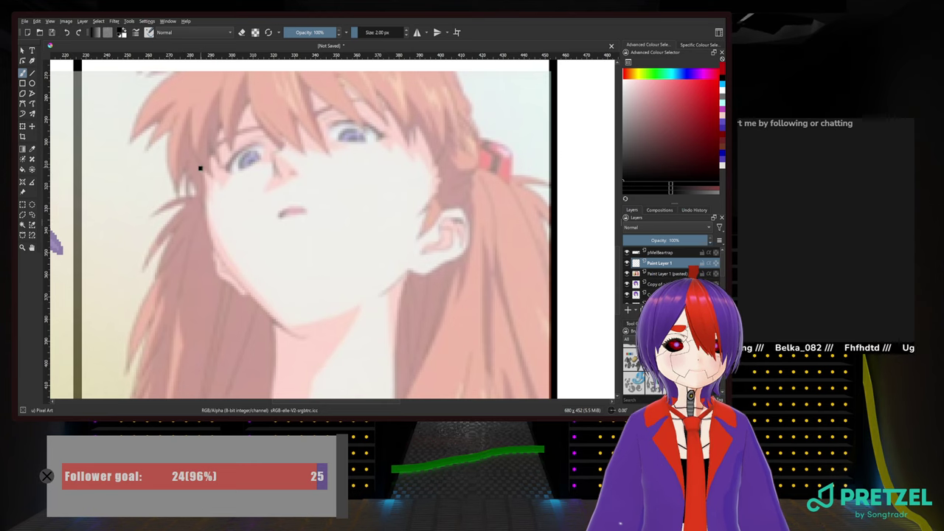
Trace the reference face's left and right jaw edges and both ears, including the right ear's inner folds
mouse_move(200, 168)
mouse_down()
mouse_move(203, 222)
mouse_move(216, 251)
mouse_move(306, 338)
mouse_up()
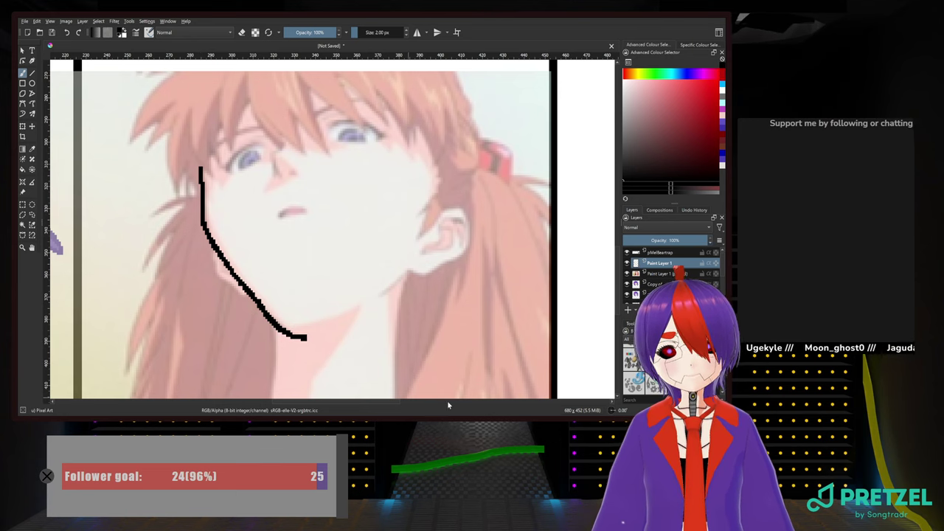
drag(383, 296, 411, 270)
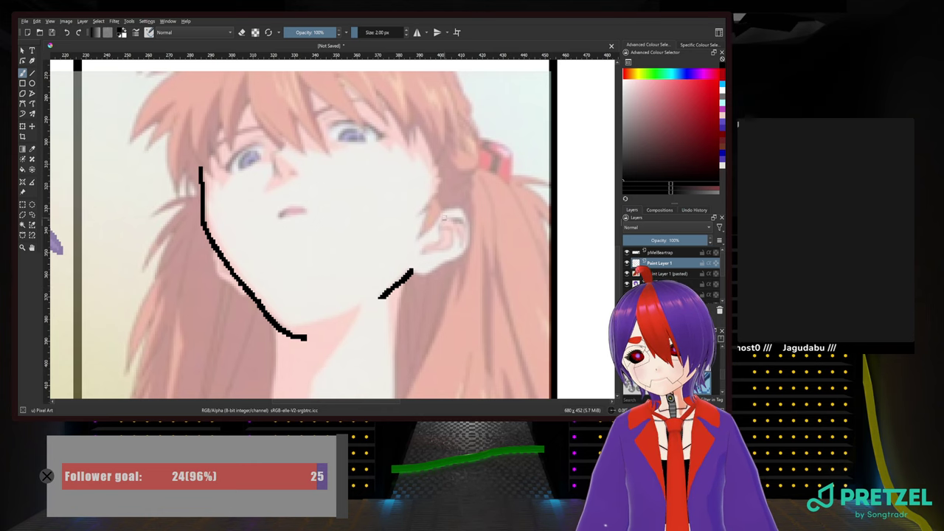
mouse_move(444, 206)
mouse_down()
mouse_move(466, 208)
mouse_move(471, 244)
mouse_move(417, 277)
mouse_move(442, 222)
mouse_move(463, 224)
mouse_move(449, 240)
mouse_move(462, 221)
mouse_move(435, 248)
mouse_up()
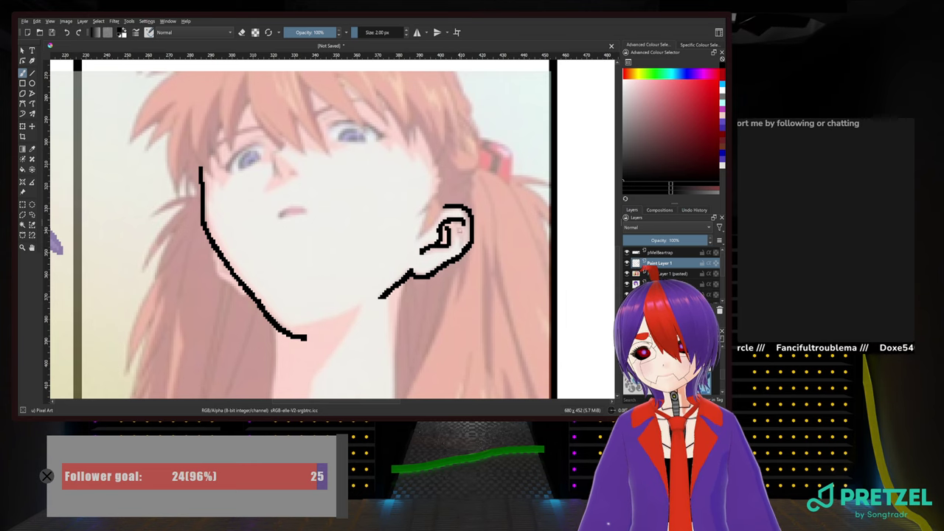
key(ctrl+z)
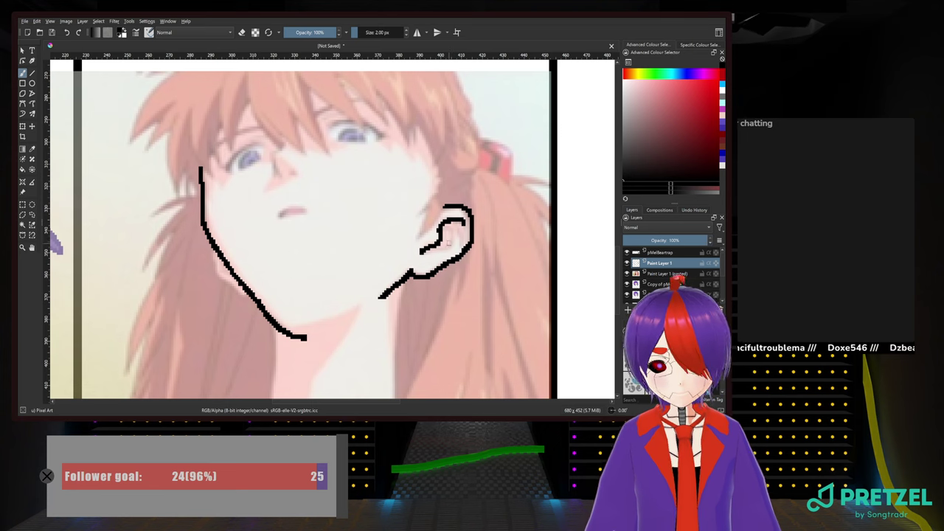
mouse_move(450, 221)
mouse_down()
mouse_move(460, 255)
mouse_move(450, 236)
mouse_move(430, 255)
mouse_up()
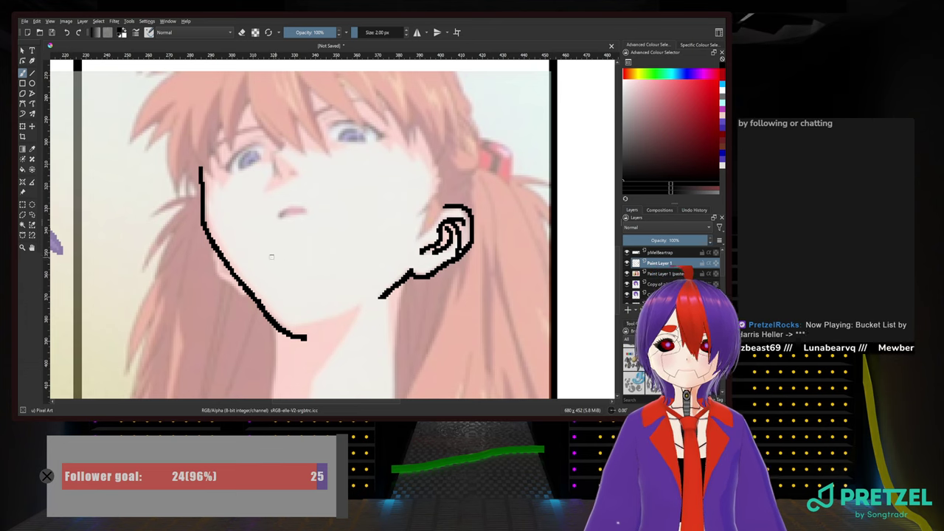
mouse_move(211, 242)
mouse_down()
mouse_move(219, 271)
mouse_move(251, 298)
mouse_up()
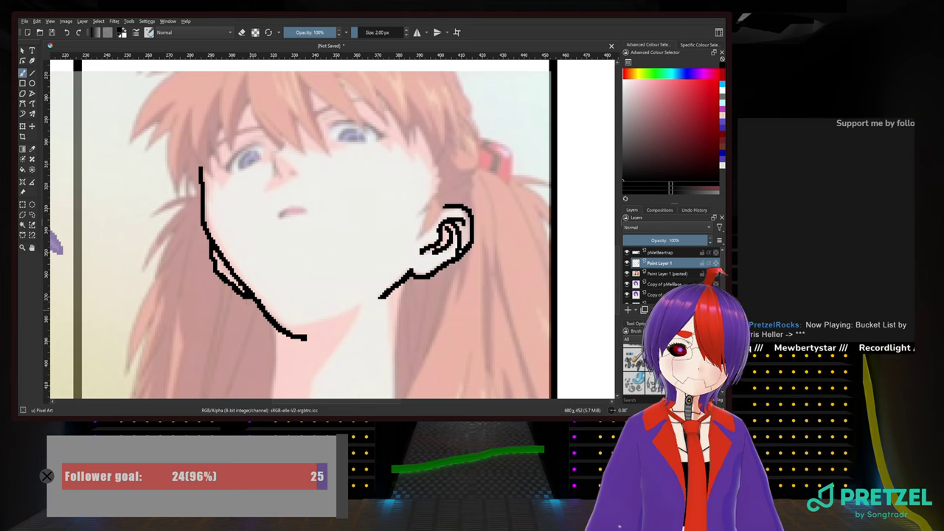
Trace the nose with its nostril dot and the upper lash lines of both eyes
mouse_move(273, 168)
mouse_down()
mouse_move(272, 179)
mouse_move(273, 161)
mouse_up()
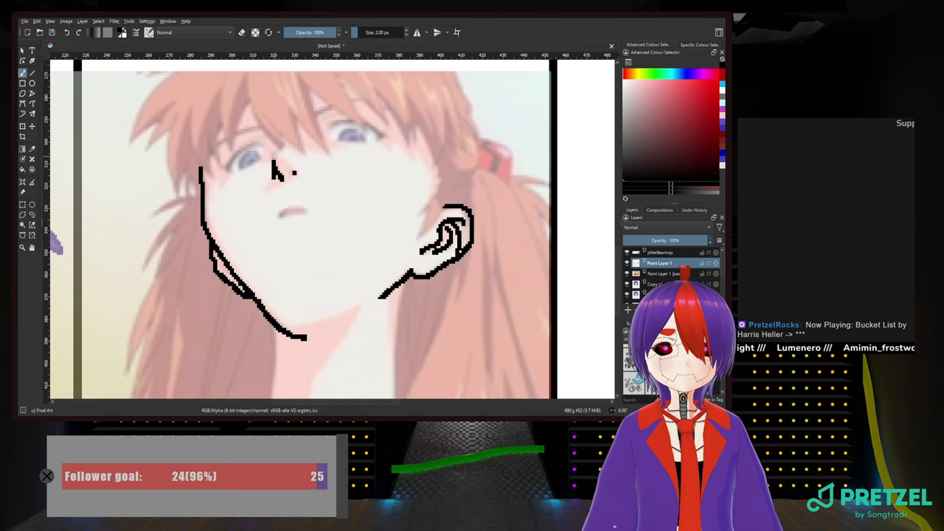
mouse_move(271, 155)
mouse_down()
mouse_move(289, 143)
mouse_move(274, 156)
mouse_up()
key(ctrl+z)
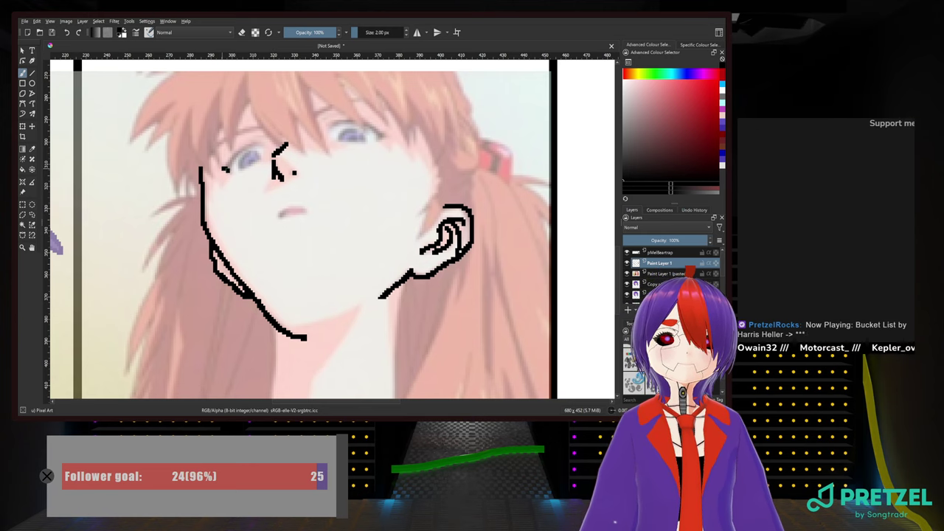
mouse_move(227, 169)
mouse_down()
mouse_move(237, 150)
mouse_move(257, 143)
mouse_up()
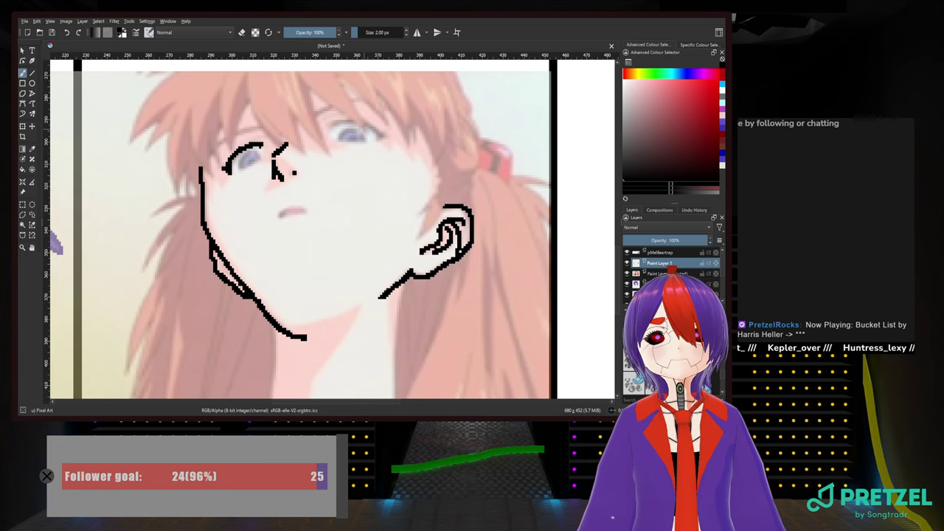
mouse_move(331, 127)
mouse_down()
mouse_move(355, 121)
mouse_move(378, 130)
mouse_move(380, 140)
mouse_up()
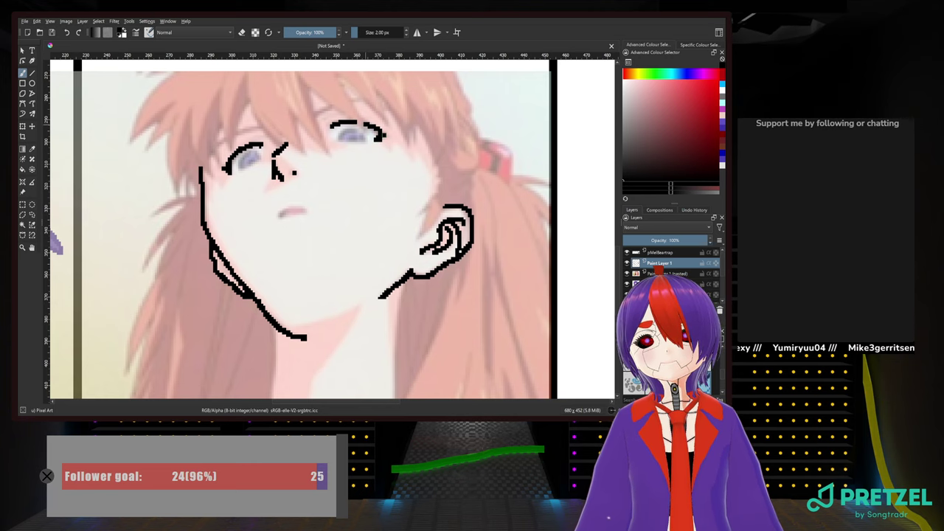
key(ctrl+z)
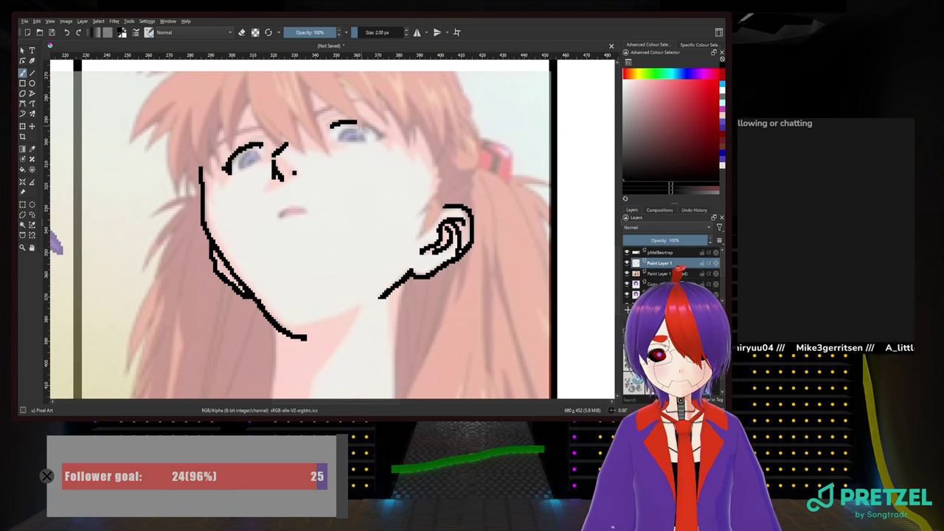
drag(360, 123, 378, 141)
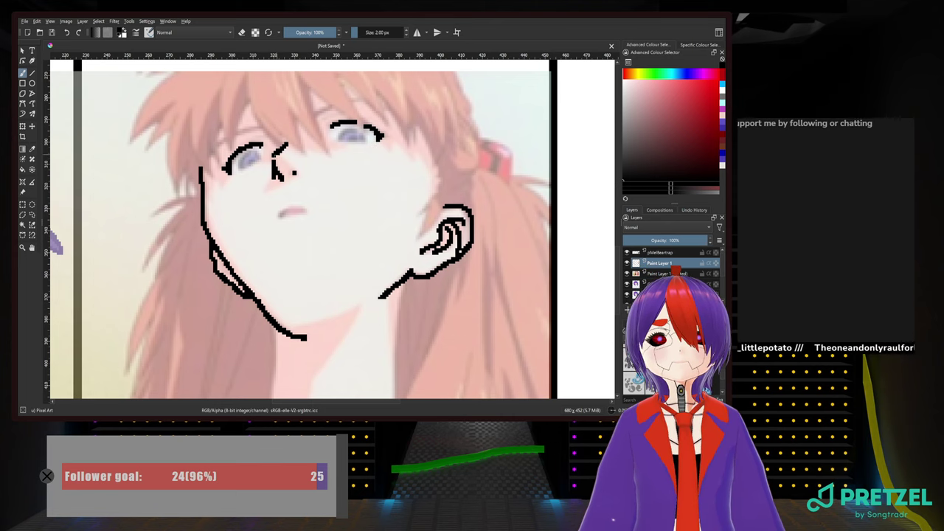
Trace the short mouth line and draw the iris outlines and pupils in both eyes
drag(280, 216, 305, 211)
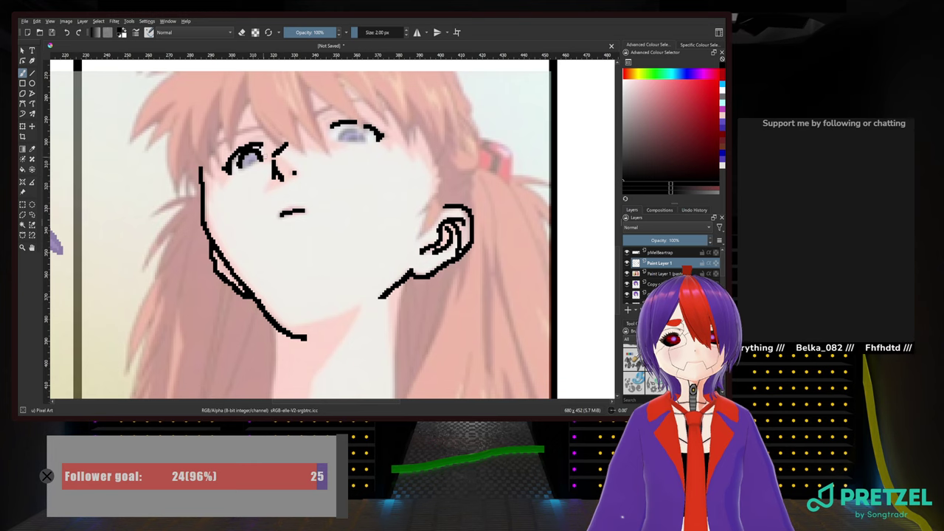
mouse_move(337, 141)
mouse_down()
mouse_move(351, 124)
mouse_move(360, 129)
mouse_up()
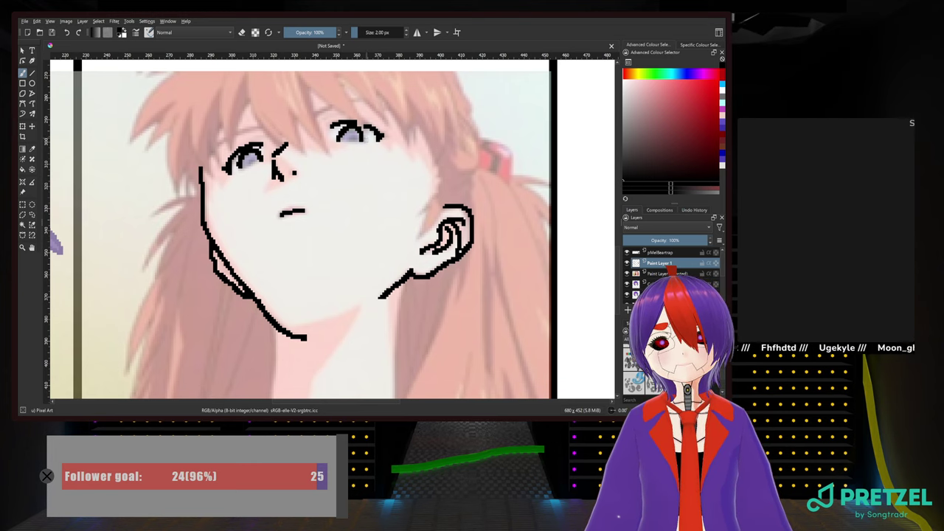
key(ctrl+z)
mouse_move(338, 142)
mouse_down()
mouse_move(353, 125)
mouse_move(362, 131)
mouse_move(337, 134)
mouse_move(350, 128)
mouse_move(342, 129)
mouse_move(354, 140)
mouse_up()
key(ctrl+z)
key(ctrl+z)
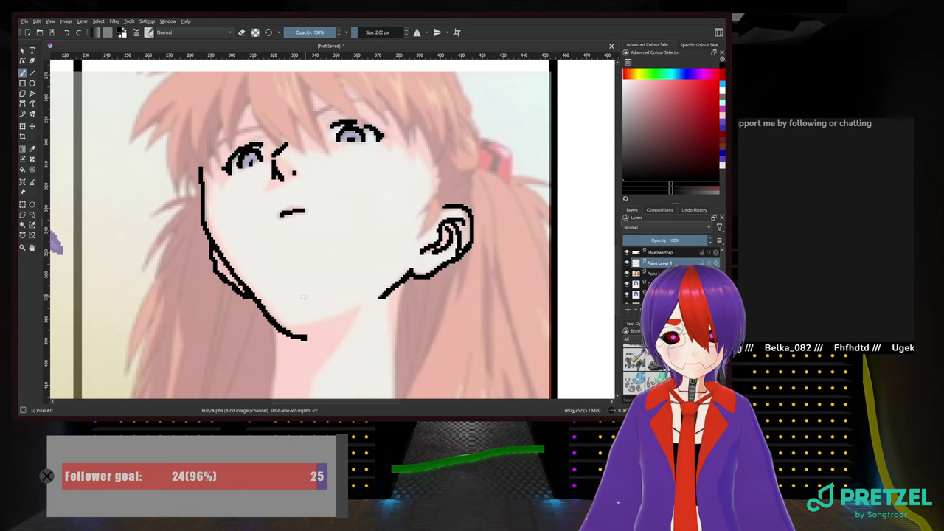
Trace the chin's lower edge from the left jawline toward the right jaw and draw both sides of the neck
drag(280, 328, 352, 308)
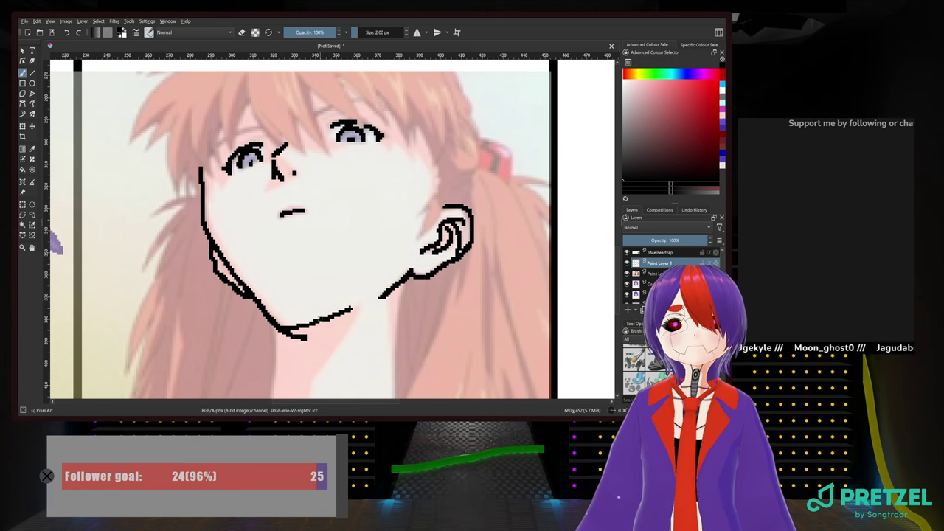
drag(337, 289, 292, 218)
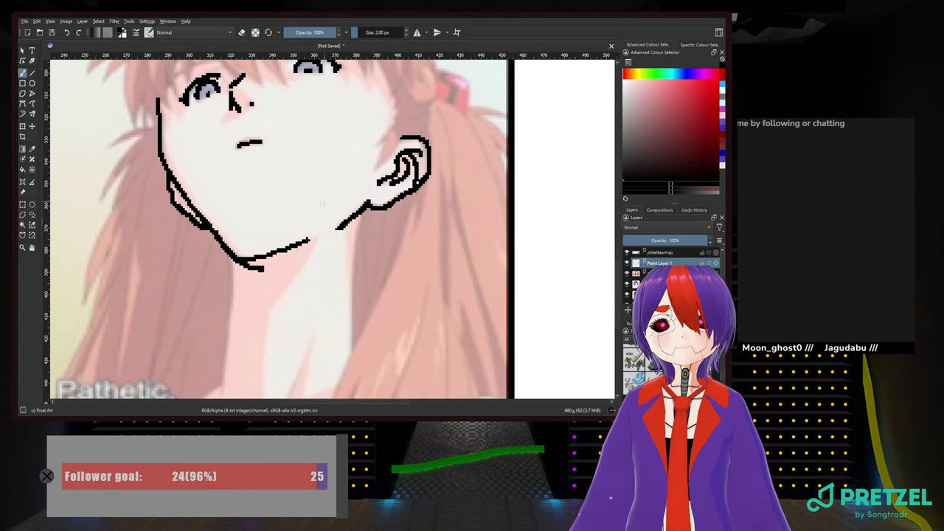
drag(362, 213, 354, 302)
mouse_move(229, 255)
mouse_down()
mouse_move(231, 338)
mouse_move(257, 430)
mouse_up()
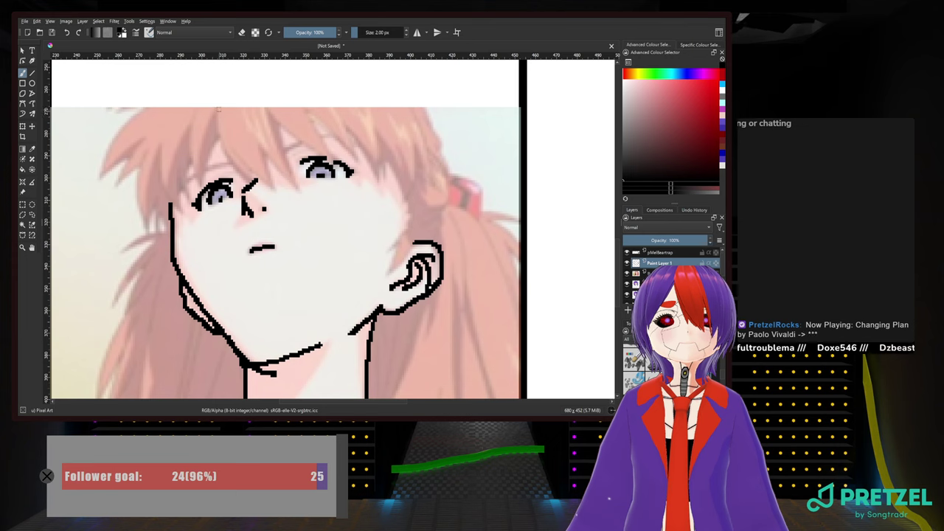
Trace the pointed middle bangs from the picture's upper edge down between the eyes and to the right eye
mouse_move(218, 109)
mouse_down()
mouse_move(235, 161)
mouse_move(279, 197)
mouse_move(249, 109)
mouse_up()
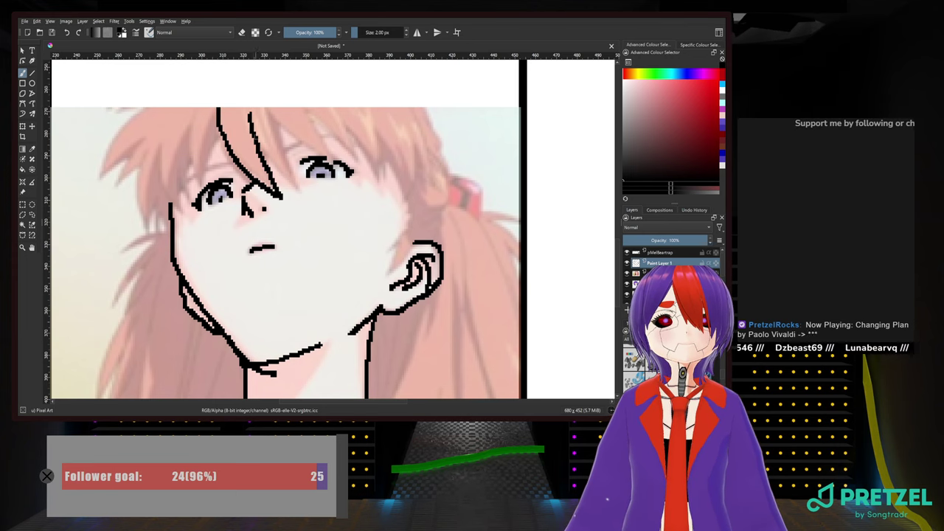
mouse_move(260, 142)
mouse_down()
mouse_move(304, 193)
mouse_move(270, 115)
mouse_up()
key(ctrl+z)
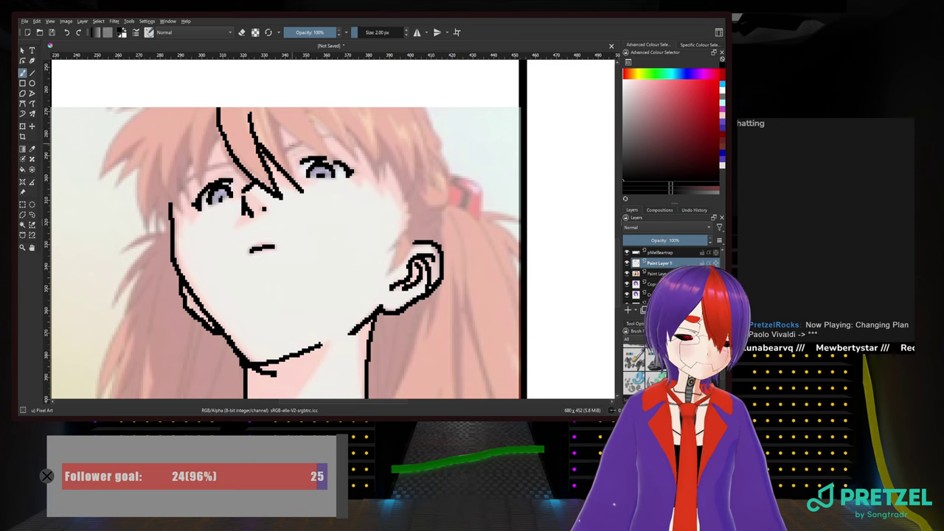
mouse_move(302, 192)
mouse_down()
mouse_move(262, 107)
mouse_move(324, 140)
mouse_move(300, 110)
mouse_up()
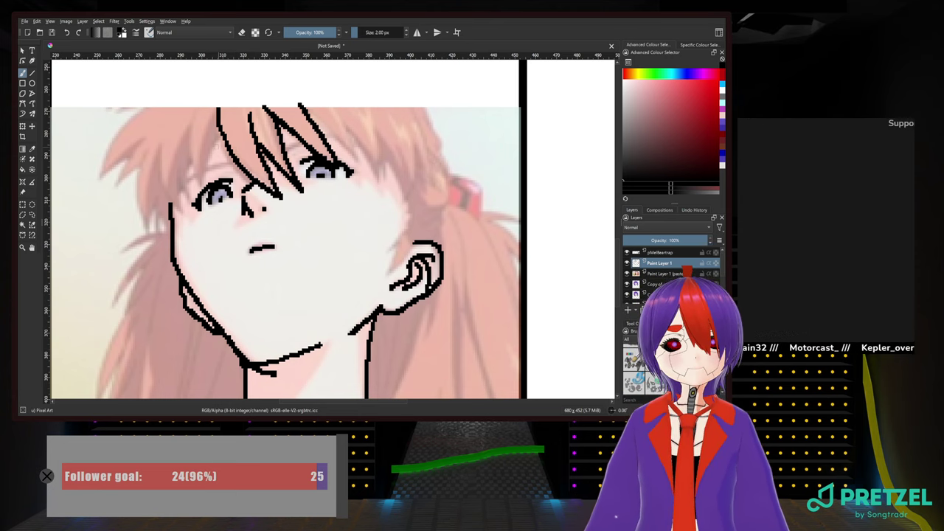
Outline the hair locks over the left eye and temple, and add a curved strand above the right eye
drag(215, 110, 200, 171)
key(ctrl+z)
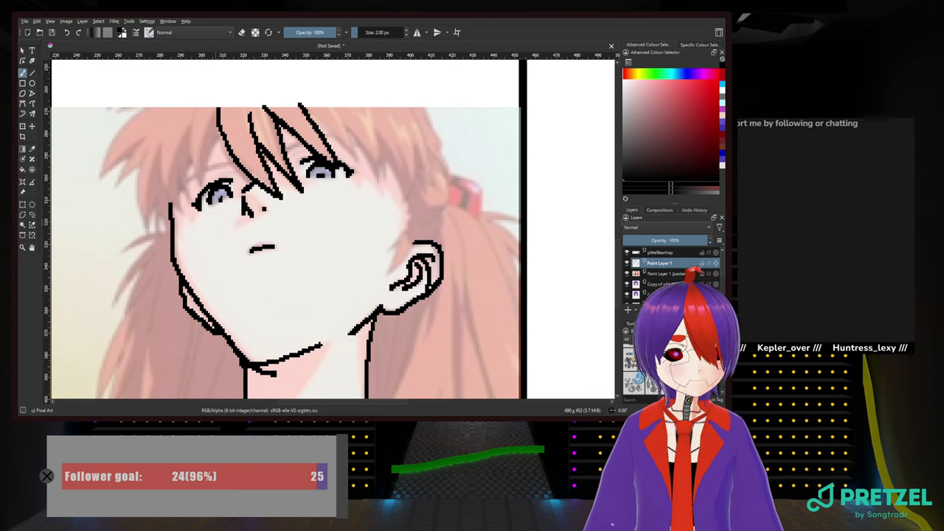
mouse_move(220, 130)
mouse_down()
mouse_move(199, 190)
mouse_move(192, 111)
mouse_move(202, 102)
mouse_up()
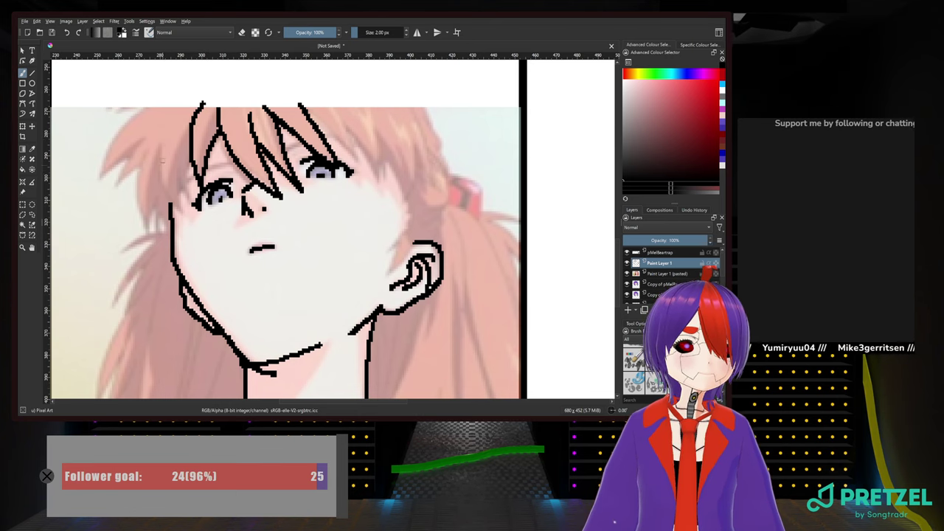
mouse_move(159, 145)
mouse_down()
mouse_move(166, 188)
mouse_move(184, 213)
mouse_move(189, 146)
mouse_up()
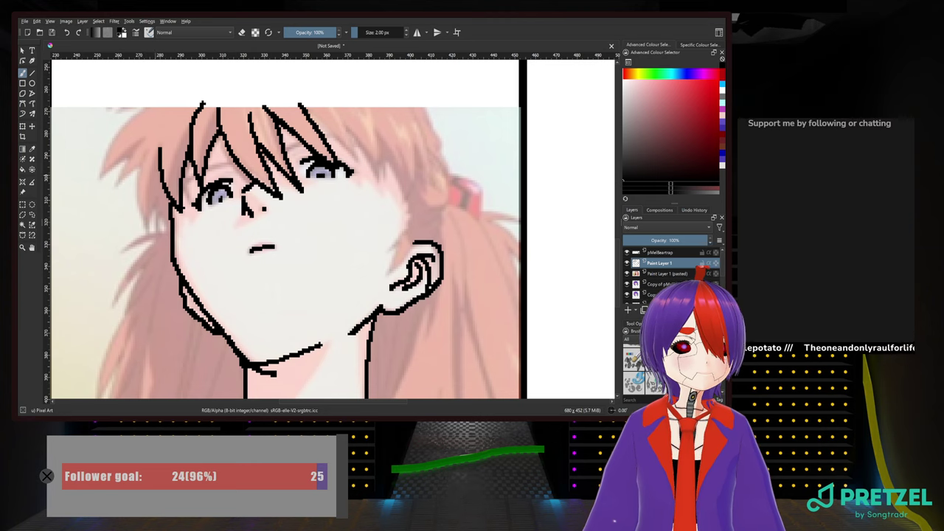
drag(160, 151, 204, 99)
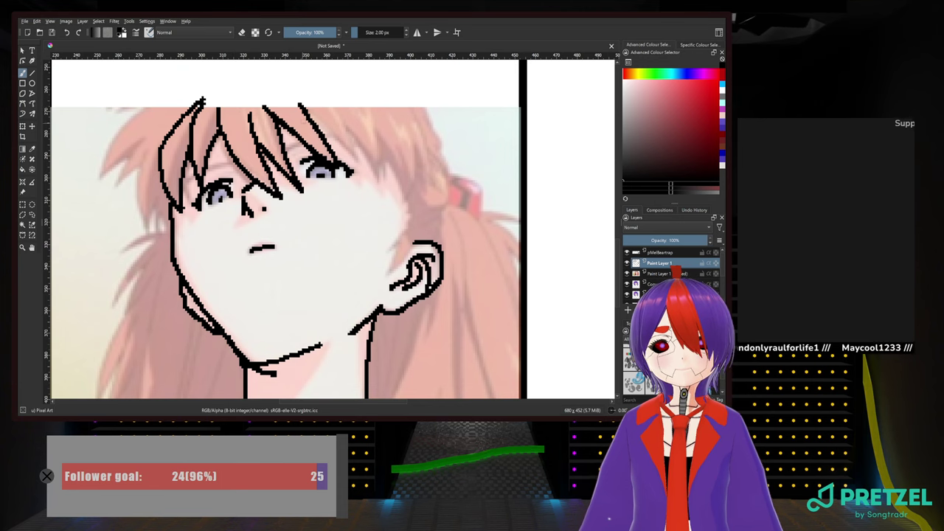
mouse_move(309, 112)
mouse_down()
mouse_move(347, 145)
mouse_move(354, 168)
mouse_move(318, 94)
mouse_up()
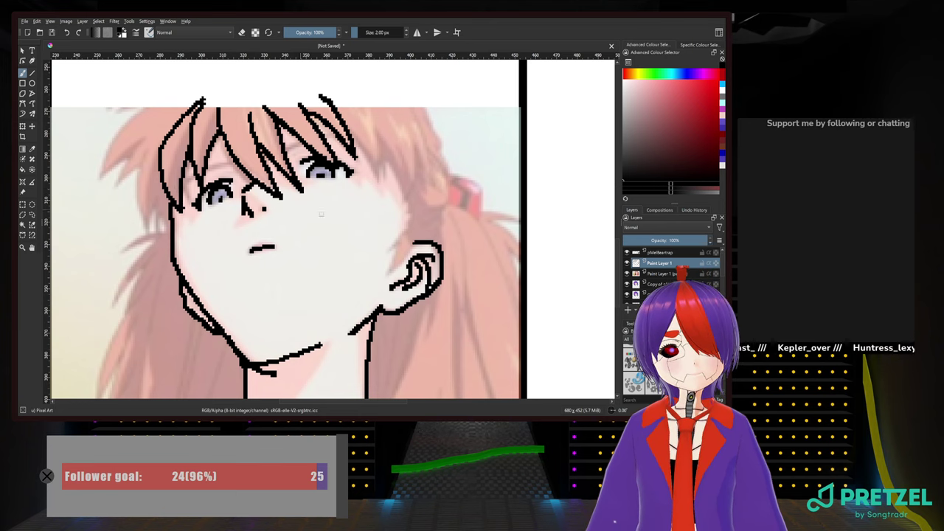
Paint red streaks along the far-left hair lock, the middle bang and the bang above the right eye
click(697, 118)
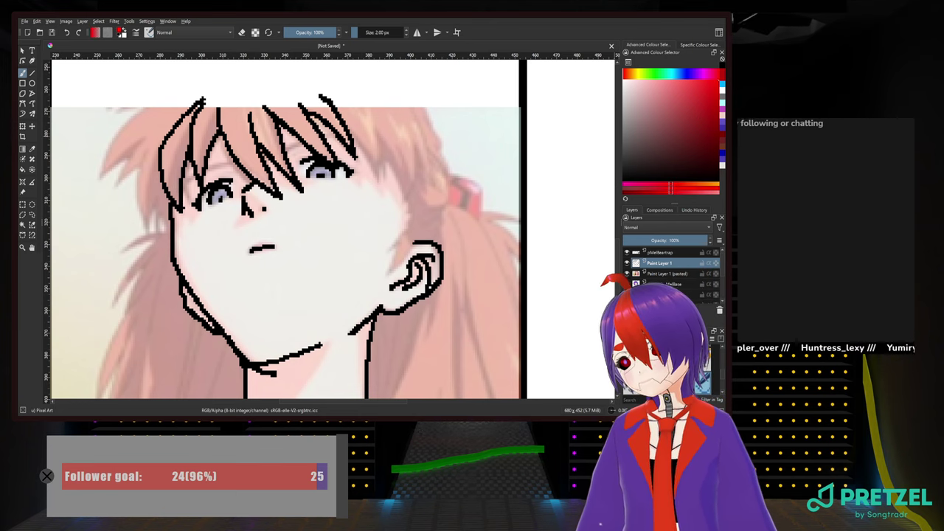
drag(225, 123, 261, 182)
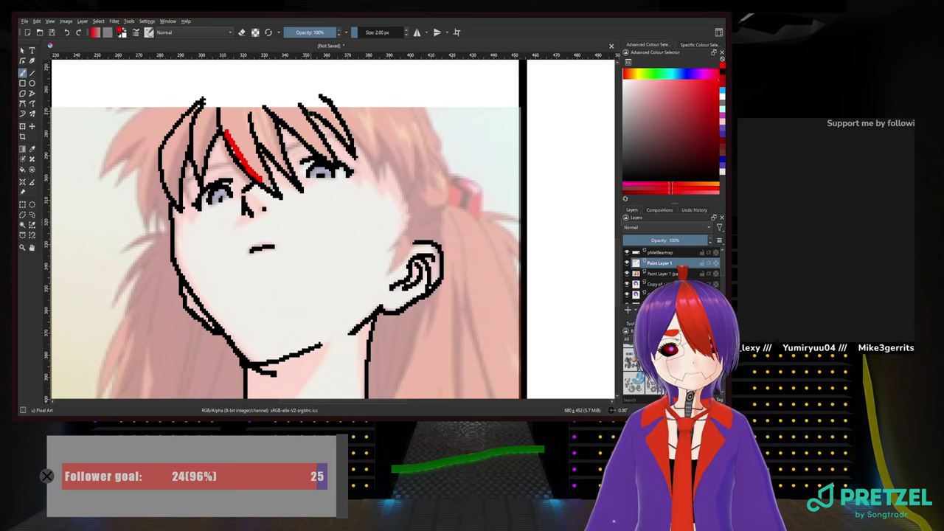
drag(292, 126, 325, 157)
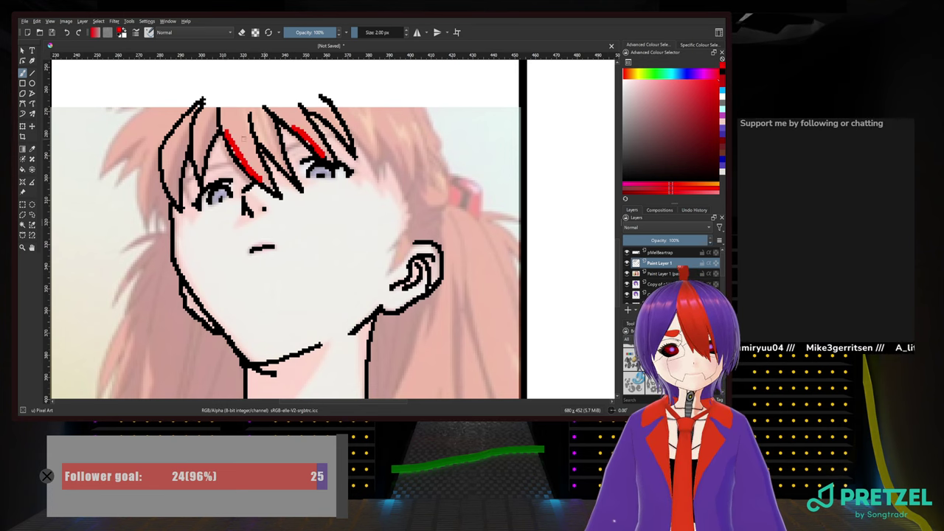
mouse_move(174, 134)
mouse_down()
mouse_move(162, 174)
mouse_move(177, 197)
mouse_up()
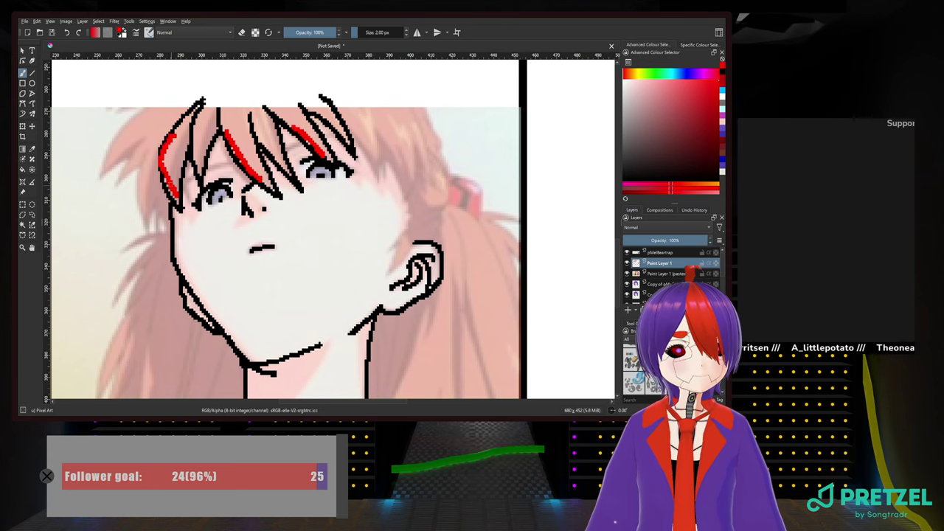
key(ctrl+z)
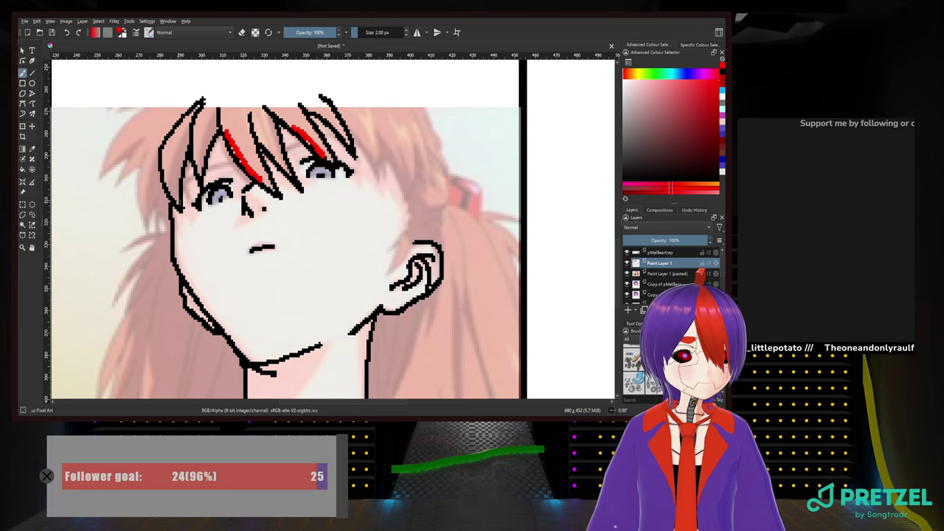
mouse_move(178, 203)
mouse_down()
mouse_move(164, 156)
mouse_move(174, 135)
mouse_up()
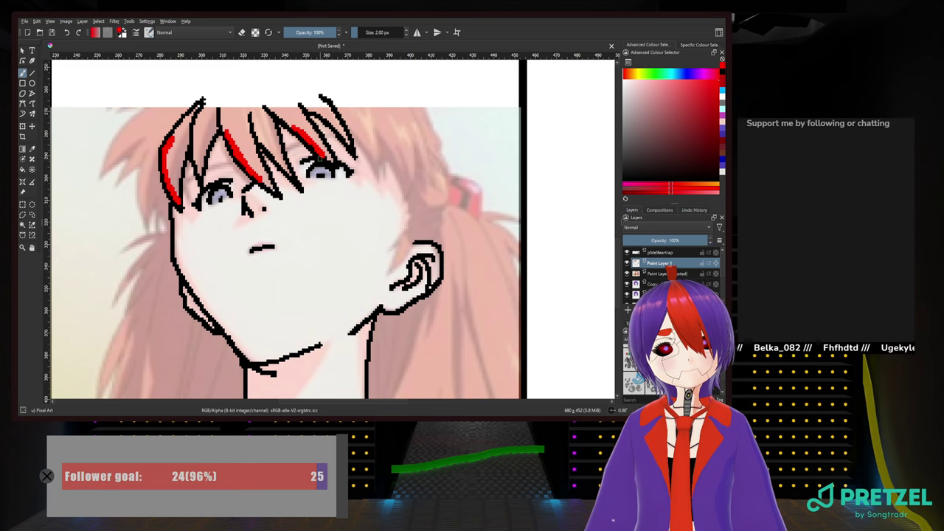
Draw black hair locks from the right eye's outer side across the temple and down in front of the ear
drag(298, 163, 317, 195)
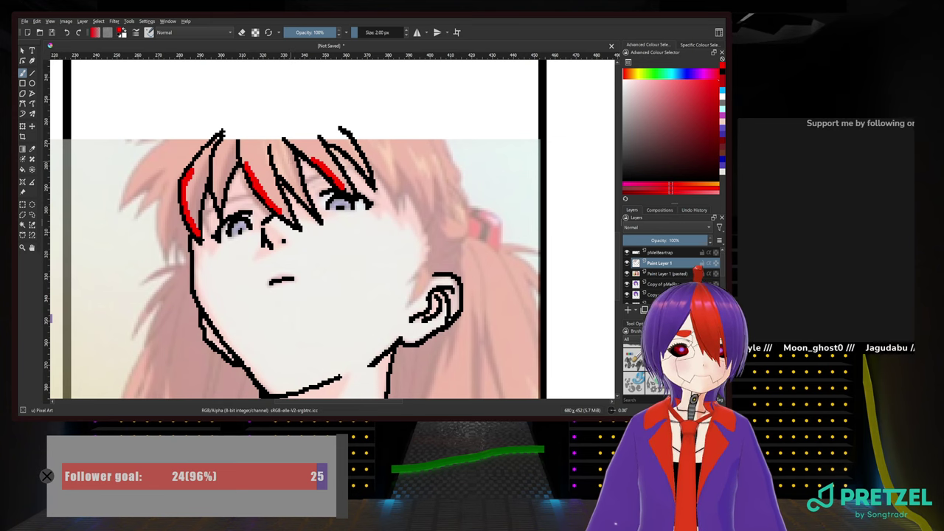
right_click(318, 225)
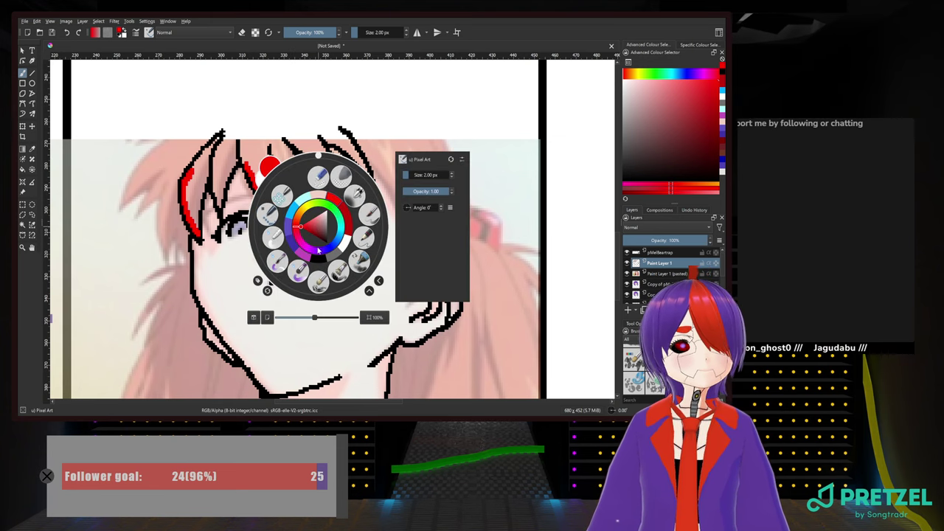
click(318, 262)
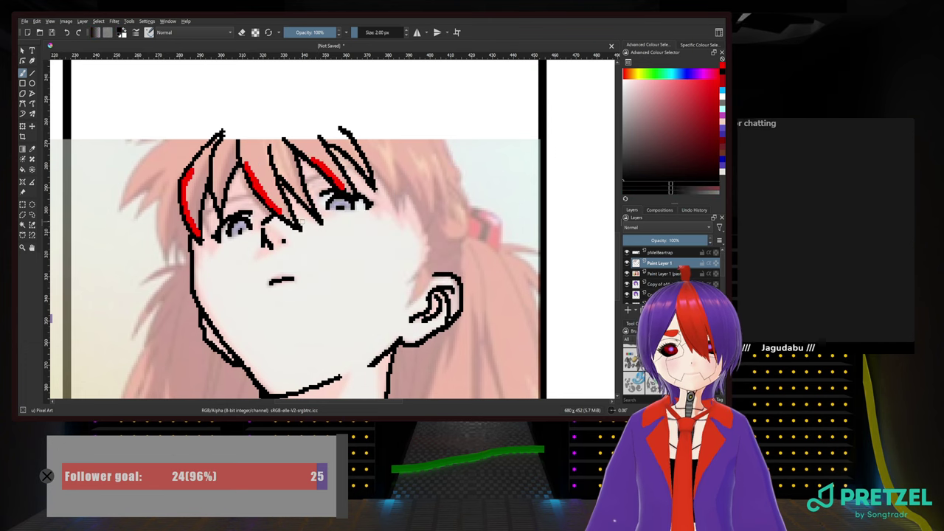
mouse_move(369, 159)
mouse_down()
mouse_move(399, 215)
mouse_move(406, 190)
mouse_move(428, 234)
mouse_move(446, 191)
mouse_up()
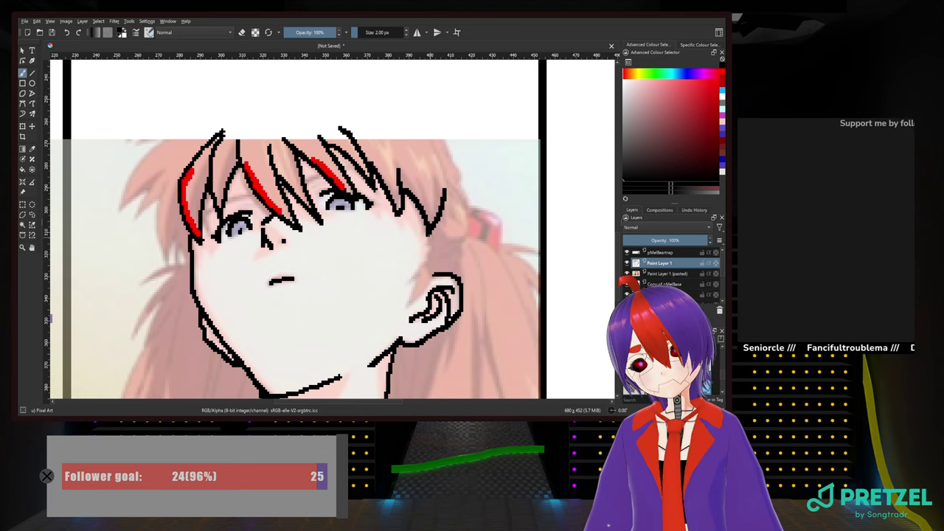
mouse_move(429, 235)
mouse_down()
mouse_move(417, 299)
mouse_move(406, 311)
mouse_move(457, 249)
mouse_move(466, 215)
mouse_move(442, 192)
mouse_up()
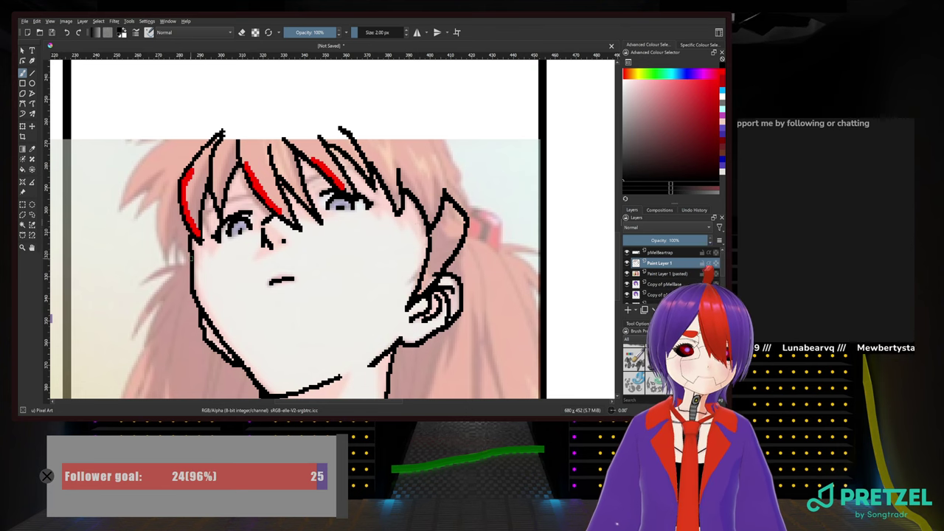
Outline the right side of the head above the reference picture and add a curved lock reaching down to the temple
drag(341, 318, 300, 239)
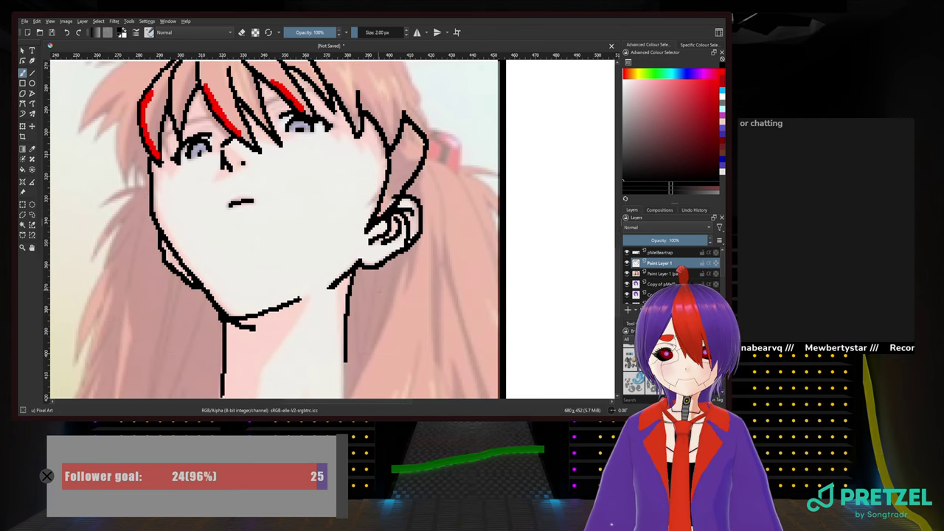
scroll(385, 228, up, 1)
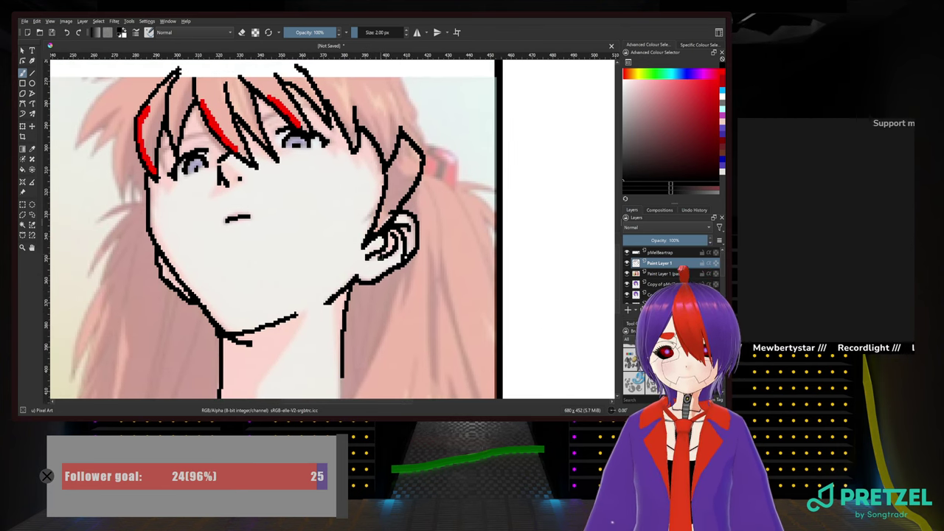
drag(332, 231, 353, 345)
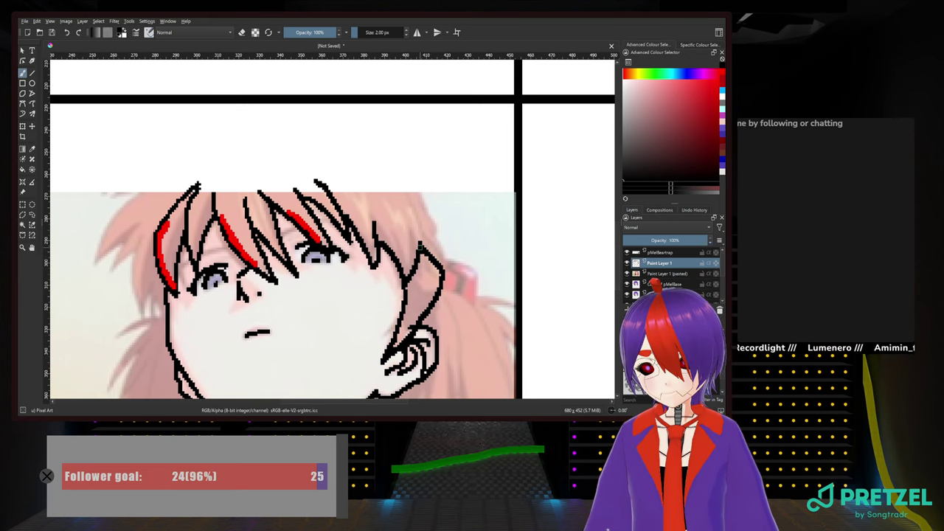
mouse_move(421, 248)
mouse_down()
mouse_move(396, 188)
mouse_move(352, 162)
mouse_up()
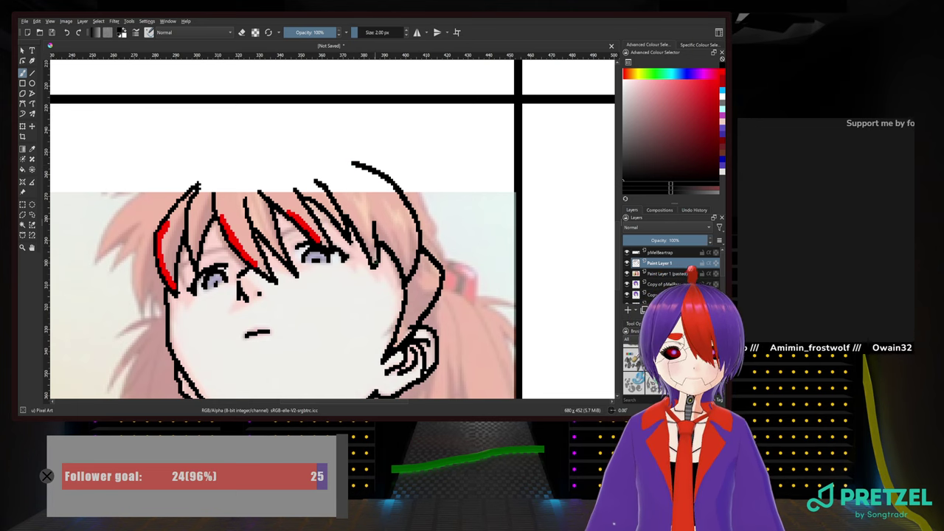
mouse_move(377, 262)
mouse_down()
mouse_move(376, 223)
mouse_move(354, 178)
mouse_move(317, 164)
mouse_move(320, 184)
mouse_move(326, 164)
mouse_move(358, 163)
mouse_up()
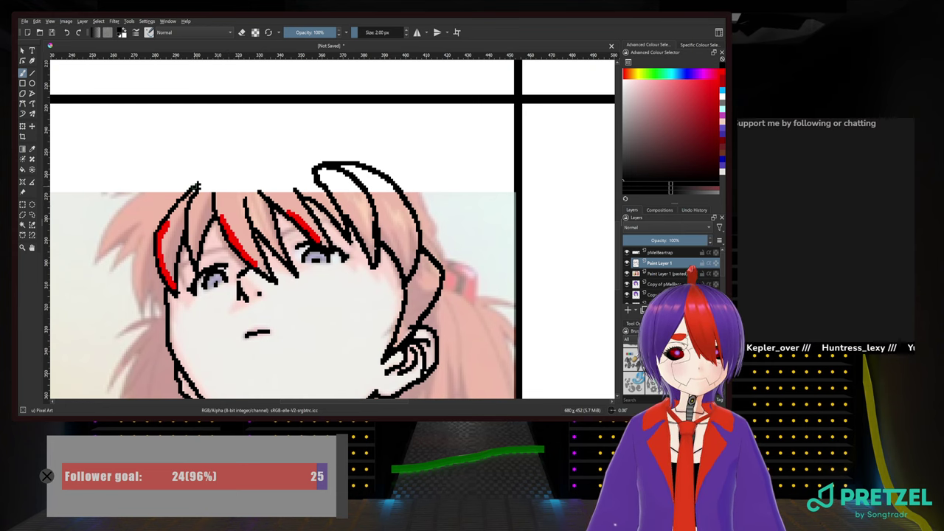
Extend the bangs above the picture's edge and close the crown outline between the left parting and the right lock
drag(237, 175, 596, 186)
scroll(403, 219, down, 1)
drag(403, 219, 213, 213)
scroll(439, 211, up, 1)
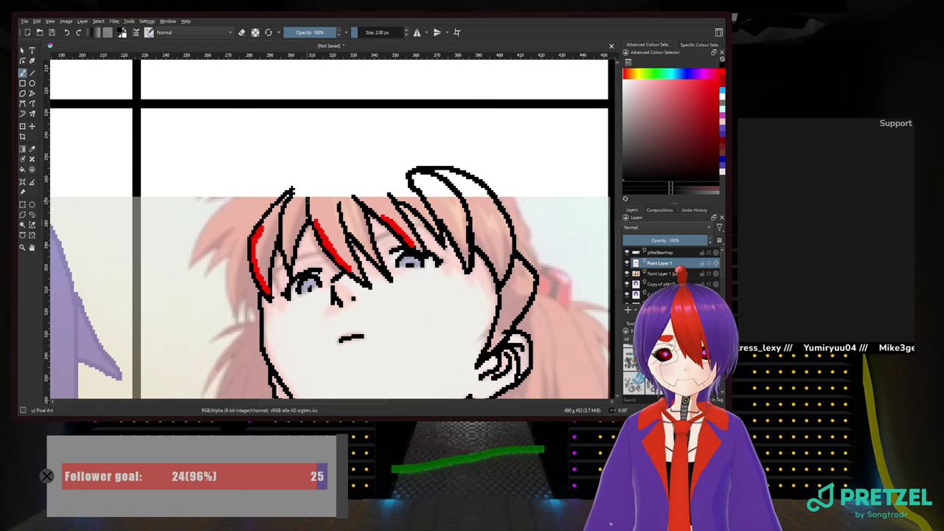
drag(306, 198, 327, 160)
drag(283, 195, 310, 177)
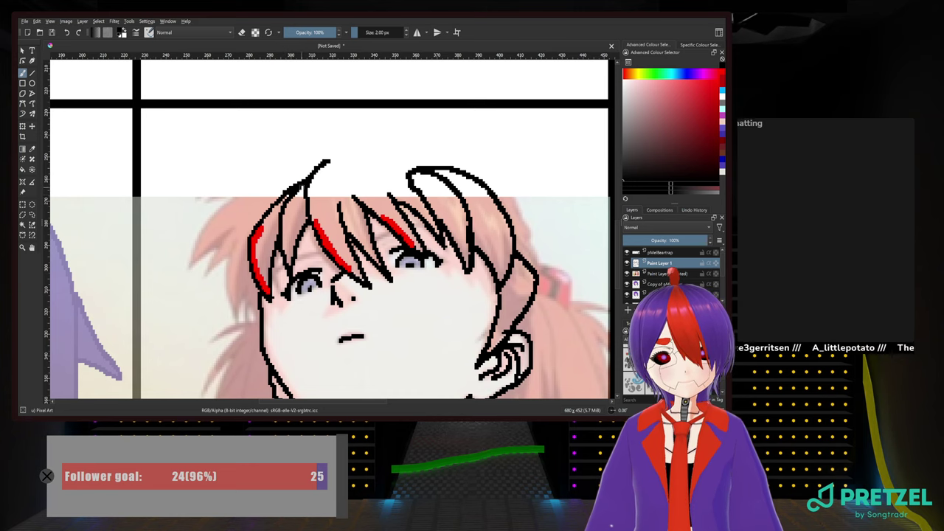
mouse_move(341, 207)
mouse_down()
mouse_move(343, 188)
mouse_move(353, 196)
mouse_up()
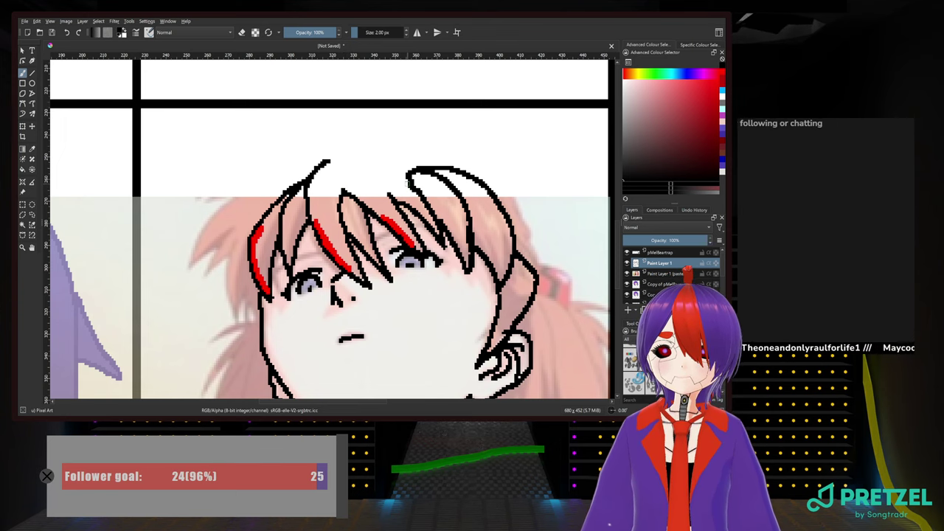
drag(392, 196, 317, 164)
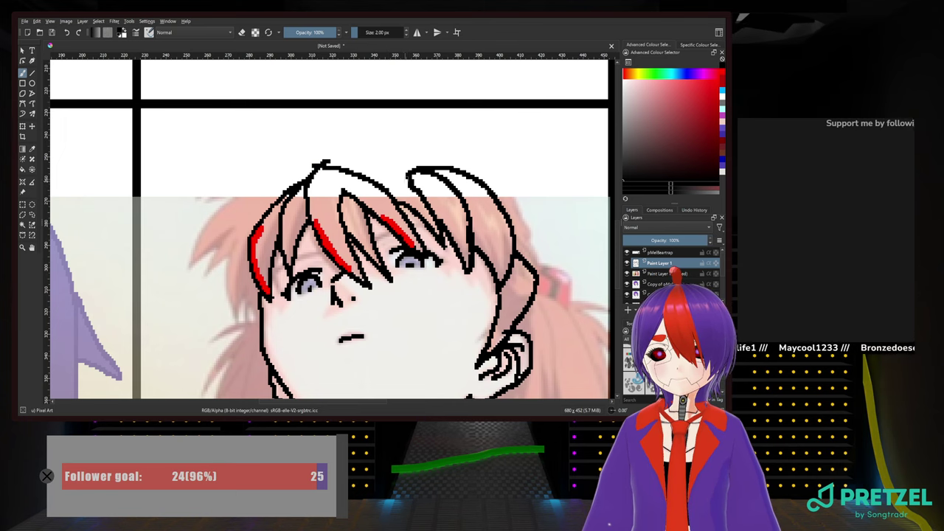
drag(410, 172, 338, 169)
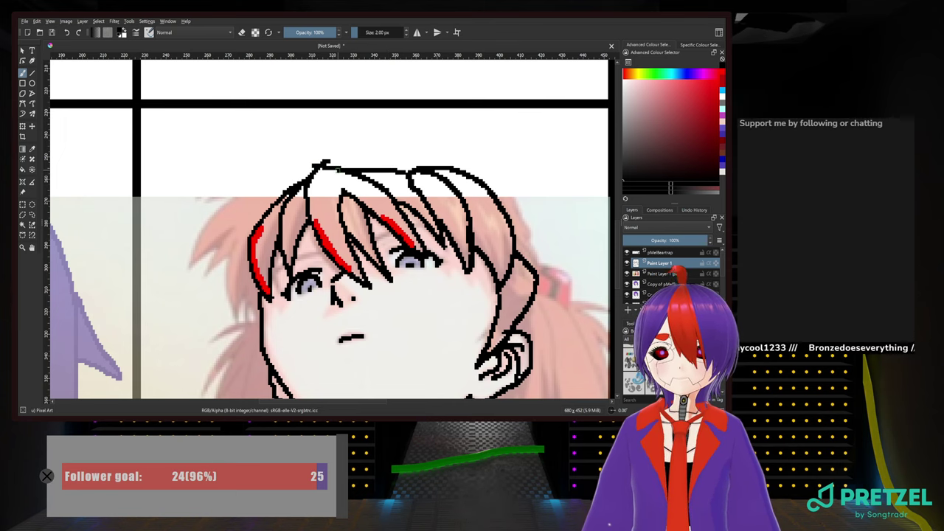
click(338, 170)
Enlarge both eye outlines in black, extending the upper lash lines and adding a downward edge at each outer corner
drag(330, 261, 398, 173)
scroll(397, 173, up, 1)
scroll(458, 235, down, 2)
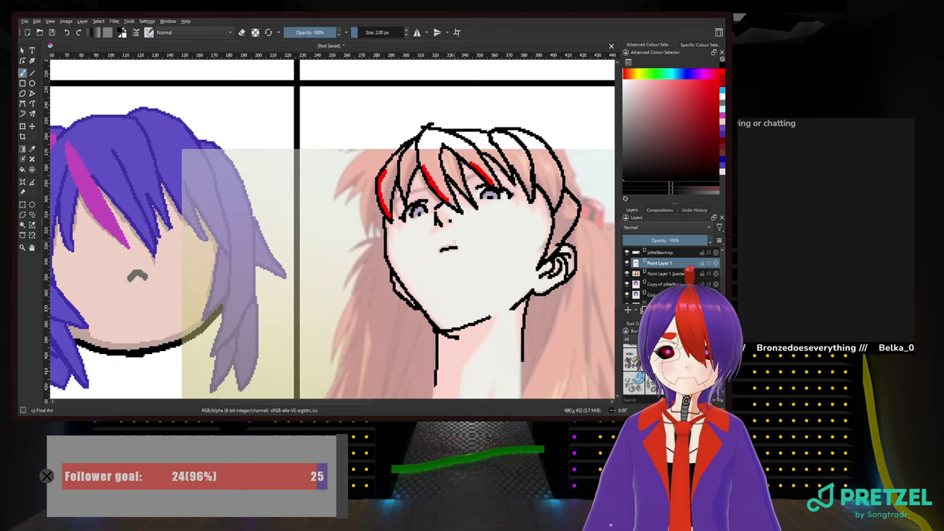
mouse_move(353, 238)
mouse_down()
mouse_move(499, 229)
mouse_move(209, 234)
mouse_up()
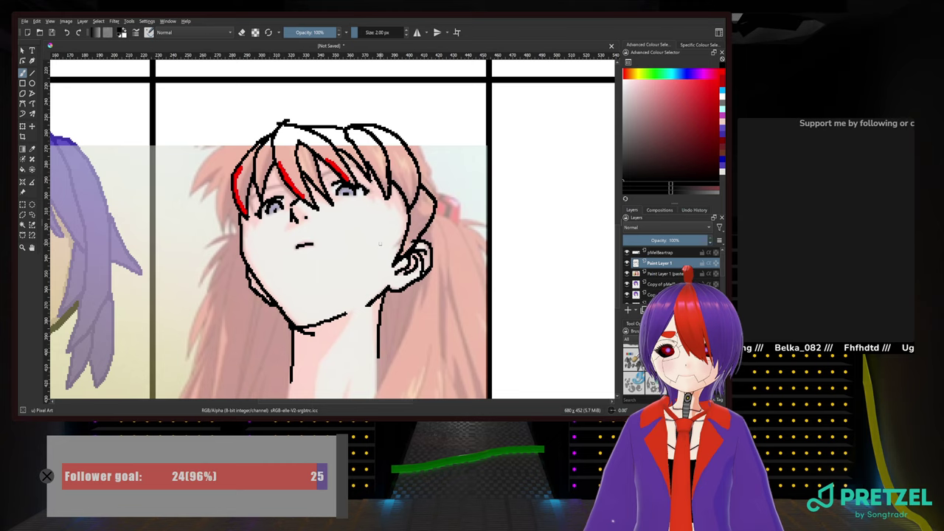
scroll(330, 217, up, 4)
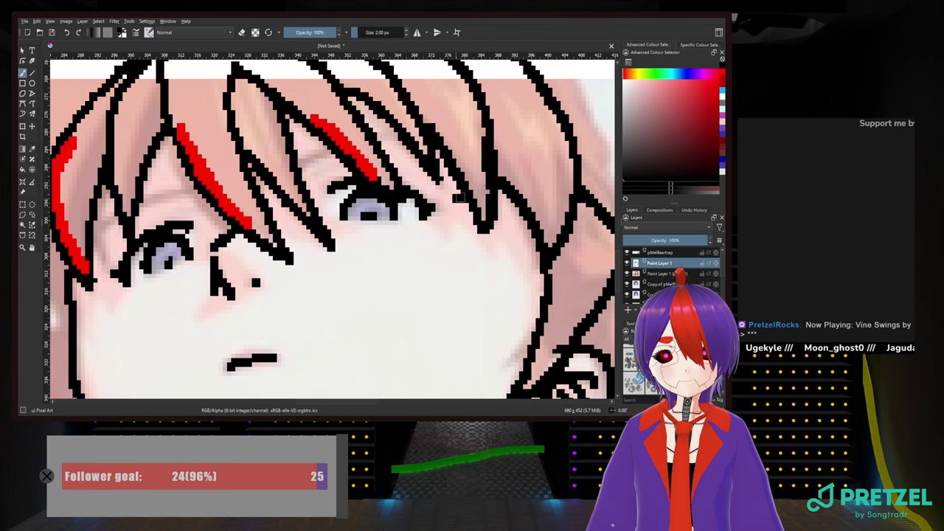
drag(458, 198, 438, 257)
drag(440, 209, 407, 190)
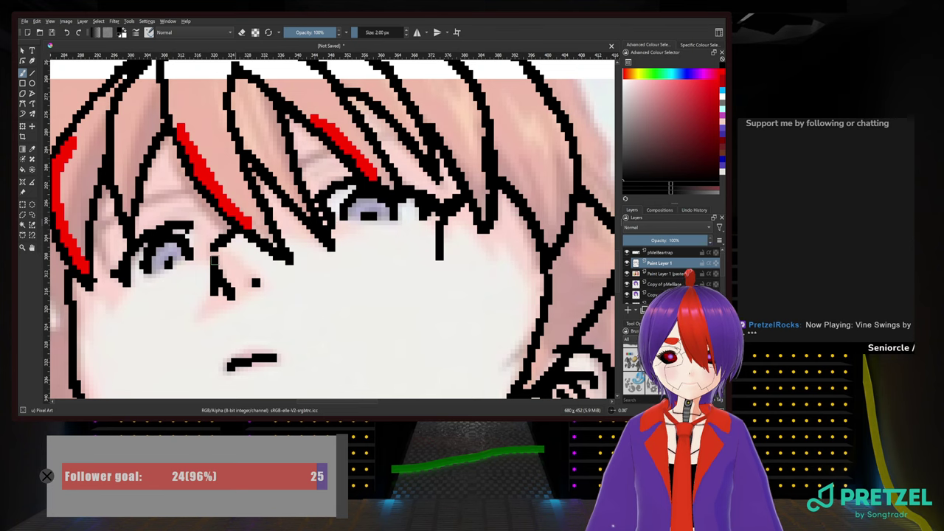
mouse_move(189, 226)
mouse_down()
mouse_move(217, 229)
mouse_move(205, 245)
mouse_up()
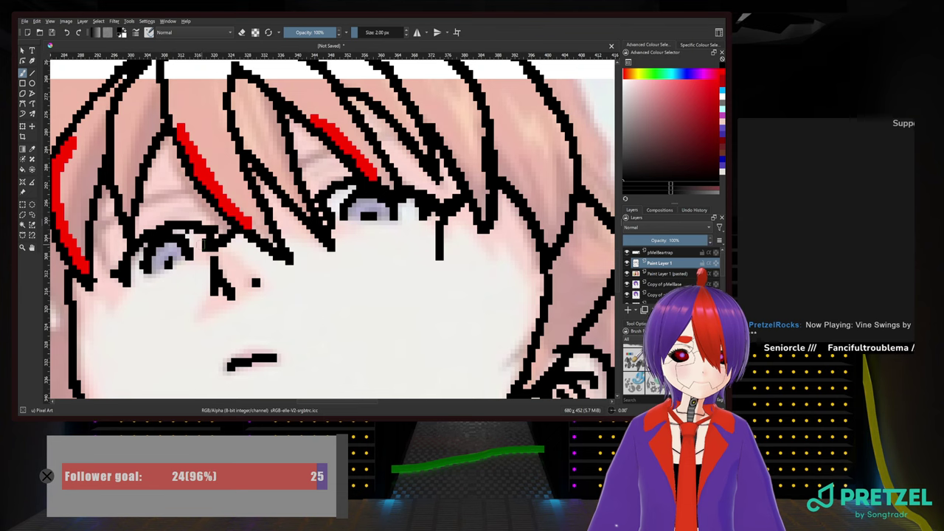
mouse_move(129, 247)
mouse_down()
mouse_move(106, 264)
mouse_move(94, 261)
mouse_move(123, 327)
mouse_up()
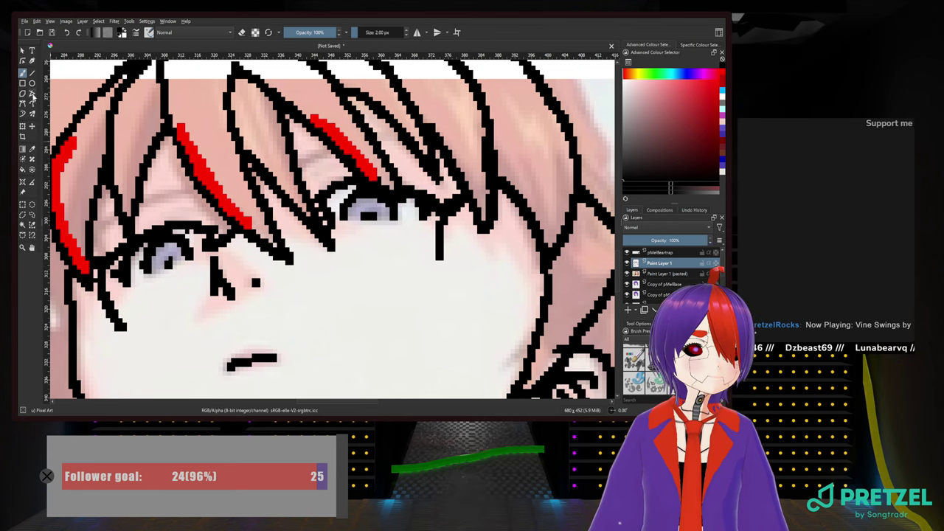
Erase the iris outlines, pupils and surplus lash marks from both eyes, leaving only the enlarged outlines
click(242, 33)
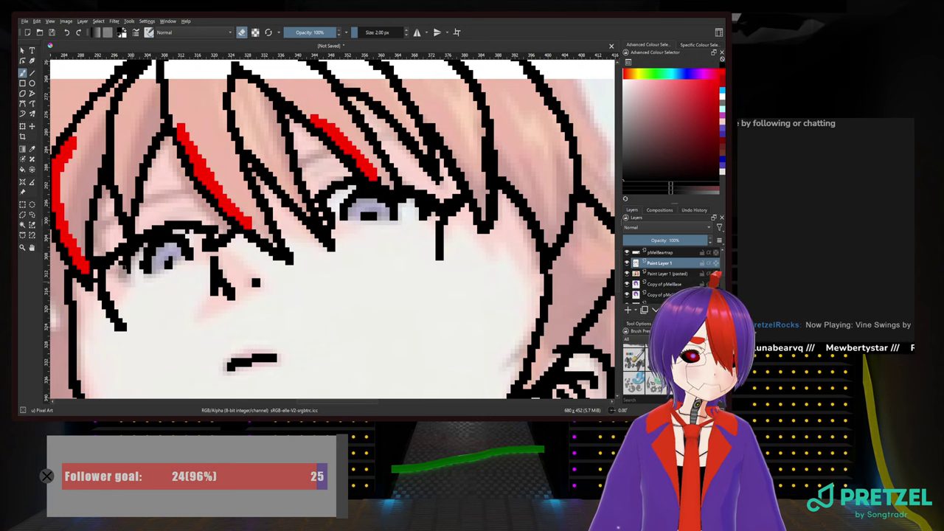
mouse_move(145, 253)
mouse_down()
mouse_move(167, 240)
mouse_move(188, 252)
mouse_move(188, 236)
mouse_move(184, 253)
mouse_move(133, 271)
mouse_move(192, 254)
mouse_up()
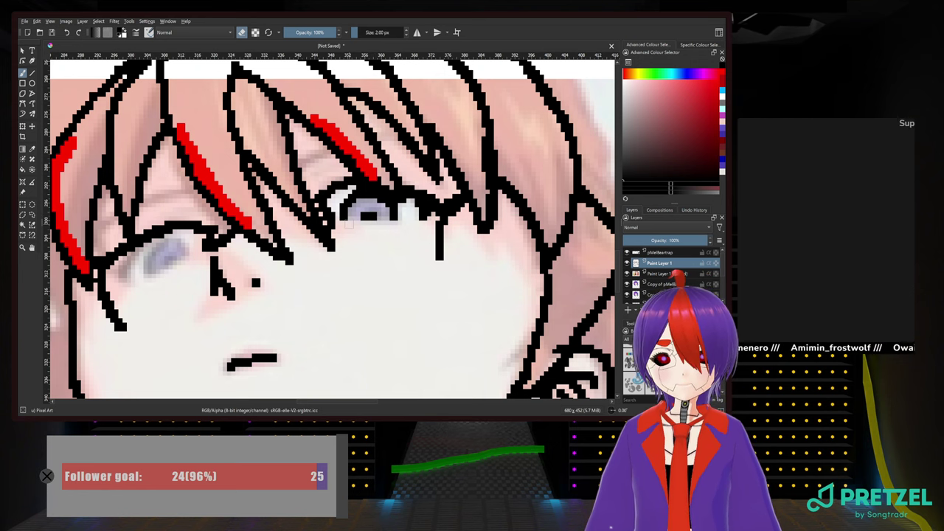
mouse_move(346, 216)
mouse_down()
mouse_move(363, 193)
mouse_move(402, 208)
mouse_move(399, 221)
mouse_move(363, 219)
mouse_move(425, 214)
mouse_move(414, 208)
mouse_move(459, 217)
mouse_move(465, 204)
mouse_move(445, 197)
mouse_move(459, 195)
mouse_up()
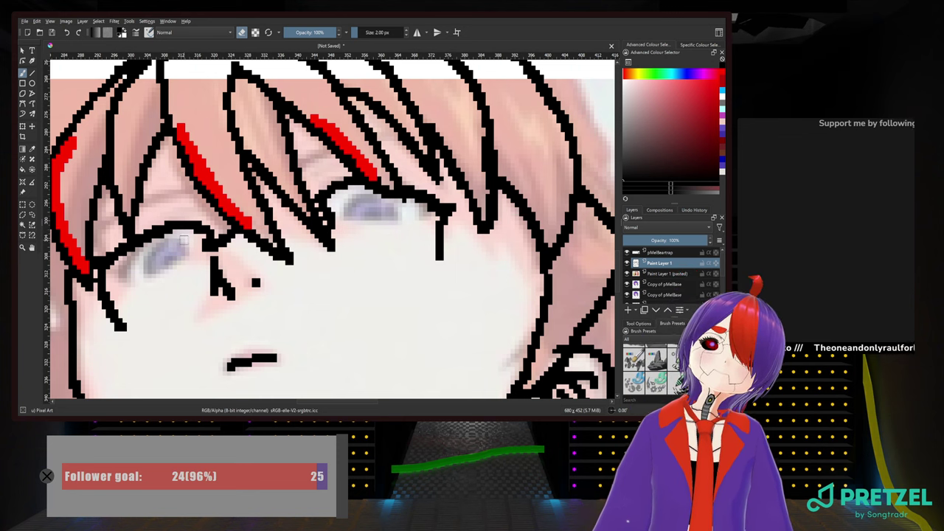
Fill the white of the right-hand eye with a 2 px white brush, squaring off its lower edge
scroll(249, 271, down, 2)
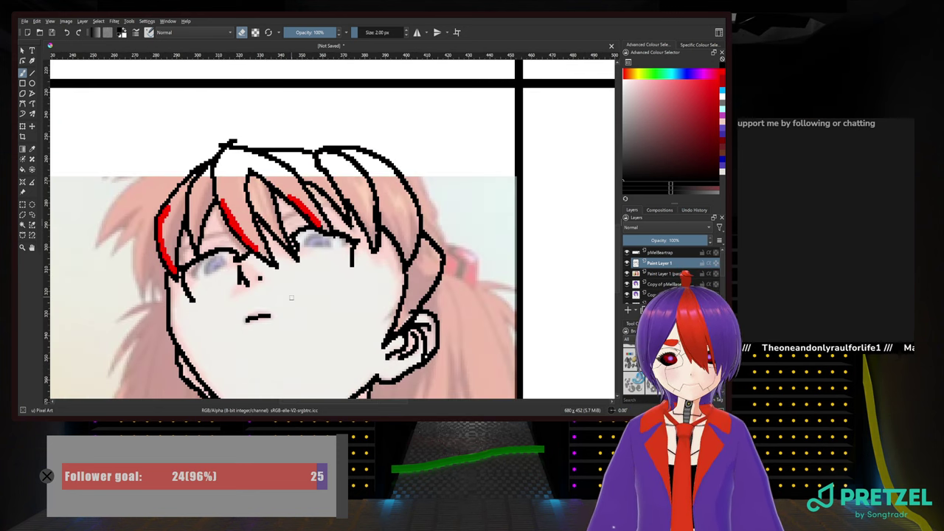
scroll(283, 267, up, 2)
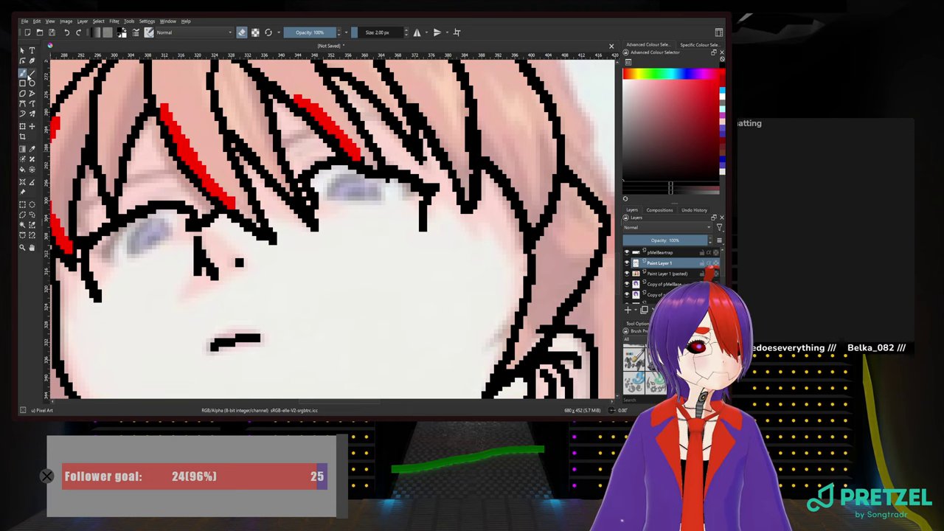
right_click(314, 214)
click(345, 236)
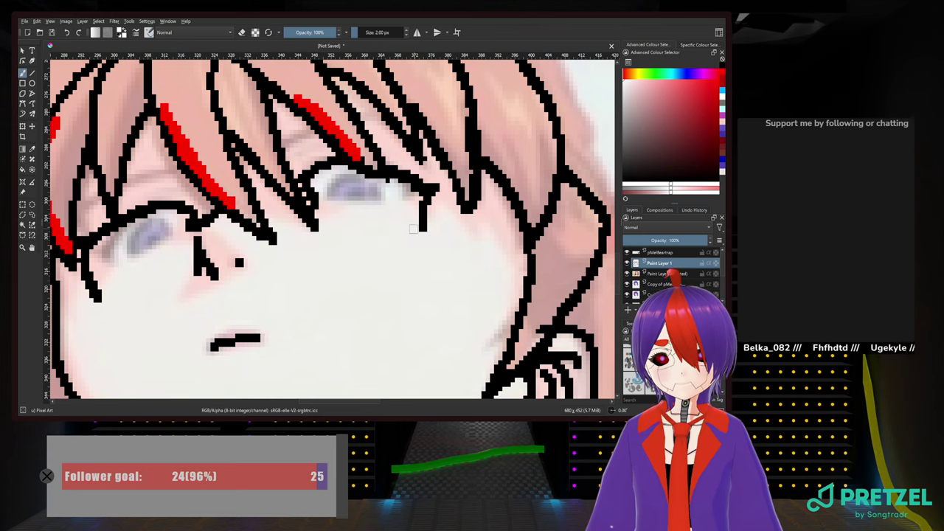
mouse_move(411, 229)
mouse_down()
mouse_move(331, 235)
mouse_move(324, 195)
mouse_up()
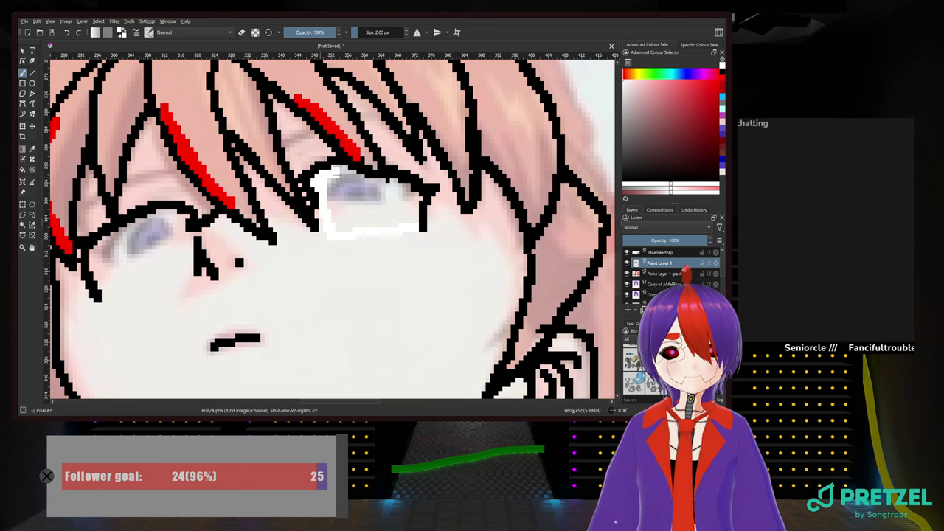
drag(345, 175, 419, 196)
mouse_move(414, 204)
mouse_down()
mouse_move(338, 229)
mouse_move(328, 183)
mouse_move(394, 191)
mouse_move(337, 185)
mouse_move(335, 194)
mouse_move(408, 201)
mouse_move(407, 212)
mouse_move(396, 203)
mouse_move(338, 208)
mouse_move(394, 216)
mouse_move(342, 225)
mouse_up()
Fill the left-hand eye with white from the lash line down to a slanted lower edge
drag(296, 263, 430, 252)
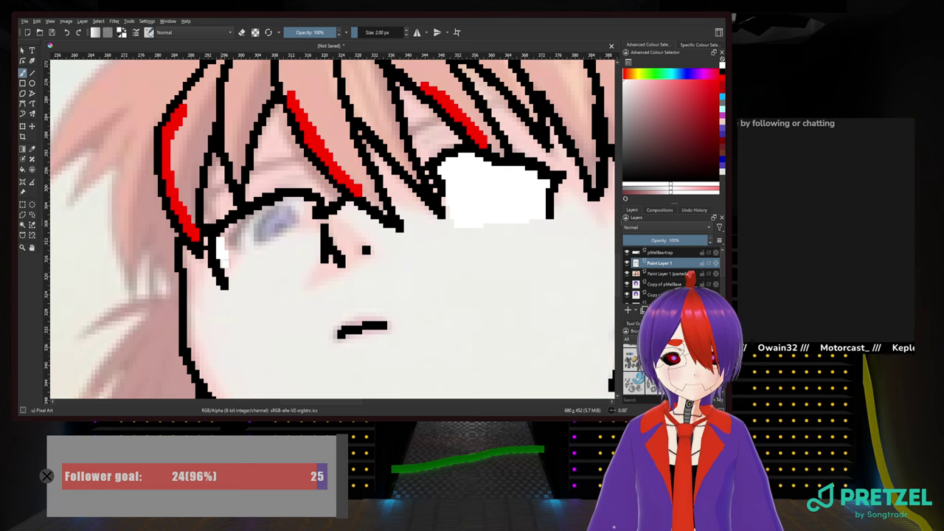
drag(226, 263, 234, 280)
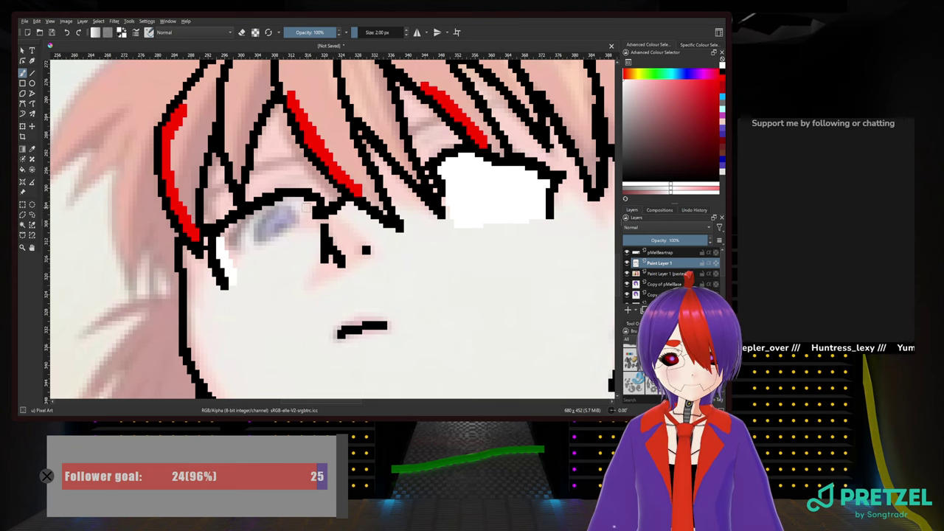
mouse_move(299, 204)
mouse_down()
mouse_move(286, 201)
mouse_move(236, 228)
mouse_up()
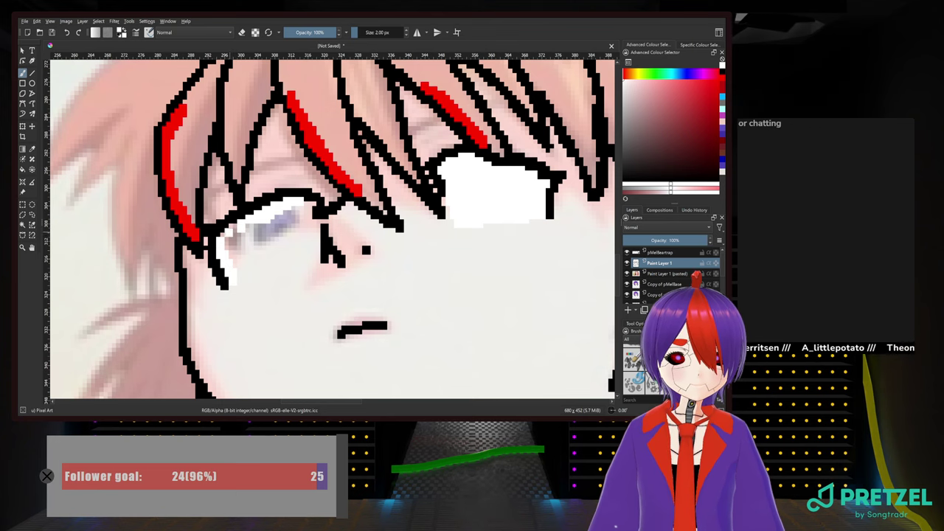
click(225, 237)
click(230, 230)
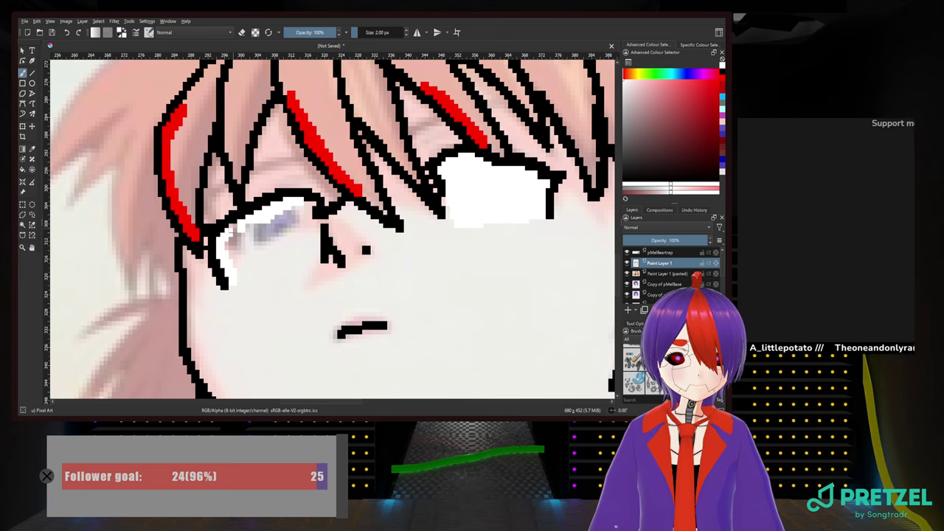
mouse_move(233, 229)
mouse_down()
mouse_move(237, 237)
mouse_move(311, 206)
mouse_up()
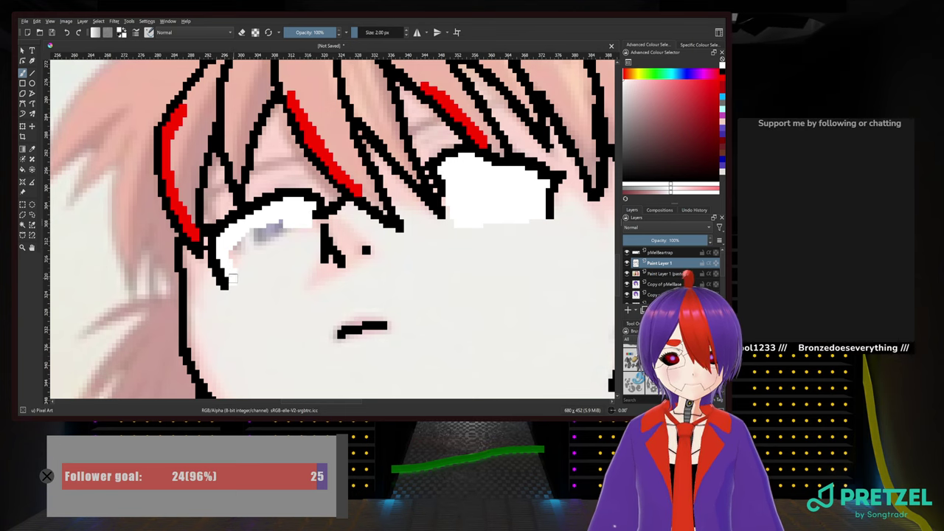
mouse_move(233, 278)
mouse_down()
mouse_move(299, 256)
mouse_move(296, 228)
mouse_move(289, 255)
mouse_move(237, 268)
mouse_move(231, 253)
mouse_move(244, 260)
mouse_move(289, 239)
mouse_move(272, 258)
mouse_move(238, 251)
mouse_move(243, 236)
mouse_move(278, 222)
mouse_move(247, 245)
mouse_up()
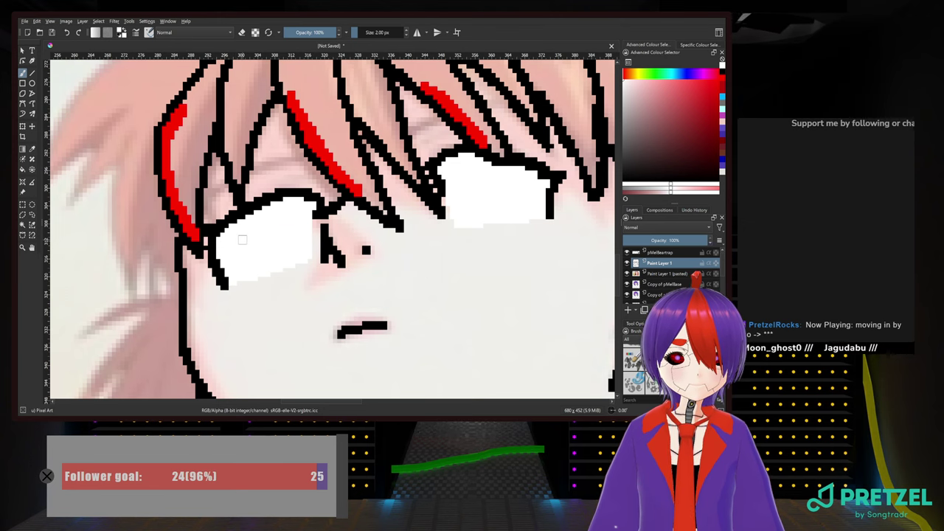
Paint a dark red oval iris in each eye with a 4 px brush
scroll(242, 239, down, 4)
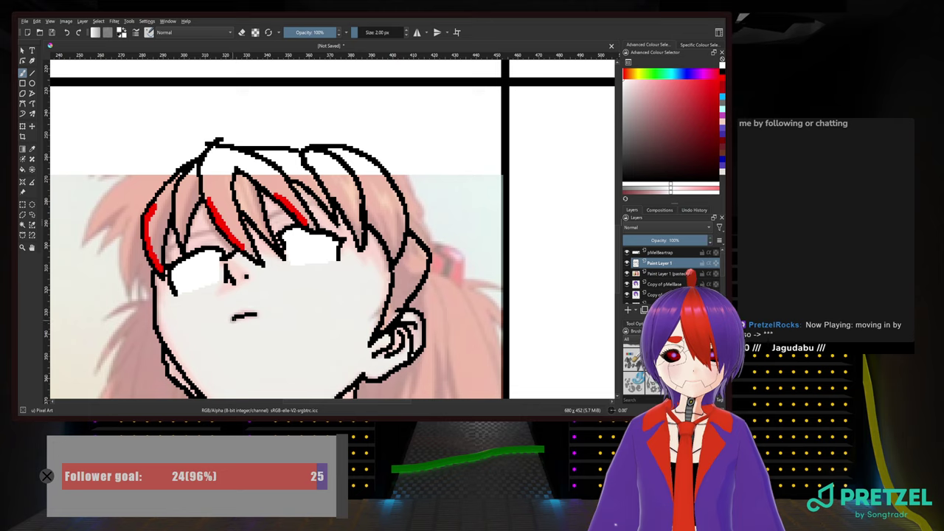
scroll(288, 278, up, 3)
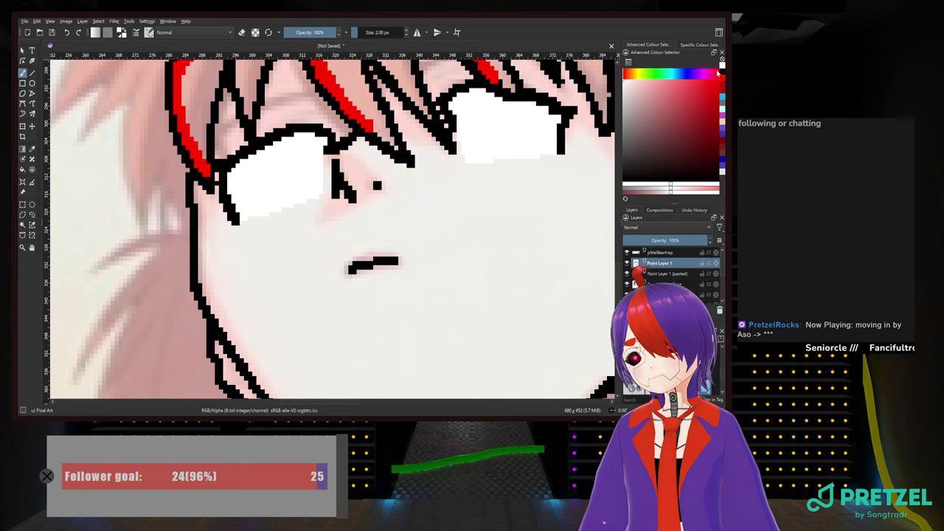
click(713, 105)
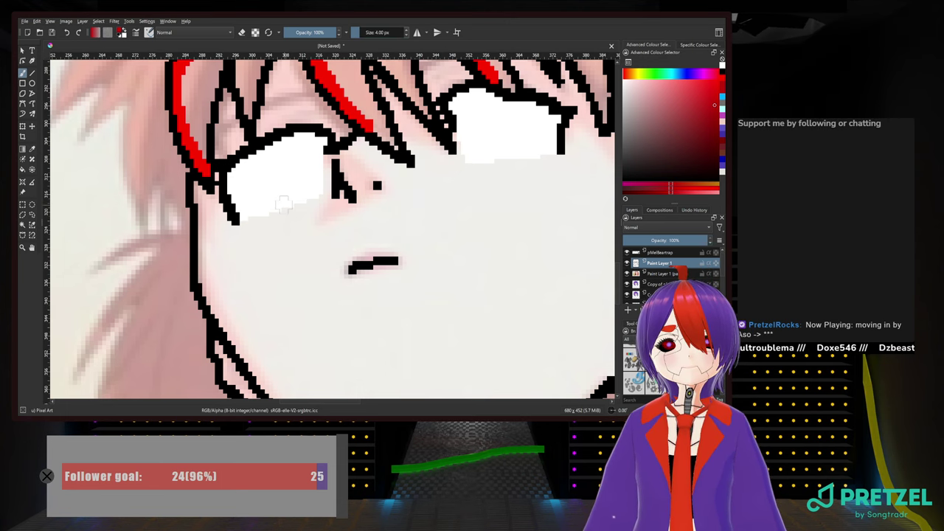
mouse_move(290, 201)
mouse_down()
mouse_move(289, 166)
mouse_move(271, 158)
mouse_move(261, 191)
mouse_move(268, 202)
mouse_move(273, 173)
mouse_up()
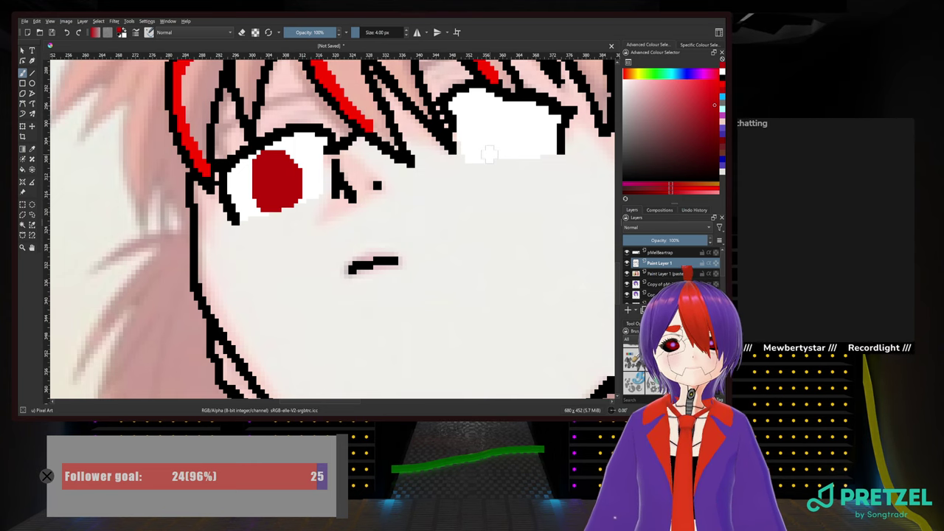
mouse_move(486, 158)
mouse_down()
mouse_move(493, 113)
mouse_move(504, 113)
mouse_move(511, 150)
mouse_move(500, 147)
mouse_move(500, 125)
mouse_move(515, 135)
mouse_move(517, 120)
mouse_move(486, 111)
mouse_move(481, 146)
mouse_up()
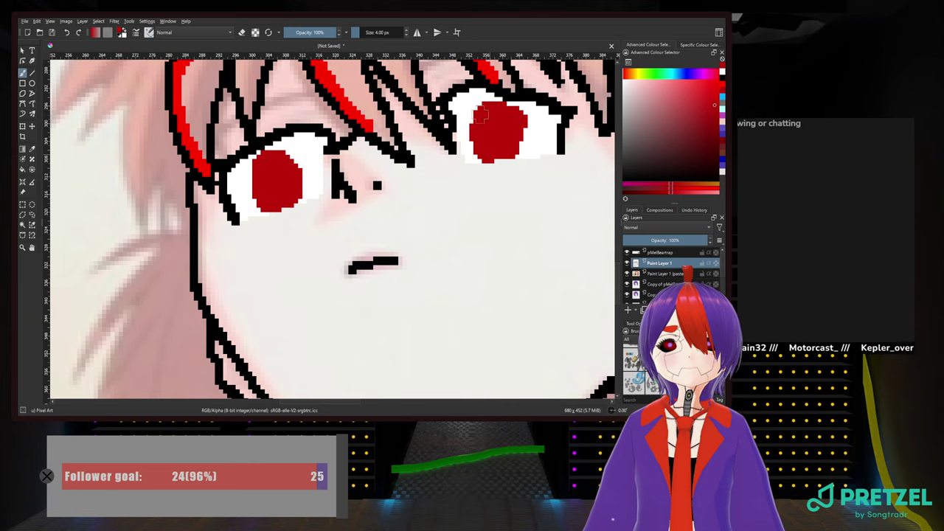
drag(478, 116, 477, 123)
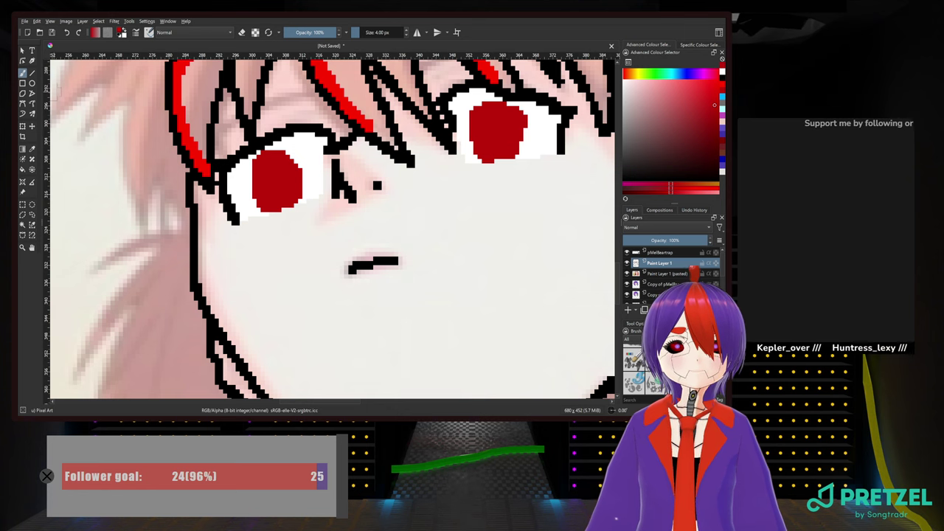
Trim the outer edge of the right-hand iris in white with a 1 px brush
right_click(351, 218)
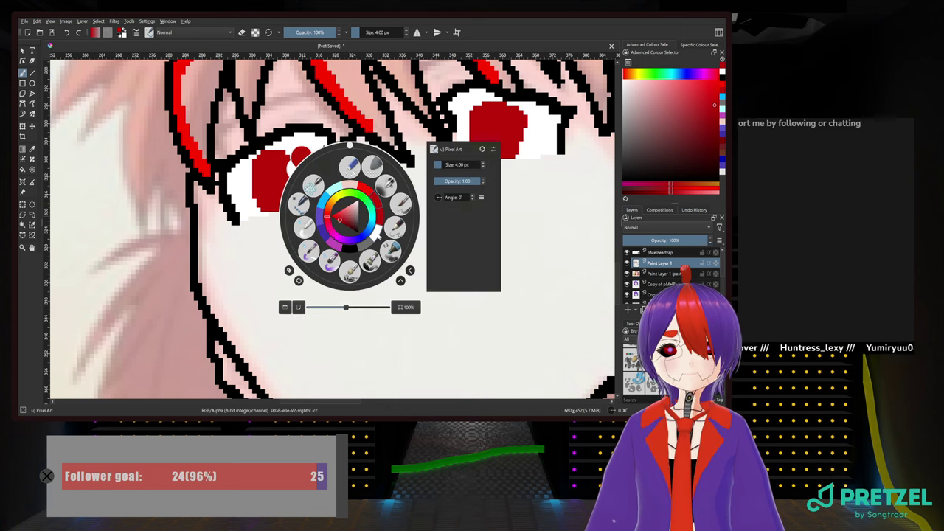
click(379, 238)
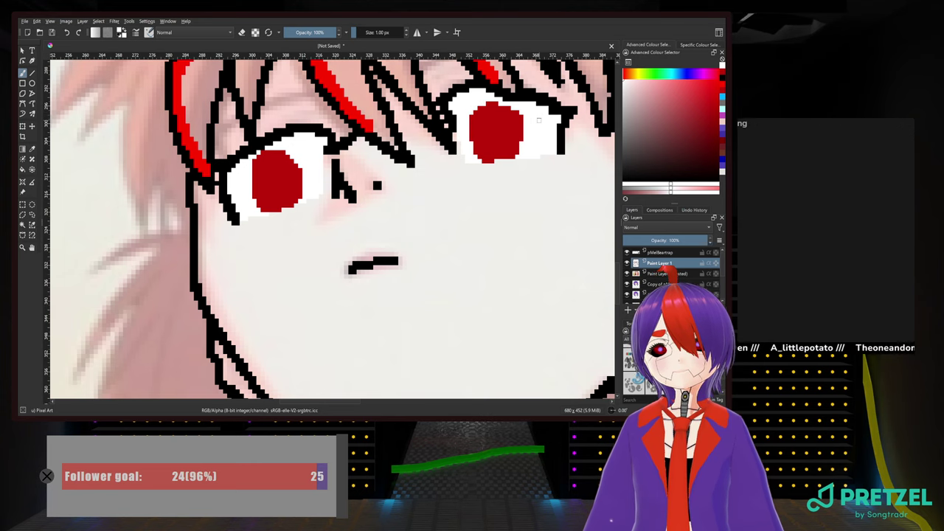
mouse_move(523, 115)
mouse_down()
mouse_move(522, 142)
mouse_move(518, 114)
mouse_up()
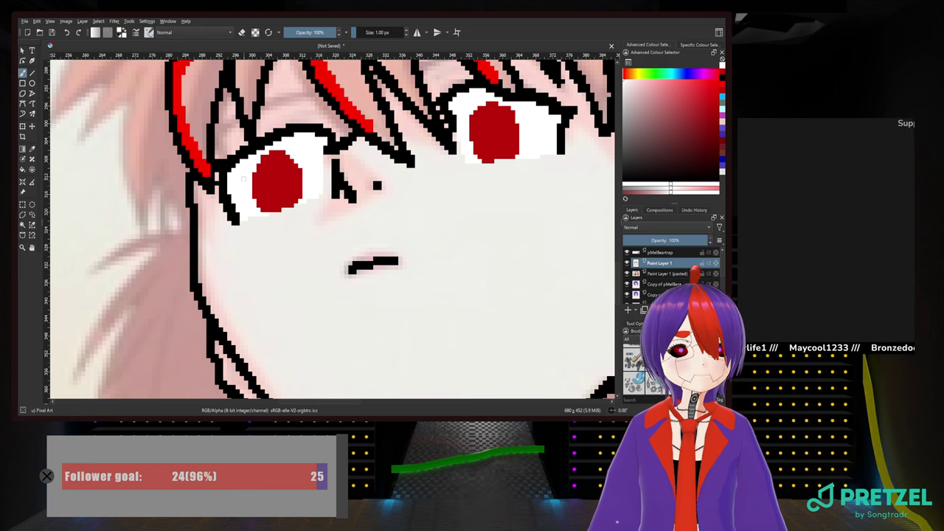
Narrow the left-hand iris in white and even out its side edges with single dark red pixels
scroll(410, 205, down, 3)
key(plus)
key(plus)
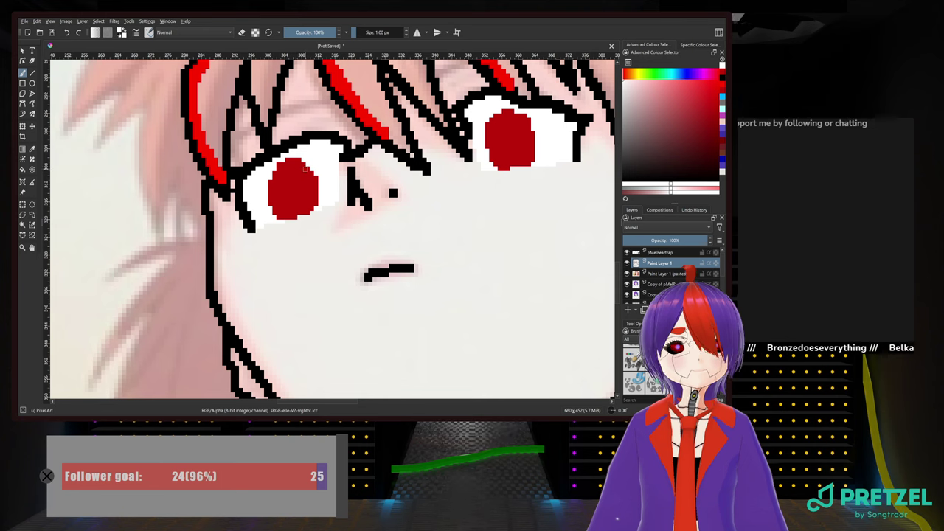
drag(314, 174, 316, 190)
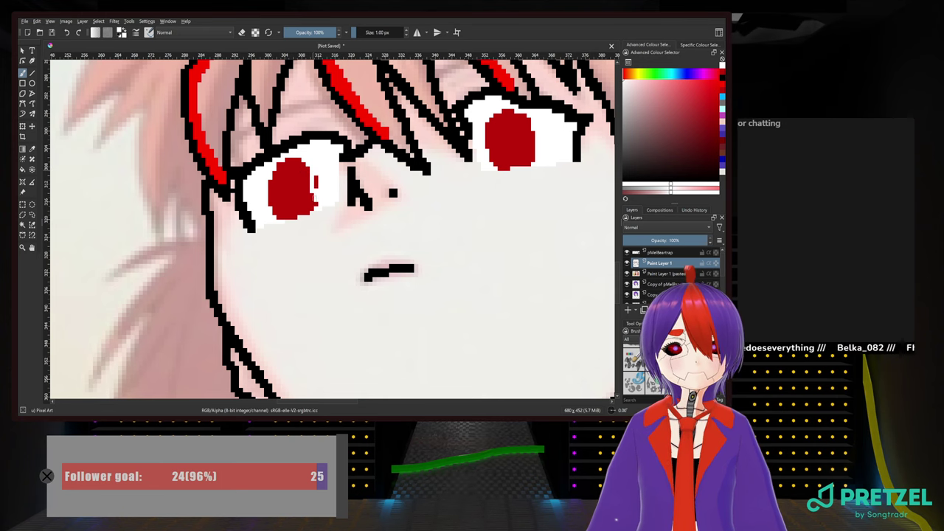
key(ctrl+z)
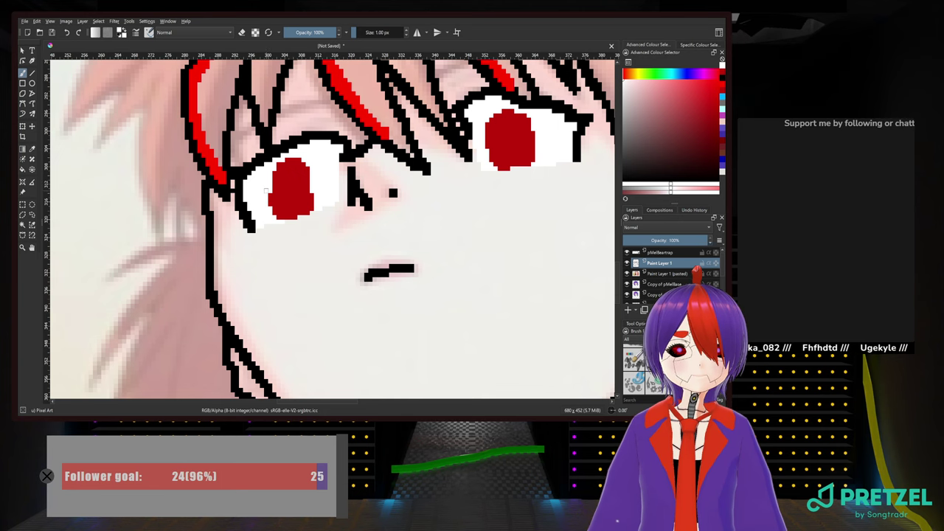
right_click(267, 191)
click(298, 193)
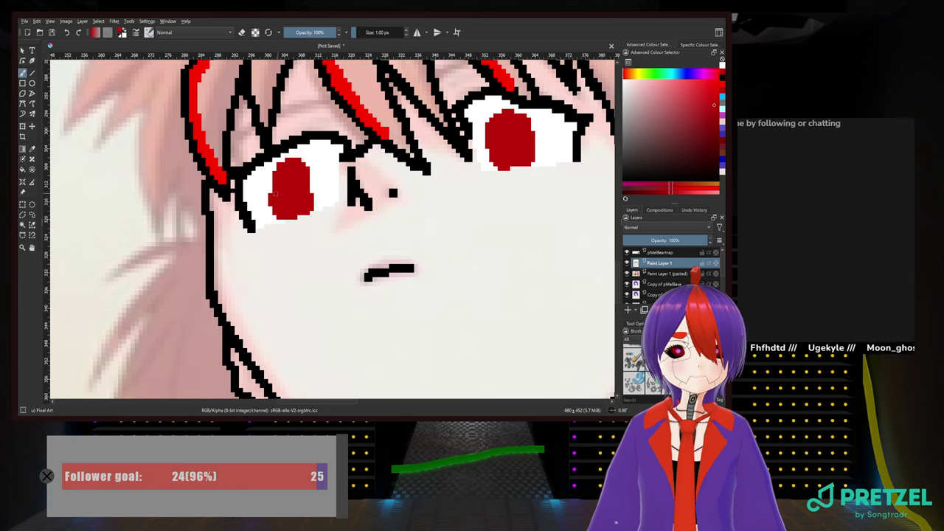
click(270, 182)
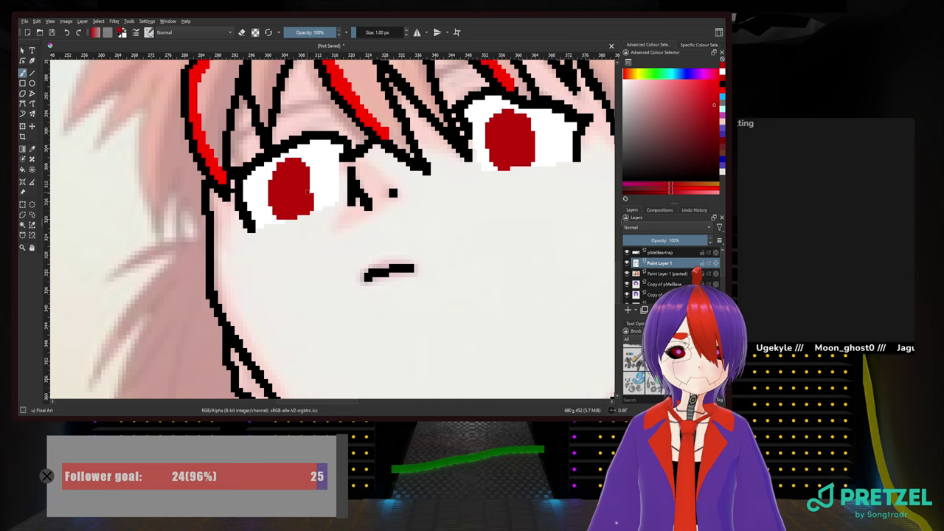
click(311, 187)
click(310, 180)
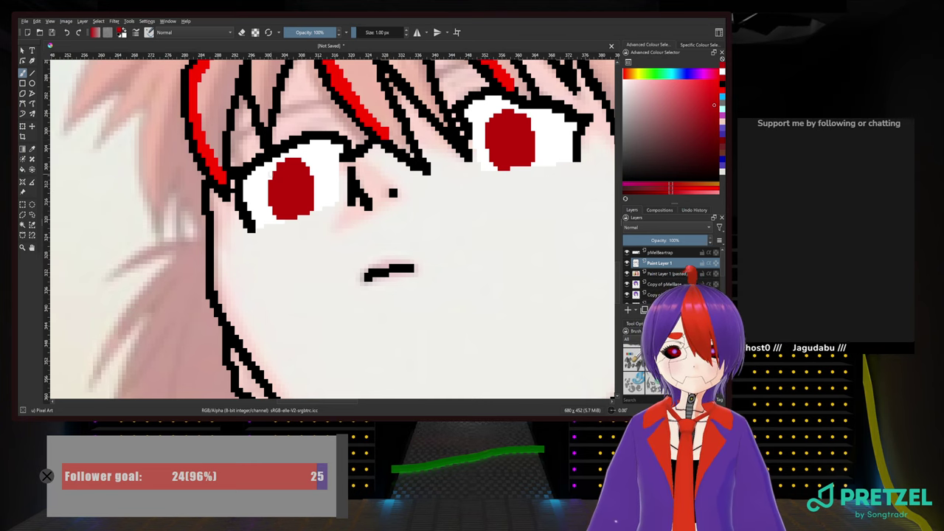
click(270, 175)
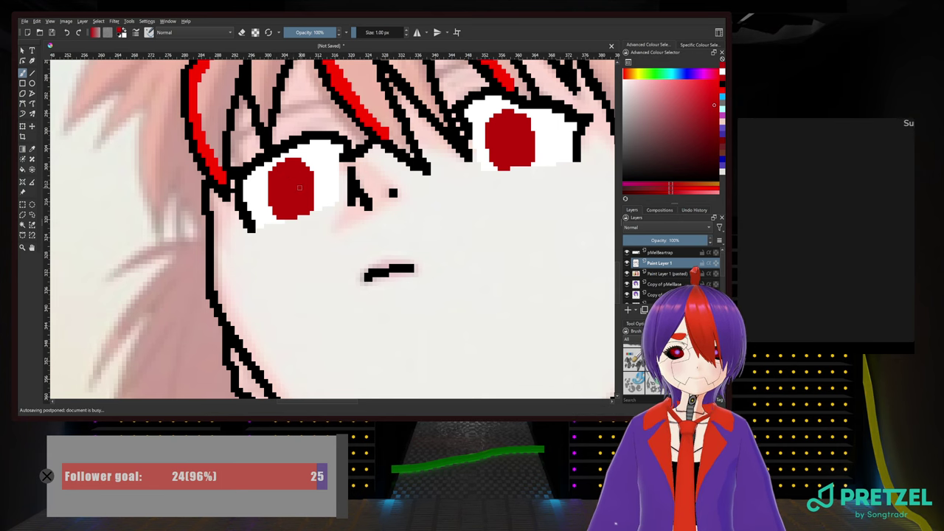
Draw a narrow vertical black pupil in the middle of each red iris with the 1 px brush
scroll(299, 187, down, 2)
scroll(297, 179, up, 2)
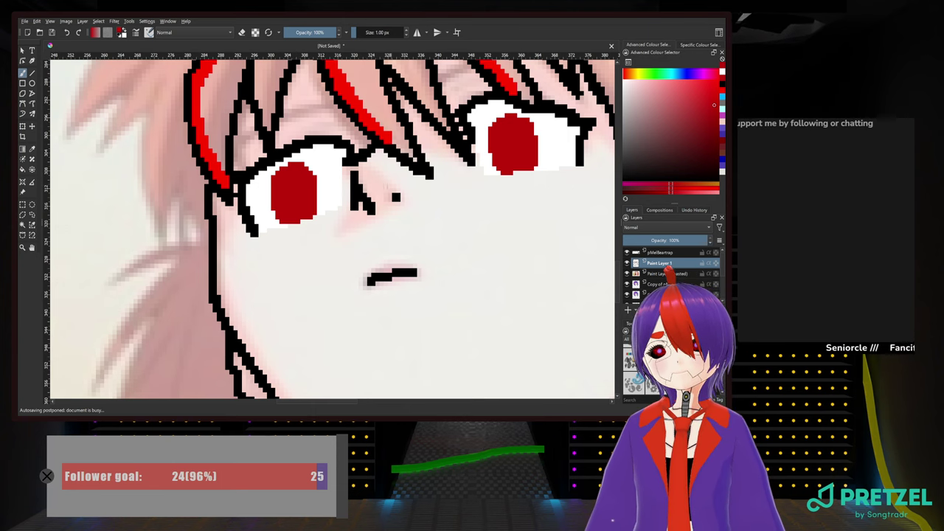
right_click(377, 195)
click(377, 220)
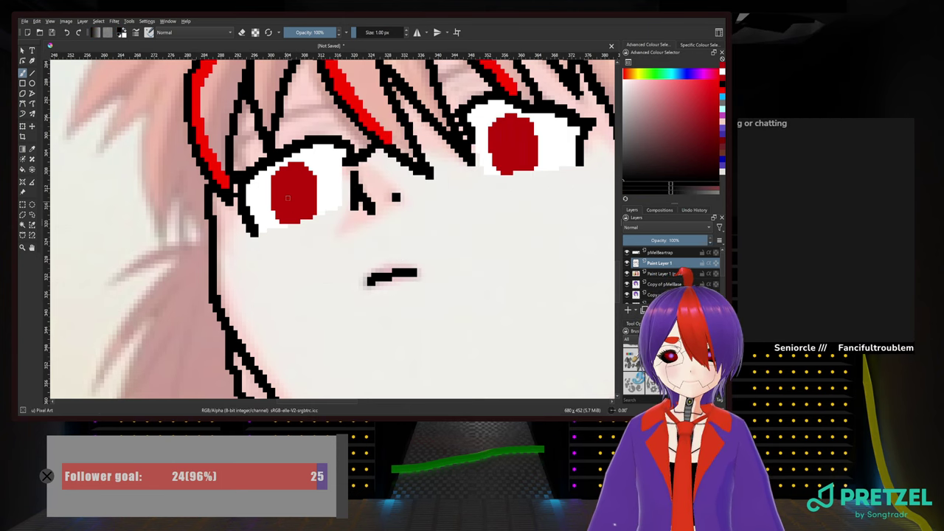
drag(294, 186, 293, 207)
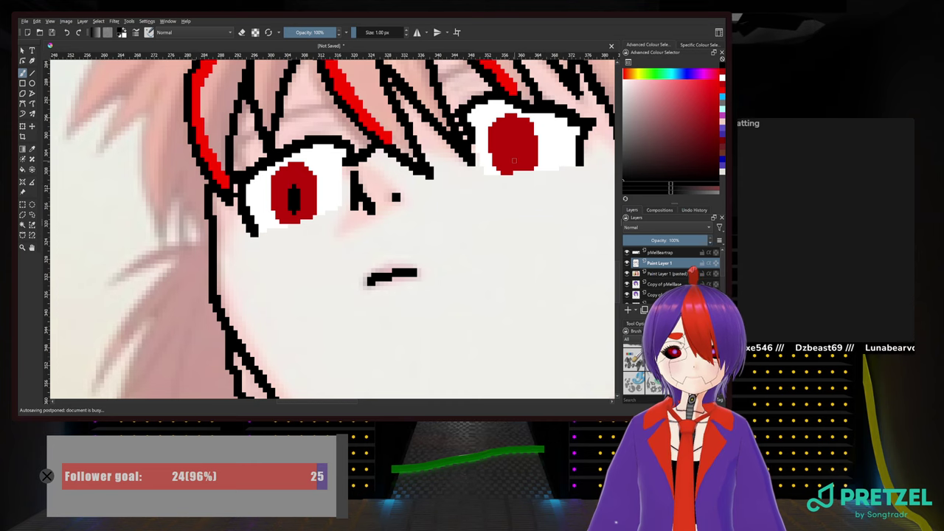
mouse_move(513, 157)
mouse_down()
mouse_move(514, 138)
mouse_move(514, 150)
mouse_up()
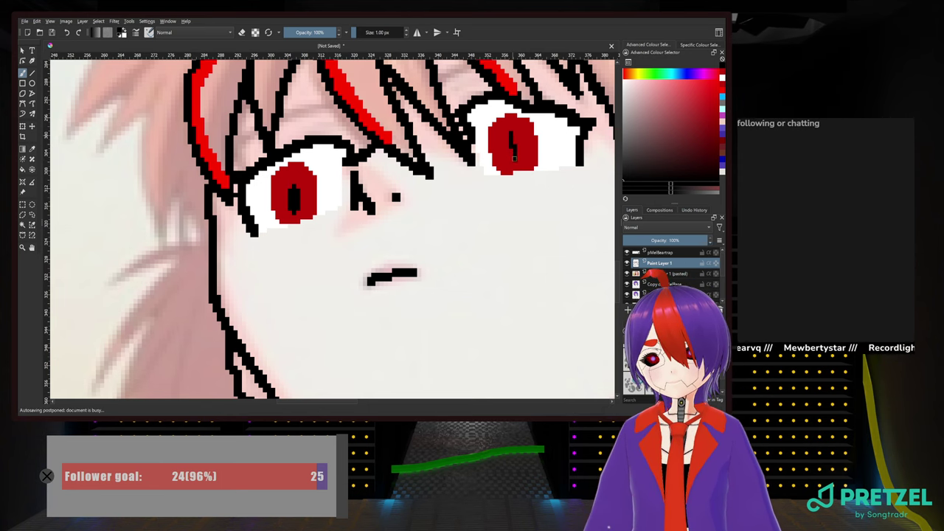
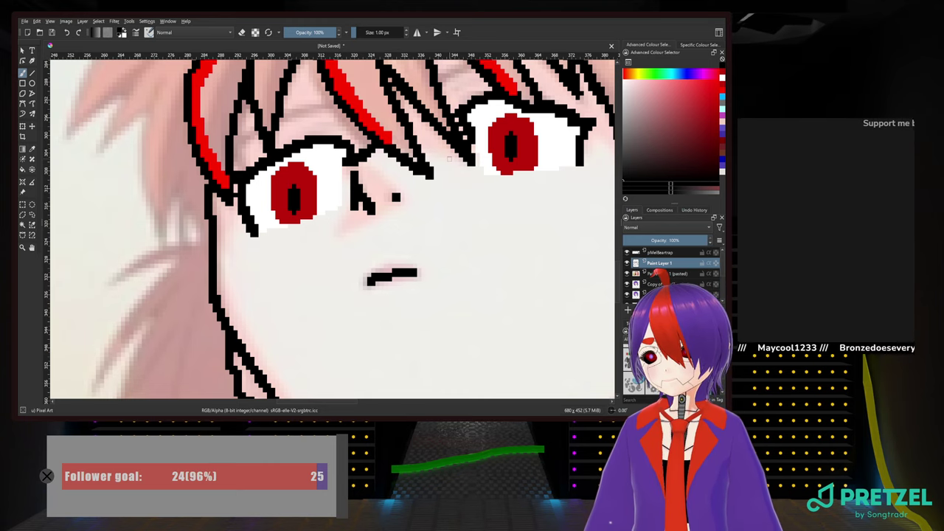
mouse_move(450, 158)
mouse_down()
mouse_move(333, 223)
mouse_move(335, 263)
mouse_up()
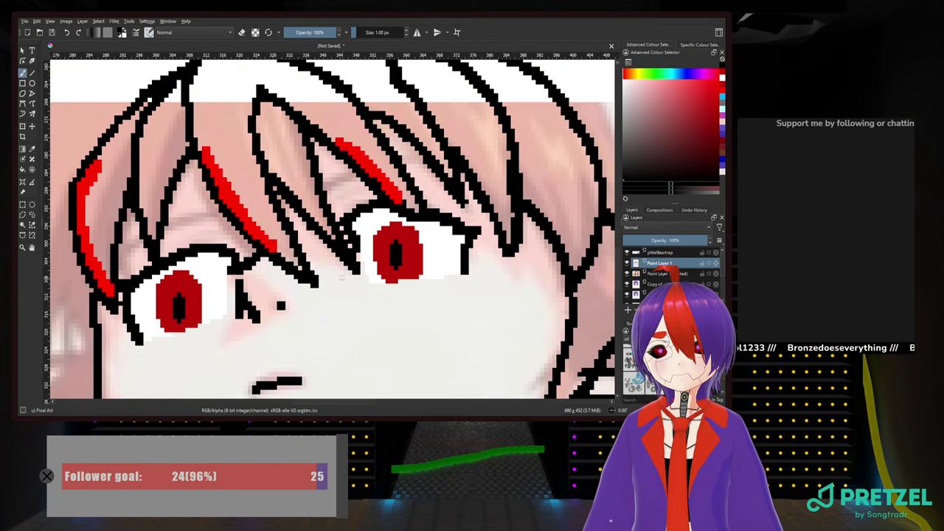
drag(379, 296, 386, 215)
scroll(385, 215, down, 4)
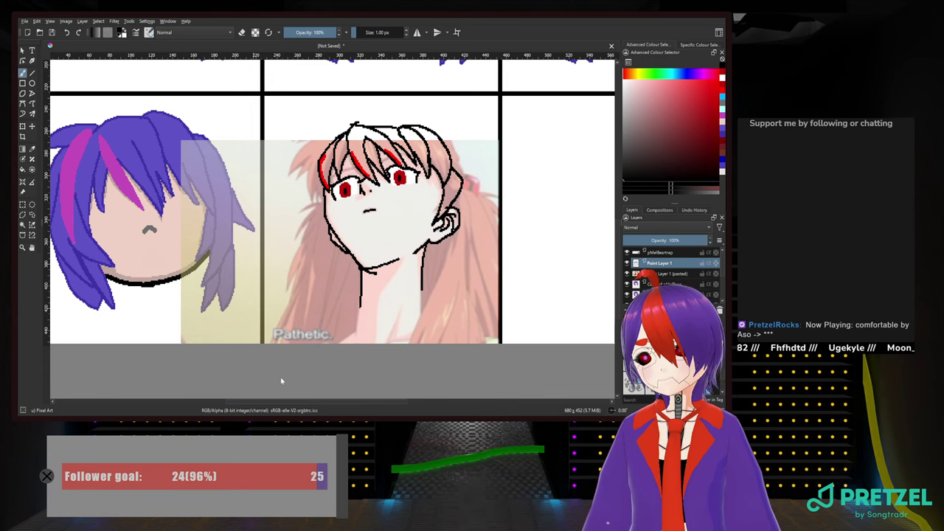
scroll(295, 221, up, 1)
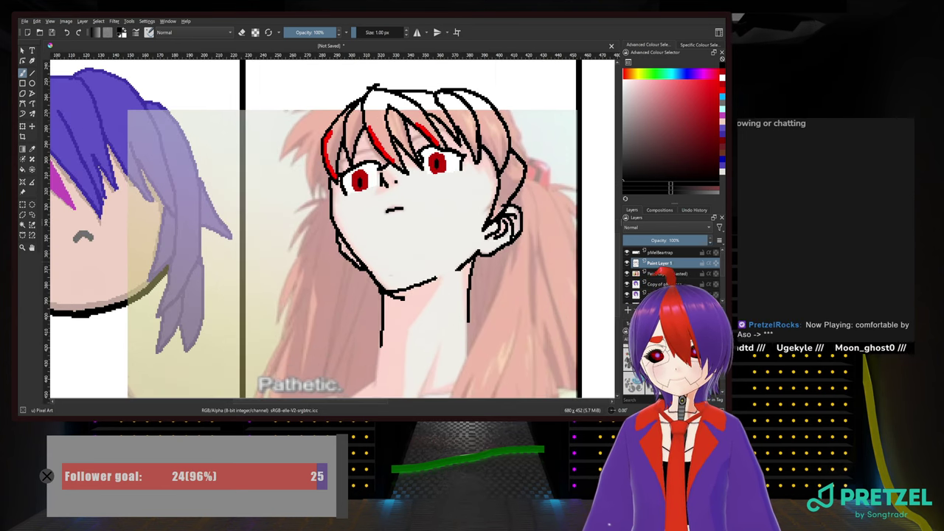
scroll(420, 325, up, 2)
drag(421, 325, 347, 376)
drag(312, 220, 325, 360)
scroll(325, 360, up, 1)
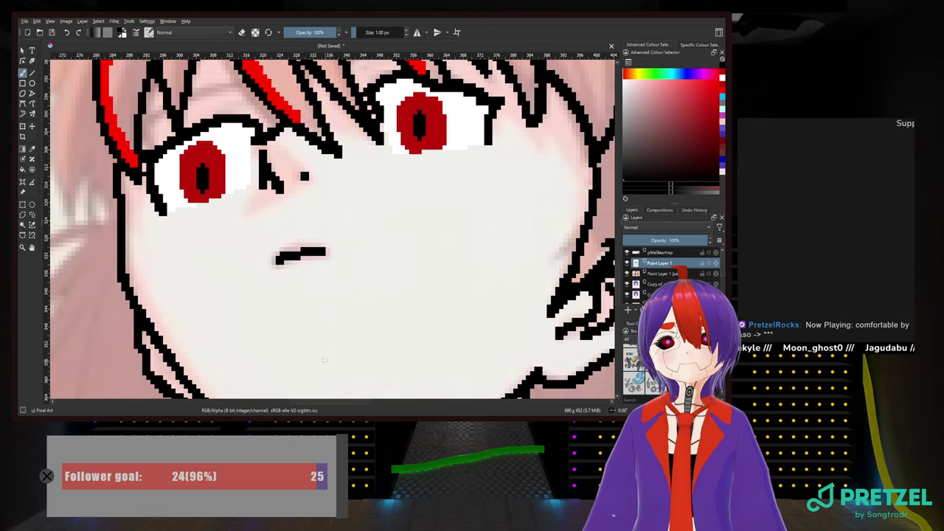
Select the pupil of the right-hand eye, shift it slightly down and to the right within the iris, and deselect
scroll(324, 360, down, 3)
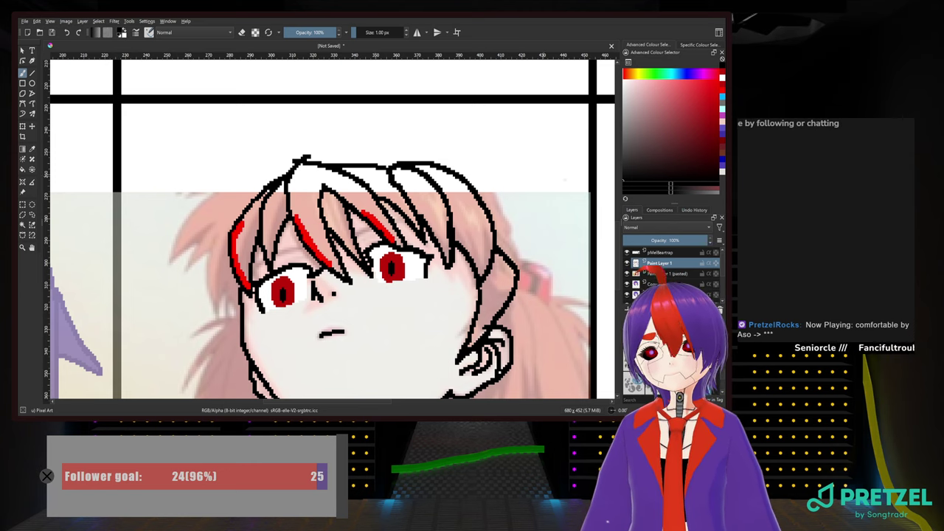
click(627, 264)
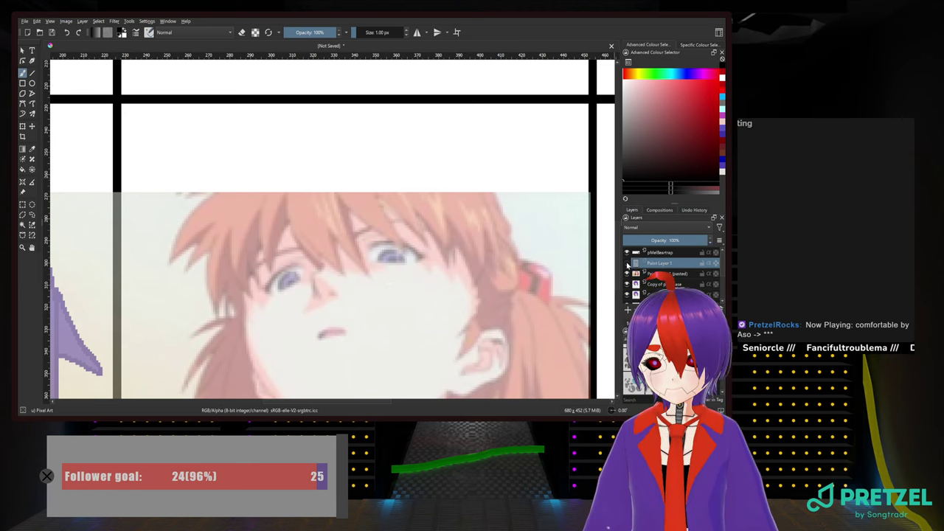
click(627, 263)
scroll(422, 271, up, 2)
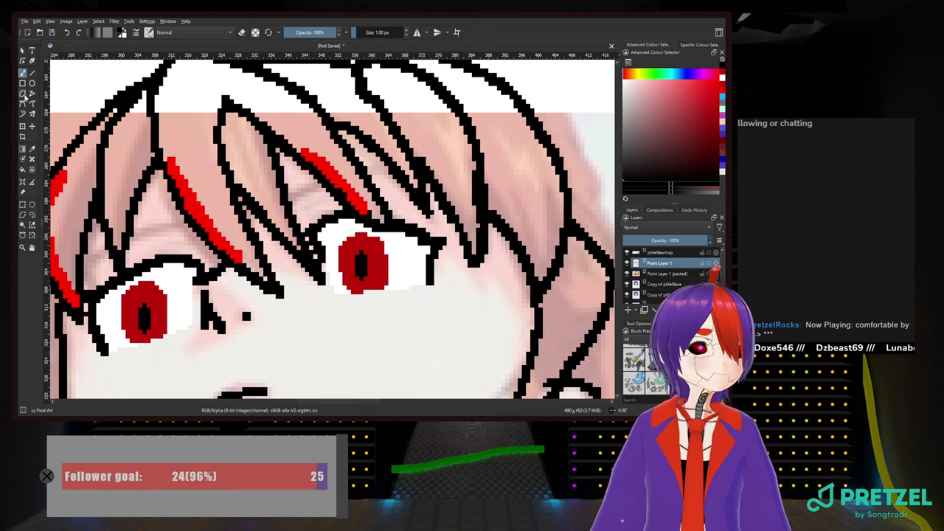
click(22, 204)
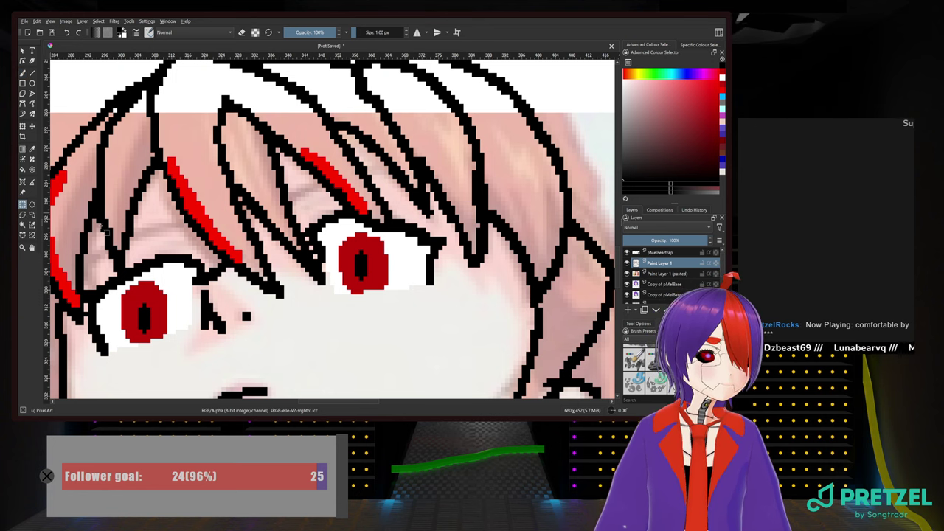
drag(370, 246, 357, 288)
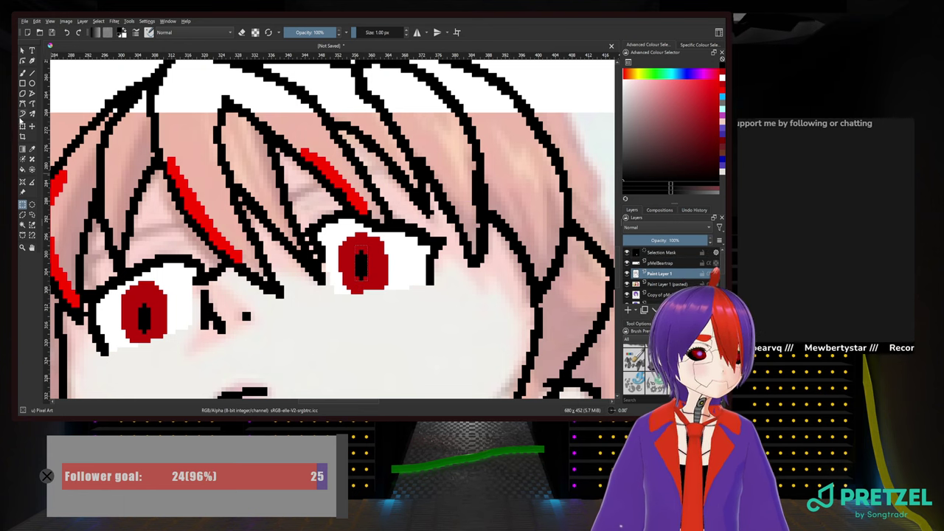
click(22, 125)
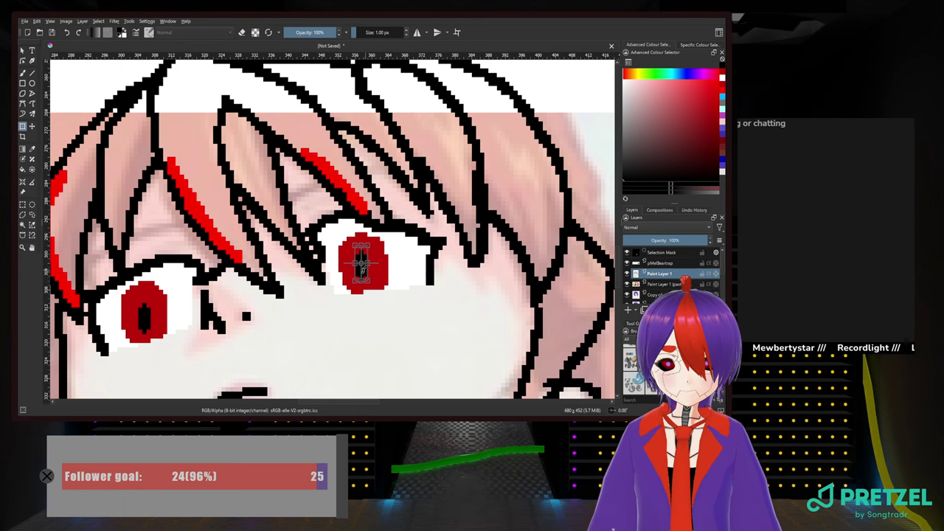
drag(361, 264, 365, 273)
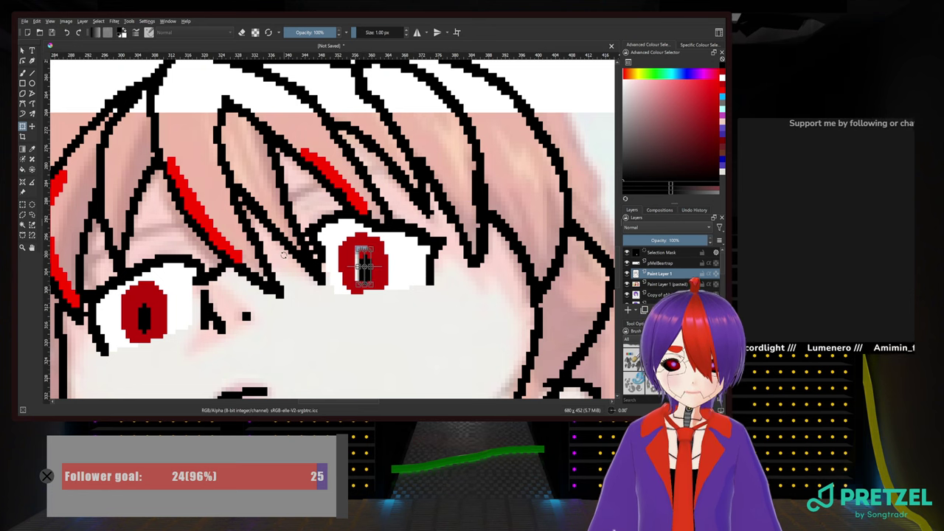
click(22, 203)
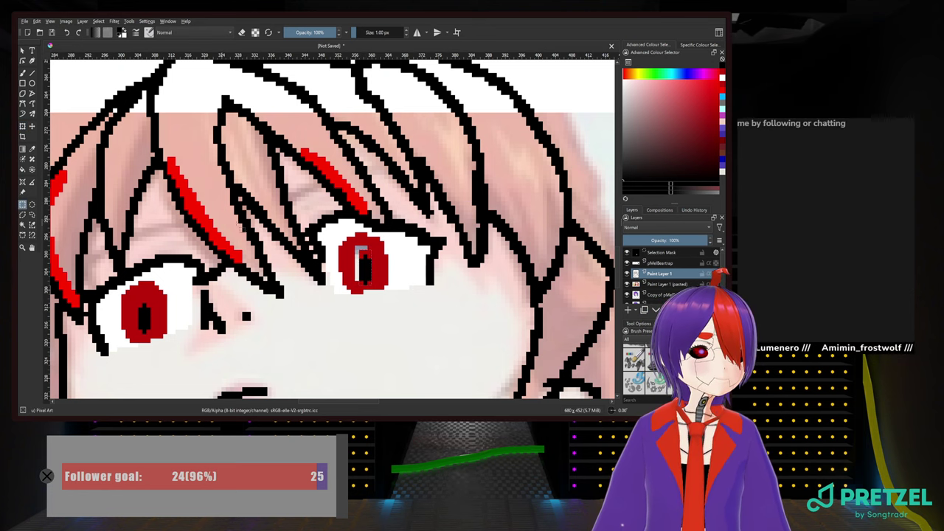
key(ctrl+shift+a)
Fill the gap around the shifted pupil in the right-hand eye with dark red using the 1 px brush
click(22, 74)
right_click(395, 269)
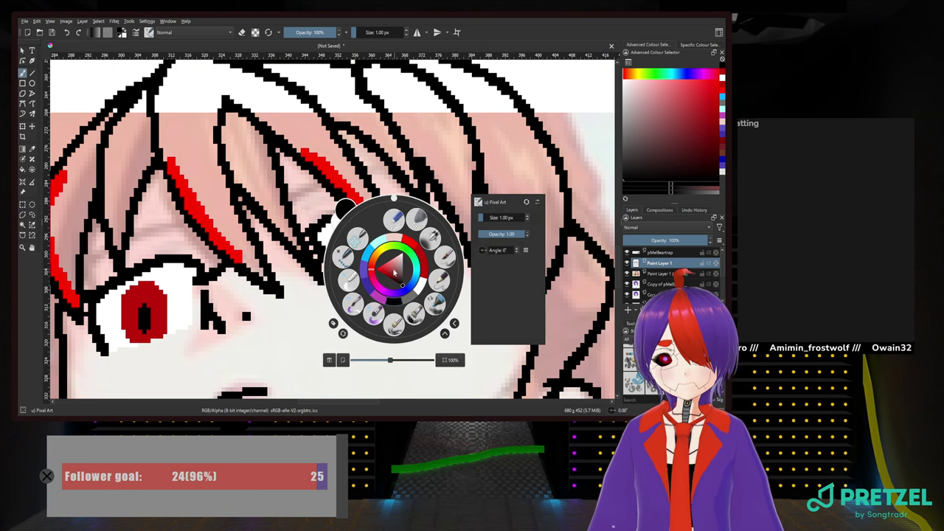
click(423, 259)
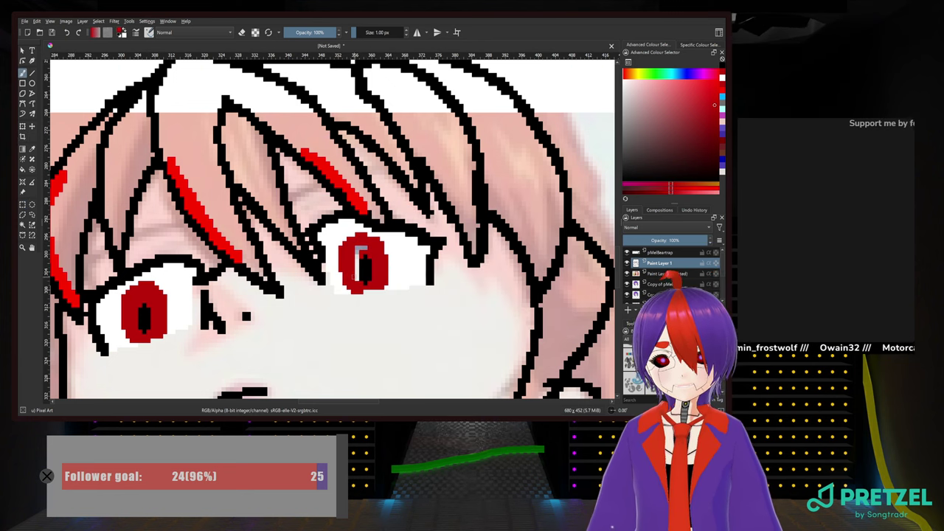
drag(356, 273, 366, 248)
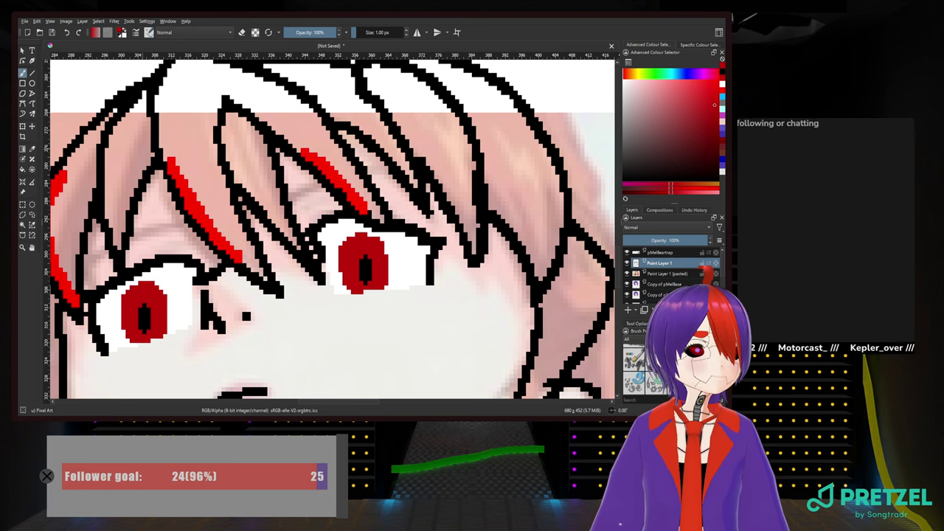
Trim the top and both sides of the right-hand iris in white to make it smaller around the pupil
right_click(142, 152)
click(169, 166)
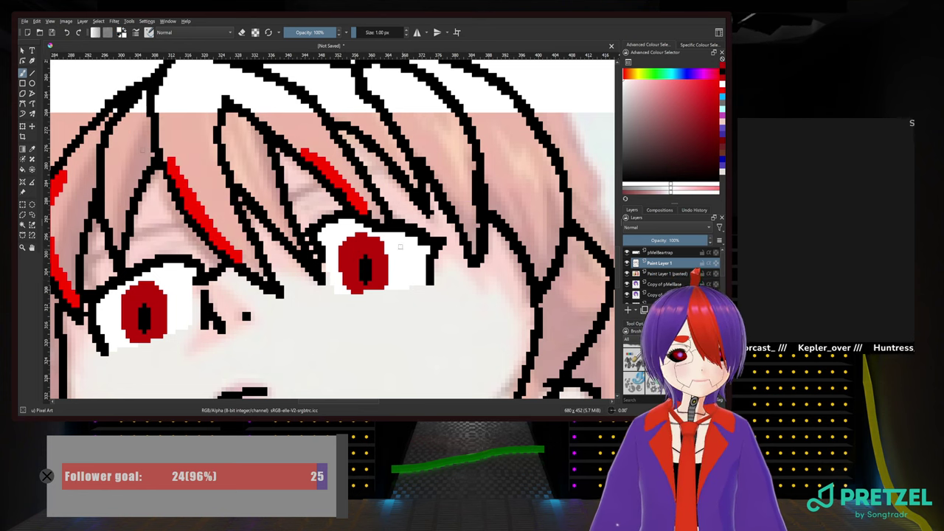
mouse_move(369, 234)
mouse_down()
mouse_move(336, 245)
mouse_move(337, 278)
mouse_move(345, 248)
mouse_move(345, 287)
mouse_up()
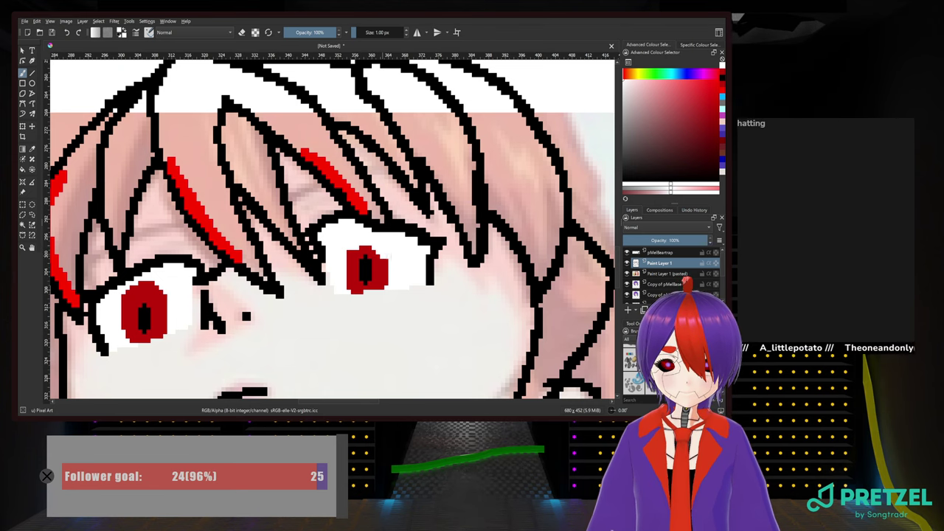
drag(386, 261, 386, 285)
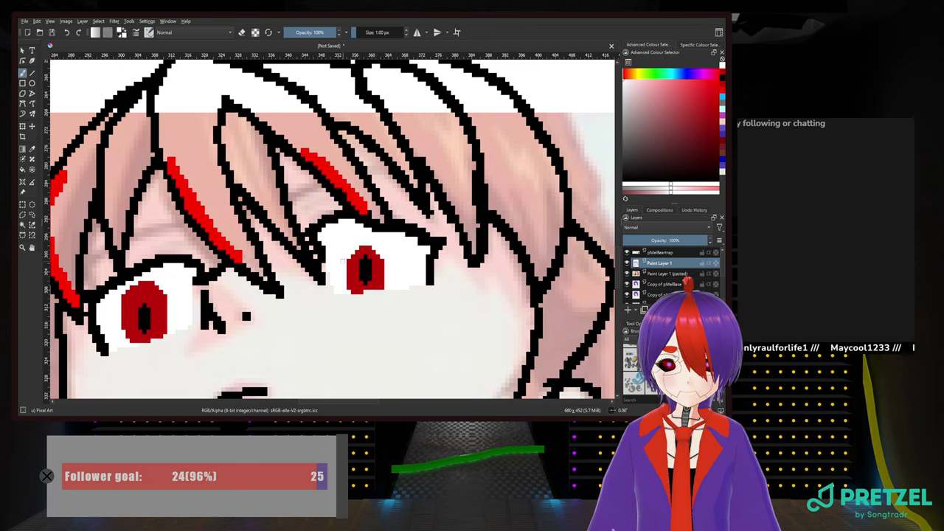
Shrink the left-hand iris to match by trimming its upper corners and both sides in white
drag(137, 299, 228, 230)
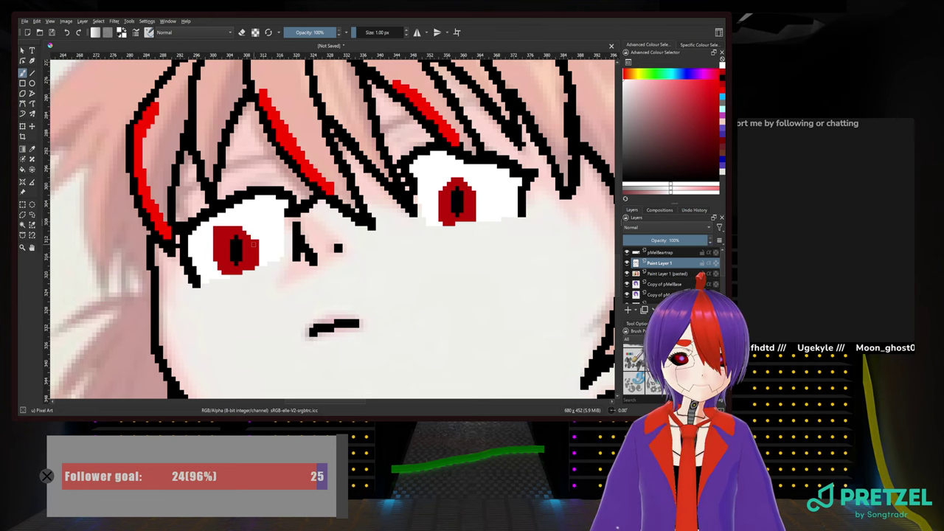
drag(257, 242, 257, 264)
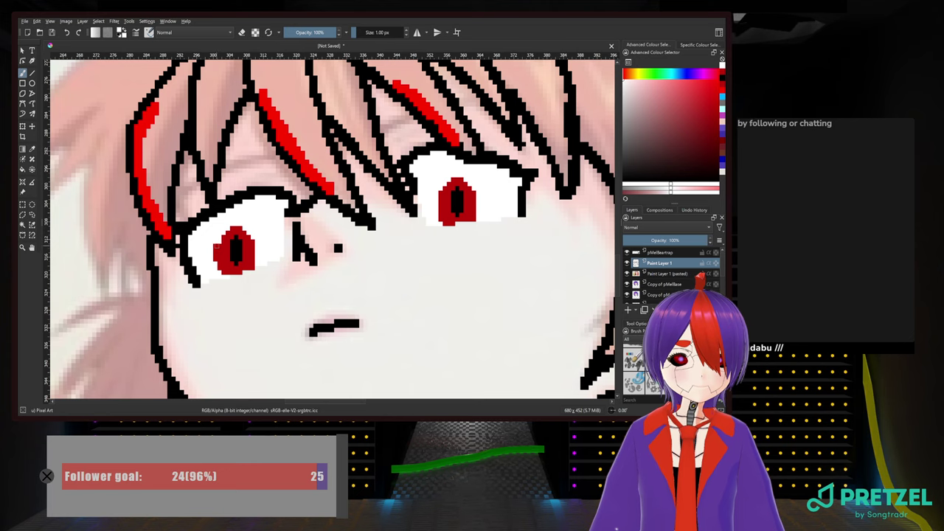
drag(217, 246, 219, 267)
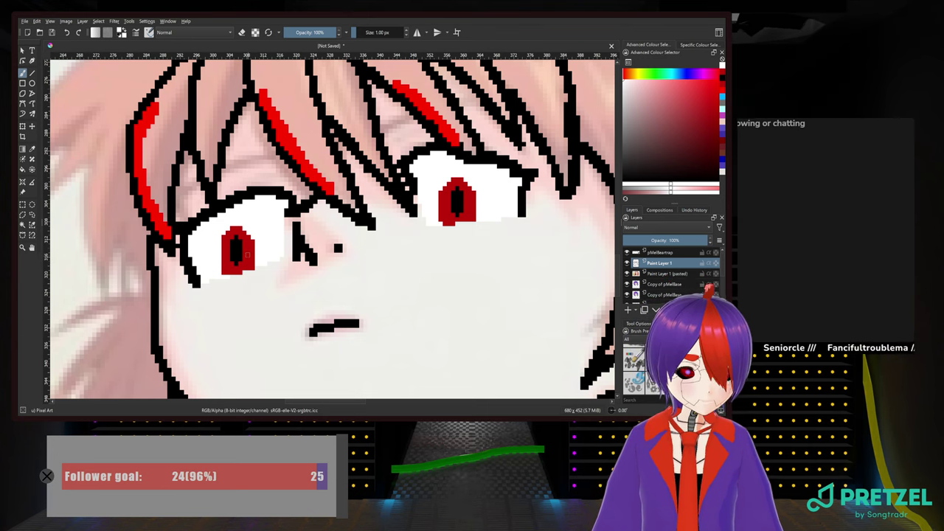
drag(217, 247, 218, 265)
click(217, 242)
click(218, 238)
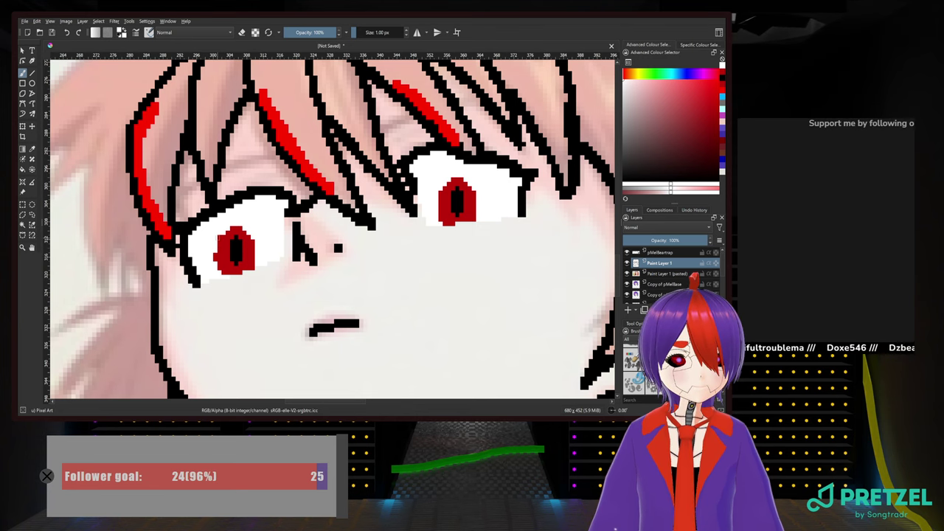
drag(215, 253, 215, 265)
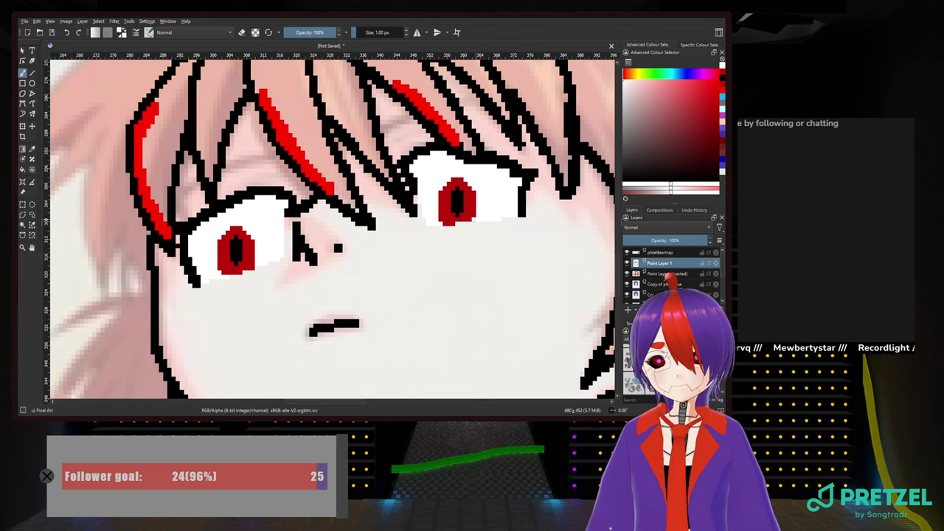
Examine the whole face from hair to neck, comparing the line art with the reference image hidden and shown
scroll(376, 287, down, 3)
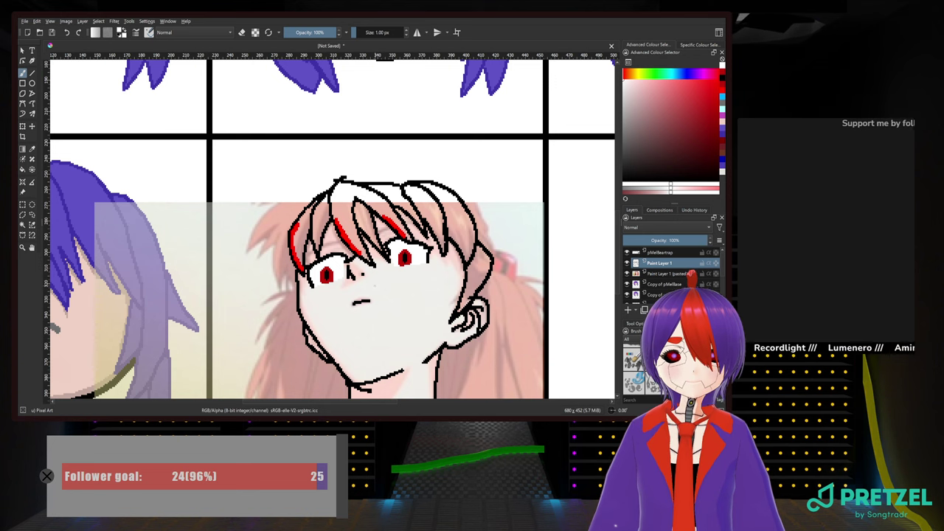
scroll(373, 284, up, 3)
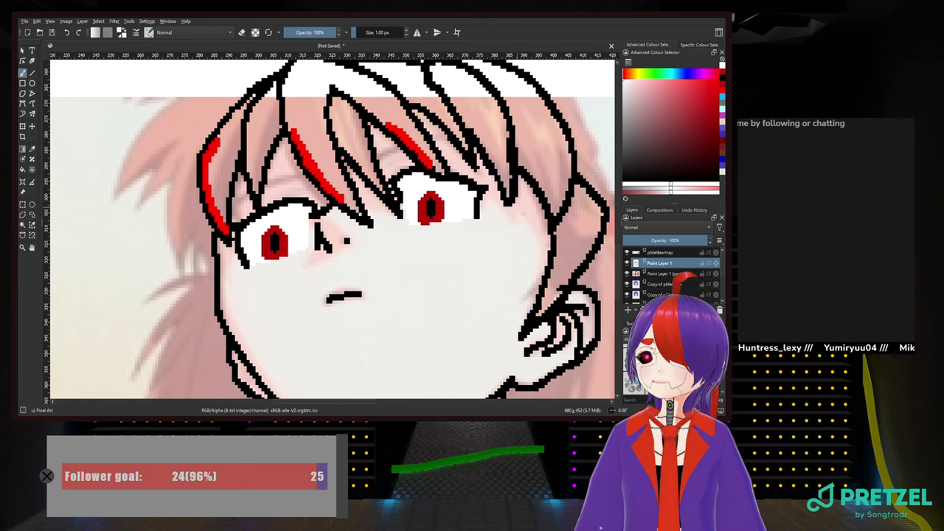
click(627, 273)
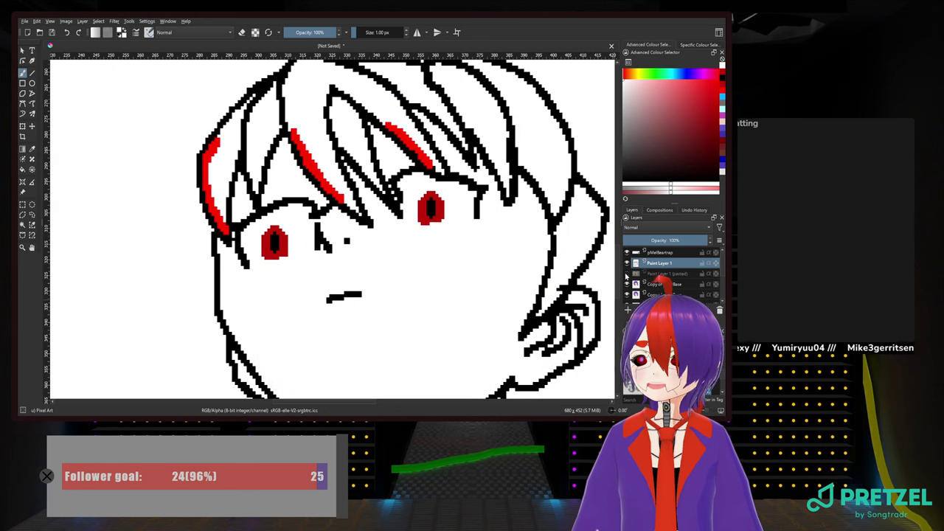
click(627, 274)
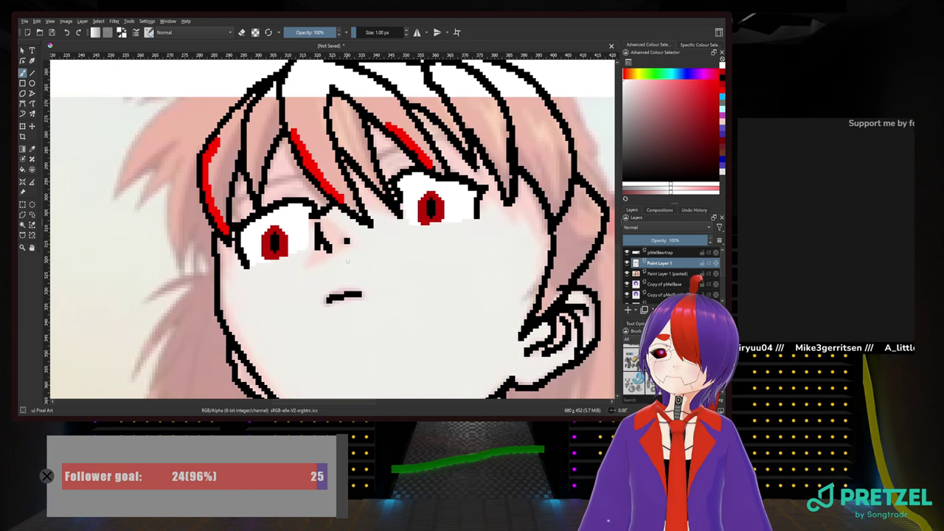
scroll(346, 262, up, 1)
drag(346, 262, 252, 144)
scroll(251, 144, down, 1)
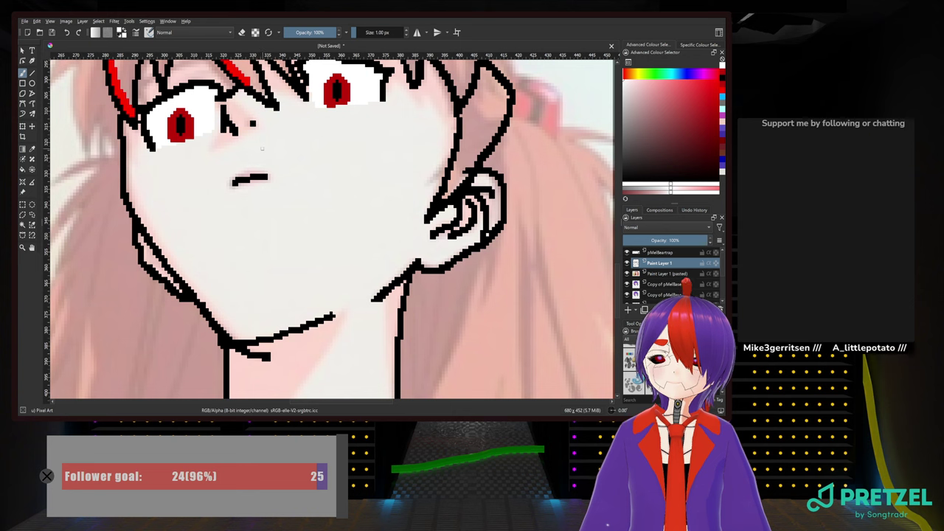
drag(322, 185, 388, 241)
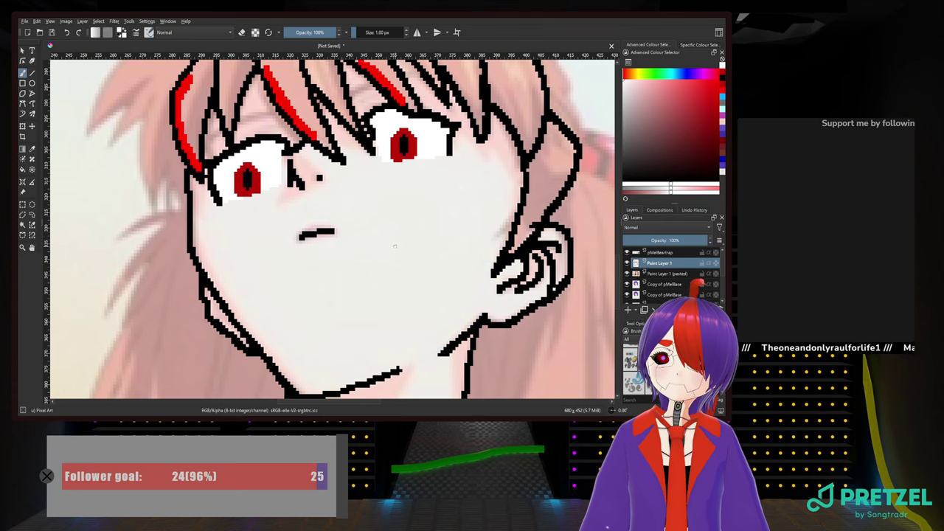
drag(395, 247, 397, 294)
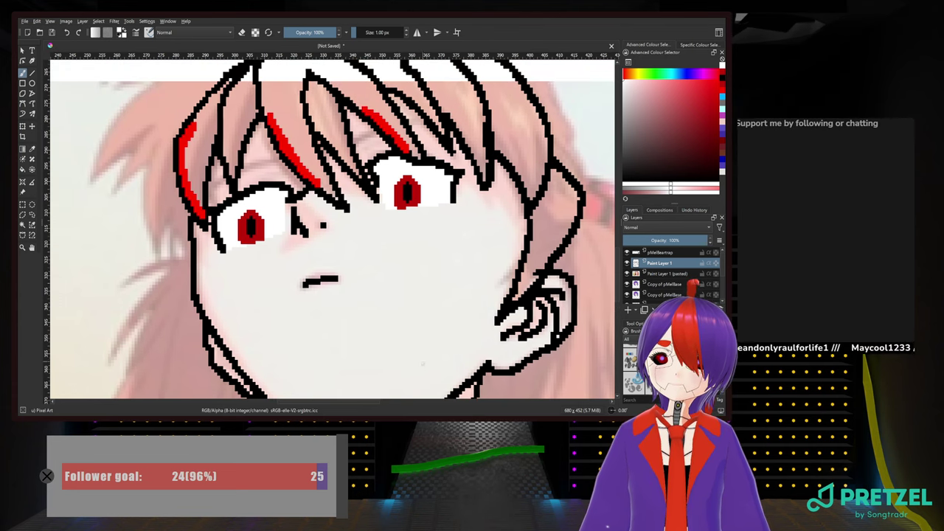
drag(395, 194, 394, 272)
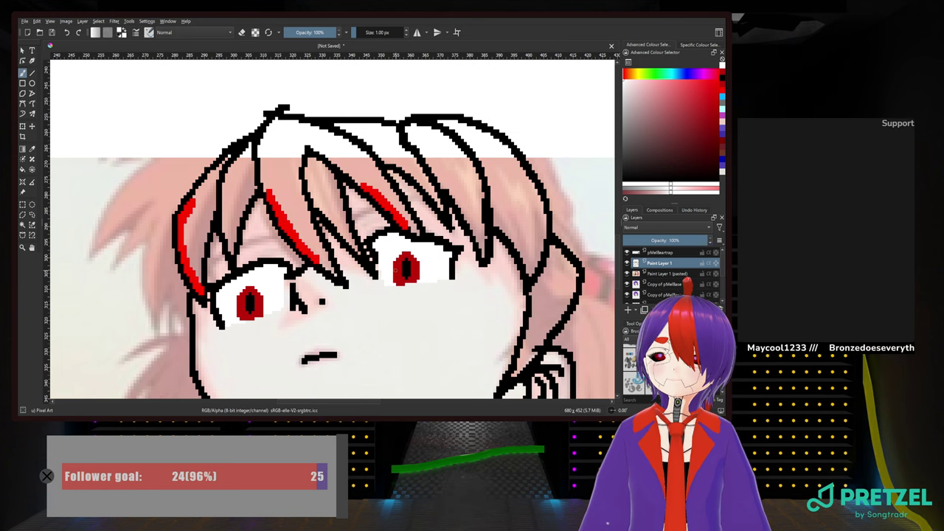
drag(403, 317, 299, 208)
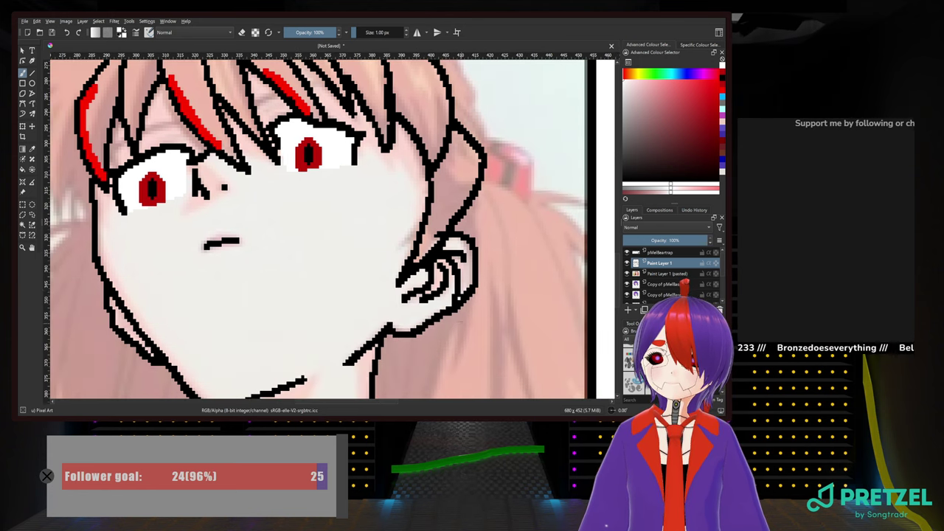
drag(461, 322, 441, 282)
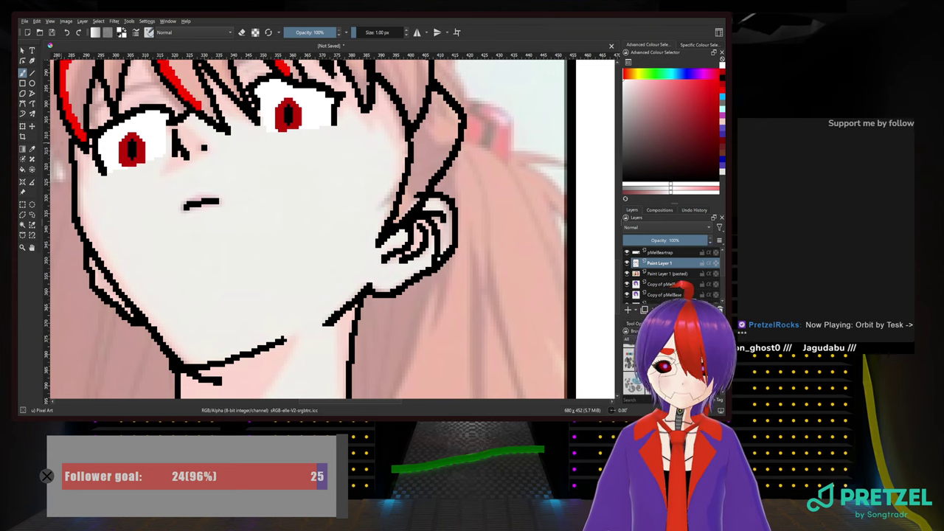
Switch the 1 px brush colour to black for line work around the neck
right_click(262, 140)
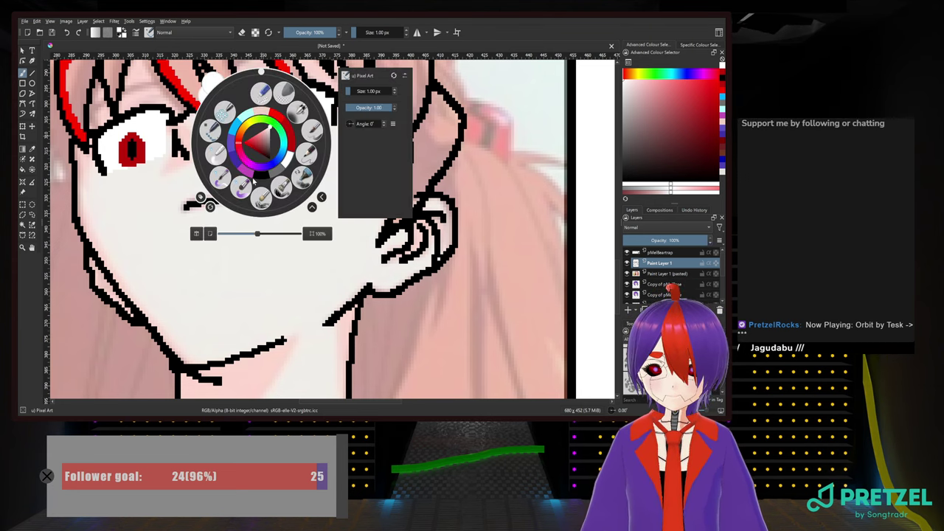
click(261, 175)
right_click(261, 137)
right_click(303, 316)
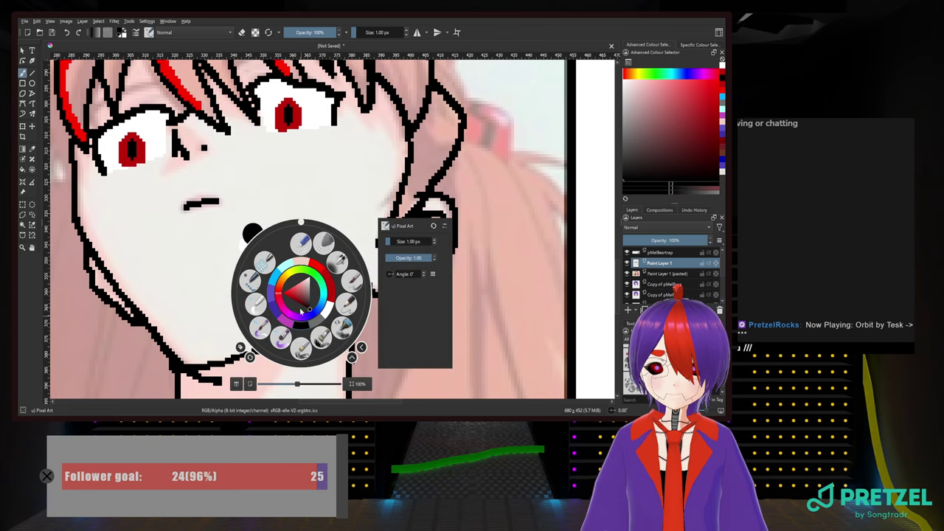
right_click(463, 167)
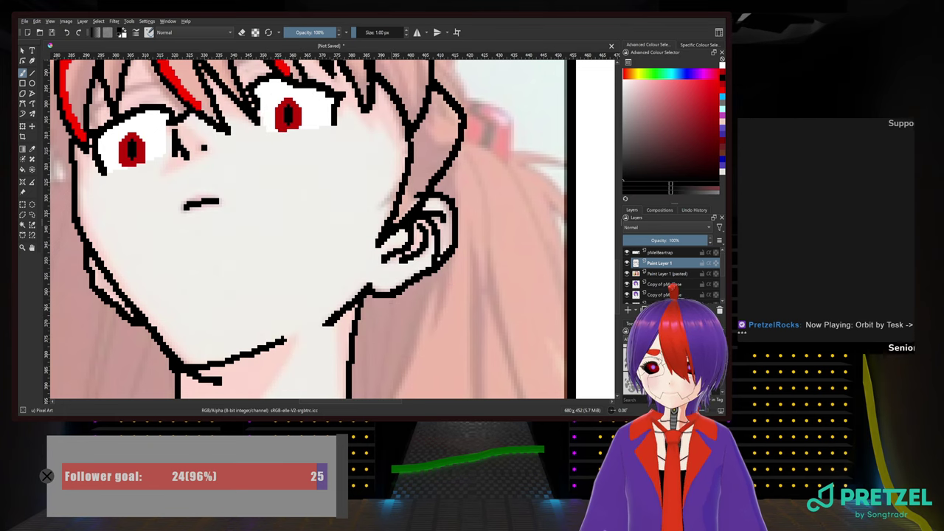
drag(396, 312, 361, 169)
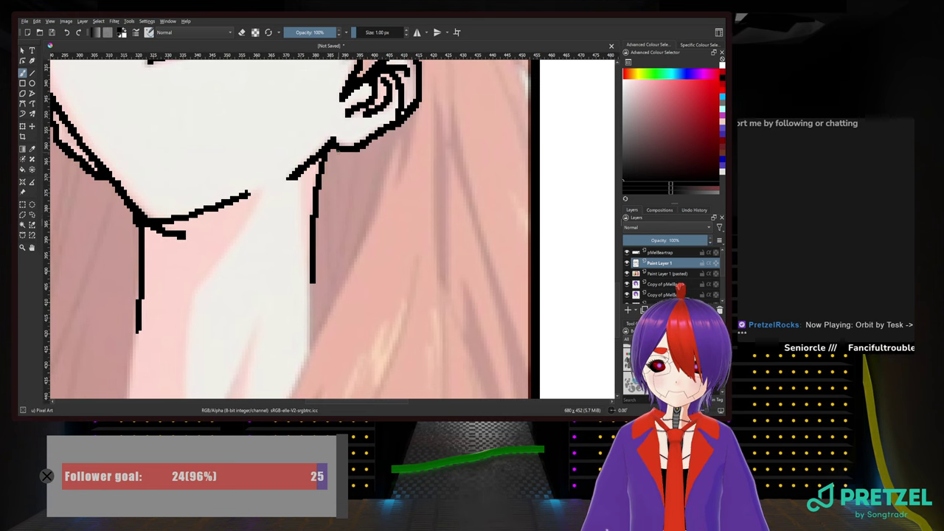
mouse_move(336, 150)
mouse_down()
mouse_move(316, 249)
mouse_move(278, 341)
mouse_move(328, 328)
mouse_move(380, 243)
mouse_move(383, 146)
mouse_up()
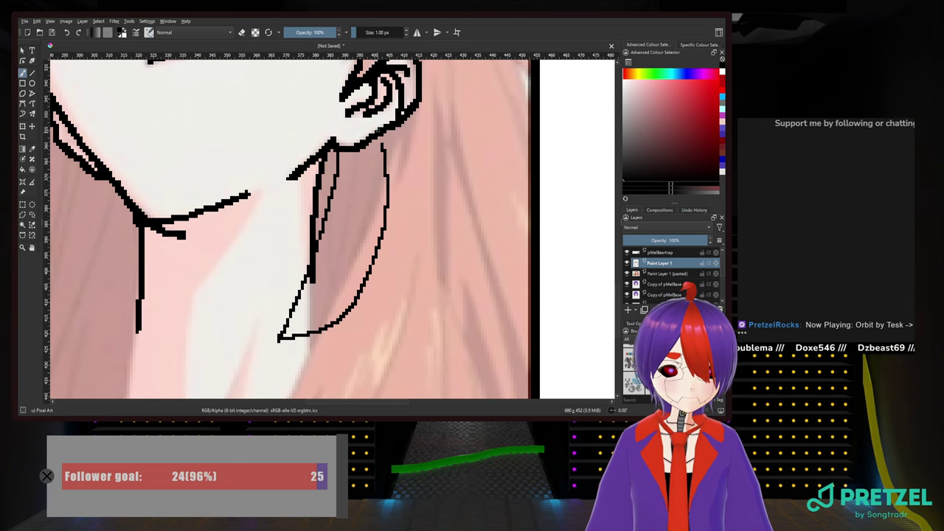
key(ctrl+z)
key(ctrl+z)
Outline a short hair lock in black hanging from below the ear beside the neck, with a curved lower tip
mouse_move(336, 145)
mouse_down()
mouse_move(330, 292)
mouse_move(351, 285)
mouse_move(379, 243)
mouse_move(391, 152)
mouse_move(381, 113)
mouse_up()
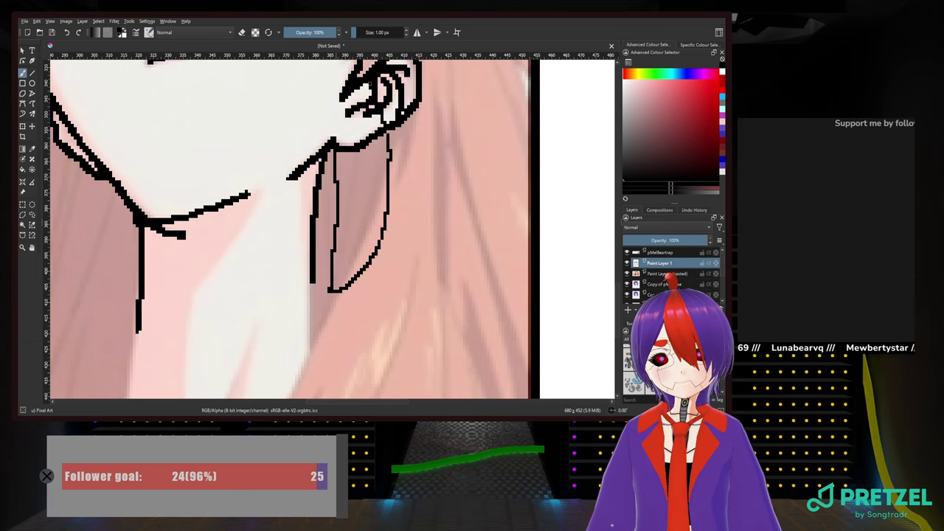
Redraw the black hair lock hanging below the ear, then draw a line joining the side hair to the ear's upper edge
key(ctrl+z)
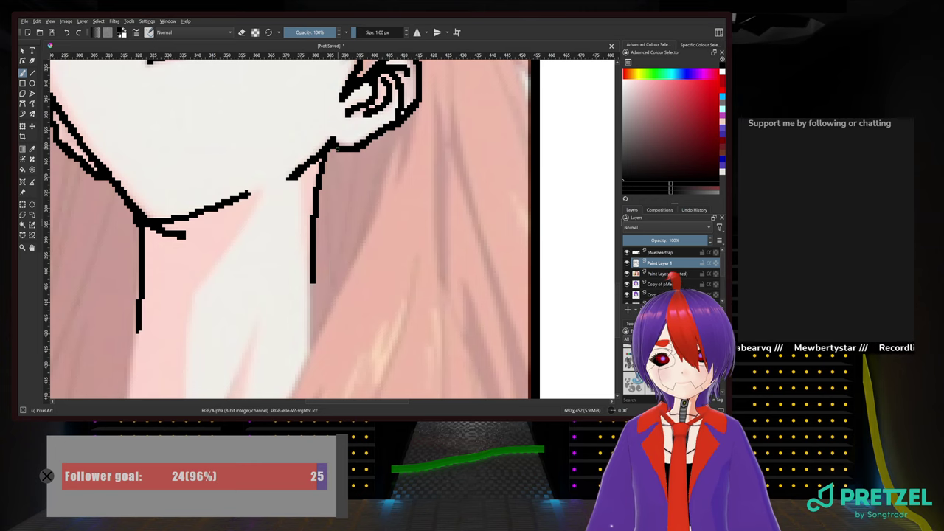
mouse_move(336, 147)
mouse_down()
mouse_move(323, 292)
mouse_move(360, 282)
mouse_move(374, 257)
mouse_move(387, 129)
mouse_move(384, 328)
mouse_move(401, 196)
mouse_move(361, 318)
mouse_up()
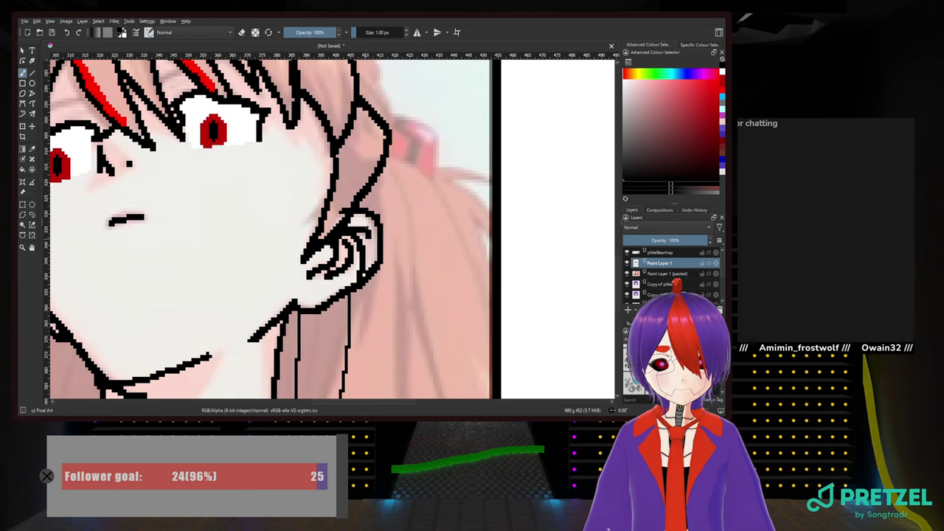
drag(387, 163, 377, 217)
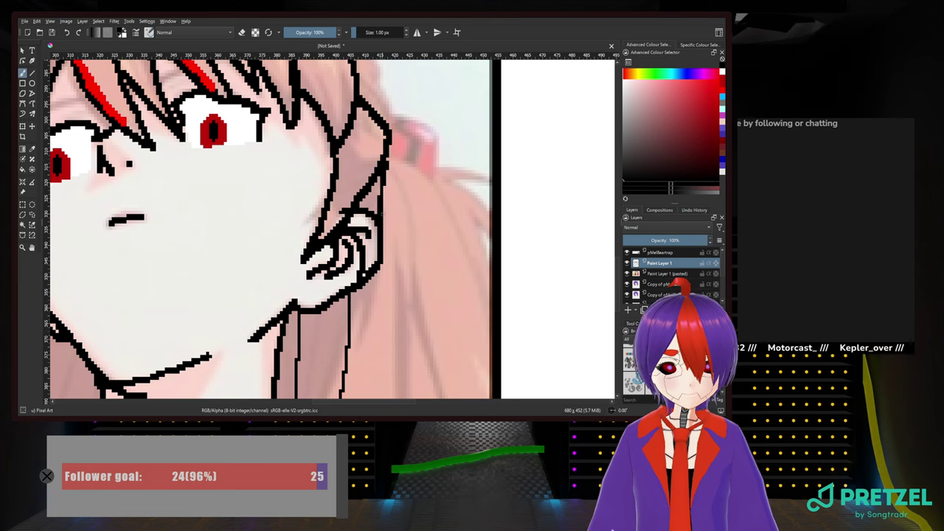
drag(378, 214, 387, 157)
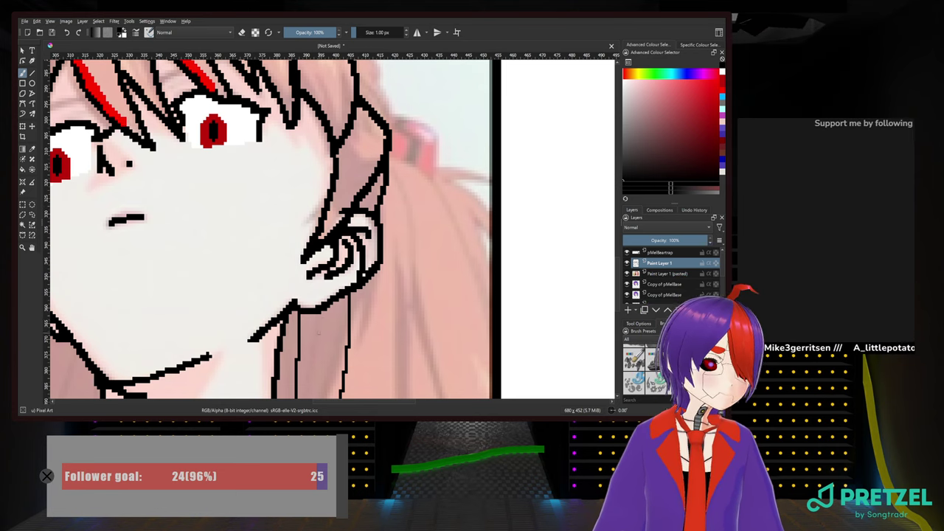
Thicken the black outline of the hair lock below the ear along both sides and its curved lower tip
drag(319, 333, 351, 214)
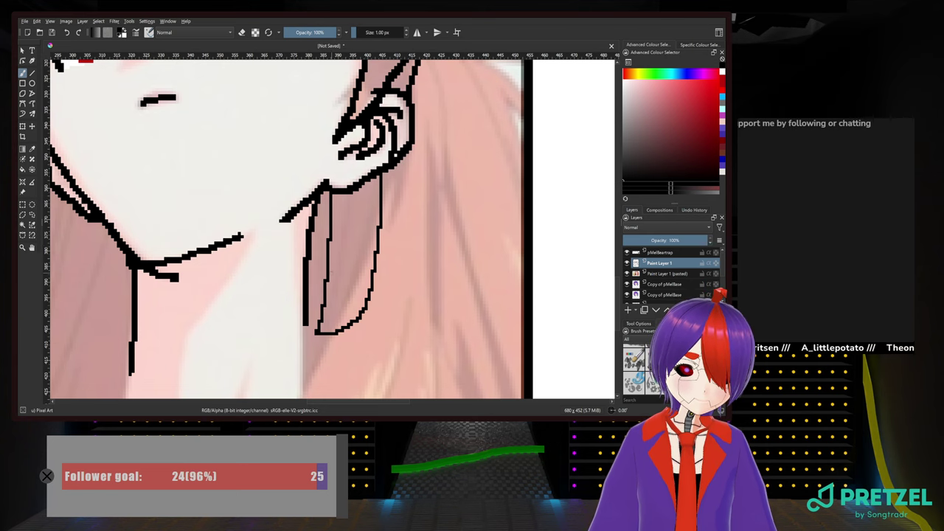
drag(287, 286, 249, 274)
scroll(397, 290, down, 2)
scroll(392, 288, up, 2)
drag(316, 185, 315, 217)
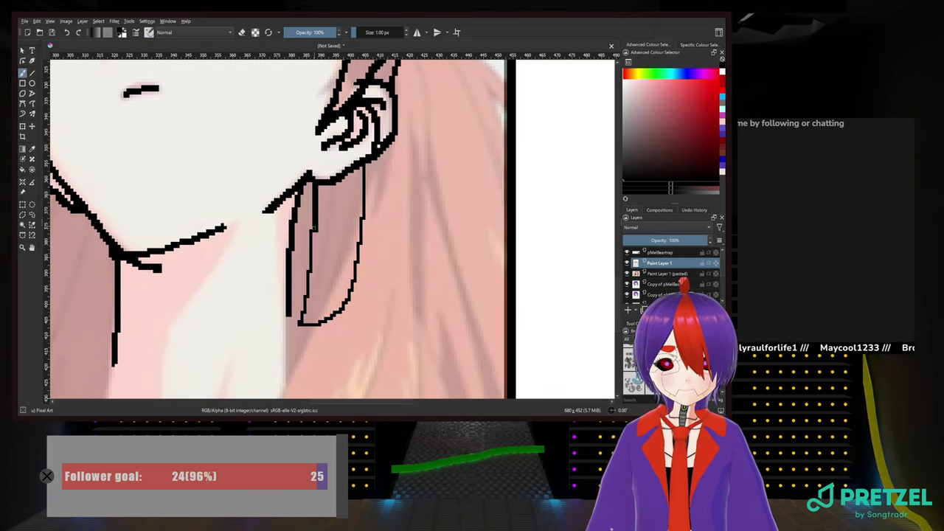
drag(313, 232, 316, 270)
key(ctrl+z)
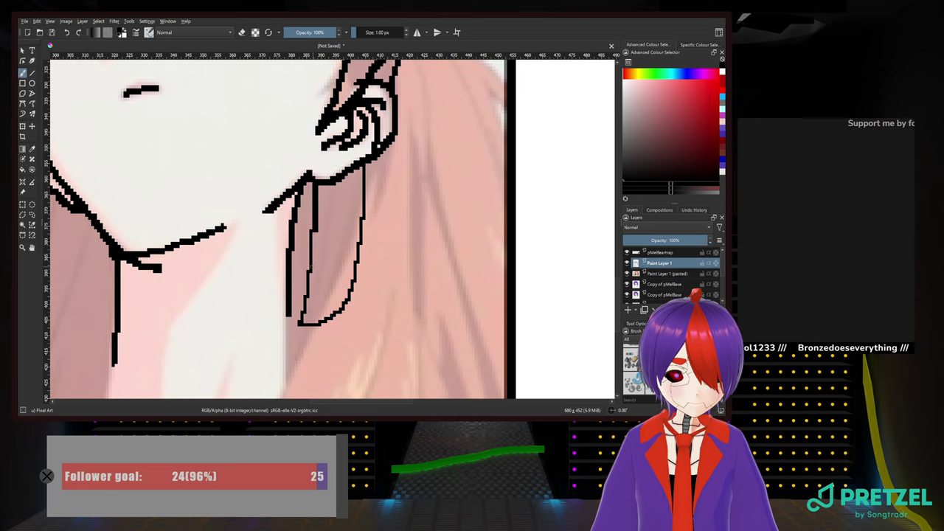
drag(313, 273, 313, 231)
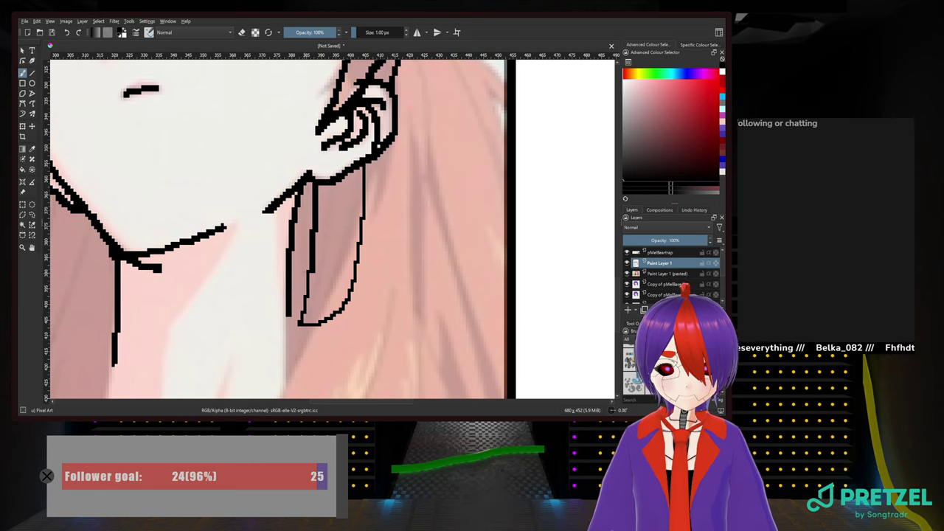
drag(310, 273, 307, 313)
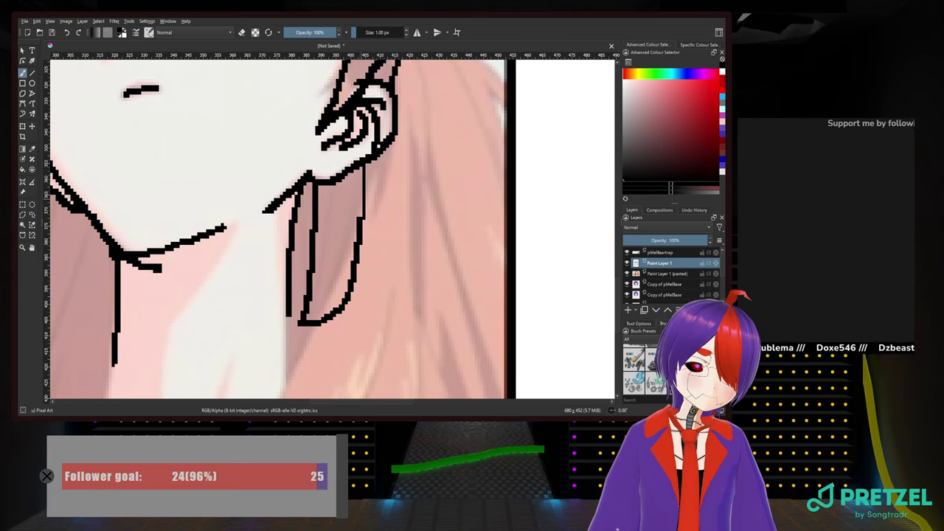
mouse_move(362, 167)
mouse_down()
mouse_move(373, 278)
mouse_move(382, 282)
mouse_up()
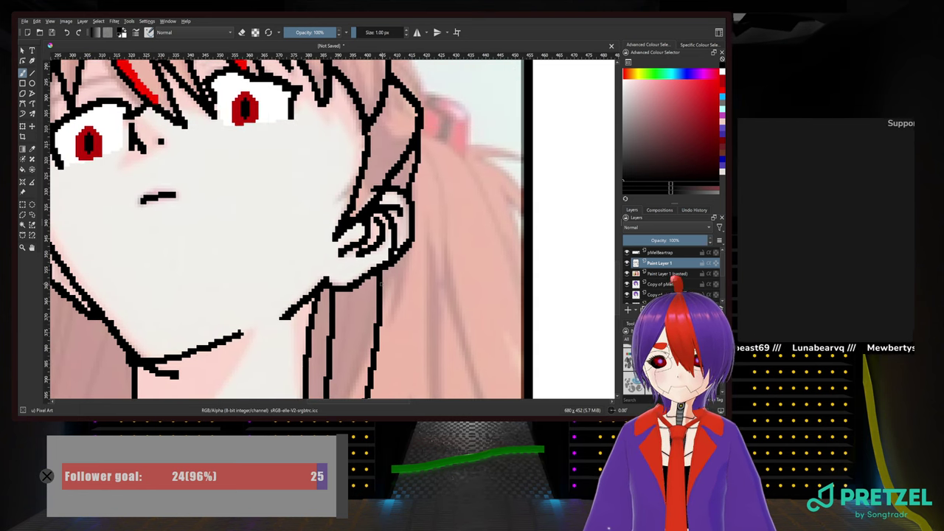
Examine the traced head and neck against the reference image, from the top of the hair down to the caption
scroll(381, 282, down, 1)
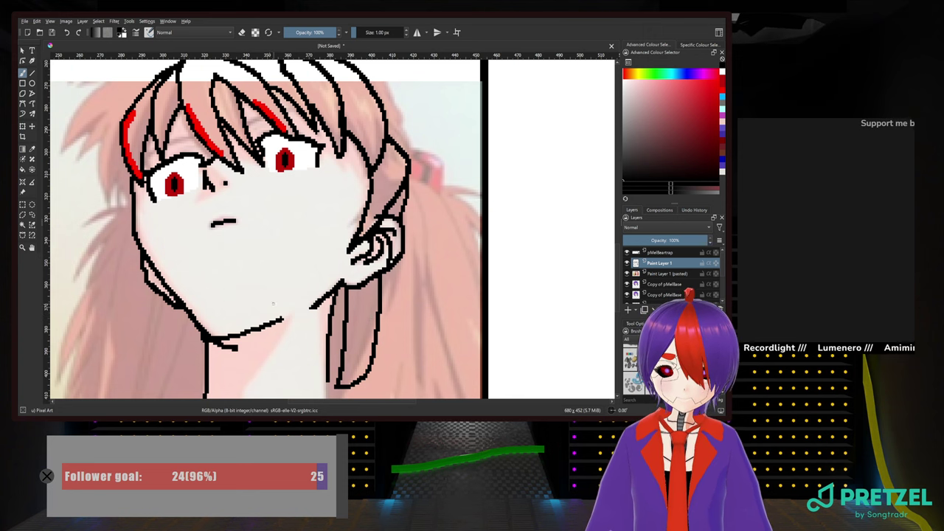
drag(281, 302, 349, 363)
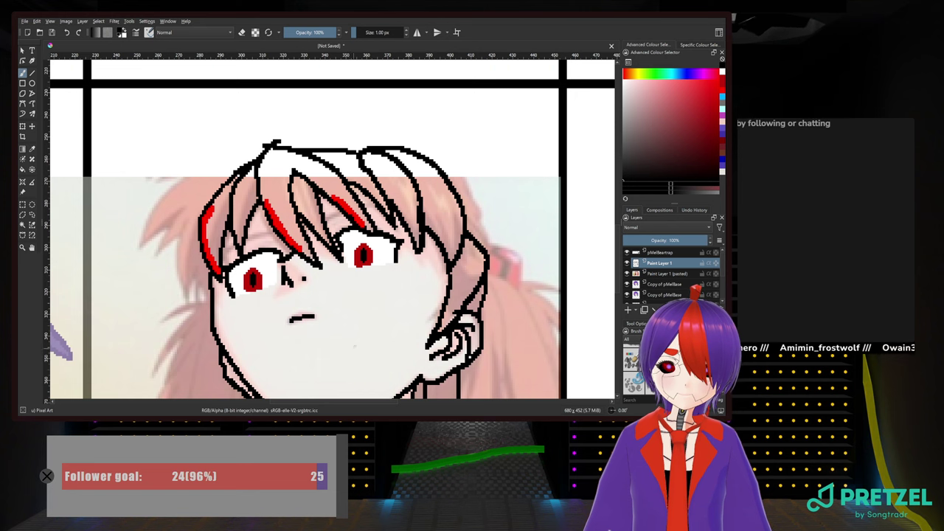
scroll(355, 345, up, 2)
scroll(372, 333, down, 2)
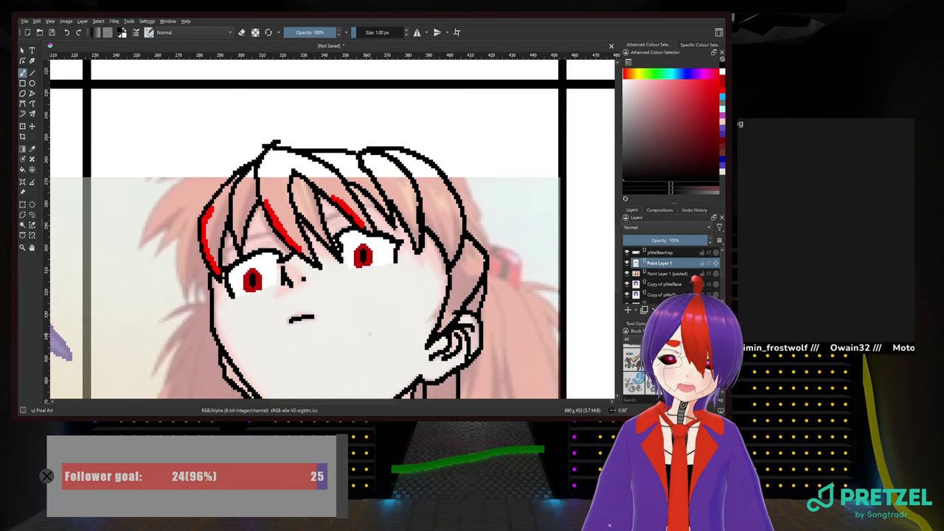
drag(366, 367, 299, 250)
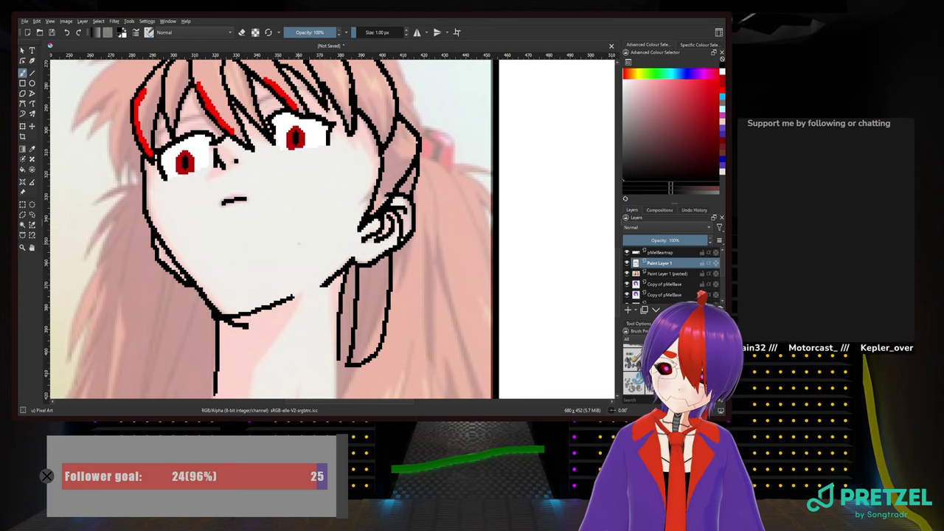
drag(367, 296, 459, 182)
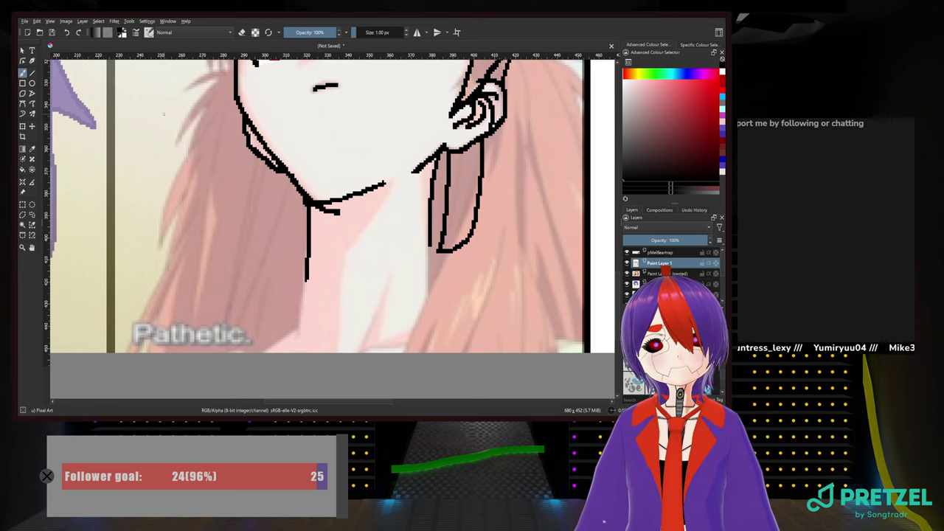
drag(163, 115, 159, 332)
drag(415, 324, 399, 198)
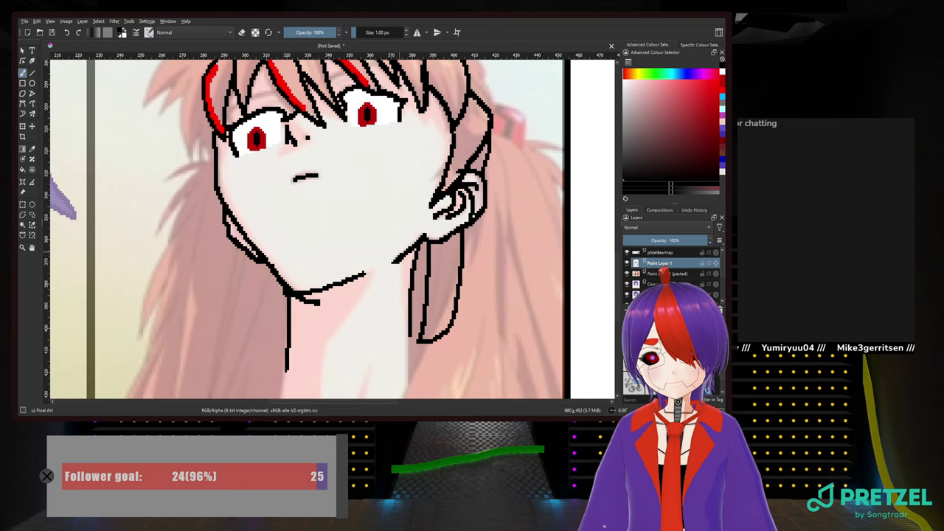
Add a paint layer beneath the line art and fill the face, ear and forehead with a pale skin tone using a 12 px brush
click(628, 309)
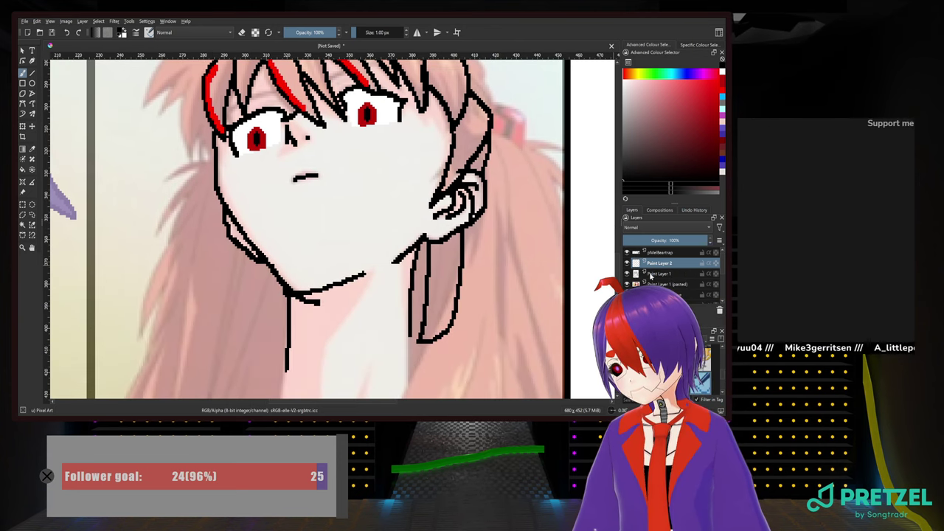
right_click(168, 233)
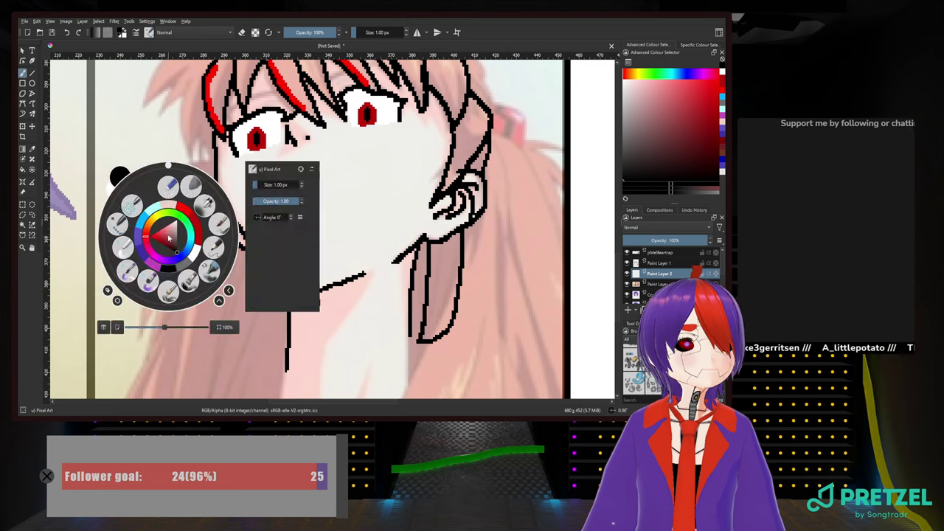
click(166, 208)
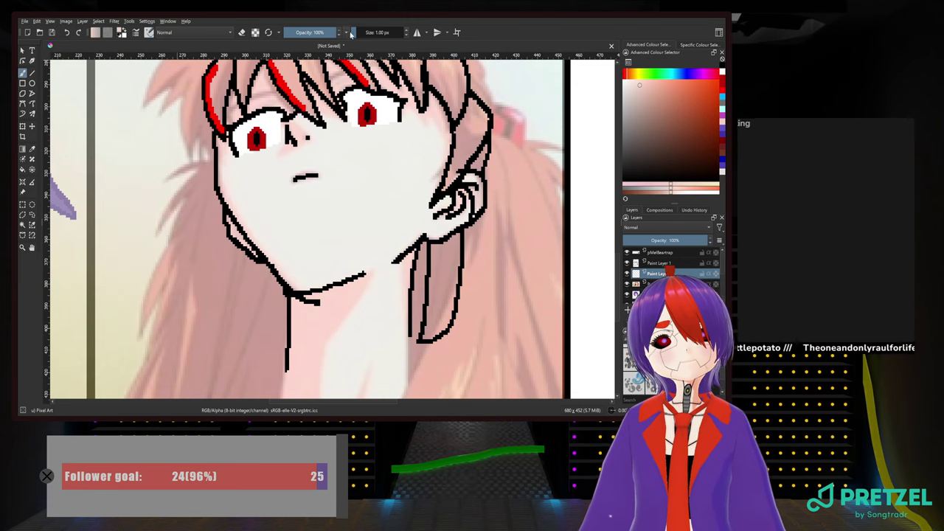
click(359, 33)
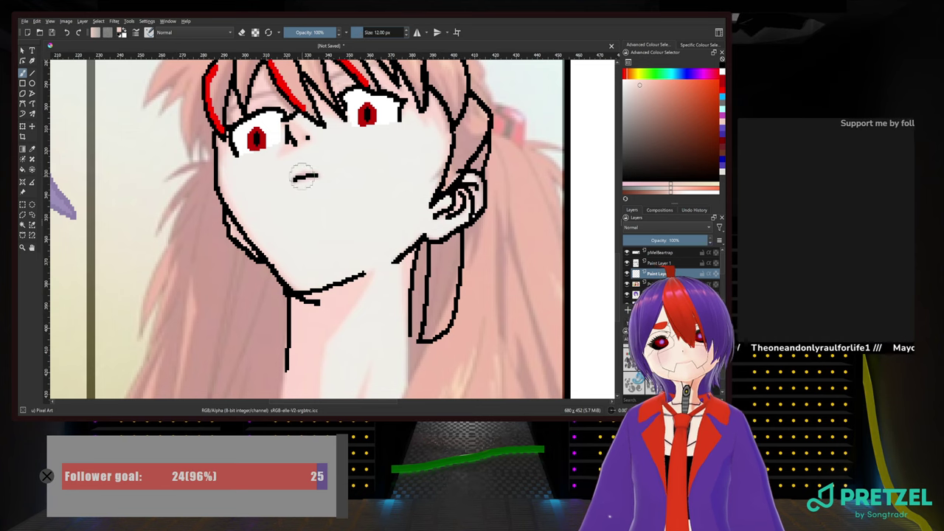
mouse_move(303, 177)
mouse_down()
mouse_move(304, 149)
mouse_move(319, 146)
mouse_move(306, 128)
mouse_up()
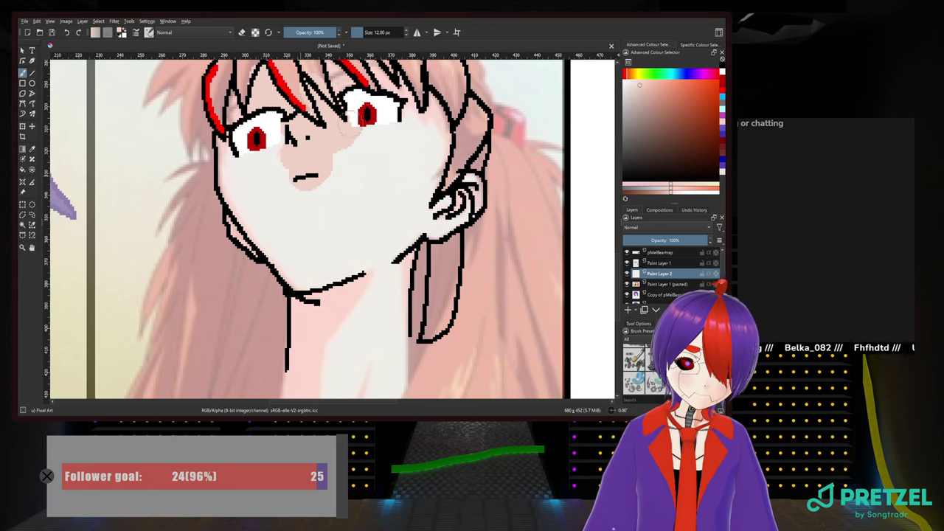
drag(341, 133, 343, 204)
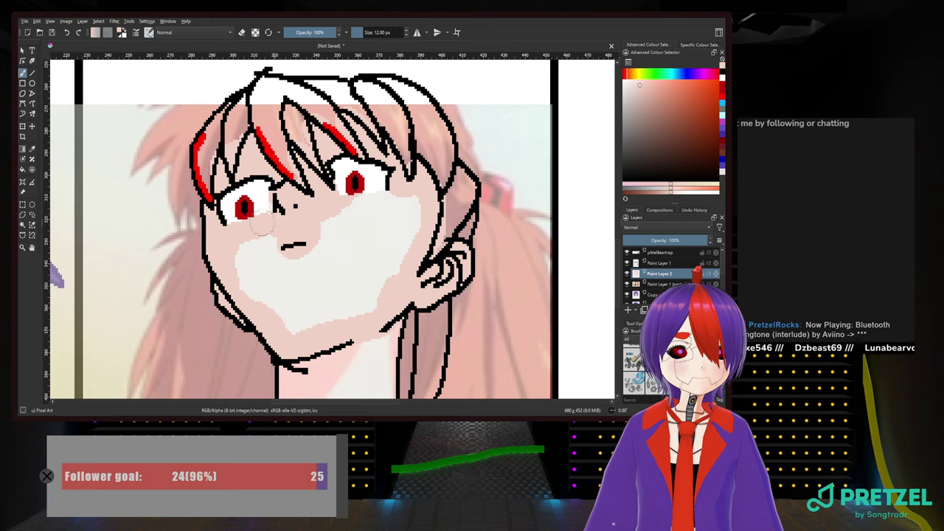
mouse_move(255, 286)
mouse_down()
mouse_move(296, 325)
mouse_move(349, 312)
mouse_move(388, 272)
mouse_move(413, 218)
mouse_move(410, 205)
mouse_move(372, 198)
mouse_move(349, 201)
mouse_move(335, 218)
mouse_move(422, 212)
mouse_move(289, 231)
mouse_move(385, 222)
mouse_move(345, 241)
mouse_move(387, 236)
mouse_move(320, 307)
mouse_move(346, 236)
mouse_move(323, 240)
mouse_move(296, 273)
mouse_move(269, 271)
mouse_move(266, 256)
mouse_move(259, 264)
mouse_move(322, 316)
mouse_move(287, 281)
mouse_up()
drag(305, 243, 390, 320)
scroll(340, 292, up, 2)
drag(321, 230, 295, 295)
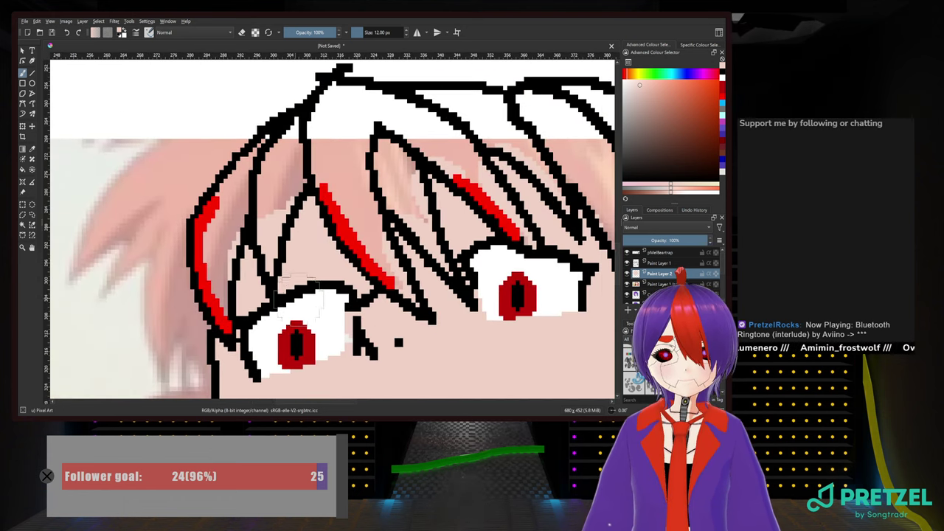
Set the brush size to 3 px and the brush colour to a very light grey for the hair
drag(397, 31, 392, 32)
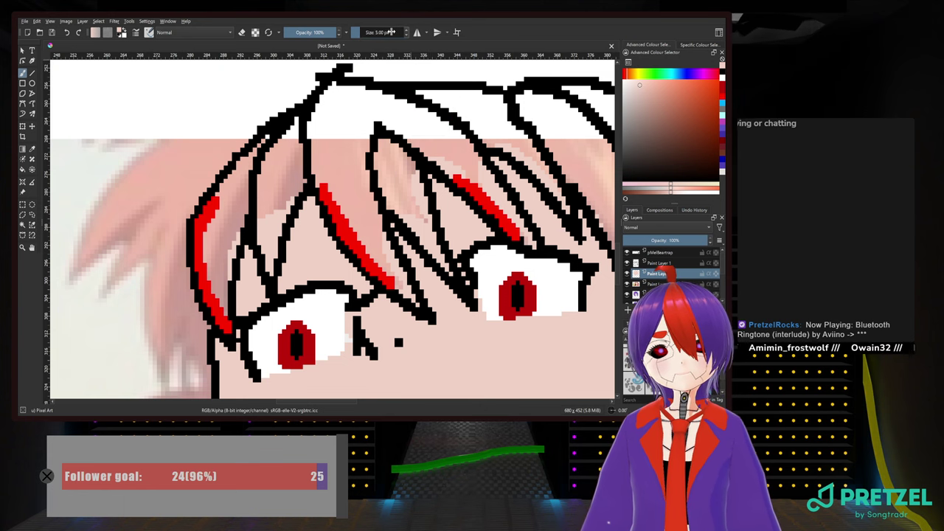
click(390, 32)
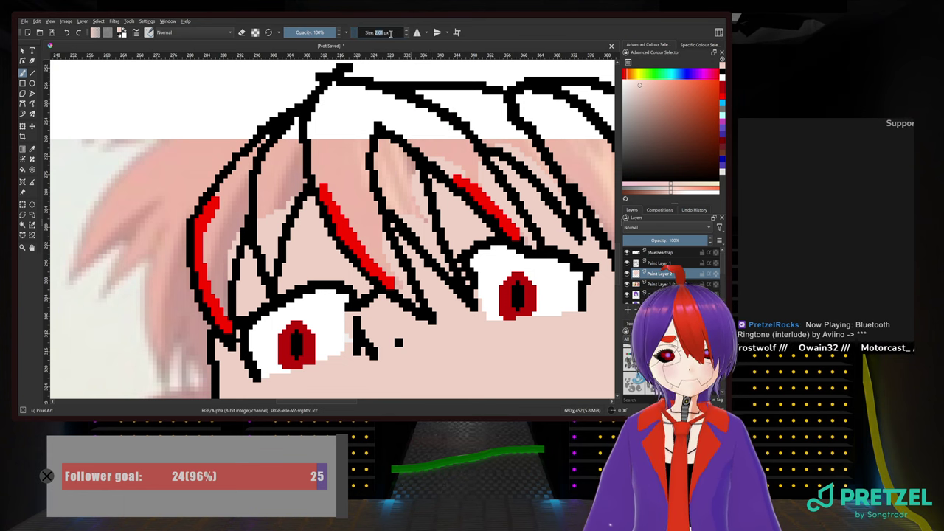
text(3)
key(Return)
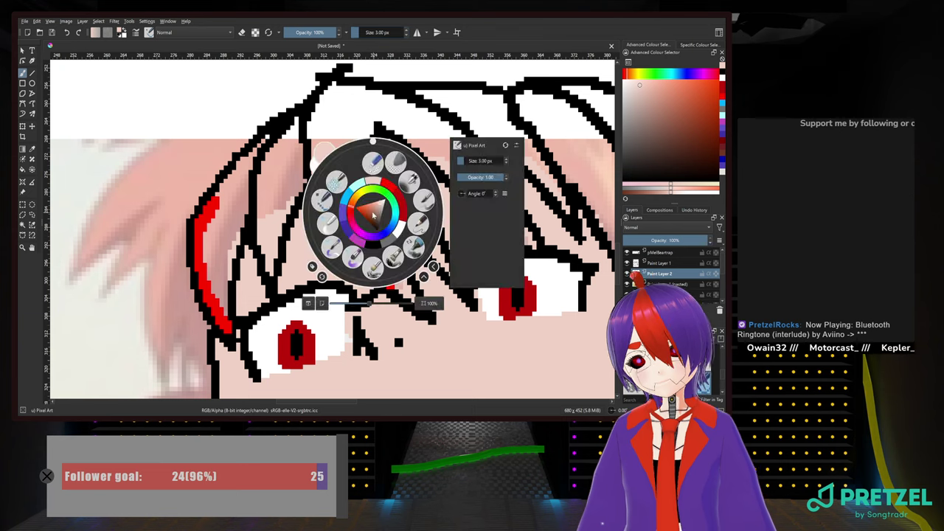
right_click(373, 210)
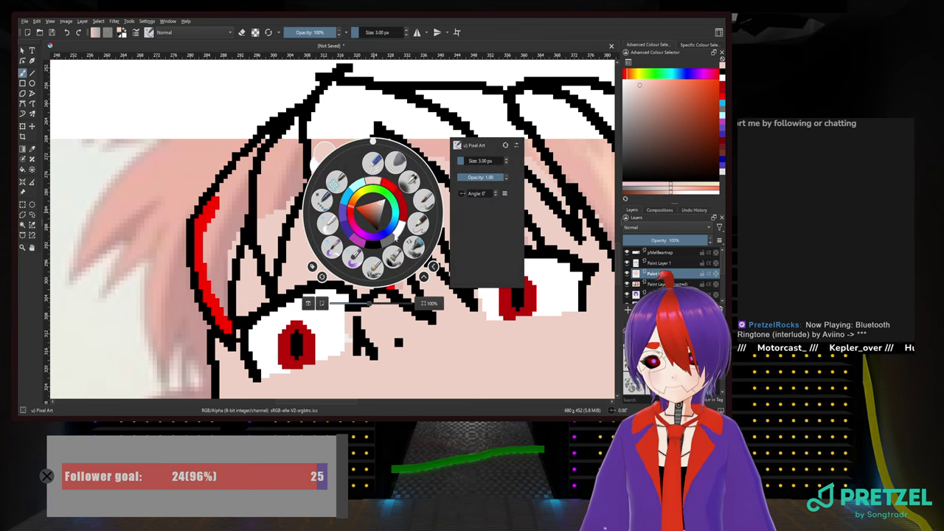
click(396, 239)
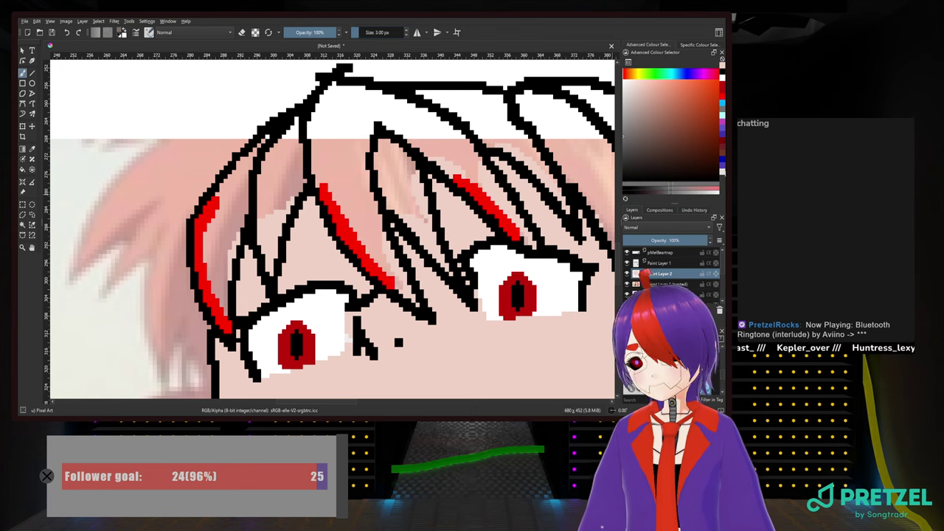
click(715, 196)
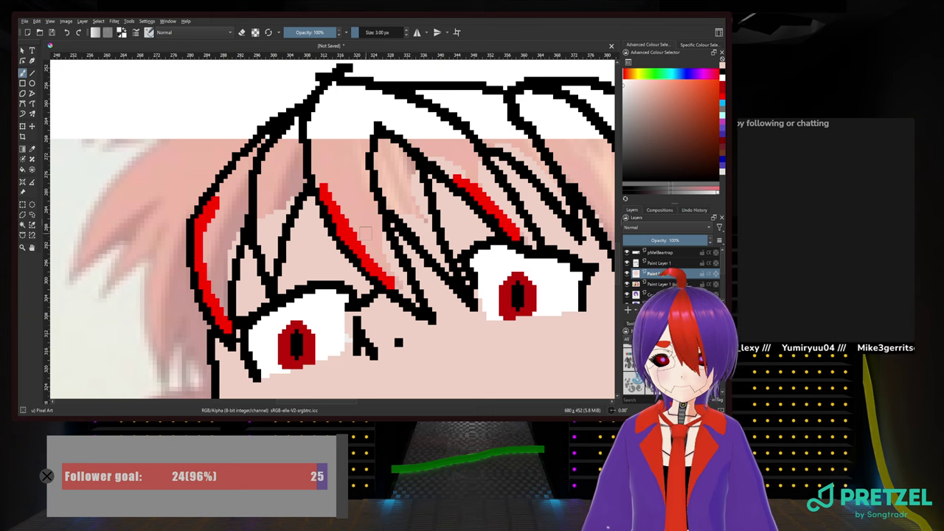
Fill the two joined central fringe locks with light grey inside their outlines, around the red streaks
mouse_move(365, 233)
mouse_down()
mouse_move(415, 303)
mouse_move(365, 178)
mouse_move(363, 156)
mouse_move(376, 143)
mouse_up()
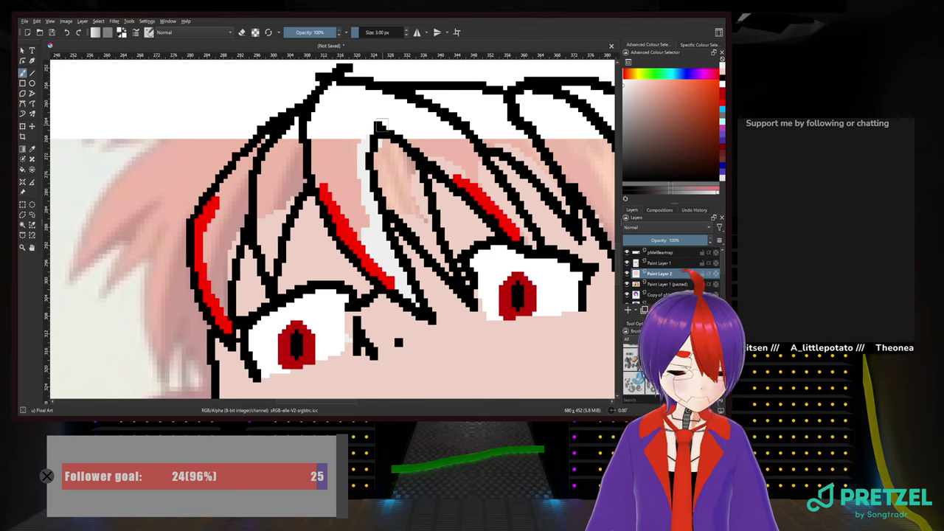
key(ctrl+z)
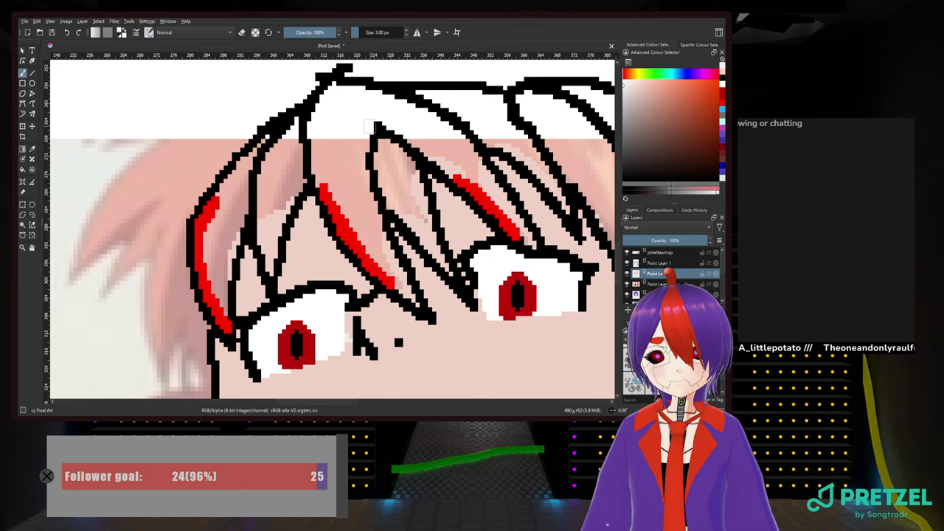
mouse_move(369, 127)
mouse_down()
mouse_move(360, 188)
mouse_move(415, 310)
mouse_up()
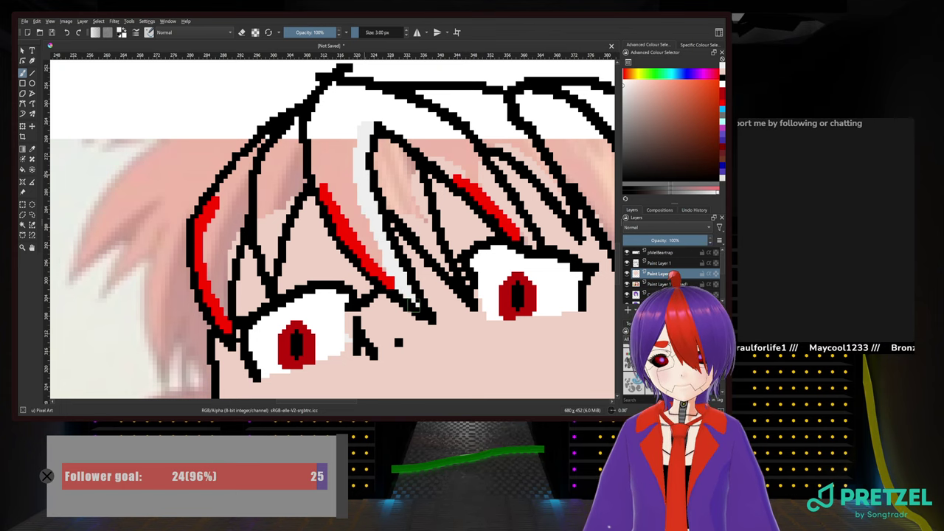
drag(385, 264, 334, 182)
mouse_move(366, 234)
mouse_down()
mouse_move(343, 171)
mouse_move(361, 127)
mouse_move(322, 179)
mouse_move(317, 137)
mouse_up()
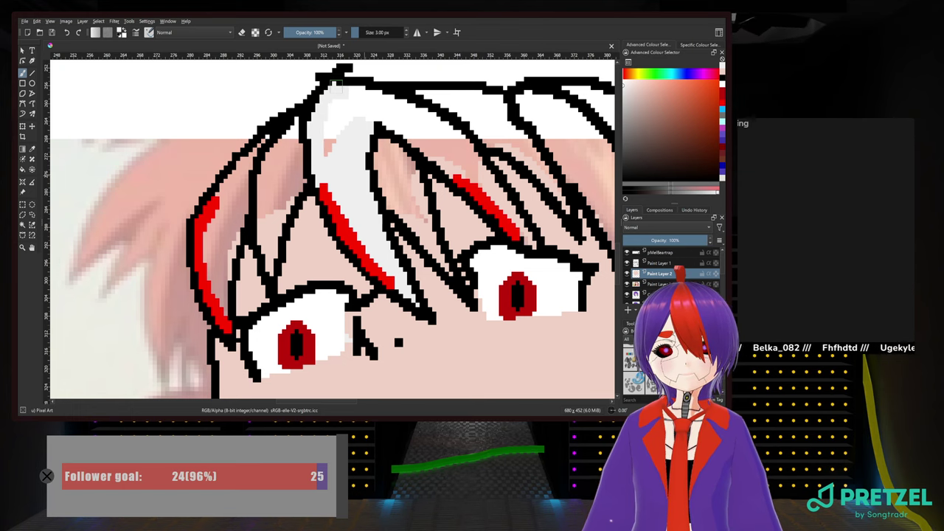
mouse_move(357, 94)
mouse_down()
mouse_move(452, 133)
mouse_move(515, 231)
mouse_move(525, 224)
mouse_move(537, 244)
mouse_up()
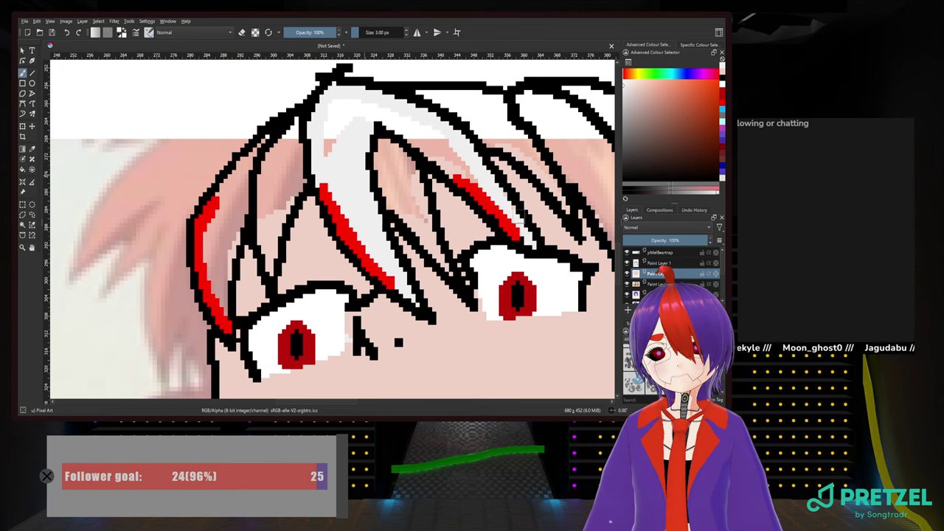
mouse_move(497, 193)
mouse_down()
mouse_move(400, 115)
mouse_move(344, 106)
mouse_move(357, 103)
mouse_move(329, 113)
mouse_move(322, 162)
mouse_move(338, 112)
mouse_move(368, 115)
mouse_move(466, 170)
mouse_up()
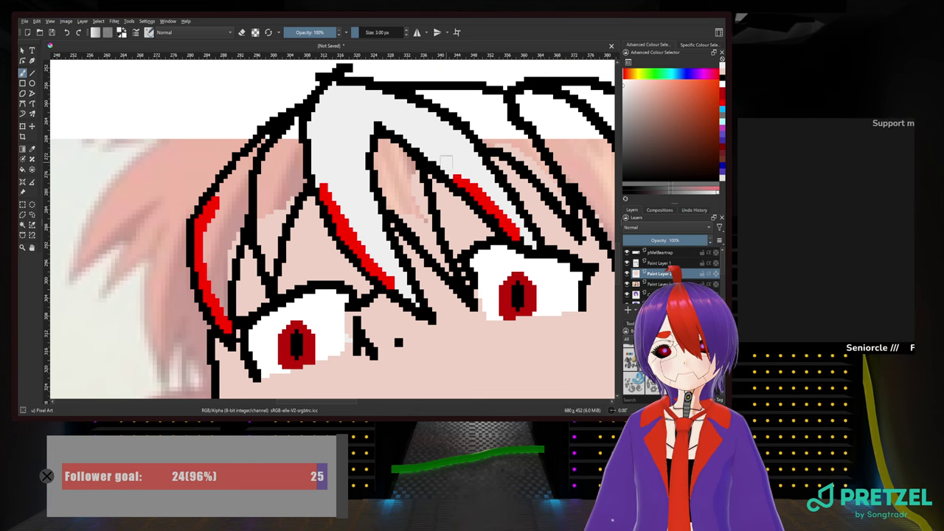
Fill the narrow central lock, the side locks by the red outer streak and the gap at the crown with light grey
mouse_move(411, 153)
mouse_down()
mouse_move(387, 150)
mouse_move(410, 162)
mouse_move(436, 256)
mouse_up()
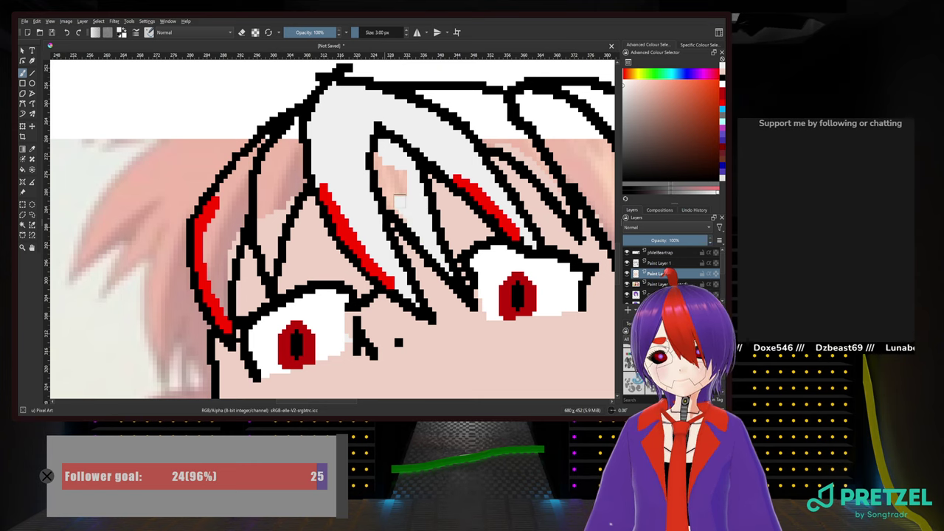
mouse_move(402, 209)
mouse_down()
mouse_move(382, 184)
mouse_move(377, 152)
mouse_move(399, 189)
mouse_move(398, 174)
mouse_up()
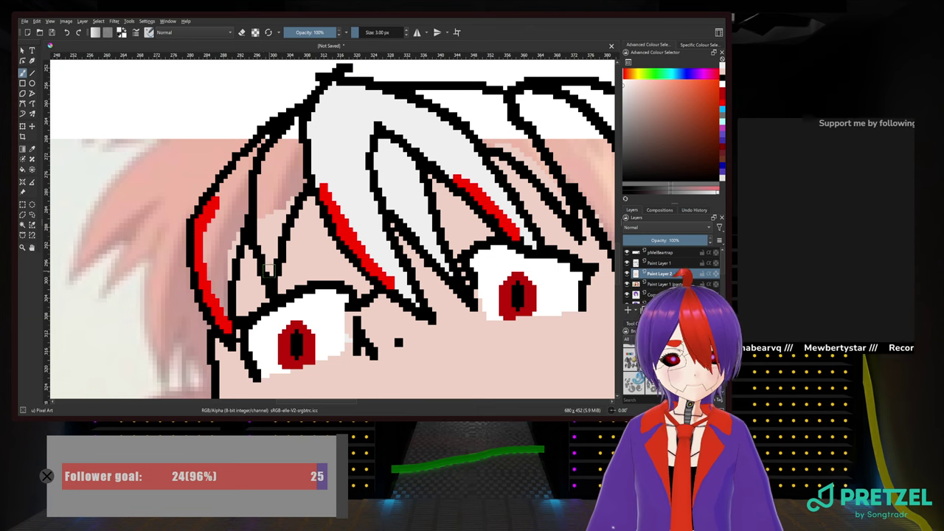
mouse_move(270, 255)
mouse_down()
mouse_move(299, 179)
mouse_move(293, 122)
mouse_move(254, 176)
mouse_move(264, 237)
mouse_move(299, 151)
mouse_move(257, 196)
mouse_move(286, 148)
mouse_move(266, 207)
mouse_move(272, 136)
mouse_move(212, 191)
mouse_move(244, 179)
mouse_move(204, 235)
mouse_move(240, 208)
mouse_move(223, 238)
mouse_move(254, 196)
mouse_move(217, 313)
mouse_move(215, 242)
mouse_up()
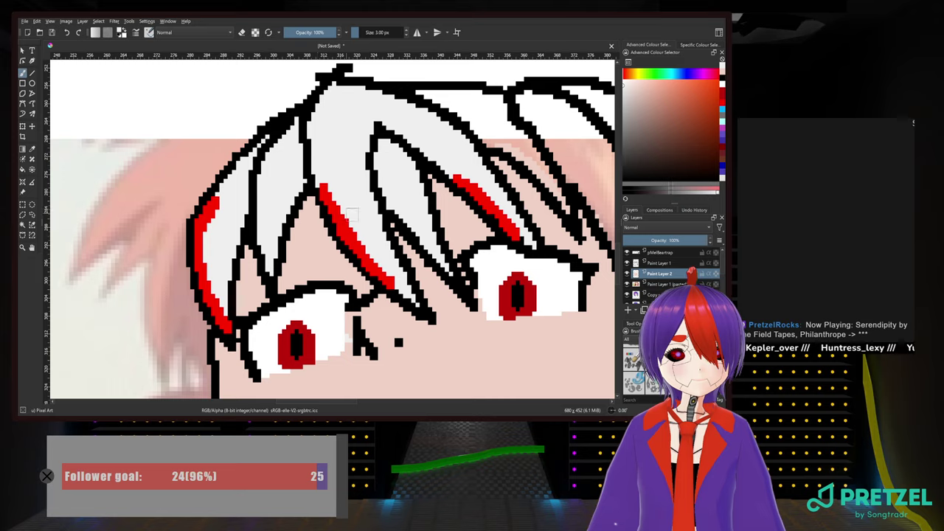
drag(349, 210, 243, 245)
mouse_move(319, 133)
mouse_down()
mouse_move(392, 136)
mouse_move(389, 152)
mouse_move(363, 149)
mouse_move(407, 180)
mouse_move(378, 171)
mouse_move(387, 181)
mouse_move(339, 150)
mouse_move(409, 168)
mouse_move(457, 235)
mouse_up()
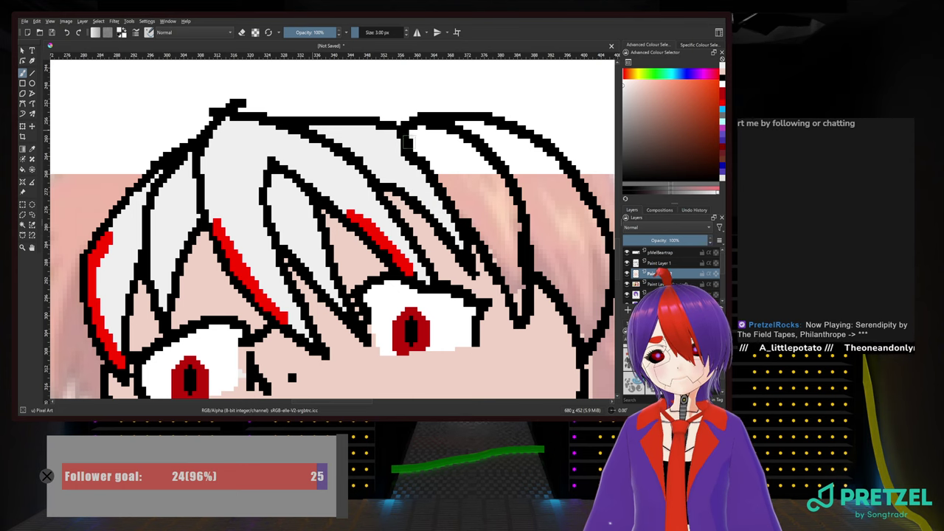
Fill the two large overlapping locks on the ear side of the fringe with light grey up to their outlines
mouse_move(408, 142)
mouse_down()
mouse_move(422, 133)
mouse_move(461, 146)
mouse_move(505, 201)
mouse_move(519, 236)
mouse_up()
mouse_move(481, 179)
mouse_down()
mouse_move(417, 143)
mouse_move(451, 153)
mouse_move(440, 161)
mouse_move(452, 172)
mouse_move(469, 171)
mouse_move(418, 168)
mouse_move(481, 180)
mouse_move(449, 193)
mouse_move(483, 194)
mouse_move(498, 206)
mouse_move(481, 214)
mouse_move(493, 219)
mouse_move(476, 219)
mouse_move(473, 236)
mouse_move(474, 223)
mouse_move(515, 283)
mouse_up()
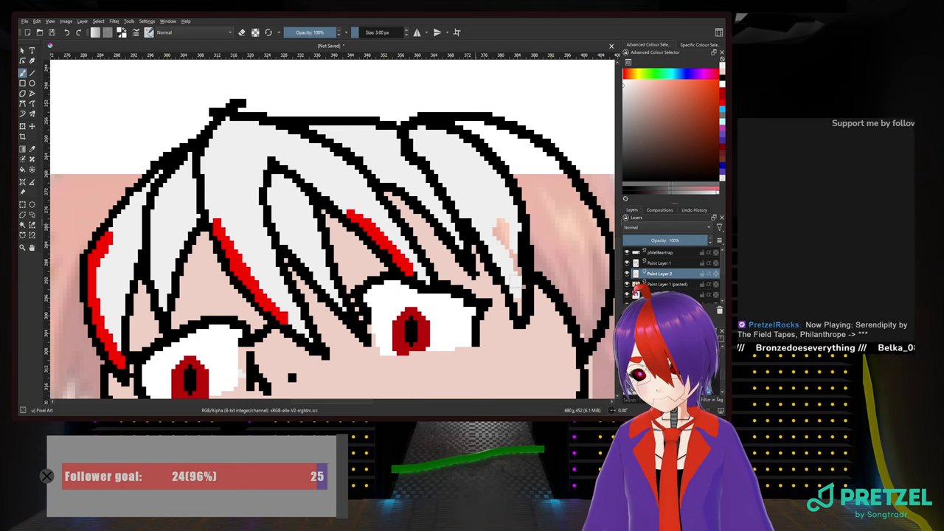
drag(504, 240, 491, 236)
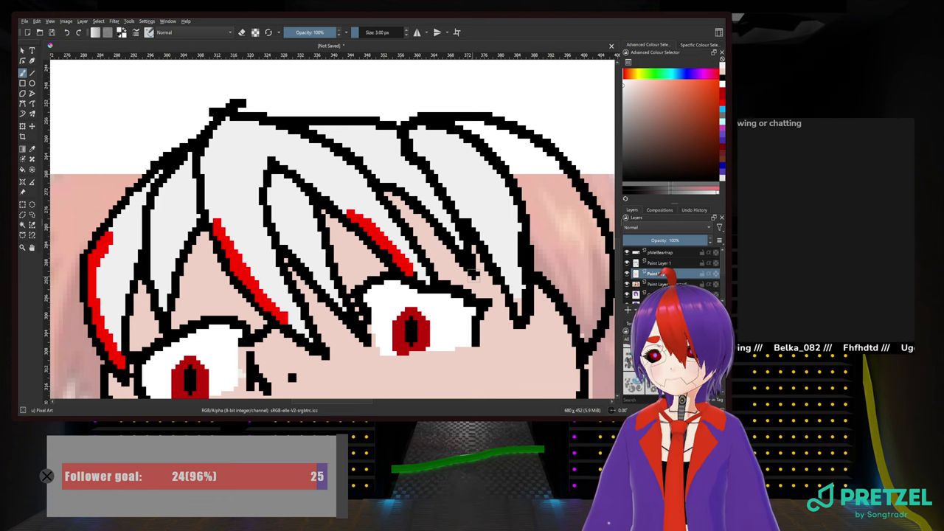
drag(532, 174, 365, 142)
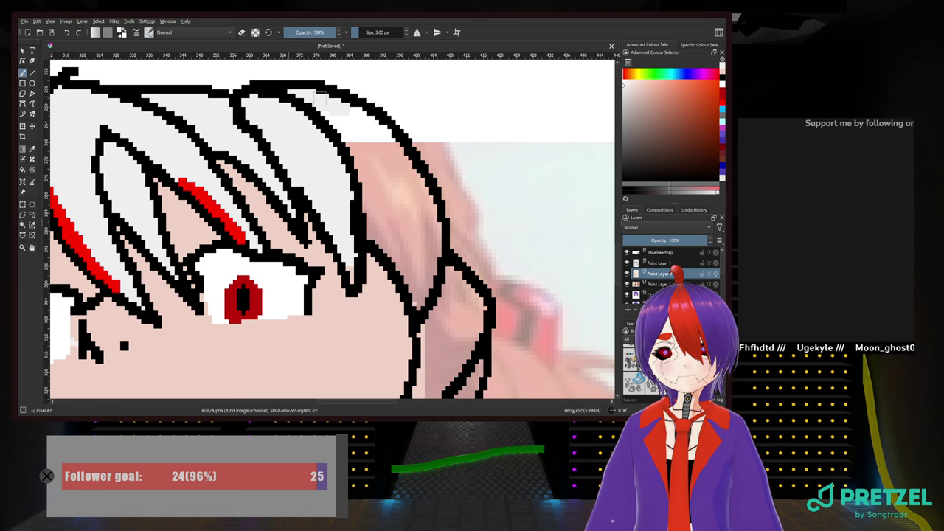
mouse_move(347, 109)
mouse_down()
mouse_move(399, 142)
mouse_move(419, 197)
mouse_move(432, 199)
mouse_move(437, 266)
mouse_move(421, 302)
mouse_move(418, 271)
mouse_move(362, 228)
mouse_move(346, 142)
mouse_move(315, 112)
mouse_move(365, 174)
mouse_move(376, 225)
mouse_up()
mouse_move(404, 264)
mouse_down()
mouse_move(430, 216)
mouse_move(412, 267)
mouse_move(416, 193)
mouse_move(394, 248)
mouse_move(398, 175)
mouse_move(382, 216)
mouse_move(402, 191)
mouse_move(384, 225)
mouse_move(379, 168)
mouse_move(329, 113)
mouse_move(394, 171)
mouse_up()
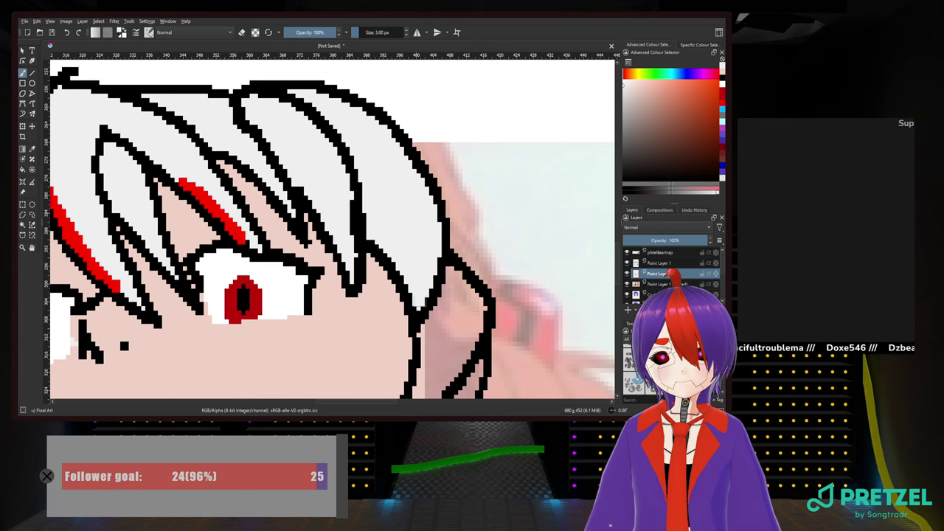
drag(425, 297, 351, 205)
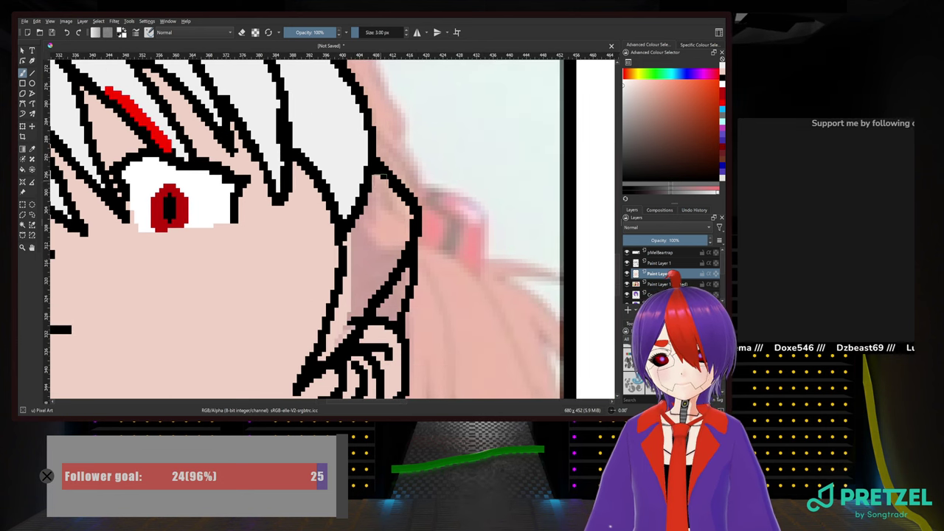
Fill the hair section behind the cheek above the ear and the long strand hanging below the ear with light grey
mouse_move(384, 177)
mouse_down()
mouse_move(394, 209)
mouse_move(399, 193)
mouse_move(392, 195)
mouse_move(412, 225)
mouse_move(323, 354)
mouse_move(368, 190)
mouse_move(393, 222)
mouse_move(373, 217)
mouse_move(348, 308)
mouse_move(399, 220)
mouse_move(356, 265)
mouse_up()
drag(373, 313, 371, 212)
mouse_move(402, 166)
mouse_down()
mouse_move(398, 199)
mouse_move(374, 209)
mouse_up()
drag(384, 329, 438, 155)
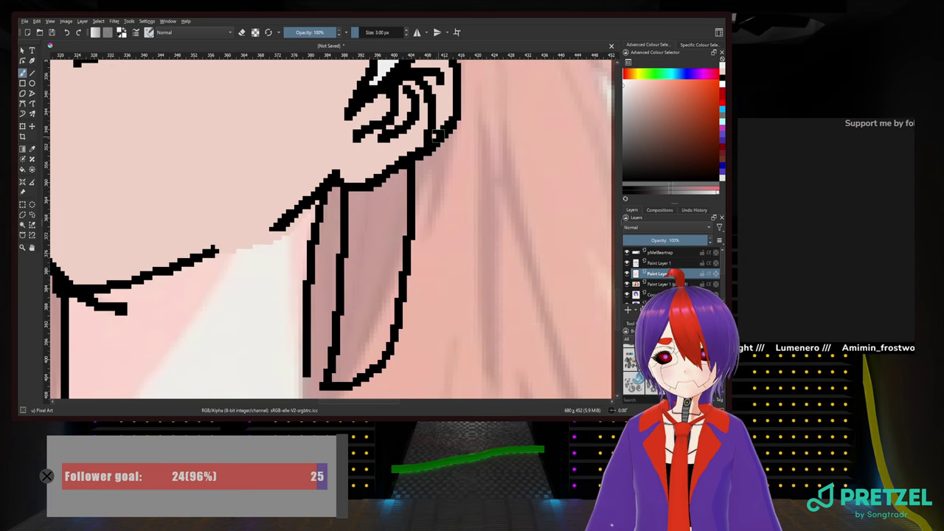
mouse_move(349, 196)
mouse_down()
mouse_move(404, 174)
mouse_move(383, 345)
mouse_move(336, 379)
mouse_move(348, 322)
mouse_move(350, 214)
mouse_move(390, 199)
mouse_move(357, 224)
mouse_move(393, 223)
mouse_move(354, 365)
mouse_move(362, 229)
mouse_move(369, 261)
mouse_up()
scroll(384, 249, down, 2)
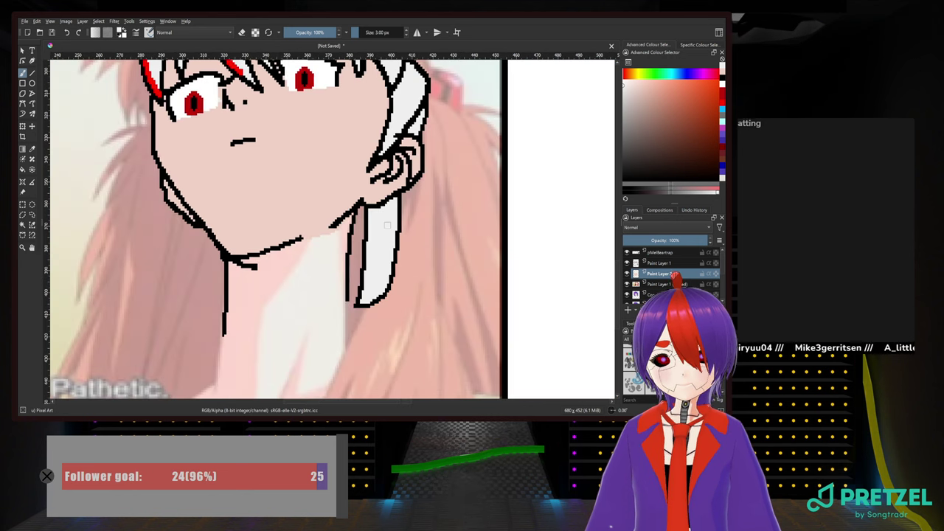
drag(386, 214, 411, 324)
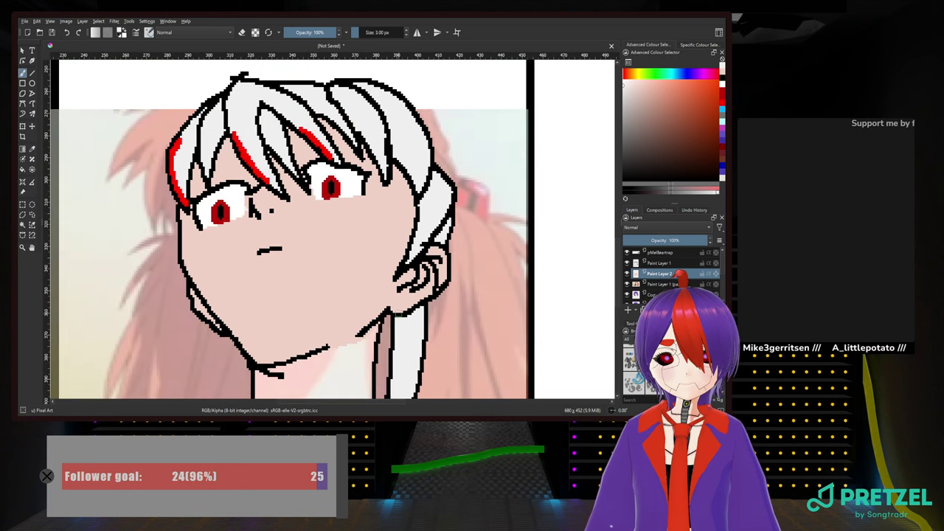
drag(301, 286, 408, 373)
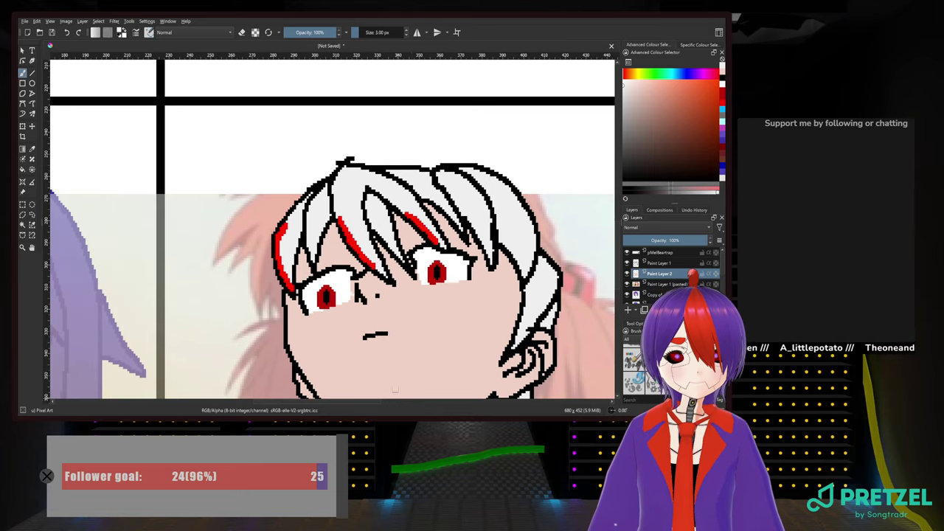
Erase the stray line ends sticking out above the hair parting on the line art layer, Paint Layer 1
scroll(338, 196, up, 3)
drag(340, 203, 290, 285)
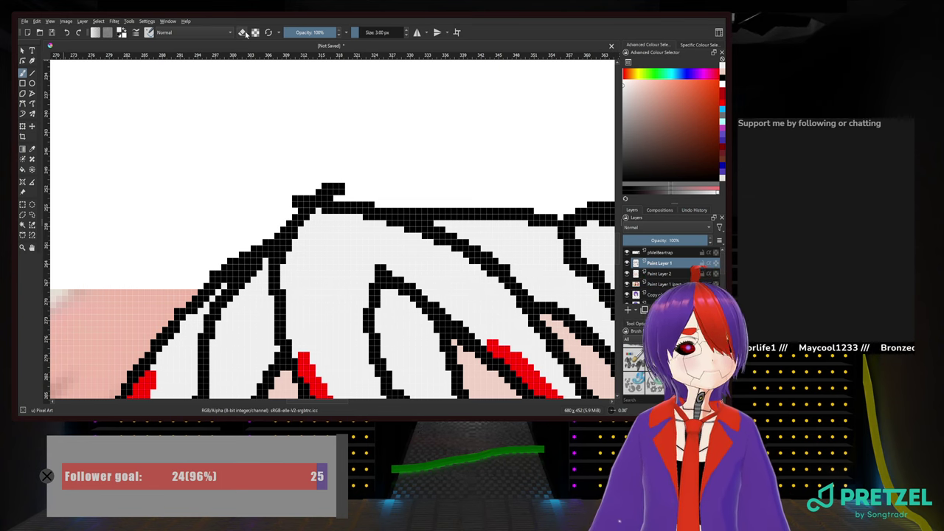
mouse_move(332, 182)
mouse_down()
mouse_move(284, 196)
mouse_move(318, 190)
mouse_up()
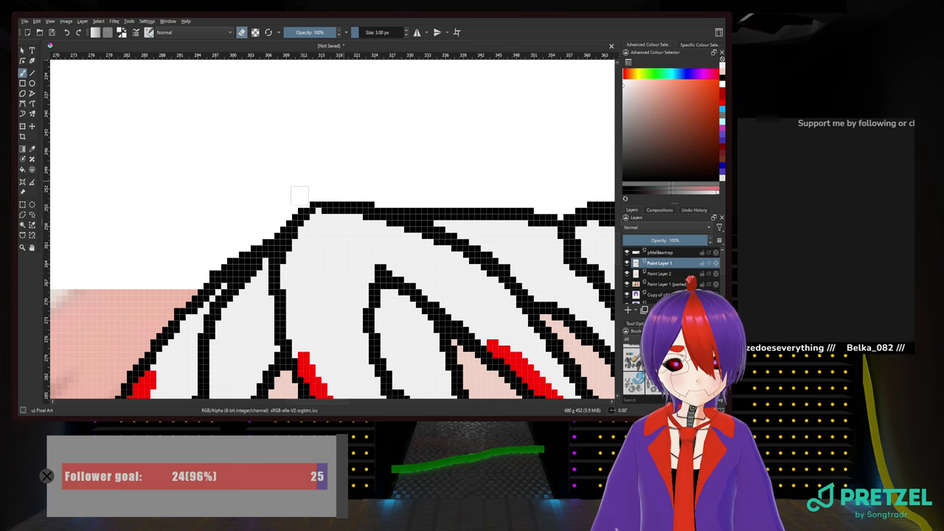
scroll(302, 186, down, 3)
drag(403, 243, 295, 130)
scroll(290, 129, down, 2)
scroll(317, 221, down, 1)
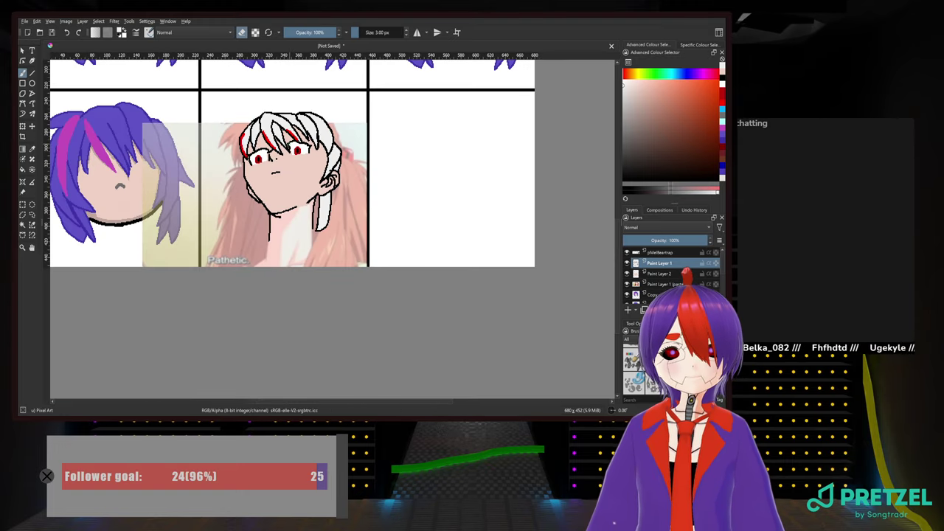
Erase the crown outline between the parting and the large lock, plus the upper part of the line dividing the two ear-side locks
scroll(317, 222, up, 3)
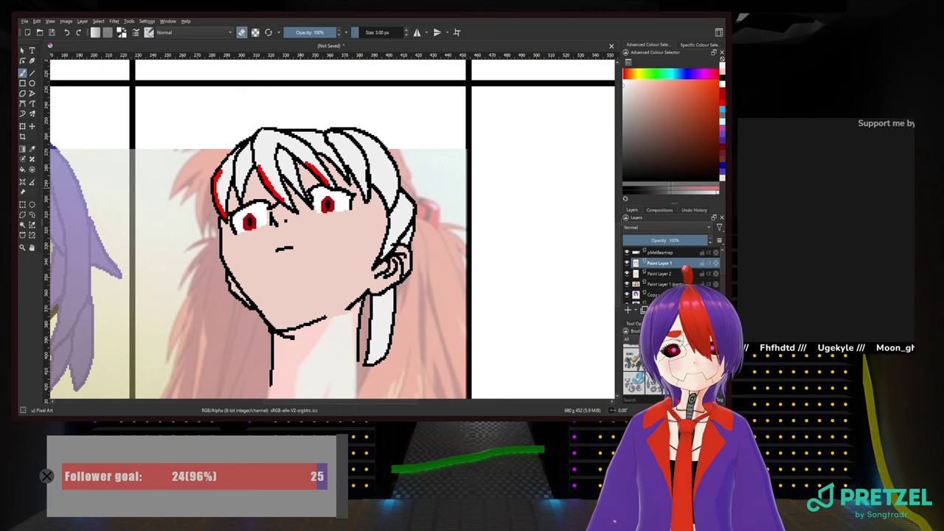
drag(296, 186, 426, 221)
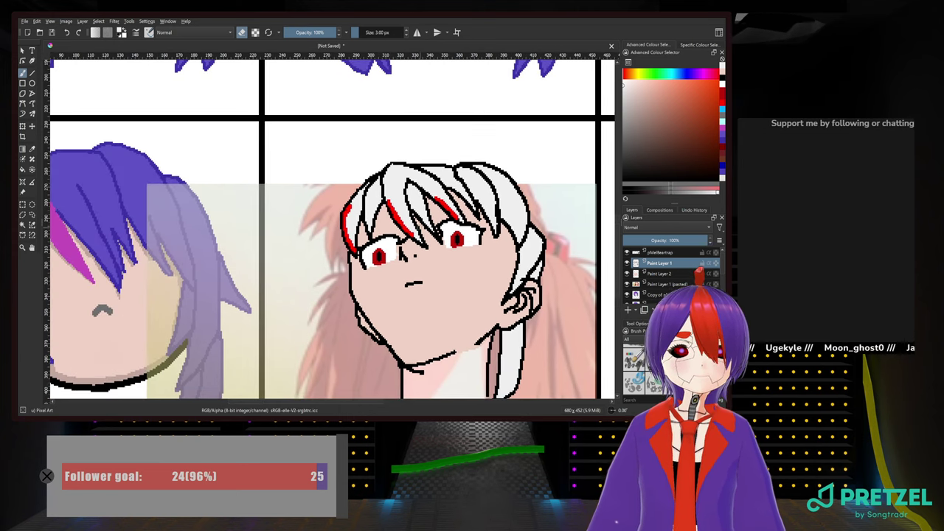
drag(319, 247, 386, 251)
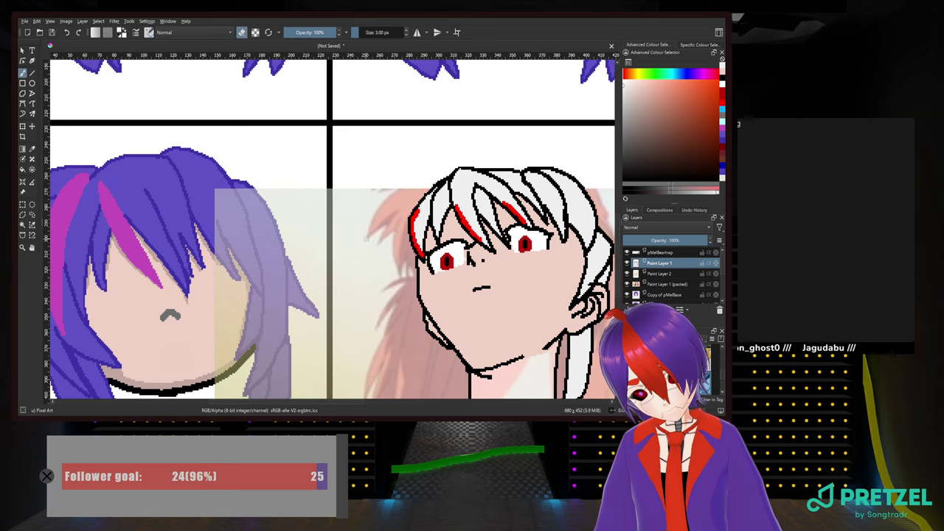
scroll(423, 262, up, 3)
drag(433, 246, 168, 280)
scroll(339, 229, down, 2)
drag(338, 230, 317, 244)
drag(341, 200, 282, 230)
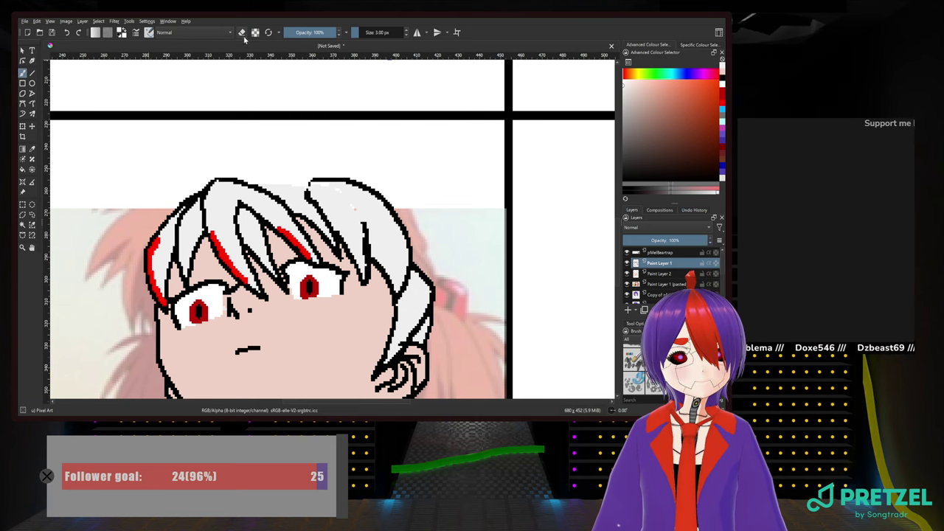
Set the brush to black at 2 px and redraw the crown outline to the large lock, undoing the higher arc
right_click(299, 168)
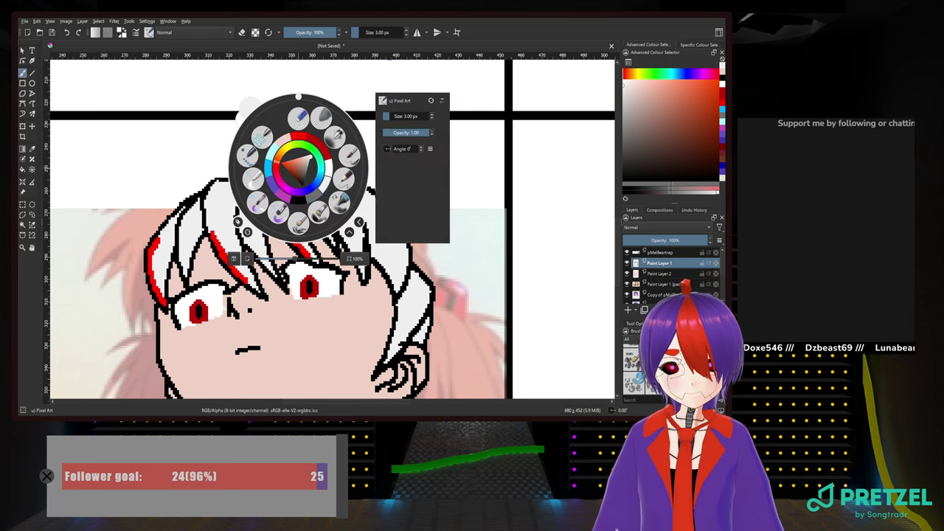
click(309, 199)
right_click(310, 199)
scroll(311, 199, up, 2)
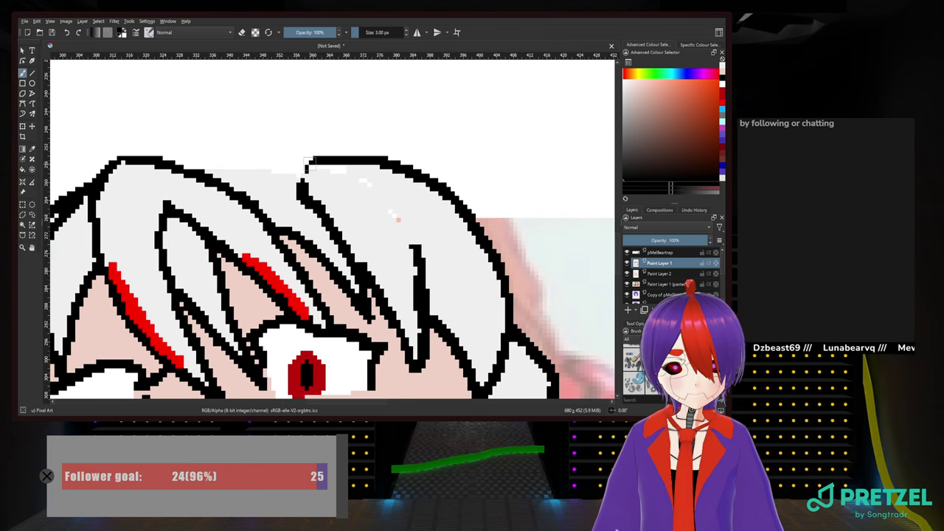
key(bracketleft)
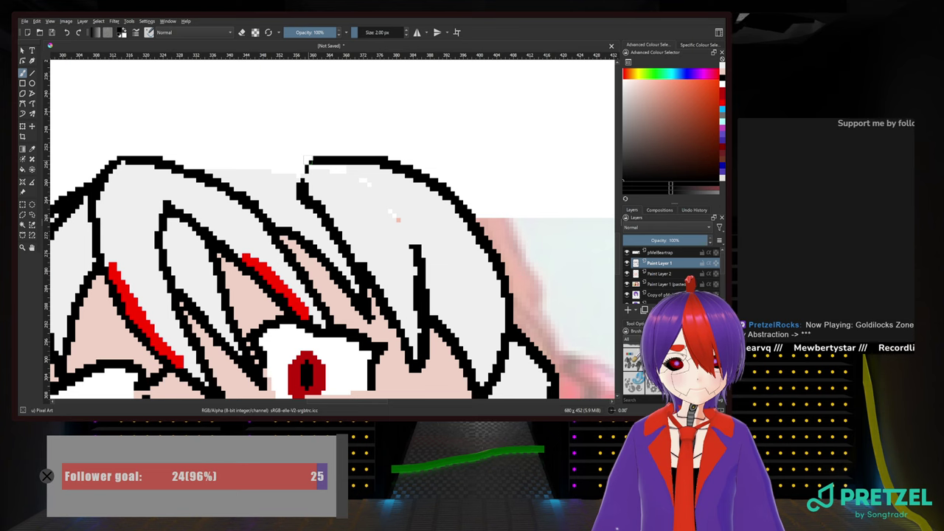
mouse_move(302, 158)
mouse_down()
mouse_move(297, 179)
mouse_move(283, 162)
mouse_move(167, 136)
mouse_move(103, 154)
mouse_move(52, 198)
mouse_up()
scroll(166, 188, down, 2)
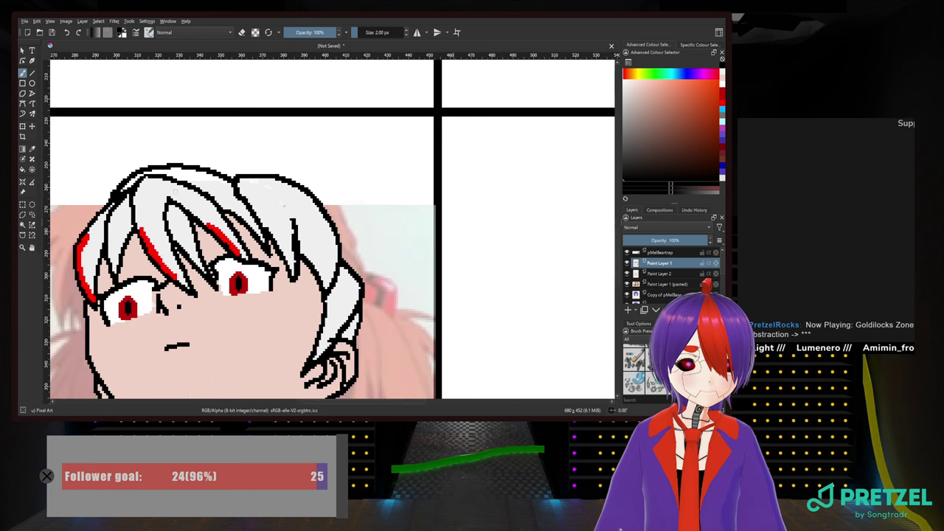
mouse_move(195, 190)
mouse_down()
mouse_move(362, 195)
mouse_move(366, 166)
mouse_move(326, 171)
mouse_move(399, 178)
mouse_move(315, 170)
mouse_up()
key(ctrl+z)
key(ctrl+z)
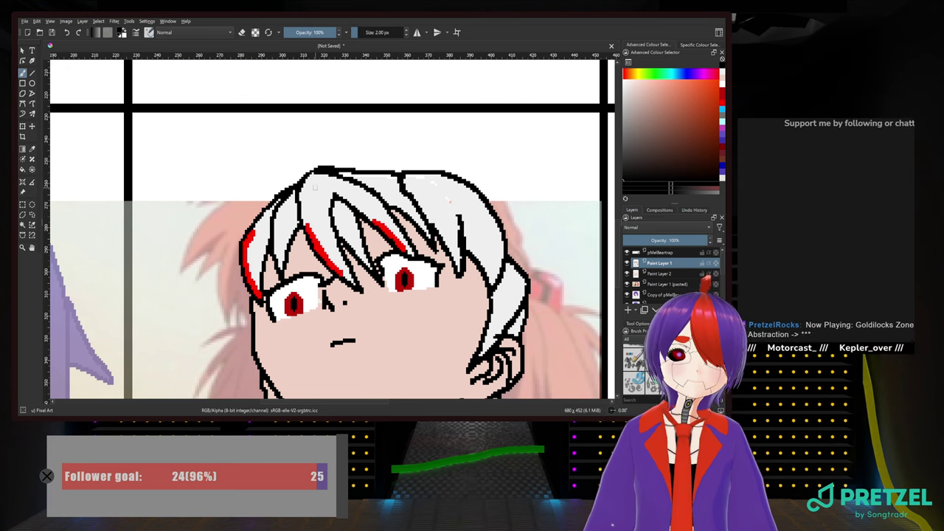
Try a slightly arched crown outline between the parting and the large lock, and undo its strokes
scroll(314, 188, down, 5)
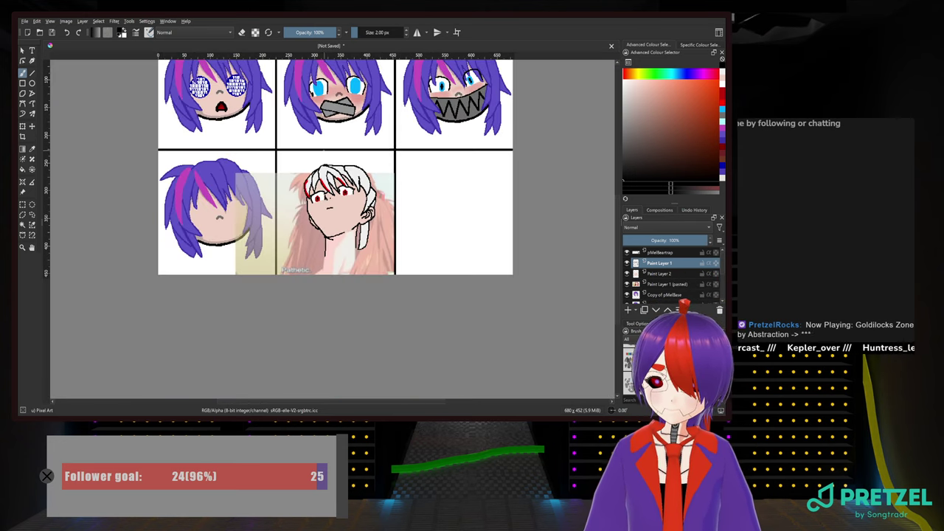
scroll(297, 143, up, 5)
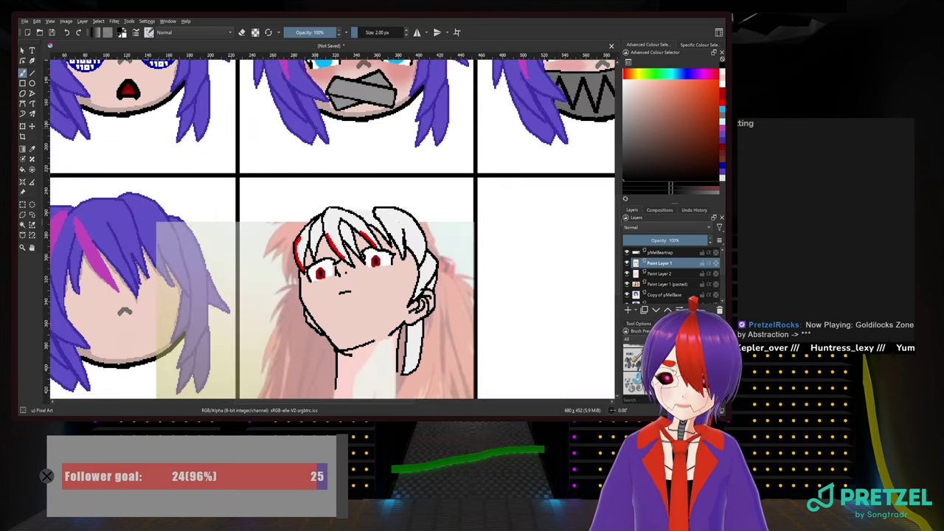
mouse_move(417, 268)
mouse_down()
mouse_move(390, 255)
mouse_move(338, 254)
mouse_up()
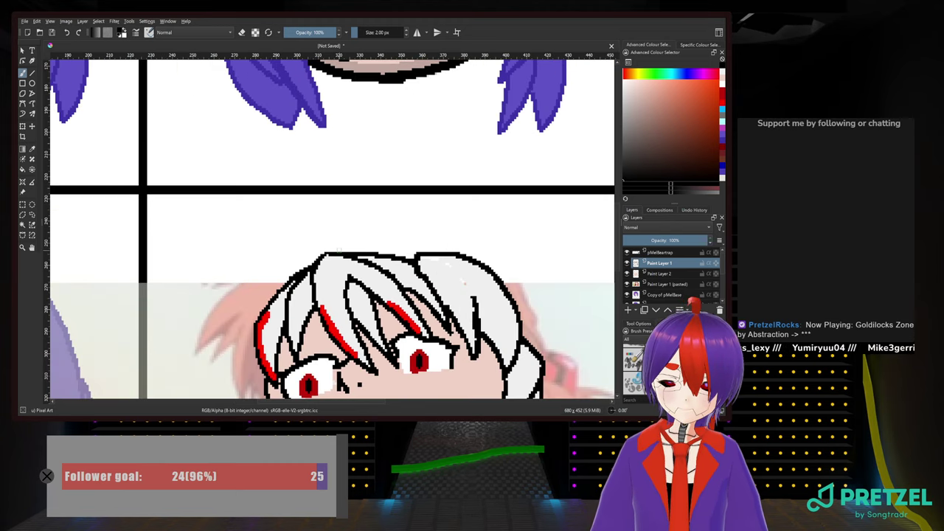
key(ctrl+z)
key(ctrl+z)
key(ctrl+z)
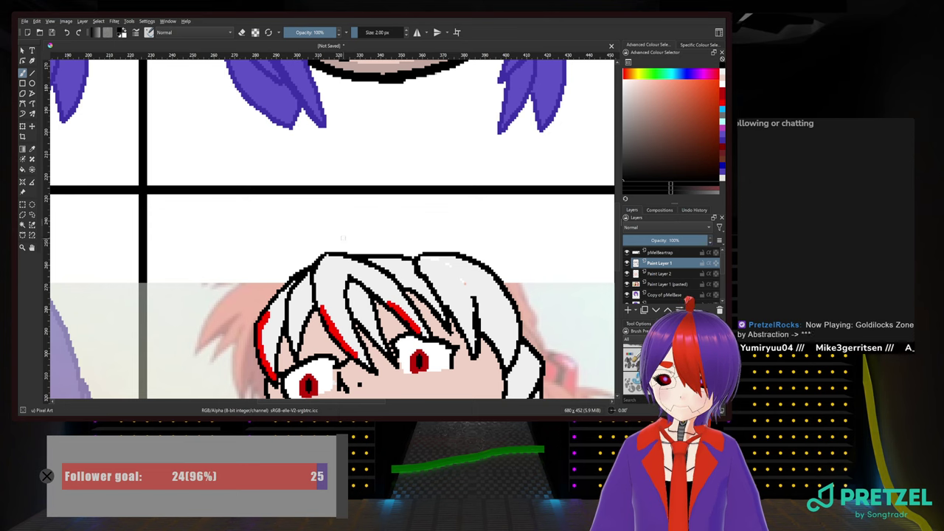
Hide the pasted reference layer to check the coloured face on its own, and show it again
scroll(347, 227, down, 3)
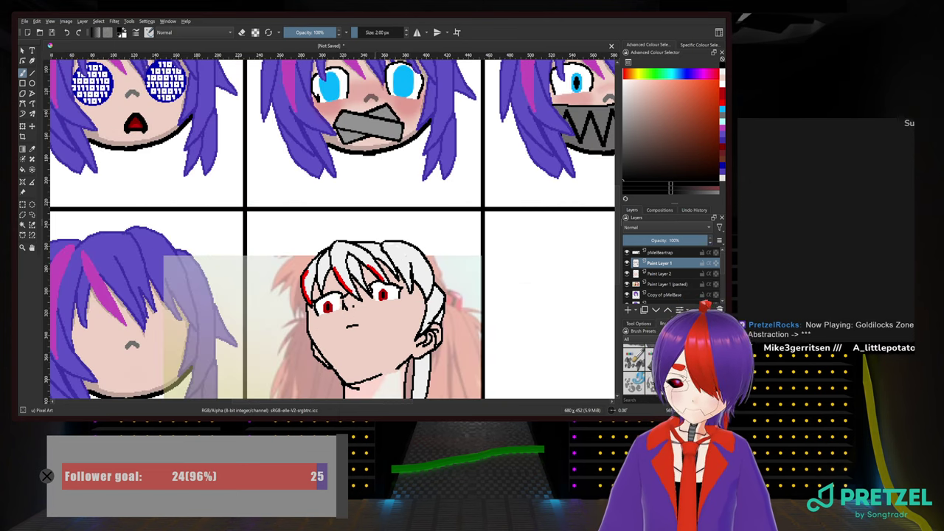
click(627, 284)
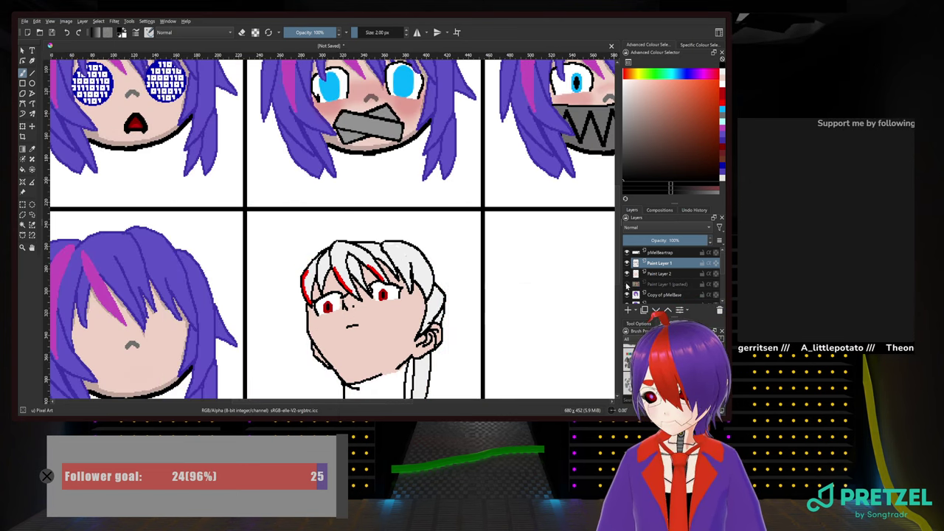
click(627, 284)
Draw a black outline for a curled lock that rises over the crown and sweeps across the fringe
drag(367, 305, 387, 184)
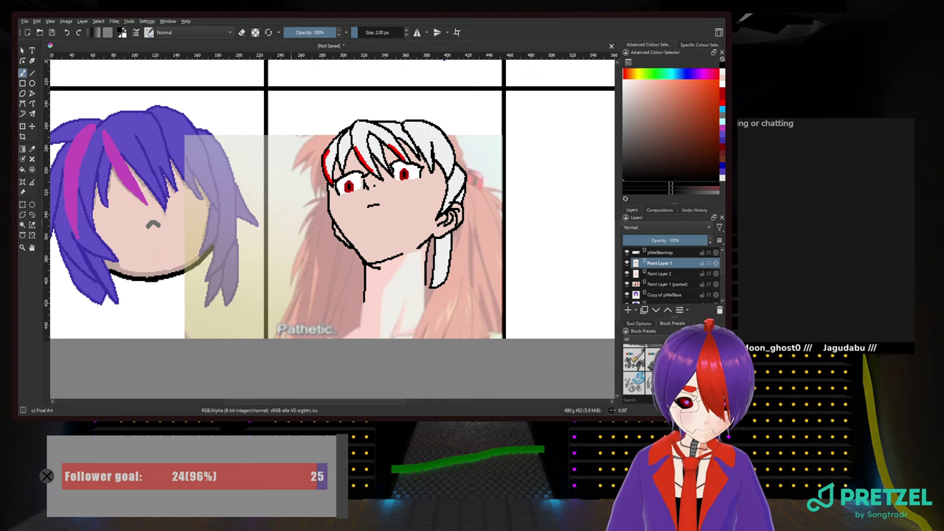
scroll(398, 132, up, 2)
mouse_move(326, 80)
mouse_down()
mouse_move(326, 166)
mouse_move(289, 139)
mouse_move(281, 184)
mouse_move(368, 208)
mouse_move(299, 166)
mouse_move(316, 139)
mouse_up()
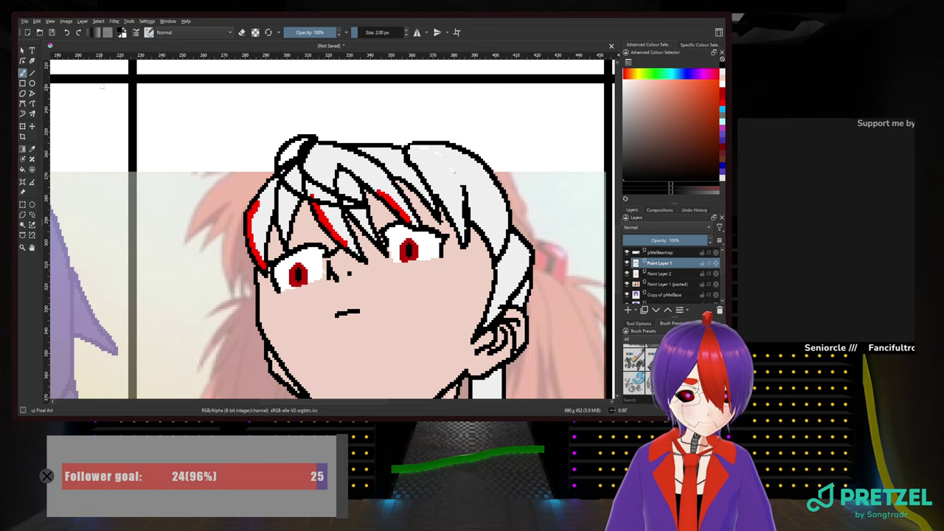
Erase the old hair lines crossing the curled lock and thin its thick inner edge near the tip
key(e)
scroll(299, 162, up, 2)
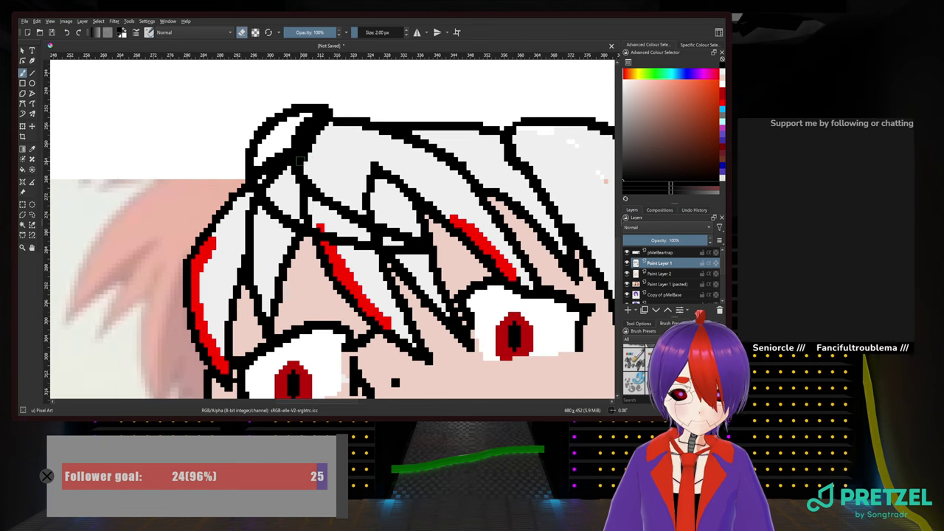
mouse_move(288, 146)
mouse_down()
mouse_move(273, 181)
mouse_move(255, 165)
mouse_move(278, 156)
mouse_move(281, 170)
mouse_move(286, 162)
mouse_move(271, 177)
mouse_move(265, 161)
mouse_move(269, 186)
mouse_move(261, 170)
mouse_up()
key(ctrl+z)
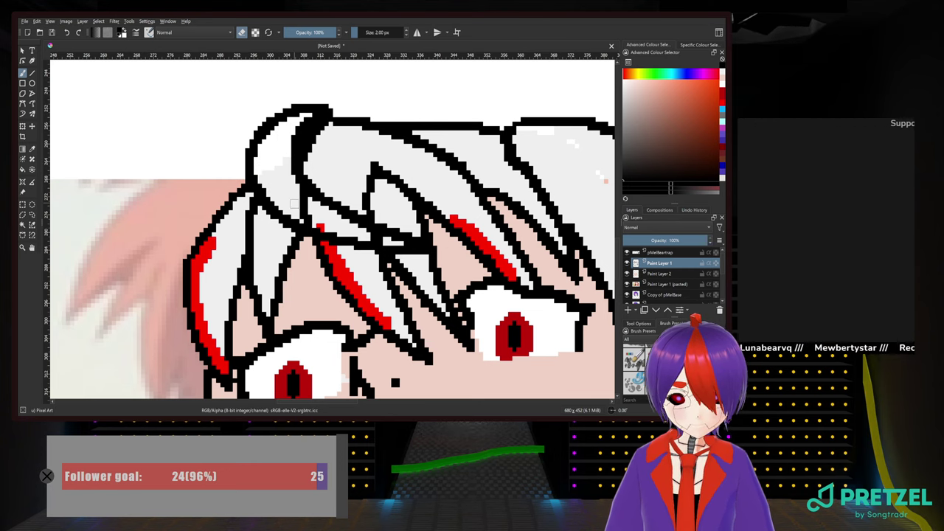
drag(296, 204, 304, 213)
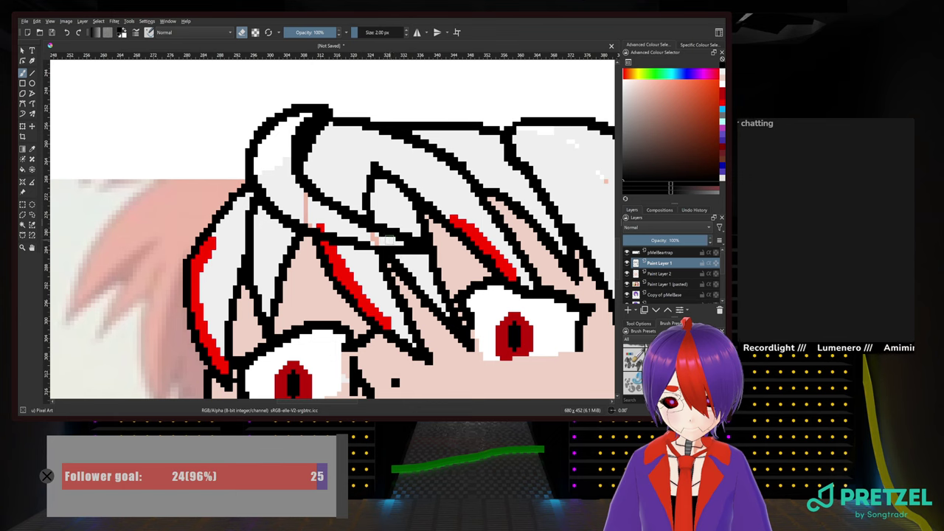
drag(287, 160, 309, 118)
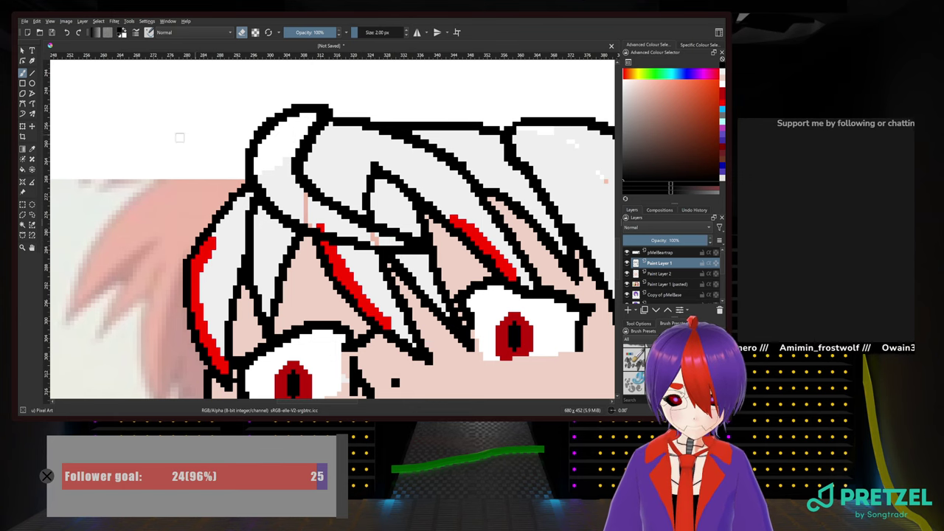
Paint the curled lock's interior light grey on Paint Layer 2, and erase the stray red pixels along its lower edge on Paint Layer 1
click(661, 273)
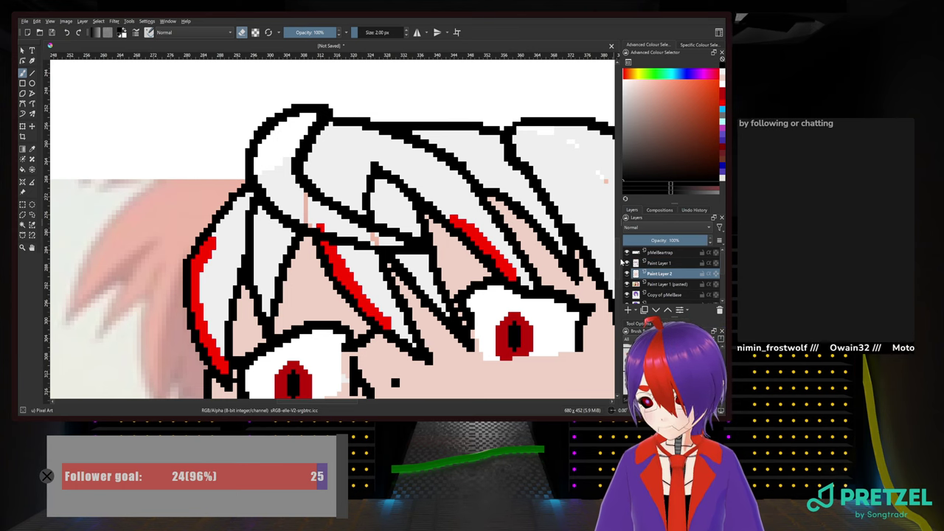
right_click(129, 142)
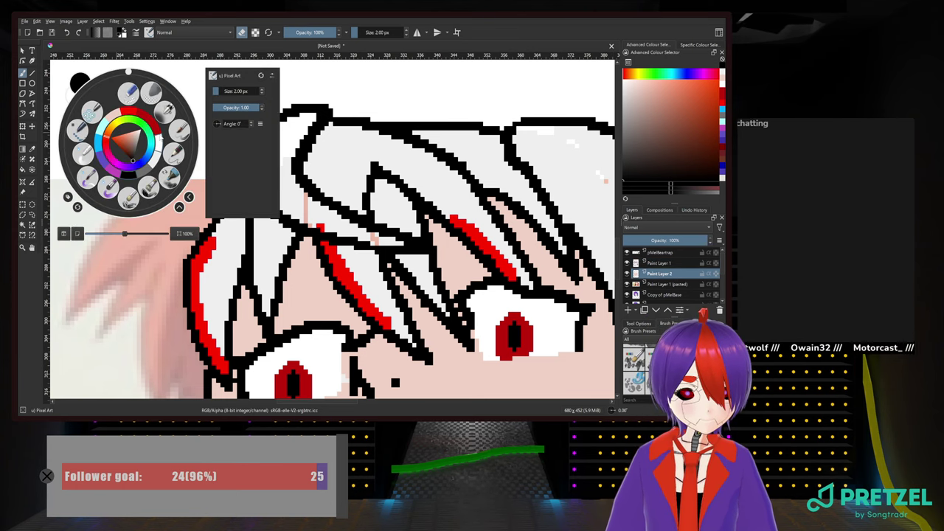
click(153, 163)
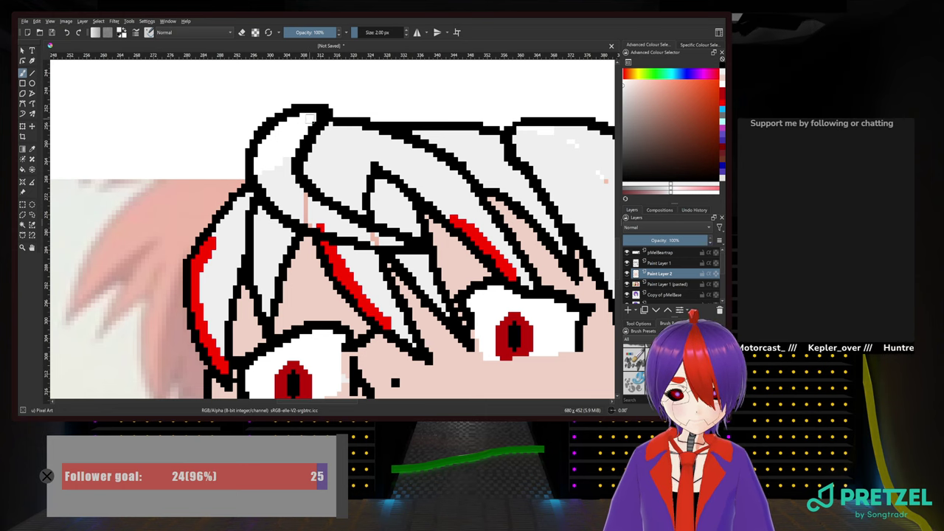
mouse_move(308, 126)
mouse_down()
mouse_move(289, 155)
mouse_move(298, 125)
mouse_move(281, 127)
mouse_move(290, 118)
mouse_move(264, 148)
mouse_move(274, 130)
mouse_move(260, 151)
mouse_up()
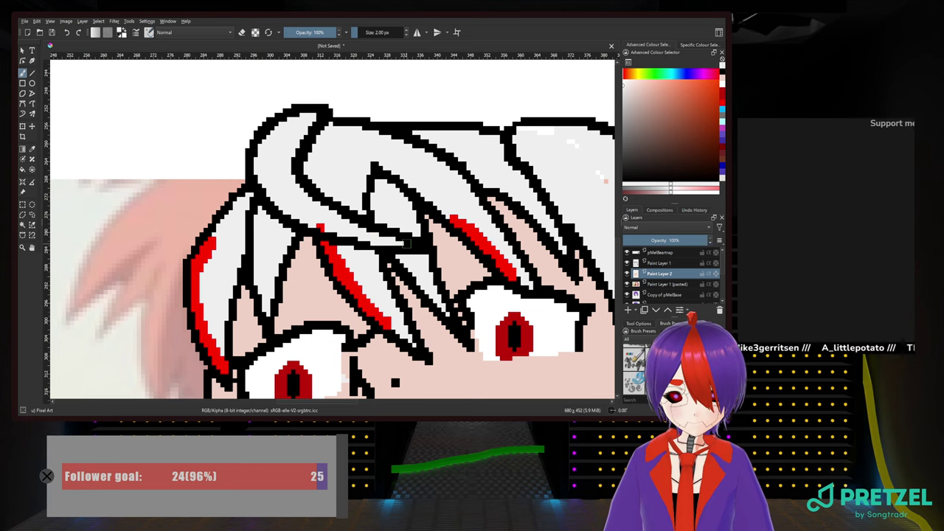
click(666, 263)
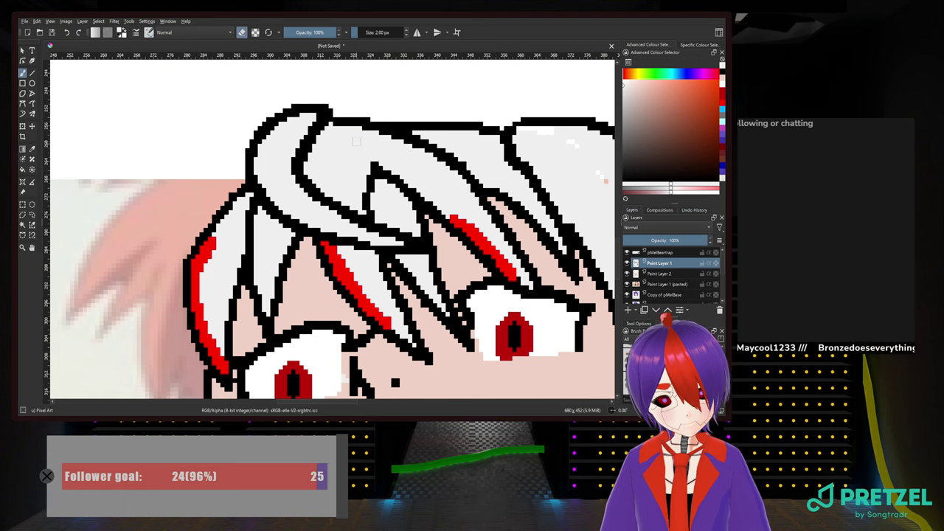
Set the 2 px brush back to black for line art on Paint Layer 1
scroll(378, 191, down, 3)
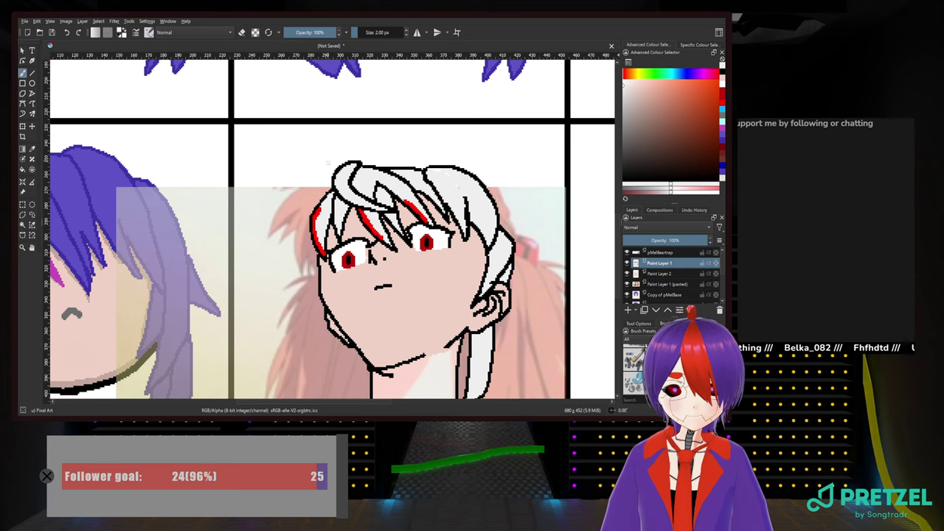
scroll(330, 169, up, 1)
scroll(330, 170, up, 3)
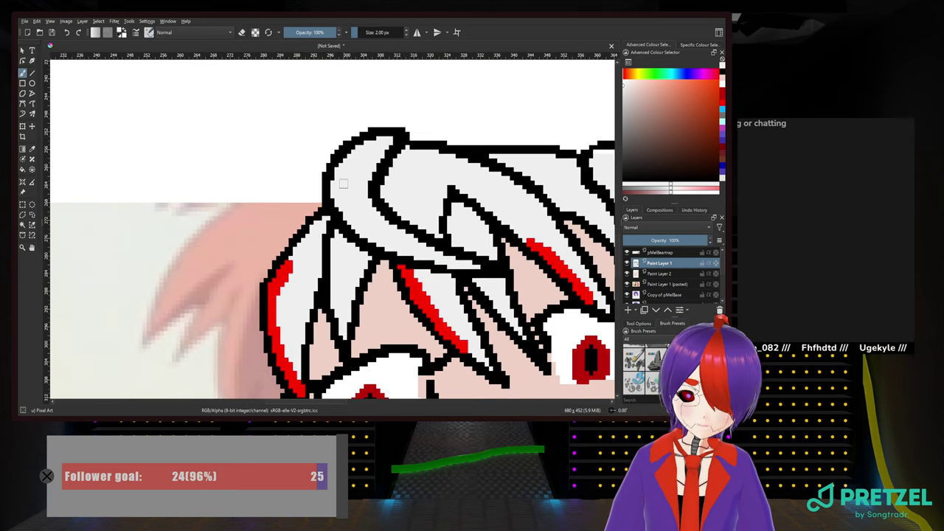
right_click(308, 232)
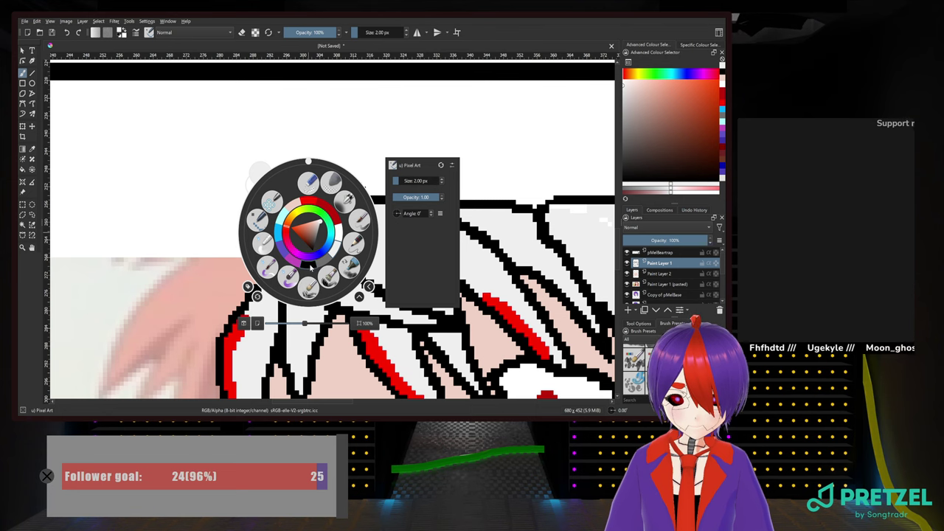
right_click(313, 260)
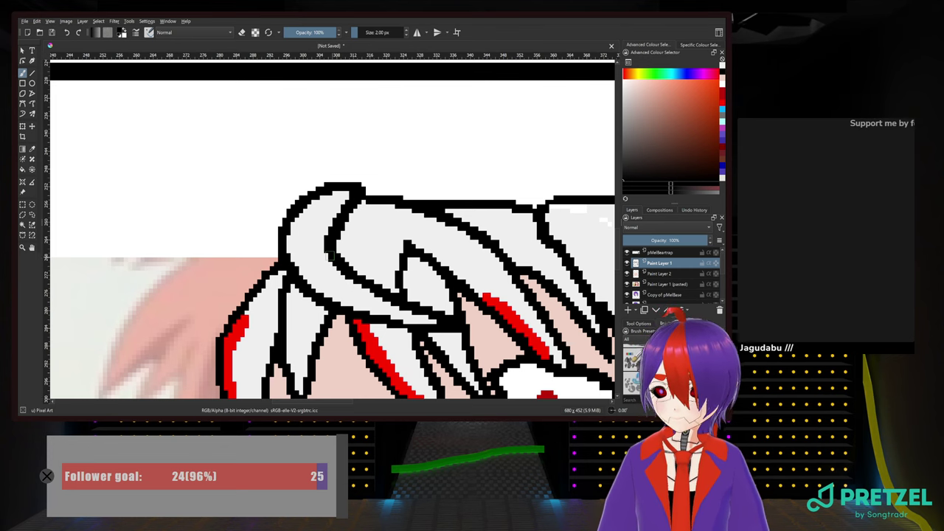
scroll(333, 256, down, 3)
drag(348, 257, 334, 215)
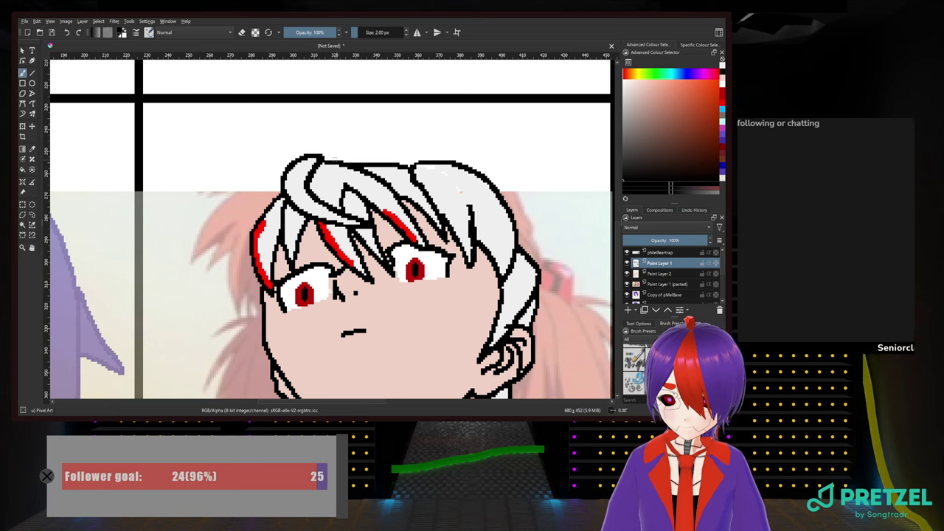
Try freehand strokes for a strand starting at the curled lock's tip, and undo them
drag(321, 159, 352, 146)
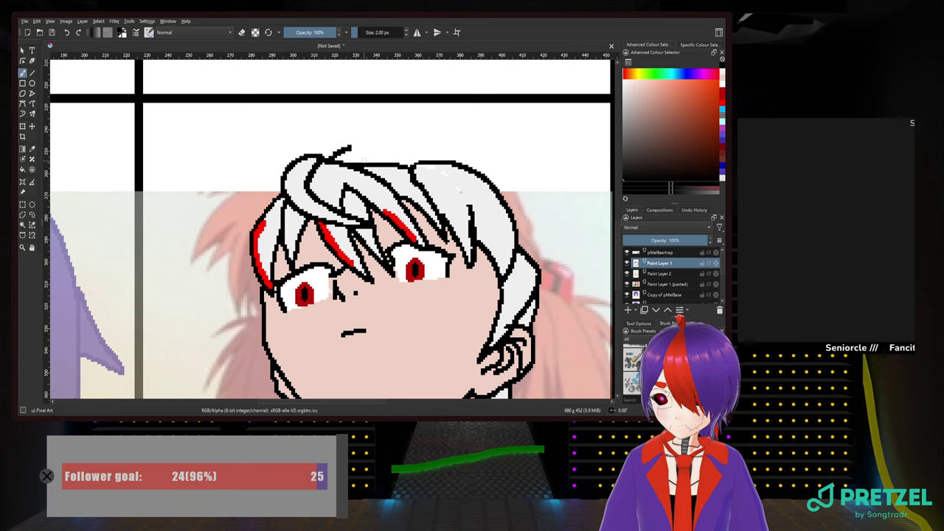
key(ctrl+z)
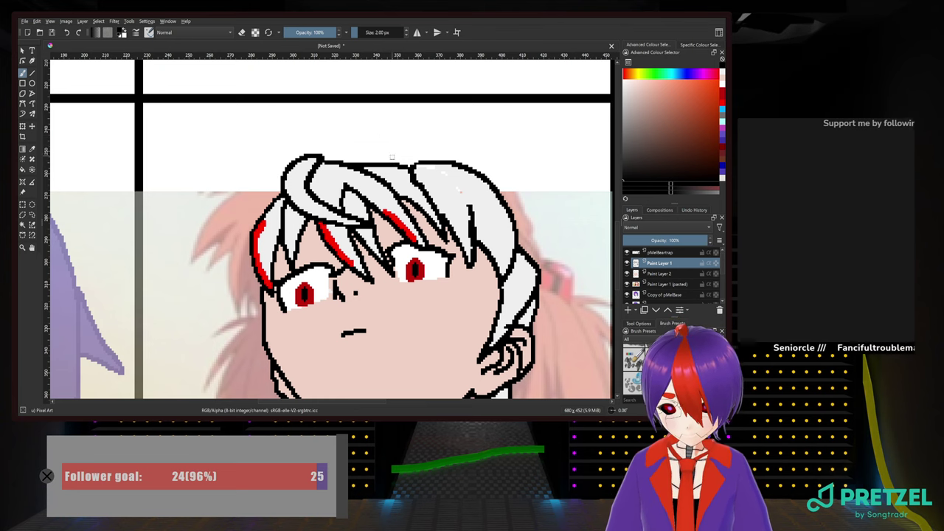
mouse_move(325, 160)
mouse_down()
mouse_move(363, 138)
mouse_move(413, 158)
mouse_move(459, 271)
mouse_move(443, 349)
mouse_move(488, 304)
mouse_move(494, 233)
mouse_up()
key(ctrl+z)
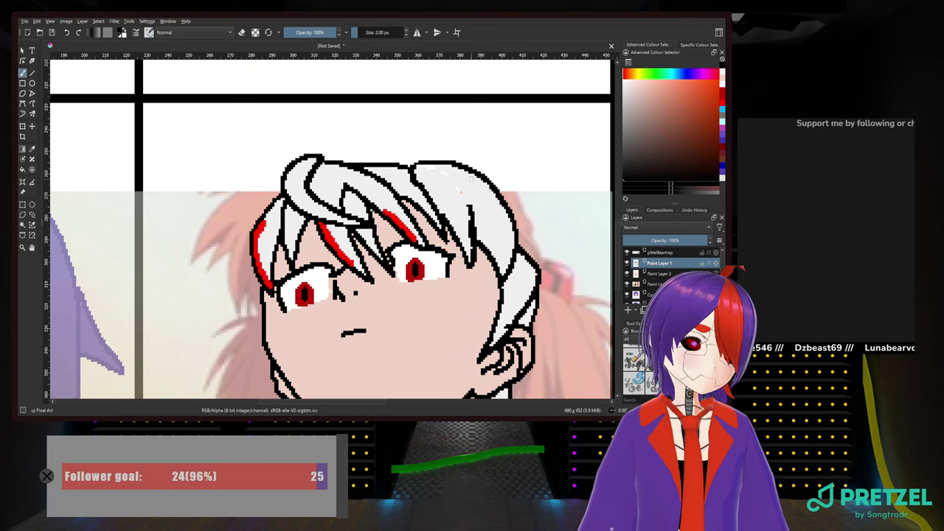
Try a Bezier curve arching from the curled lock's tip over the crown and down the cheek in front of the ear, and undo it
click(23, 103)
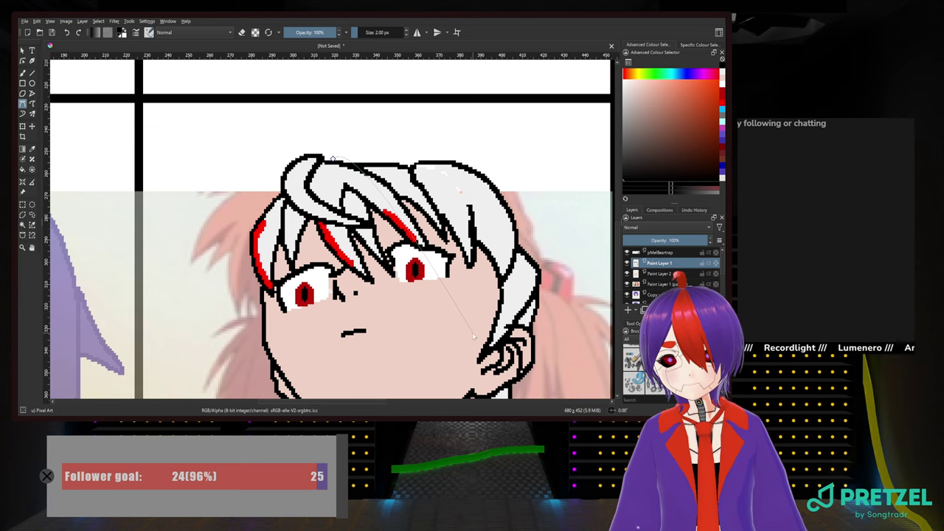
drag(472, 331, 431, 396)
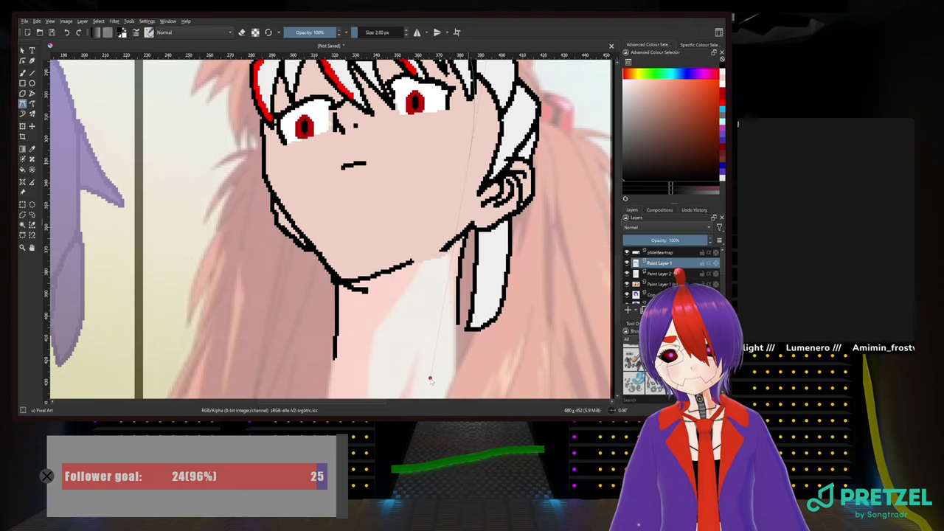
drag(422, 261, 375, 381)
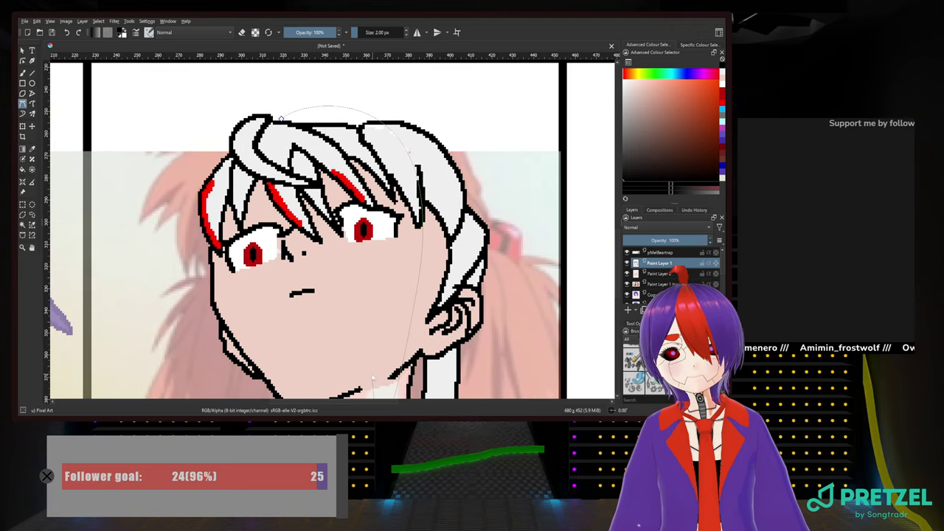
key(Return)
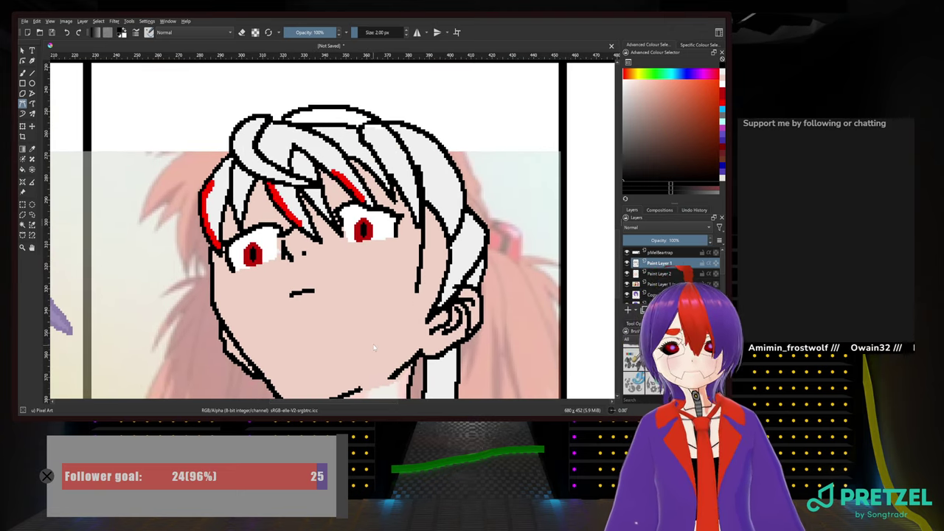
key(ctrl+z)
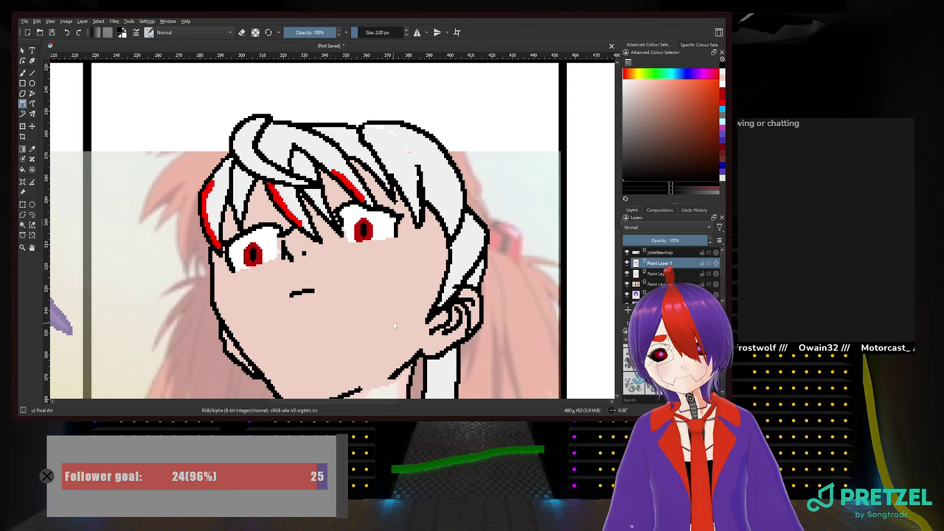
Try a pair of nested Bezier curves forming a long strand from the crown down past the eye, and undo both
drag(420, 208, 413, 170)
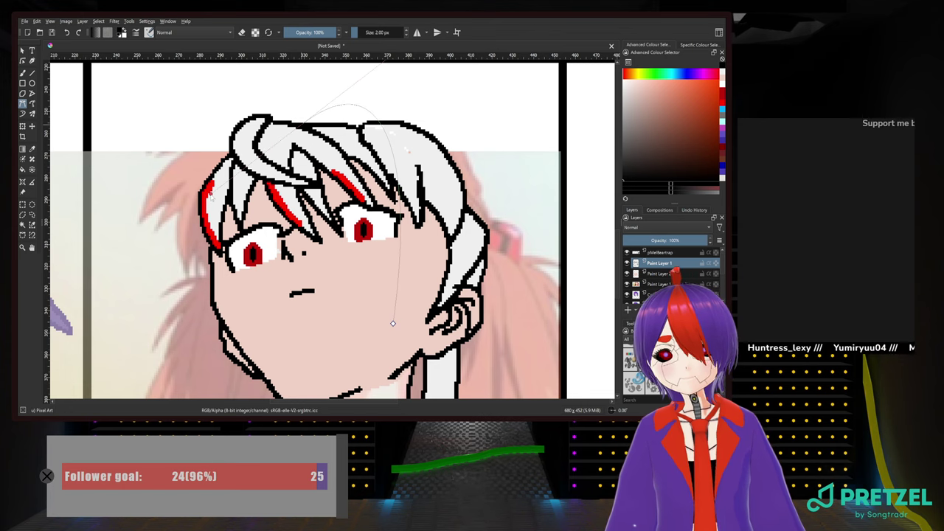
key(Return)
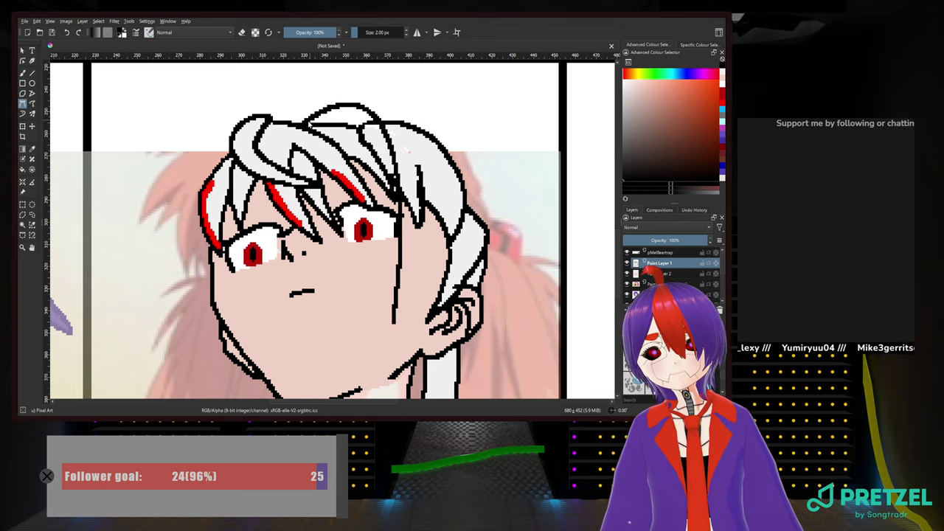
drag(288, 114, 287, 98)
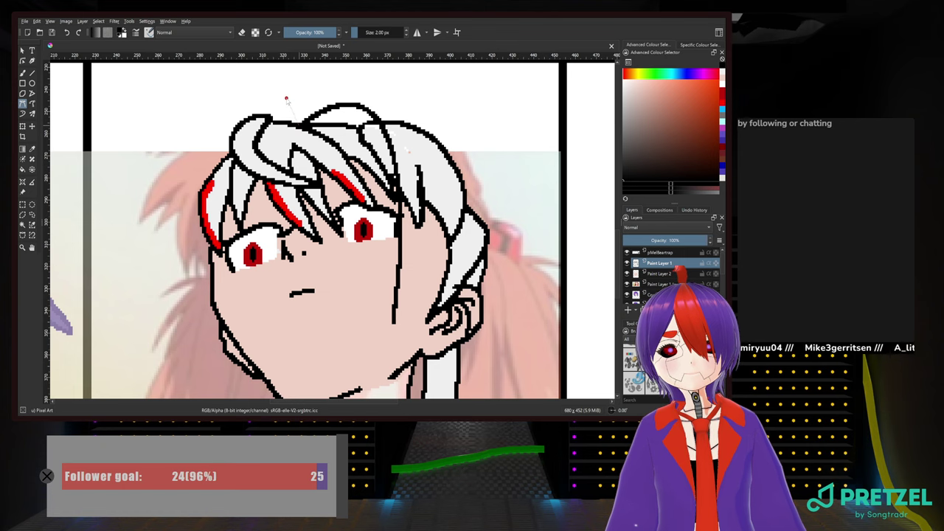
mouse_move(377, 90)
mouse_down()
mouse_move(427, 182)
mouse_move(397, 317)
mouse_move(382, 339)
mouse_up()
key(ctrl+z)
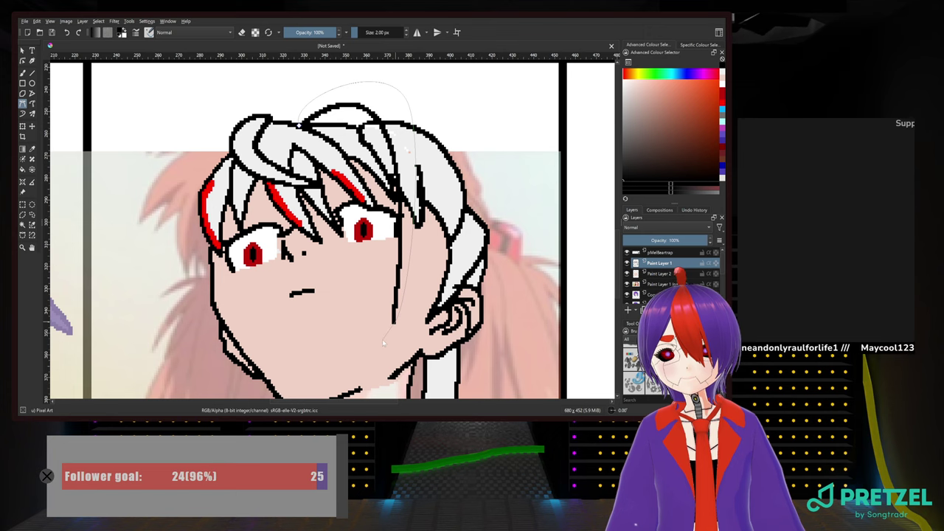
key(Return)
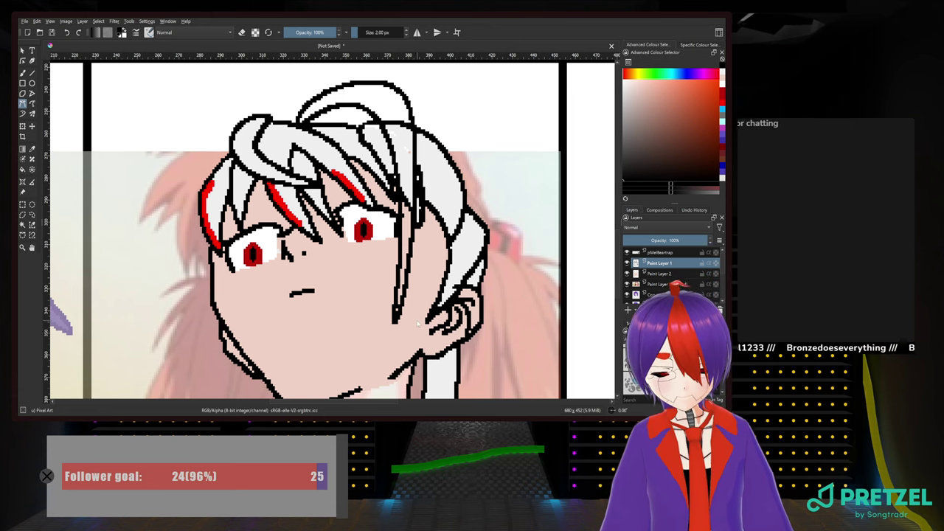
key(ctrl+z)
key(ctrl+z)
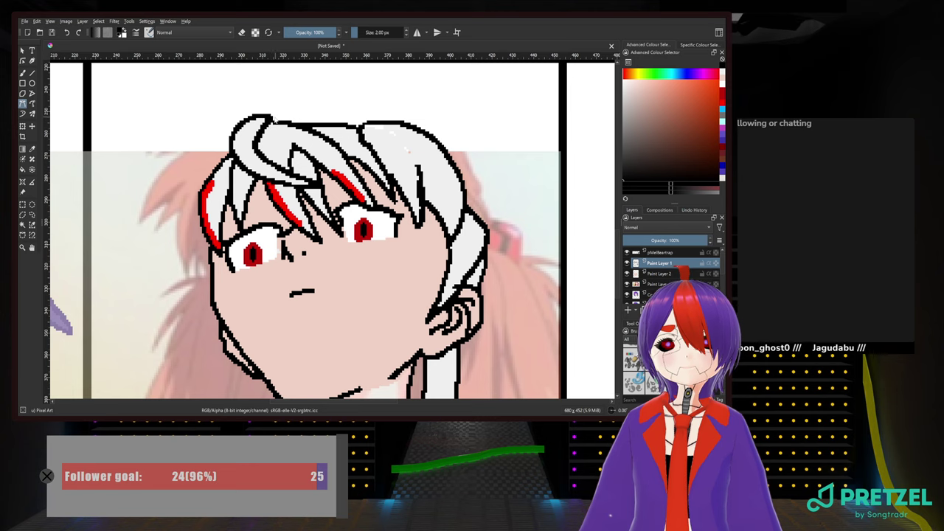
click(291, 94)
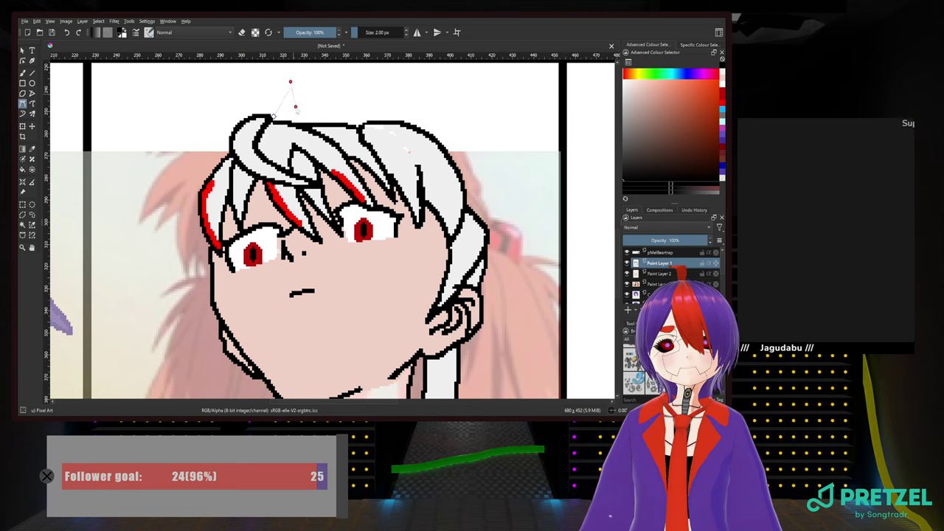
drag(315, 100, 388, 211)
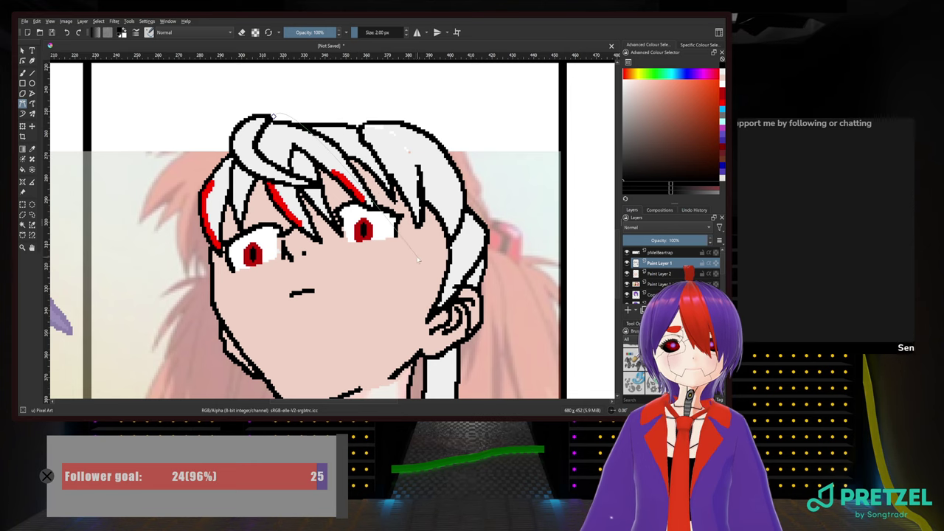
drag(345, 124, 373, 207)
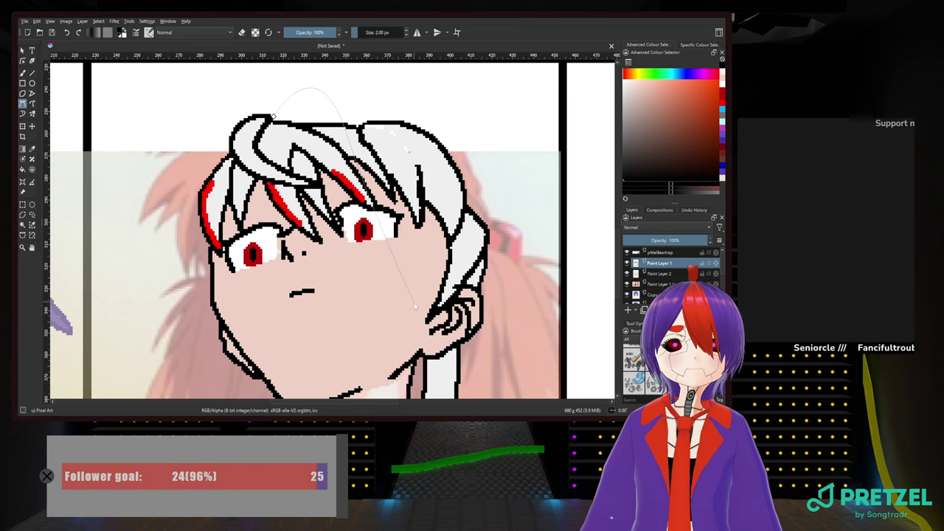
drag(403, 303, 371, 372)
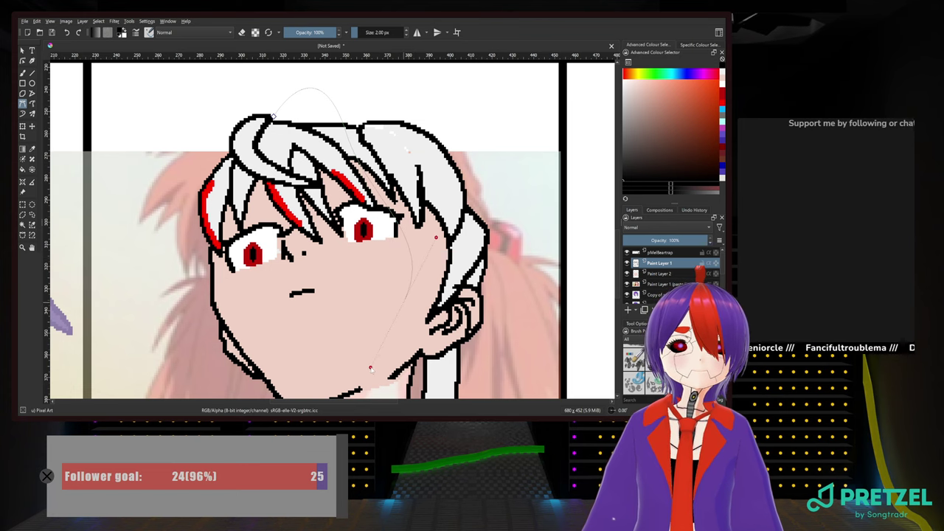
key(ctrl+z)
Draw a black Bezier curve from the curled lock's tip, arching above the crown and down past the outer eye onto the cheek
drag(304, 131, 273, 116)
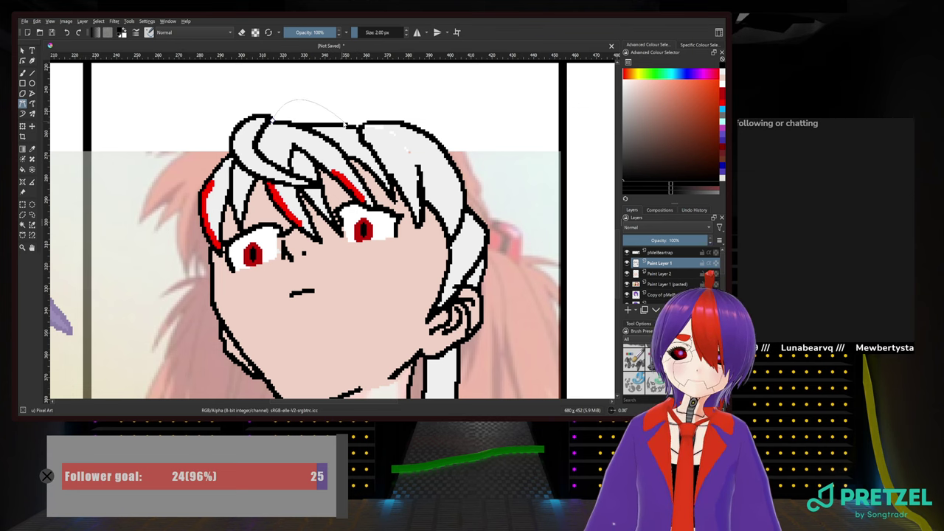
drag(351, 123, 380, 177)
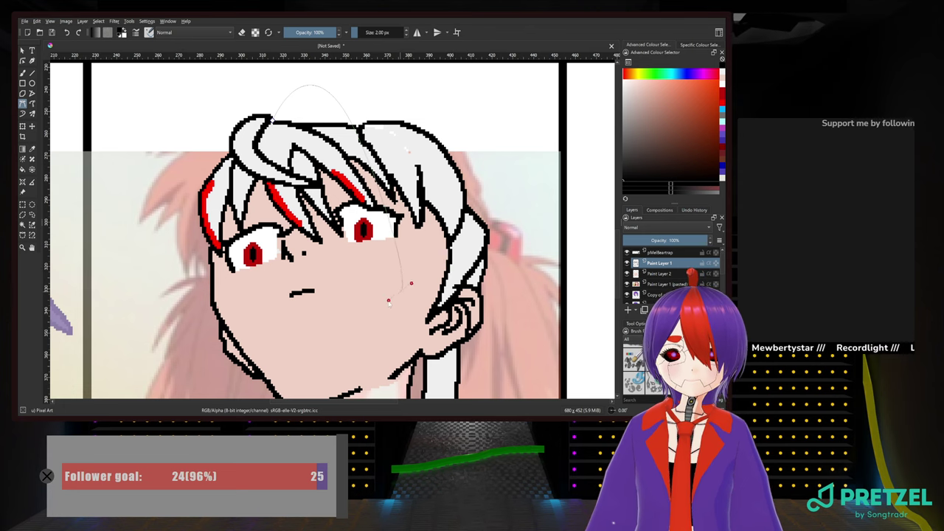
drag(389, 301, 380, 332)
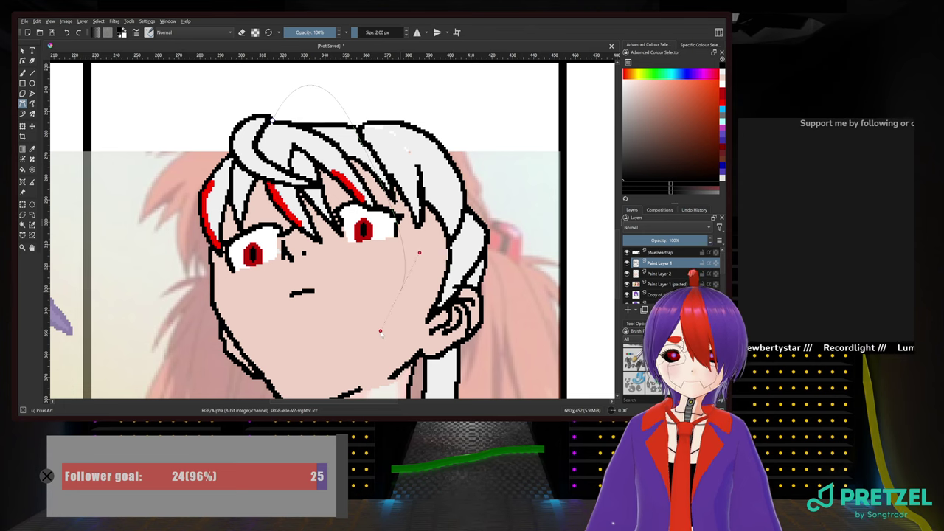
double_click(394, 298)
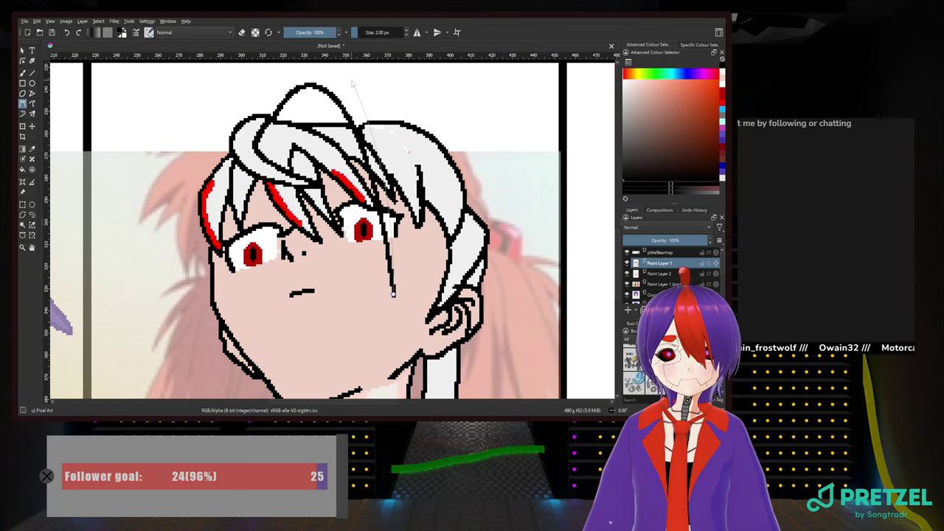
Draw a wider Bezier curve from the strand's cheek tip back over the crown, plus a short inner curve under the arch
drag(352, 81, 319, 75)
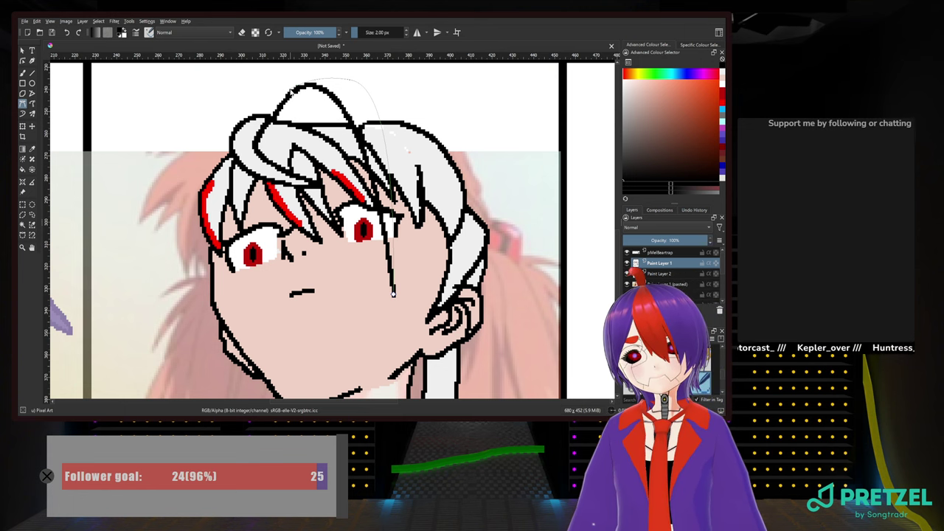
double_click(393, 294)
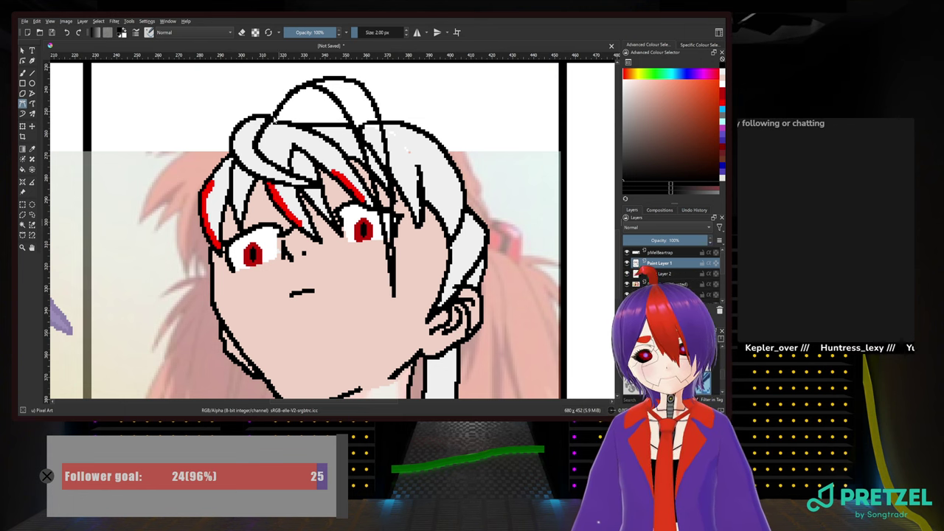
drag(297, 115, 353, 133)
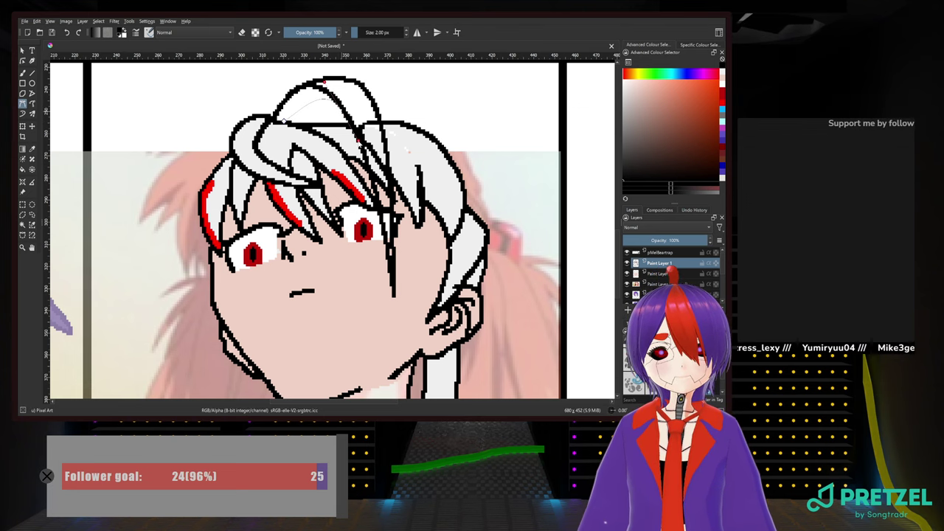
double_click(355, 140)
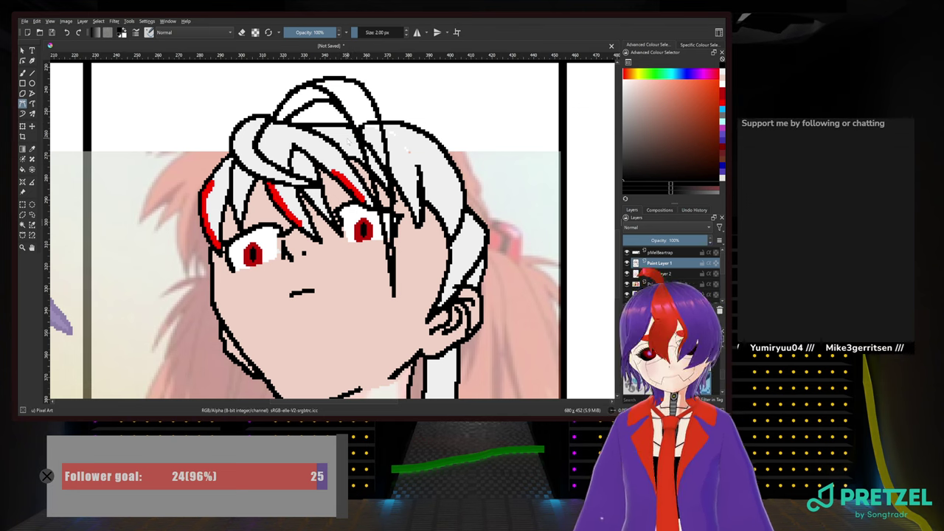
Erase the old hair outlines inside the new long strand, from the crown down to the eye, with the 2 px brush
scroll(374, 151, up, 3)
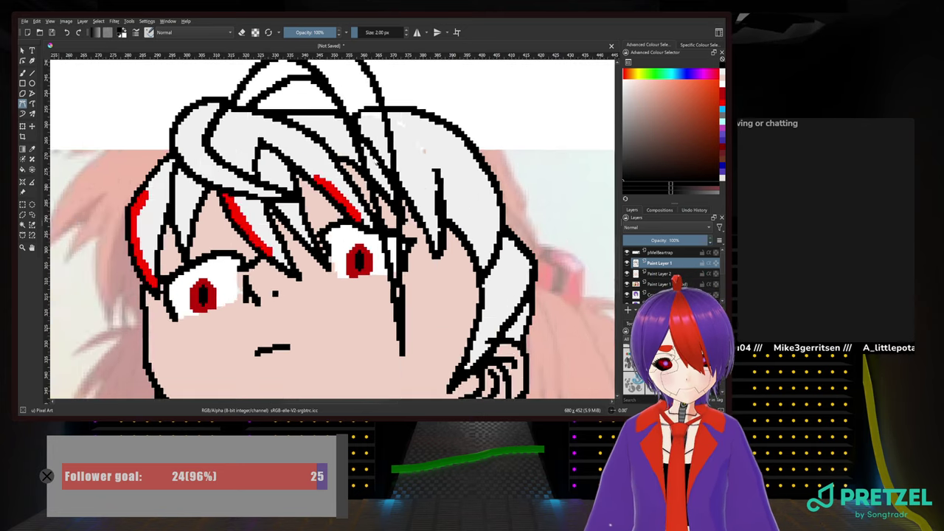
drag(380, 158, 385, 299)
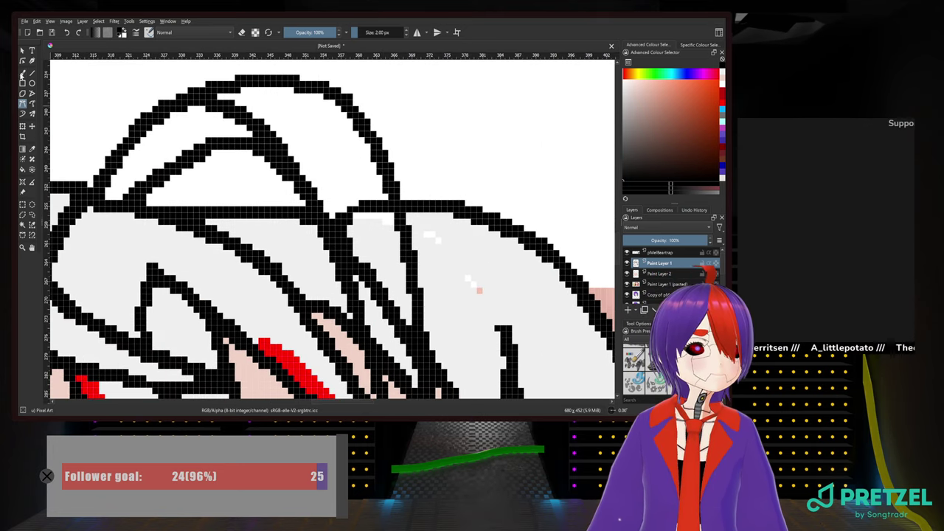
click(21, 74)
click(242, 32)
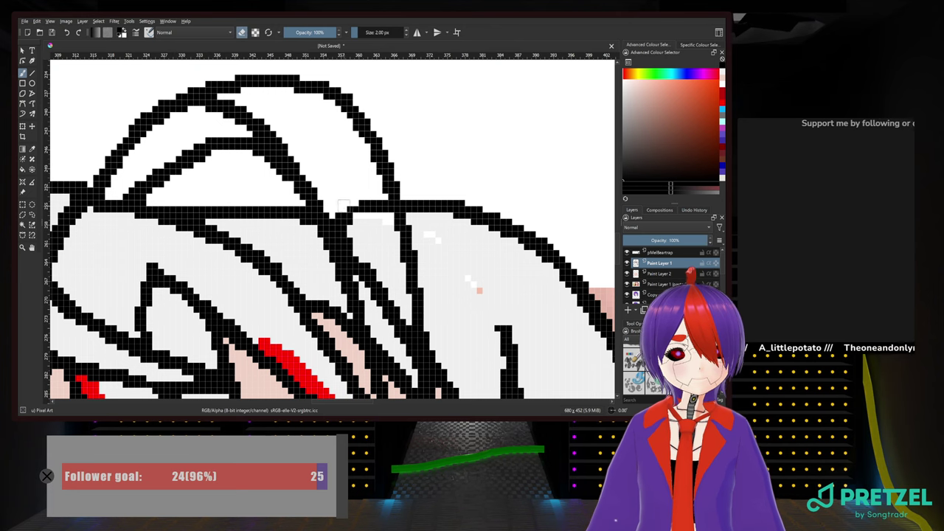
mouse_move(344, 205)
mouse_down()
mouse_move(382, 209)
mouse_move(359, 219)
mouse_move(345, 211)
mouse_move(343, 225)
mouse_move(368, 285)
mouse_move(394, 314)
mouse_up()
drag(378, 244, 342, 134)
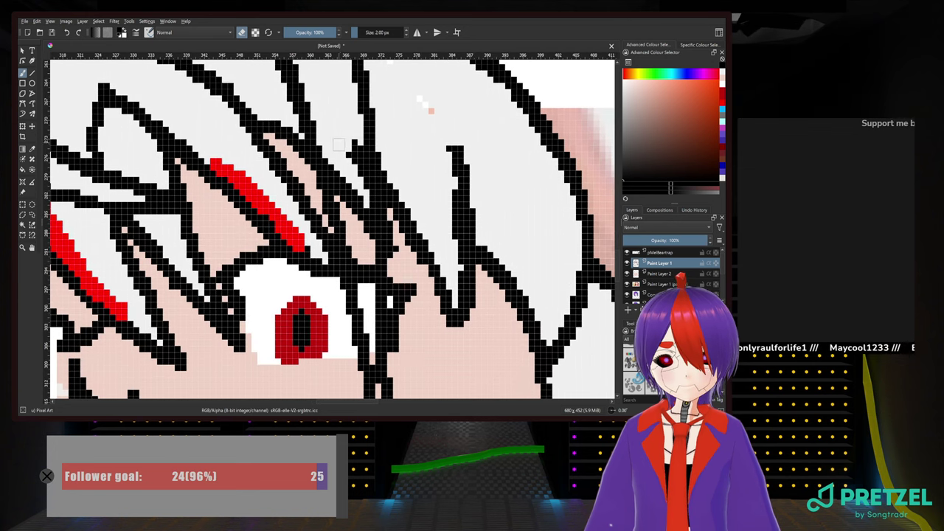
mouse_move(339, 175)
mouse_down()
mouse_move(332, 149)
mouse_move(354, 163)
mouse_move(363, 223)
mouse_up()
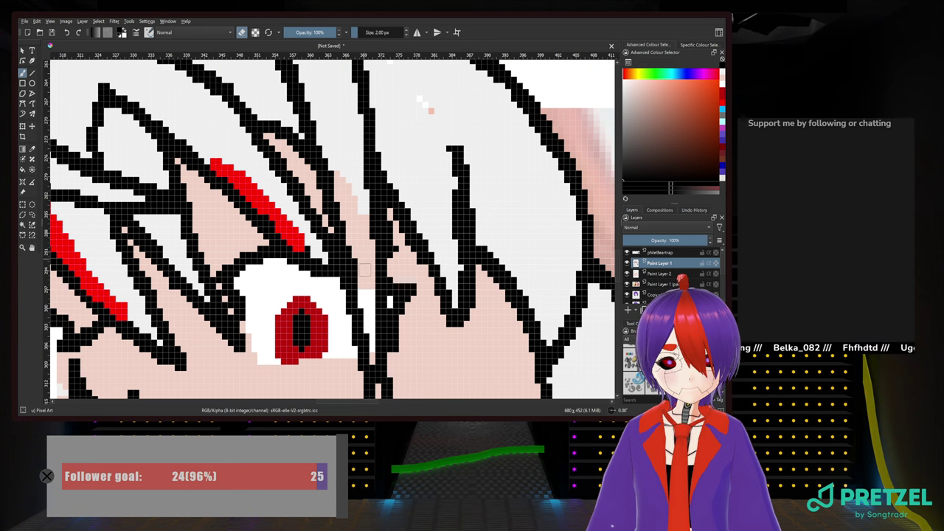
Reduce the eraser to 1 px and clear the remaining eye and hair lines inside the strand's narrow lower part
scroll(357, 242, down, 2)
scroll(359, 276, up, 3)
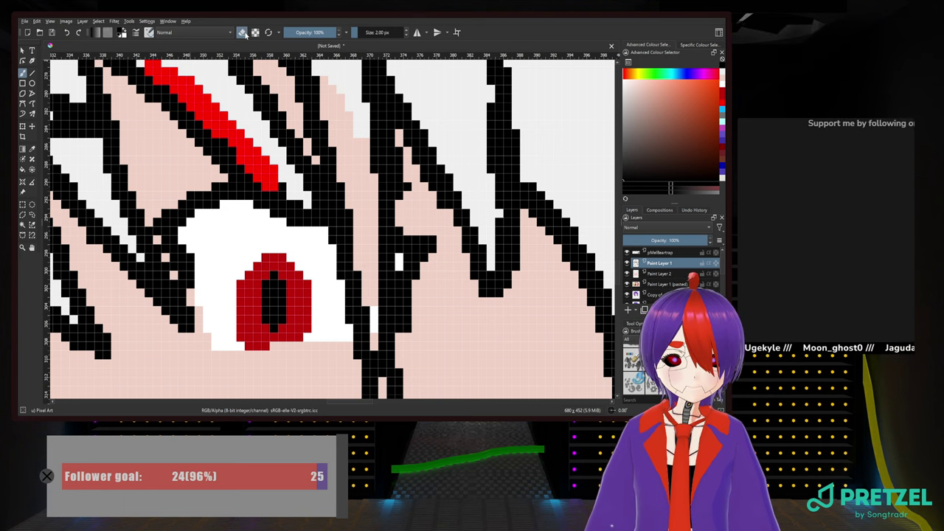
scroll(382, 30, down, 1)
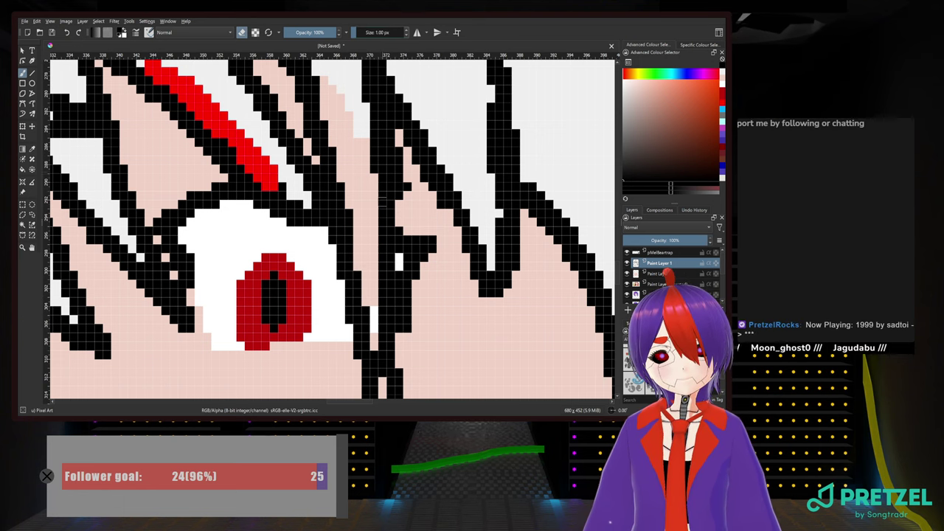
scroll(382, 199, down, 5)
mouse_move(376, 203)
mouse_down()
mouse_move(385, 326)
mouse_move(385, 269)
mouse_move(374, 252)
mouse_move(371, 333)
mouse_up()
scroll(378, 226, down, 2)
scroll(384, 240, up, 2)
scroll(376, 245, down, 3)
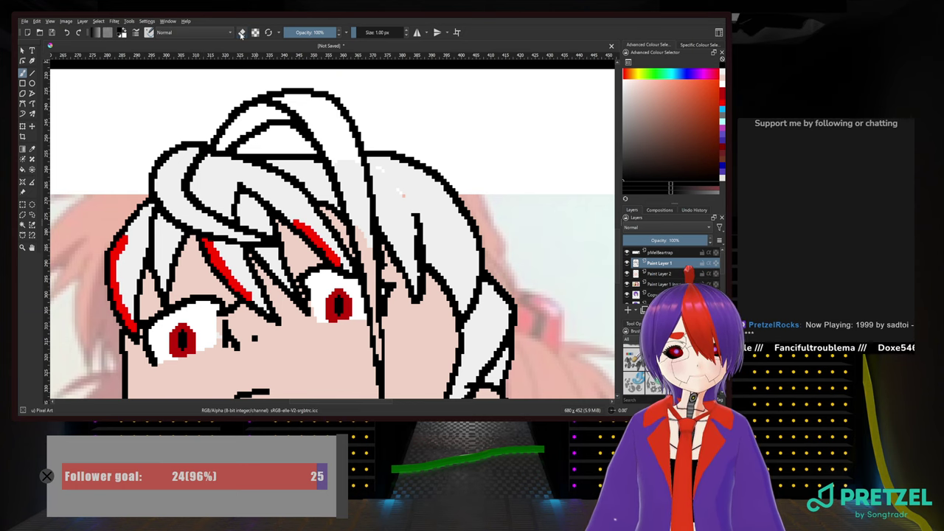
On Paint Layer 2, fill the crown lock and the long strand down to its tip with light grey, using a 3 px brush
click(670, 275)
scroll(326, 179, up, 2)
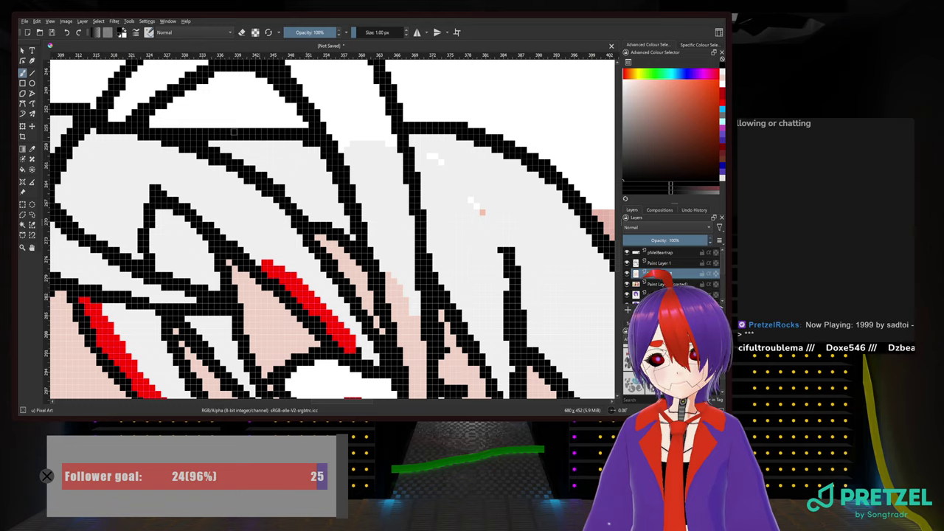
drag(326, 179, 458, 360)
right_click(313, 264)
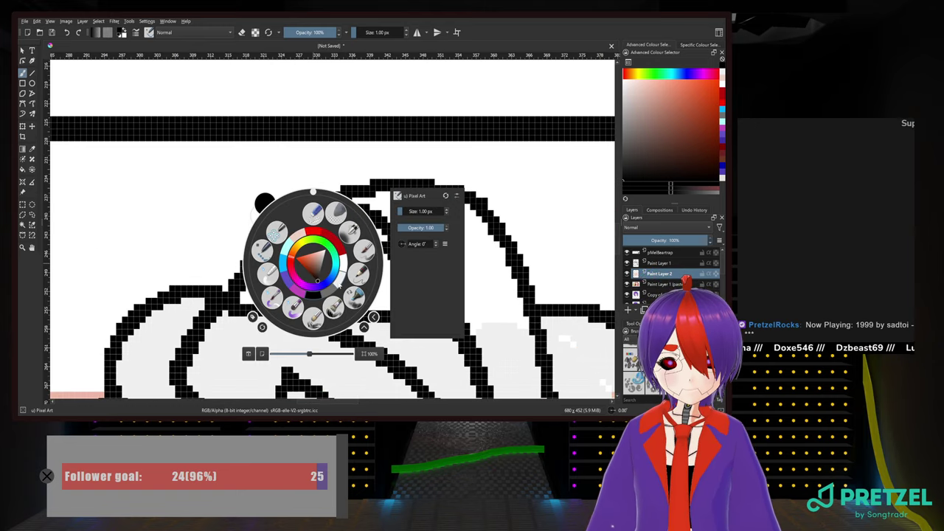
click(339, 280)
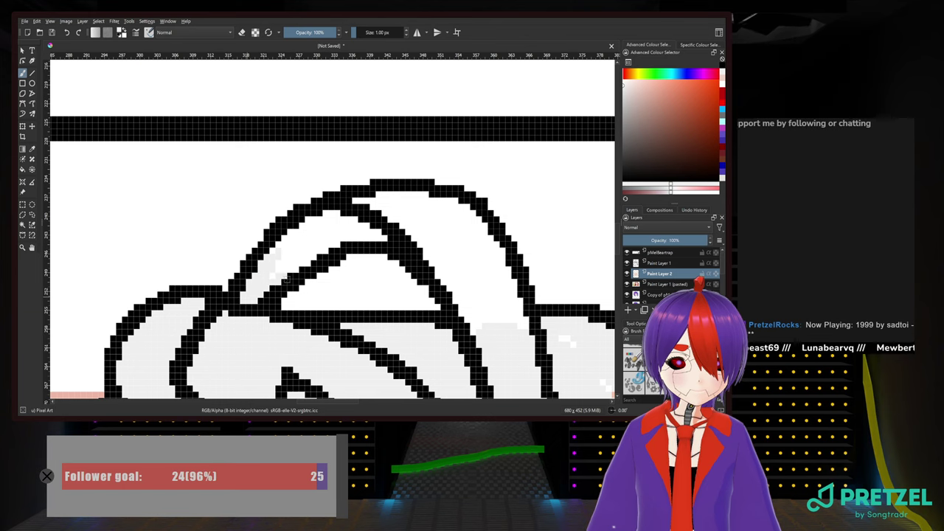
scroll(376, 32, up, 2)
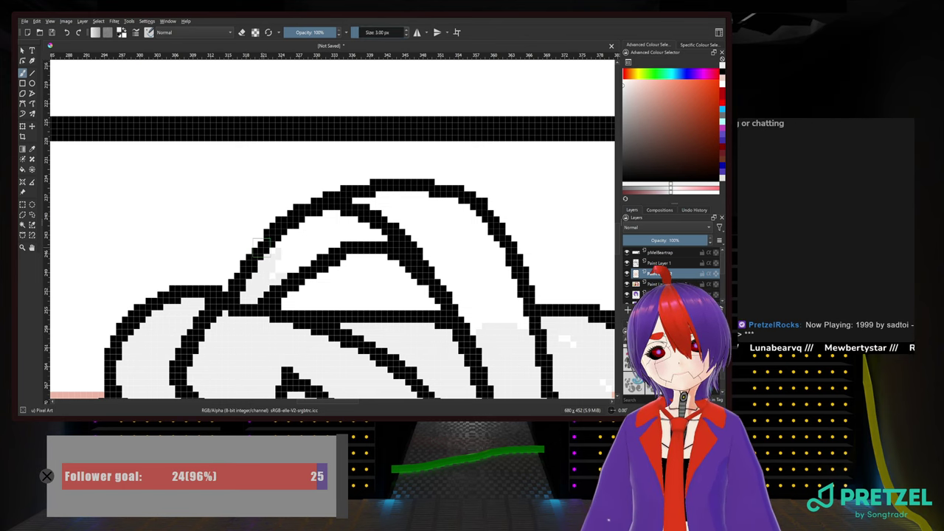
mouse_move(261, 254)
mouse_down()
mouse_move(286, 267)
mouse_move(345, 237)
mouse_move(378, 238)
mouse_move(347, 216)
mouse_move(322, 220)
mouse_move(256, 269)
mouse_up()
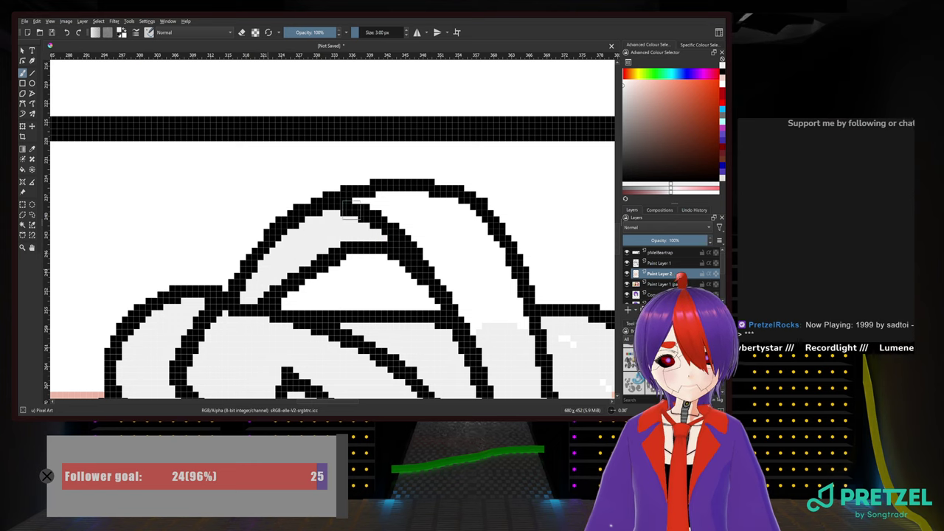
mouse_move(351, 210)
mouse_down()
mouse_move(458, 212)
mouse_move(495, 257)
mouse_move(519, 325)
mouse_move(459, 237)
mouse_move(419, 205)
mouse_move(371, 210)
mouse_move(432, 222)
mouse_move(436, 237)
mouse_move(403, 222)
mouse_move(450, 270)
mouse_move(478, 330)
mouse_move(483, 305)
mouse_move(447, 245)
mouse_up()
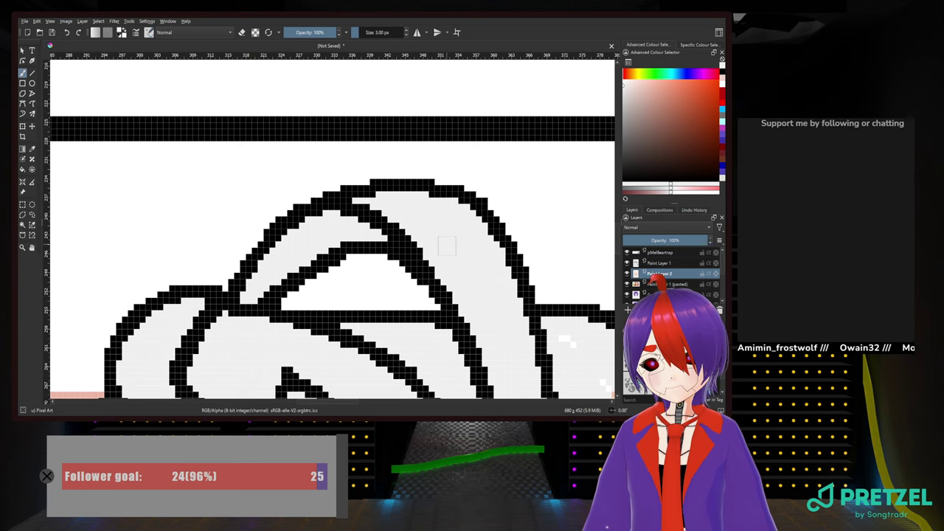
drag(481, 351, 277, 76)
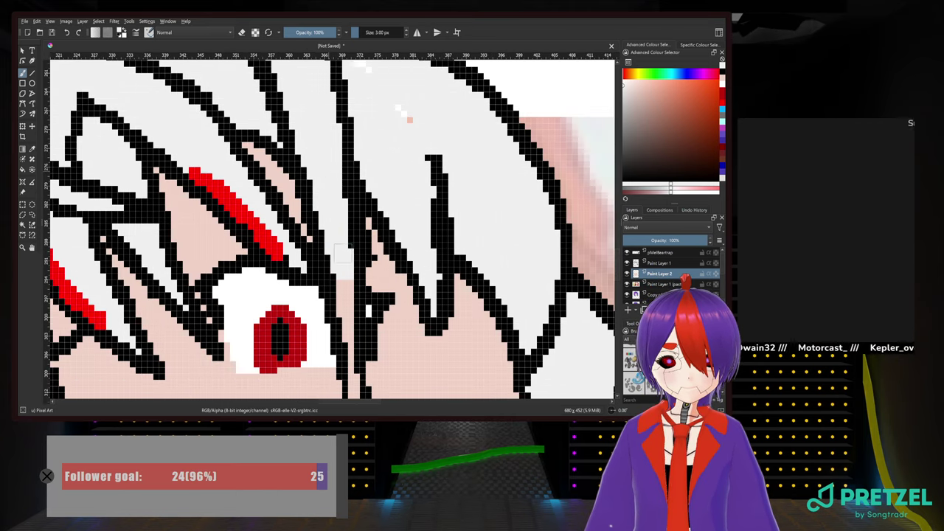
mouse_move(346, 281)
mouse_down()
mouse_move(343, 308)
mouse_move(337, 217)
mouse_up()
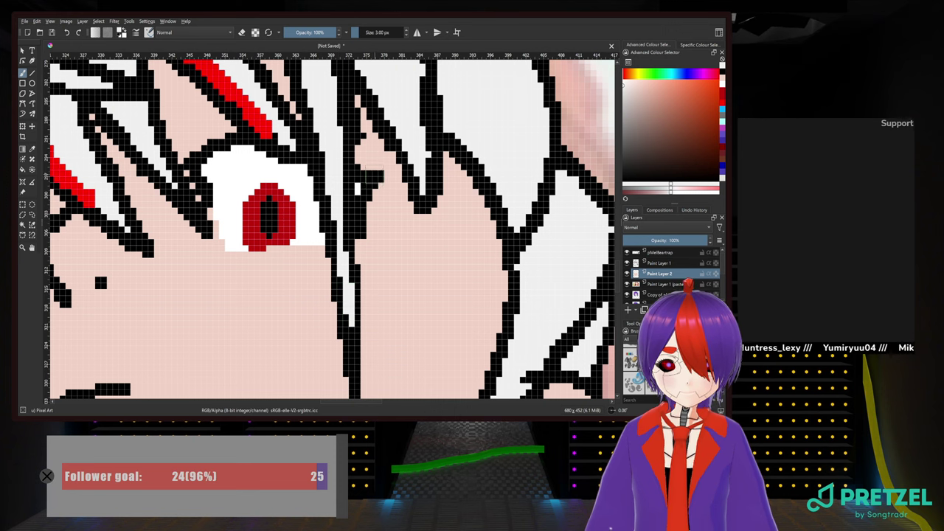
Cover the stray specks in the hair beside the long strand and fill the gap under the crown arch with light grey
drag(372, 175, 380, 337)
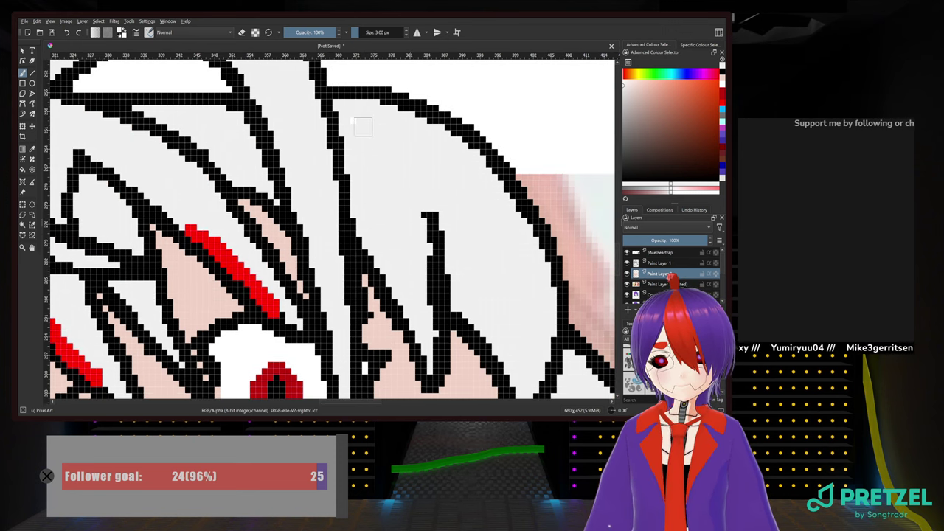
mouse_move(479, 310)
mouse_down()
mouse_move(317, 191)
mouse_move(492, 301)
mouse_up()
mouse_move(194, 211)
mouse_down()
mouse_move(294, 173)
mouse_move(401, 154)
mouse_up()
scroll(290, 179, down, 3)
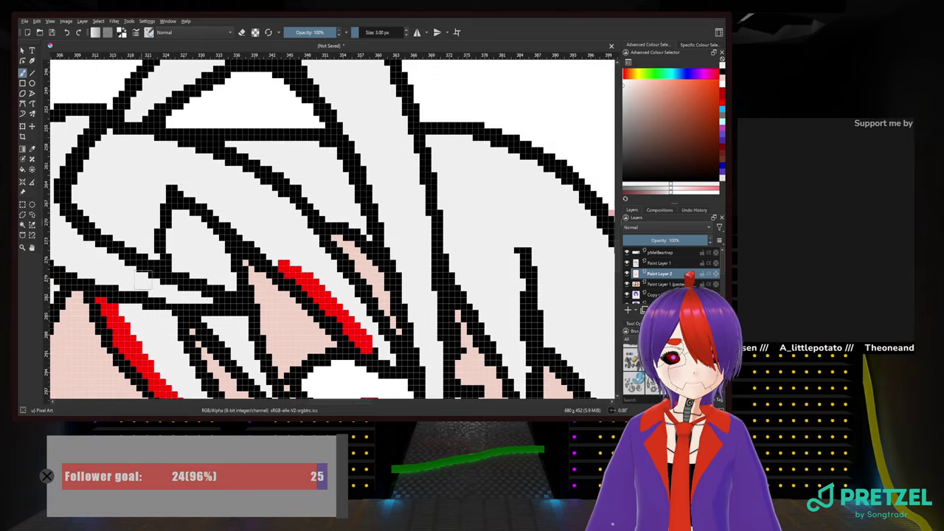
drag(319, 250, 319, 140)
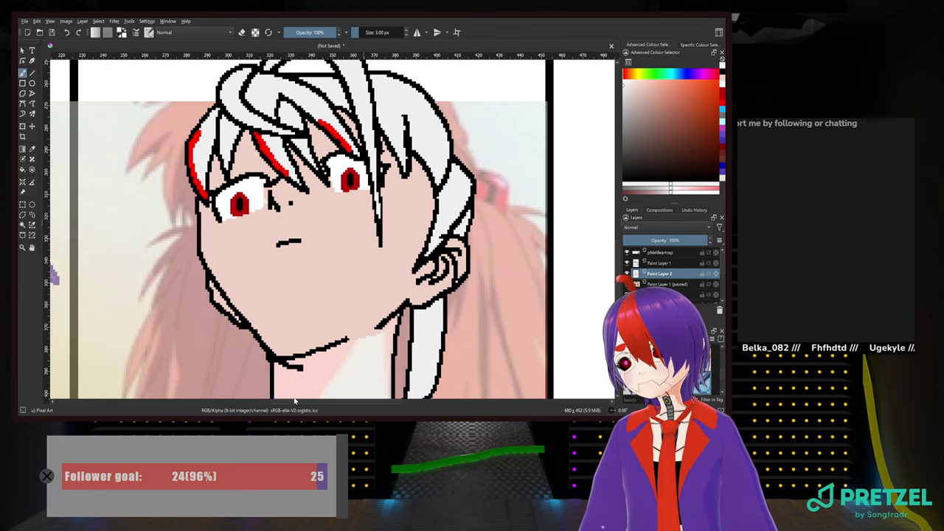
Switch to the Bezier Curve tool with red as the colour, ready at the crown of the long strand
drag(262, 116, 272, 234)
scroll(271, 234, up, 2)
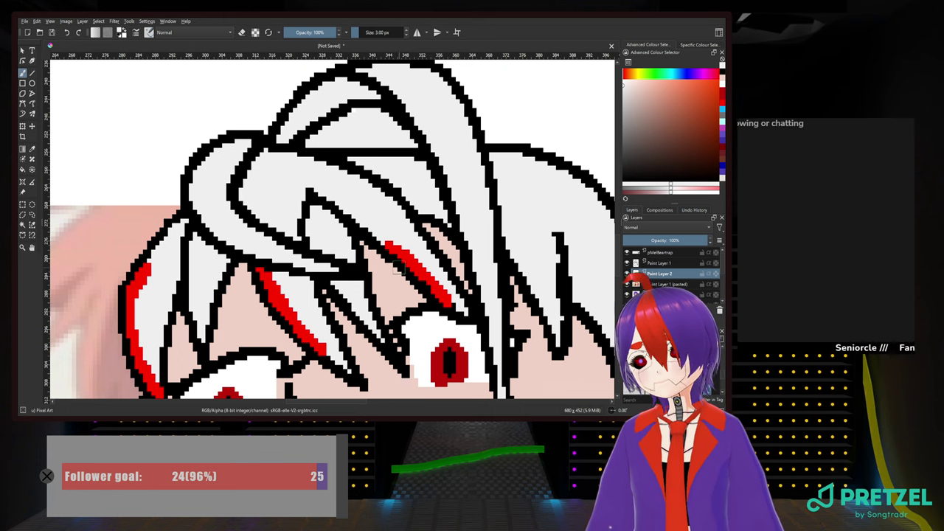
scroll(403, 265, down, 2)
drag(480, 245, 397, 218)
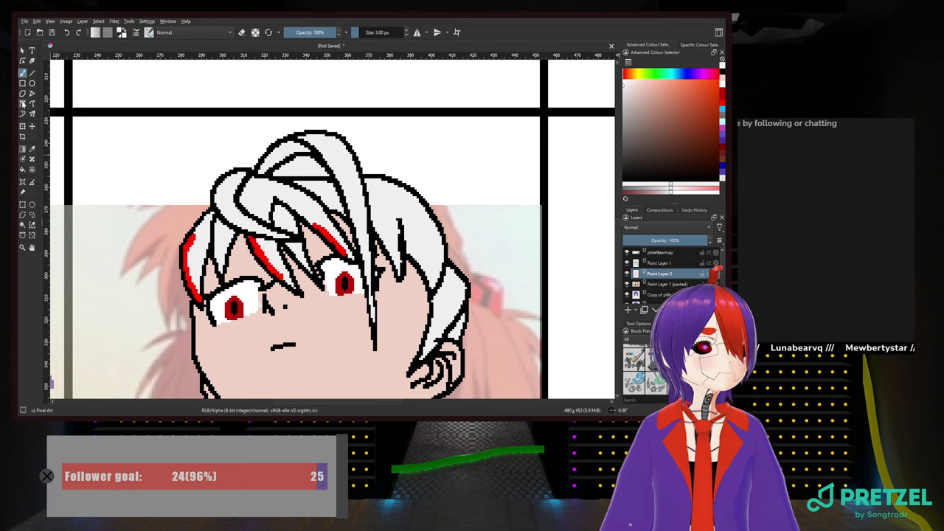
click(23, 104)
right_click(321, 195)
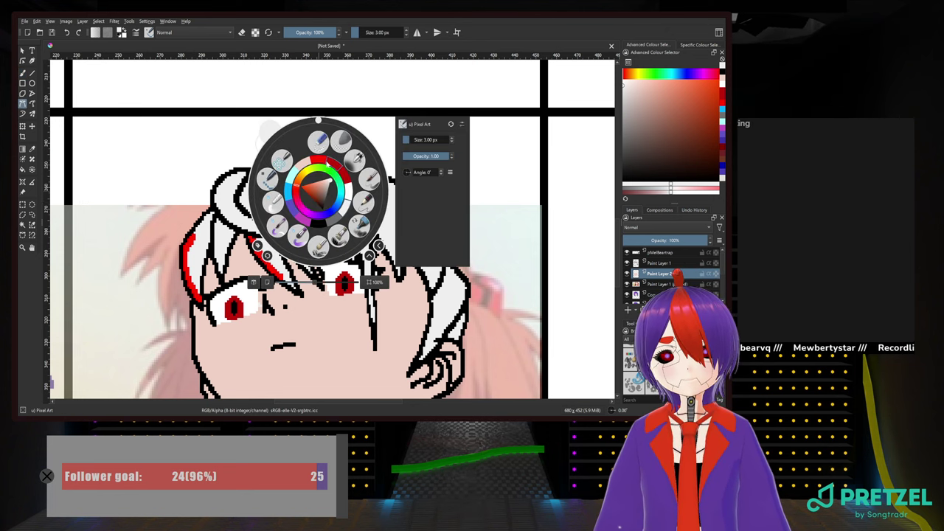
click(318, 163)
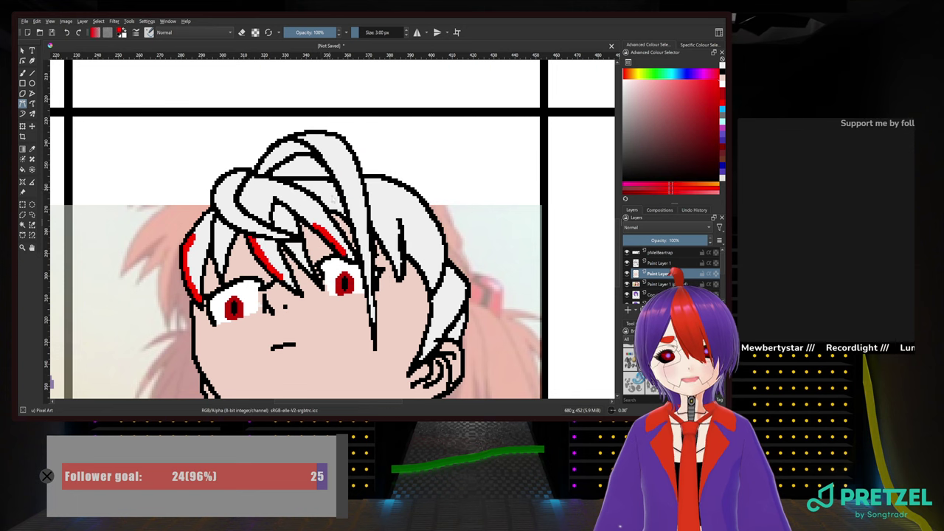
scroll(335, 203, up, 2)
mouse_move(337, 155)
mouse_down()
mouse_move(328, 213)
mouse_move(319, 209)
mouse_move(341, 147)
mouse_move(344, 161)
mouse_up()
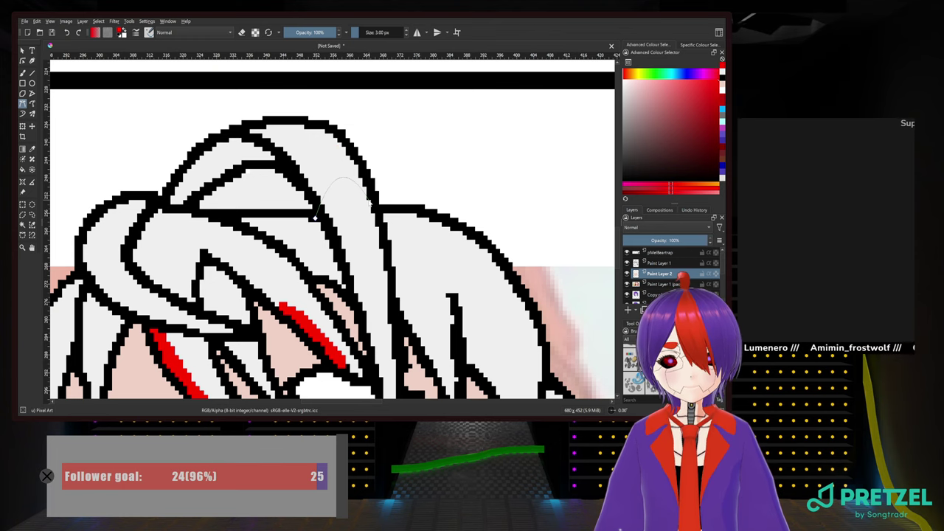
mouse_move(368, 200)
mouse_down()
mouse_move(385, 231)
mouse_move(286, 240)
mouse_move(327, 189)
mouse_move(325, 197)
mouse_up()
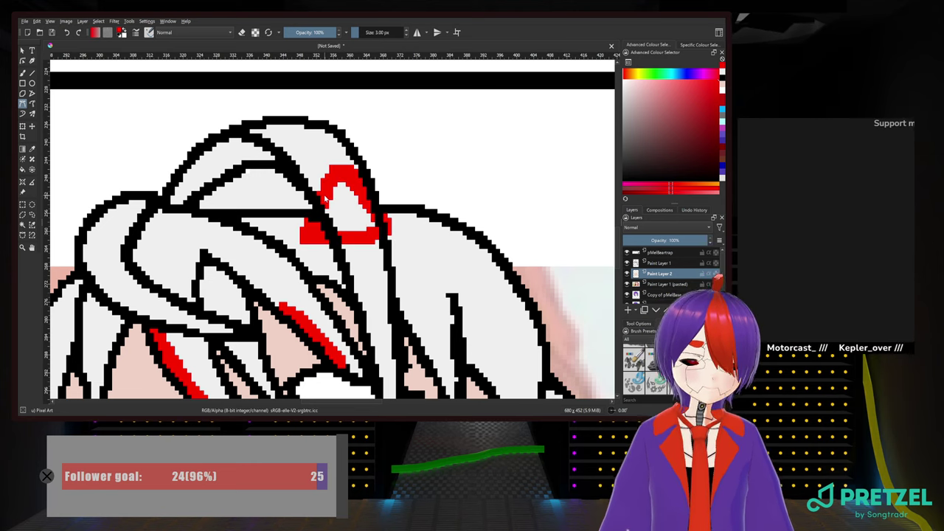
key(ctrl+z)
On Paint Layer 1, draw a red triangular hair clip outline across the upper part of the long strand with a 3 px Bezier curve
click(659, 263)
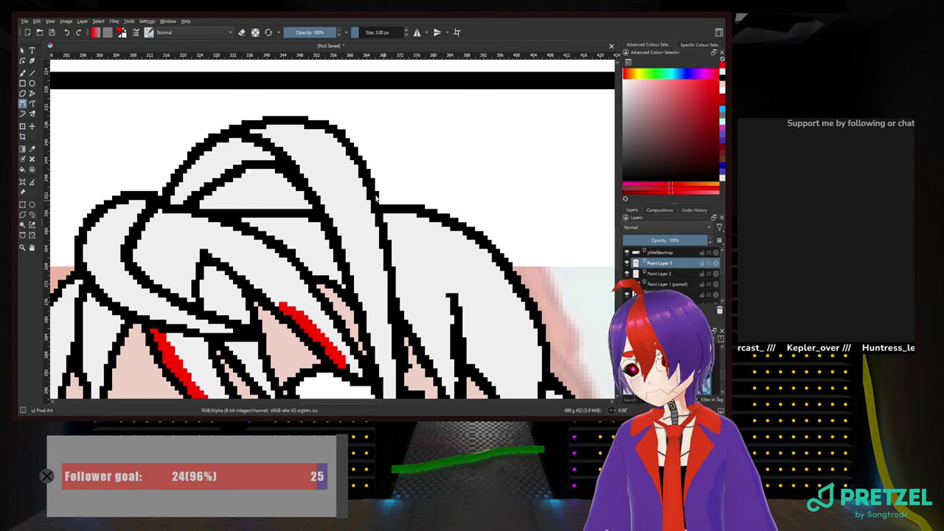
click(333, 195)
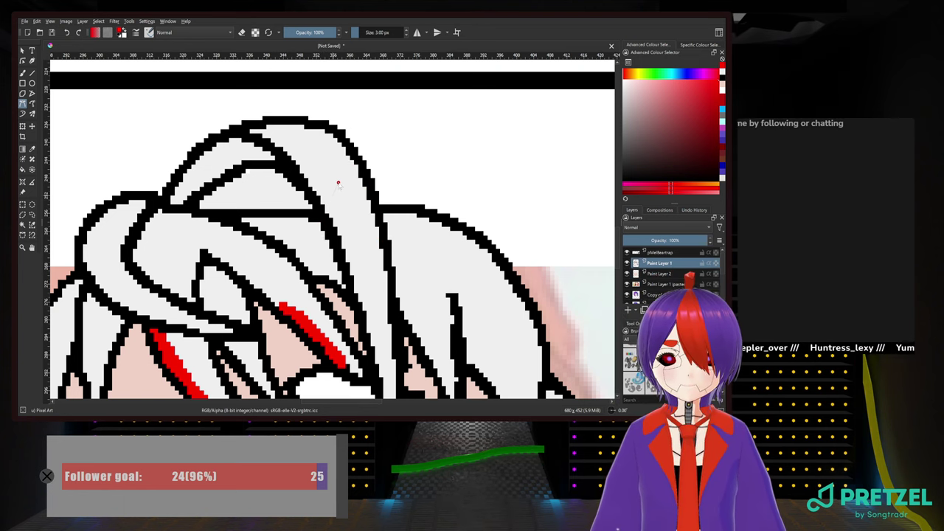
drag(360, 192, 350, 165)
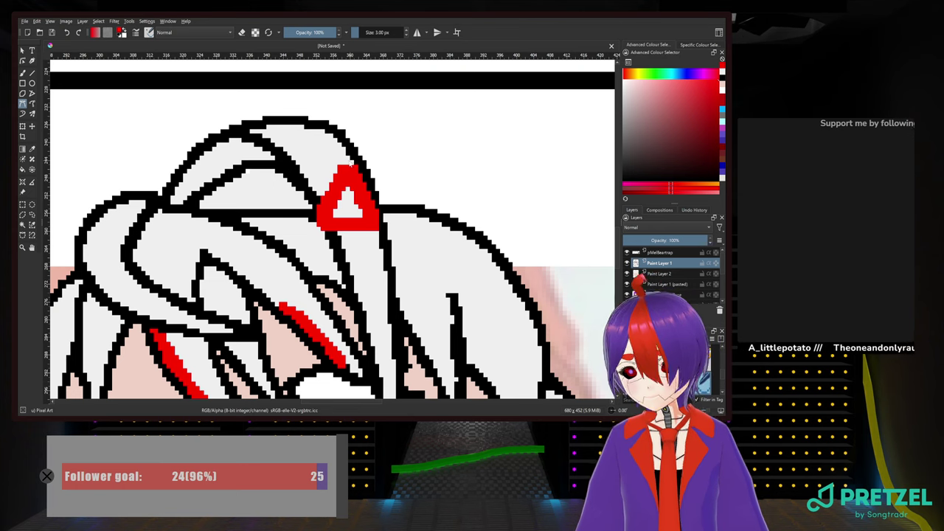
scroll(352, 185, down, 5)
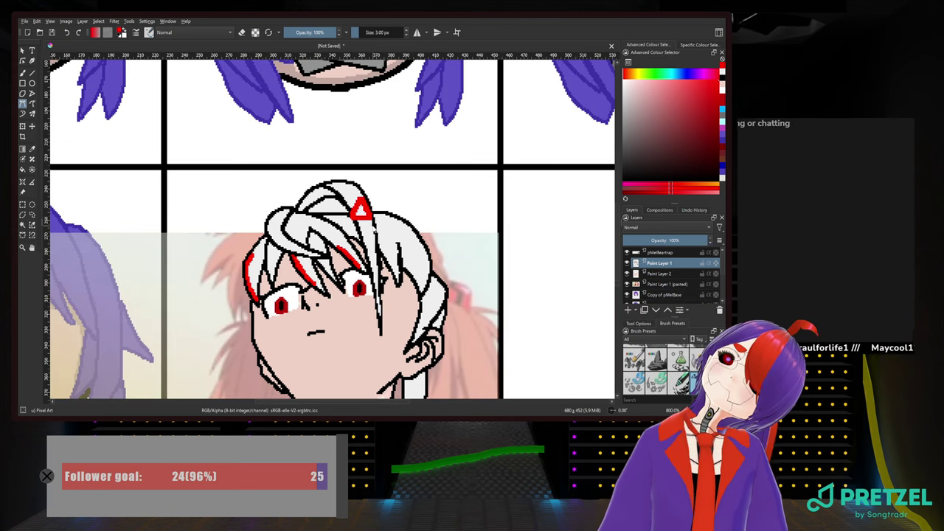
scroll(373, 229, down, 1)
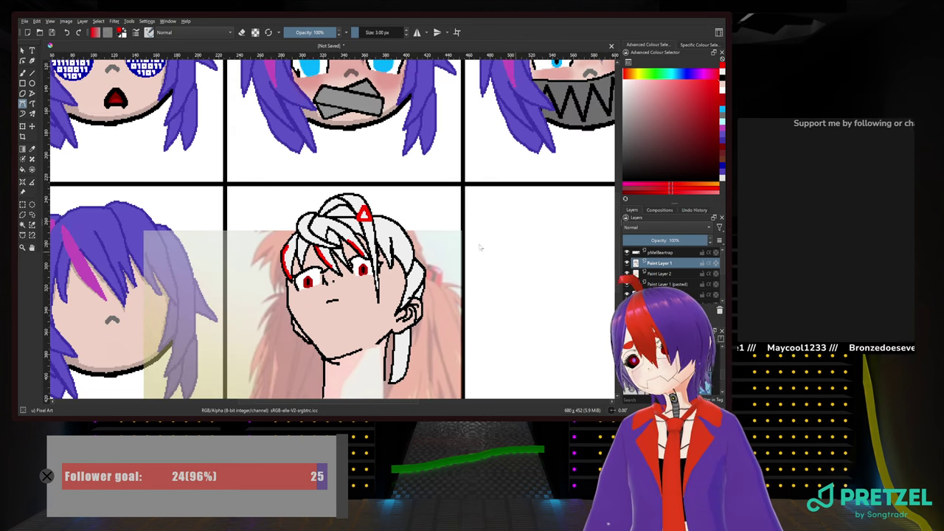
scroll(321, 248, up, 3)
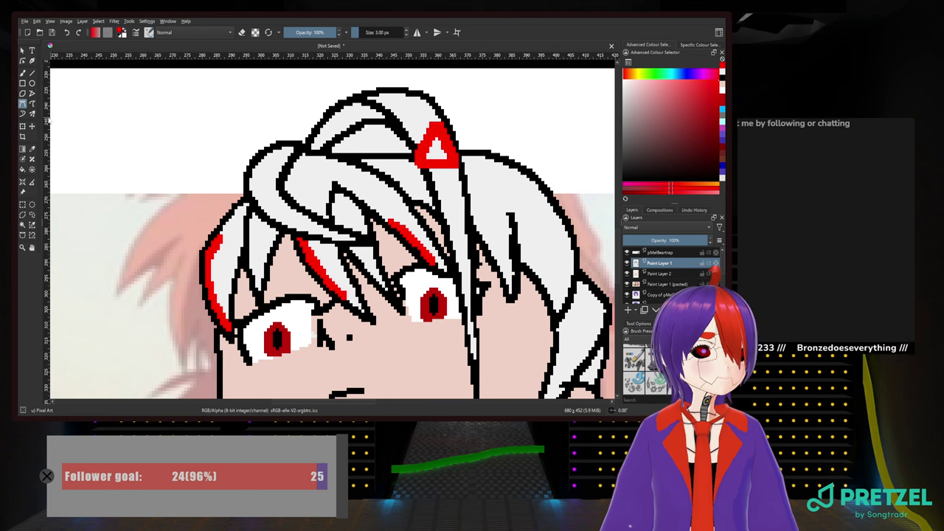
Outline a new side lock in black with Bezier curves, arching from the crown down past the red-streaked hair to the cheek
right_click(296, 174)
click(297, 201)
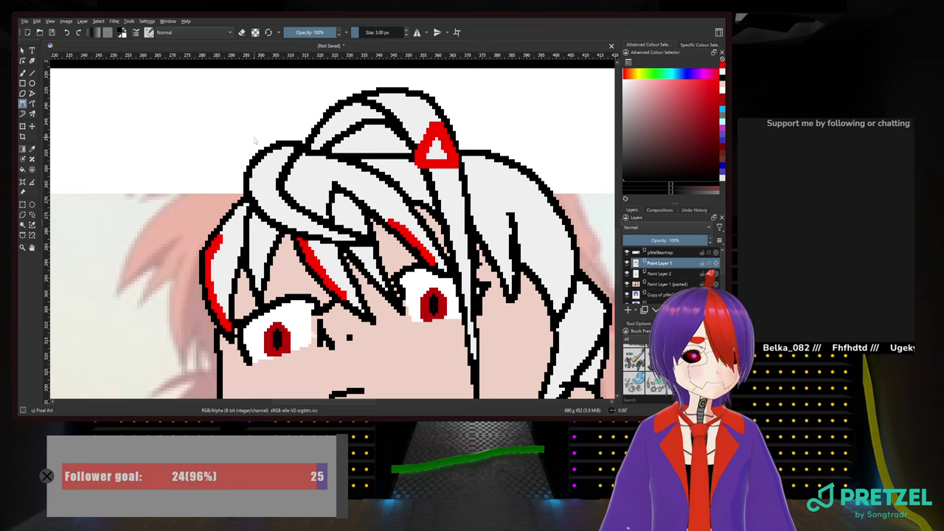
drag(274, 145, 222, 101)
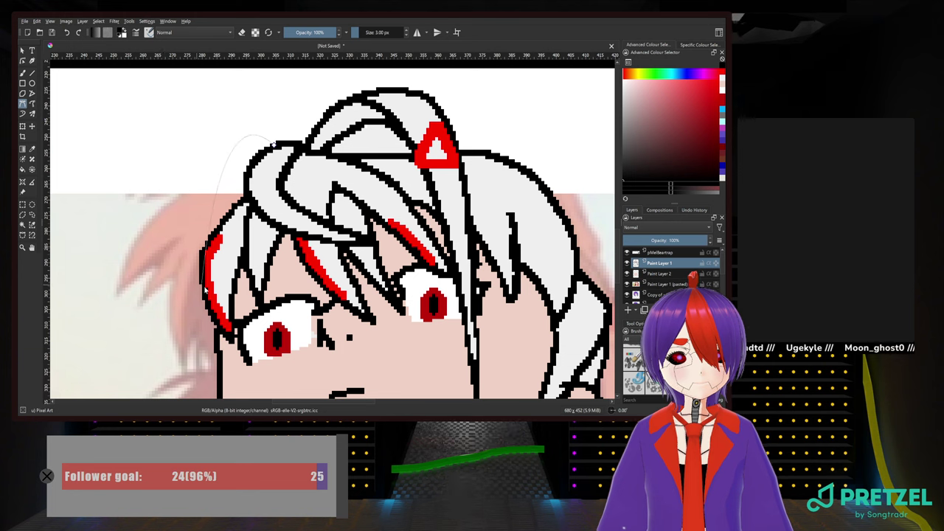
drag(228, 374, 251, 239)
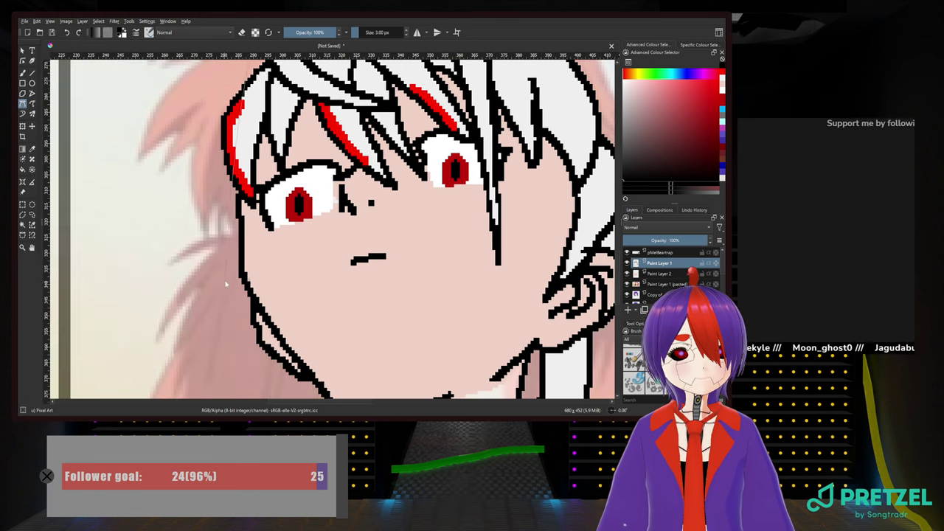
drag(236, 274, 298, 408)
drag(295, 195, 315, 377)
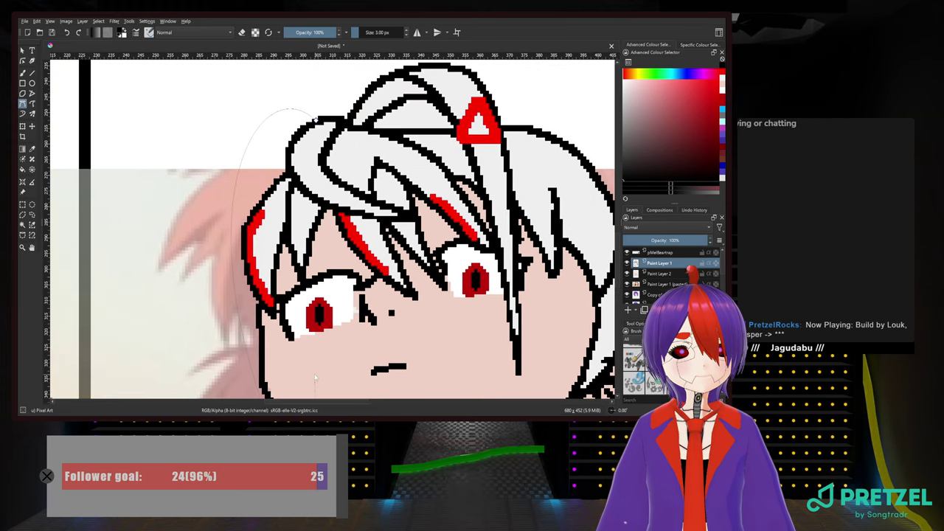
key(Return)
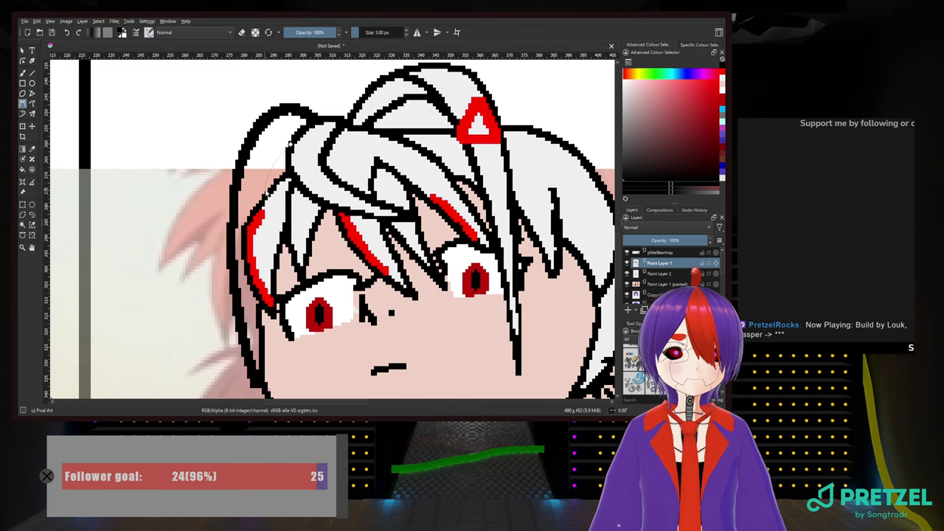
key(Return)
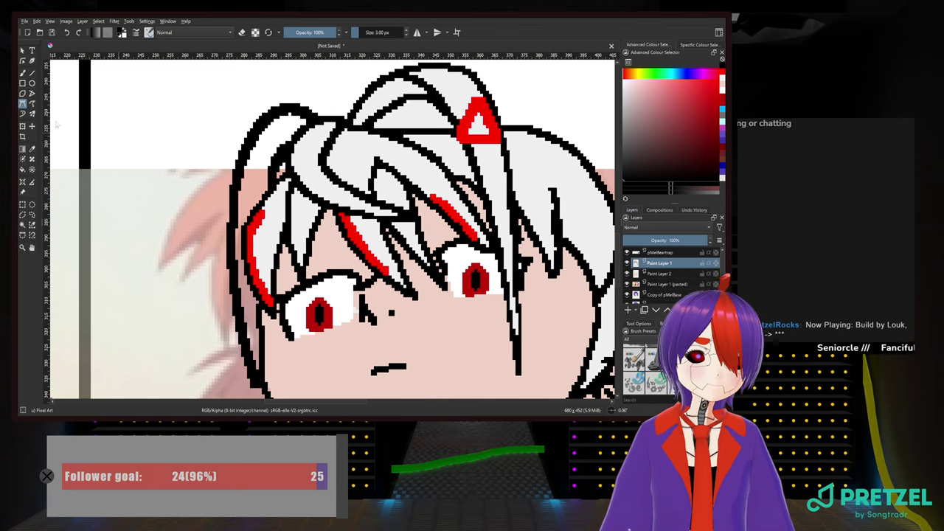
On Paint Layer 2, fill the new side lock with light grey down to its tip using the 3 px freehand brush
click(22, 74)
right_click(441, 235)
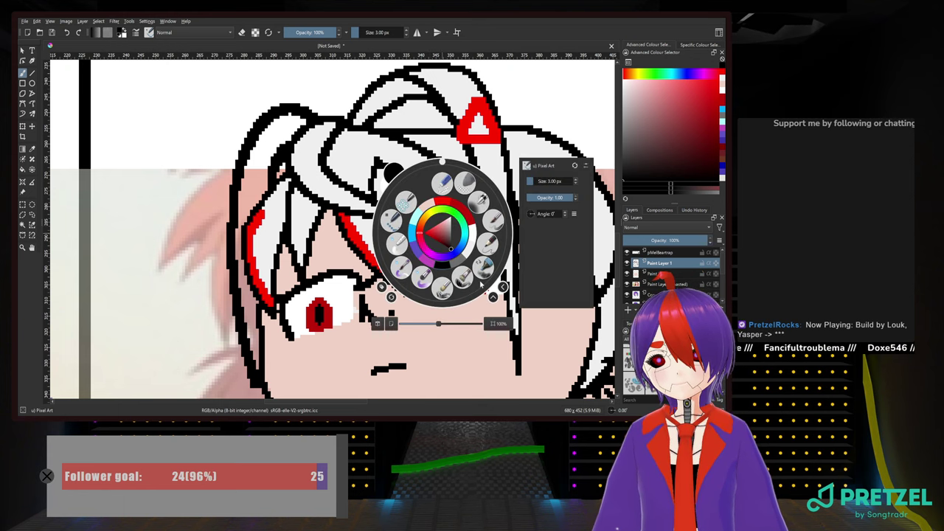
click(473, 258)
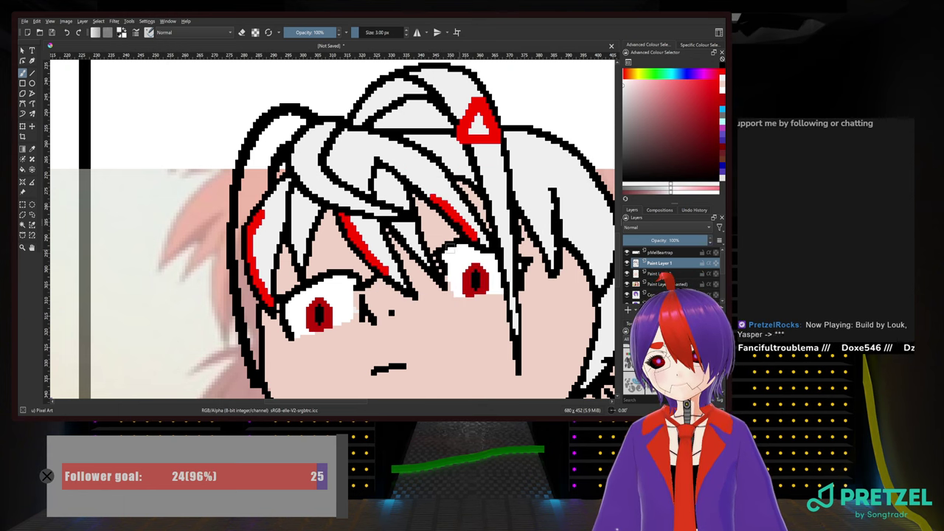
click(660, 273)
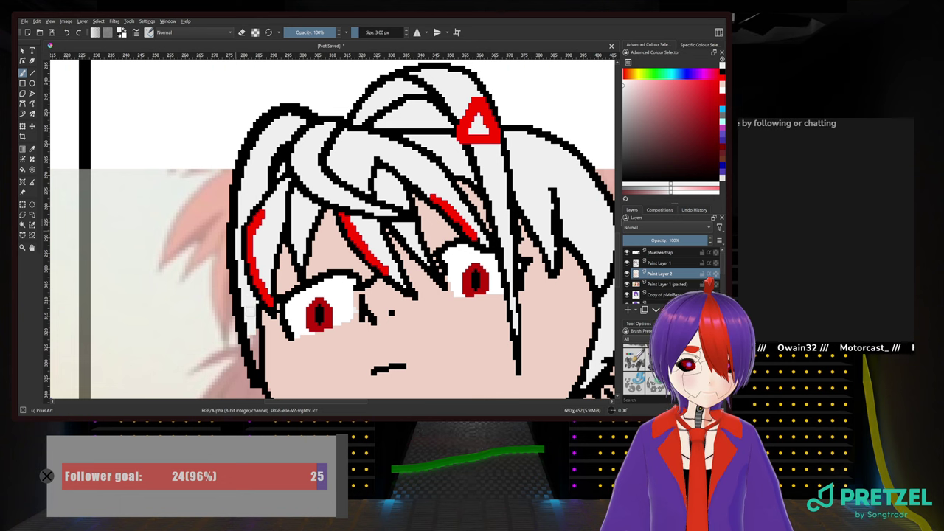
drag(244, 301, 229, 241)
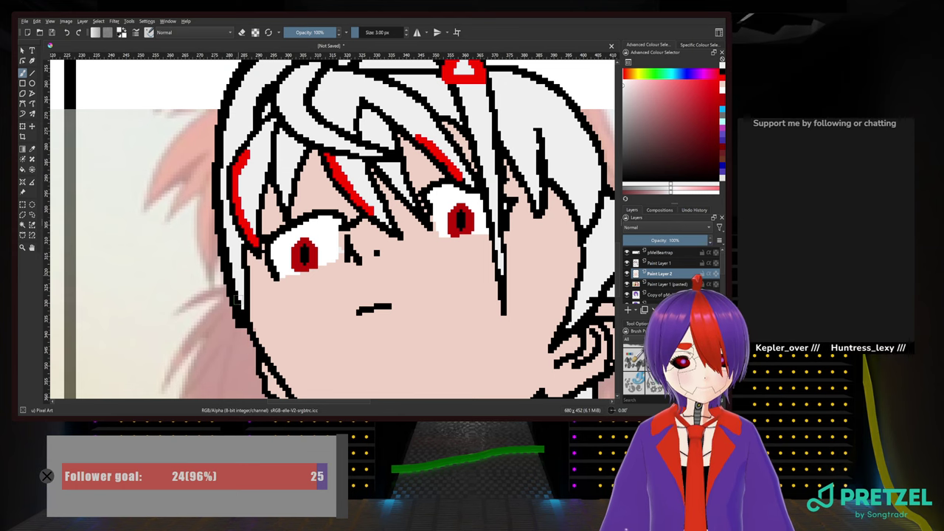
scroll(221, 212, up, 3)
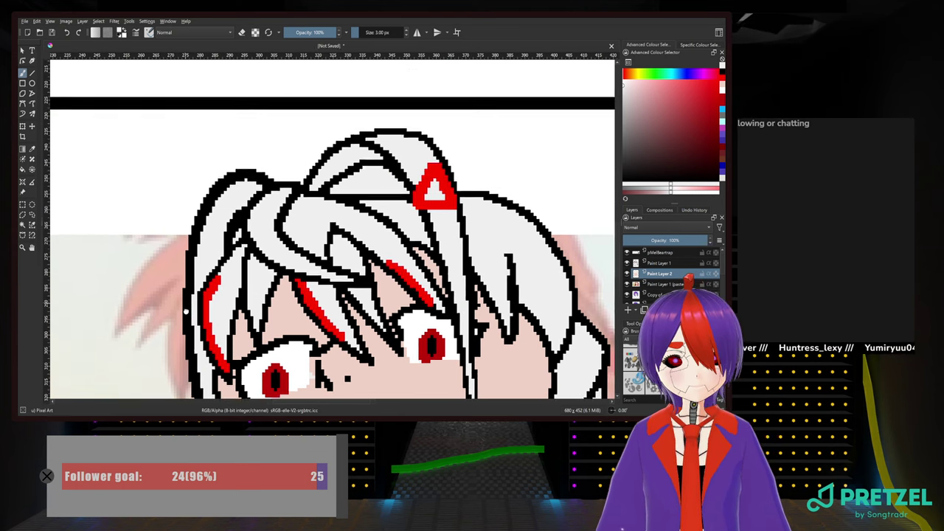
drag(262, 314, 334, 130)
drag(329, 172, 330, 306)
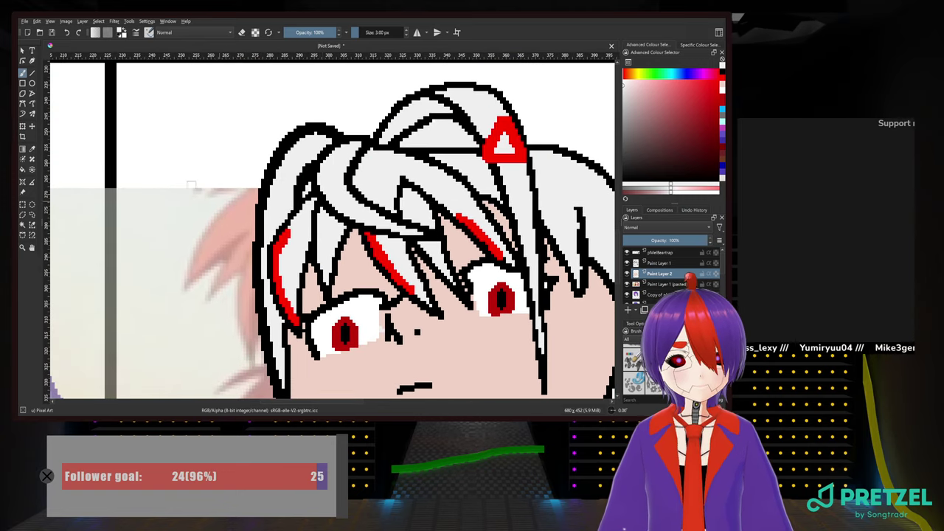
Draw a small red triangular hair clip protruding from the side lock's outer edge, using the Line tool at 1 px
click(31, 72)
right_click(284, 192)
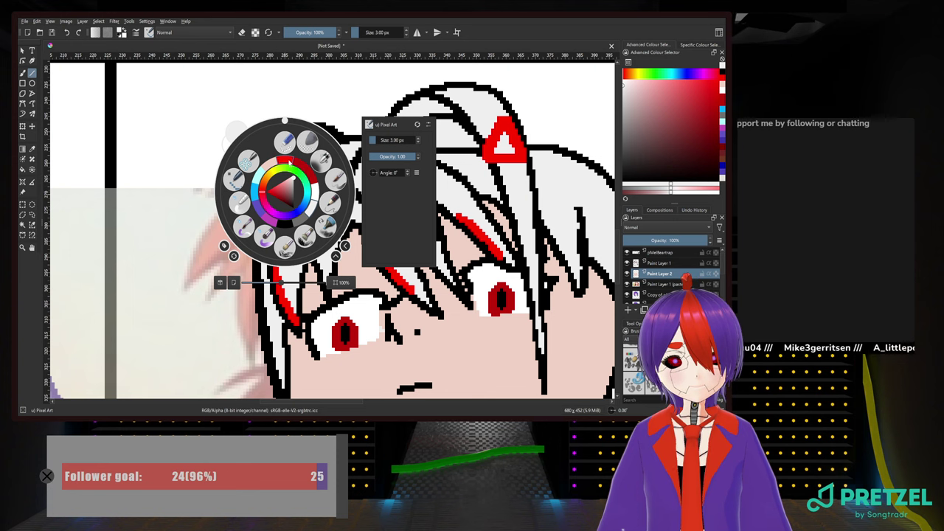
click(293, 165)
scroll(290, 188, up, 2)
scroll(242, 140, down, 1)
drag(245, 144, 214, 183)
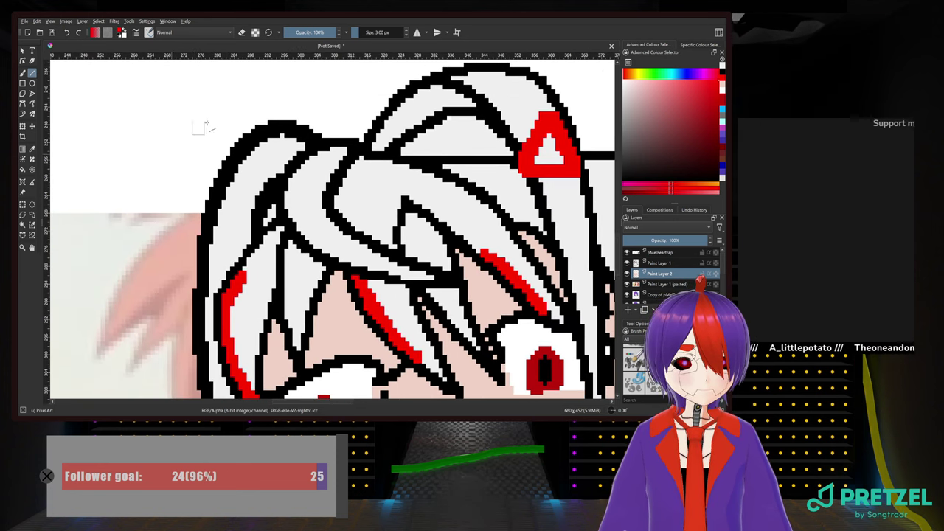
drag(369, 33, 356, 32)
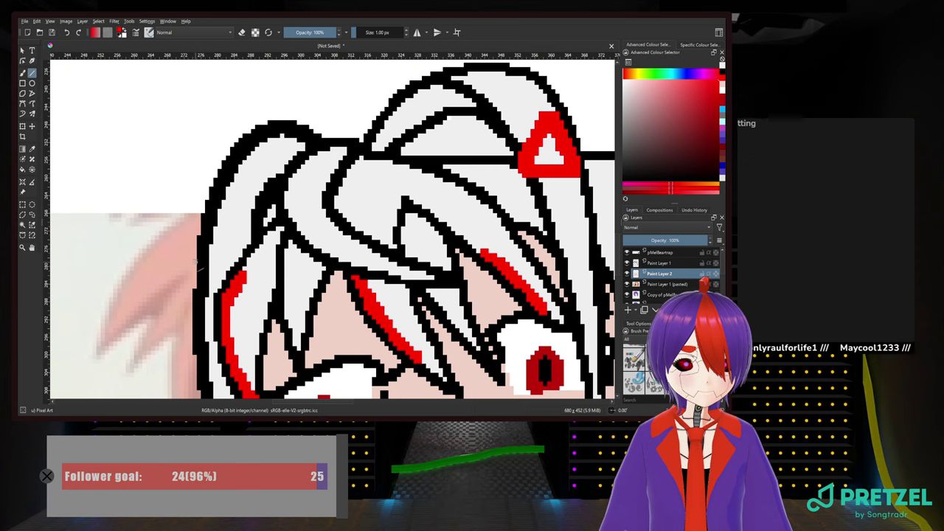
drag(196, 260, 182, 260)
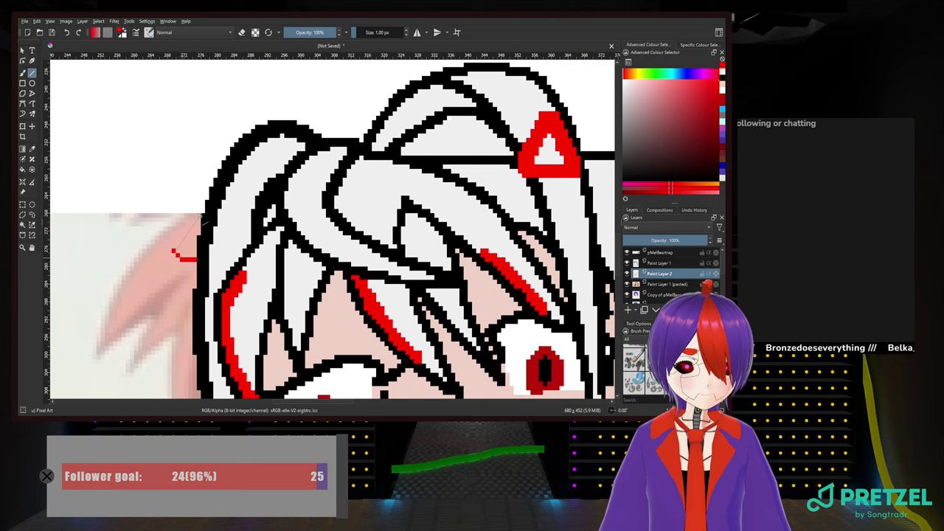
drag(177, 250, 201, 209)
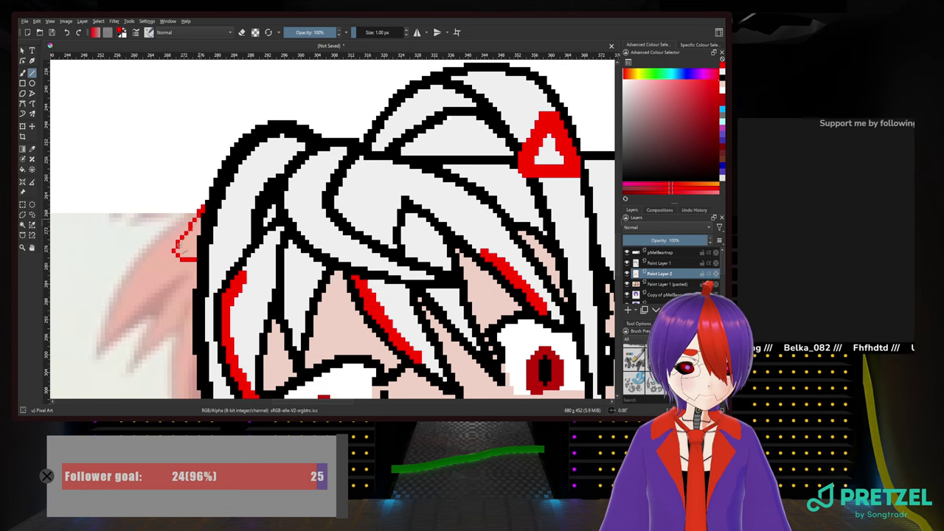
drag(178, 245, 199, 219)
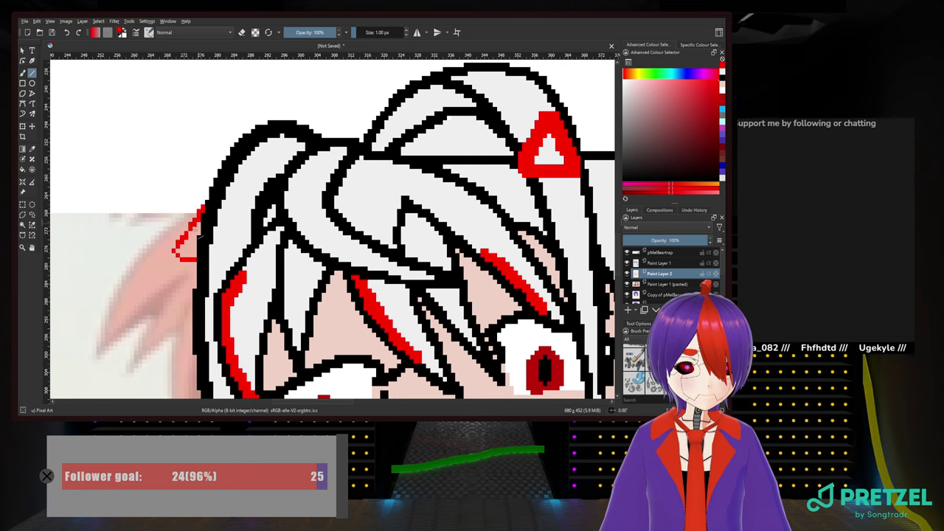
mouse_move(176, 250)
mouse_down()
mouse_move(196, 225)
mouse_move(190, 255)
mouse_up()
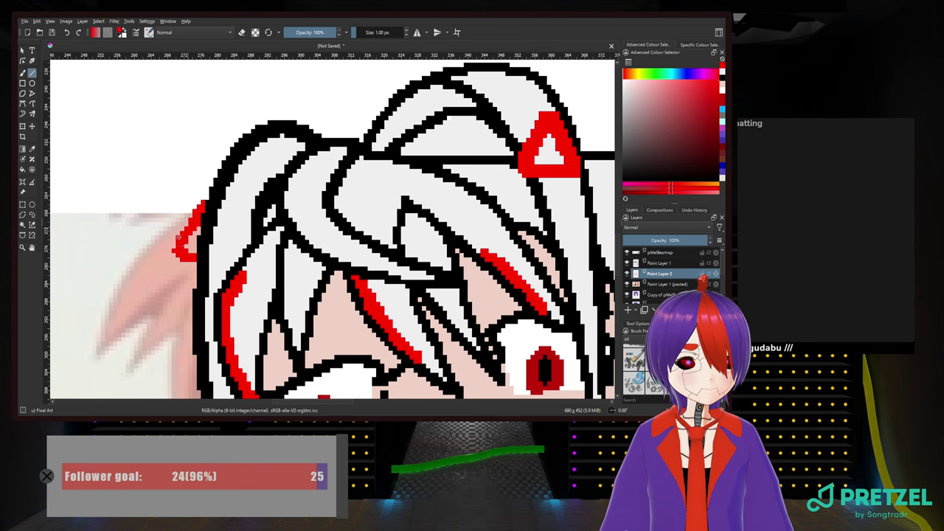
Thicken and reshape the small protruding clip into an even red triangle frame with the freehand brush and eraser at 1.01 px
click(22, 73)
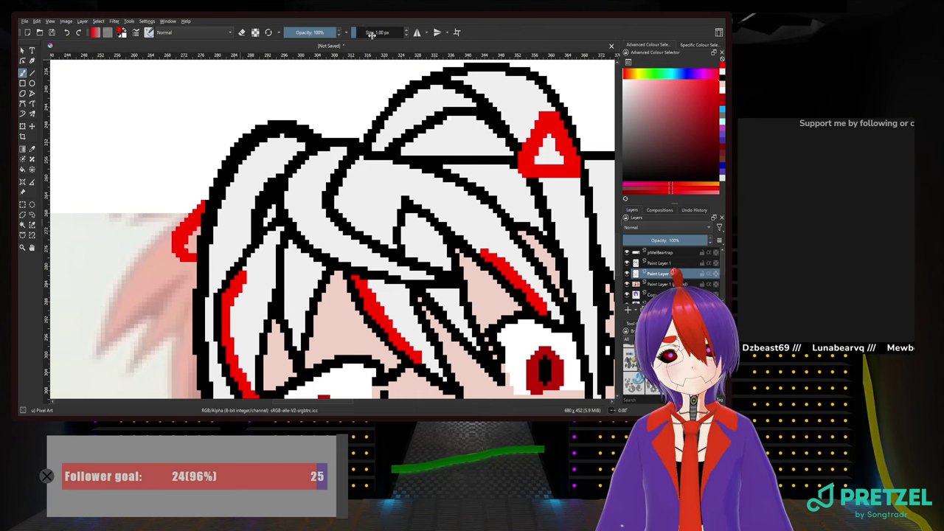
scroll(372, 35, down, 1)
scroll(374, 34, up, 1)
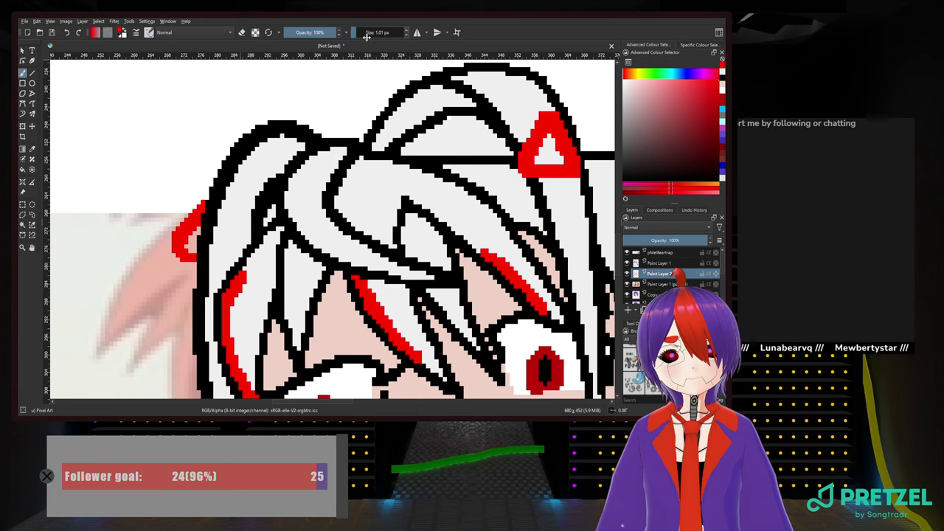
click(240, 34)
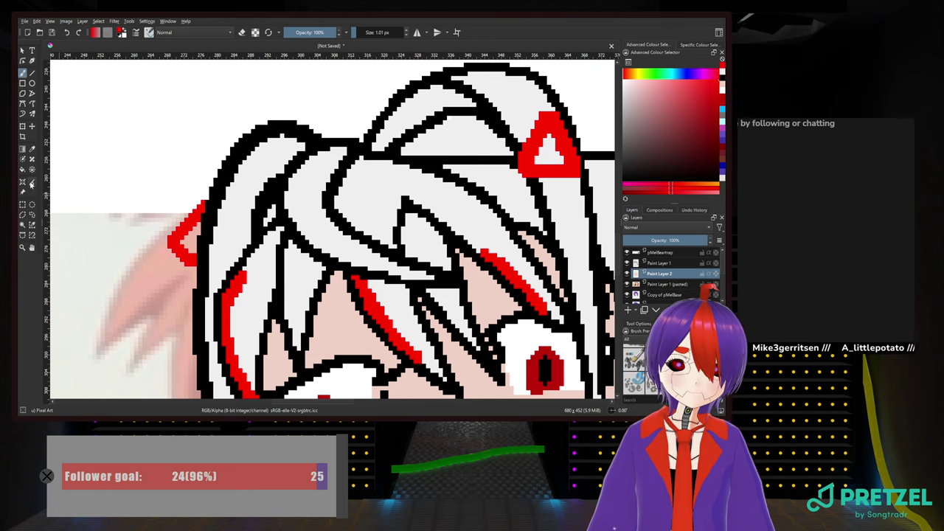
scroll(133, 177, down, 3)
scroll(157, 137, up, 1)
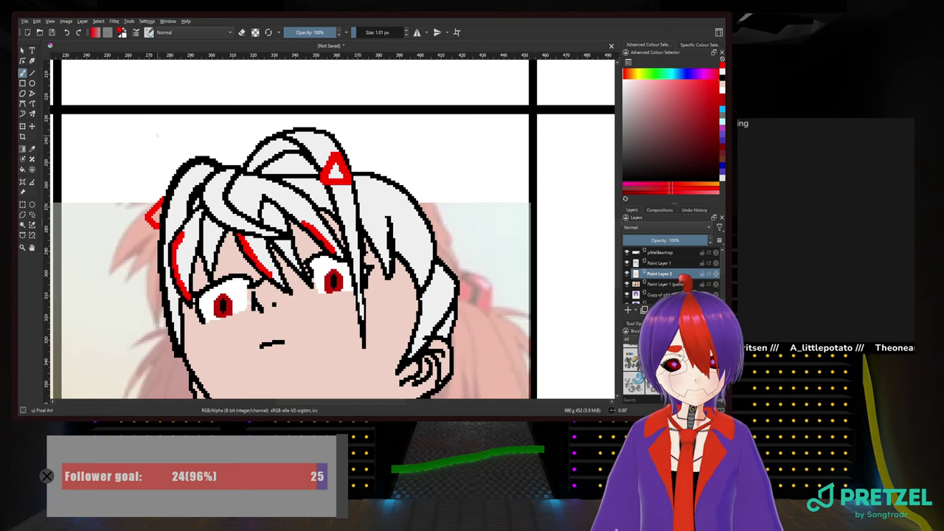
Switch the 1.01 px brush from red to the light grey used for the "Pathetic." face's hair
scroll(157, 134, up, 2)
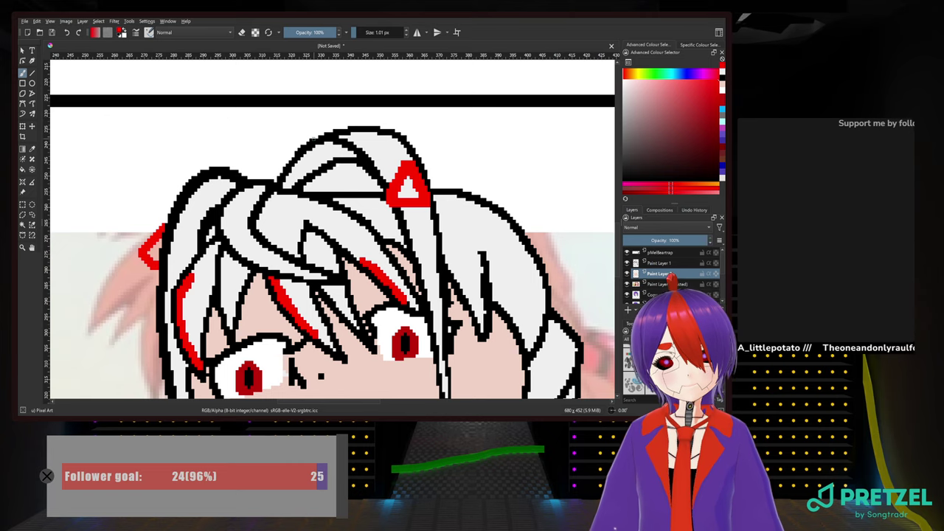
right_click(325, 160)
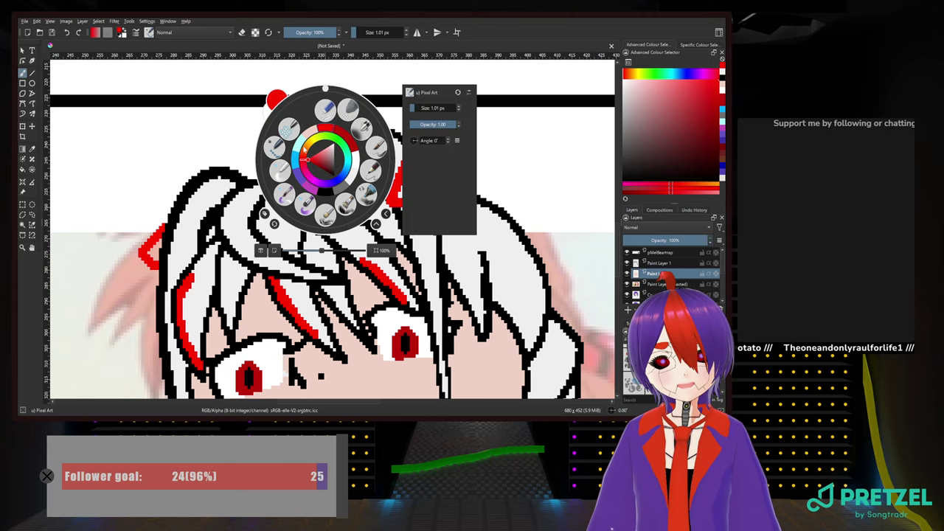
click(352, 179)
scroll(445, 251, up, 2)
mouse_move(446, 251)
mouse_down()
mouse_move(302, 215)
mouse_move(458, 329)
mouse_up()
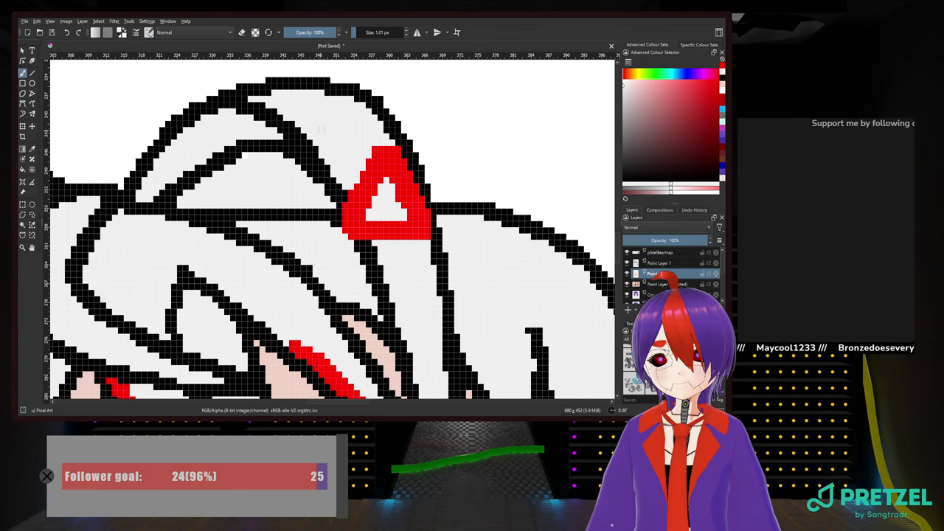
scroll(388, 221, down, 4)
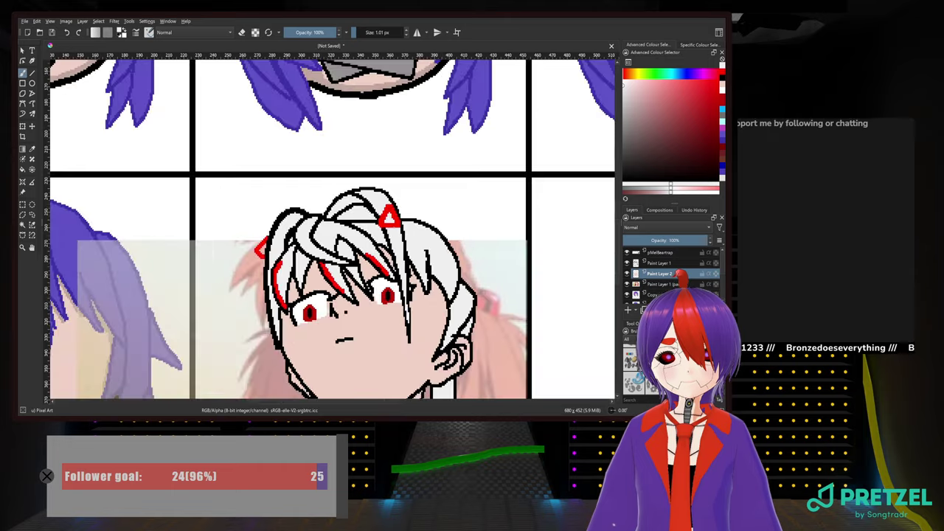
Hide the pasted reference picture on Paint Layer 1 (pasted) behind the light-haired face
scroll(388, 220, up, 1)
drag(362, 281, 320, 107)
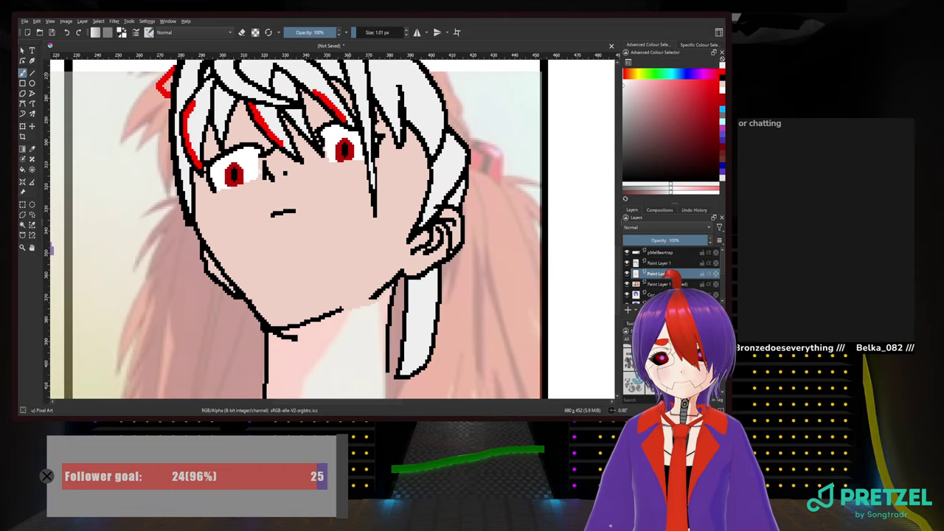
drag(317, 227, 315, 83)
scroll(305, 214, up, 1)
scroll(306, 171, down, 2)
drag(313, 161, 358, 355)
click(627, 284)
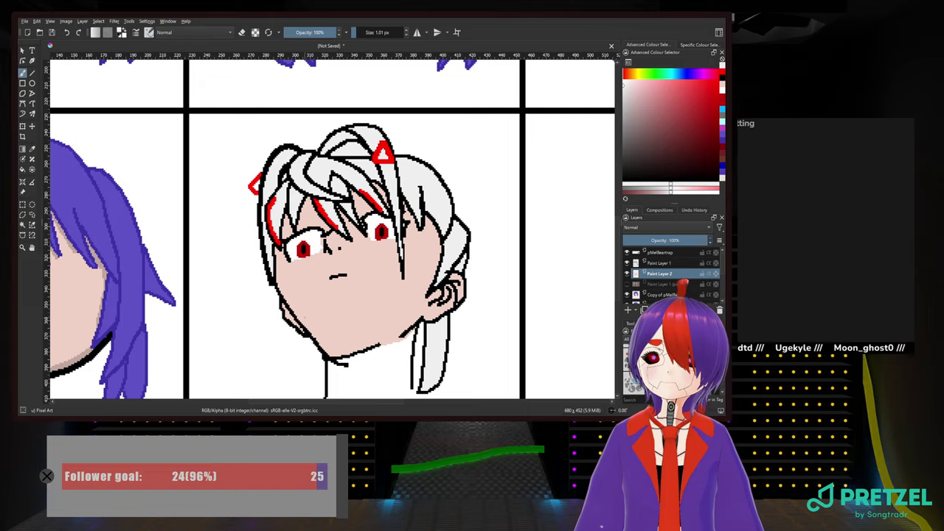
Check the light-haired face against the other panels and save the sheet as pMelEmotes.kra
scroll(304, 317, down, 3)
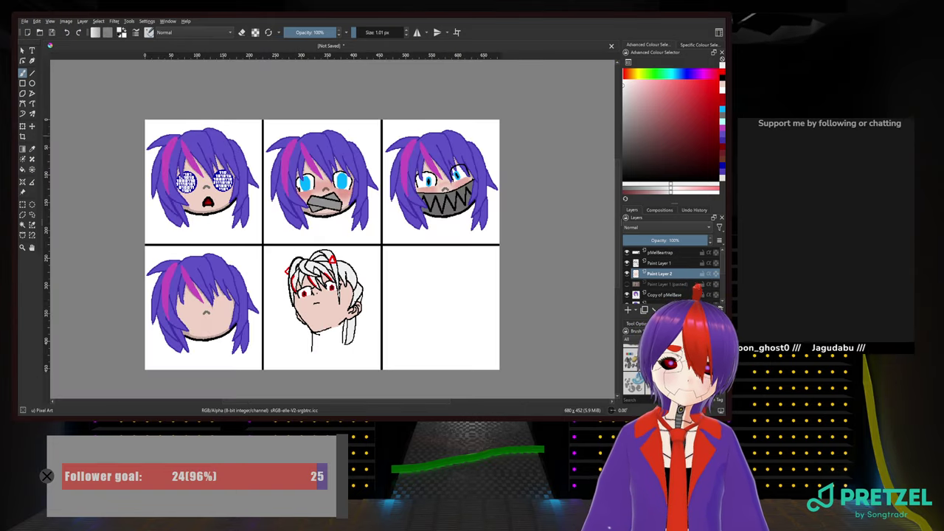
scroll(364, 294, up, 3)
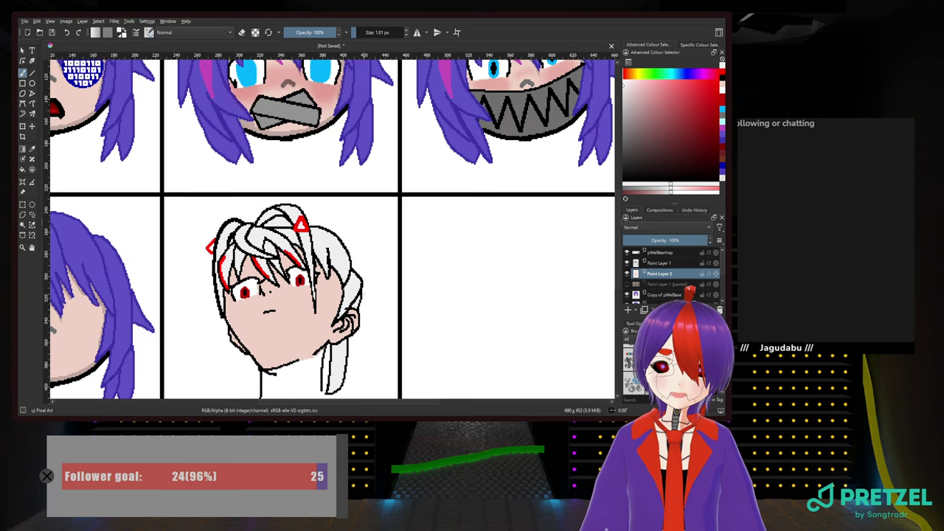
drag(358, 283, 414, 196)
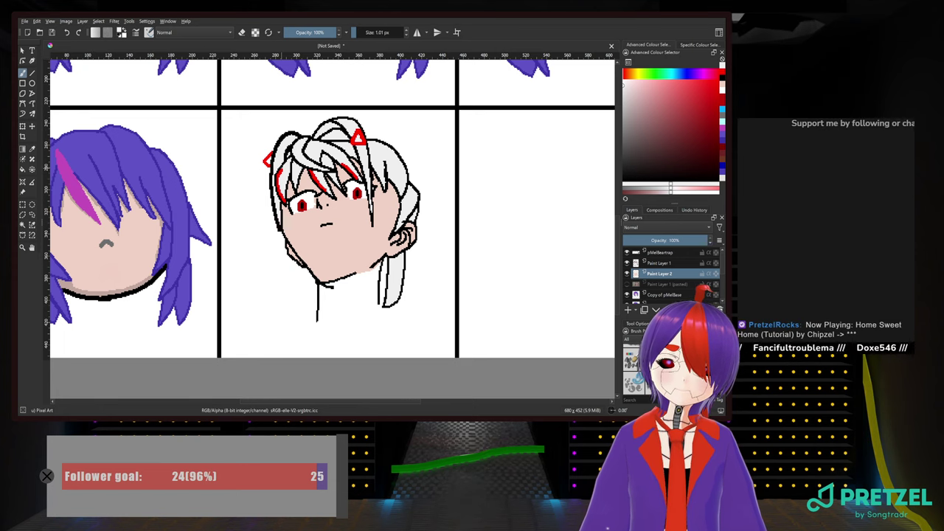
scroll(285, 166, down, 1)
drag(285, 174, 325, 302)
scroll(326, 307, down, 1)
drag(325, 264, 276, 214)
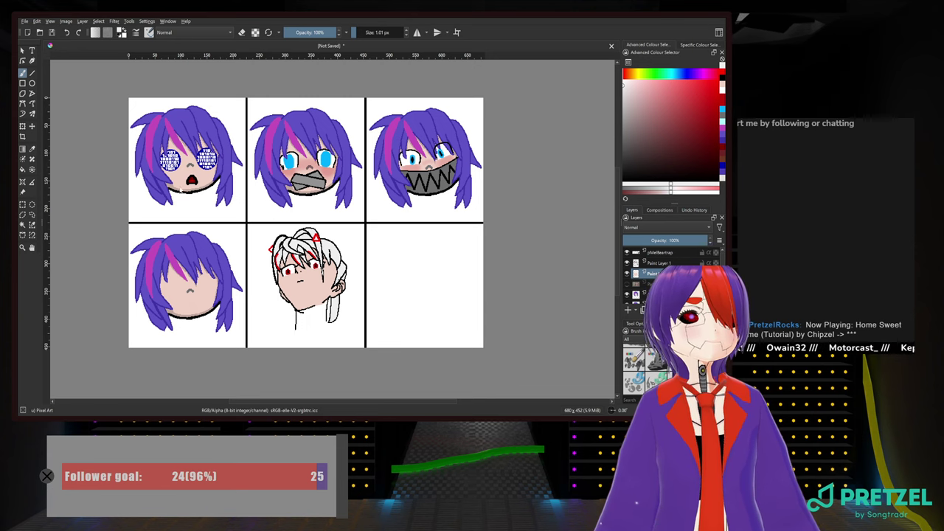
key(ctrl+s)
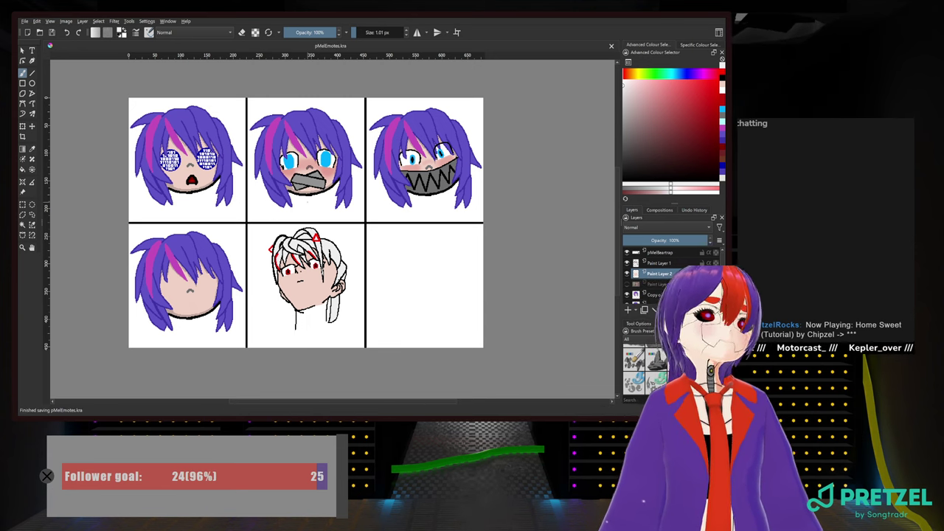